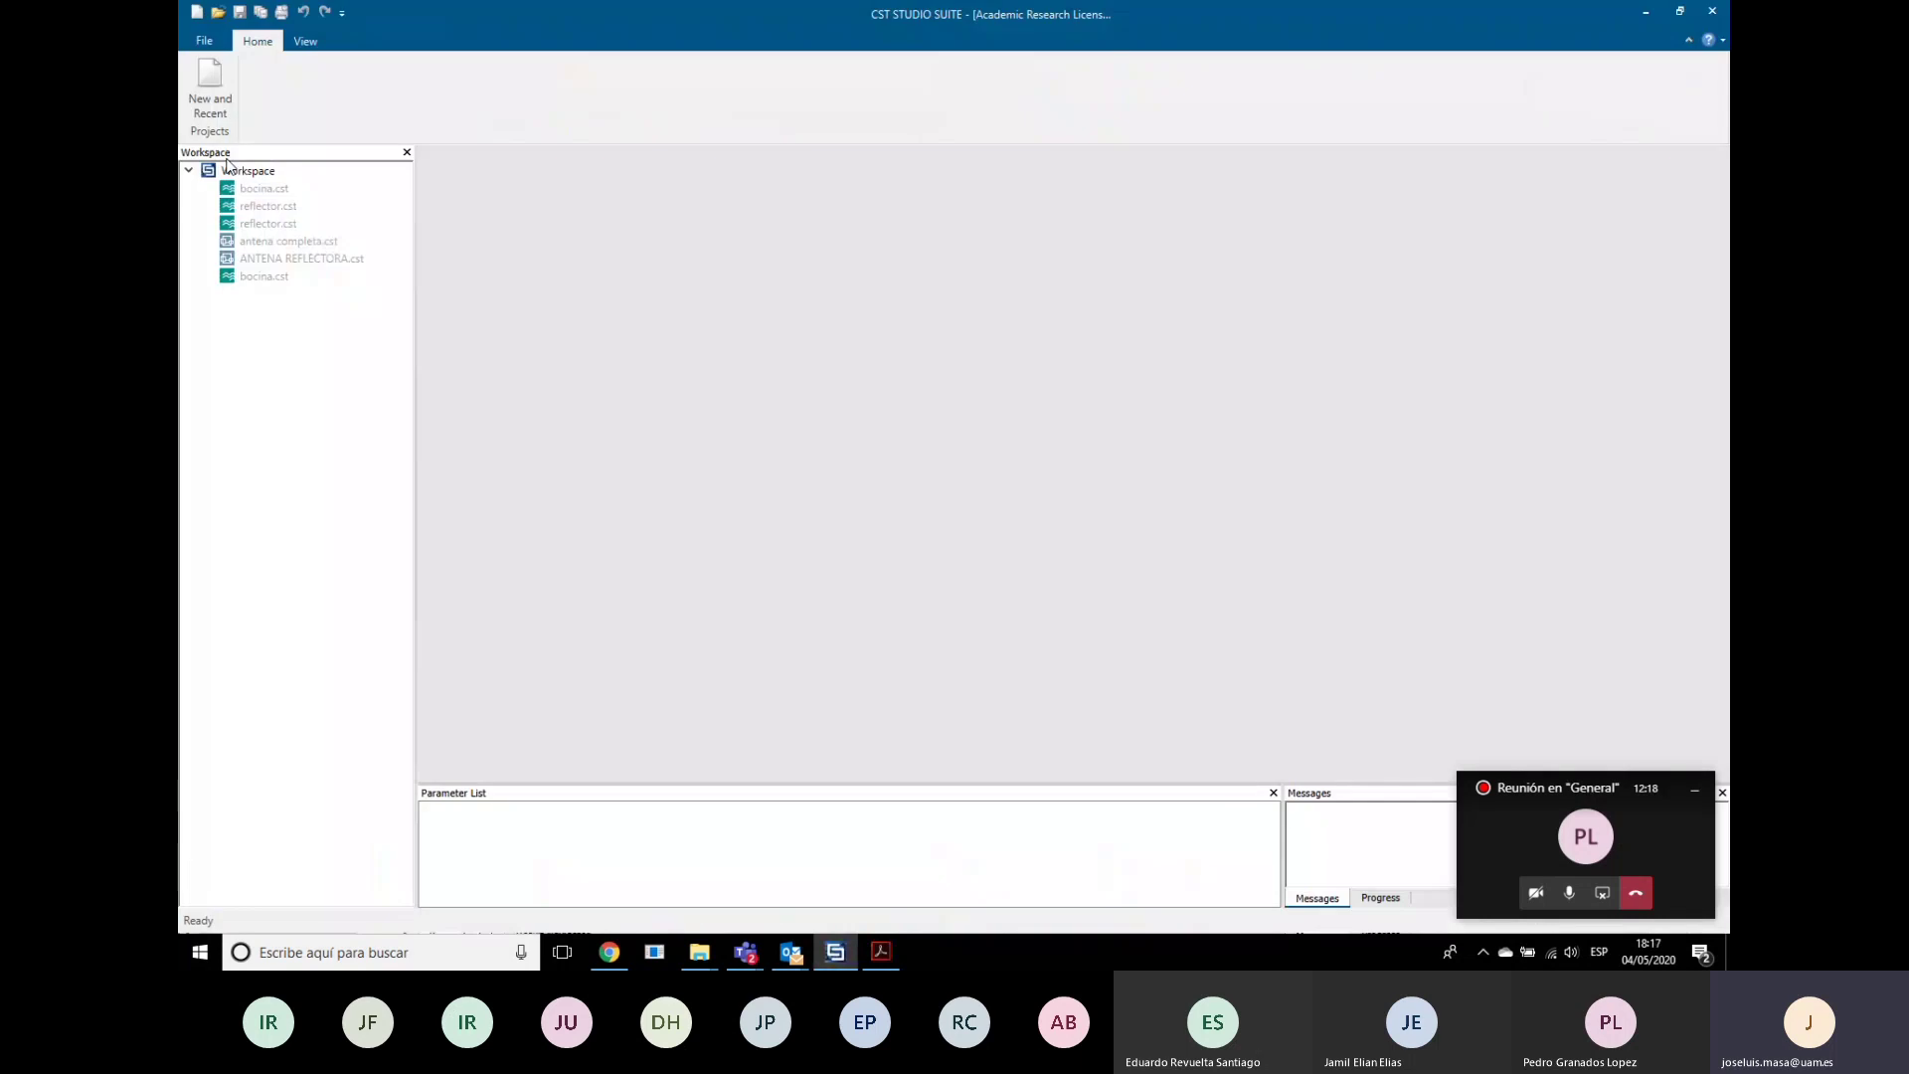
# Step: Open the horn antenna project bocina.cst from the pruebamia3 folder
pyautogui.click(754, 373)
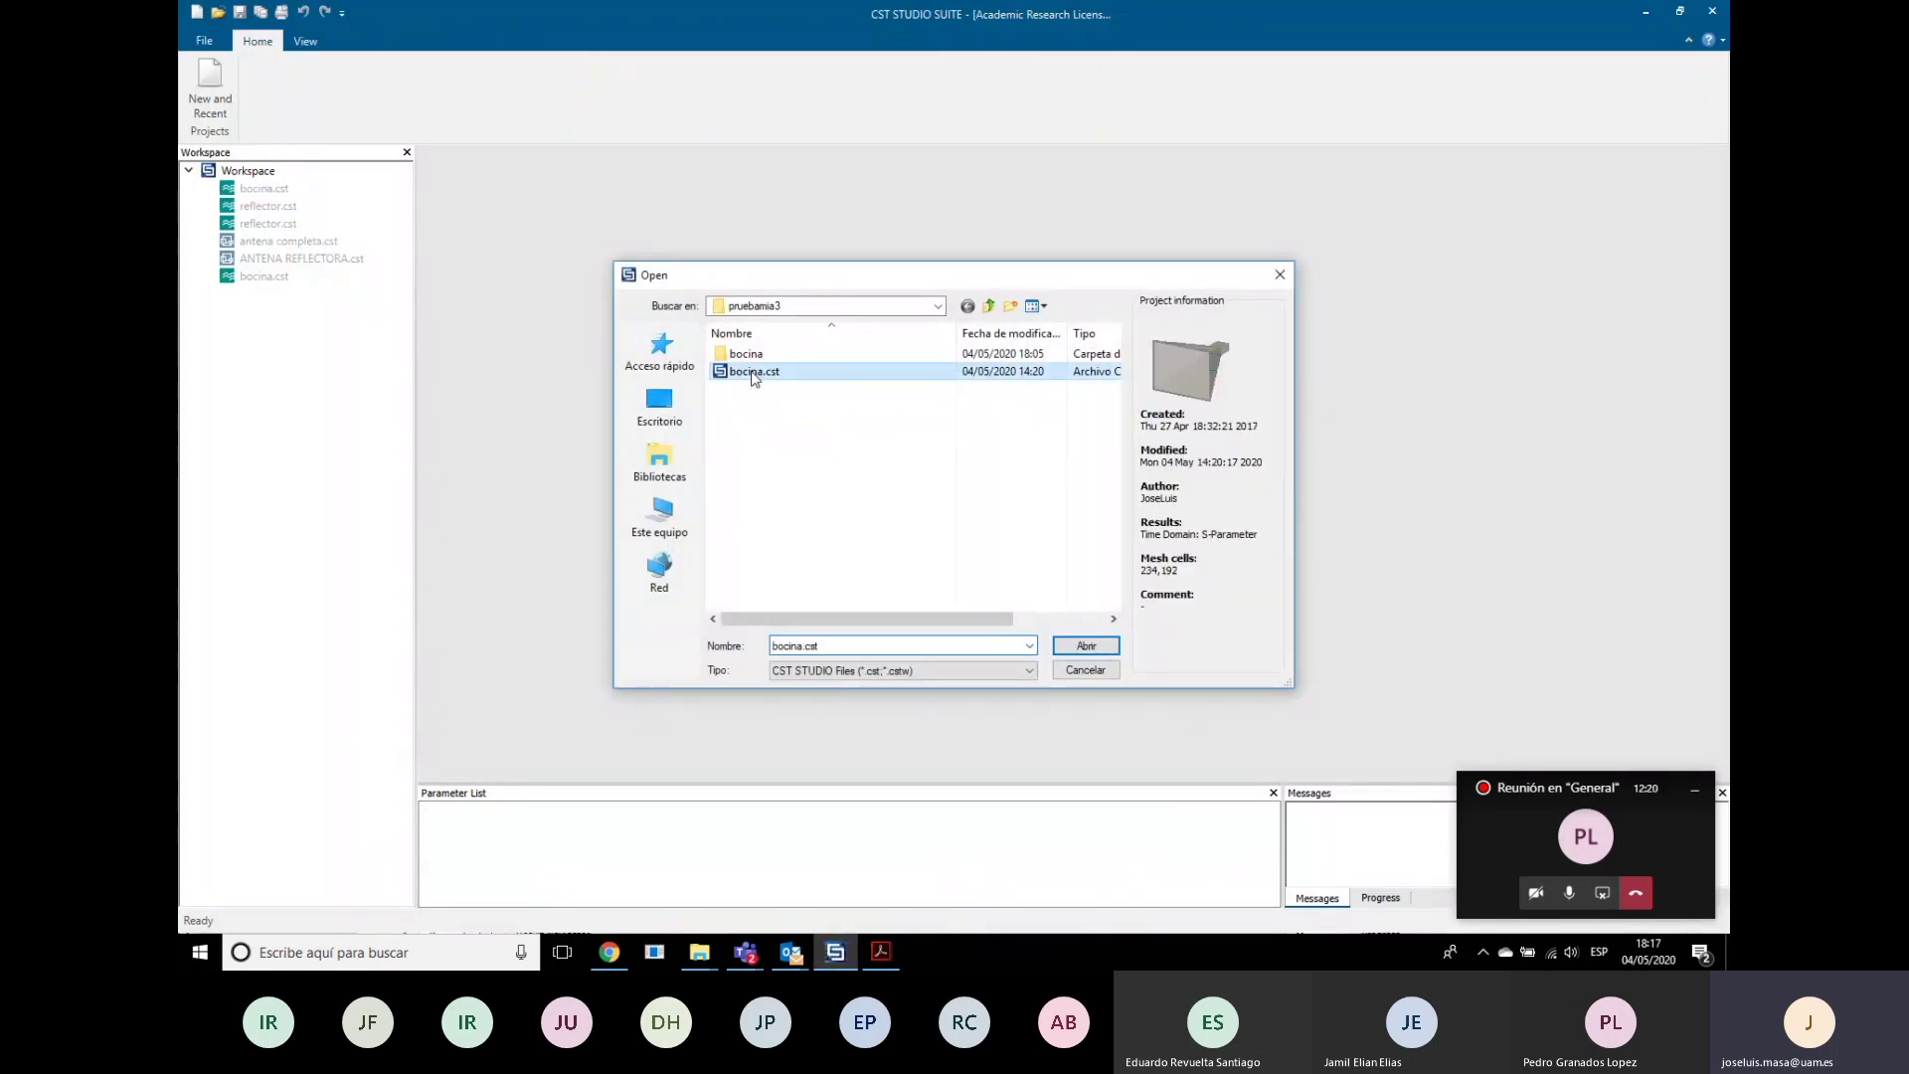
pyautogui.click(1080, 646)
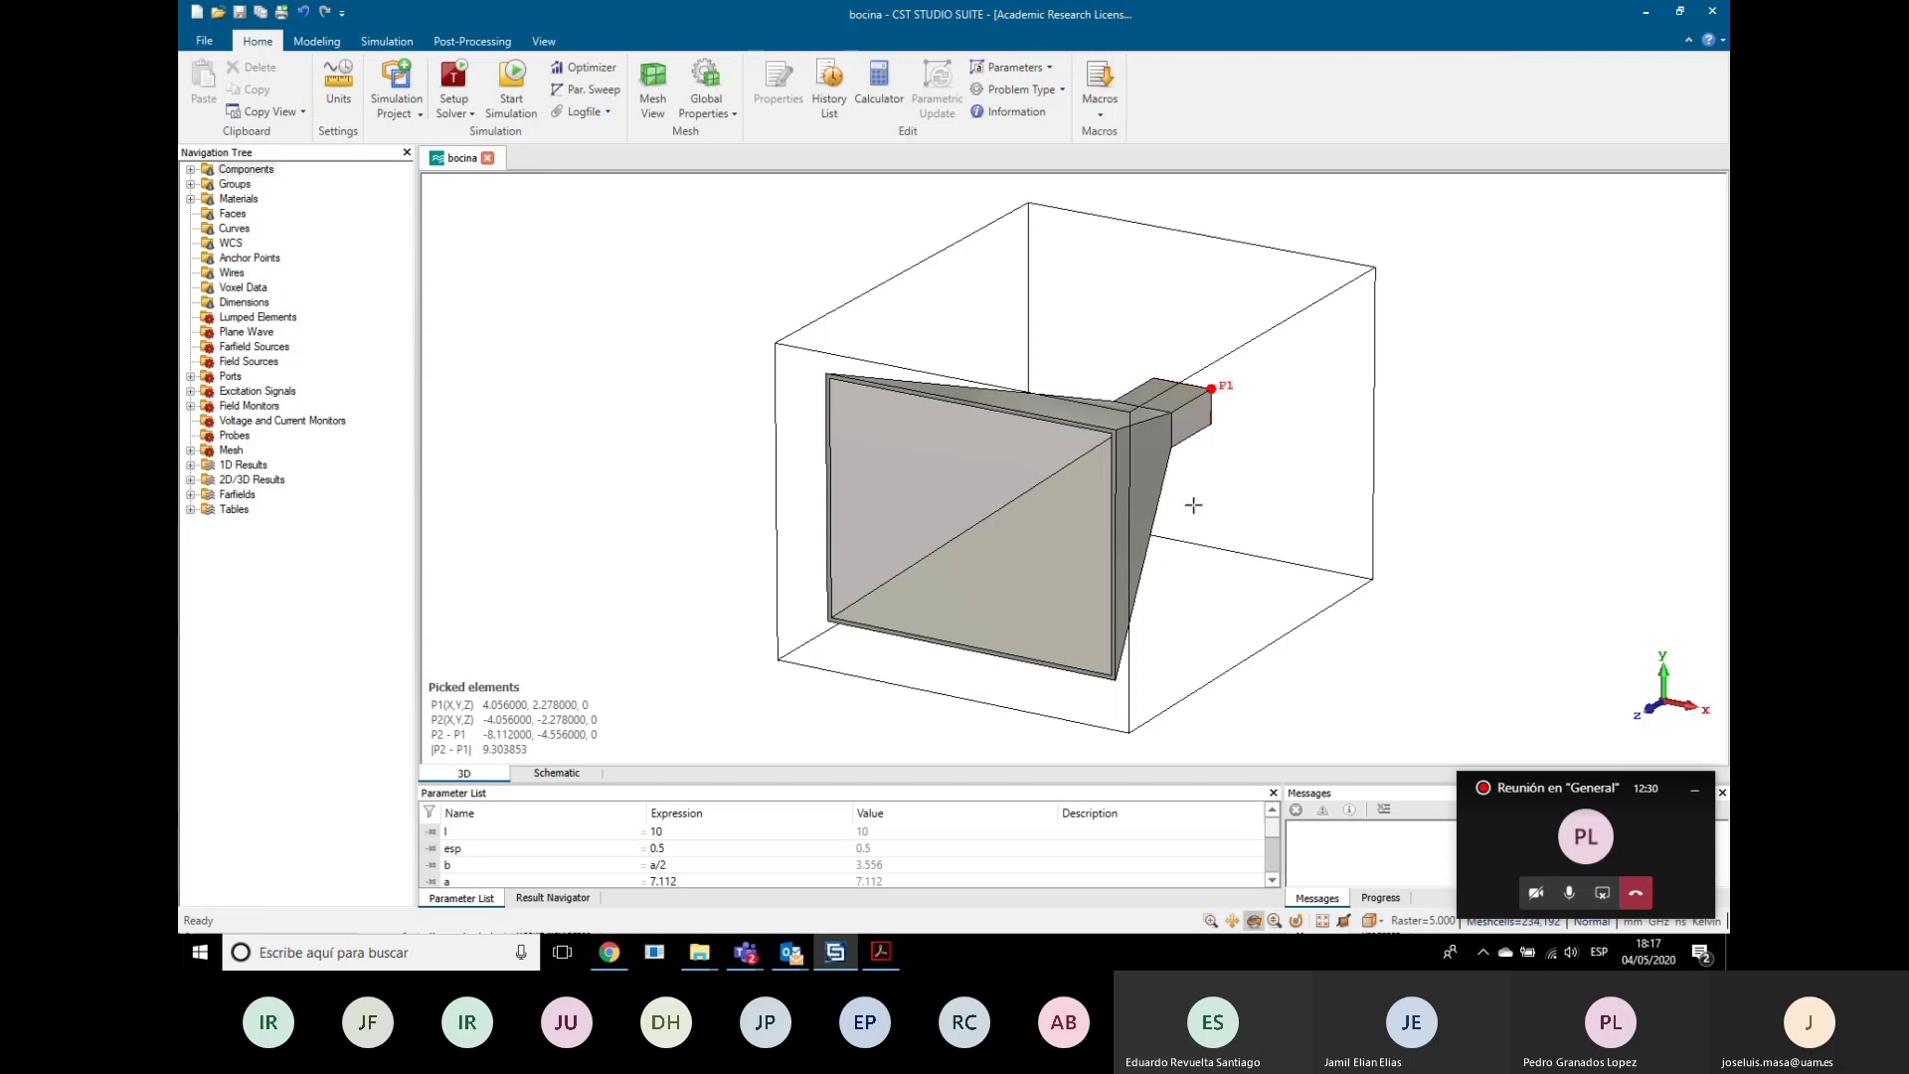
pyautogui.moveTo(1434, 435); pyautogui.dragTo(1292, 448)
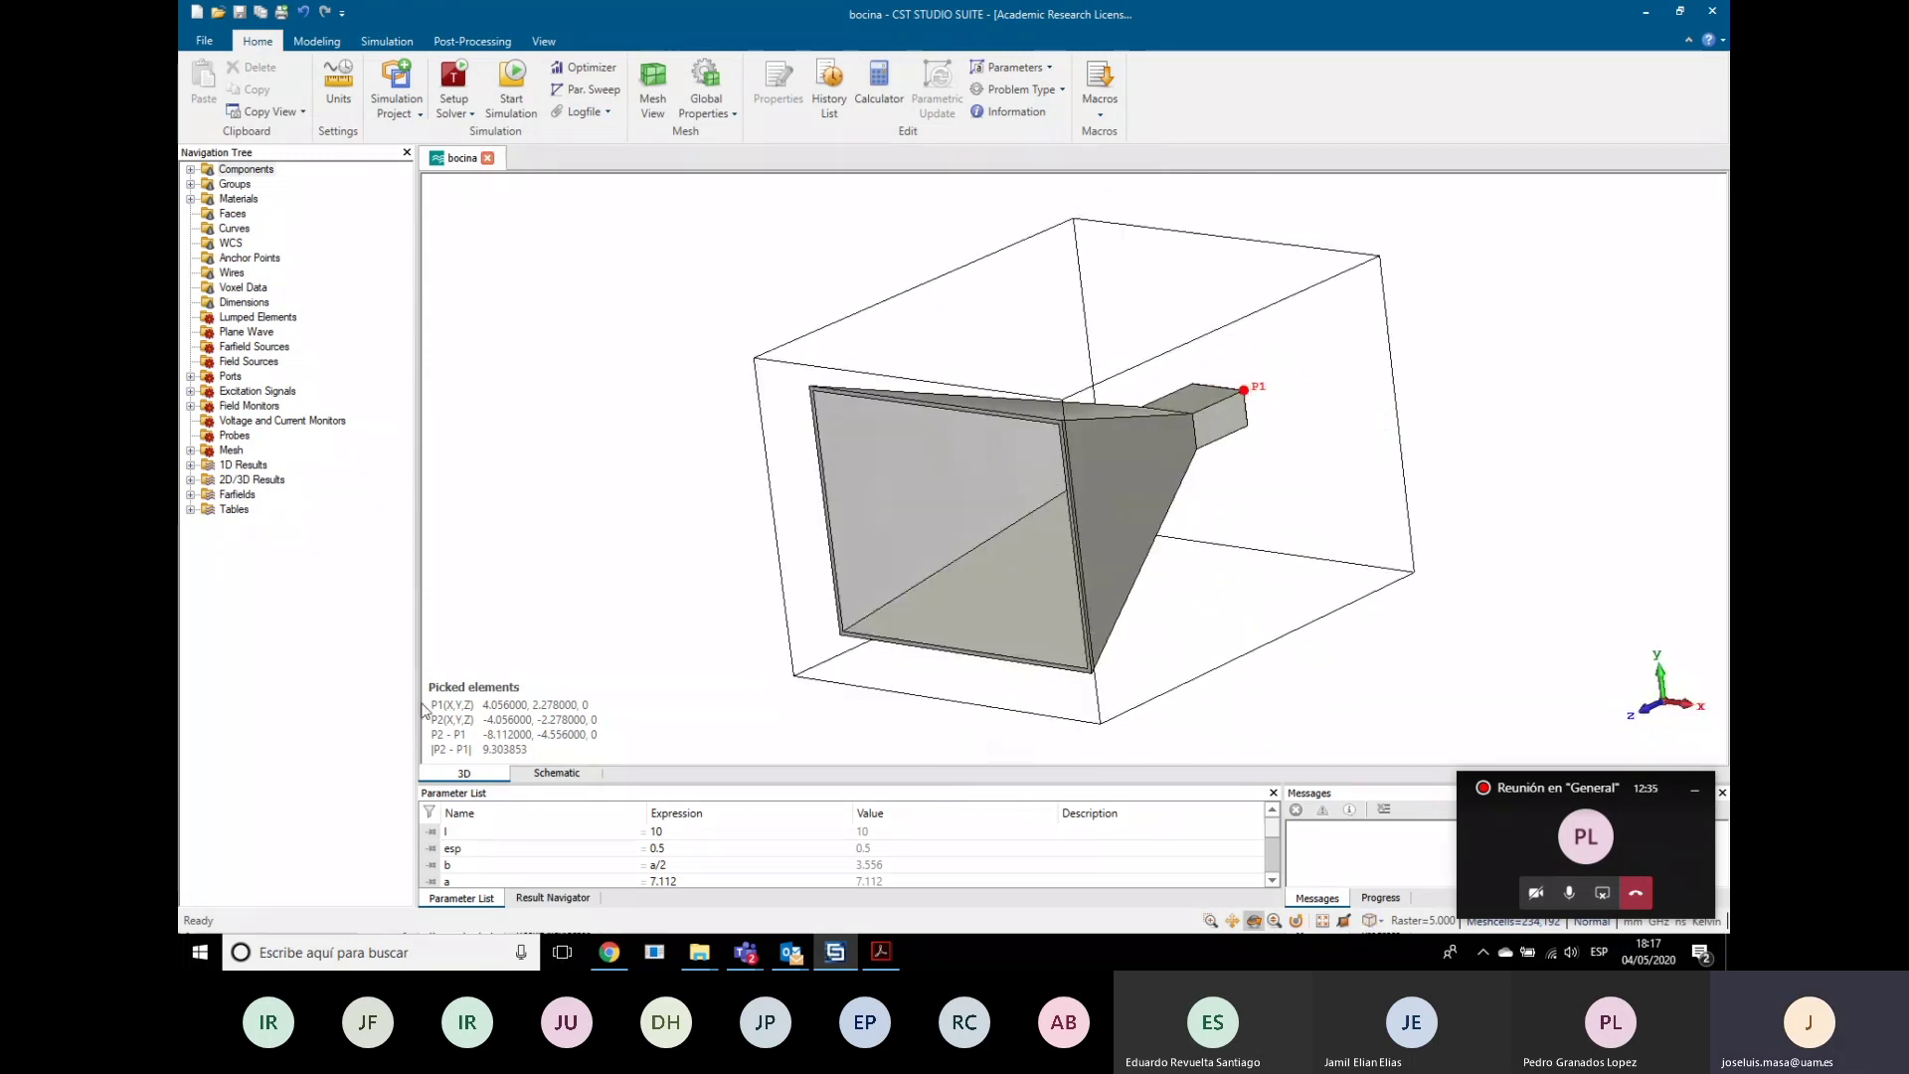
# Step: Display the Theta component of farfield (f=32) and examine the shoulders beside the main lobe
pyautogui.click(190, 496)
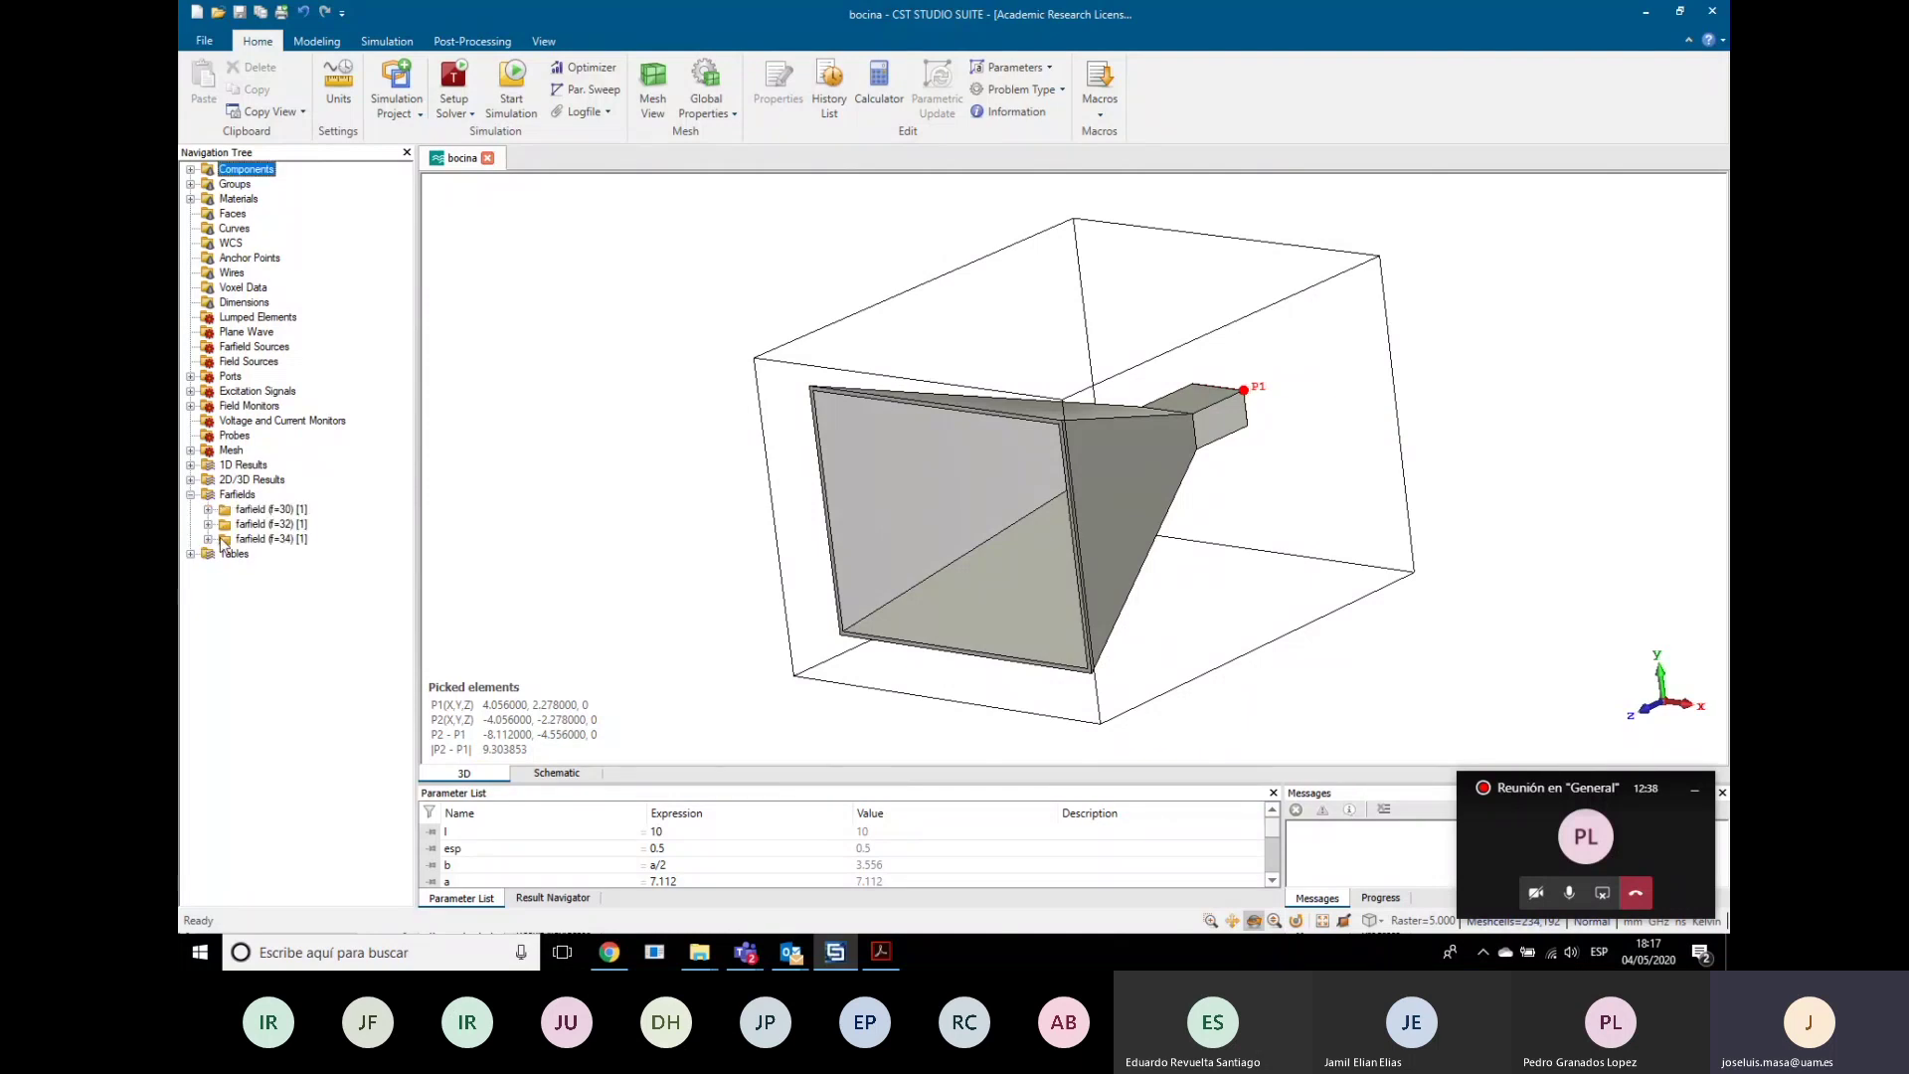
pyautogui.click(209, 525)
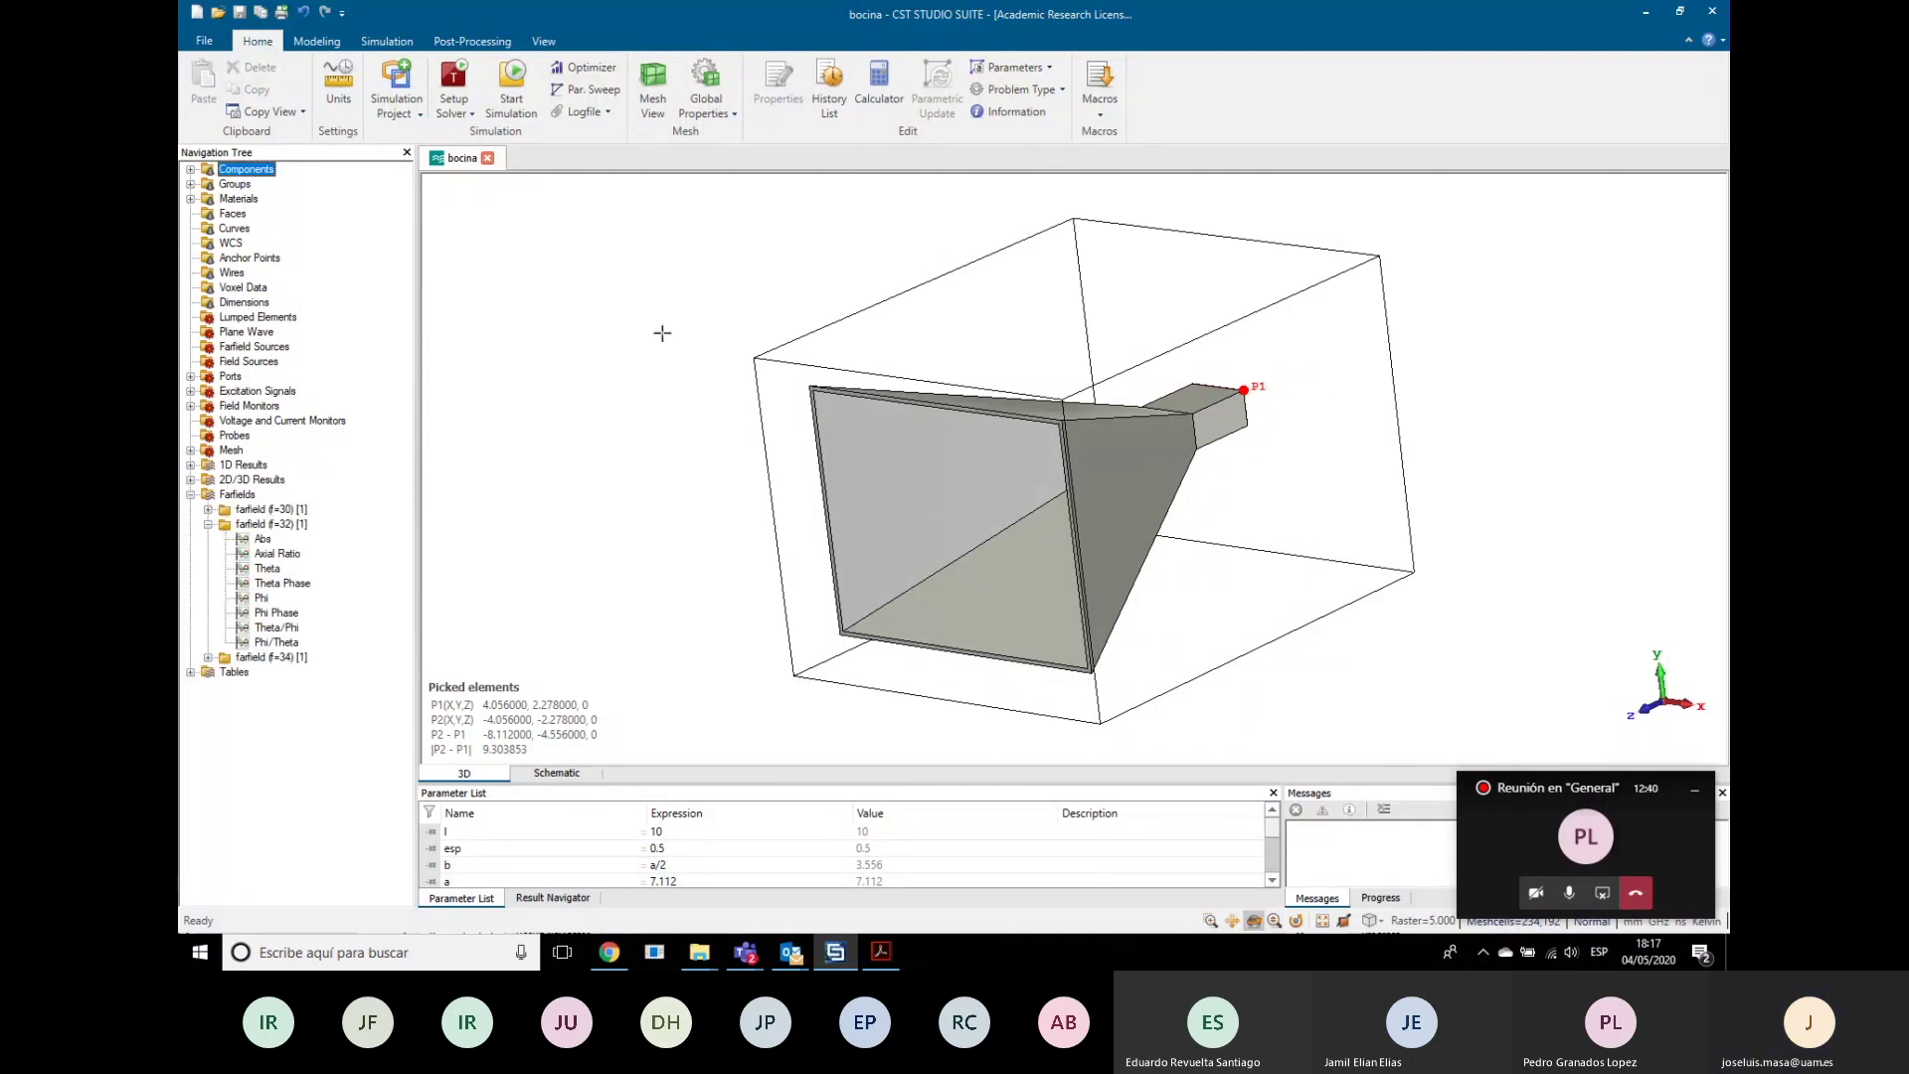
pyautogui.click(269, 571)
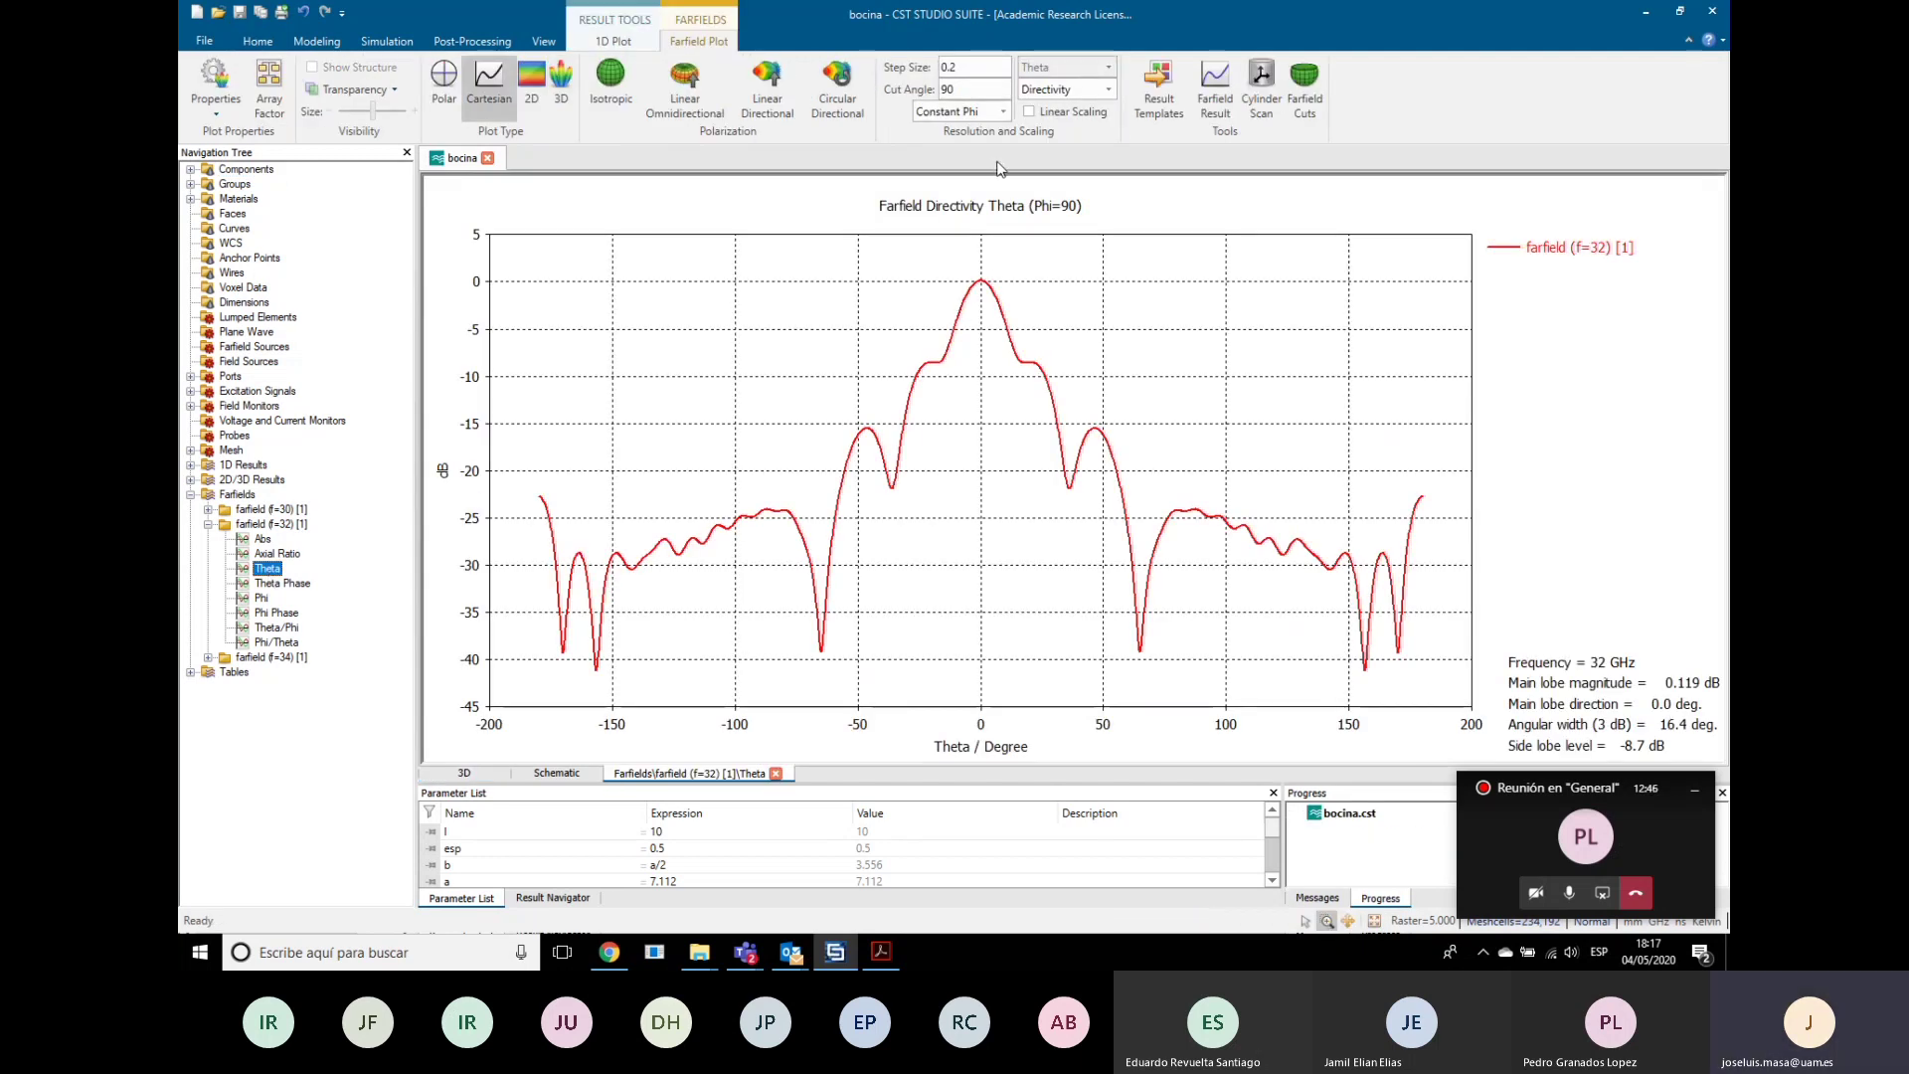
pyautogui.click(974, 90)
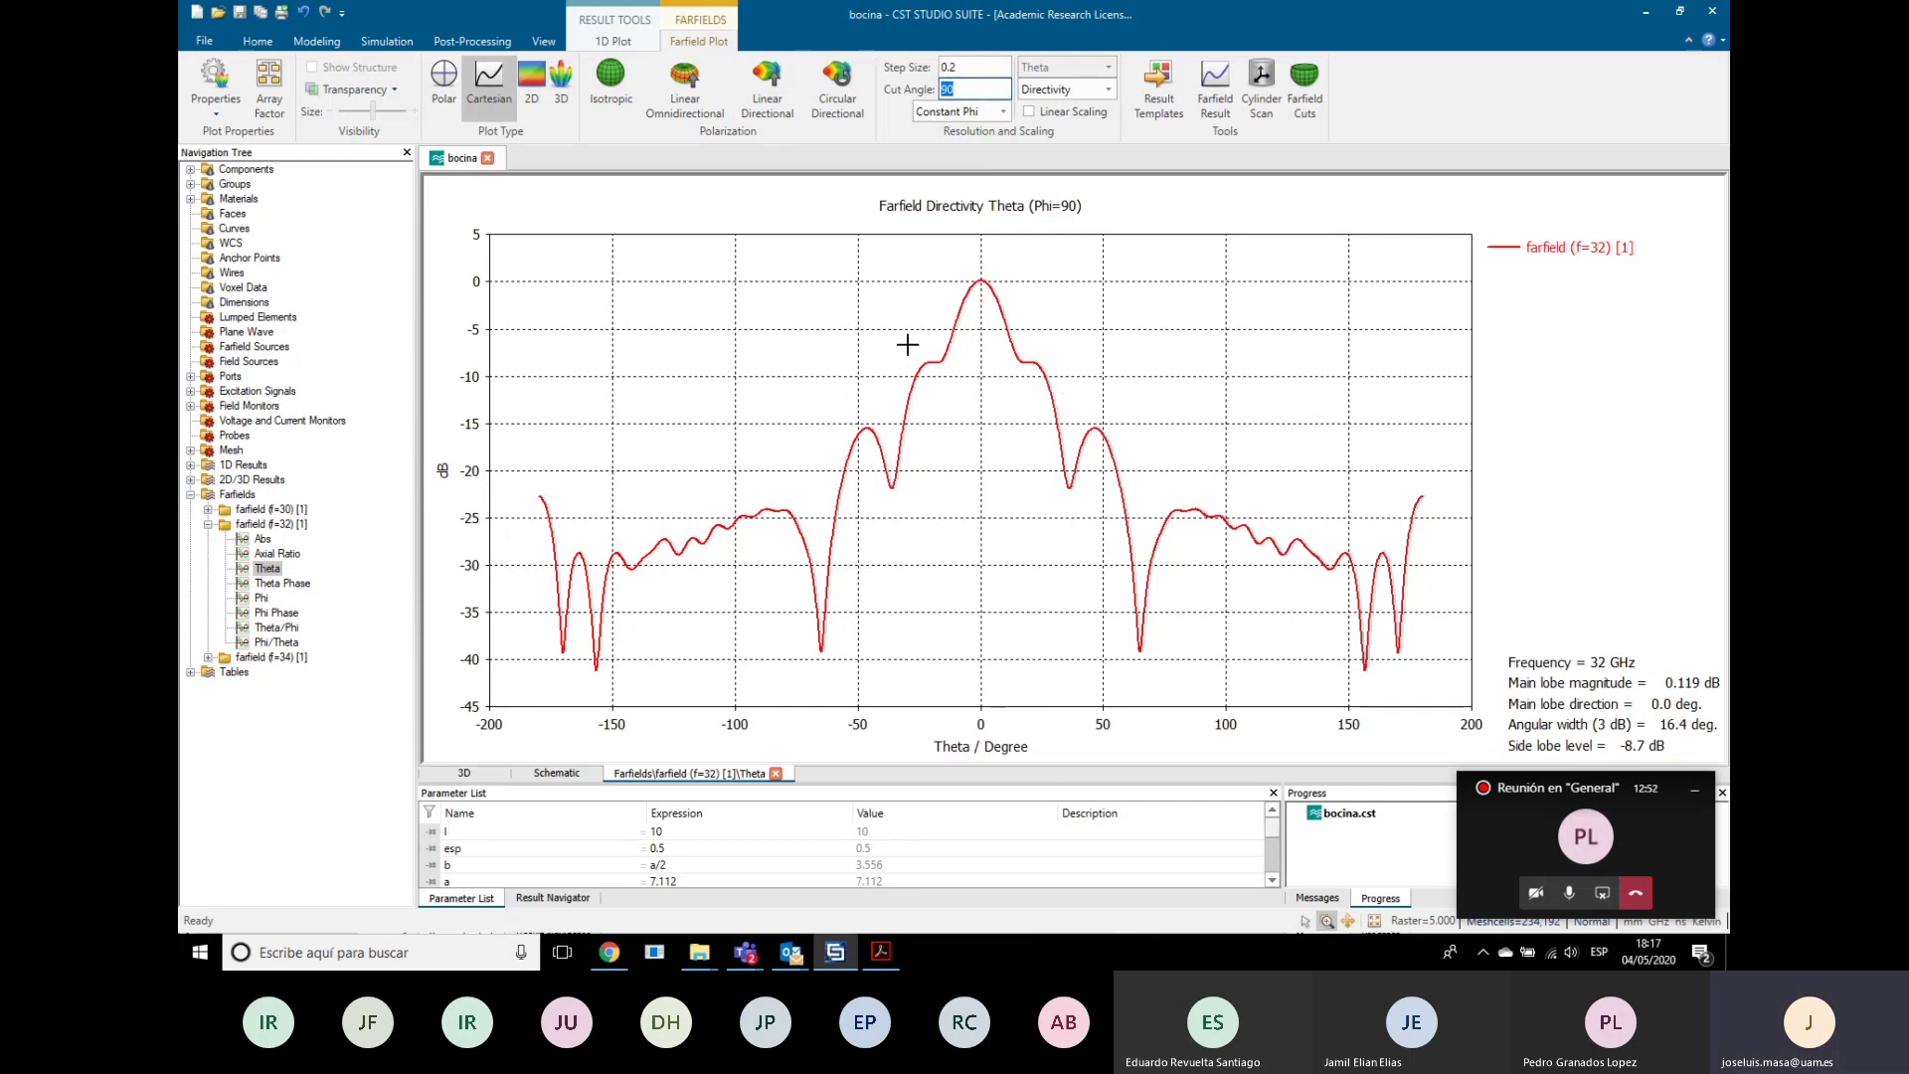
pyautogui.moveTo(910, 352); pyautogui.dragTo(1054, 392)
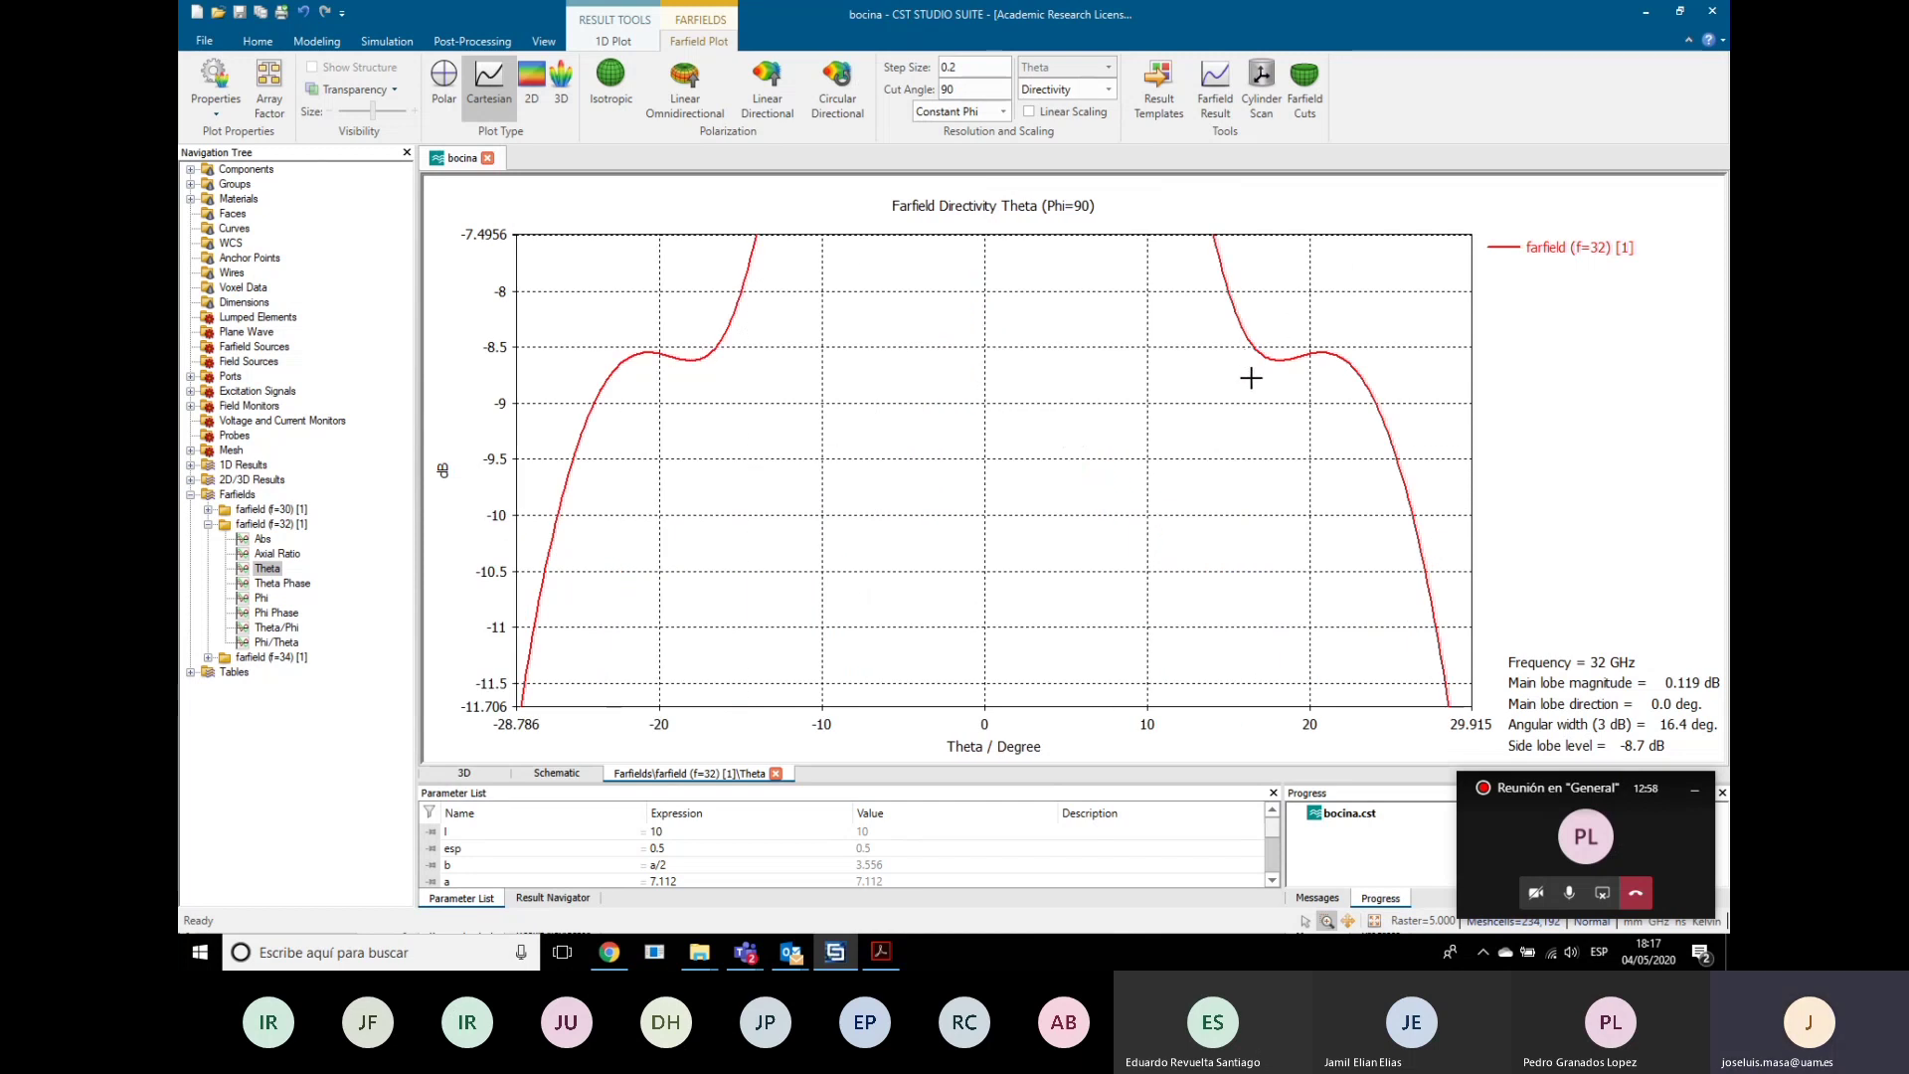
pyautogui.scroll(-4, 1251, 378)
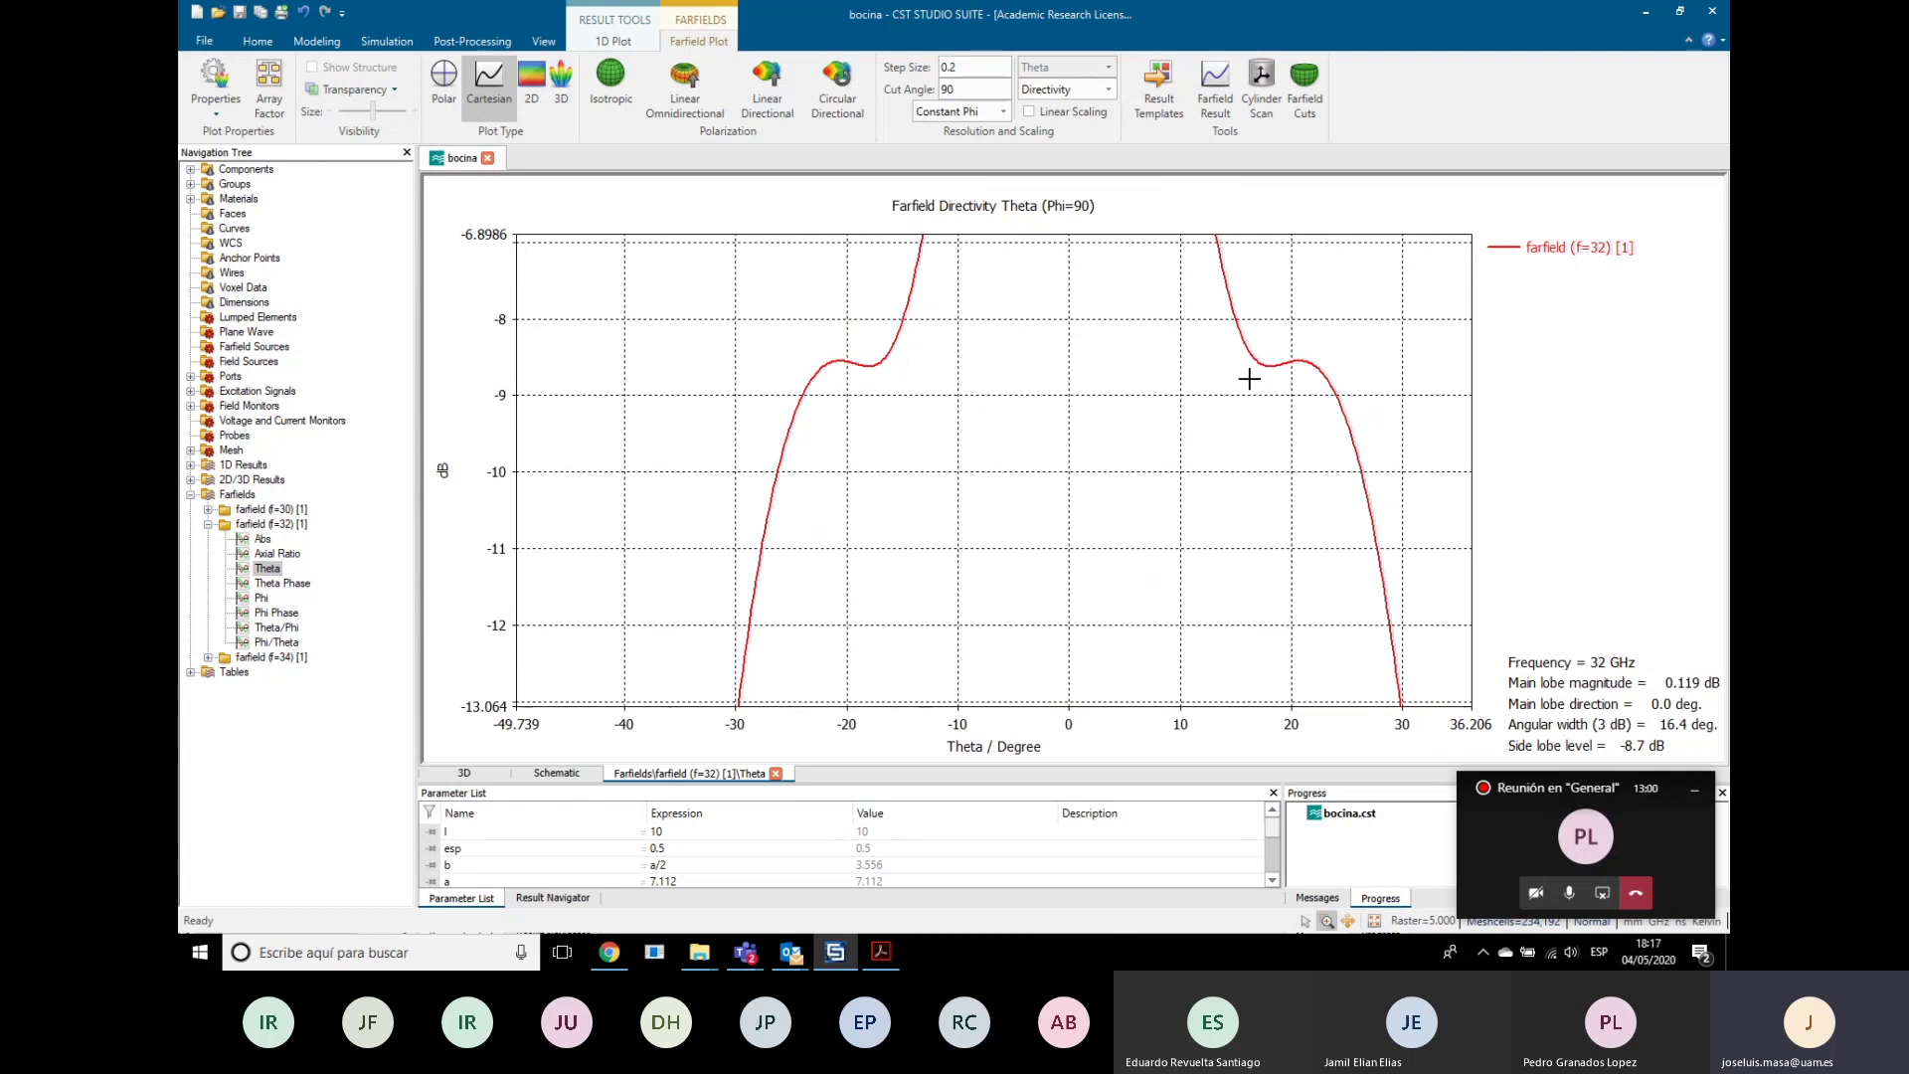
pyautogui.scroll(-5, 1248, 379)
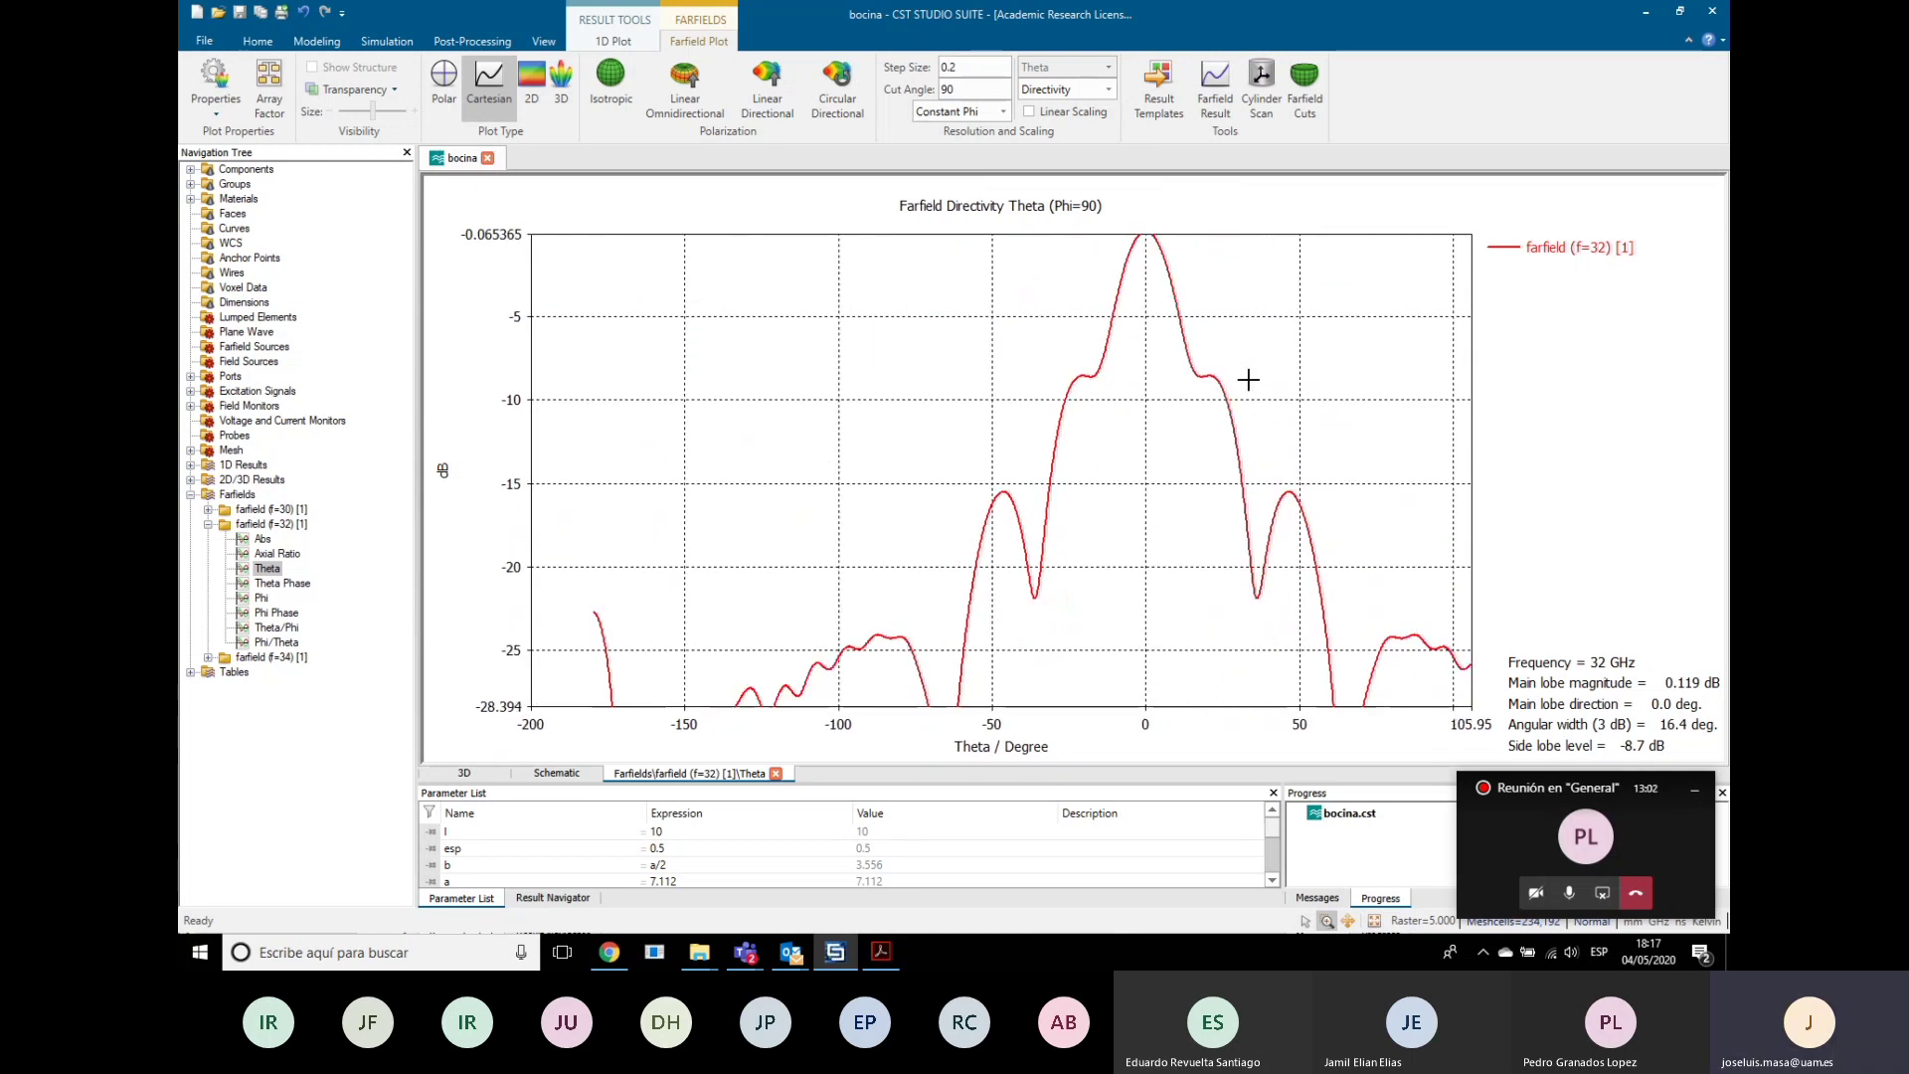
pyautogui.scroll(2, 1248, 379)
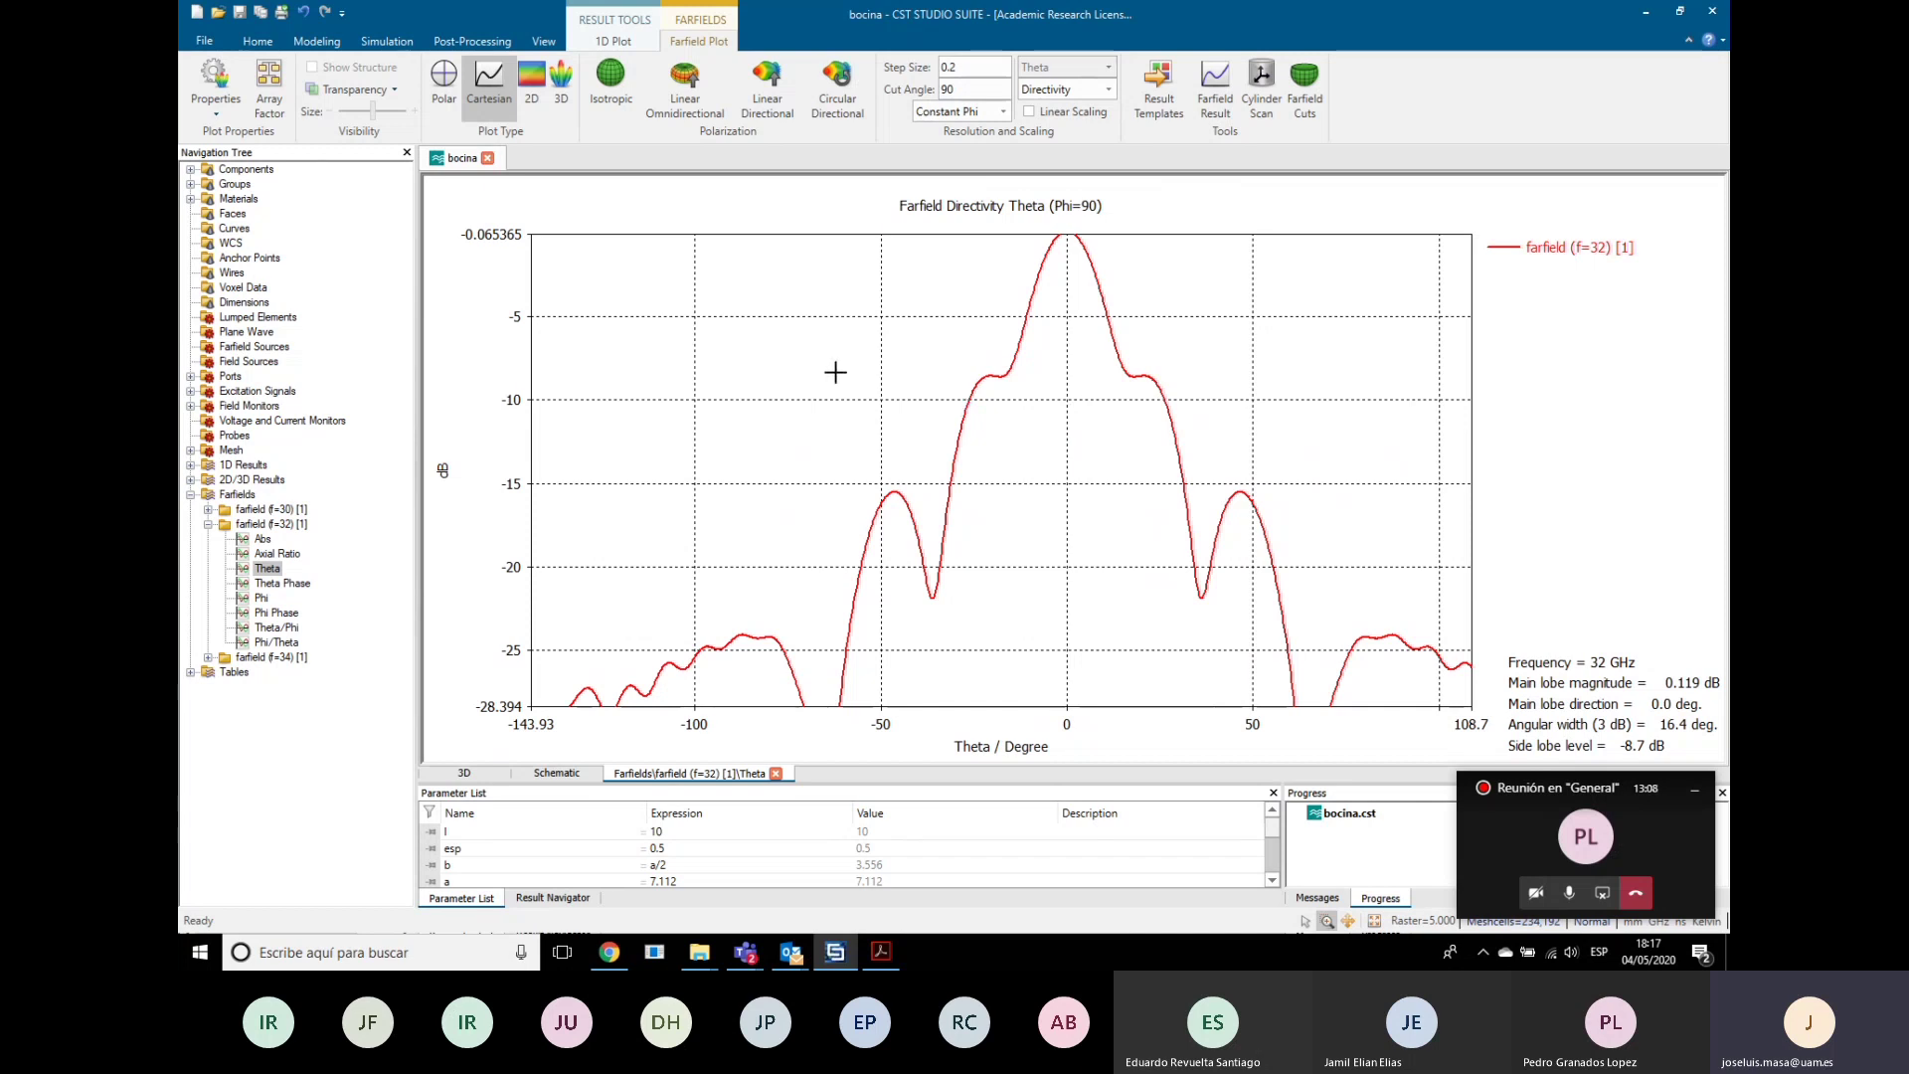
# Step: Try to set the plot's X axis range from -90 to 90 with a tick of 15
pyautogui.rightClick(686, 524)
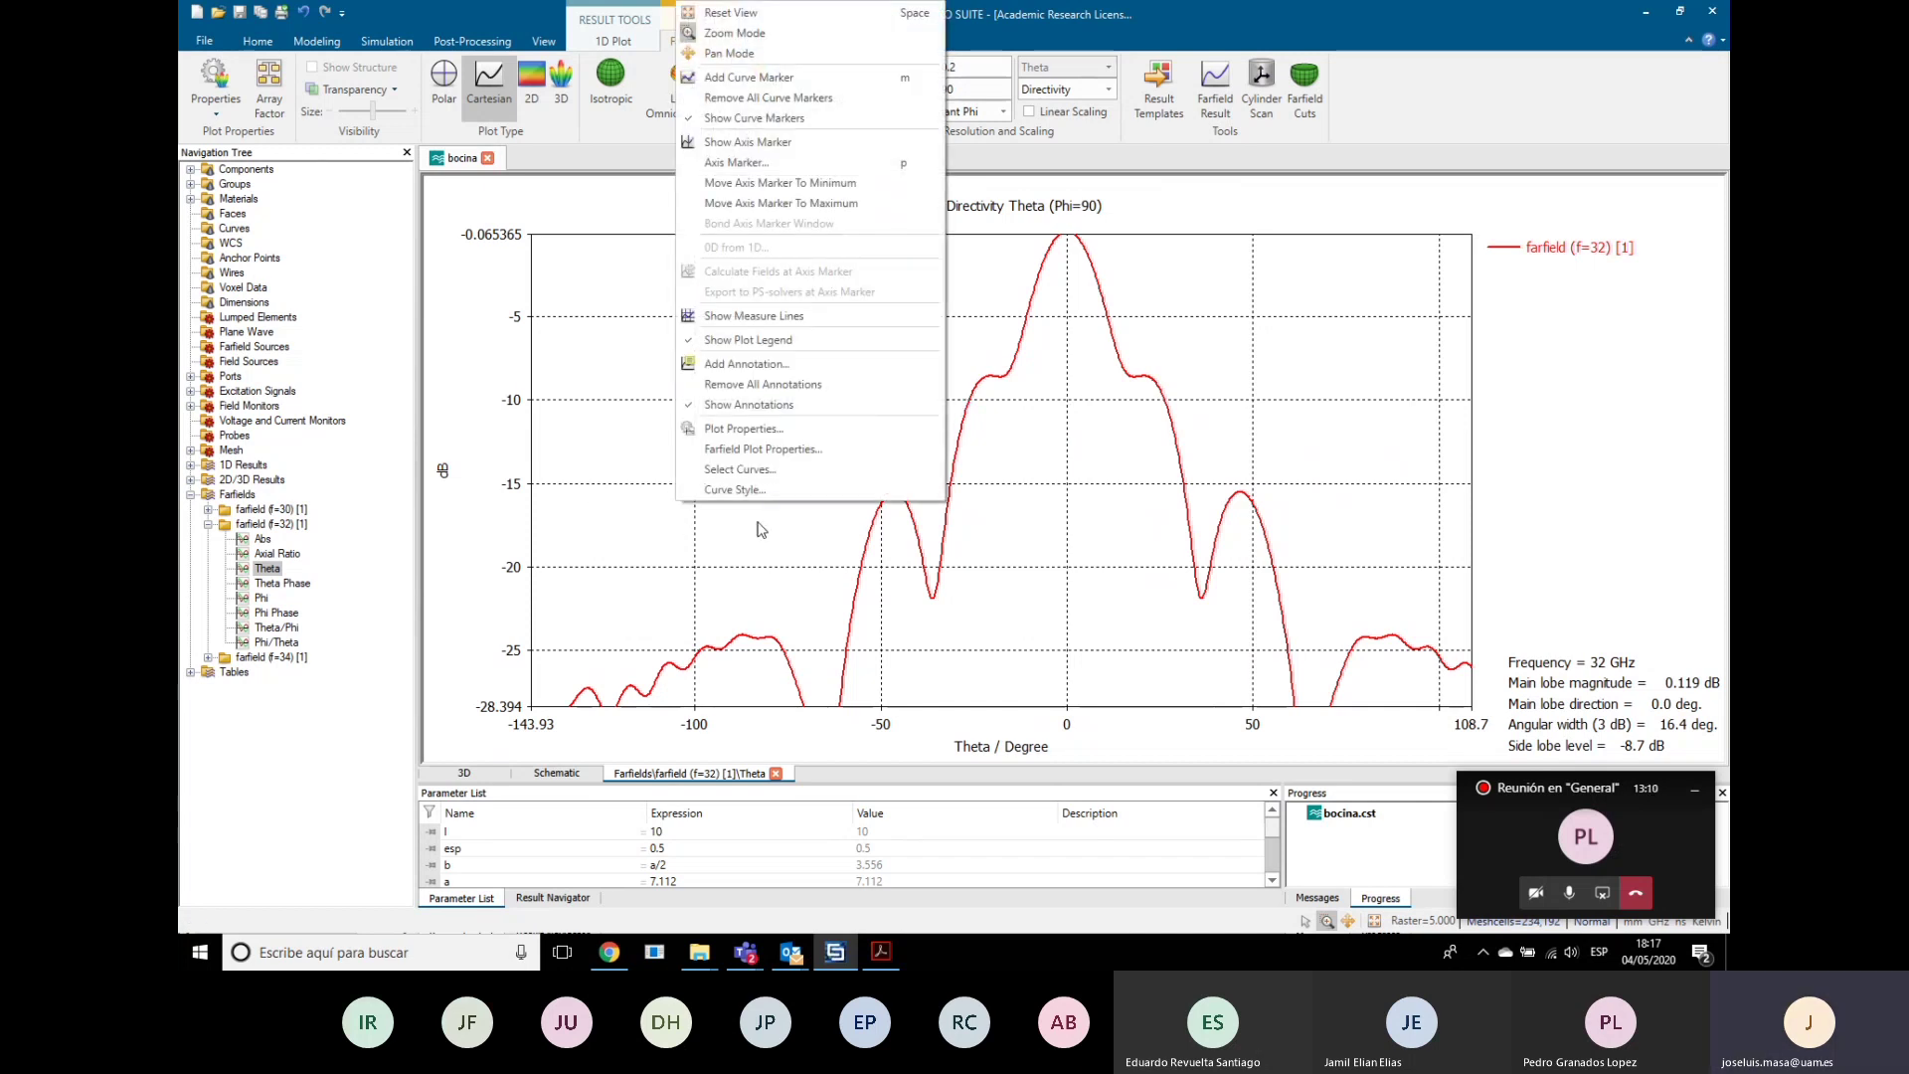
pyautogui.click(741, 428)
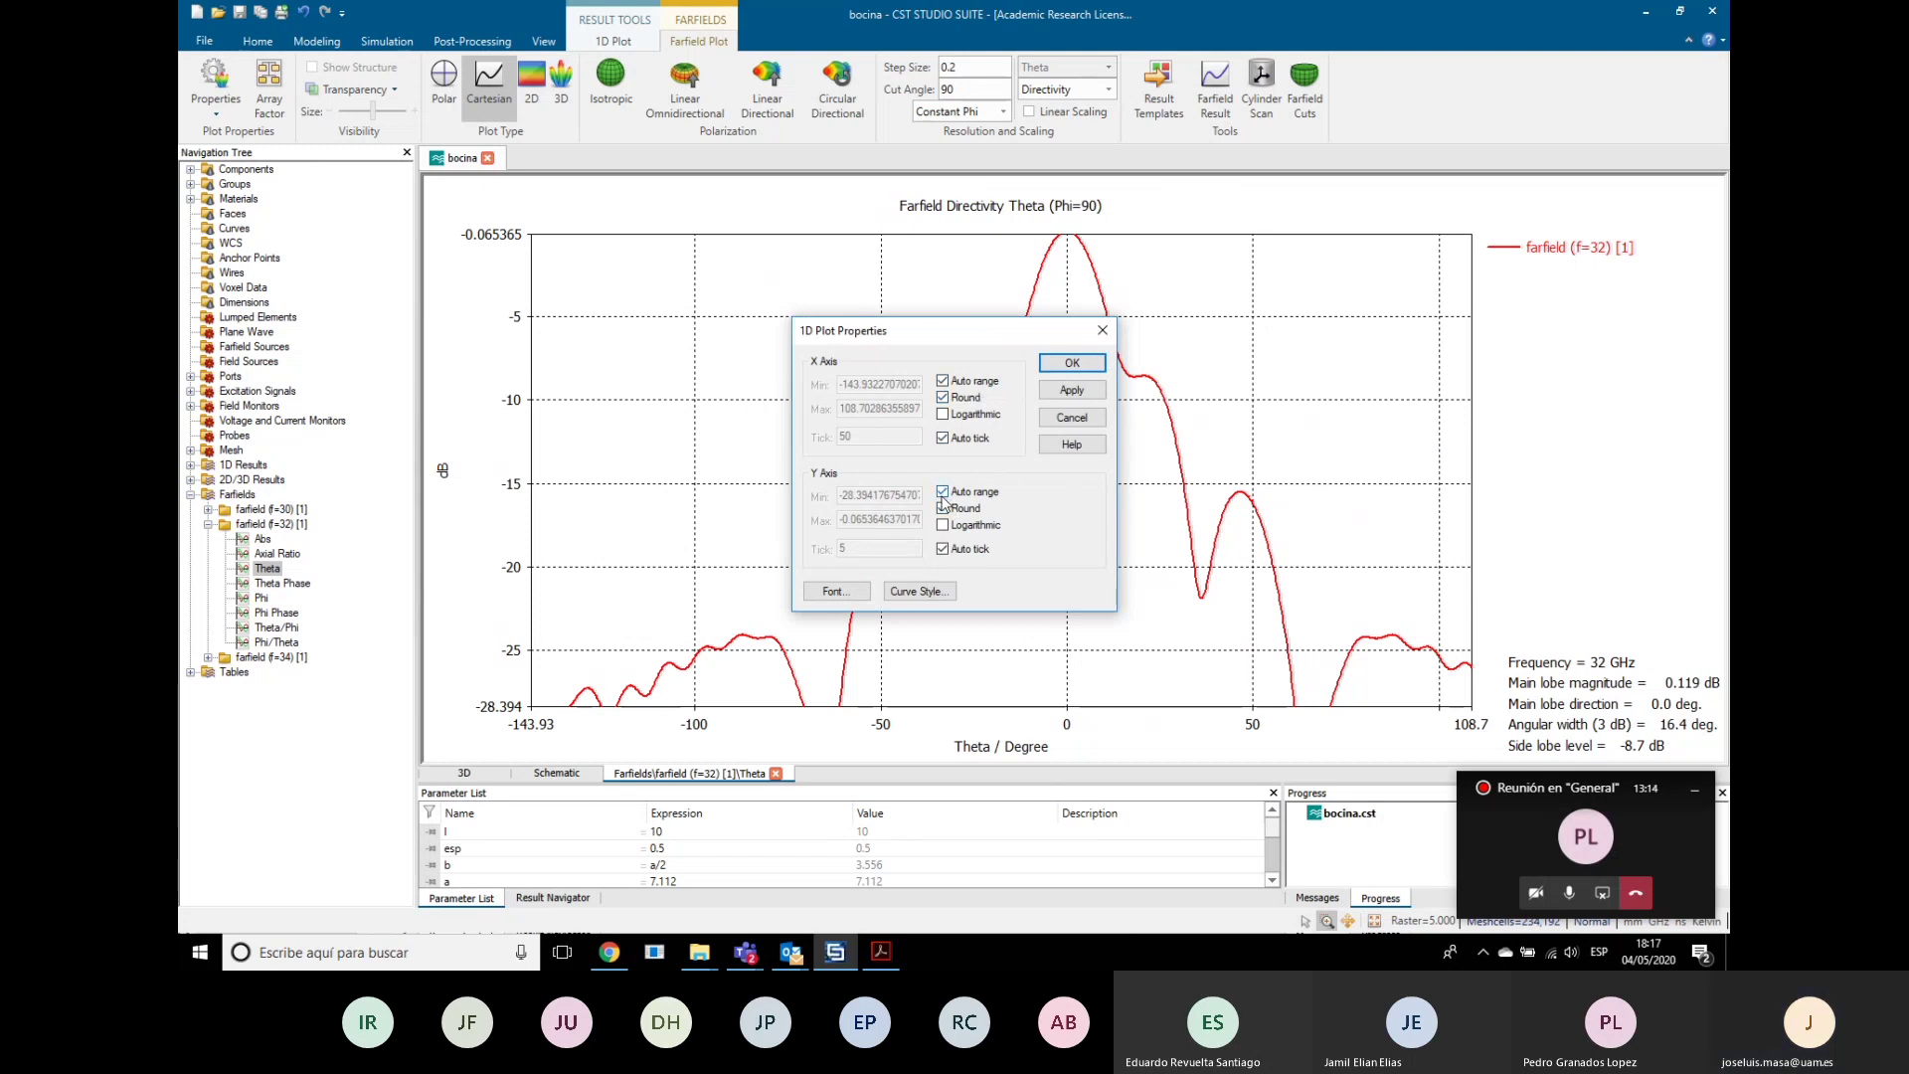
pyautogui.click(942, 381)
pyautogui.doubleClick(906, 385)
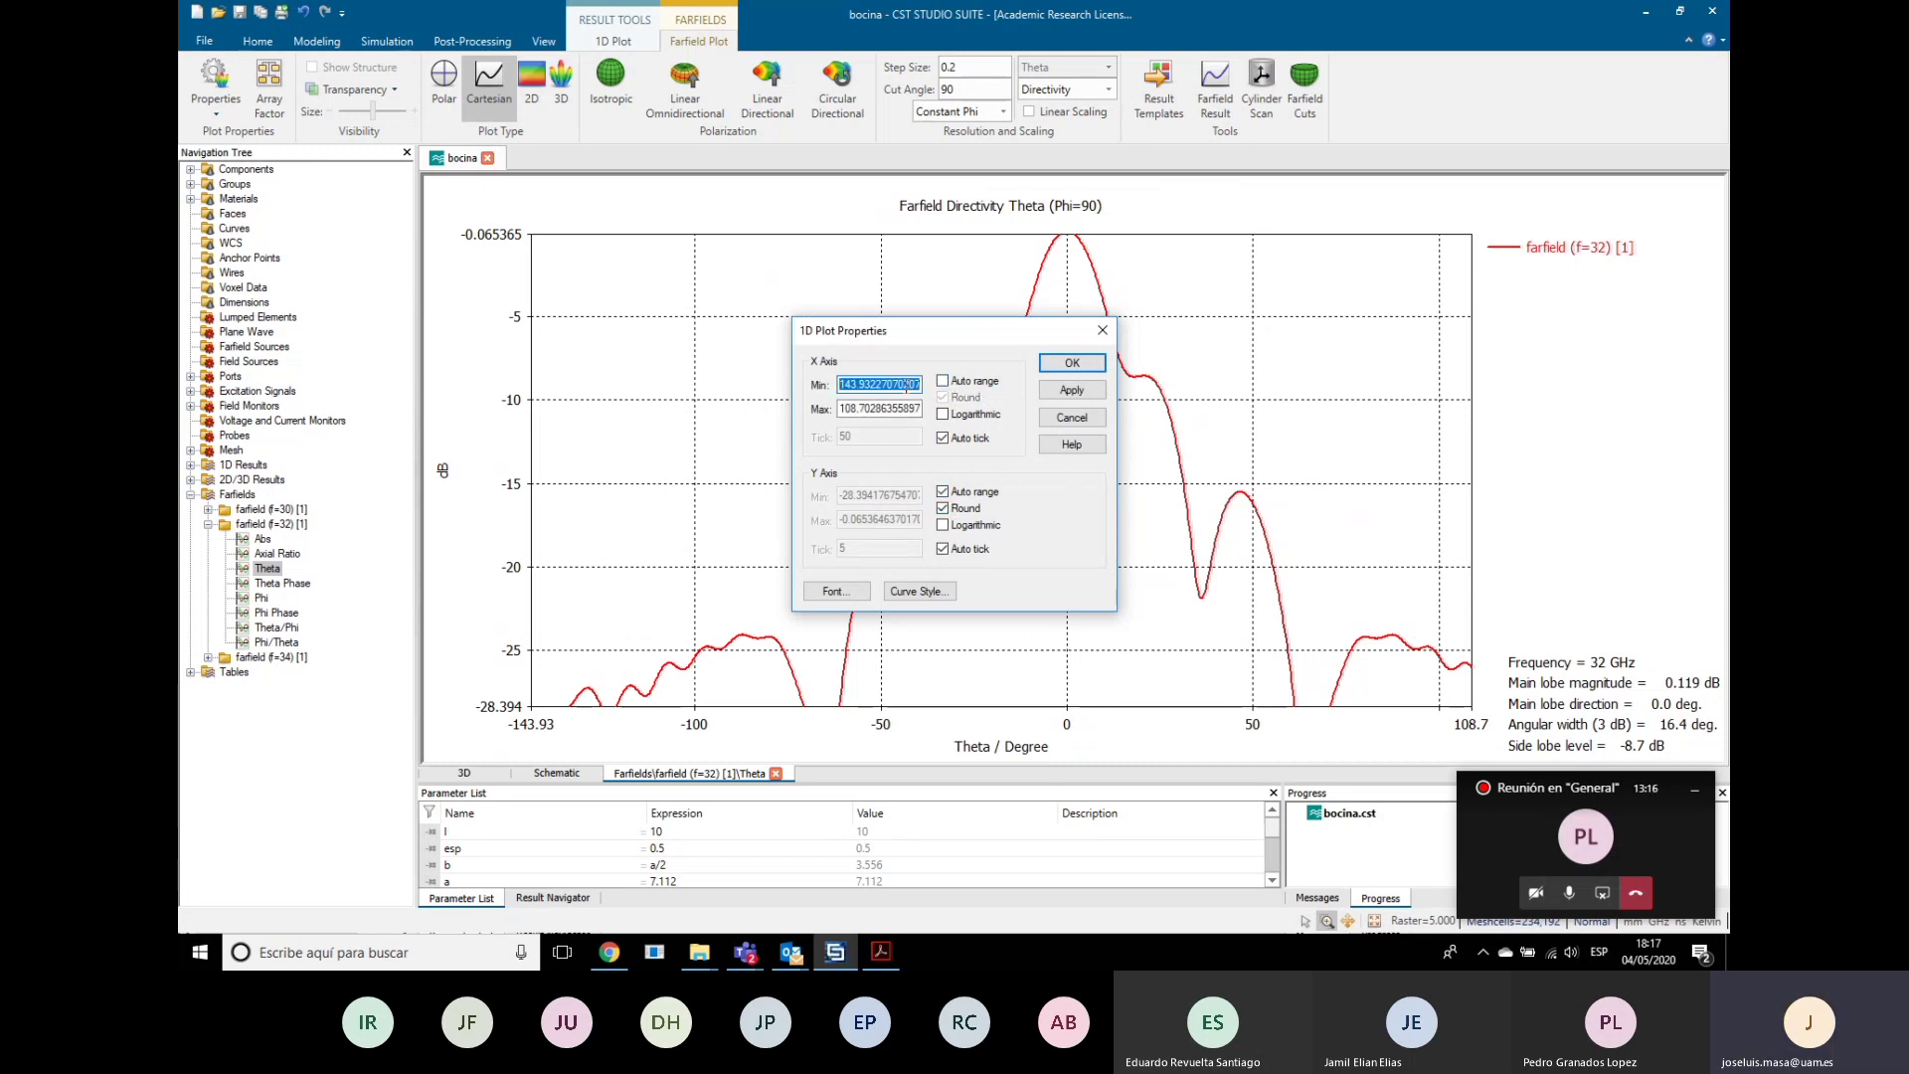
pyautogui.write('-90')
pyautogui.press('Tab')
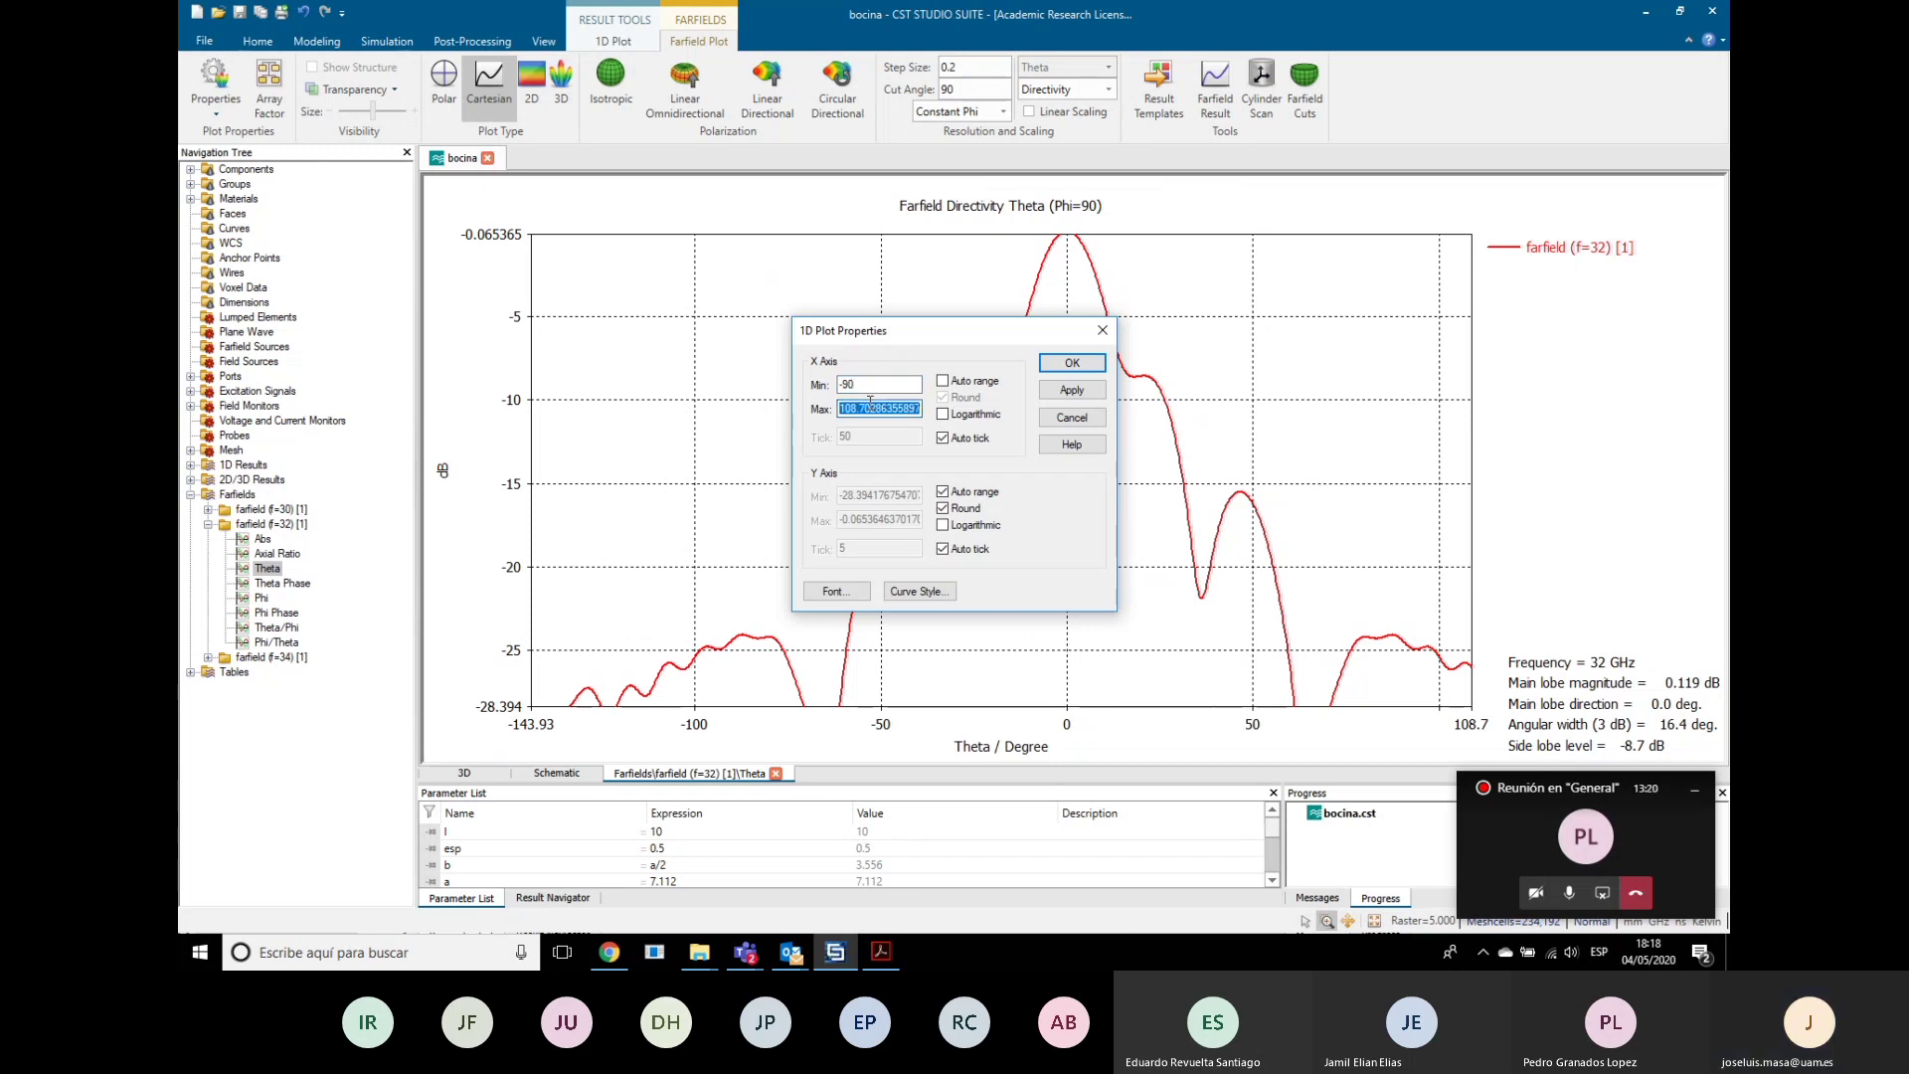
pyautogui.write('90')
pyautogui.click(942, 438)
pyautogui.doubleClick(871, 438)
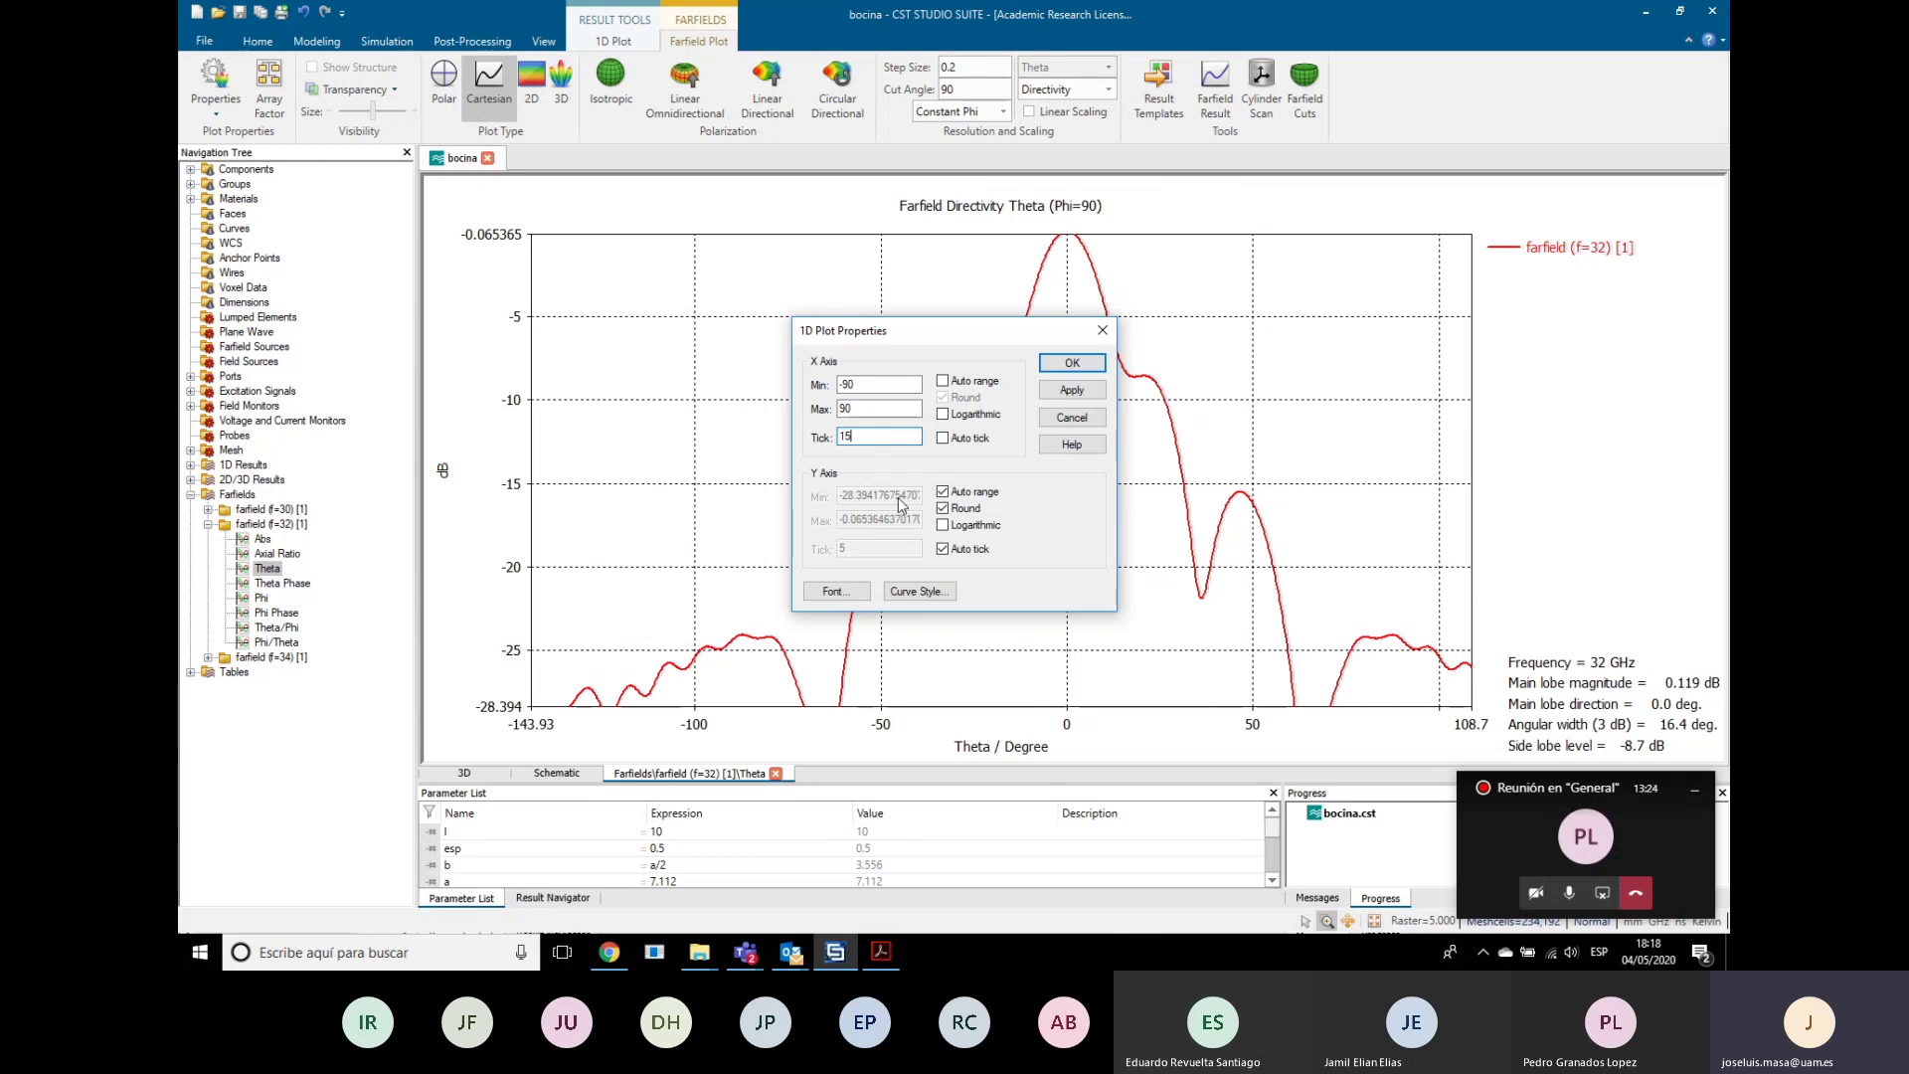
# Step: Try to apply a manual Y axis range from -40 to 0 to the plot
pyautogui.click(943, 491)
pyautogui.doubleClick(871, 518)
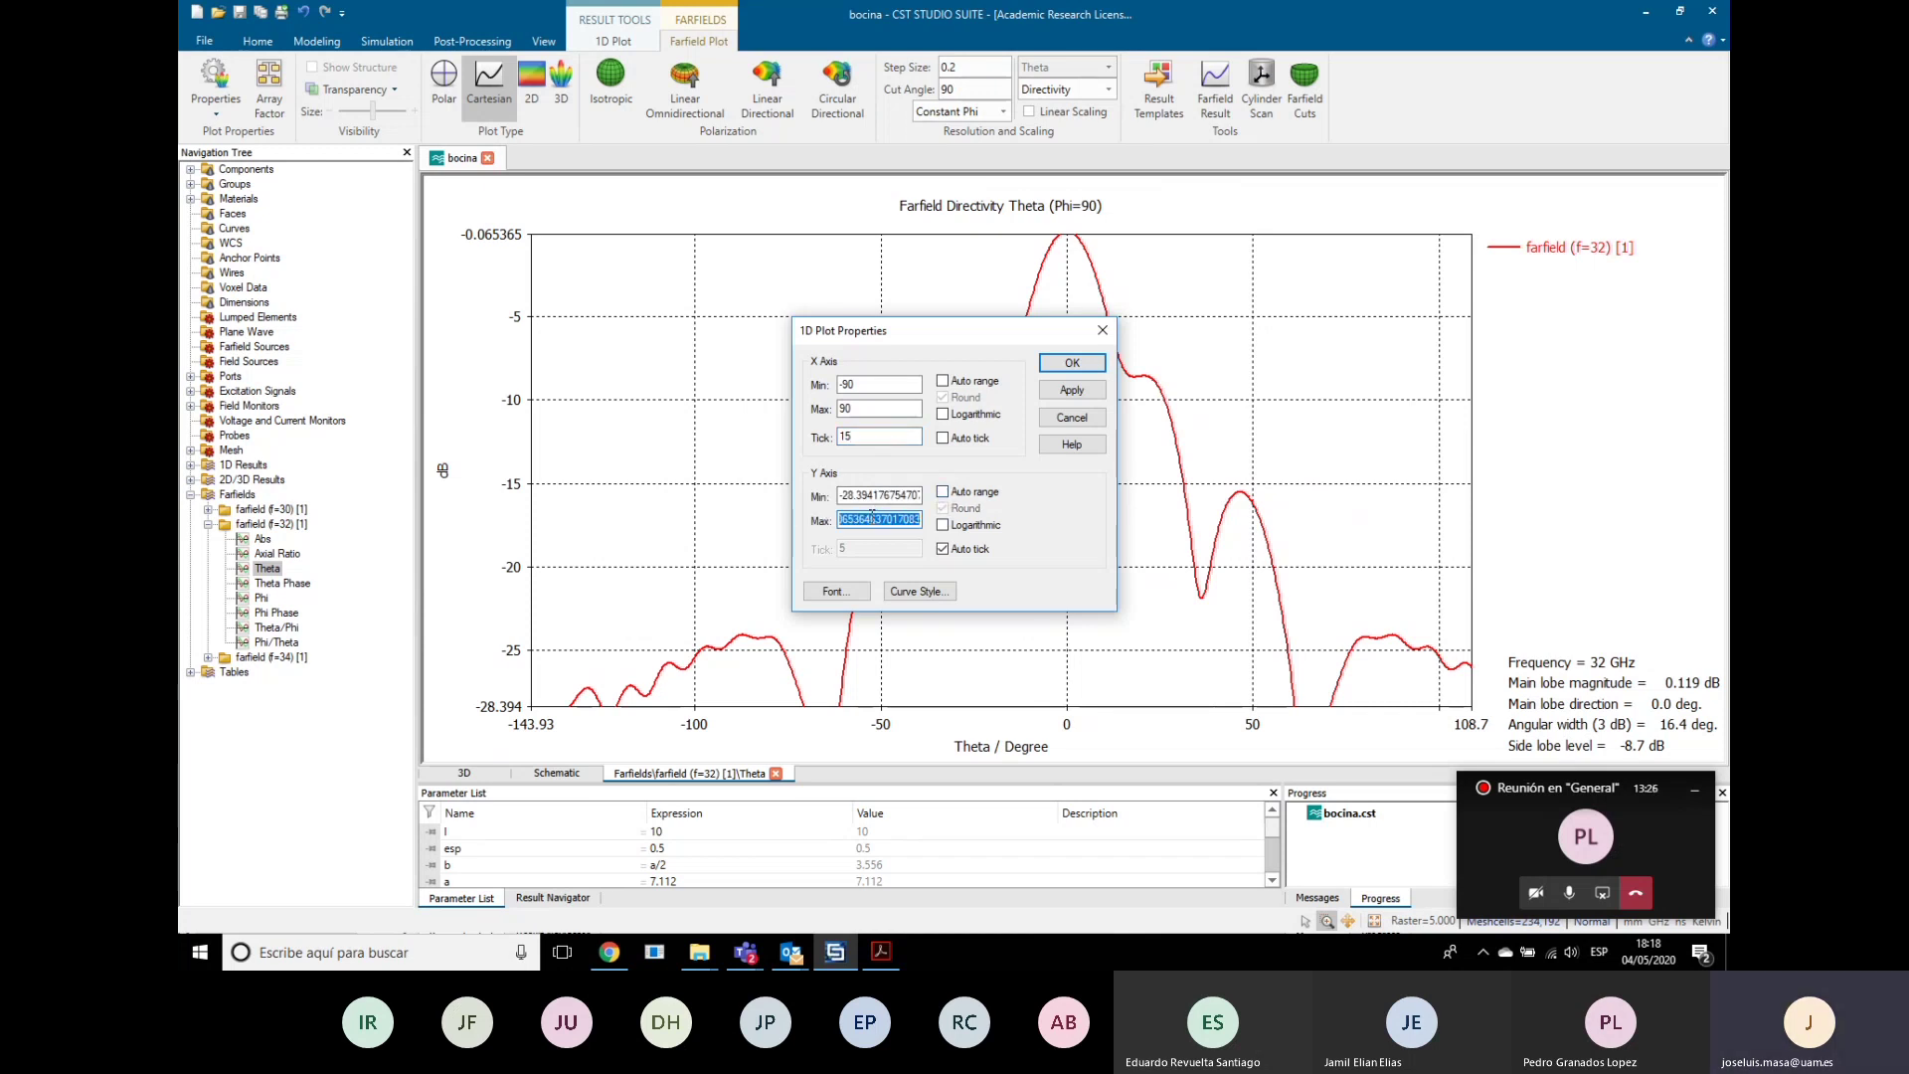
pyautogui.write('-0')
pyautogui.write('0')
pyautogui.doubleClick(857, 494)
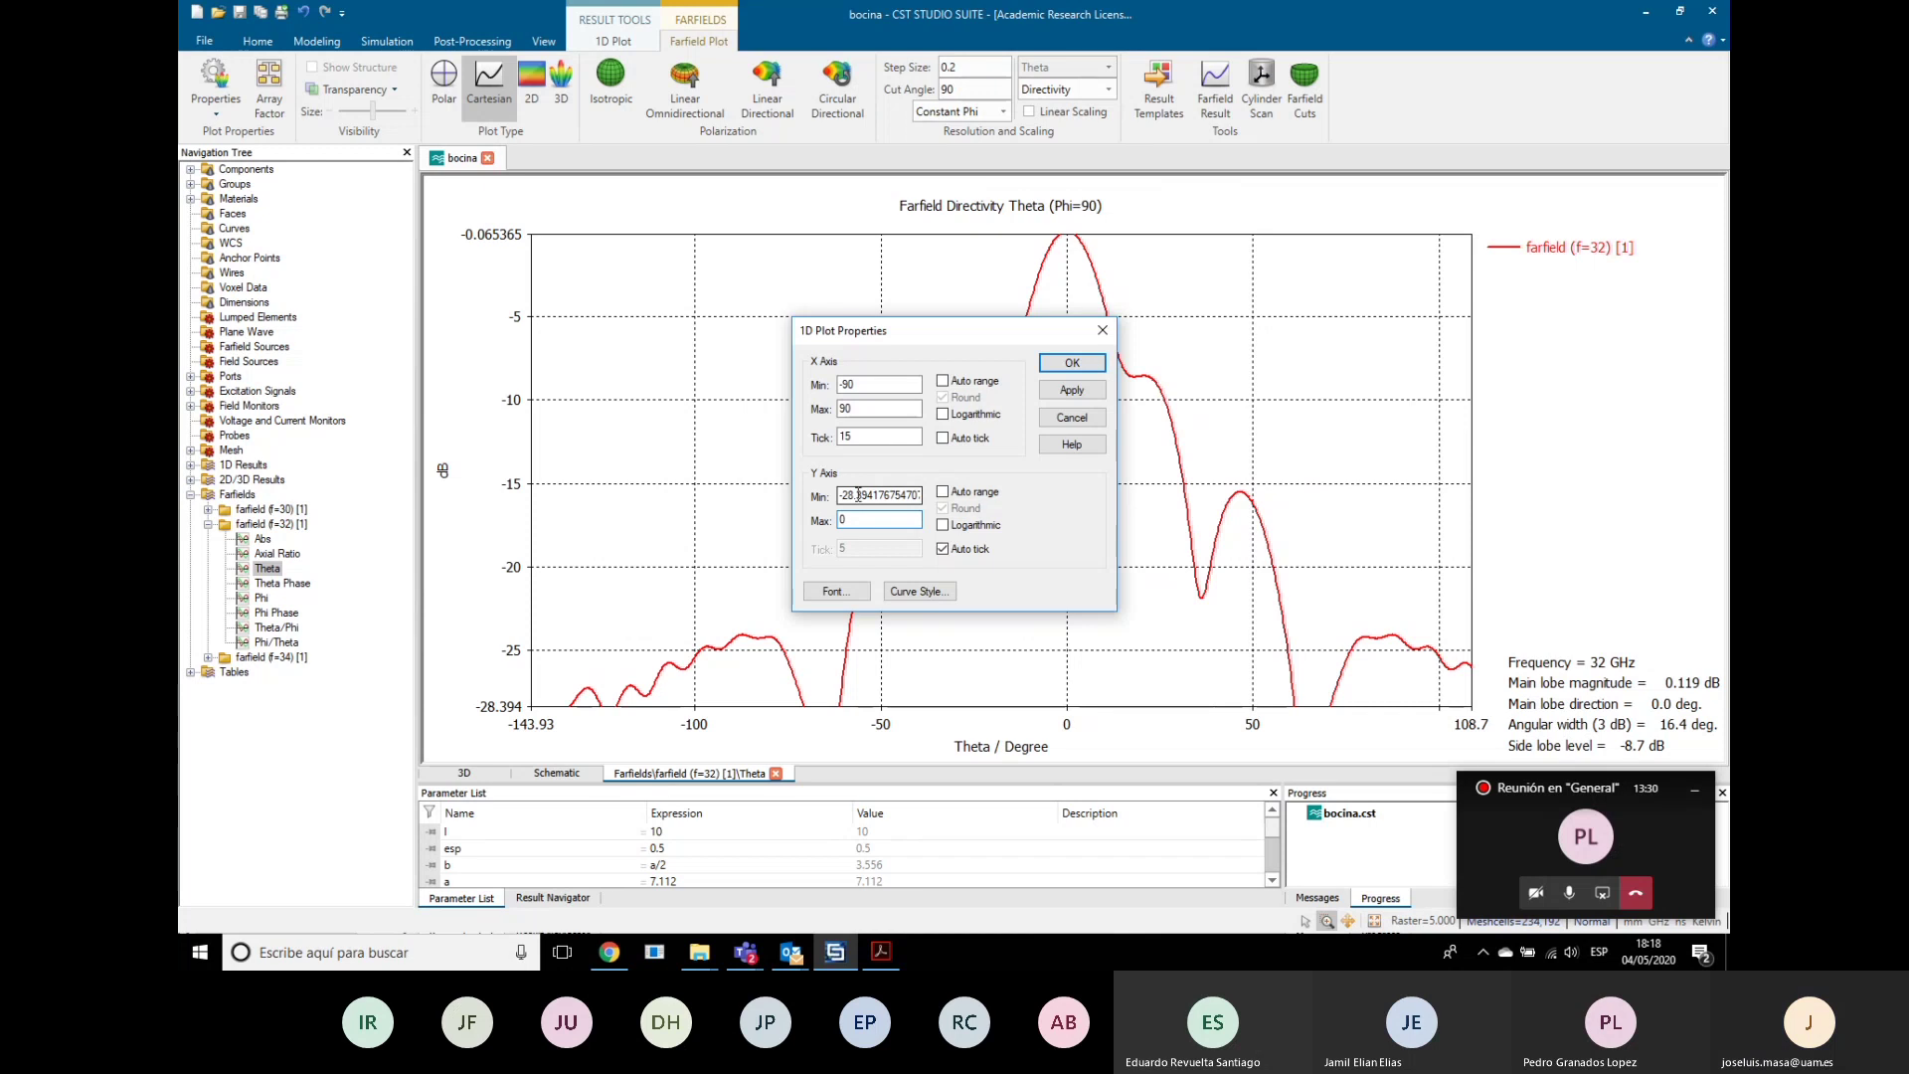
pyautogui.write('-30')
pyautogui.press('Return')
pyautogui.click(1074, 515)
# Step: Try to reapply the axis ranges with the Y minimum re-entered as -40, and discard the plot property changes
pyautogui.click(887, 502)
pyautogui.moveTo(886, 502); pyautogui.dragTo(811, 502)
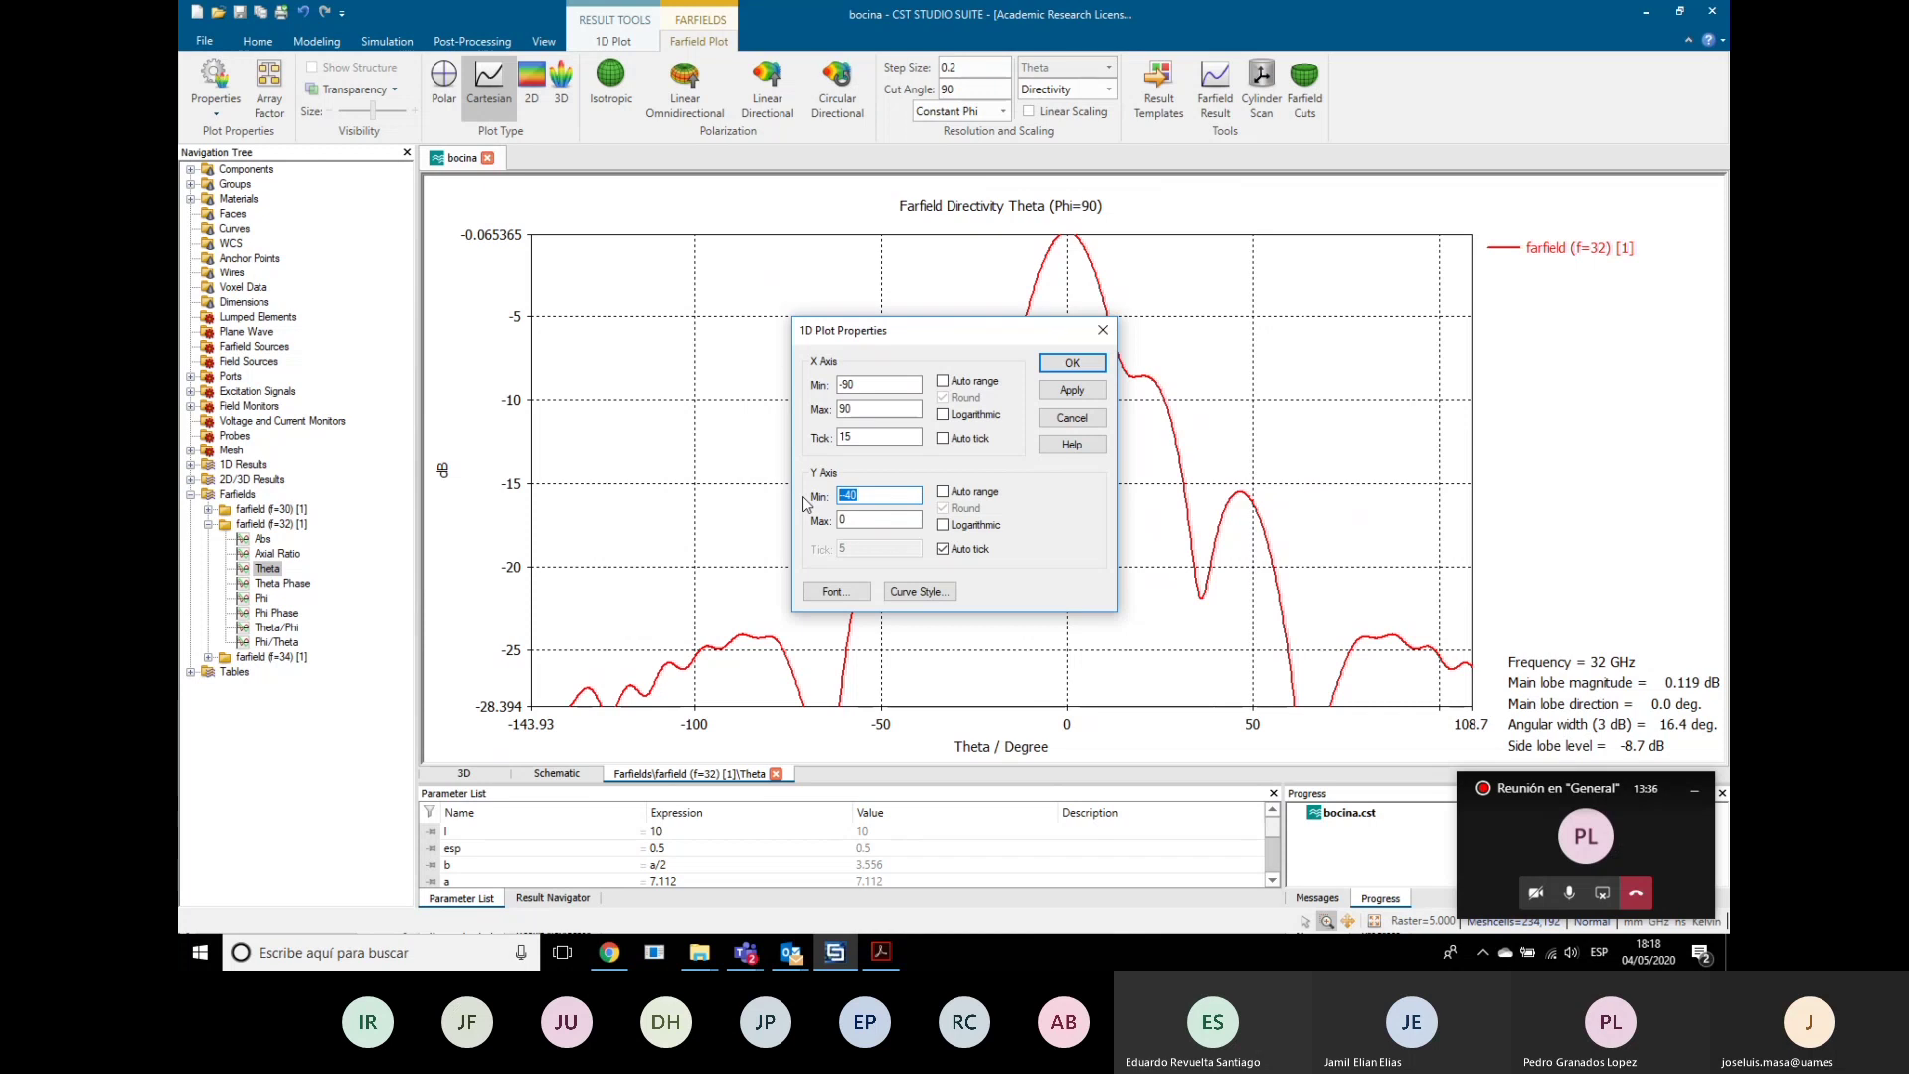
pyautogui.write('-')
pyautogui.click(1083, 389)
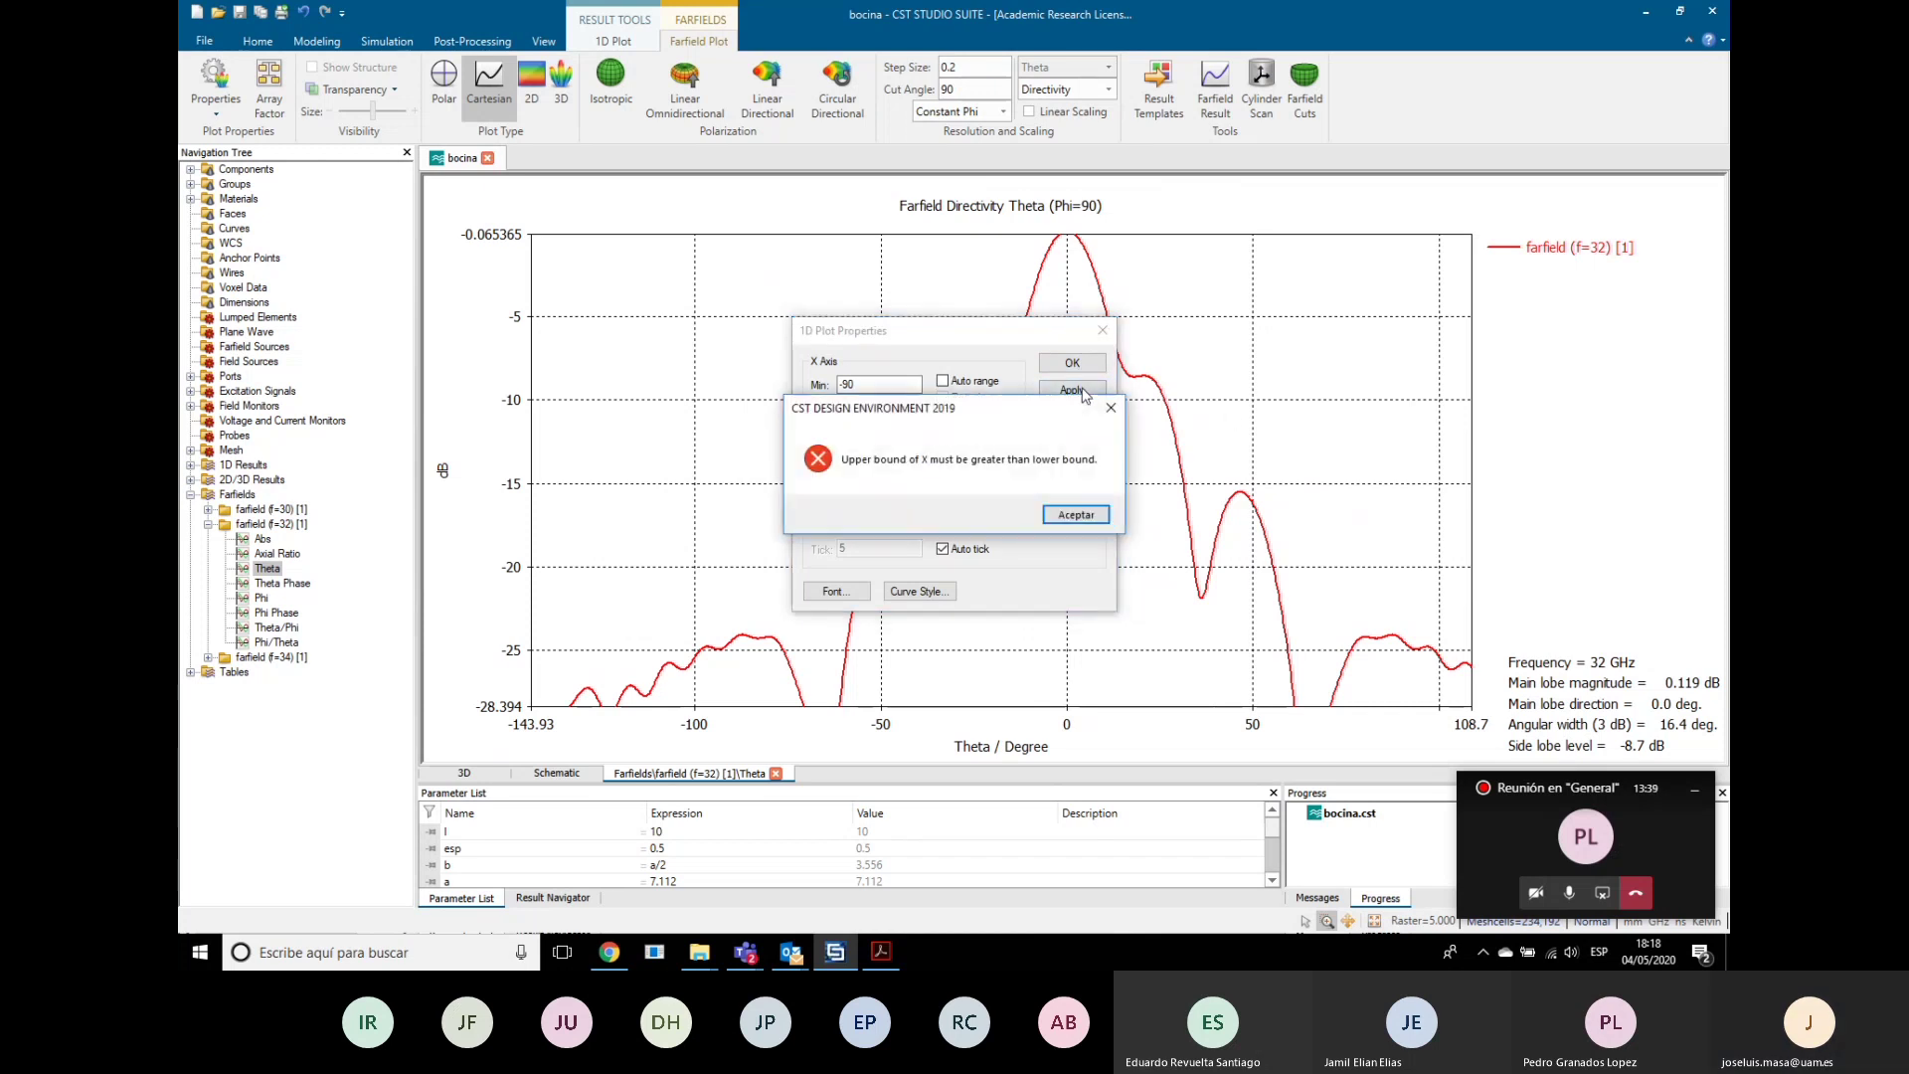
pyautogui.click(1076, 515)
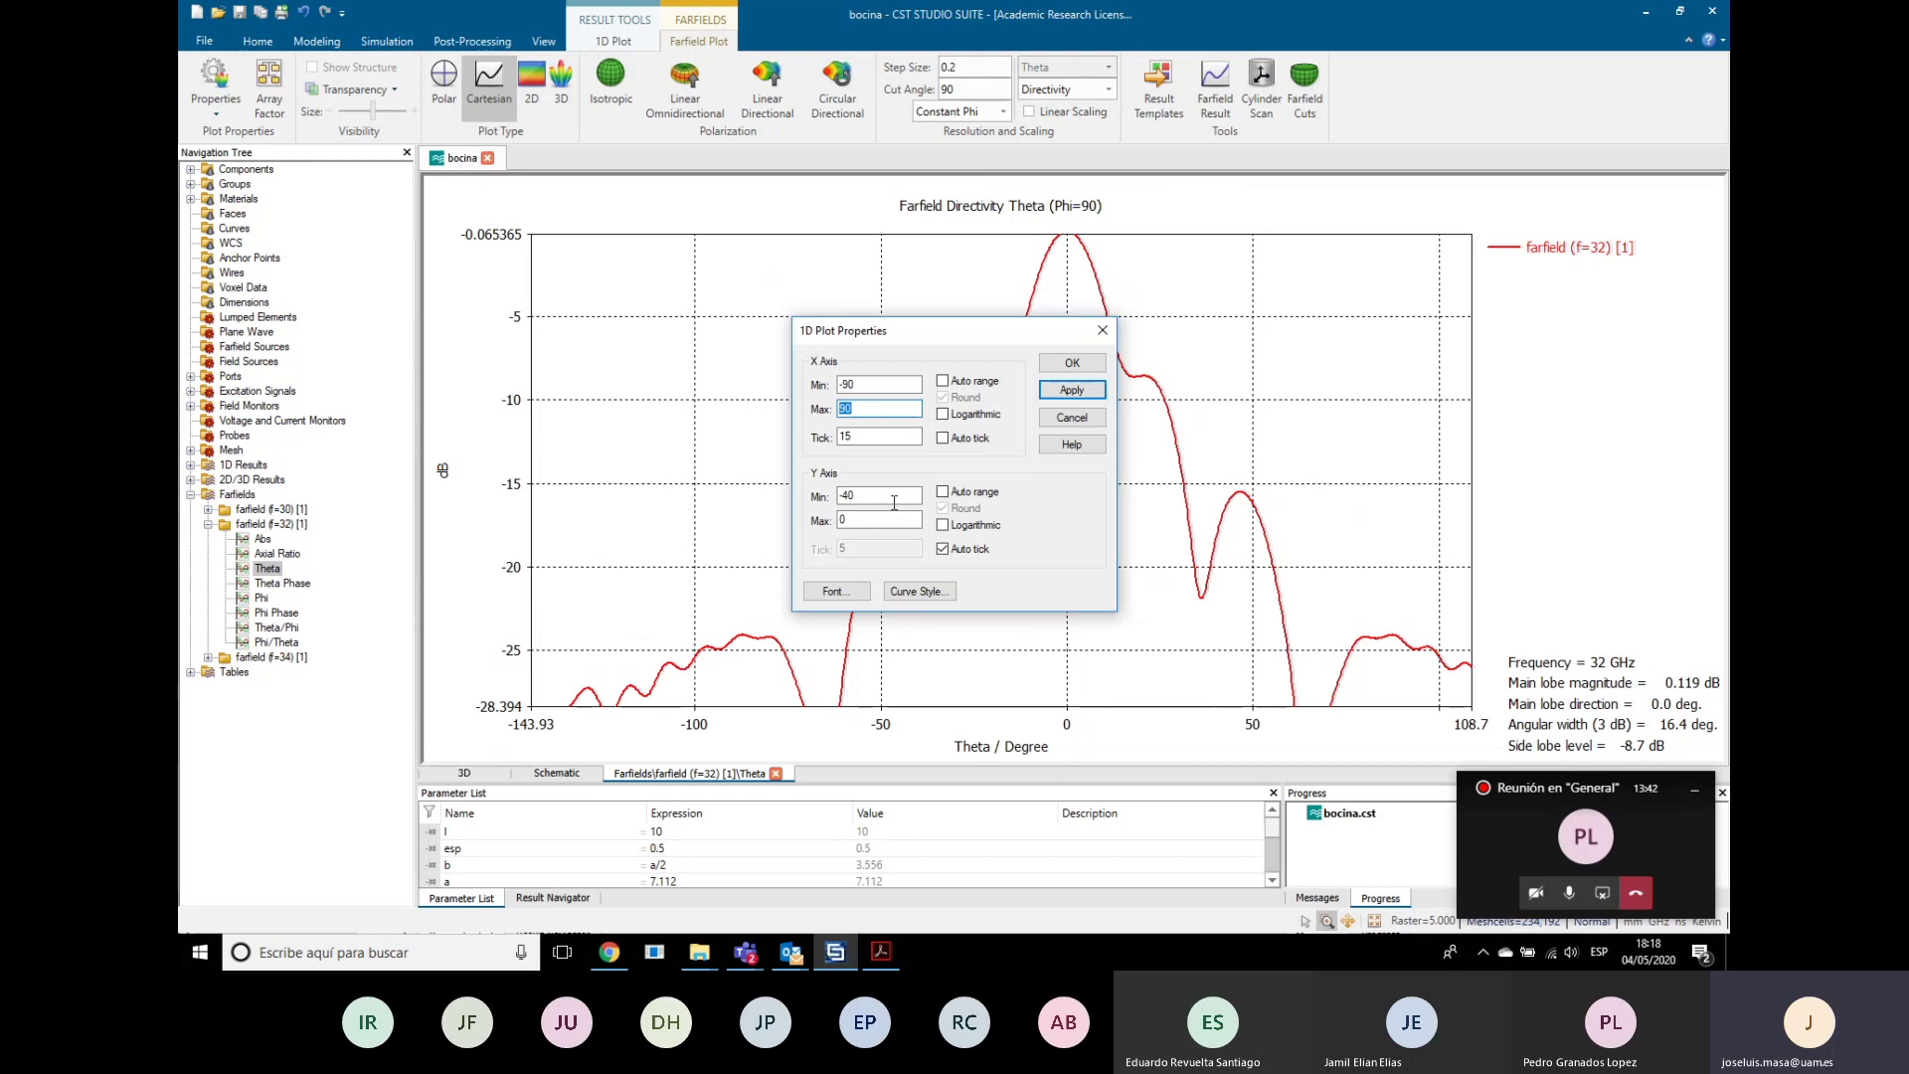
pyautogui.click(884, 499)
pyautogui.click(869, 521)
pyautogui.click(1072, 421)
# Step: Show the measure lines and place a horizontal one at about -8.68 dB, near the main lobe's shoulders
pyautogui.scroll(-3, 1016, 560)
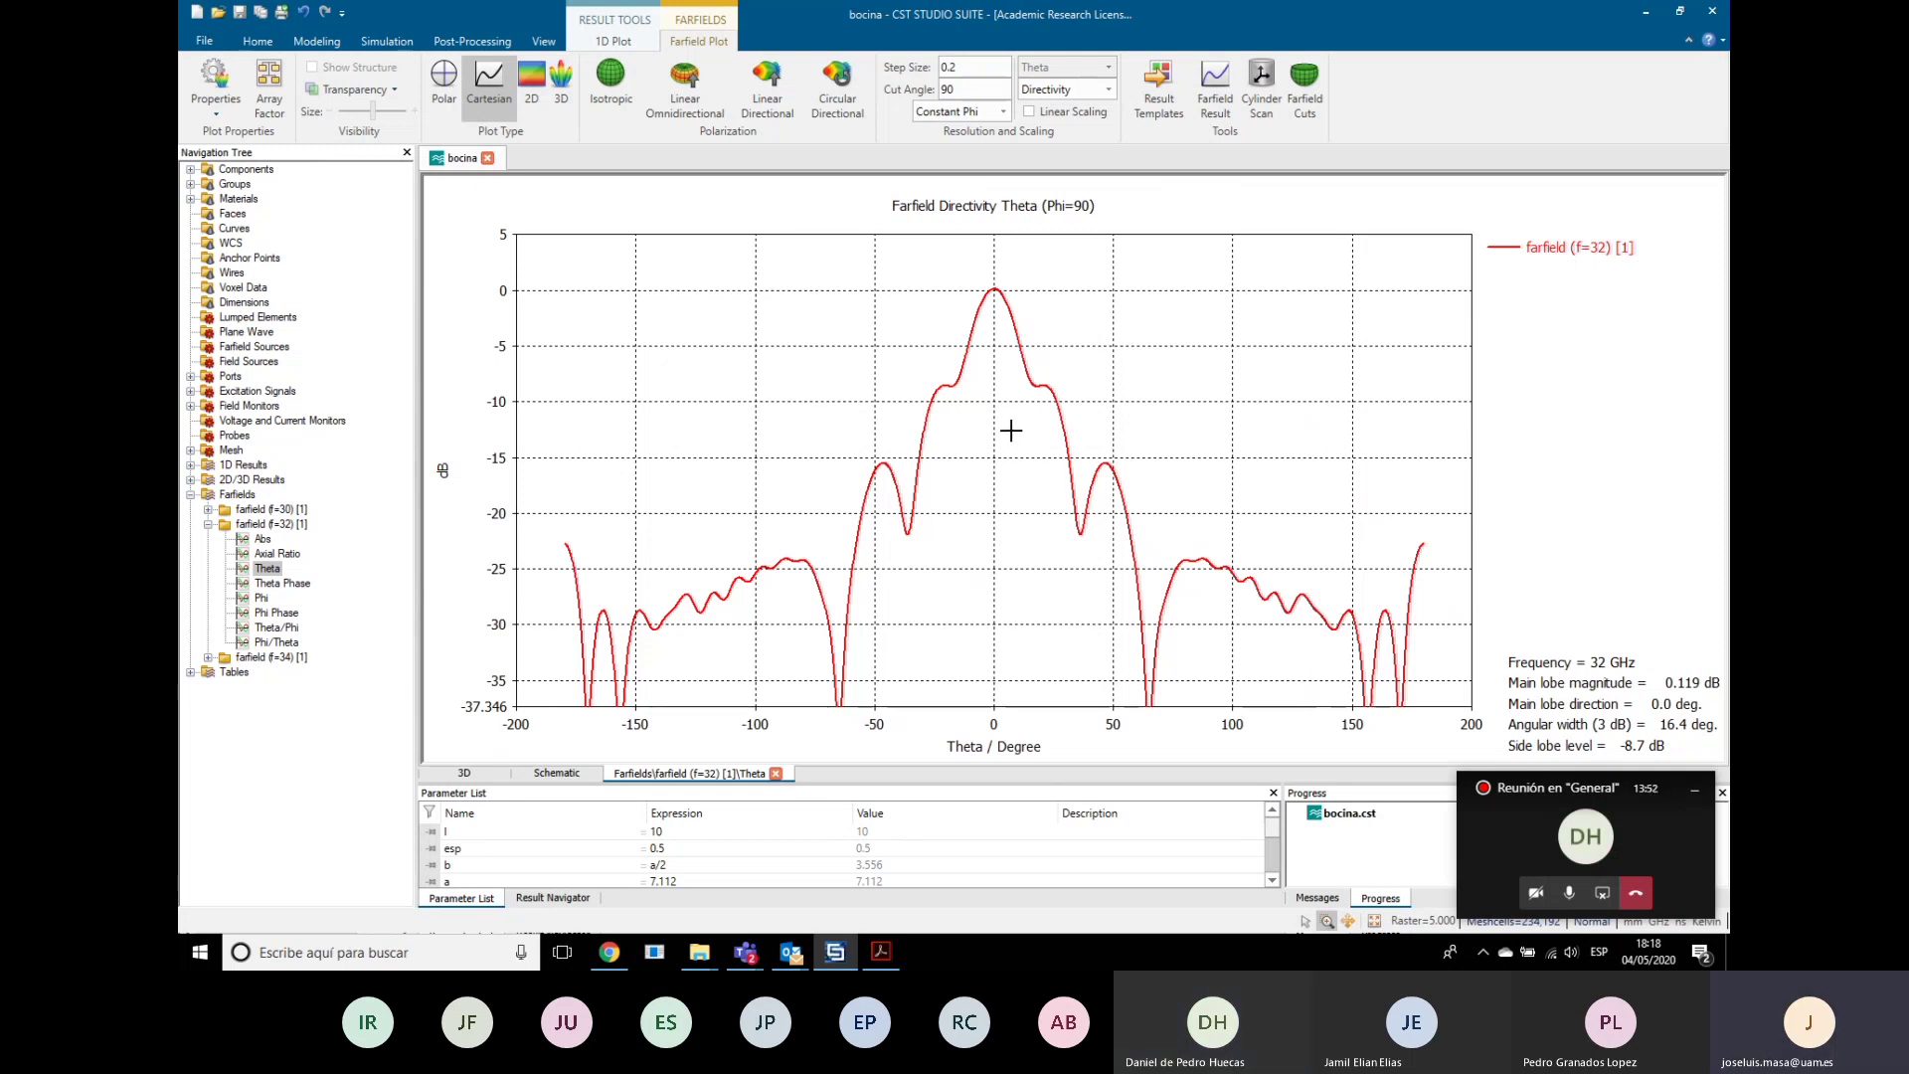
pyautogui.rightClick(848, 384)
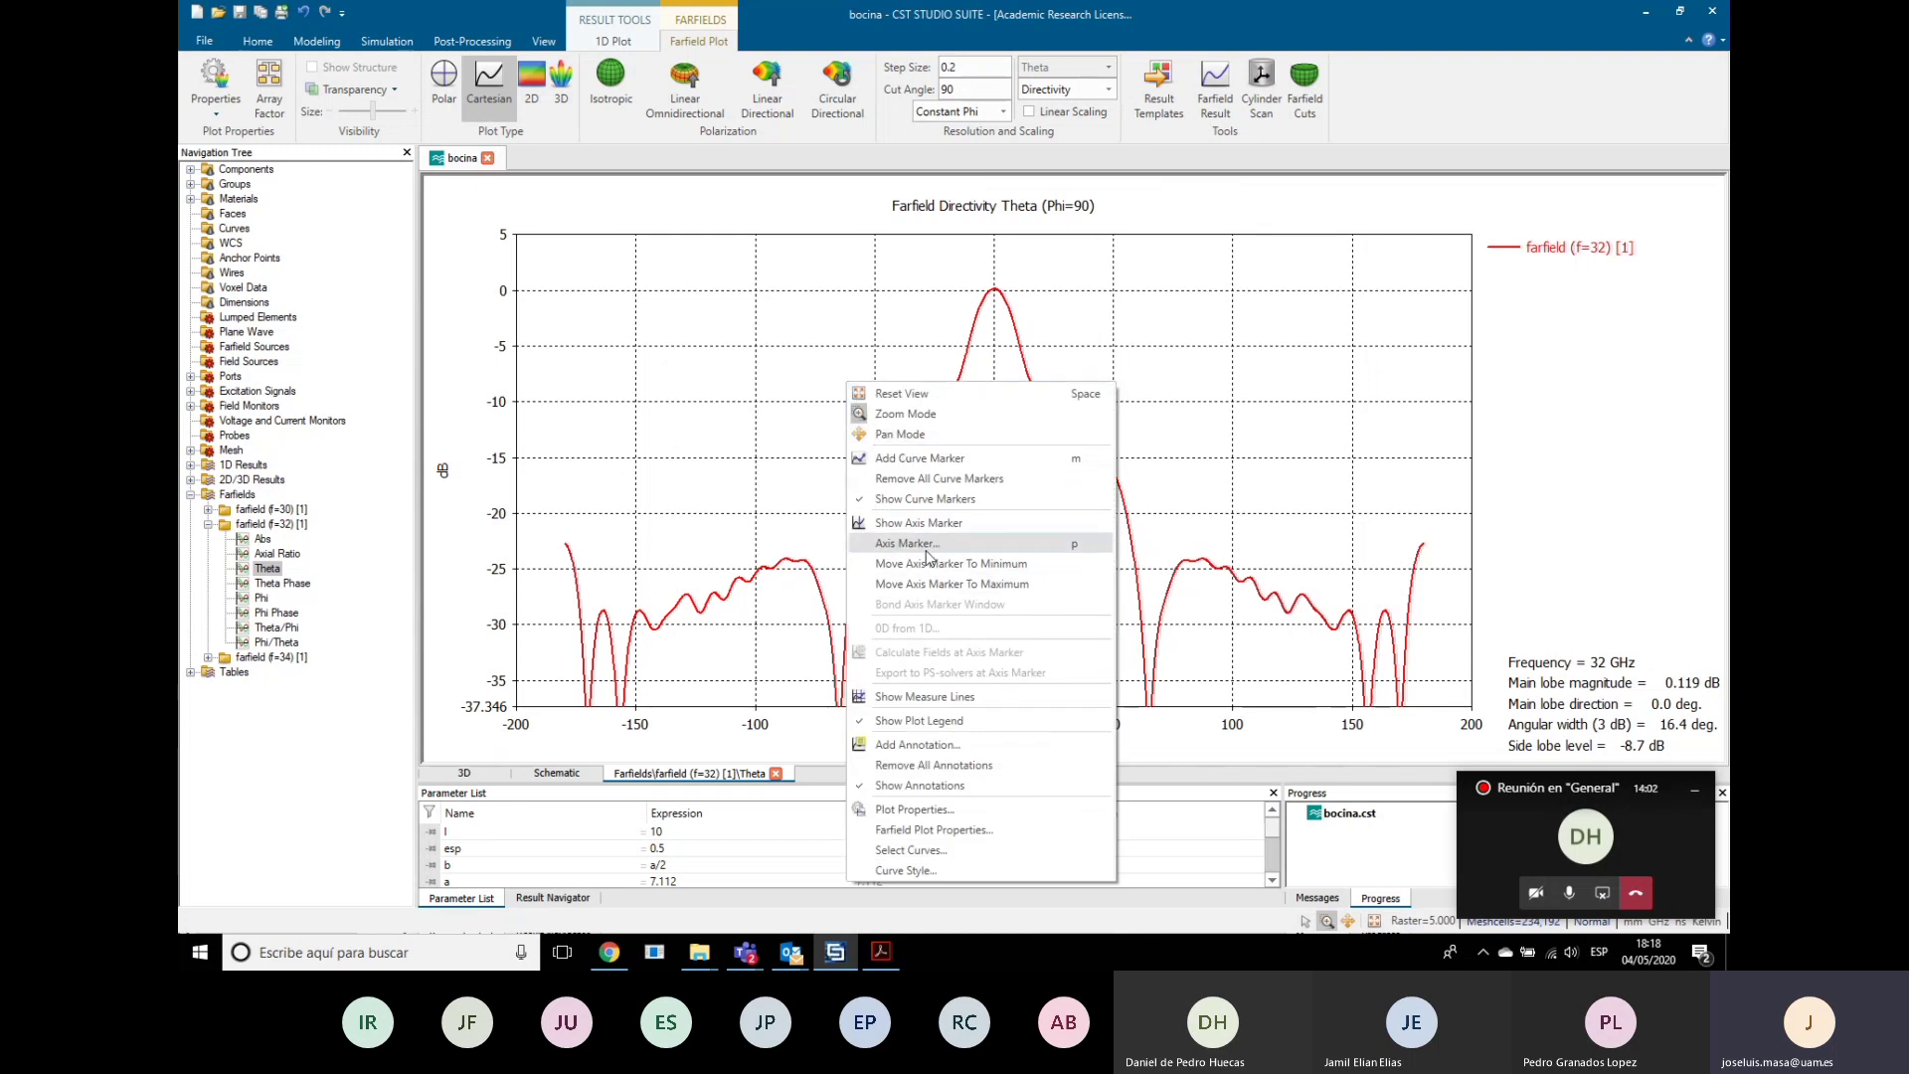
pyautogui.click(960, 697)
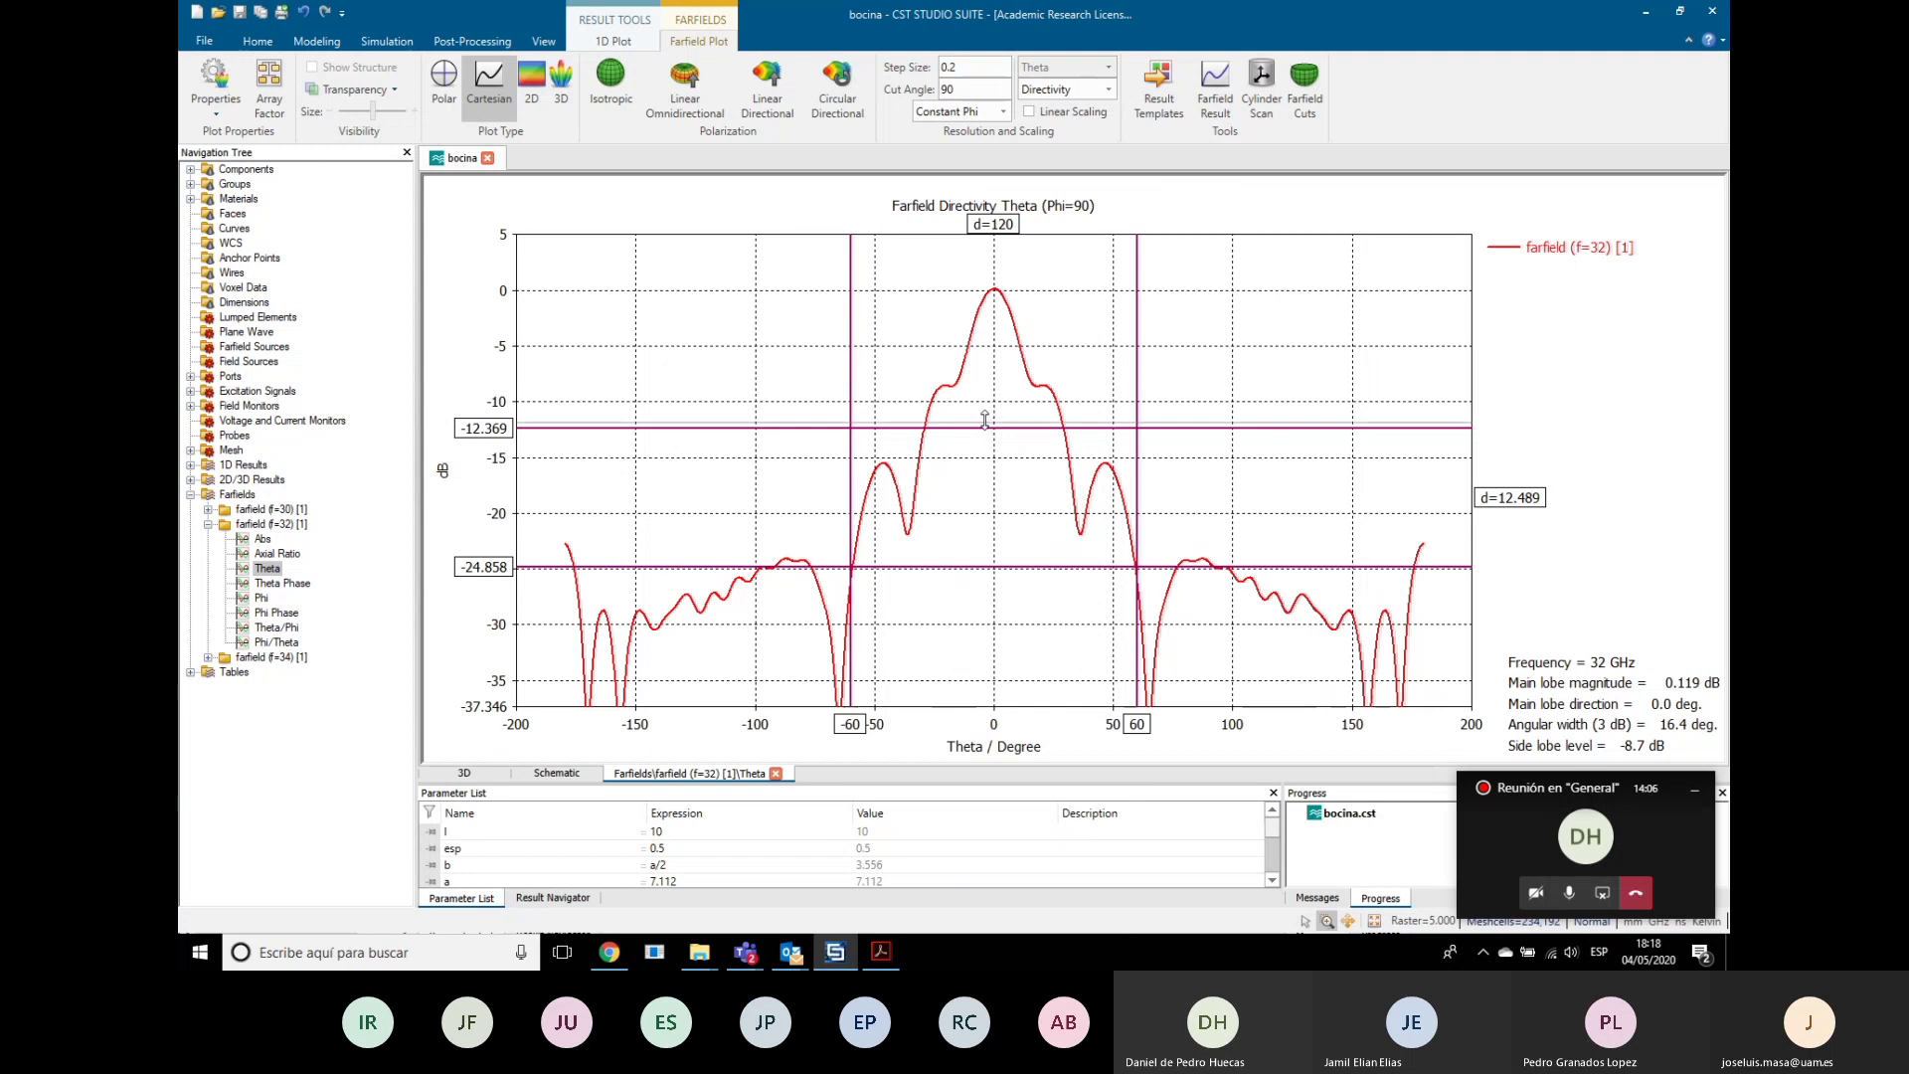
pyautogui.moveTo(985, 400); pyautogui.dragTo(1067, 405)
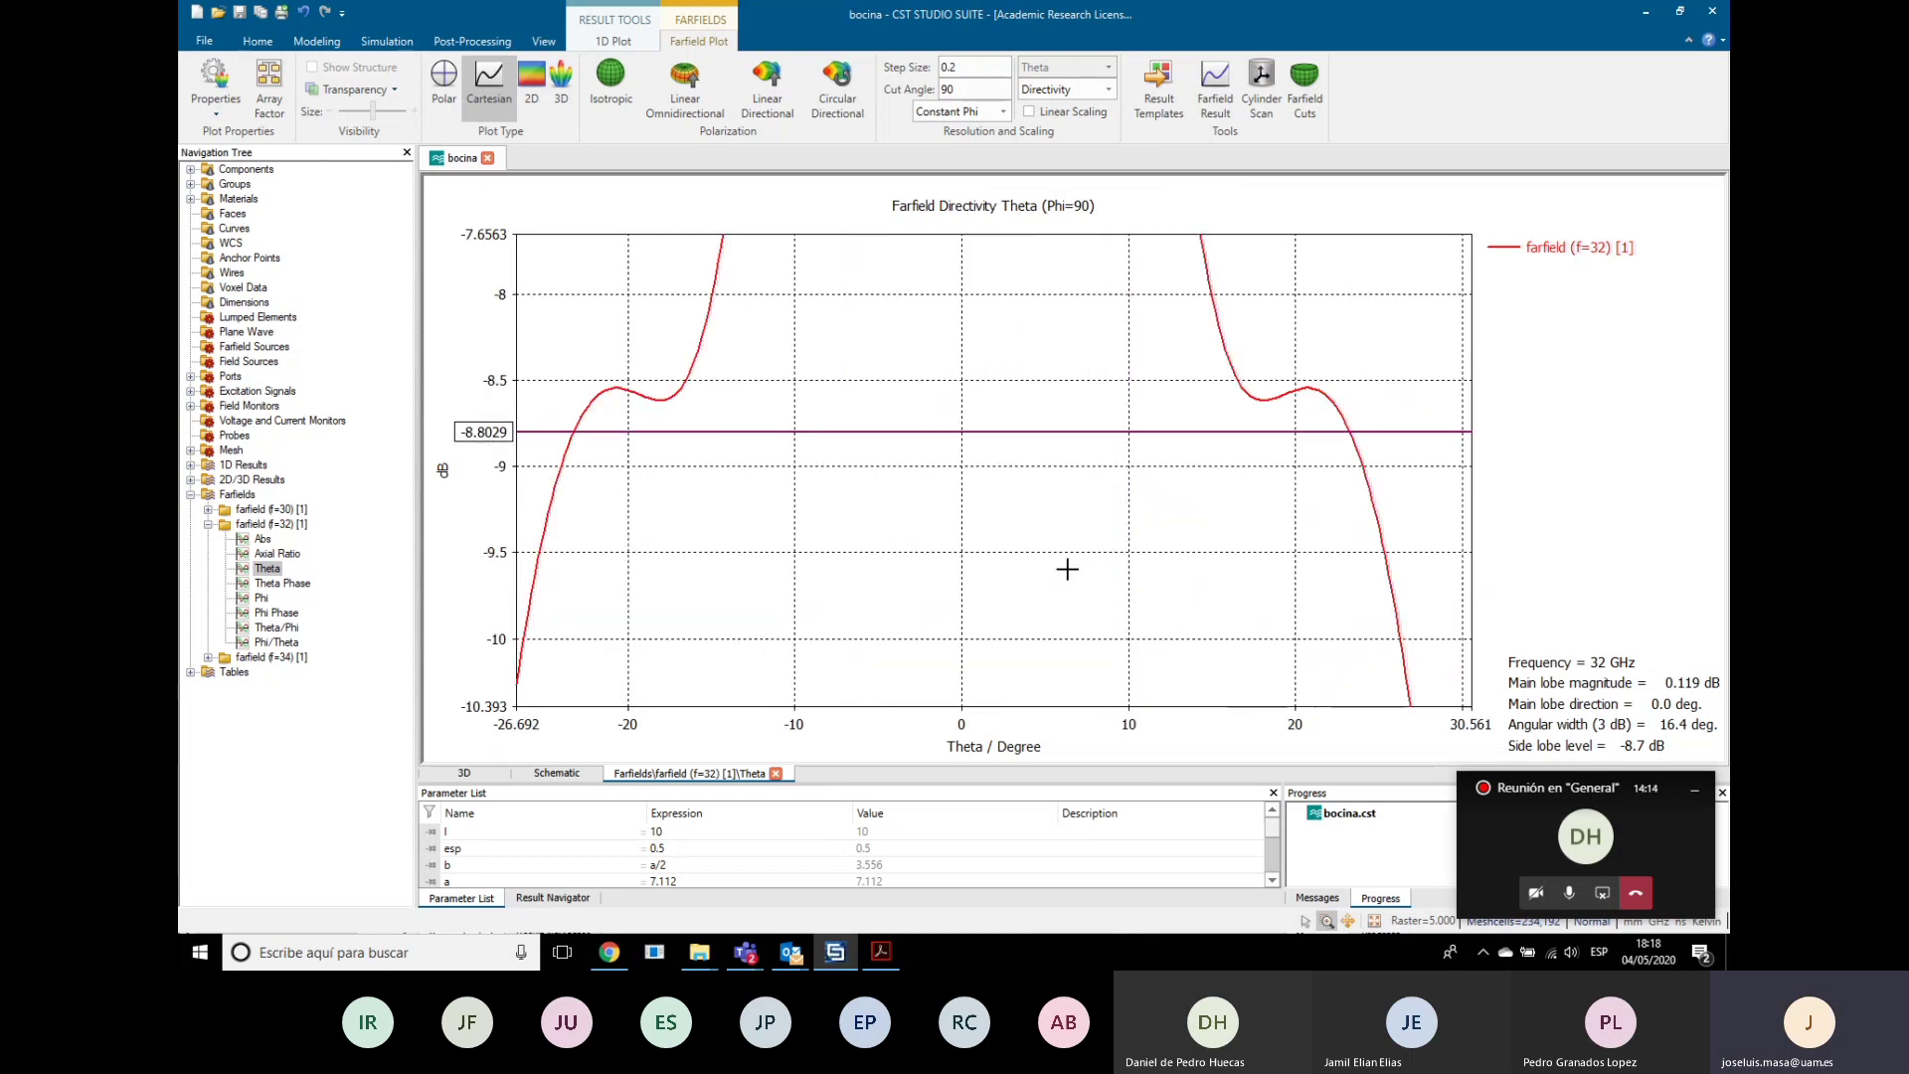
pyautogui.moveTo(810, 433)
pyautogui.mouseDown()
pyautogui.moveTo(812, 379)
pyautogui.moveTo(801, 411)
pyautogui.mouseUp()
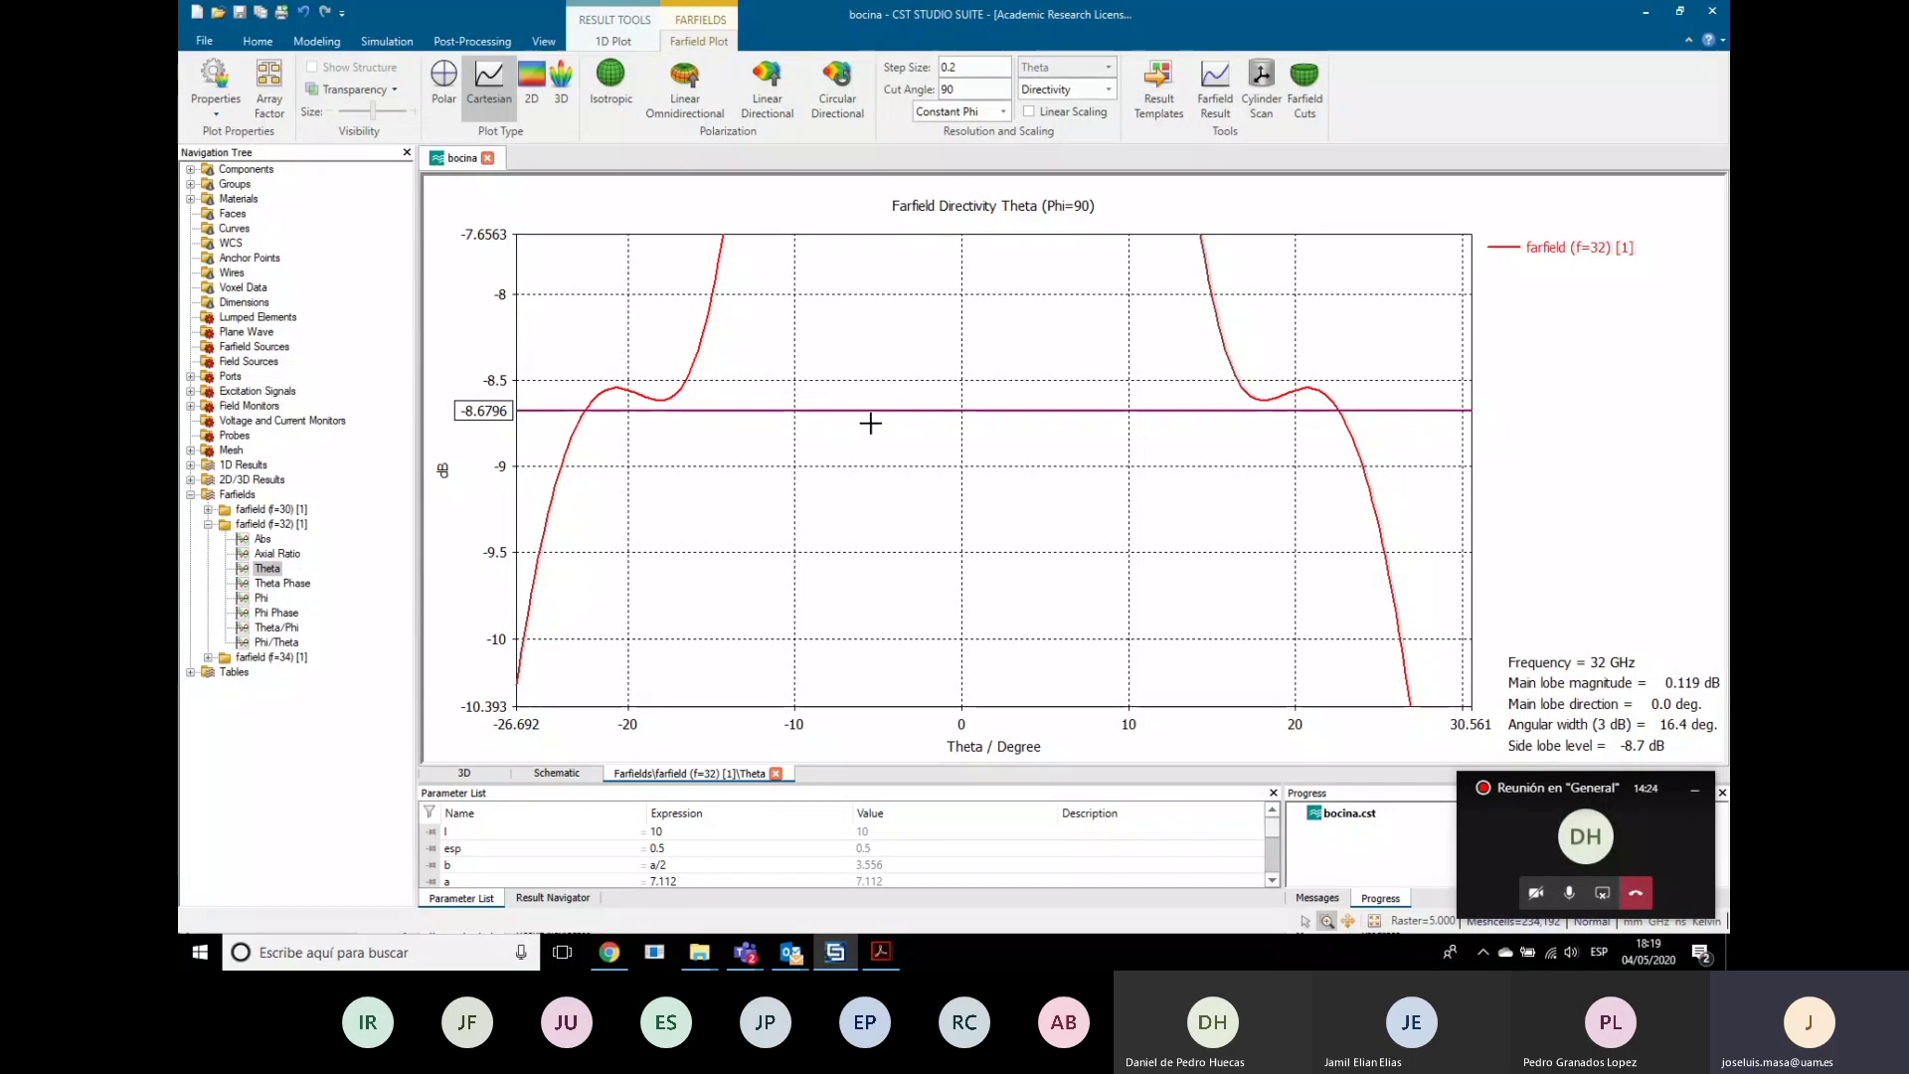
# Step: Place the left vertical measure line at about -23.9 degrees and raise the horizontal one to about -8.6 dB
pyautogui.scroll(-5, 869, 421)
pyautogui.scroll(-1, 870, 426)
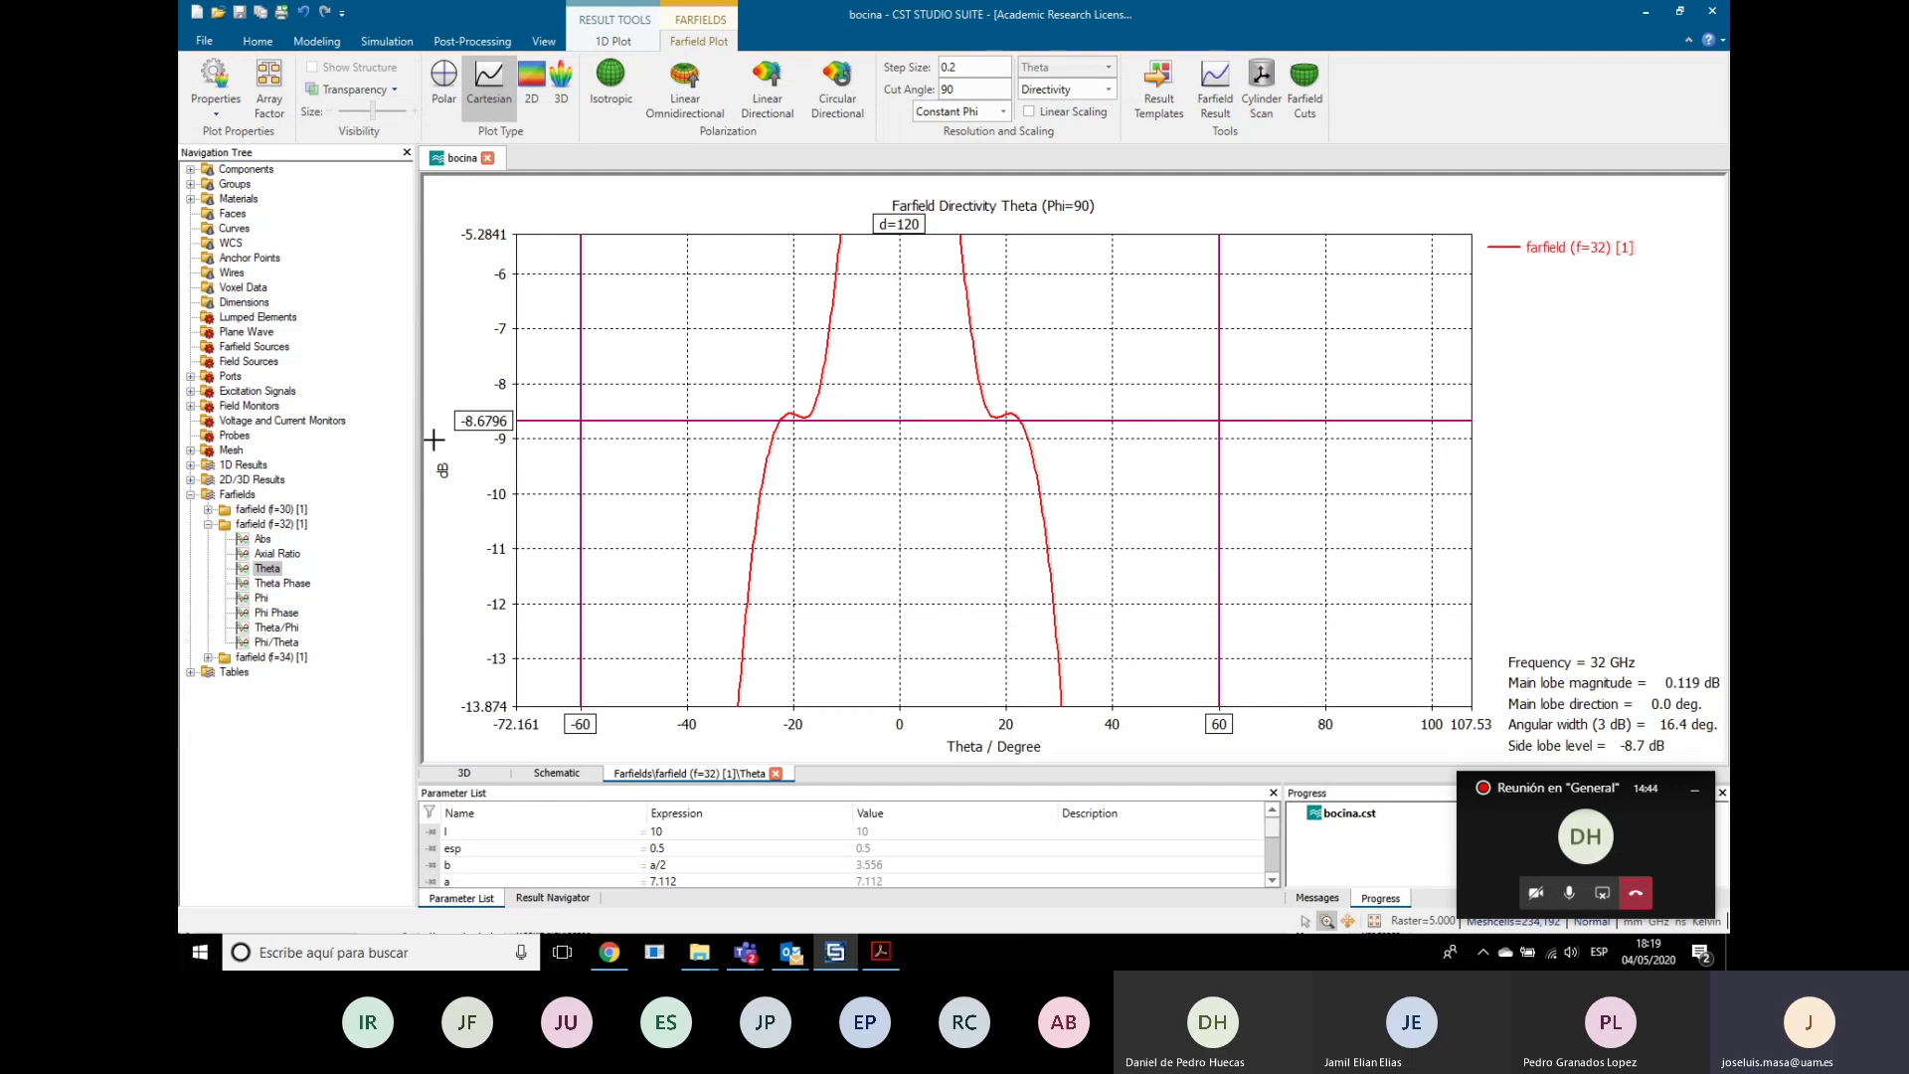
pyautogui.moveTo(578, 466)
pyautogui.mouseDown()
pyautogui.moveTo(813, 468)
pyautogui.moveTo(774, 471)
pyautogui.mouseUp()
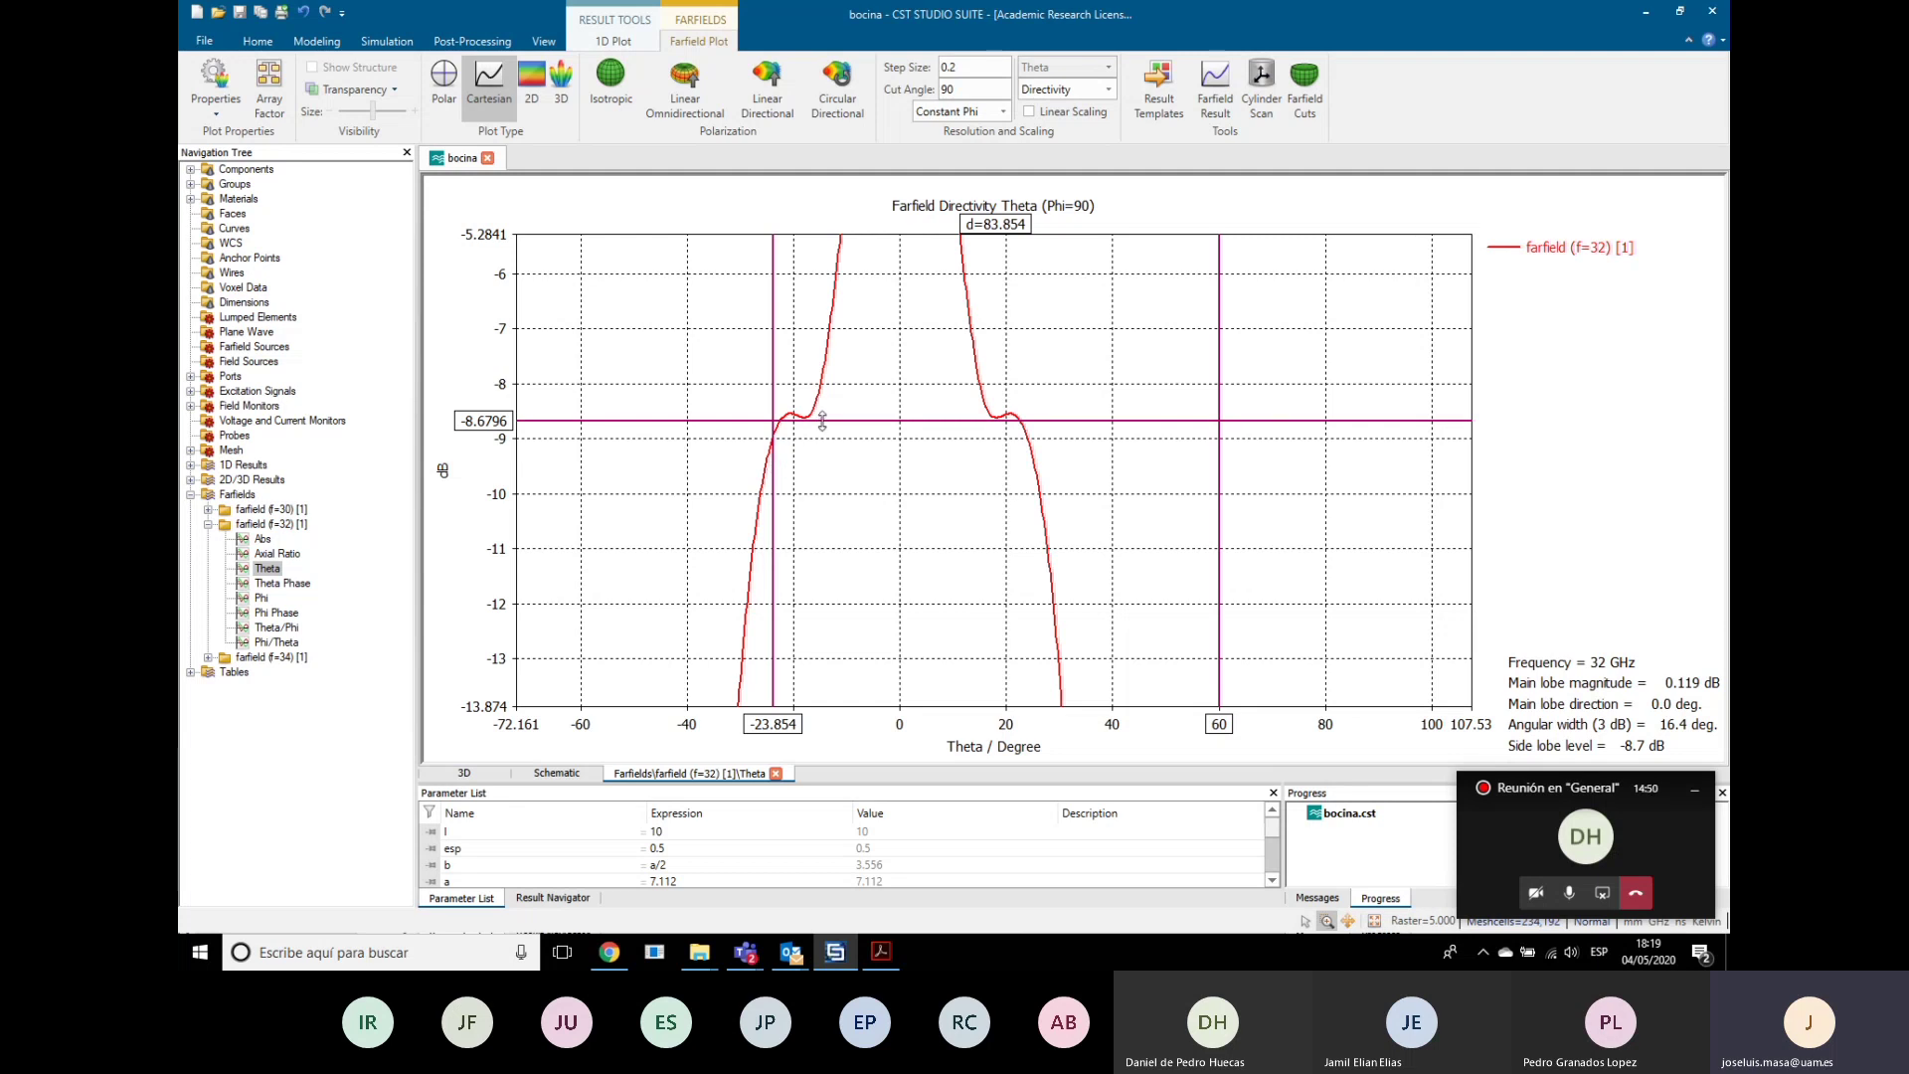
pyautogui.moveTo(822, 420); pyautogui.dragTo(822, 415)
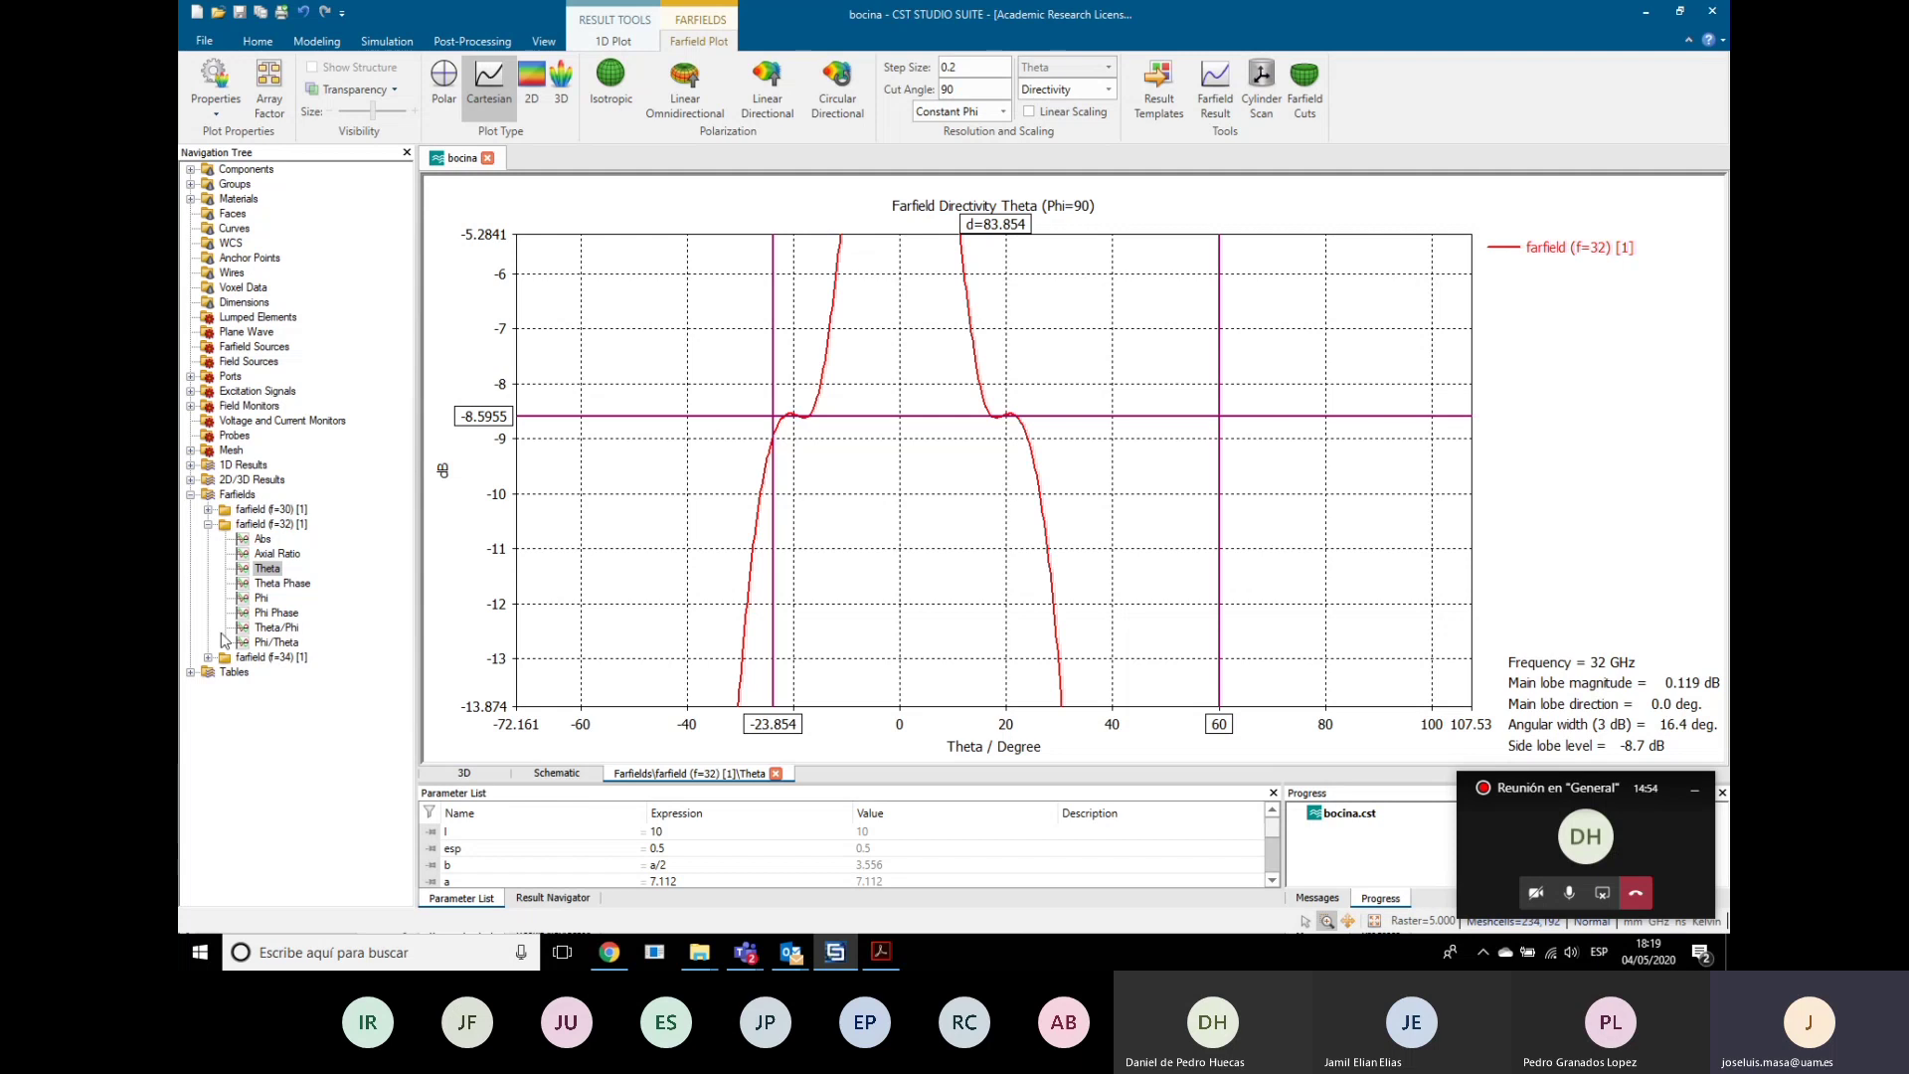
# Step: Set the farfield cut angle to 0 and display the Phi component of farfield (f=32)
pyautogui.click(972, 92)
pyautogui.write('0')
pyautogui.press('Return')
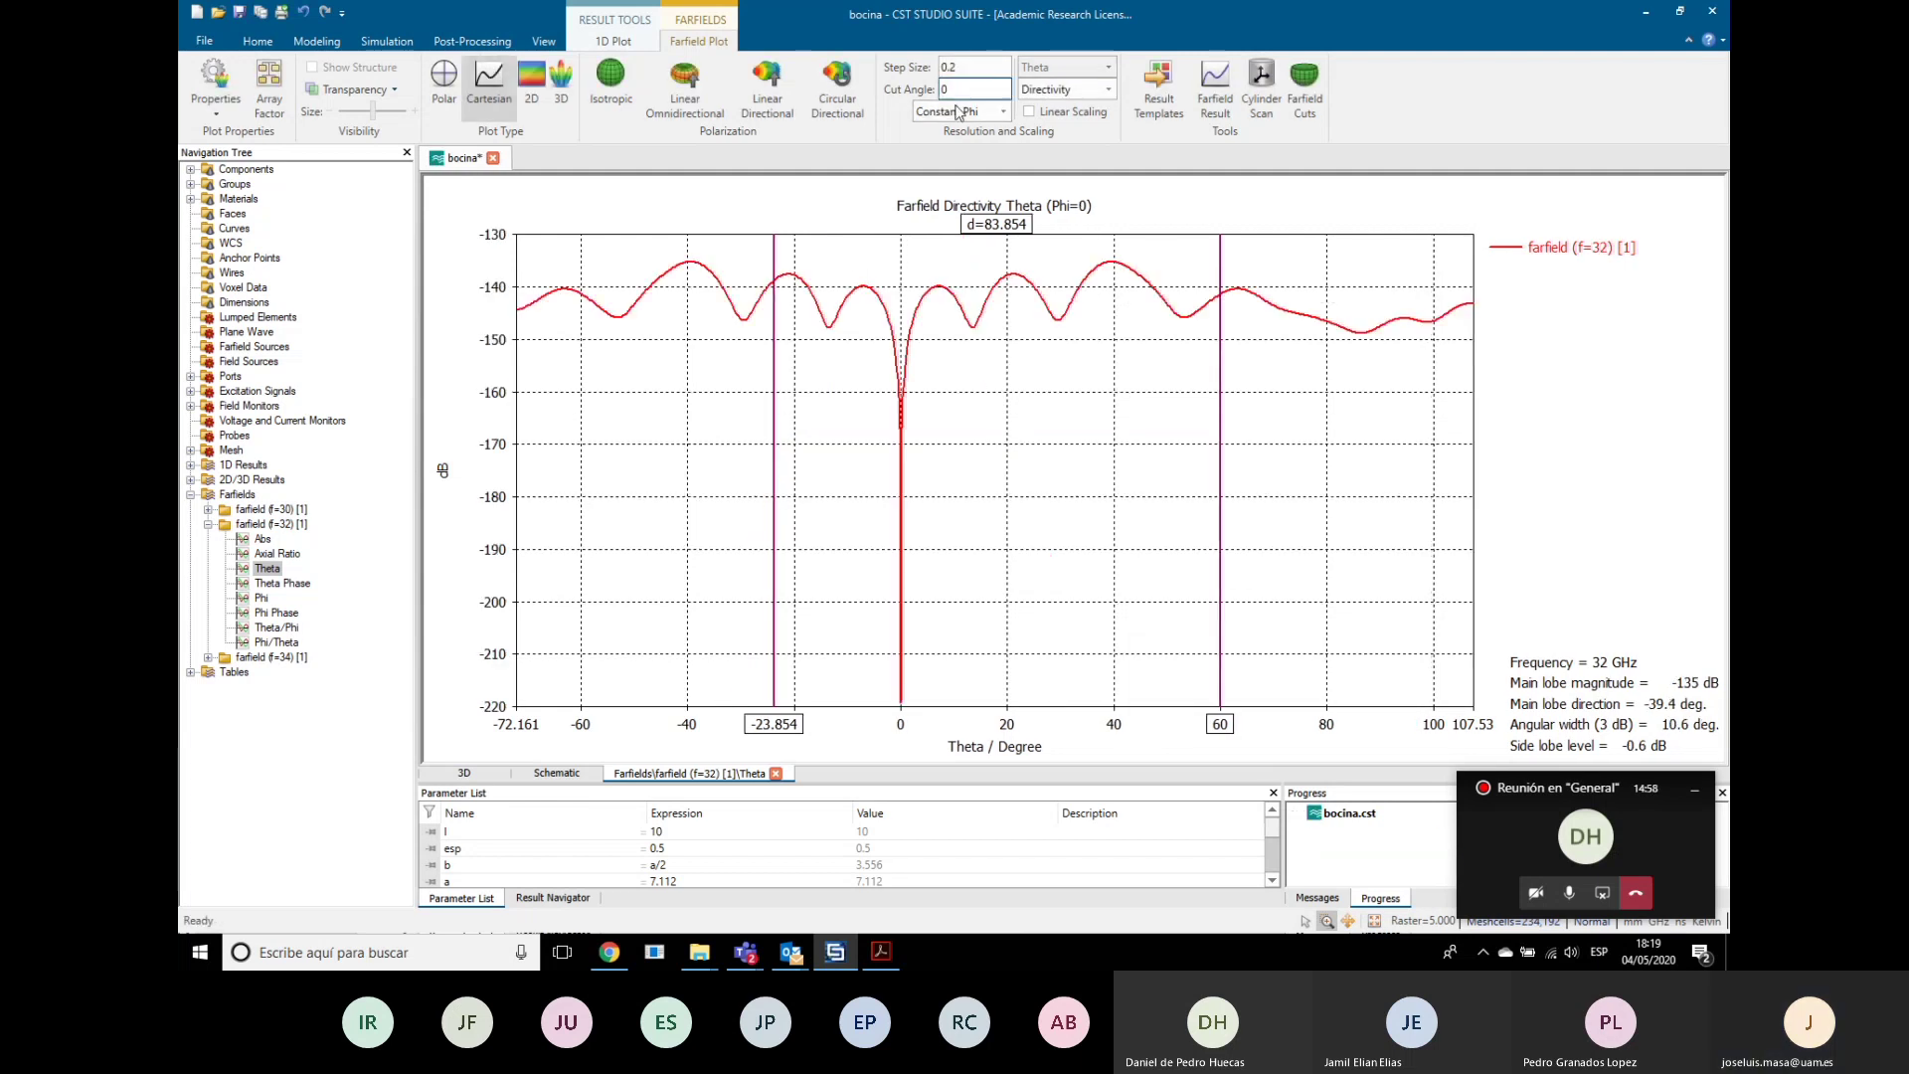
pyautogui.click(262, 598)
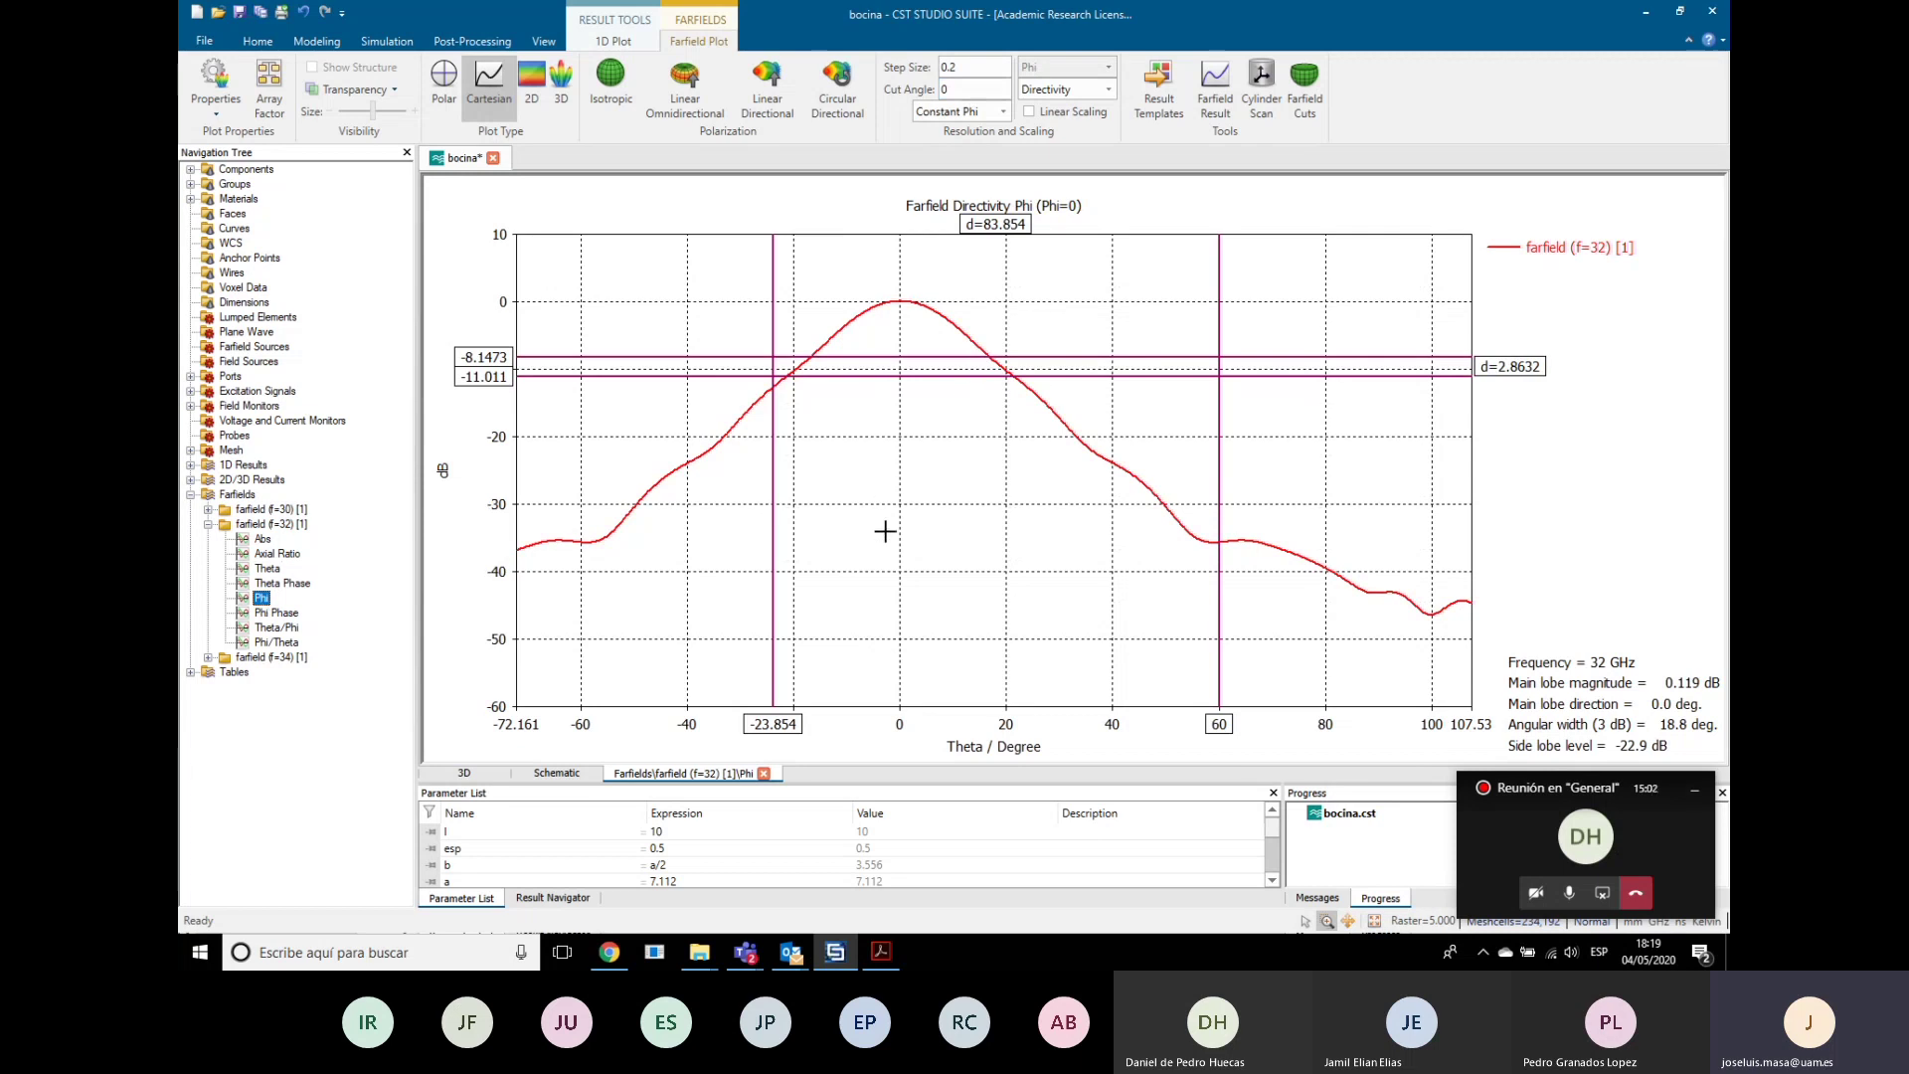
pyautogui.scroll(-3, 884, 549)
pyautogui.scroll(-1, 890, 549)
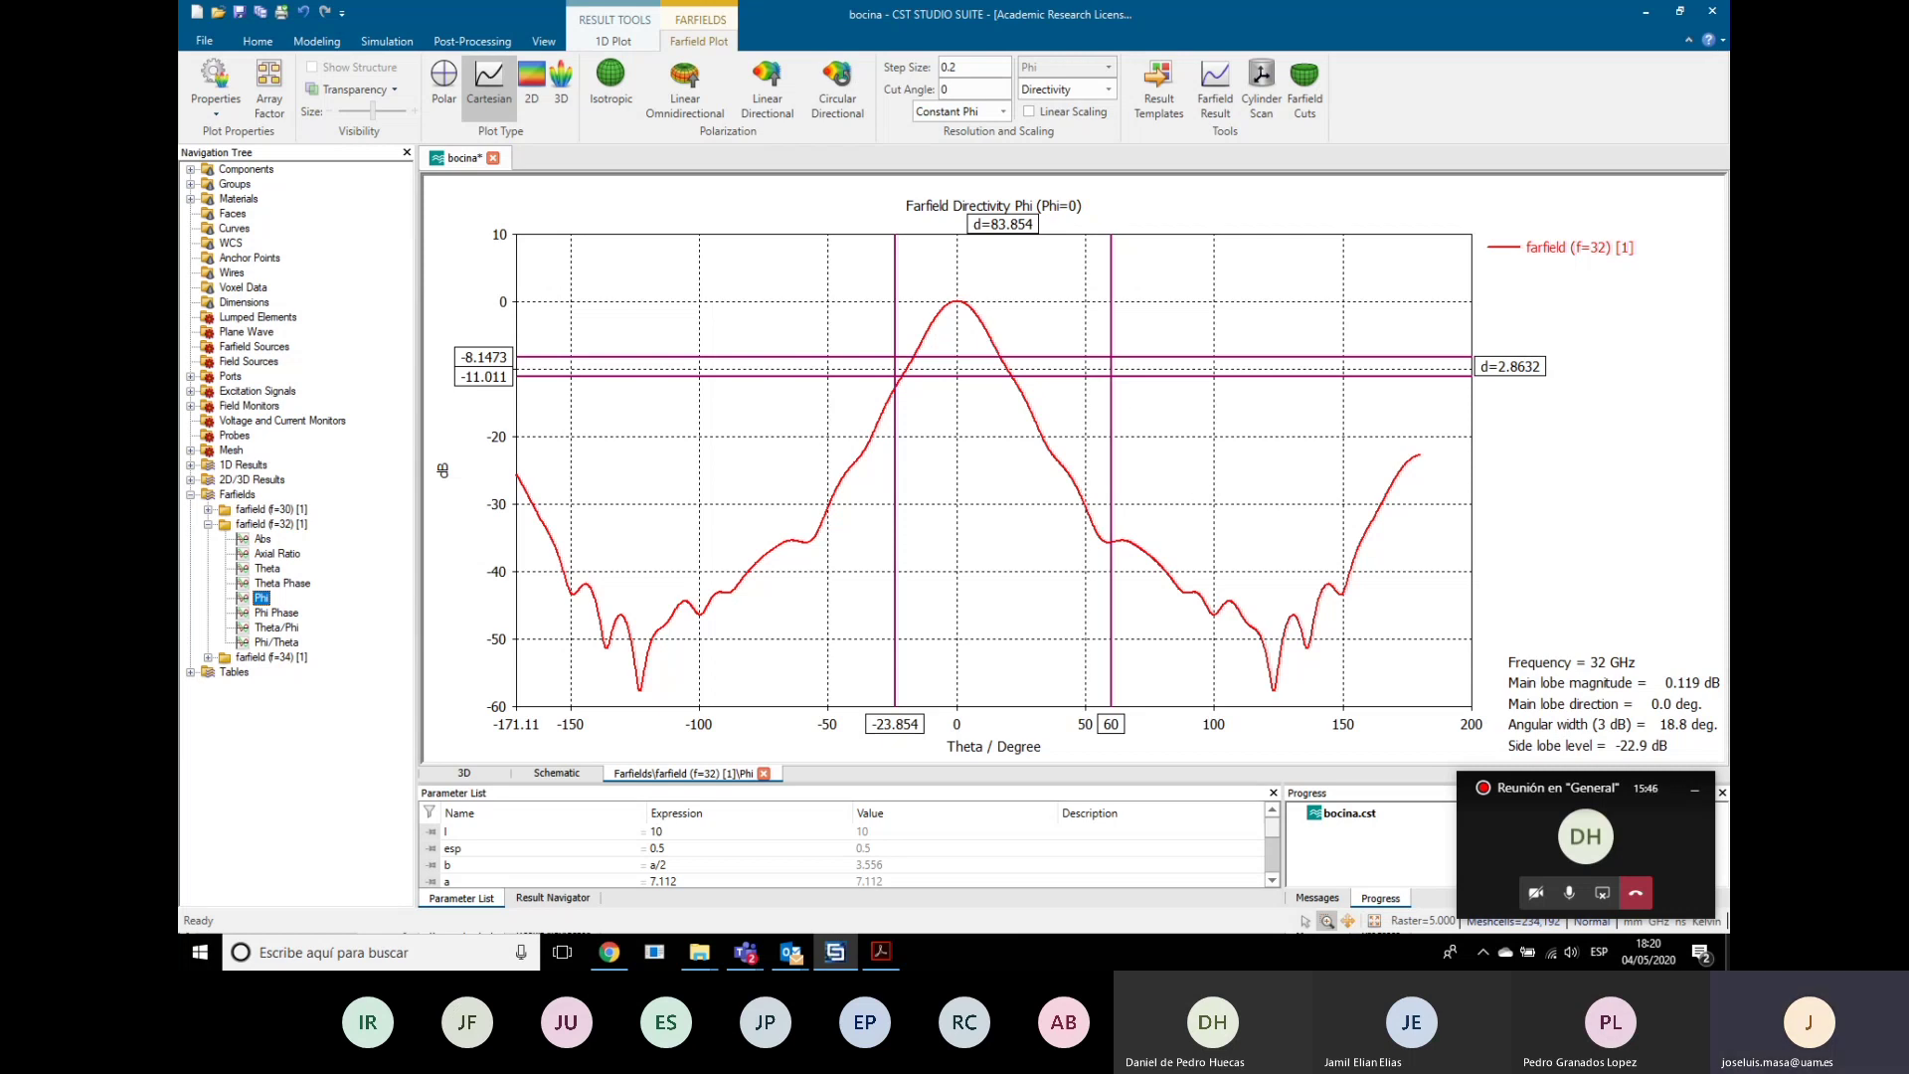
# Step: Switch to Adobe Acrobat, detach the practice 3 instructions PDF into its own window, and return to CST Studio Suite
pyautogui.hotkey('alt', 'Tab')
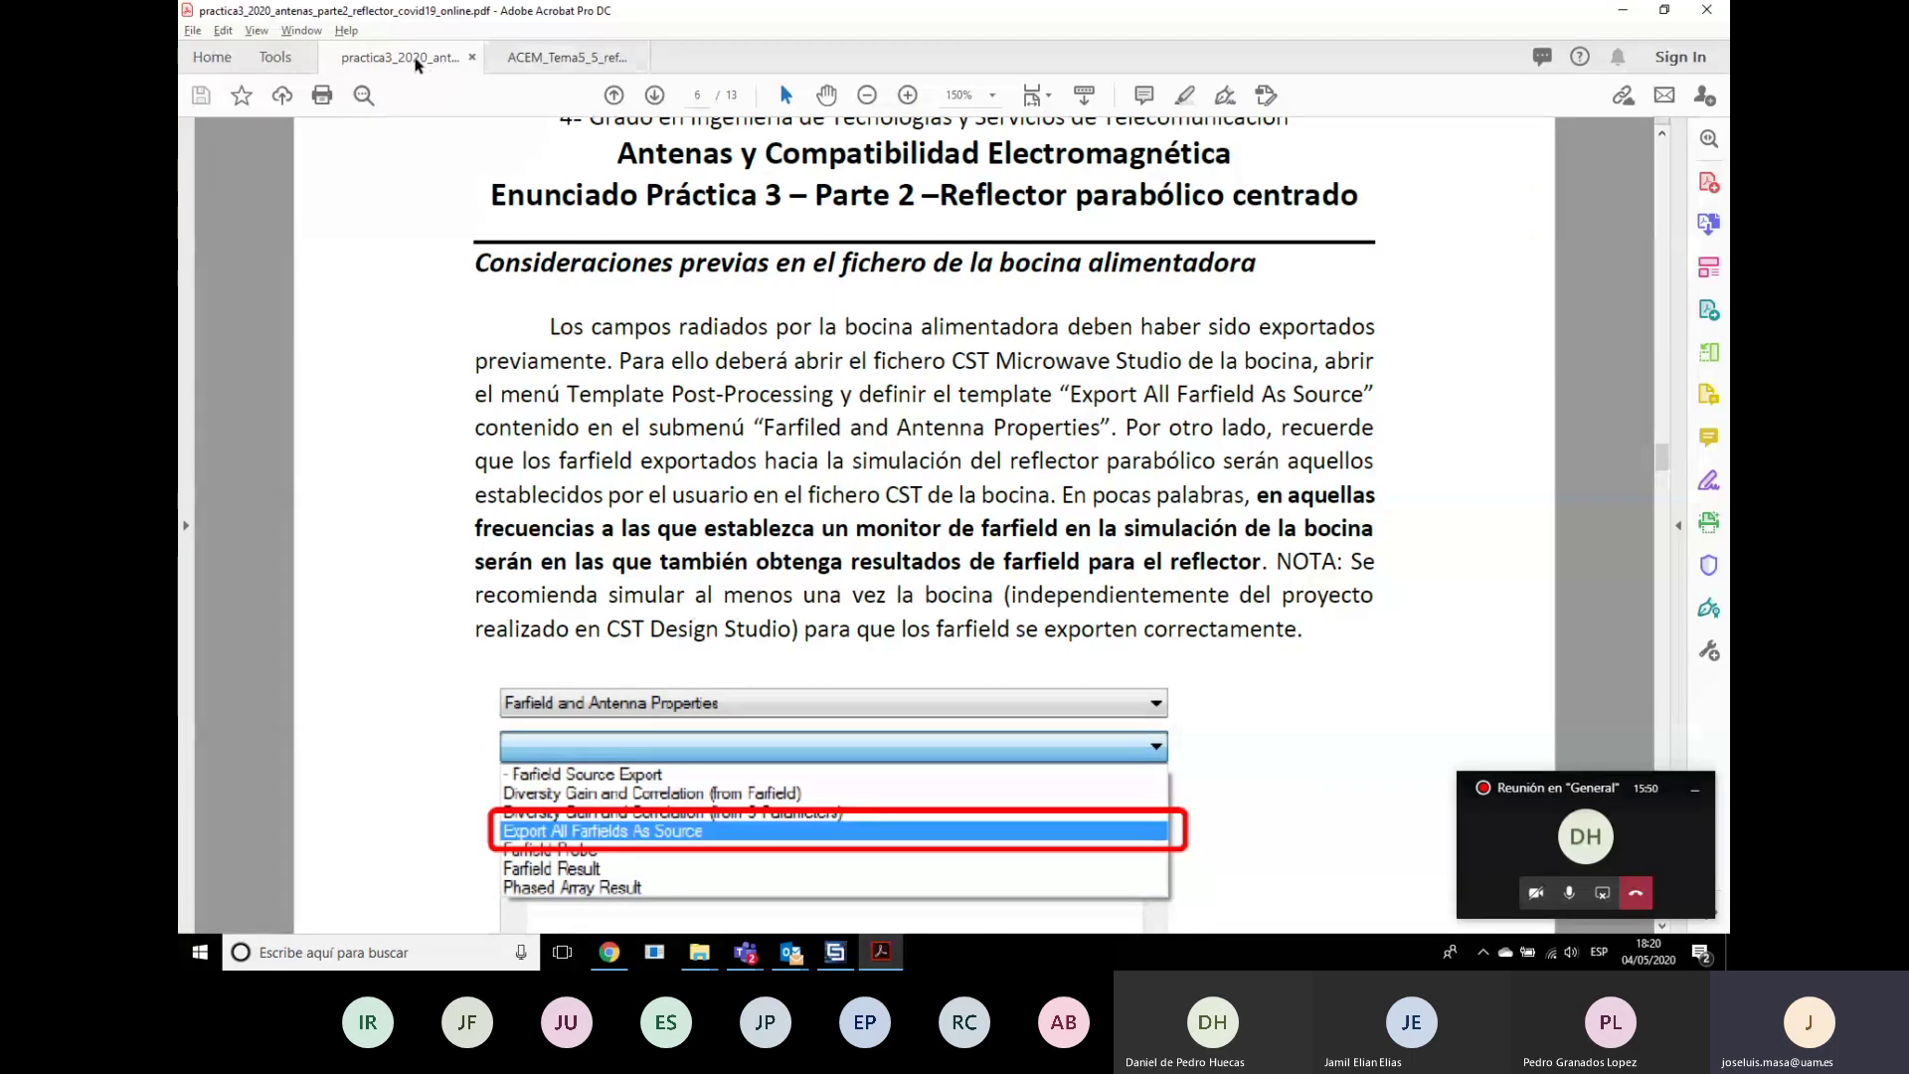
pyautogui.moveTo(417, 59); pyautogui.dragTo(1577, 509)
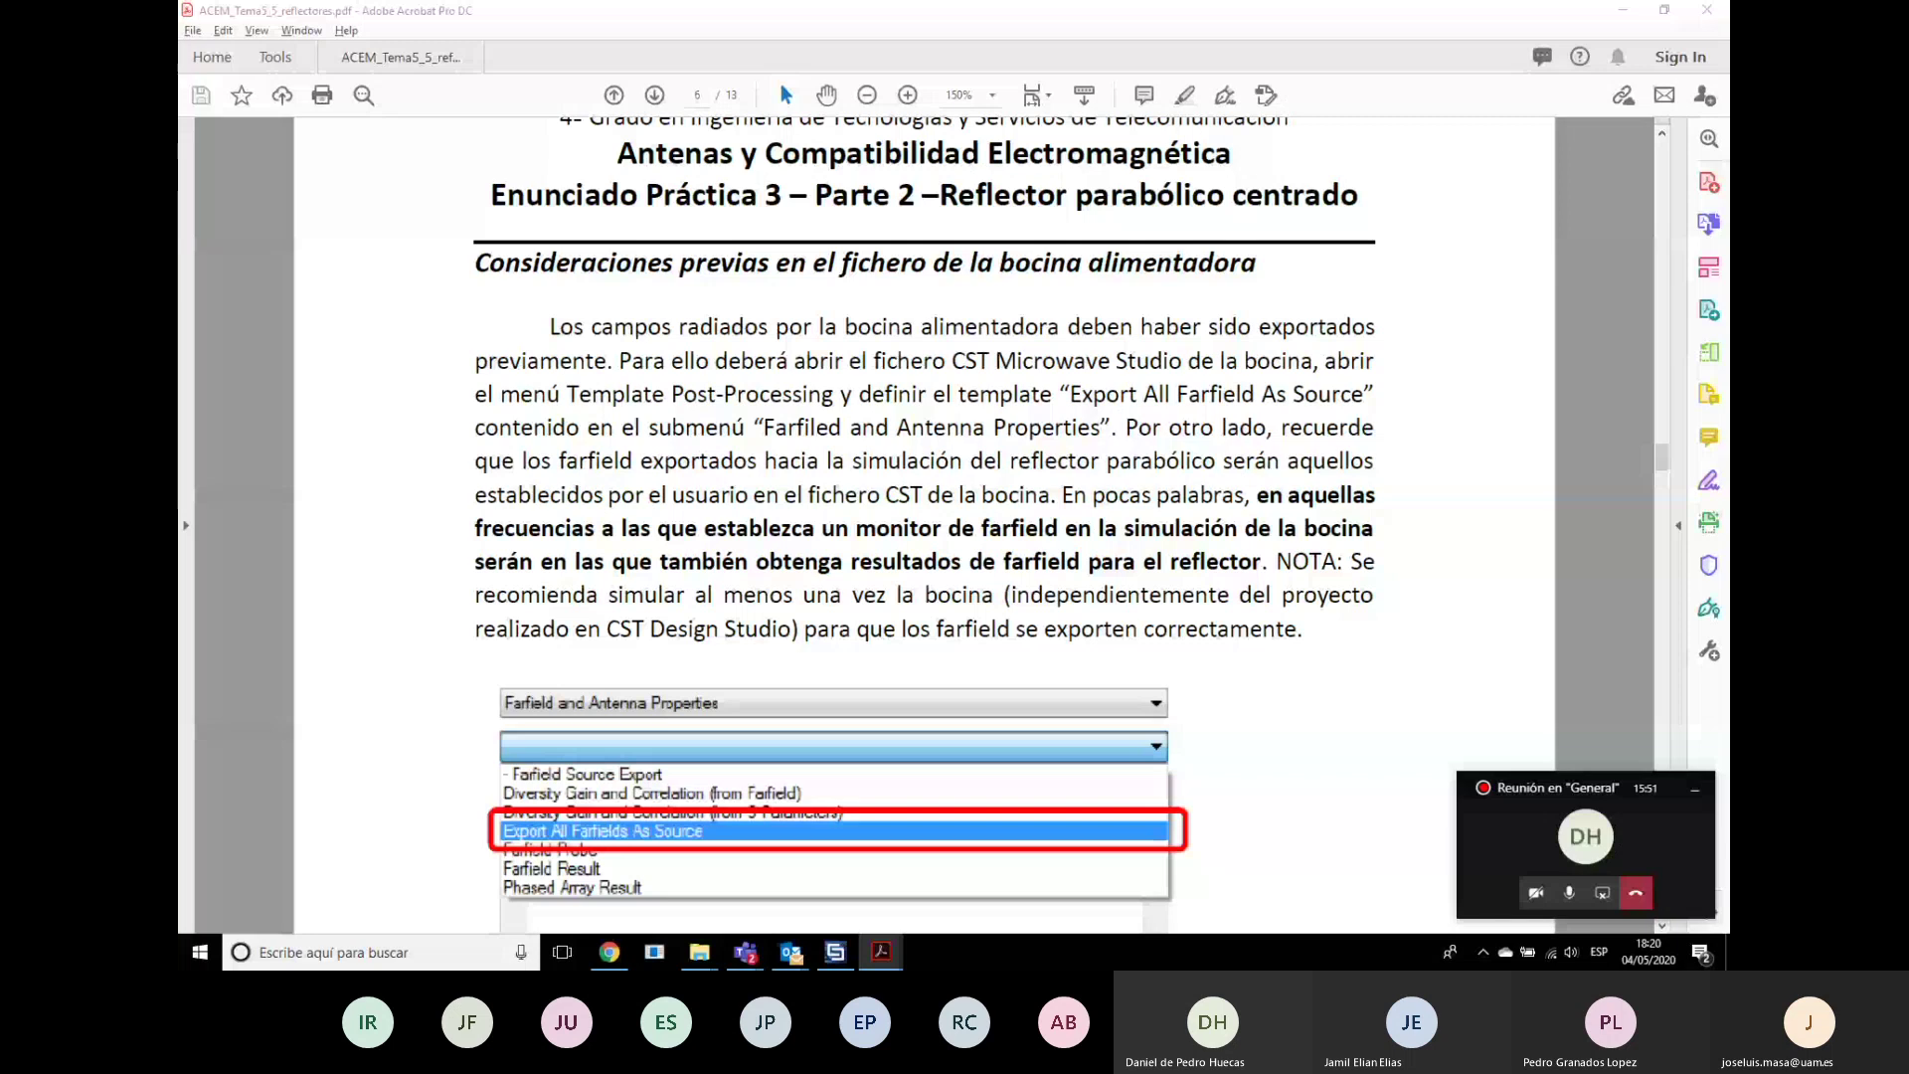
pyautogui.hotkey('alt', 'Tab')
pyautogui.hotkey('alt', 'Tab')
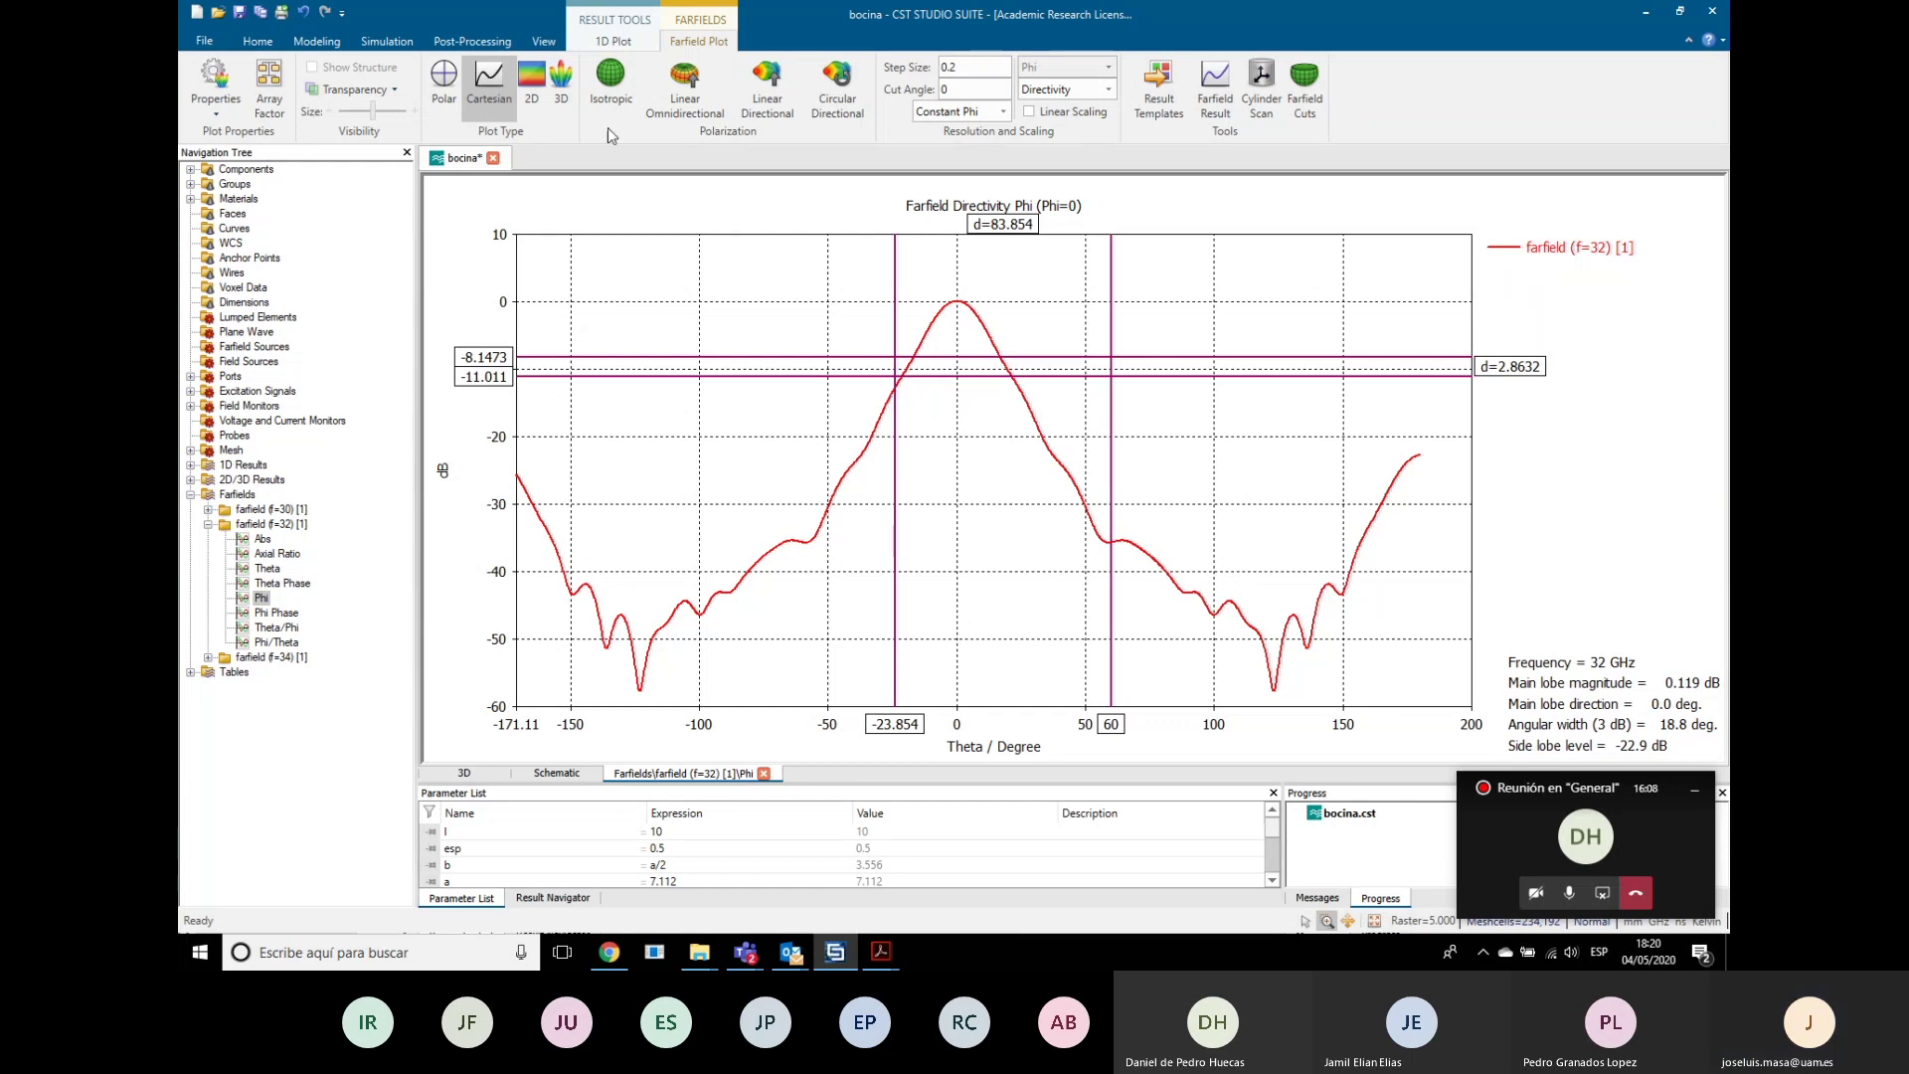
# Step: Delete the existing Export Farfields As Source step from the template-based post-processing list
pyautogui.click(611, 41)
pyautogui.click(473, 40)
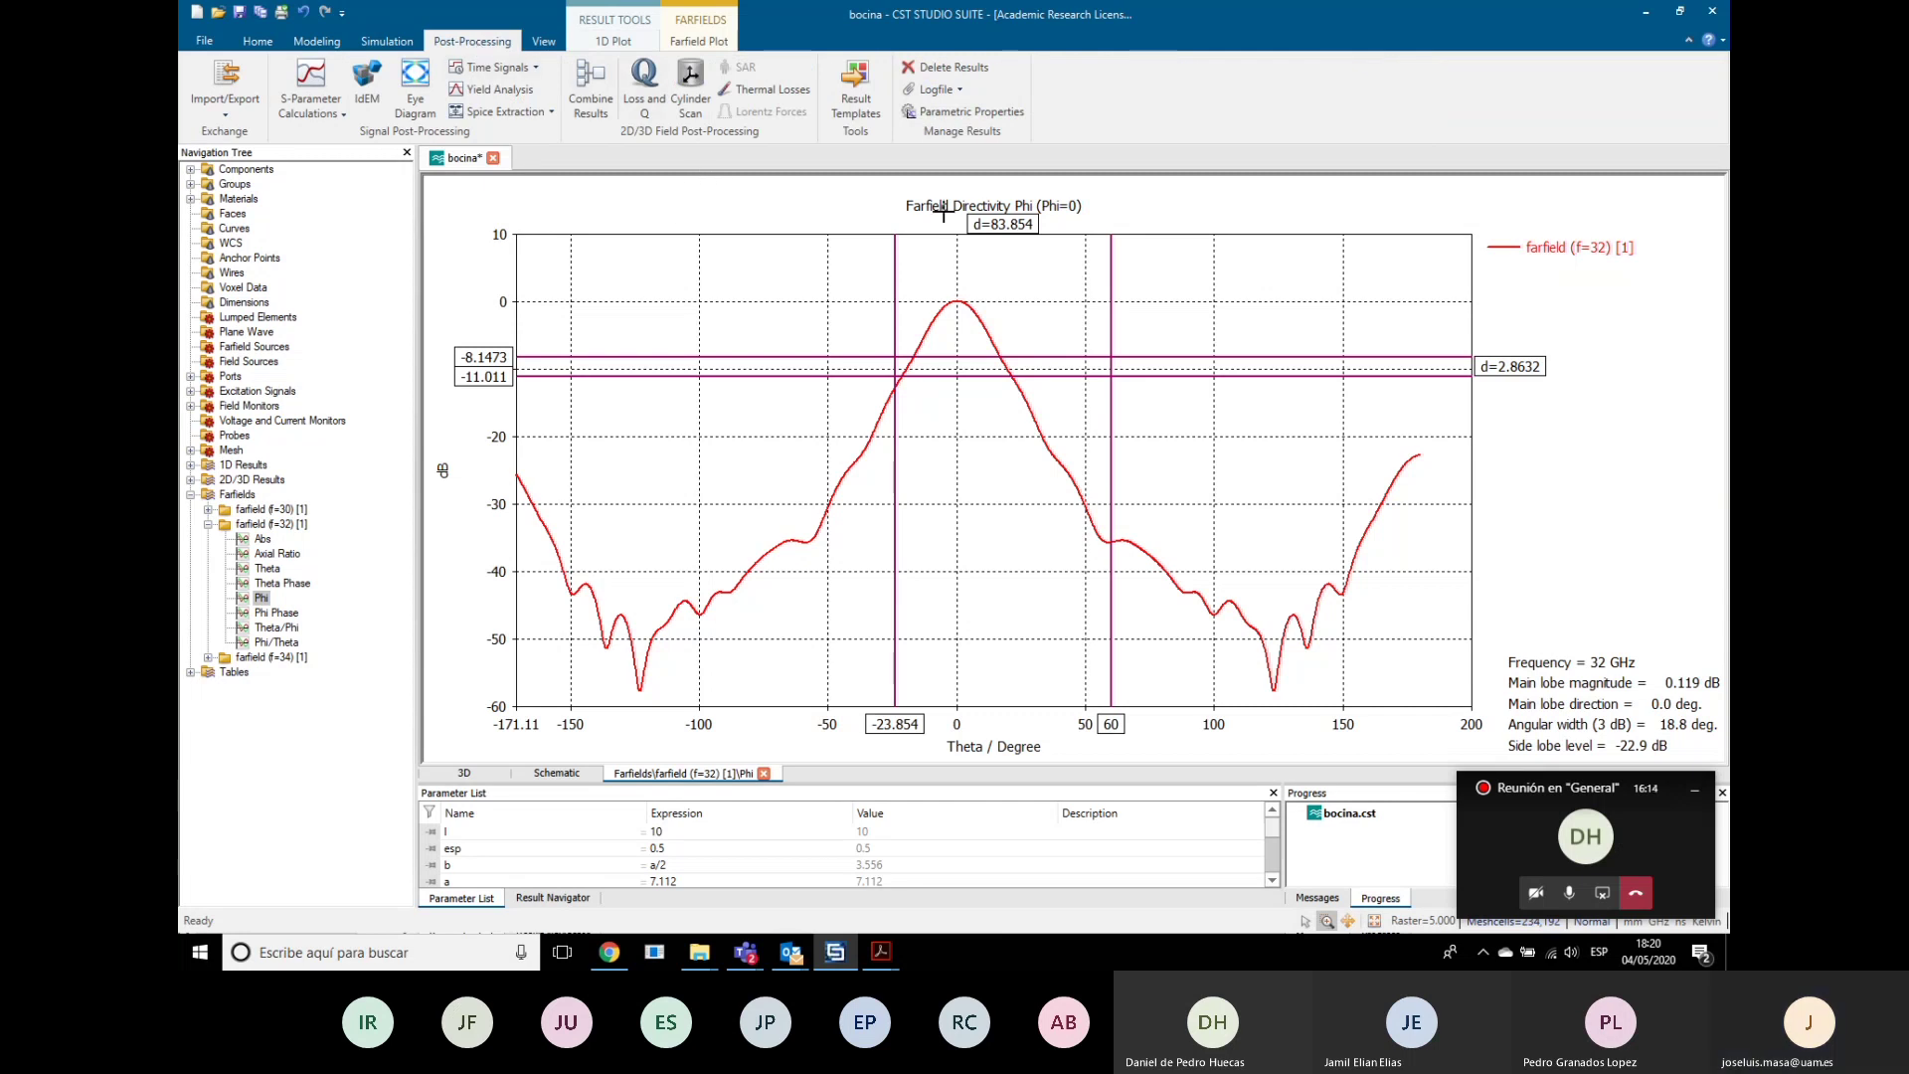
pyautogui.click(863, 106)
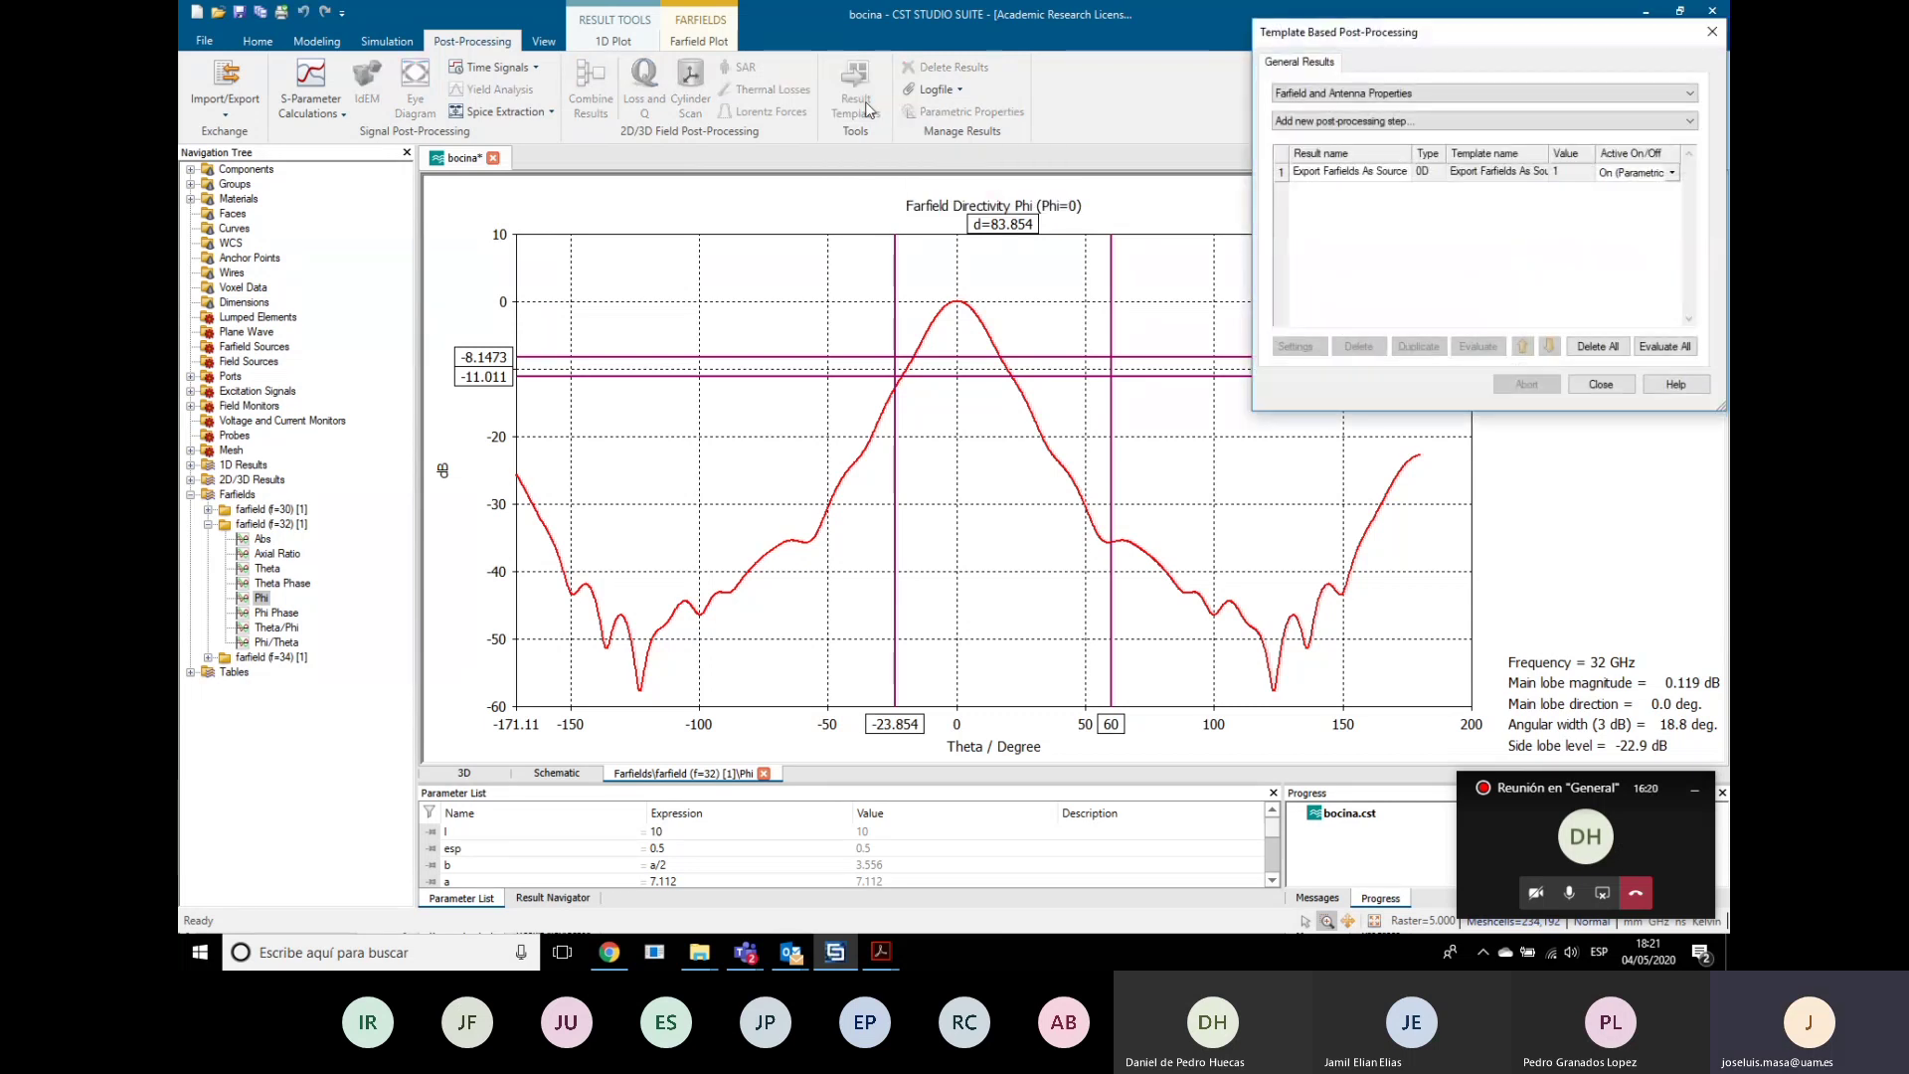
pyautogui.click(1368, 173)
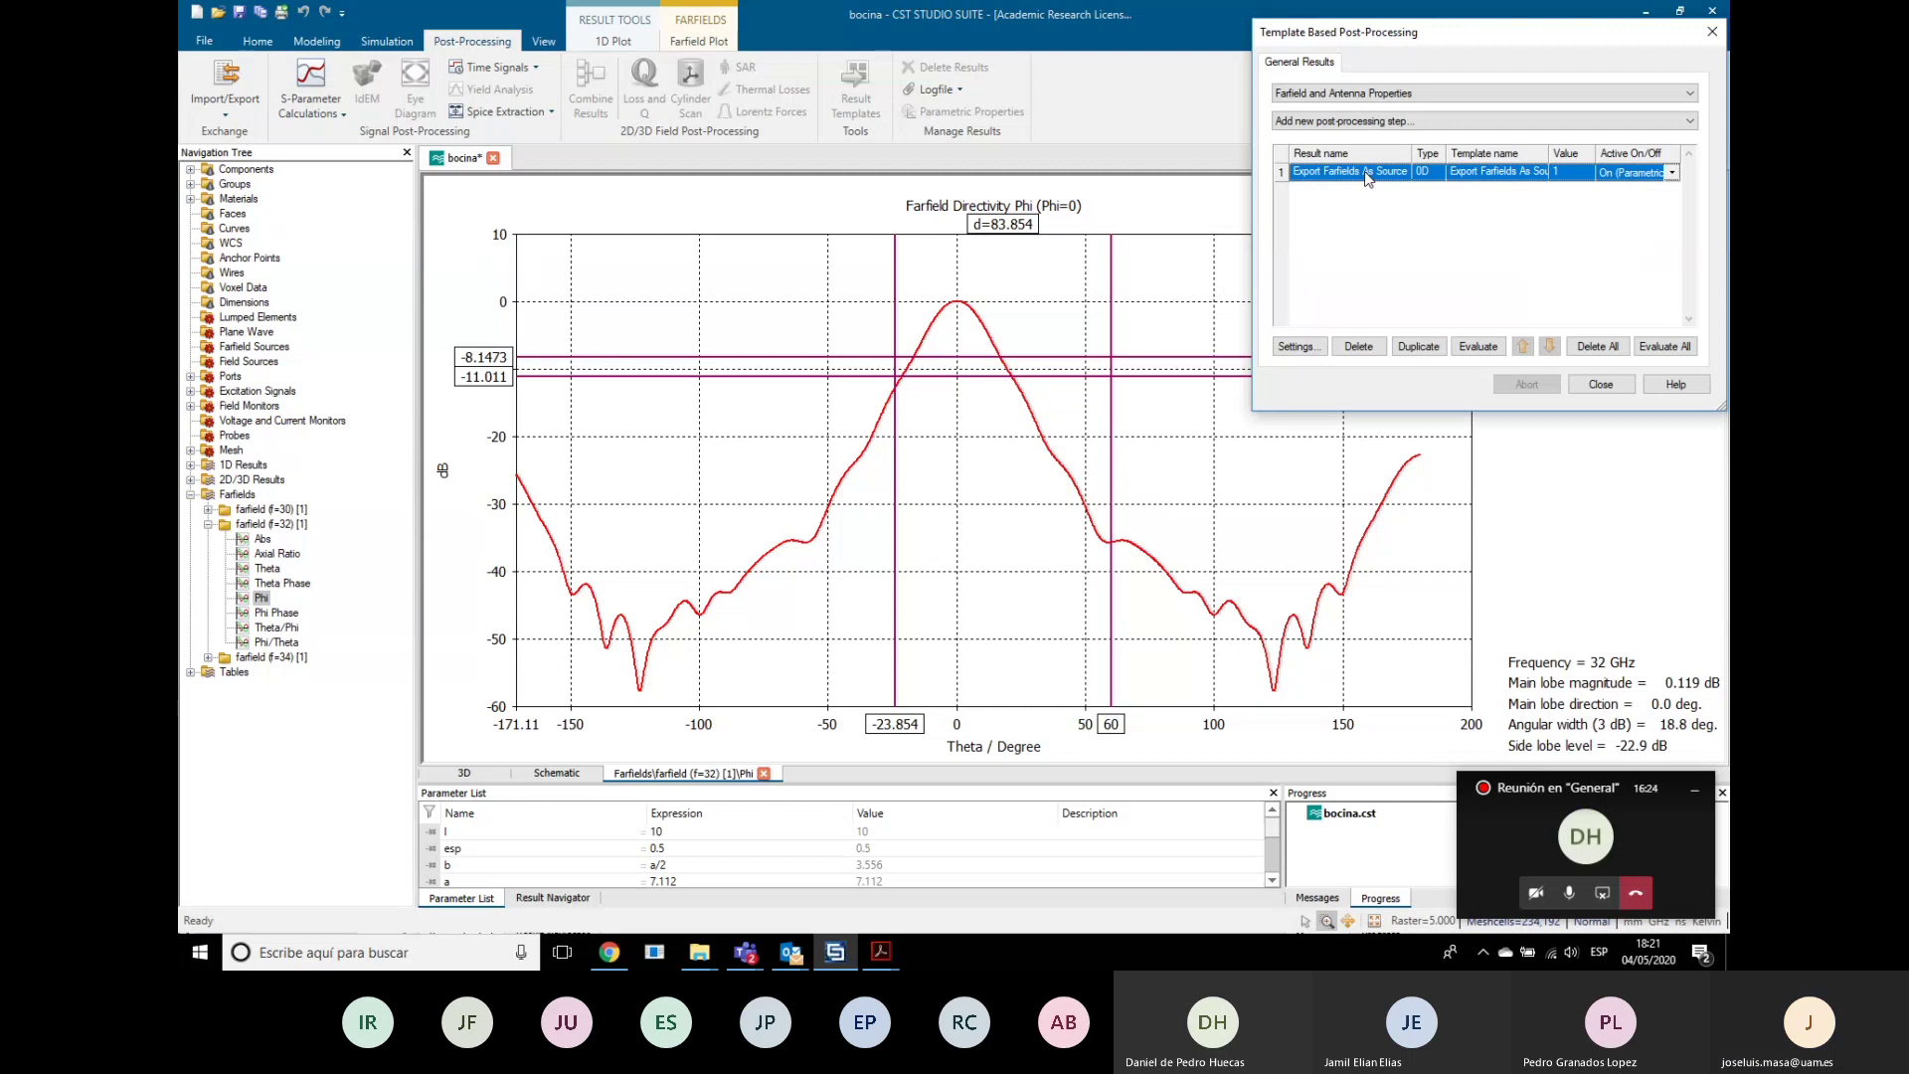
pyautogui.click(1358, 347)
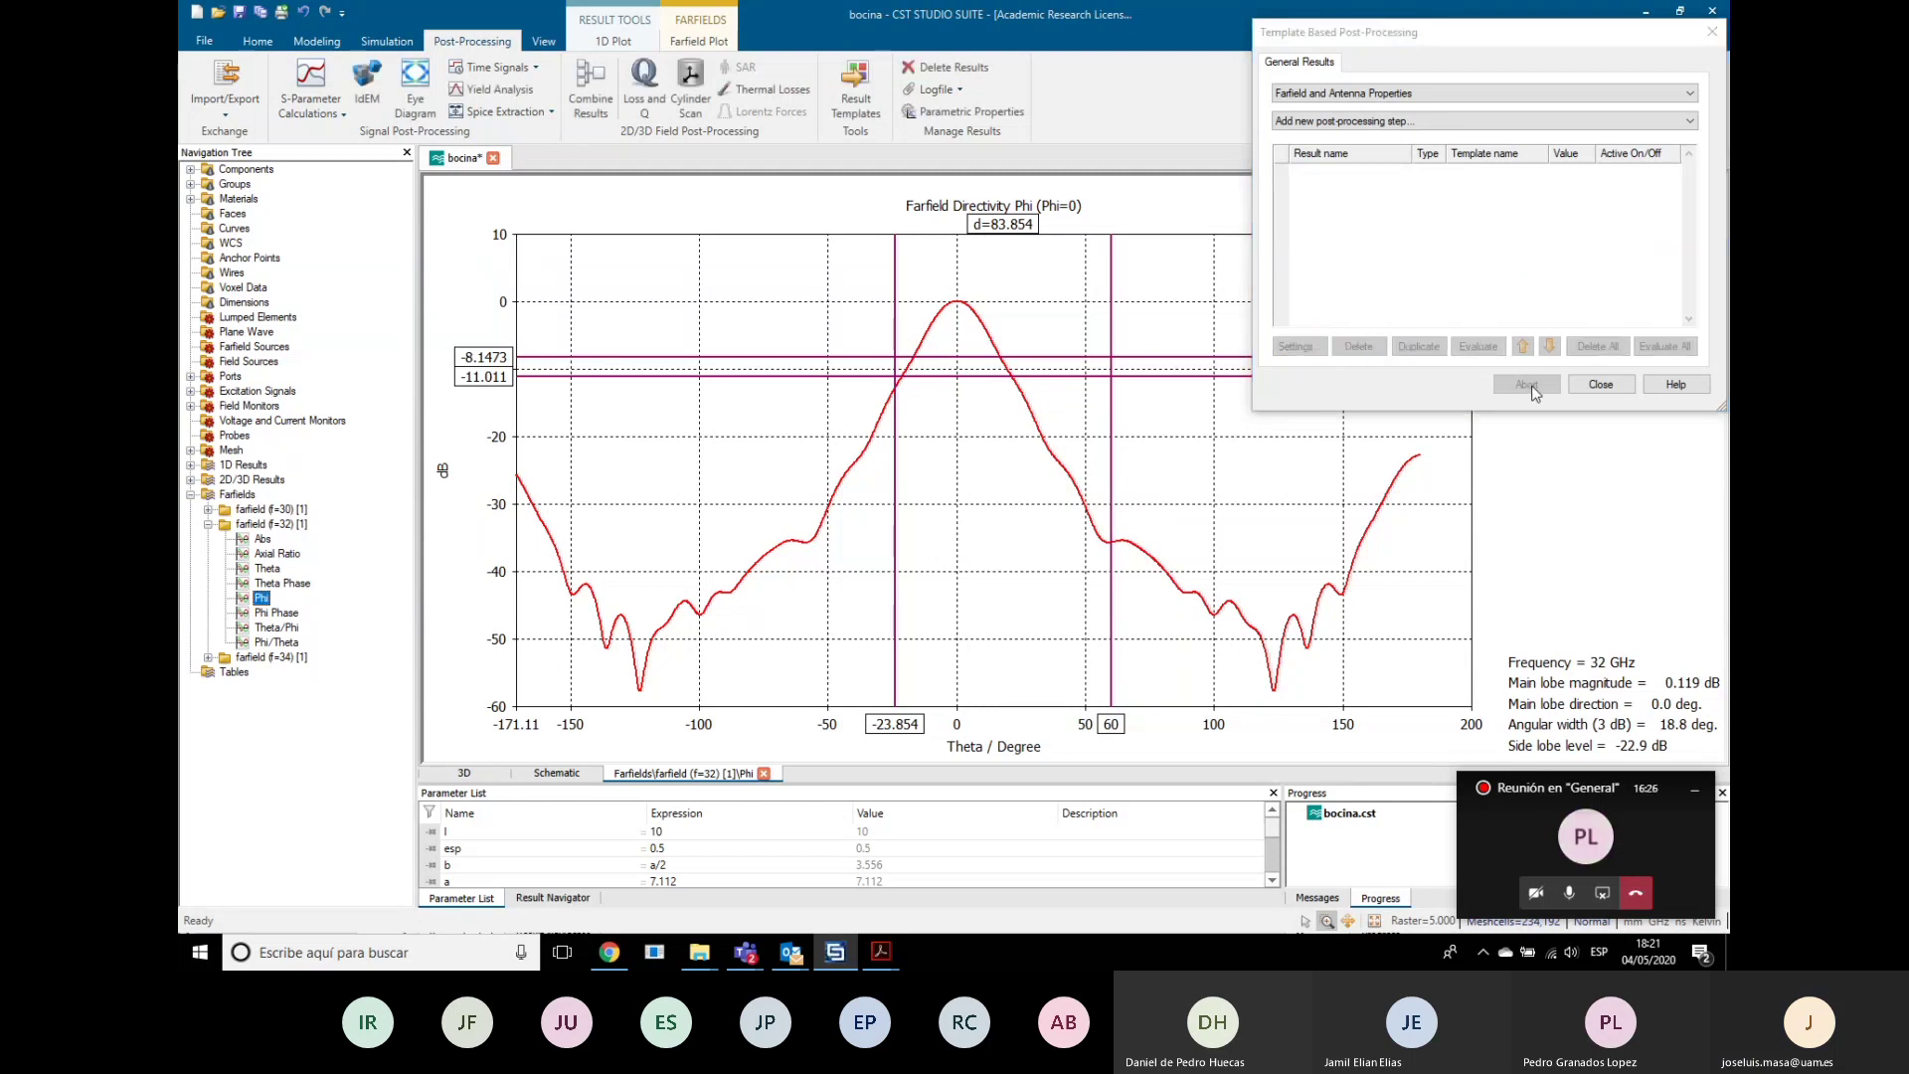
# Step: Add a new Export Farfields As Source post-processing step from the Farfield and Antenna Properties category
pyautogui.click(1351, 95)
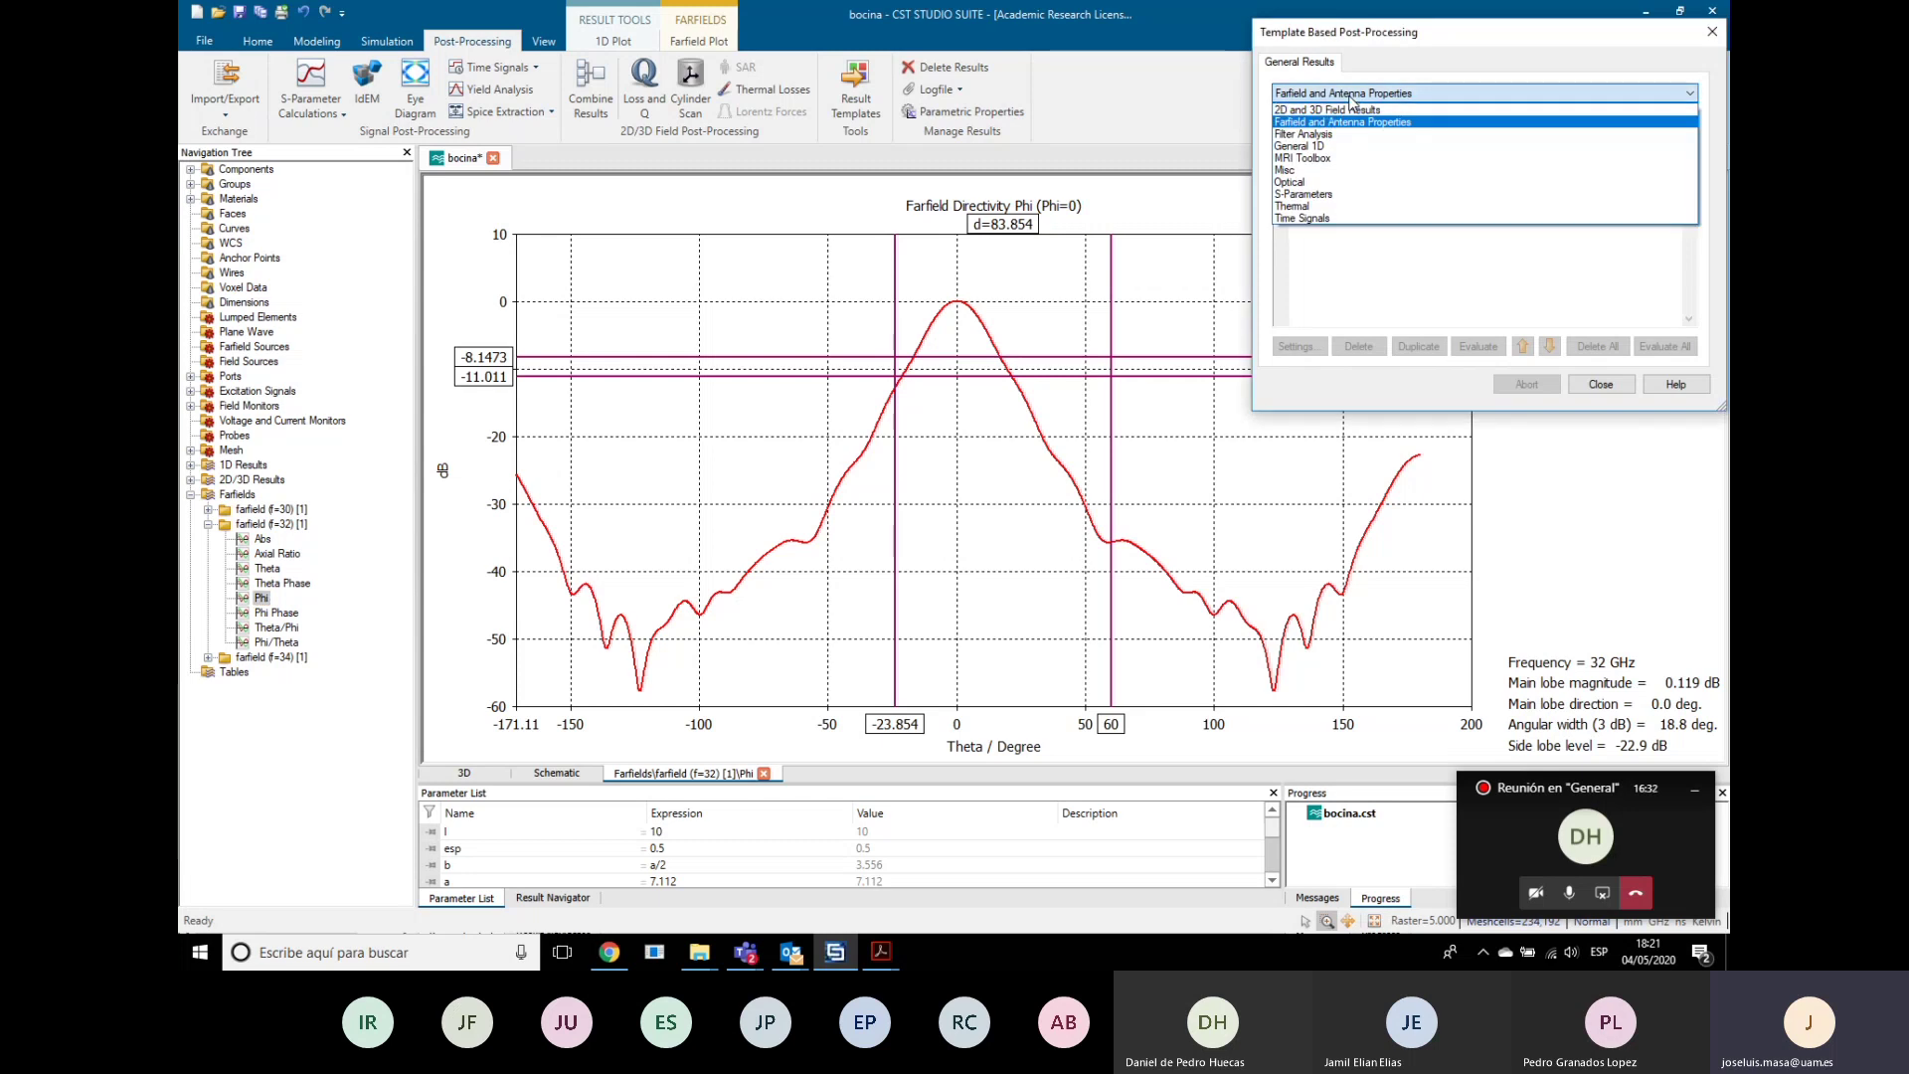
pyautogui.click(1312, 123)
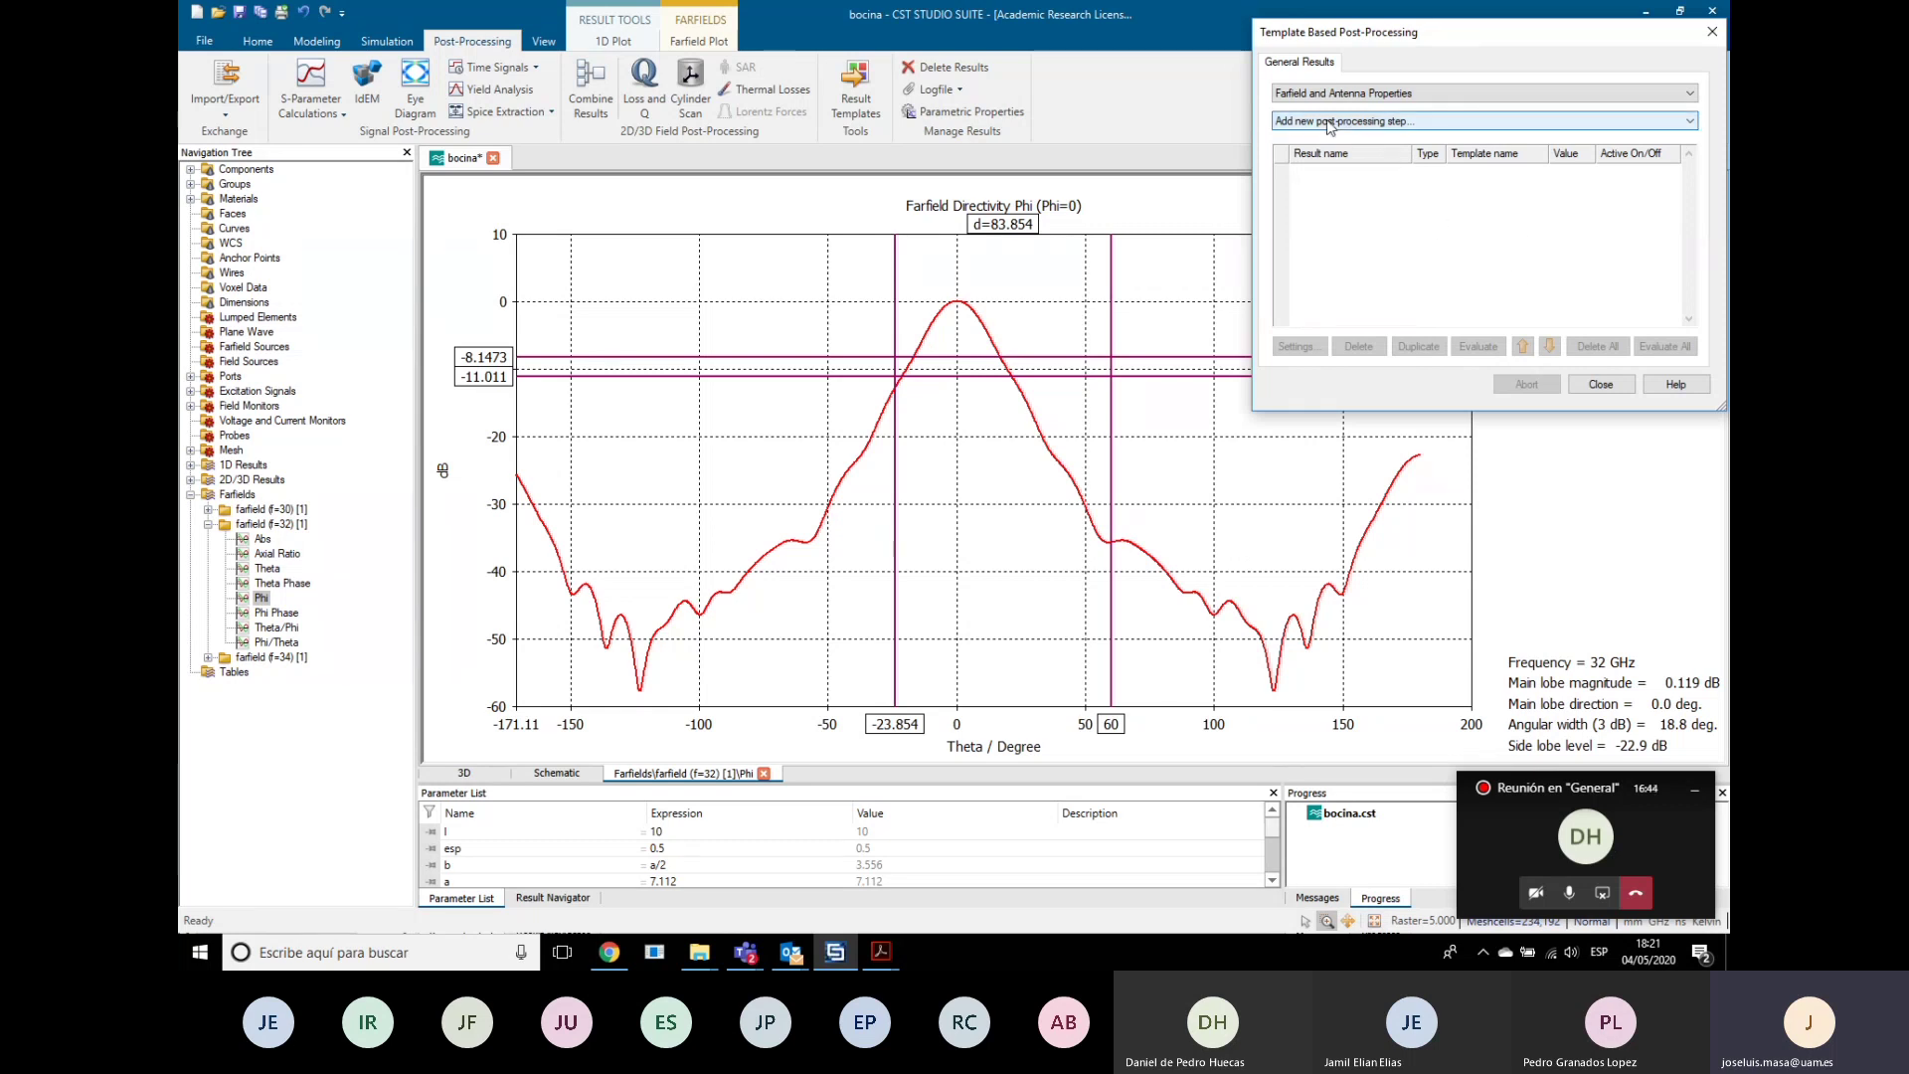
pyautogui.click(1380, 124)
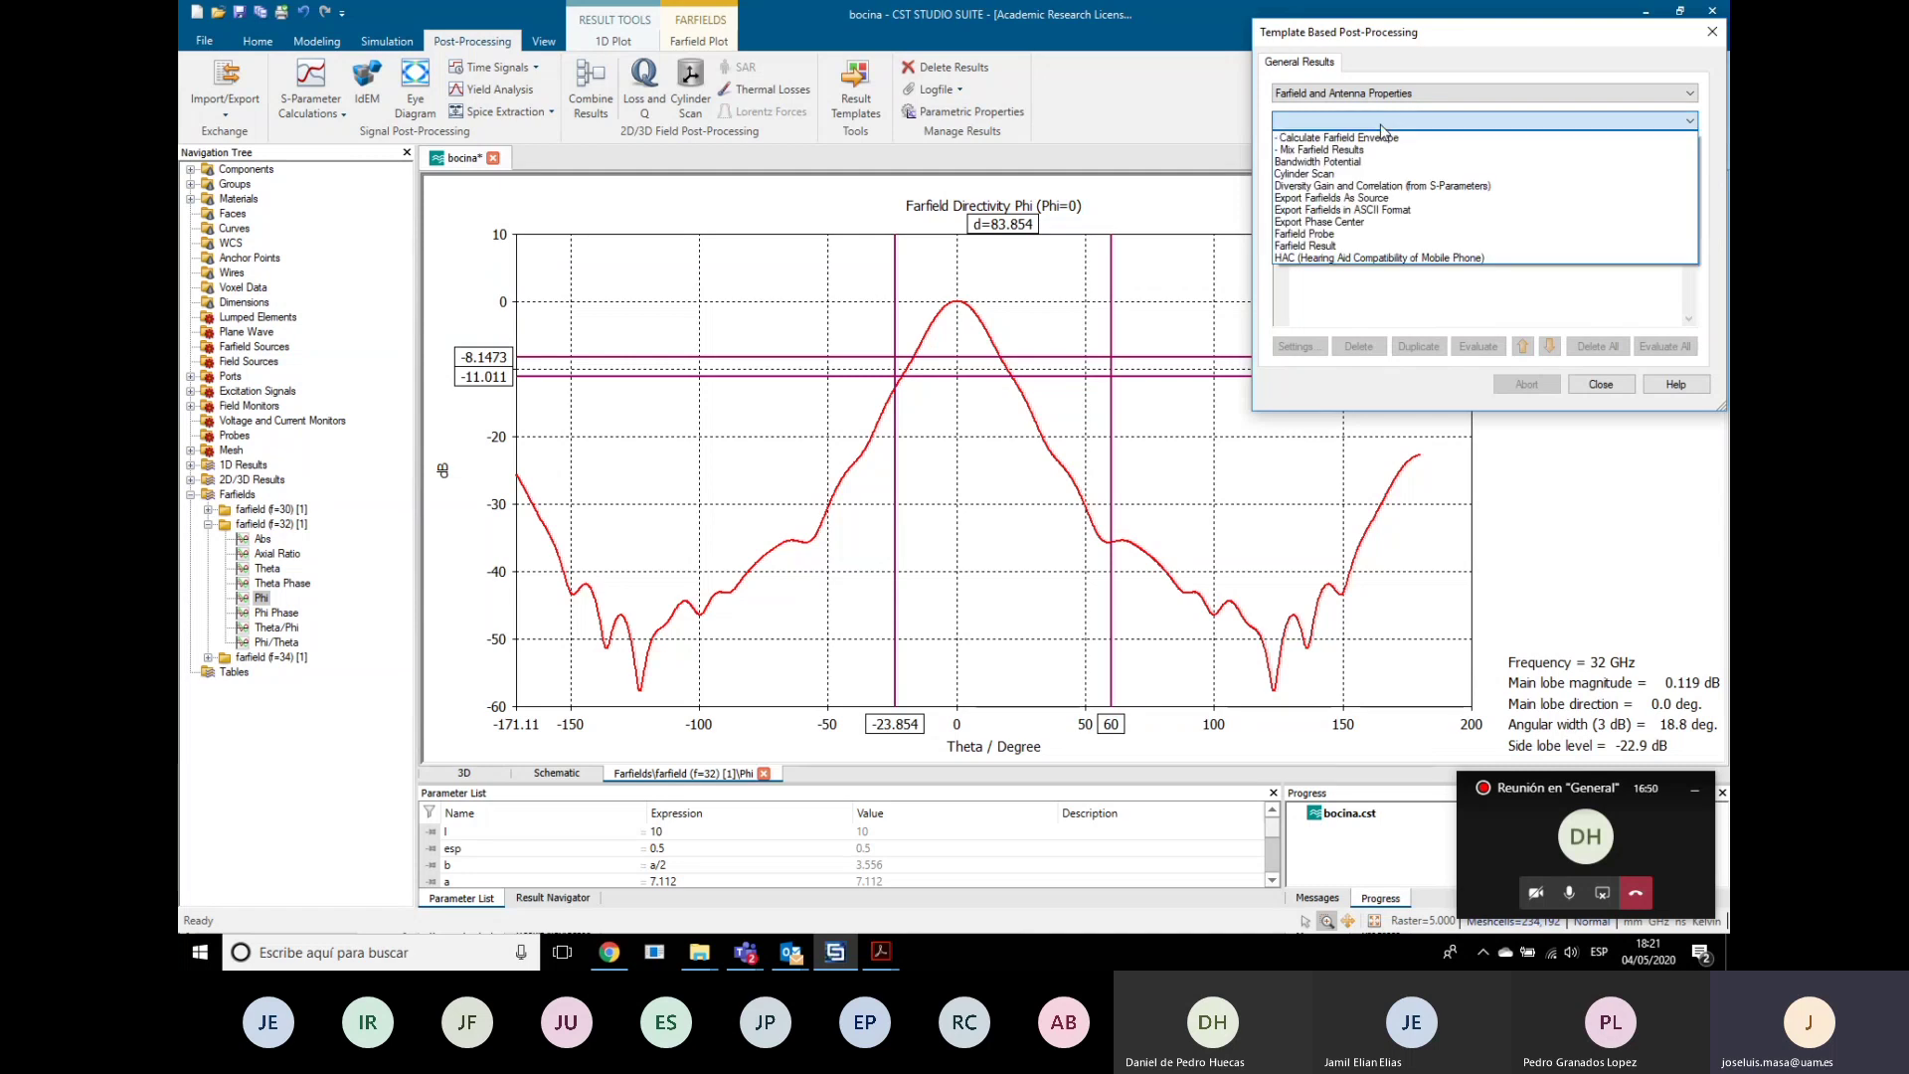
pyautogui.click(1345, 199)
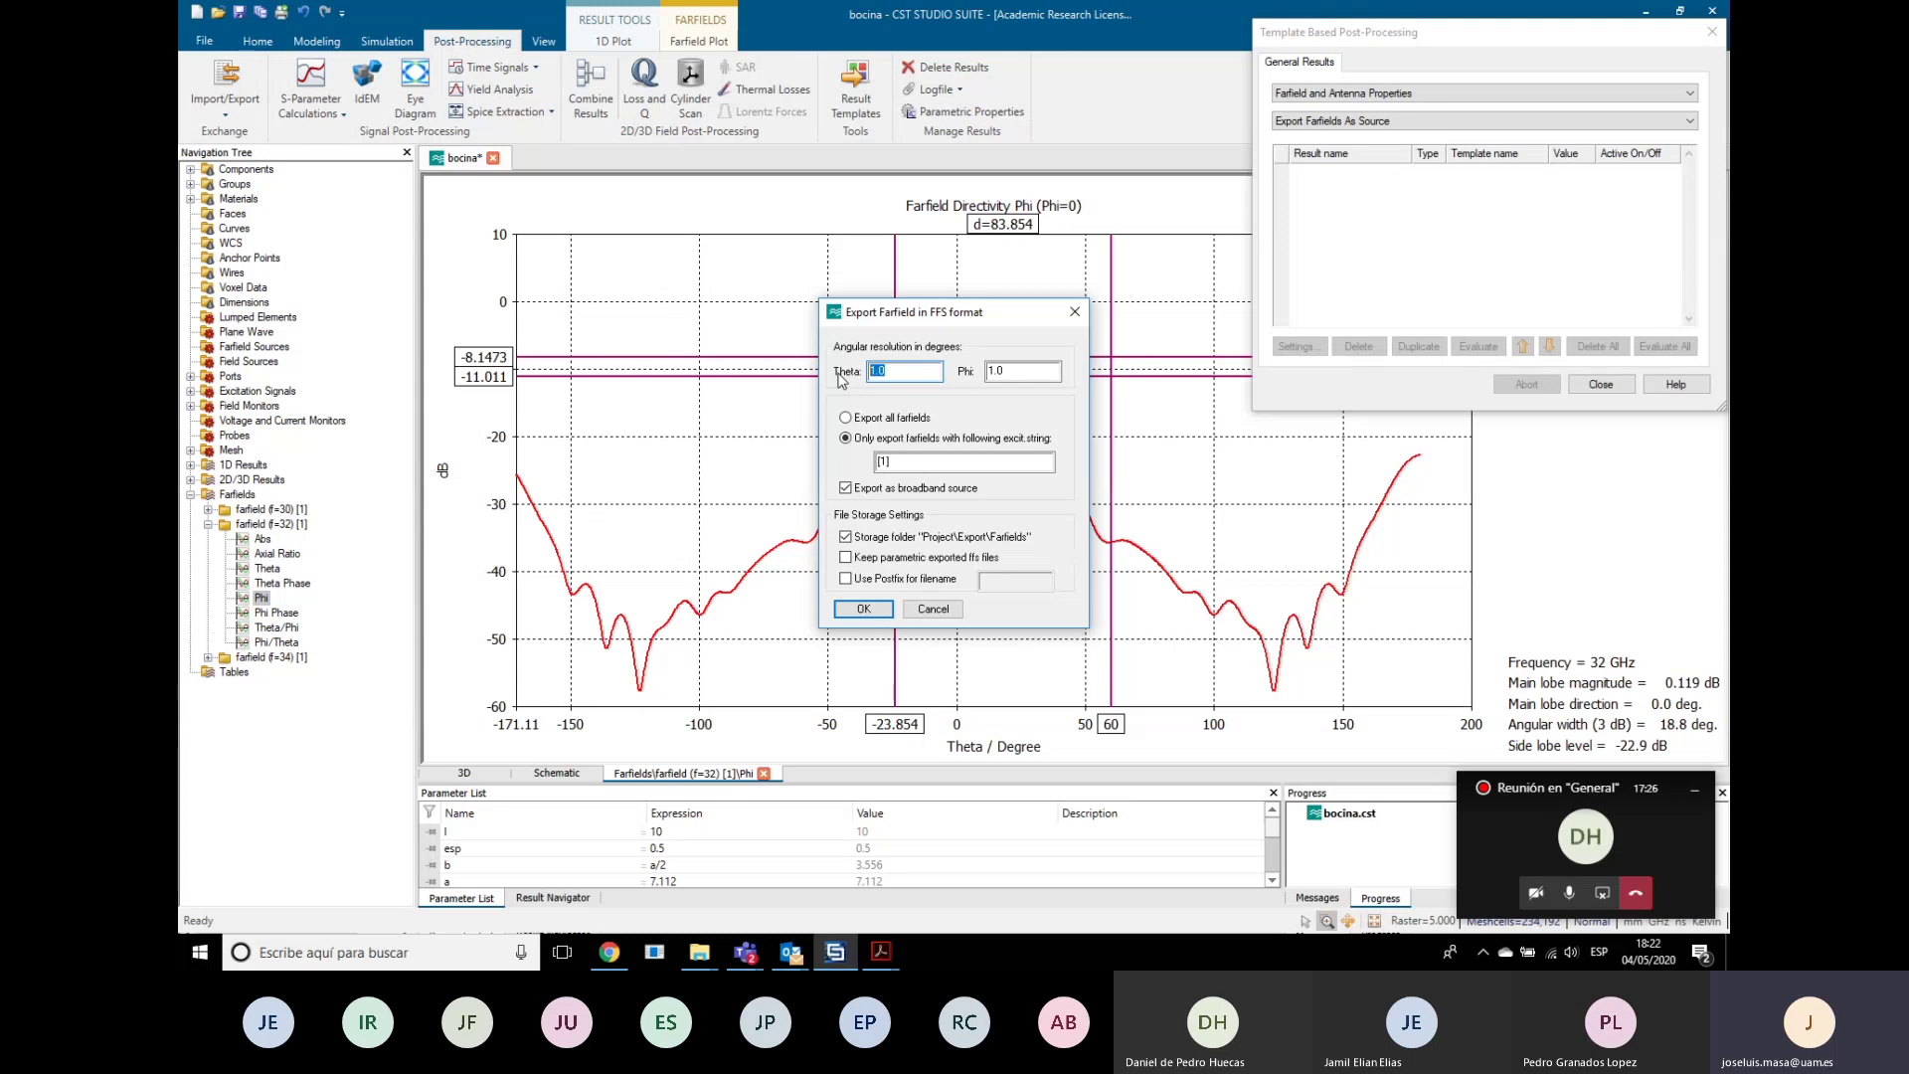
# Step: Set the export's theta resolution to 0.25 degrees, disable the Project\Export\Farfields storage folder, accept, and close the post-processing templates
pyautogui.write('0.25')
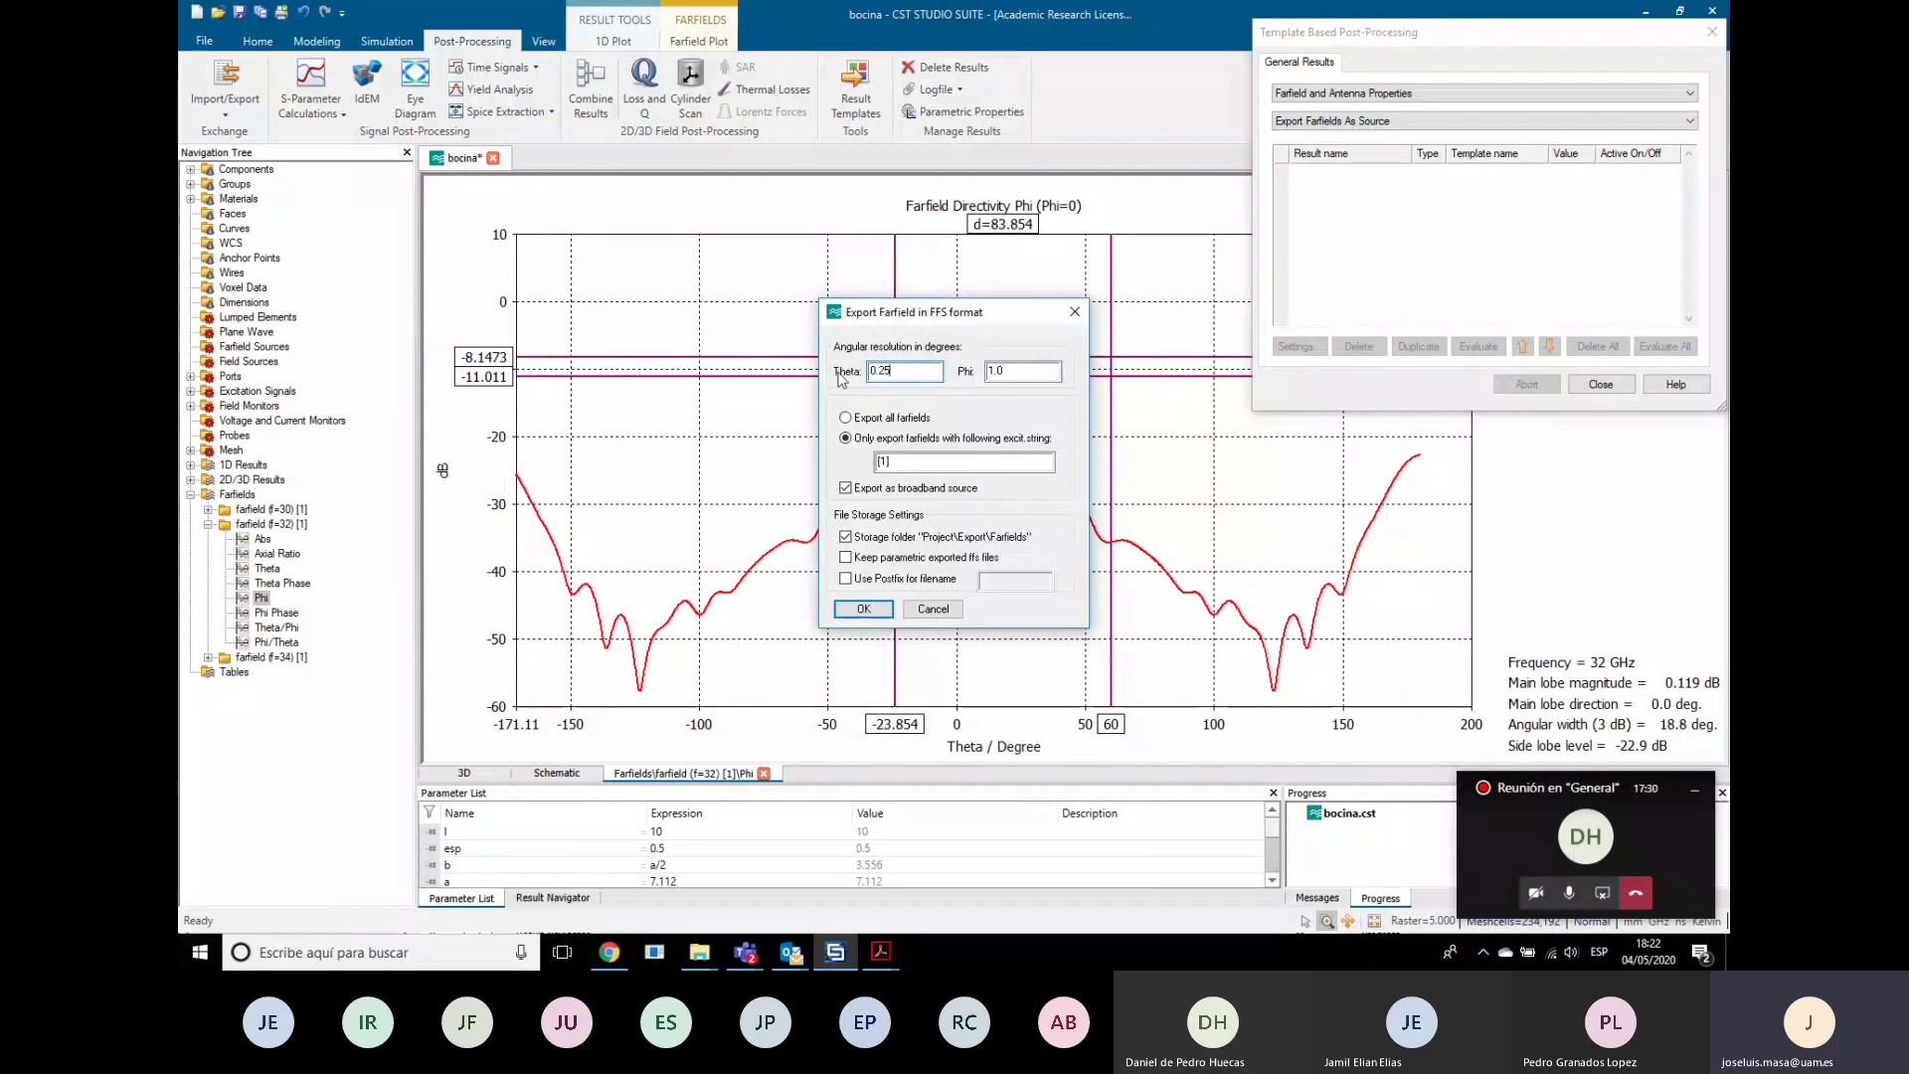
pyautogui.click(1037, 374)
pyautogui.click(901, 372)
pyautogui.hotkey('alt', 'Tab')
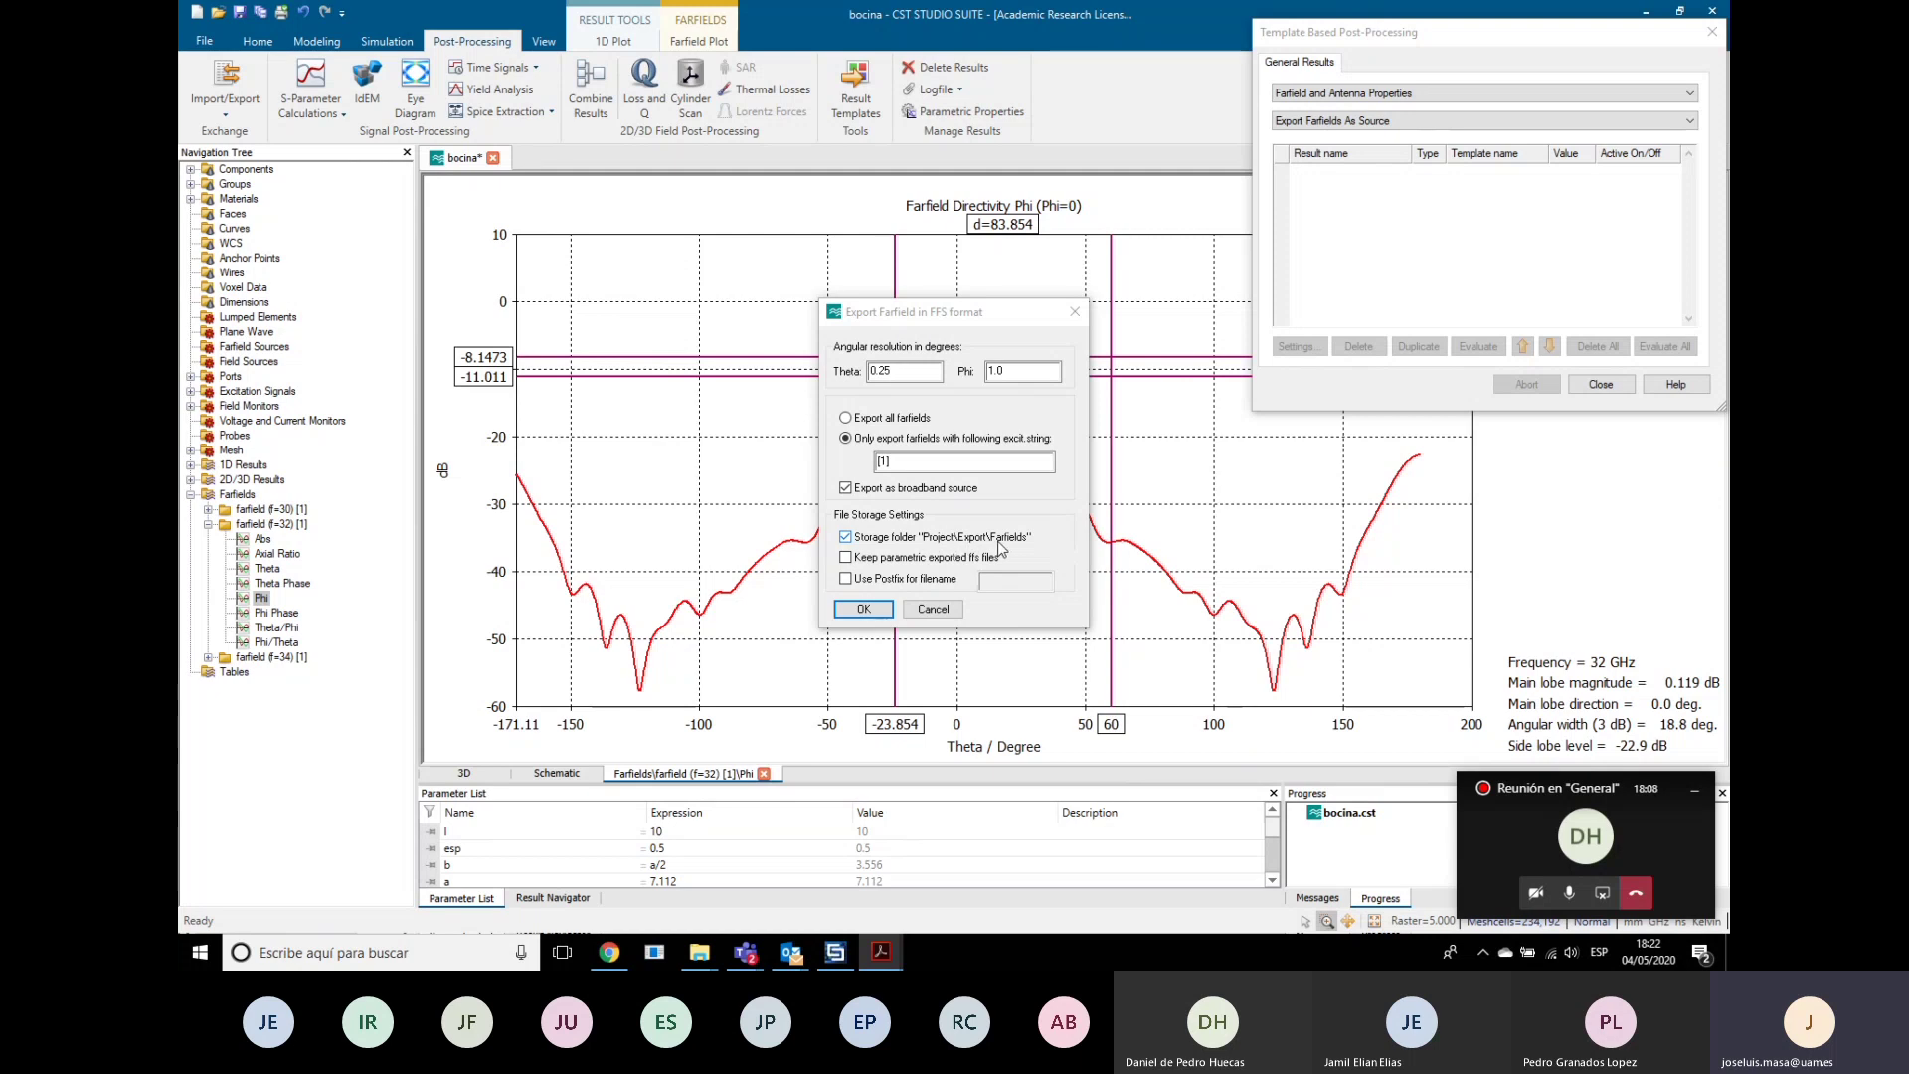
pyautogui.click(849, 540)
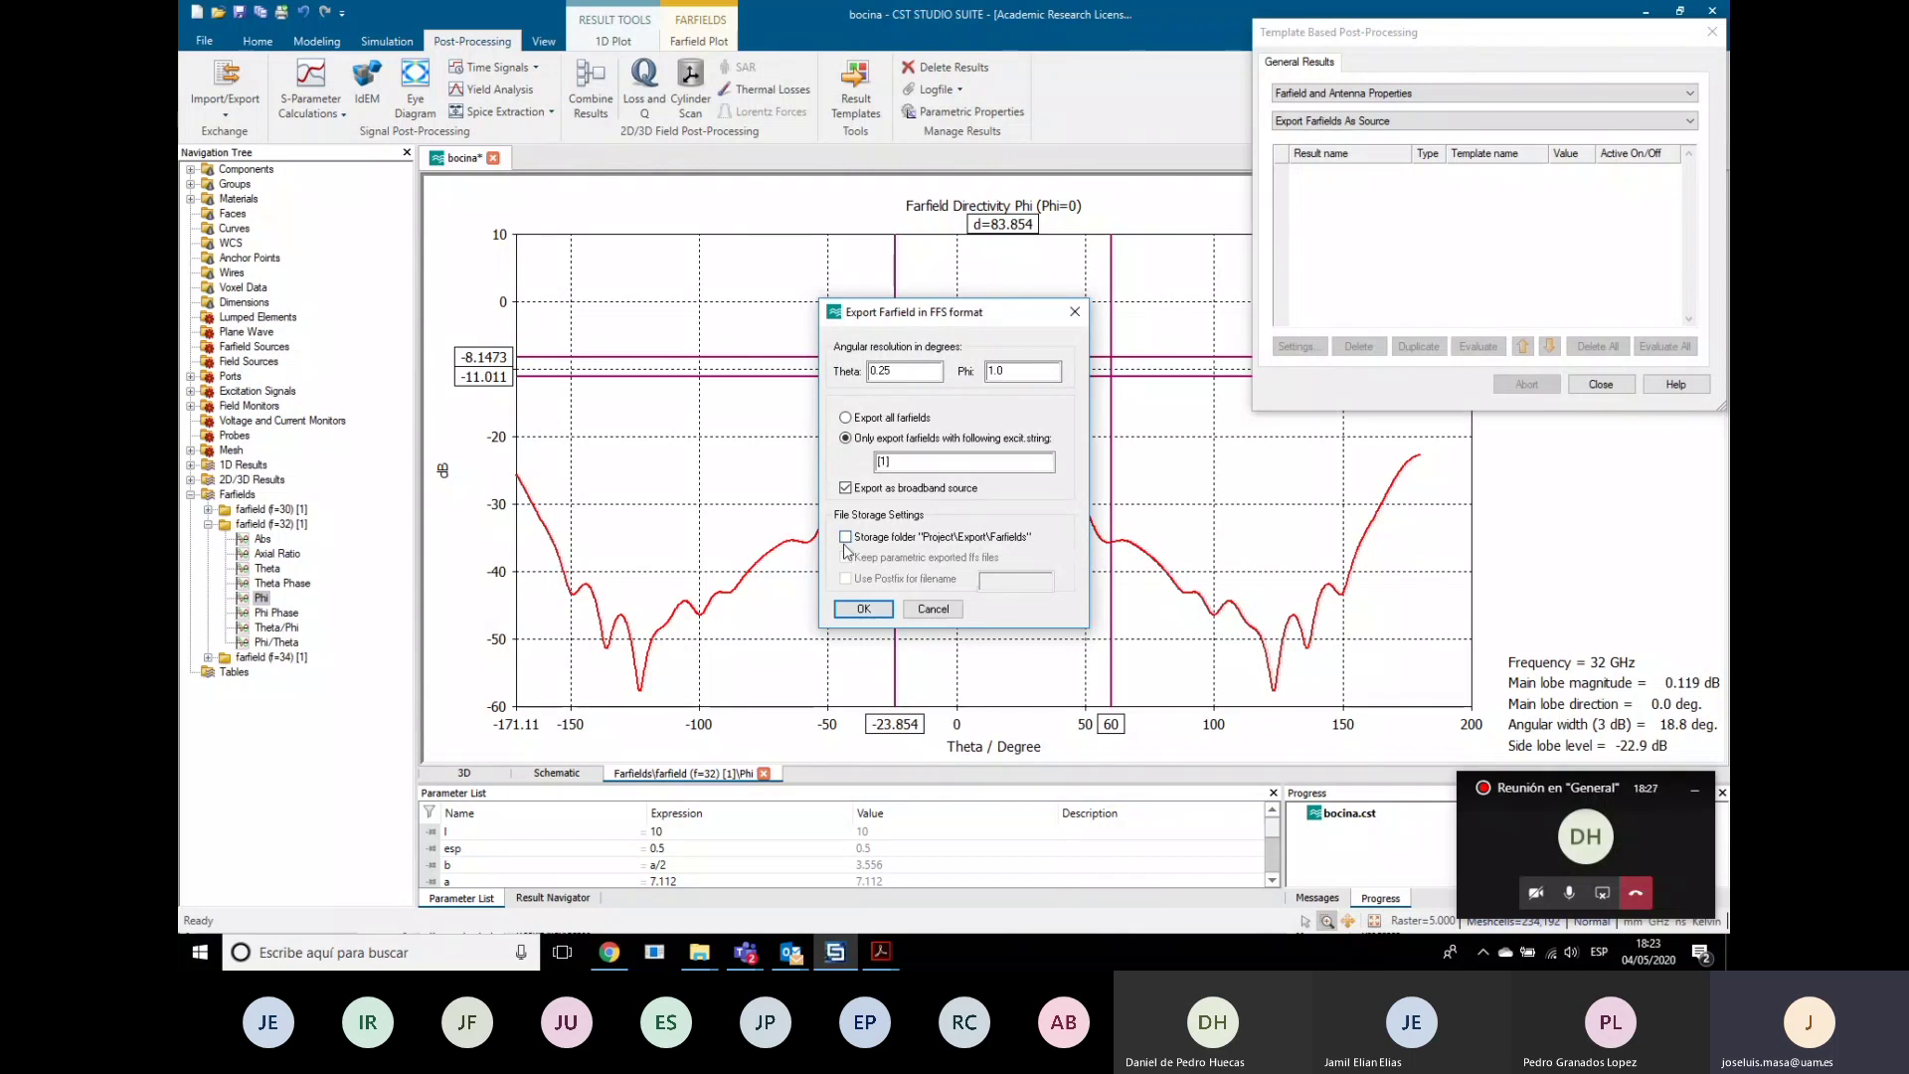
pyautogui.click(864, 610)
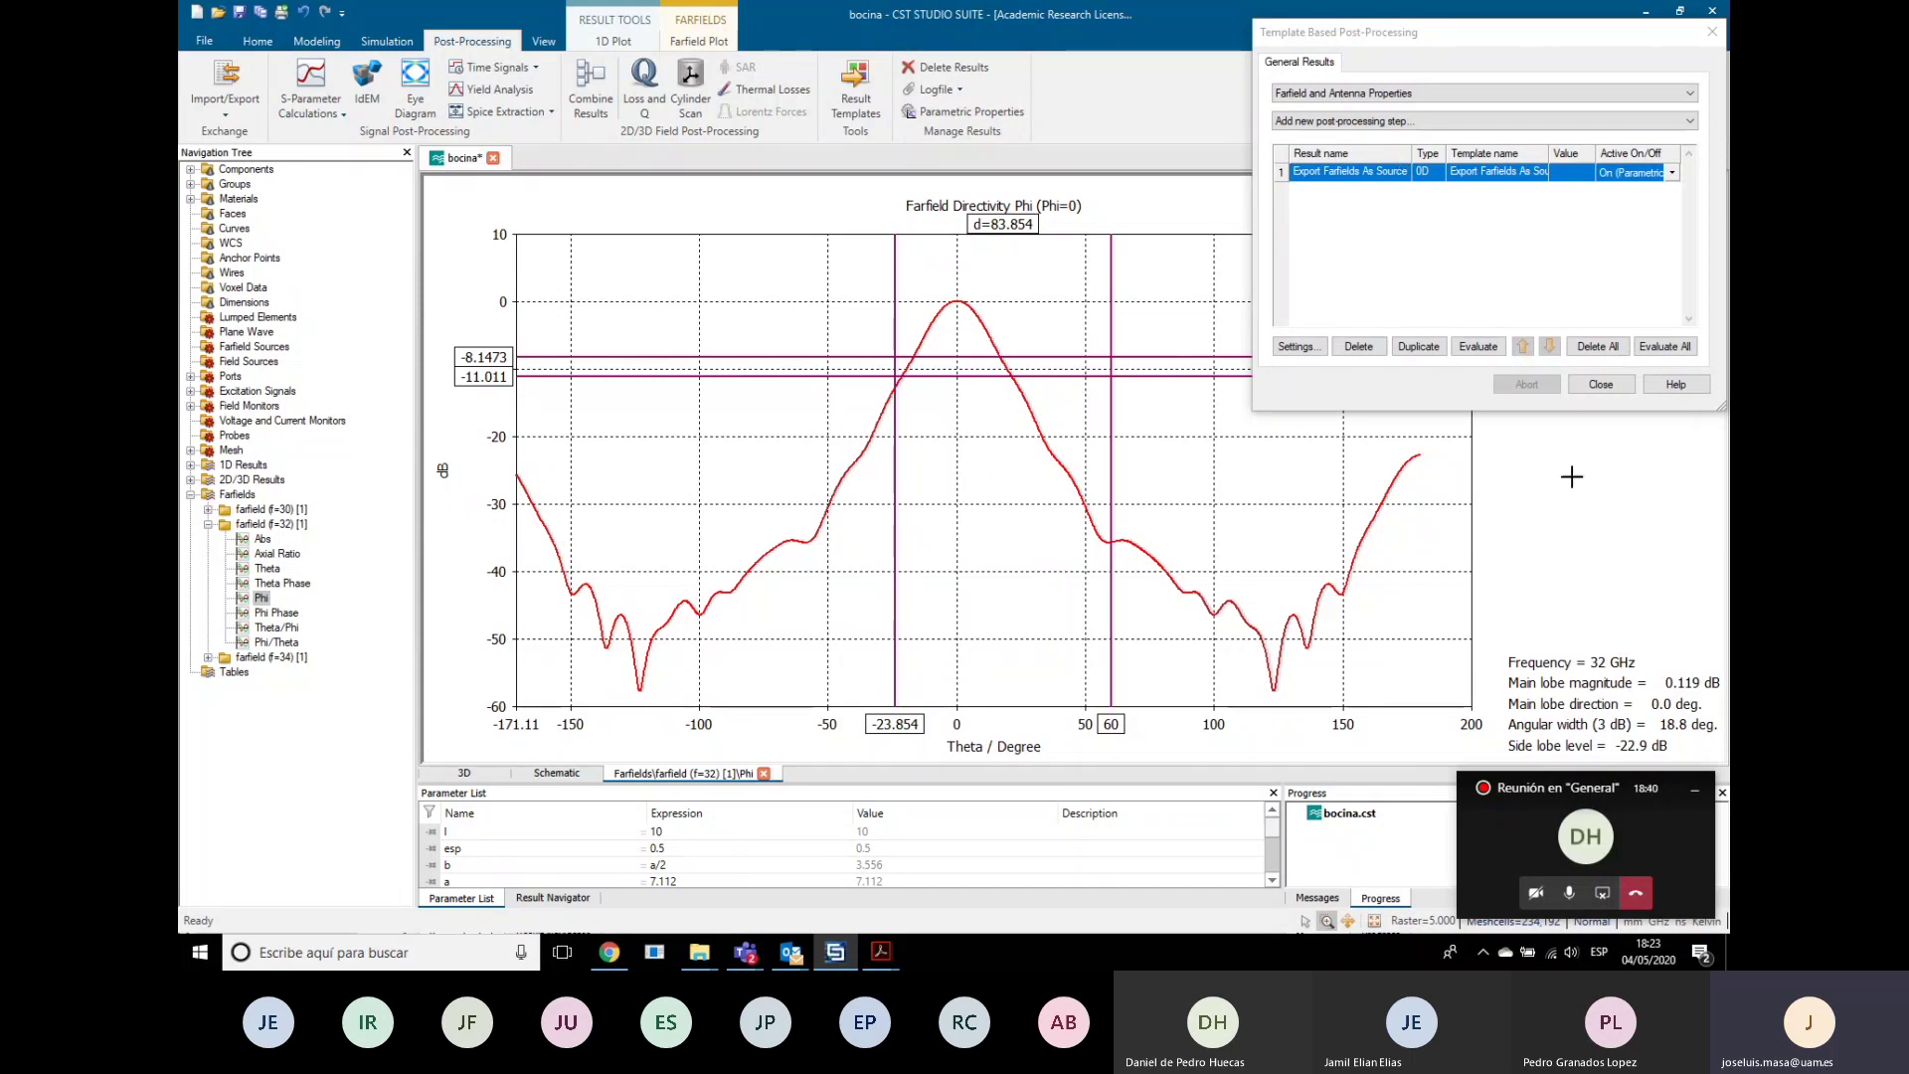
pyautogui.click(1602, 385)
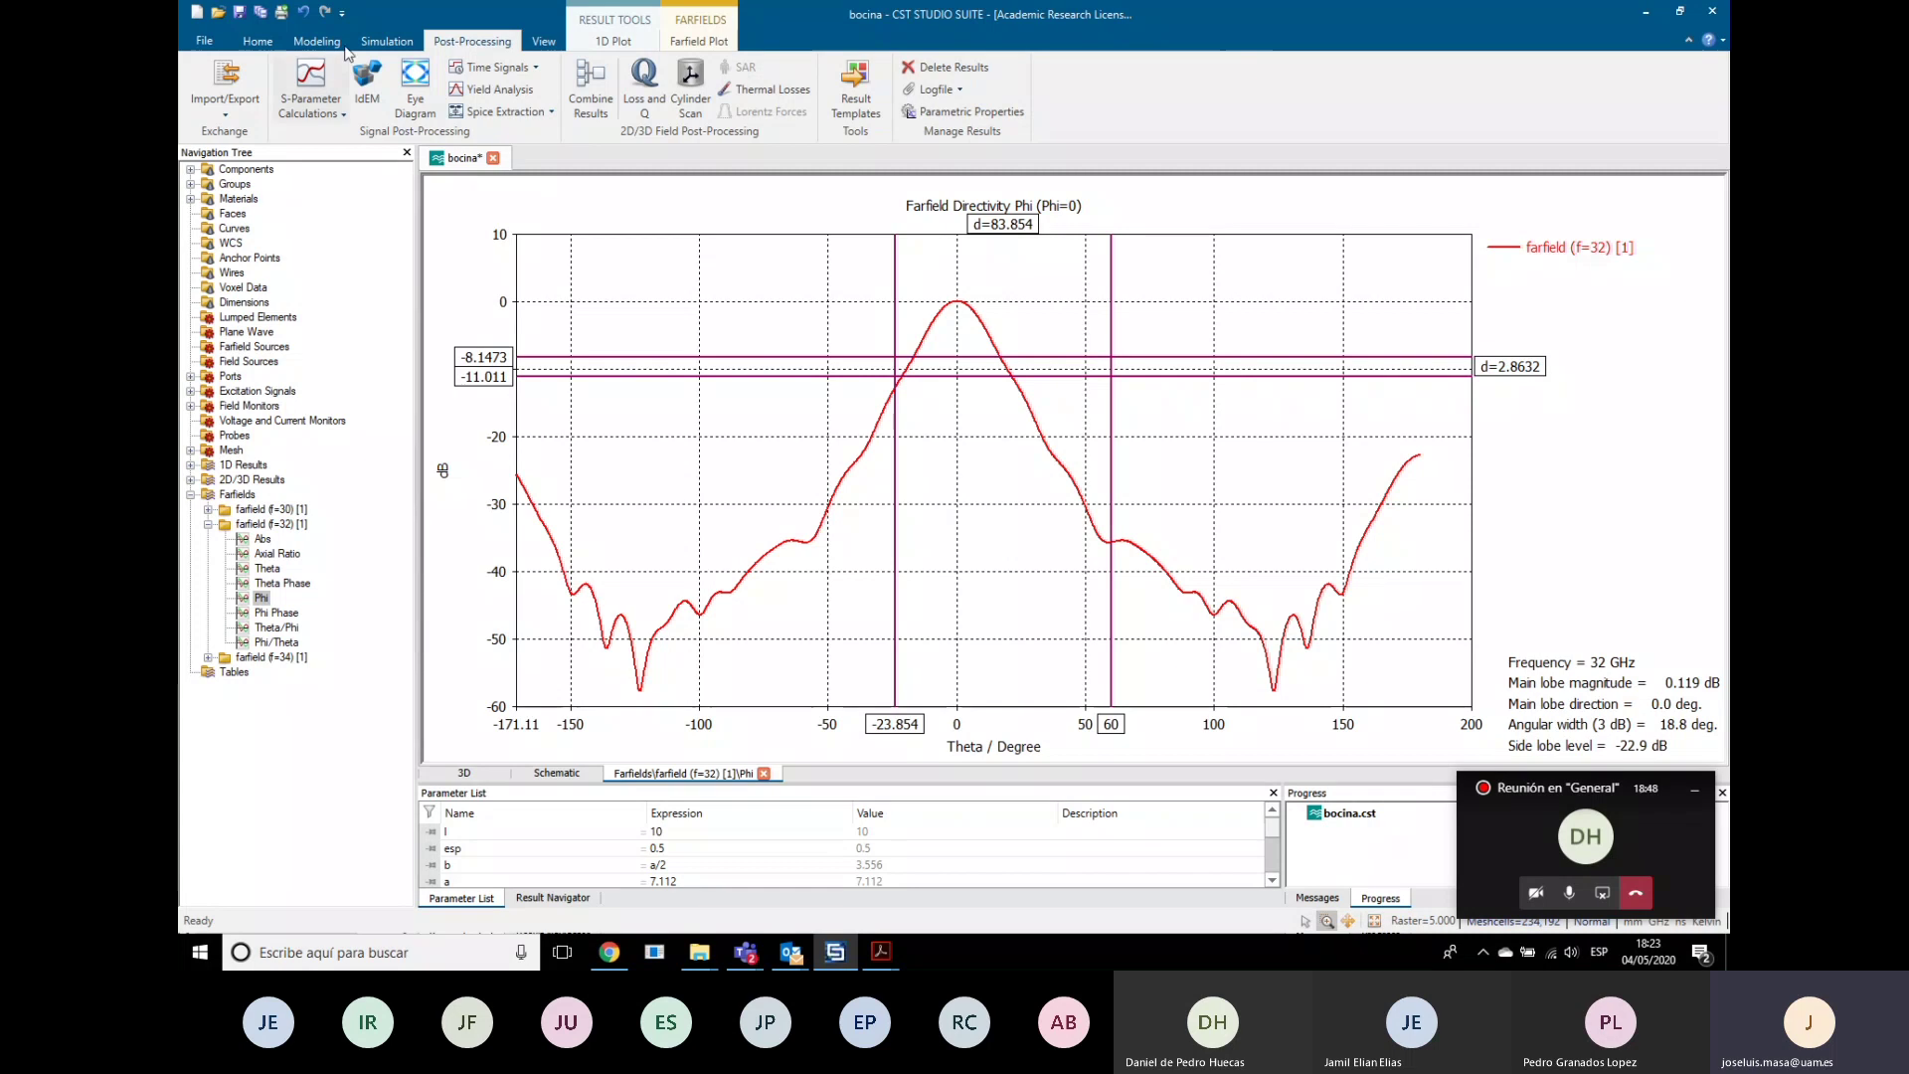
# Step: Run the time domain solver again, recalculating the existing results, and expand the list of field monitors
pyautogui.click(378, 41)
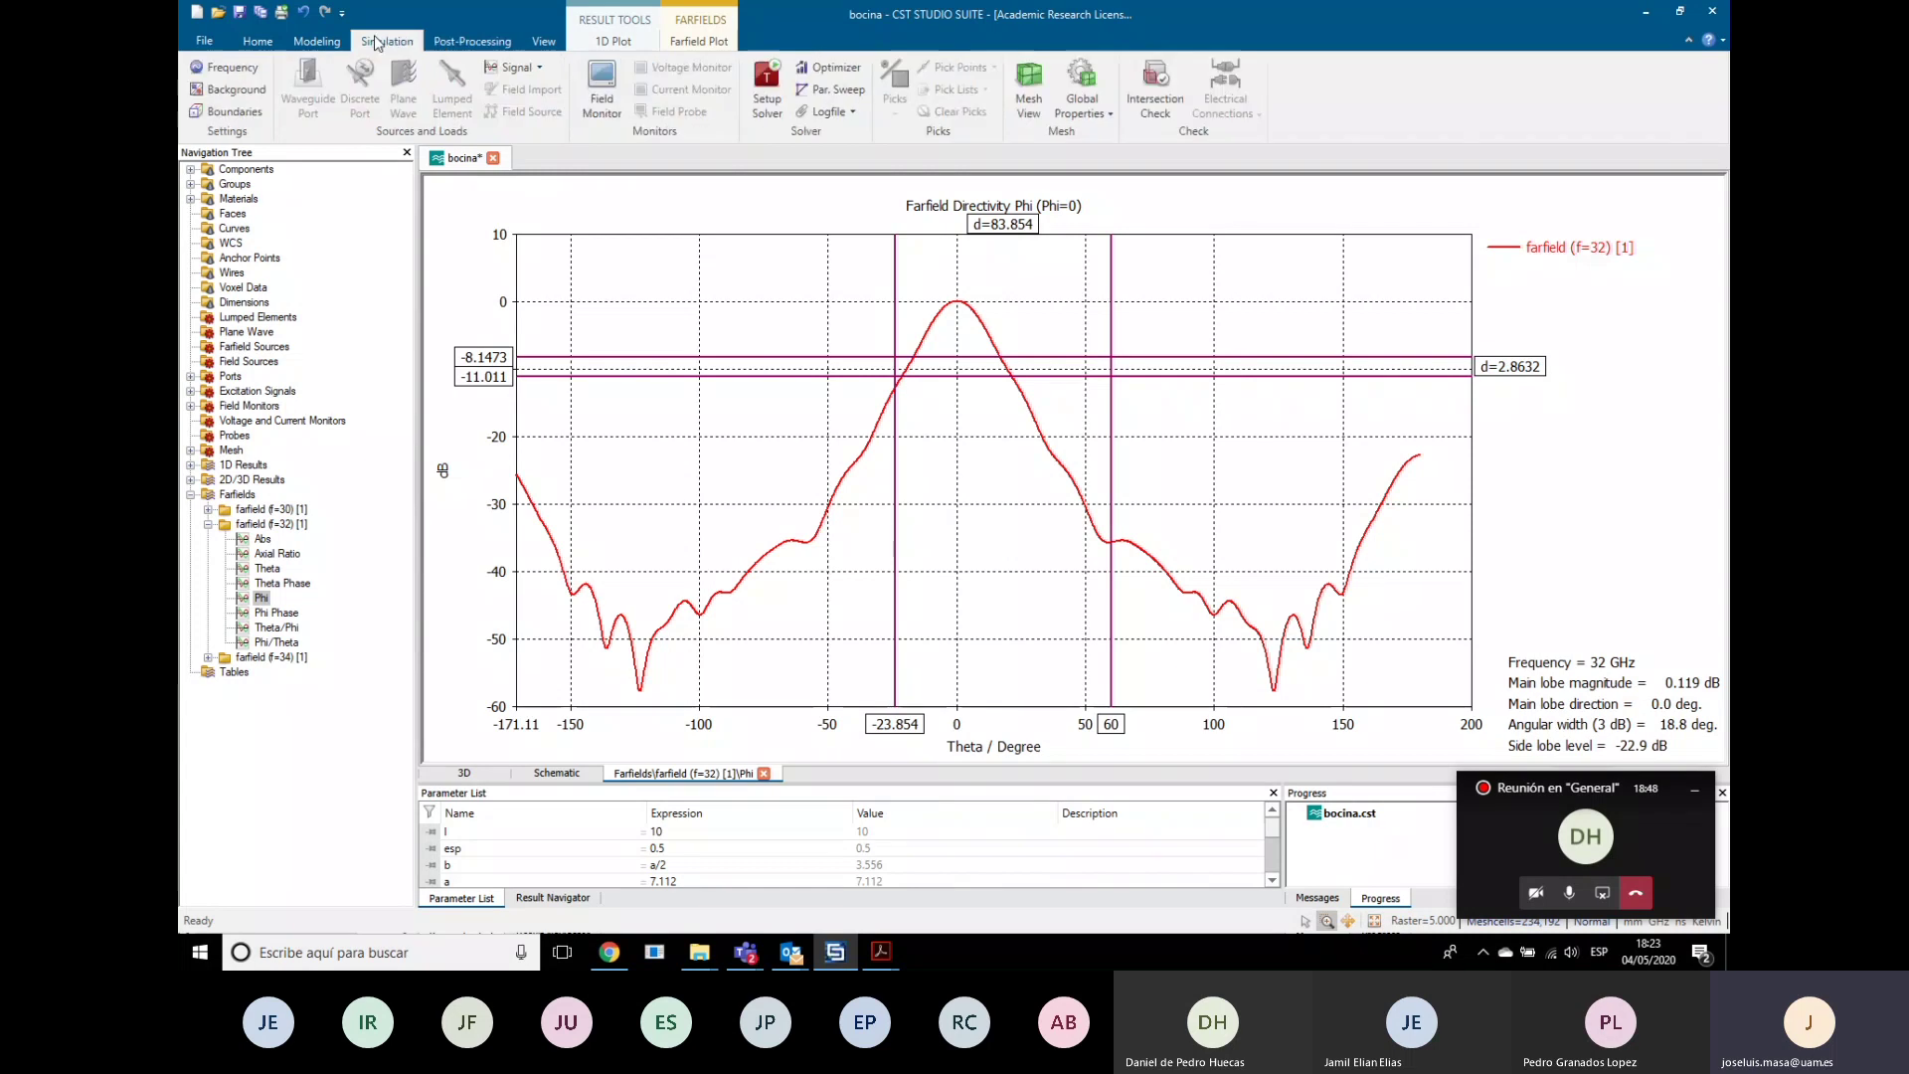
pyautogui.click(773, 96)
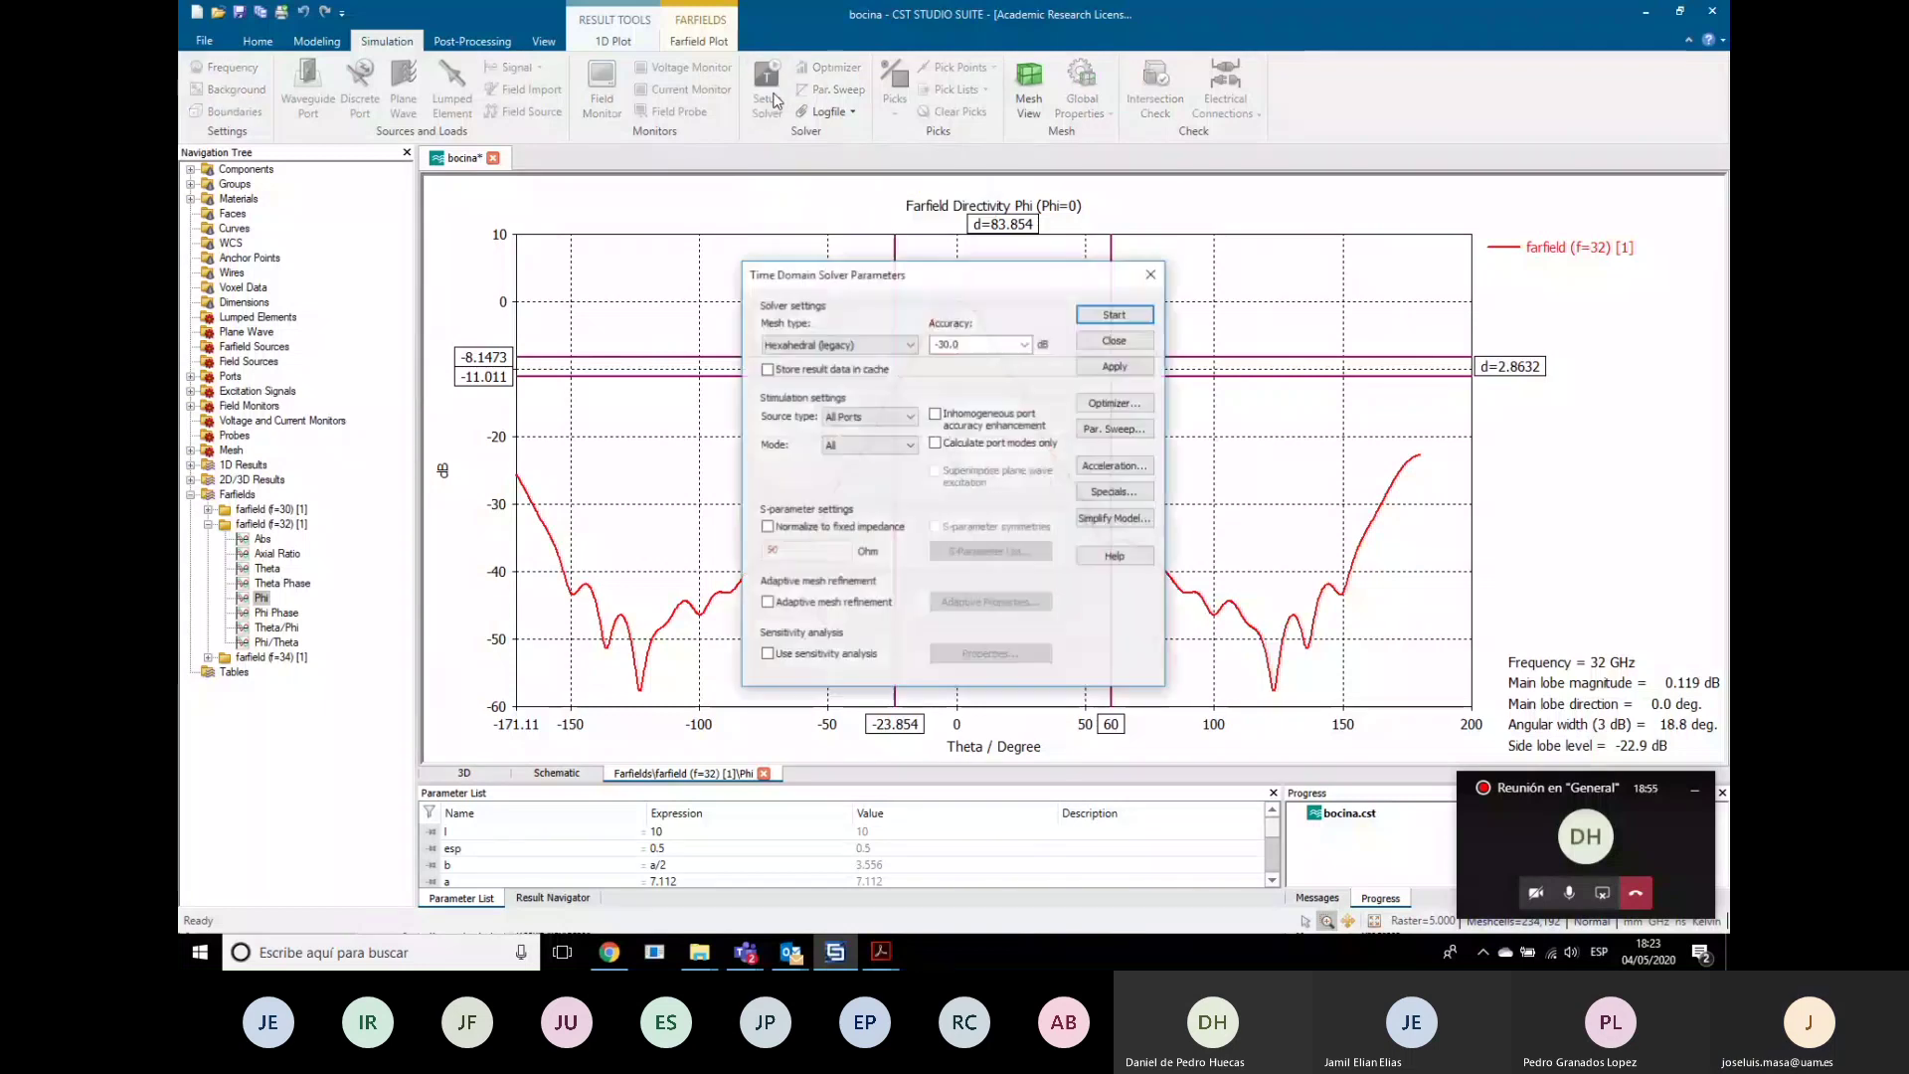
pyautogui.click(1094, 316)
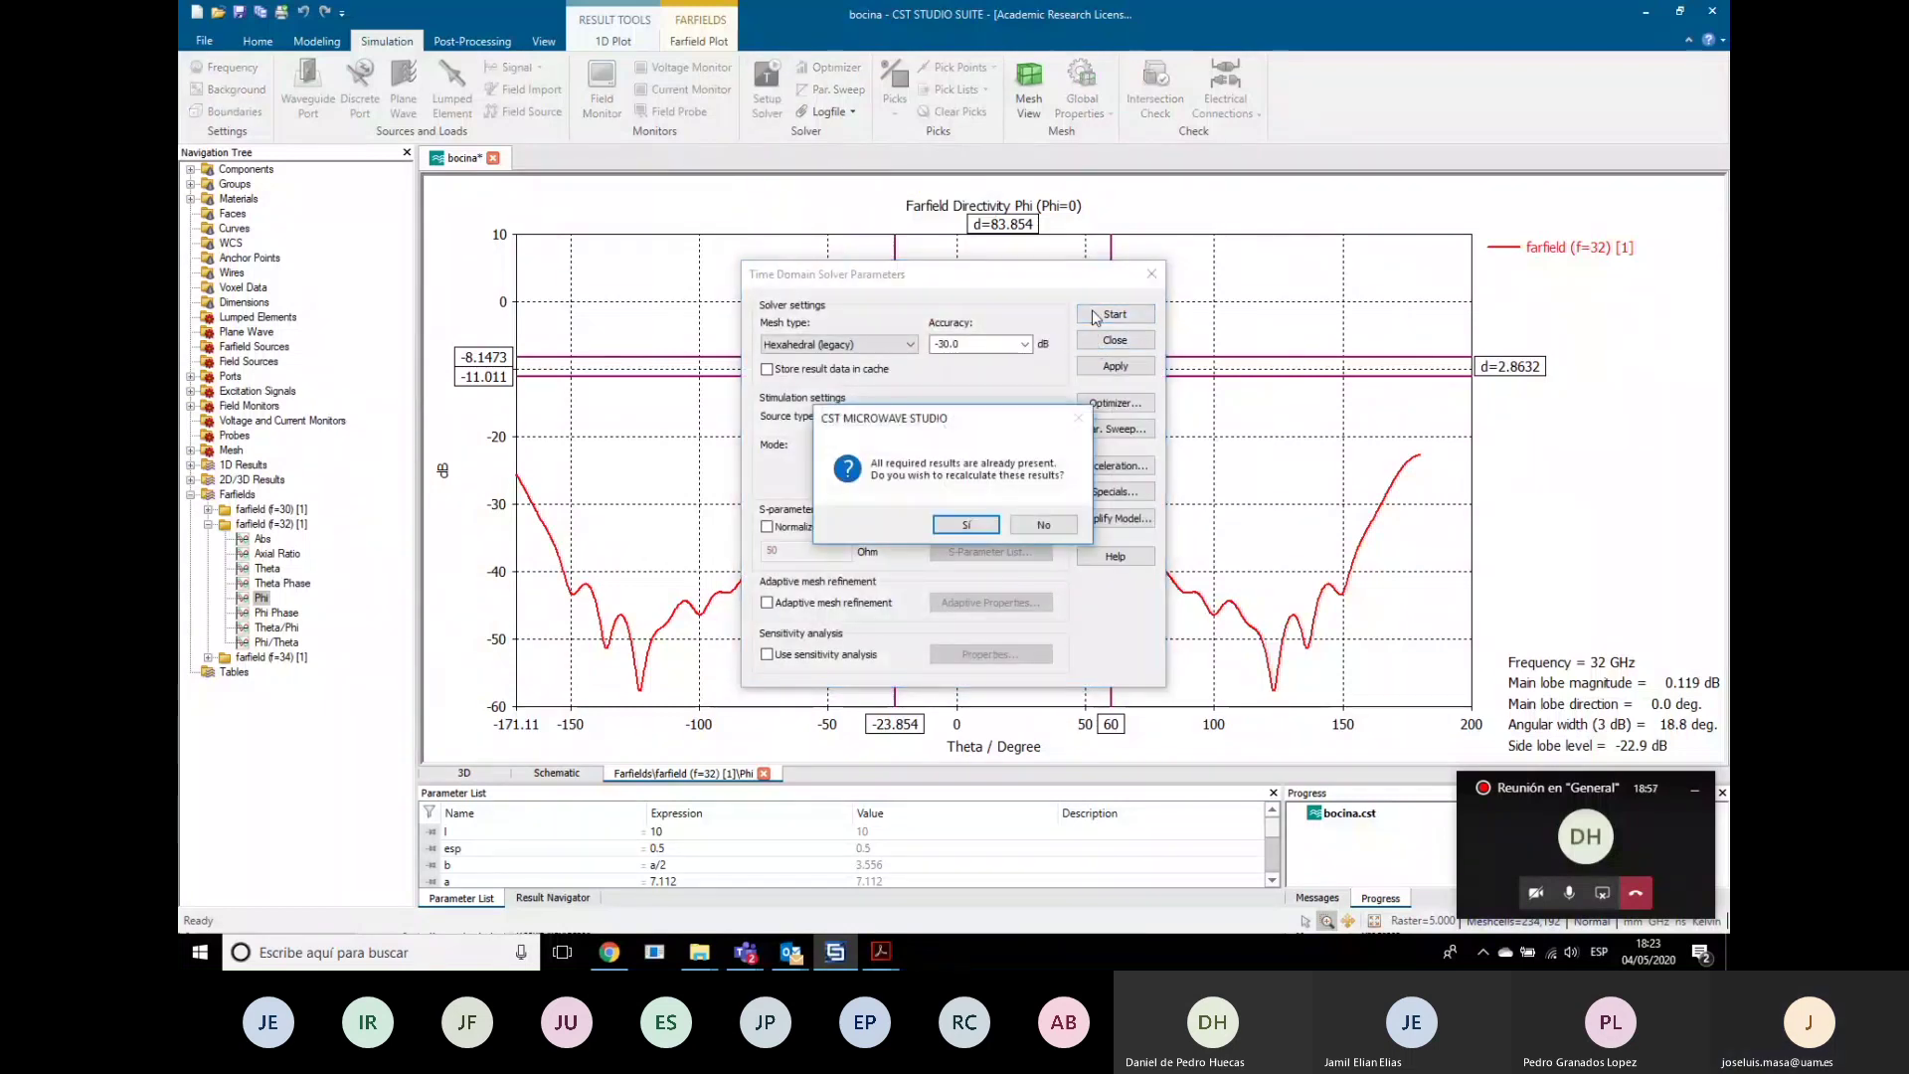
pyautogui.click(967, 524)
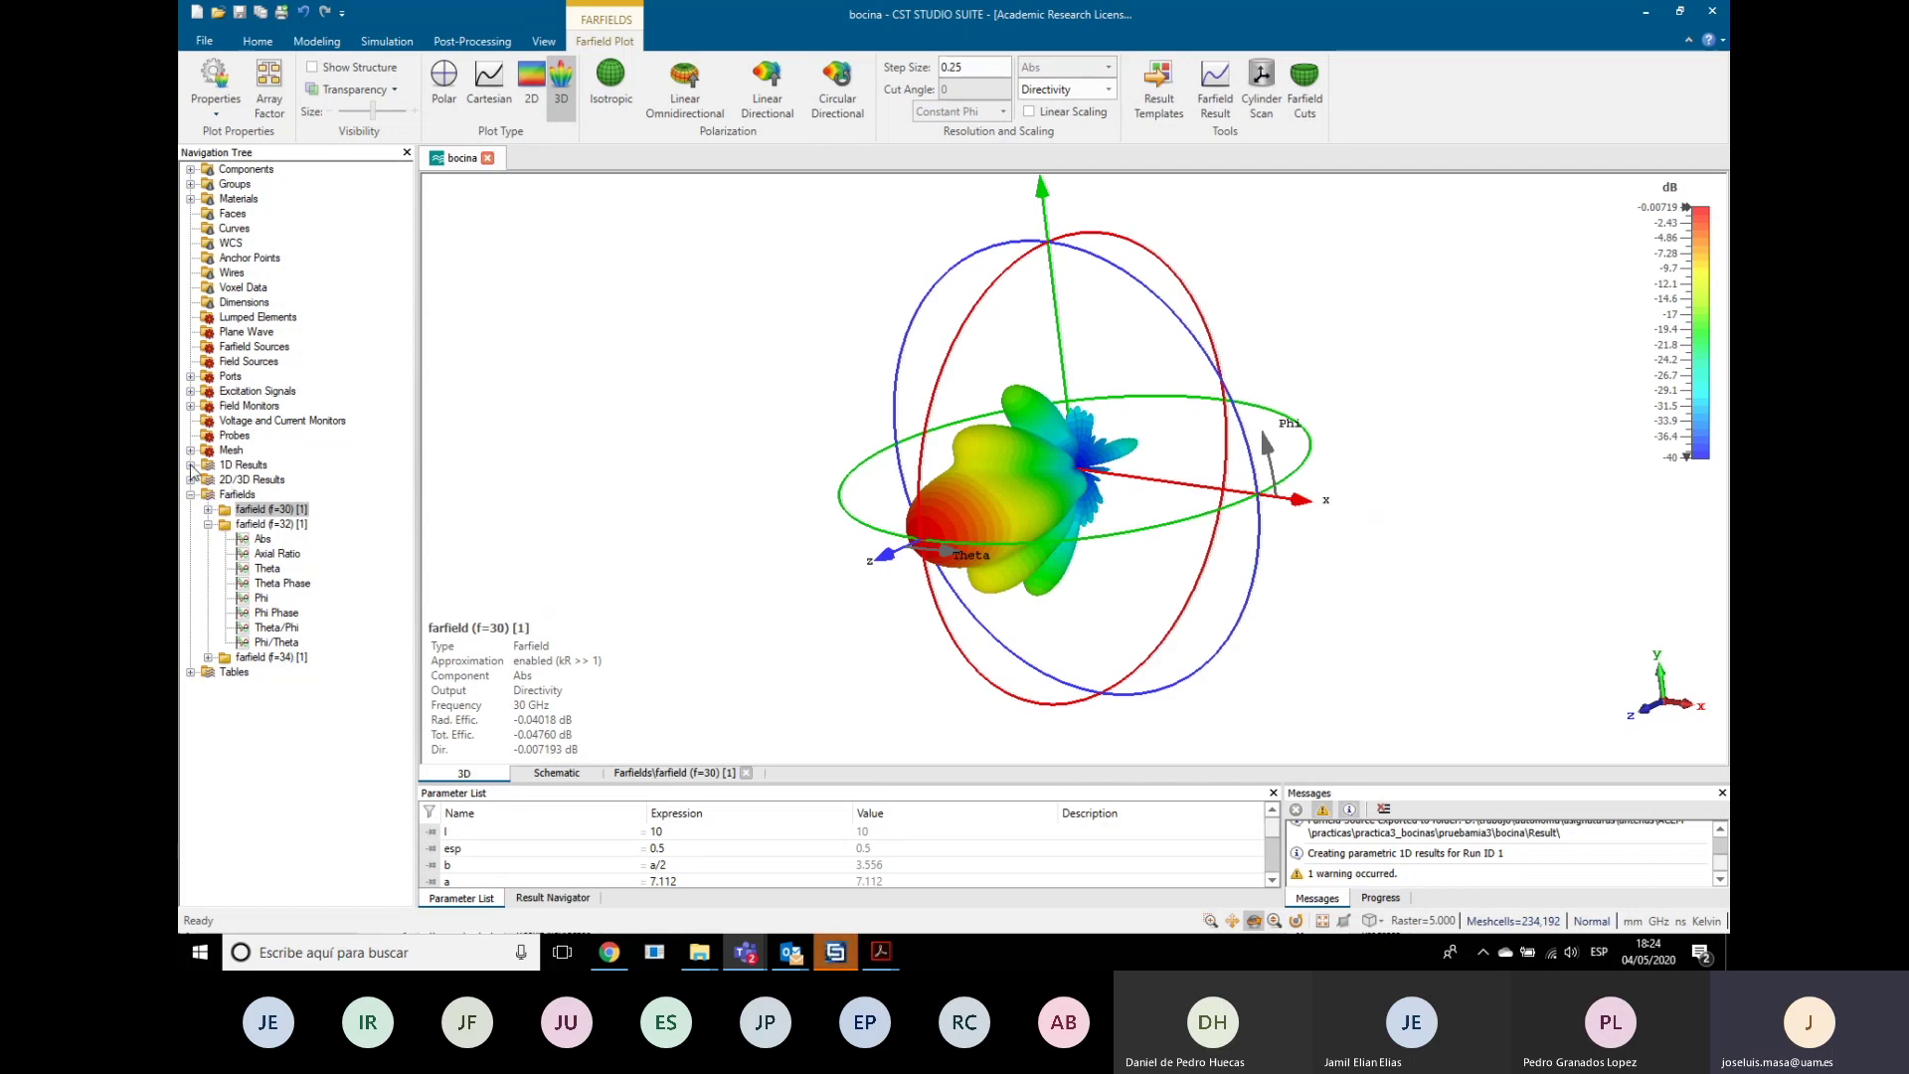
pyautogui.click(191, 406)
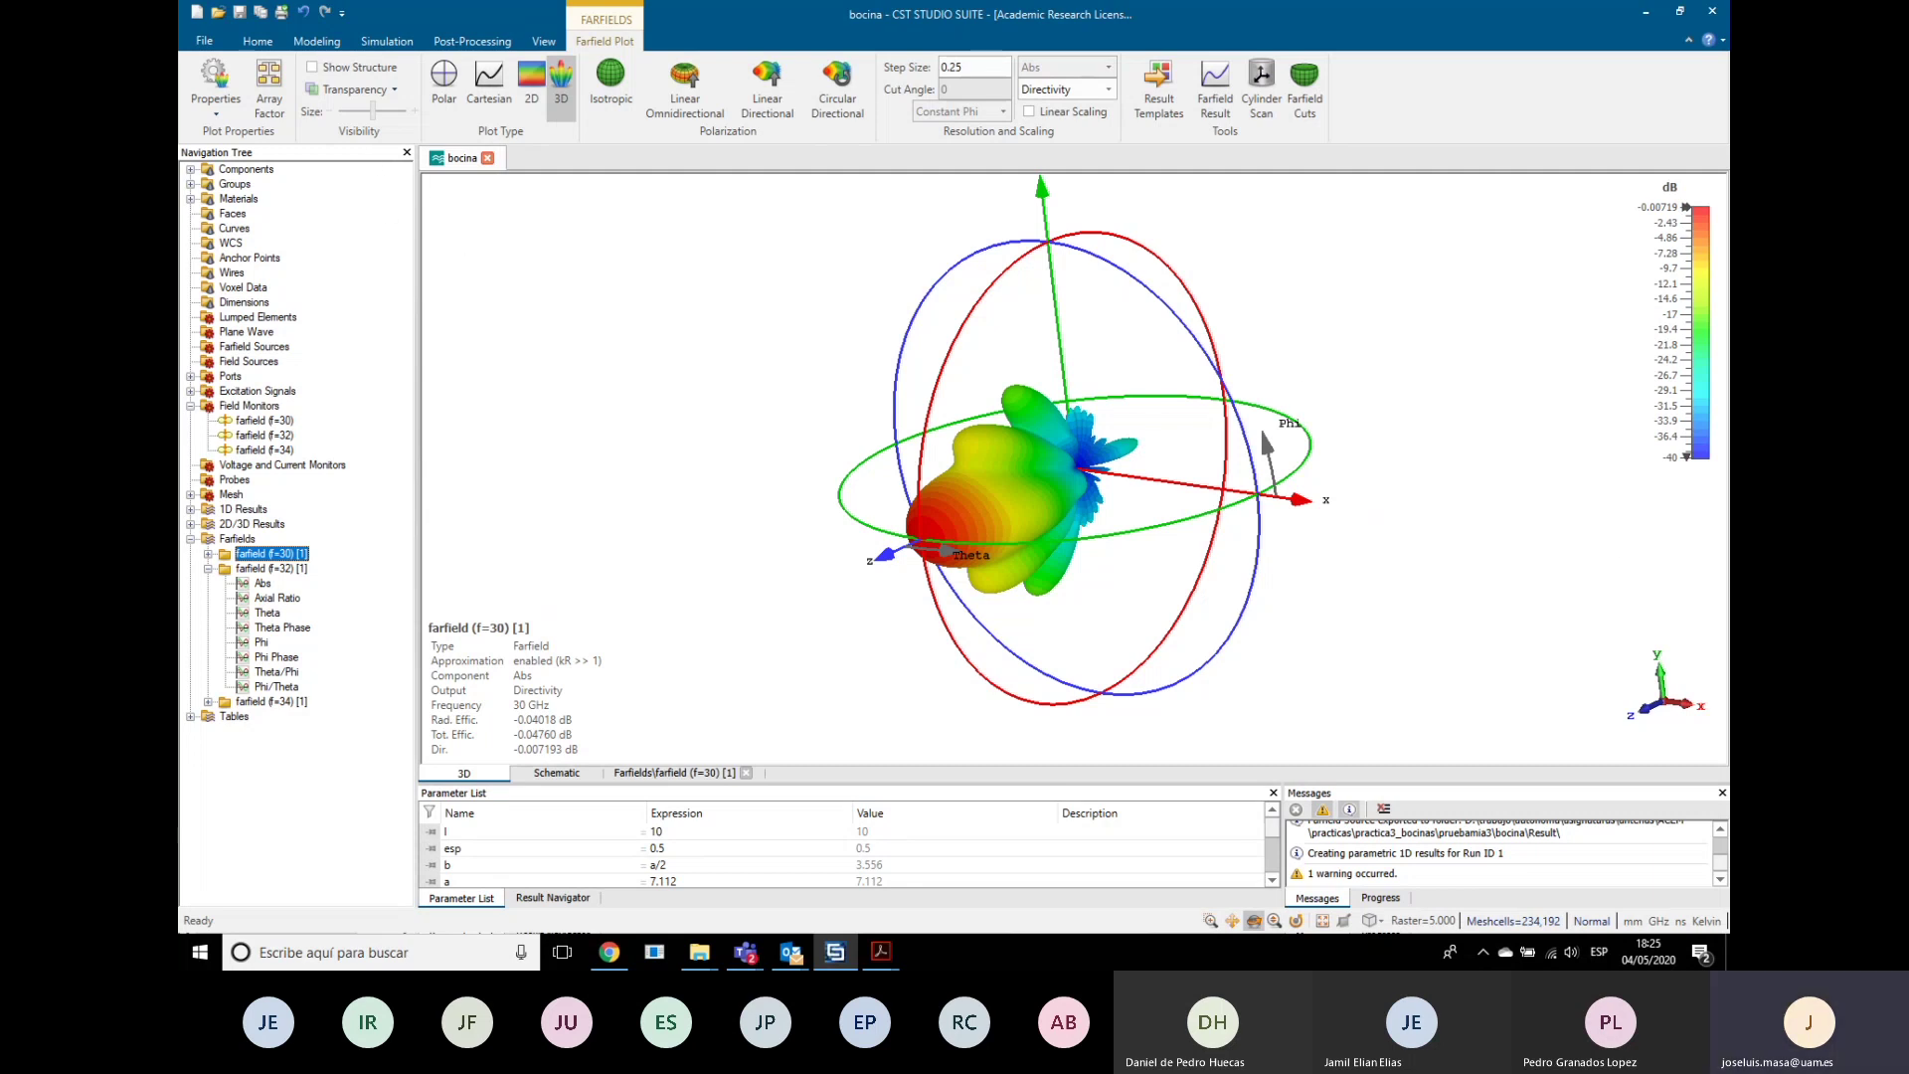
# Step: Begin a new Microwaves & RF/Optical antenna project template with the Reflector workflow and the Integral Equation solver
pyautogui.click(212, 46)
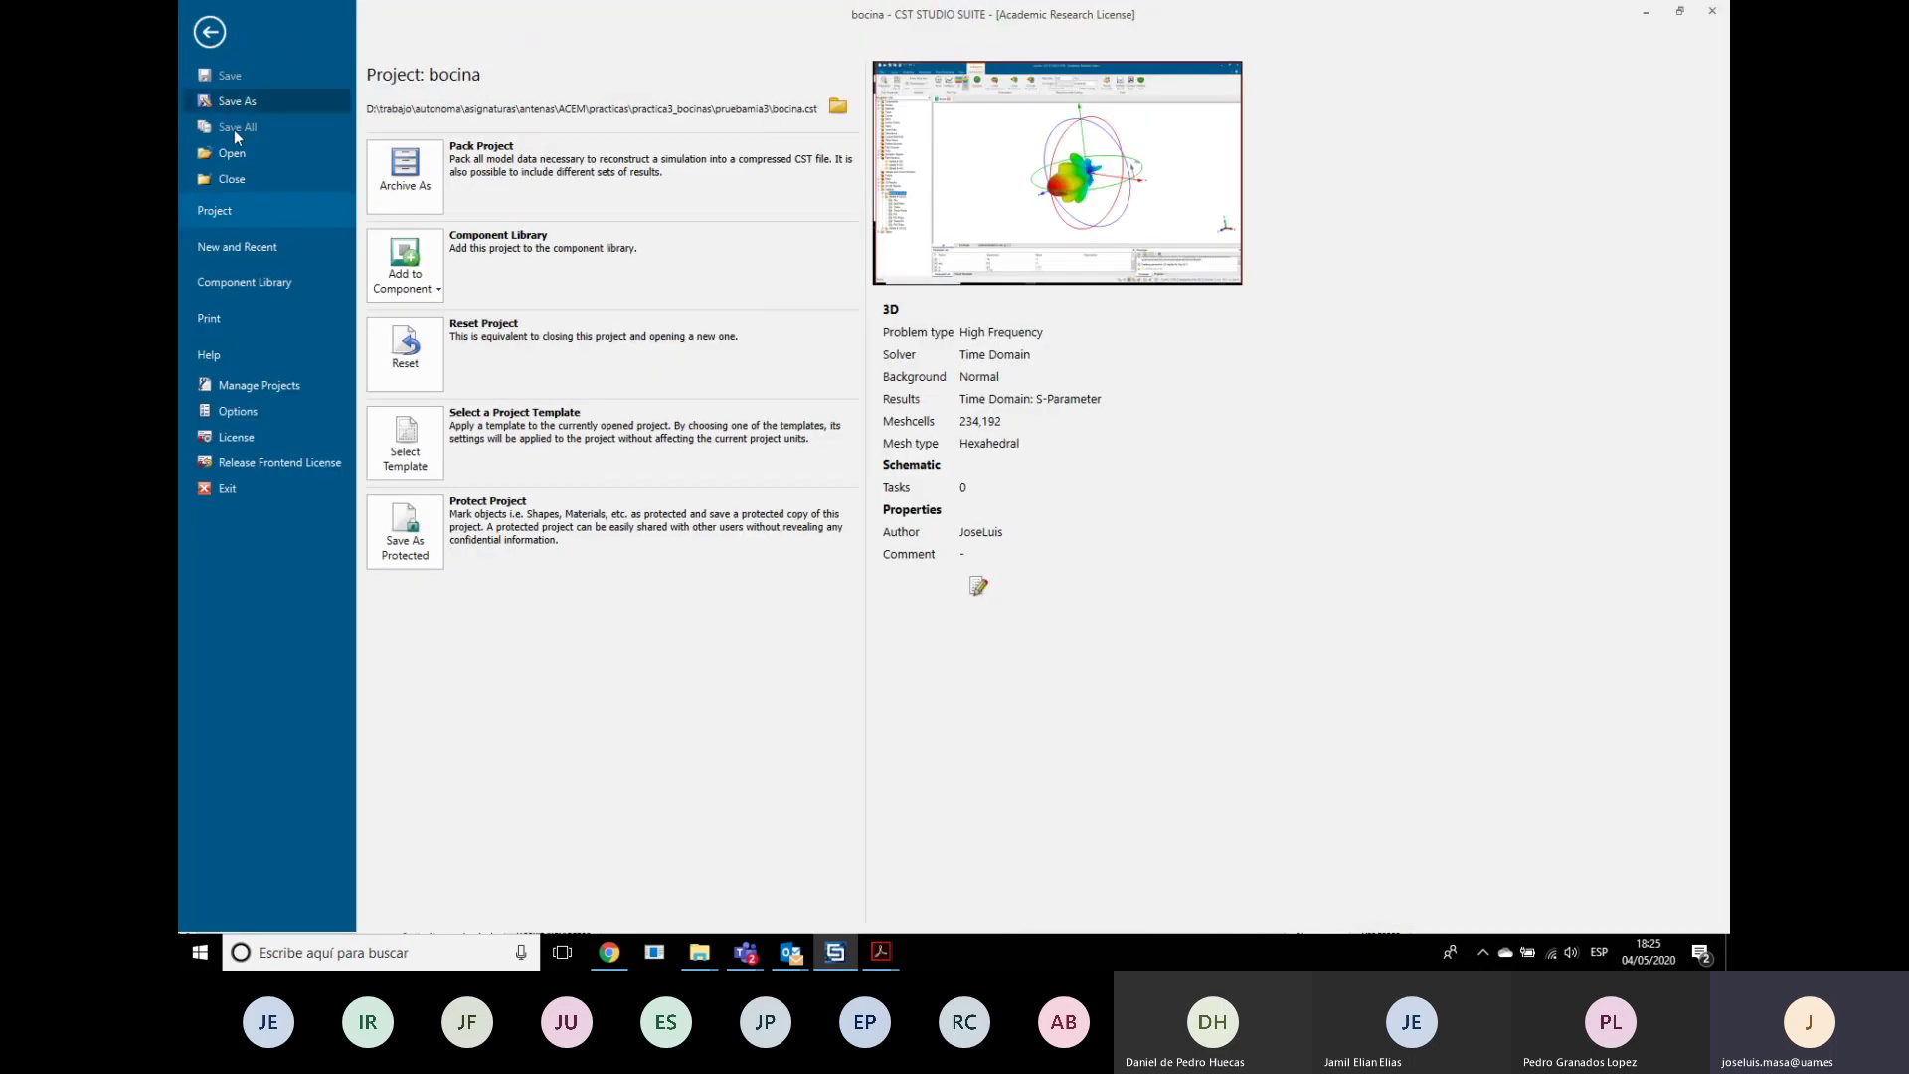
pyautogui.click(242, 253)
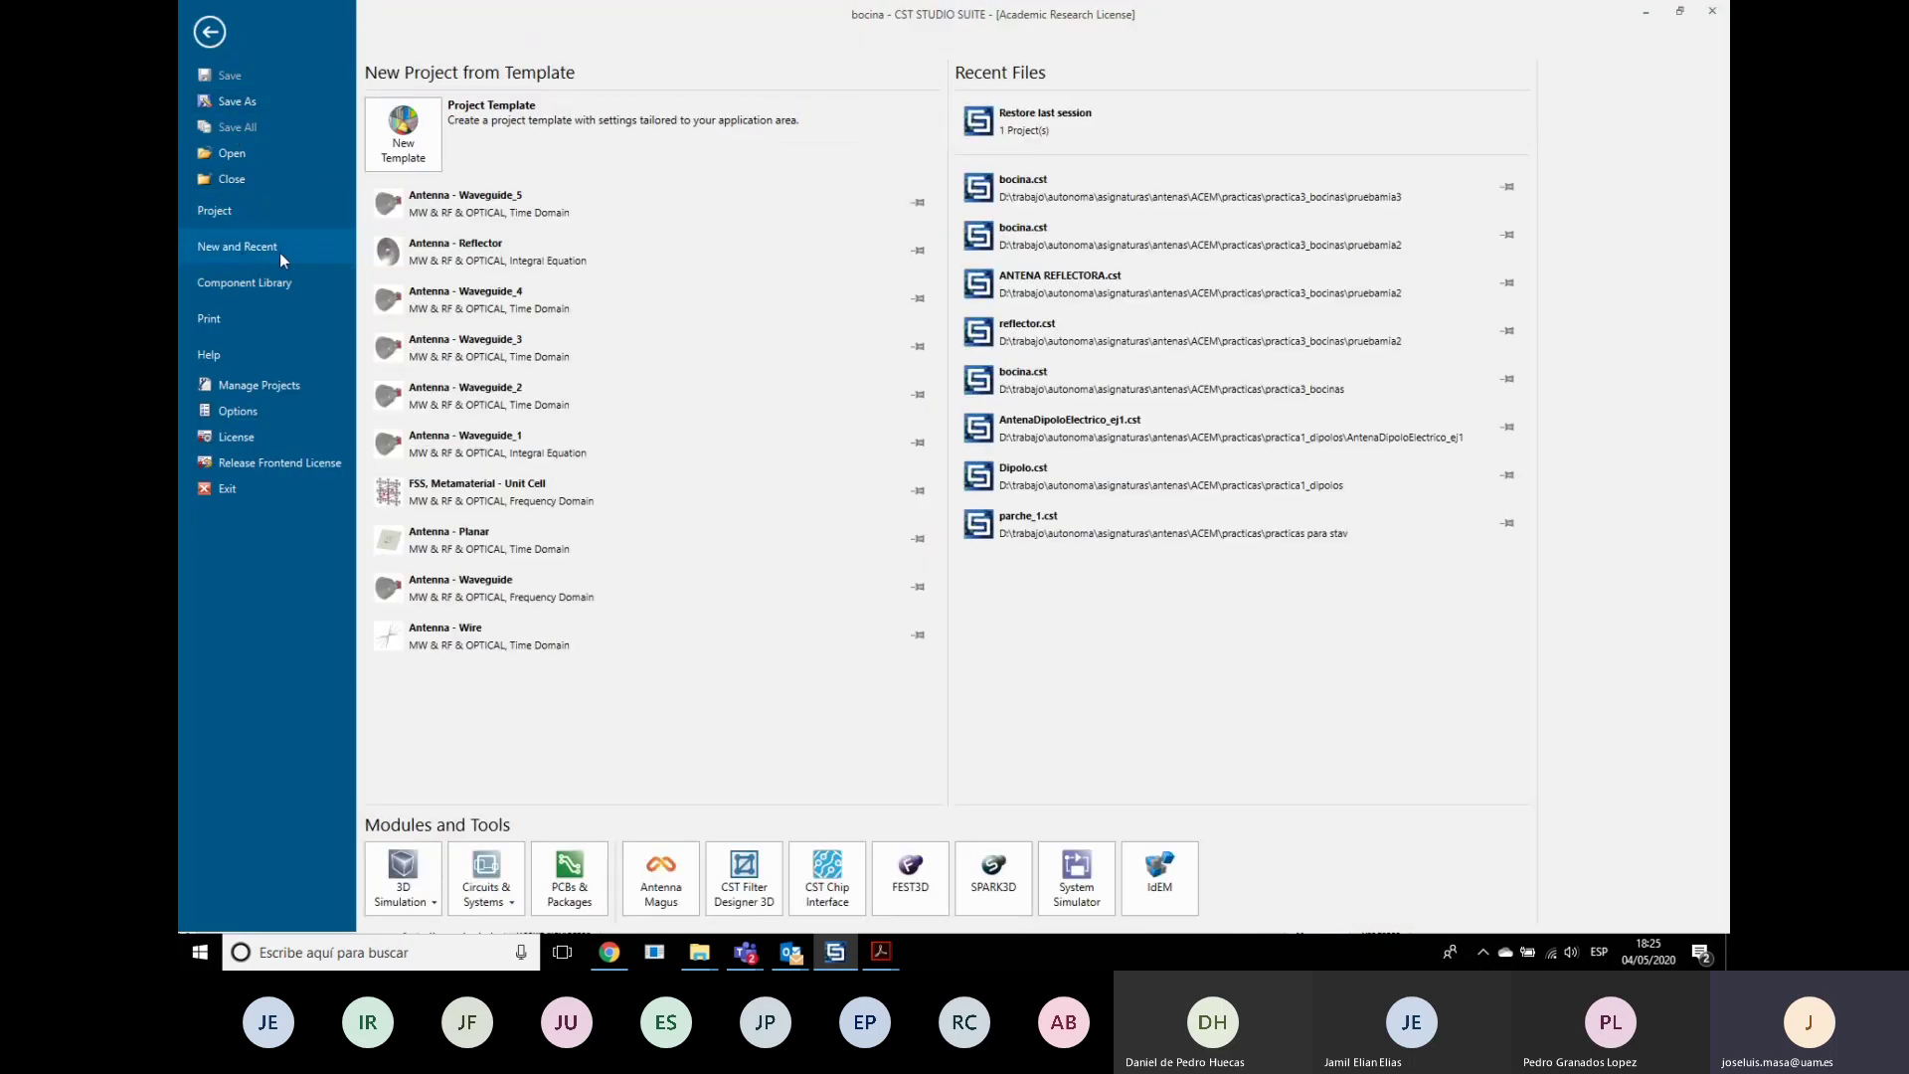
pyautogui.click(419, 157)
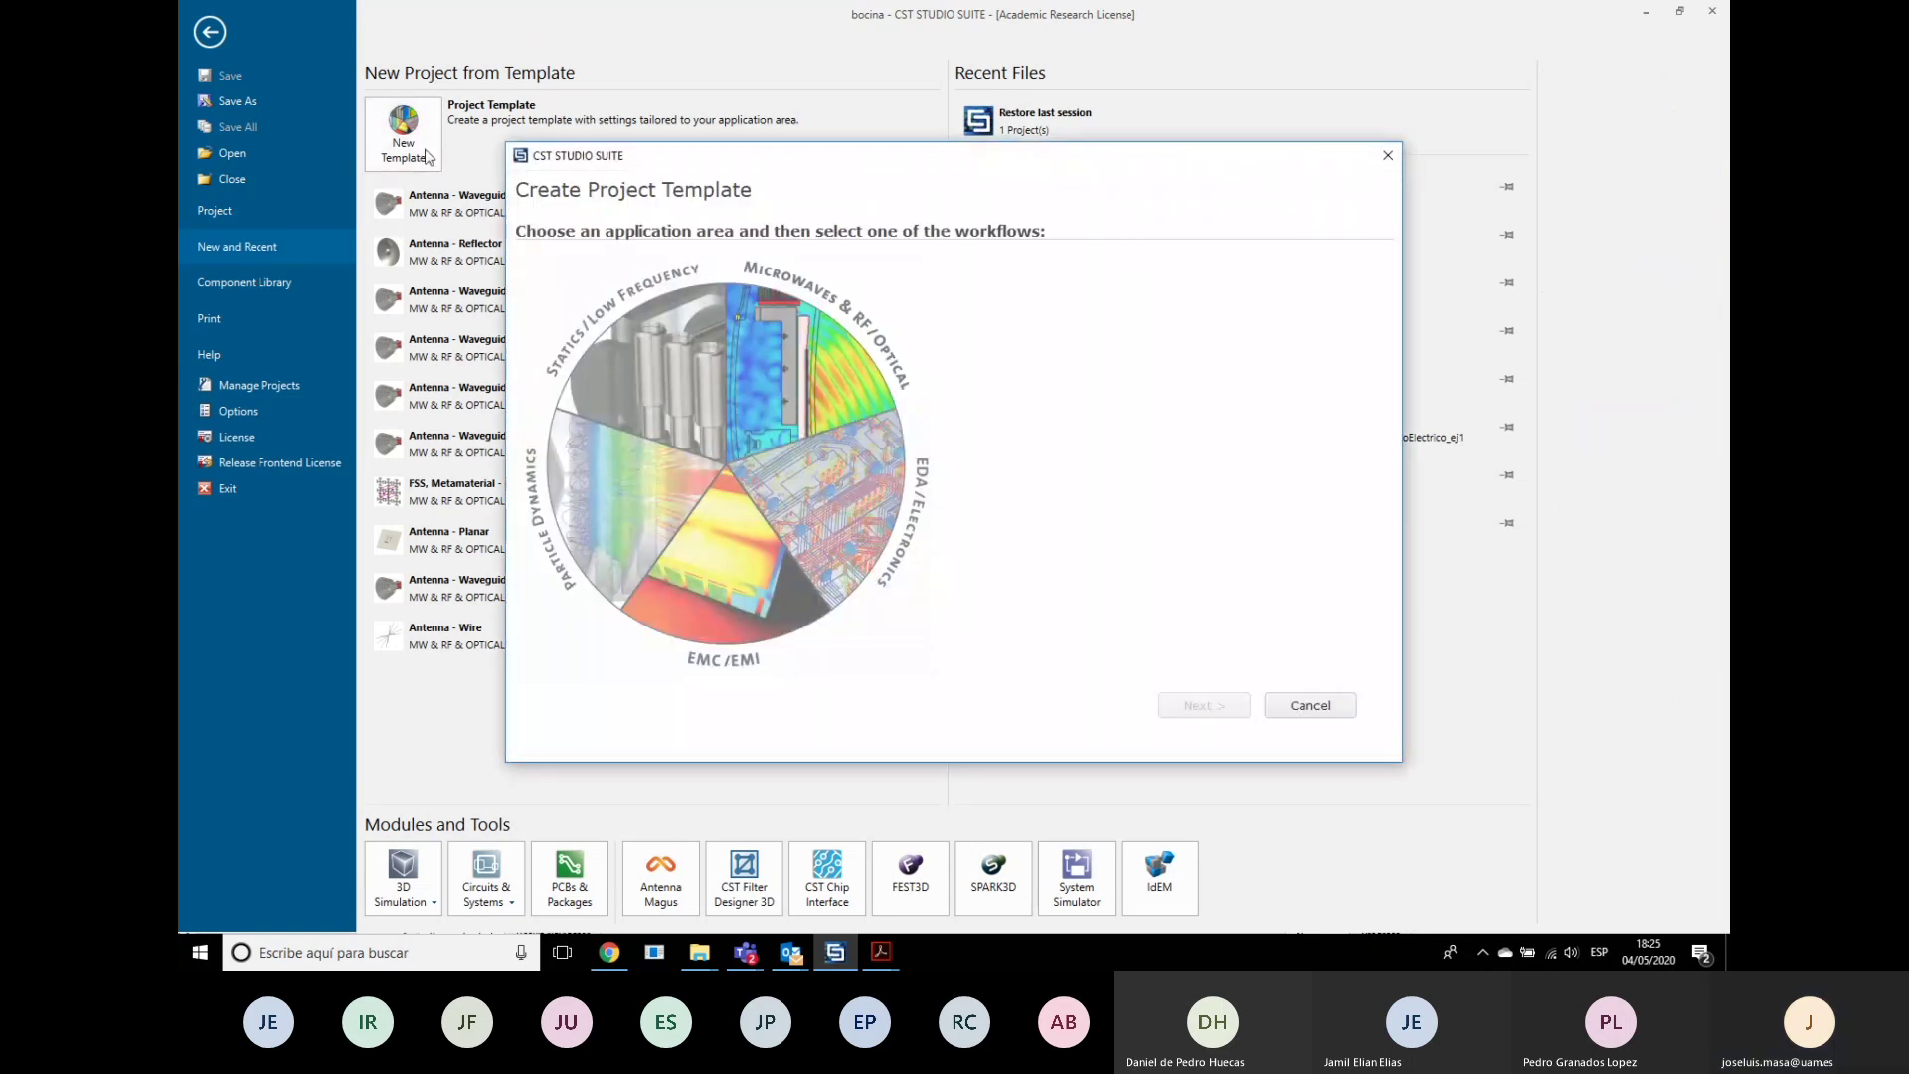
pyautogui.click(831, 391)
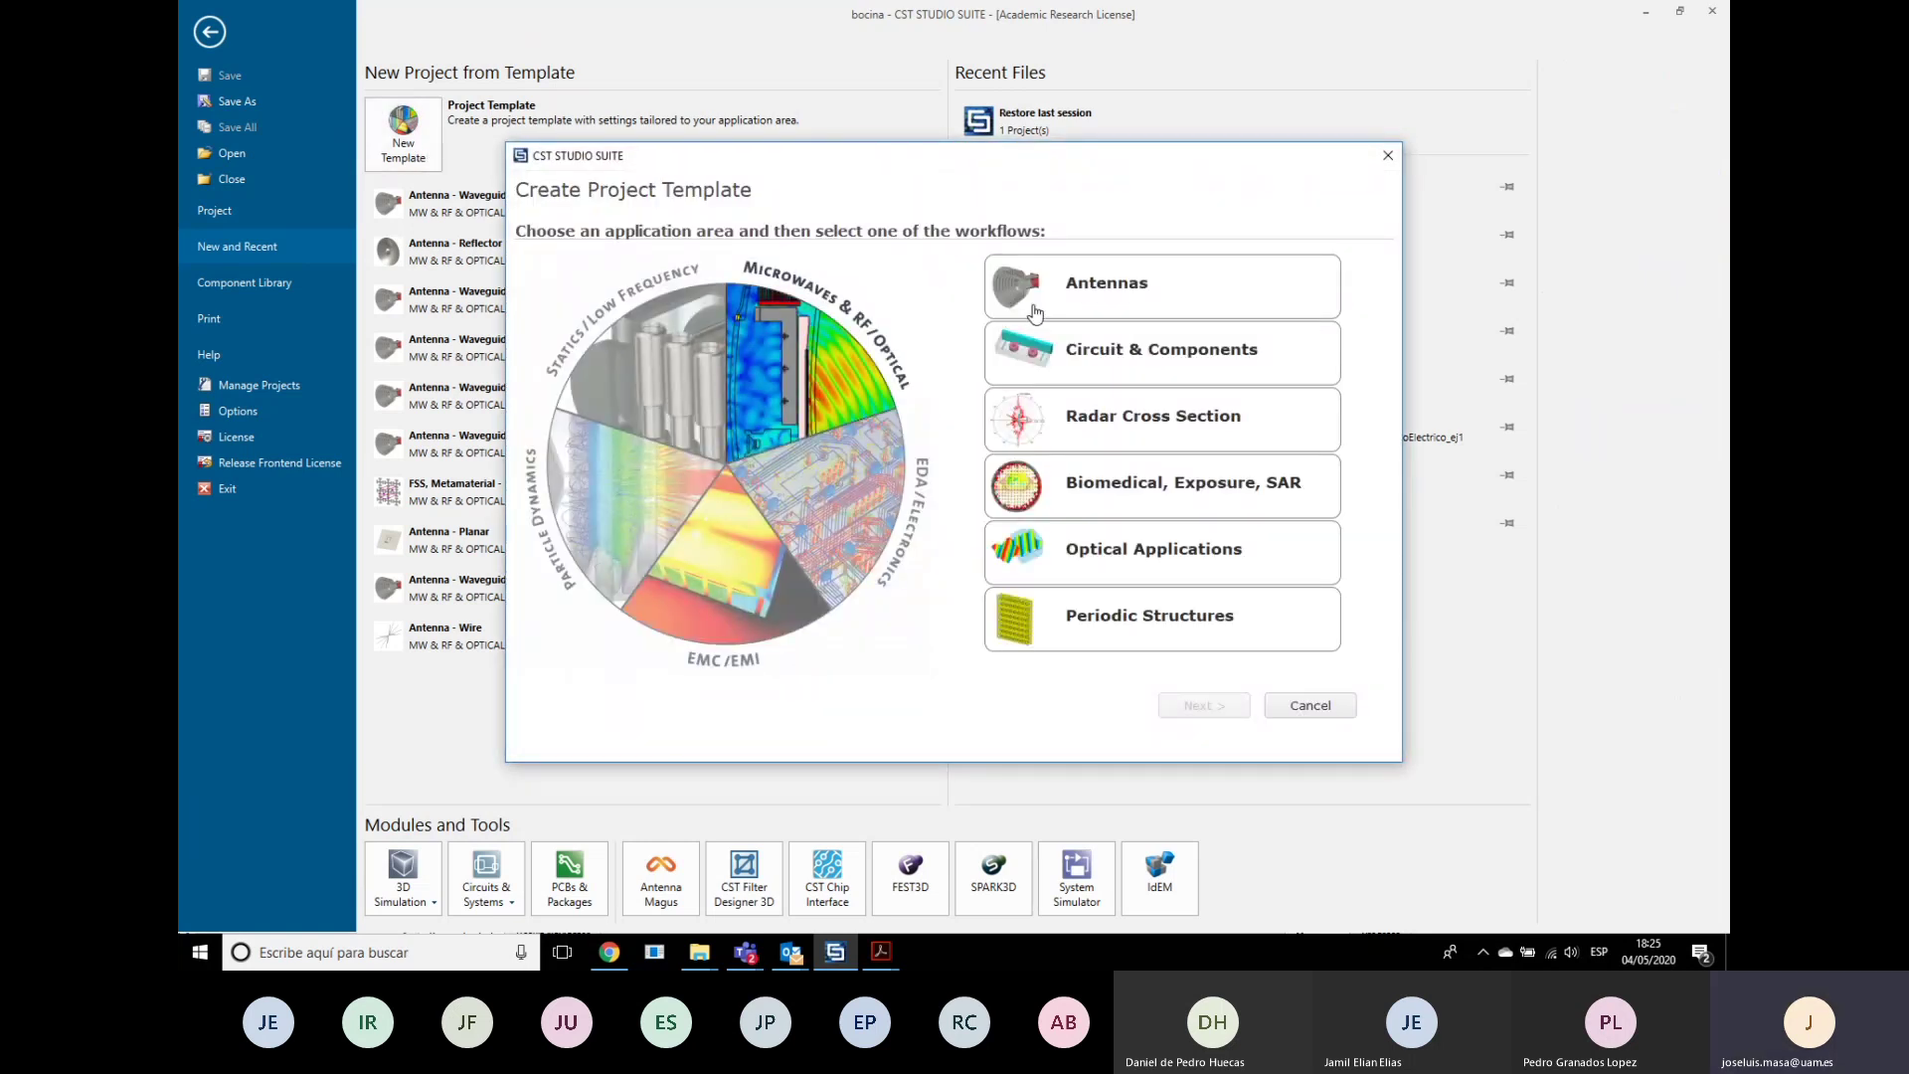
pyautogui.click(1037, 310)
pyautogui.click(1204, 707)
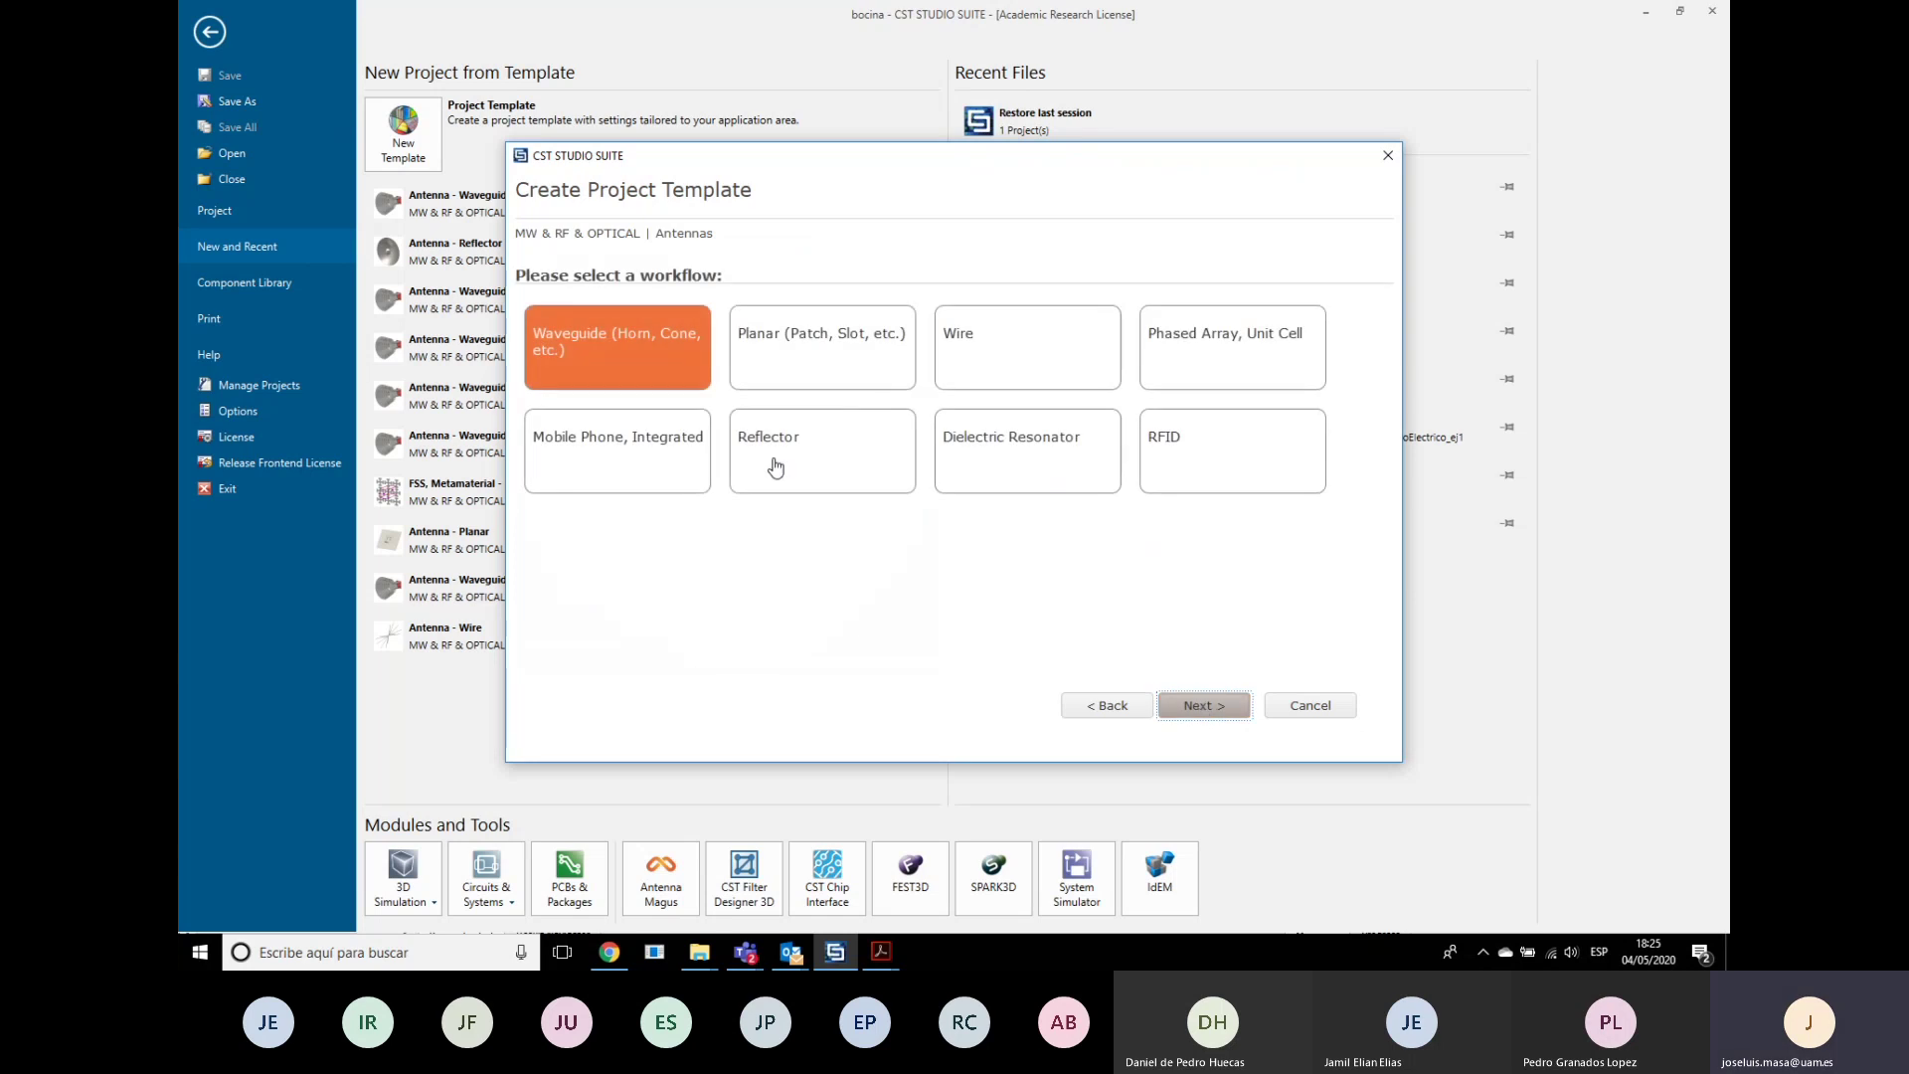
pyautogui.click(775, 467)
pyautogui.click(1211, 708)
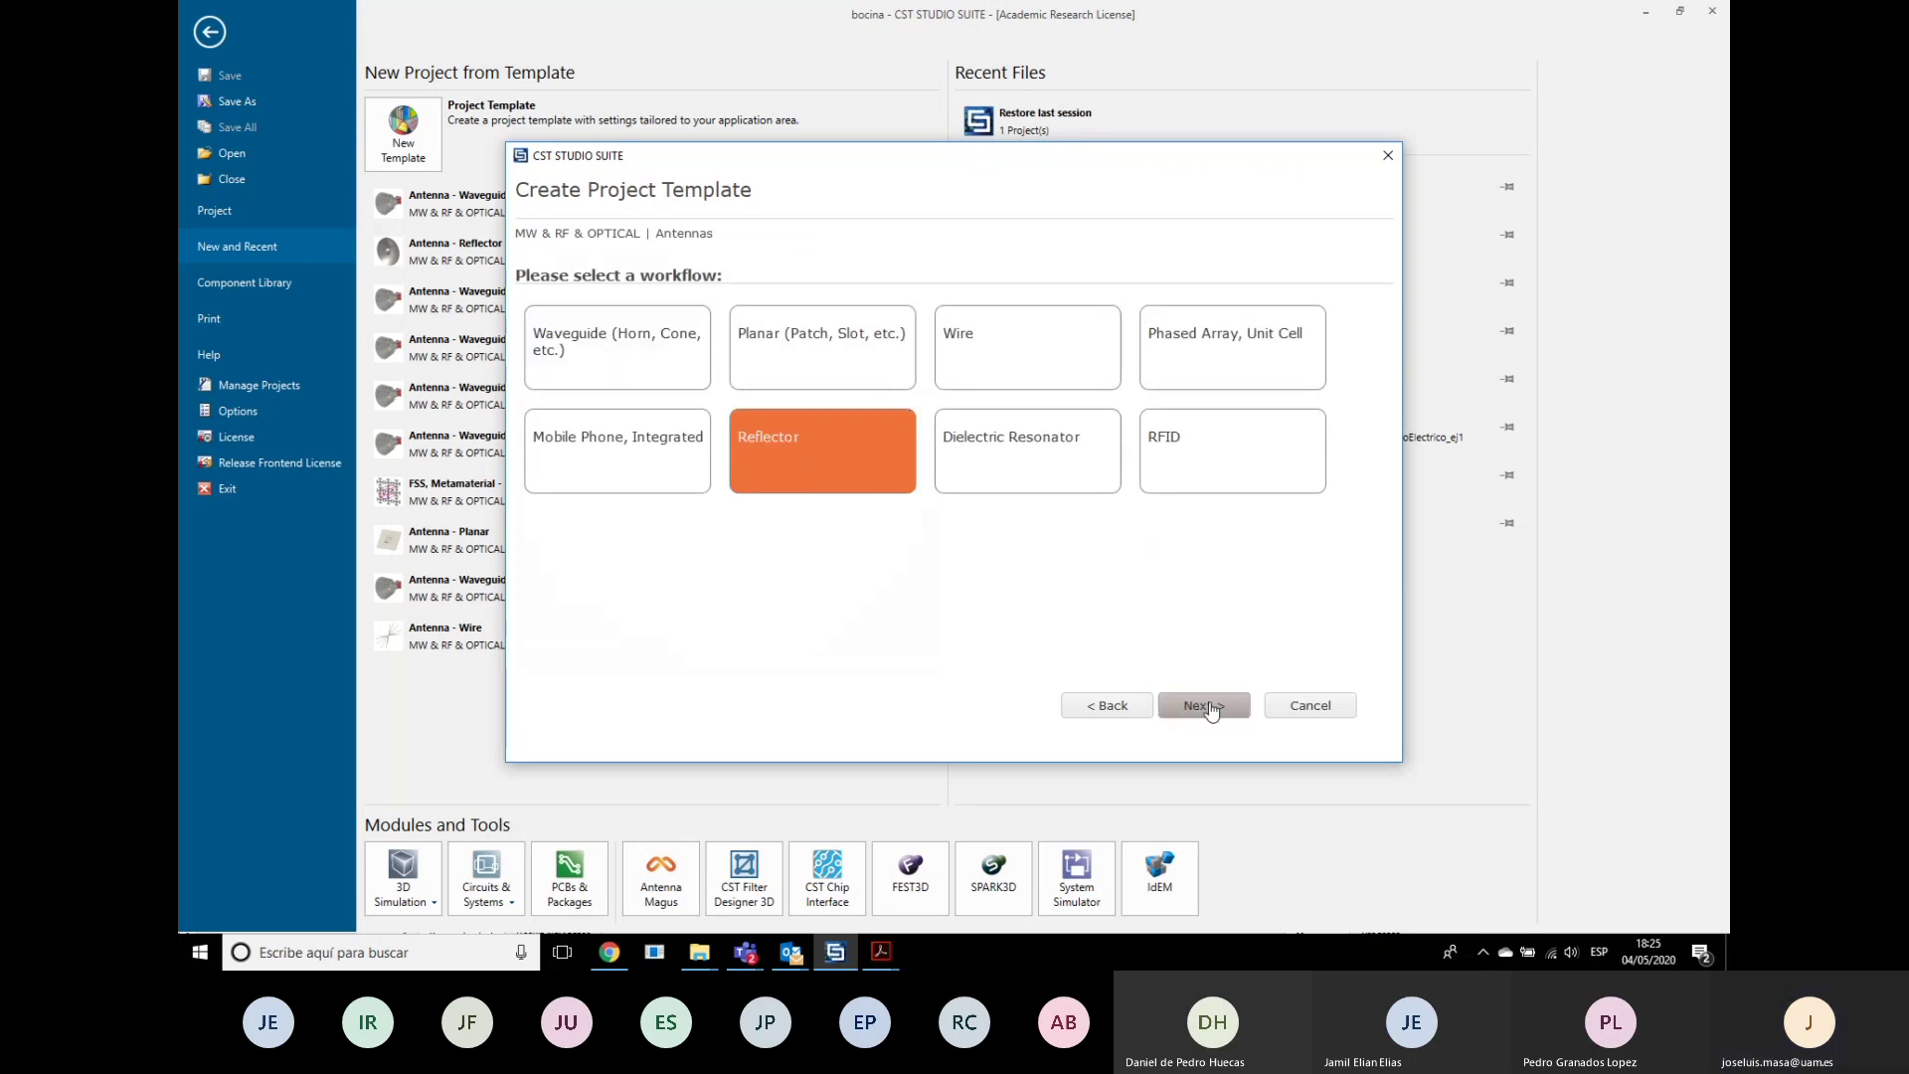
pyautogui.click(1211, 708)
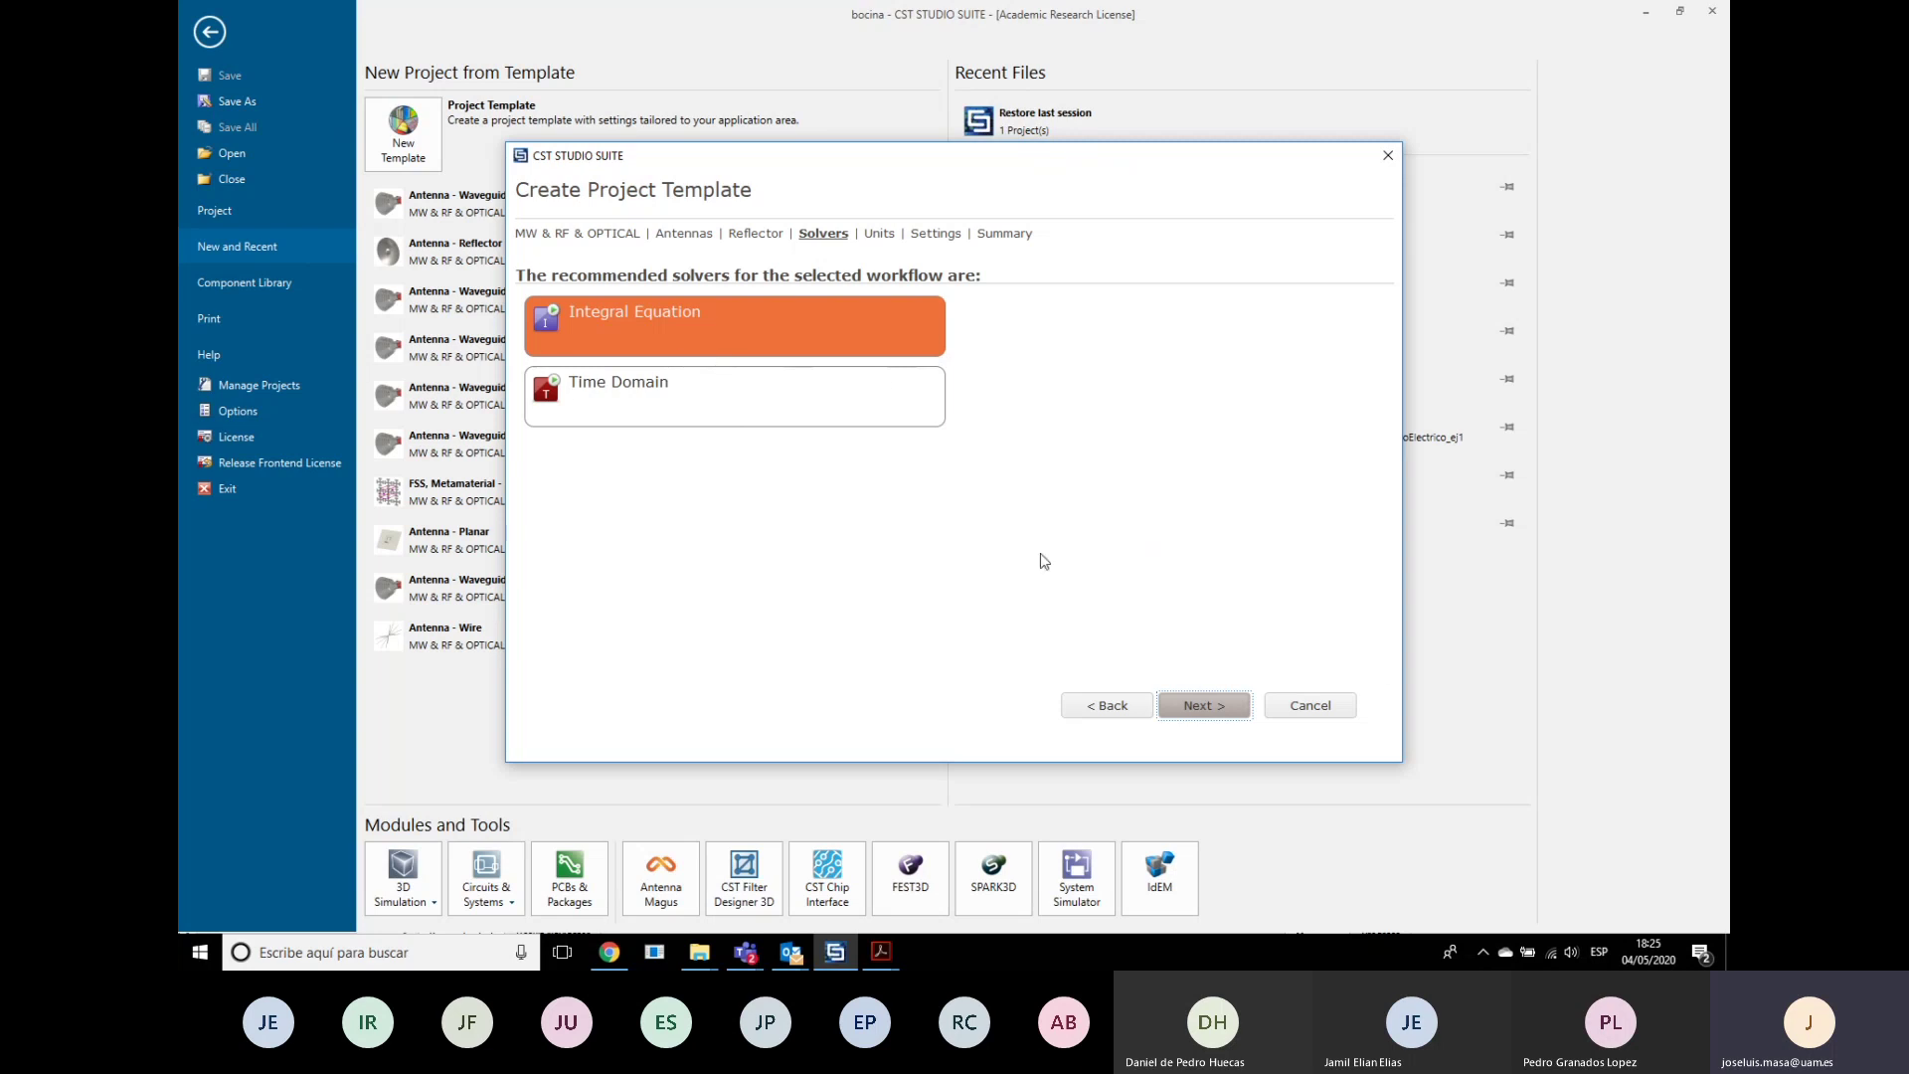
pyautogui.click(1203, 706)
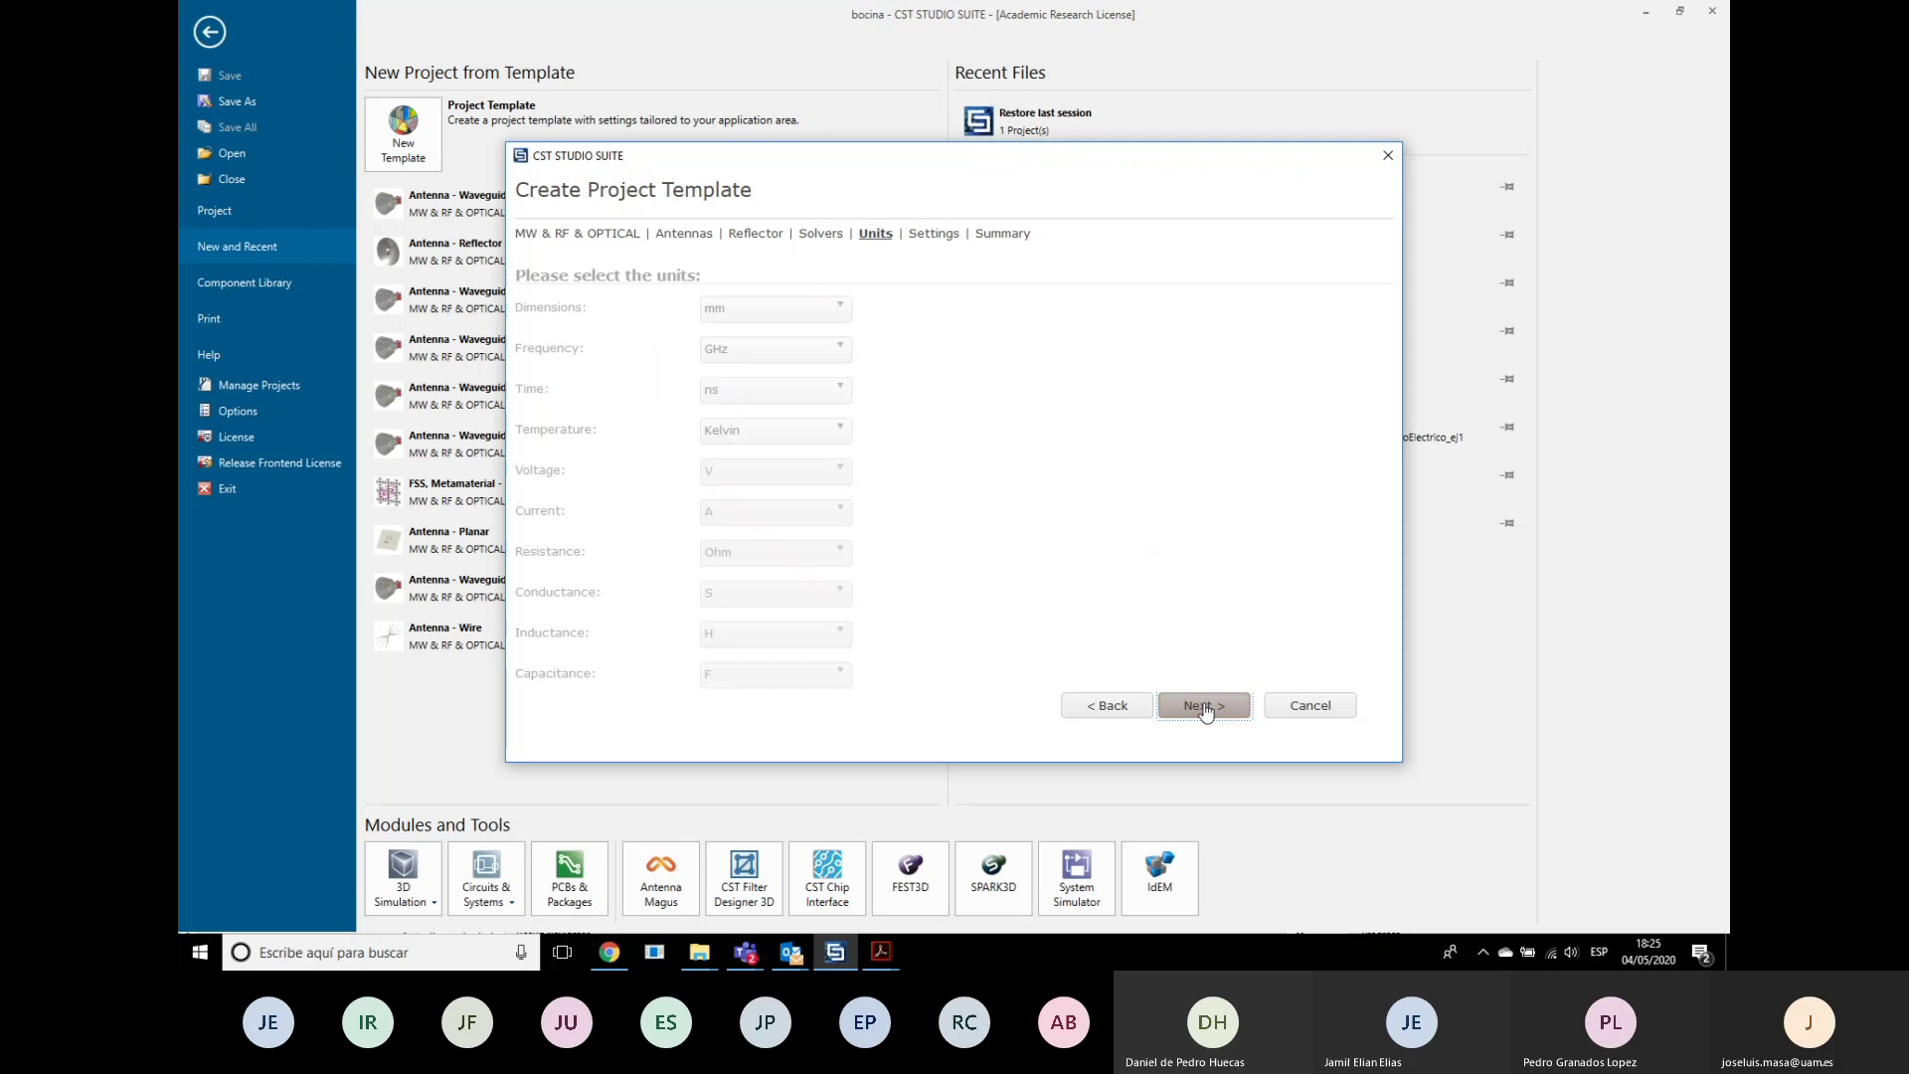
# Step: Keep the default units, set the template's frequency range from 30 to 34 GHz, and create the reflector project
pyautogui.click(1203, 706)
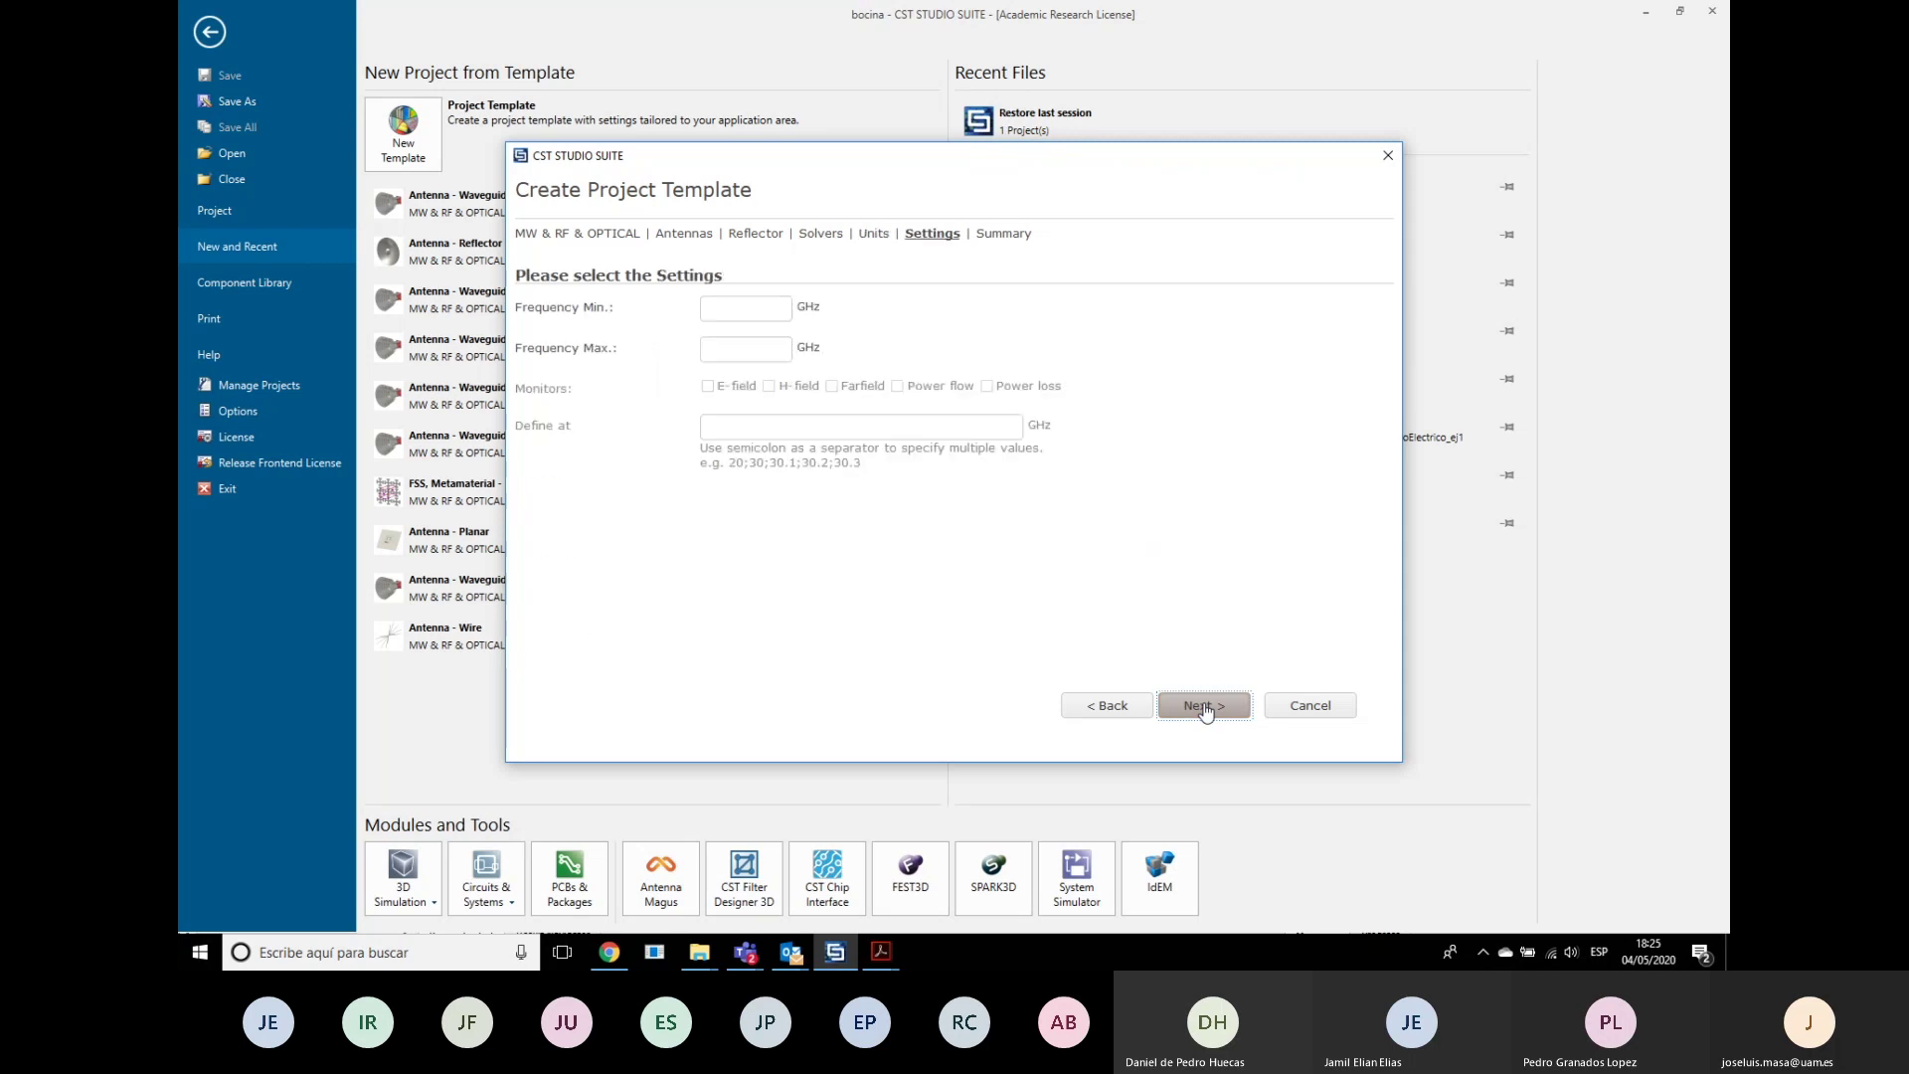
pyautogui.click(740, 306)
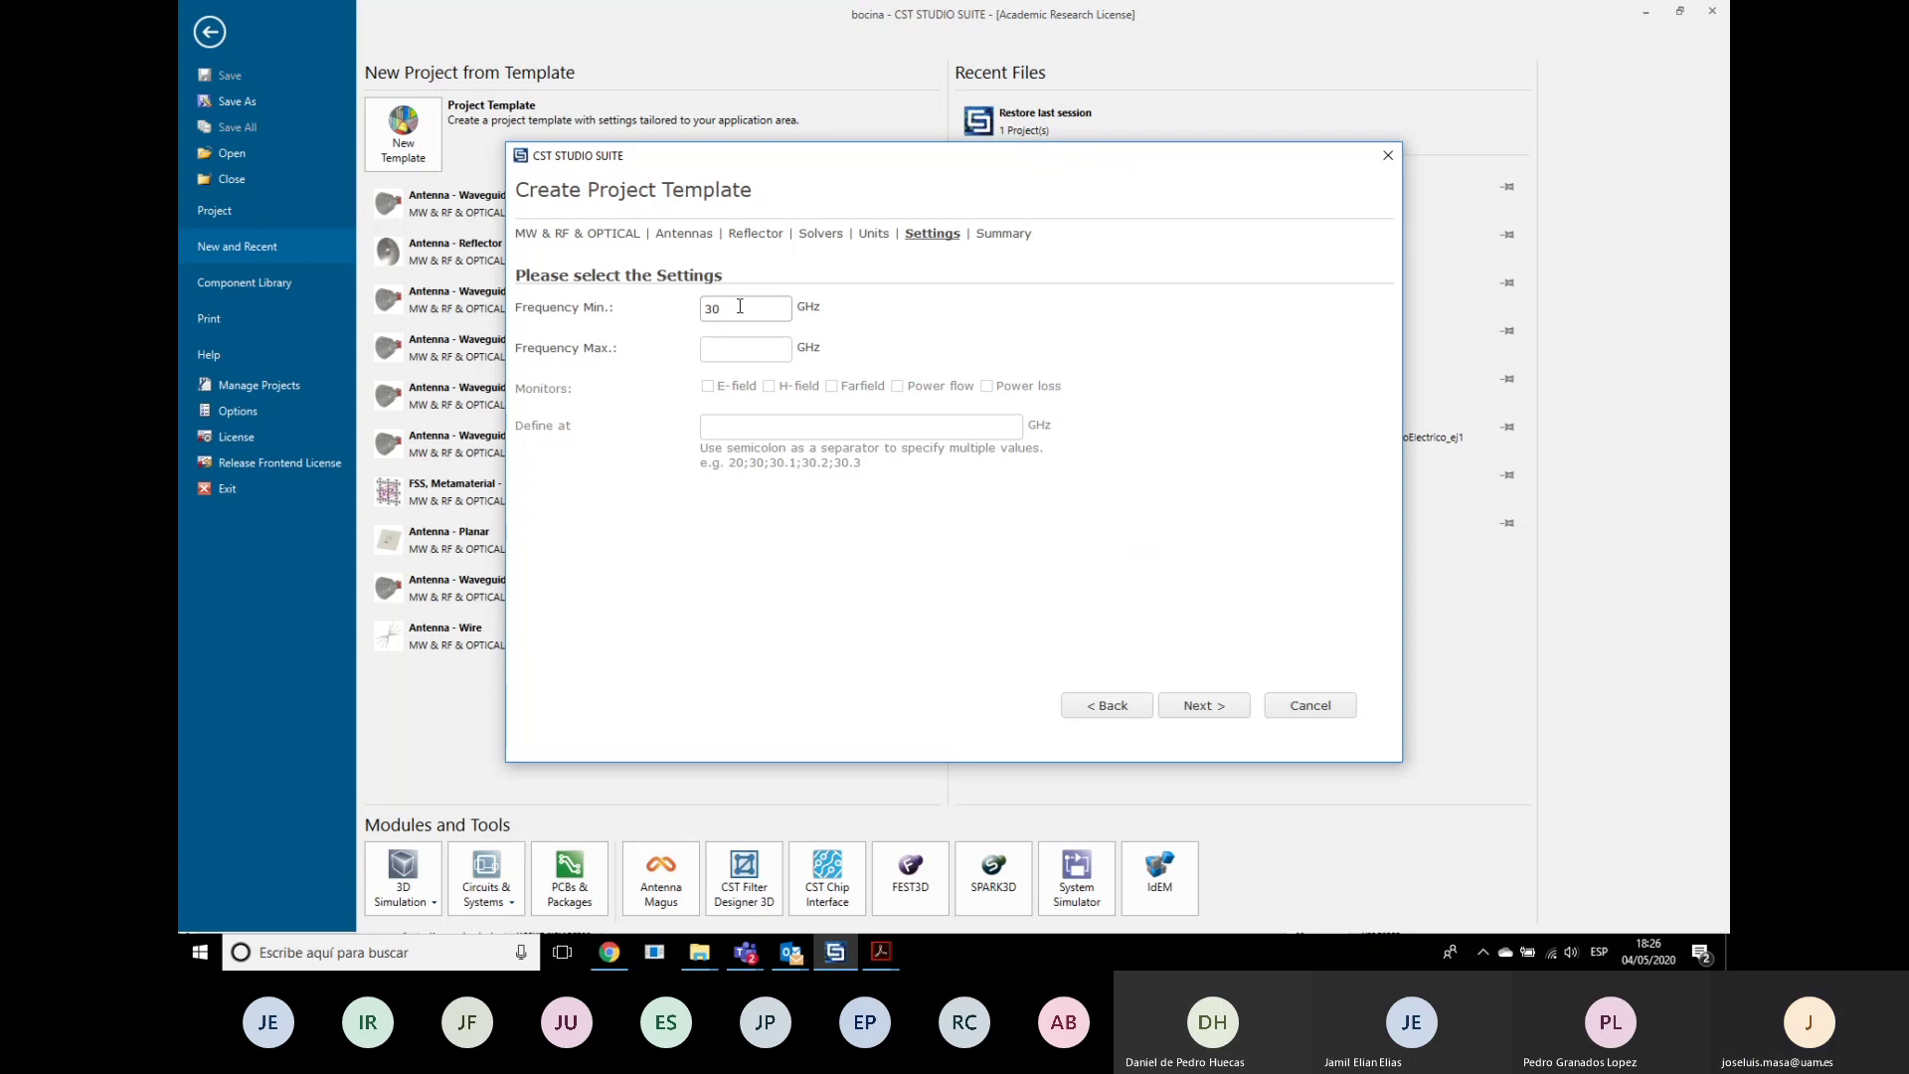
pyautogui.write('34')
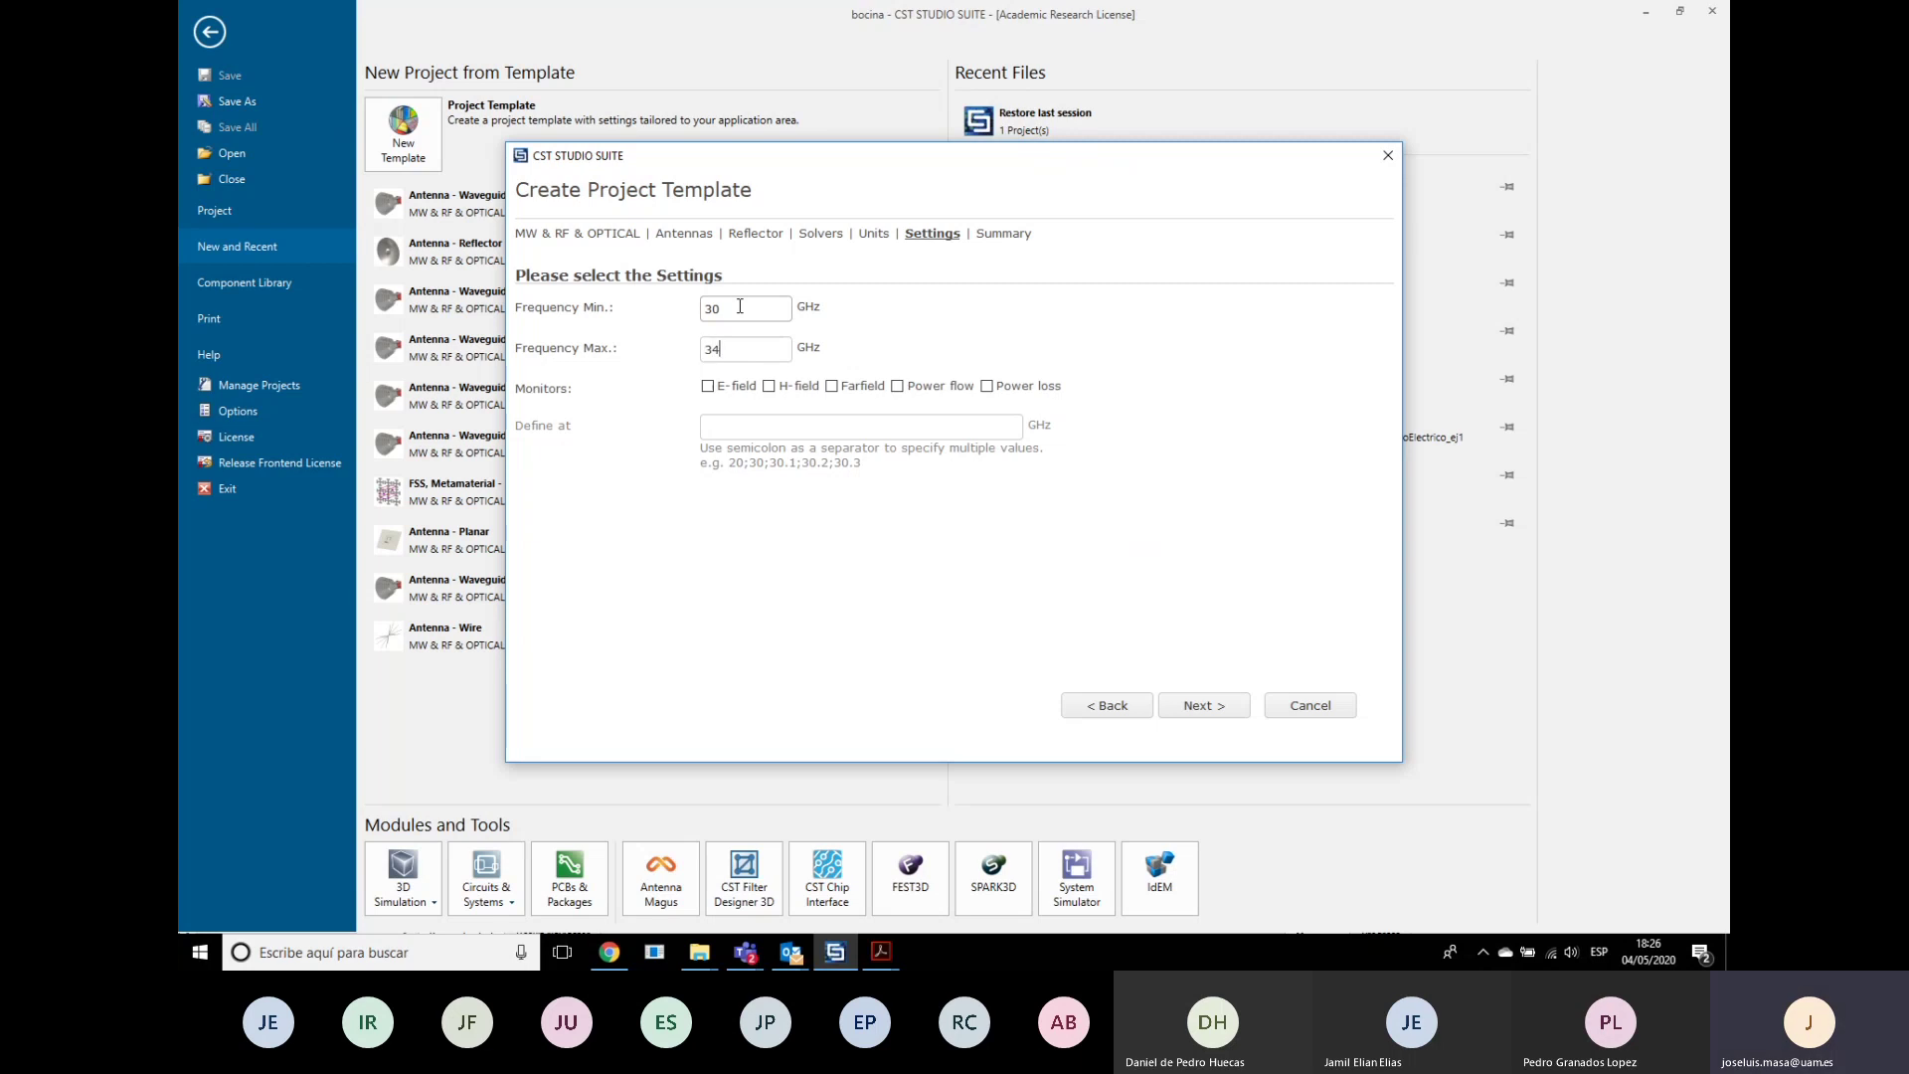
pyautogui.click(1208, 708)
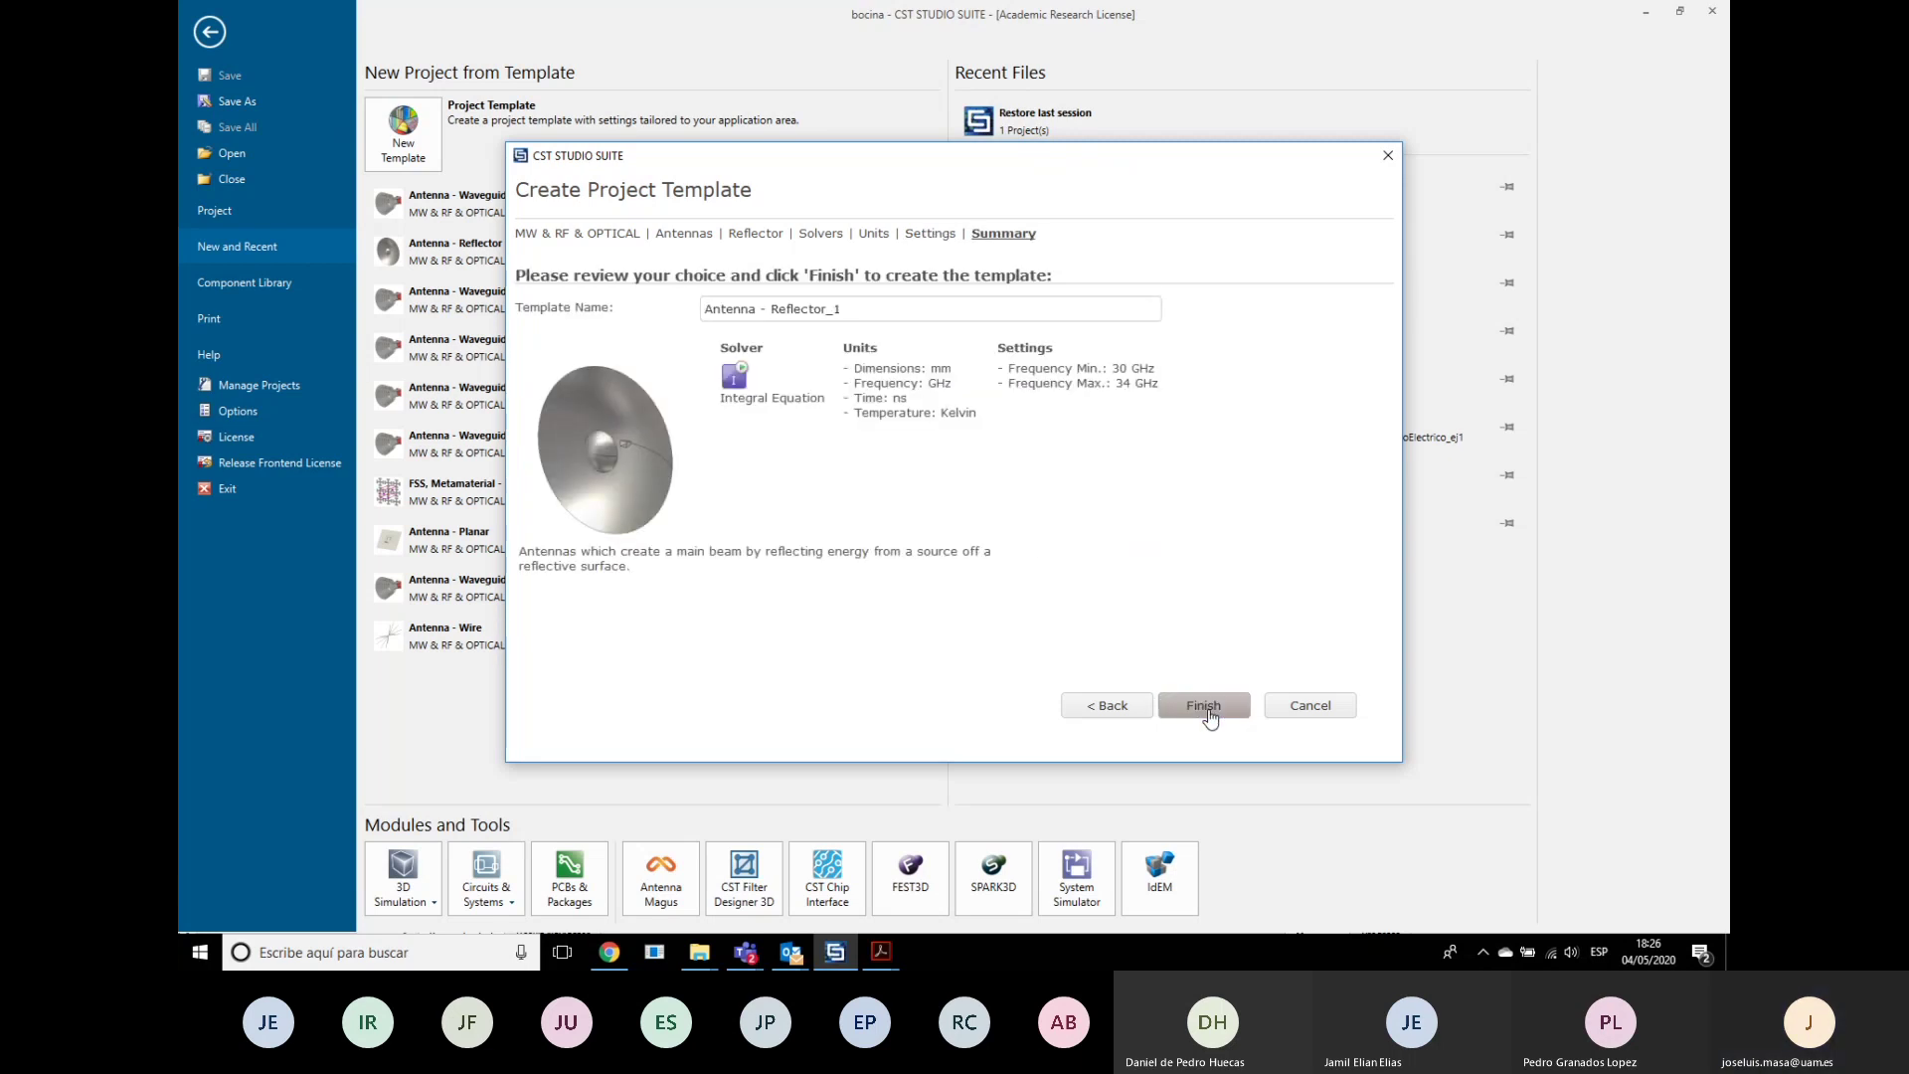
pyautogui.click(1208, 710)
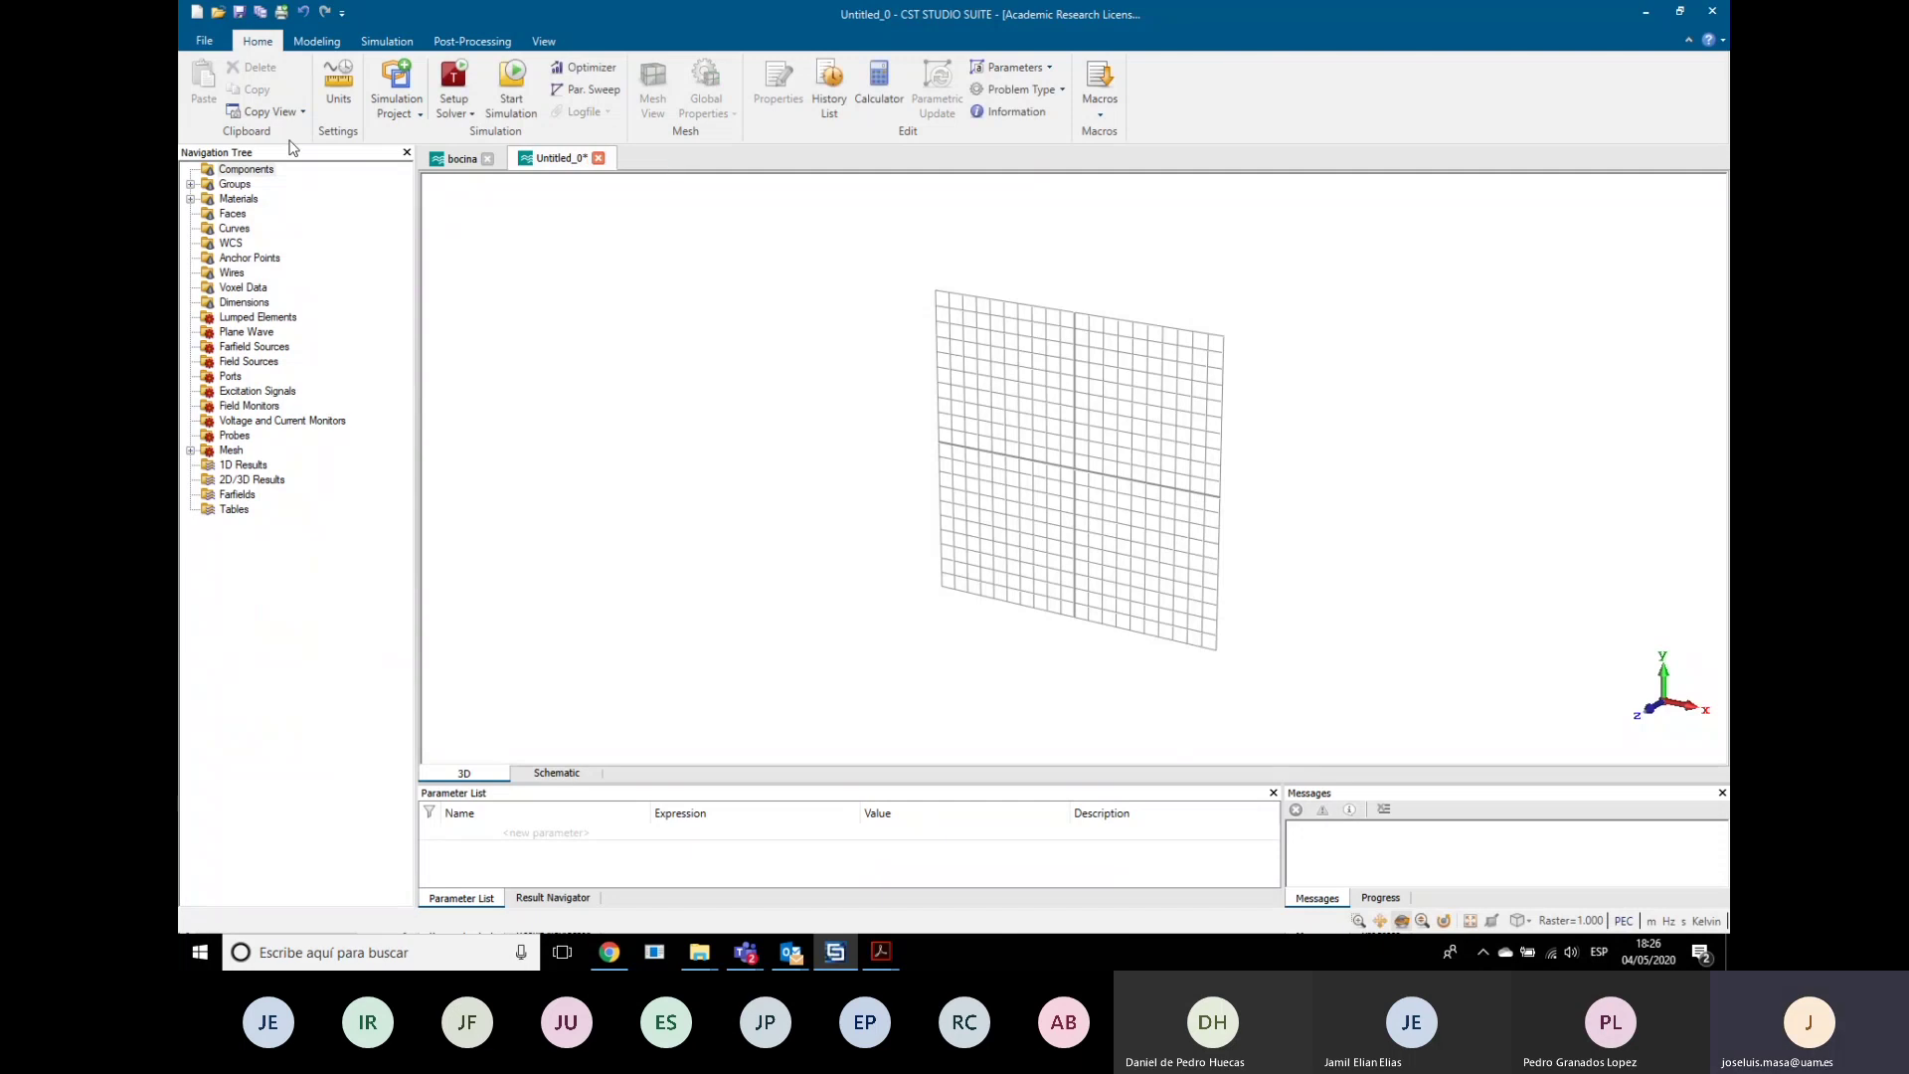
# Step: Save the new project as reflector in the pruebamia3 folder
pyautogui.click(207, 41)
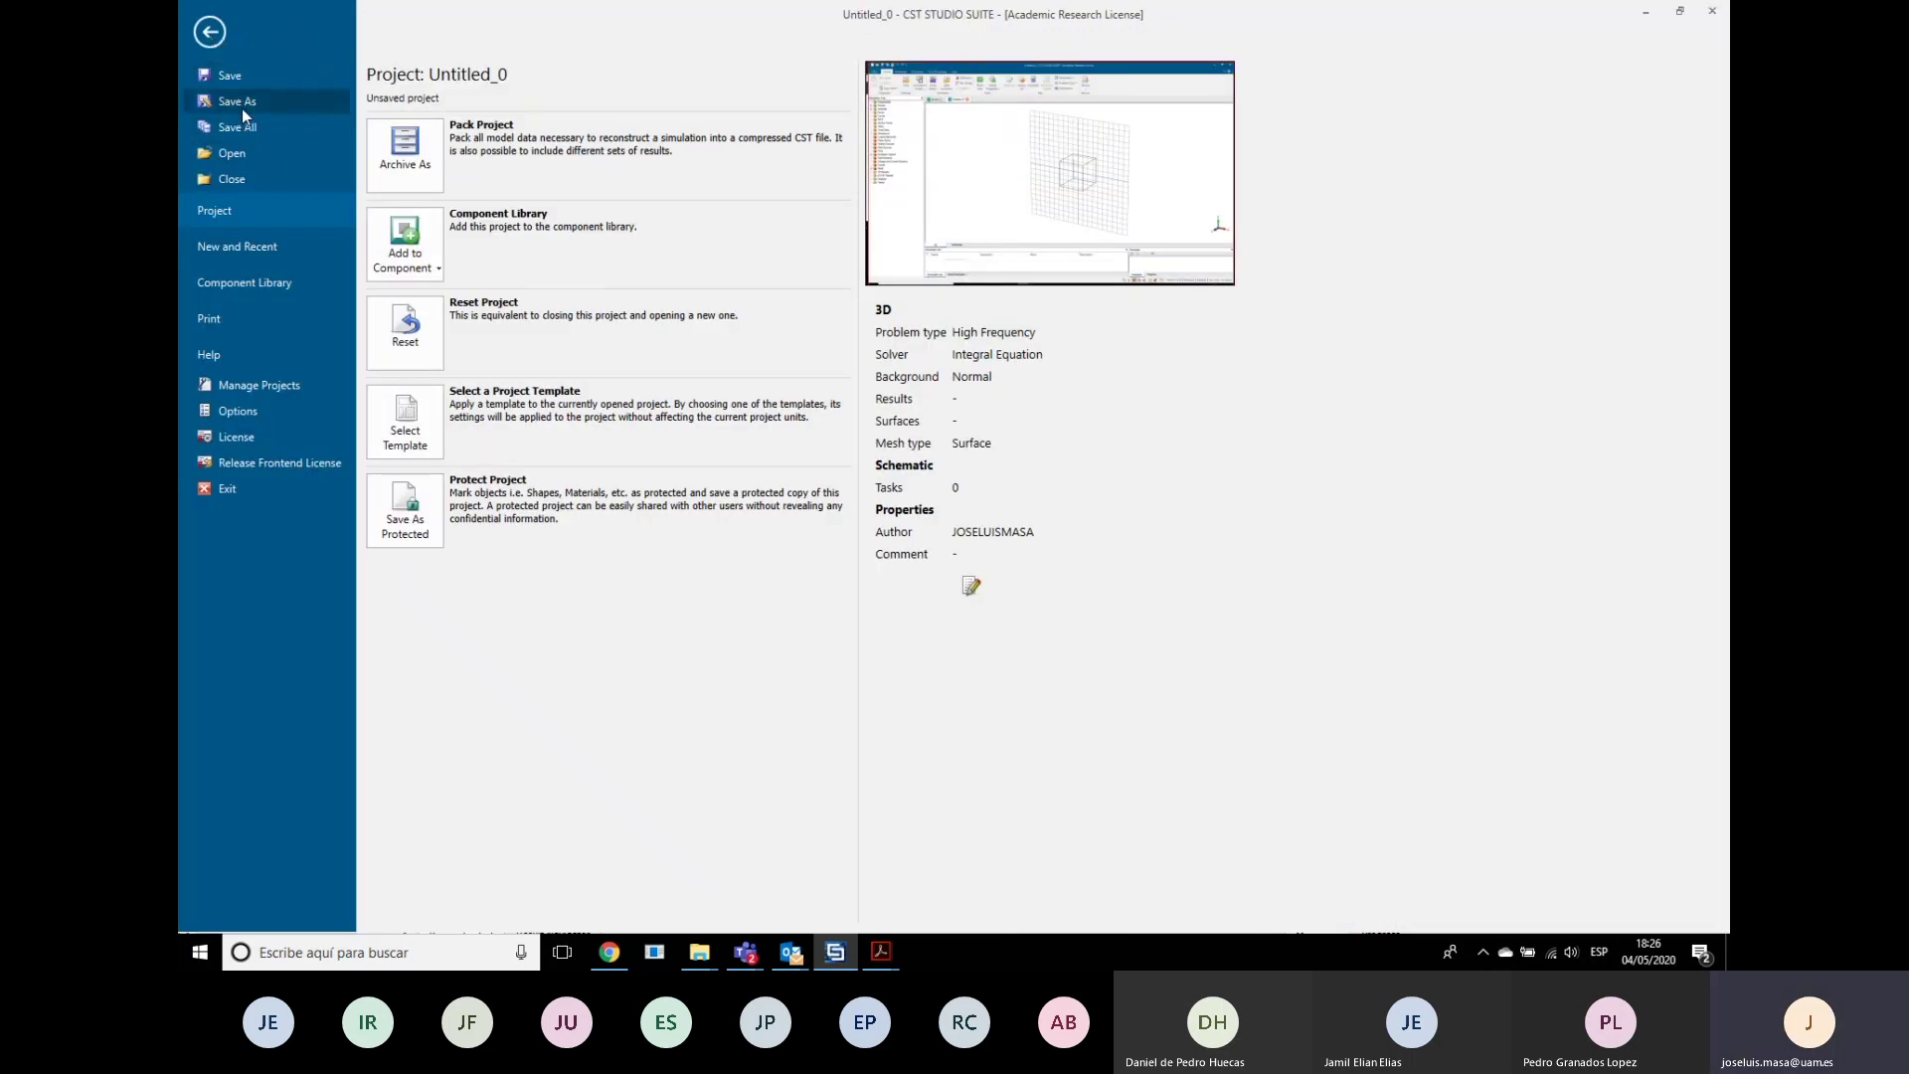
pyautogui.click(242, 109)
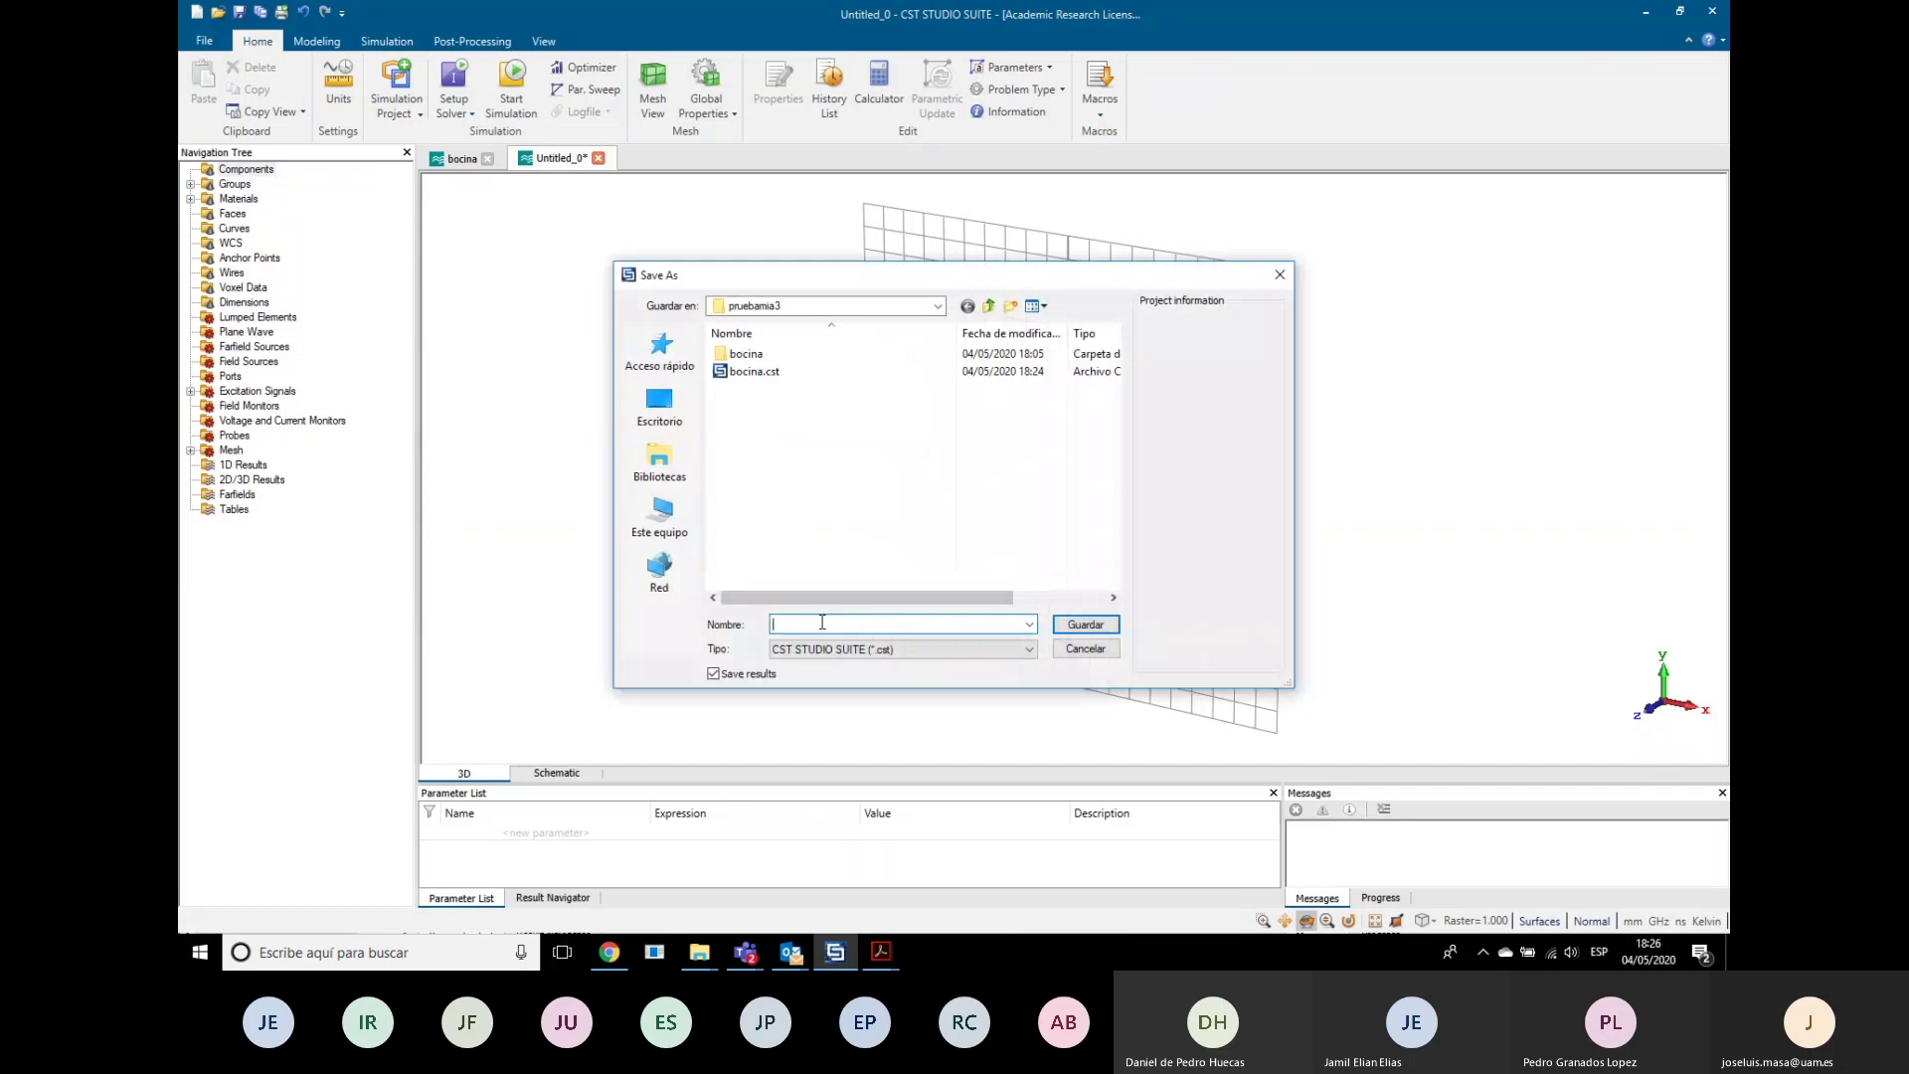
pyautogui.write('r')
pyautogui.write('elfector')
pyautogui.press('Return')
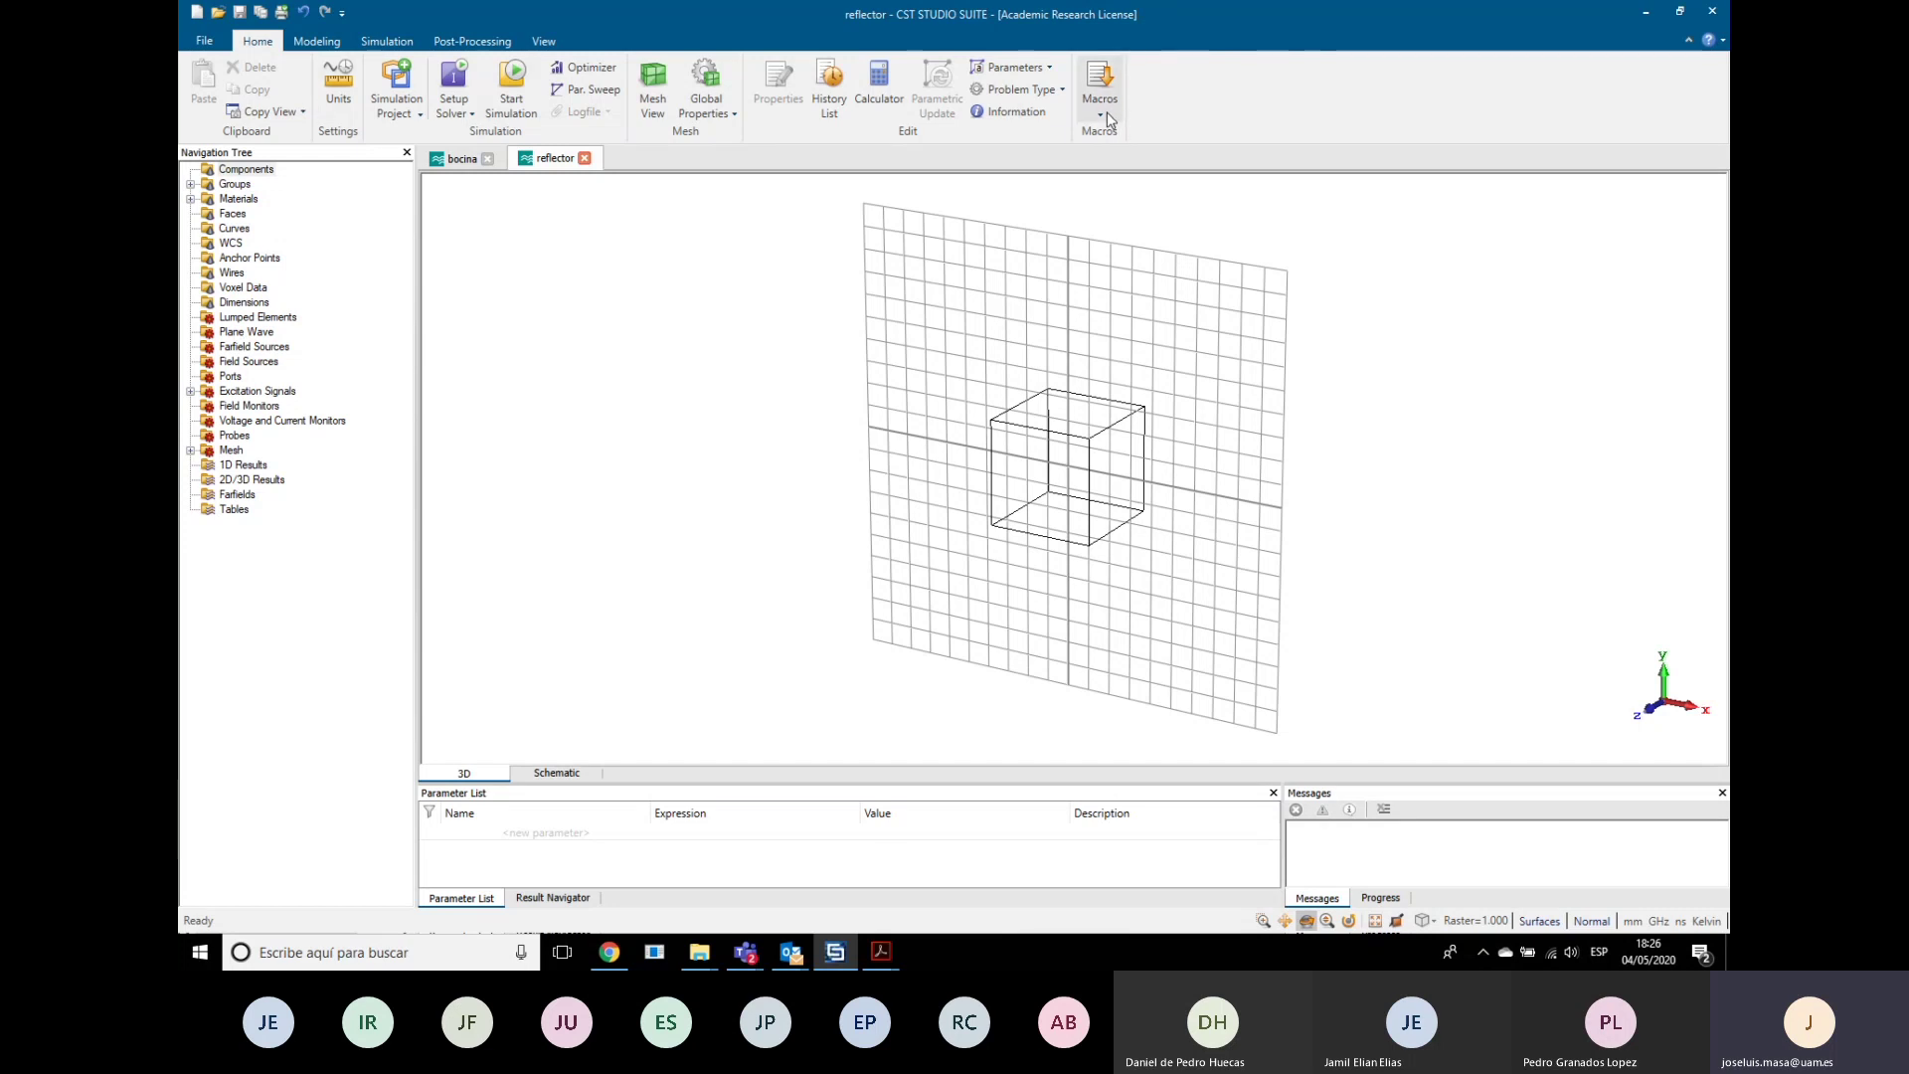
# Step: Construct a reflector dish with the Parts macro, using a diameter of 350 and a focal length of 1*D
pyautogui.click(459, 42)
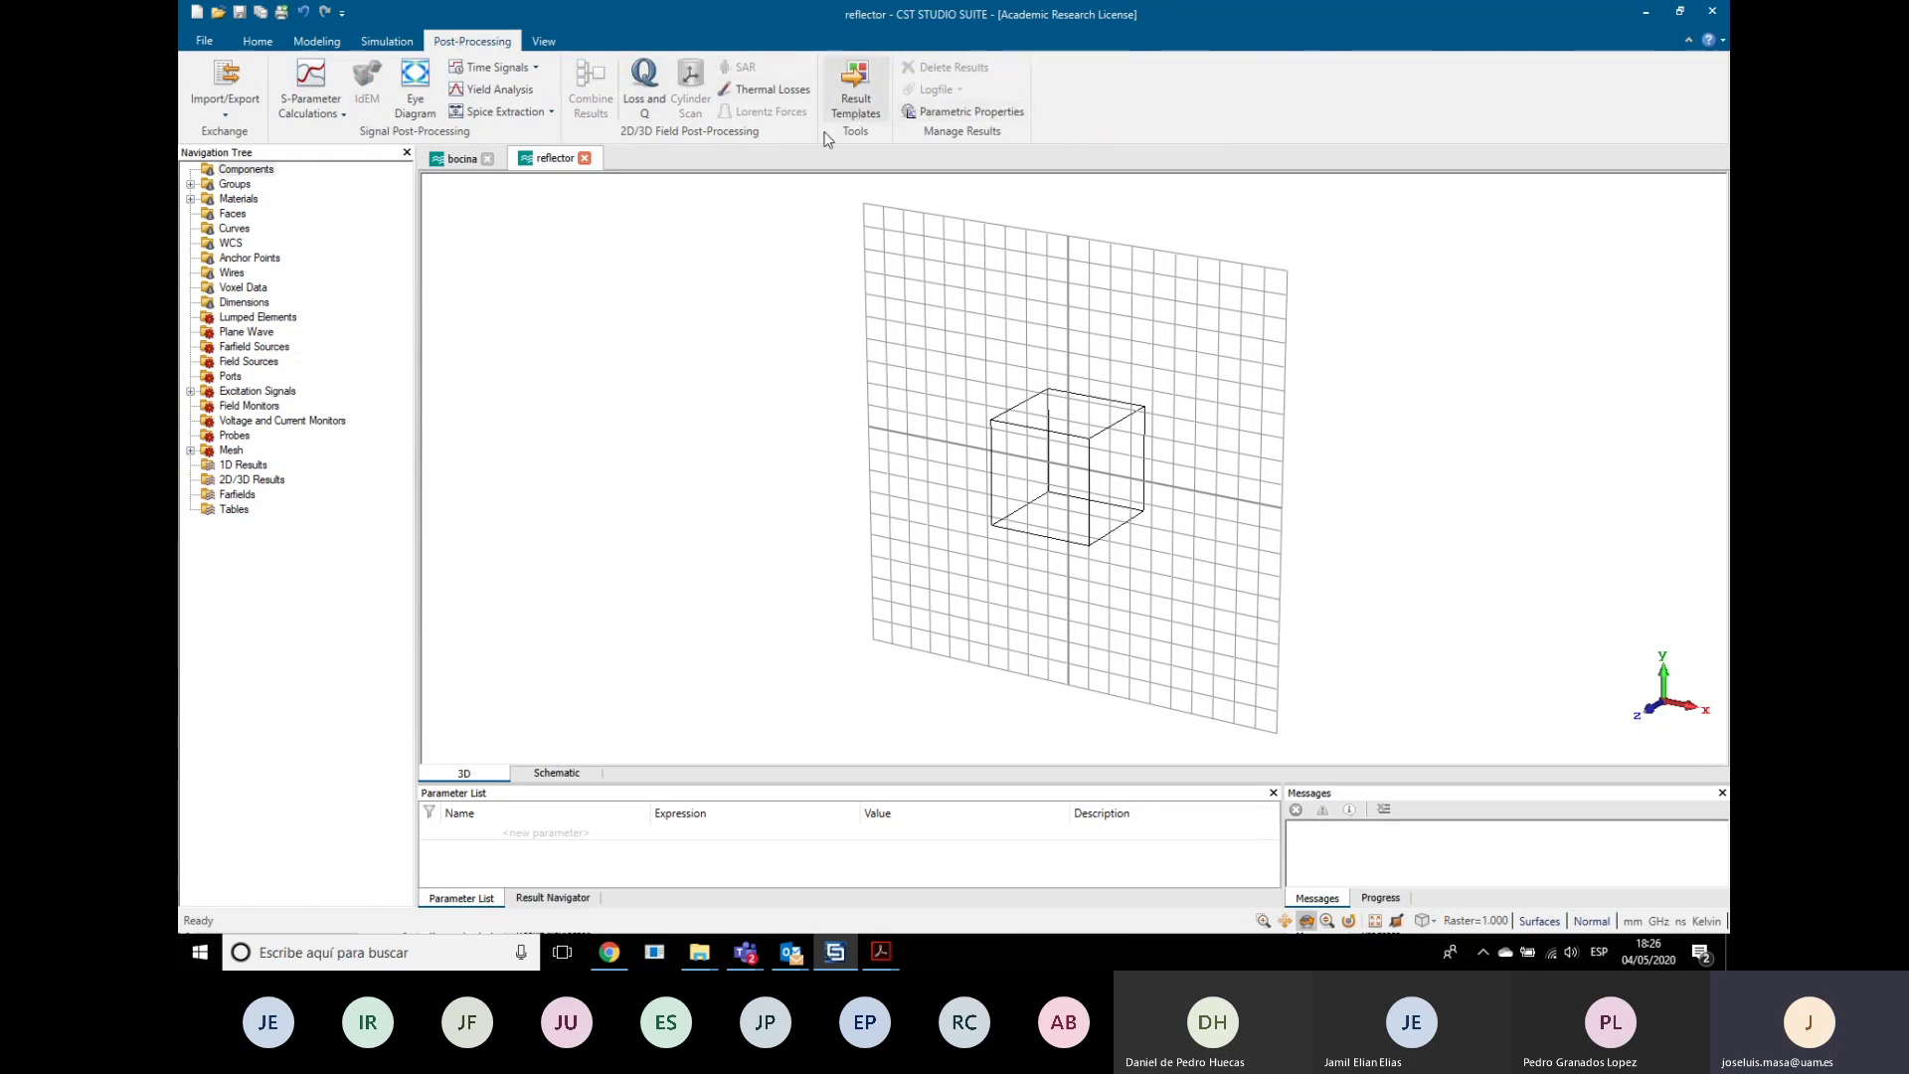
pyautogui.click(250, 46)
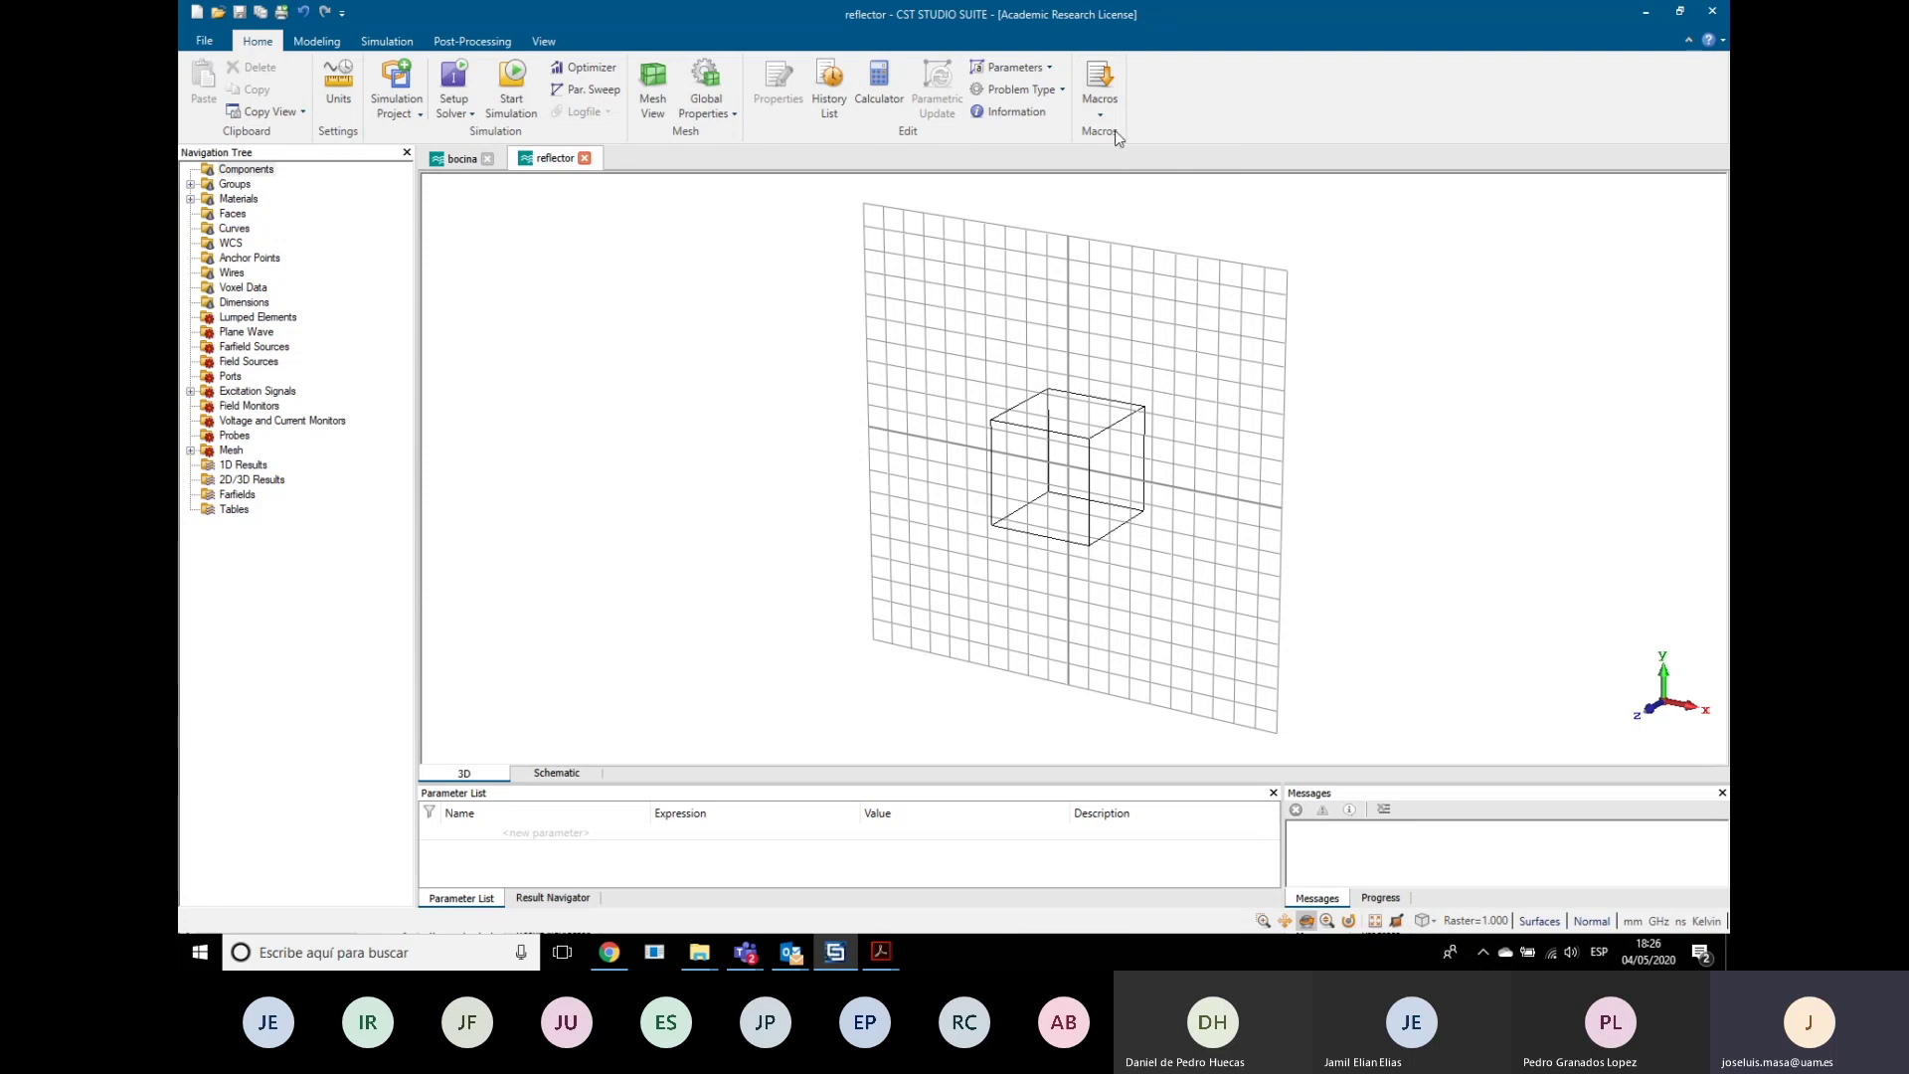
pyautogui.click(1101, 99)
pyautogui.moveTo(1130, 179)
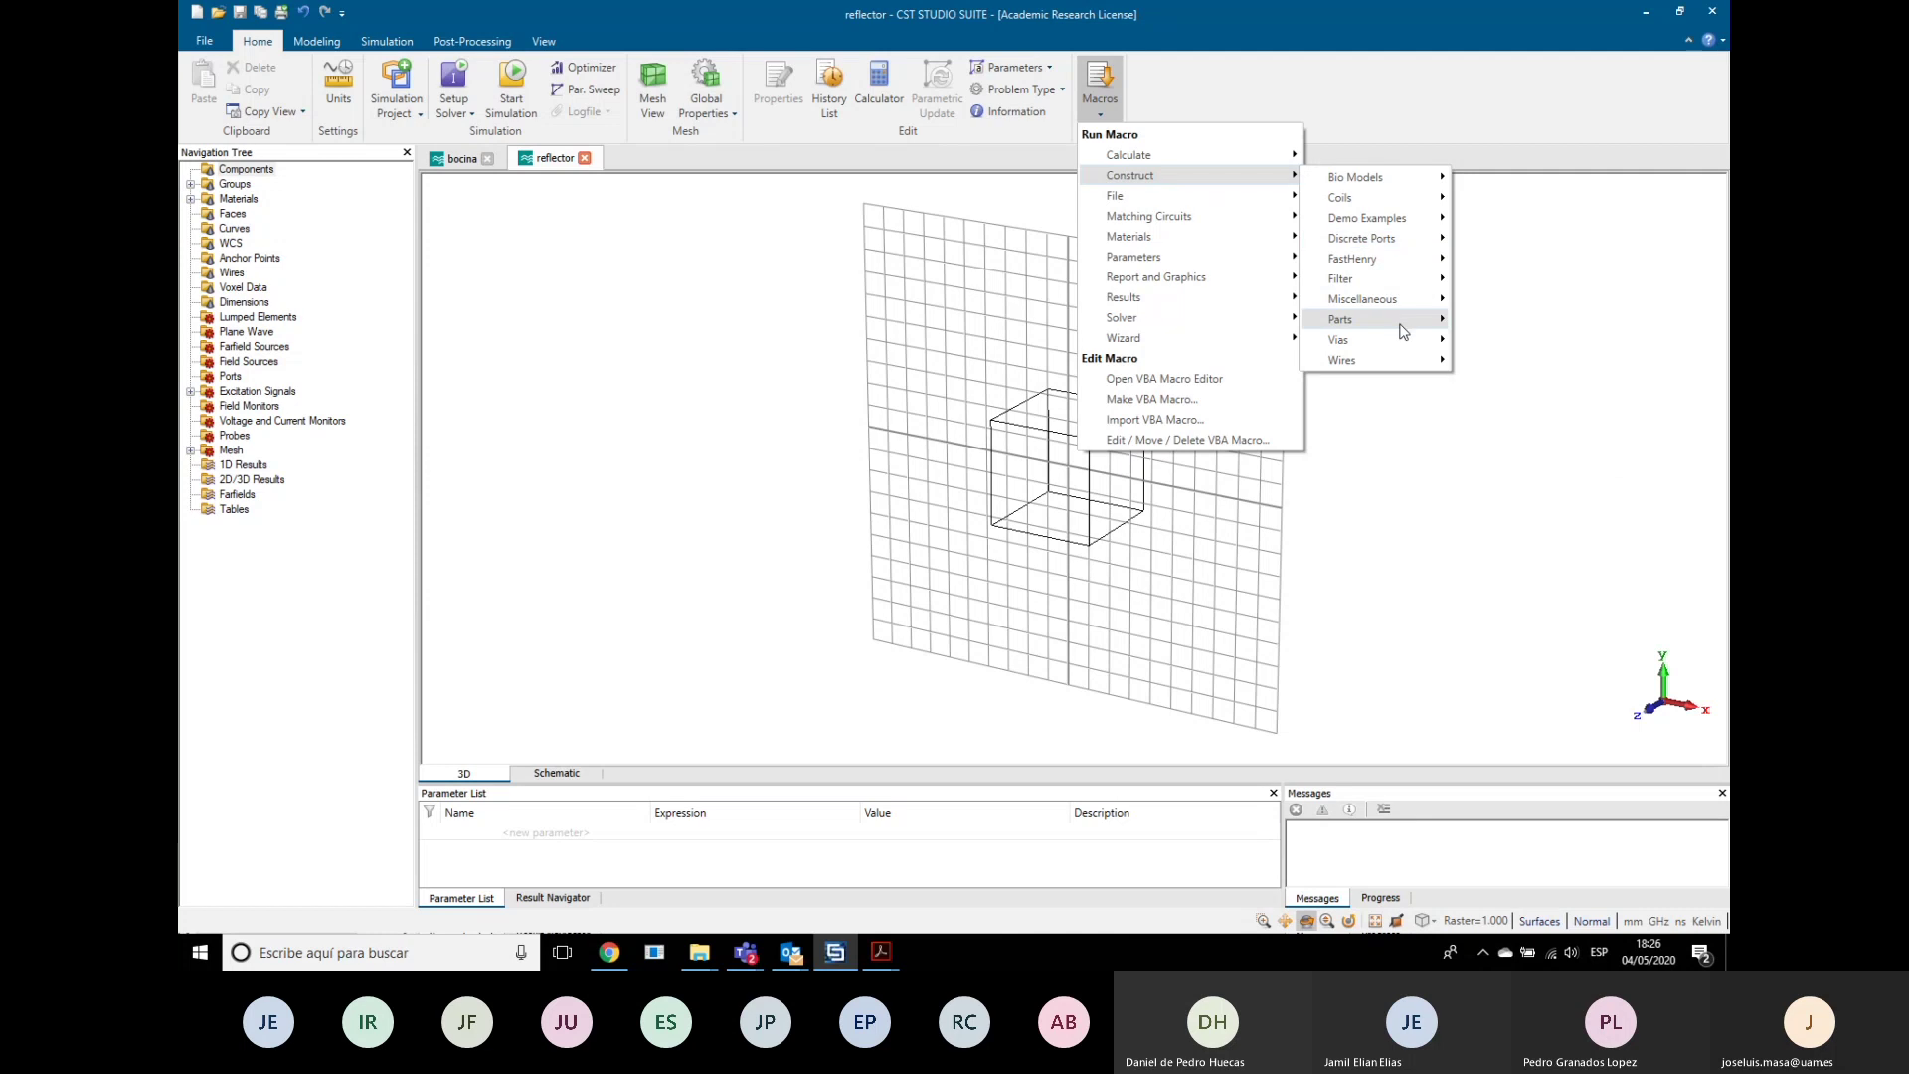
pyautogui.moveTo(1403, 331)
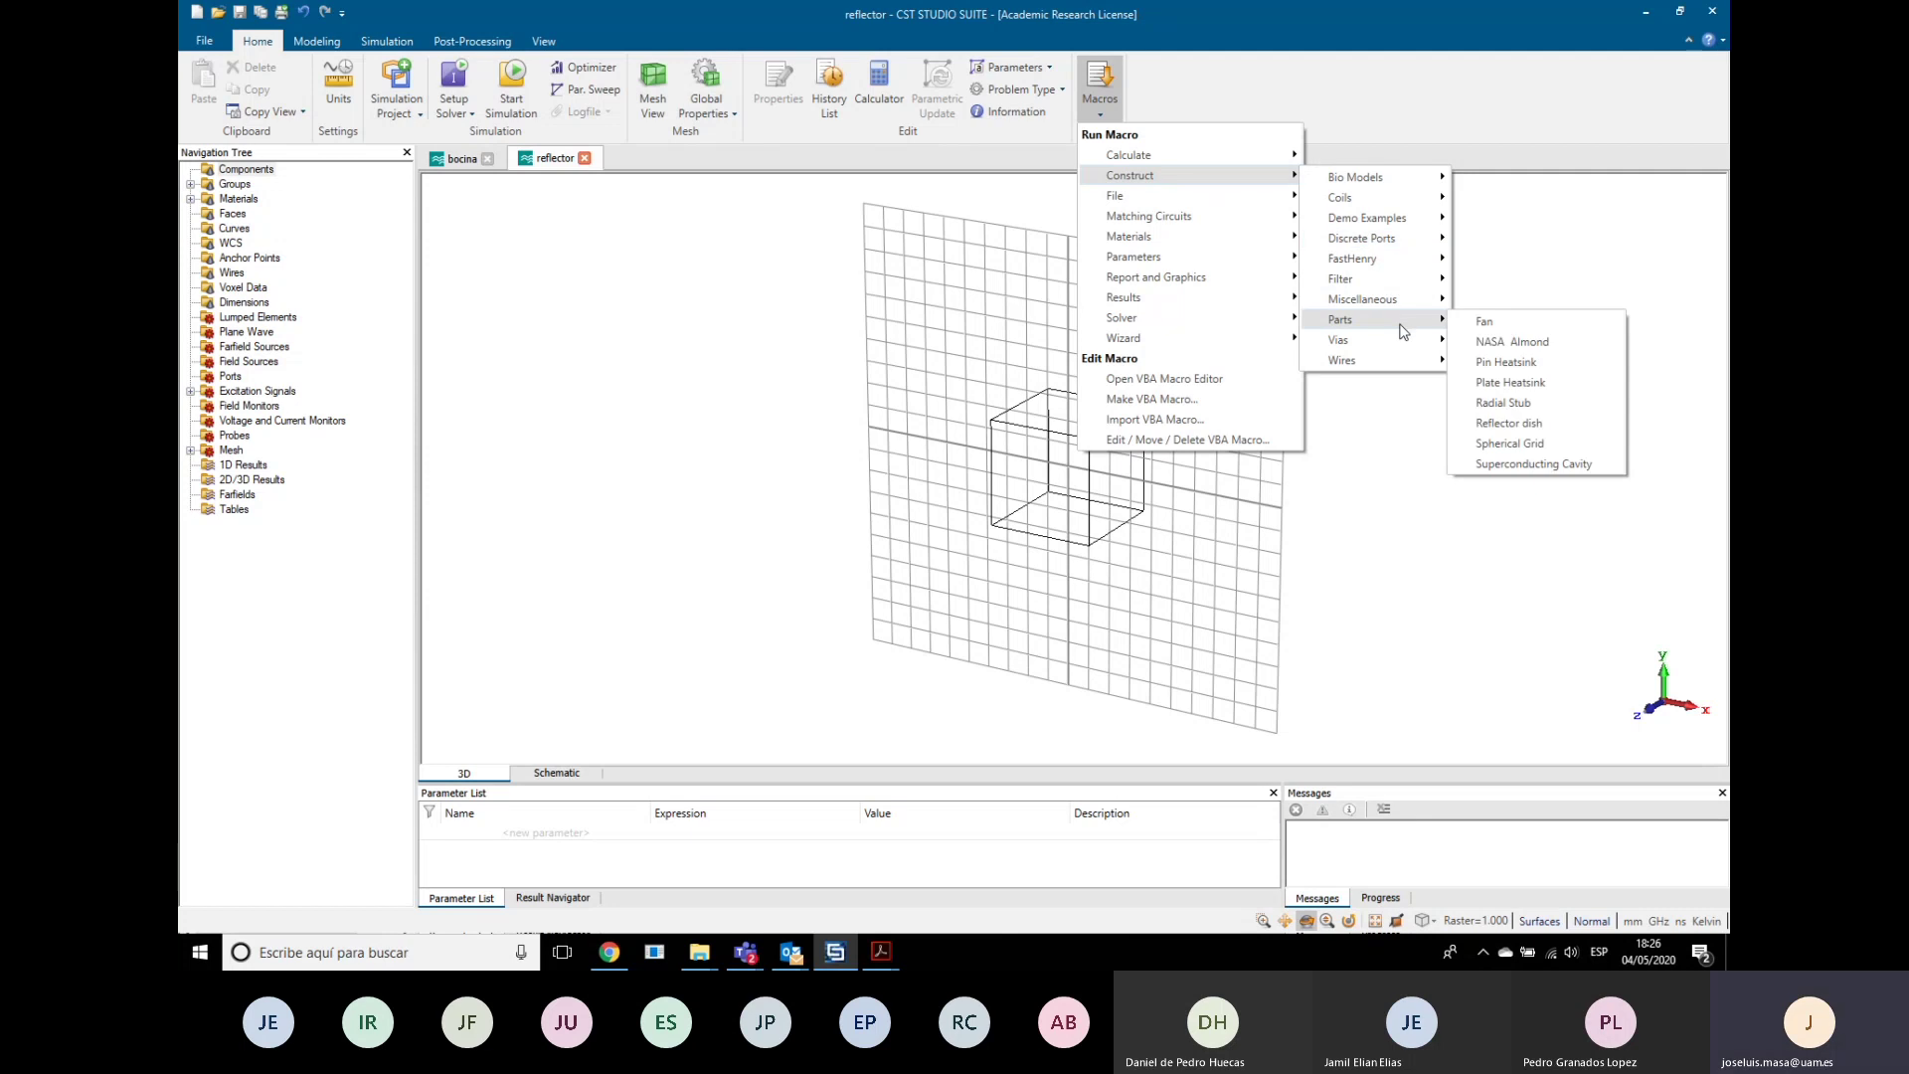
pyautogui.click(1574, 435)
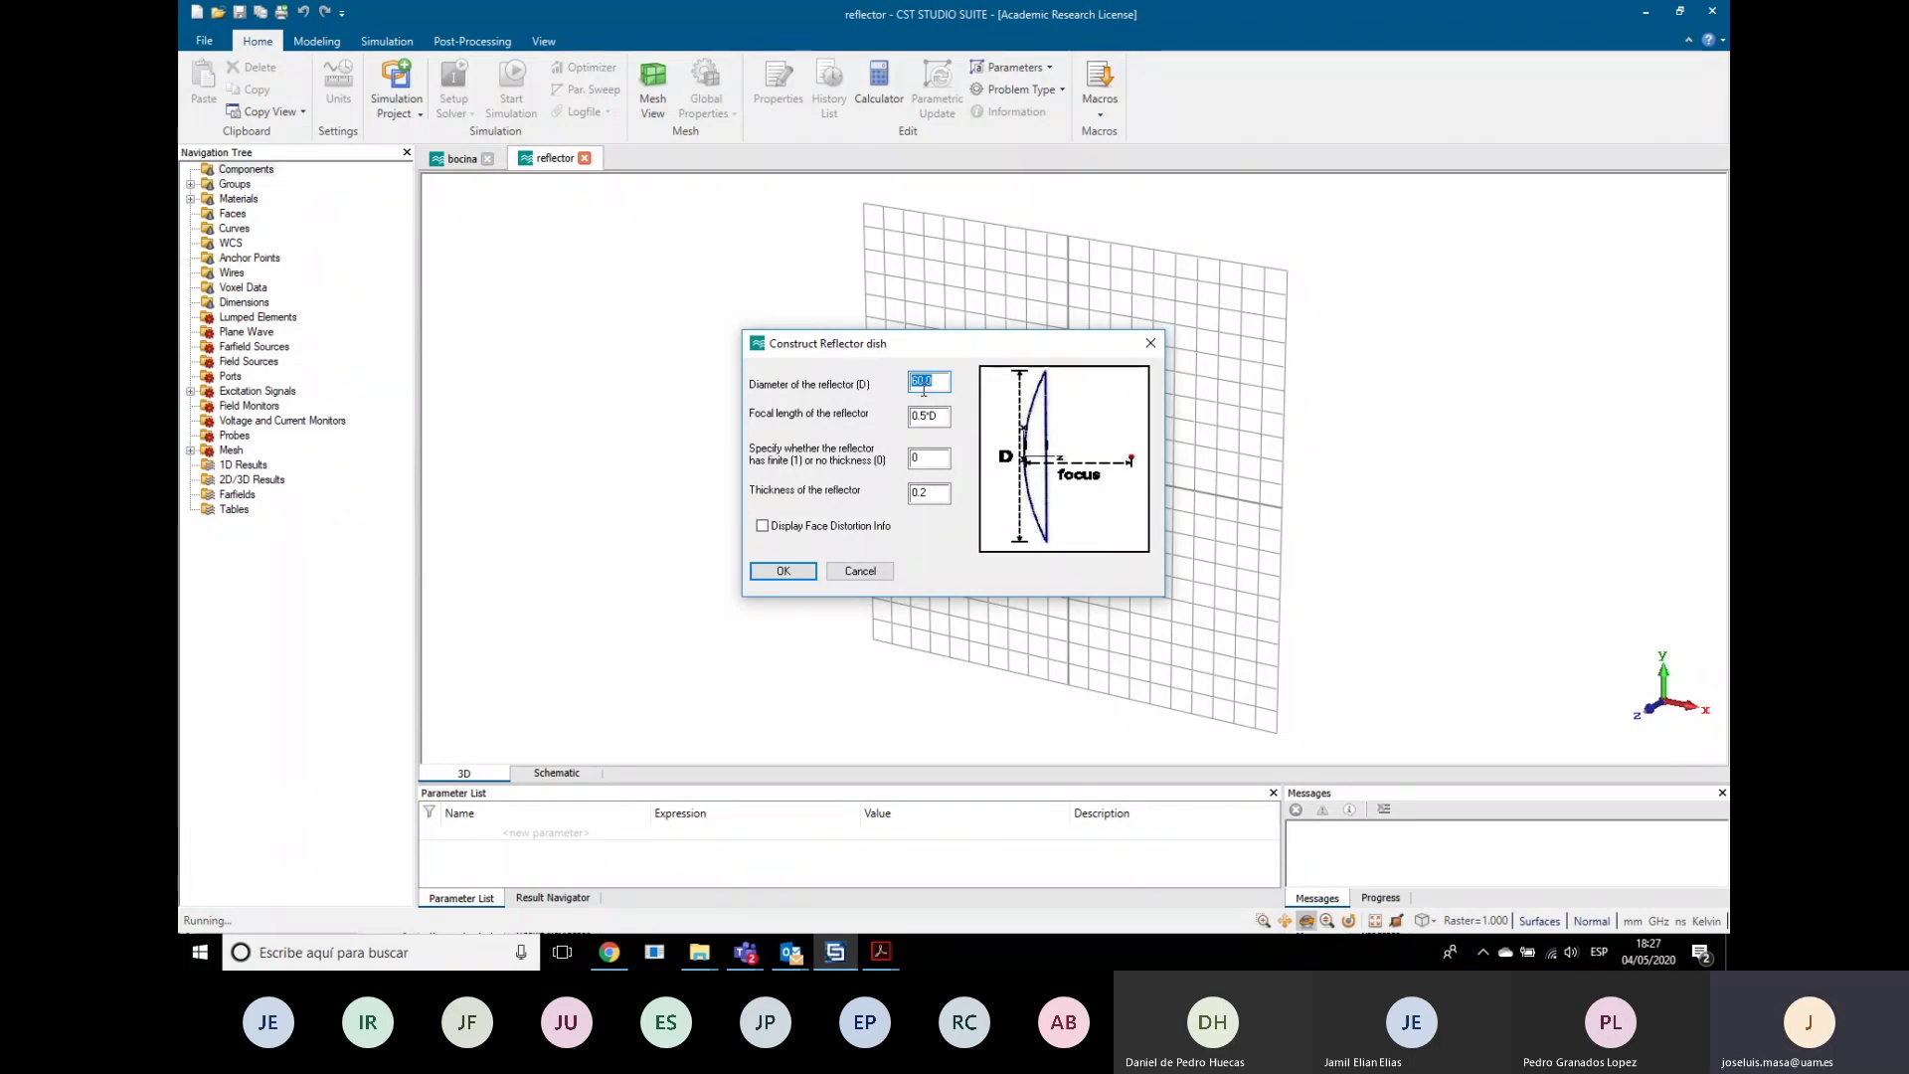
pyautogui.write('350')
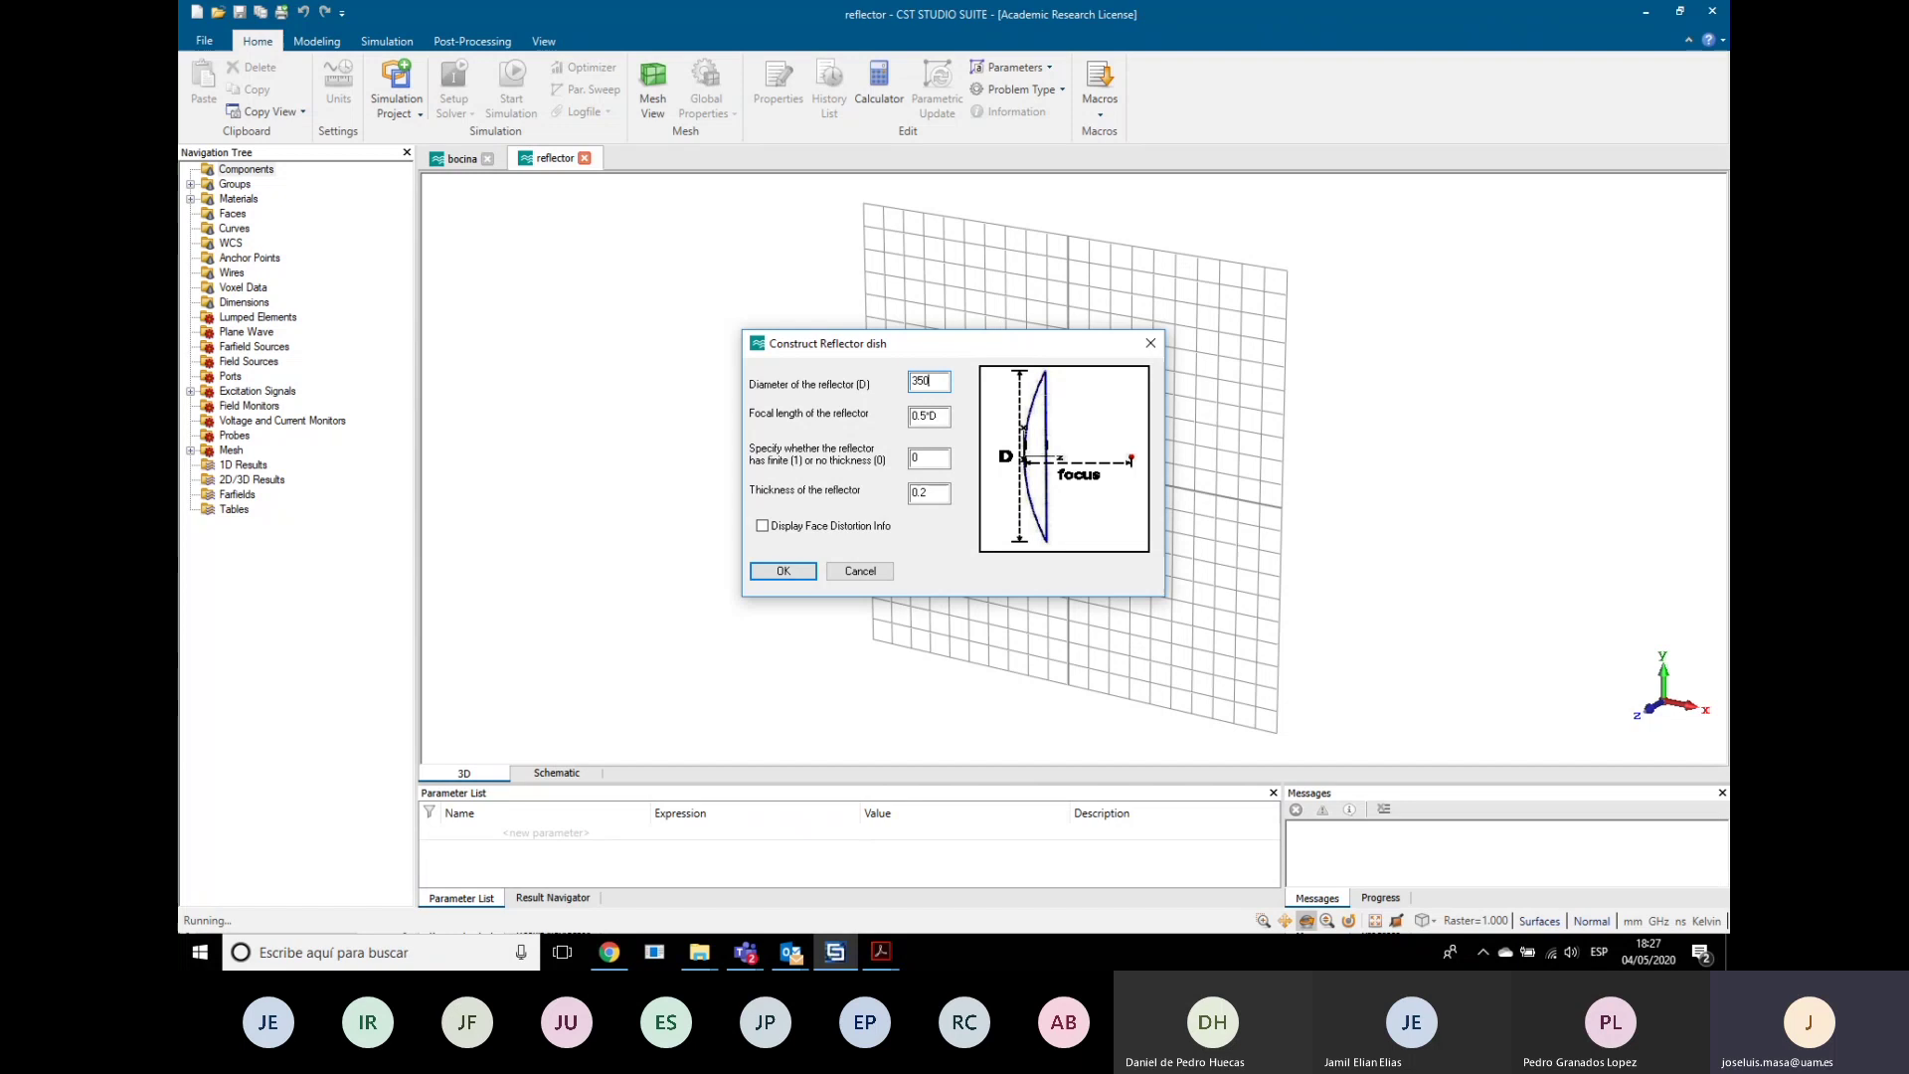
pyautogui.click(929, 418)
pyautogui.press('BackSpace')
pyautogui.press('BackSpace')
pyautogui.press('BackSpace')
pyautogui.press('BackSpace')
pyautogui.write('1*')
pyautogui.click(798, 575)
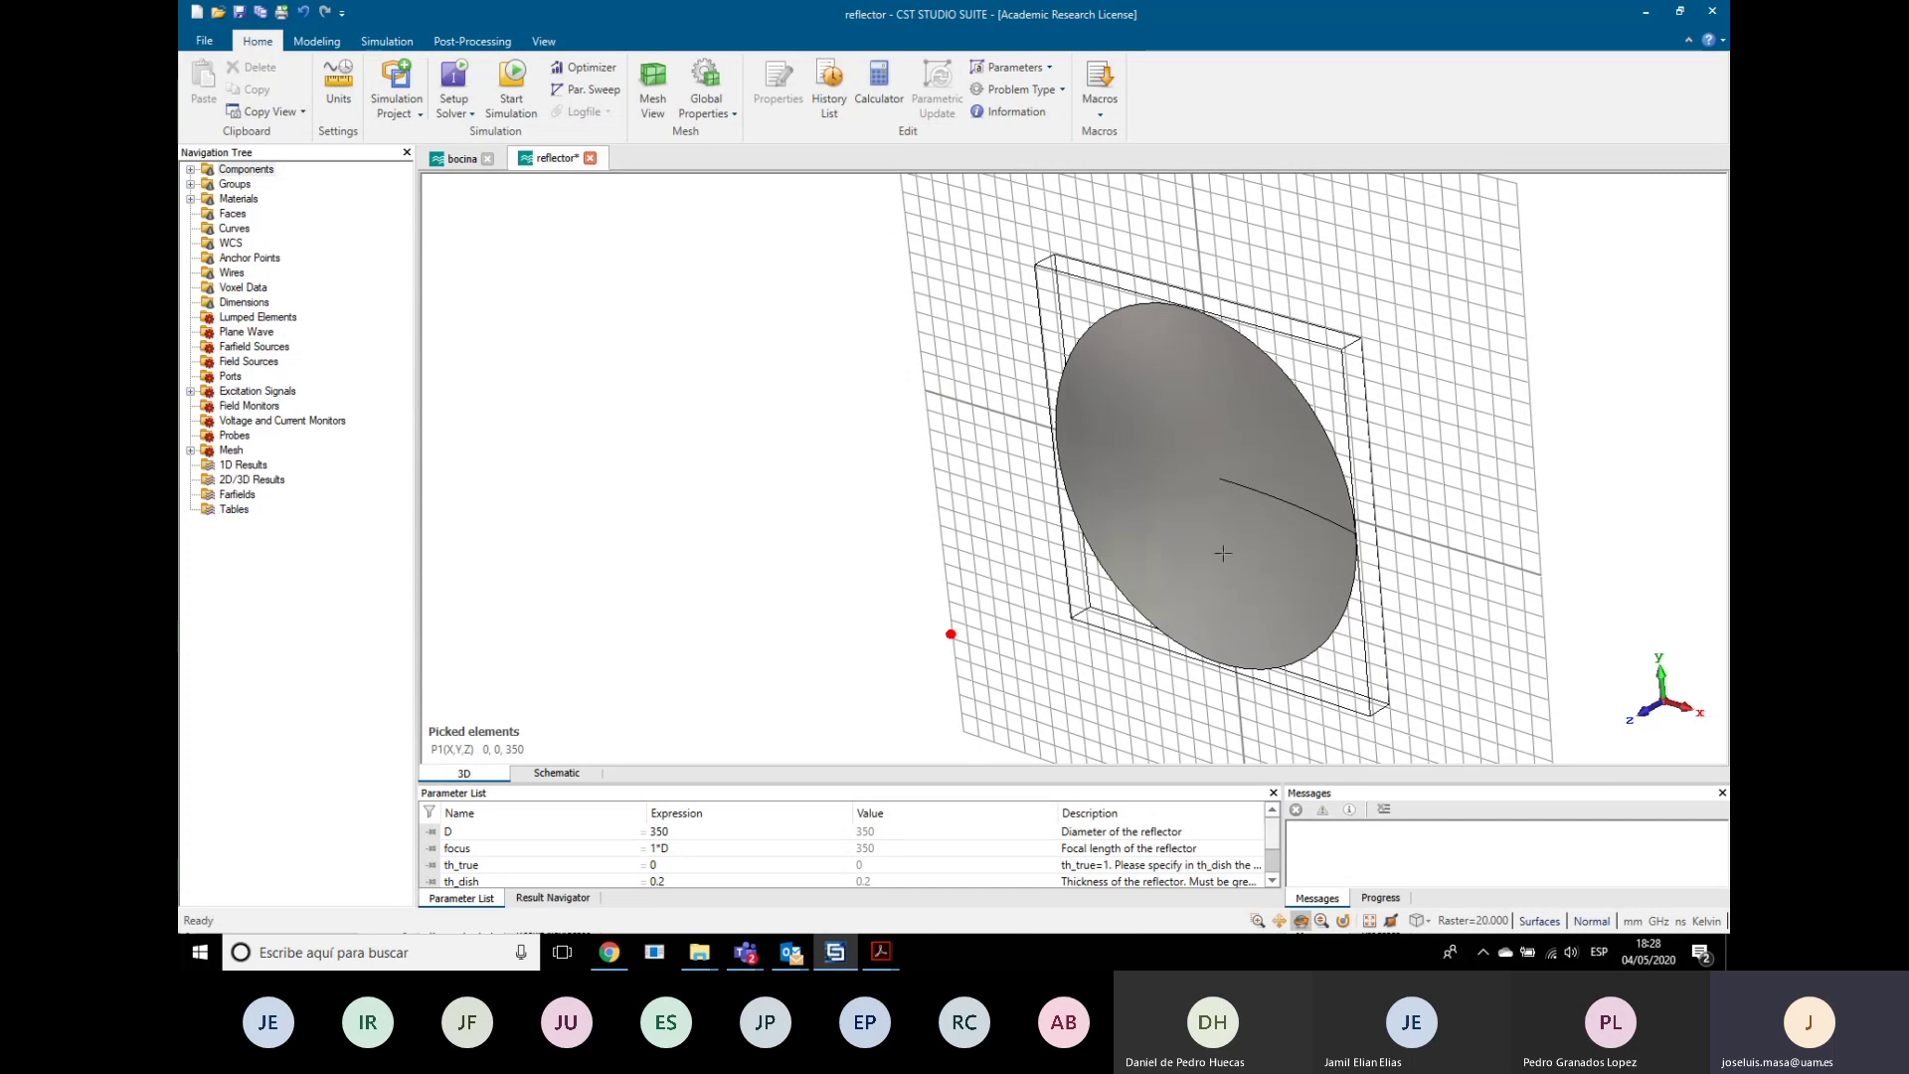
# Step: Clear the pick at the dish's focus and pick the vertex point at the centre of the dish instead
pyautogui.click(321, 42)
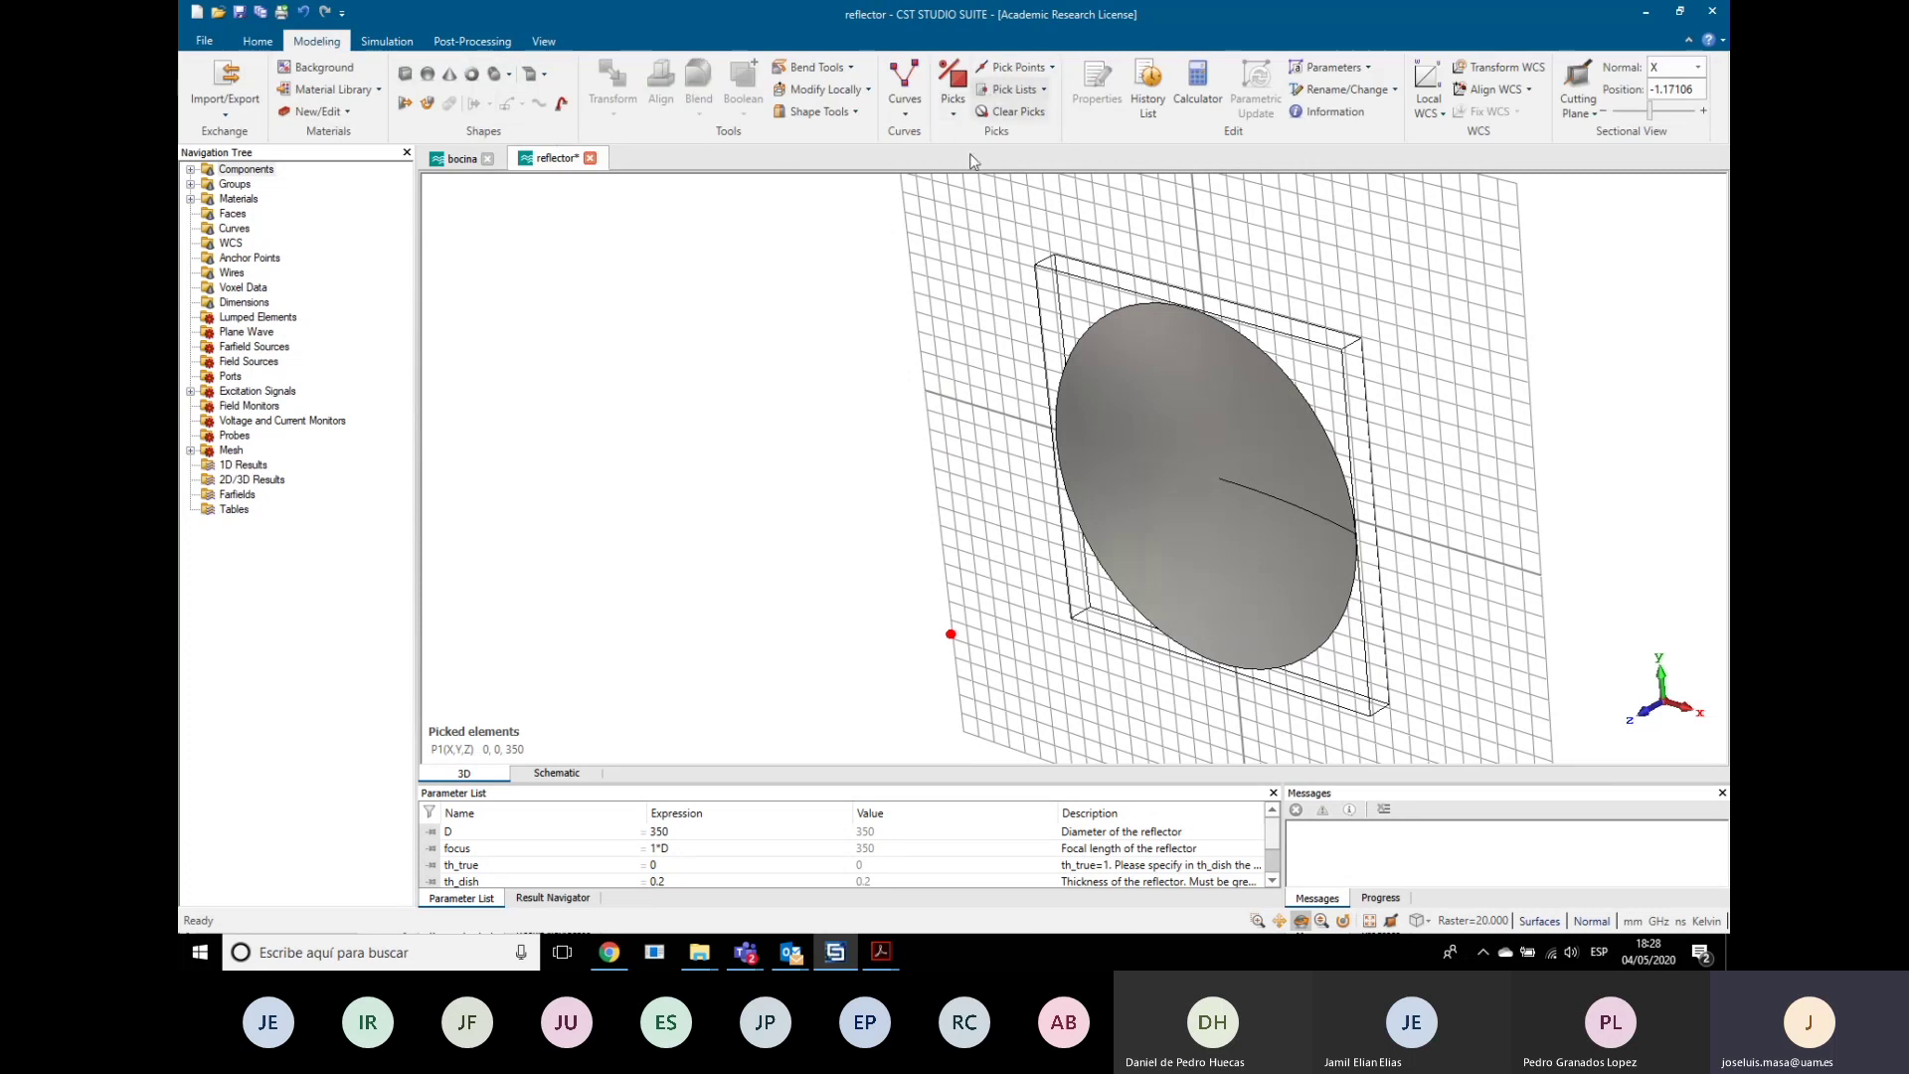
pyautogui.click(1015, 113)
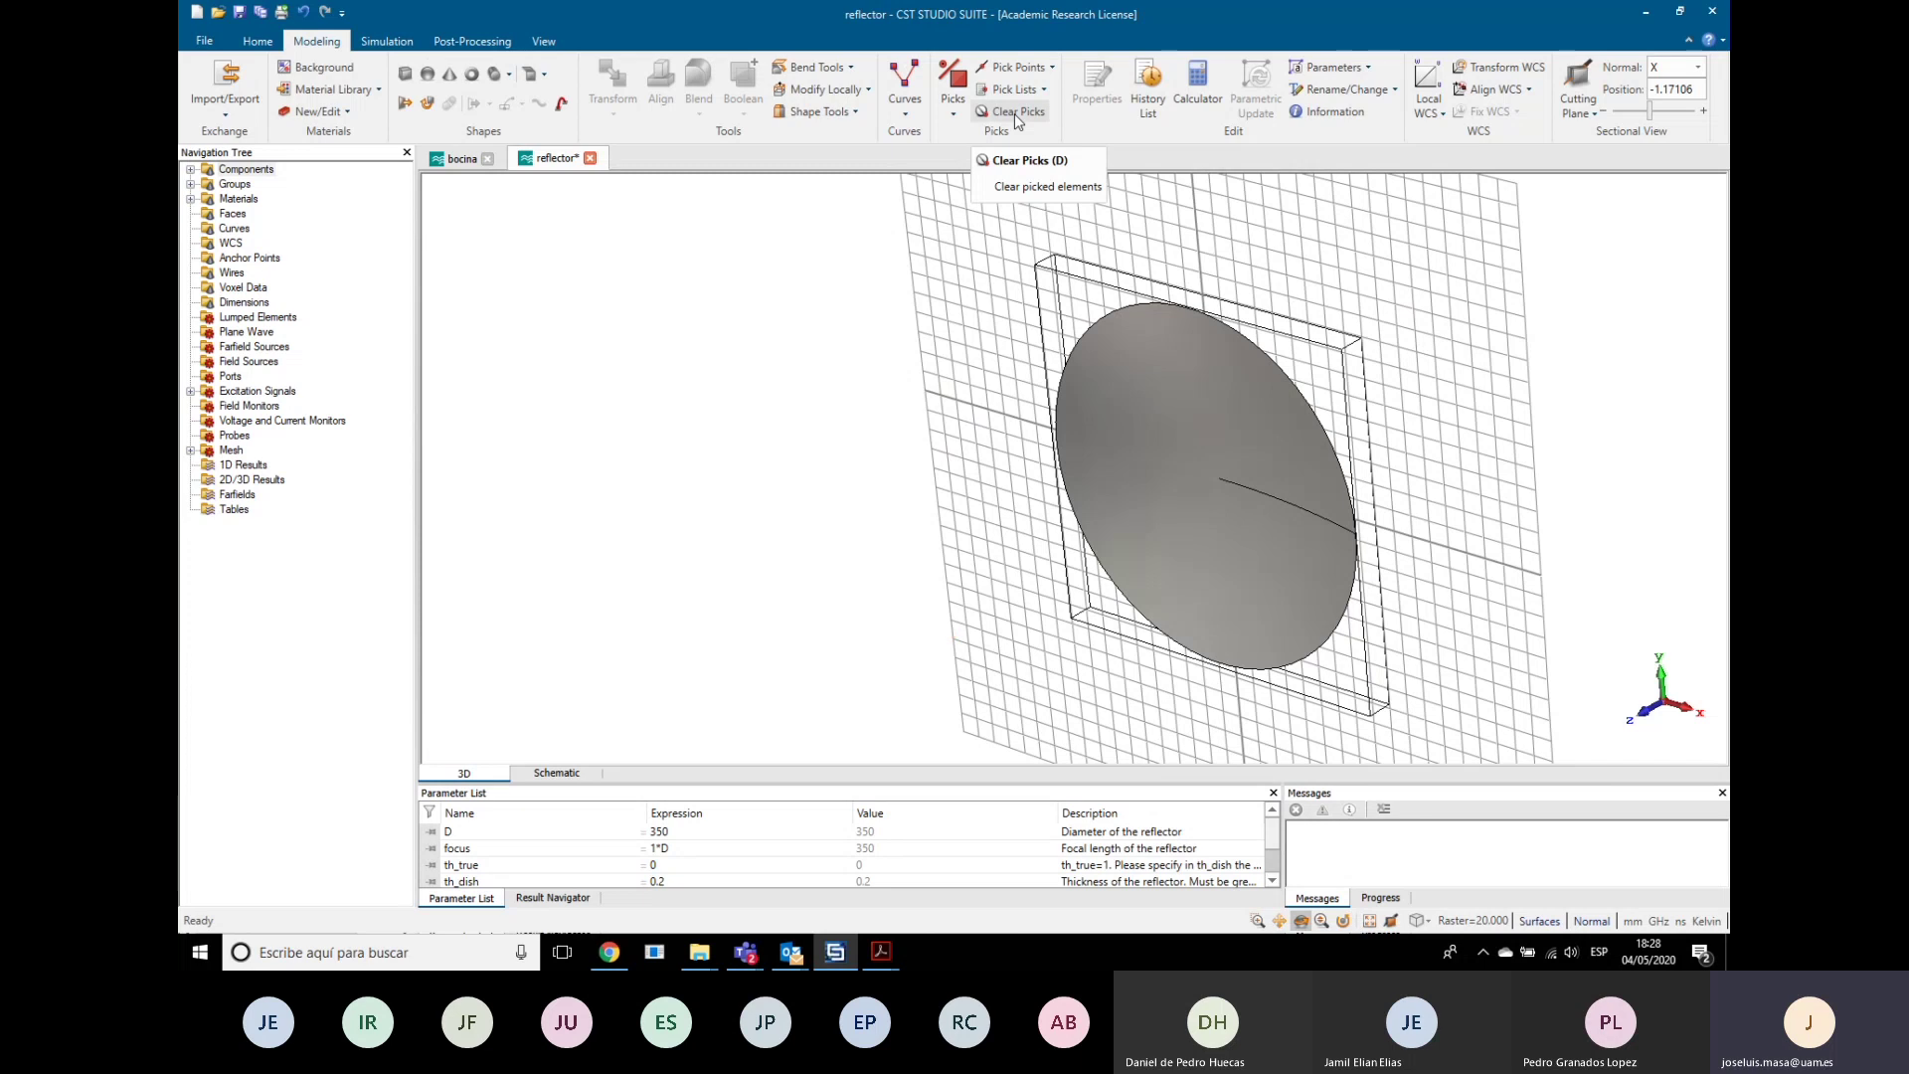
pyautogui.click(1054, 70)
pyautogui.scroll(5, 1217, 484)
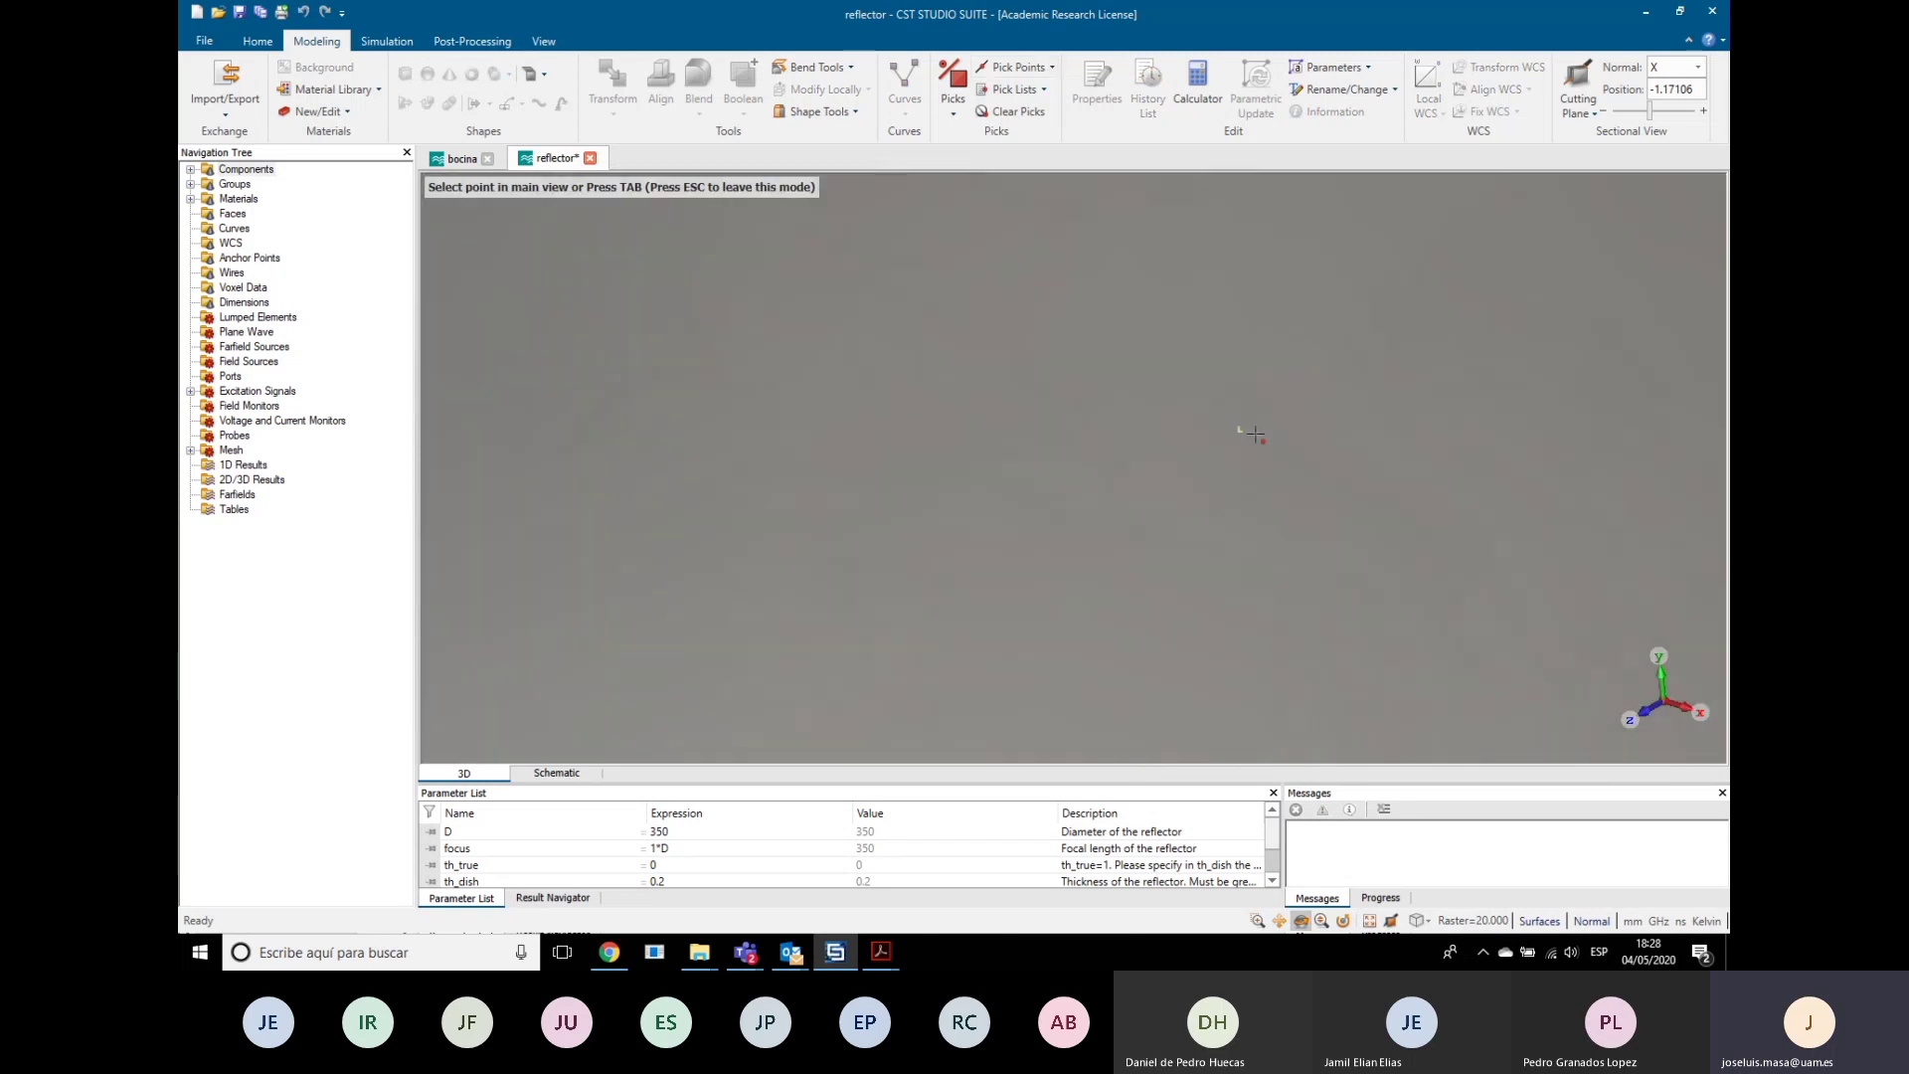
pyautogui.click(1238, 431)
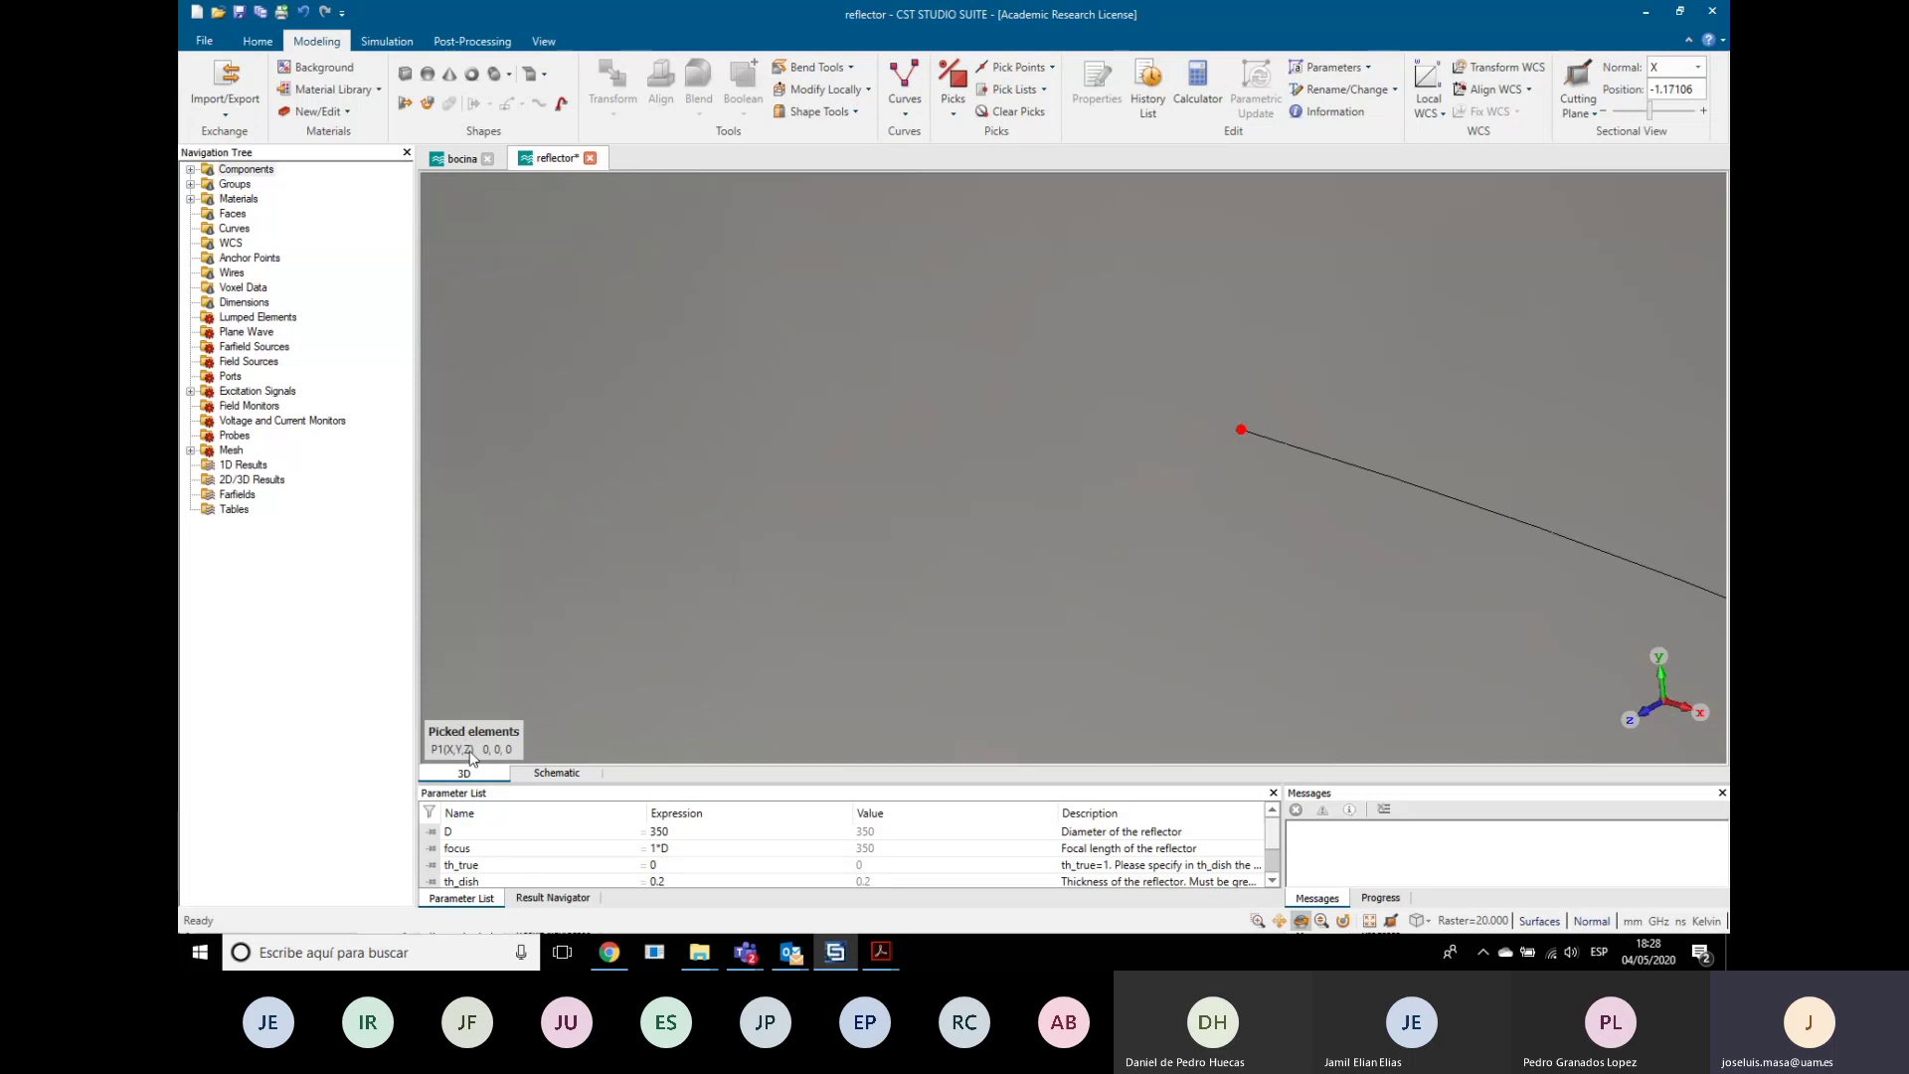
pyautogui.scroll(-5, 607, 680)
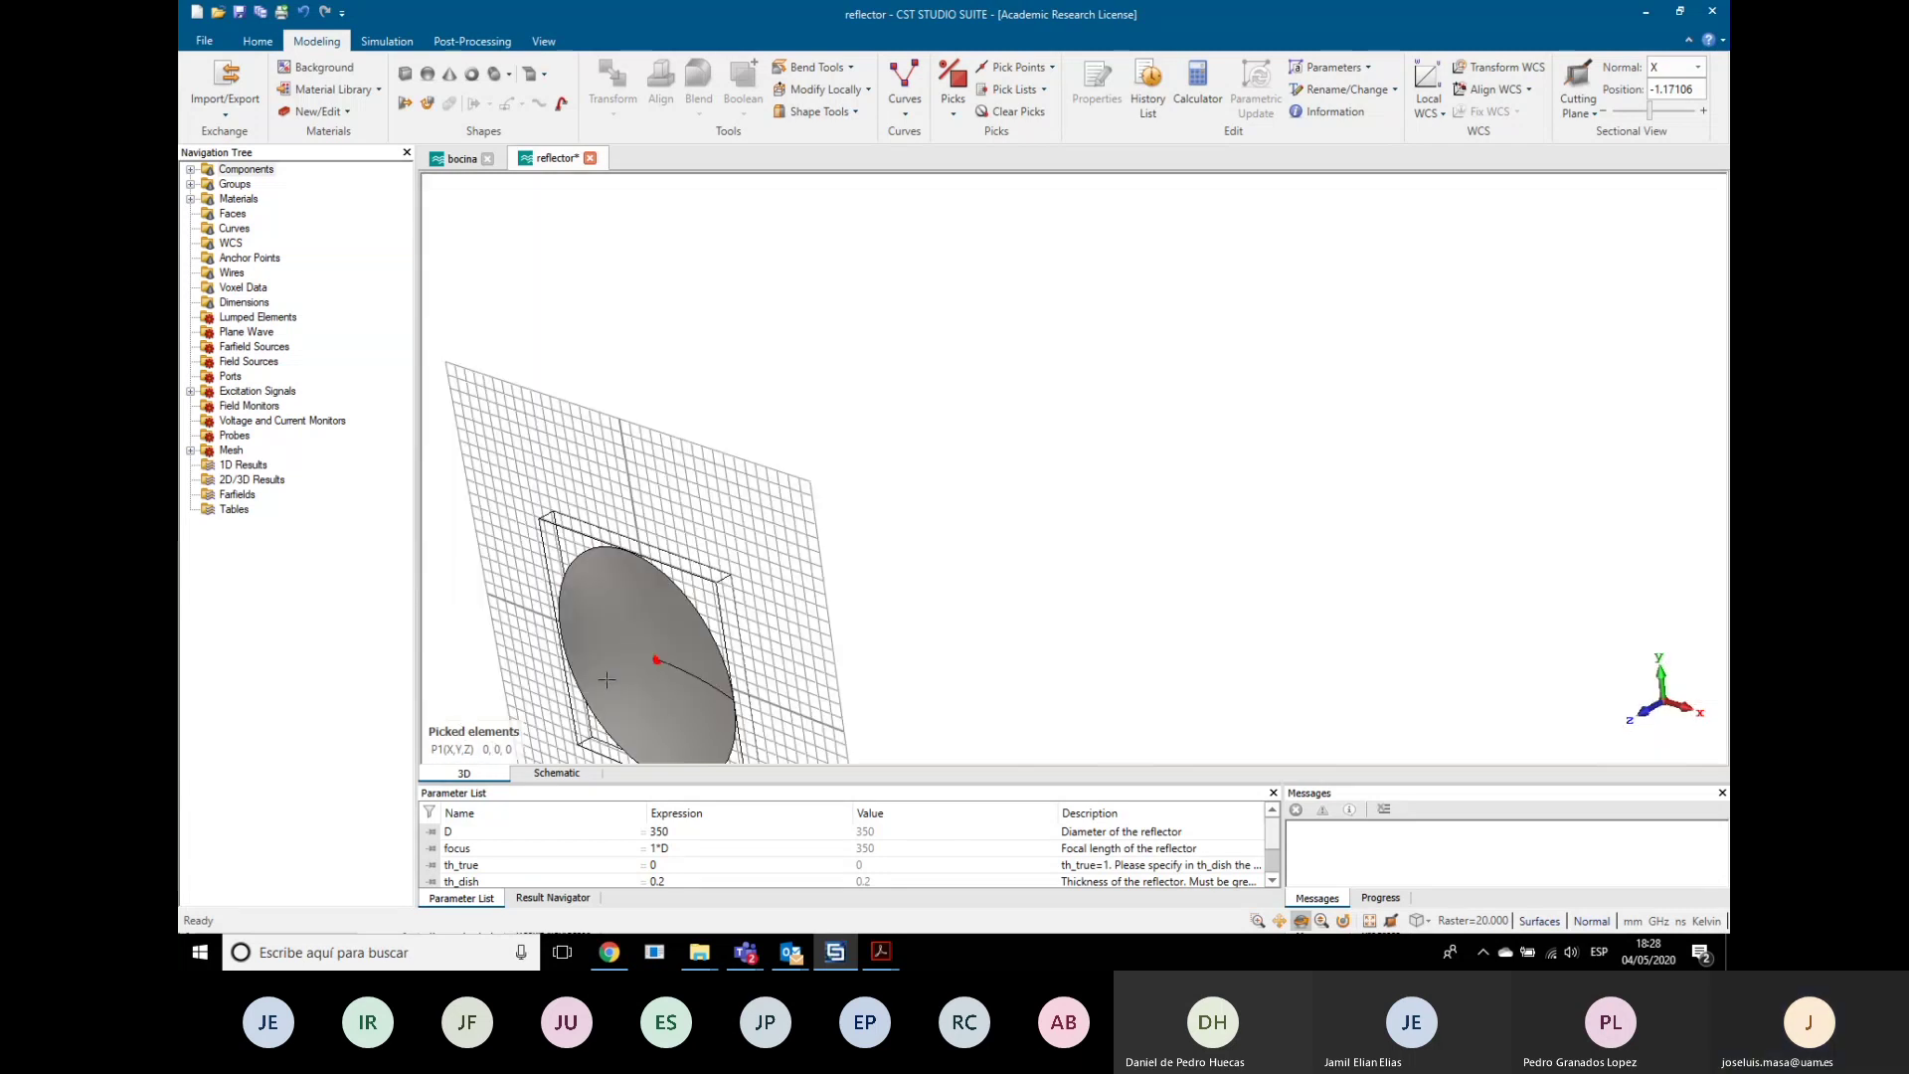
pyautogui.moveTo(729, 584)
pyautogui.mouseDown()
pyautogui.moveTo(758, 554)
pyautogui.moveTo(707, 604)
pyautogui.mouseUp()
pyautogui.rightClick(707, 603)
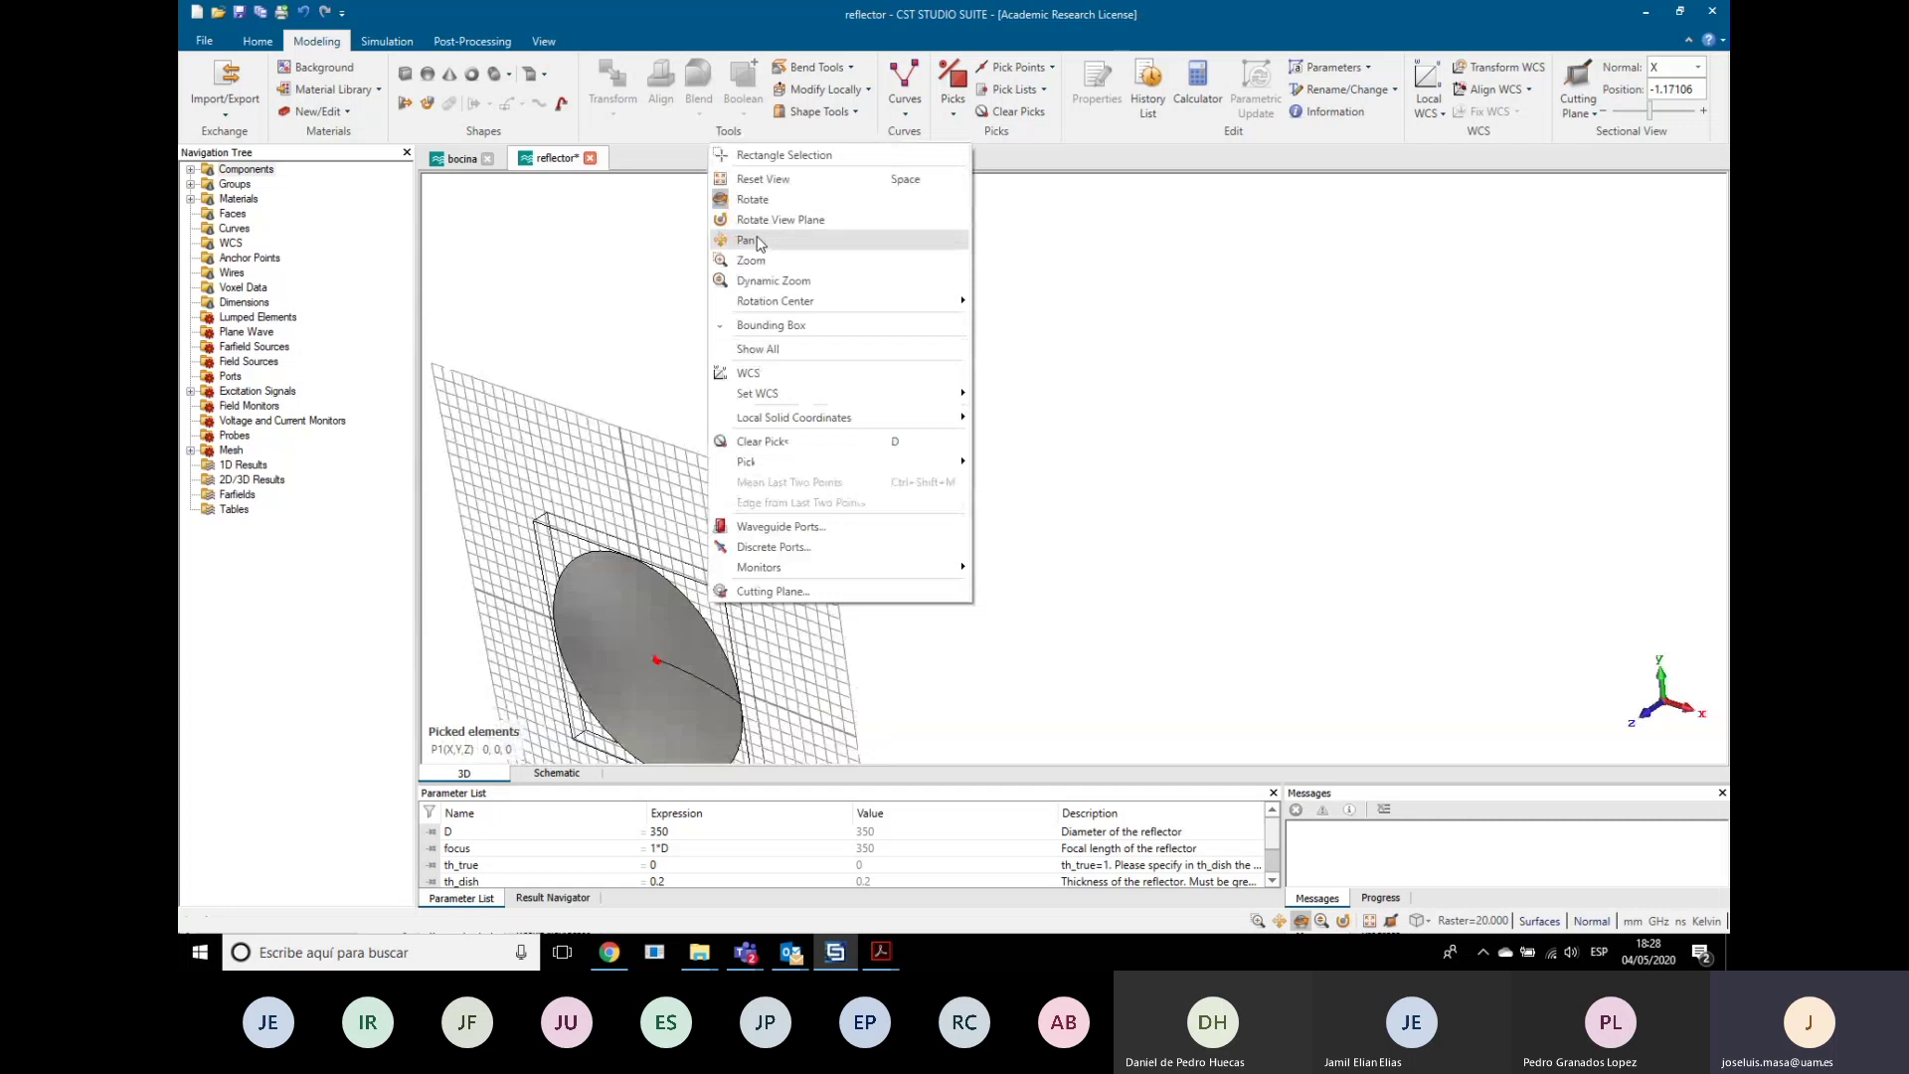
pyautogui.click(732, 497)
pyautogui.moveTo(732, 498); pyautogui.dragTo(1110, 313)
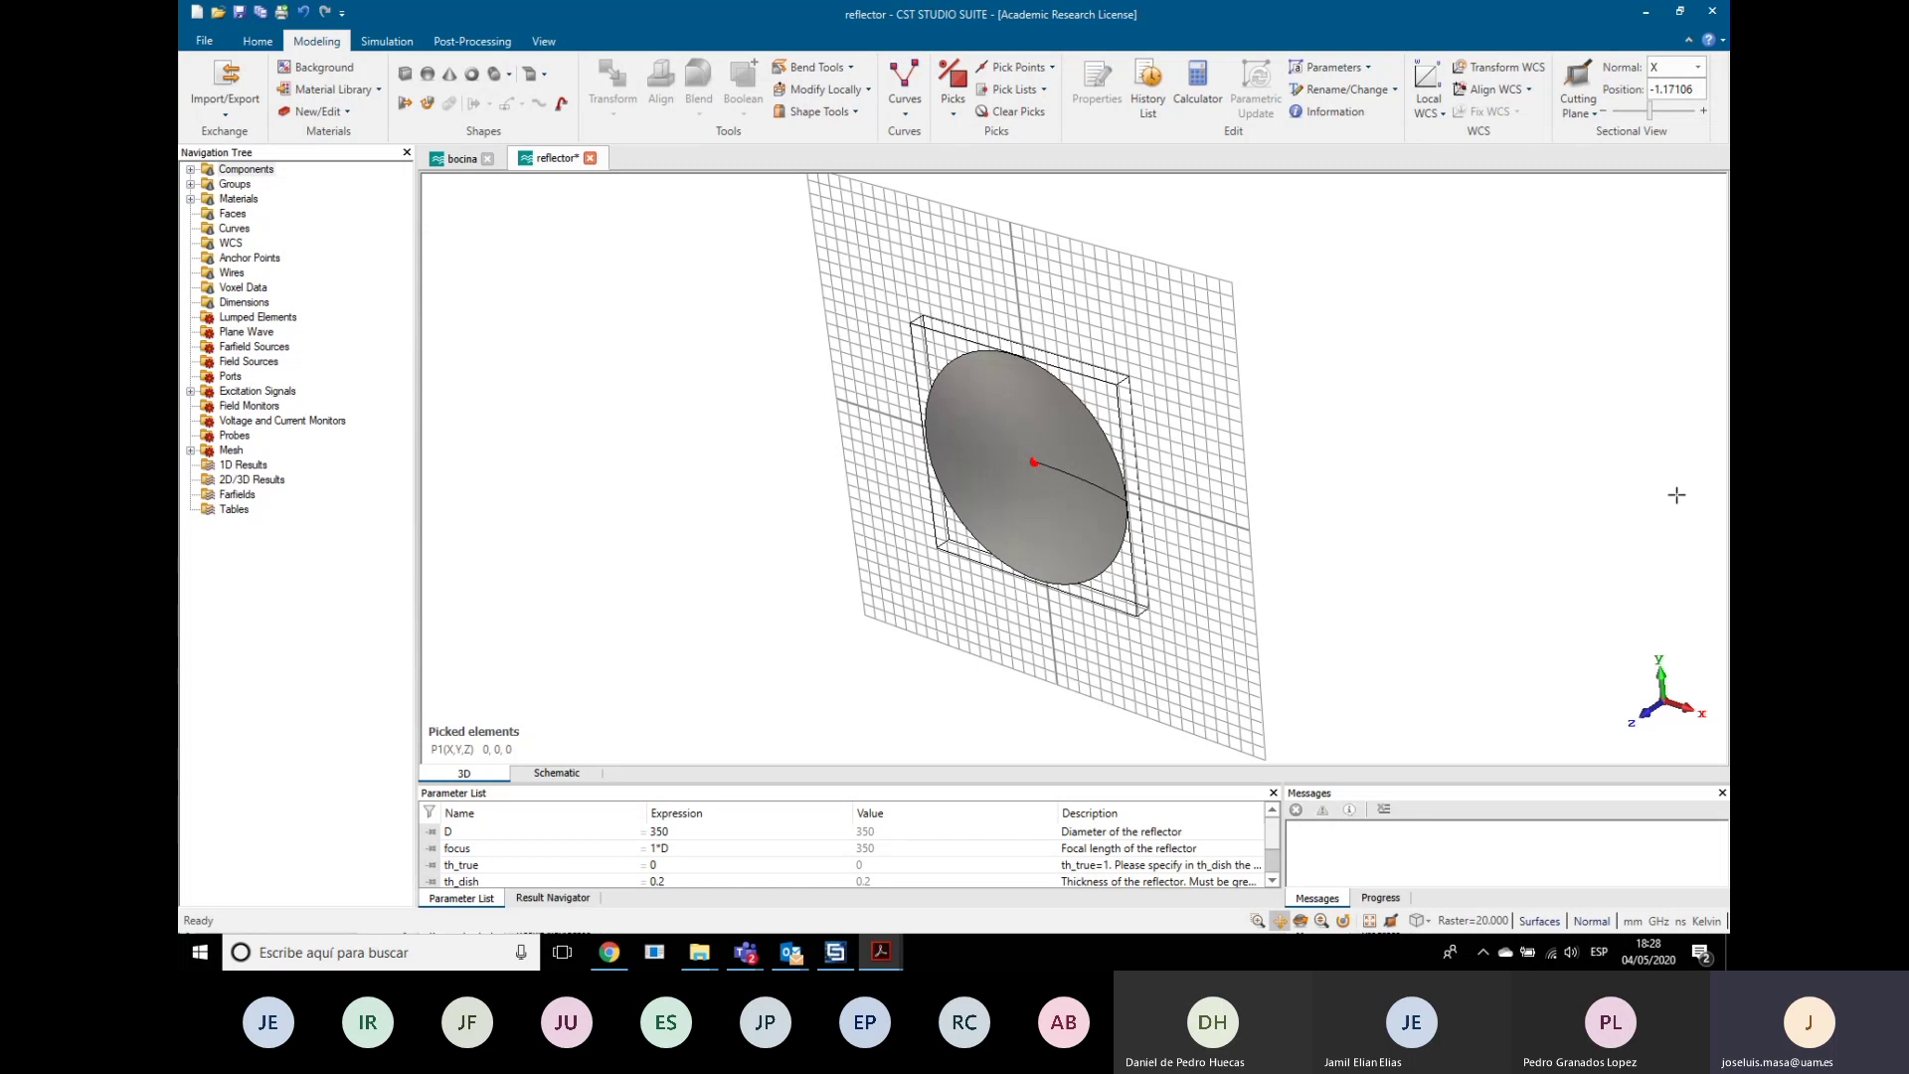
# Step: Switch the reflector project's solver to the Asymptotic Solver
pyautogui.click(383, 41)
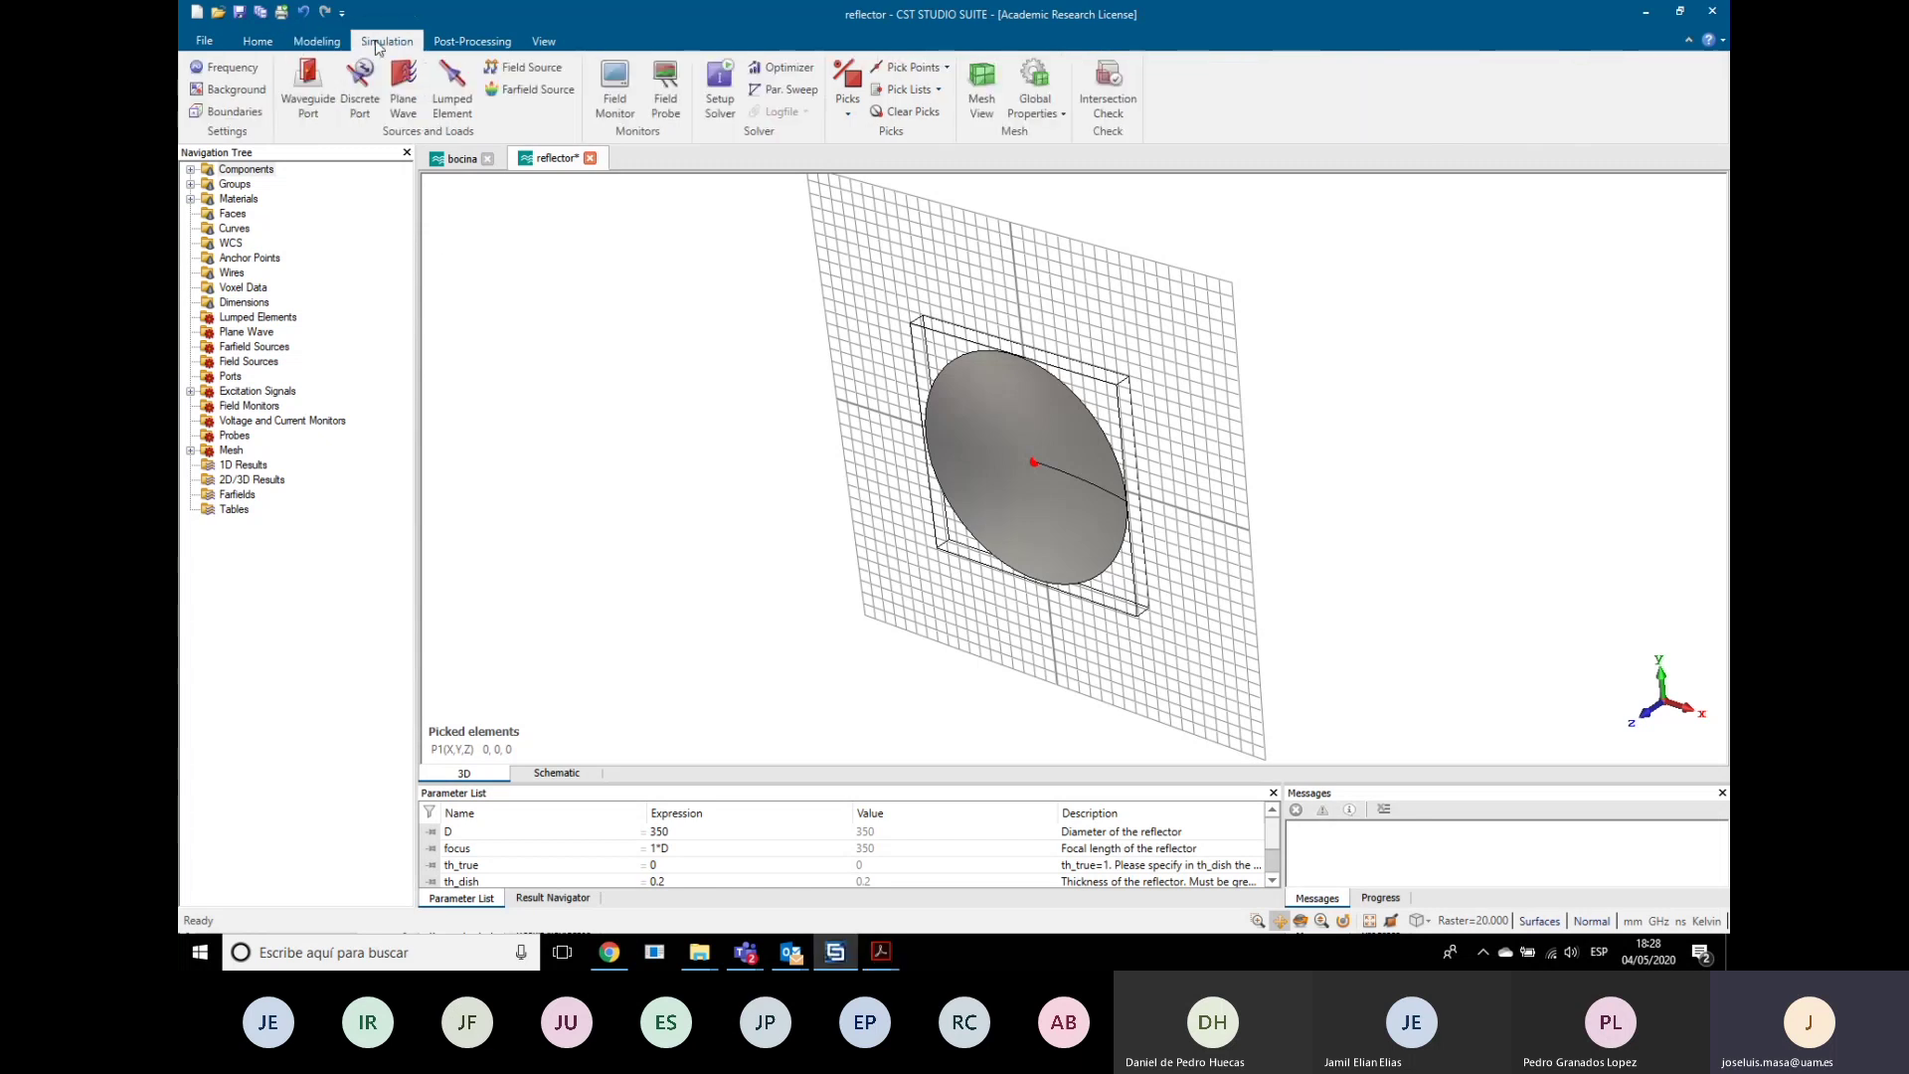
pyautogui.click(263, 44)
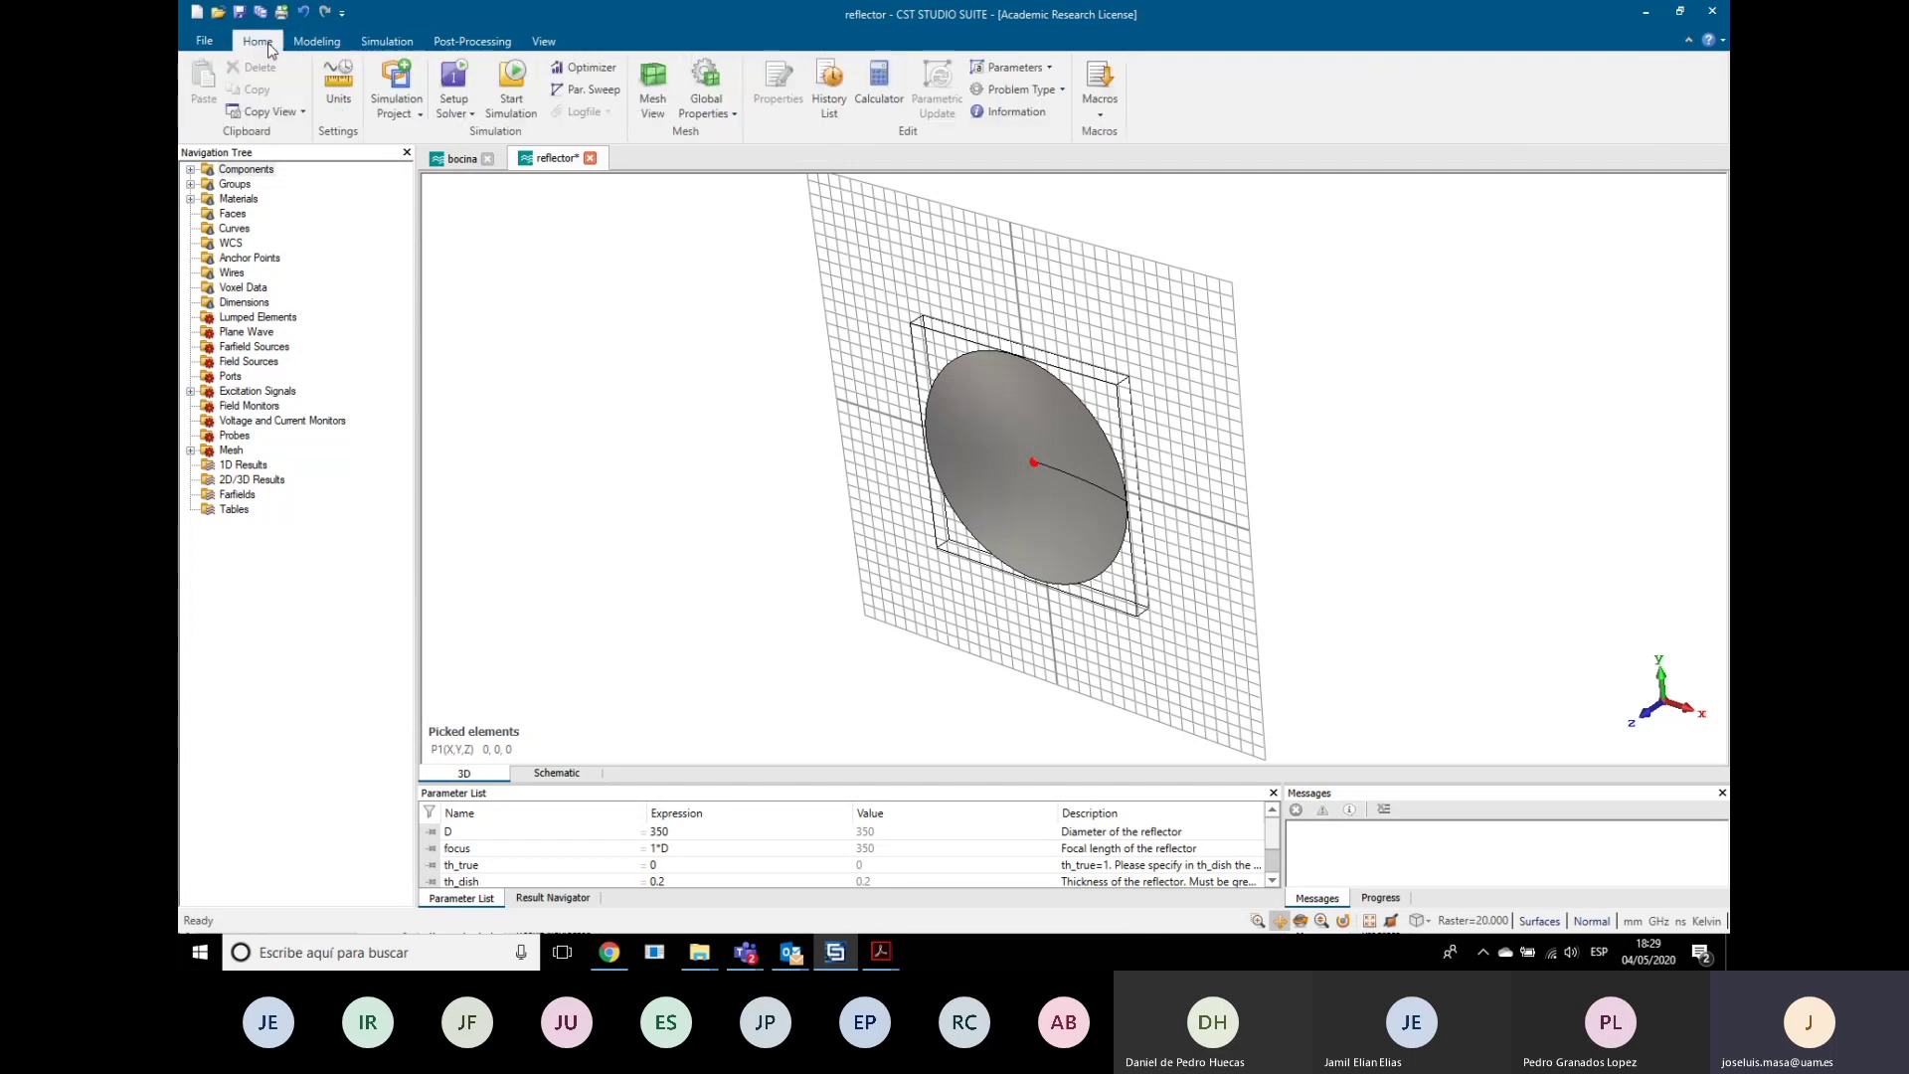
pyautogui.click(473, 114)
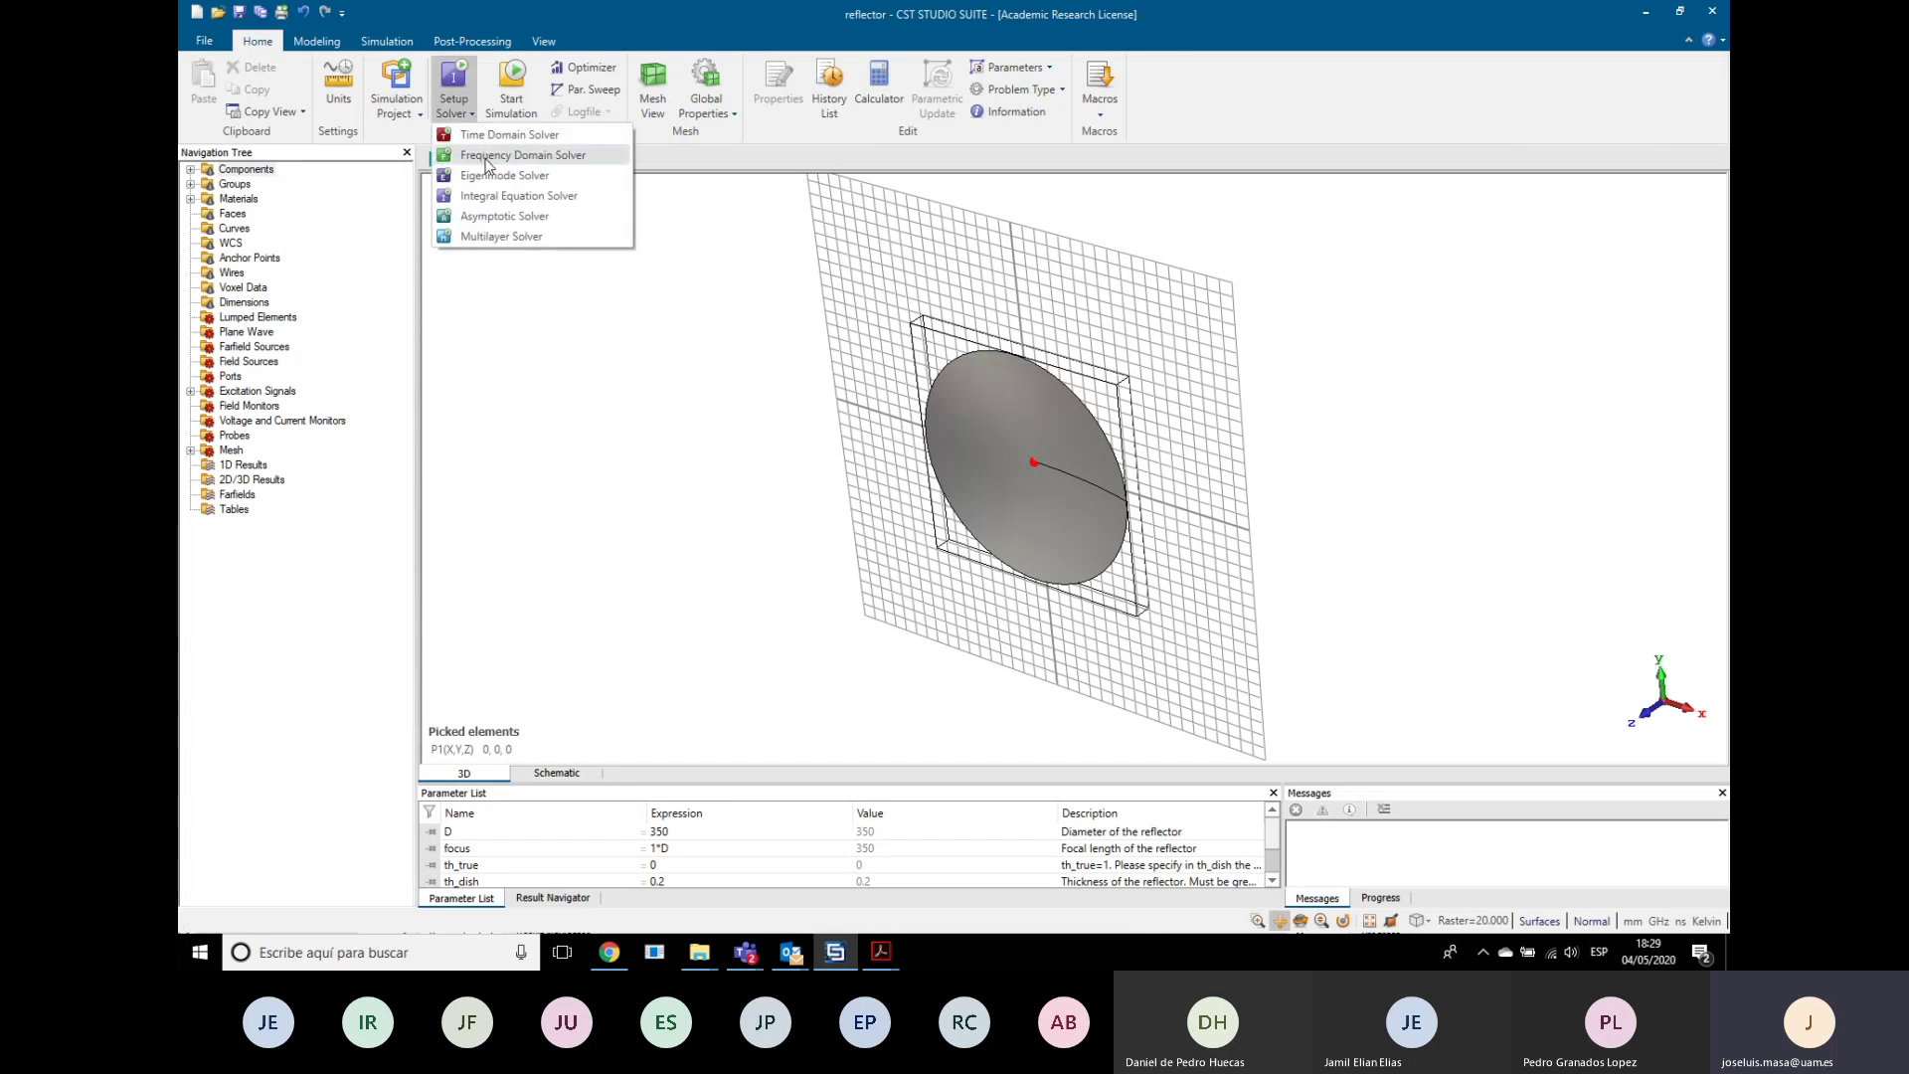
pyautogui.click(488, 217)
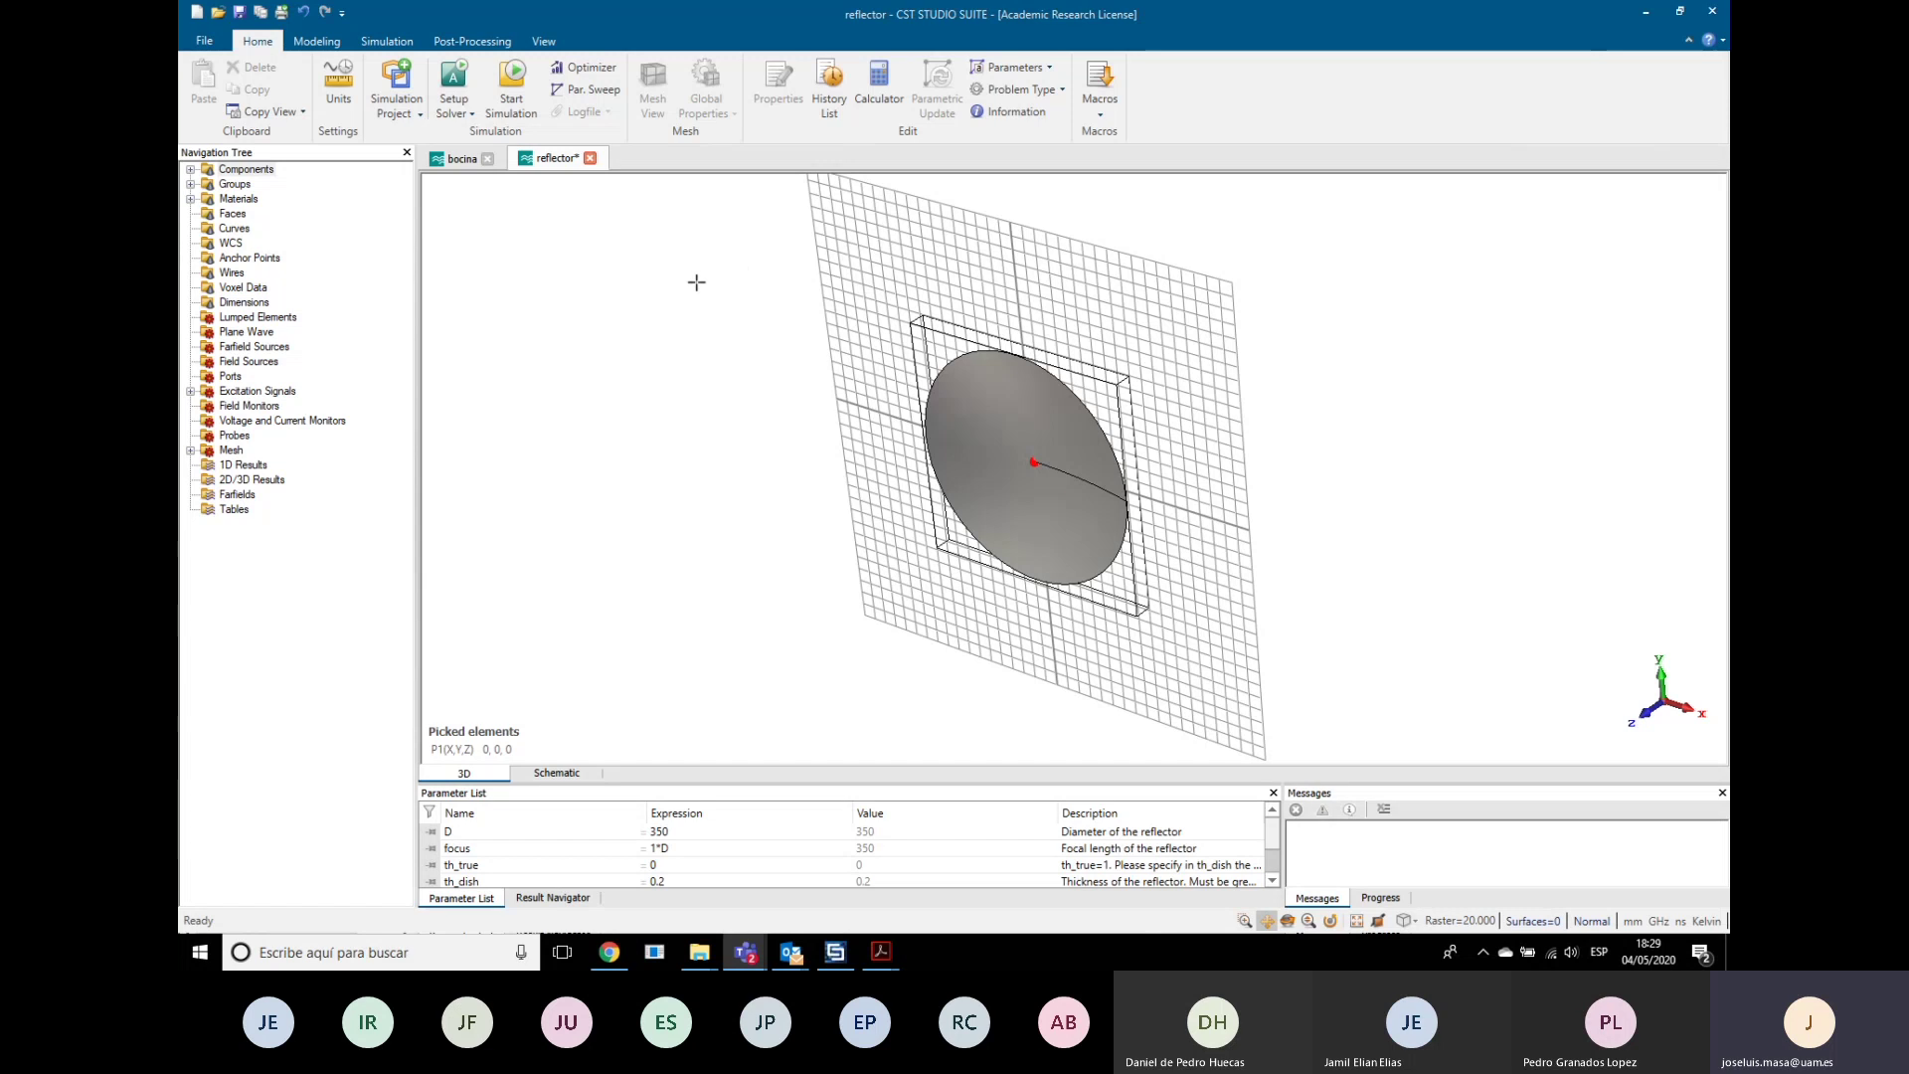
# Step: Set the asymptotic solver's mode to Field sources and enable simultaneous excitation of field sources
pyautogui.click(449, 93)
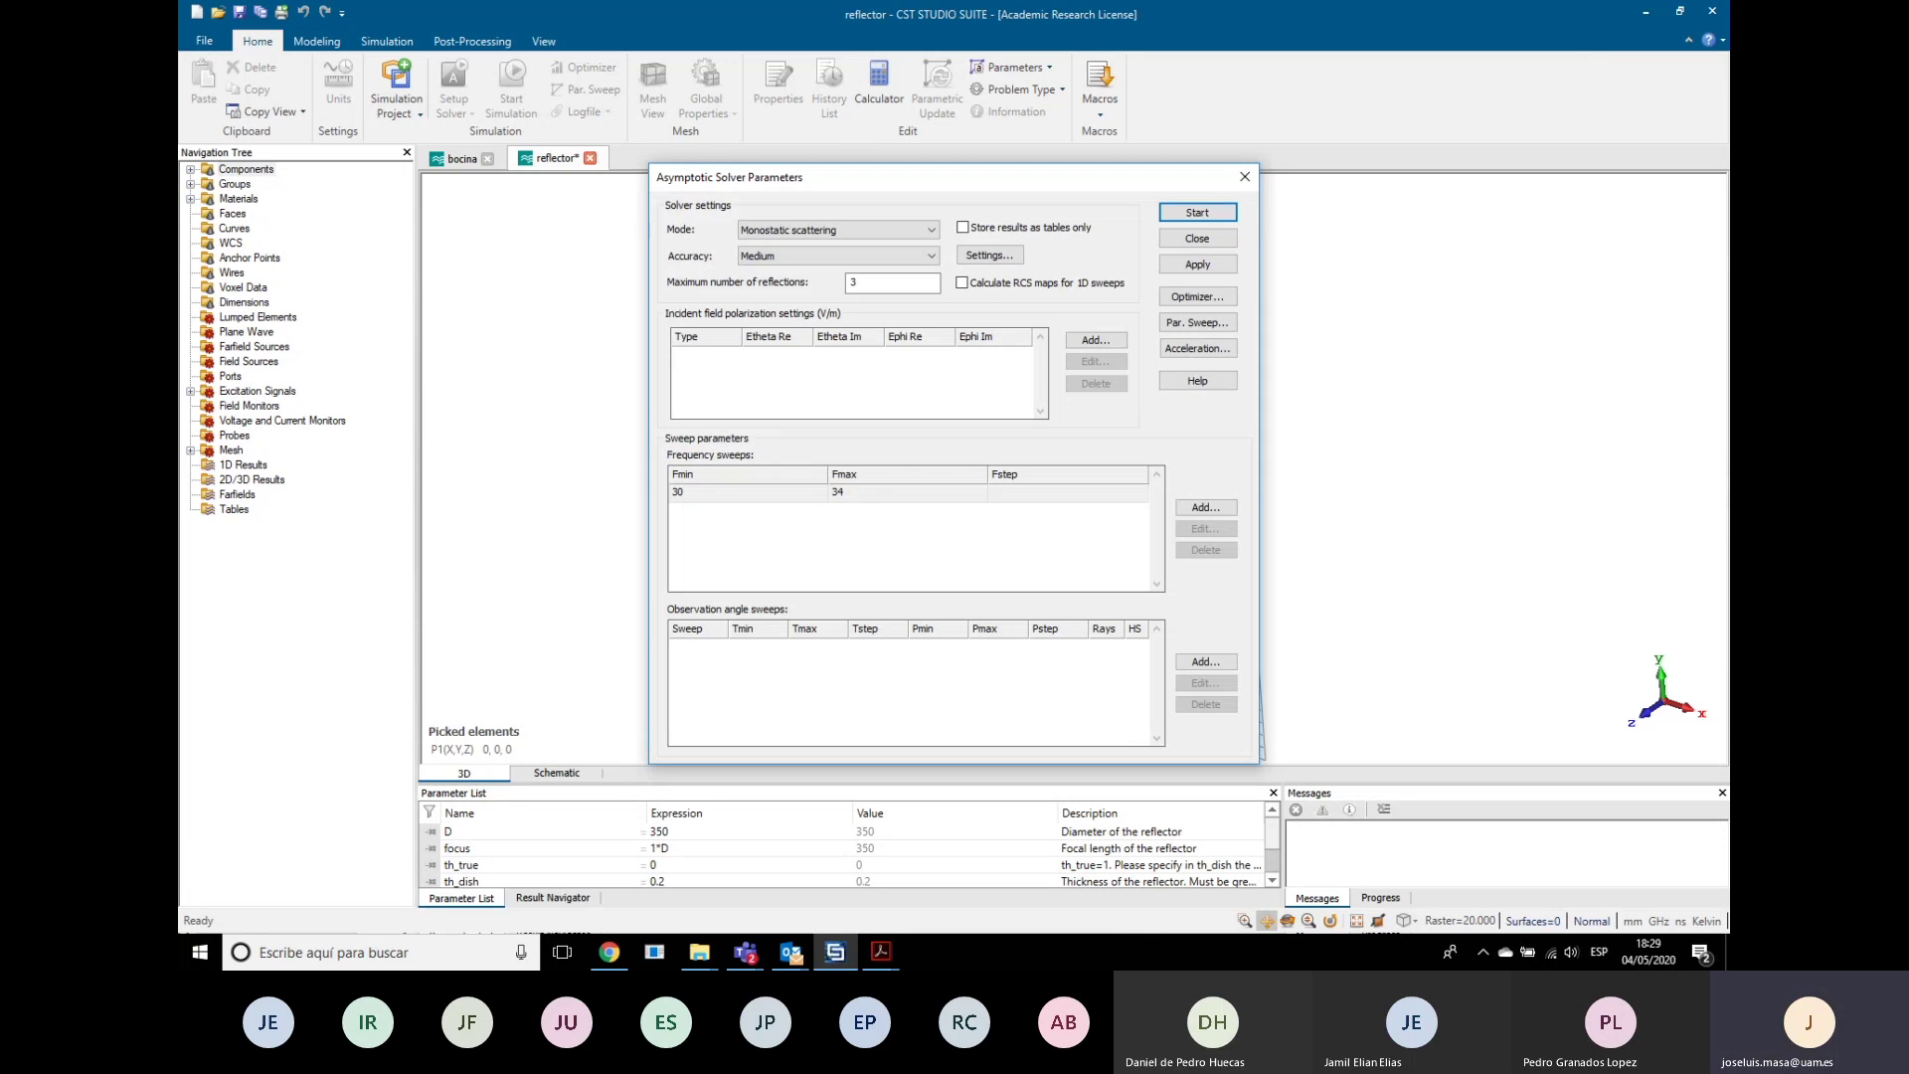
pyautogui.click(835, 232)
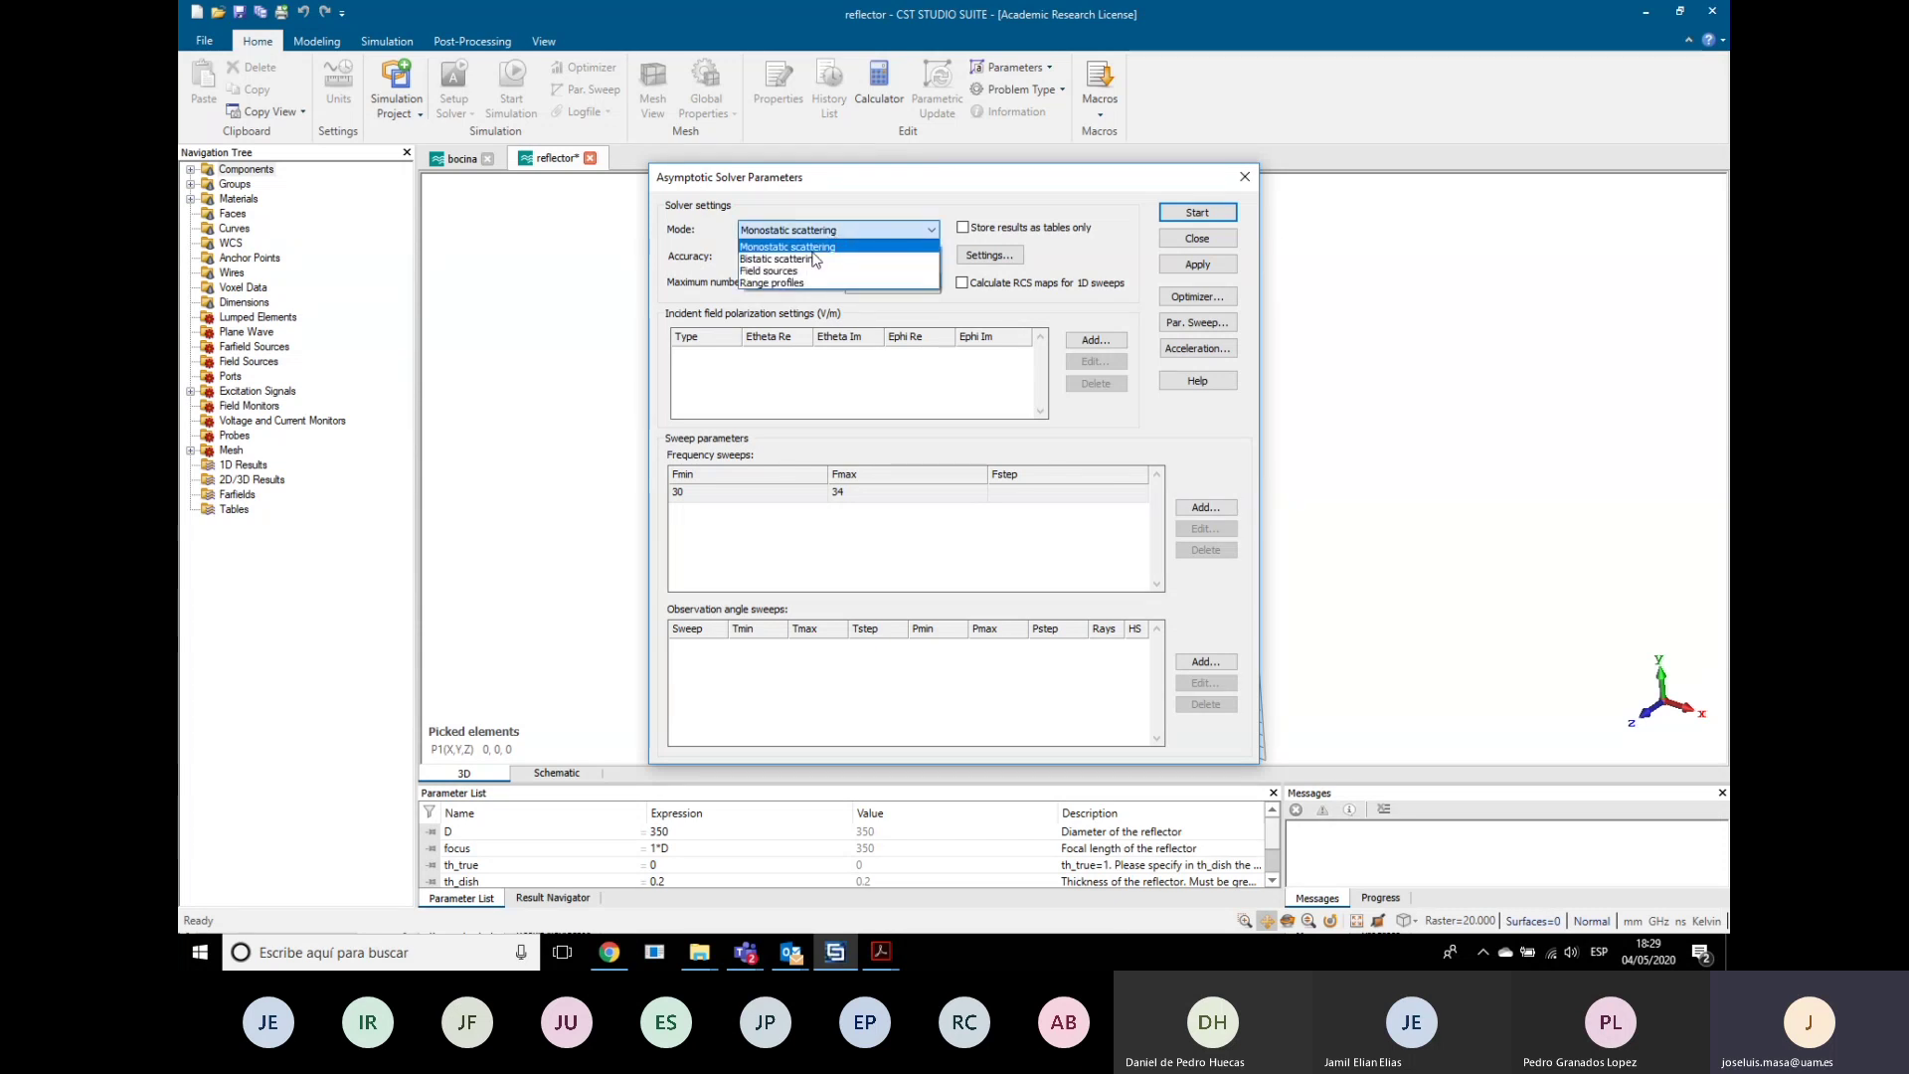
pyautogui.click(796, 272)
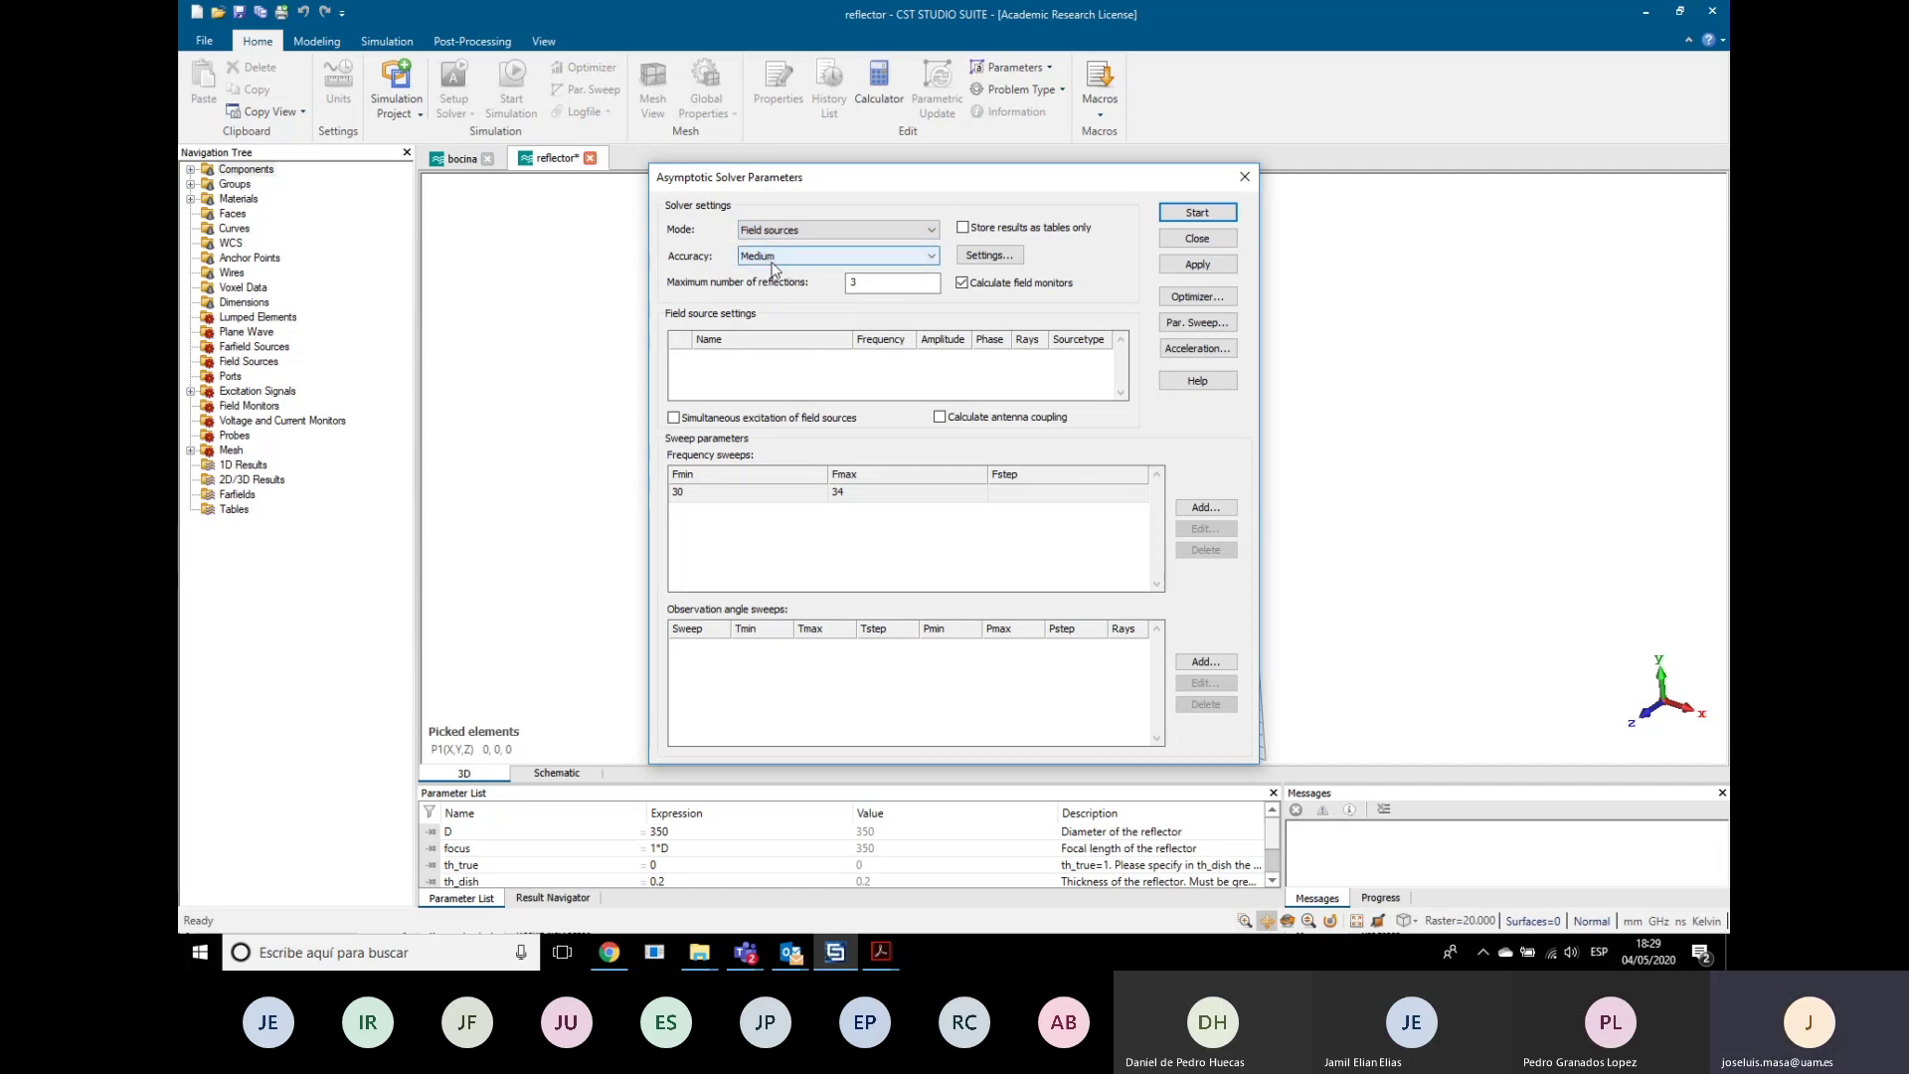
pyautogui.click(674, 419)
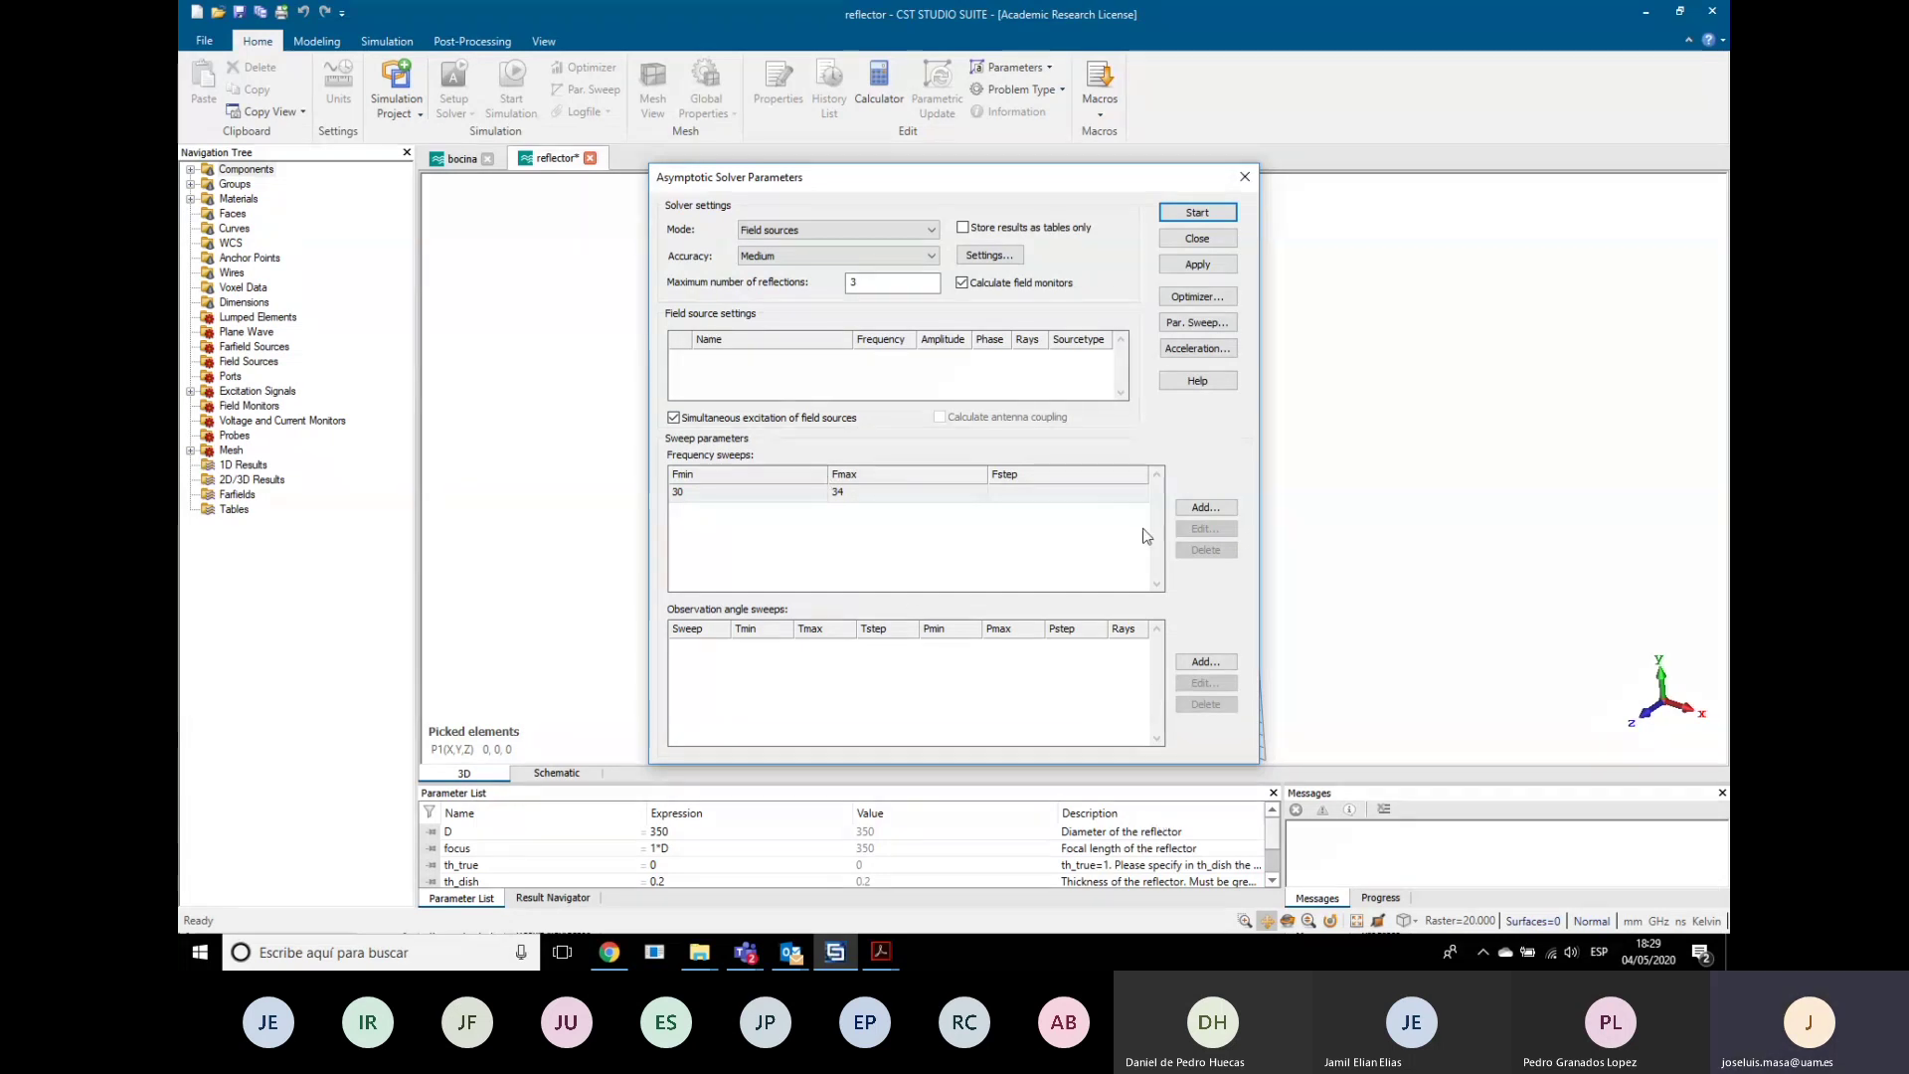
# Step: Add a frequency sweep from 30 to 34 with a step of 2 to the asymptotic solver parameters
pyautogui.click(1201, 509)
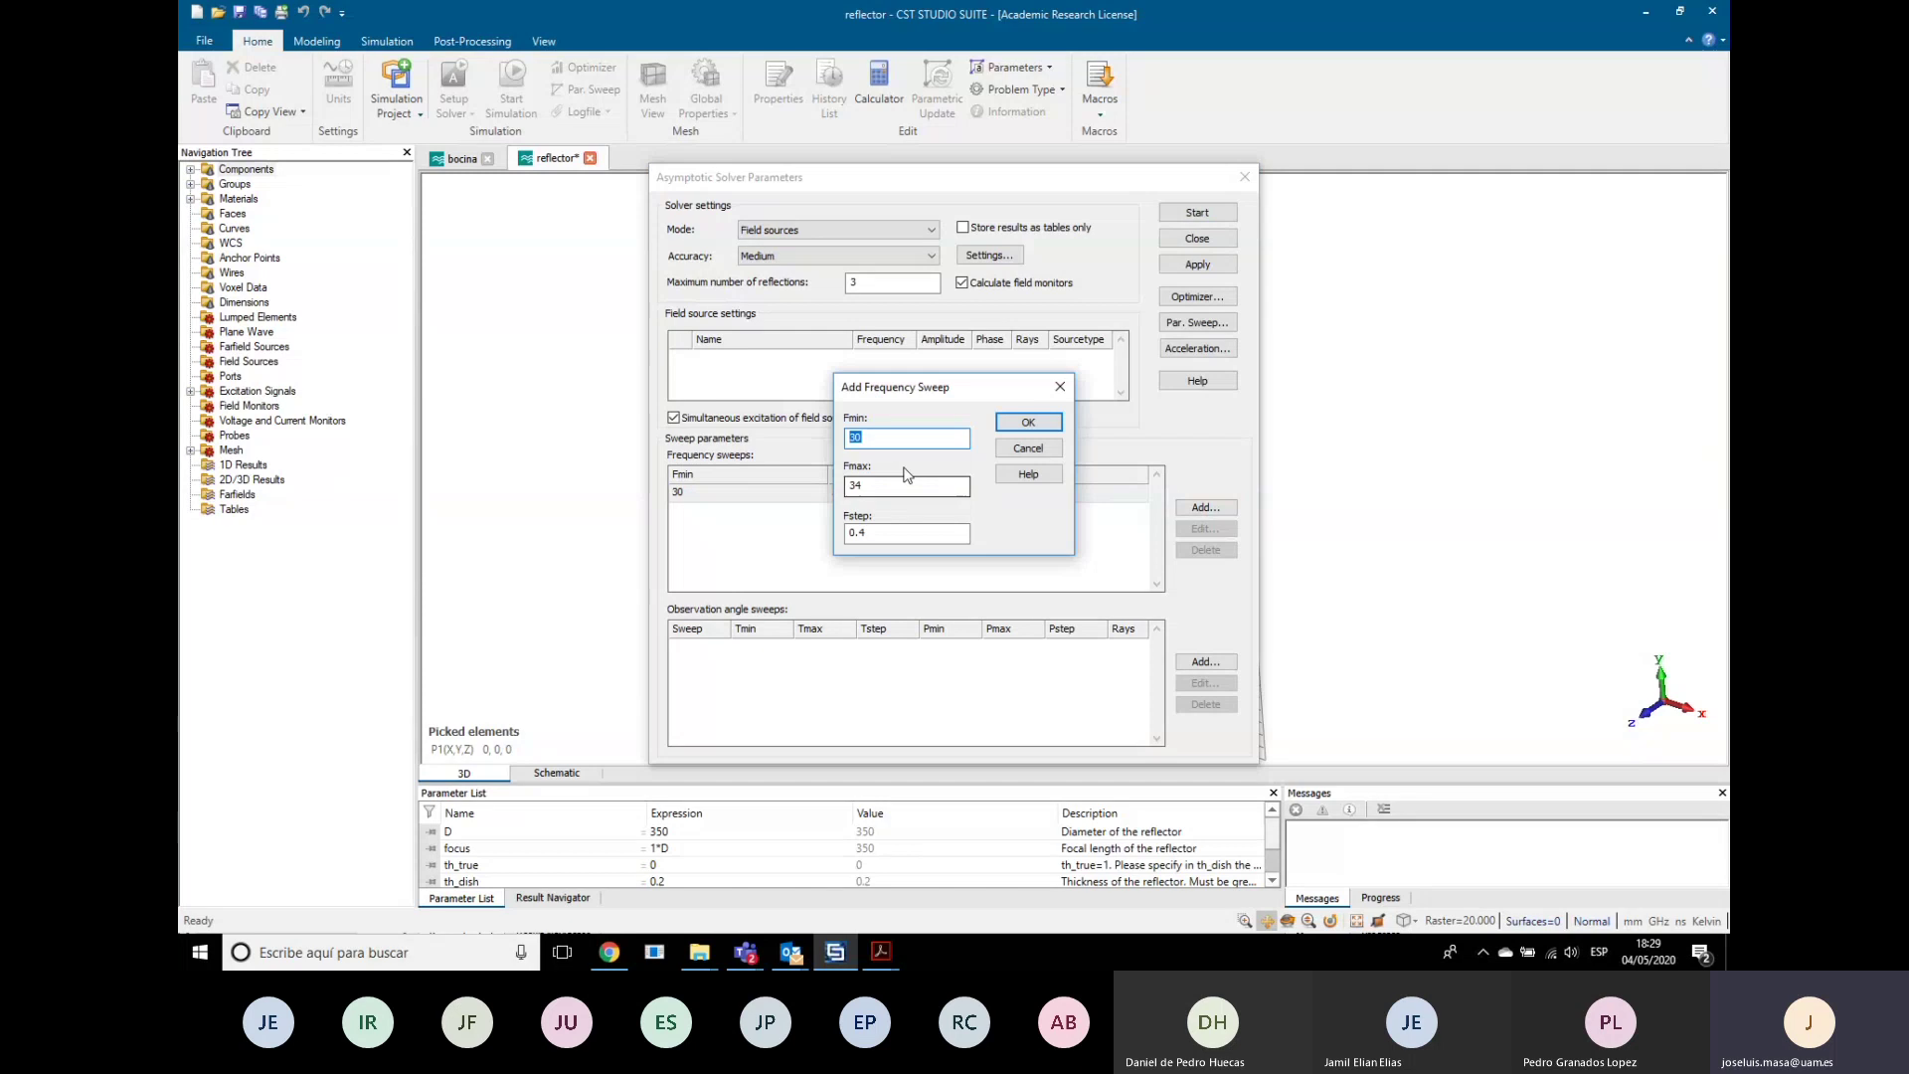
pyautogui.moveTo(878, 534); pyautogui.dragTo(837, 542)
pyautogui.write('2')
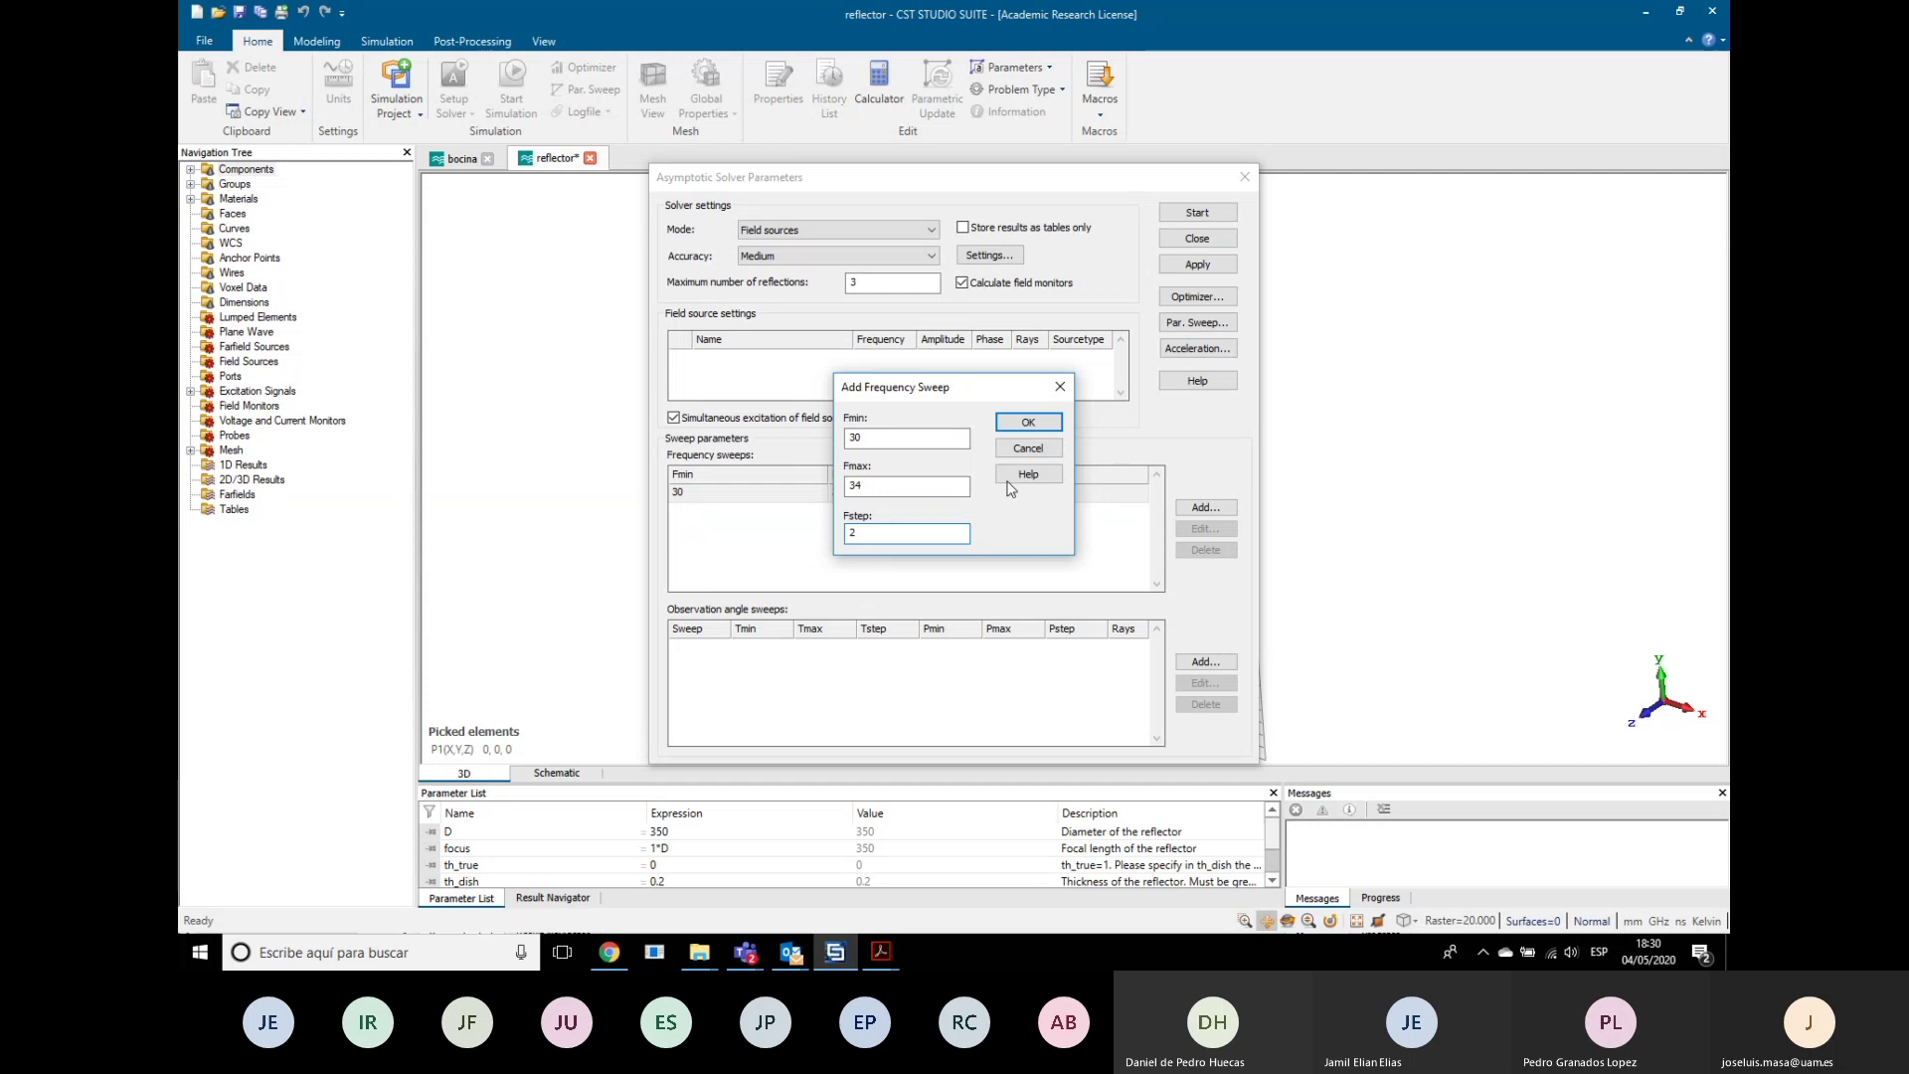
pyautogui.click(1028, 423)
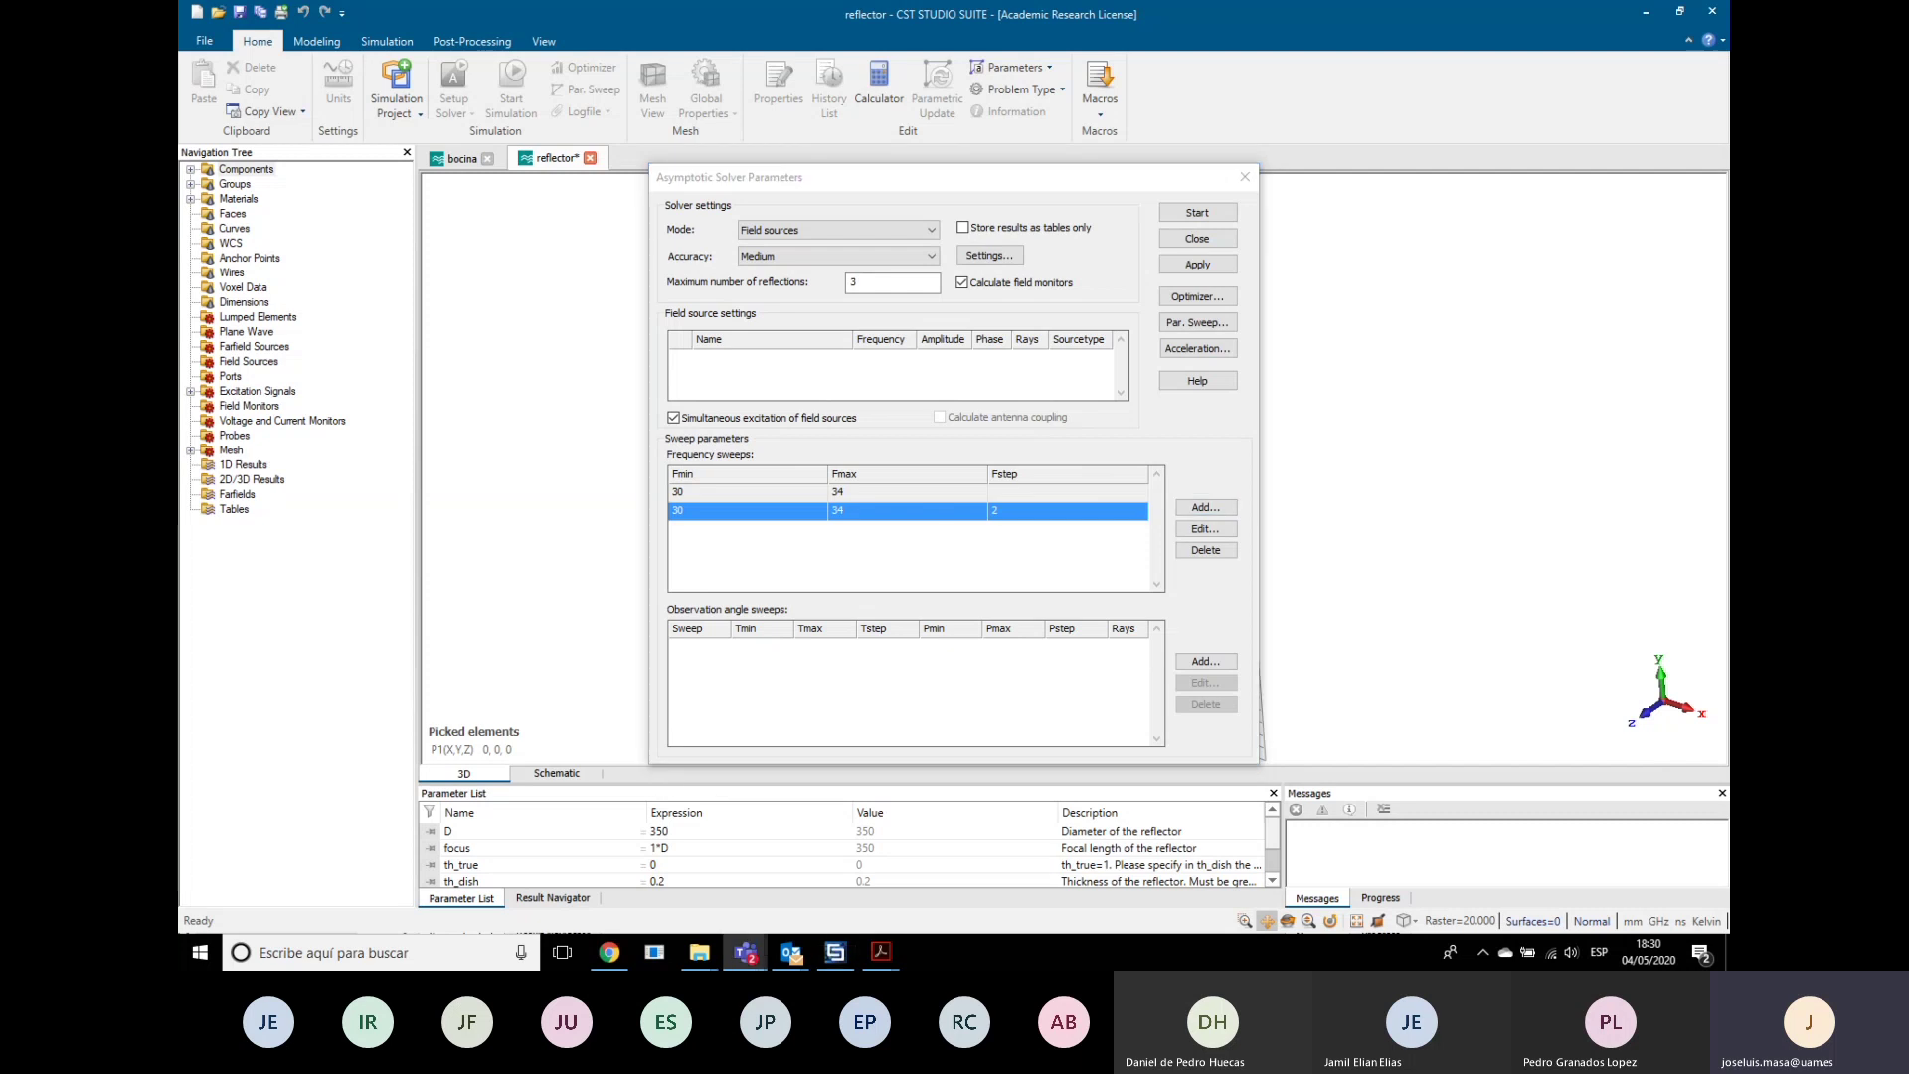
# Step: Add a Theta / Phi observation angle sweep with theta from -180 to 180 in 0.25 steps and phi from 0 to 360 in 90 steps
pyautogui.click(1207, 662)
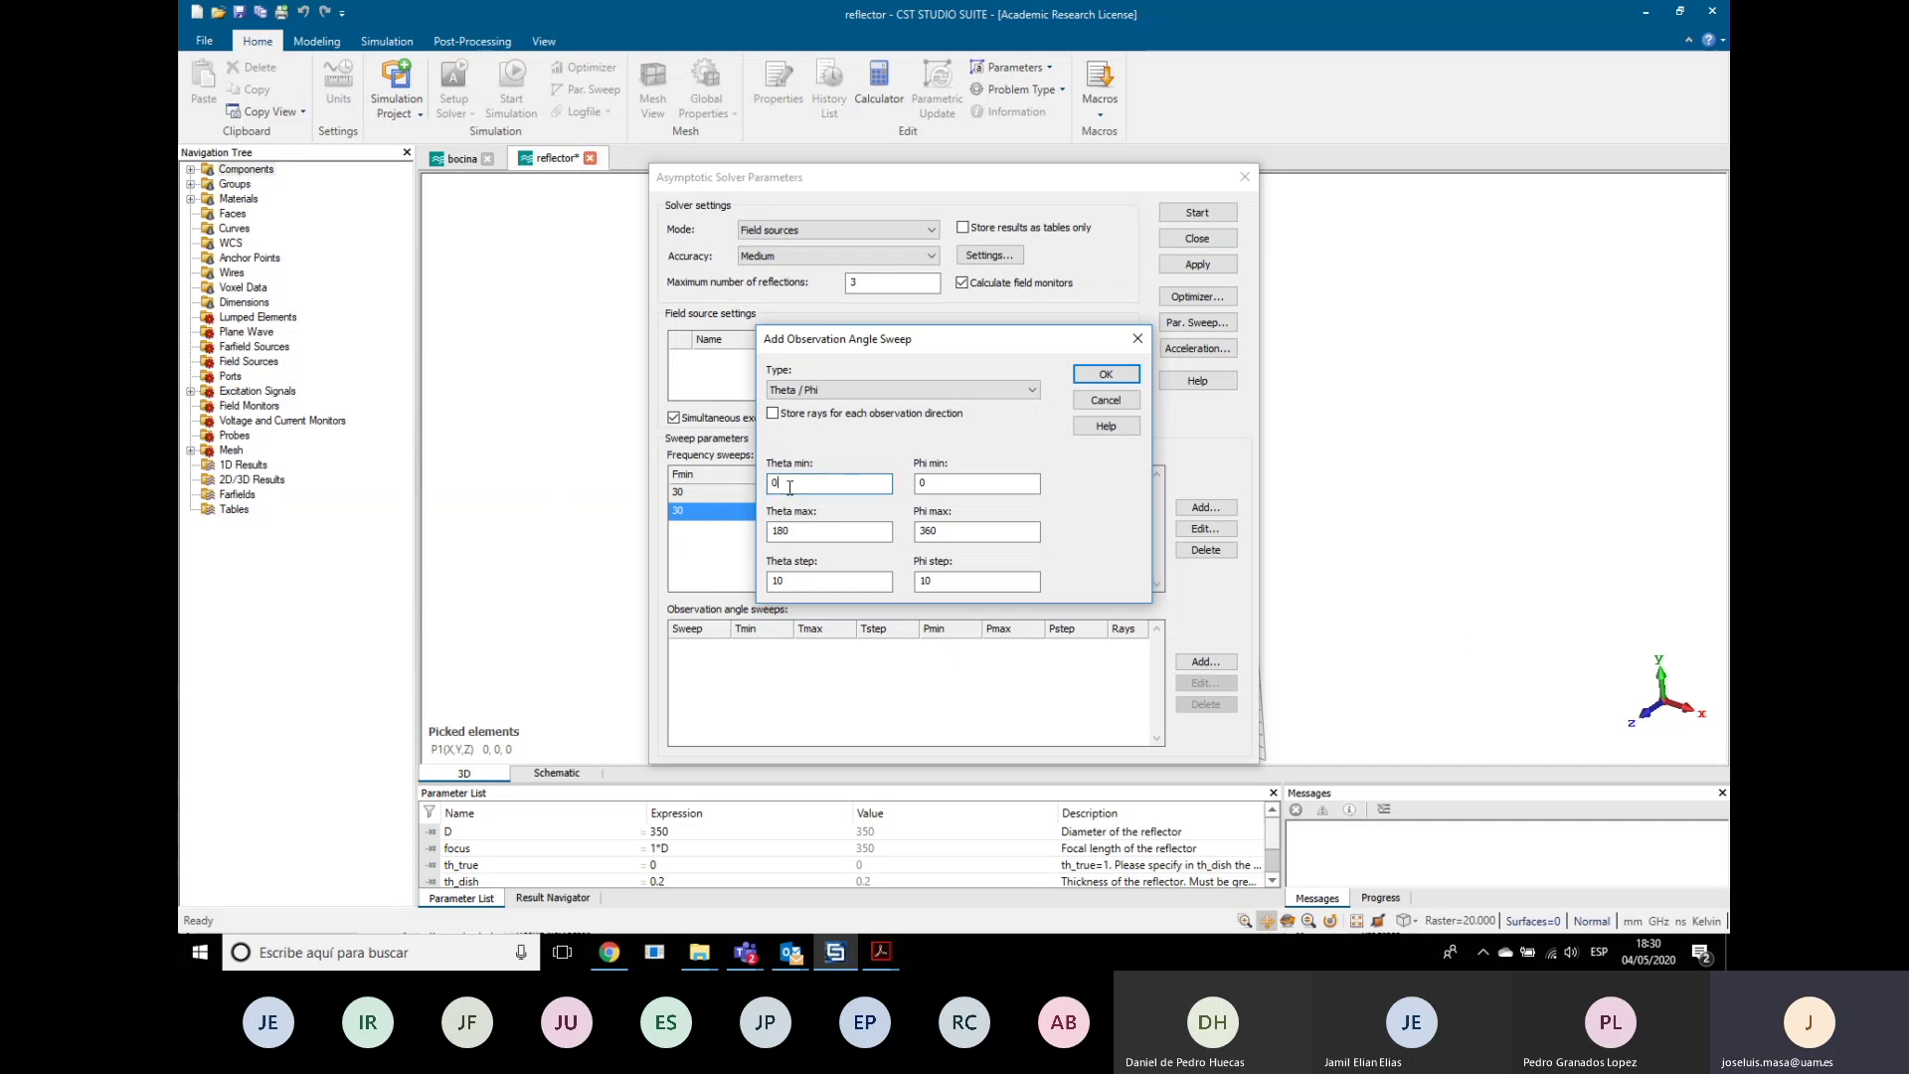
pyautogui.press('BackSpace')
pyautogui.write('-180')
pyautogui.click(797, 531)
pyautogui.press('Tab')
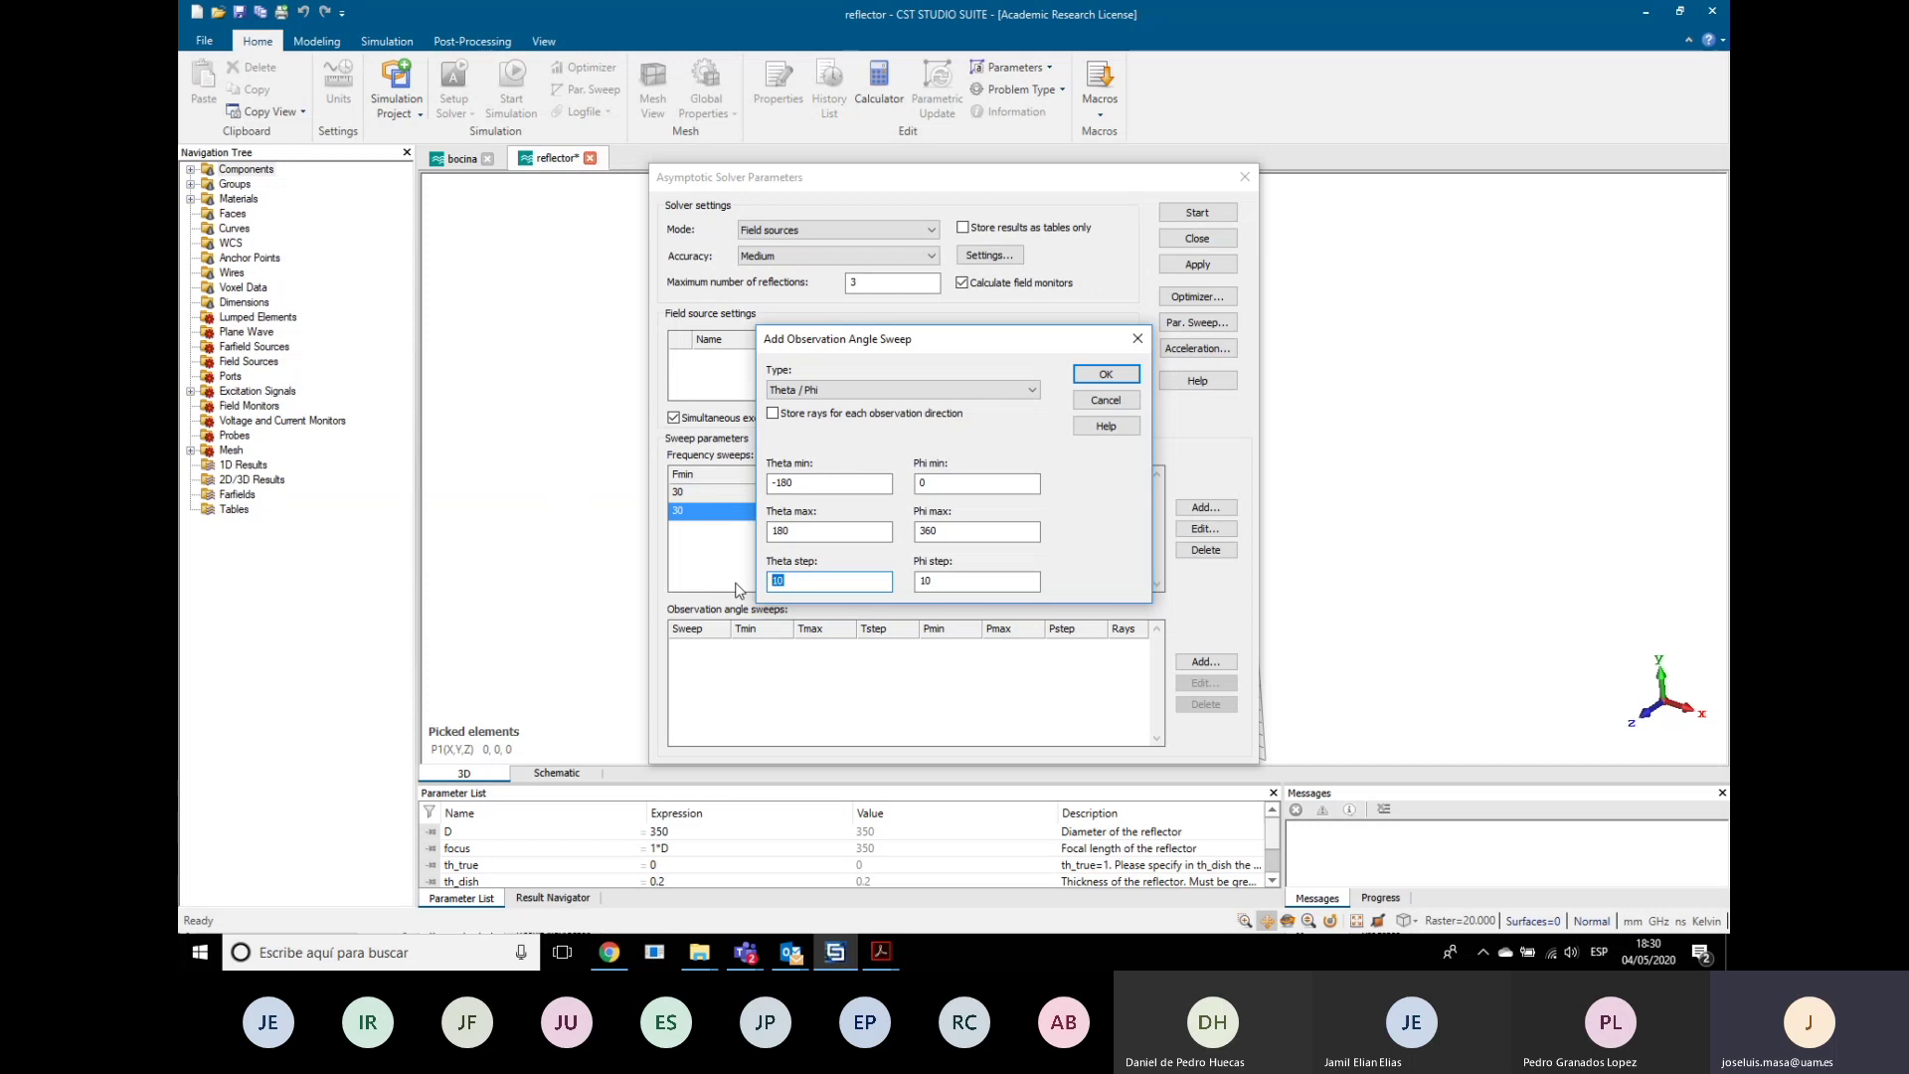
pyautogui.write('0.25')
pyautogui.click(949, 483)
pyautogui.click(973, 533)
pyautogui.click(972, 581)
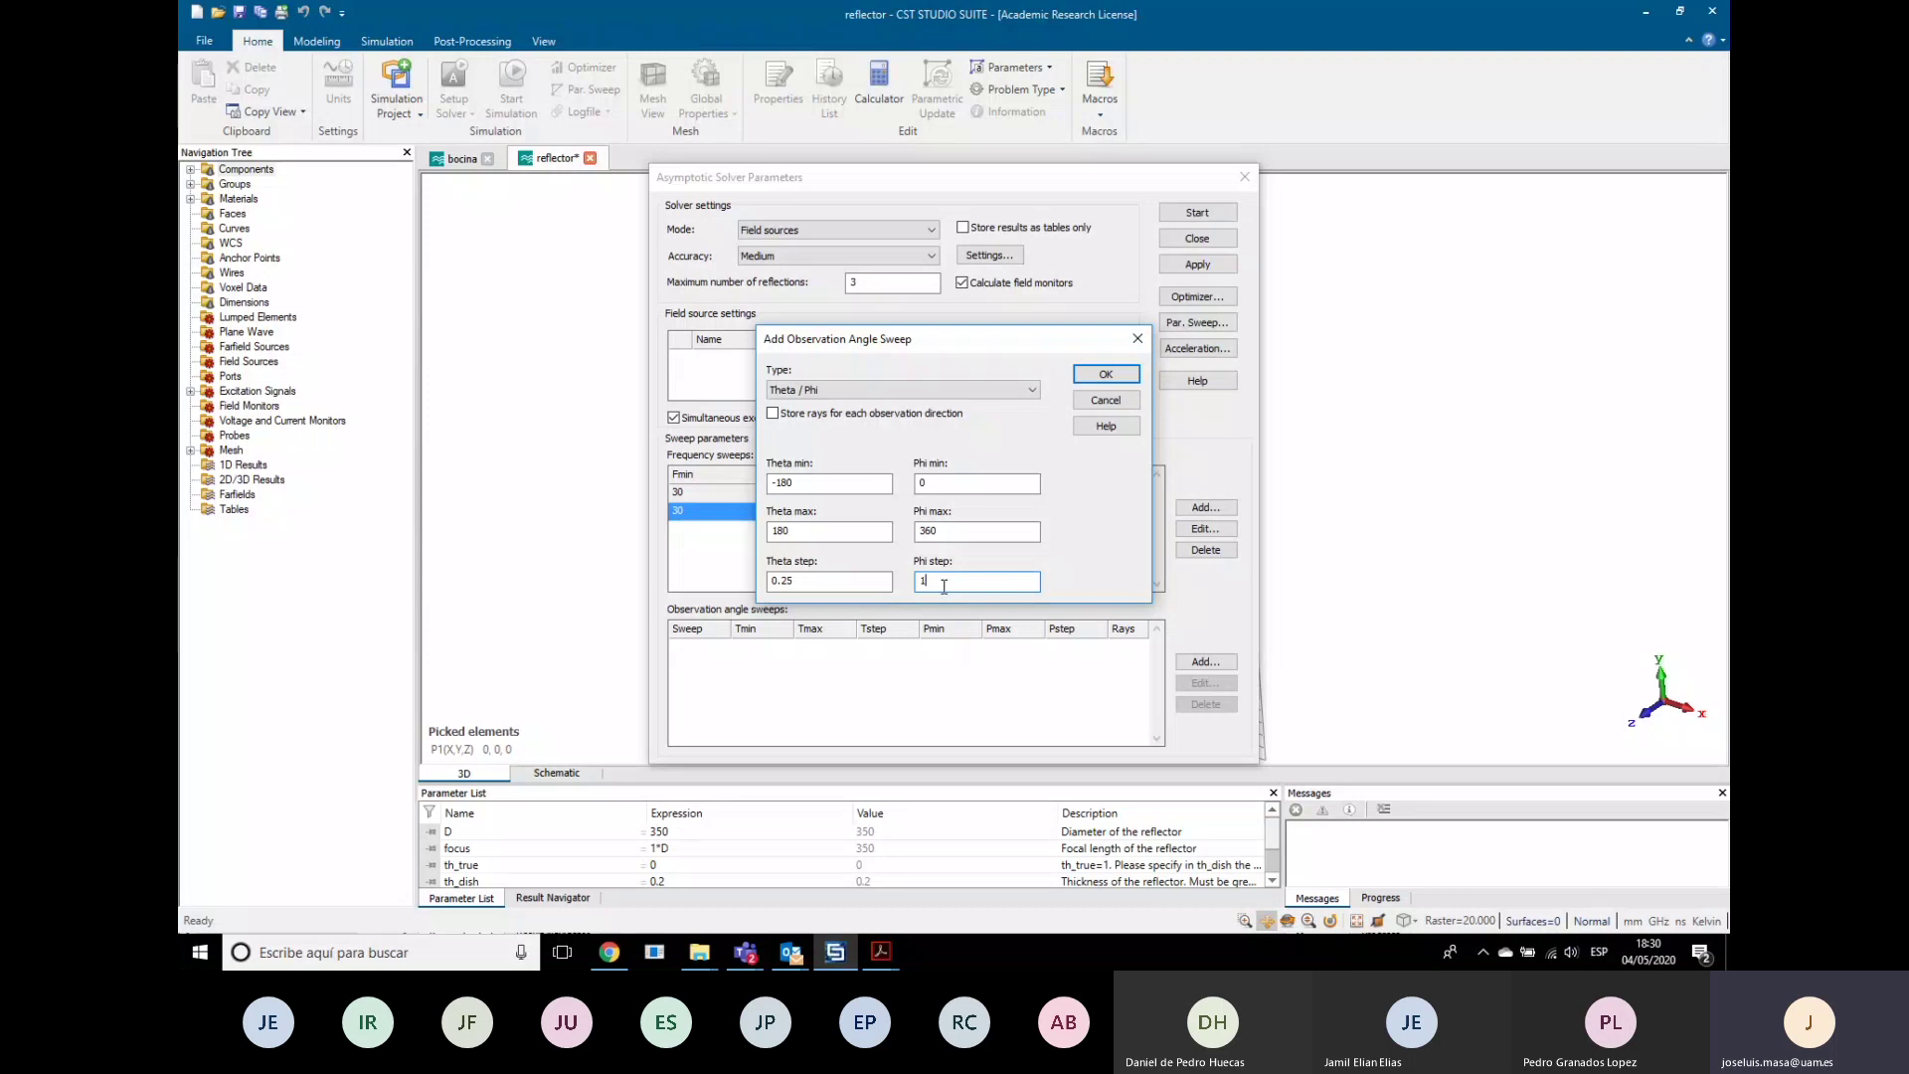
pyautogui.press('BackSpace')
pyautogui.write('90')
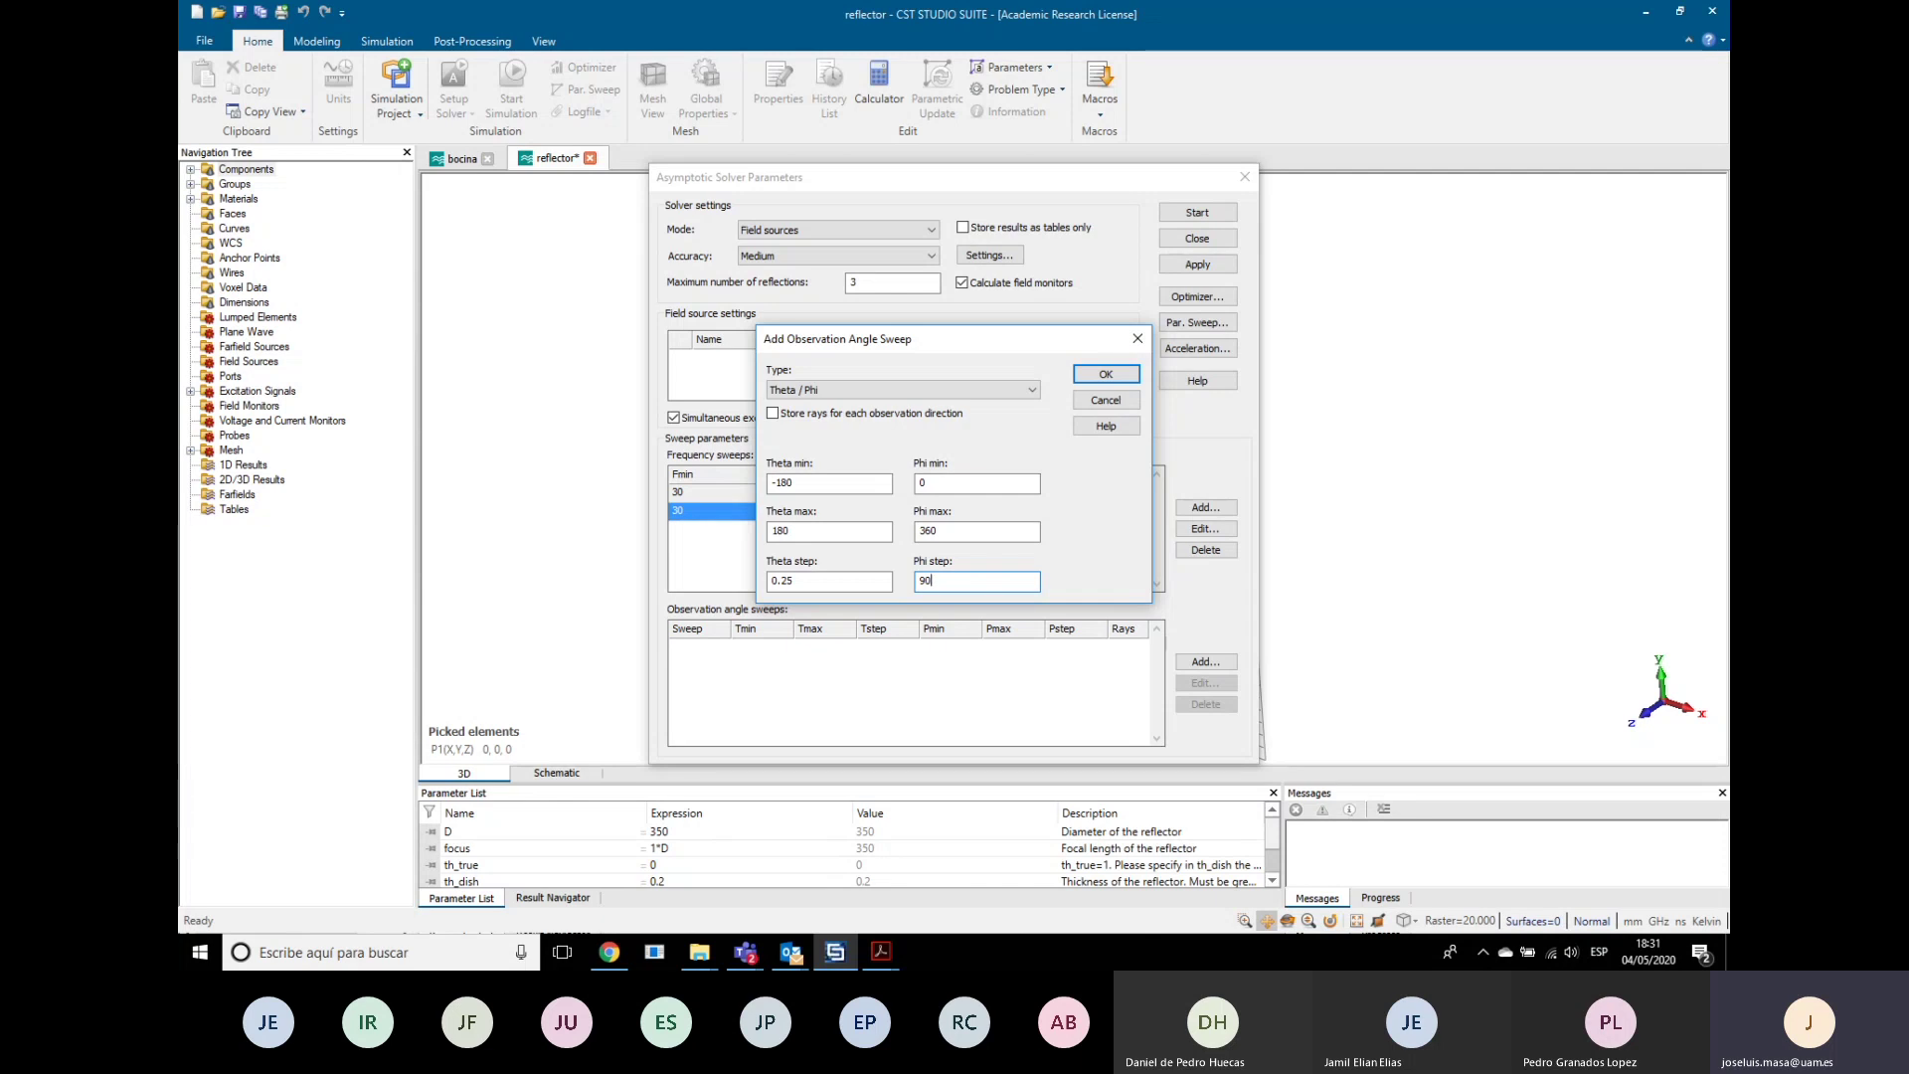
pyautogui.click(1099, 381)
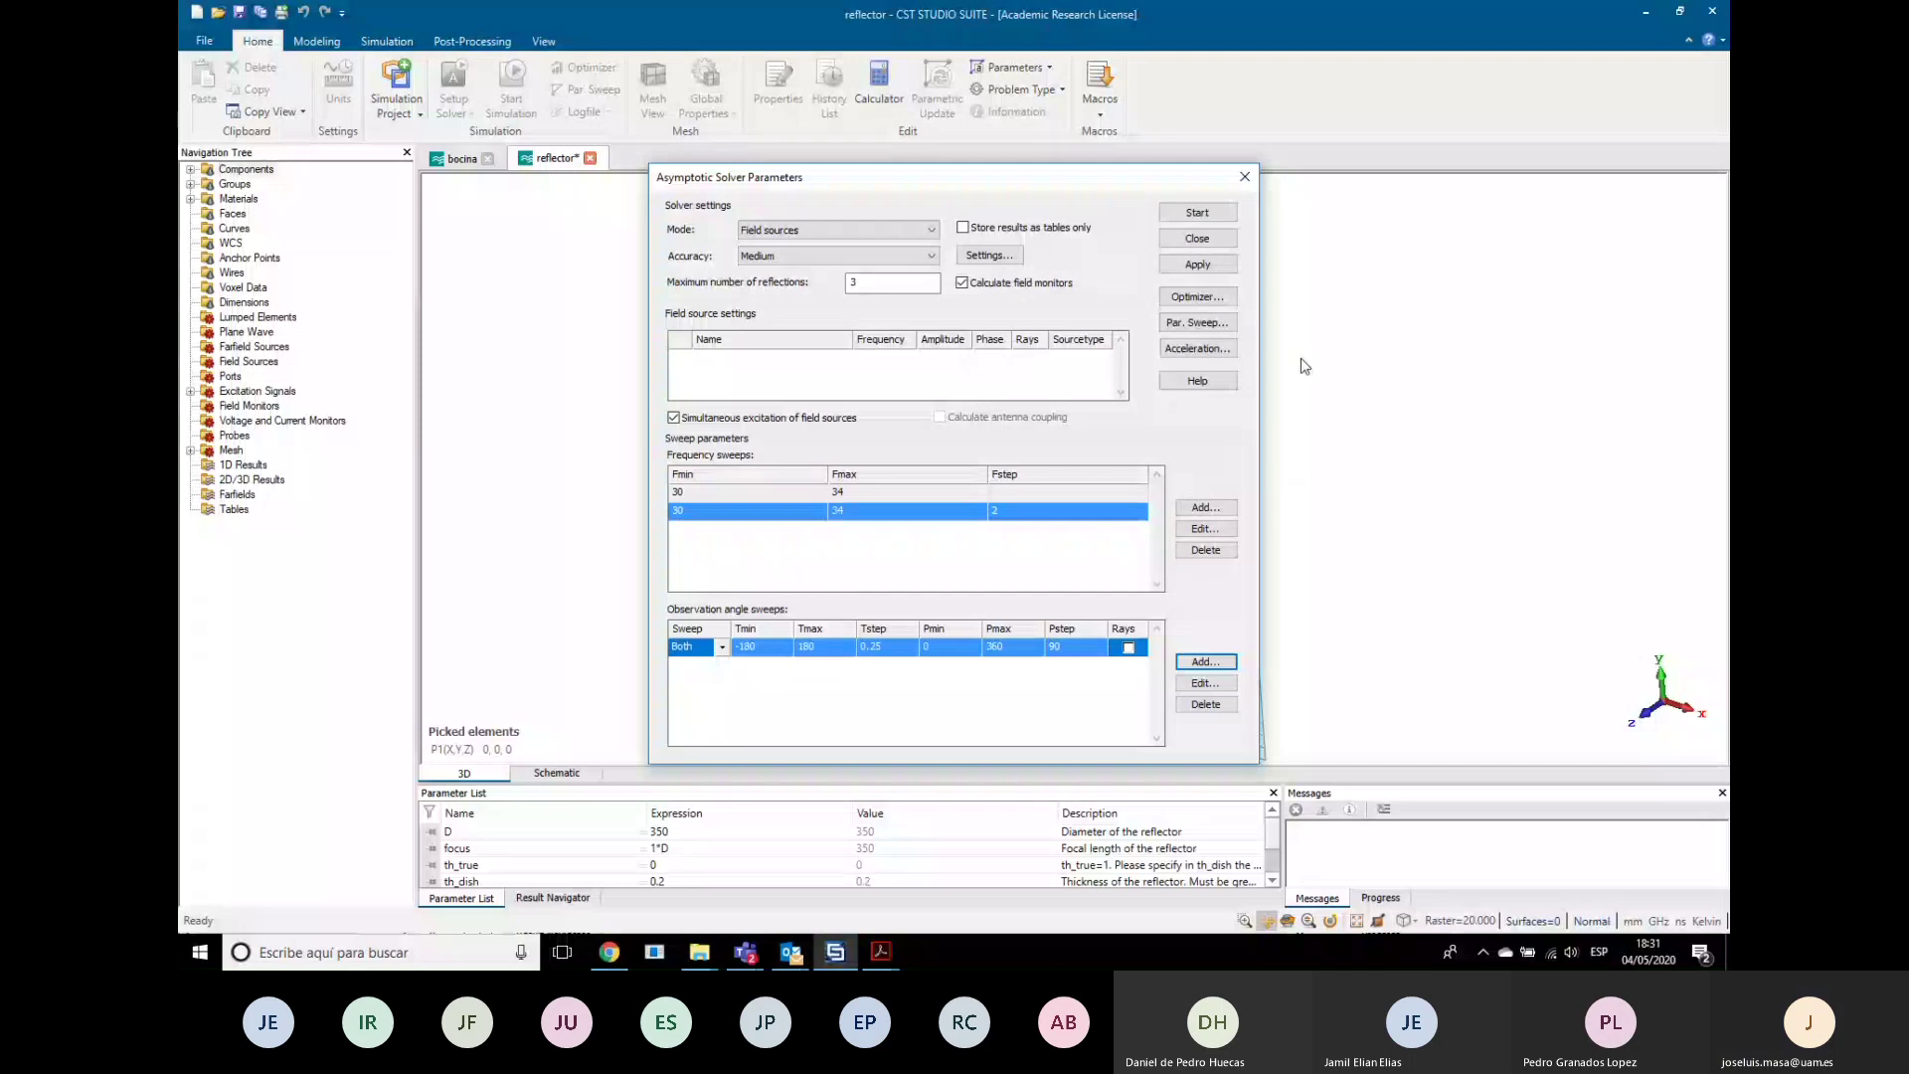
# Step: Apply the asymptotic solver parameters, close their dialog, and save the reflector project
pyautogui.click(1198, 270)
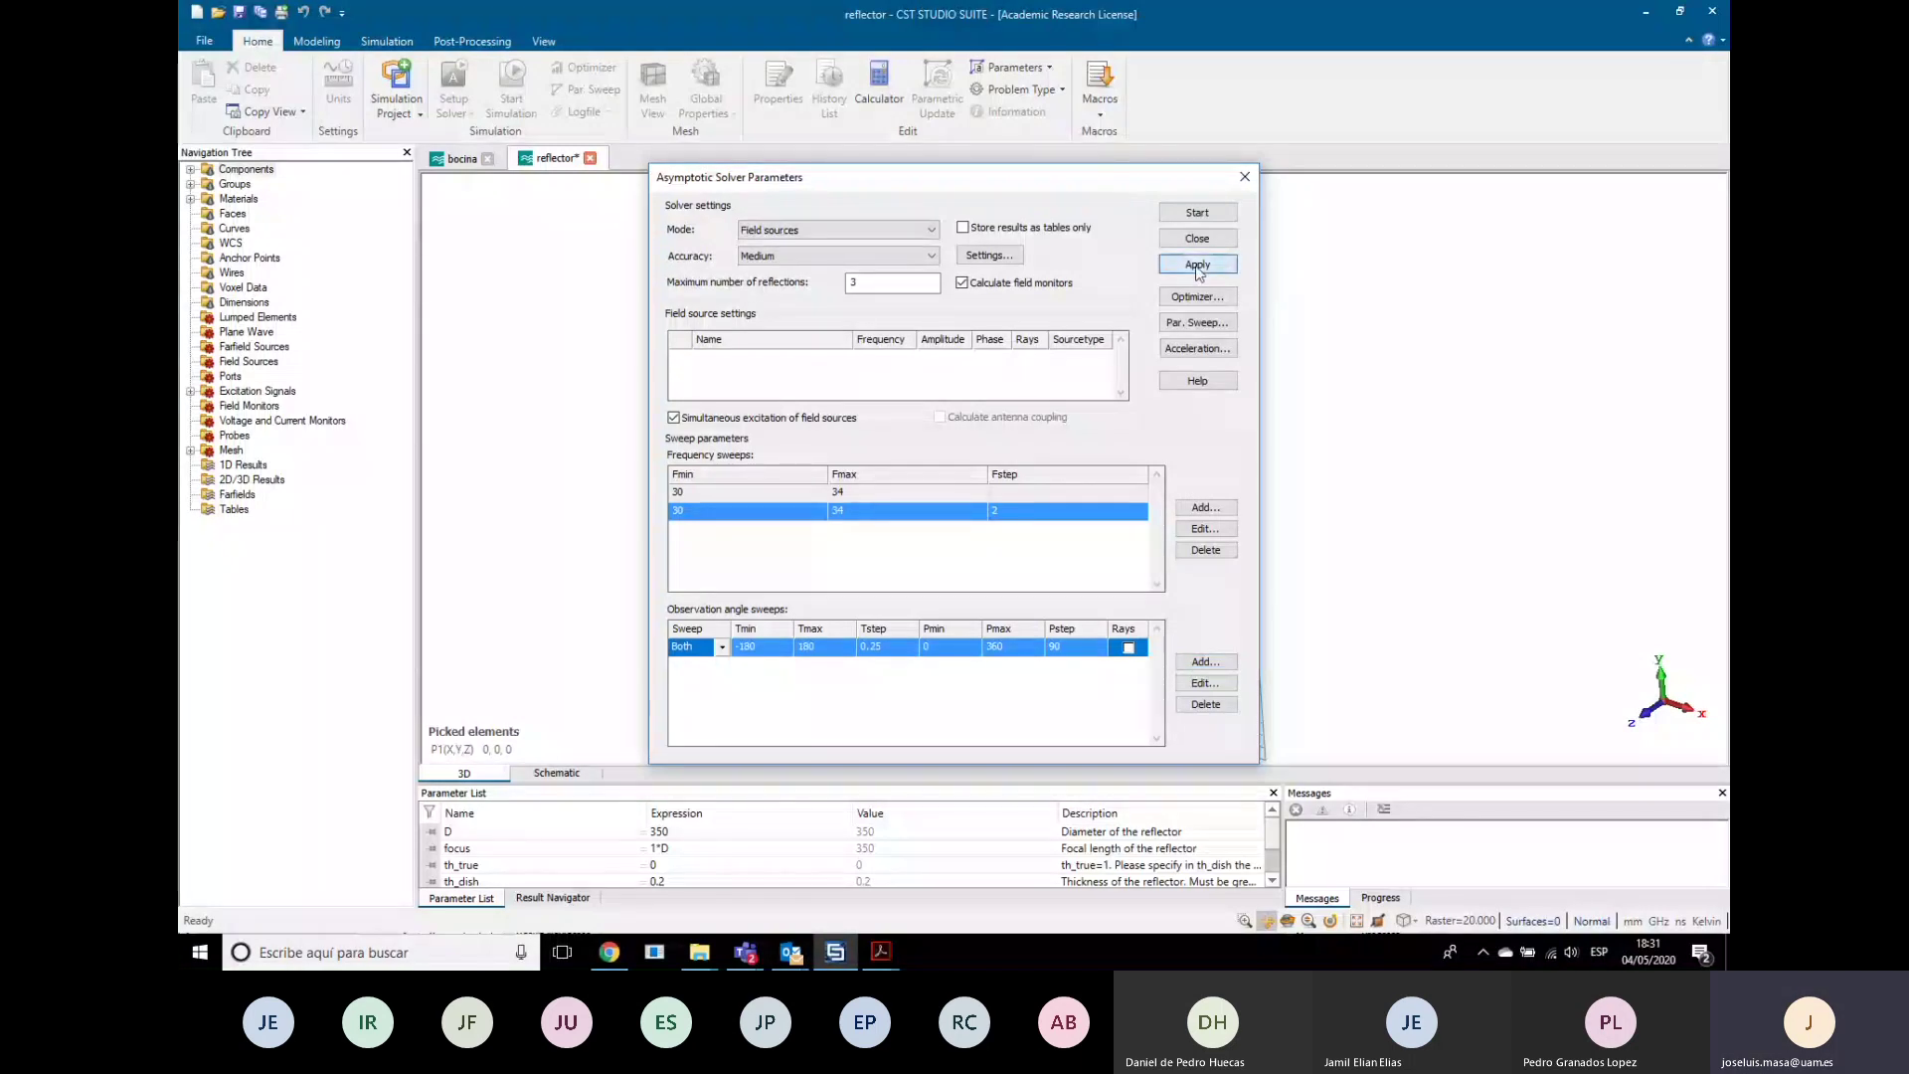
pyautogui.click(1244, 177)
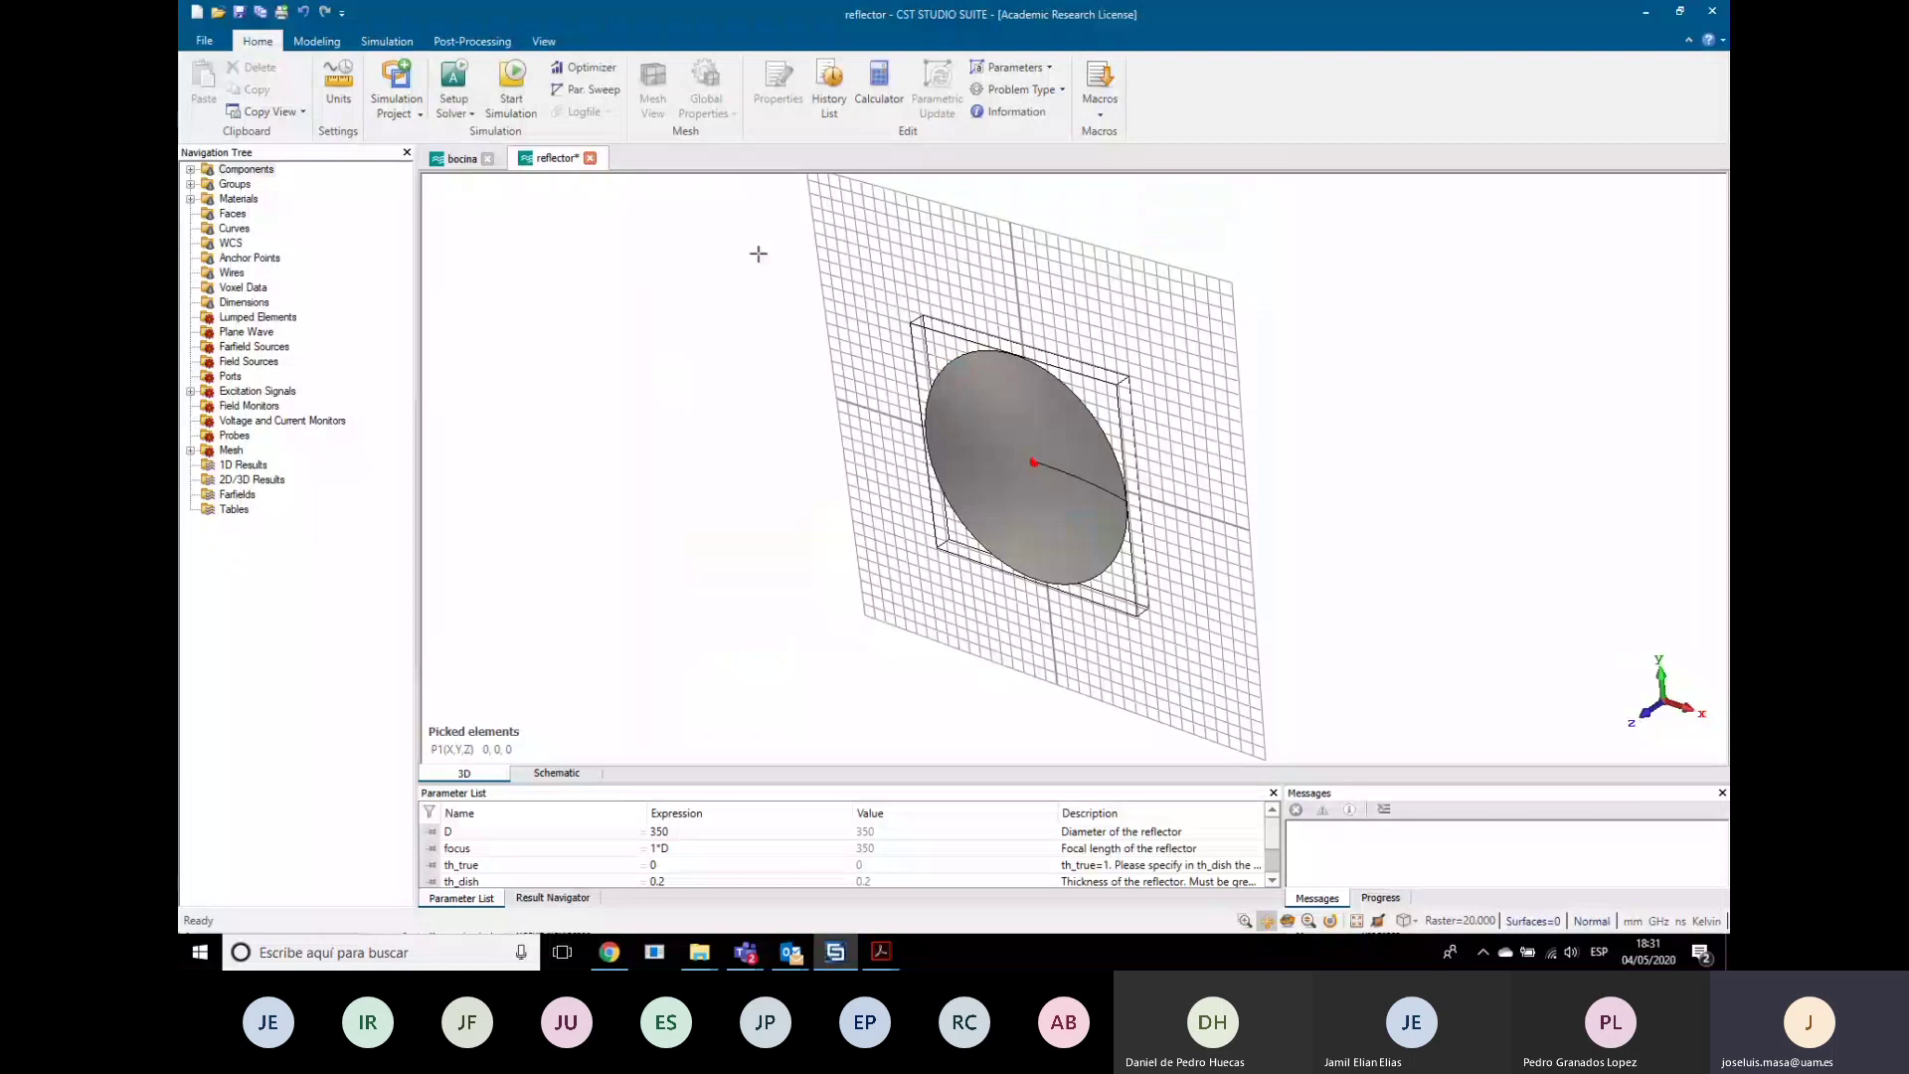
pyautogui.click(240, 13)
# Step: Create a new Circuits & Systems schematic project
pyautogui.click(205, 41)
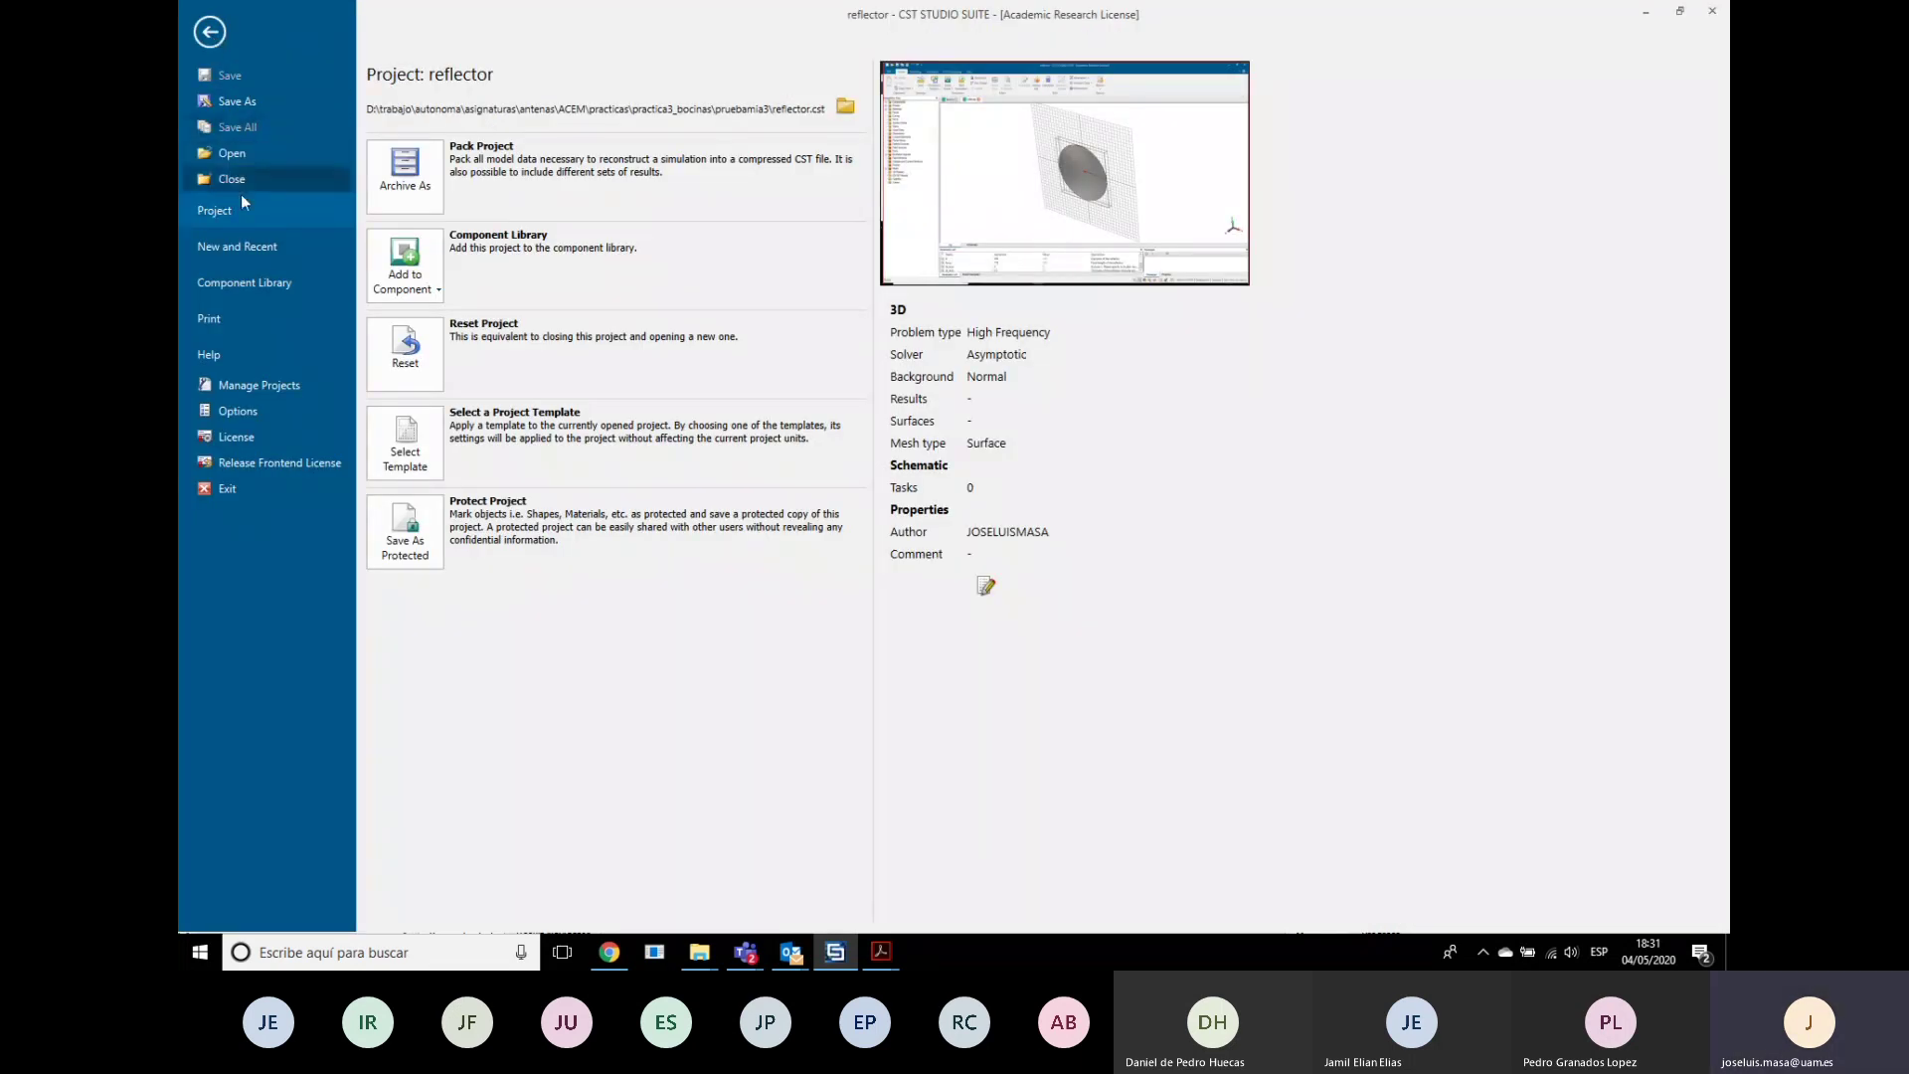
pyautogui.click(245, 247)
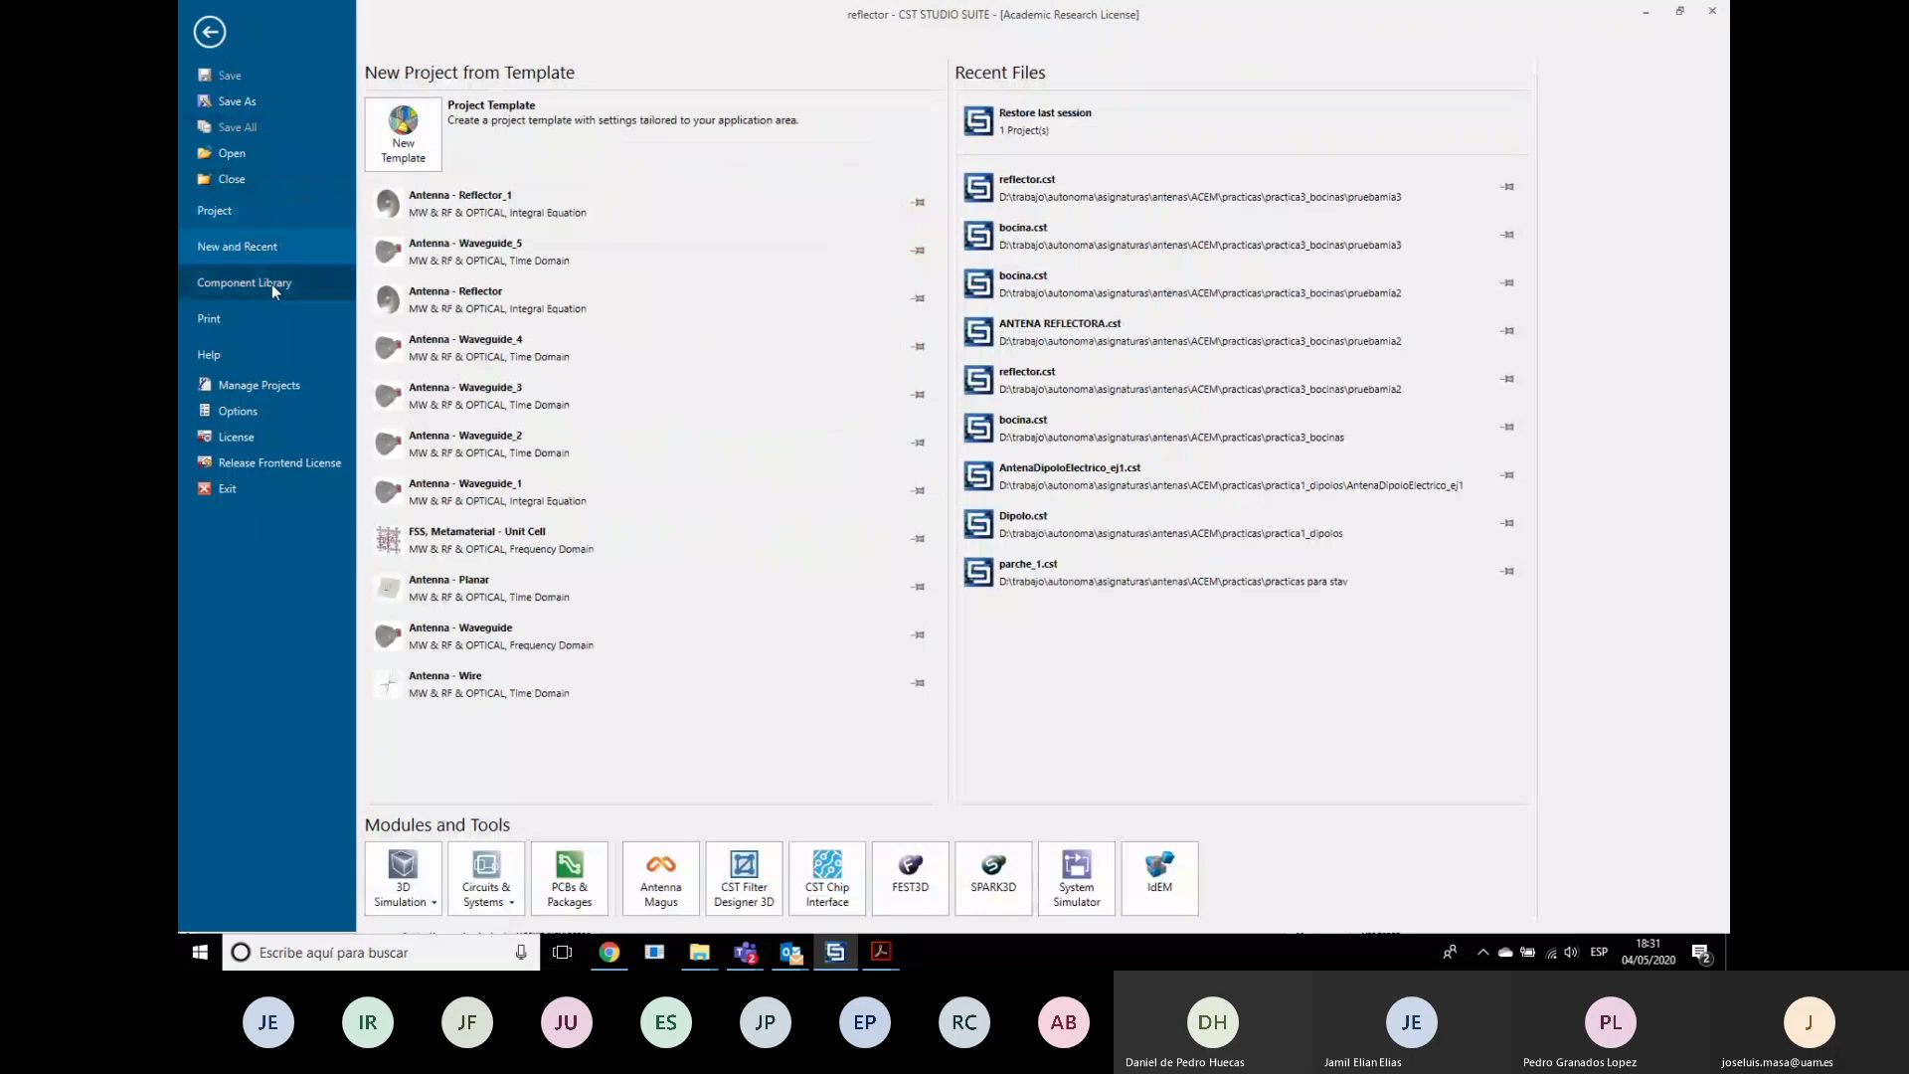
pyautogui.click(515, 908)
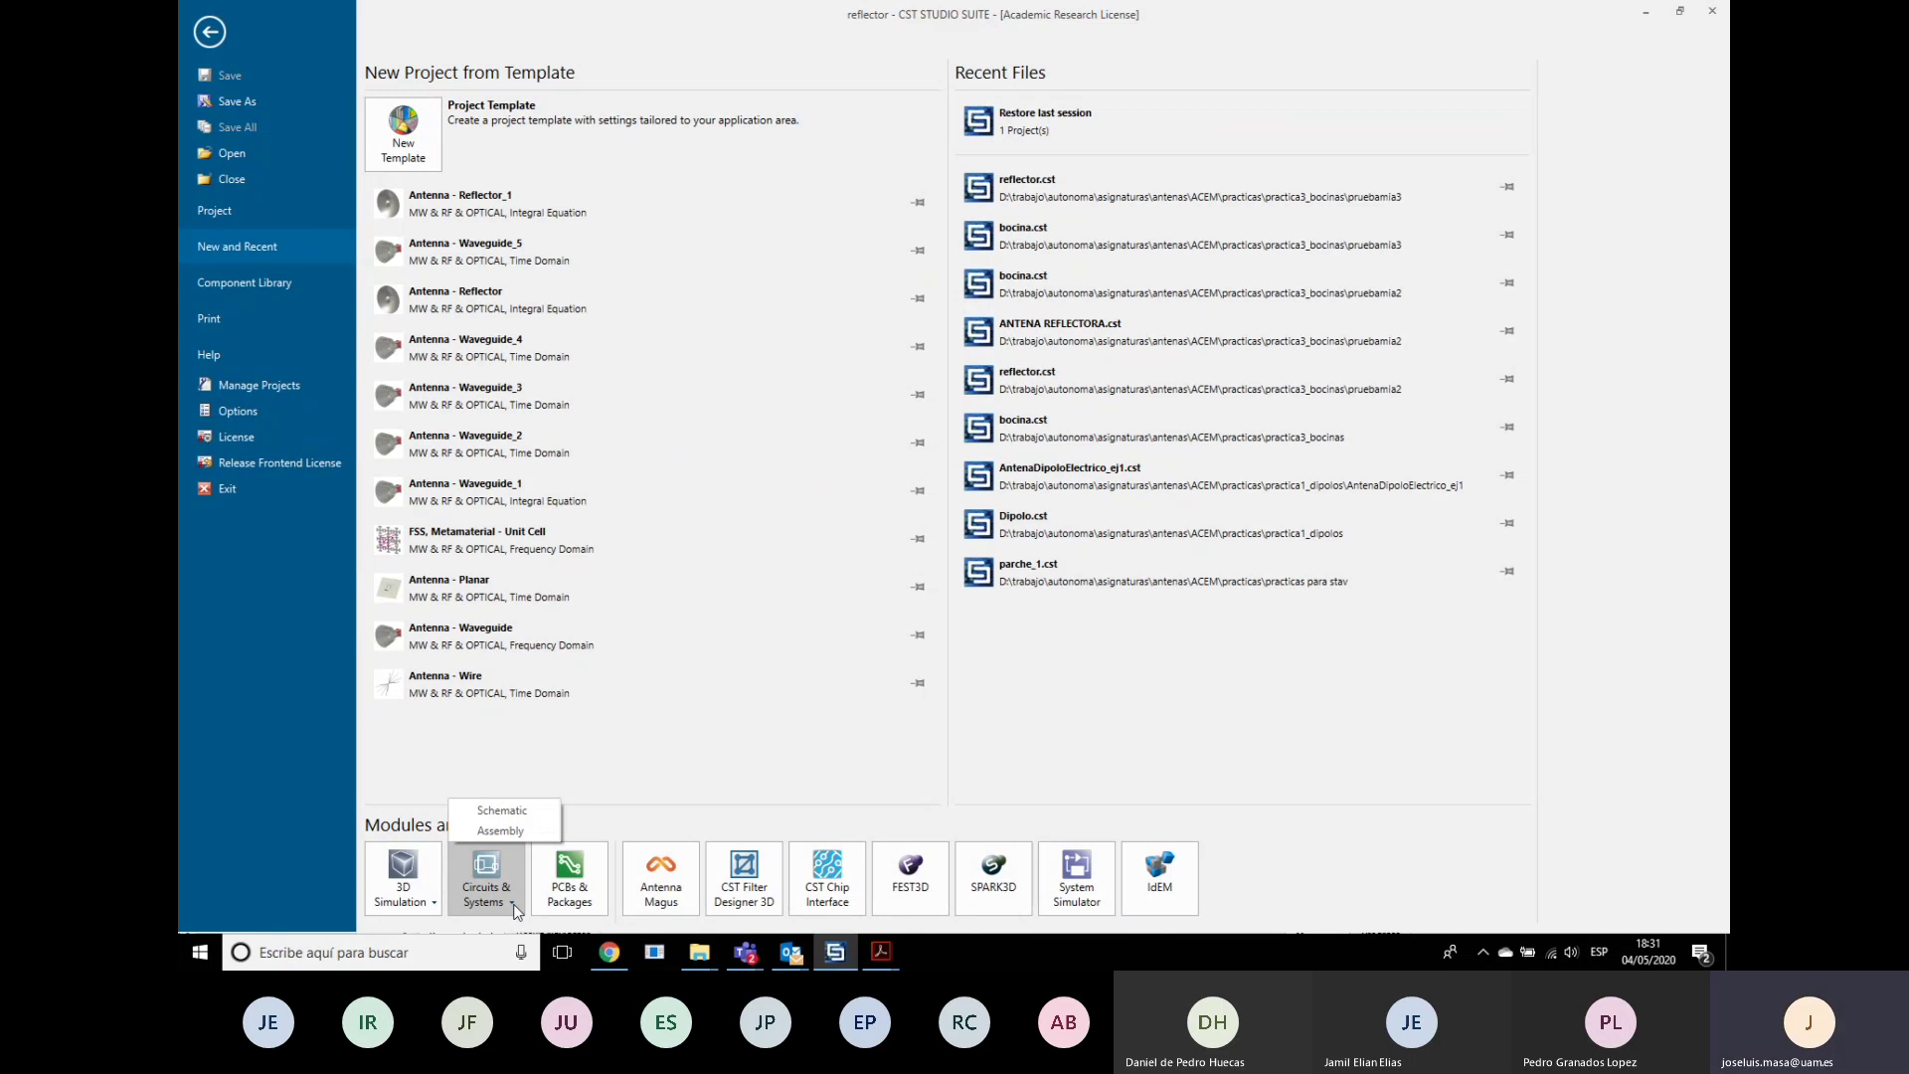
pyautogui.click(504, 811)
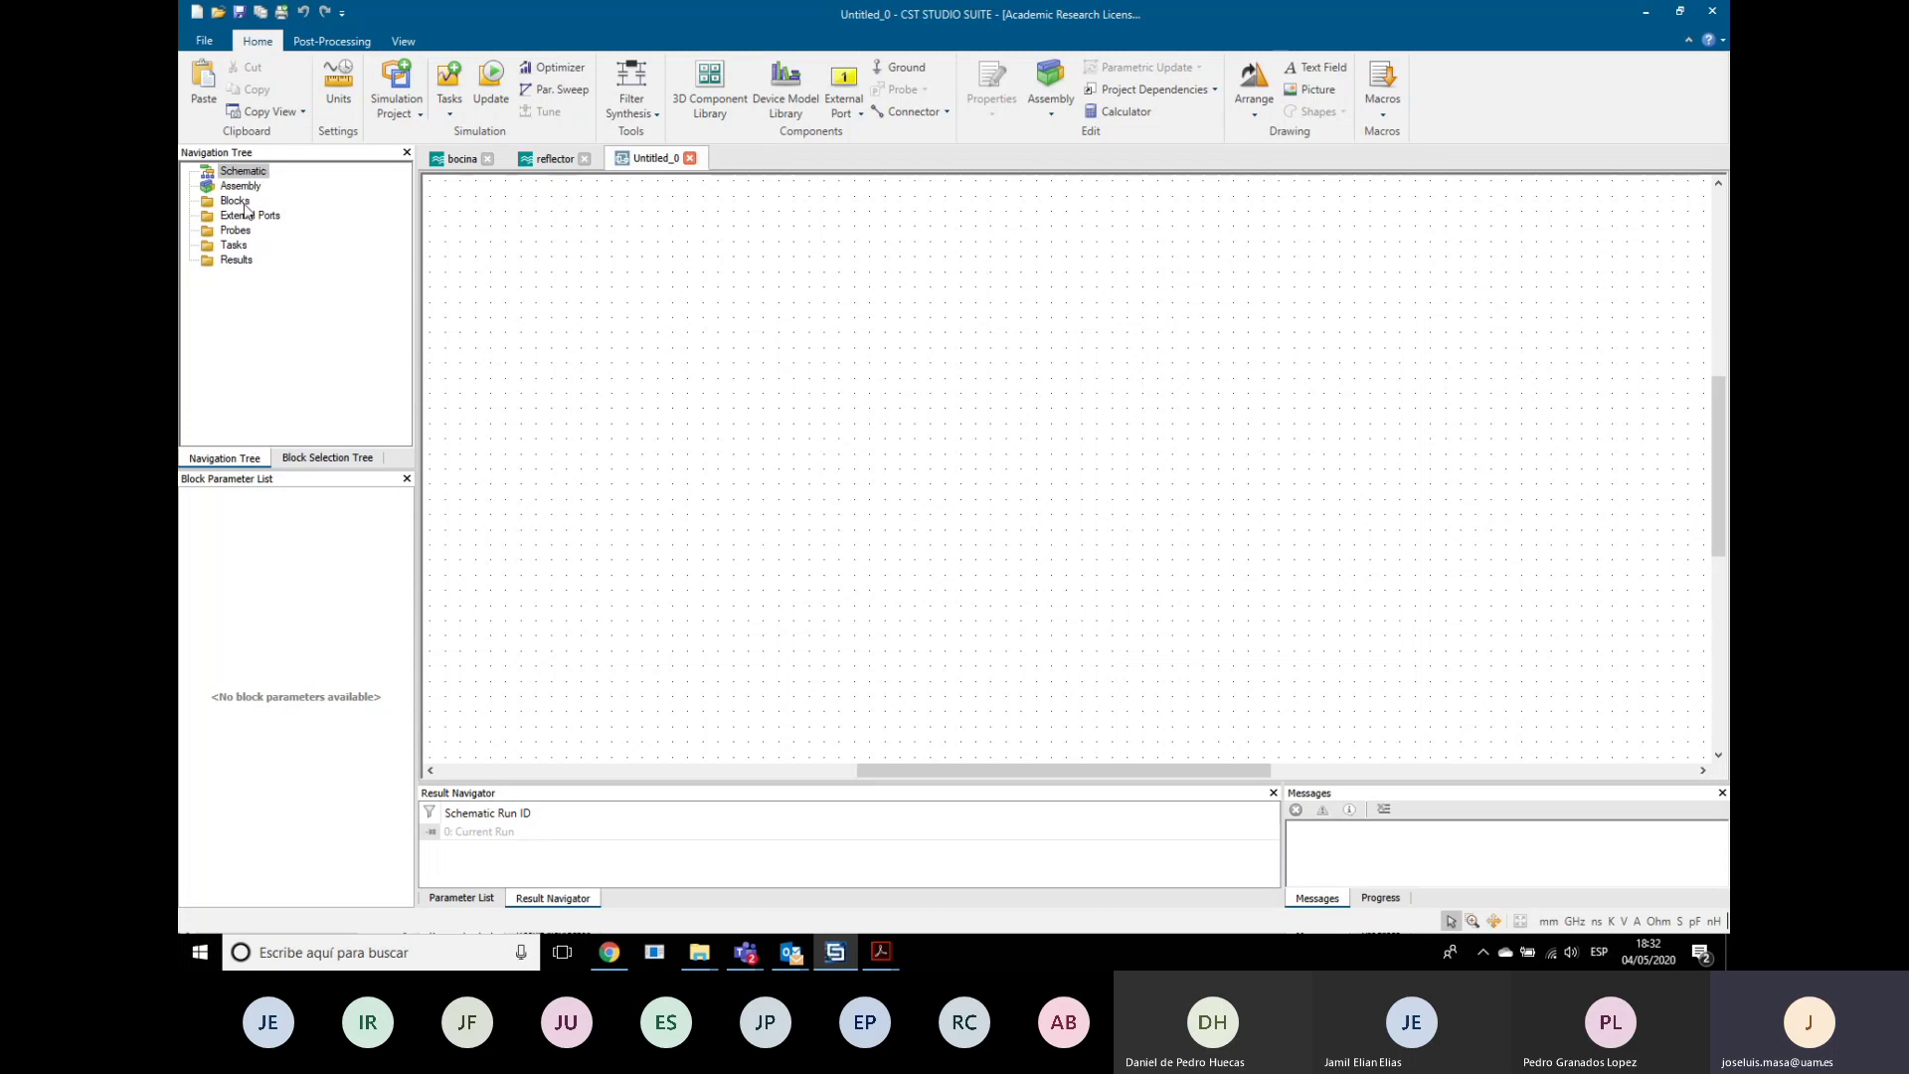
# Step: Add a CST STUDIO SUITE block from the Field Simulators to the schematic, importing bocina.cst
pyautogui.click(318, 459)
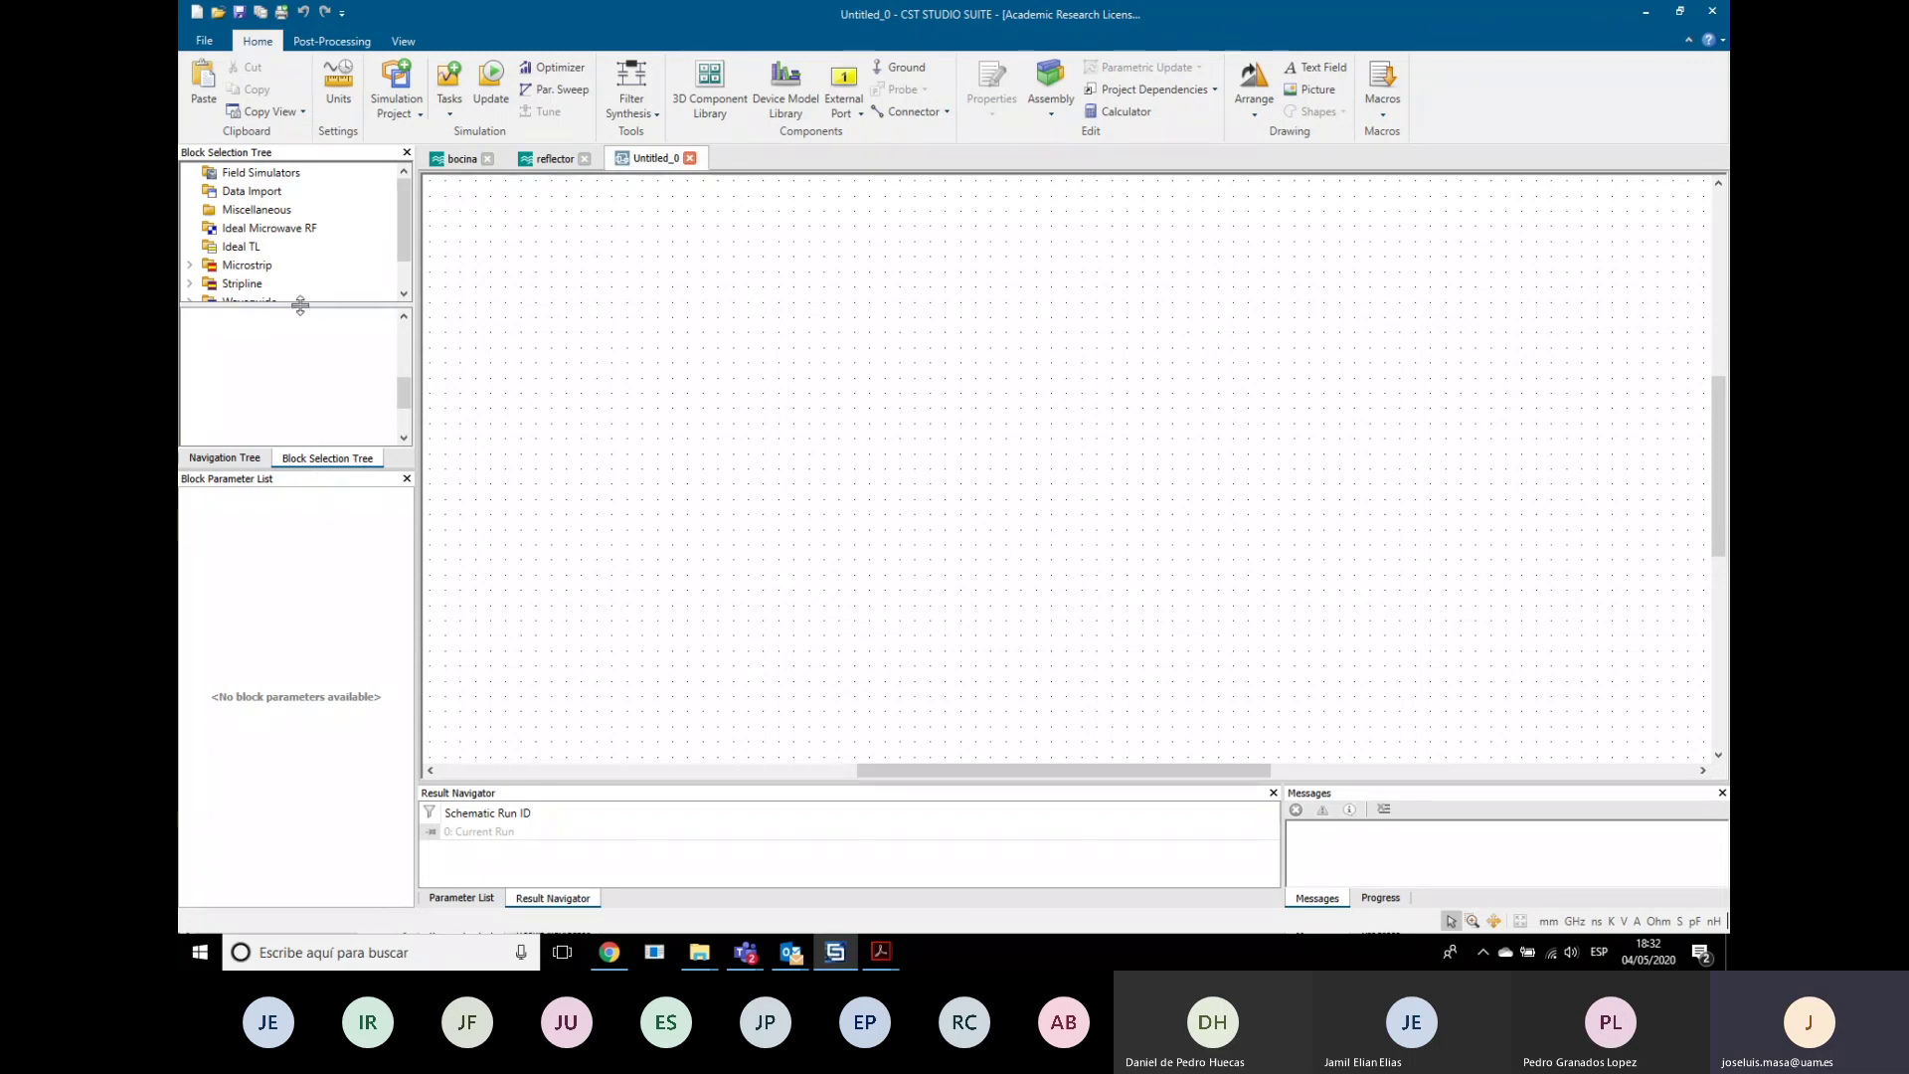
pyautogui.click(261, 175)
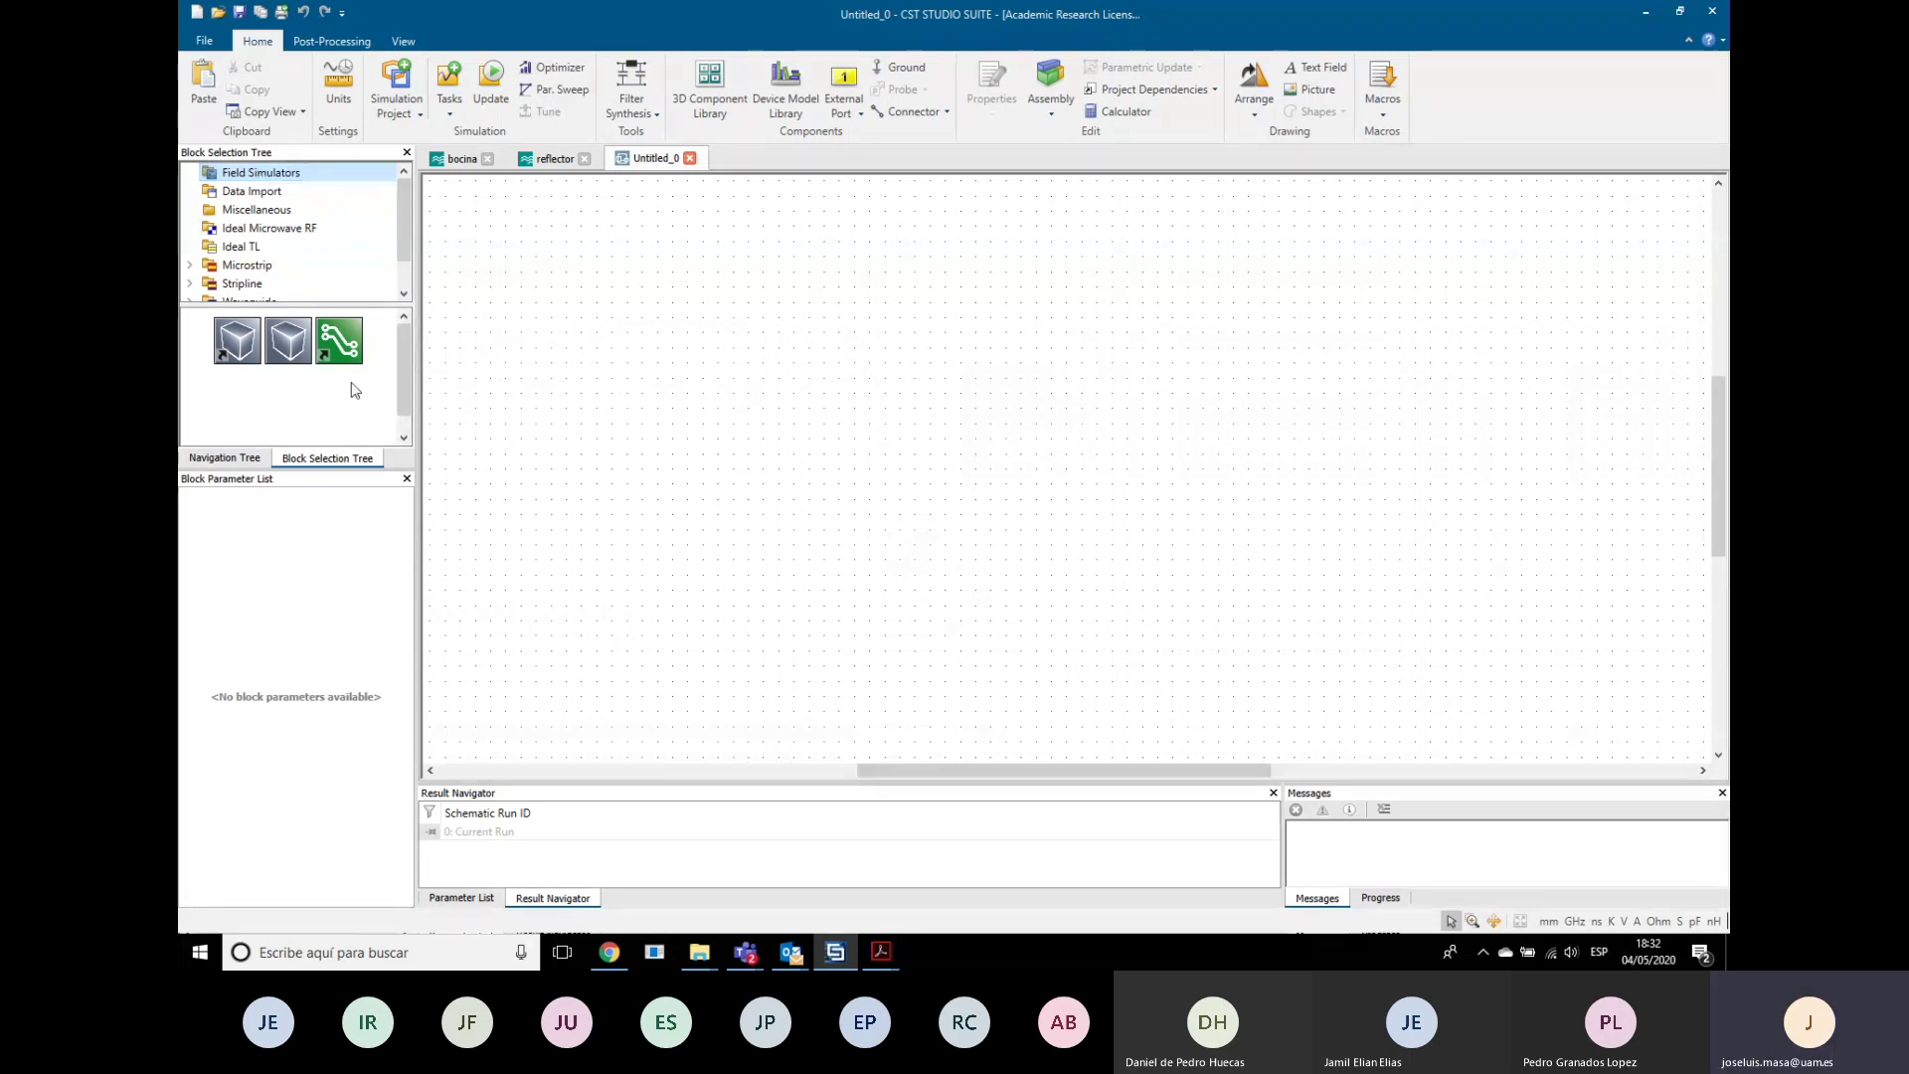
pyautogui.click(286, 358)
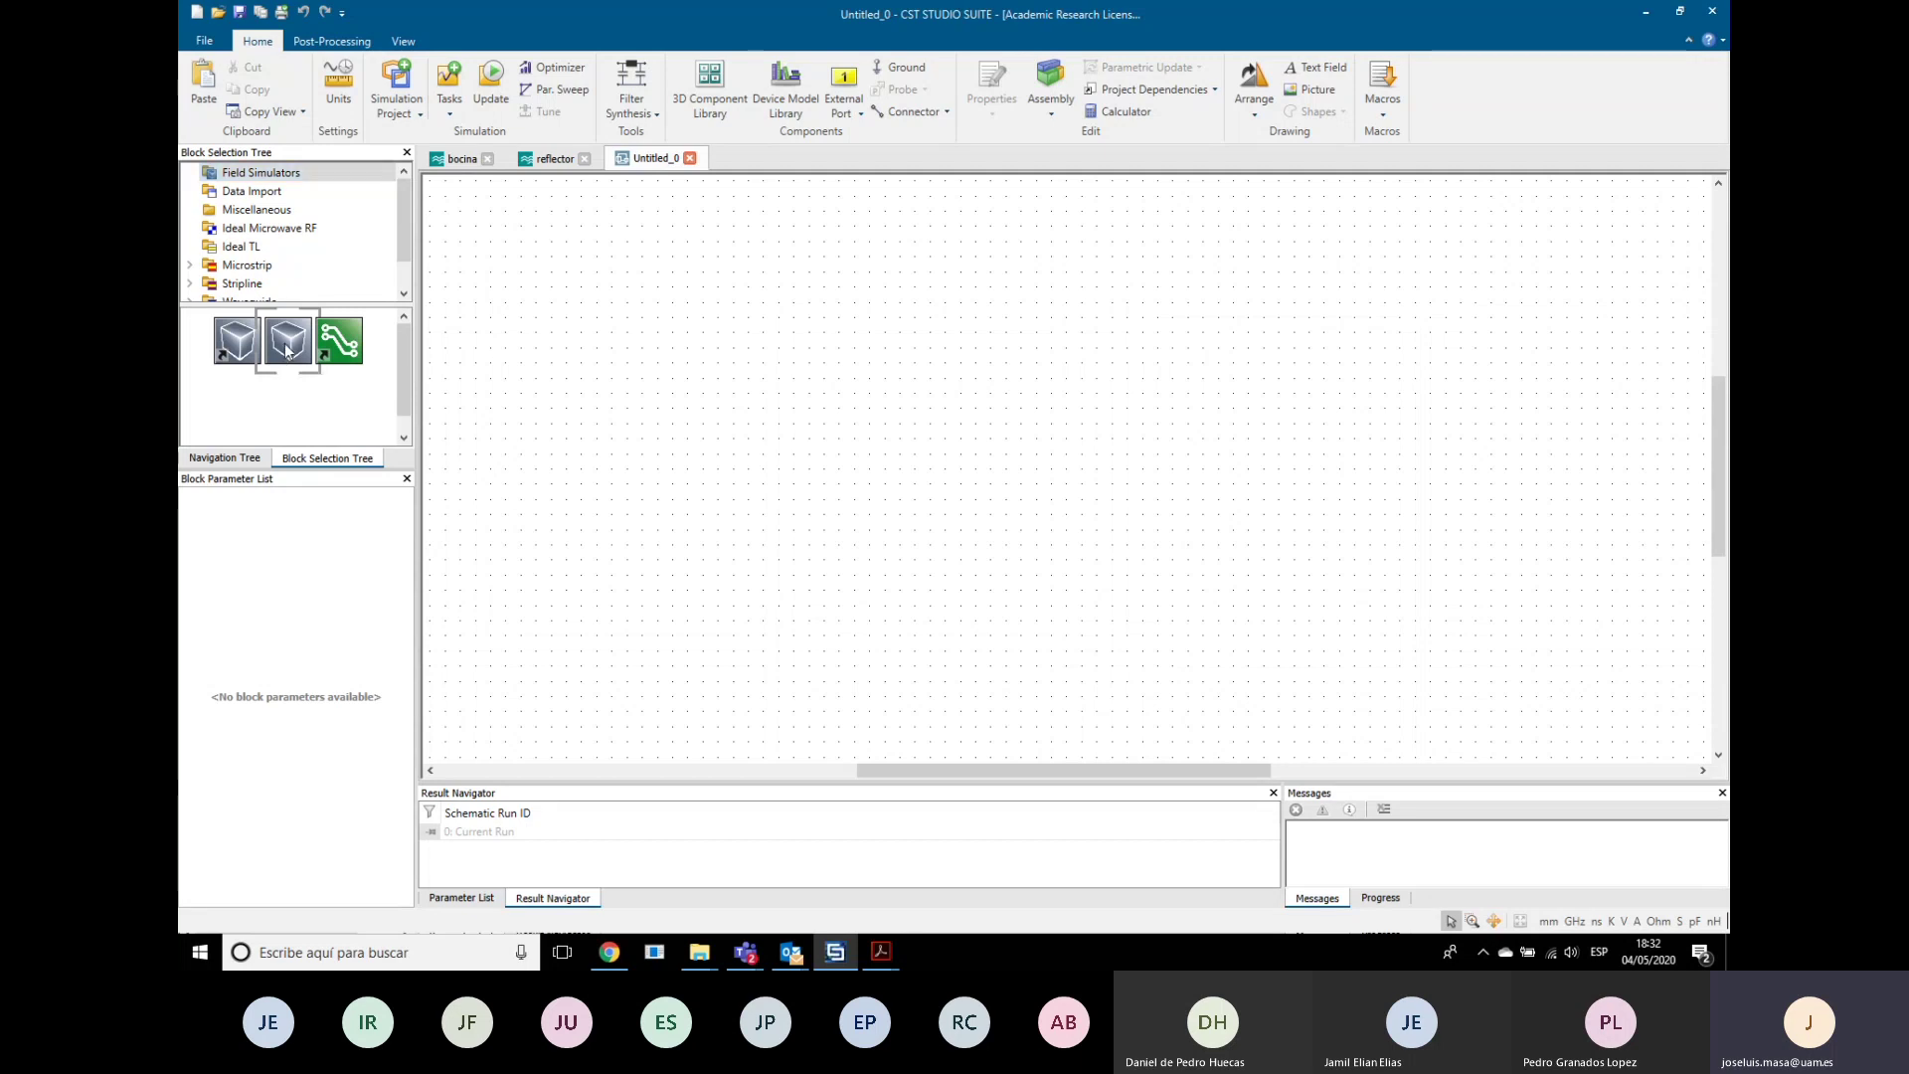
pyautogui.moveTo(287, 350); pyautogui.dragTo(1147, 336)
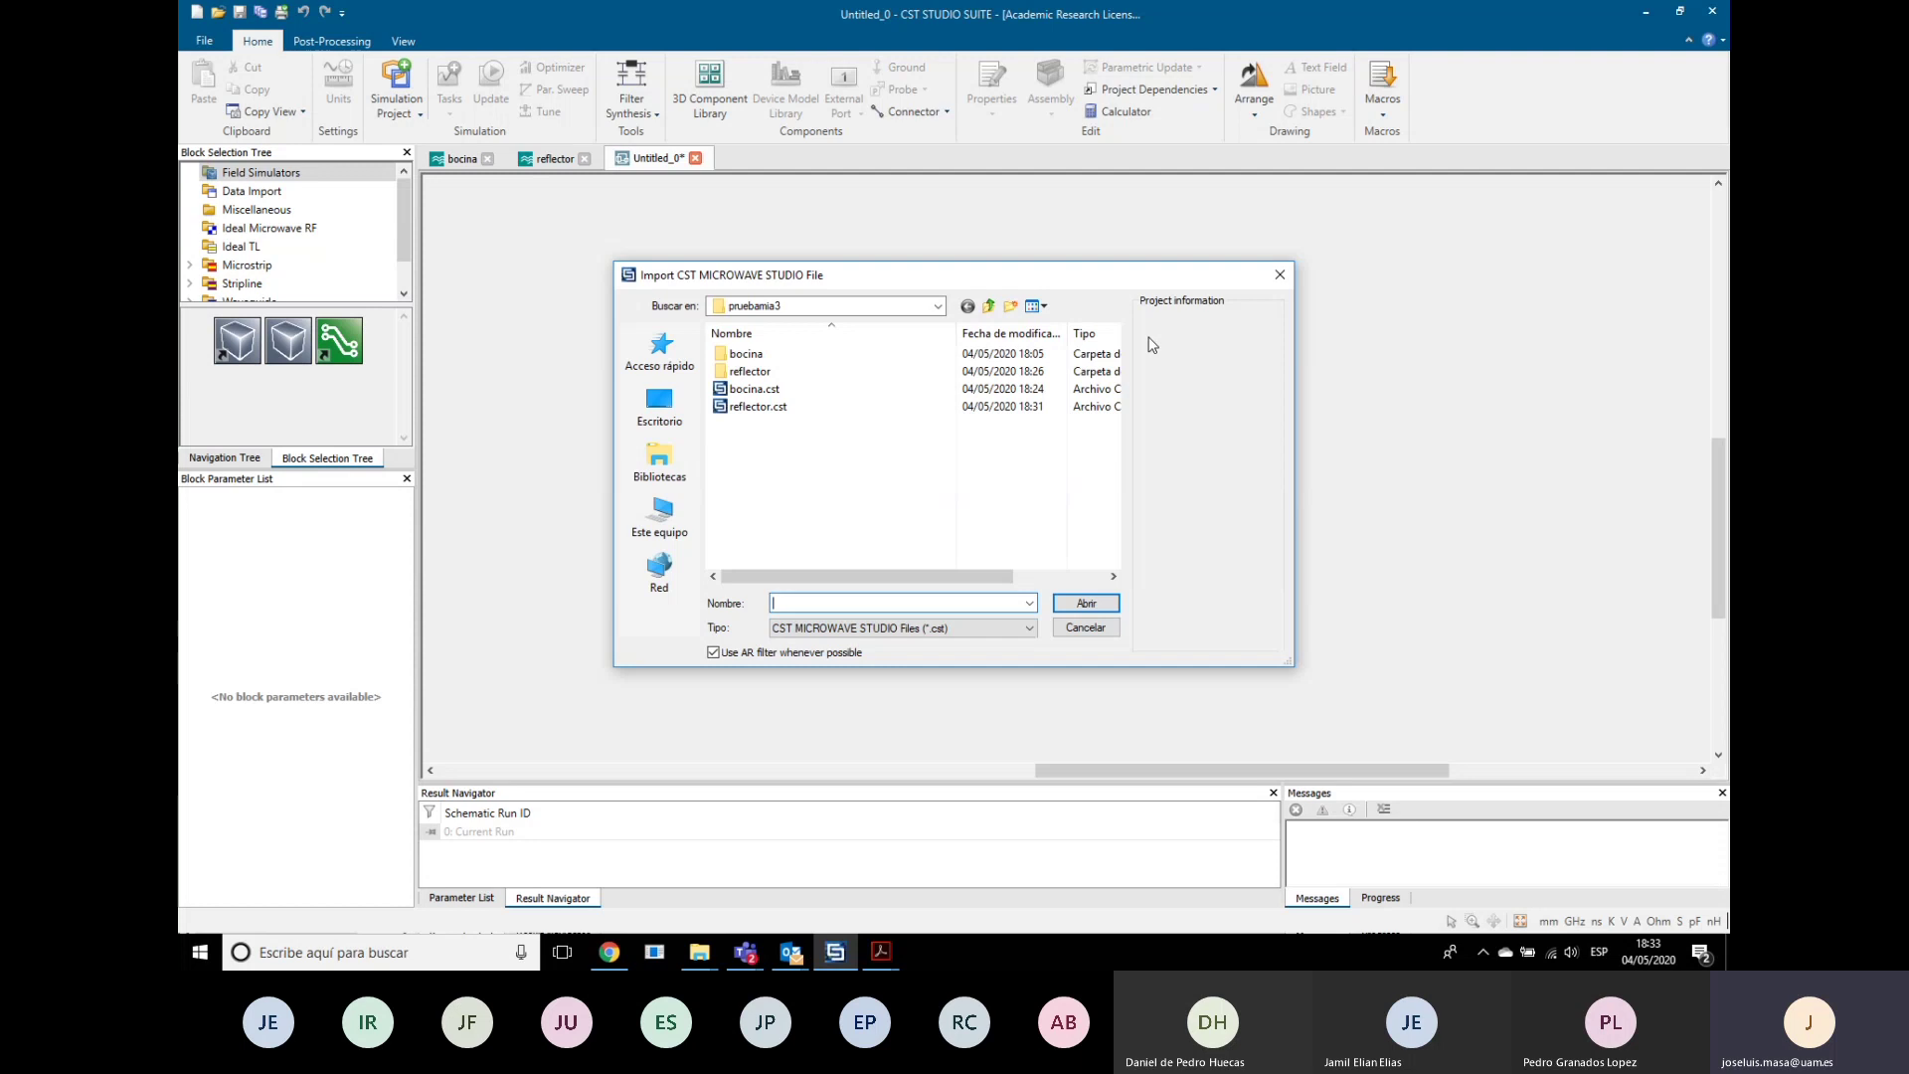
pyautogui.click(766, 391)
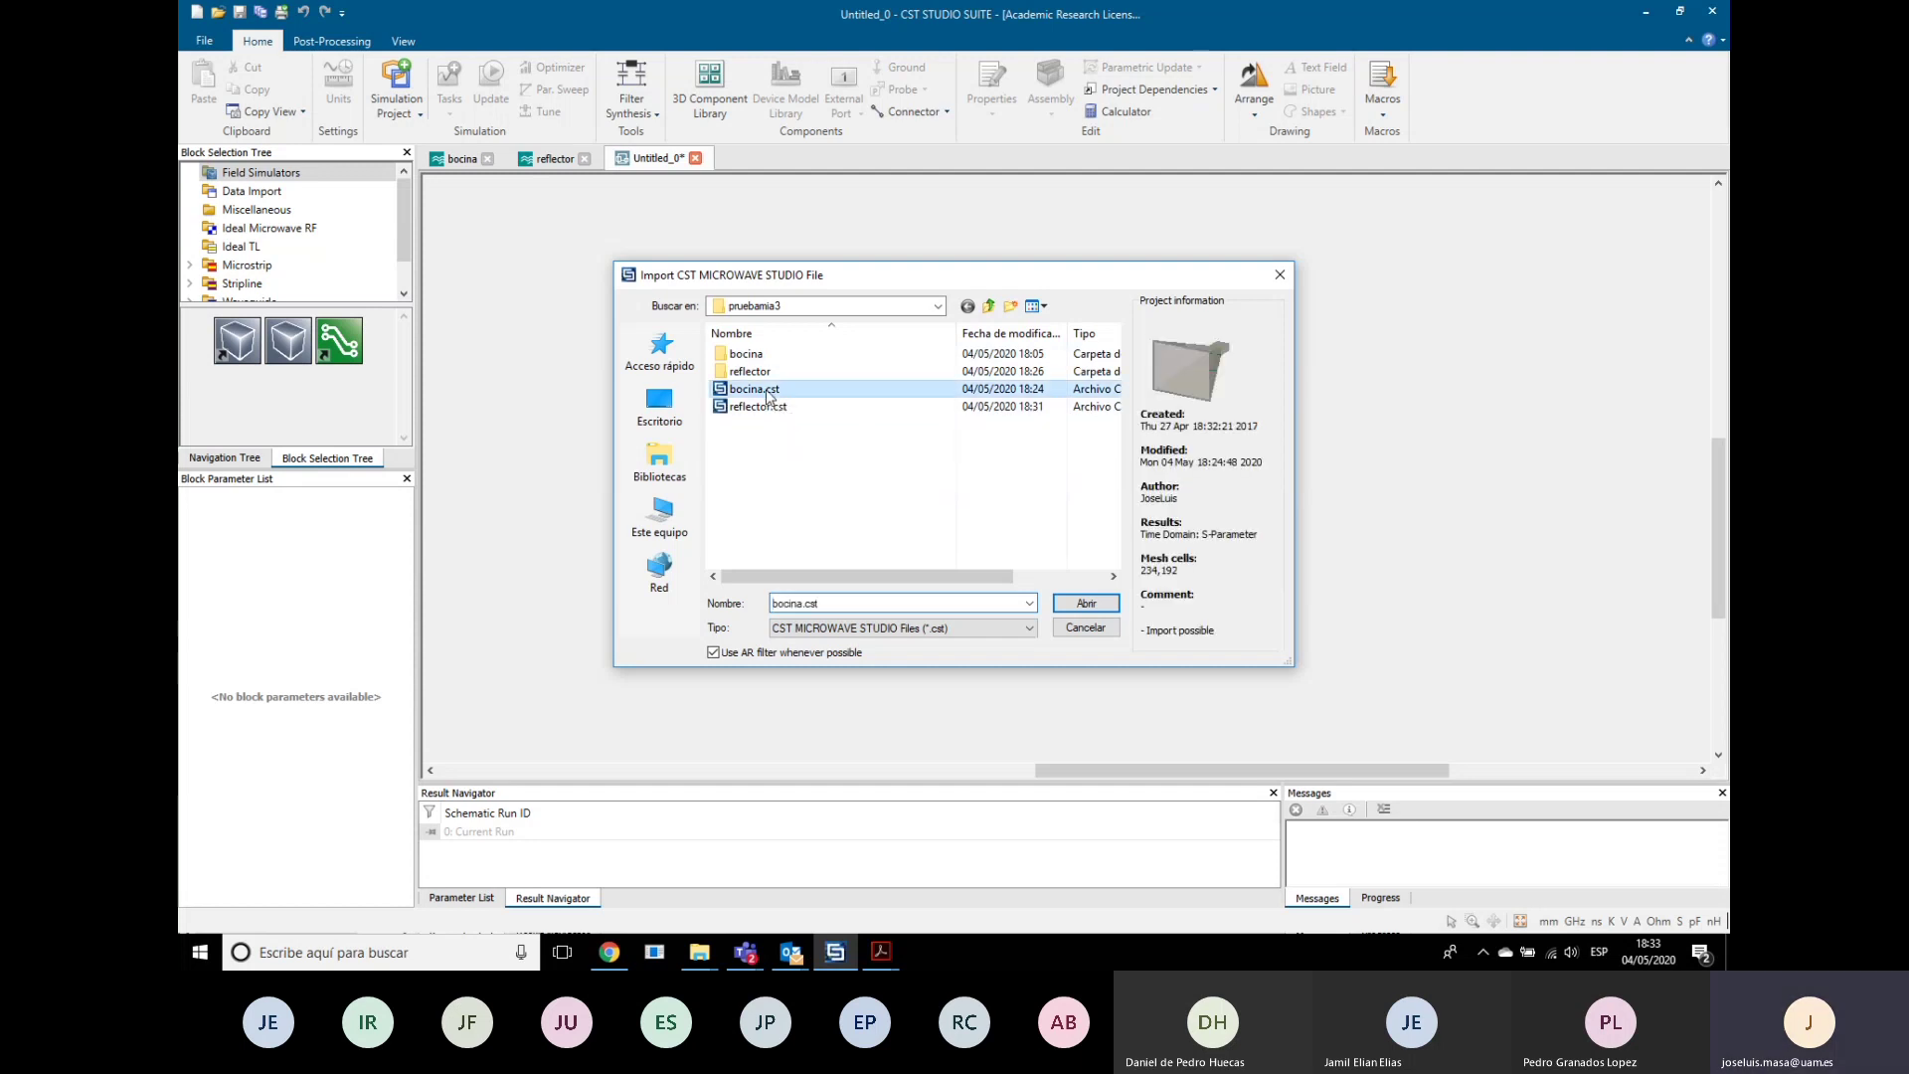
pyautogui.click(1089, 604)
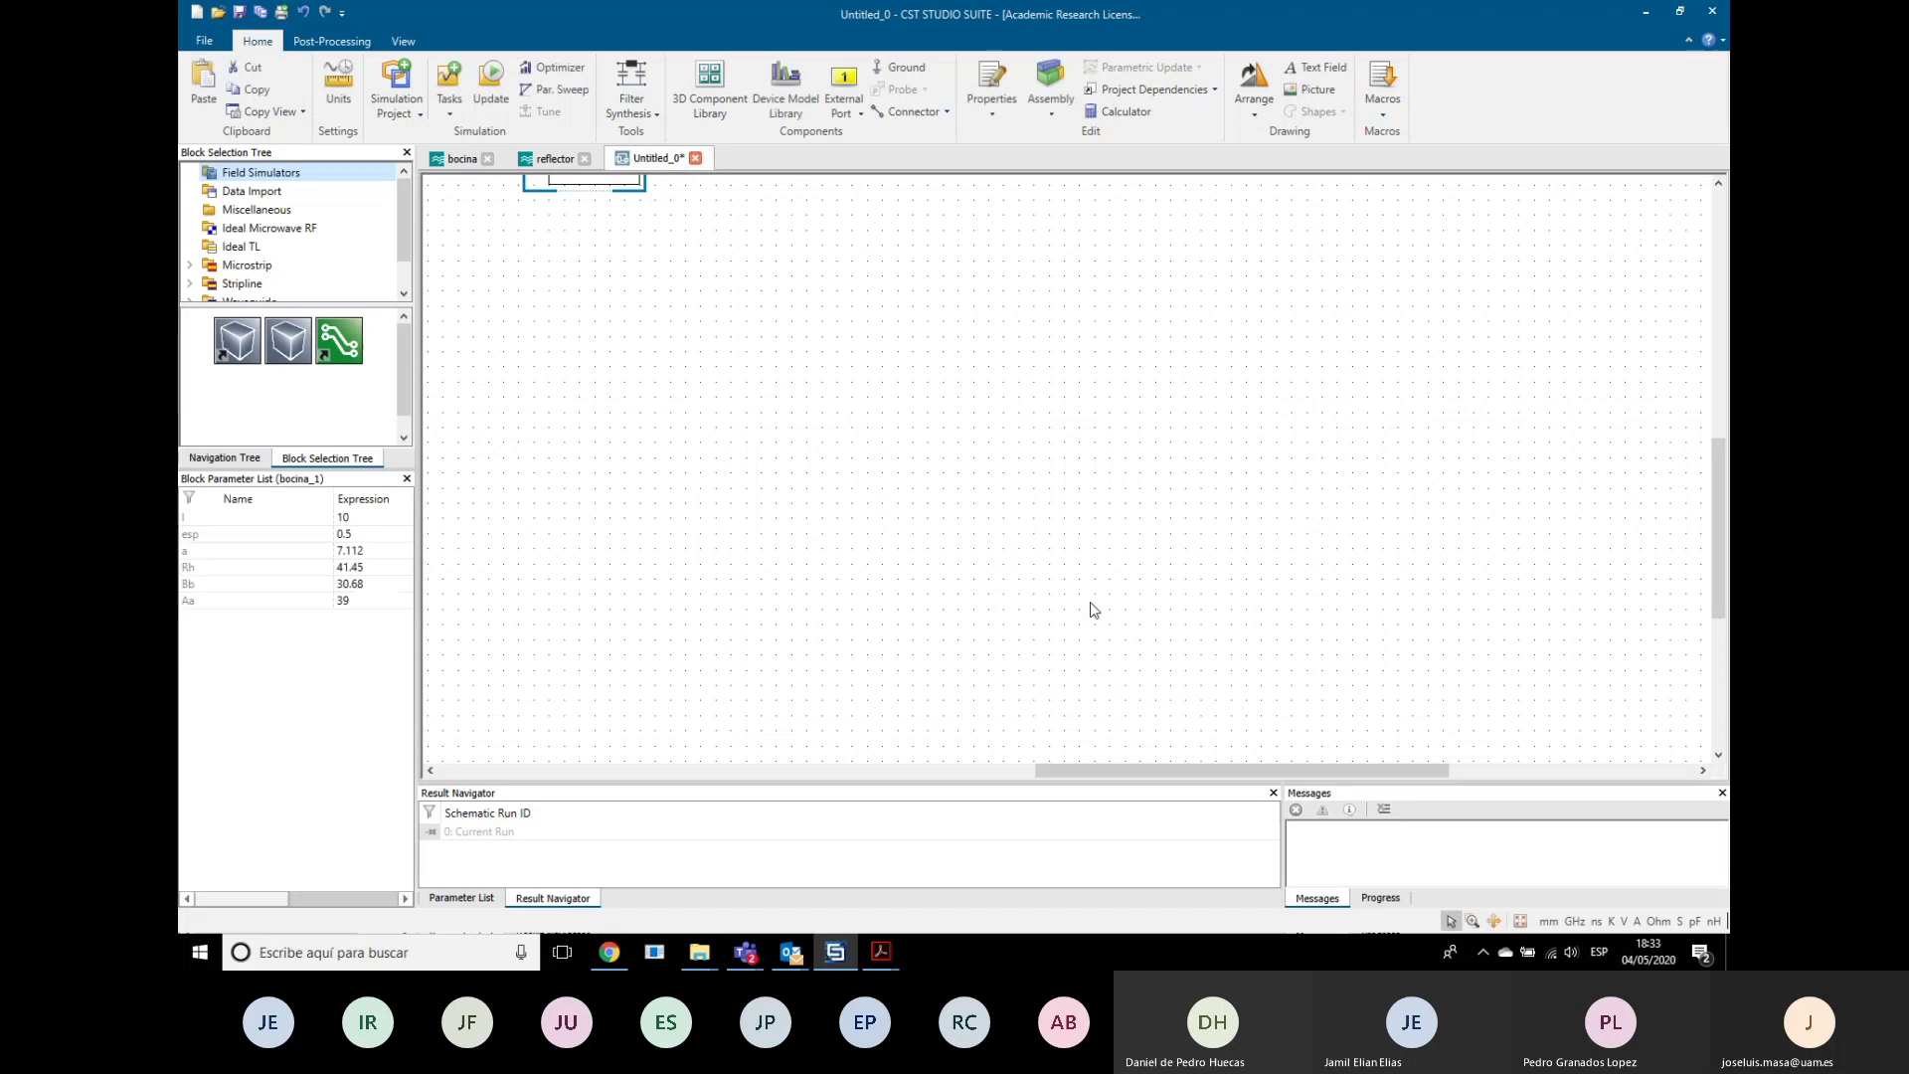
# Step: Add a second CST STUDIO SUITE block below the horn block, importing reflector.cst
pyautogui.scroll(1, 634, 250)
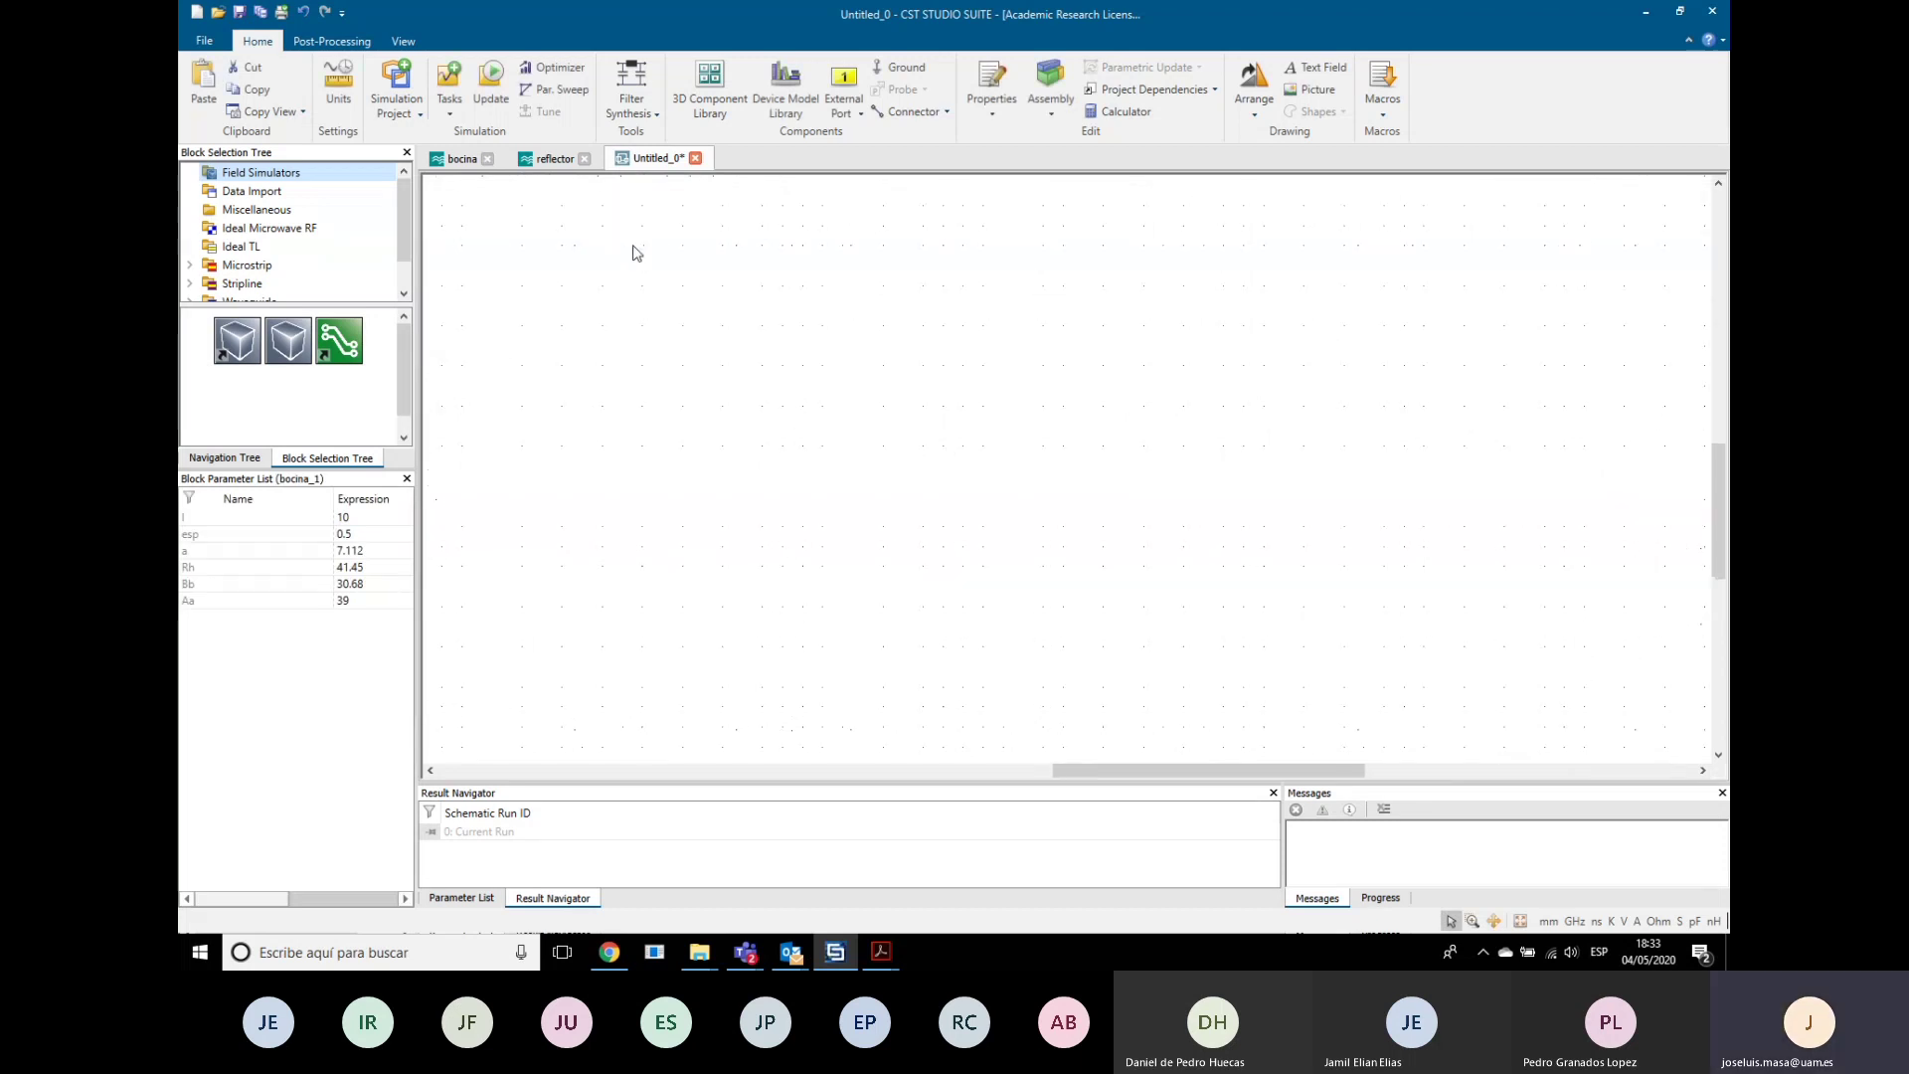
pyautogui.scroll(-5, 634, 250)
pyautogui.scroll(4, 903, 326)
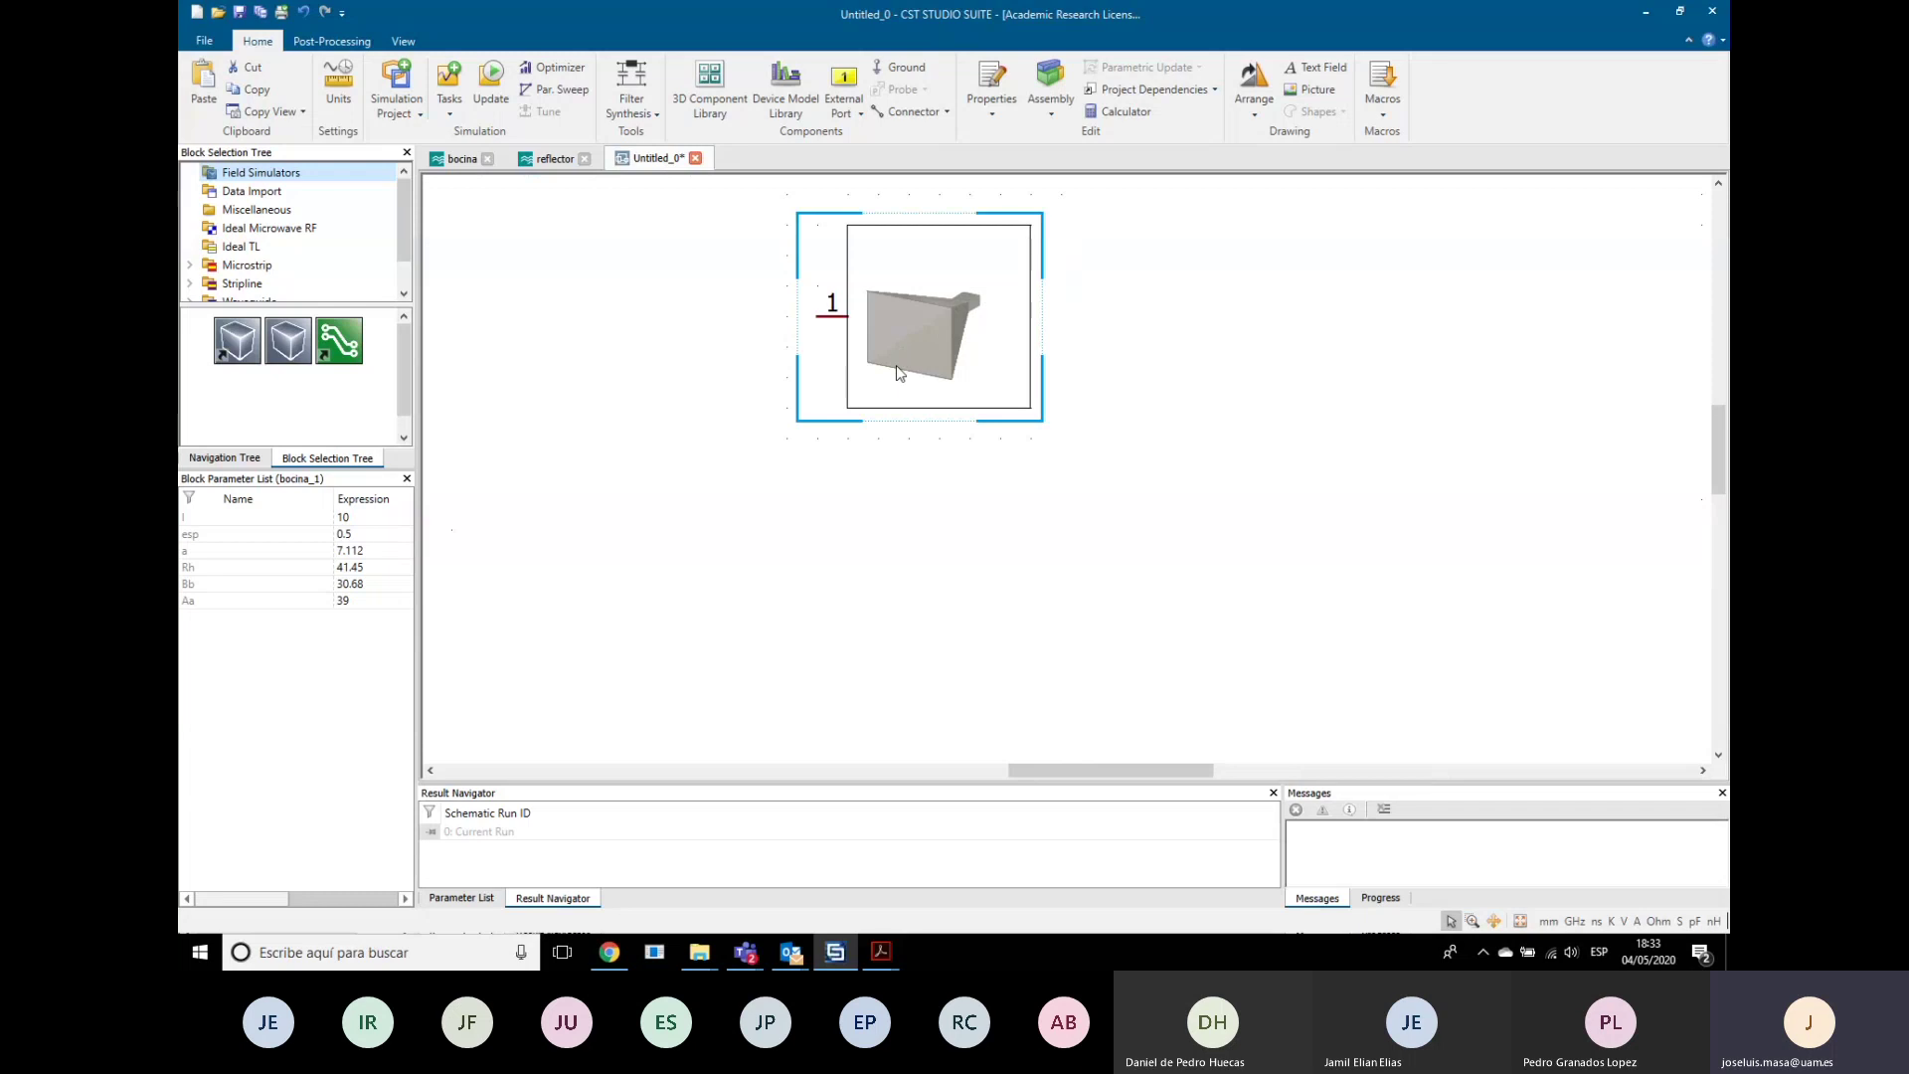
pyautogui.scroll(-1, 942, 383)
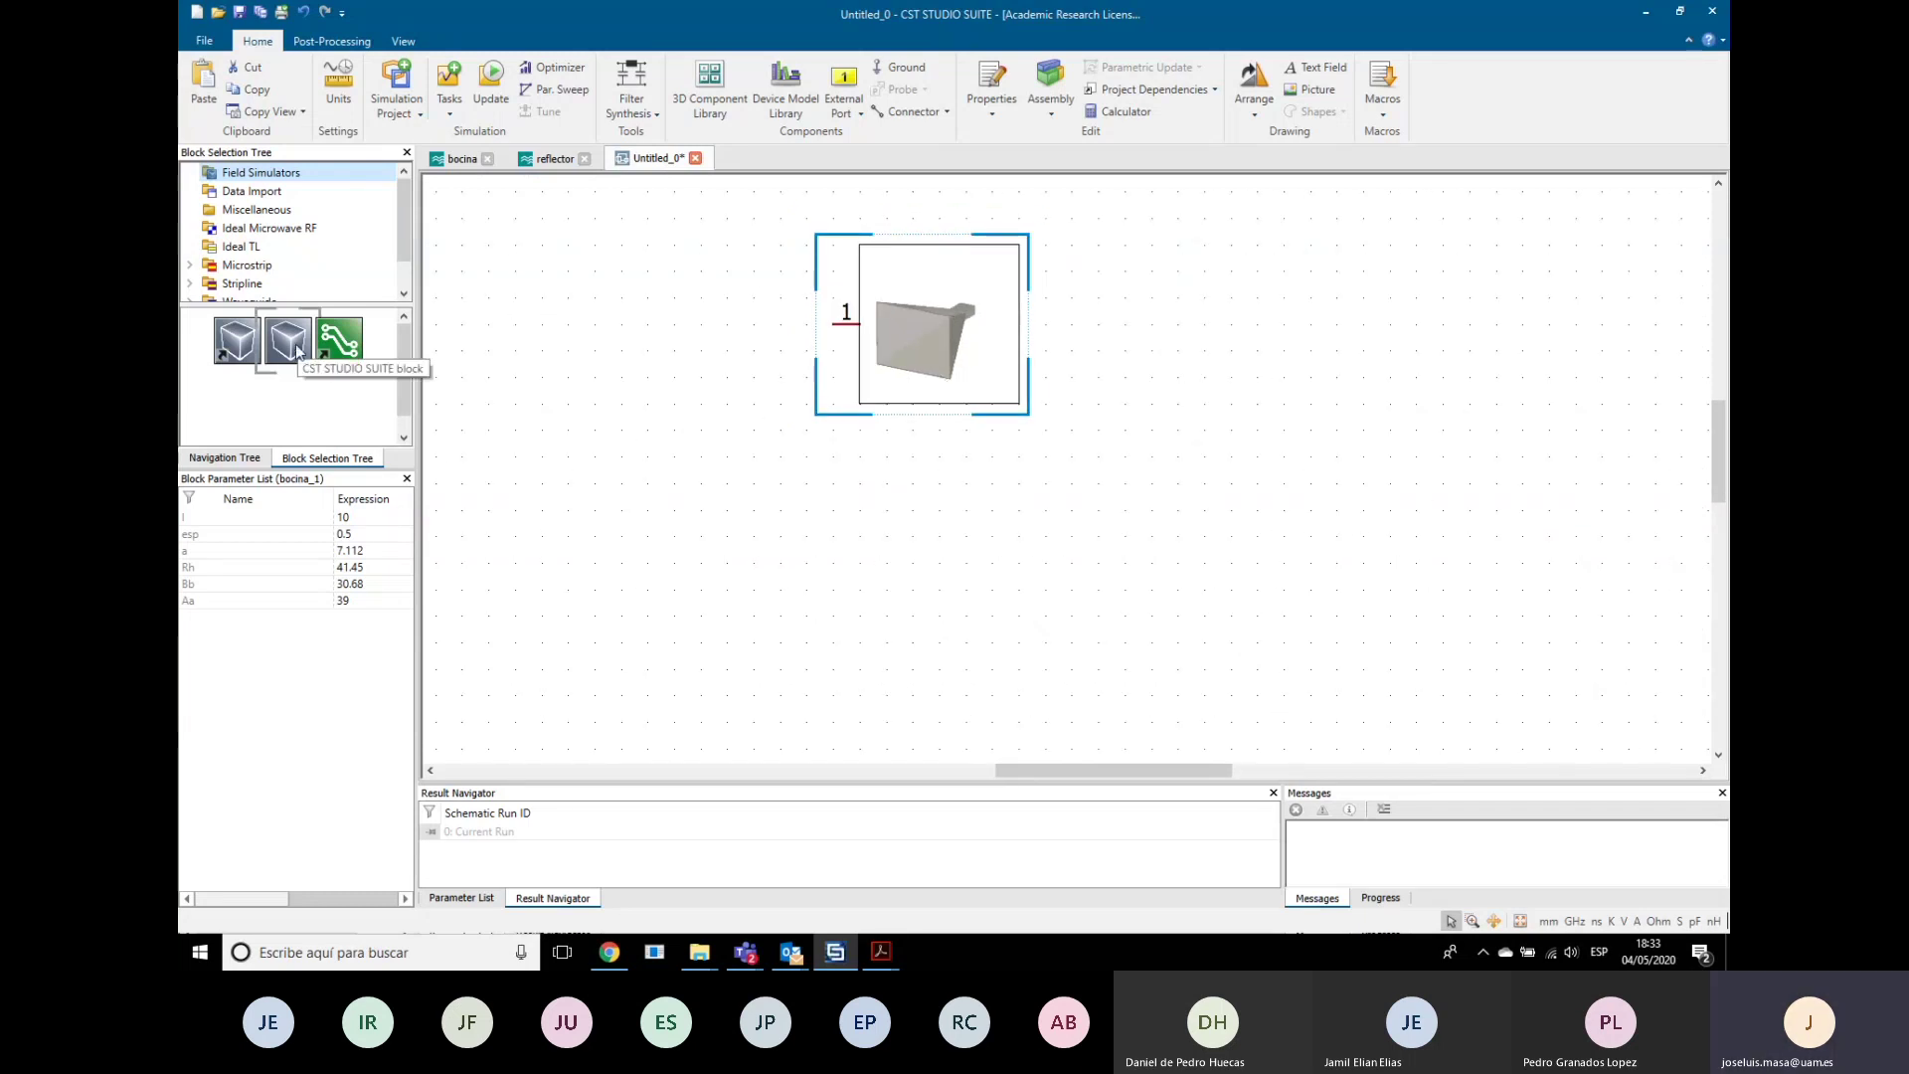
pyautogui.moveTo(288, 343); pyautogui.dragTo(948, 591)
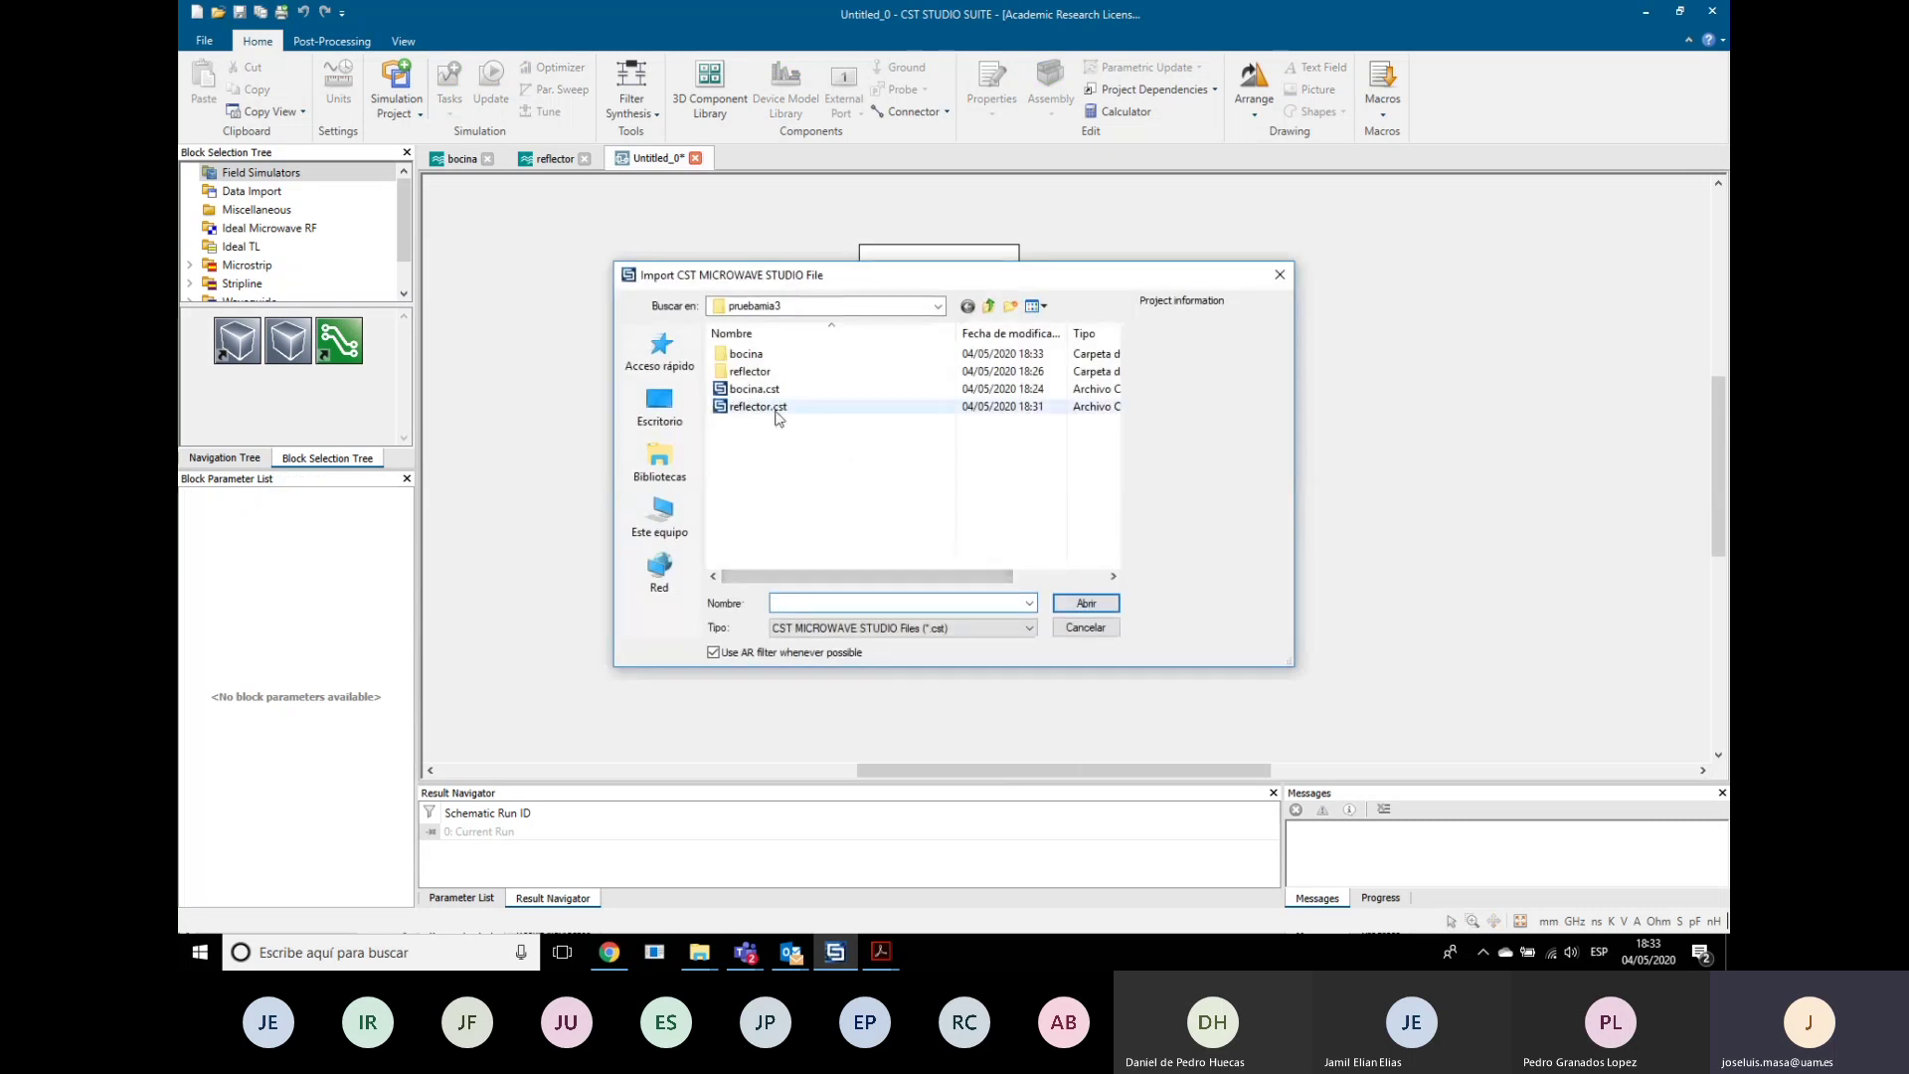
pyautogui.click(776, 414)
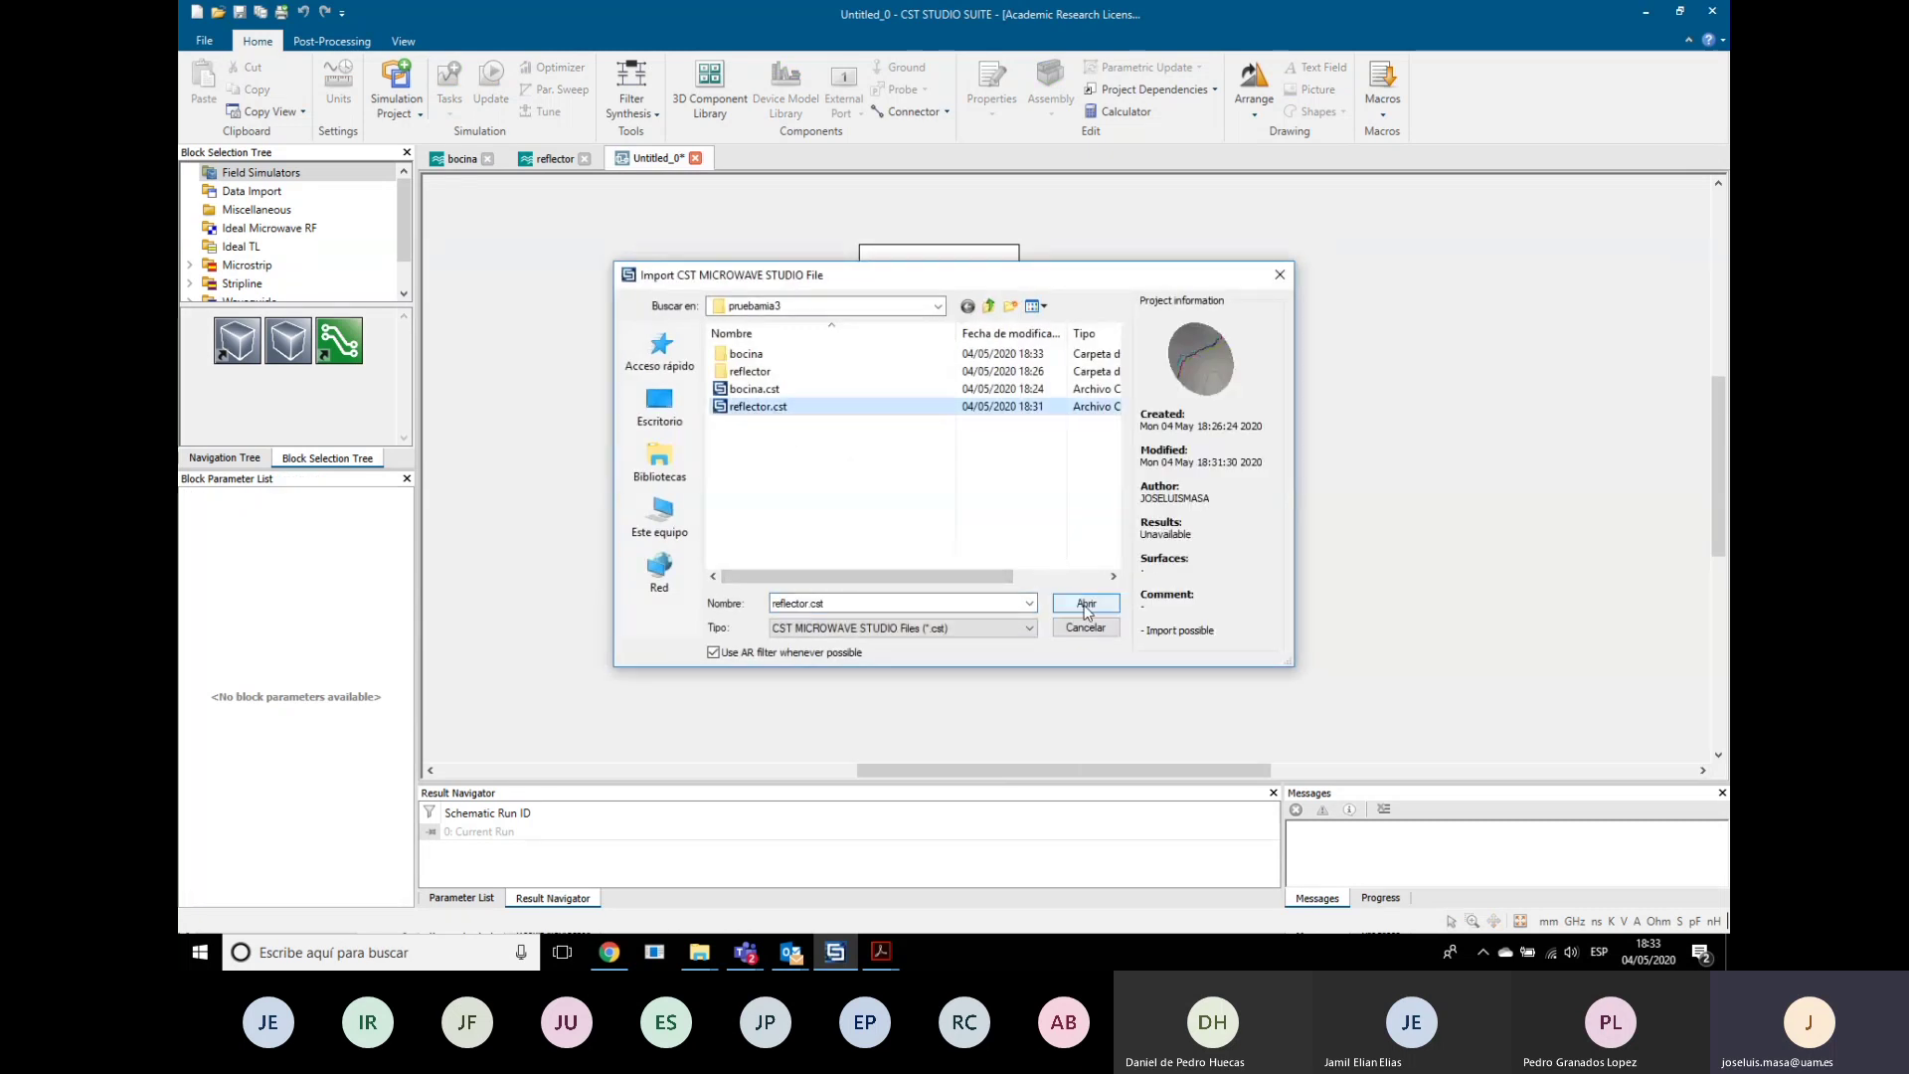
pyautogui.click(1086, 606)
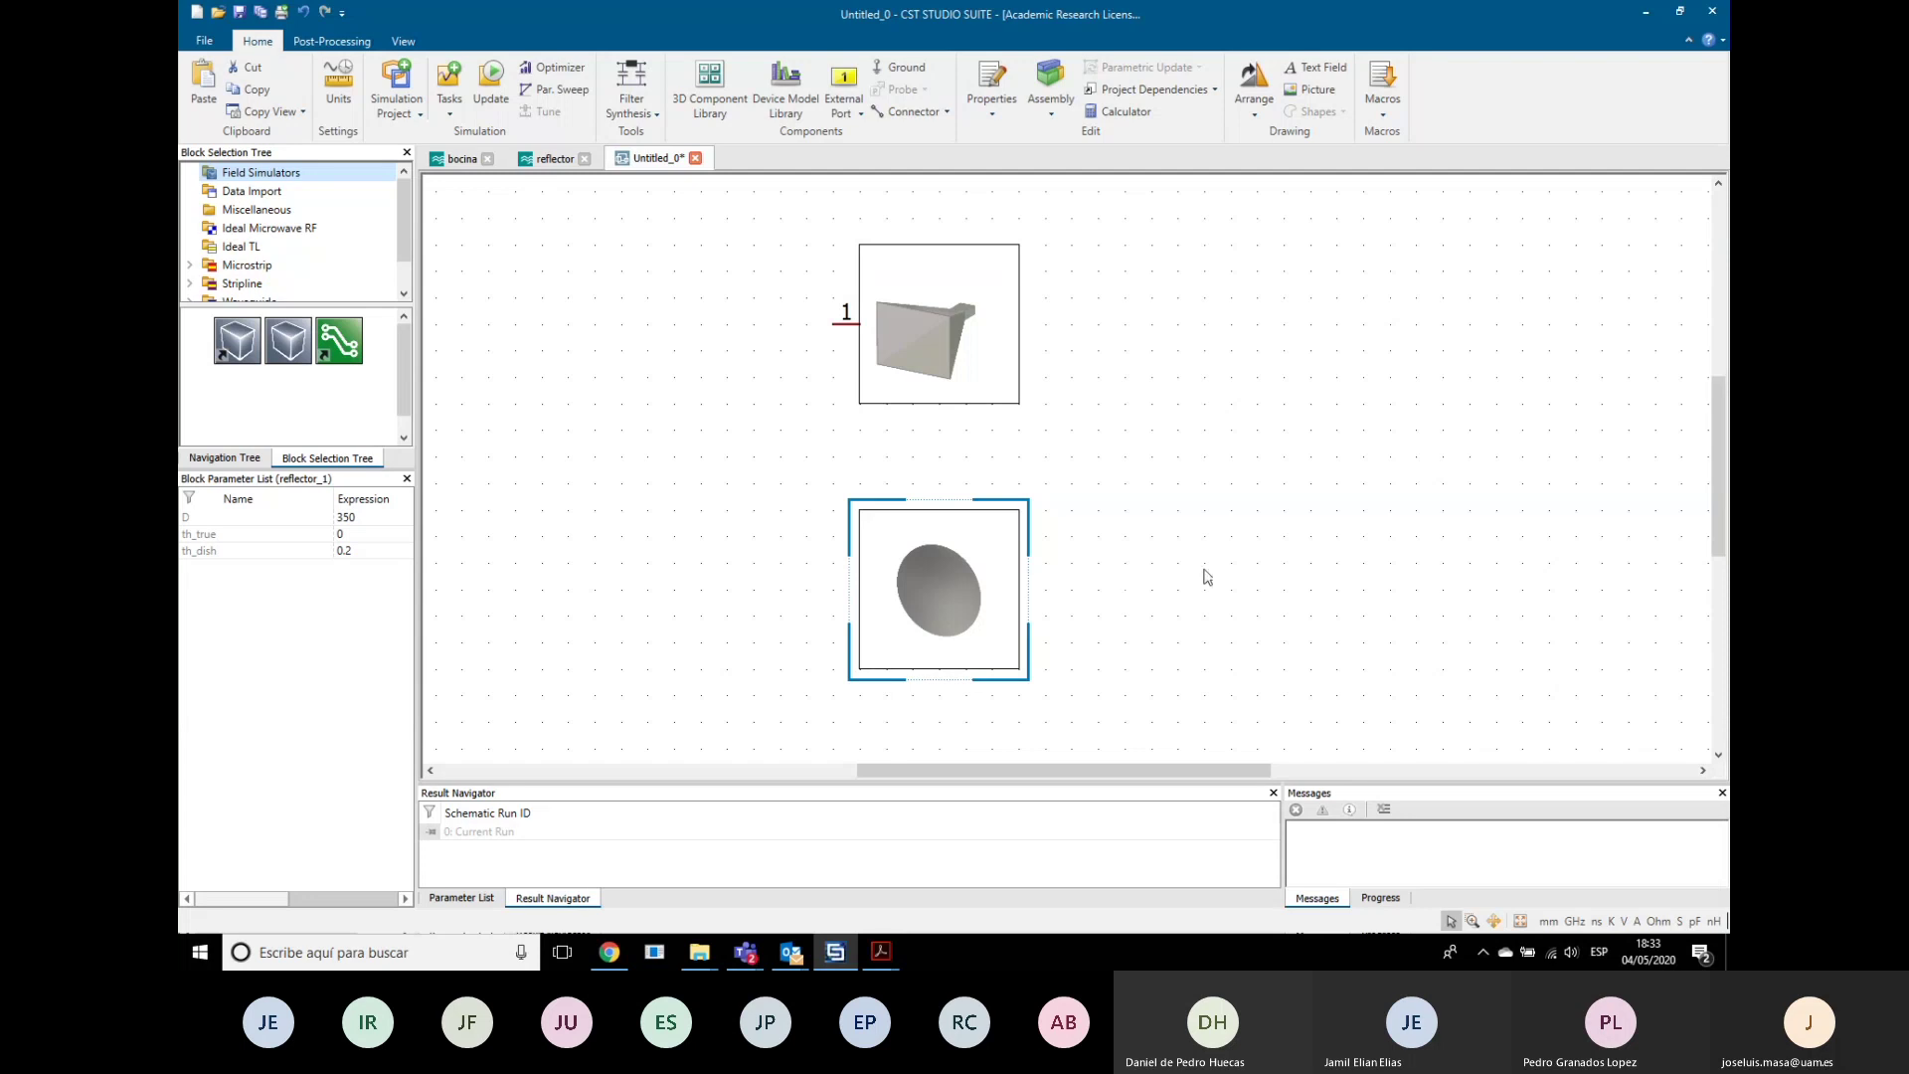
pyautogui.click(1189, 470)
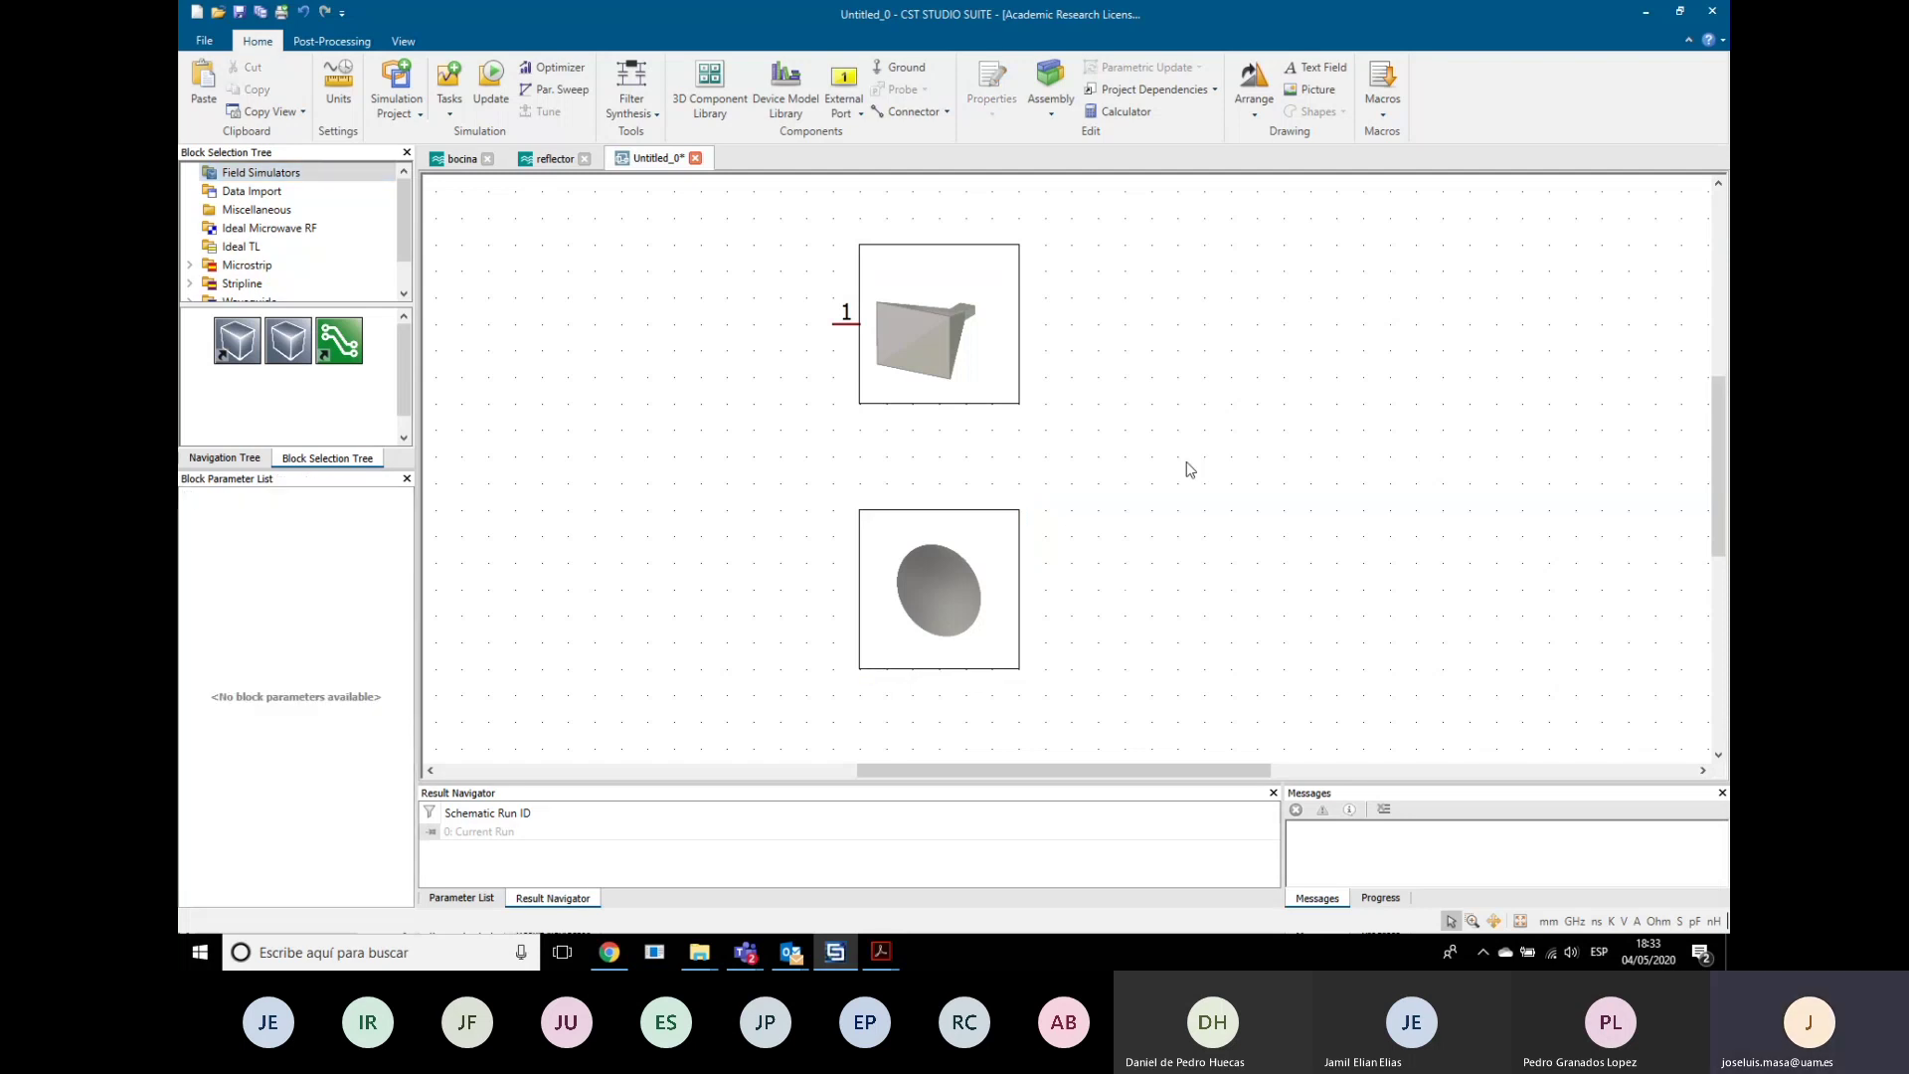
# Step: Place an external port beside the horn block and connect it to the horn's port 1
pyautogui.scroll(2, 1188, 470)
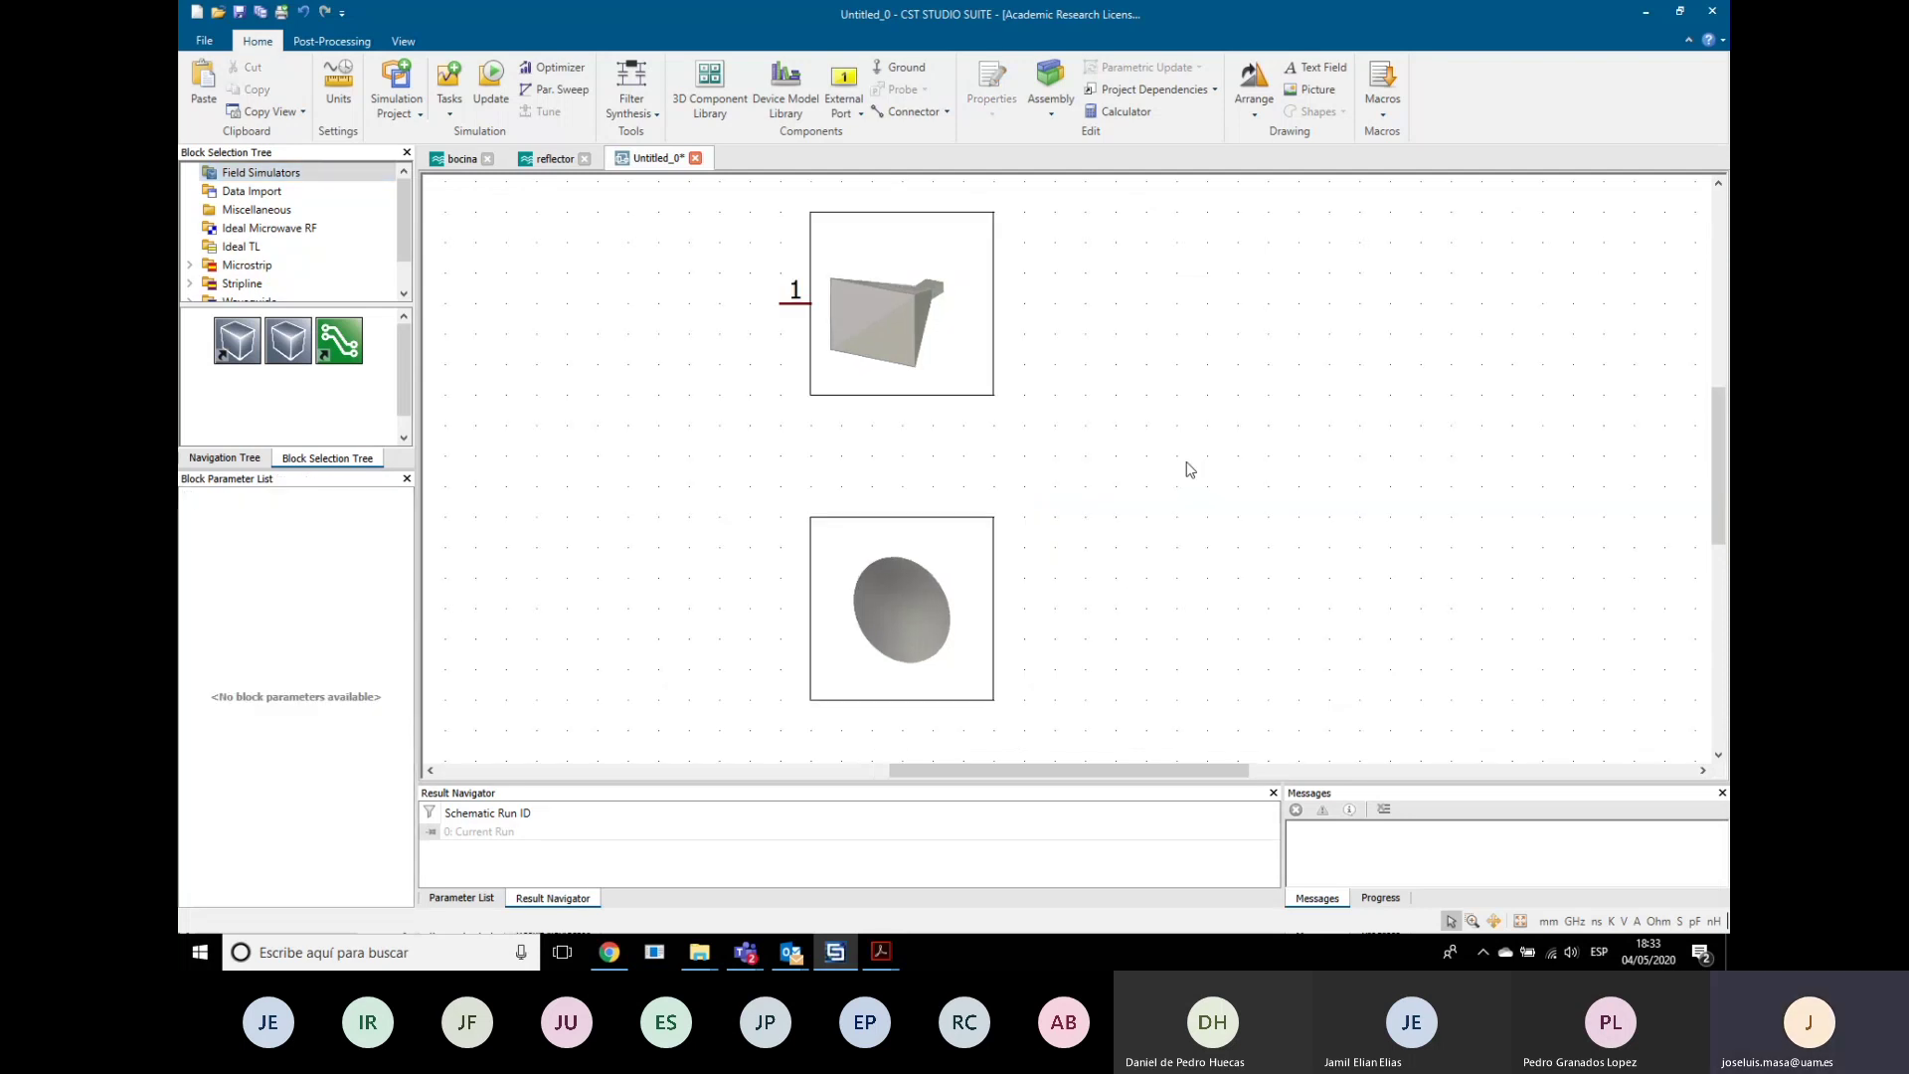
pyautogui.scroll(-2, 1191, 470)
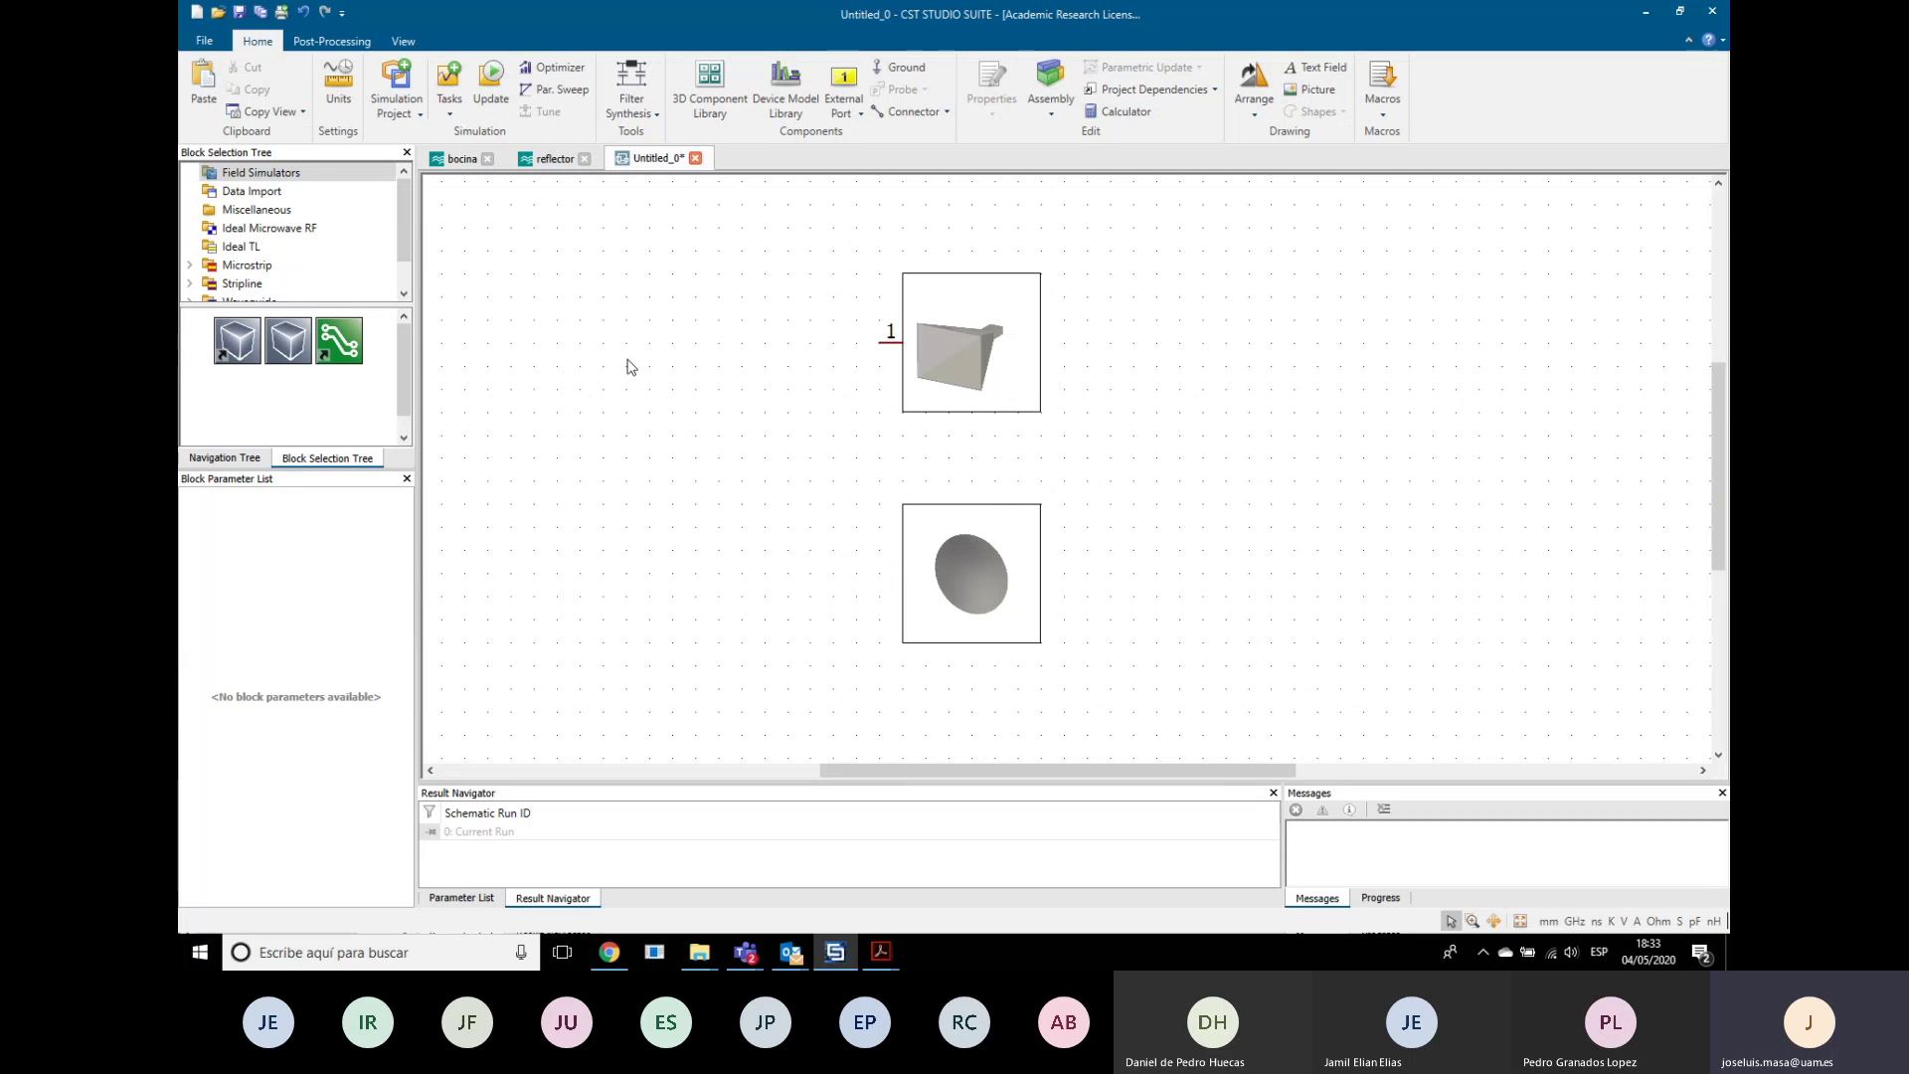
pyautogui.click(843, 88)
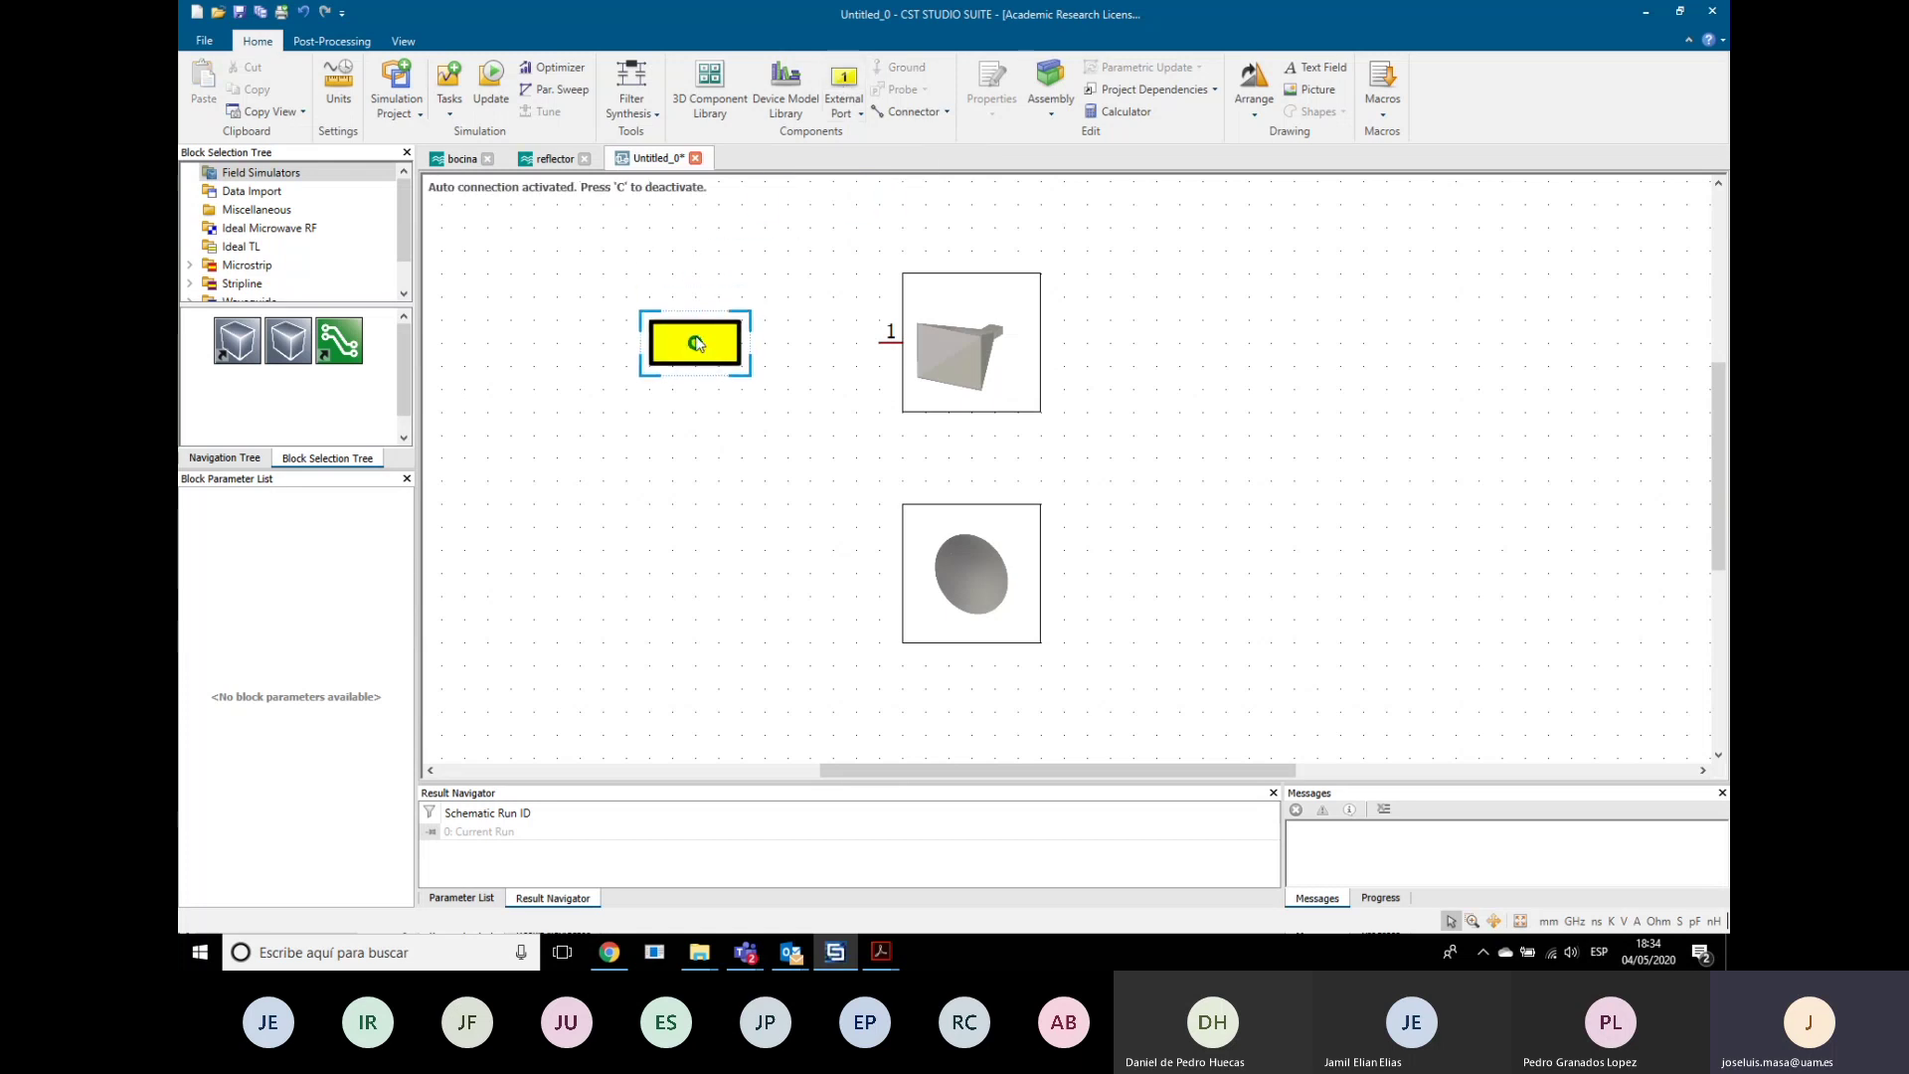
pyautogui.click(696, 343)
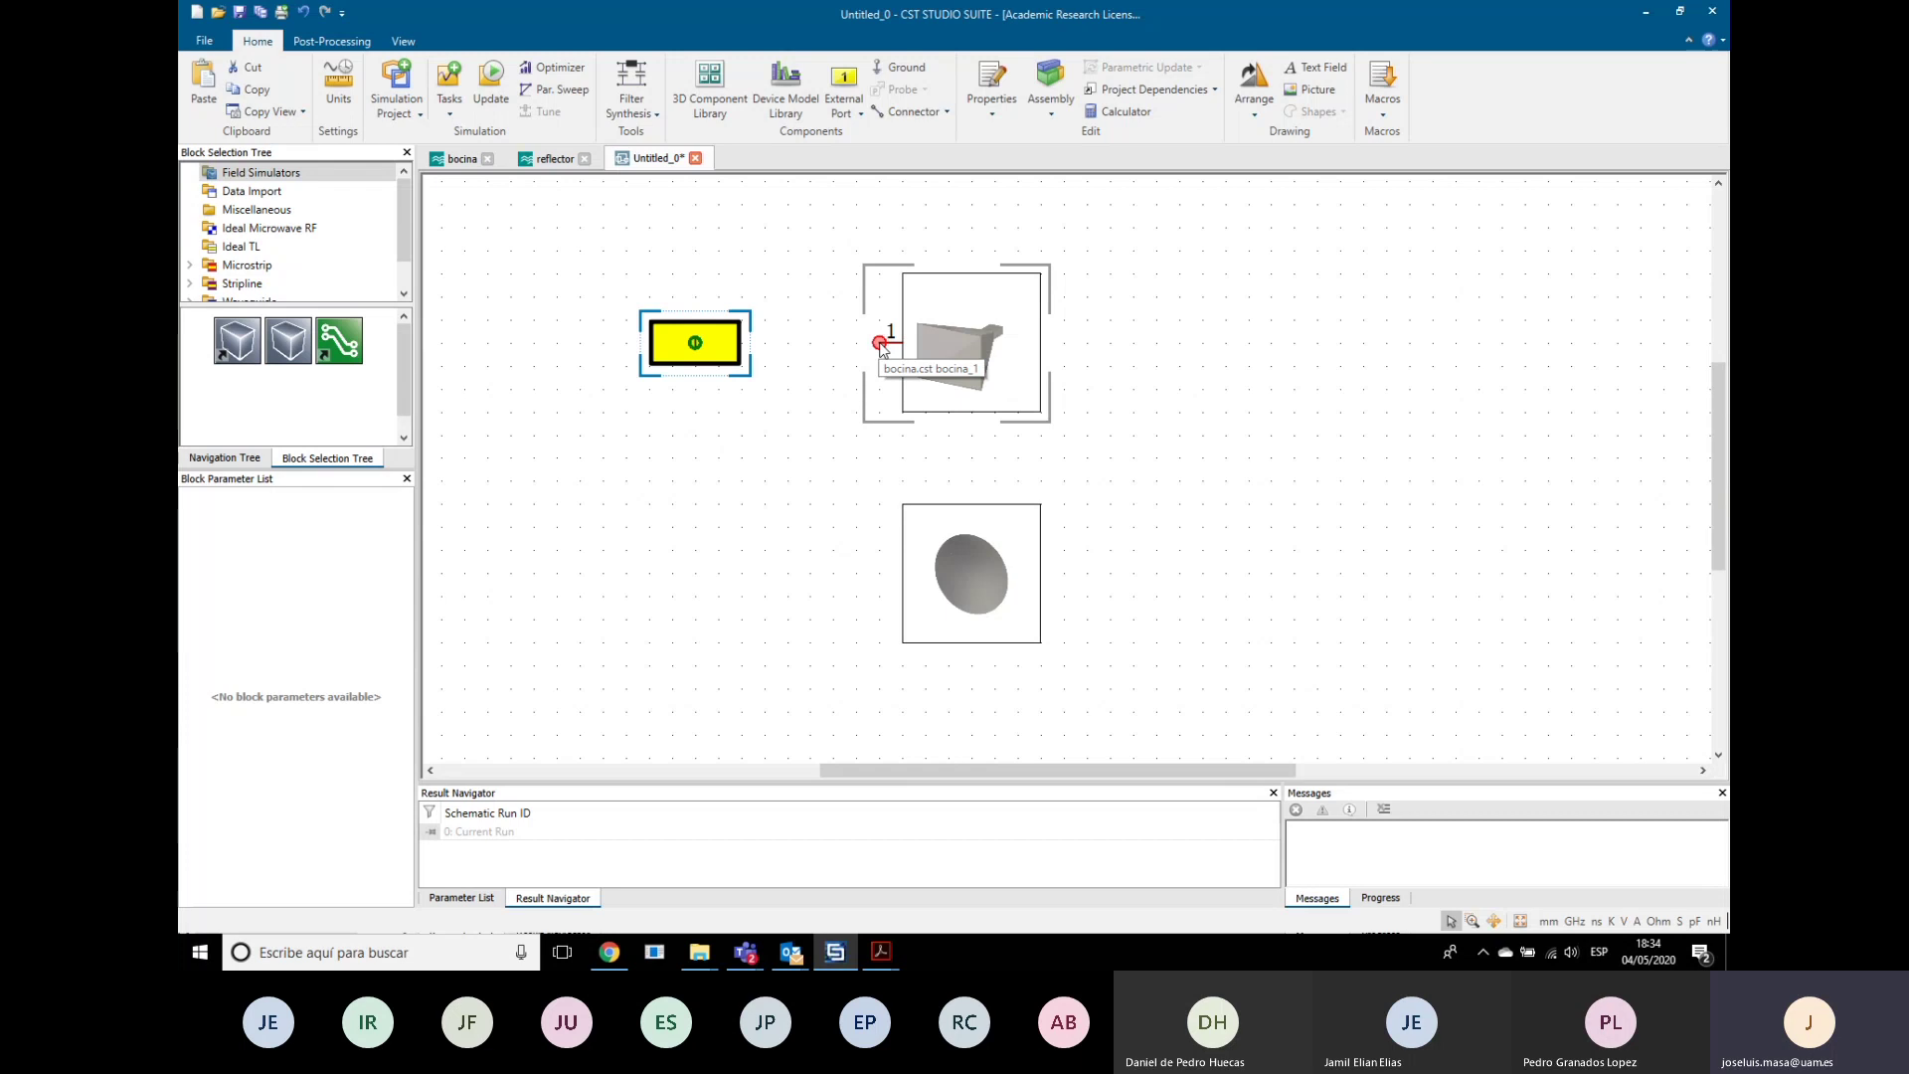
pyautogui.moveTo(880, 344); pyautogui.dragTo(716, 354)
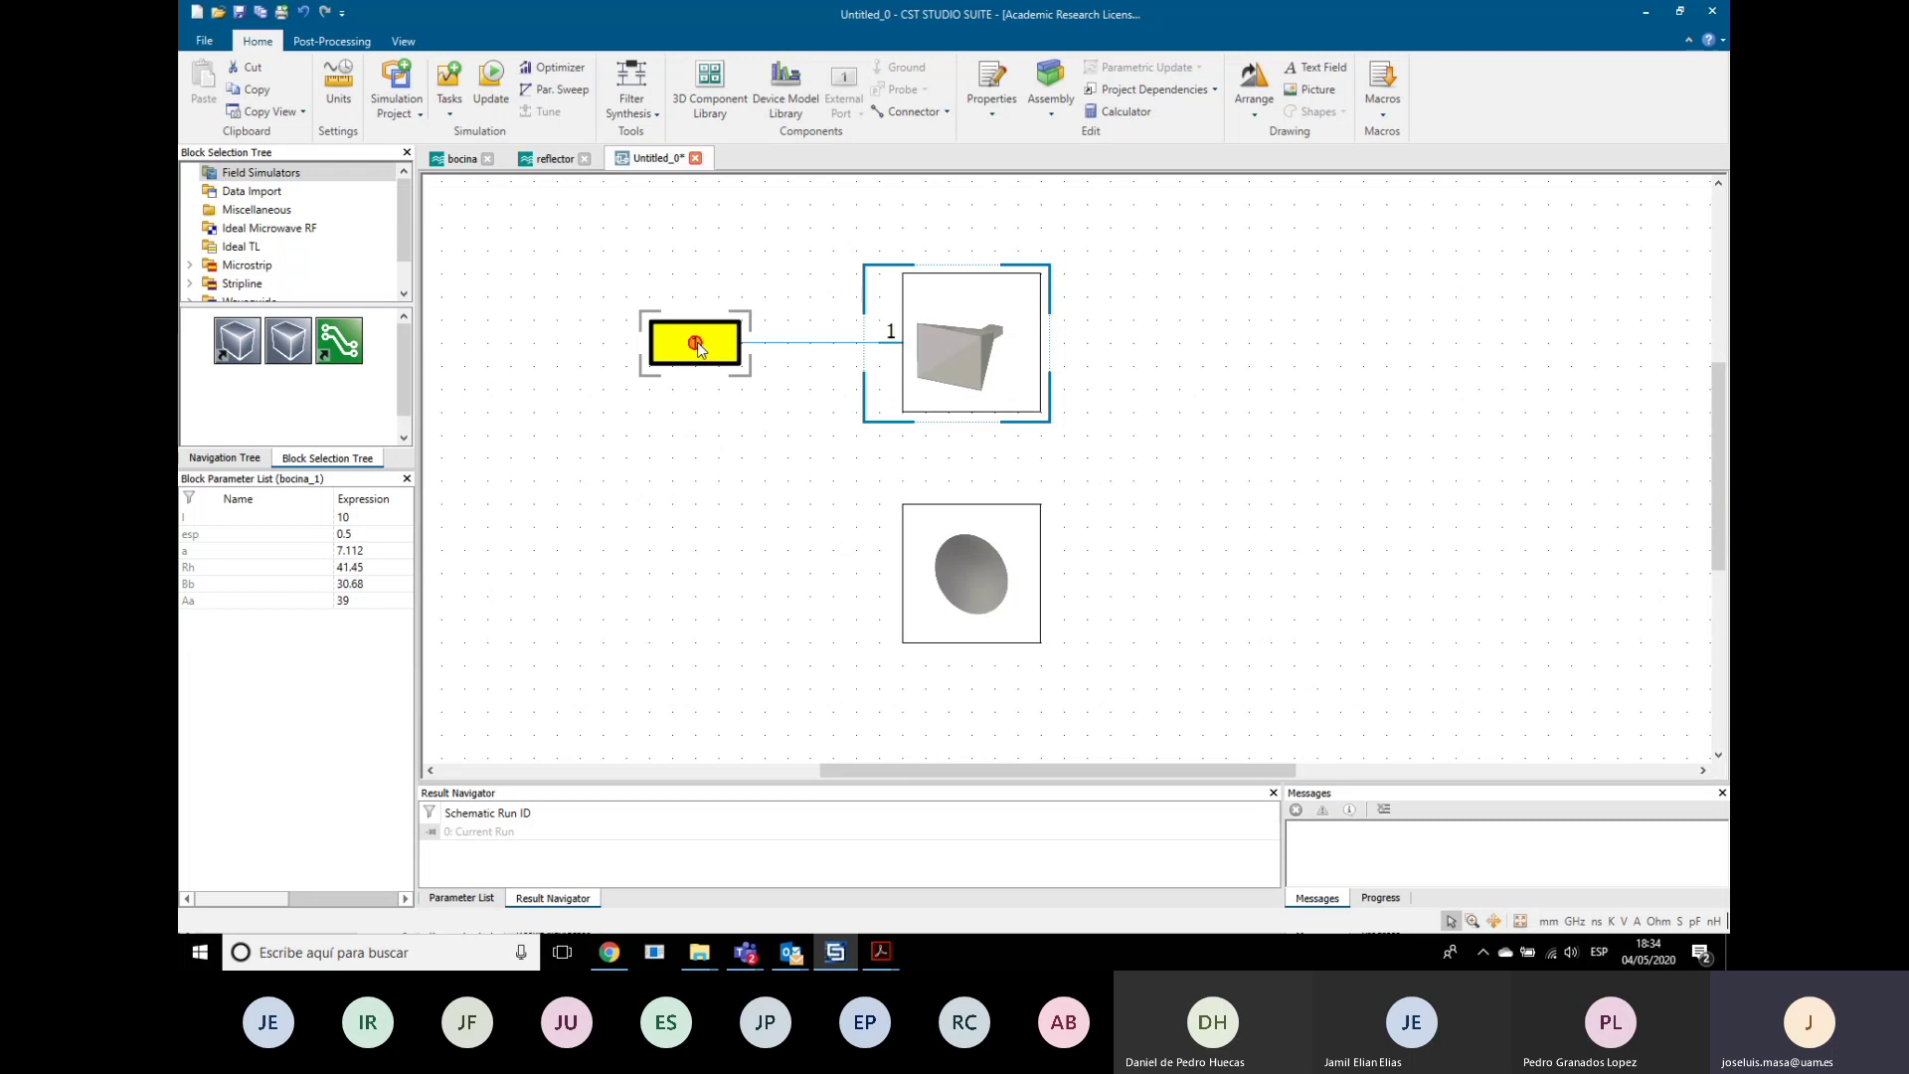
pyautogui.click(716, 354)
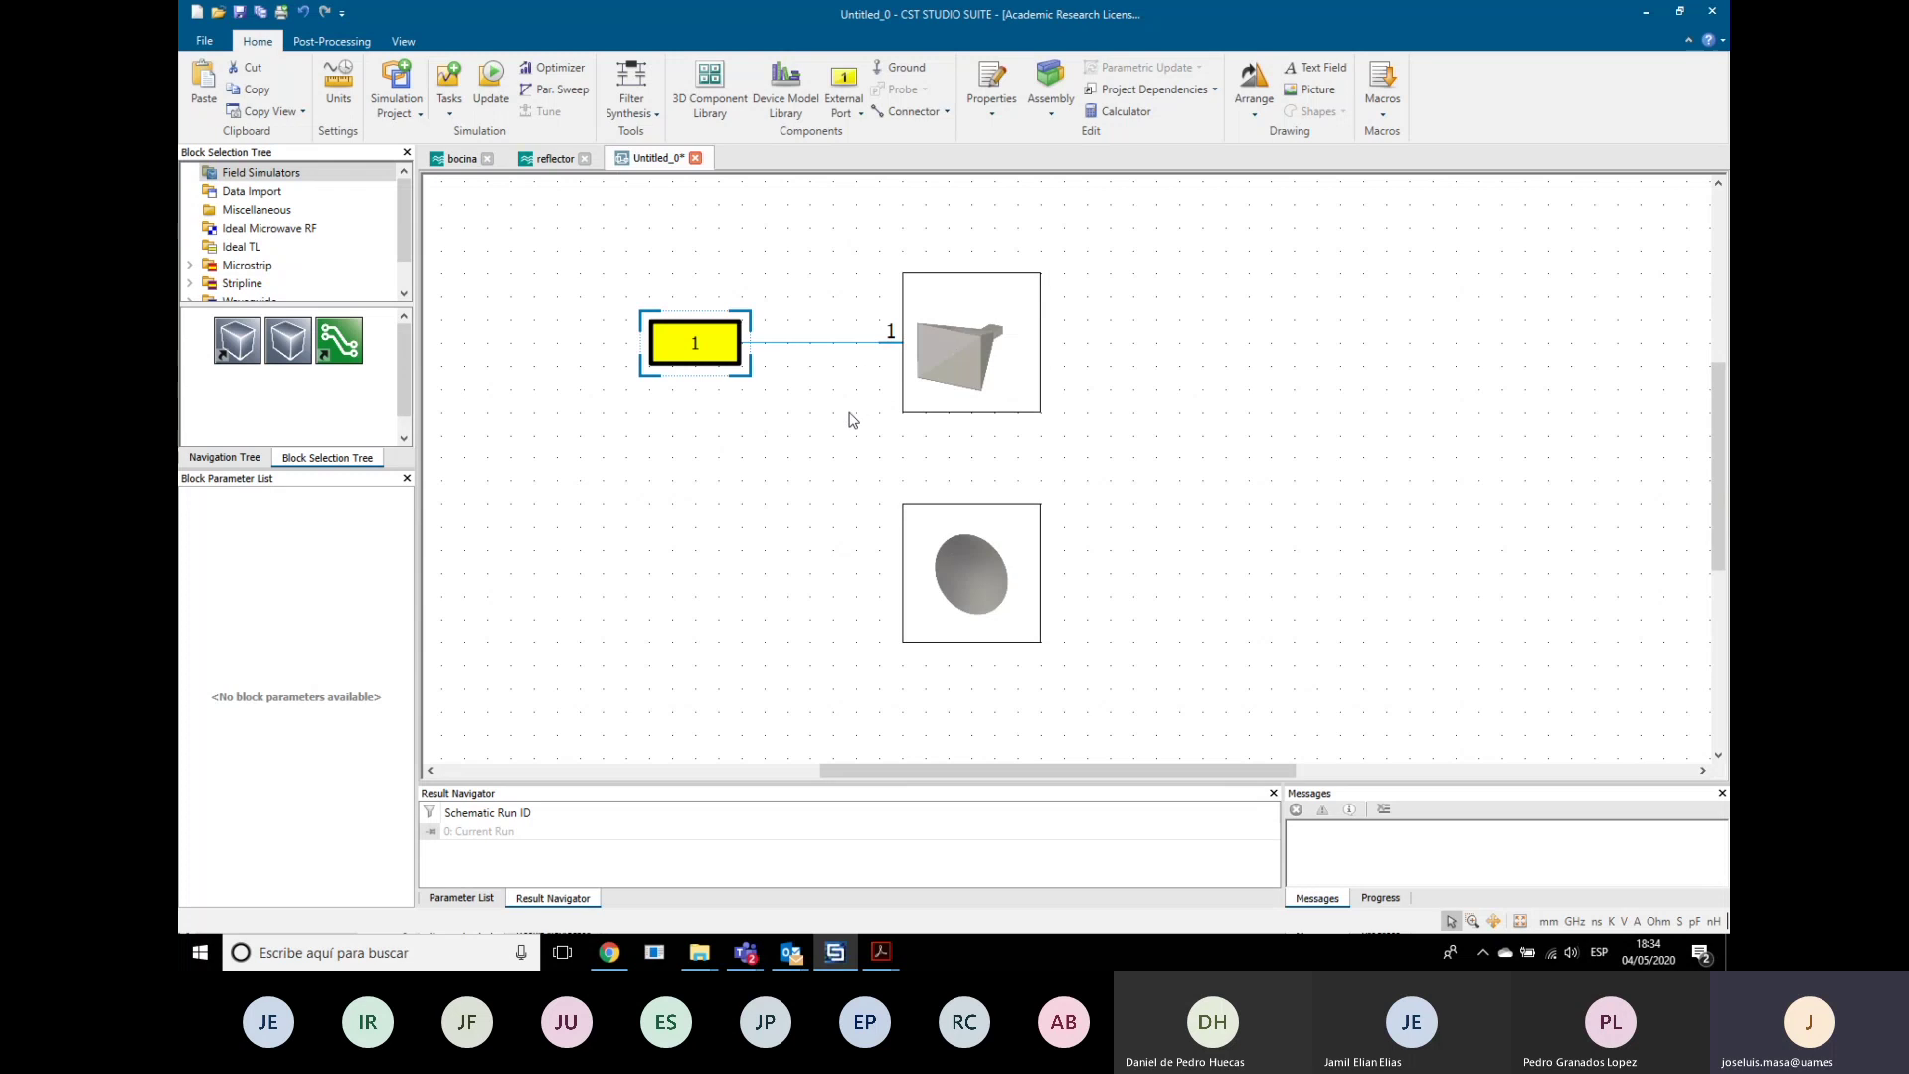
pyautogui.click(737, 526)
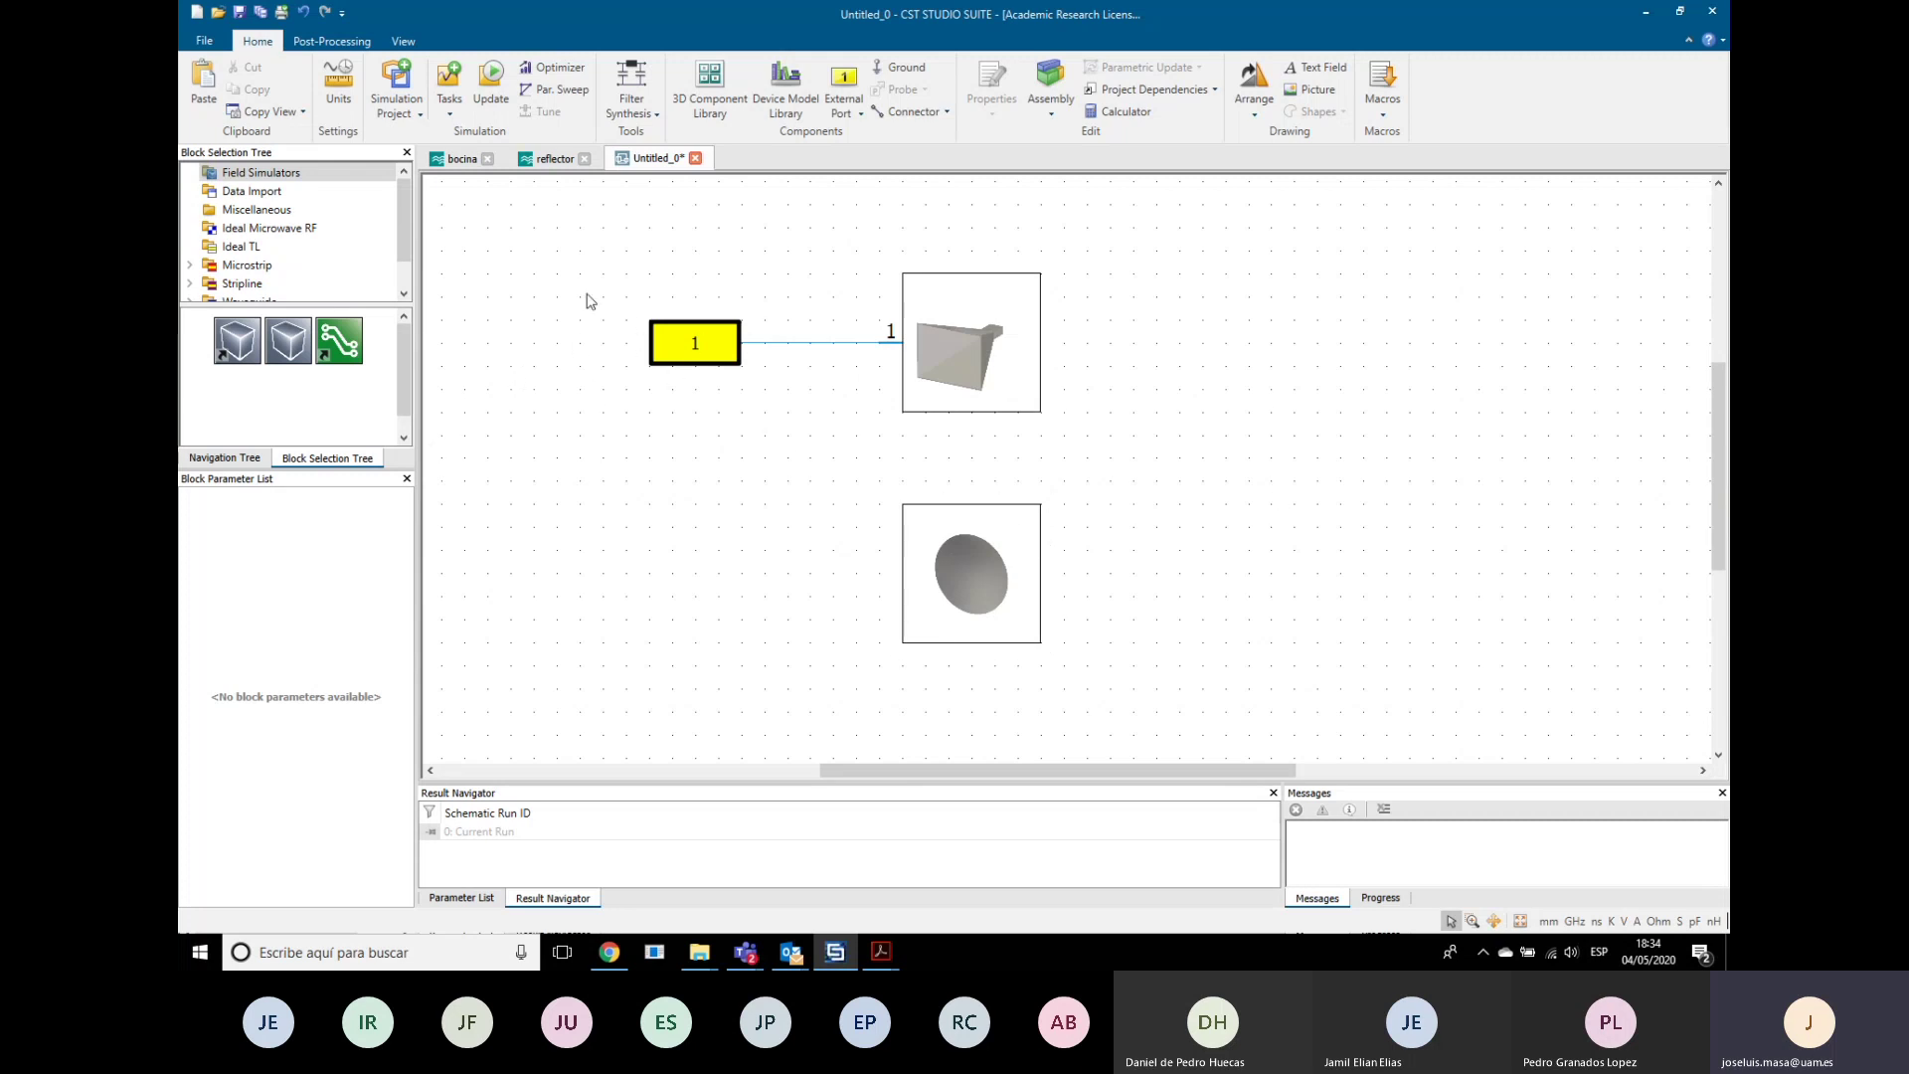
# Step: Save the schematic project as "antena completa" in the pruebamia3 folder
pyautogui.click(205, 40)
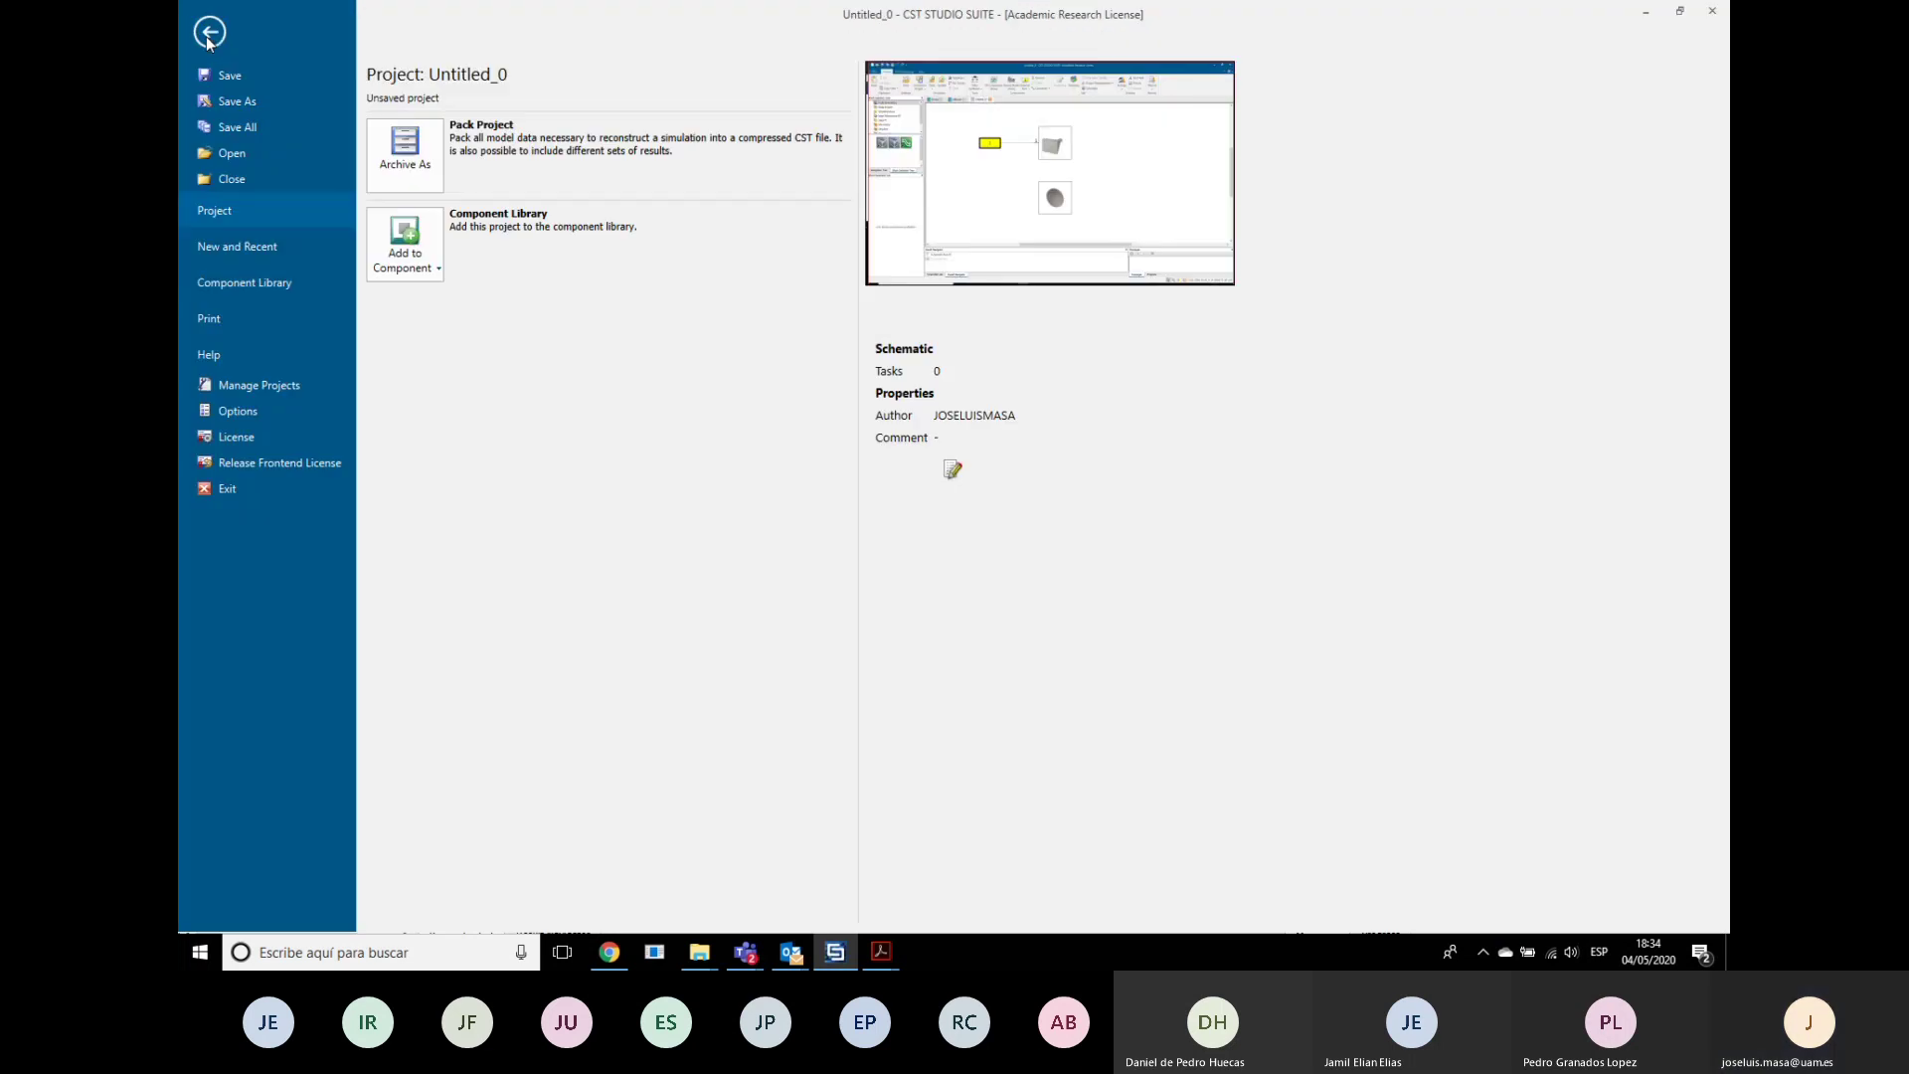
pyautogui.click(236, 102)
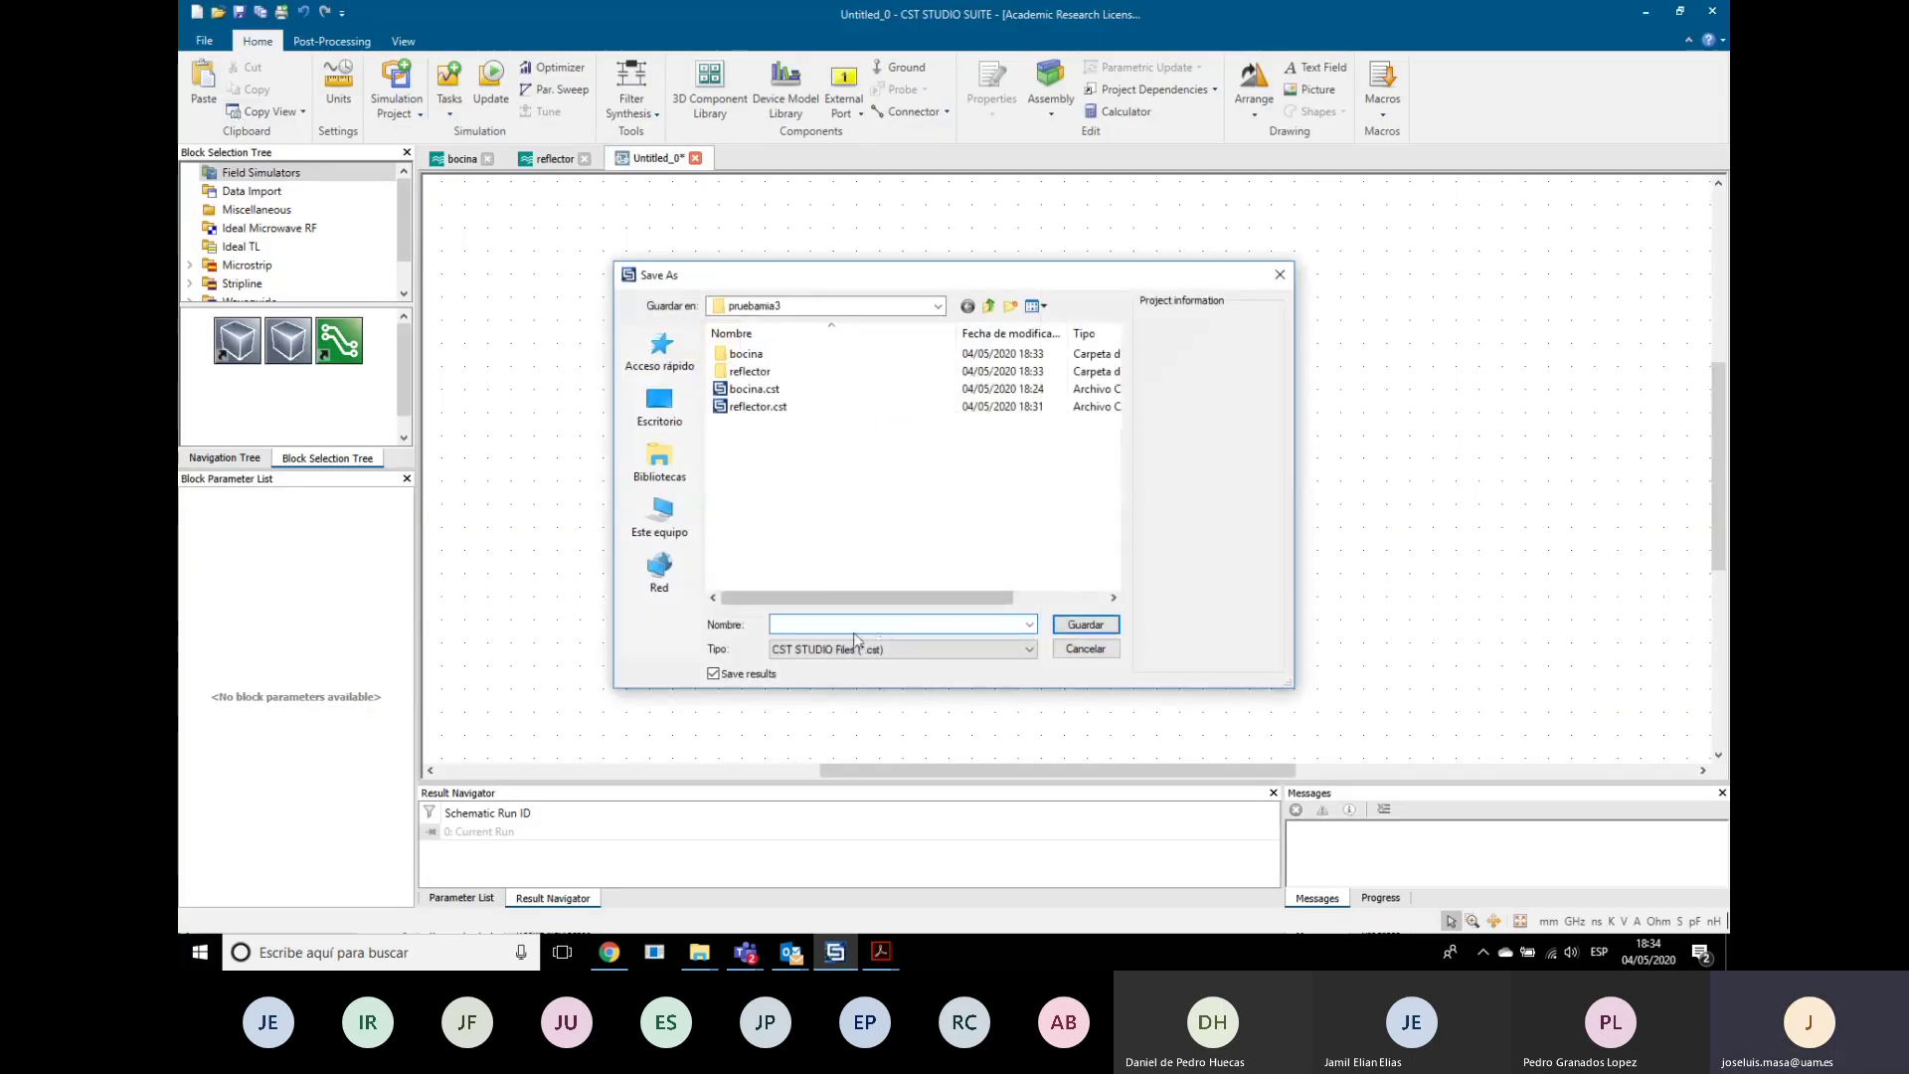
pyautogui.write('antena')
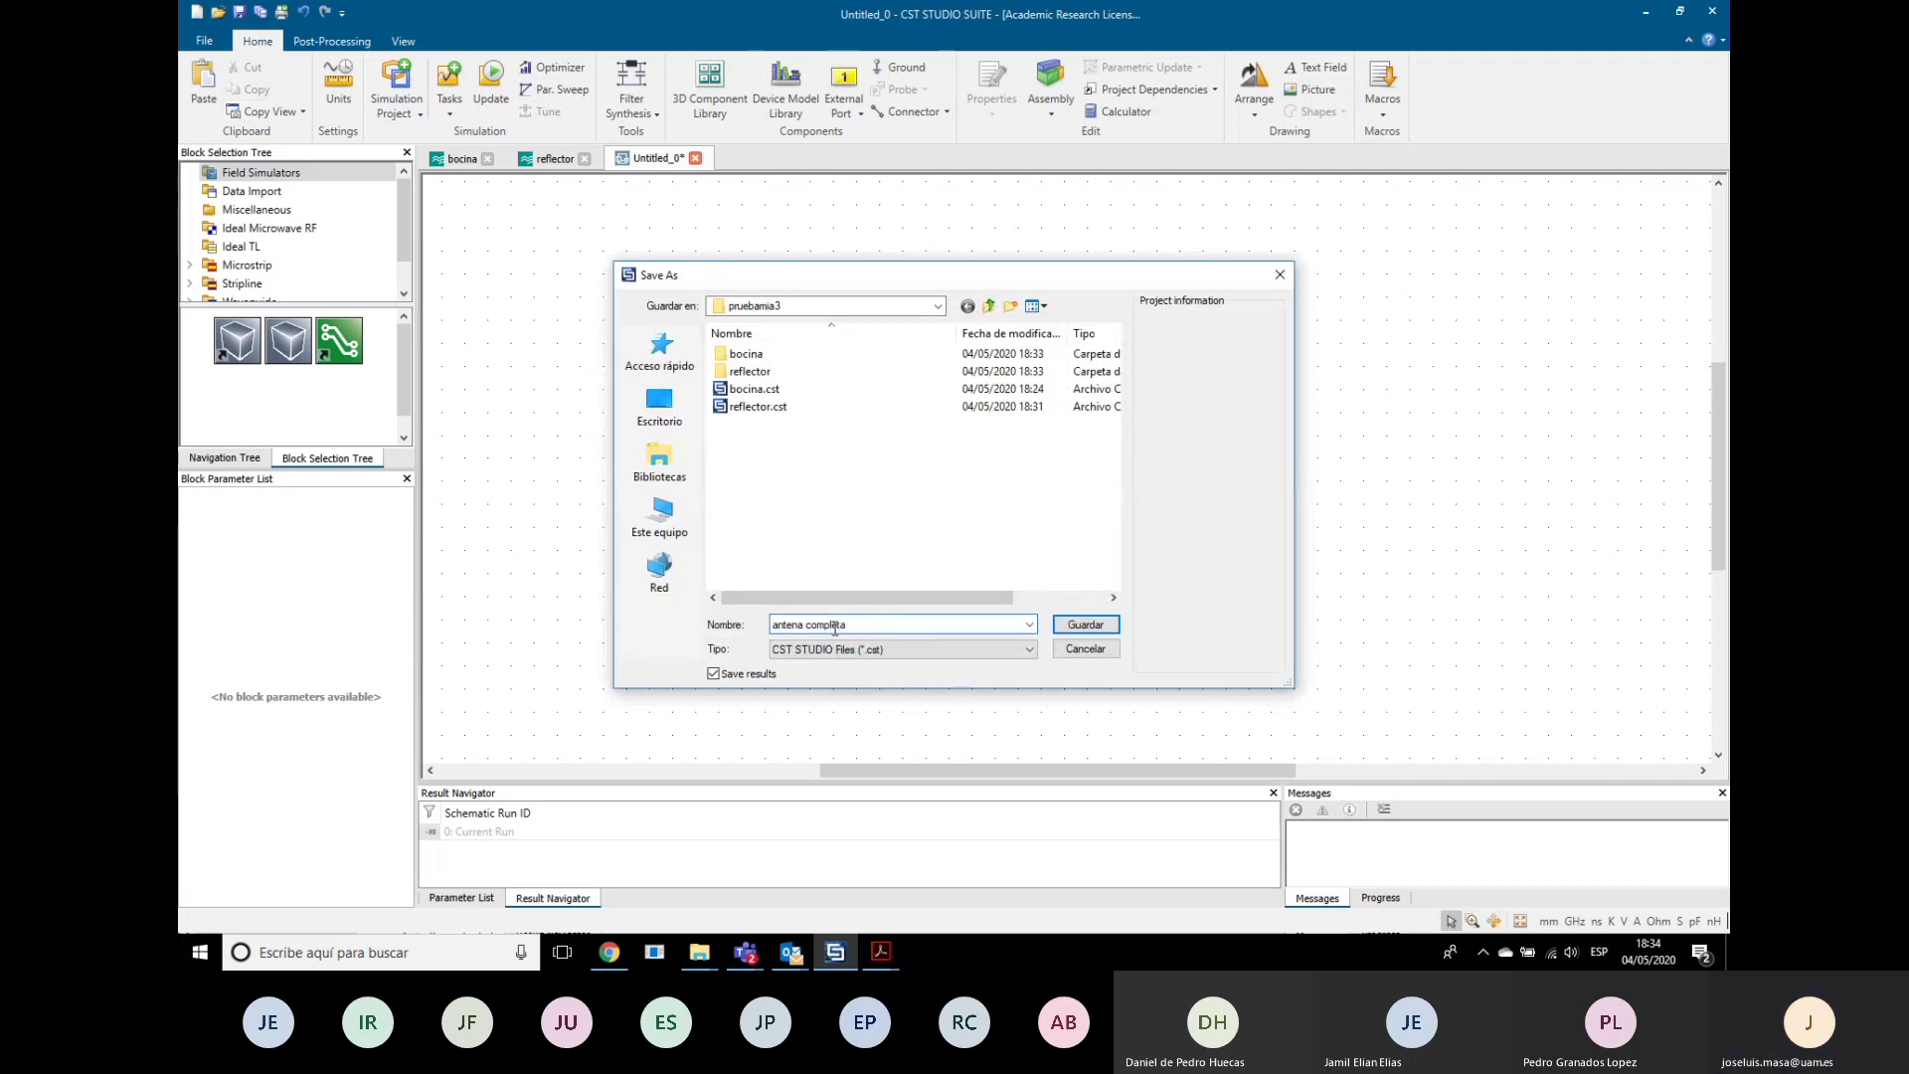
pyautogui.write(' completa')
pyautogui.press('Return')
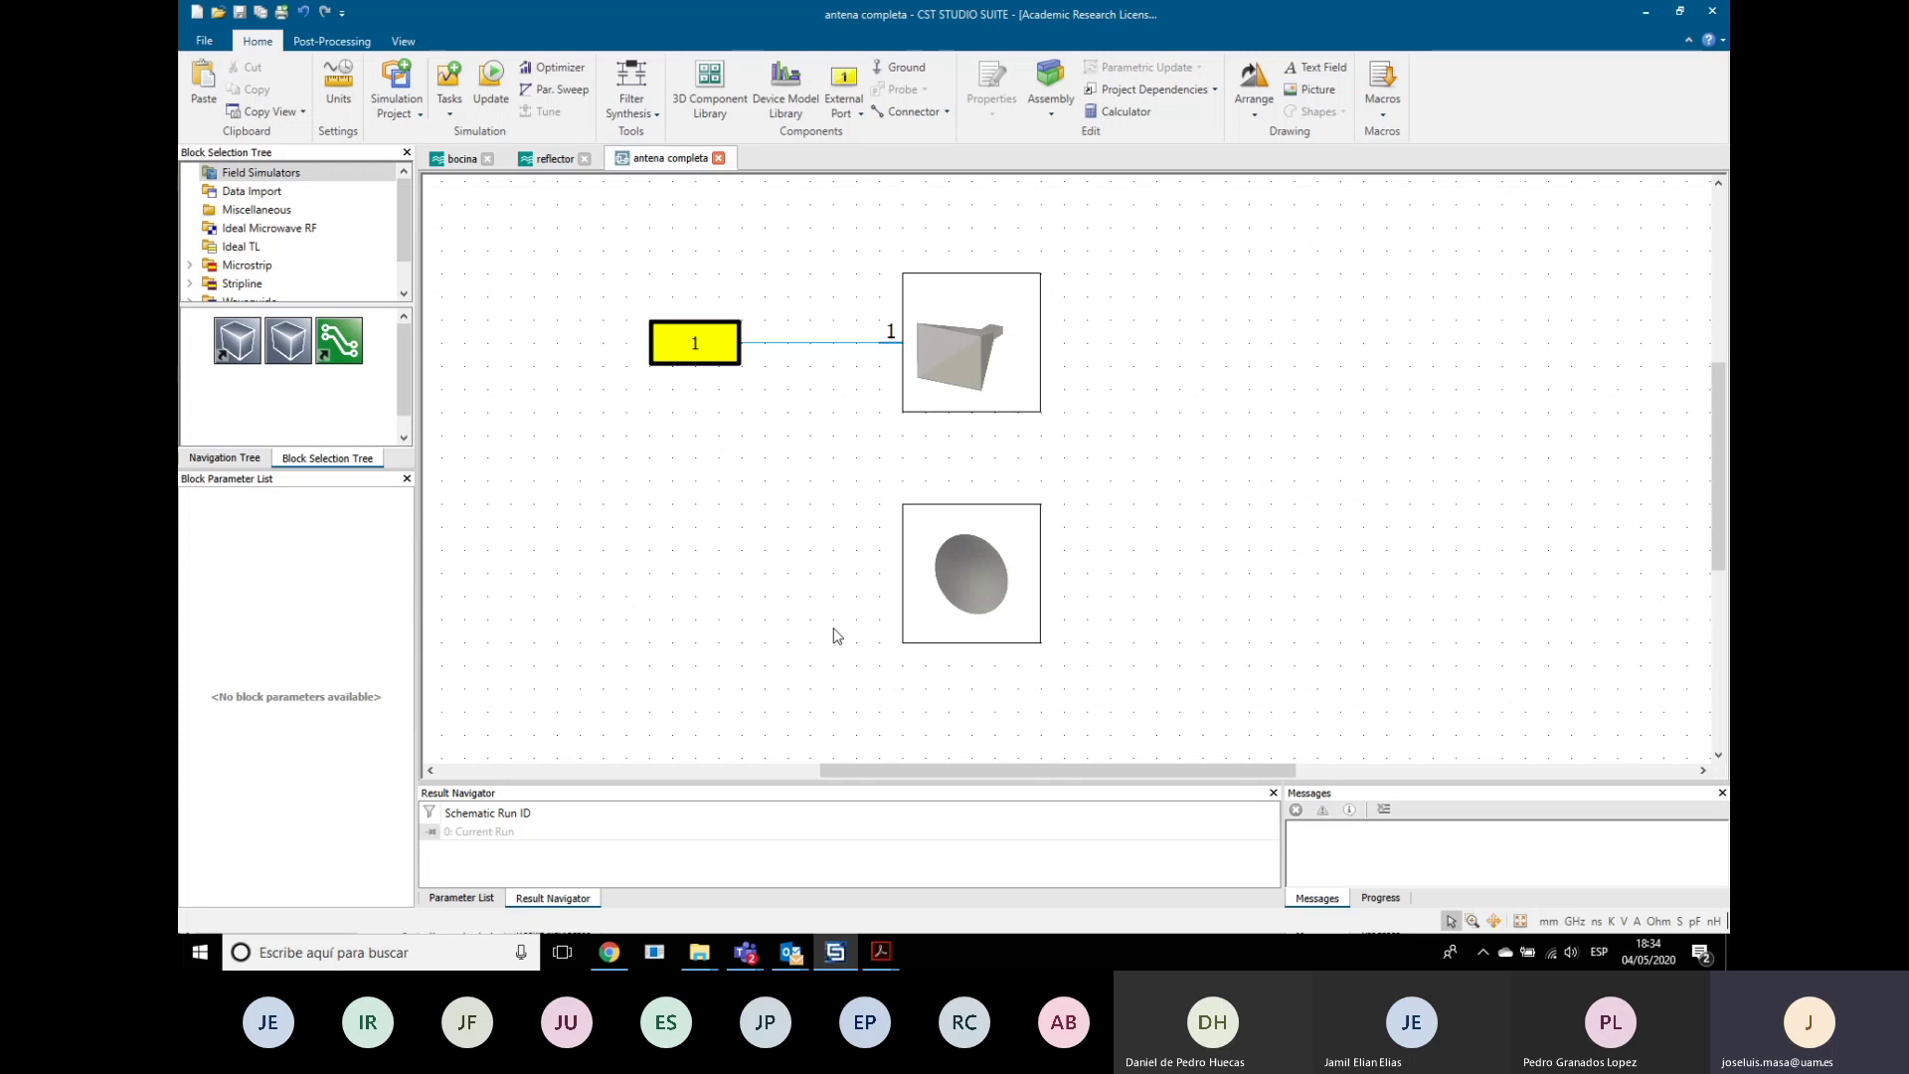
# Step: Open the schematic's 3D assembly and examine how the horn is positioned and oriented relative to the reflector dish
pyautogui.click(222, 459)
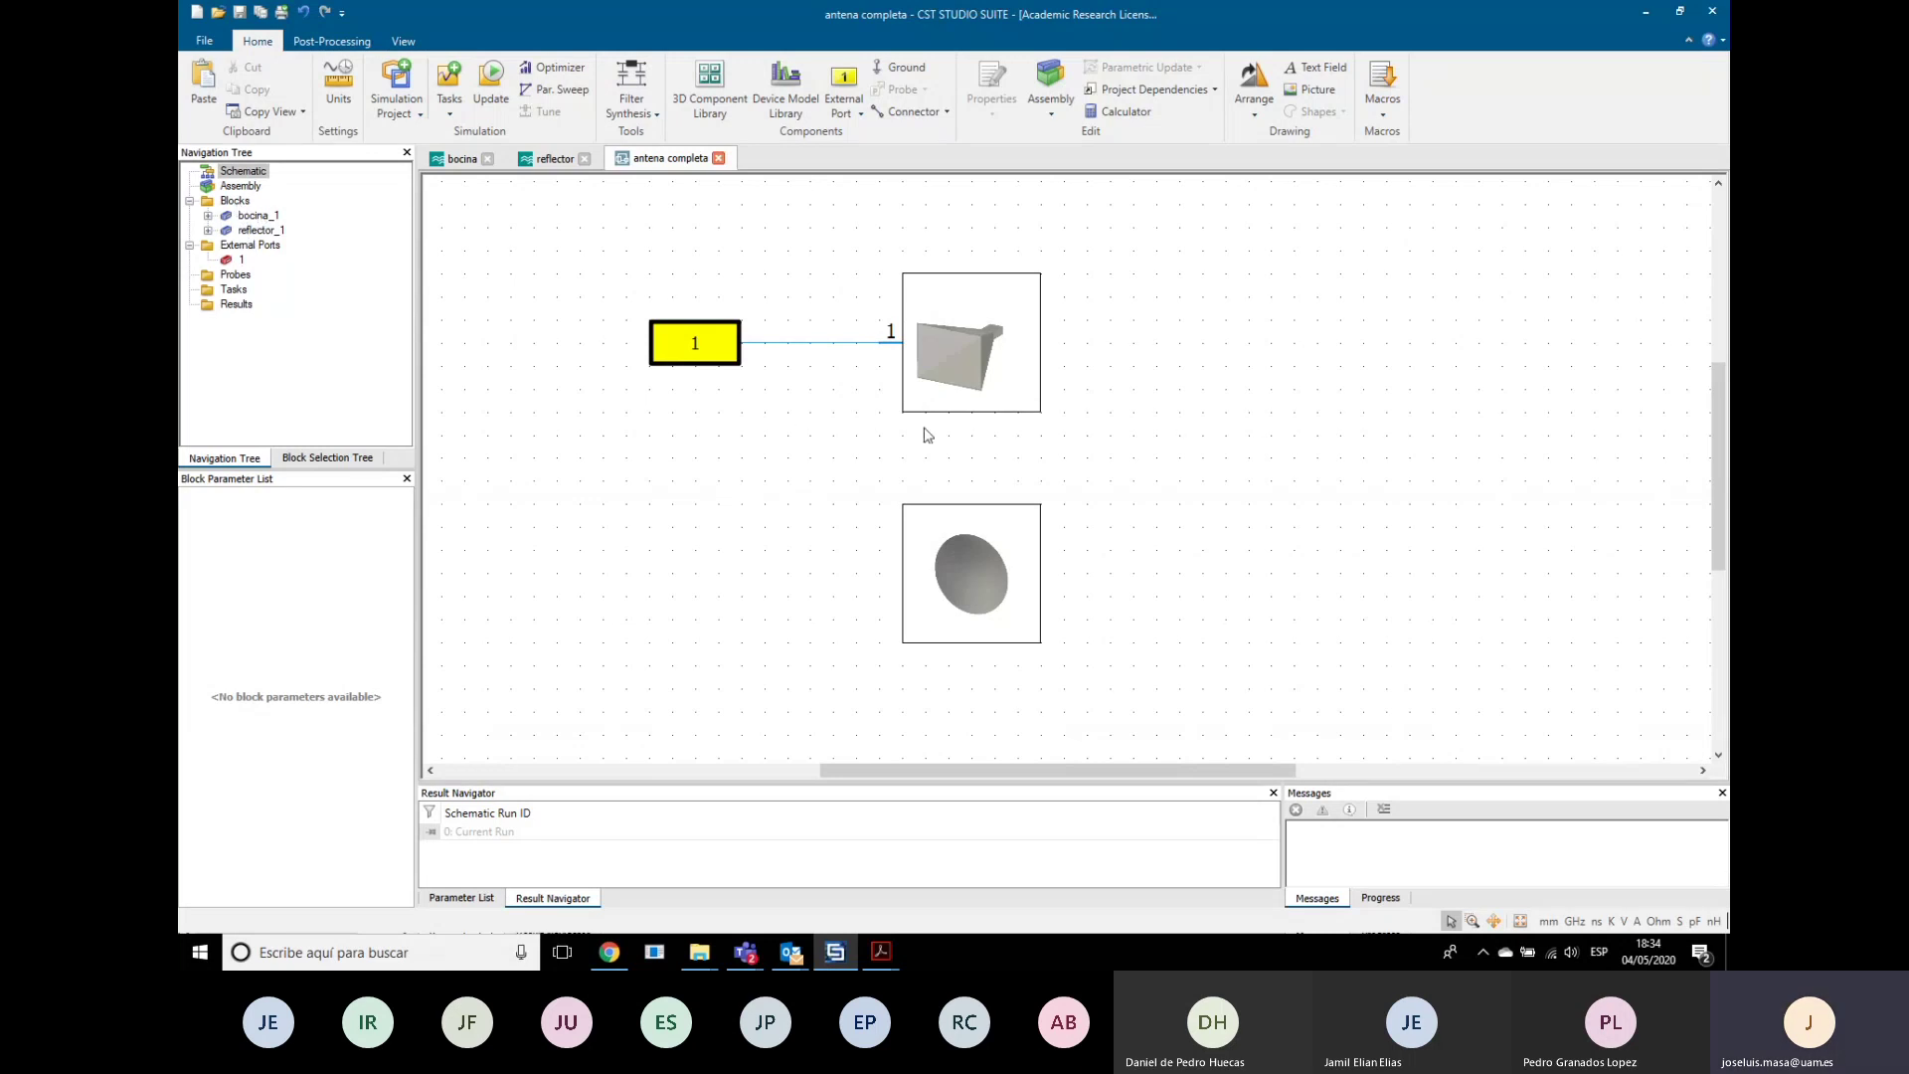
pyautogui.click(241, 186)
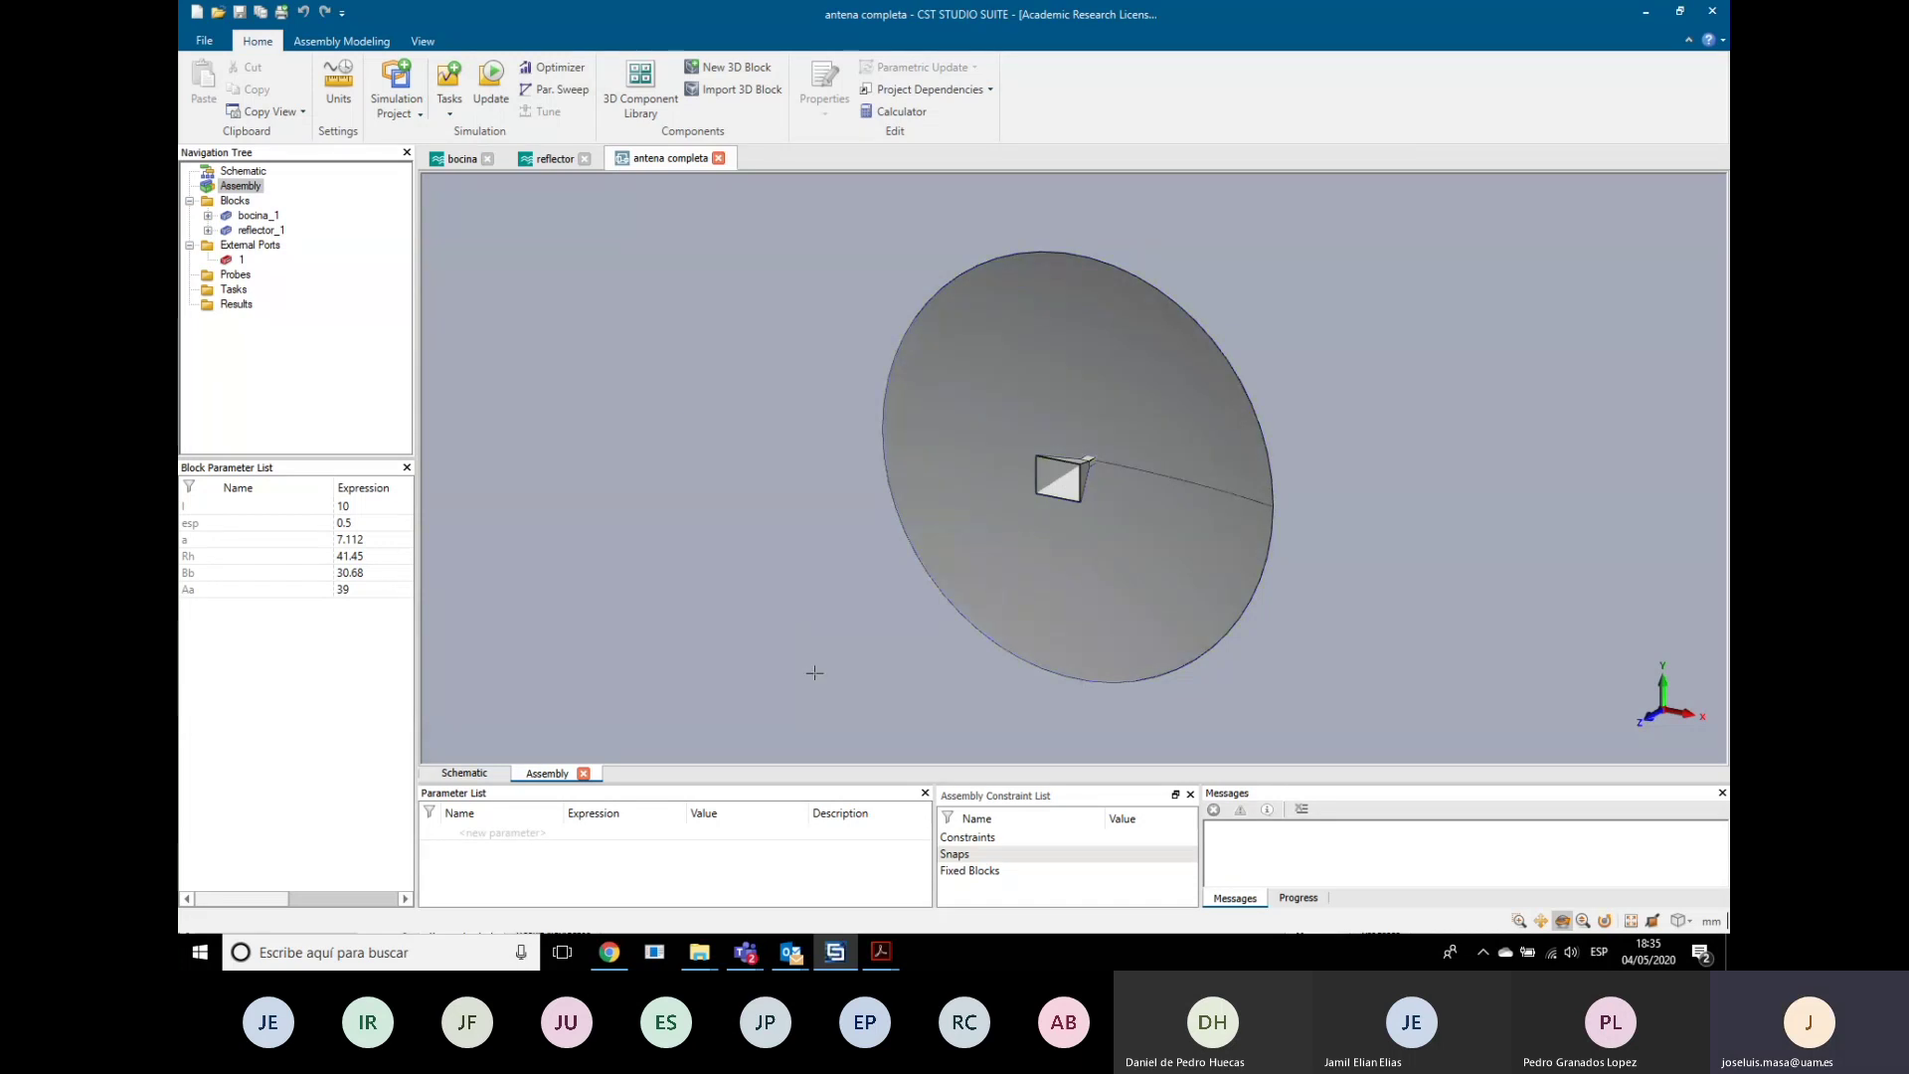
pyautogui.click(463, 774)
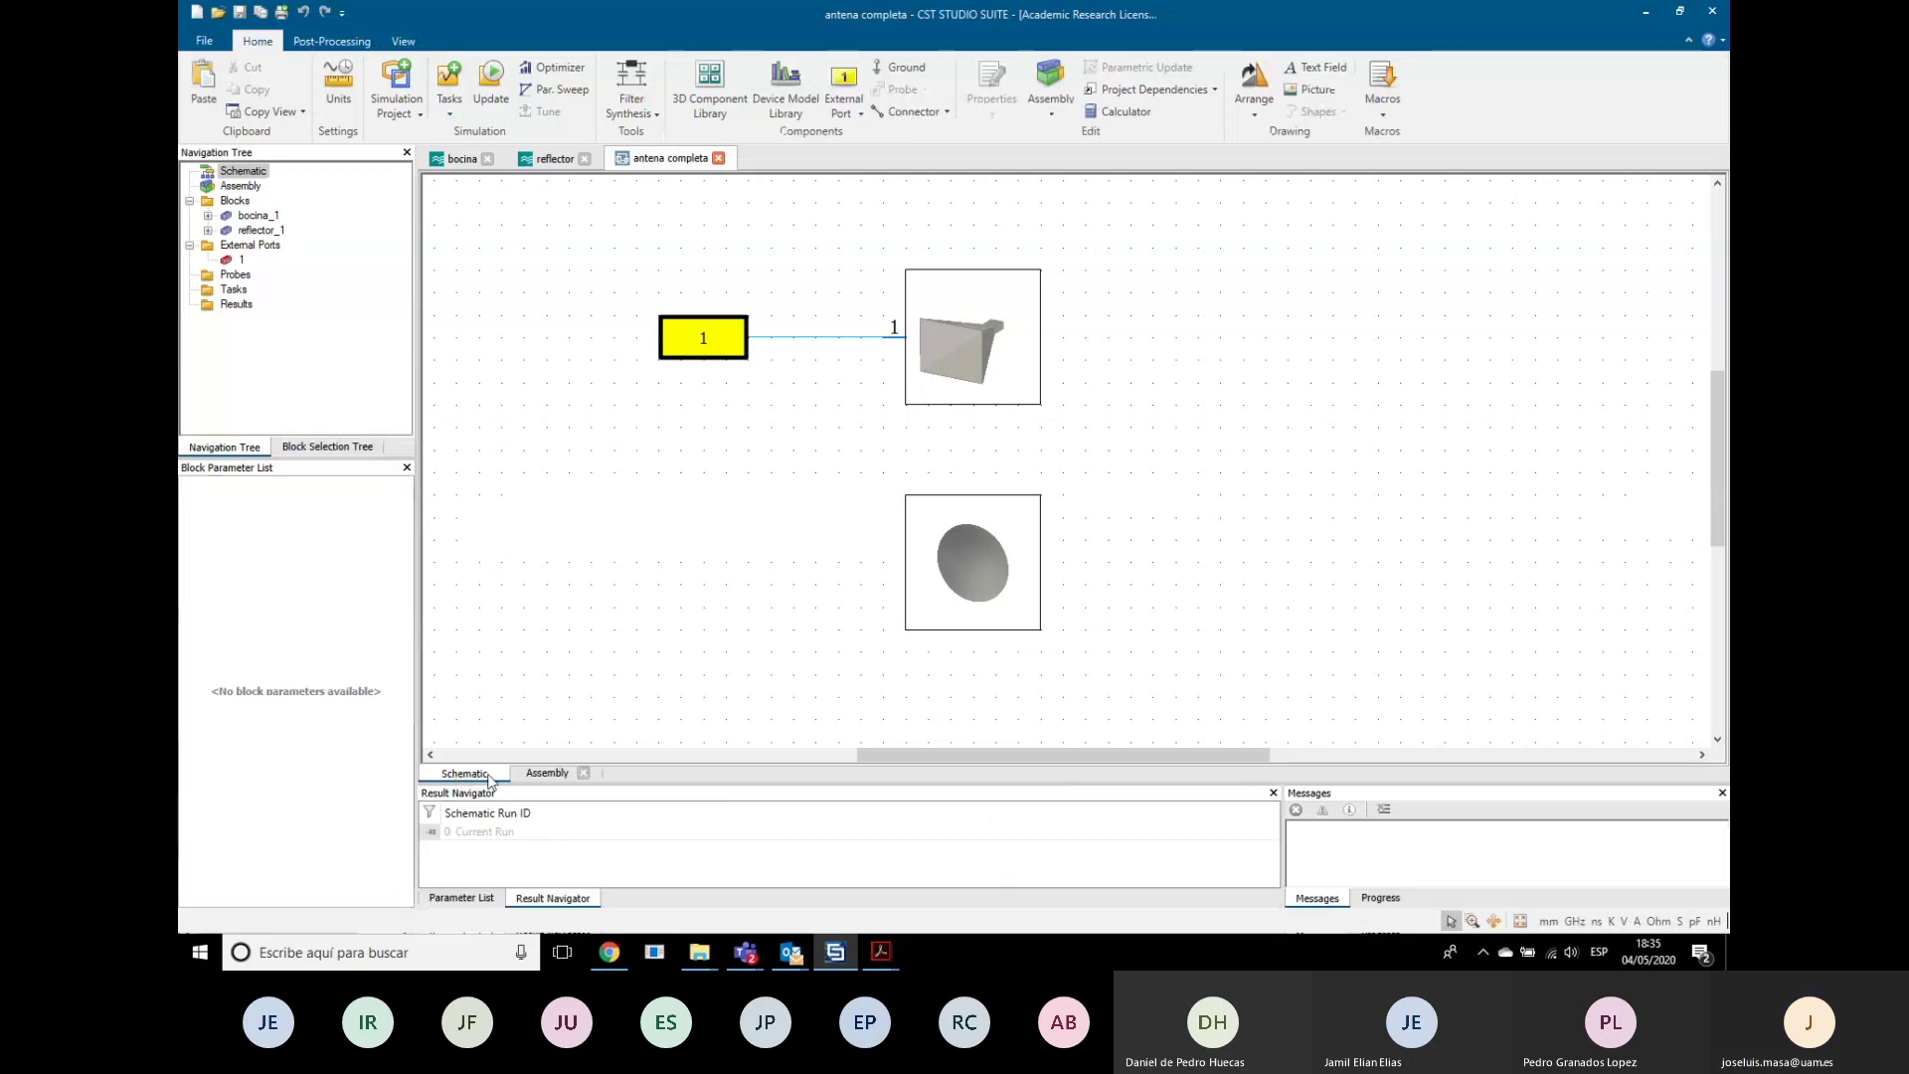
pyautogui.click(536, 774)
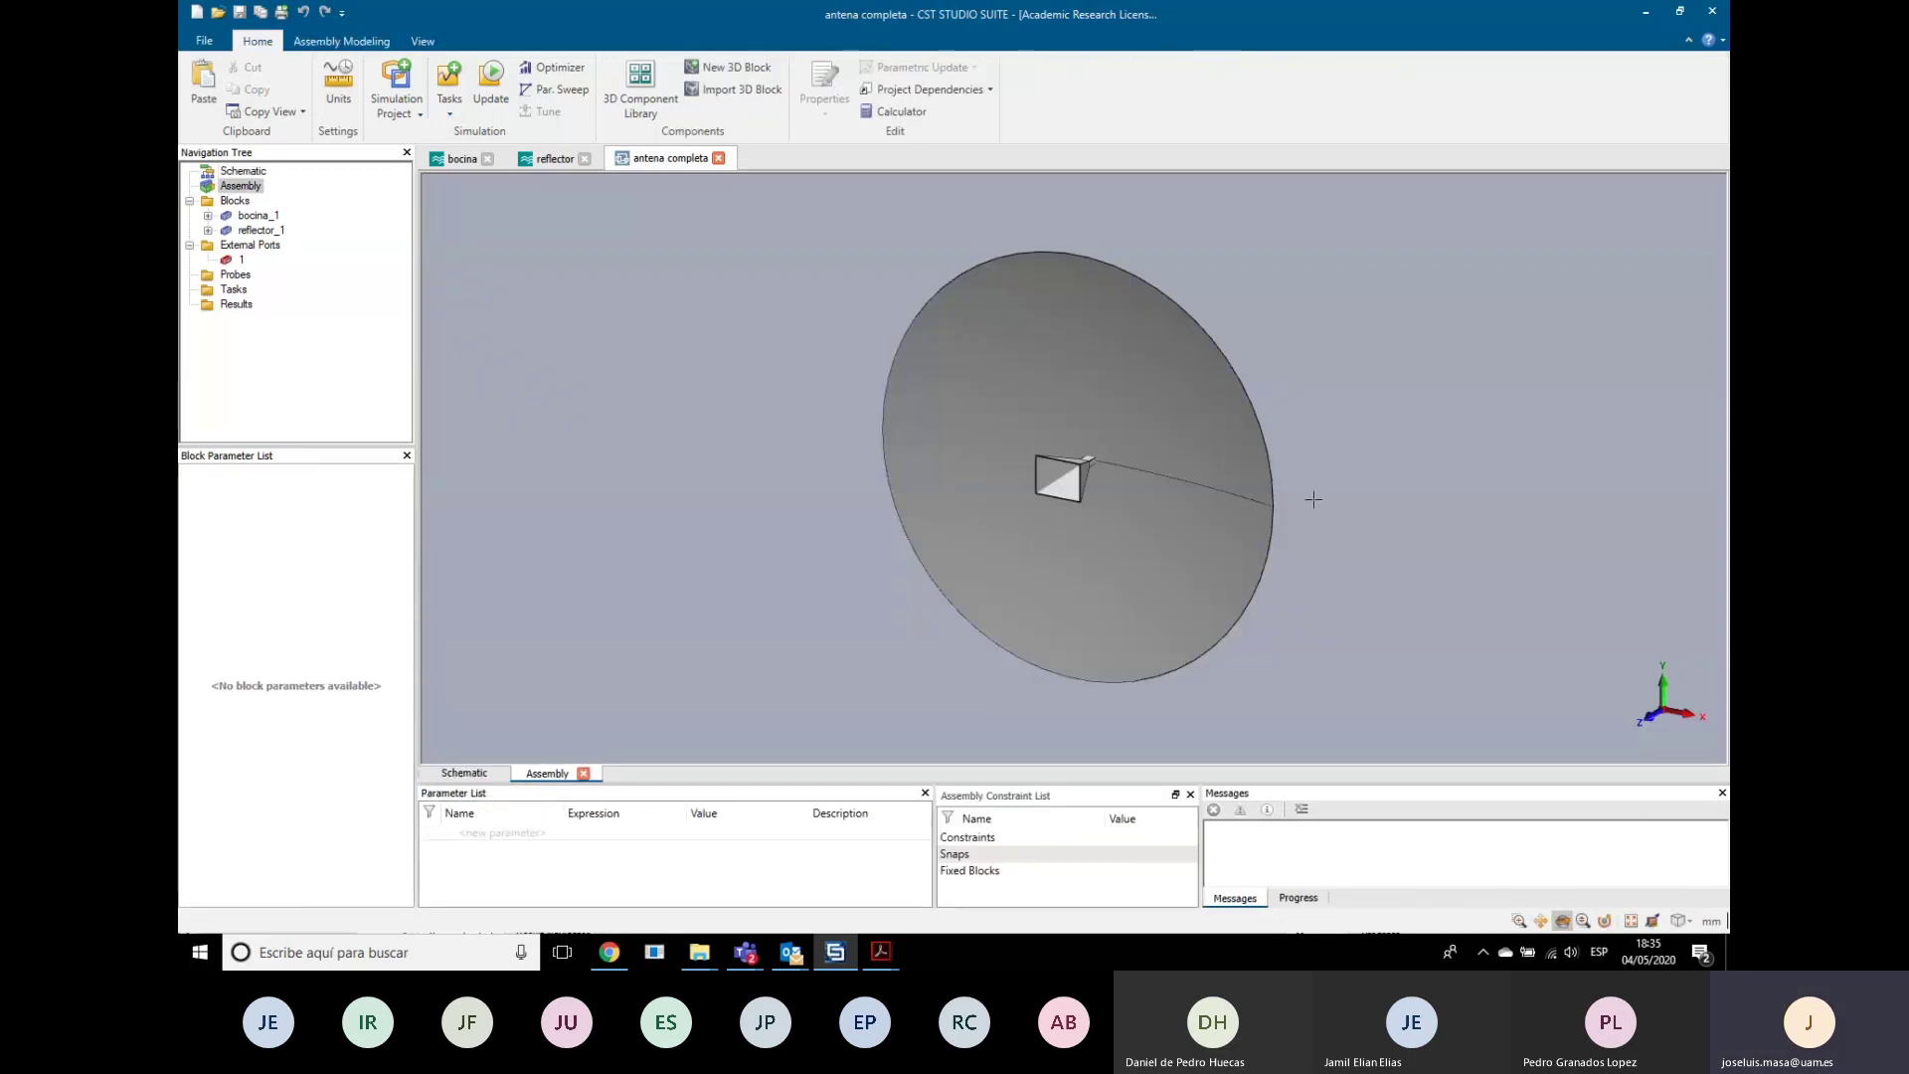
pyautogui.moveTo(1406, 473)
pyautogui.mouseDown()
pyautogui.moveTo(1299, 520)
pyautogui.moveTo(1397, 484)
pyautogui.mouseUp()
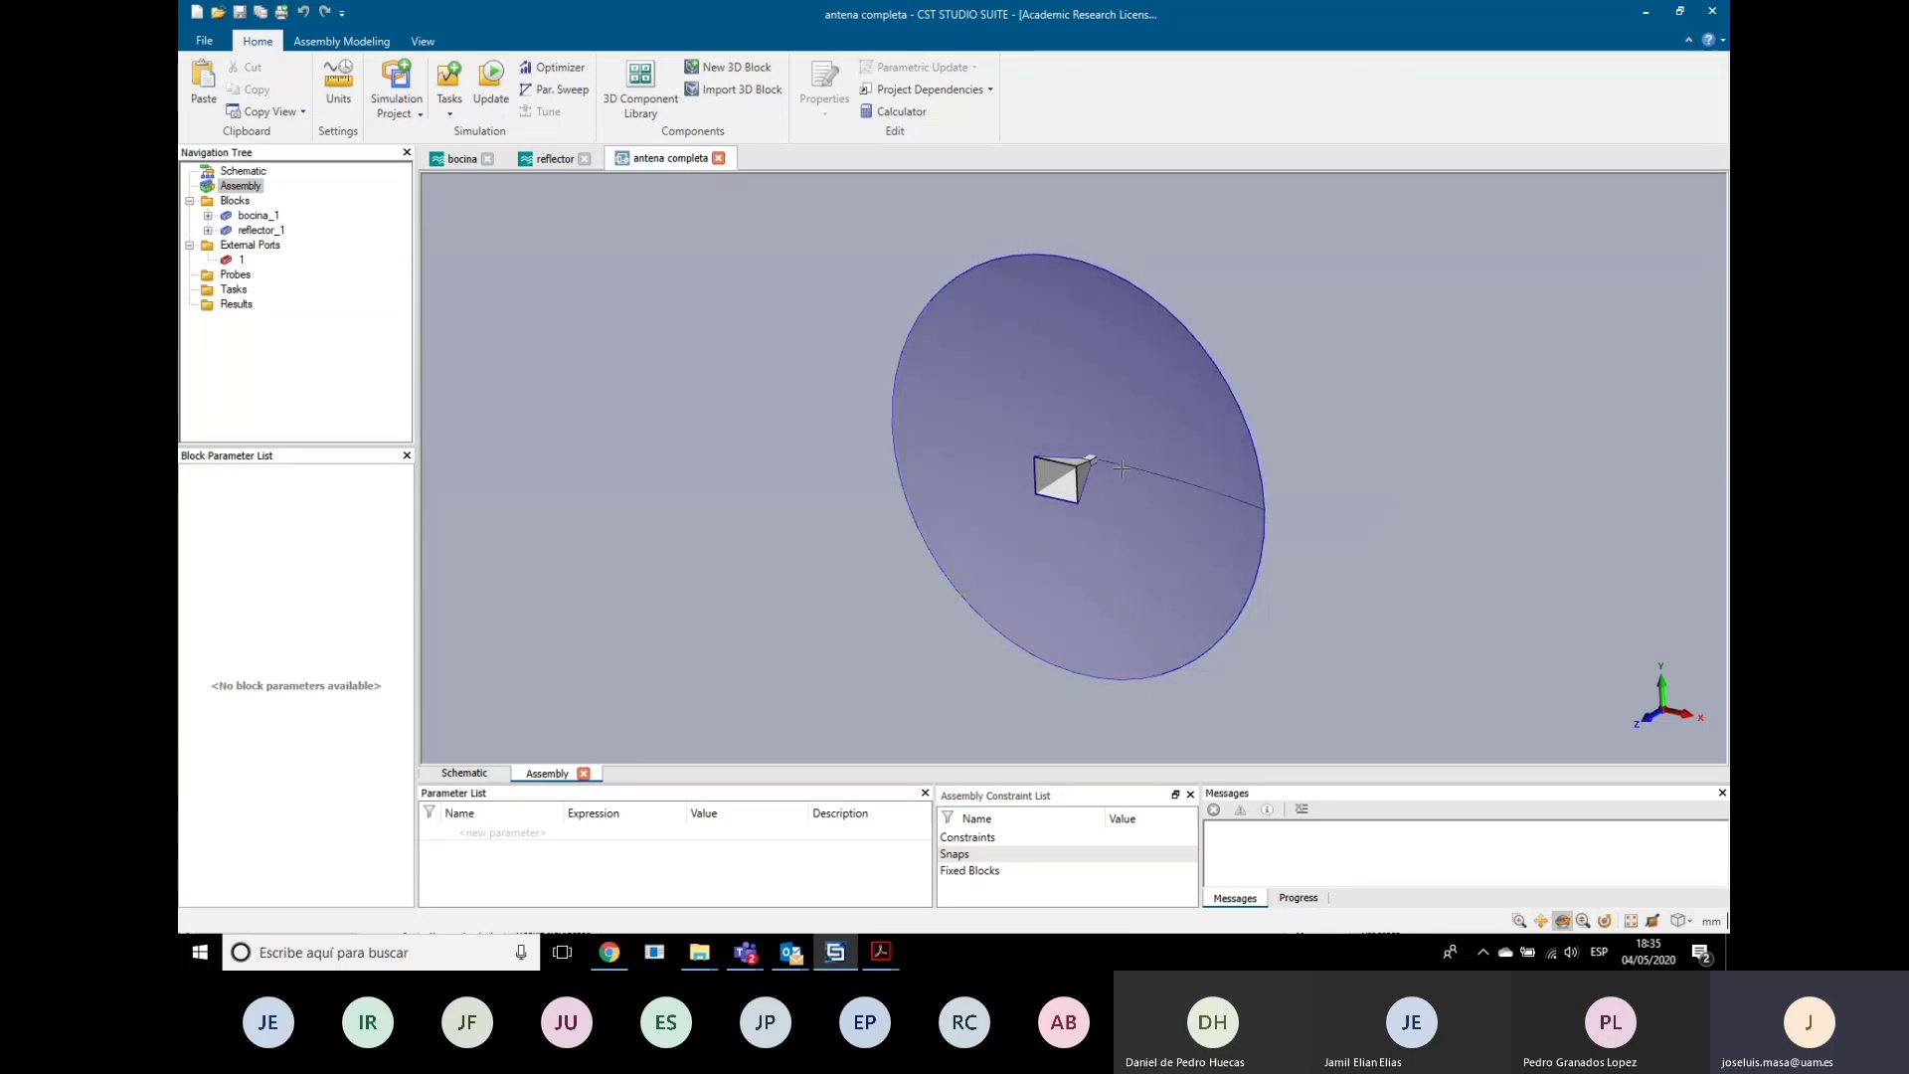
pyautogui.scroll(5, 1122, 468)
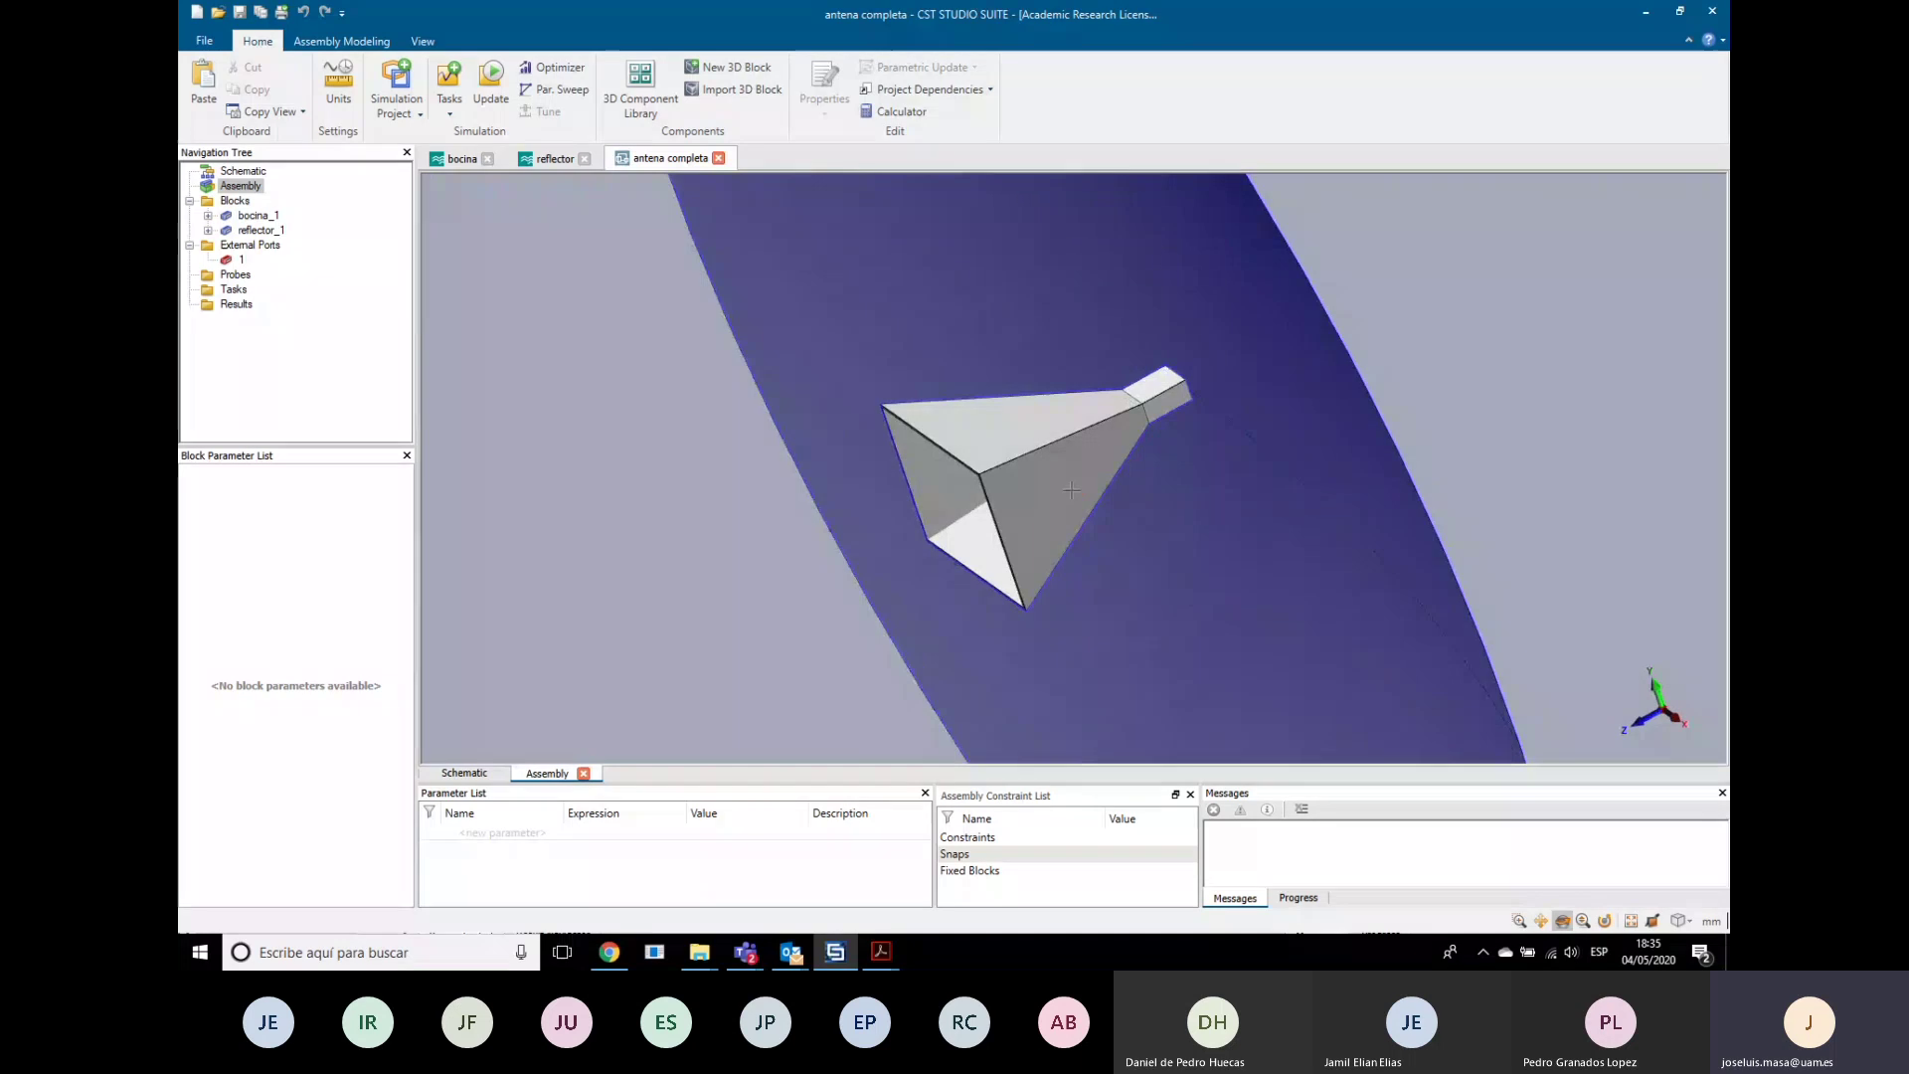
pyautogui.moveTo(1219, 418)
pyautogui.mouseDown()
pyautogui.moveTo(1351, 358)
pyautogui.moveTo(1236, 397)
pyautogui.mouseUp()
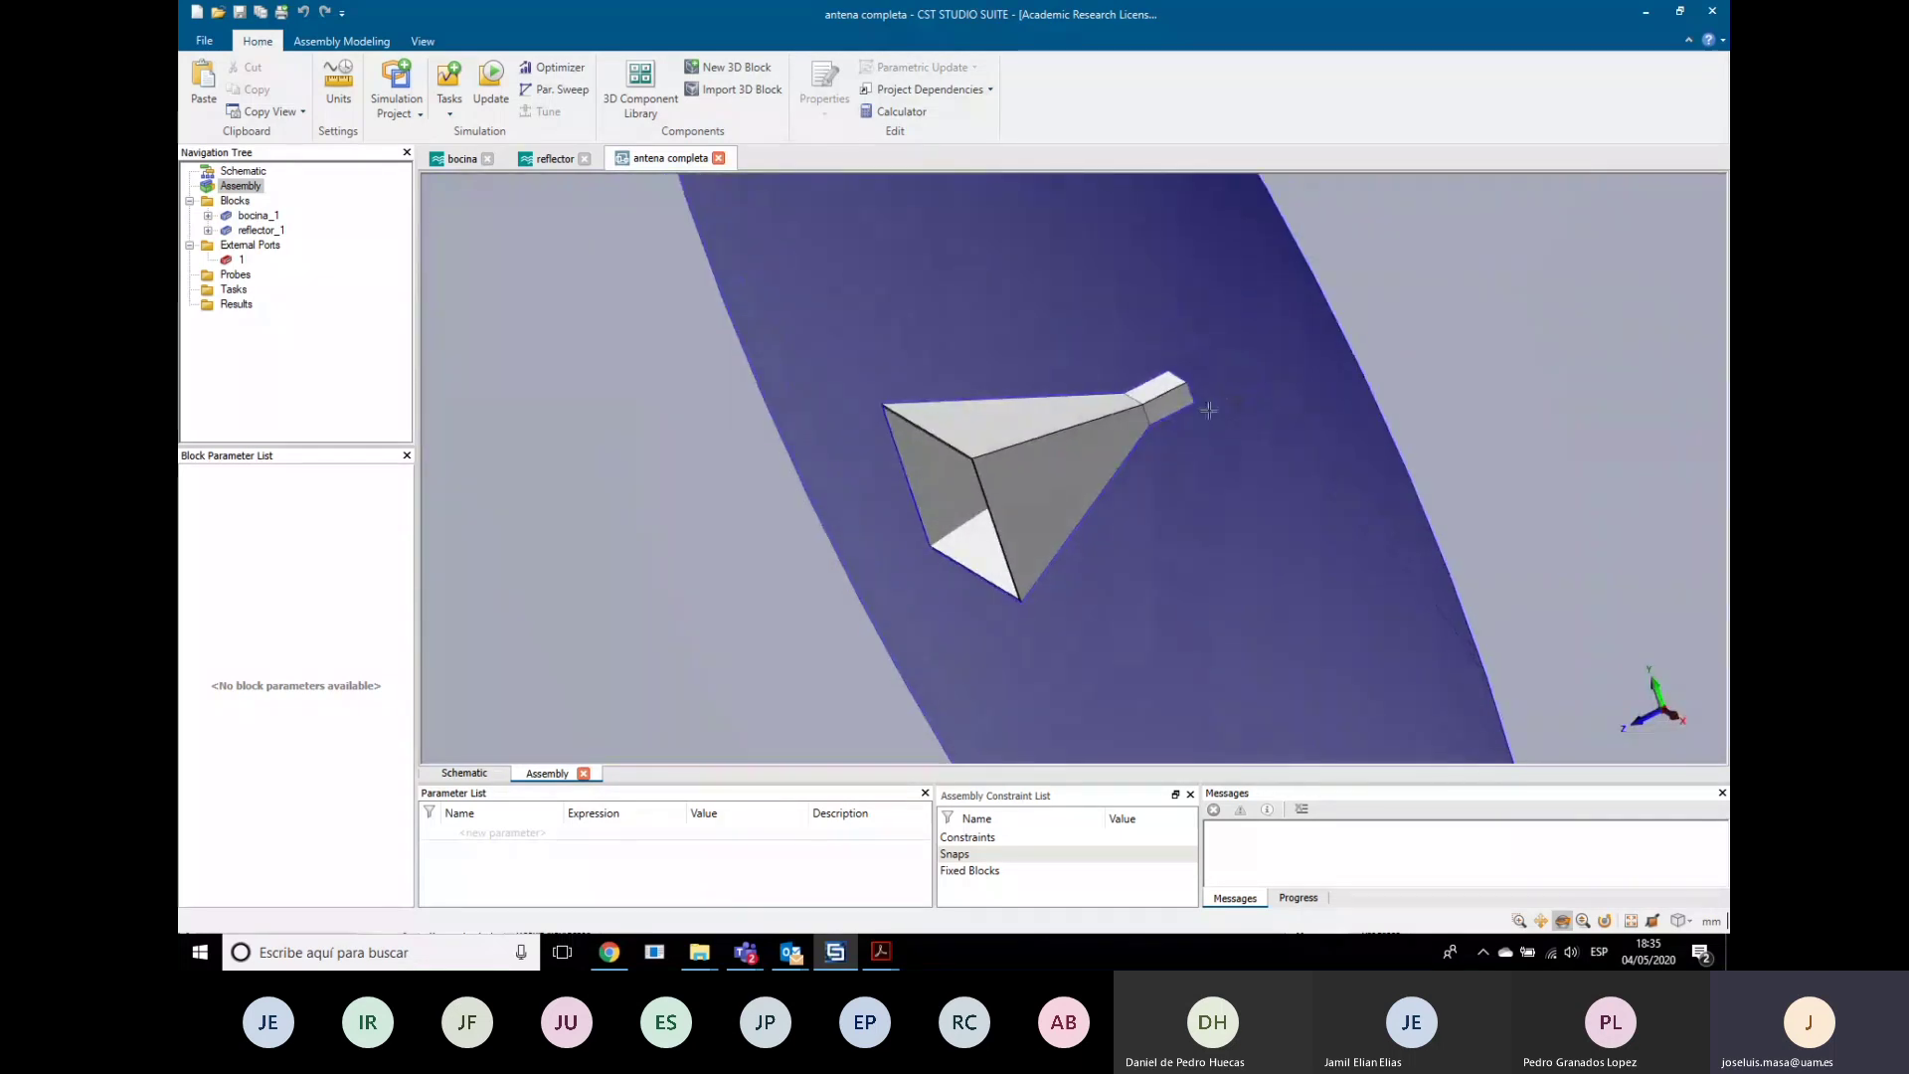
# Step: Expand the bocina_1 and reflector_1 blocks in the assembly tree and hide the reflector_1 block
pyautogui.scroll(-5, 1181, 424)
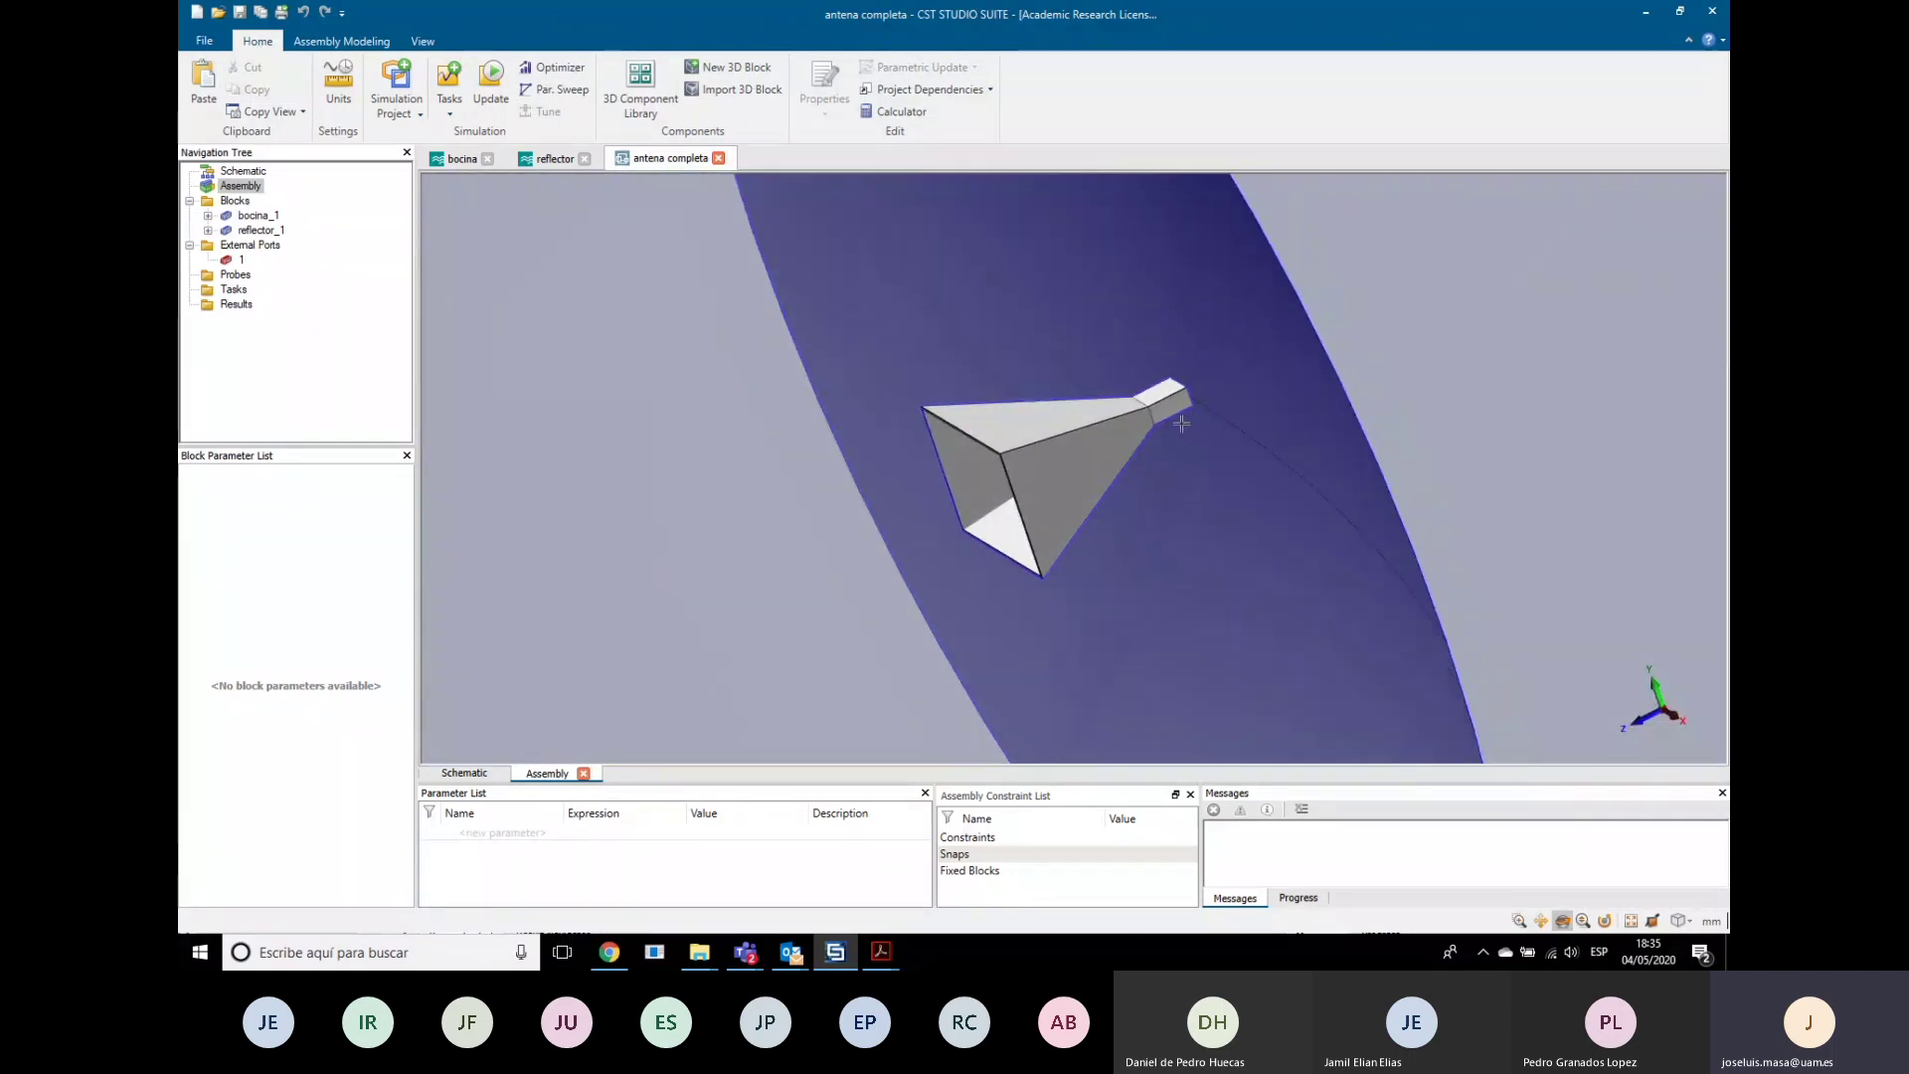
pyautogui.click(208, 215)
pyautogui.click(208, 260)
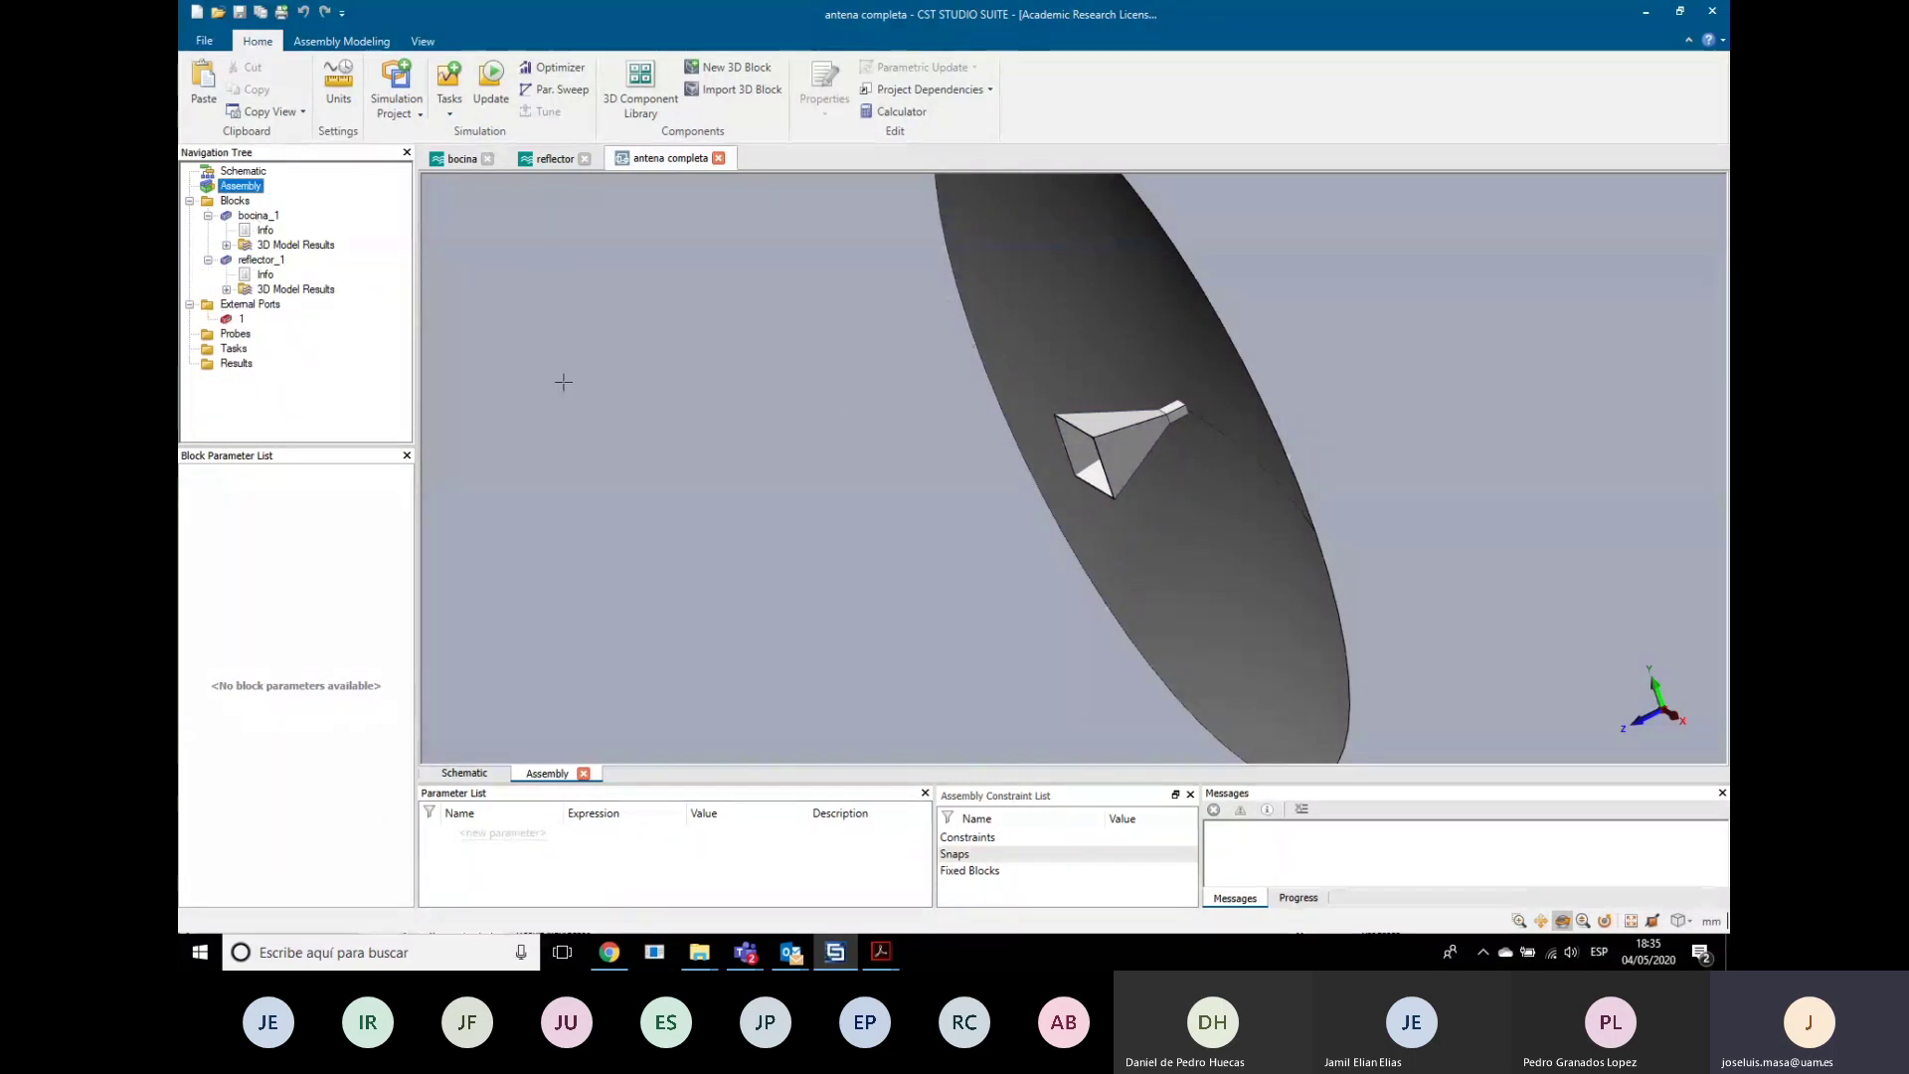
pyautogui.click(260, 215)
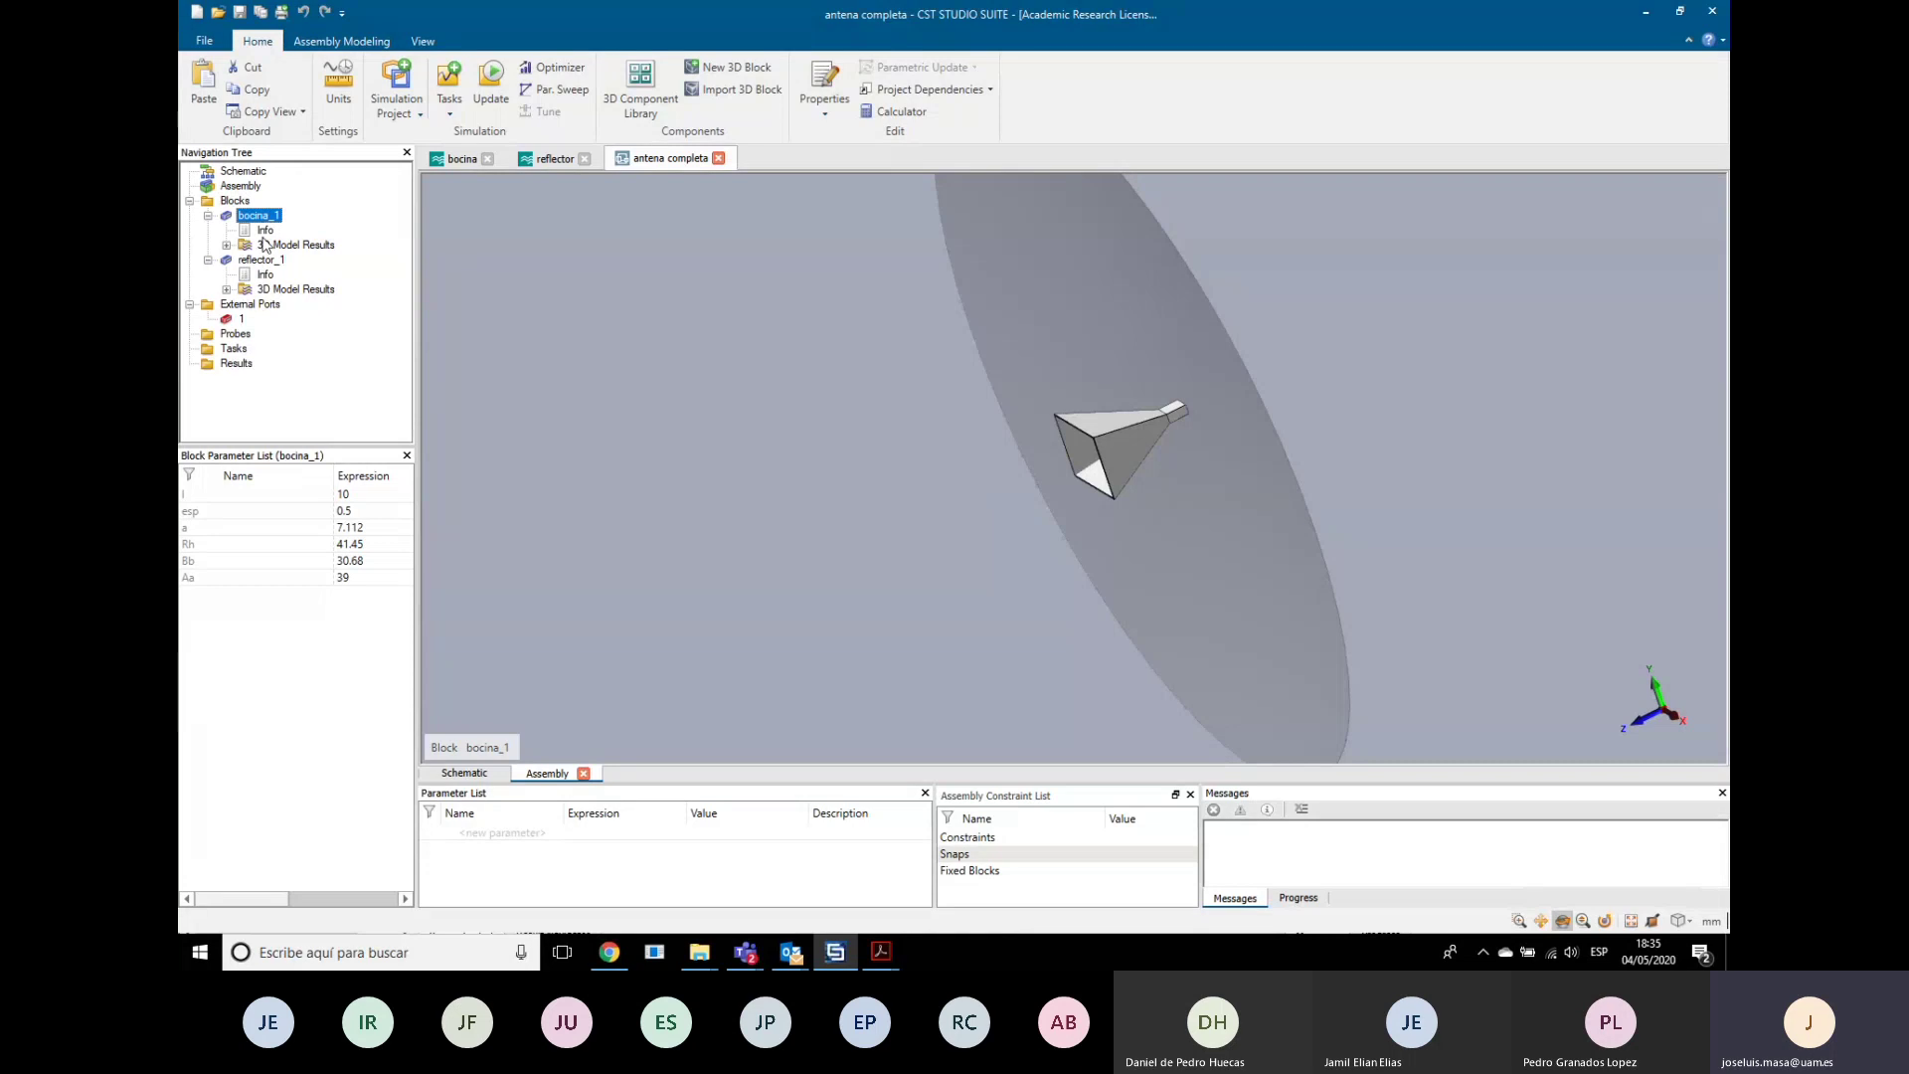
pyautogui.click(259, 262)
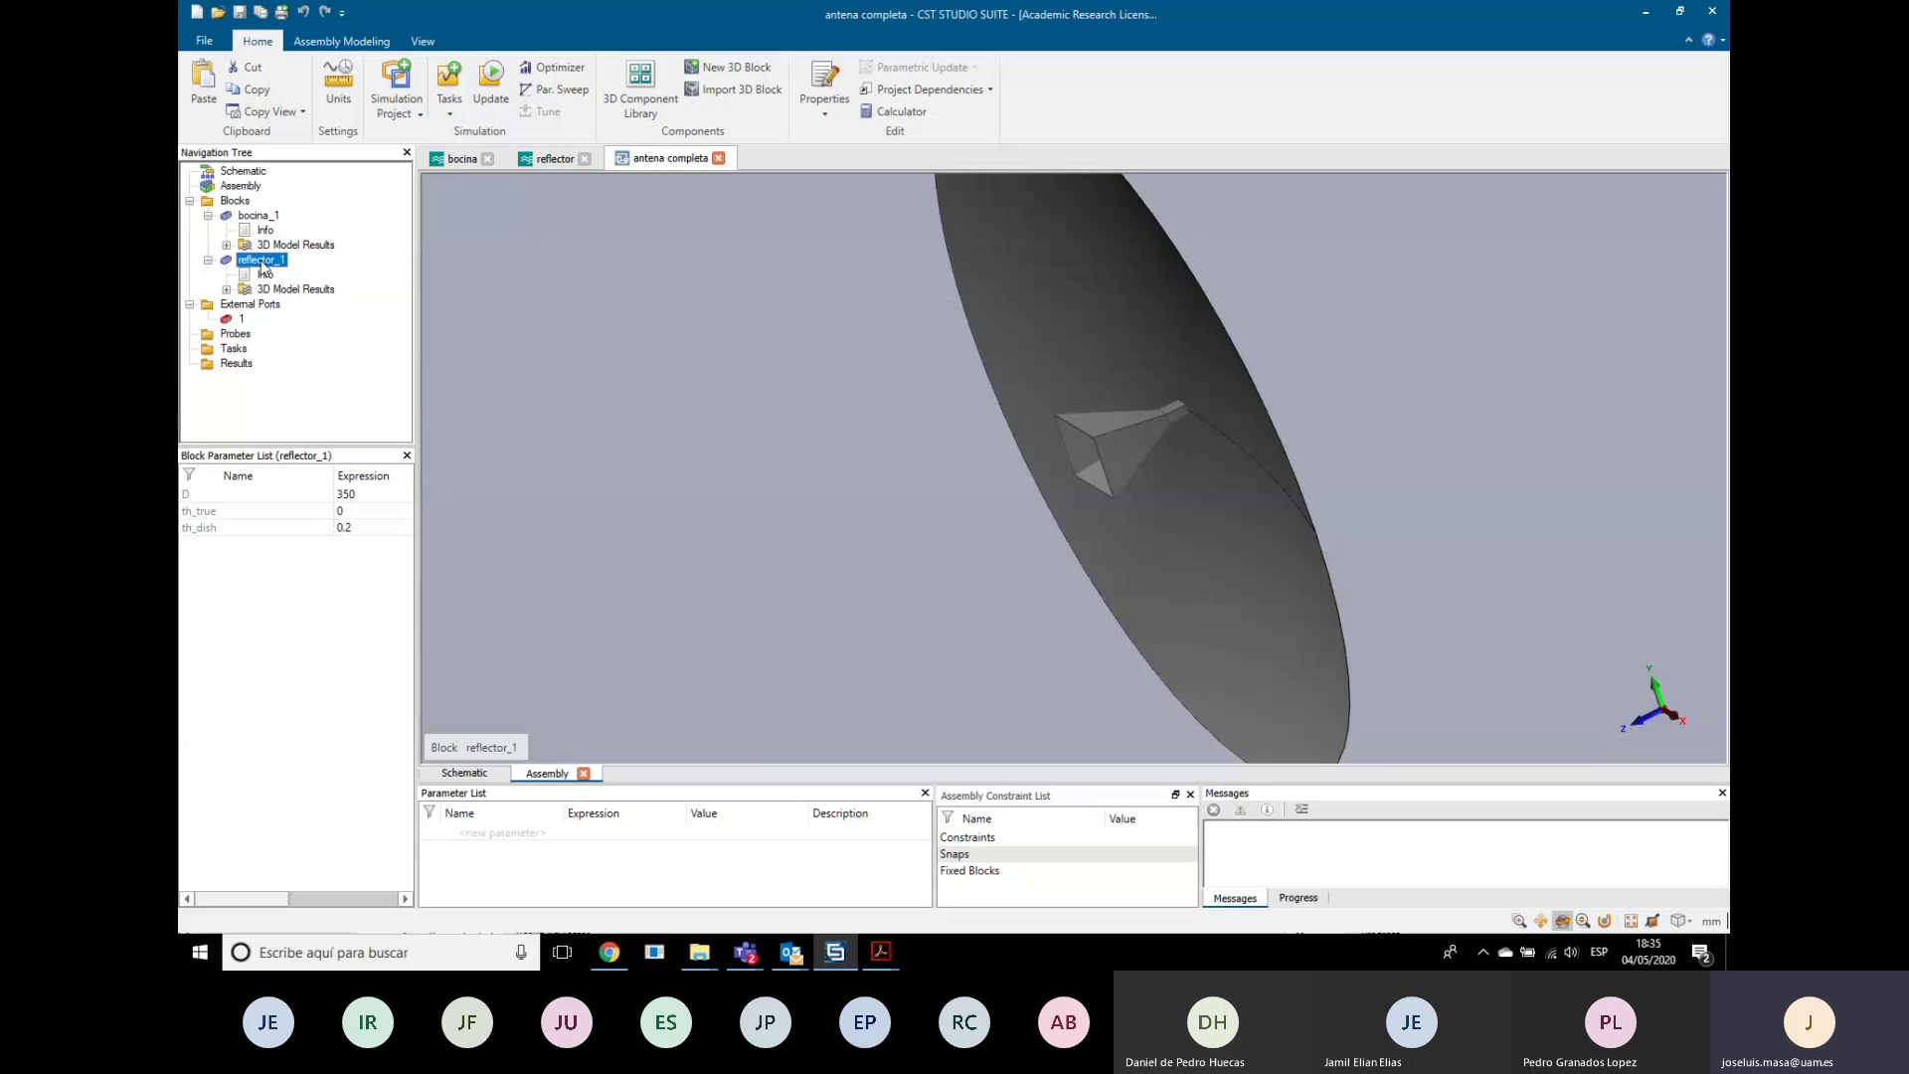
pyautogui.rightClick(264, 267)
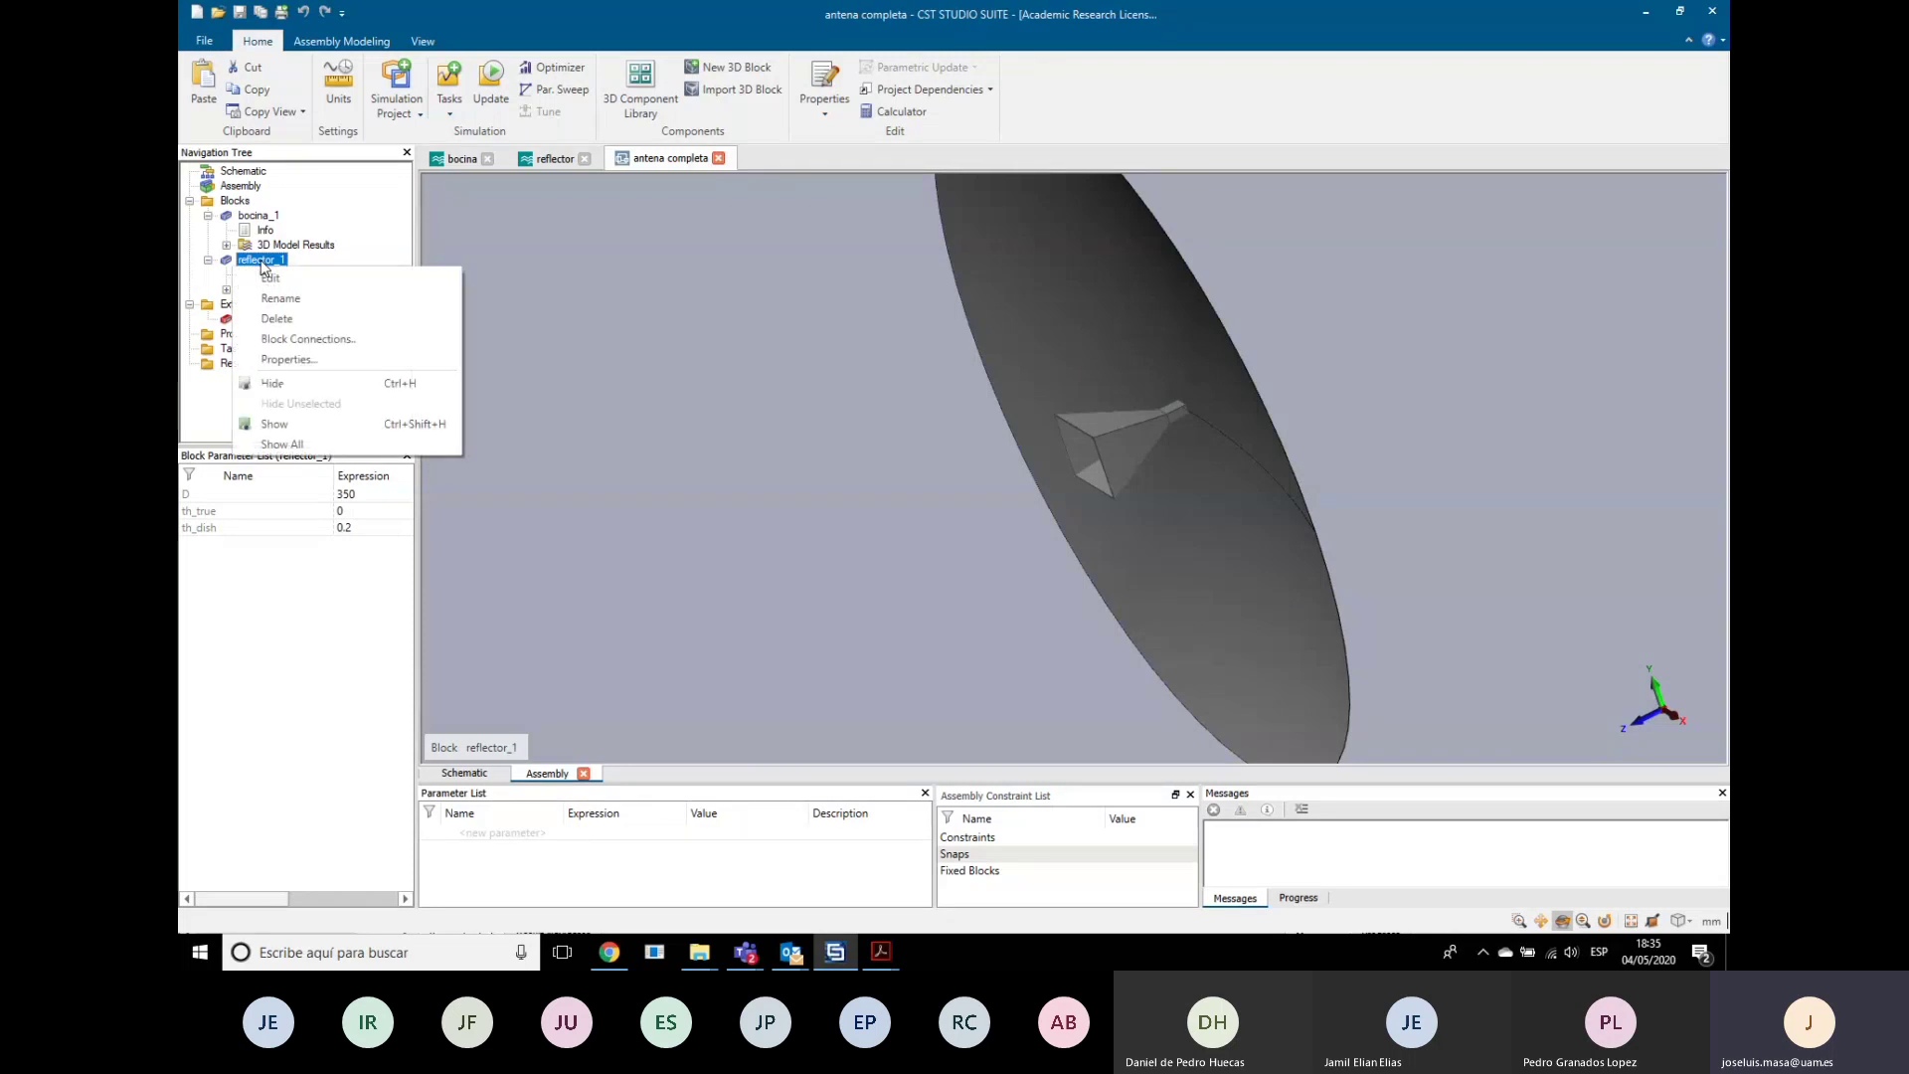
pyautogui.click(279, 386)
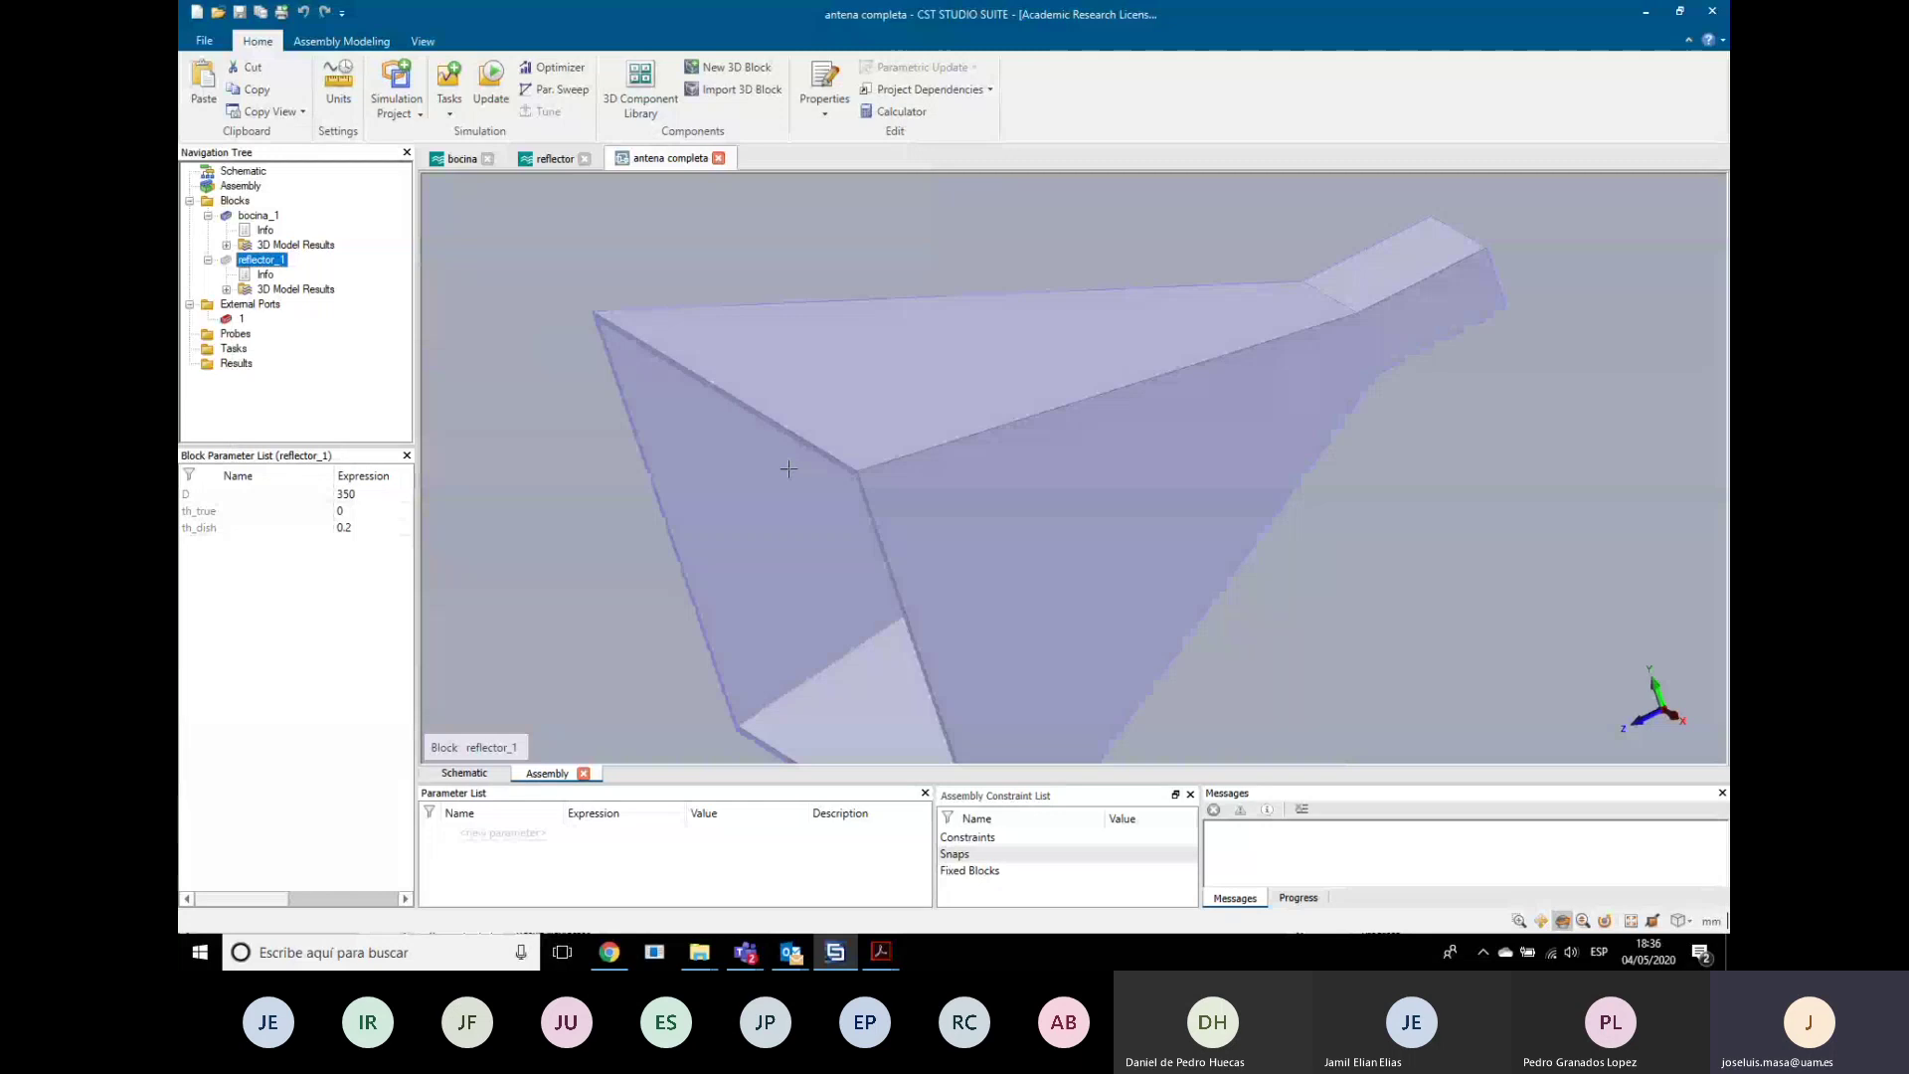
# Step: Pick two diagonally opposite inner corners of the horn's waveguide opening to check their coordinates
pyautogui.click(260, 216)
pyautogui.scroll(2, 1001, 466)
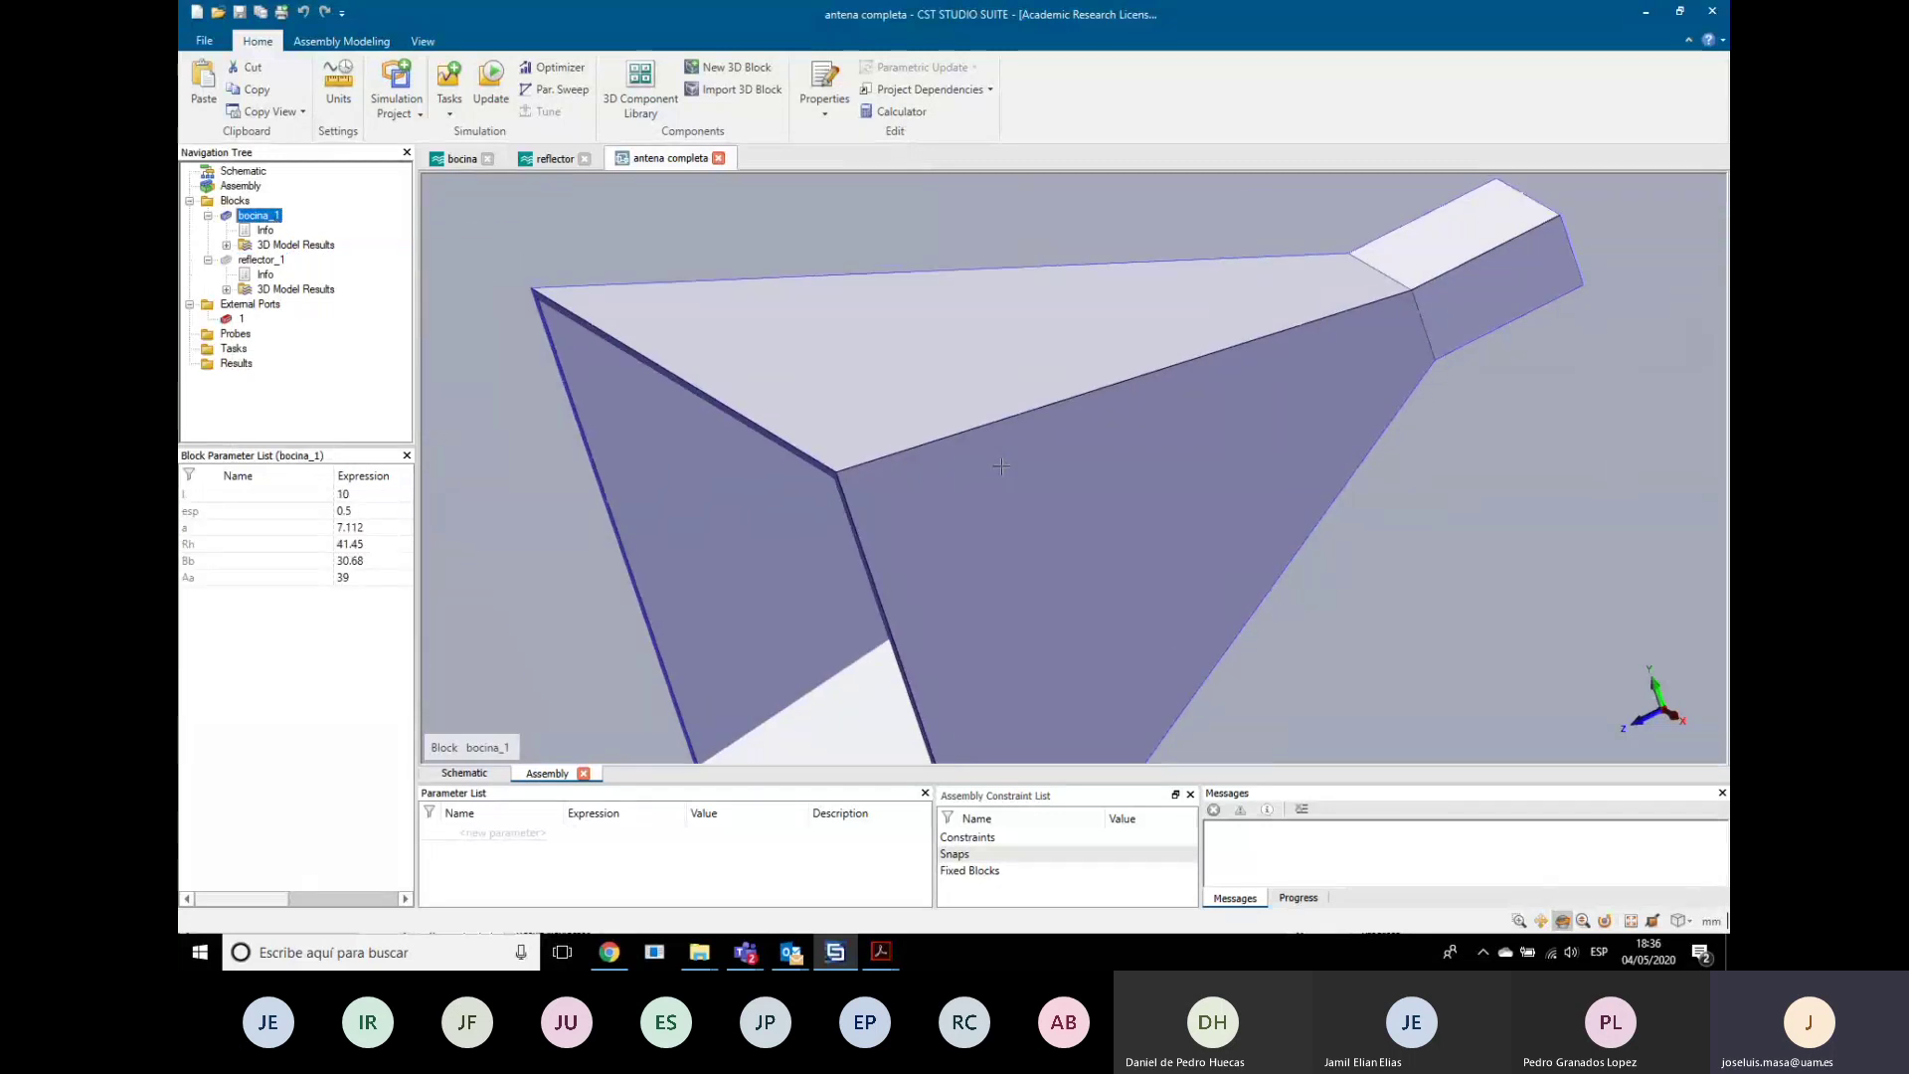
pyautogui.scroll(-3, 1001, 466)
pyautogui.rightClick(1225, 411)
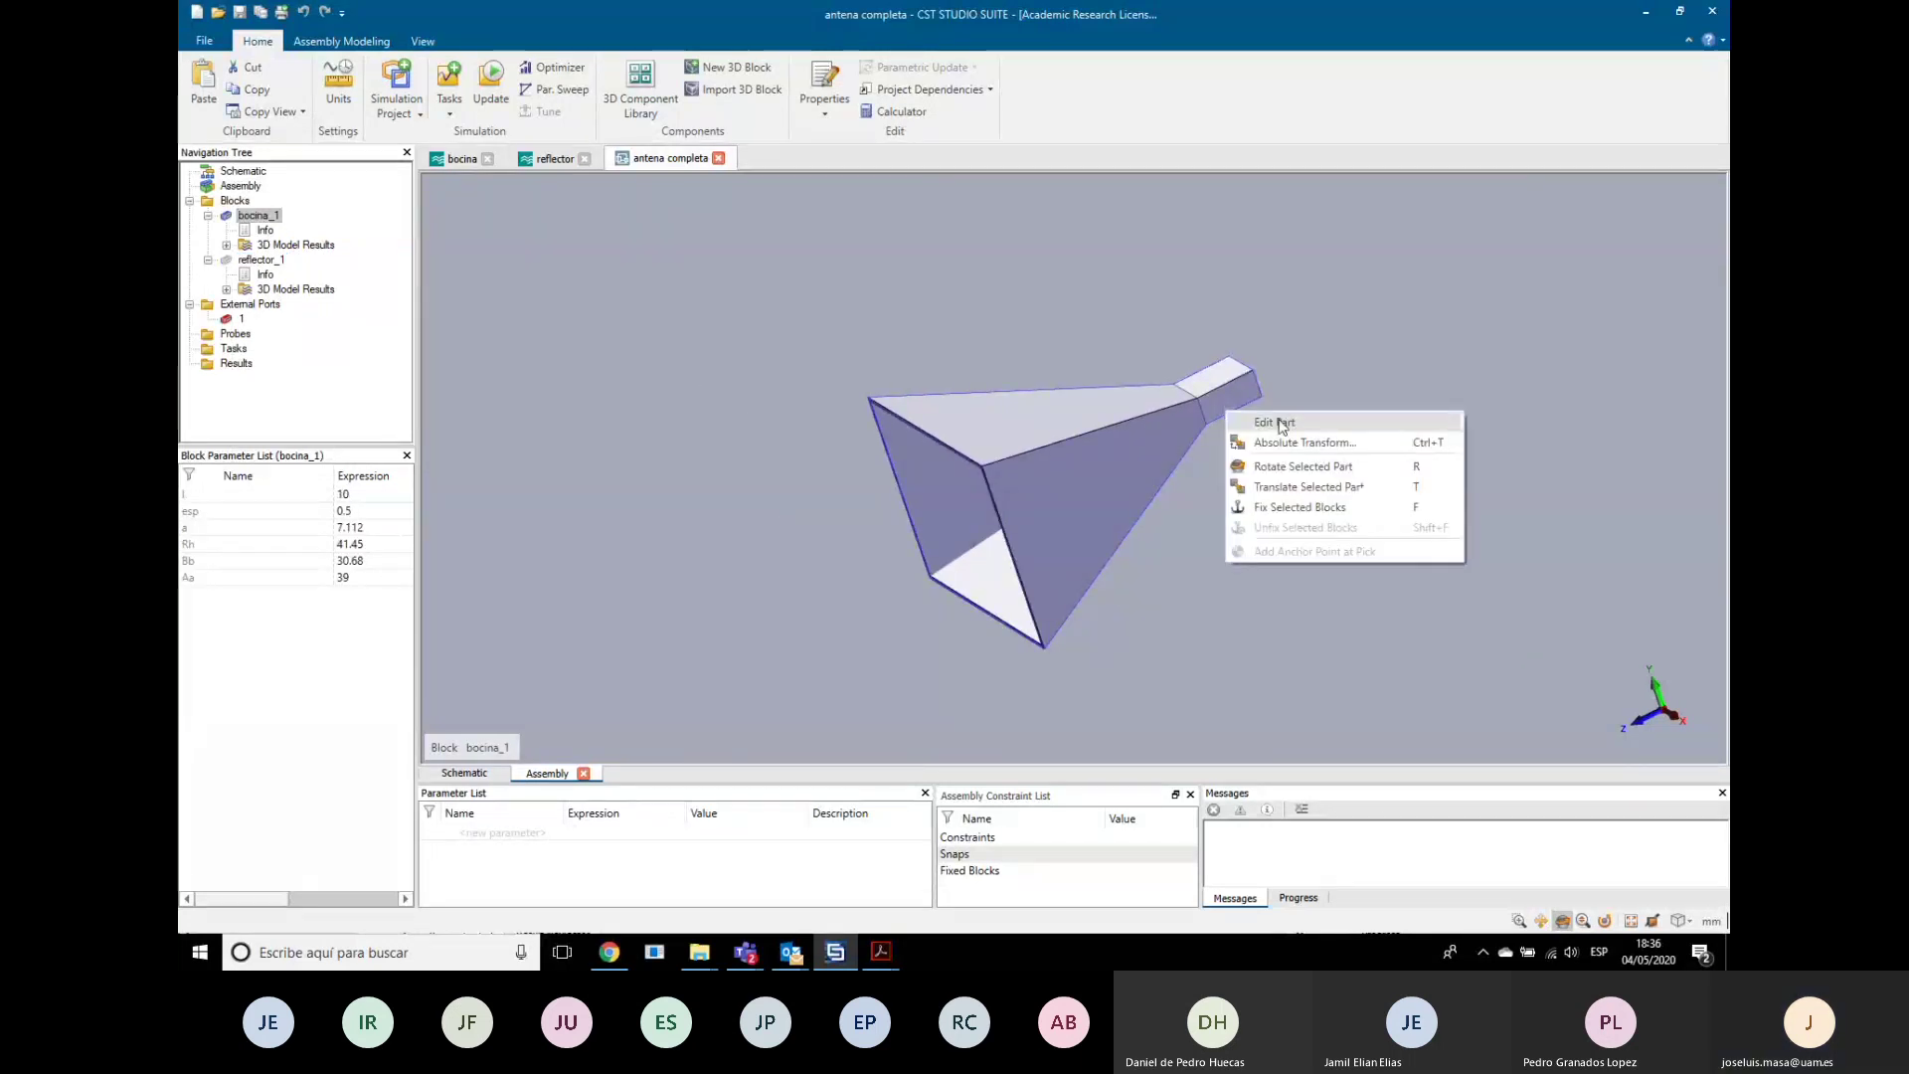
pyautogui.click(1382, 319)
pyautogui.moveTo(1387, 334)
pyautogui.mouseDown()
pyautogui.moveTo(1286, 371)
pyautogui.moveTo(1389, 339)
pyautogui.mouseUp()
pyautogui.moveTo(1200, 443)
pyautogui.mouseDown()
pyautogui.moveTo(1342, 438)
pyautogui.moveTo(1121, 490)
pyautogui.moveTo(1172, 465)
pyautogui.mouseUp()
pyautogui.moveTo(1332, 381); pyautogui.dragTo(1189, 474)
pyautogui.scroll(5, 1189, 474)
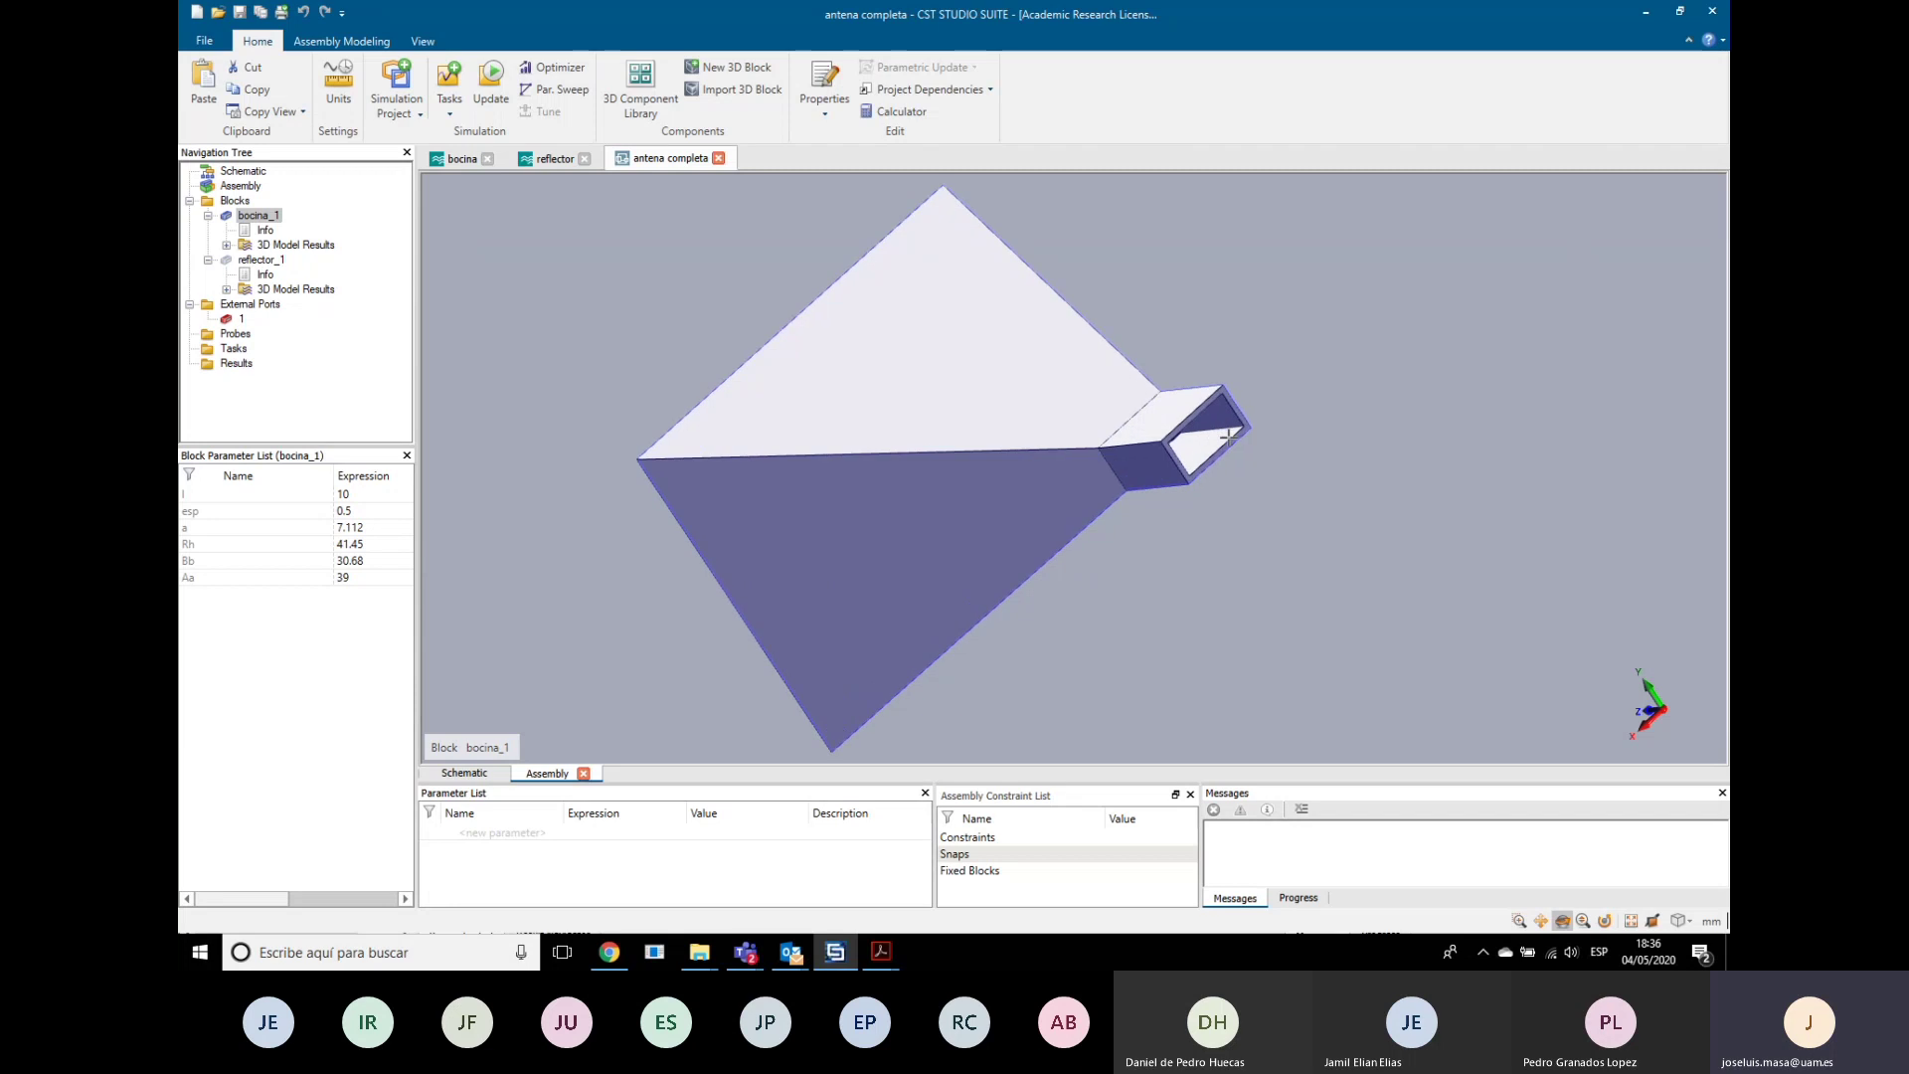
pyautogui.press('s')
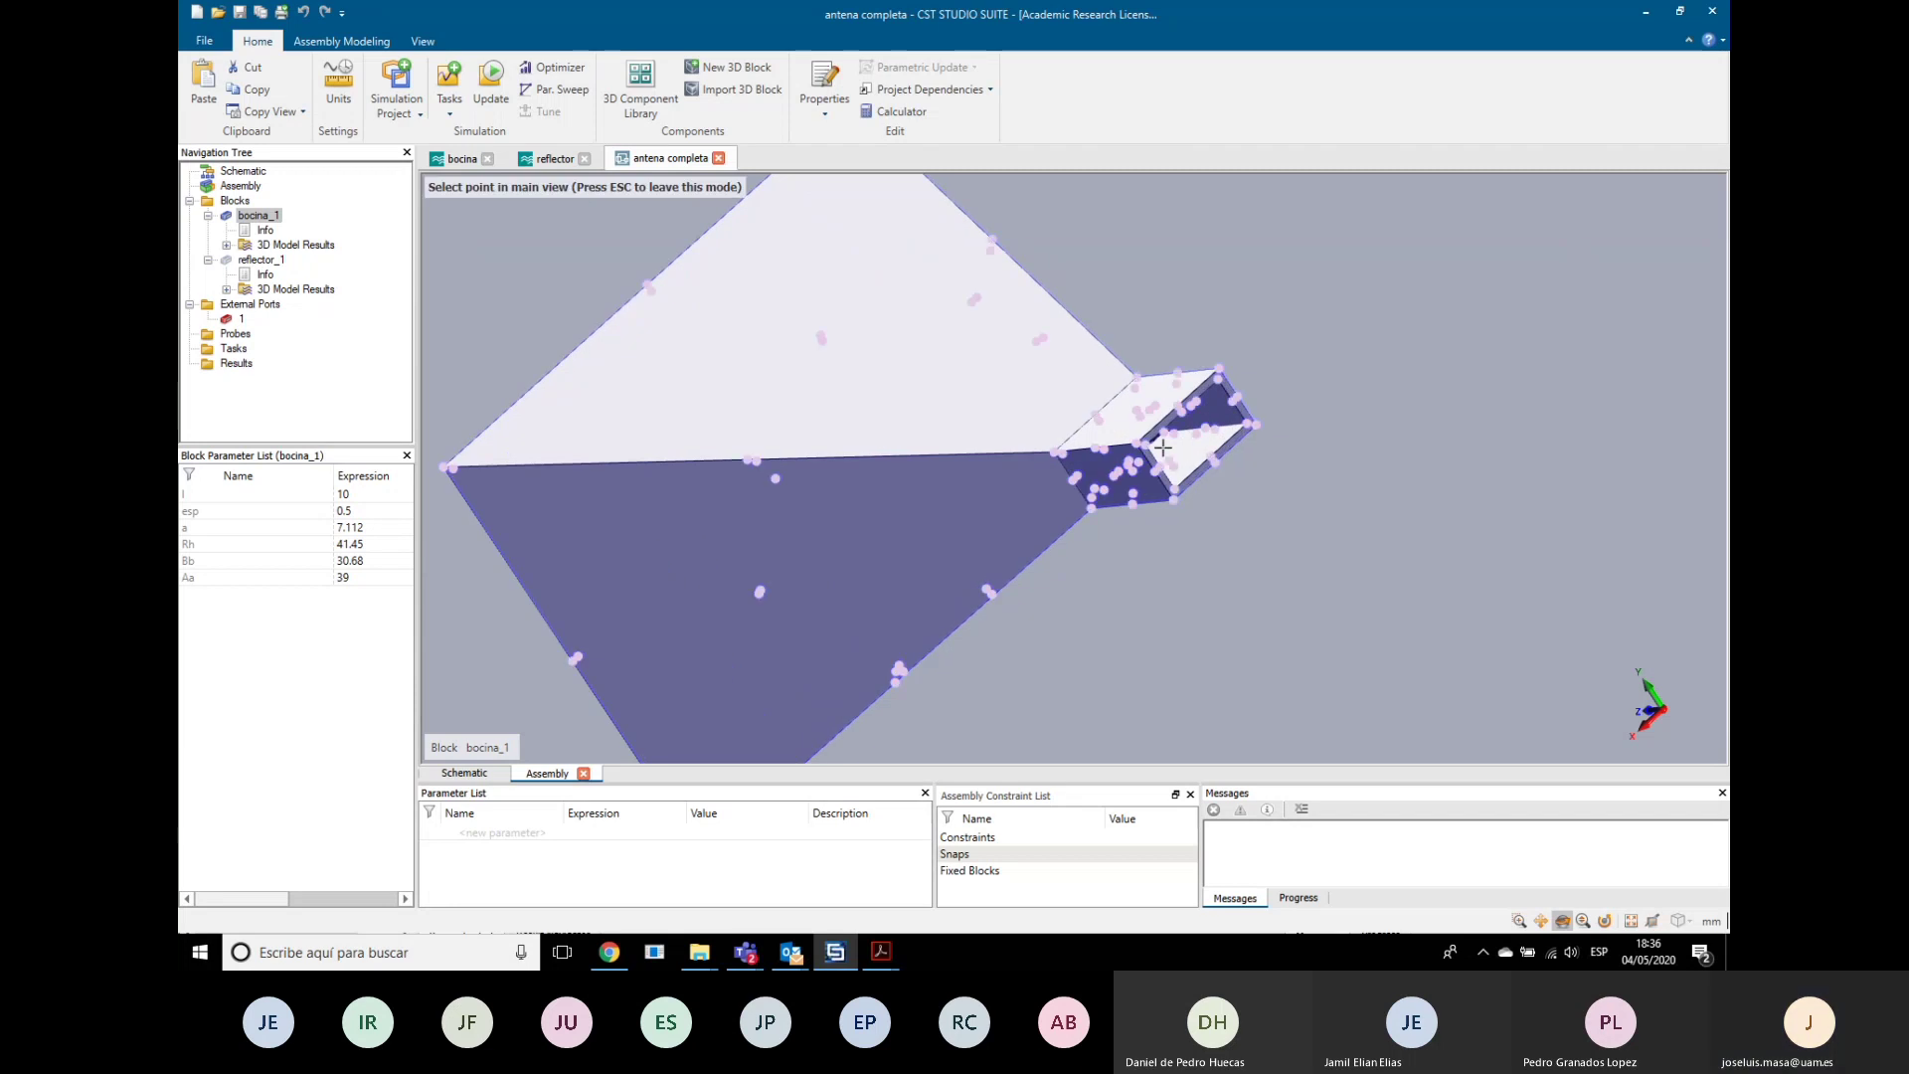
pyautogui.scroll(4, 1152, 450)
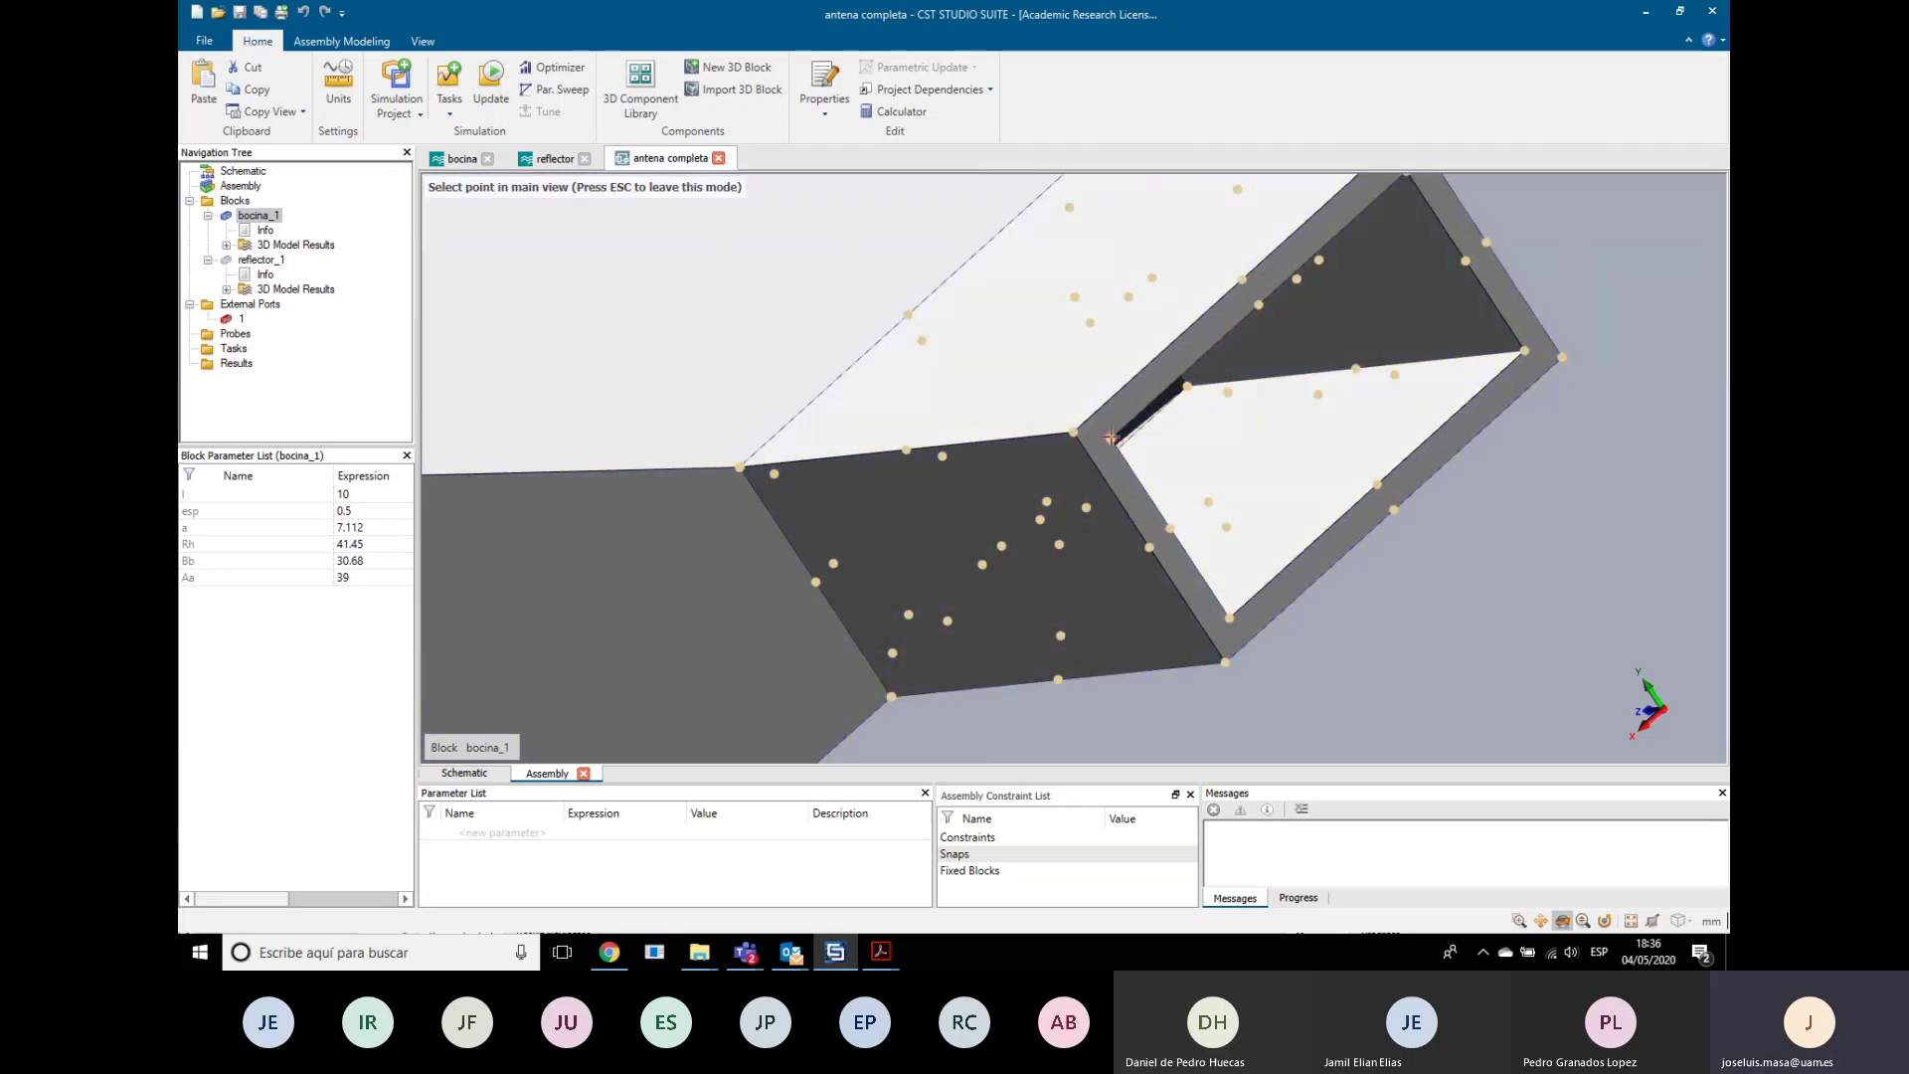
pyautogui.click(1111, 438)
pyautogui.press('s')
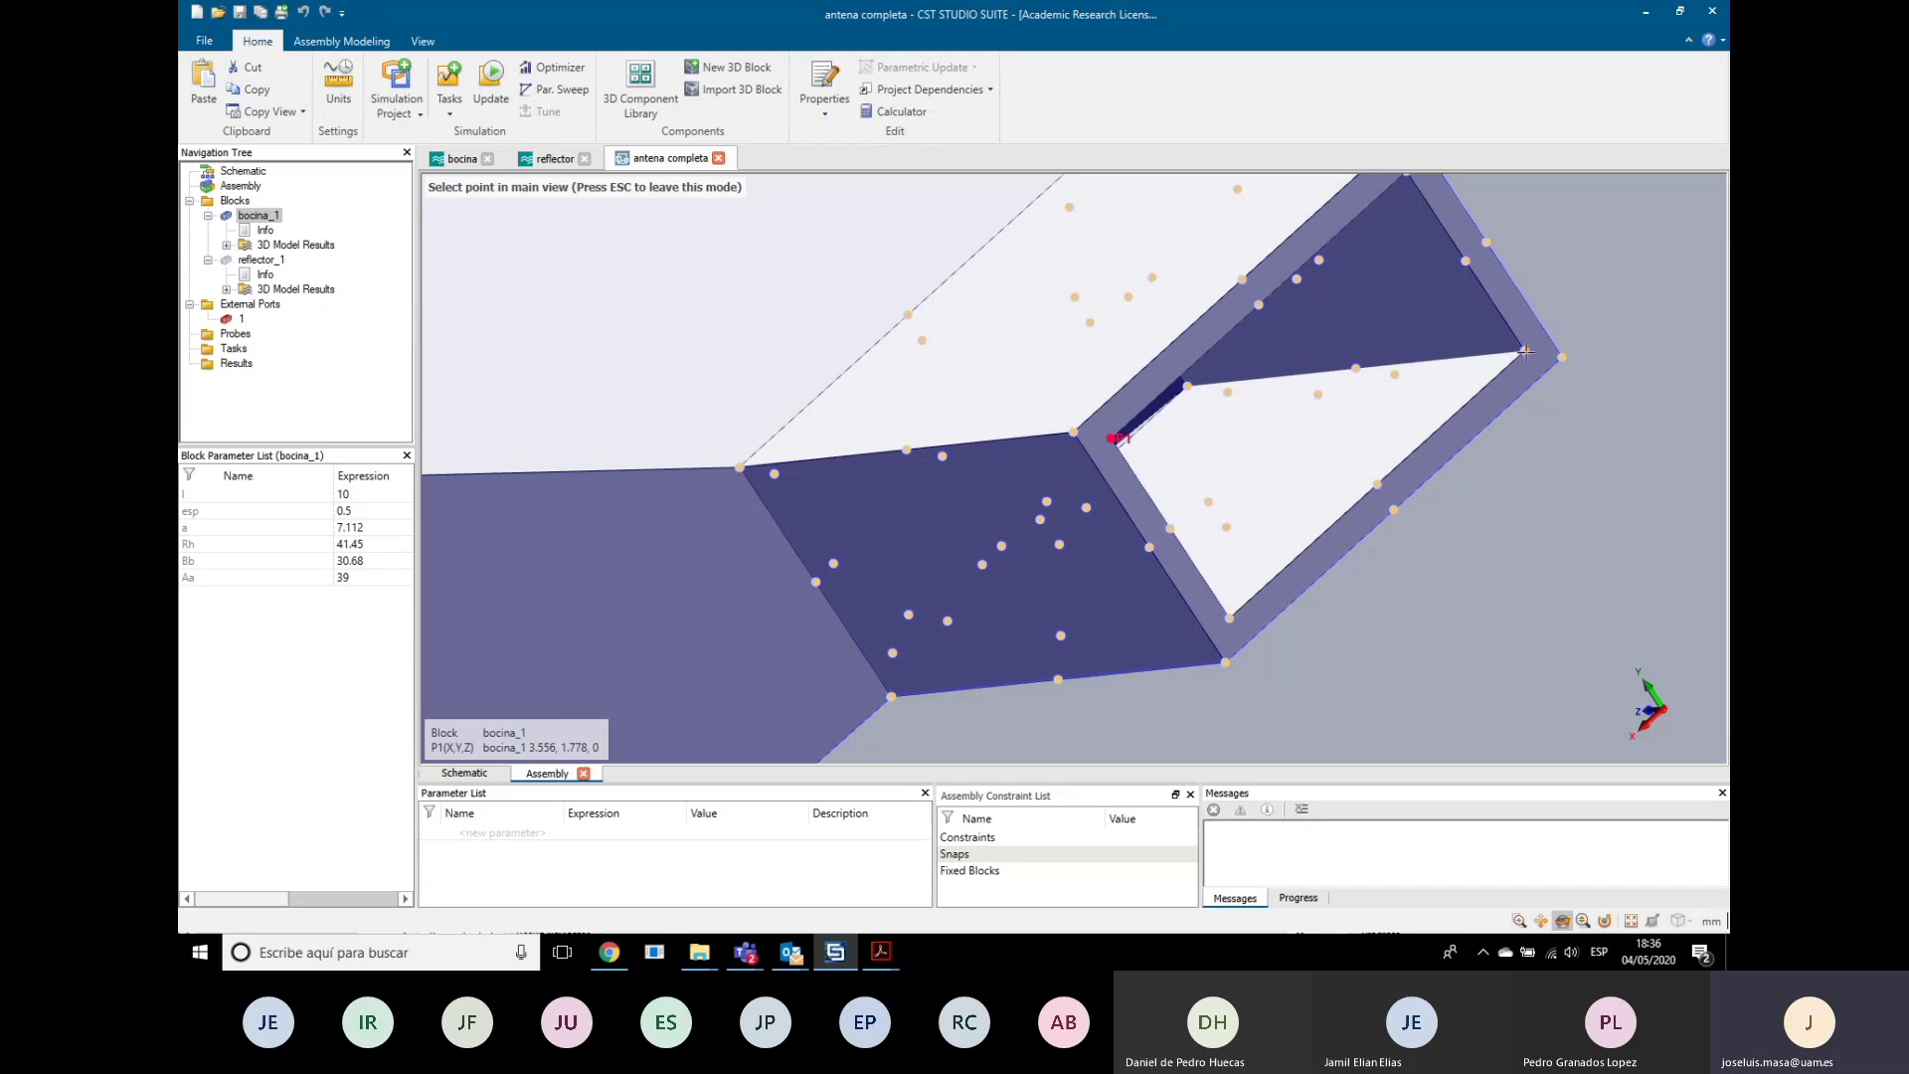
pyautogui.click(1524, 350)
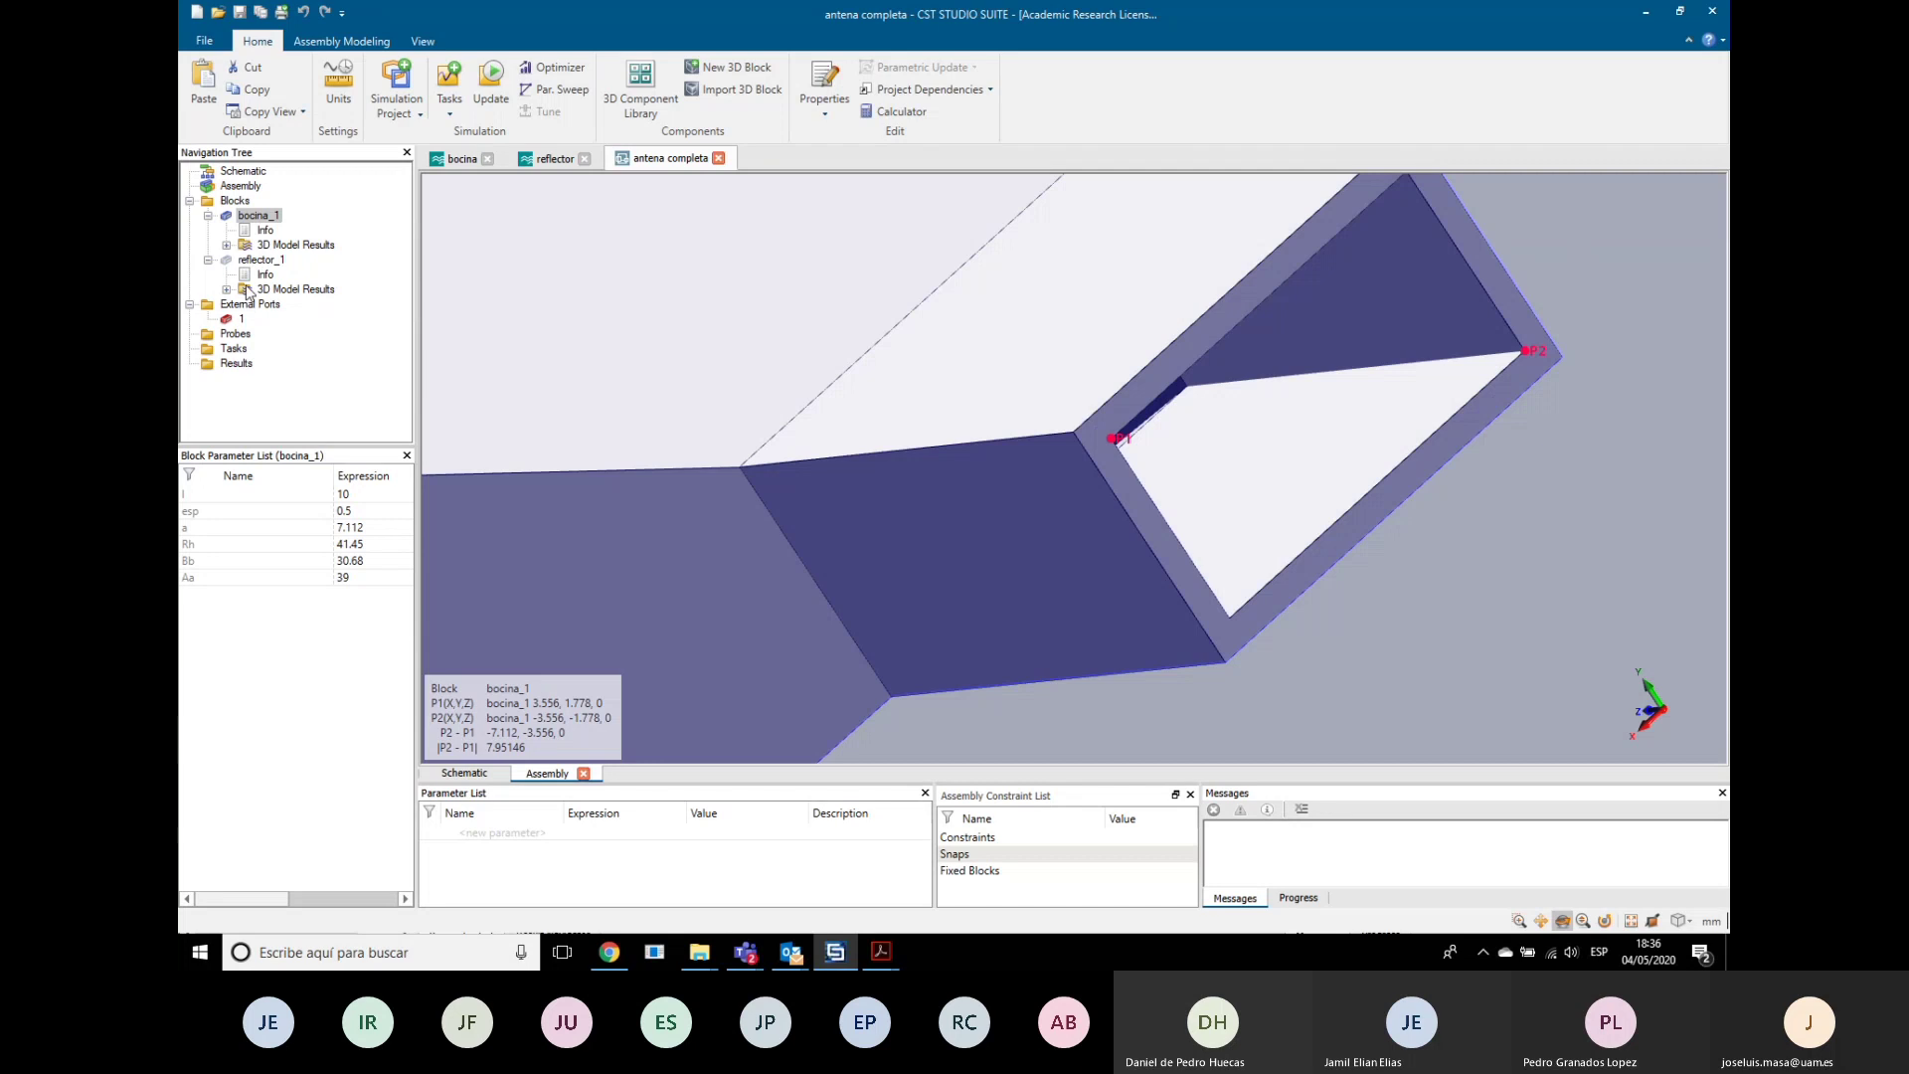
# Step: Show the reflector_1 block again and clear the picked points on the horn
pyautogui.scroll(-6, 722, 530)
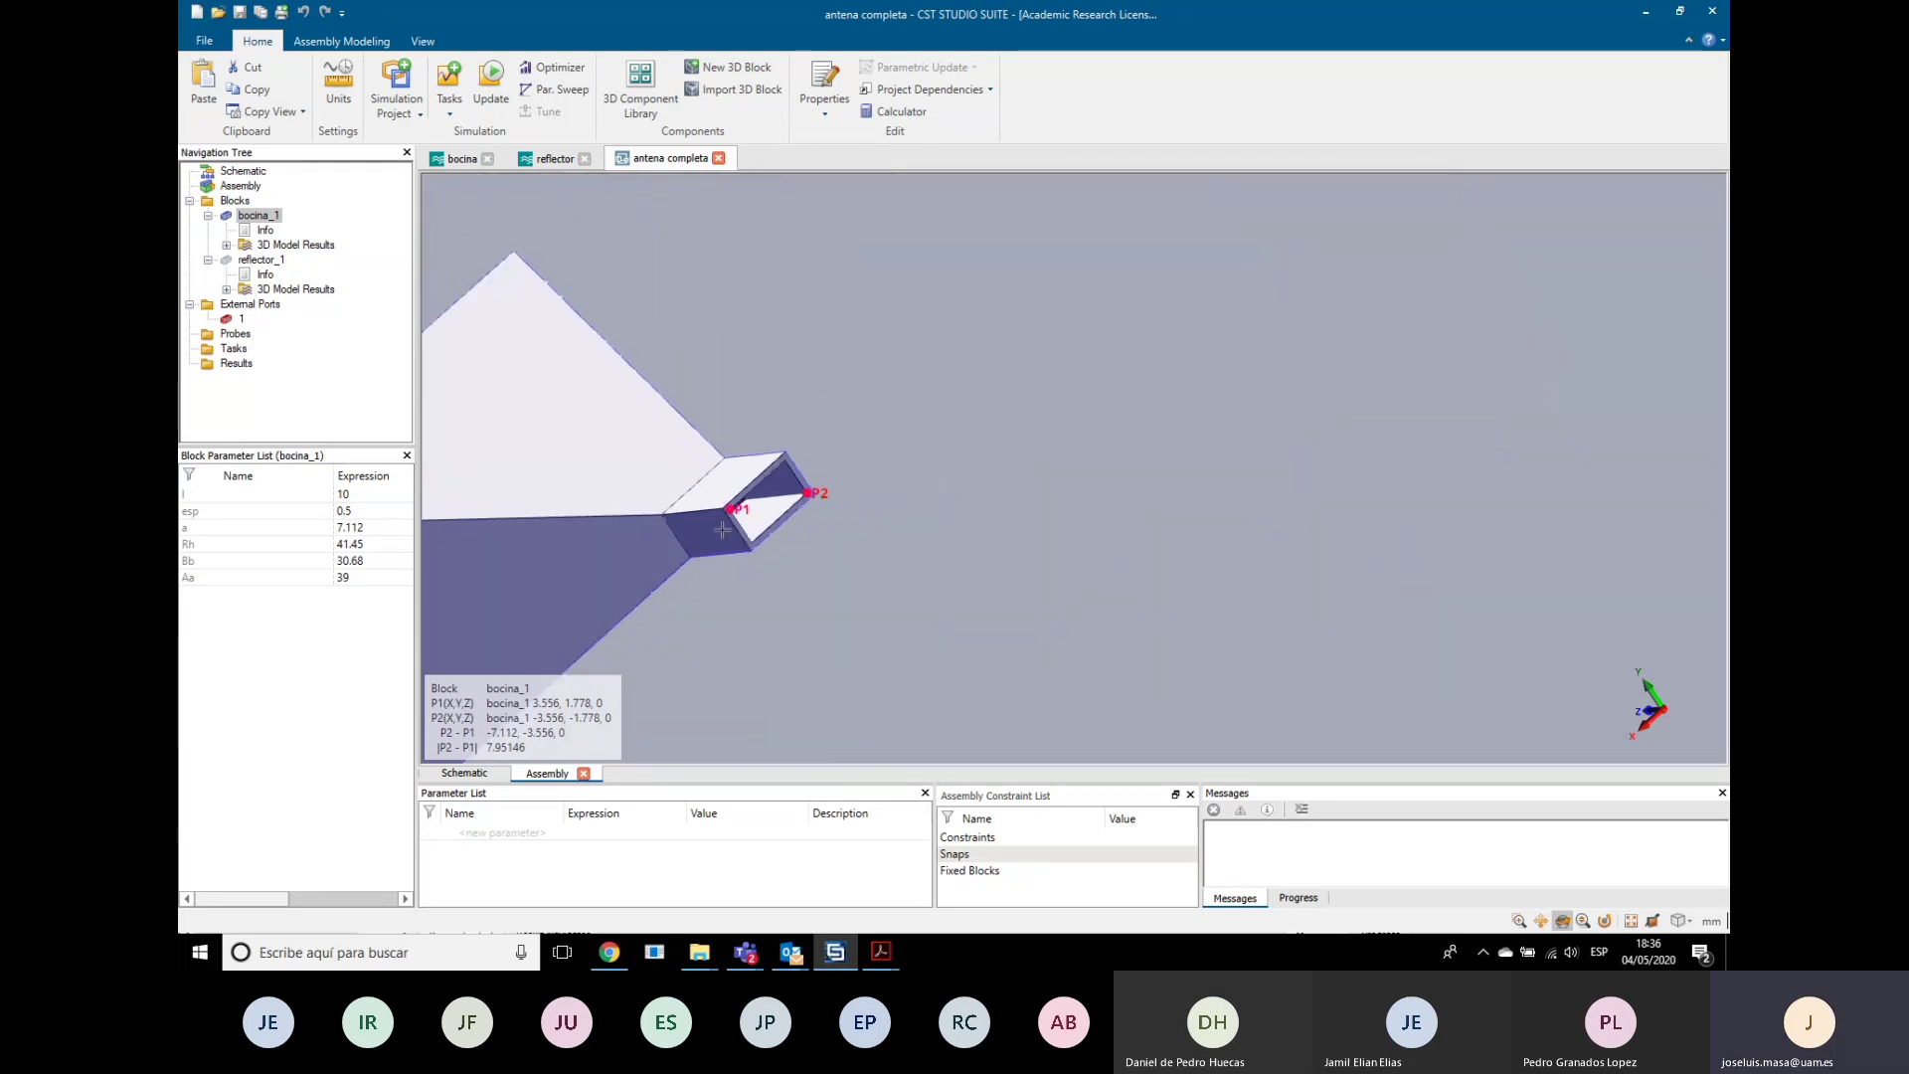
pyautogui.scroll(-6, 722, 530)
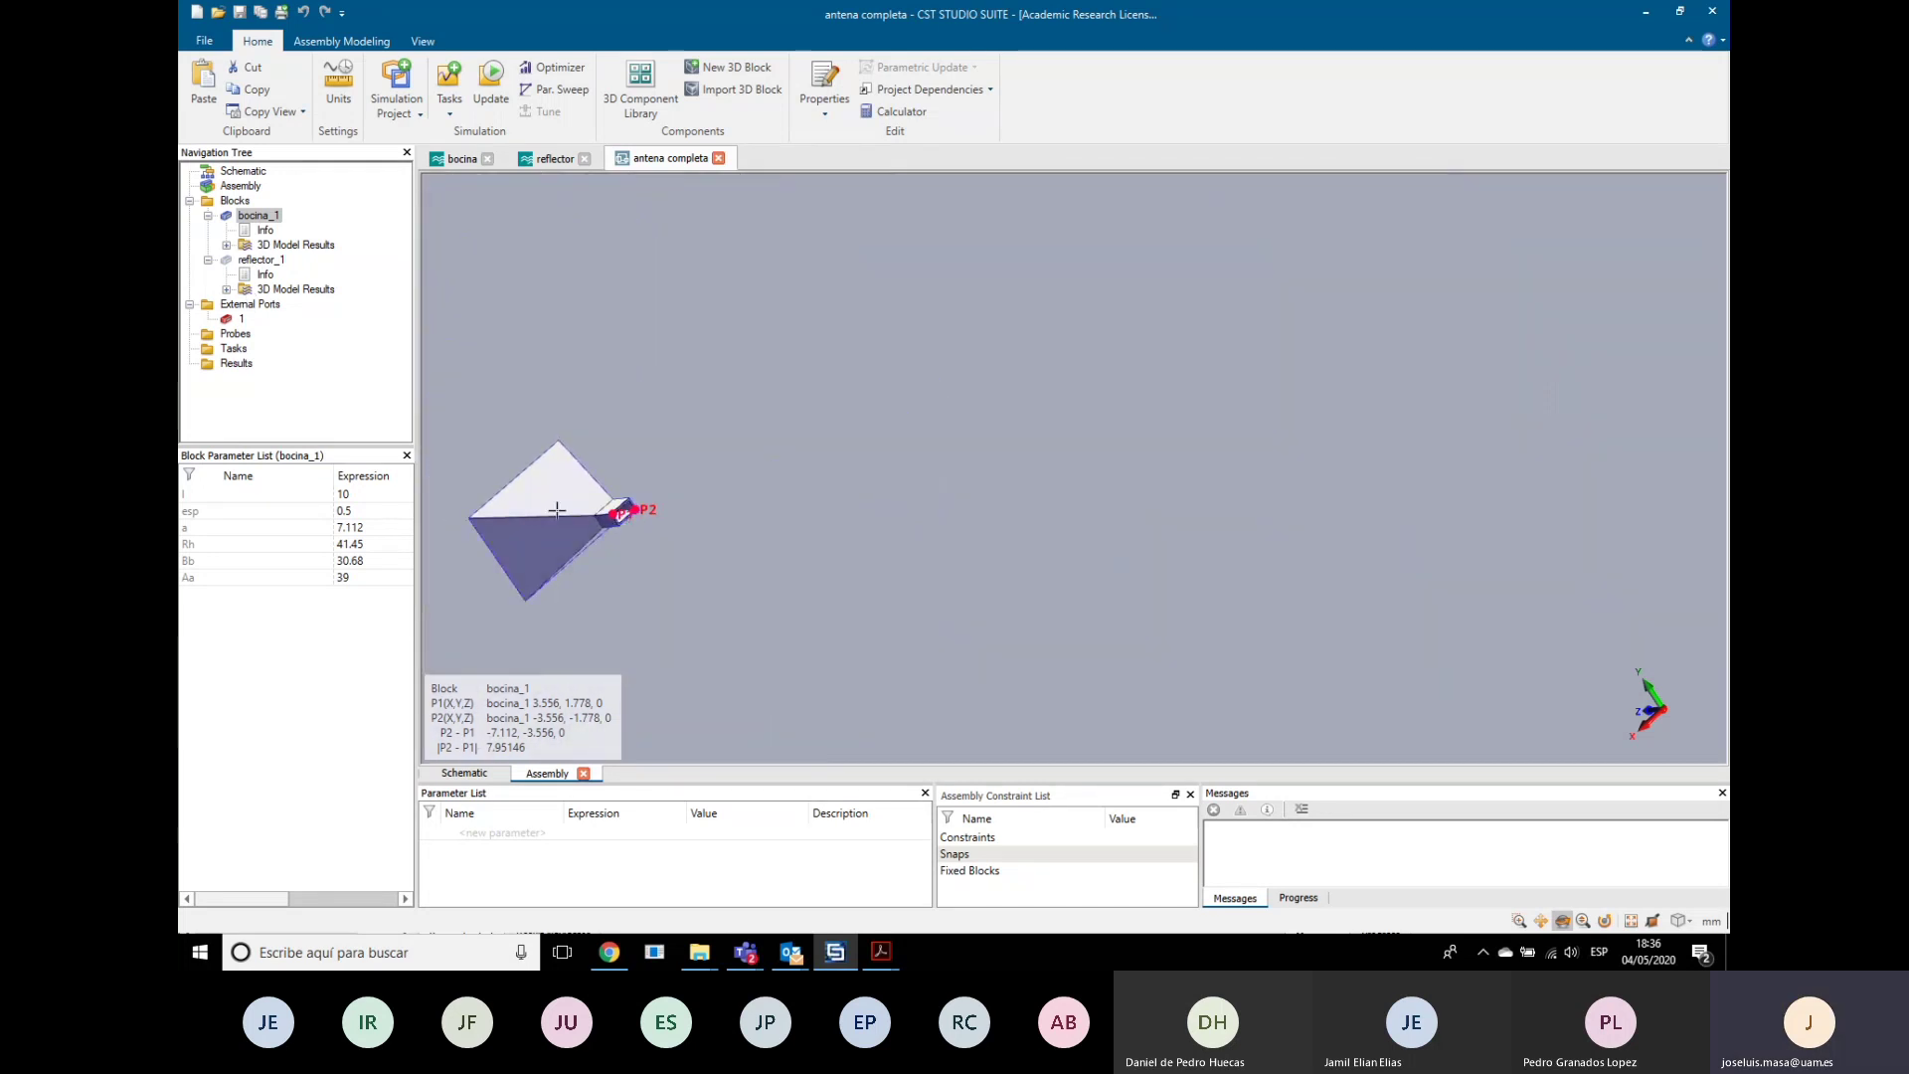
pyautogui.moveTo(557, 510); pyautogui.dragTo(841, 469)
pyautogui.click(258, 262)
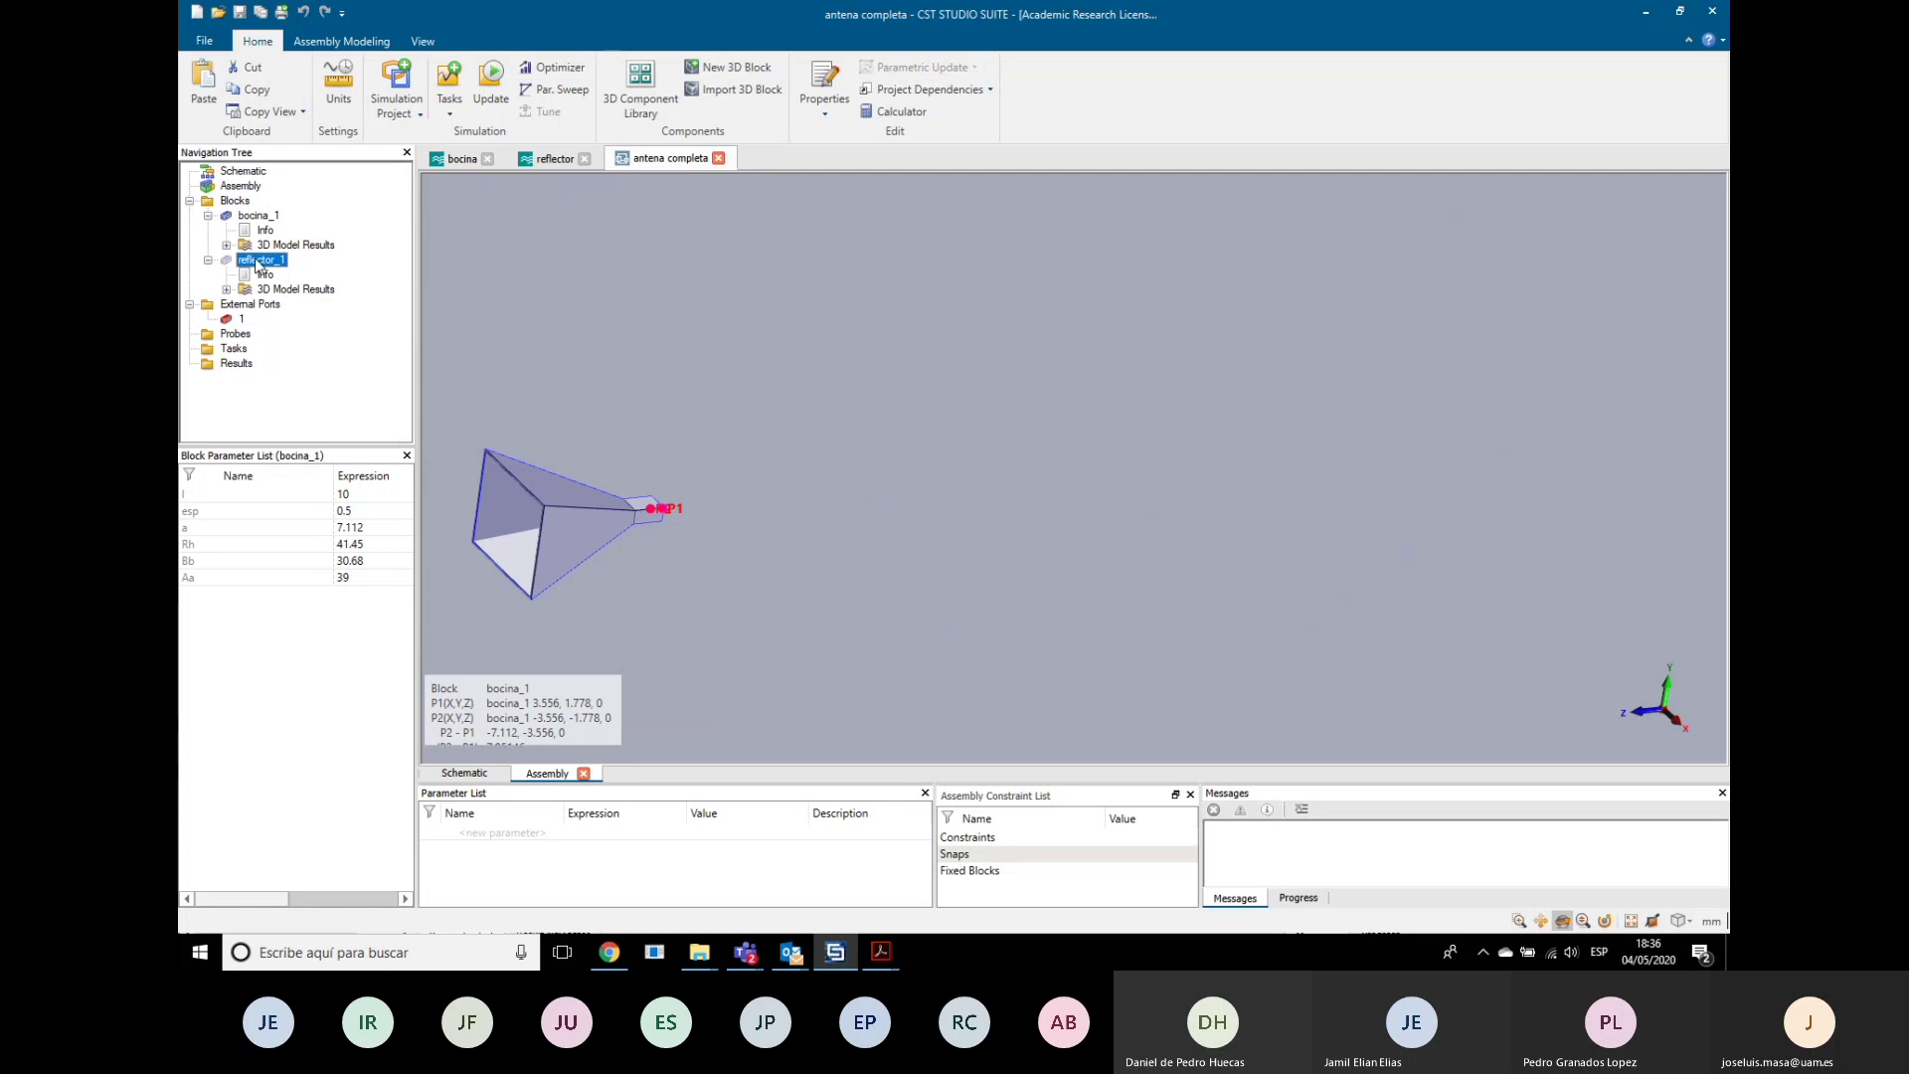
pyautogui.rightClick(257, 262)
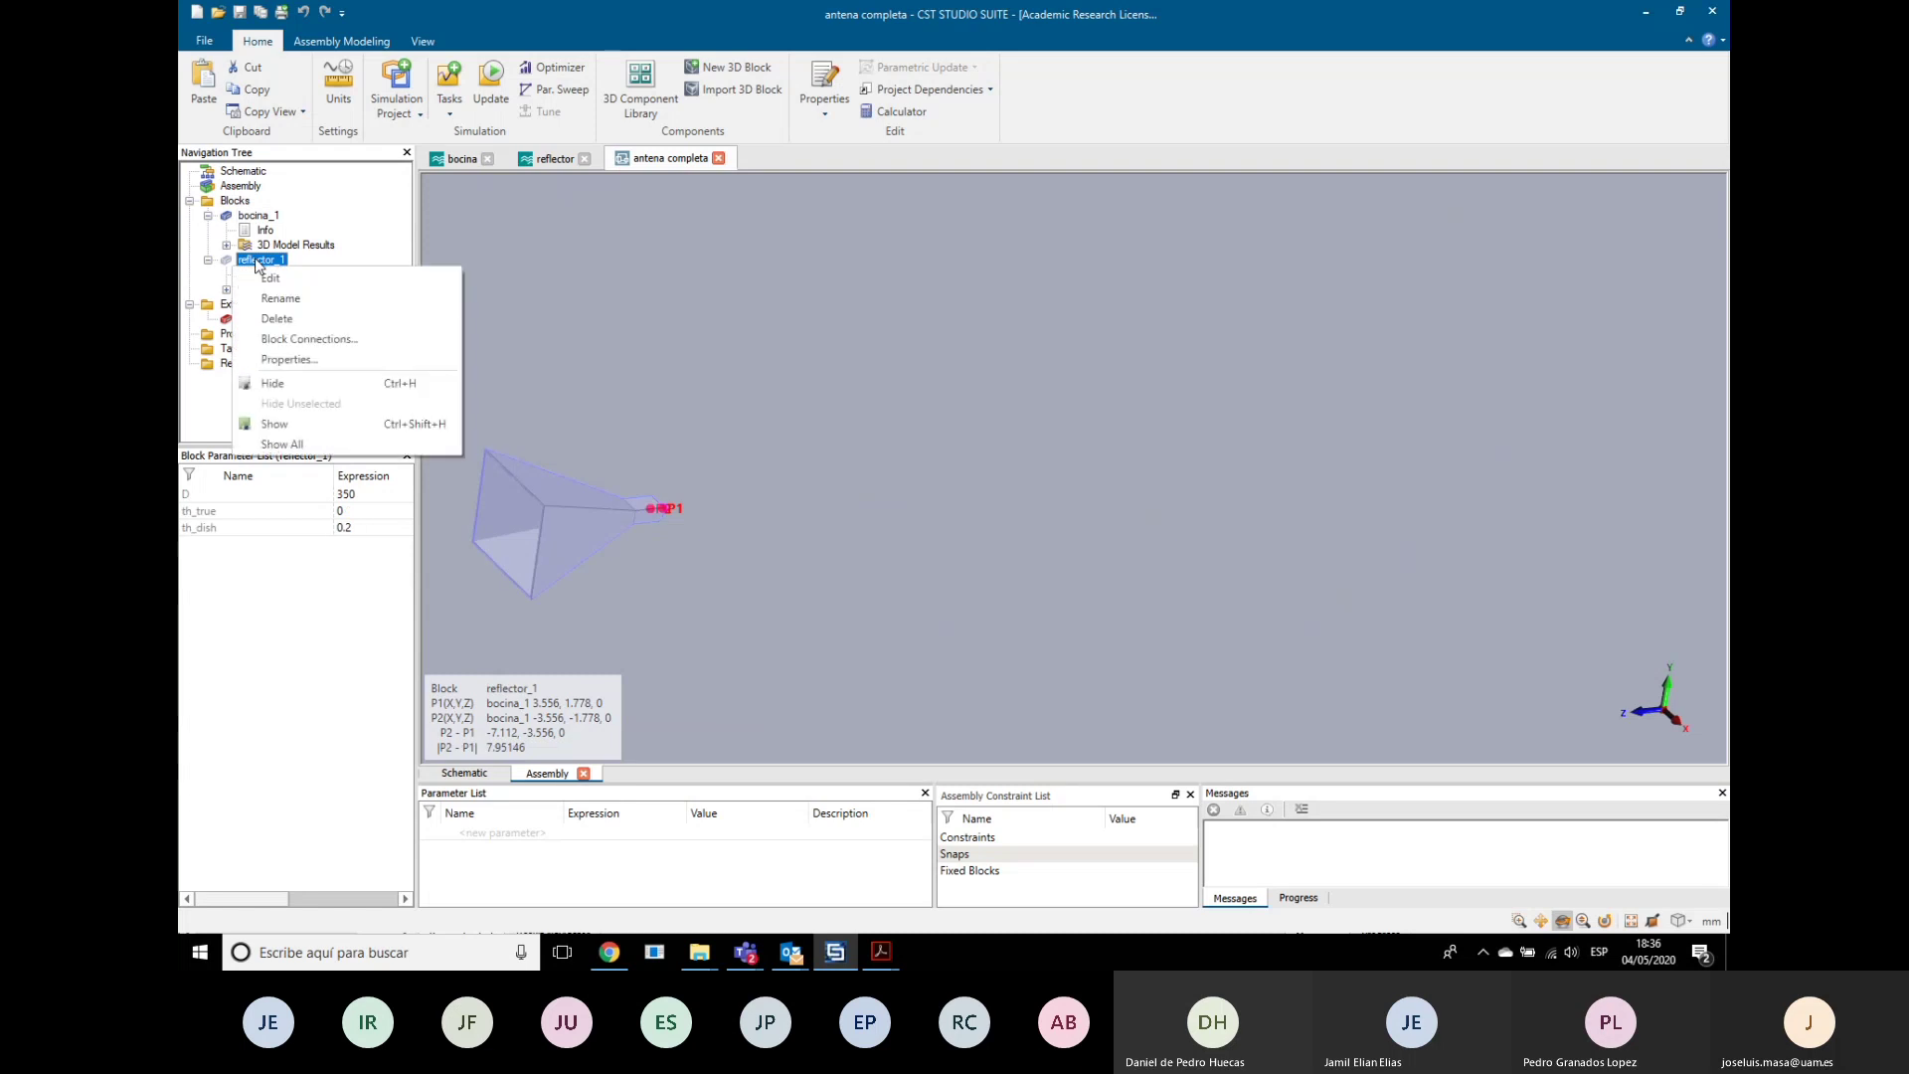
pyautogui.click(289, 422)
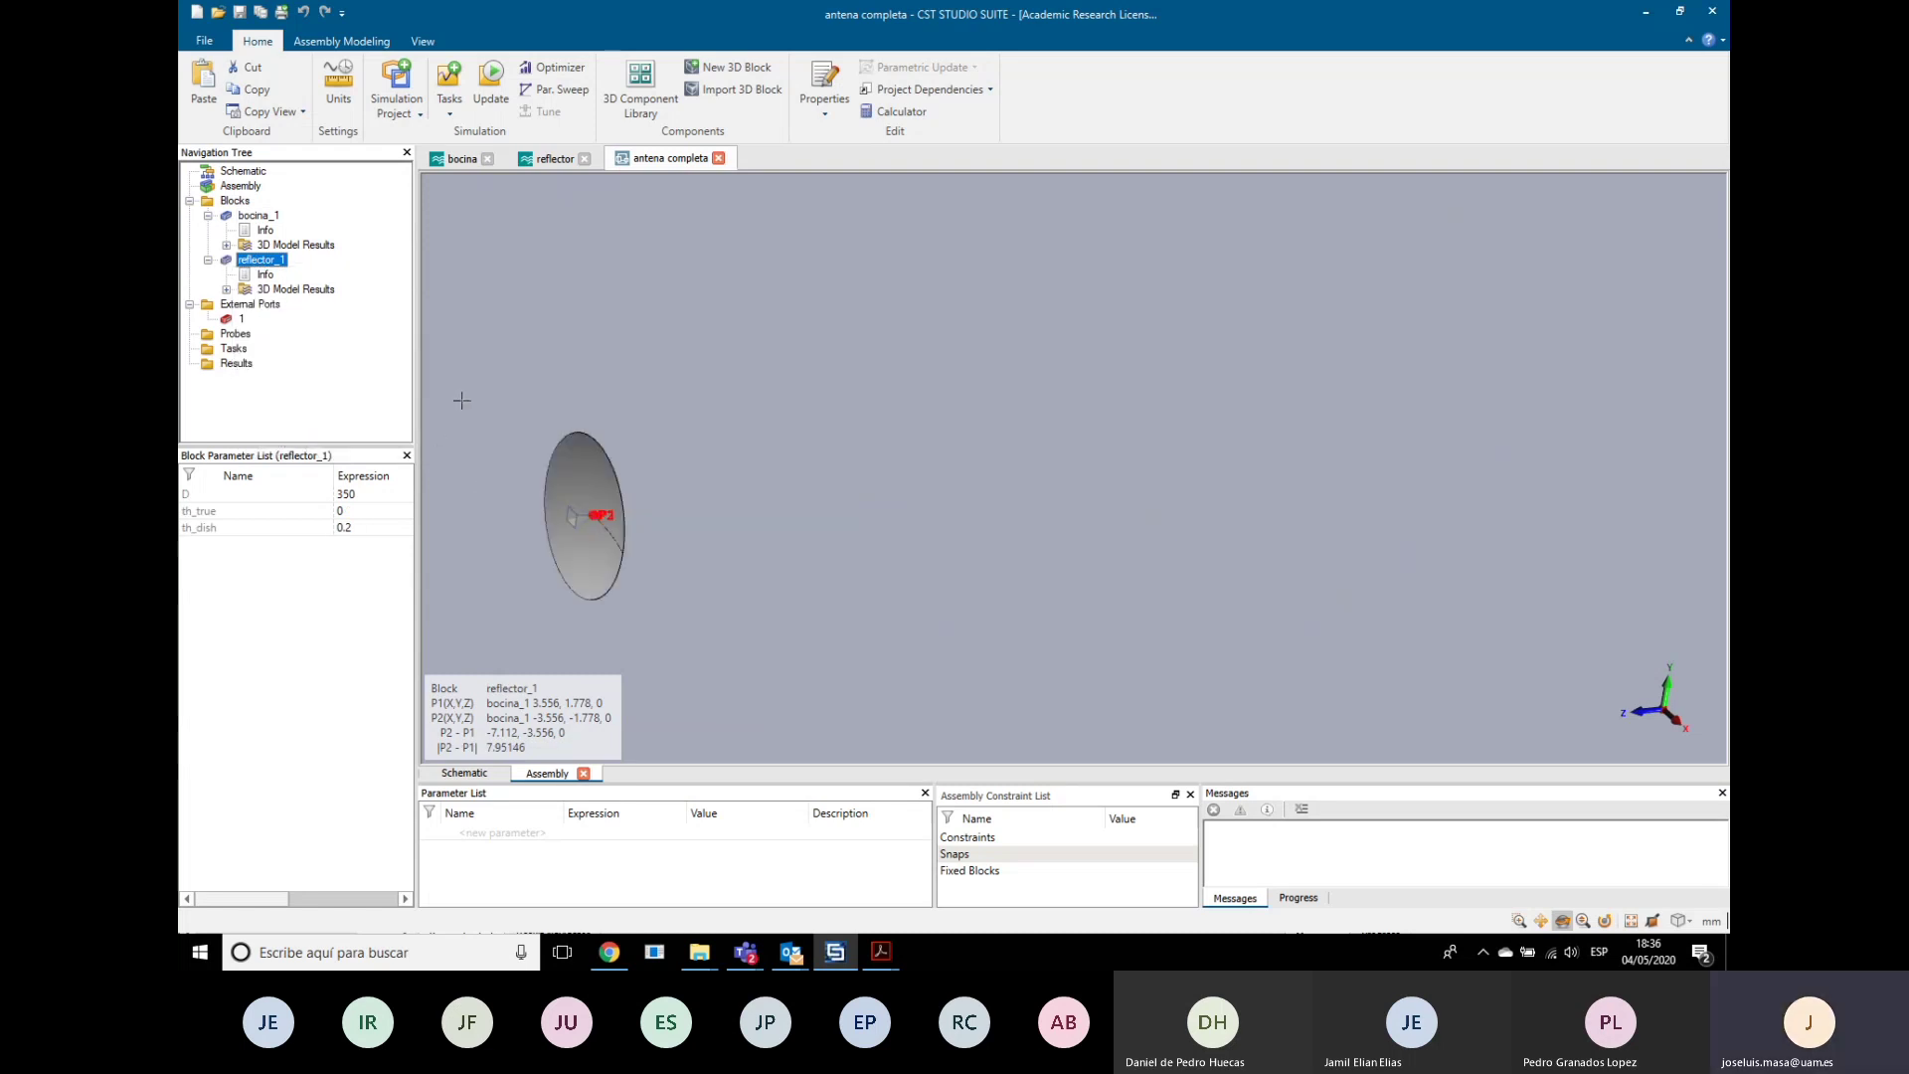
pyautogui.click(251, 215)
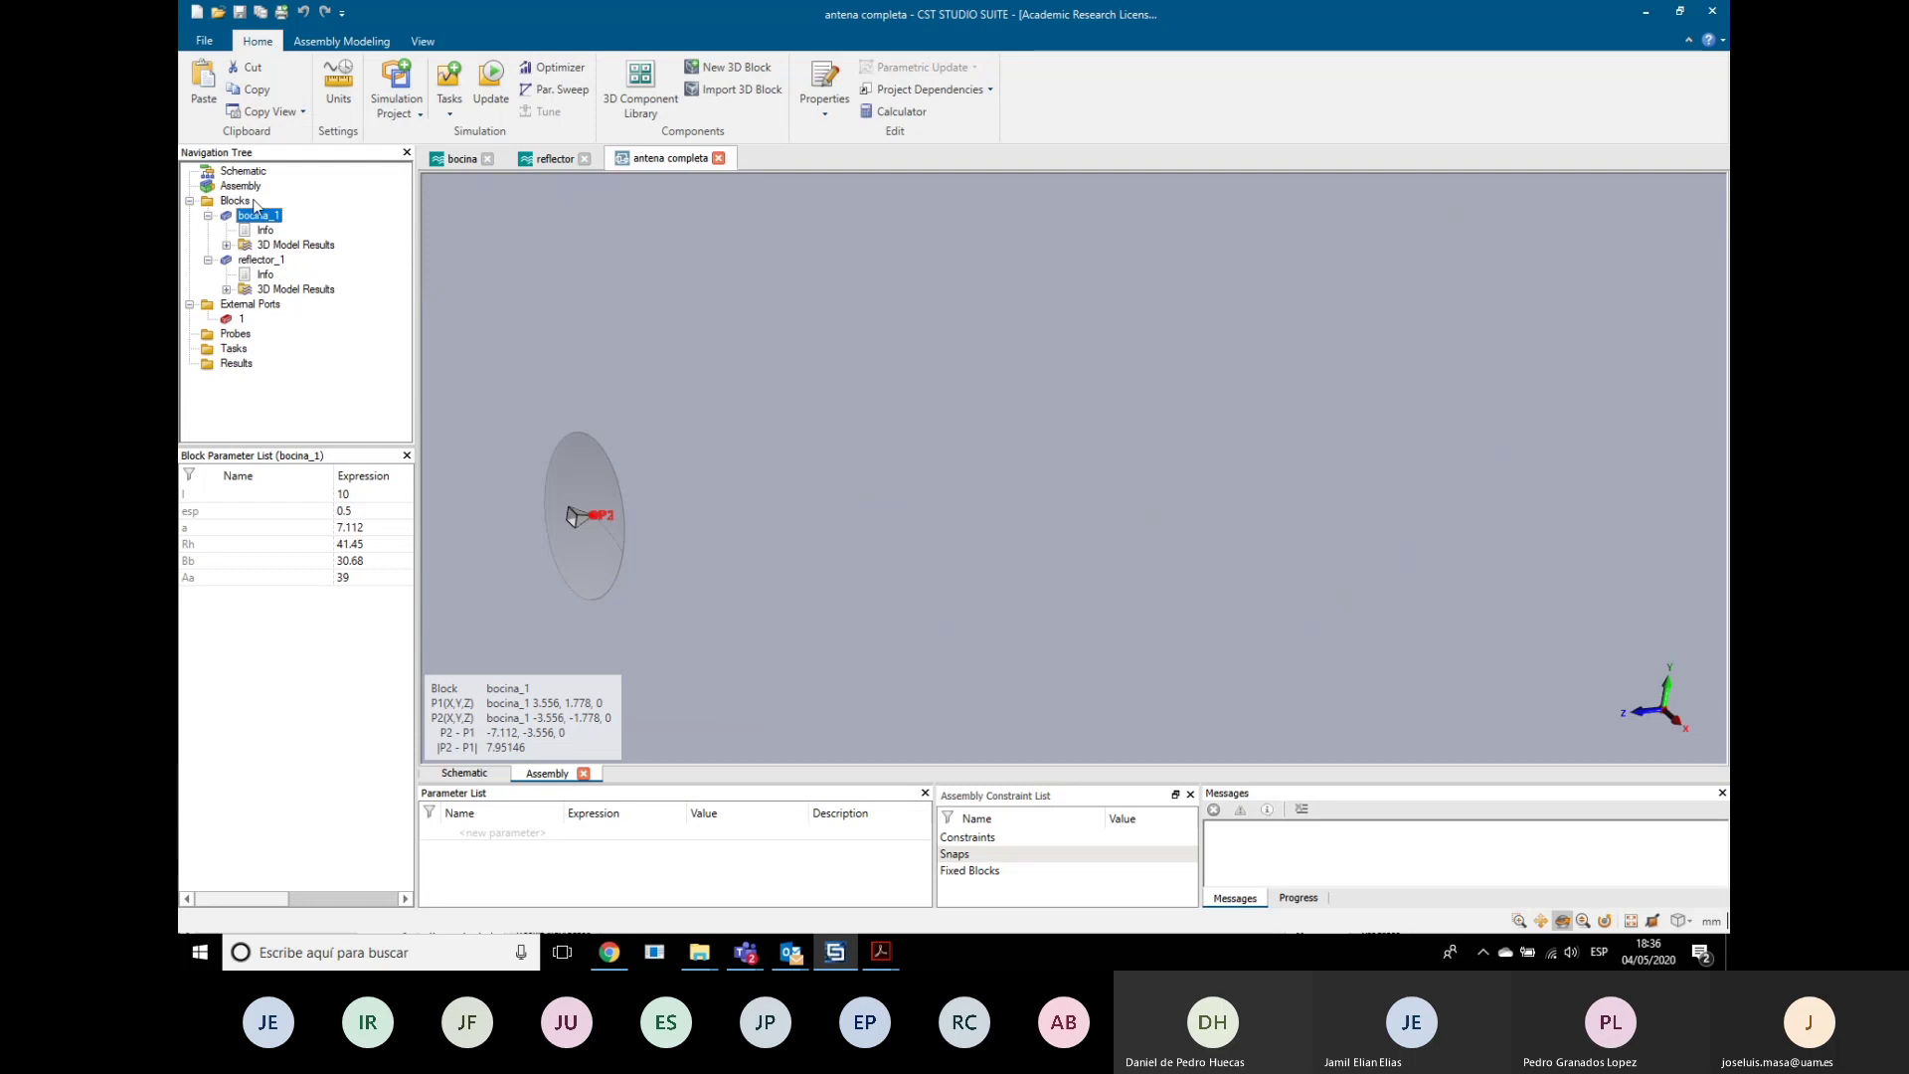
pyautogui.click(253, 200)
pyautogui.scroll(6, 526, 541)
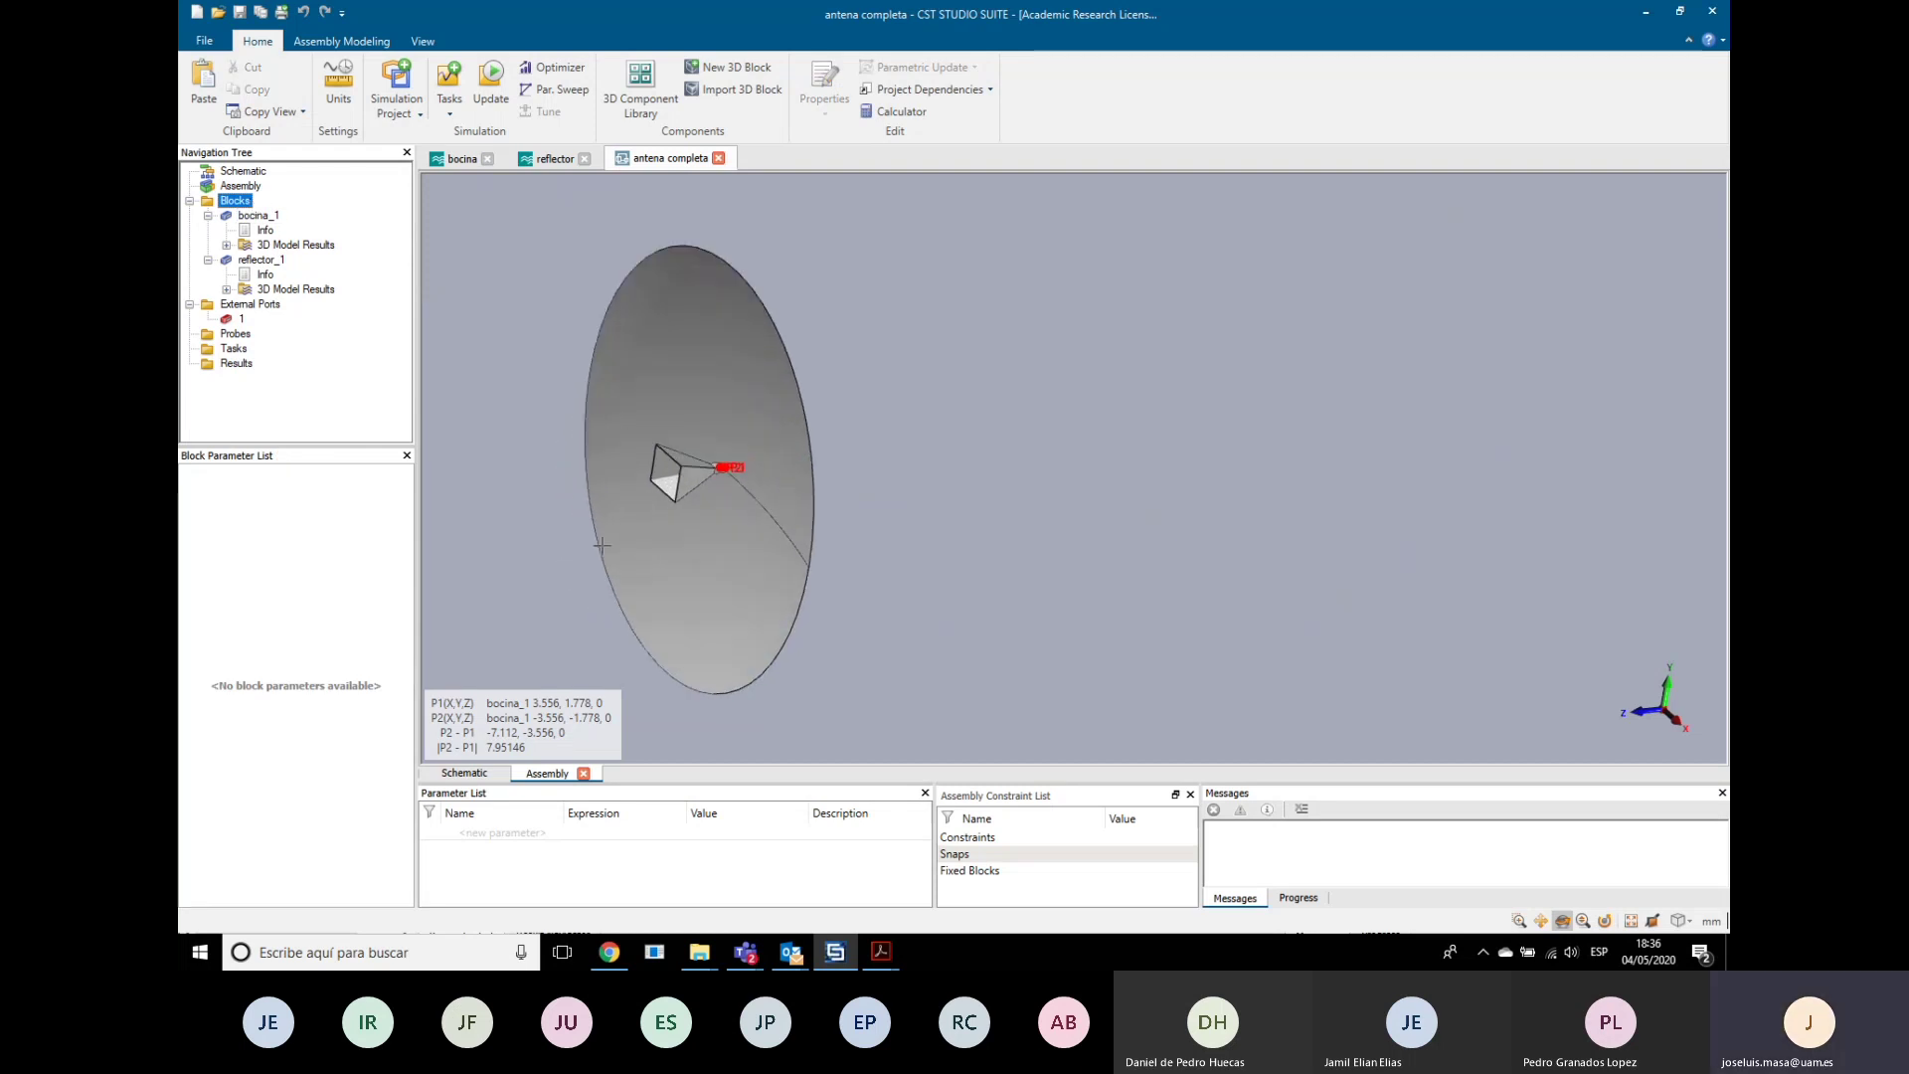
pyautogui.moveTo(701, 534); pyautogui.dragTo(941, 507)
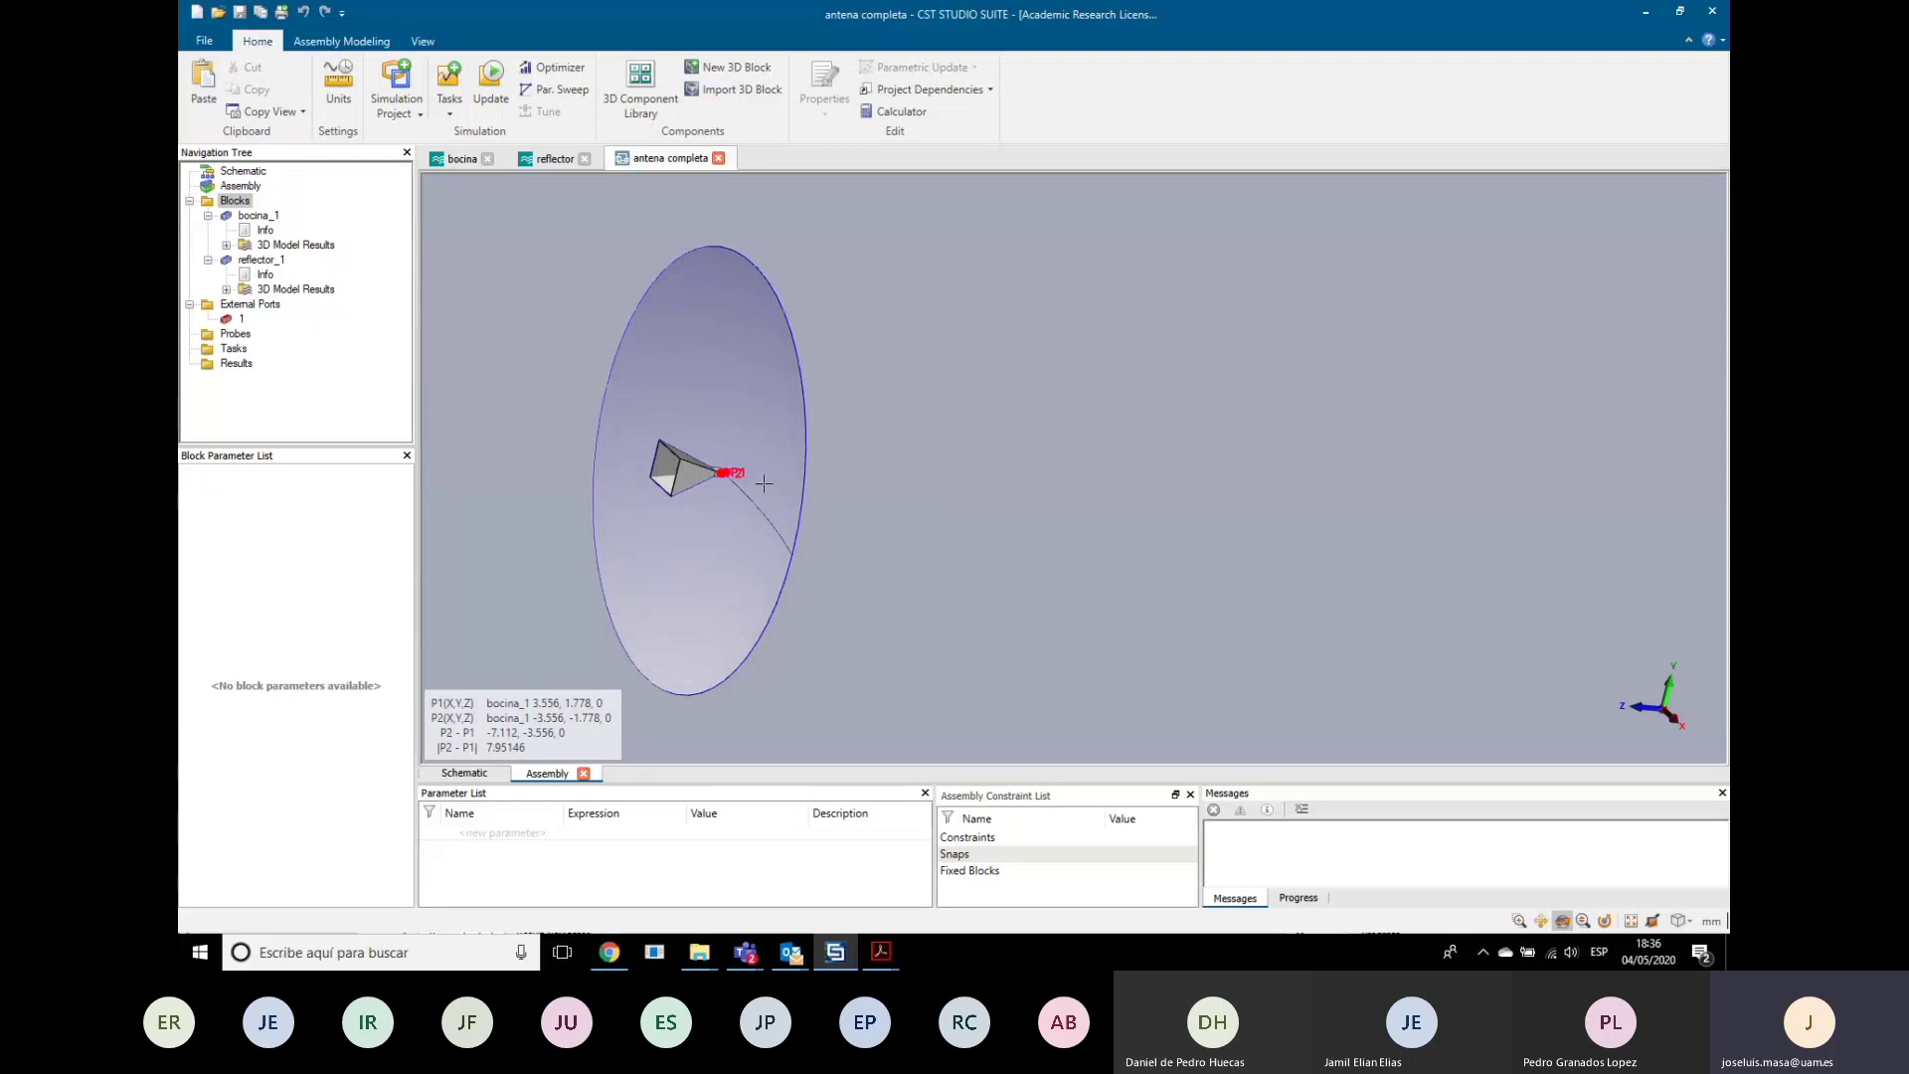
pyautogui.press('d')
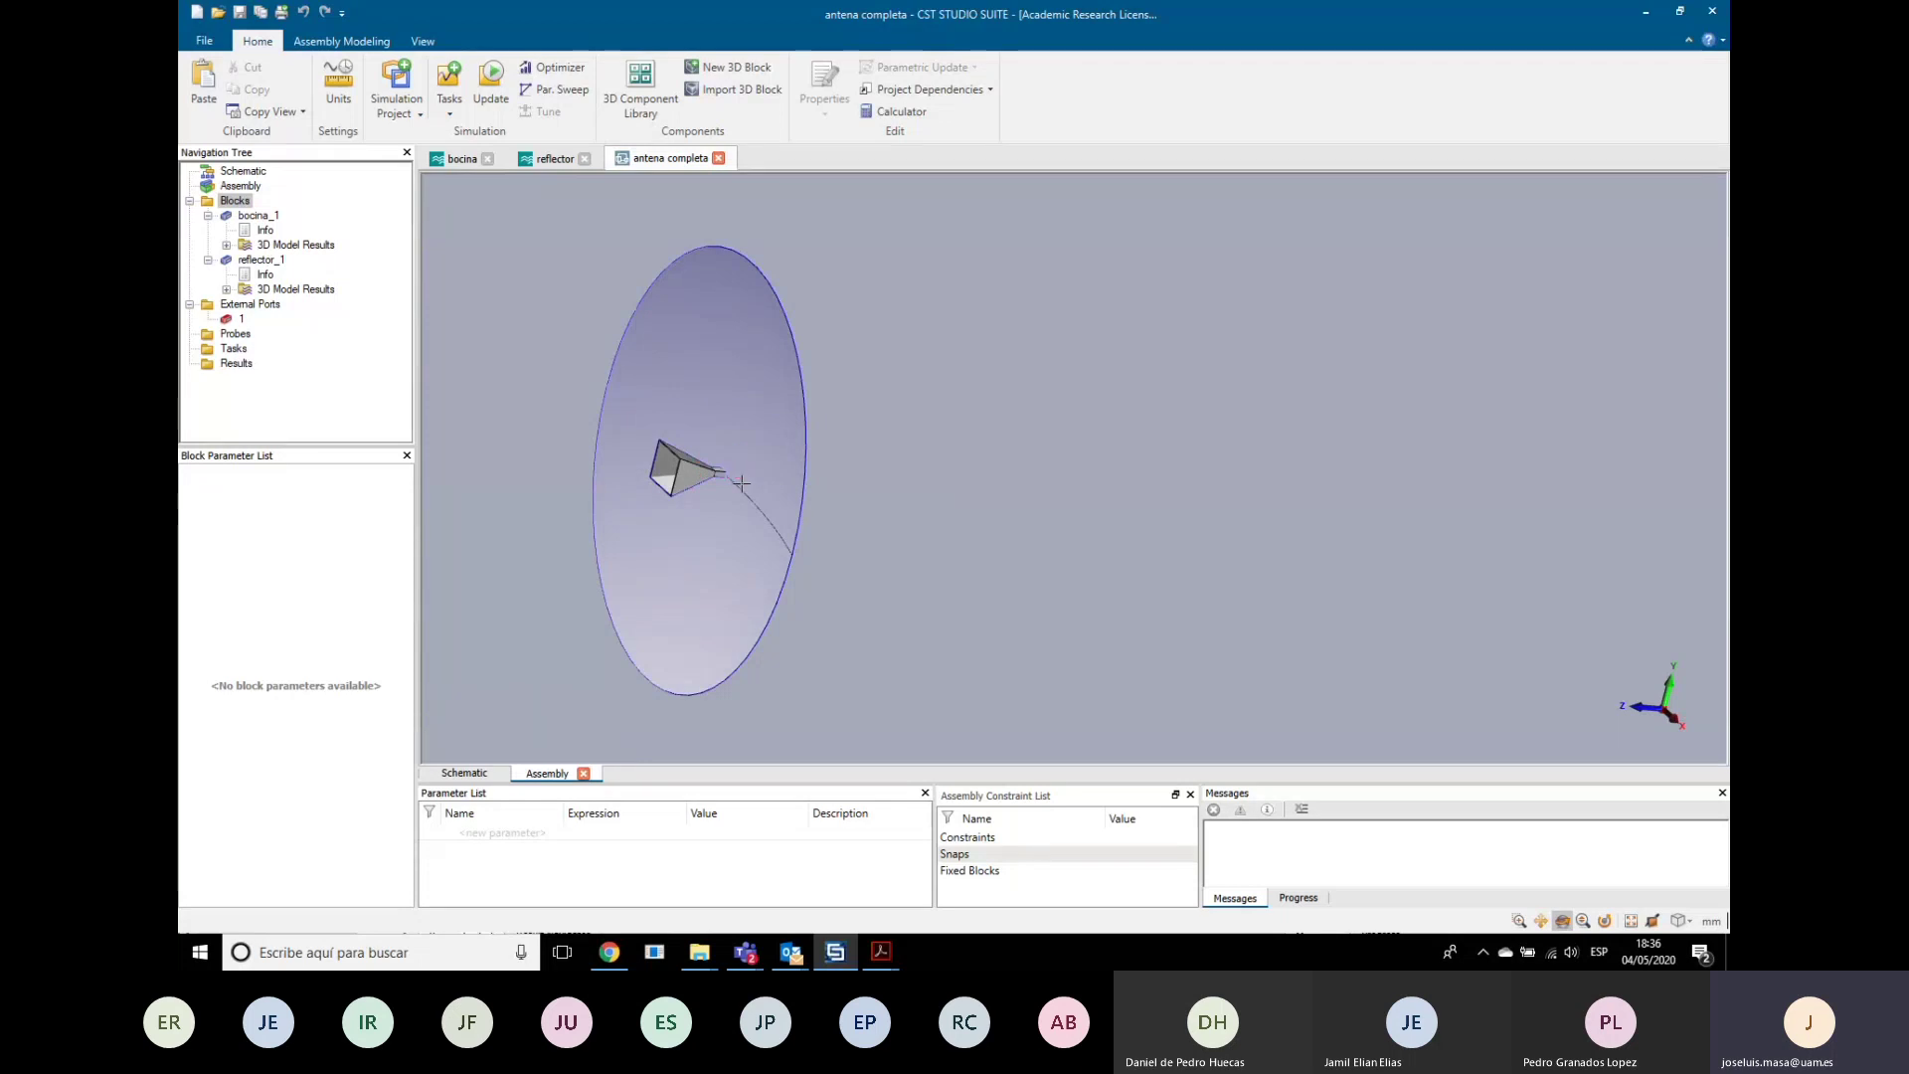
# Step: Rotate the bocina_1 block 180 degrees about Y, using a custom common center at 0, 0, 0
pyautogui.rightClick(679, 479)
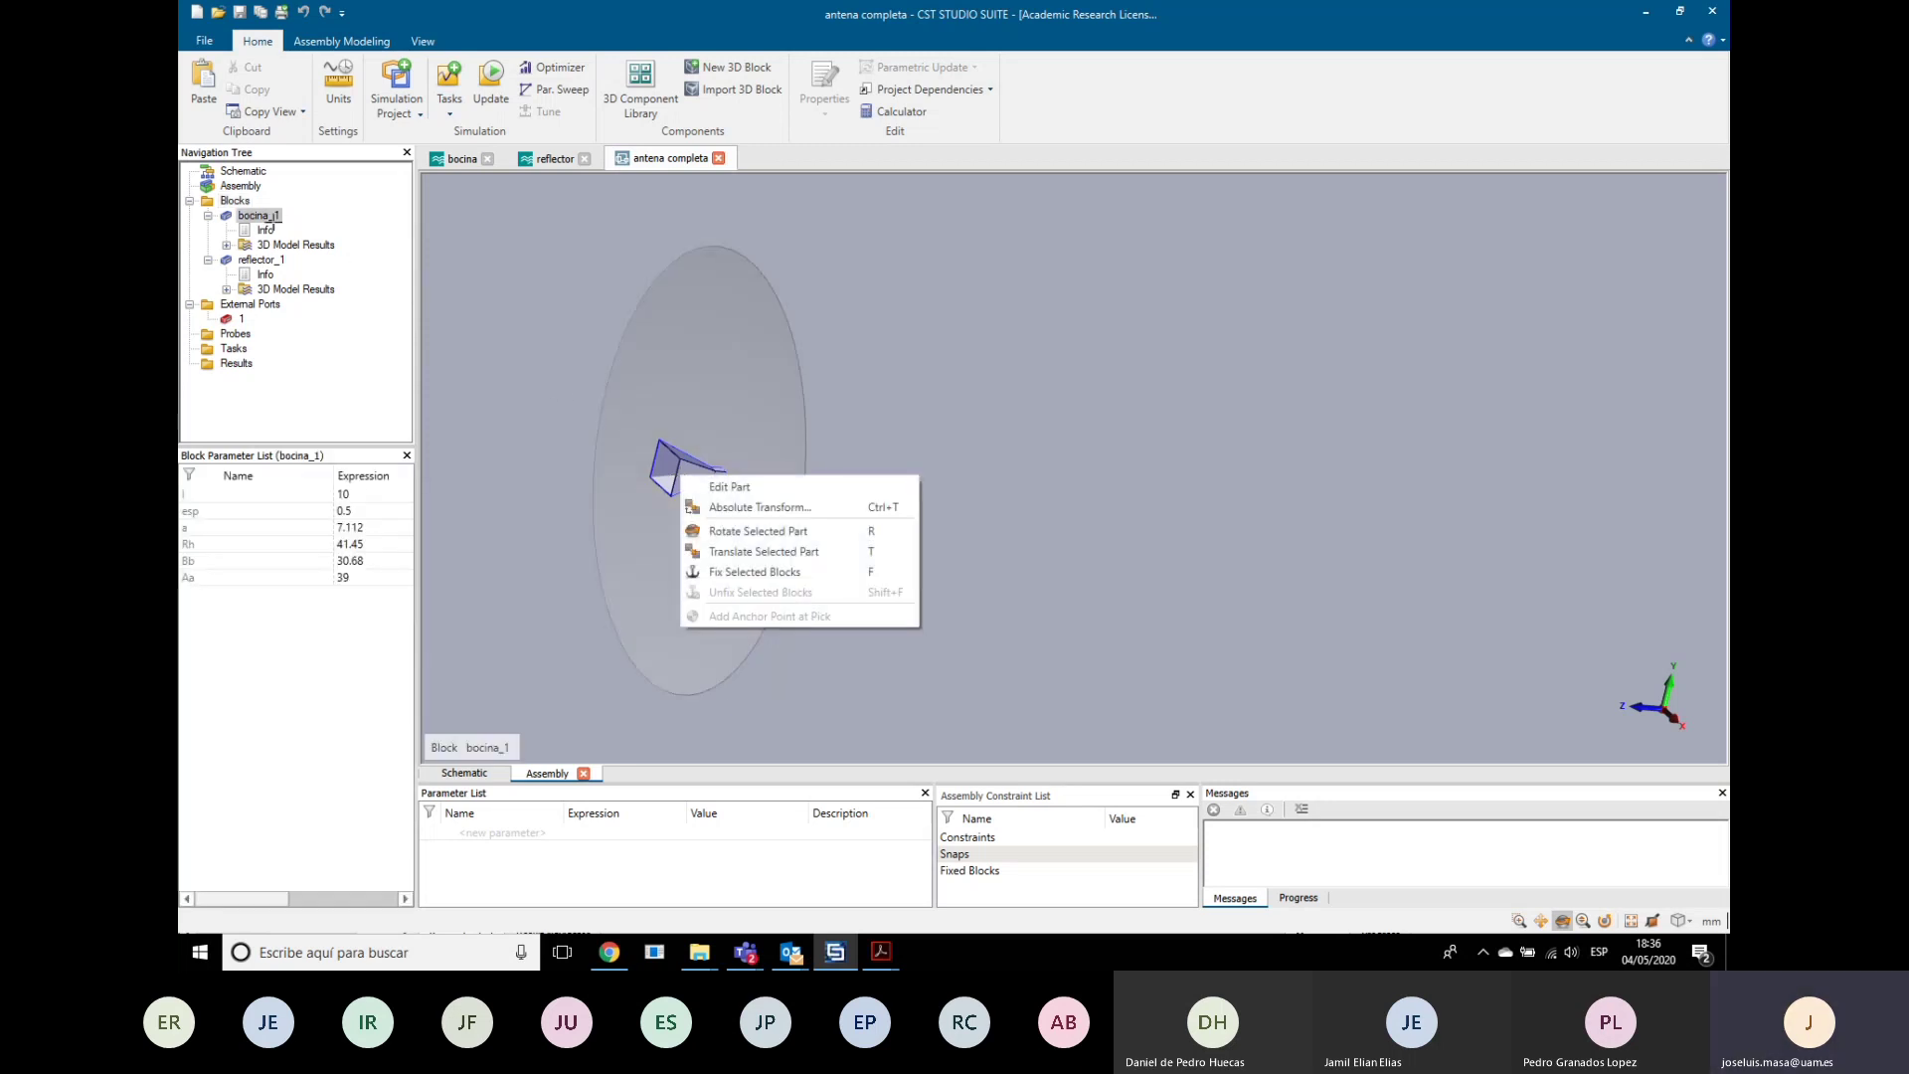
pyautogui.click(749, 532)
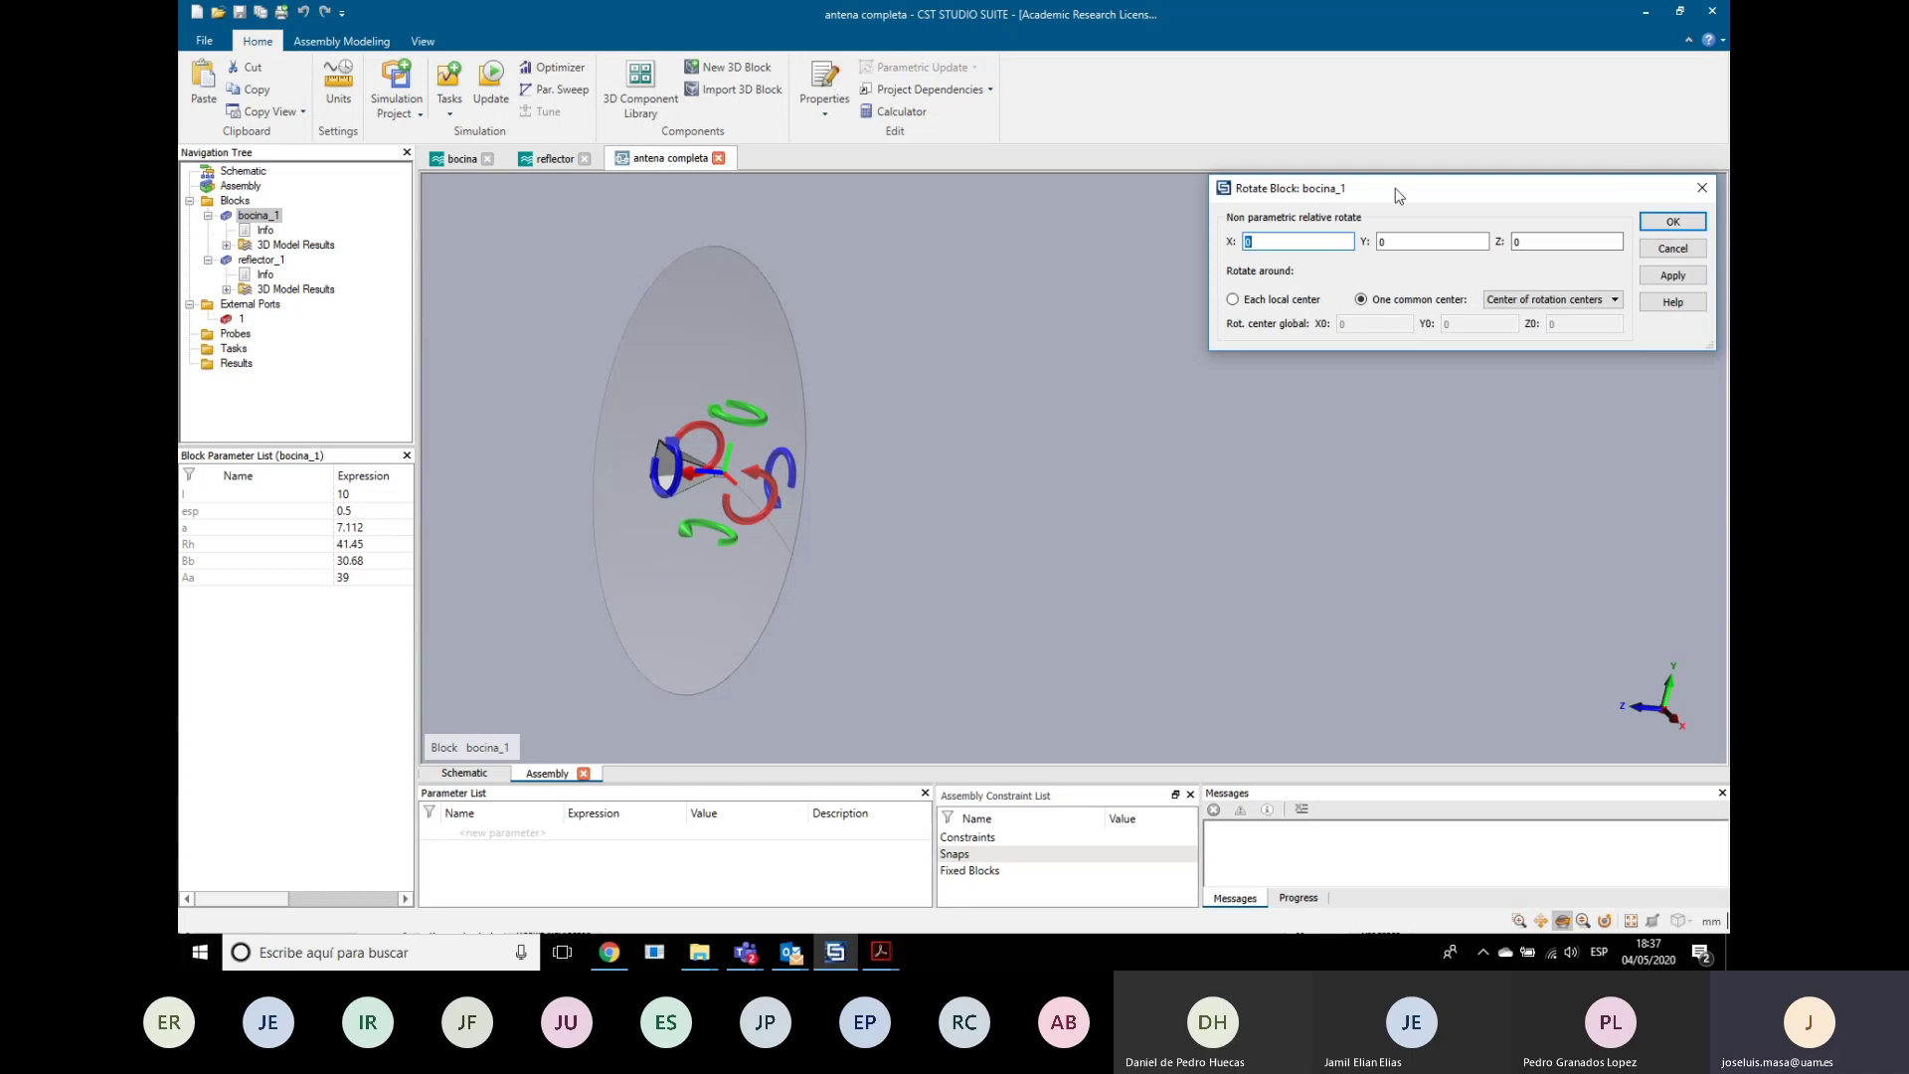
pyautogui.moveTo(1395, 187); pyautogui.dragTo(1213, 288)
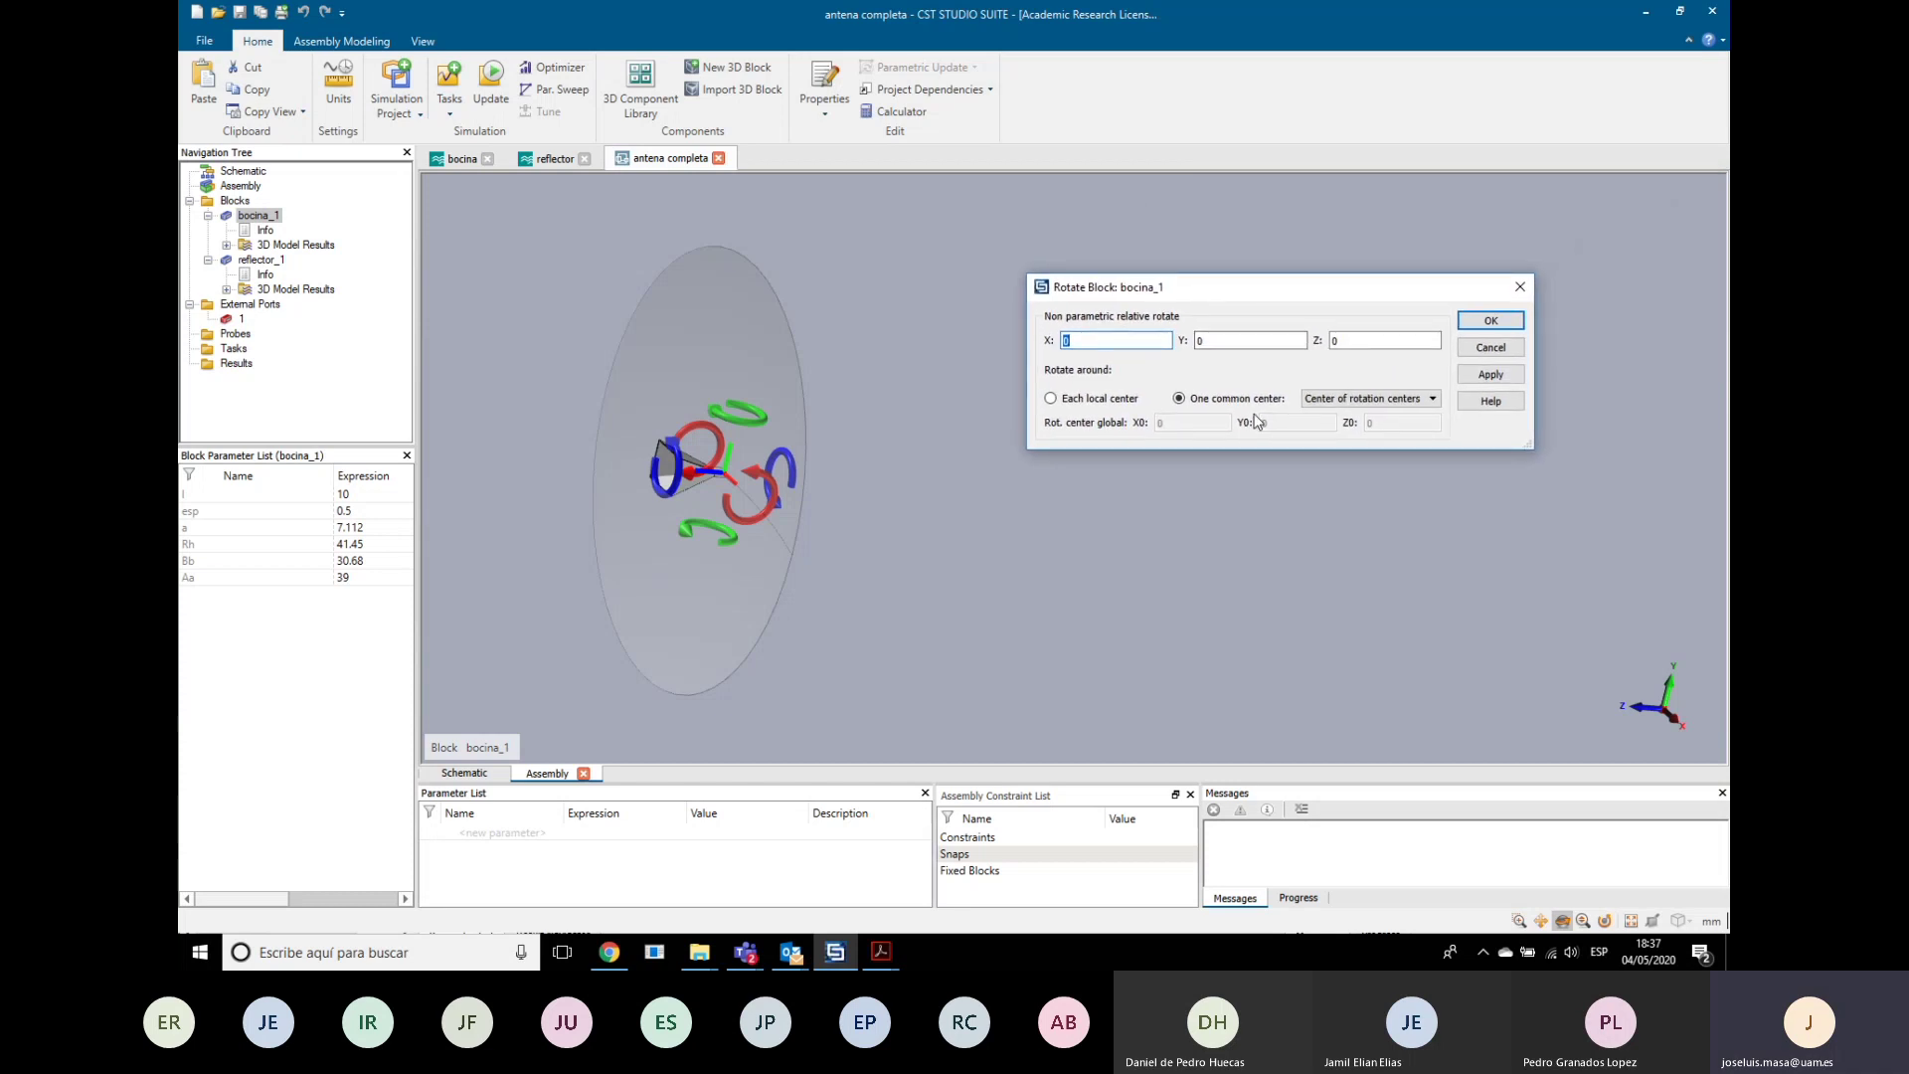
pyautogui.click(1355, 401)
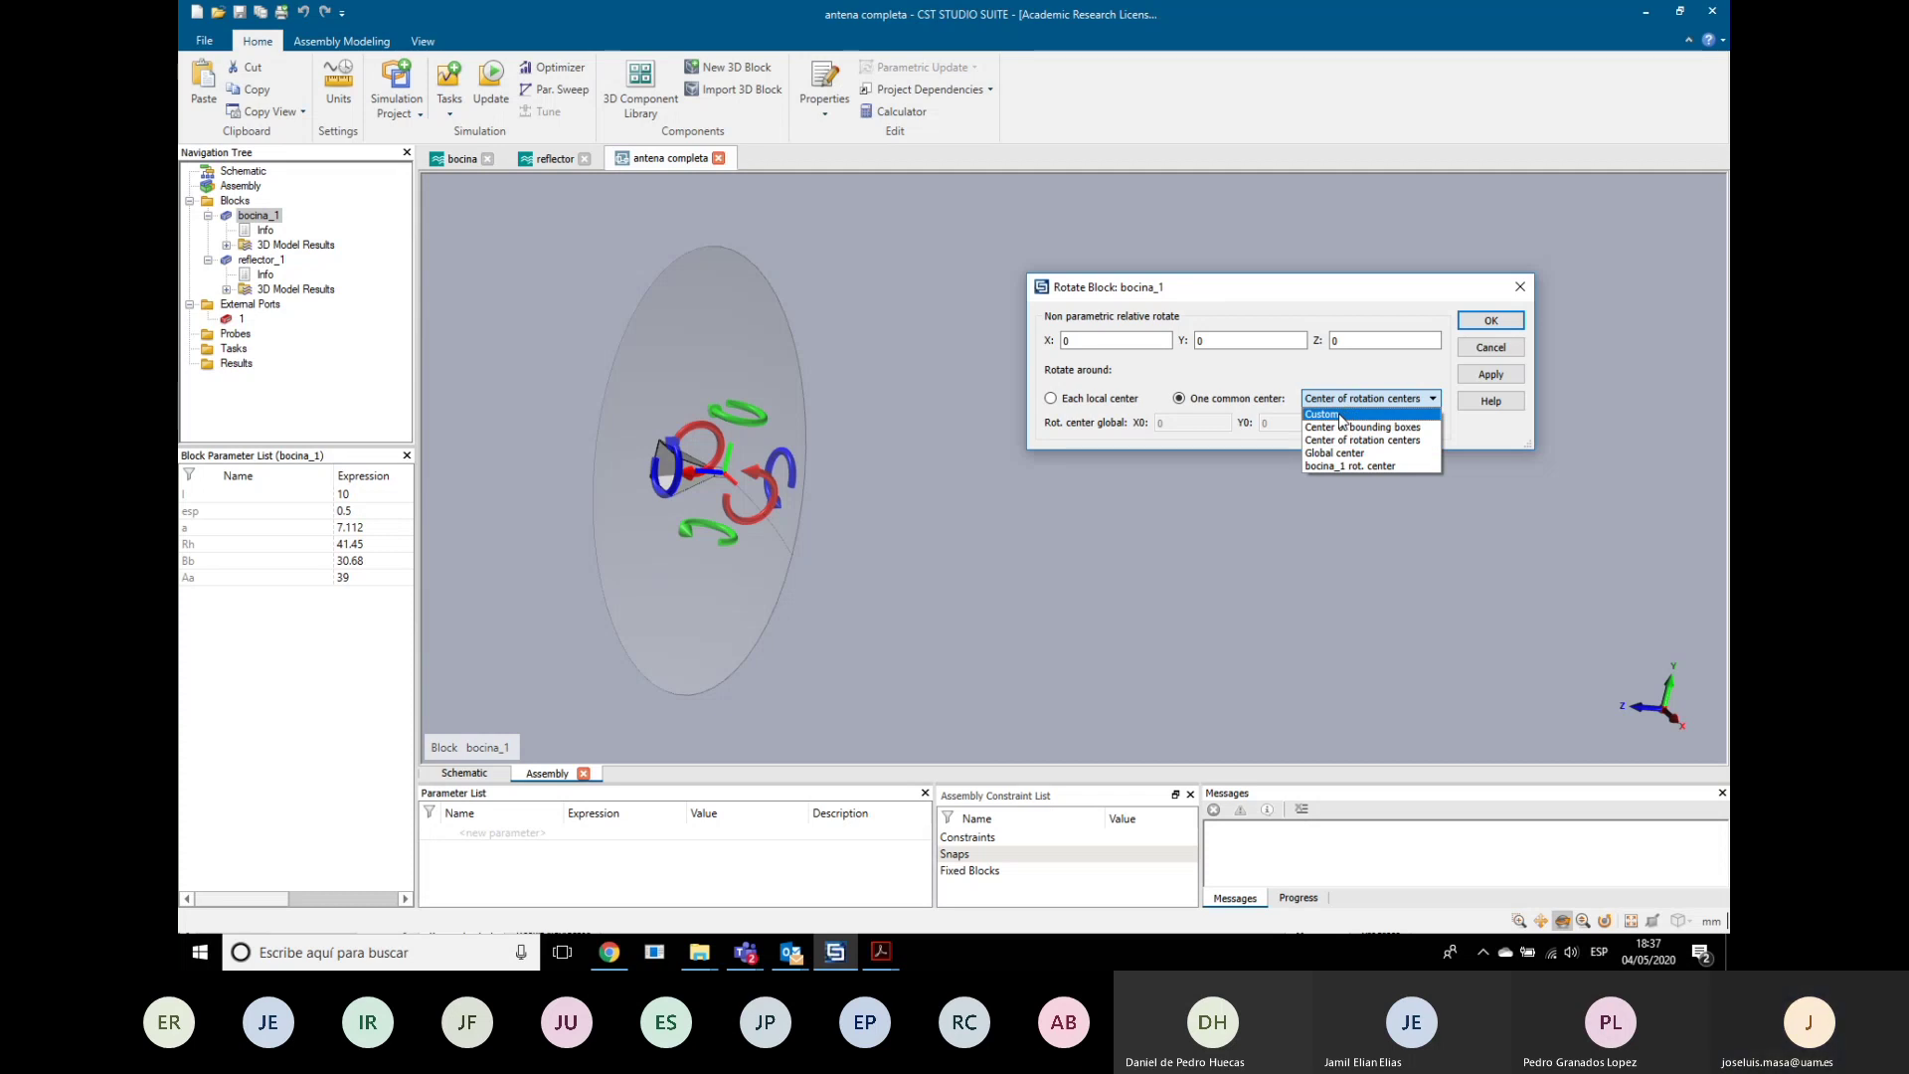
pyautogui.click(1339, 415)
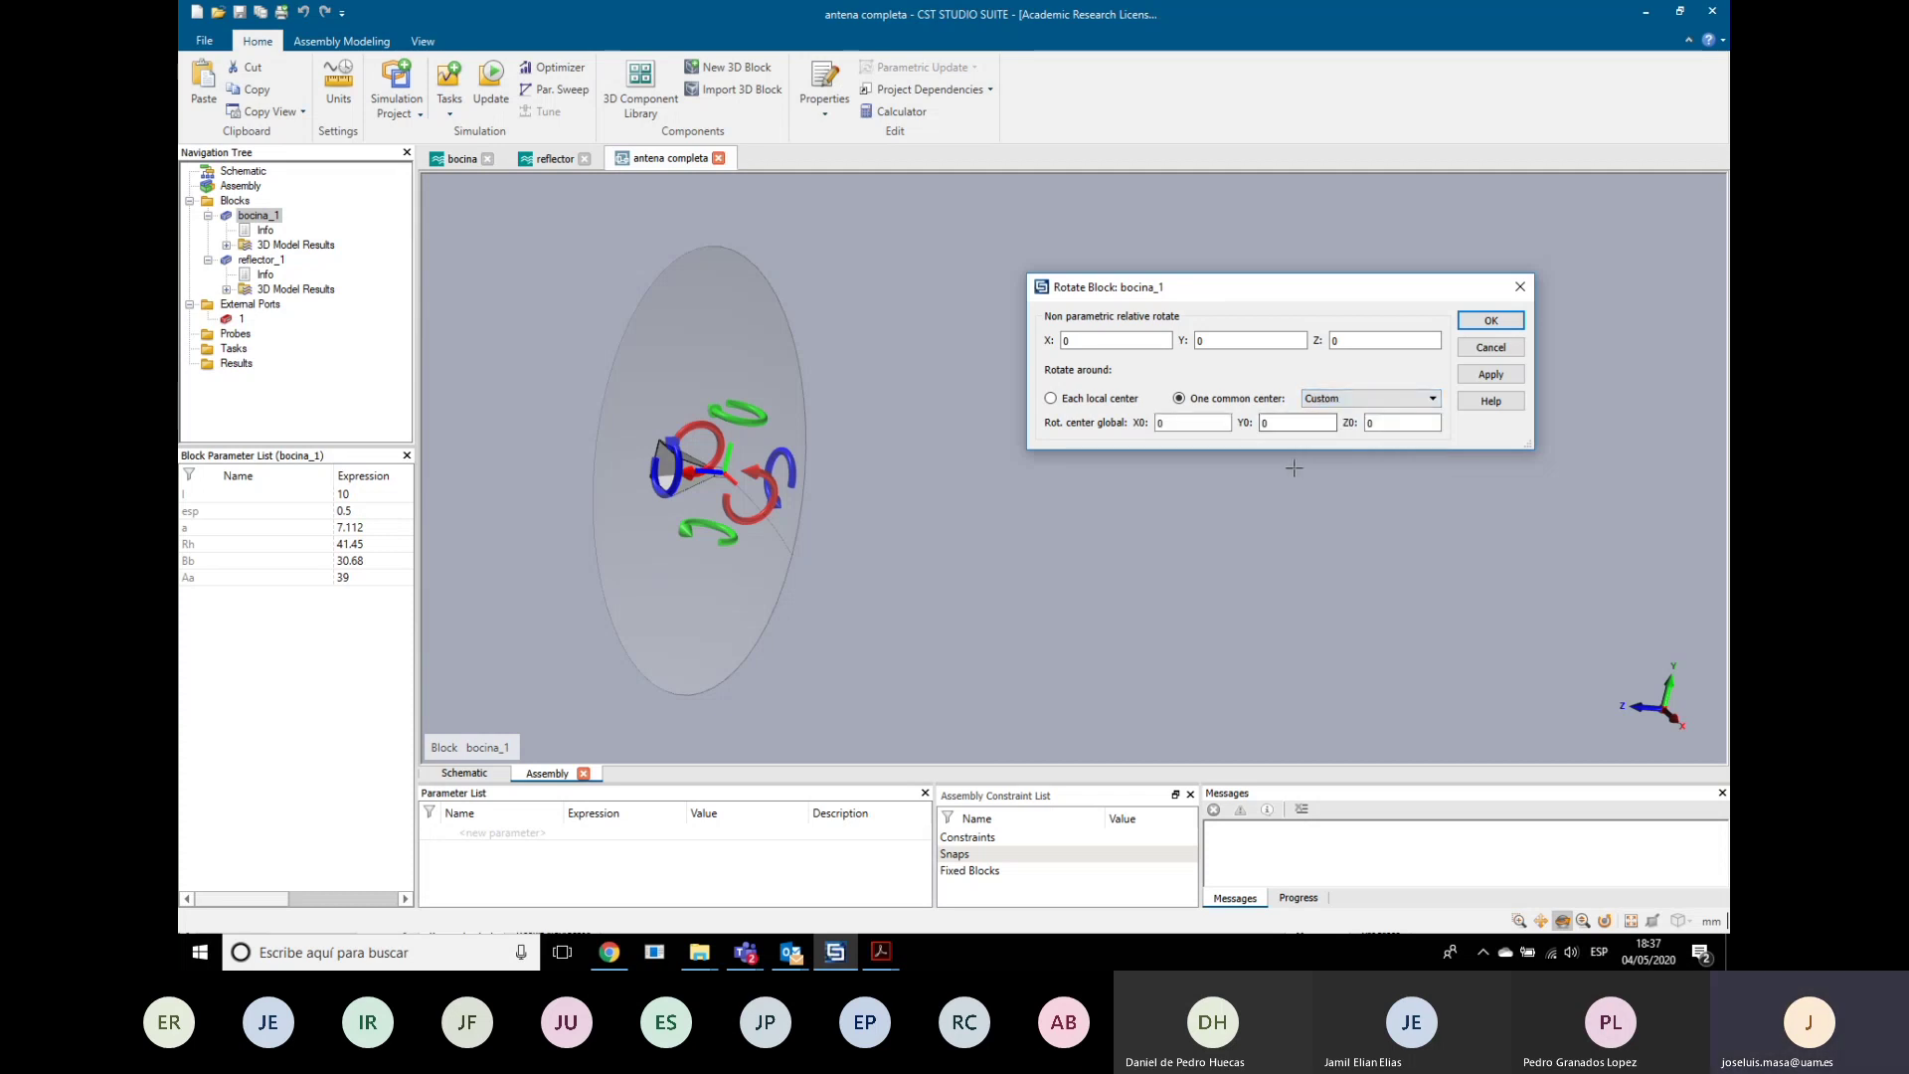
pyautogui.click(1402, 423)
pyautogui.click(1160, 424)
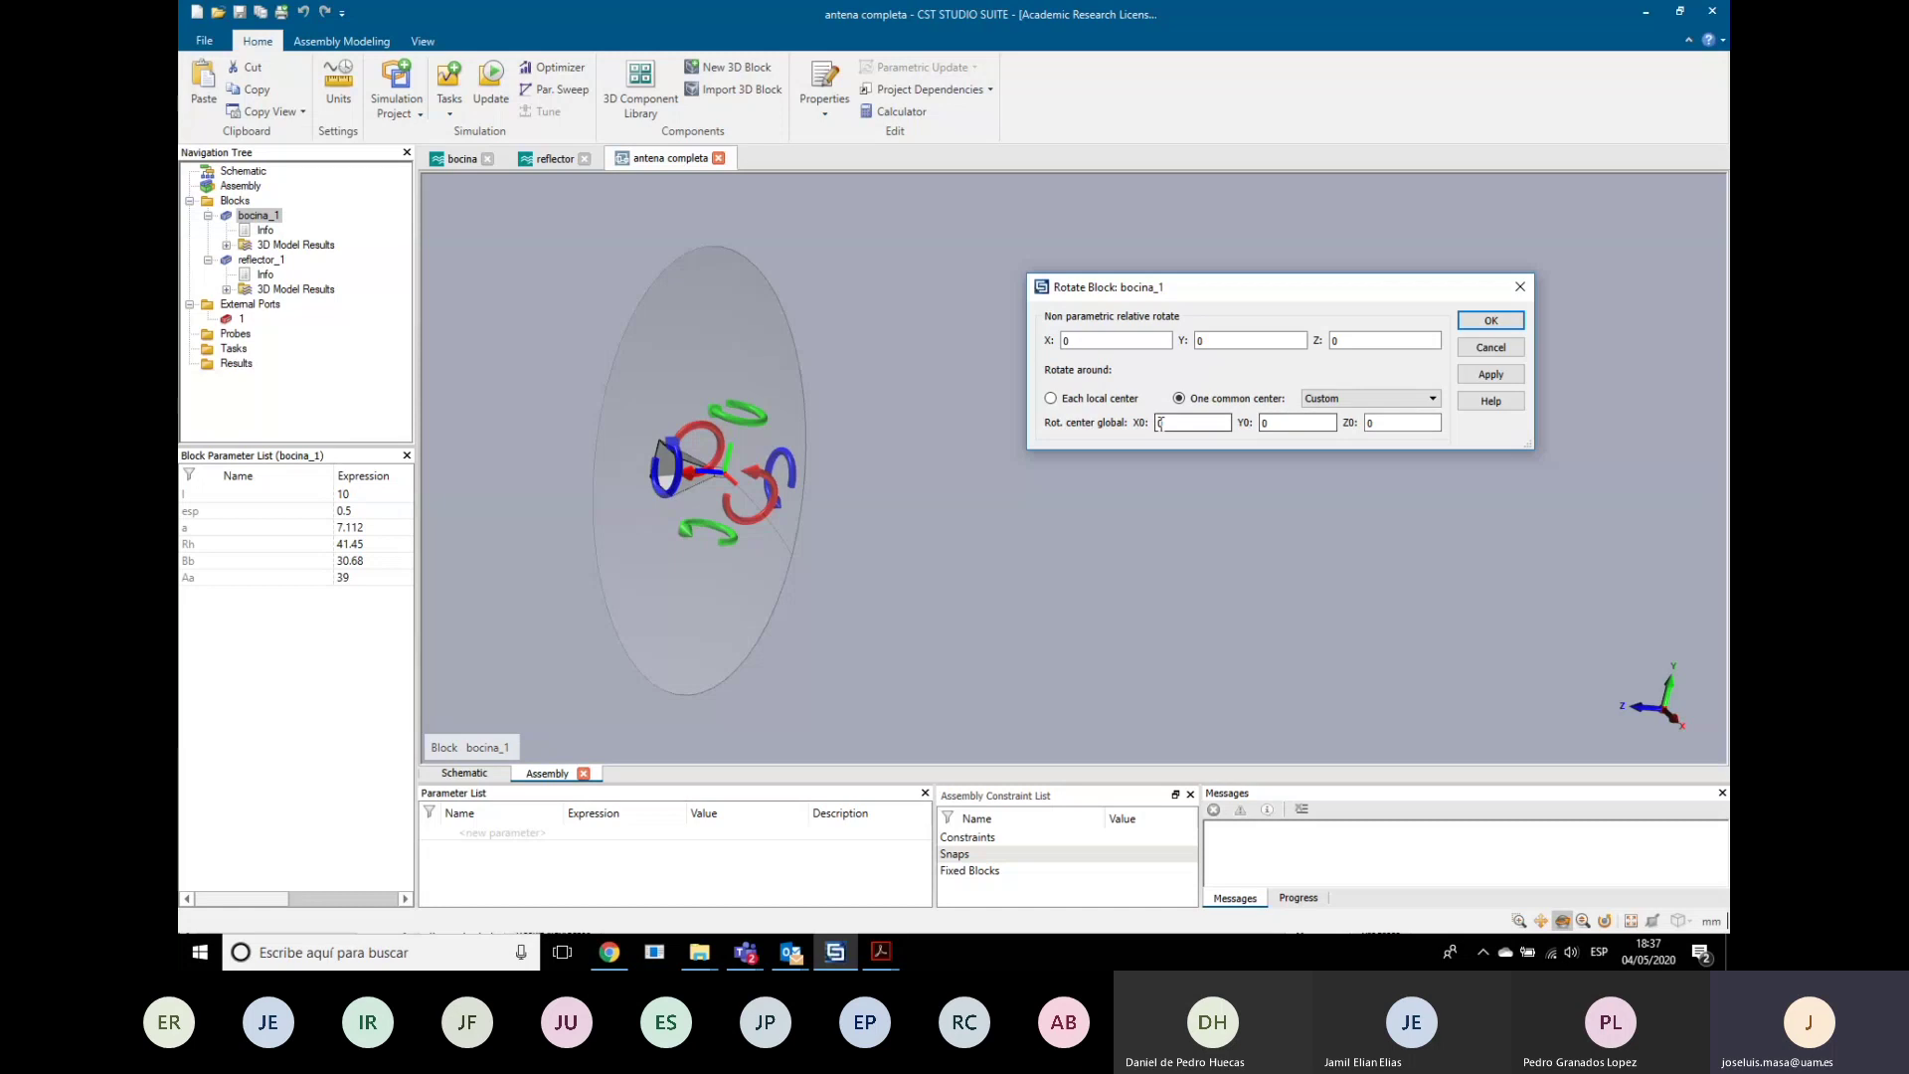
pyautogui.click(1219, 341)
pyautogui.write('180')
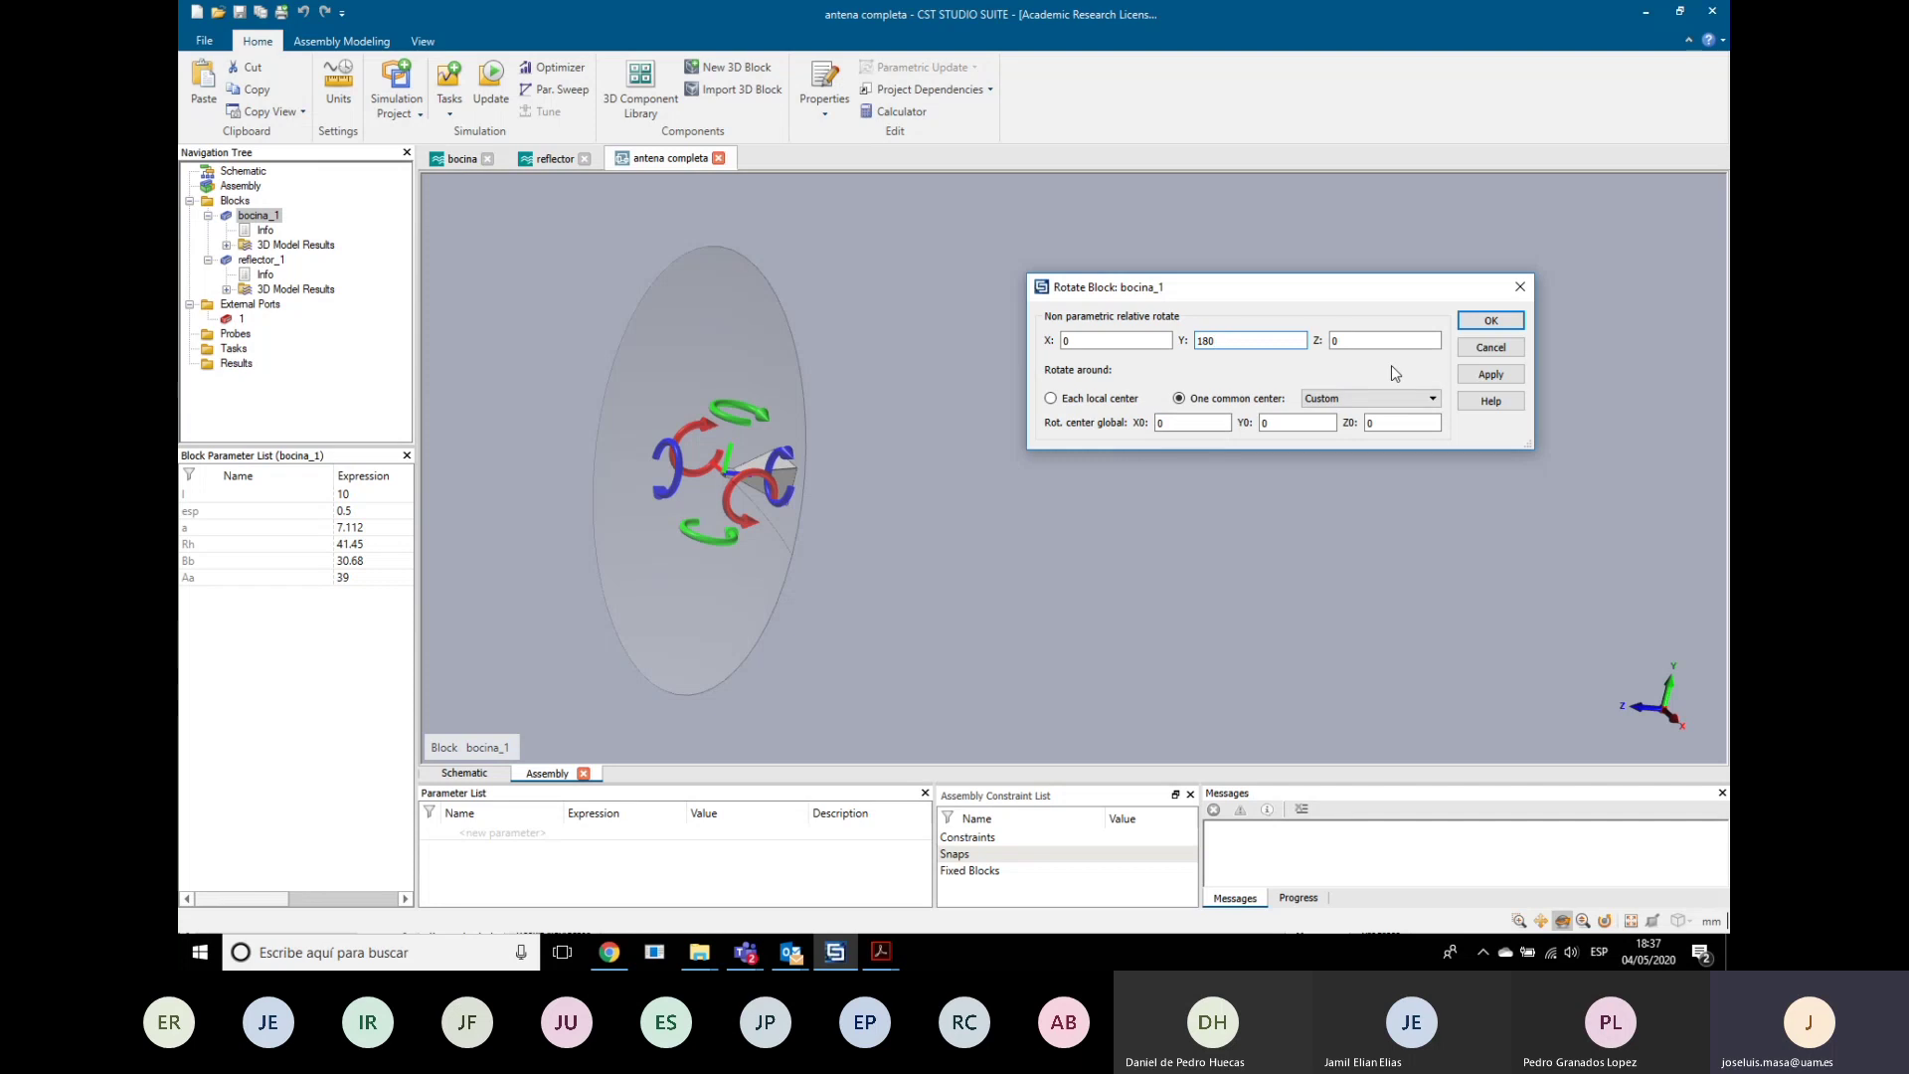
pyautogui.click(1491, 319)
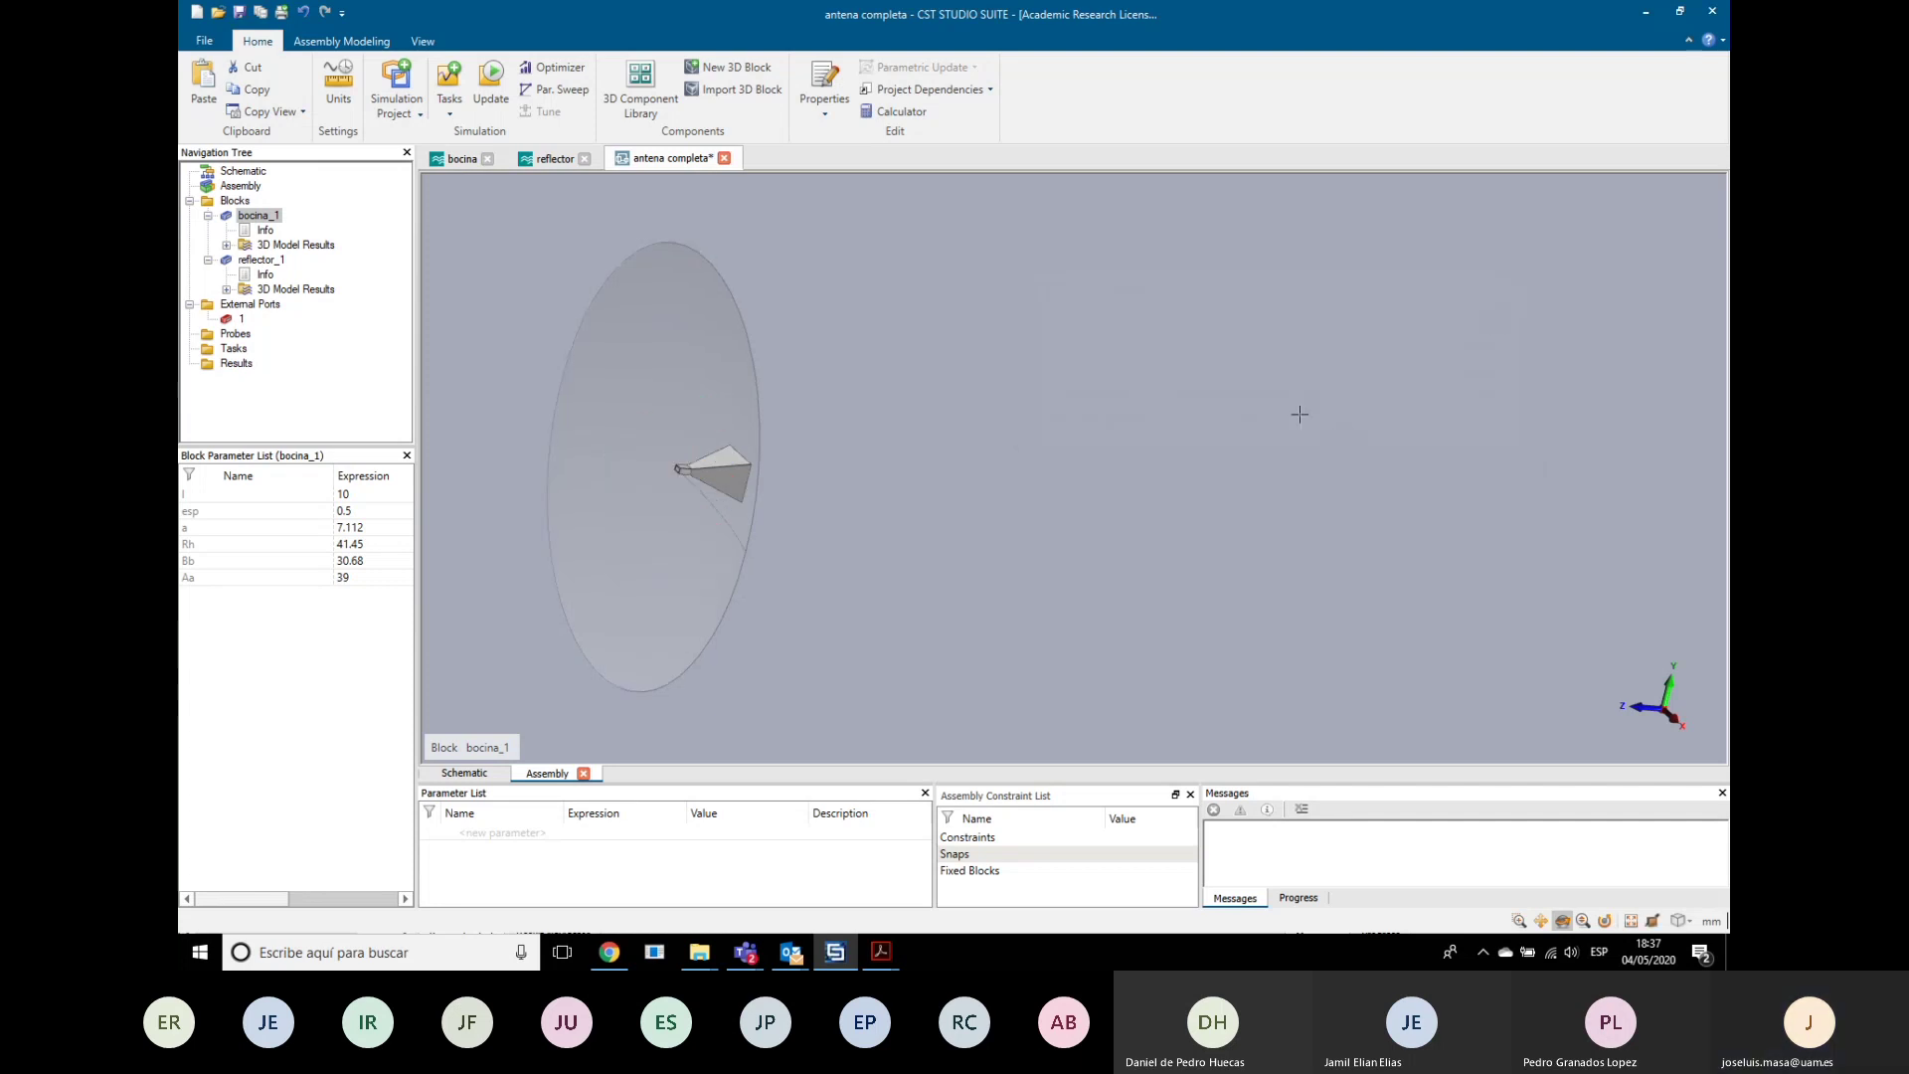
# Step: Examine the rotated horn's position and aperture direction relative to the reflector dish from several angles
pyautogui.click(237, 201)
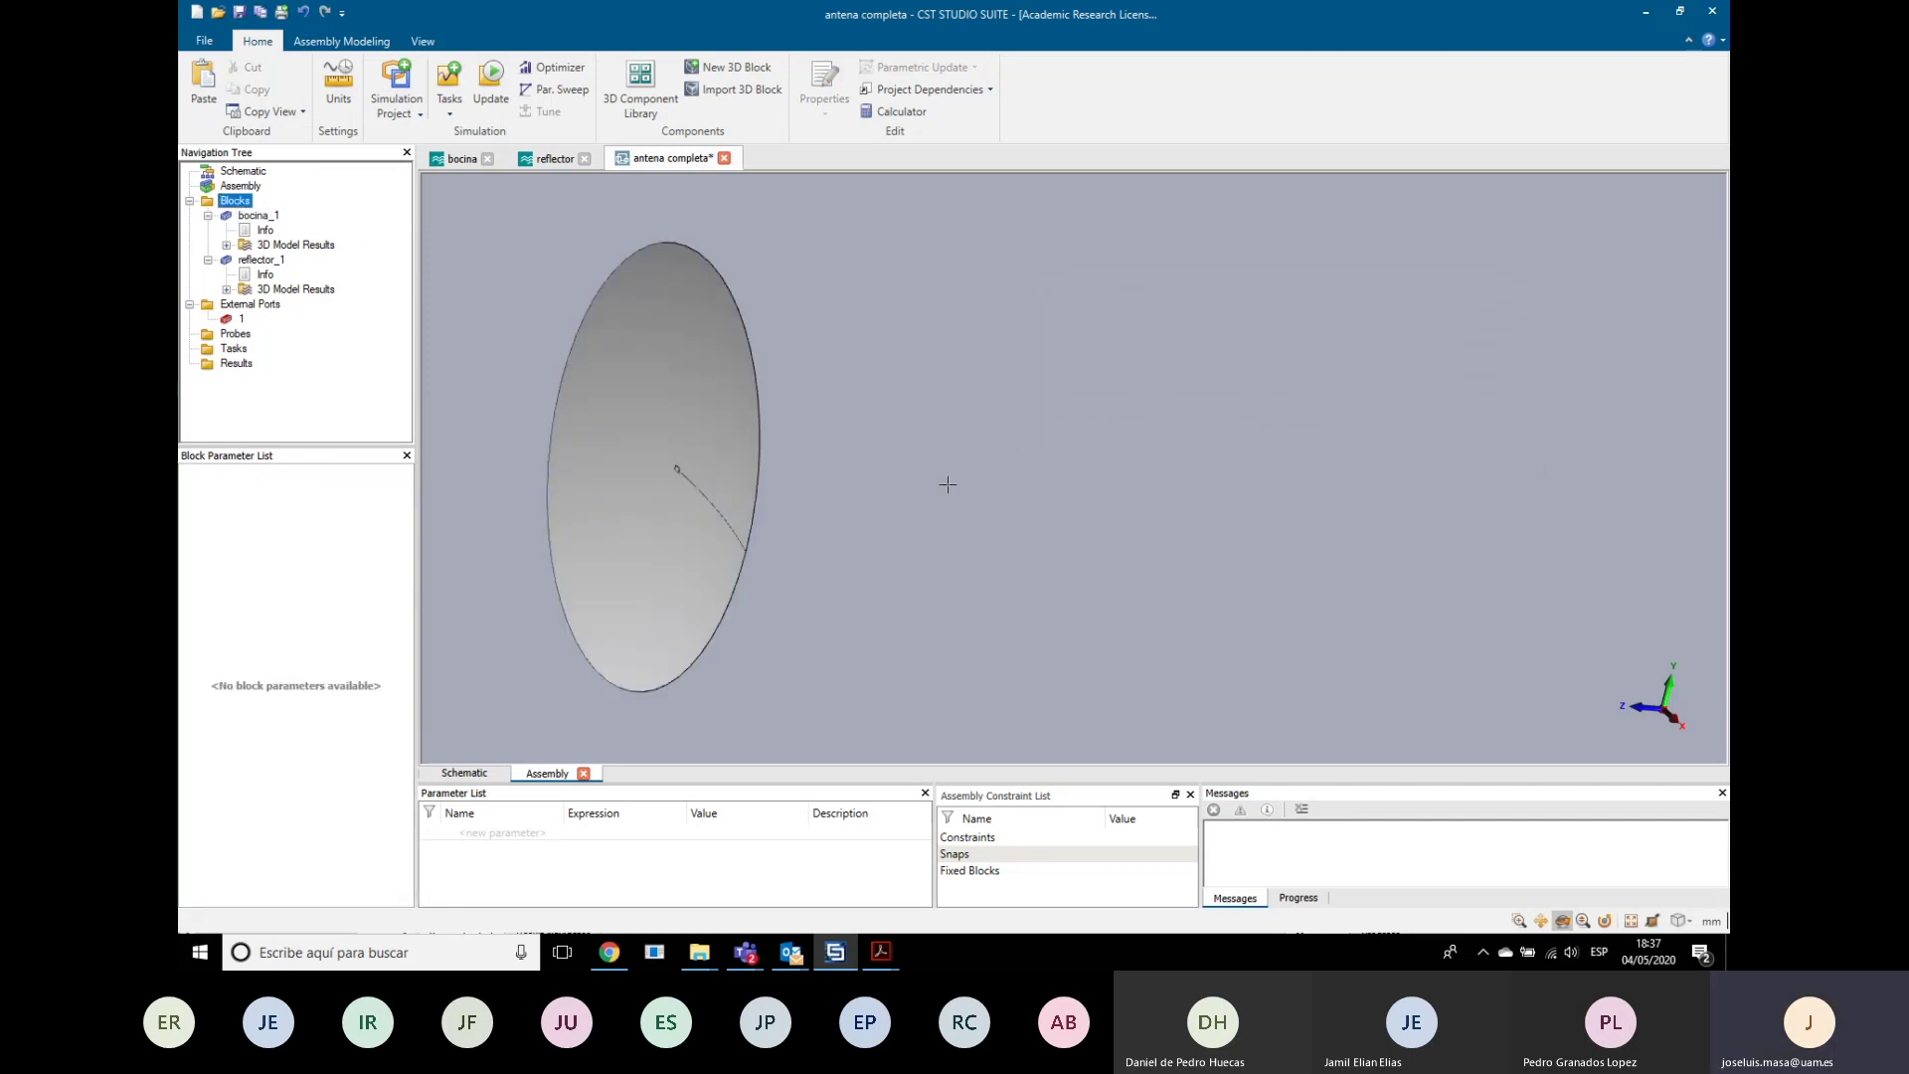
pyautogui.moveTo(947, 484); pyautogui.dragTo(672, 477)
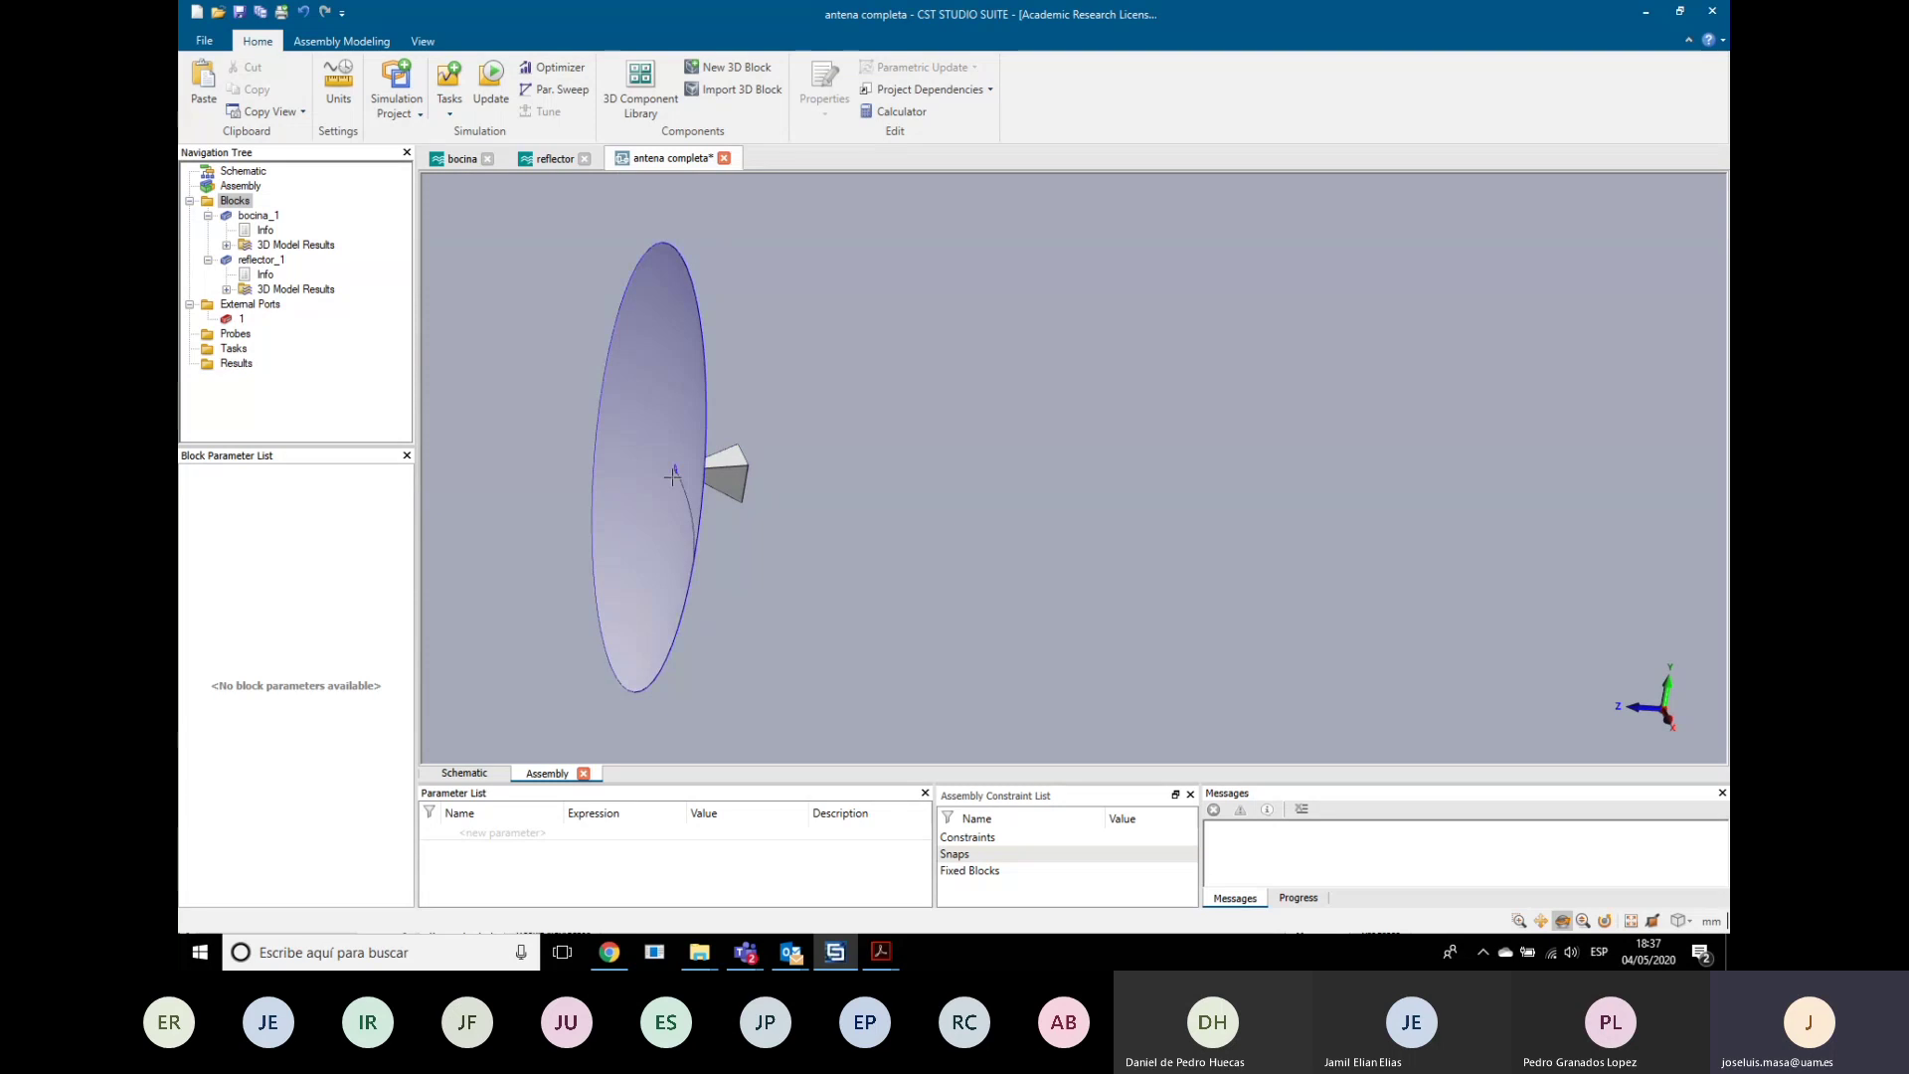
pyautogui.scroll(10, 672, 478)
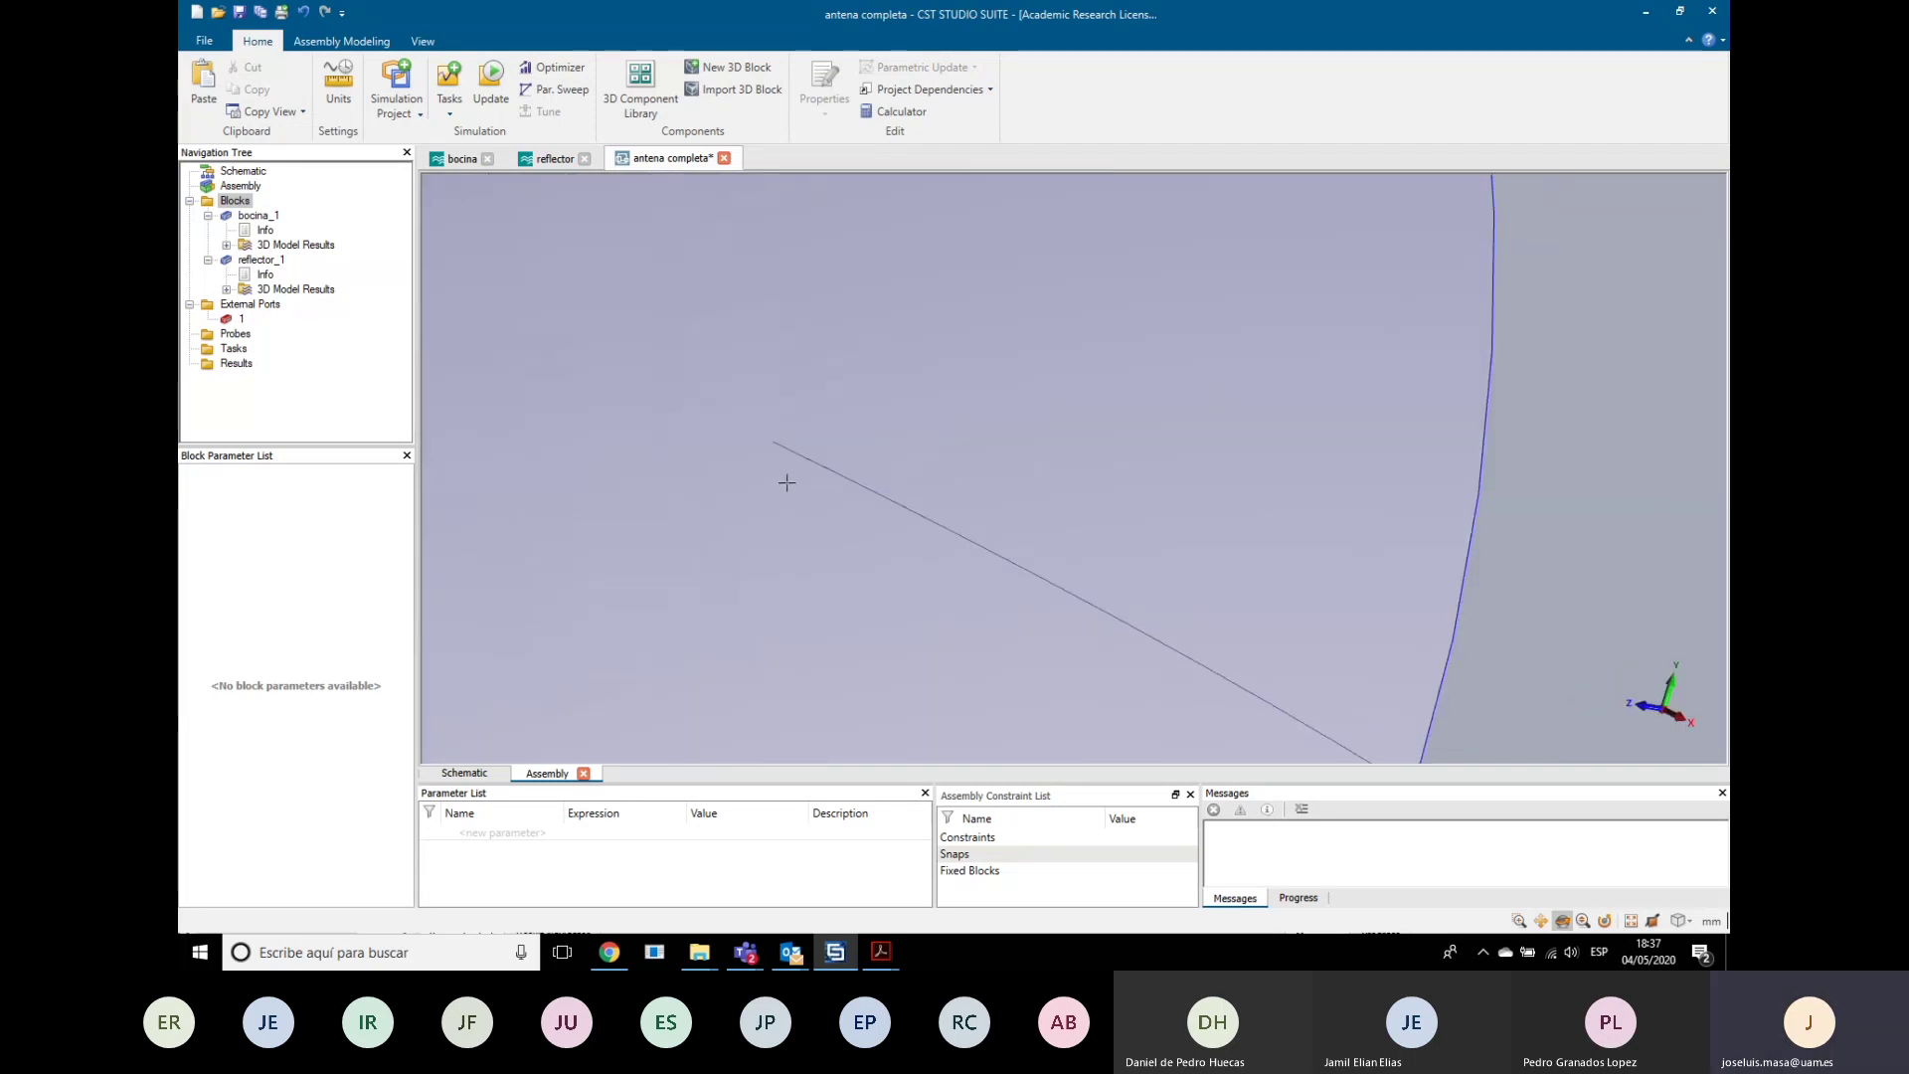
pyautogui.scroll(-5, 742, 468)
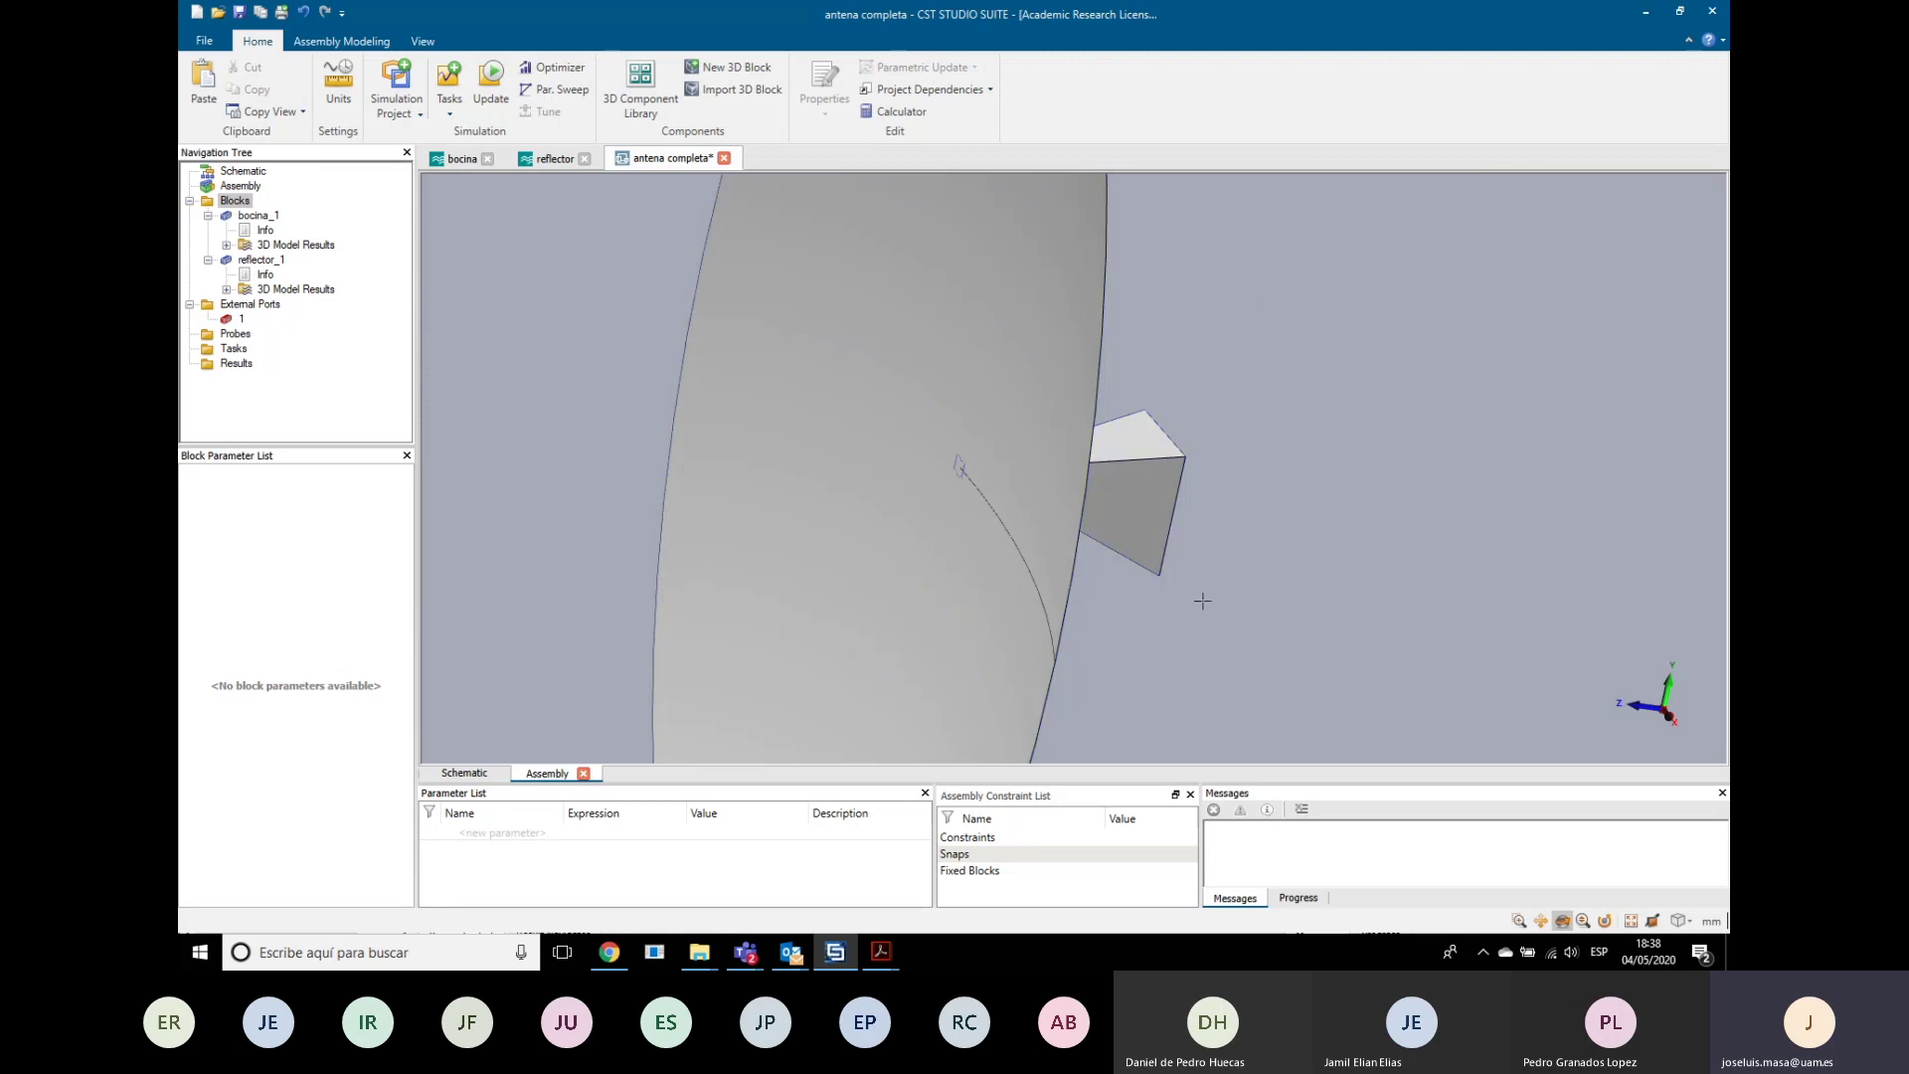
pyautogui.moveTo(1254, 511); pyautogui.dragTo(1144, 486)
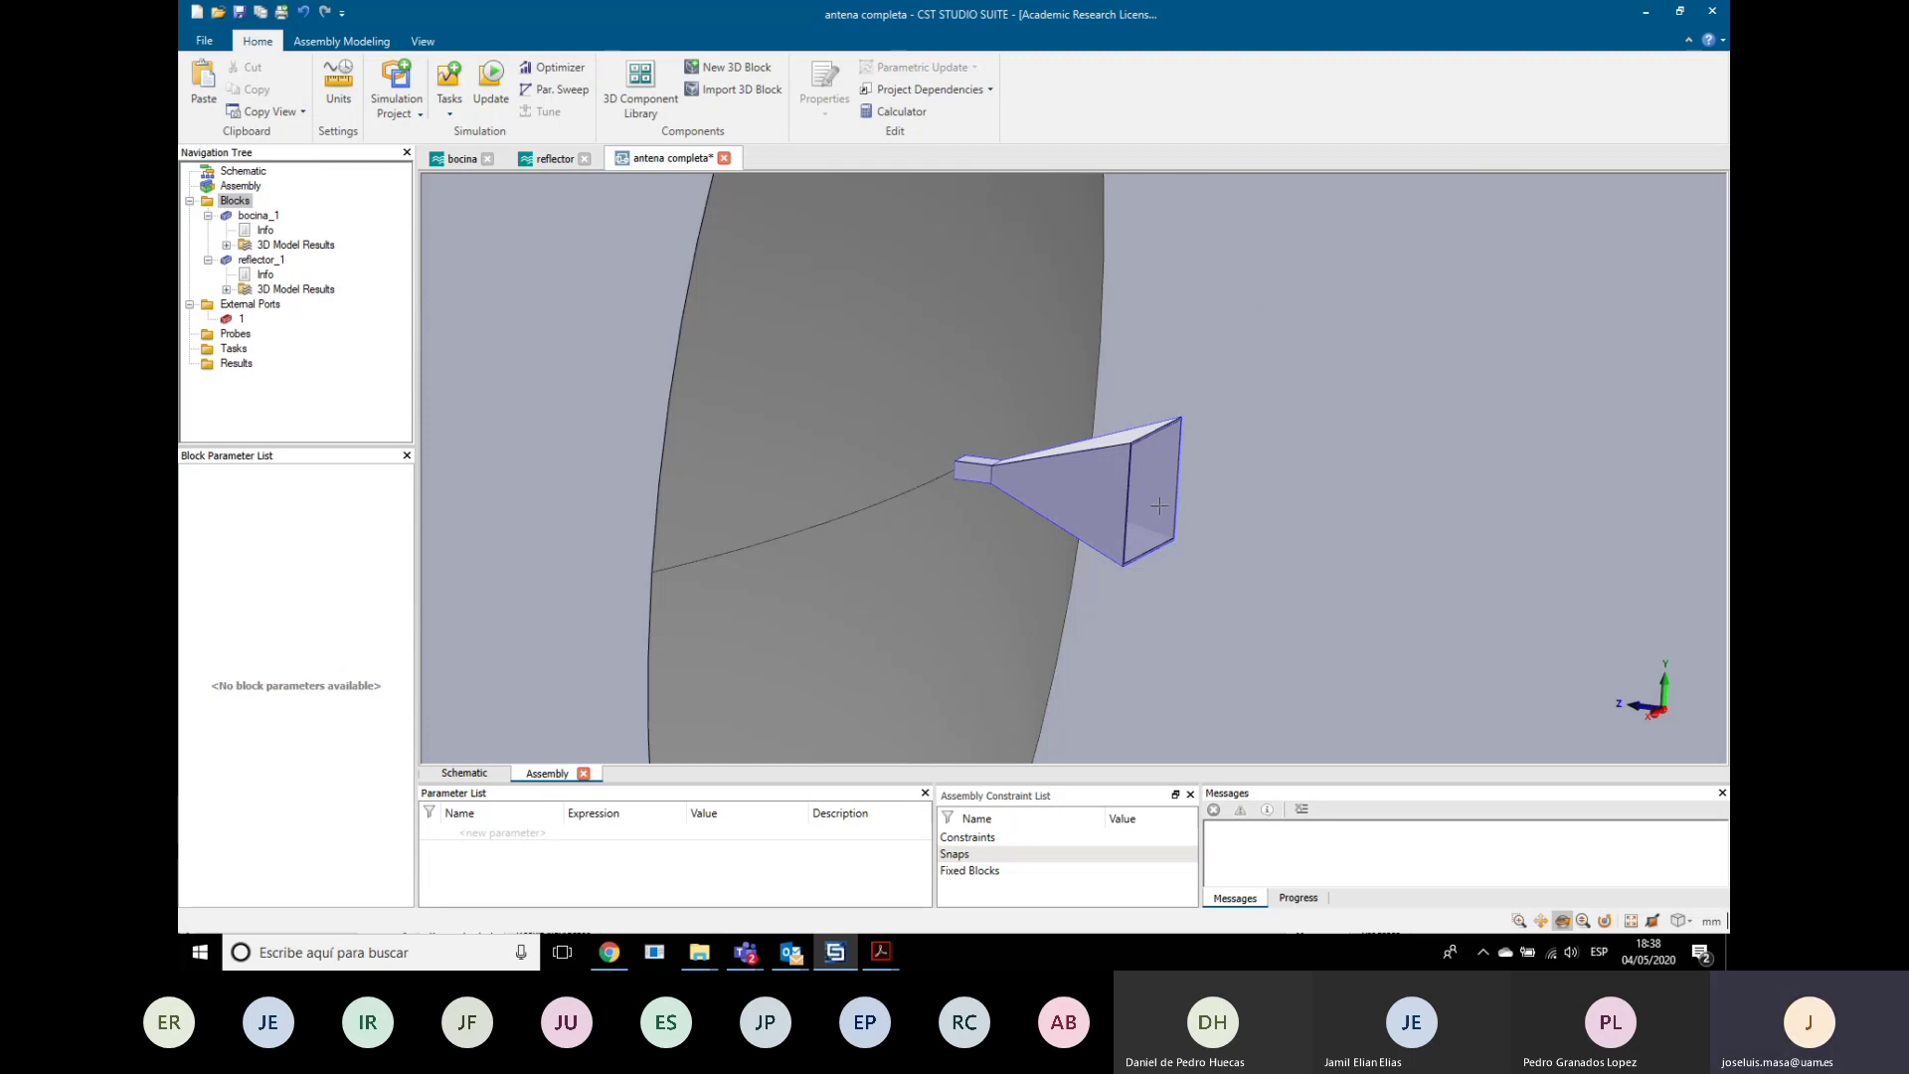
# Step: Pick an upper outer corner of the horn's aperture as the first point for measuring the horn's length
pyautogui.moveTo(1158, 506); pyautogui.dragTo(1203, 519)
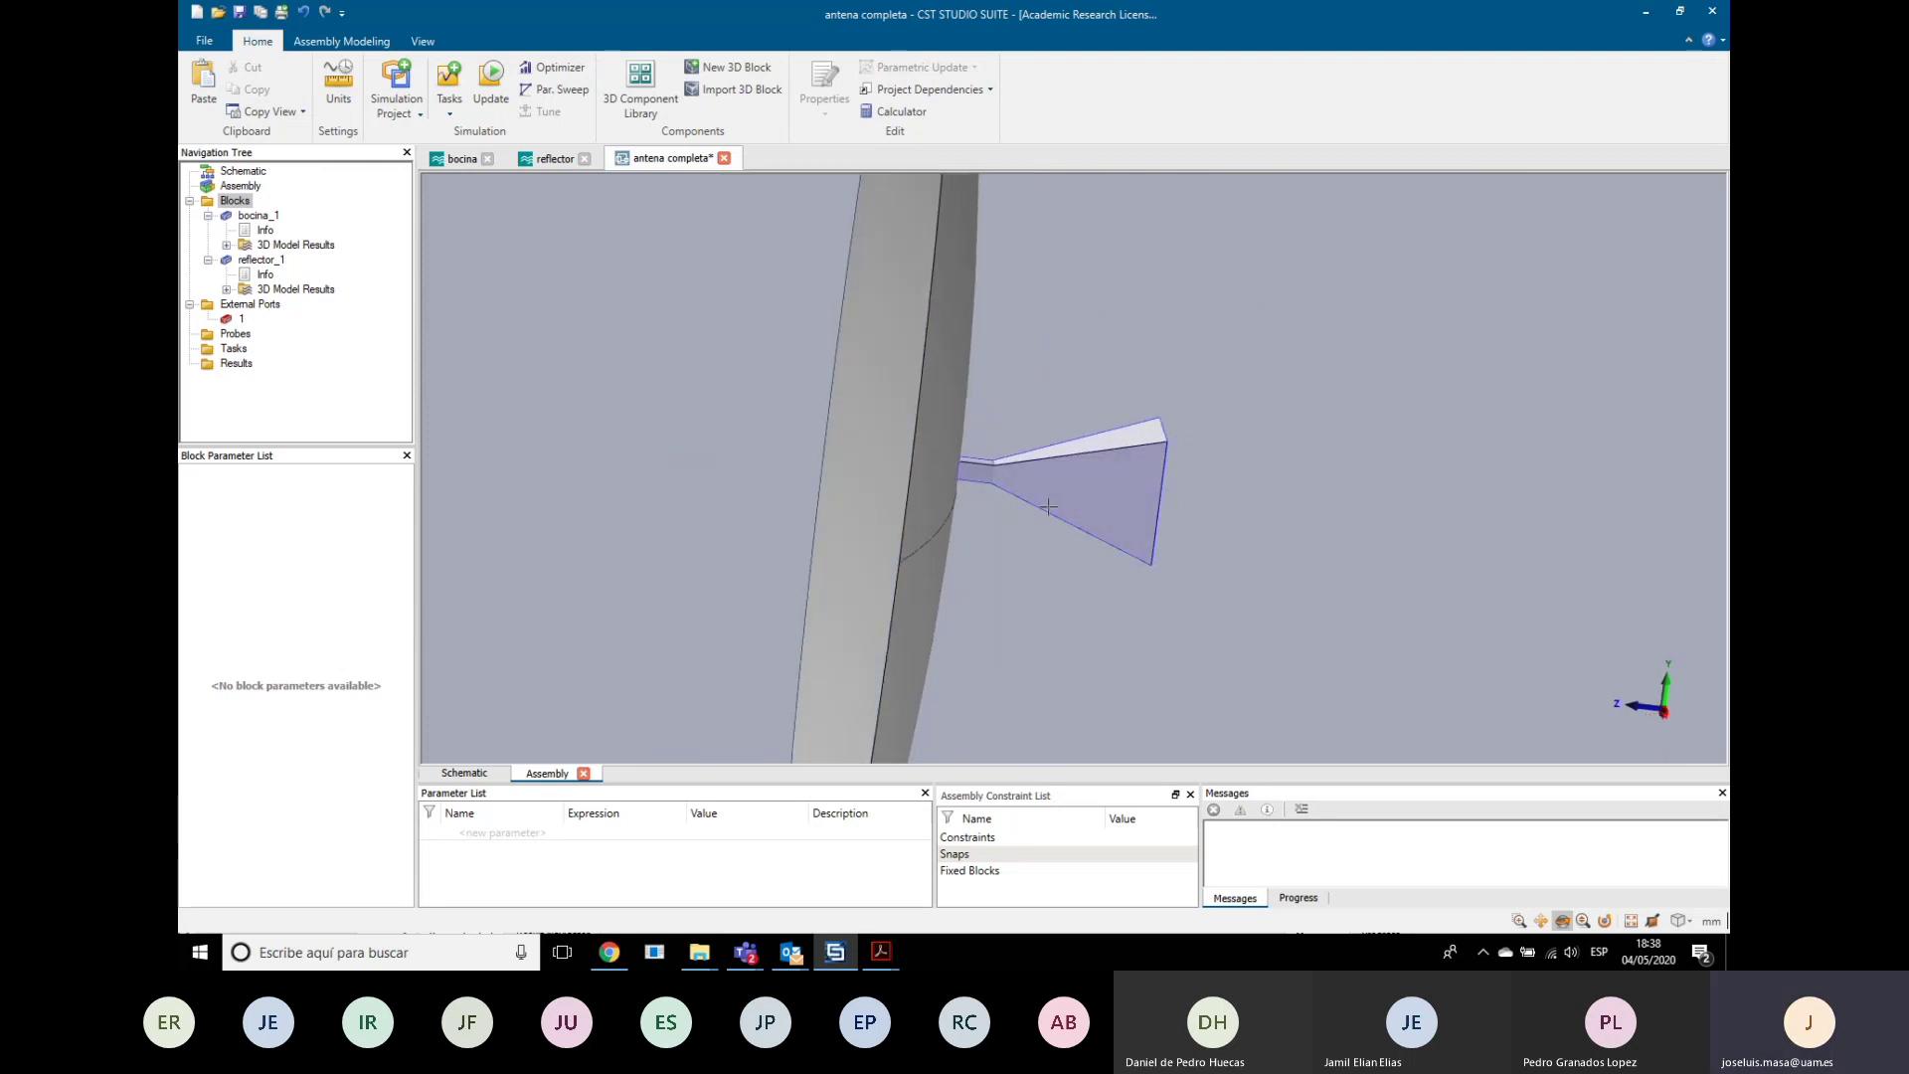
pyautogui.scroll(5, 1048, 507)
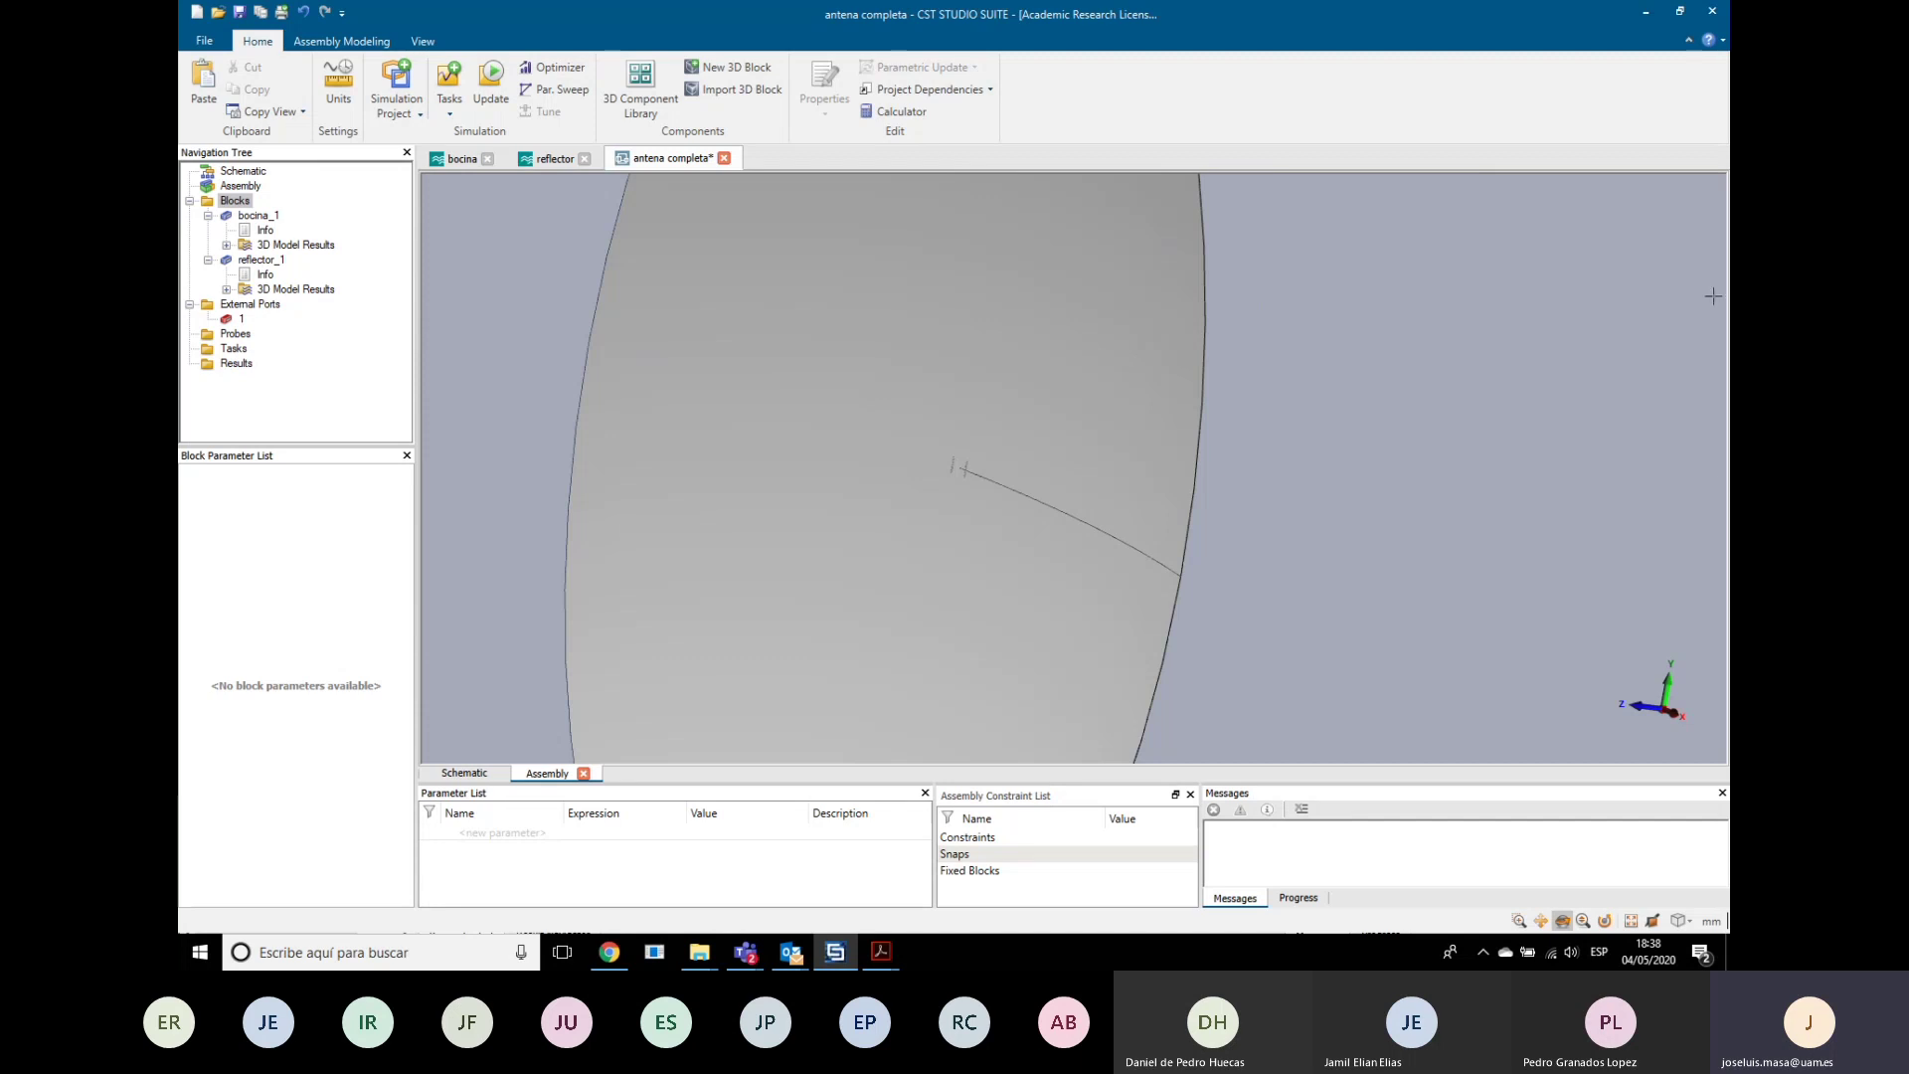
pyautogui.moveTo(1372, 496); pyautogui.dragTo(1312, 521)
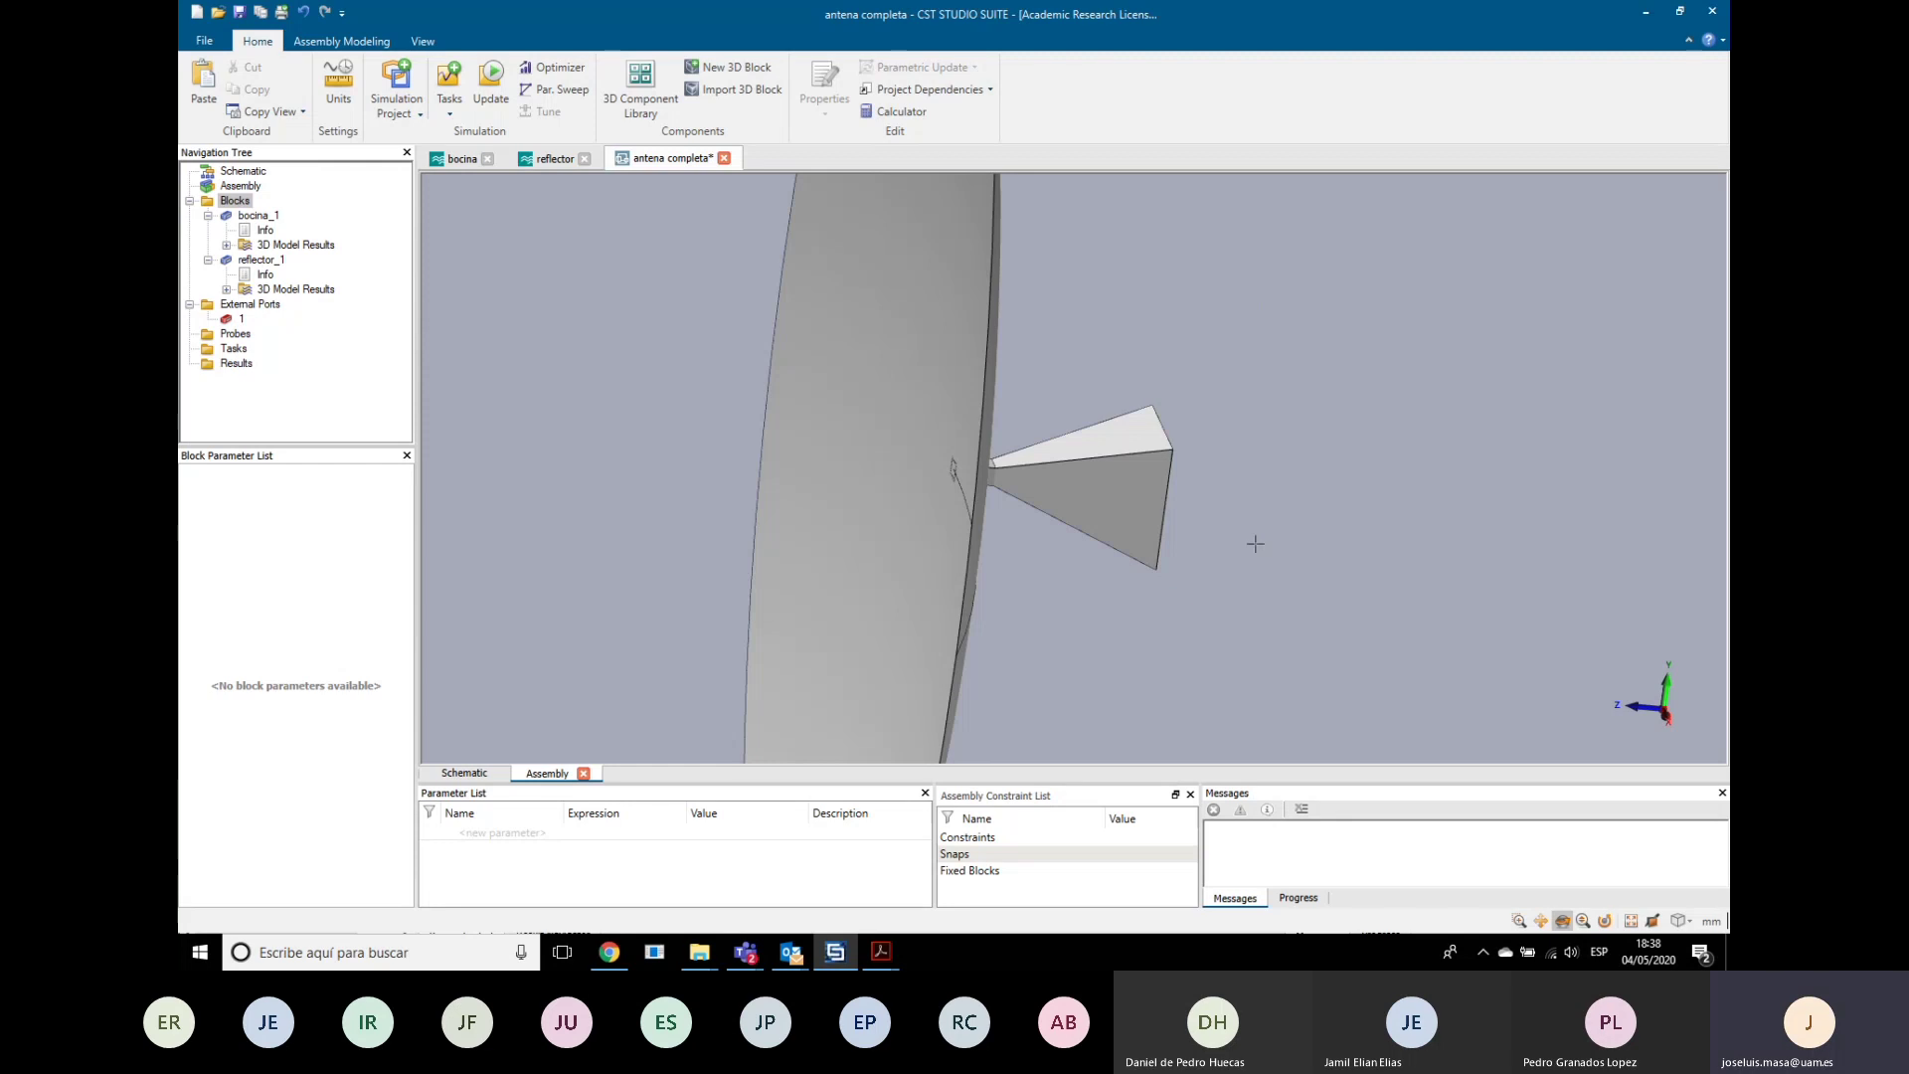
pyautogui.press('p')
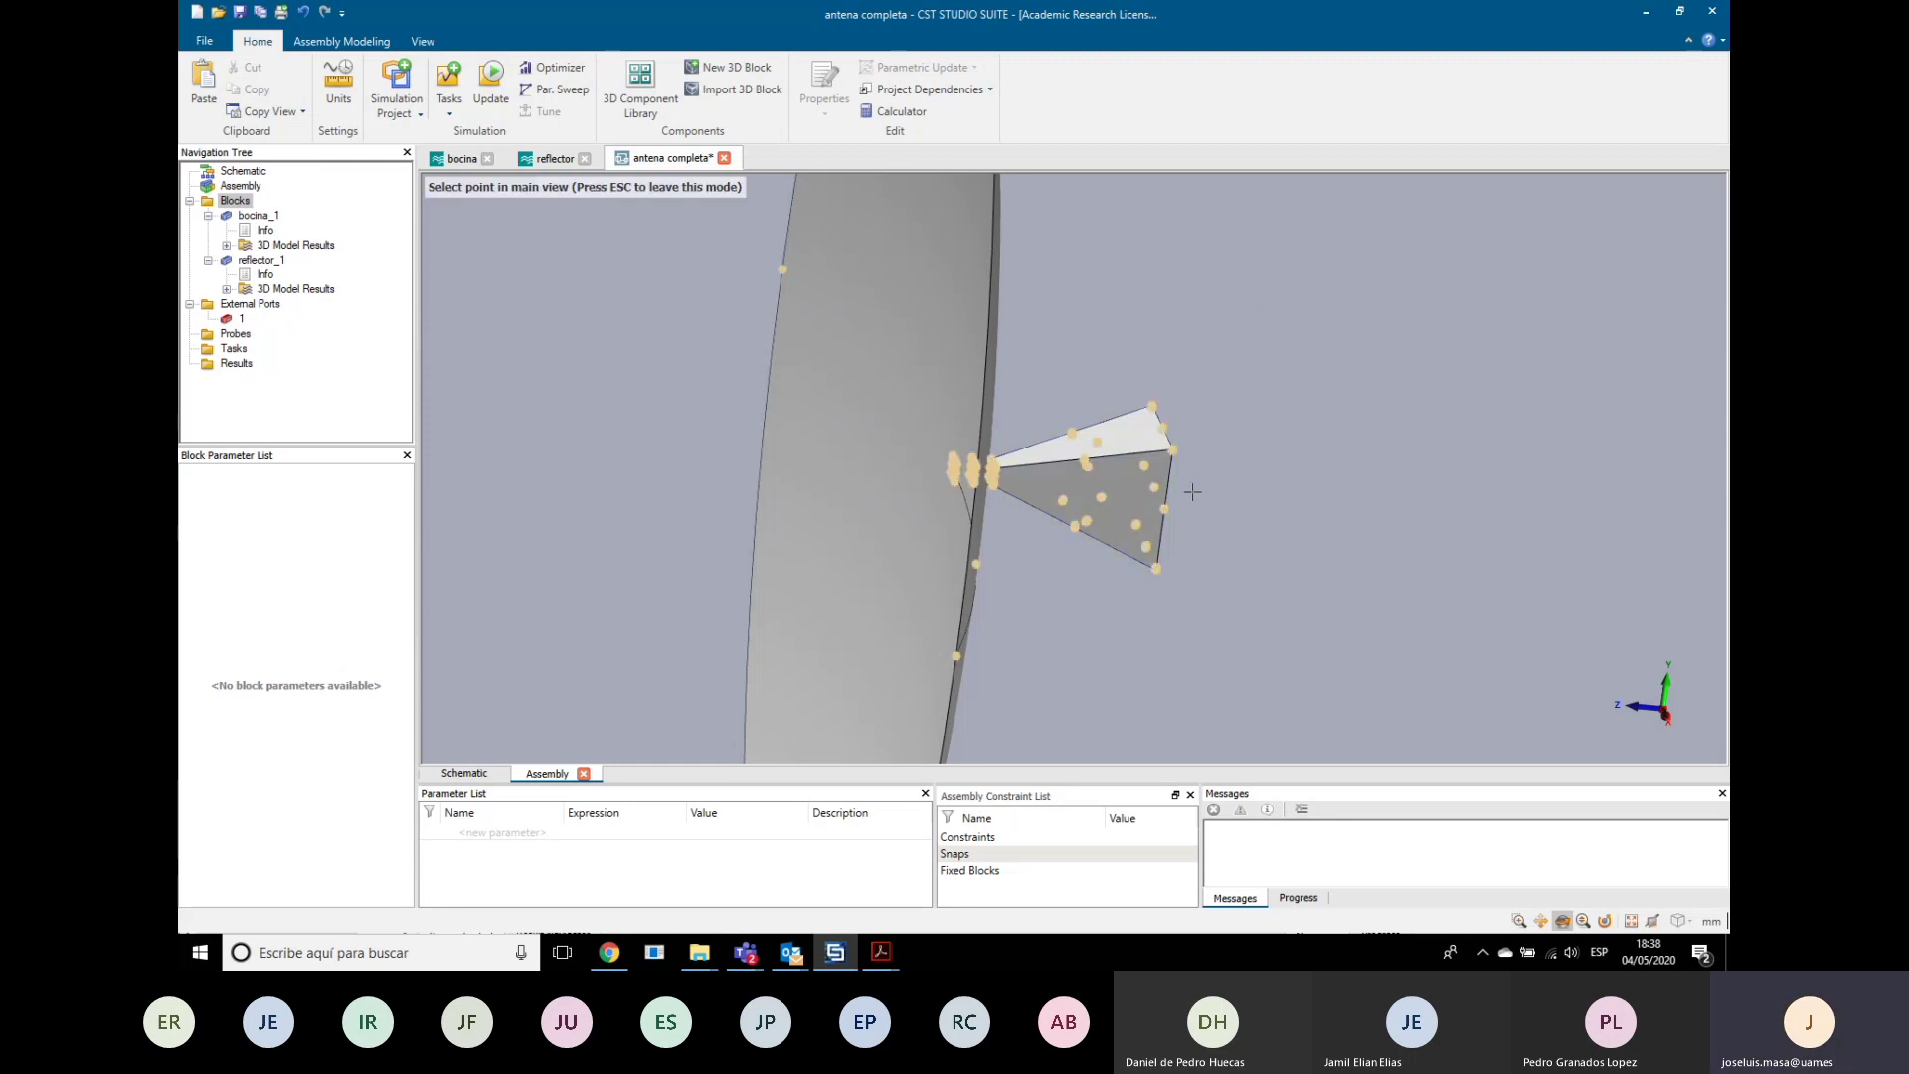
pyautogui.scroll(10, 1174, 456)
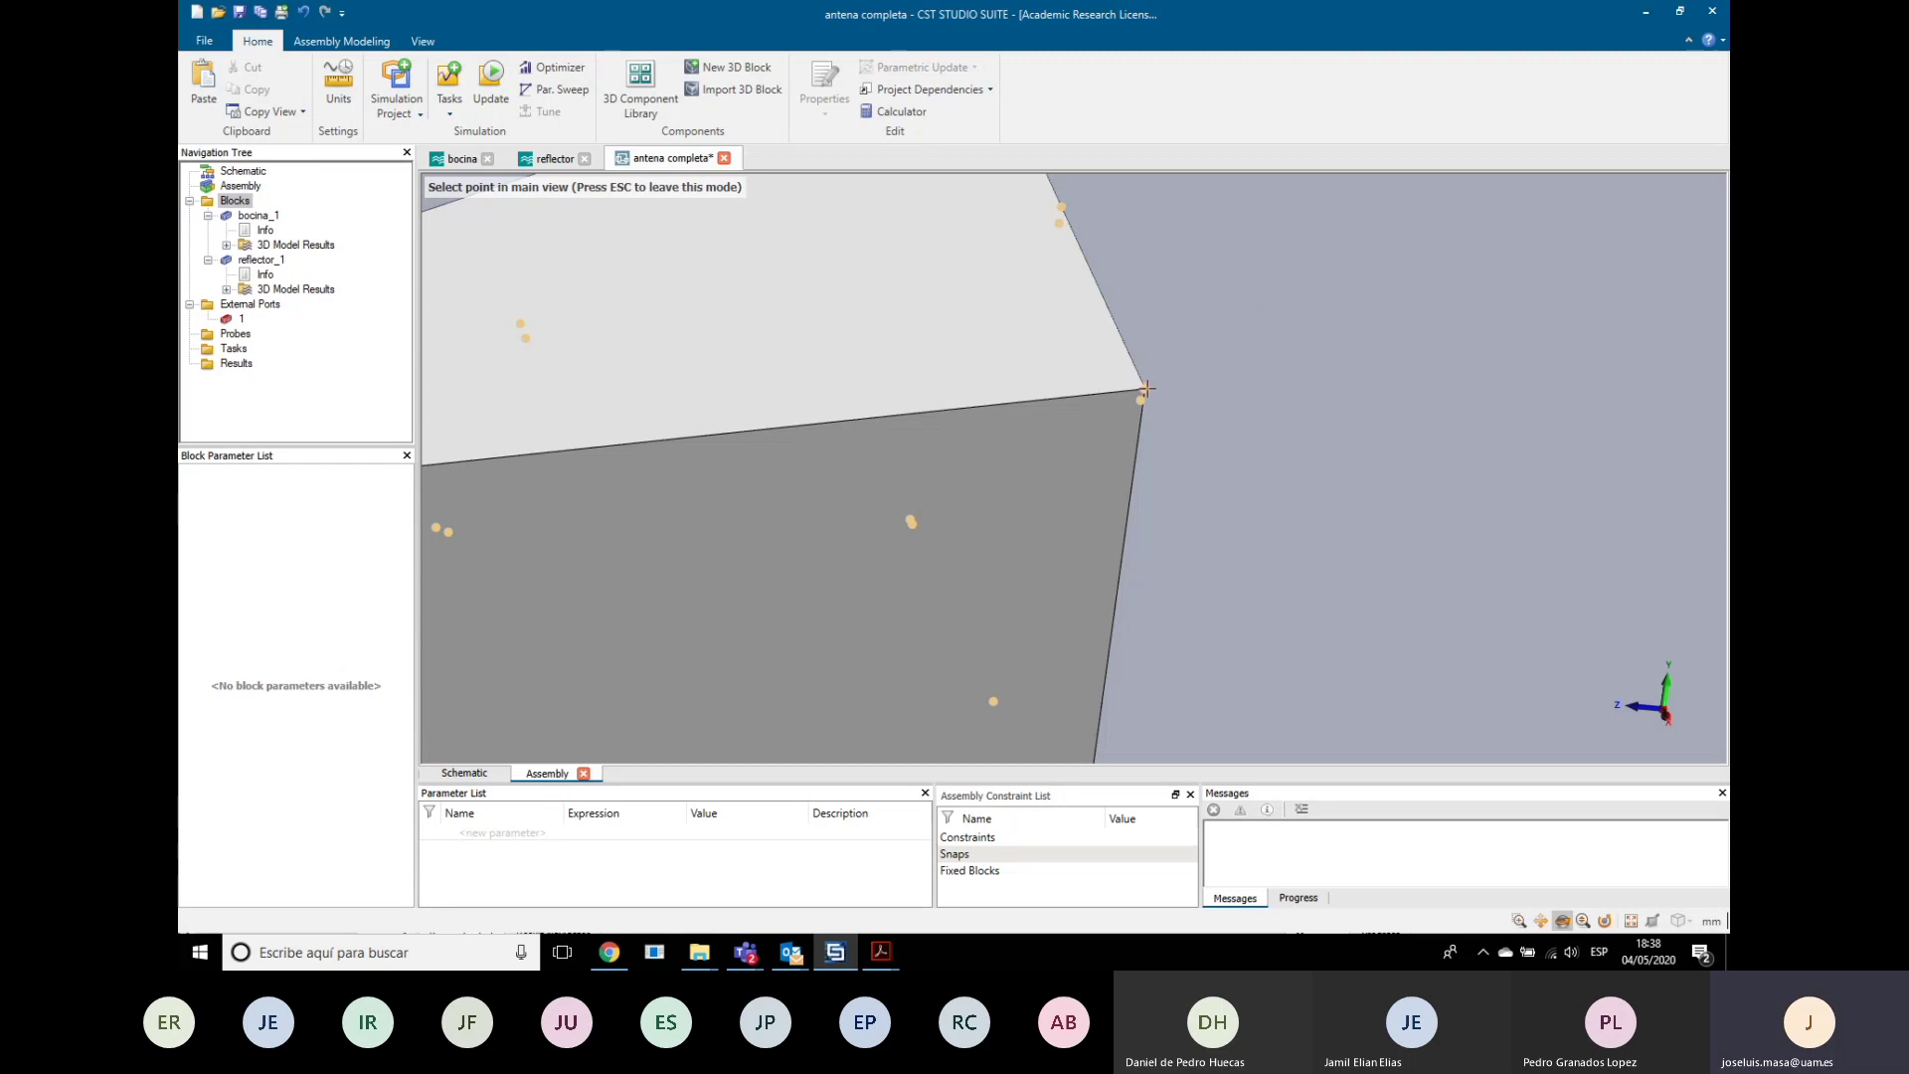
pyautogui.click(1145, 388)
pyautogui.scroll(-6, 1131, 563)
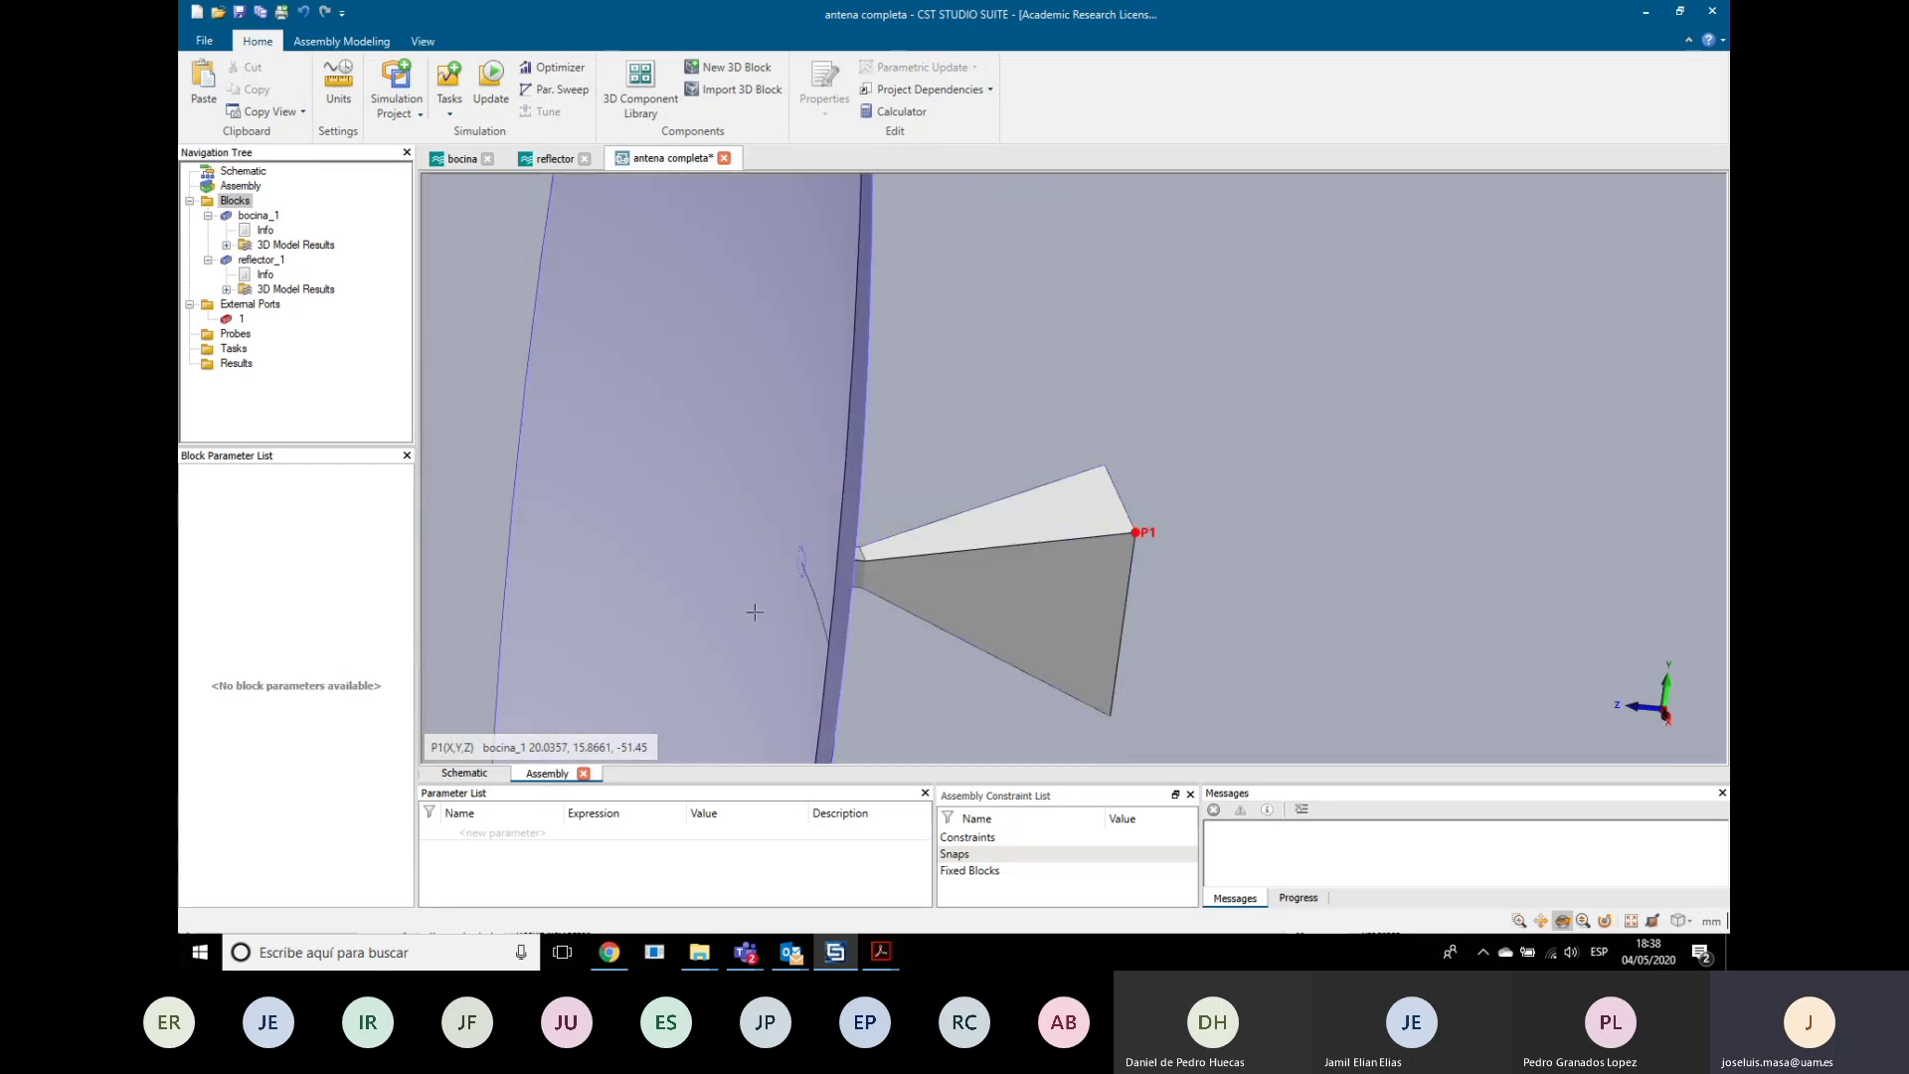
# Step: Hide the reflector_1 block to expose the horn's waveguide end for point picking
pyautogui.scroll(5, 836, 566)
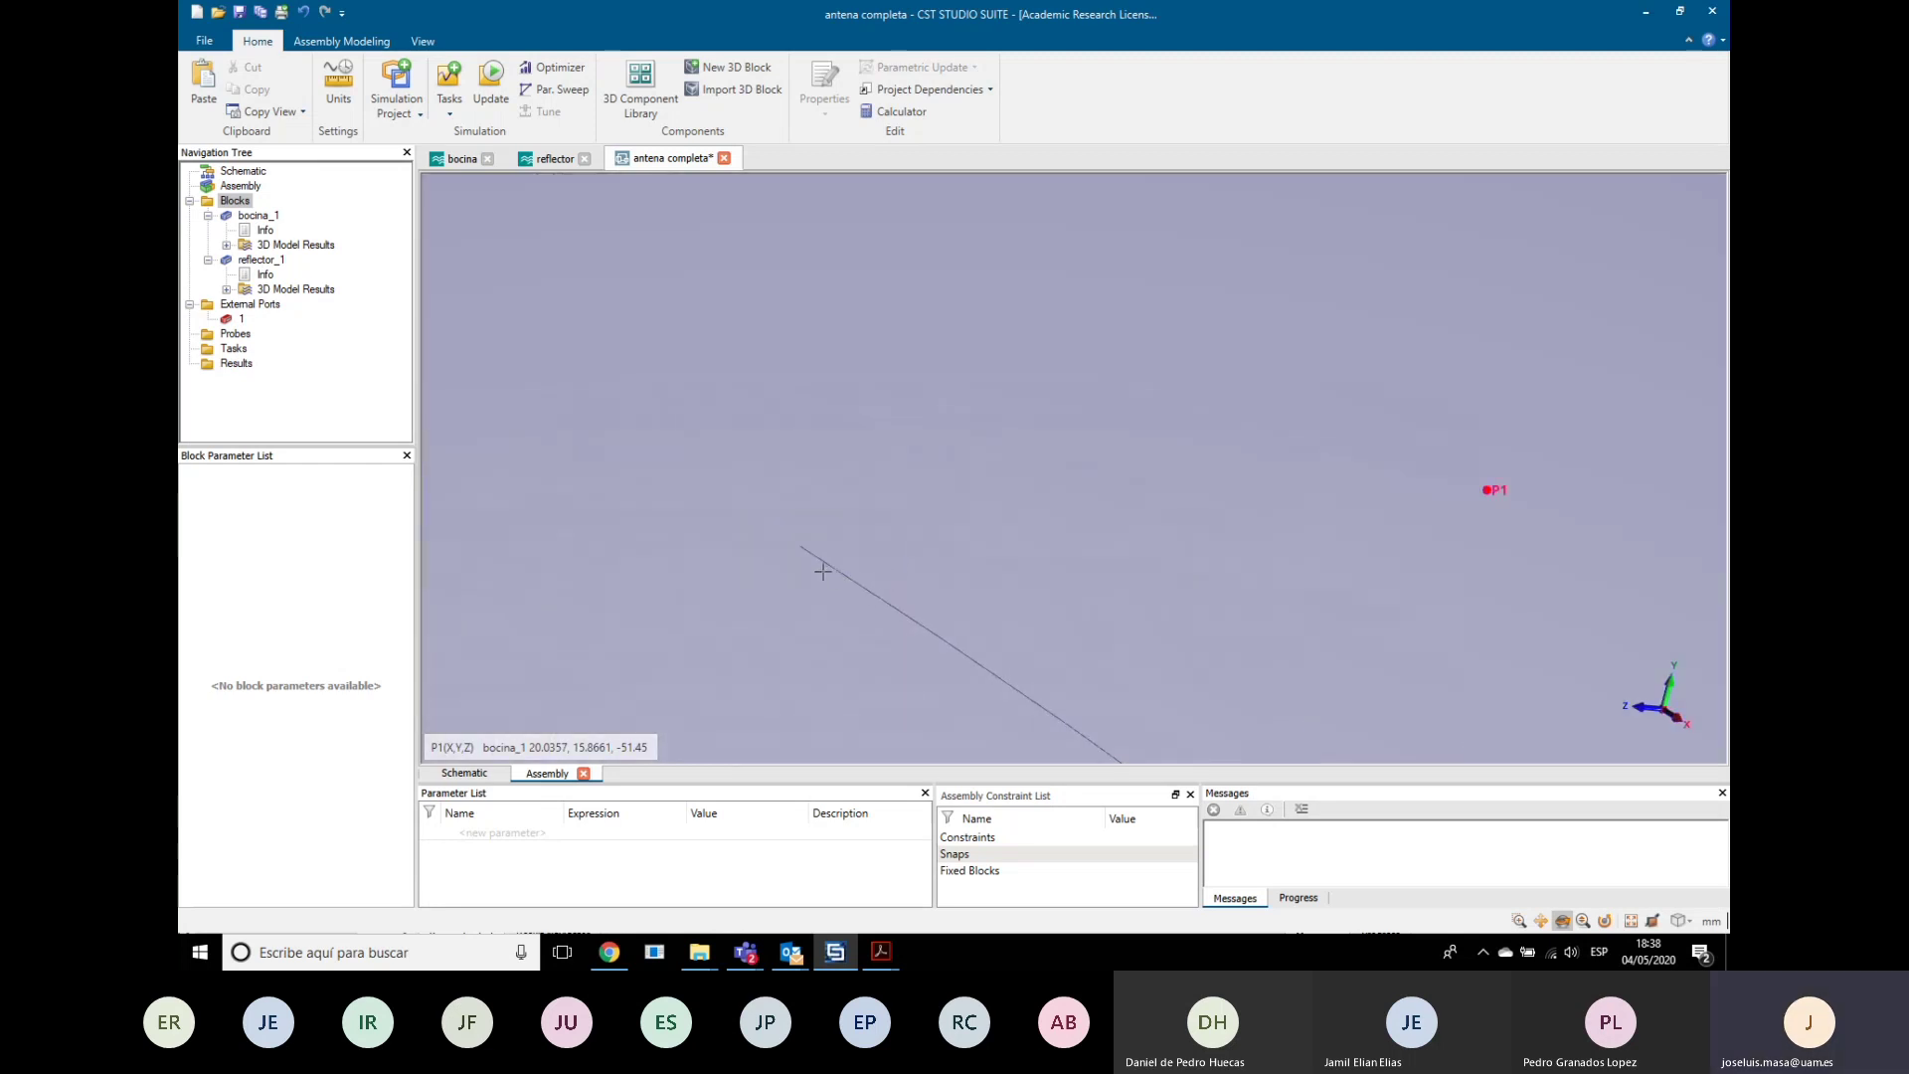
pyautogui.press('p')
pyautogui.scroll(3, 833, 542)
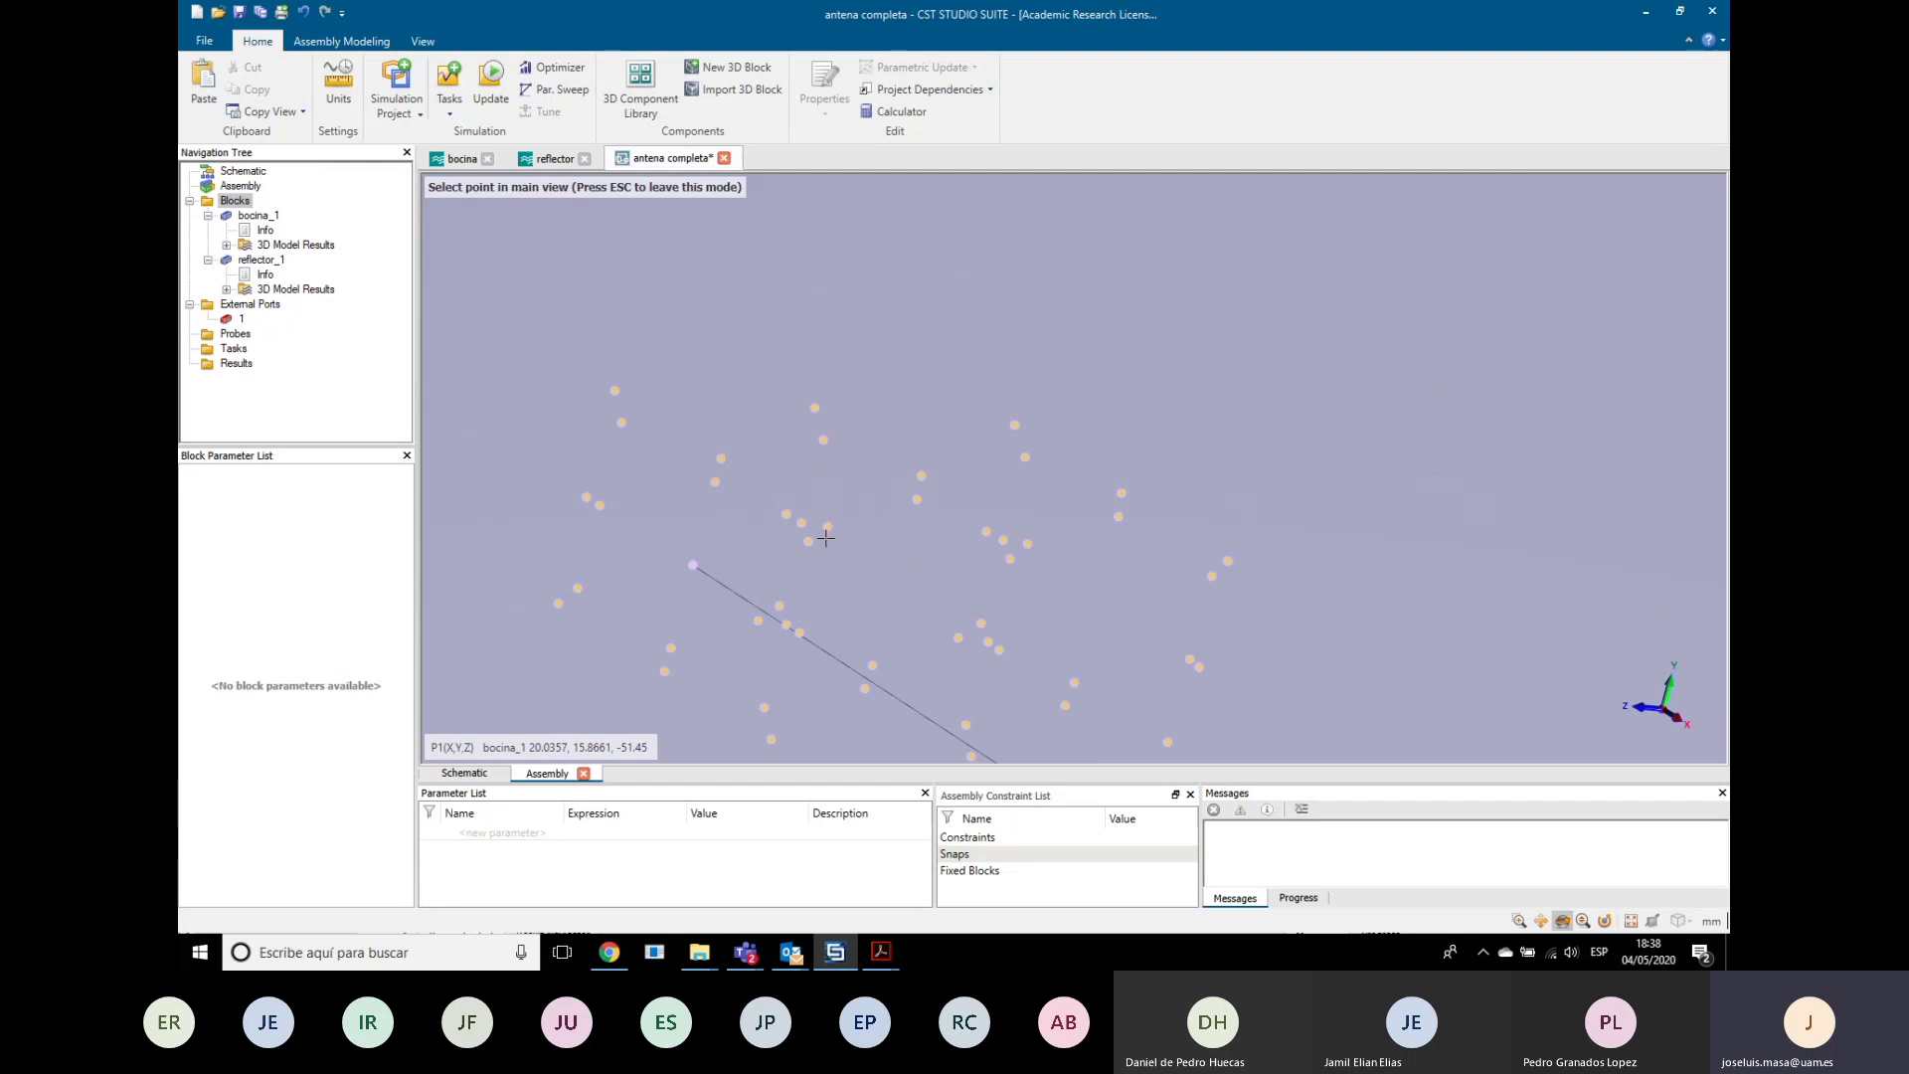
pyautogui.rightClick(280, 265)
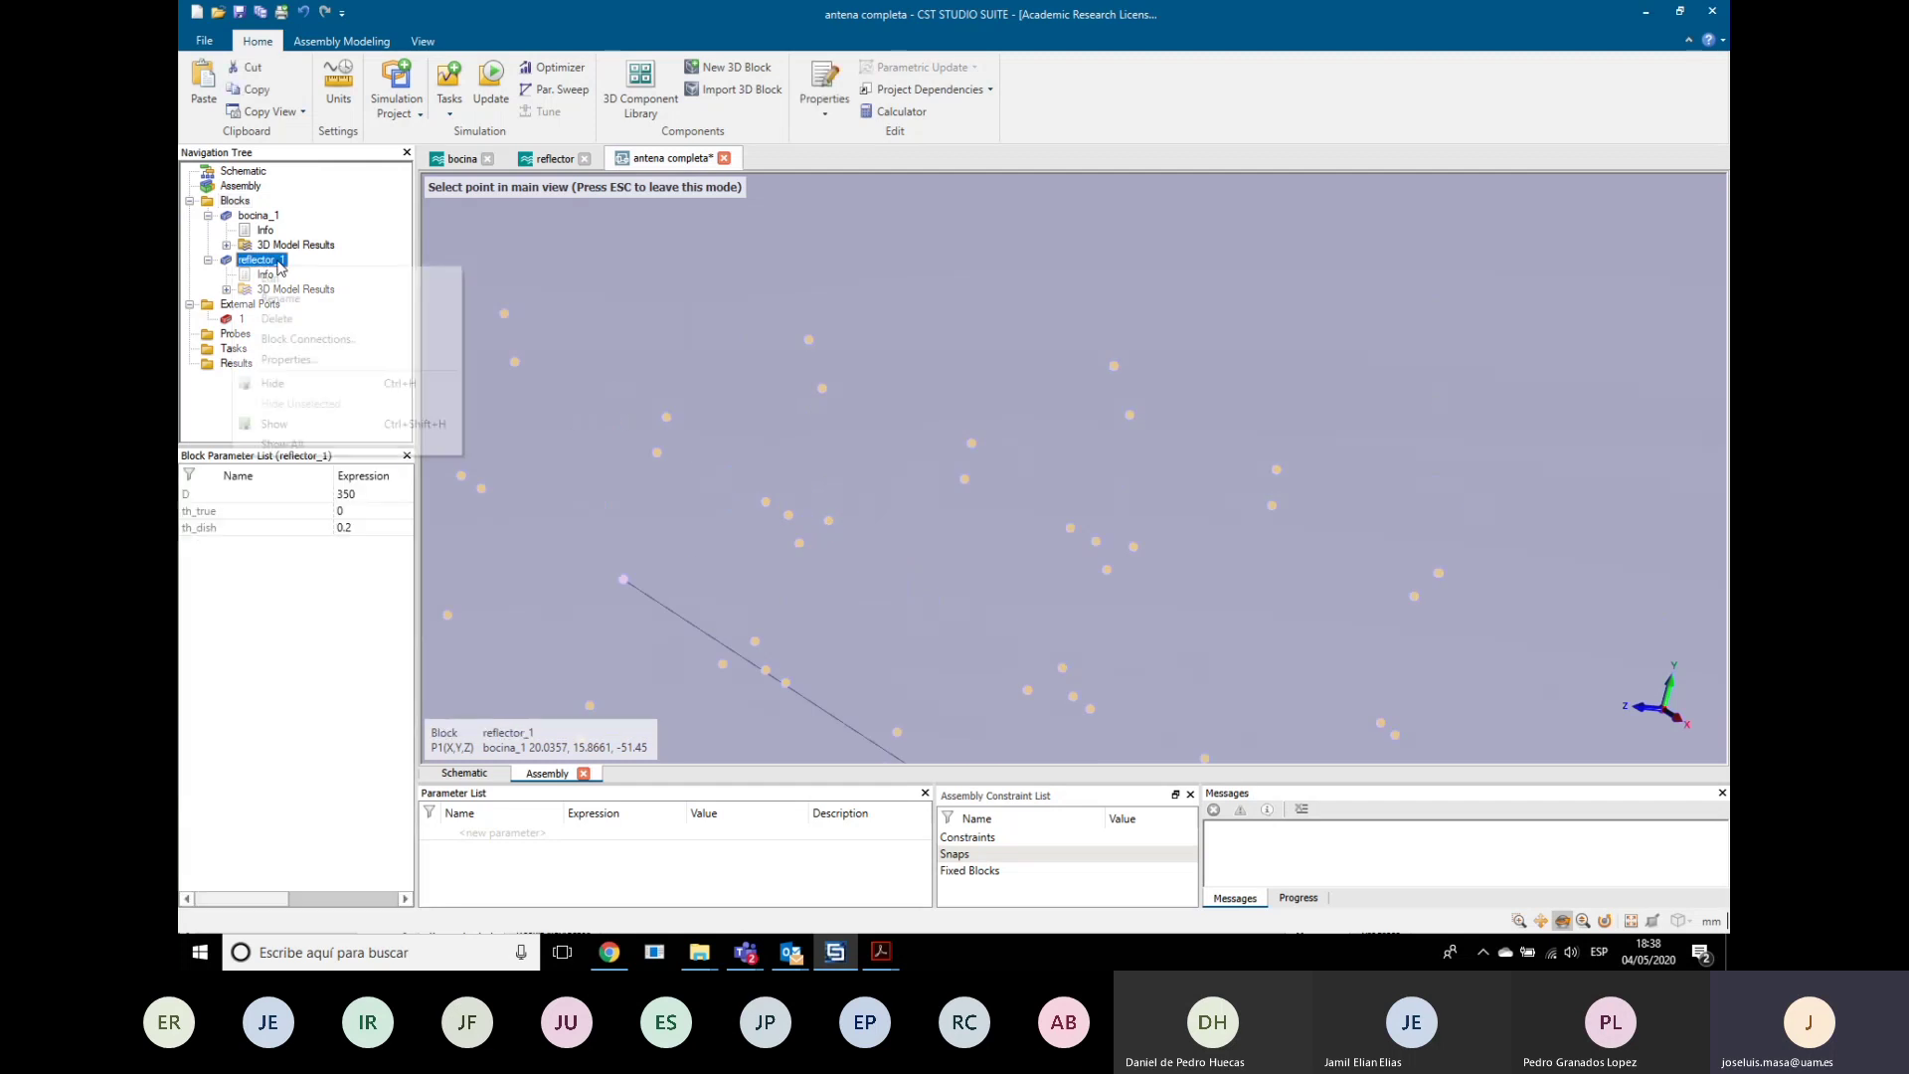
pyautogui.click(292, 392)
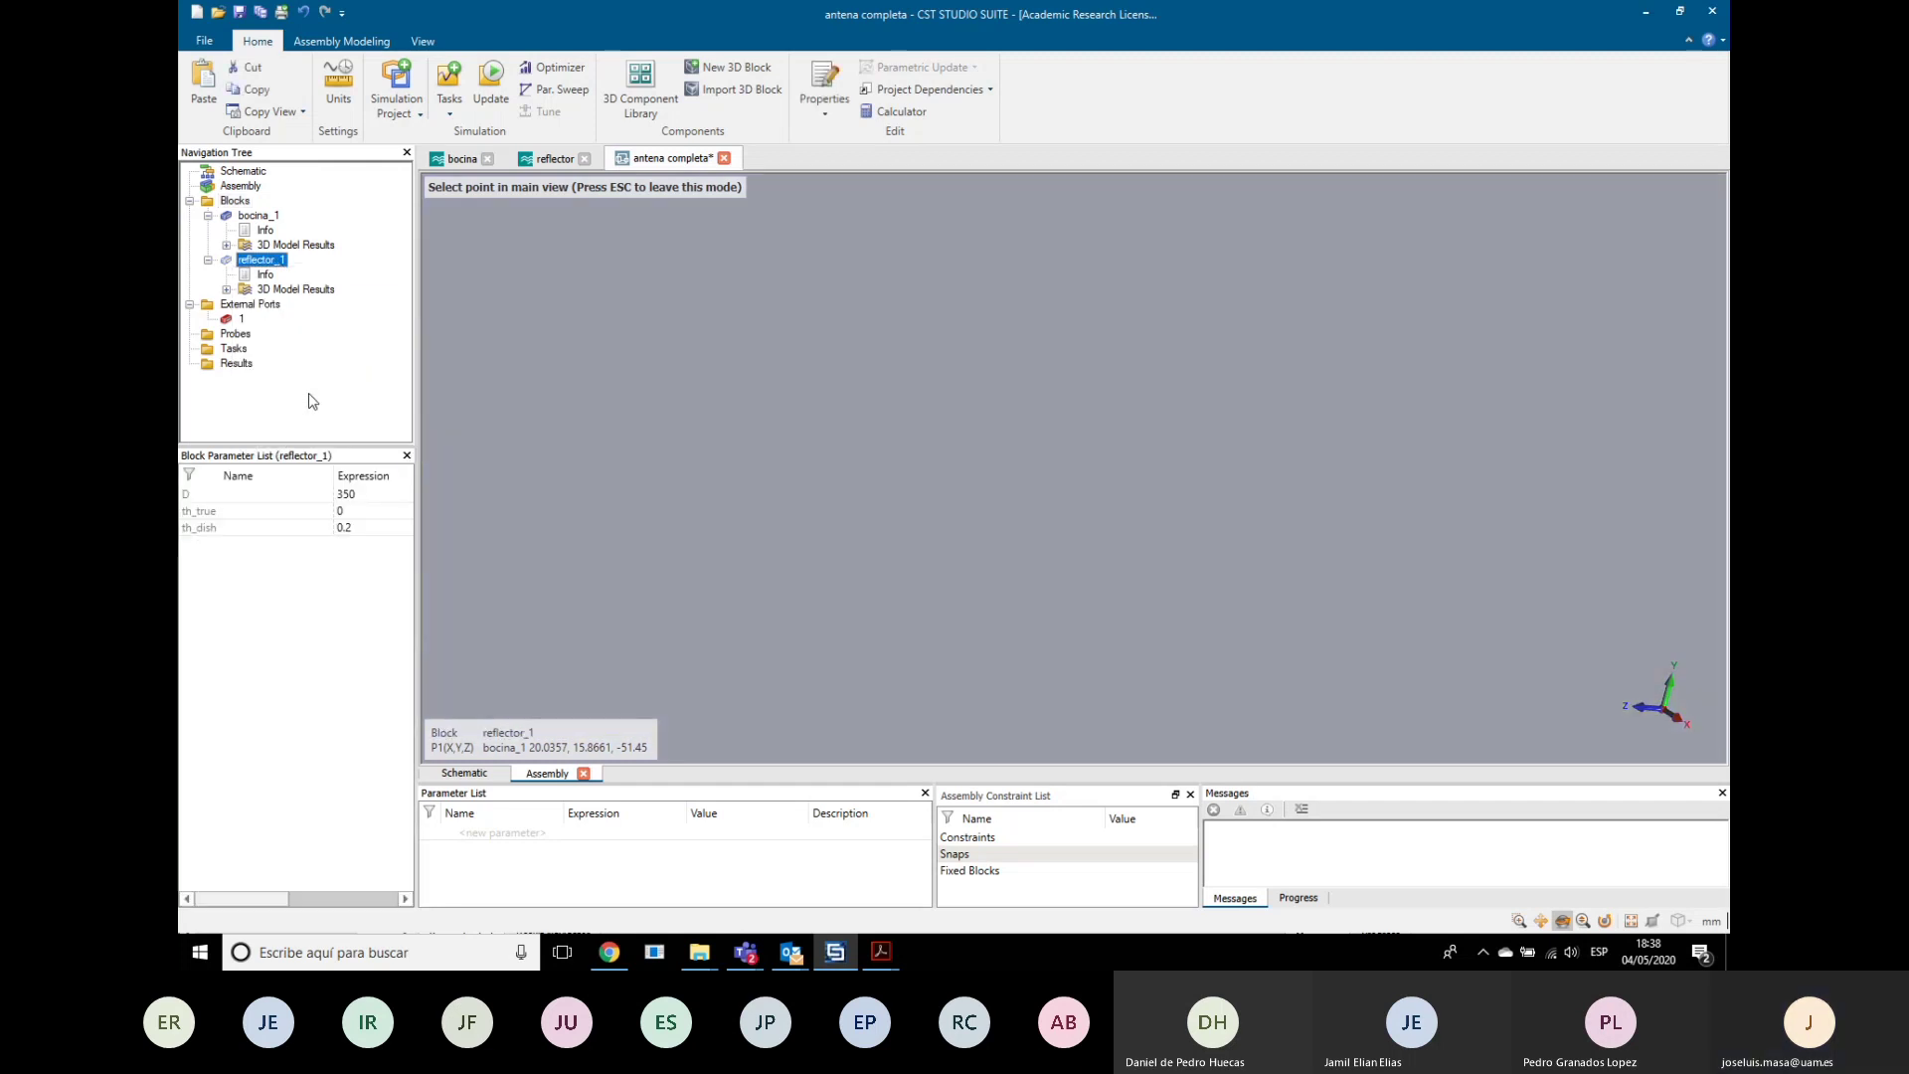
# Step: Pick the matching upper outer corner of the horn's waveguide opening to measure the horn's length along Z
pyautogui.click(260, 215)
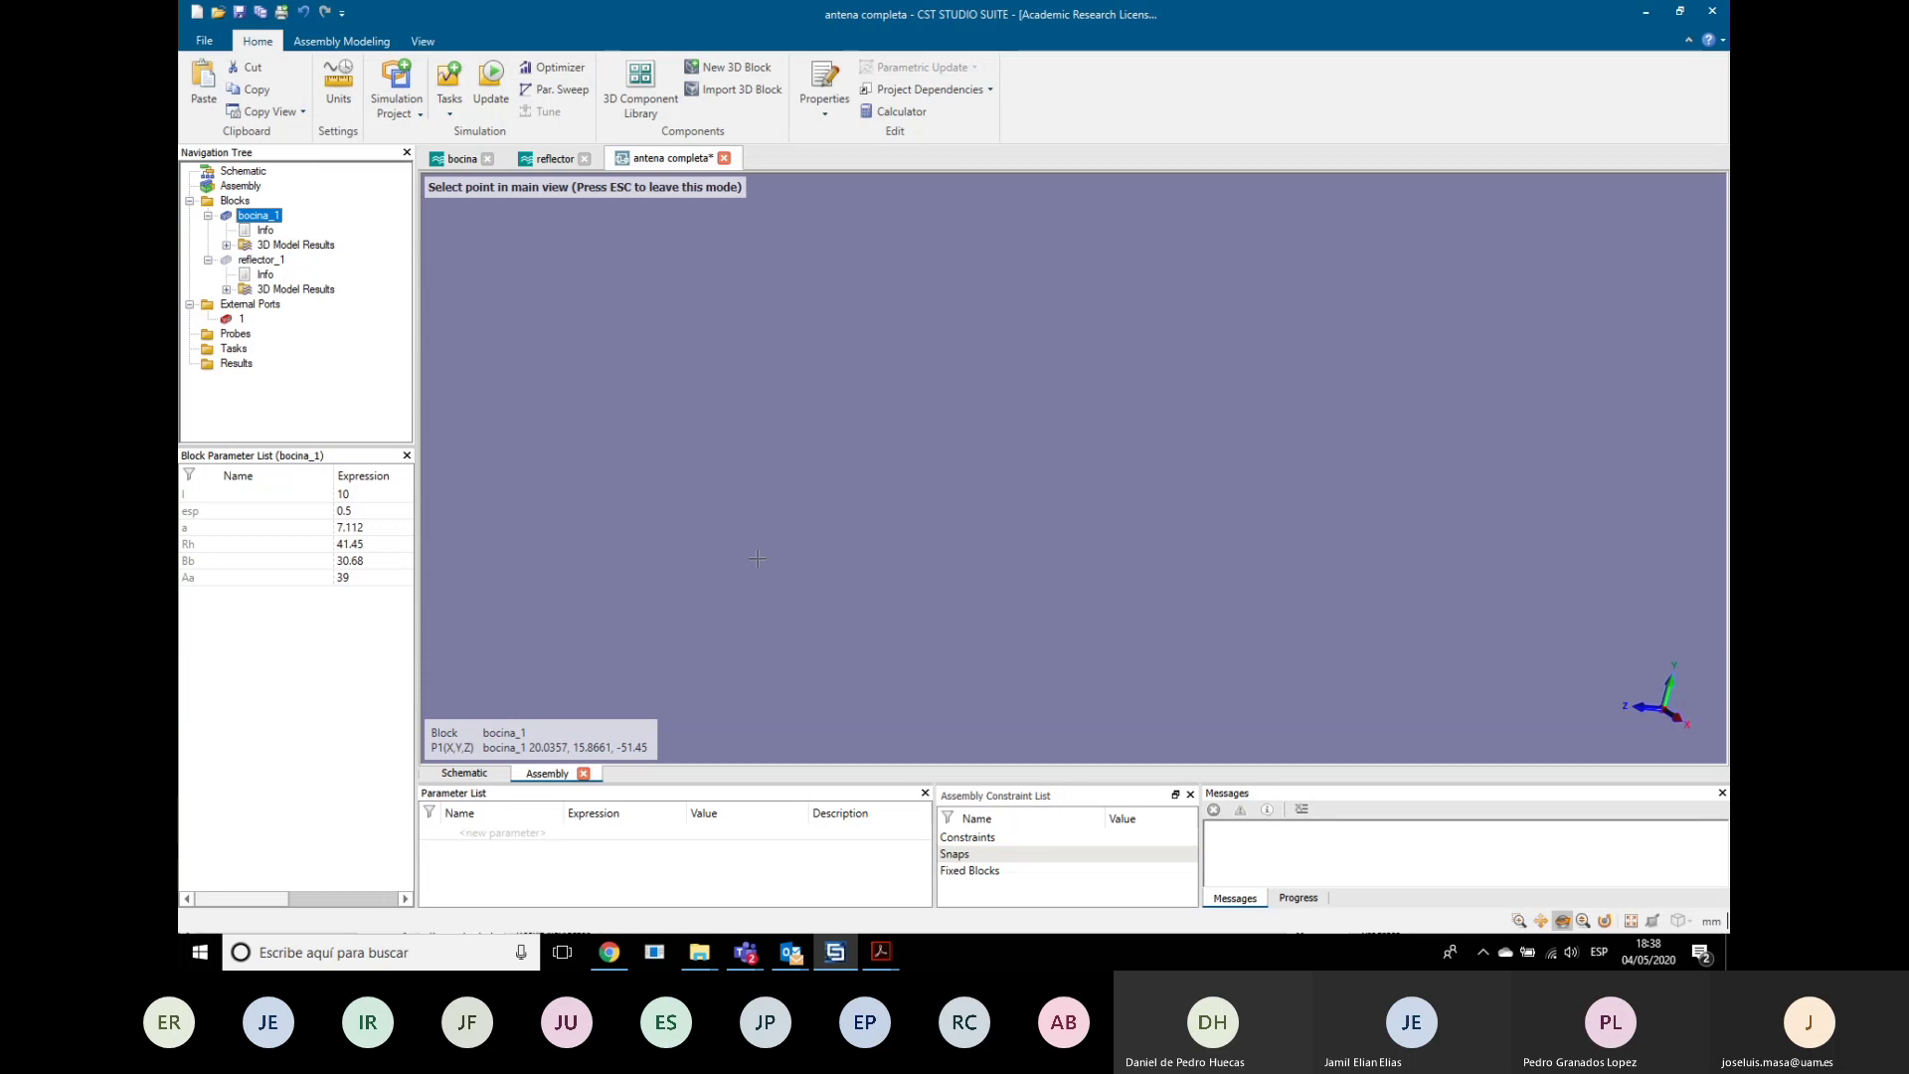
pyautogui.scroll(-5, 535, 546)
pyautogui.scroll(3, 535, 546)
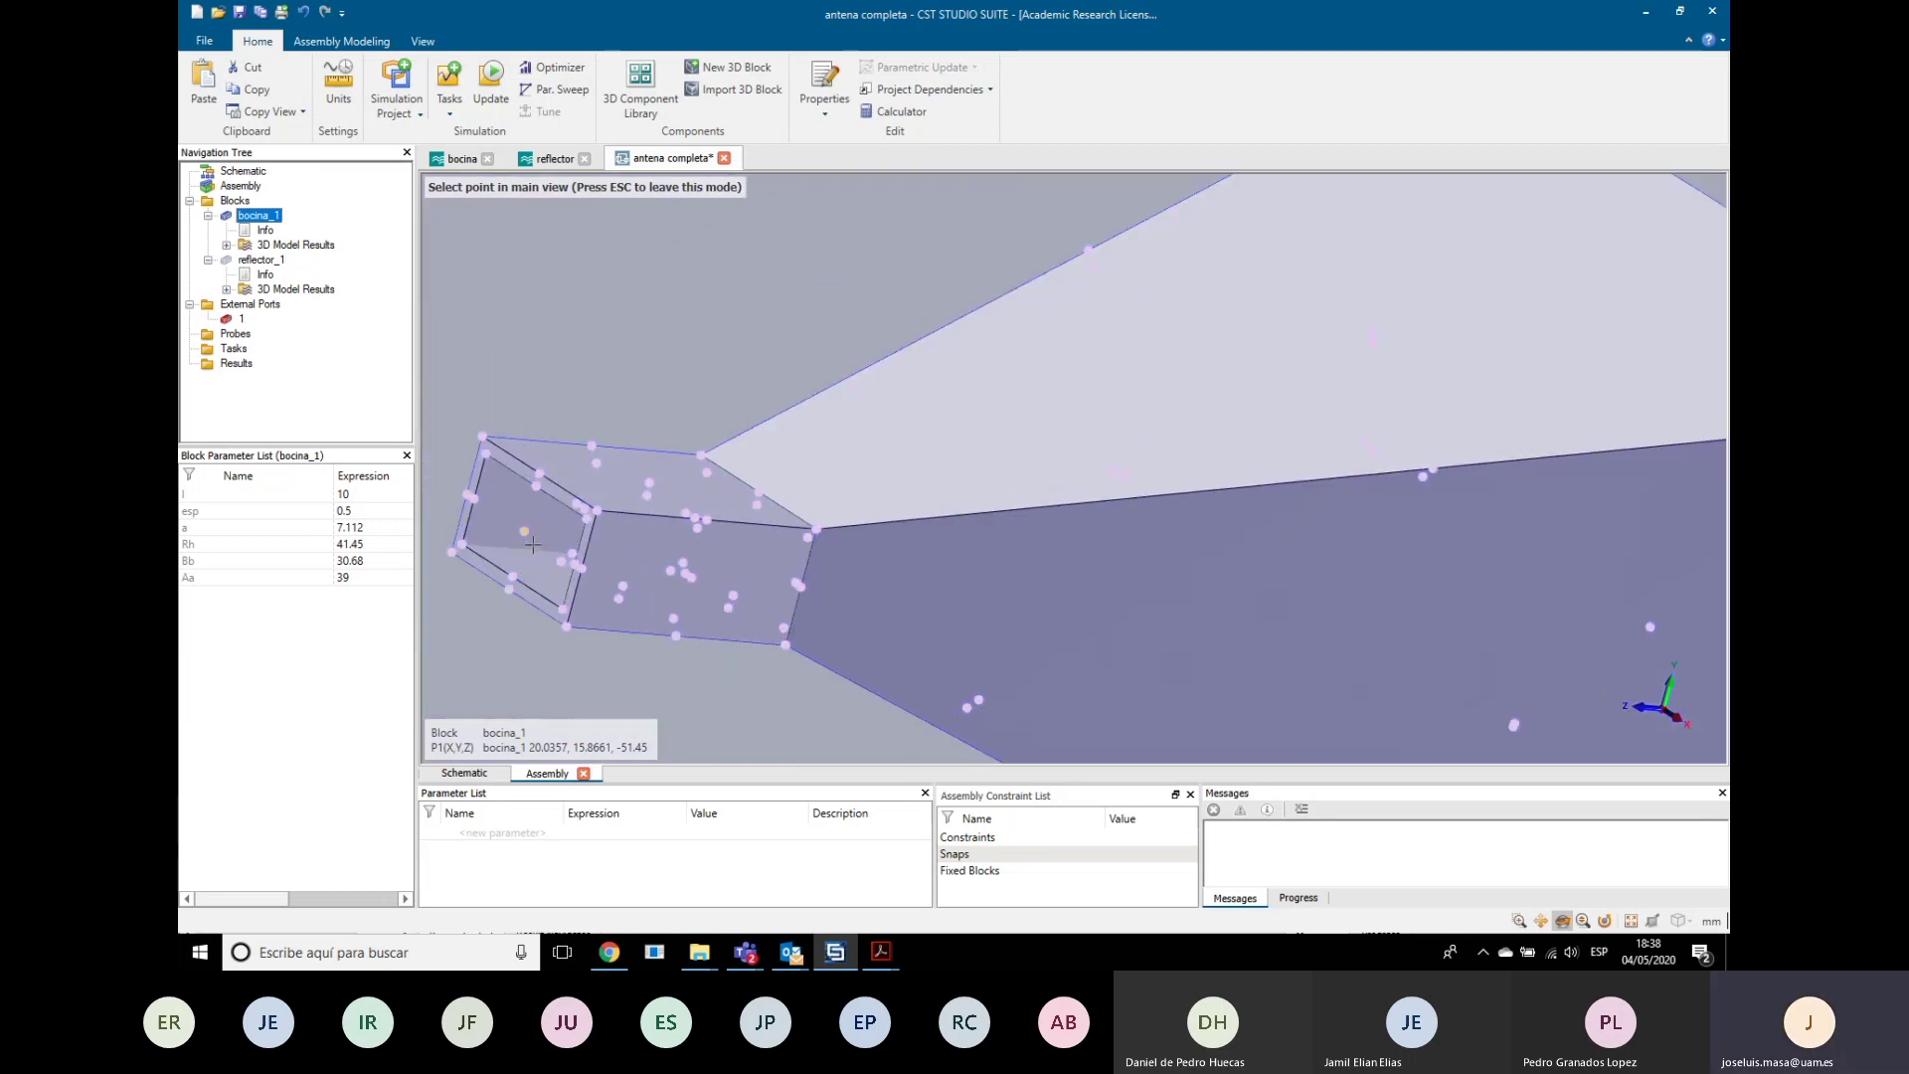
pyautogui.click(597, 509)
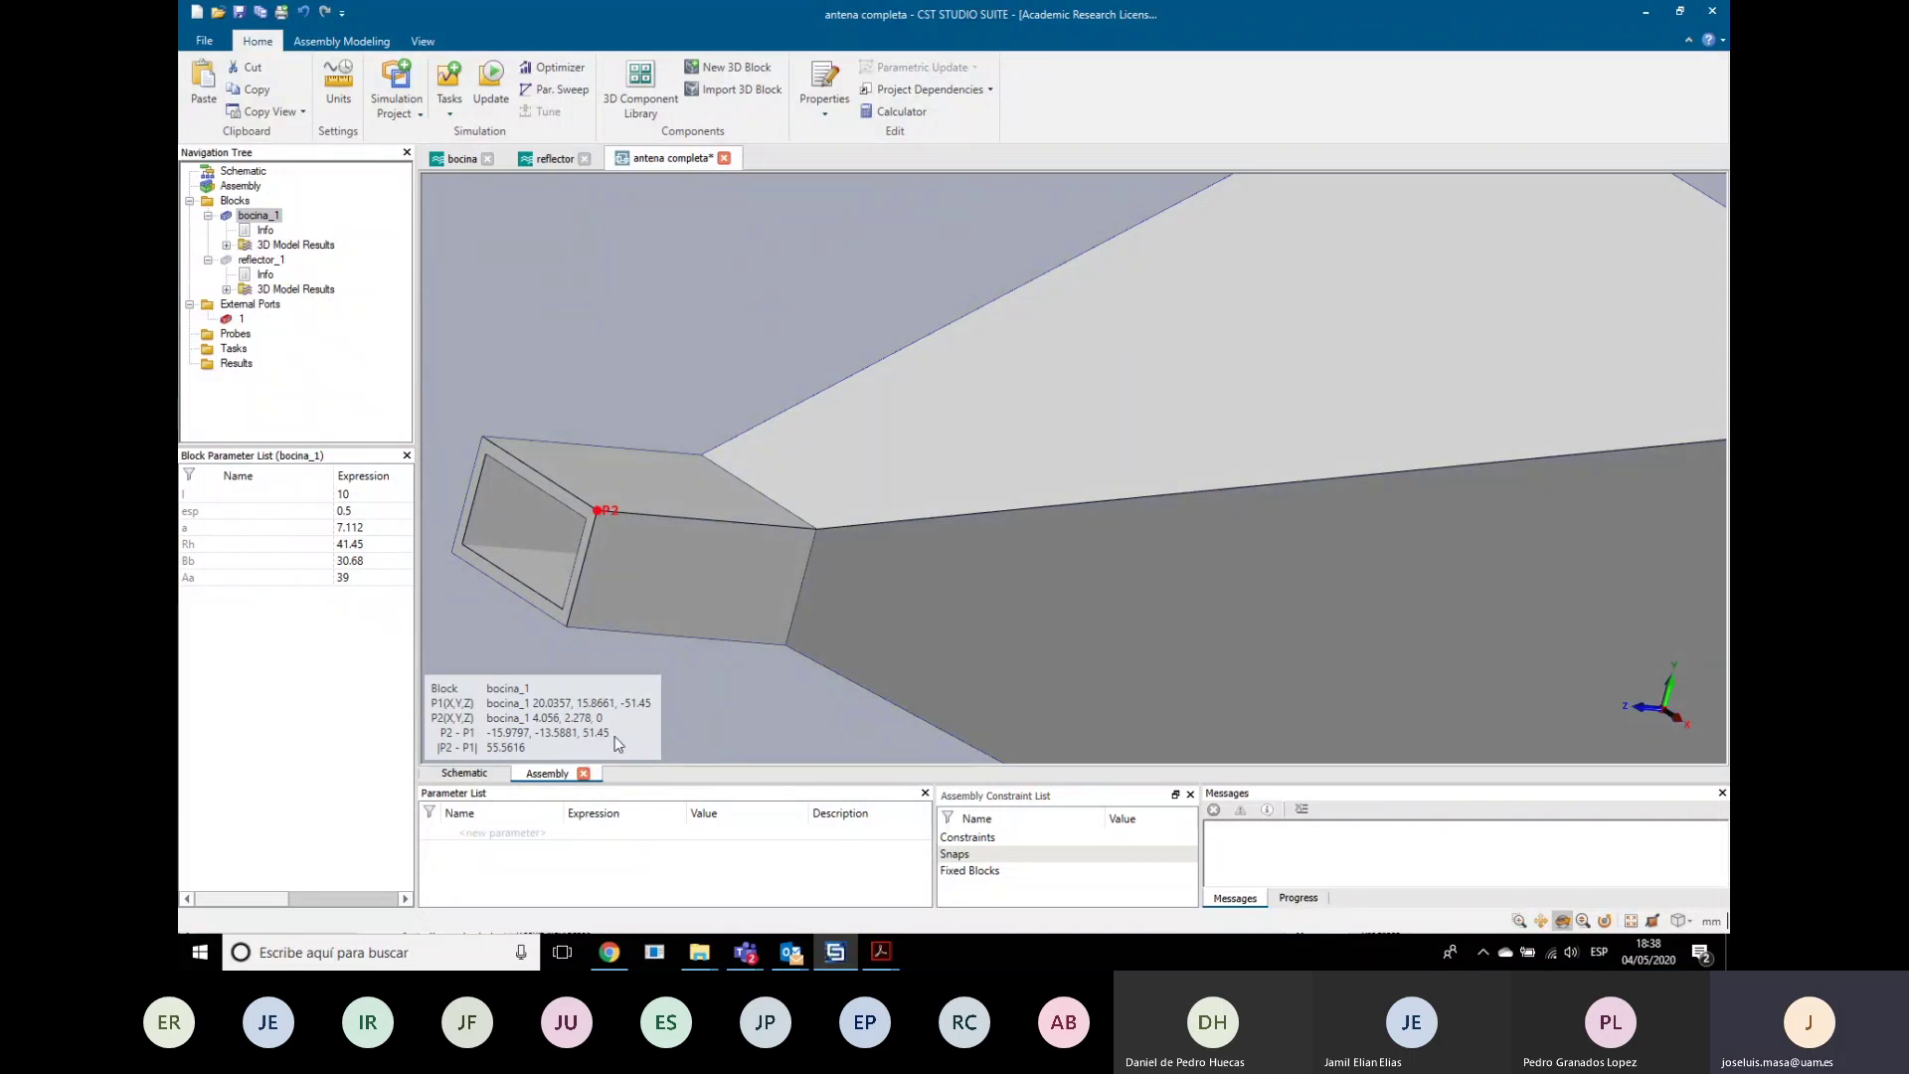
# Step: Create an assembly parameter long_bocina with the value 51.45
pyautogui.click(479, 836)
pyautogui.write('long_bocina')
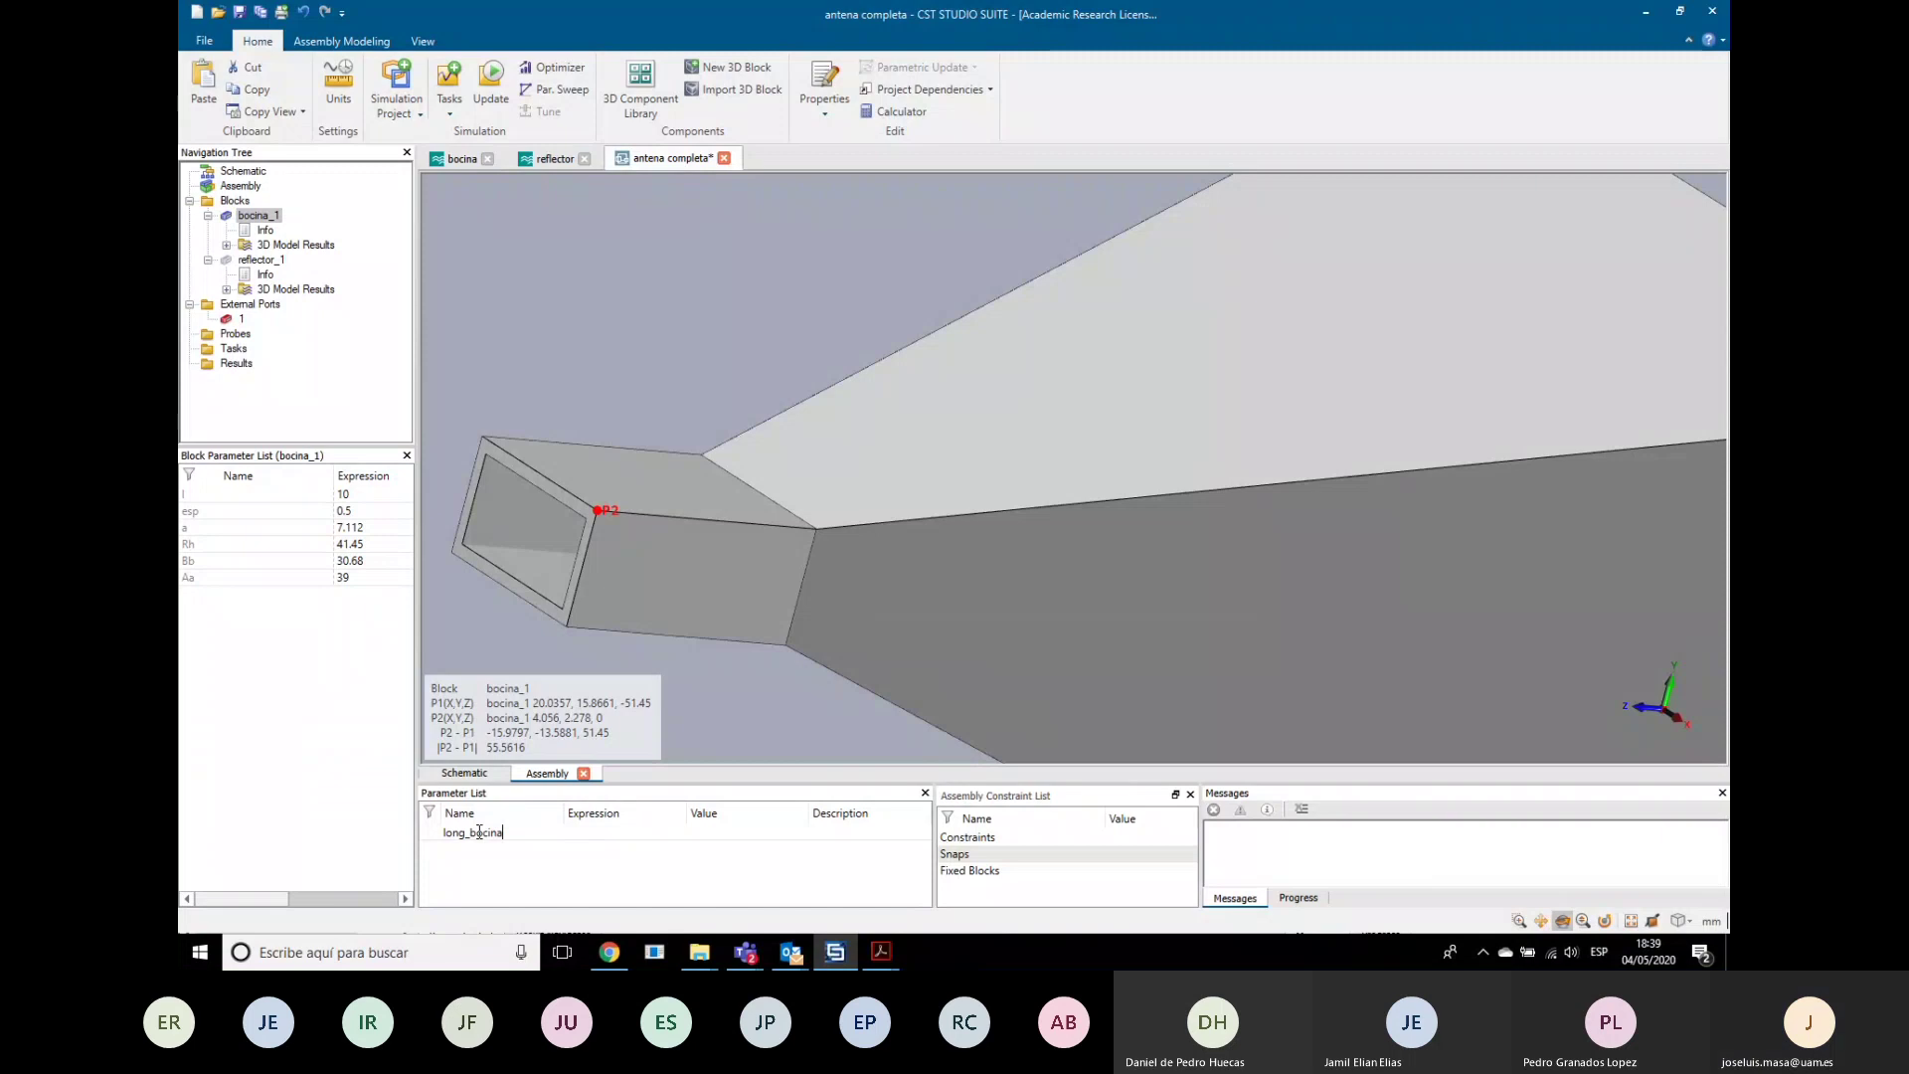
pyautogui.click(594, 831)
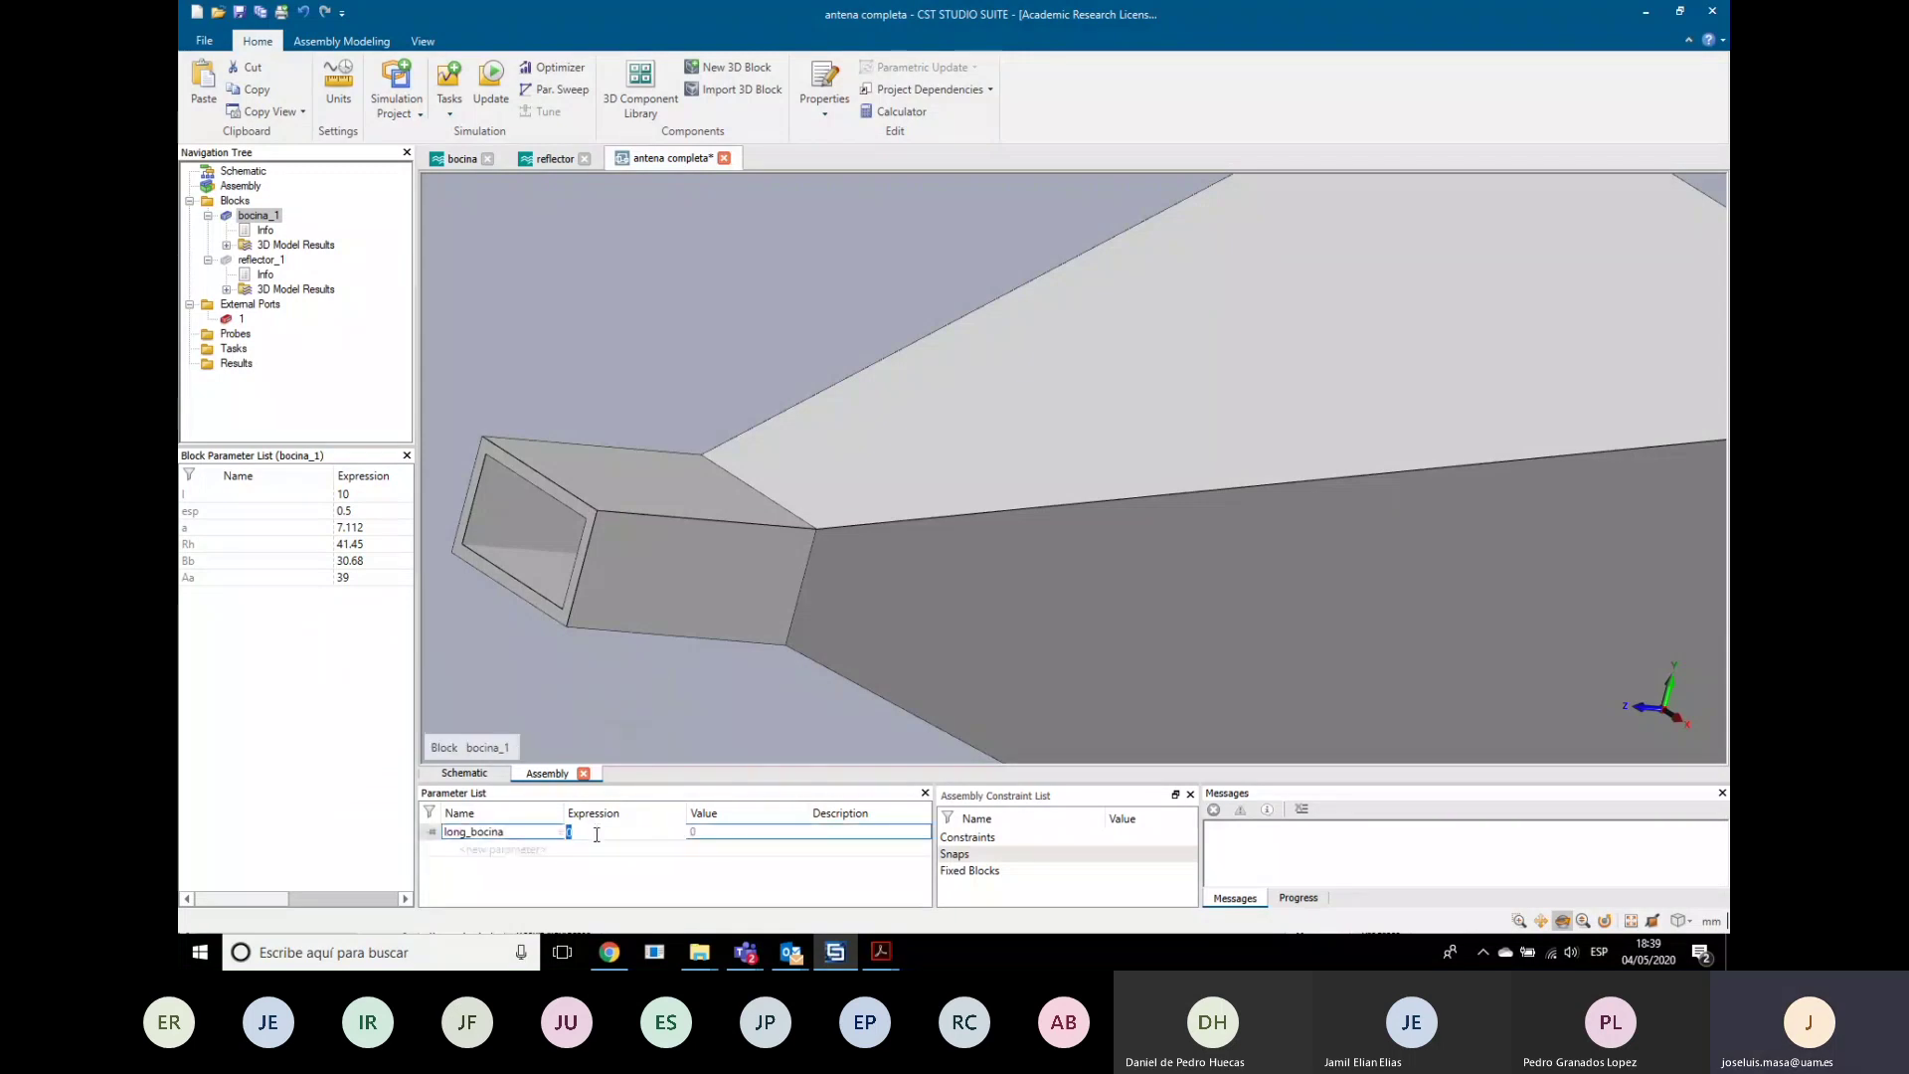
pyautogui.write('51.45')
pyautogui.press('Return')
# Step: Add a second assembly parameter foco with the value 350
pyautogui.click(477, 851)
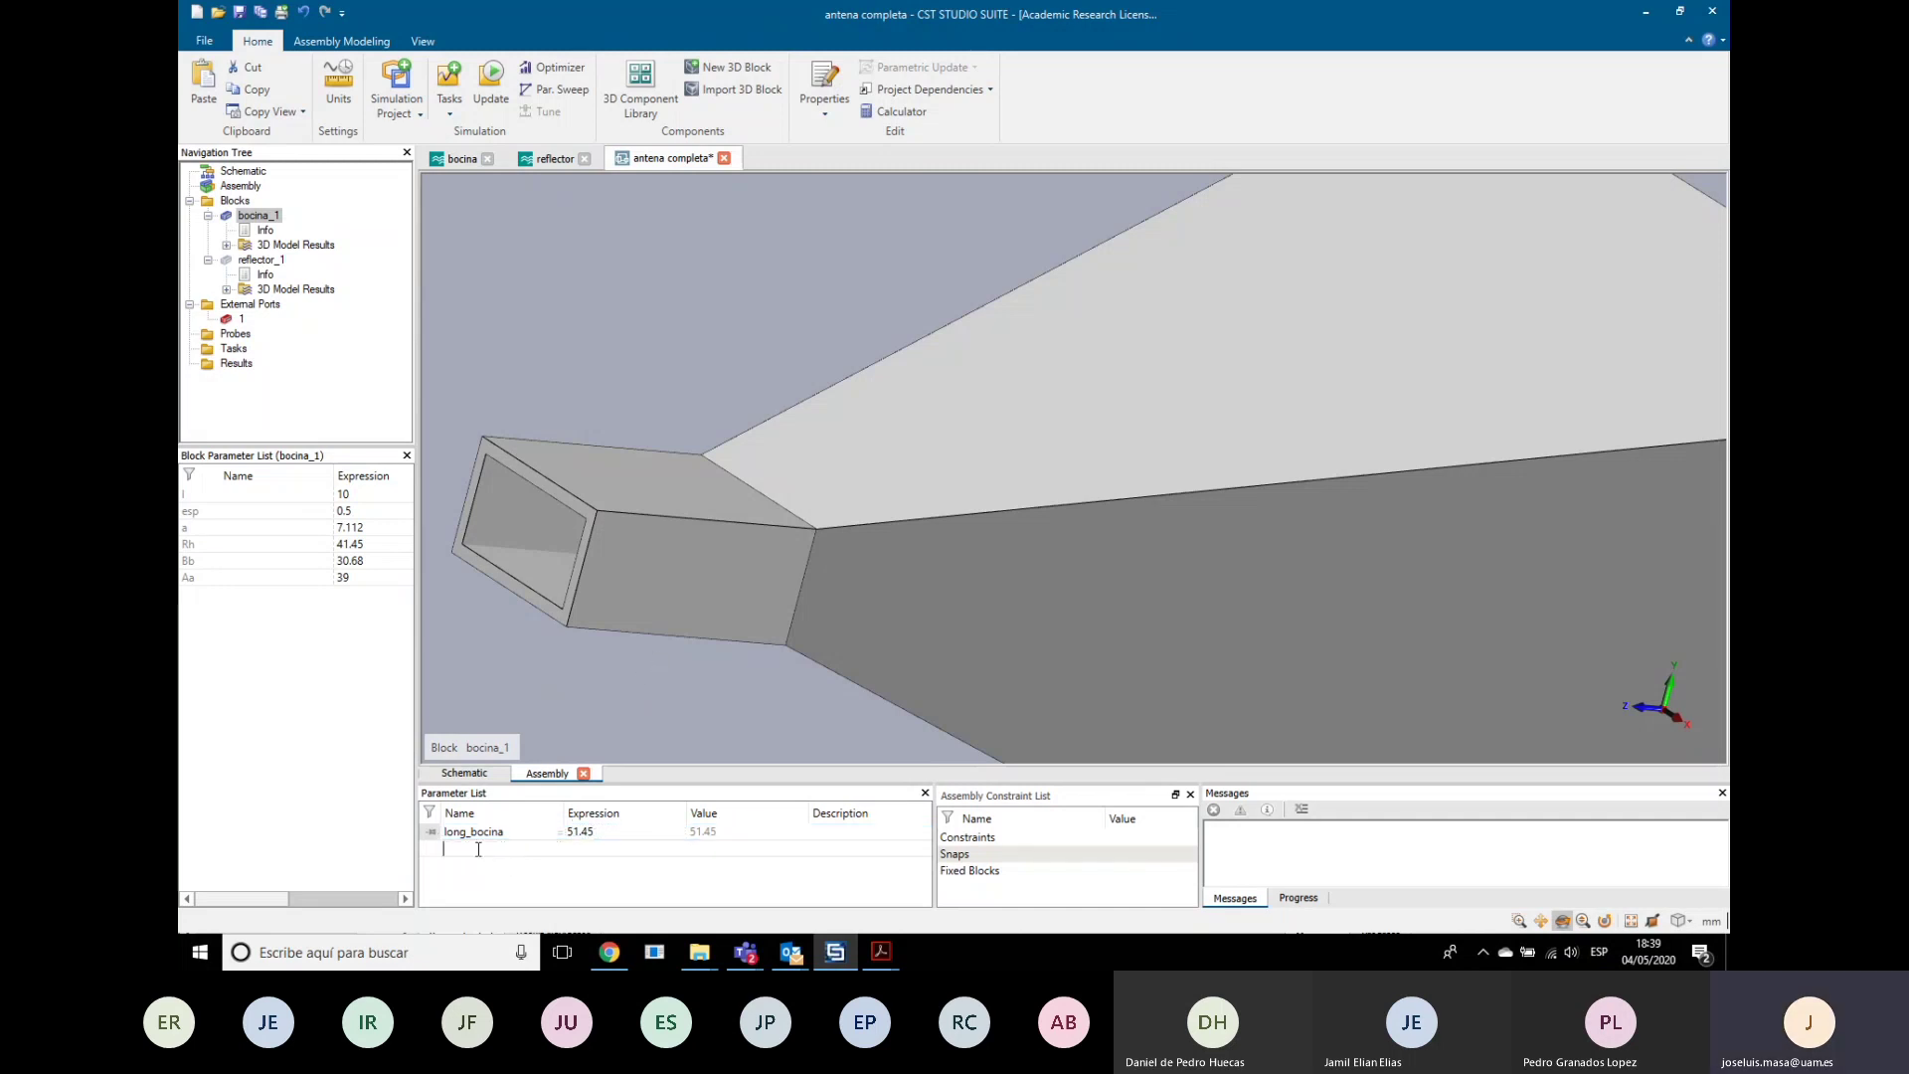
pyautogui.write('foco')
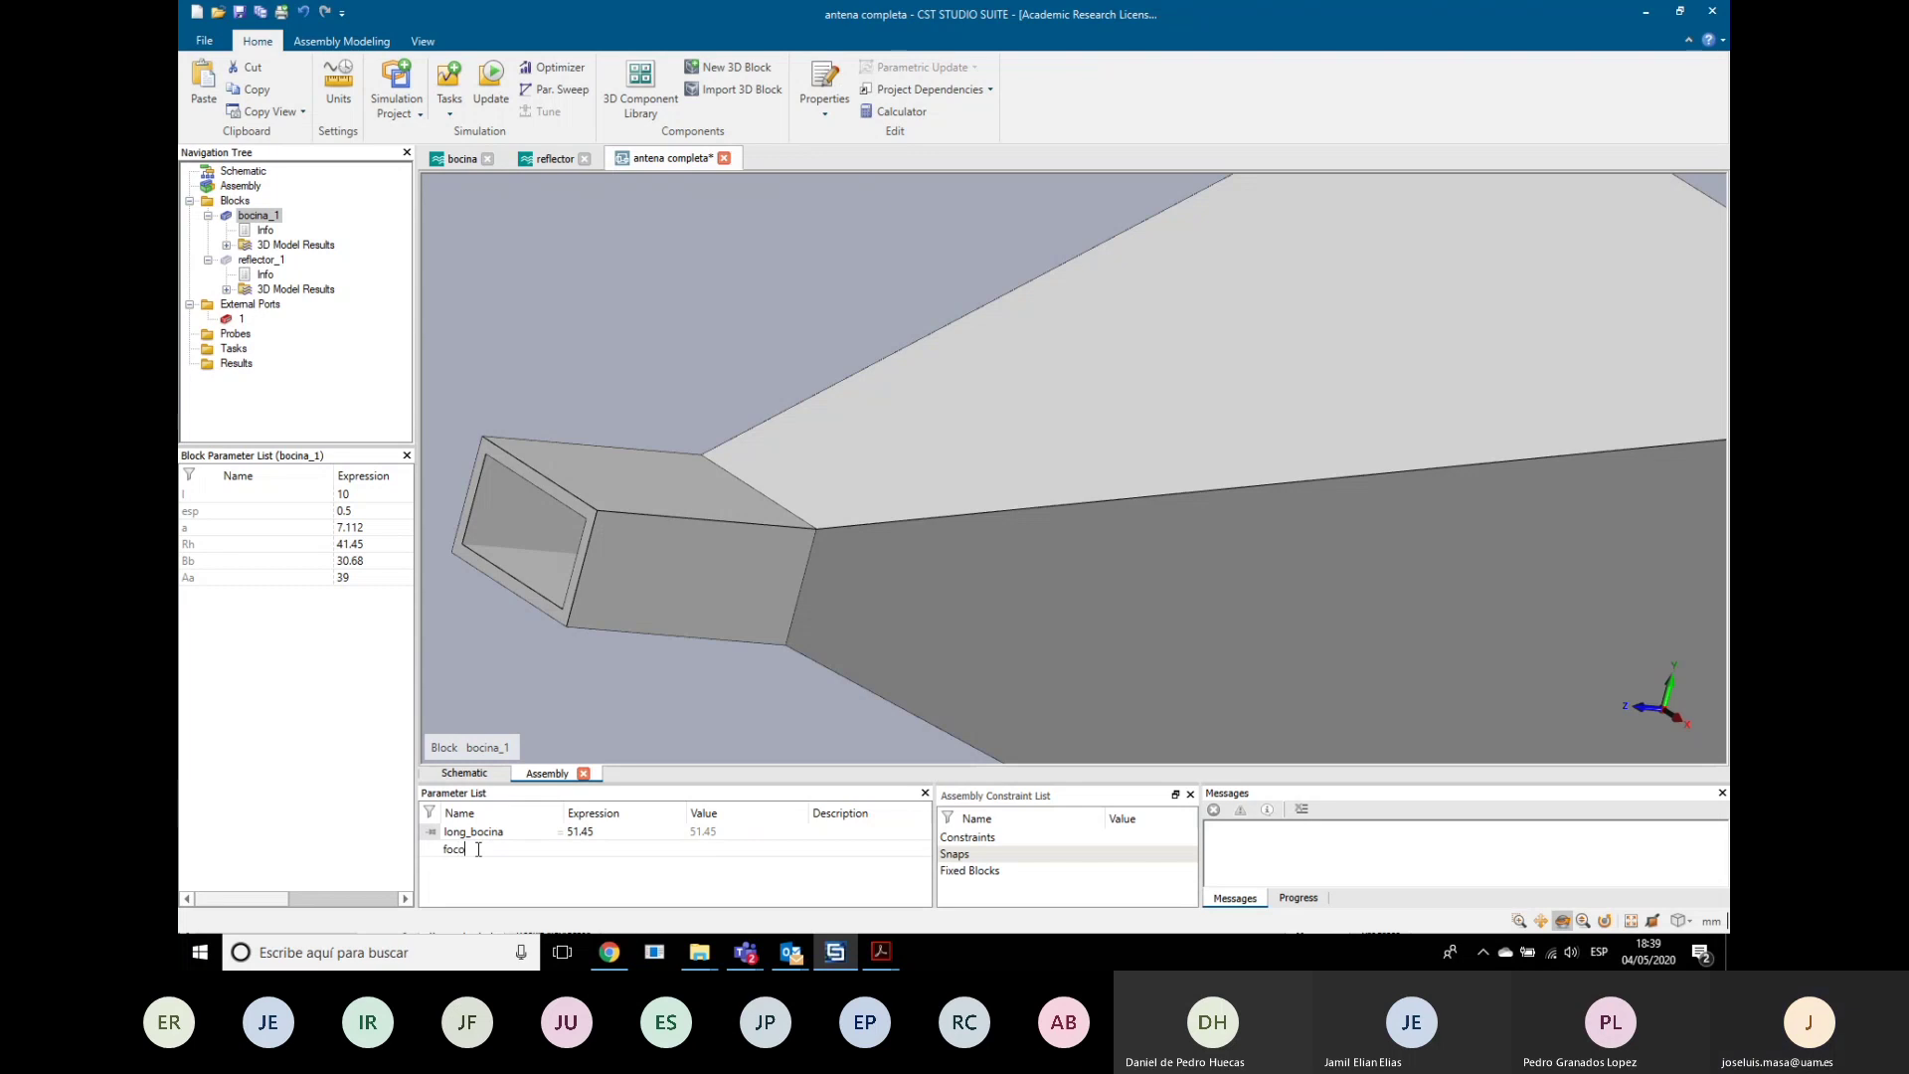
pyautogui.click(584, 848)
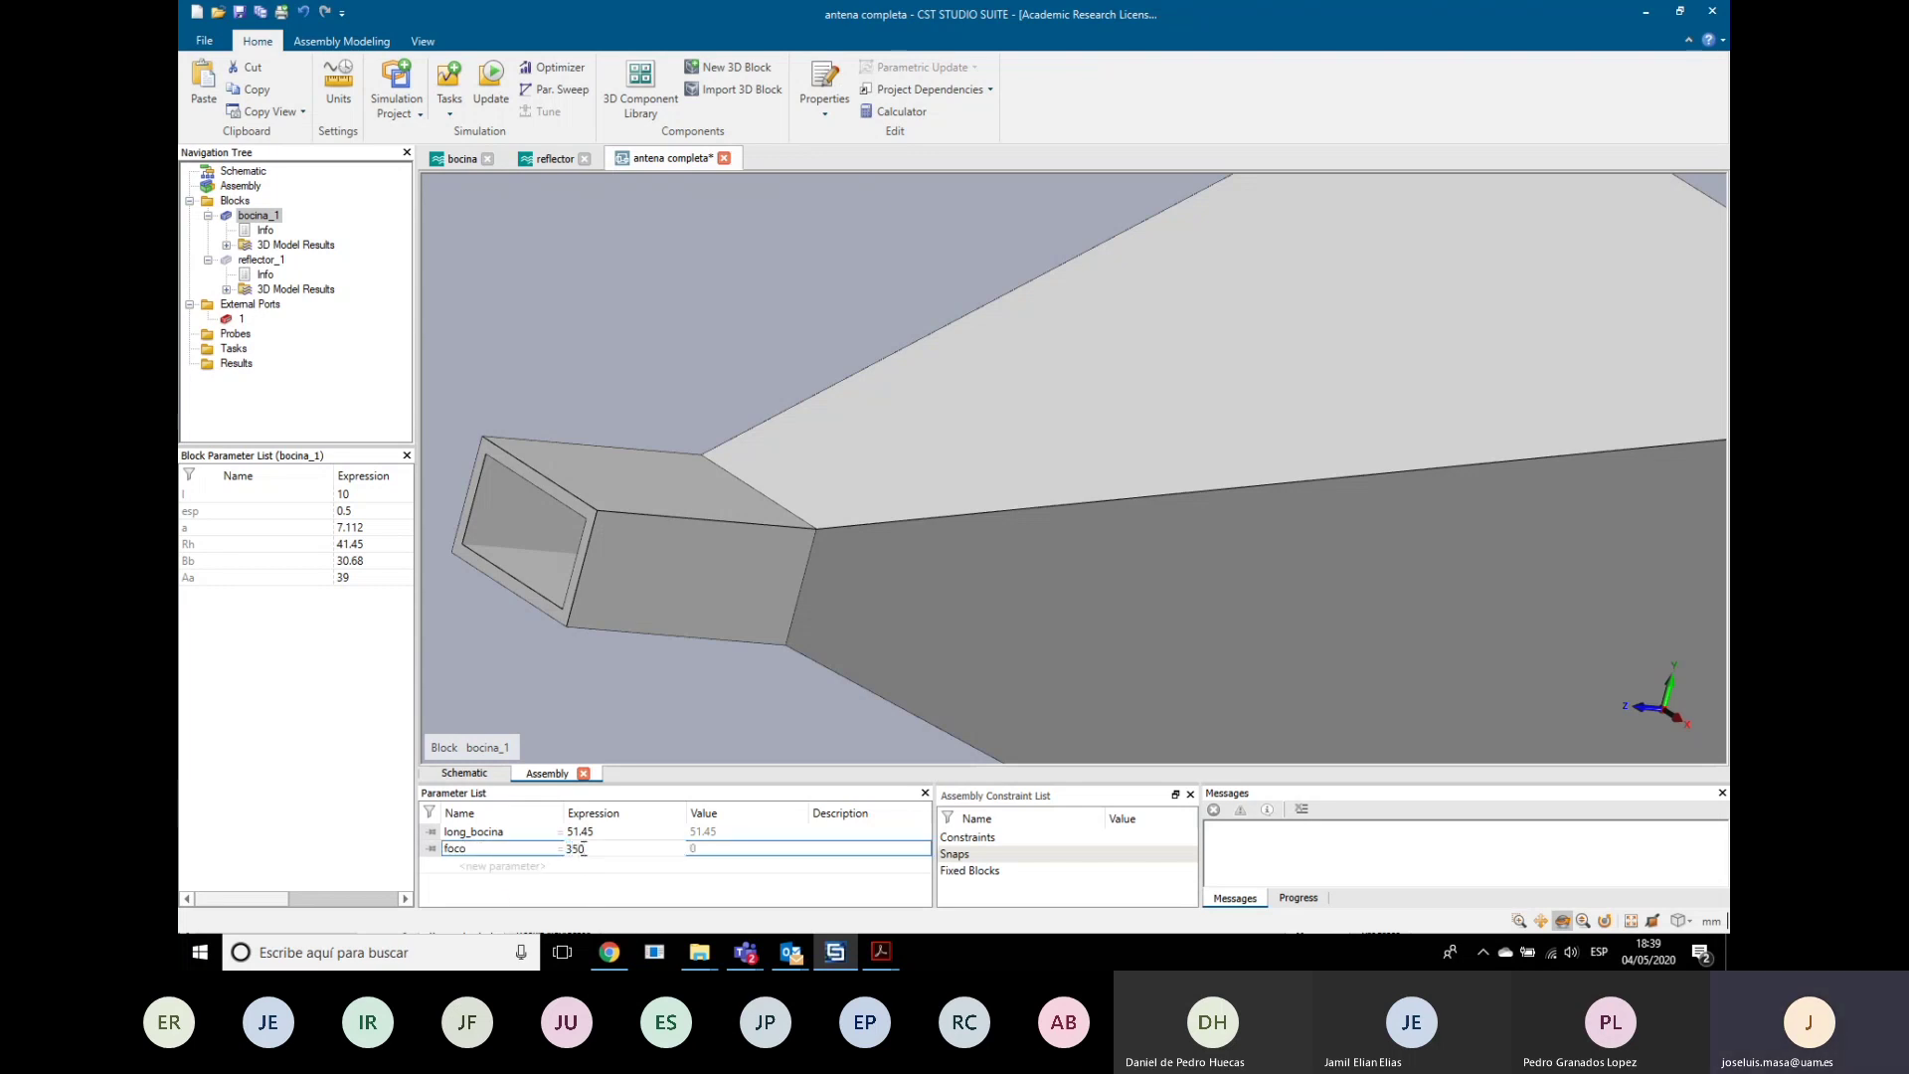
pyautogui.press('Return')
# Step: Translate the bocina_1 block along the global Z axis by long_bocina+foco, keeping X and Y at 0
pyautogui.scroll(-8, 640, 590)
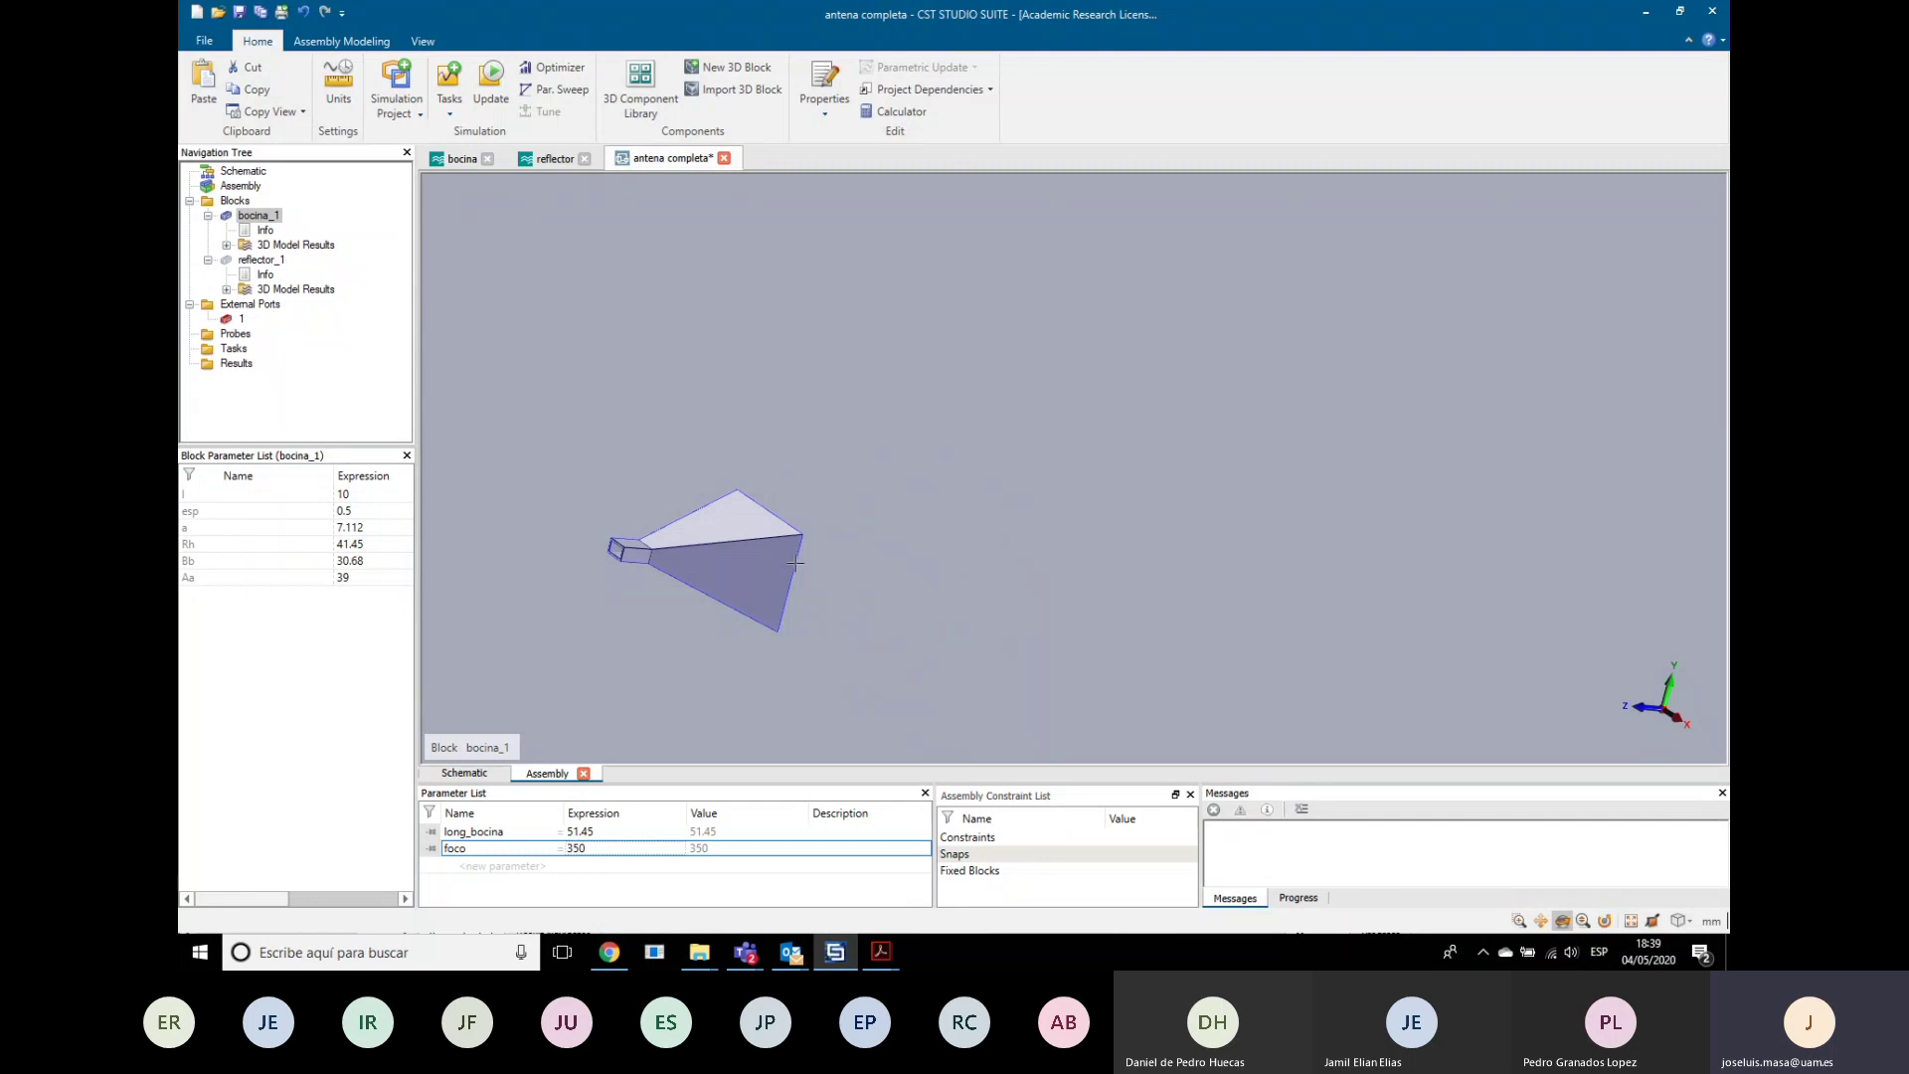
pyautogui.rightClick(696, 569)
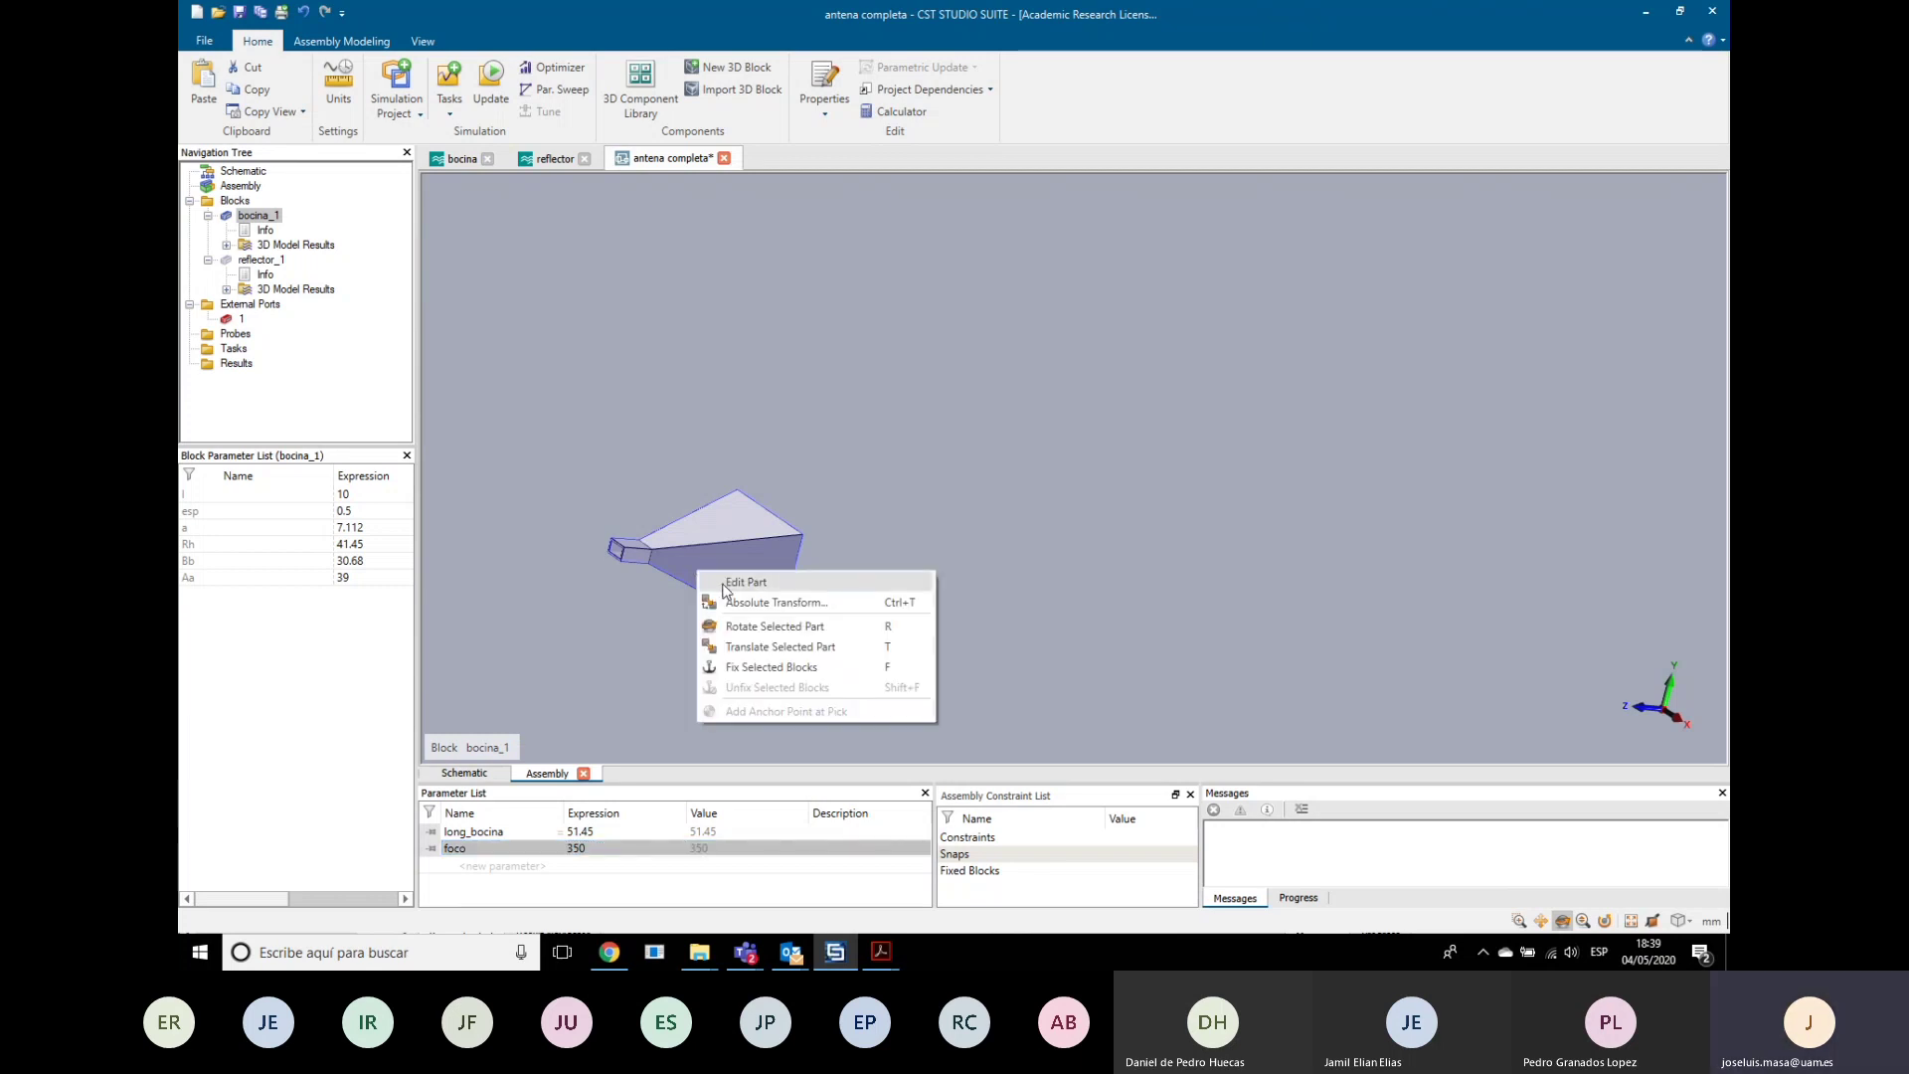
pyautogui.click(764, 648)
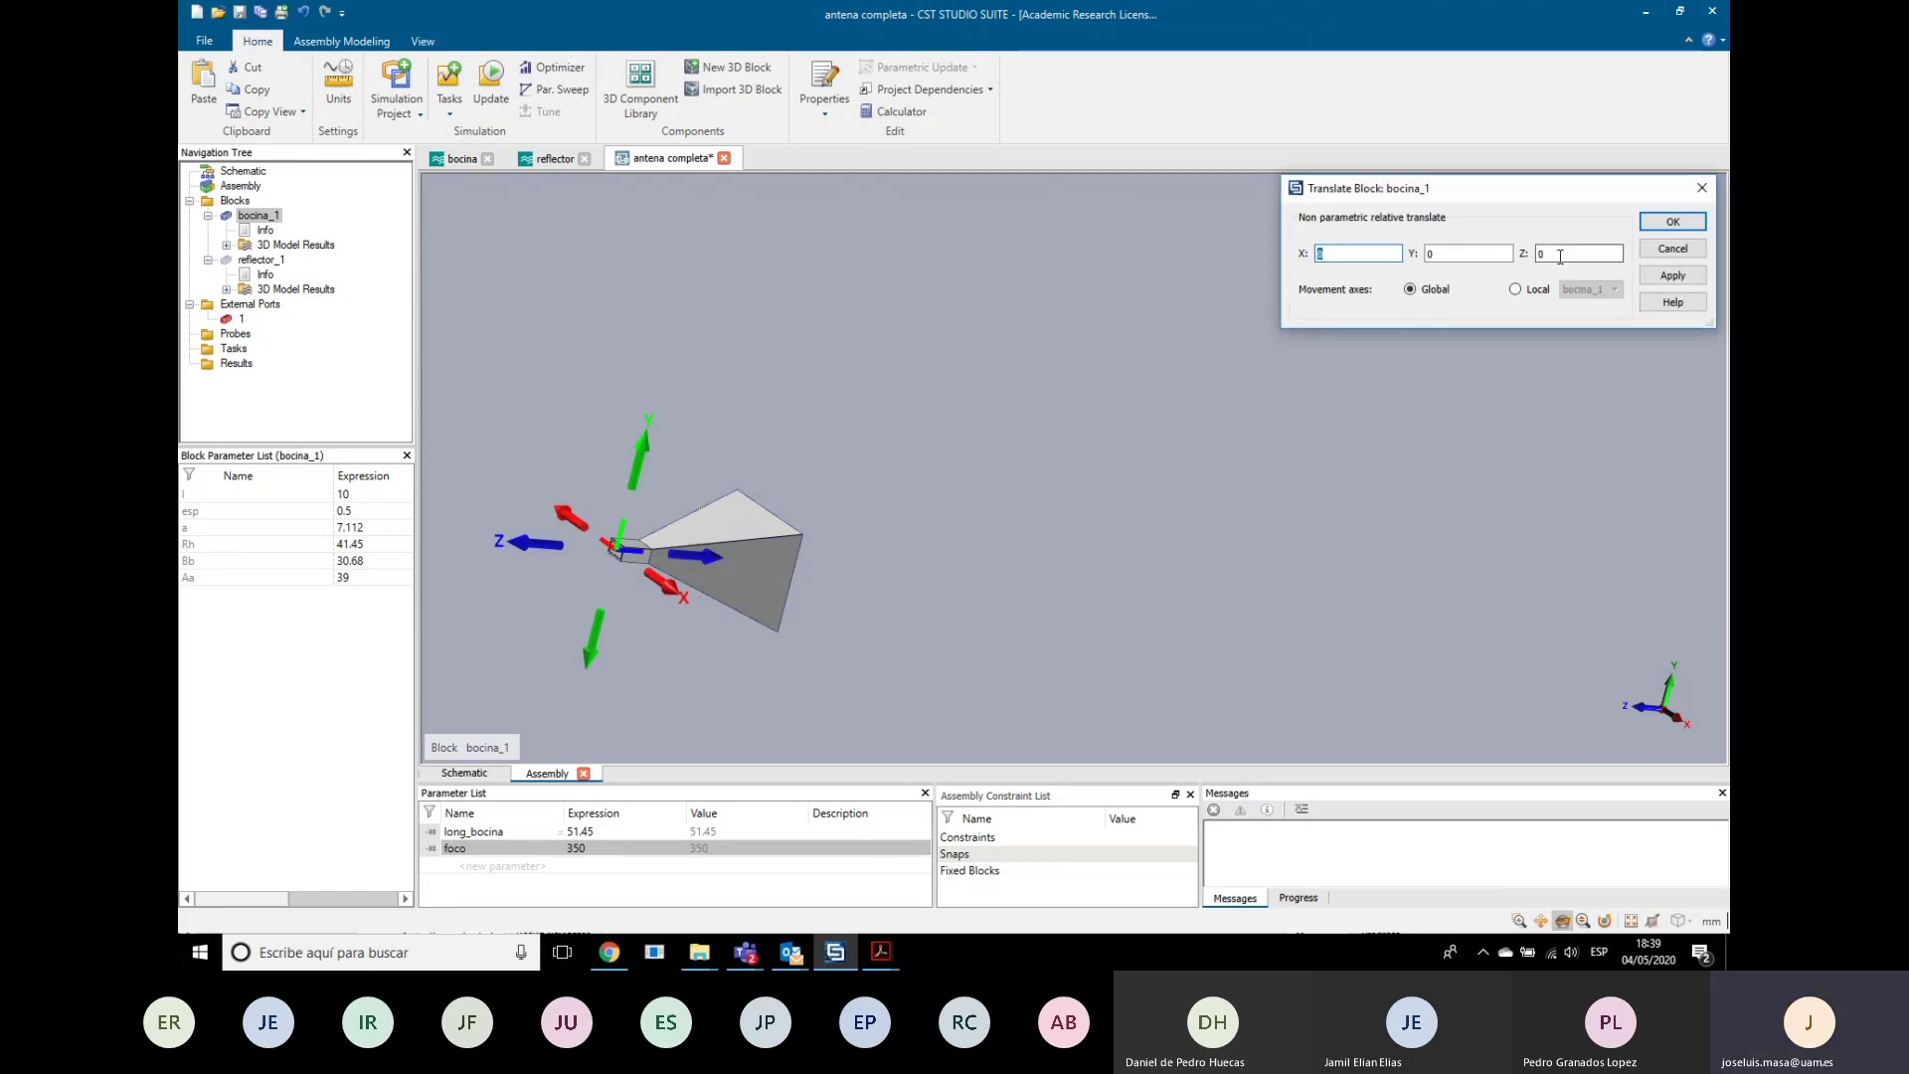
pyautogui.click(497, 837)
pyautogui.click(501, 838)
pyautogui.hotkey('ctrl', 'c')
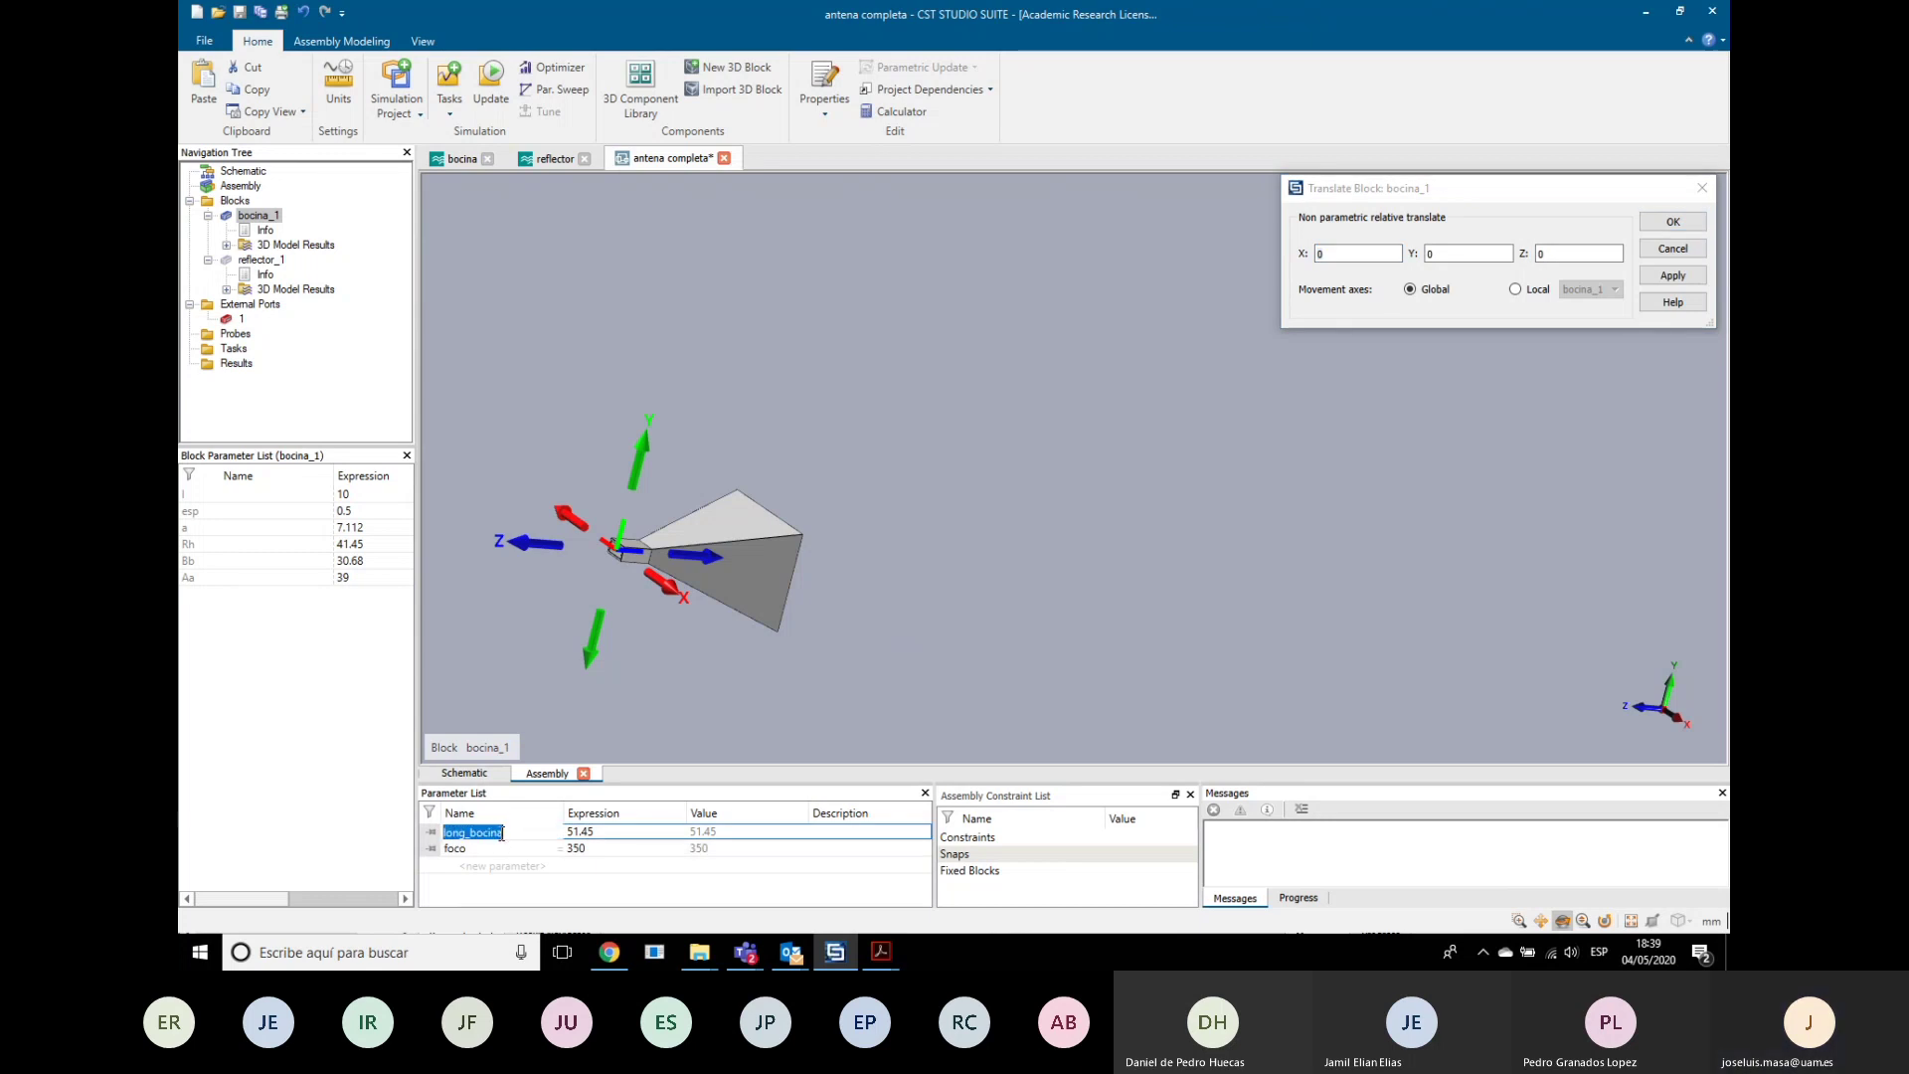
pyautogui.click(1557, 254)
pyautogui.doubleClick(1558, 255)
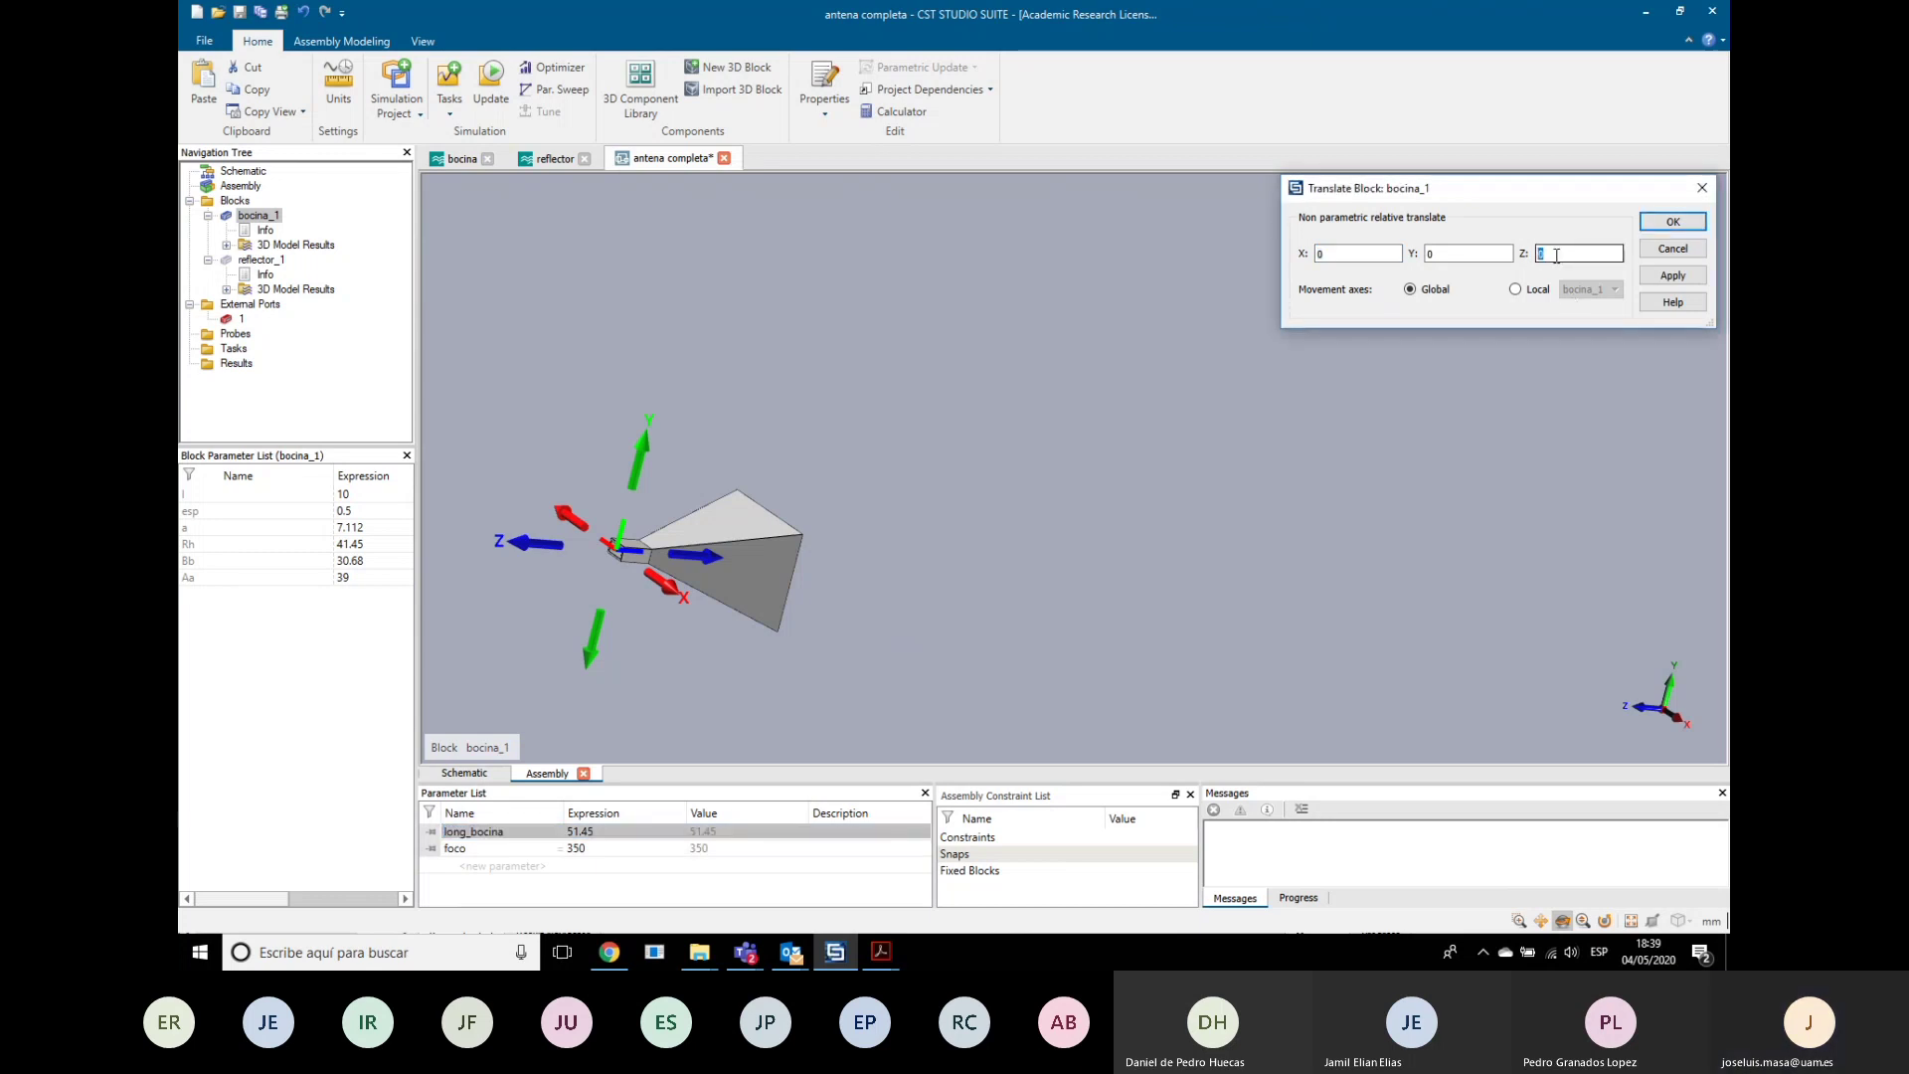
pyautogui.hotkey('ctrl', 'v')
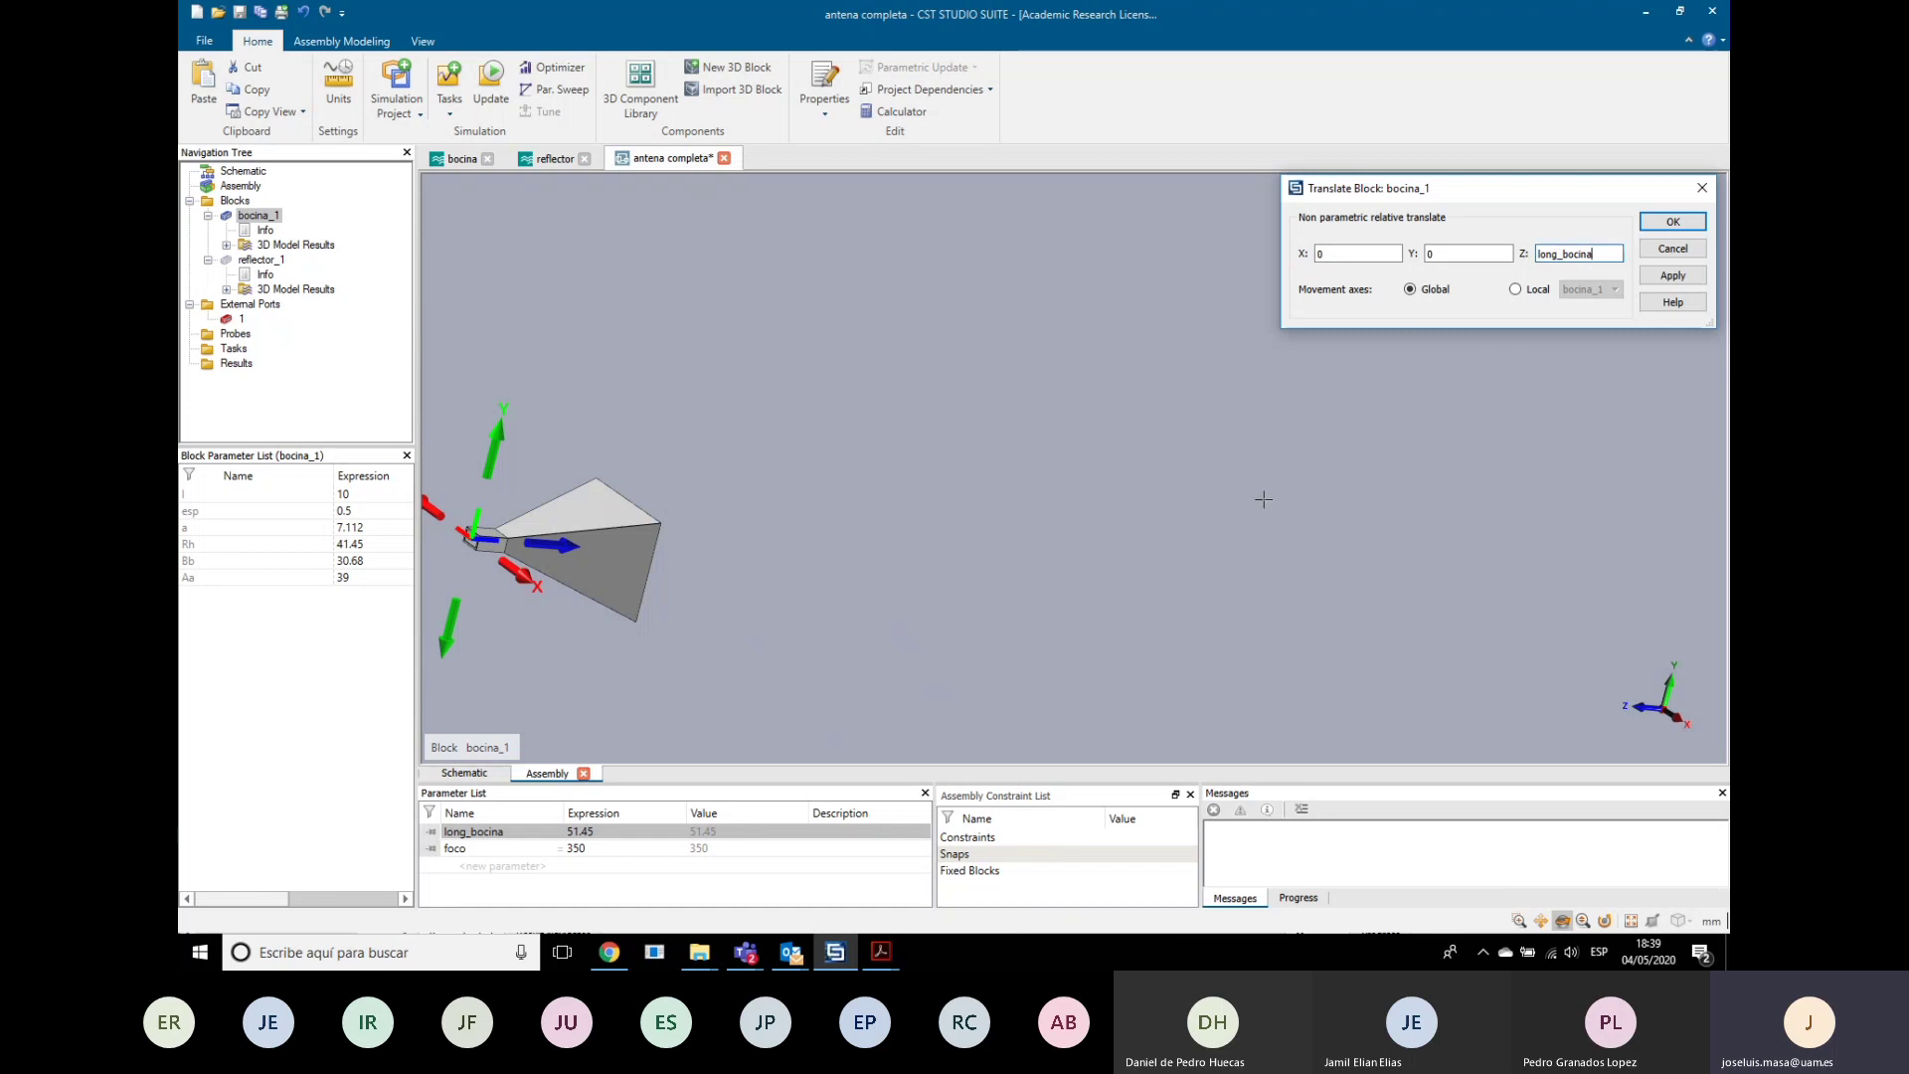
pyautogui.doubleClick(489, 849)
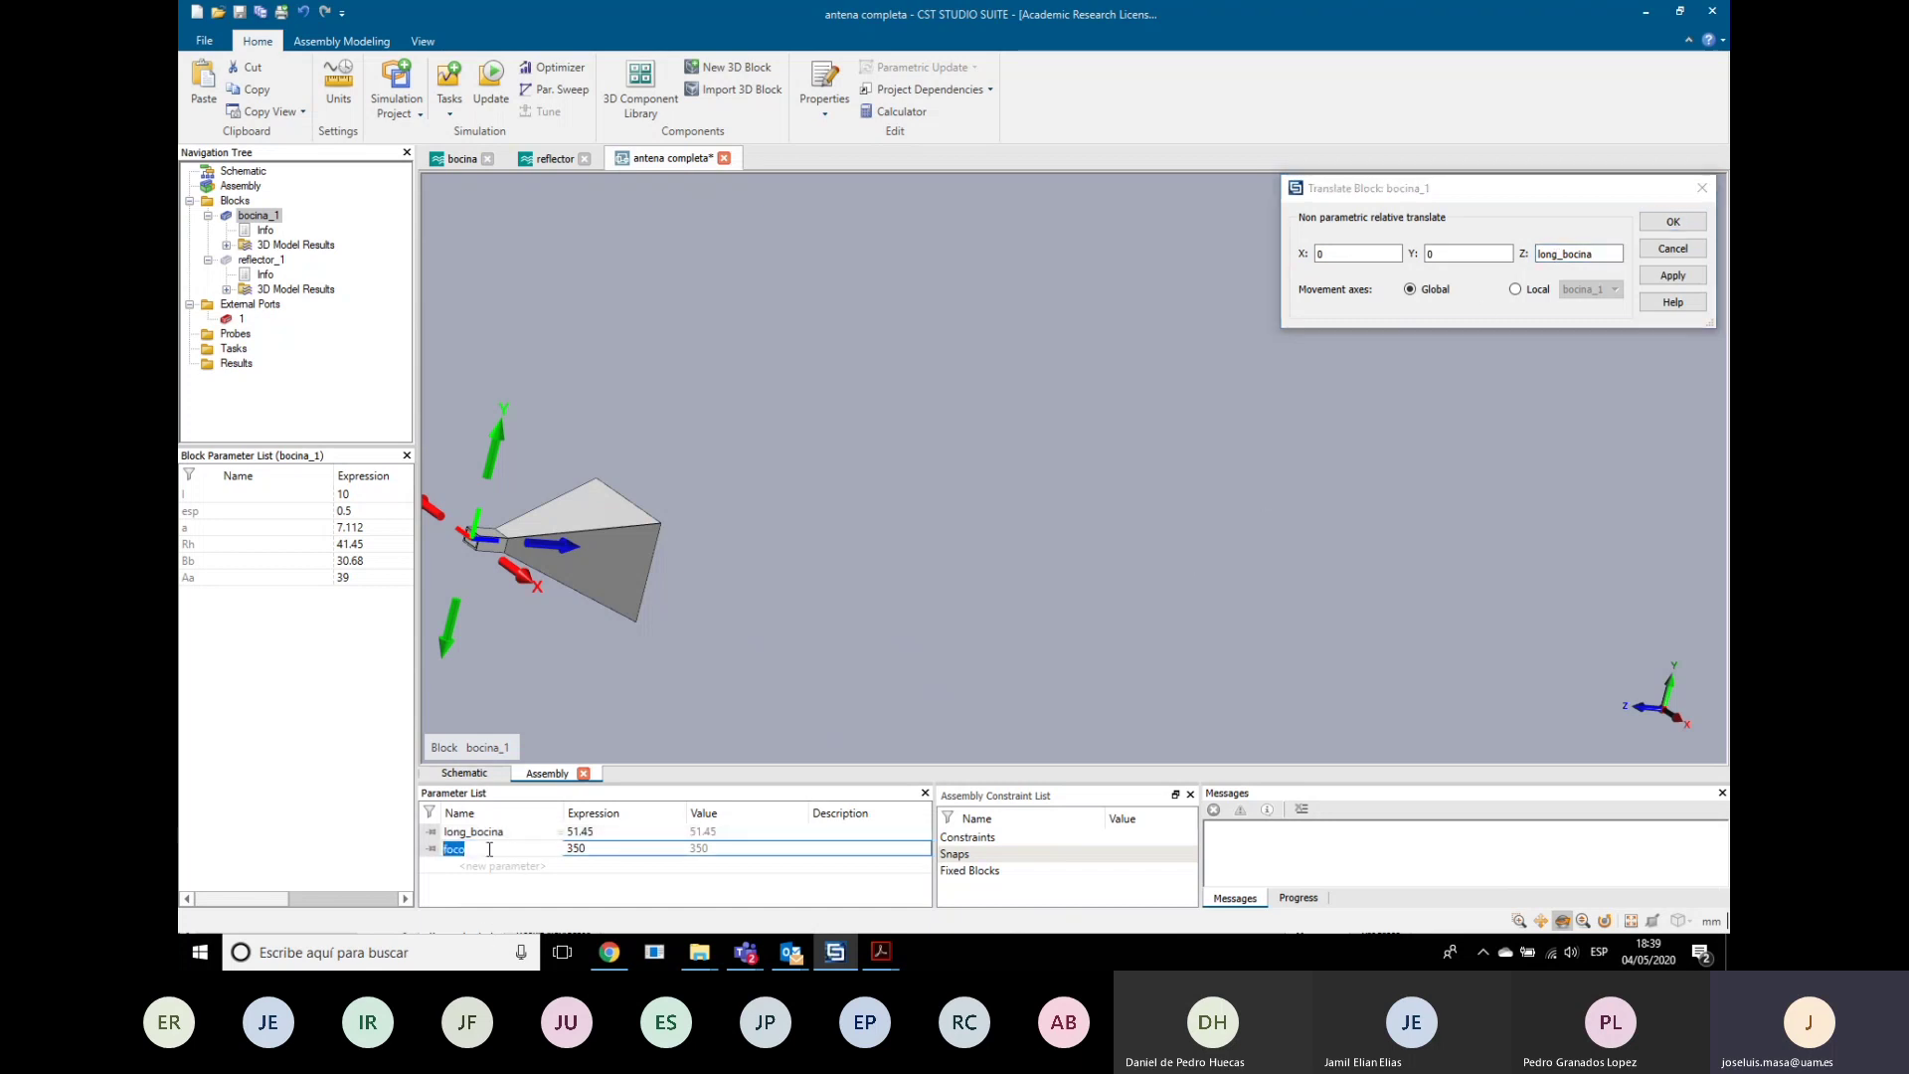
pyautogui.click(1631, 300)
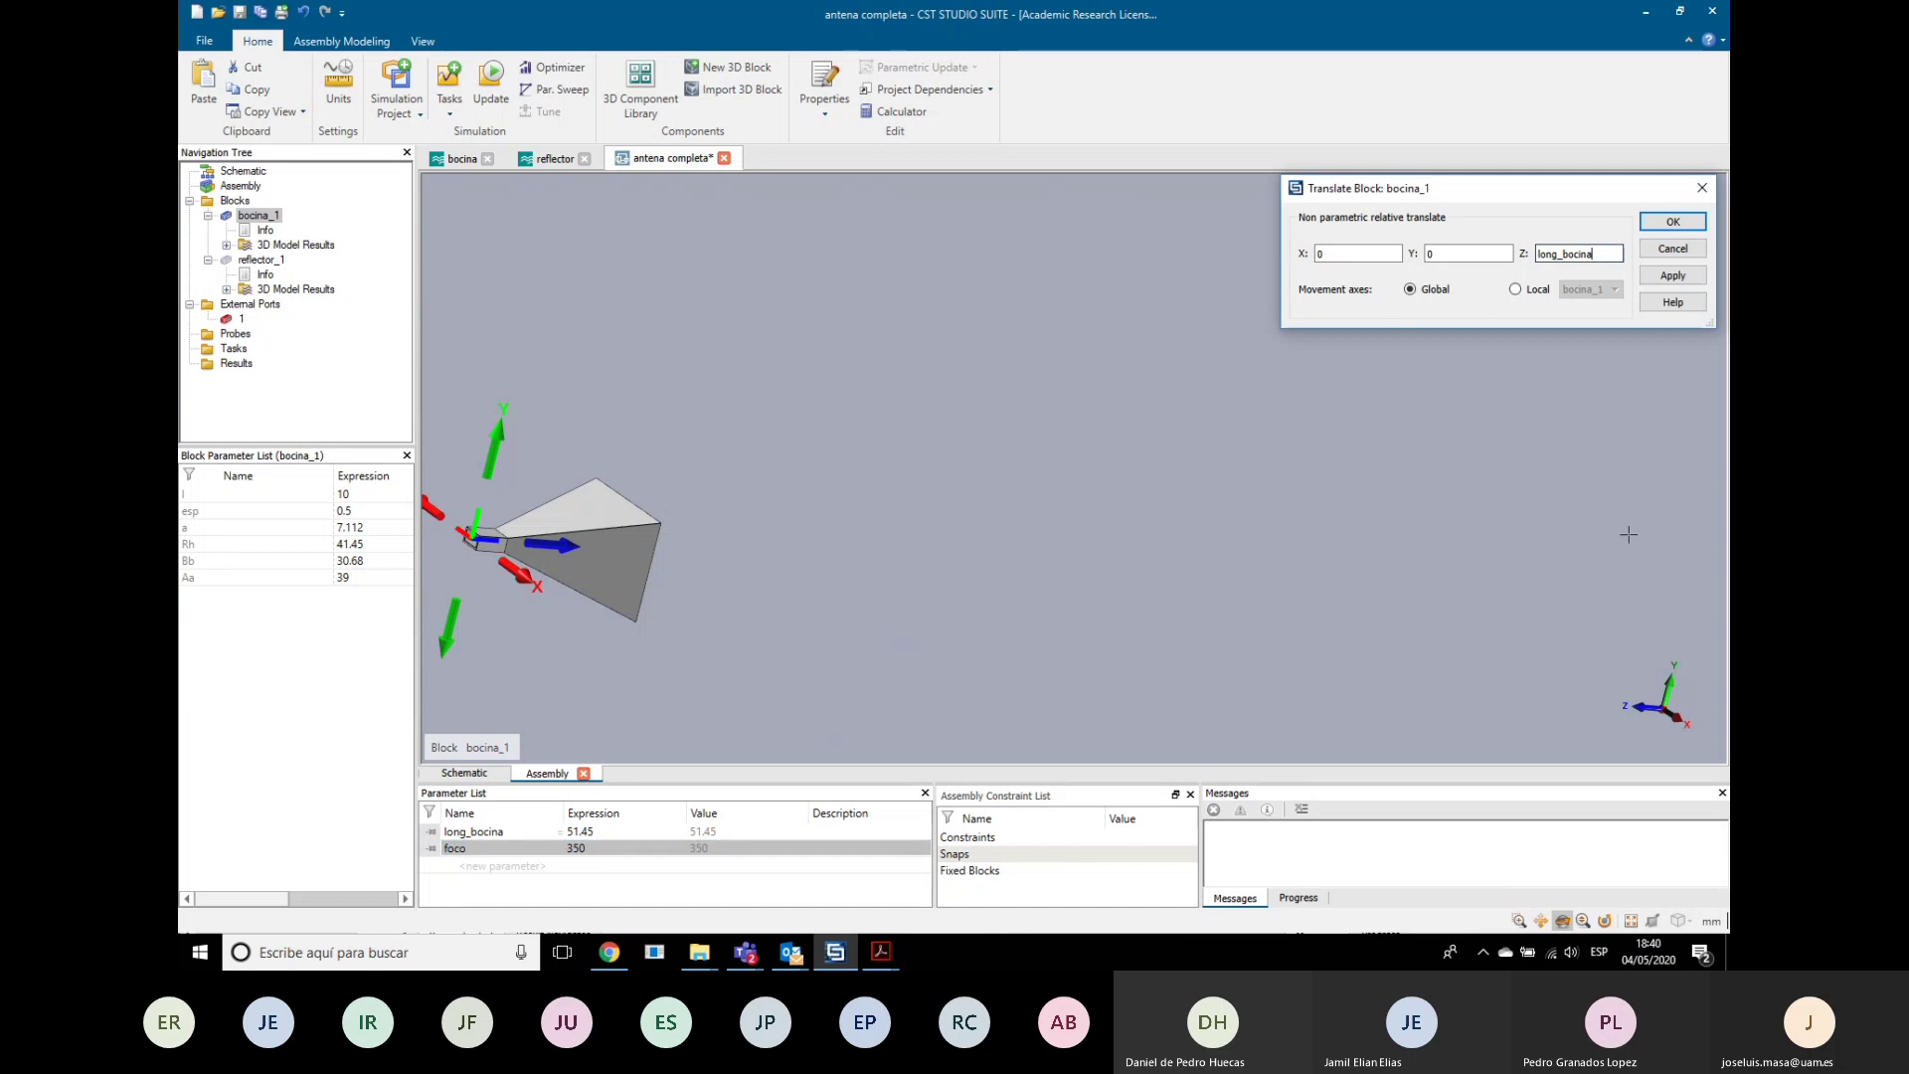
pyautogui.write('+foco')
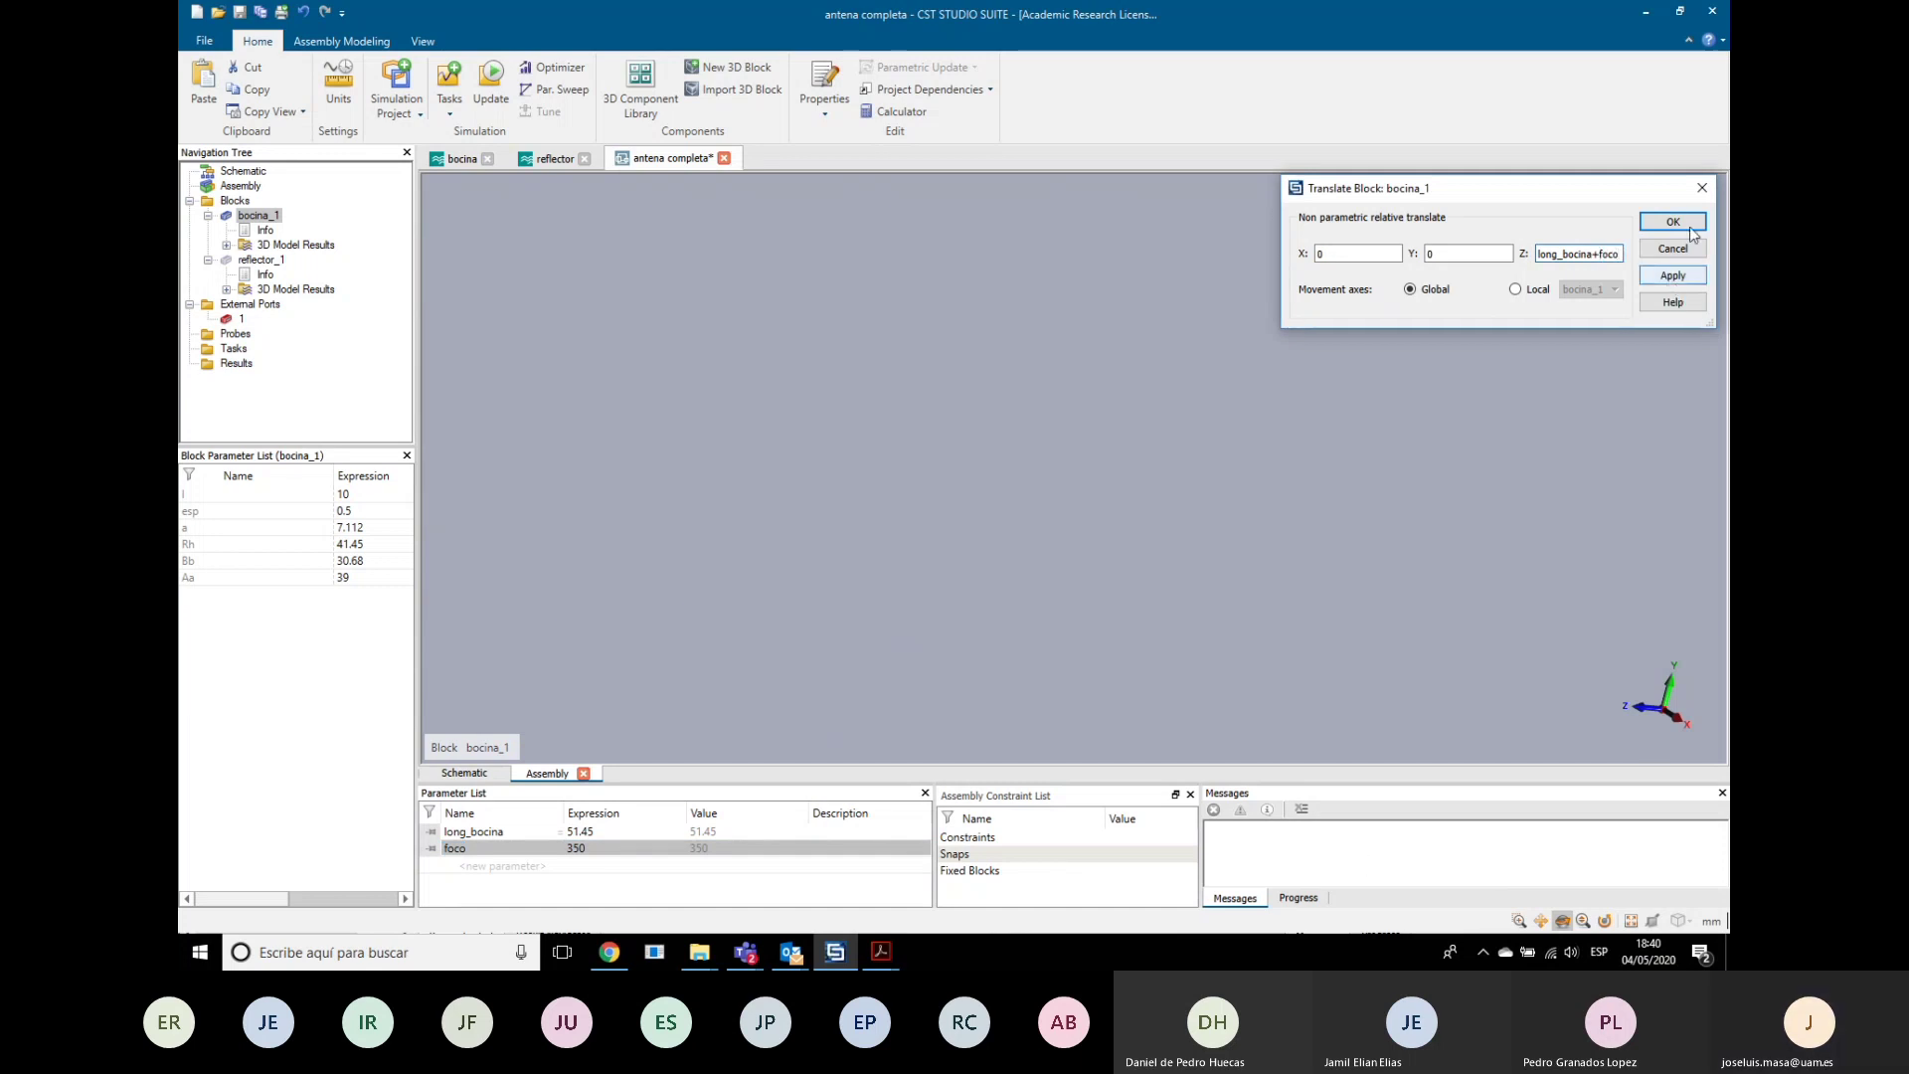
pyautogui.click(1676, 221)
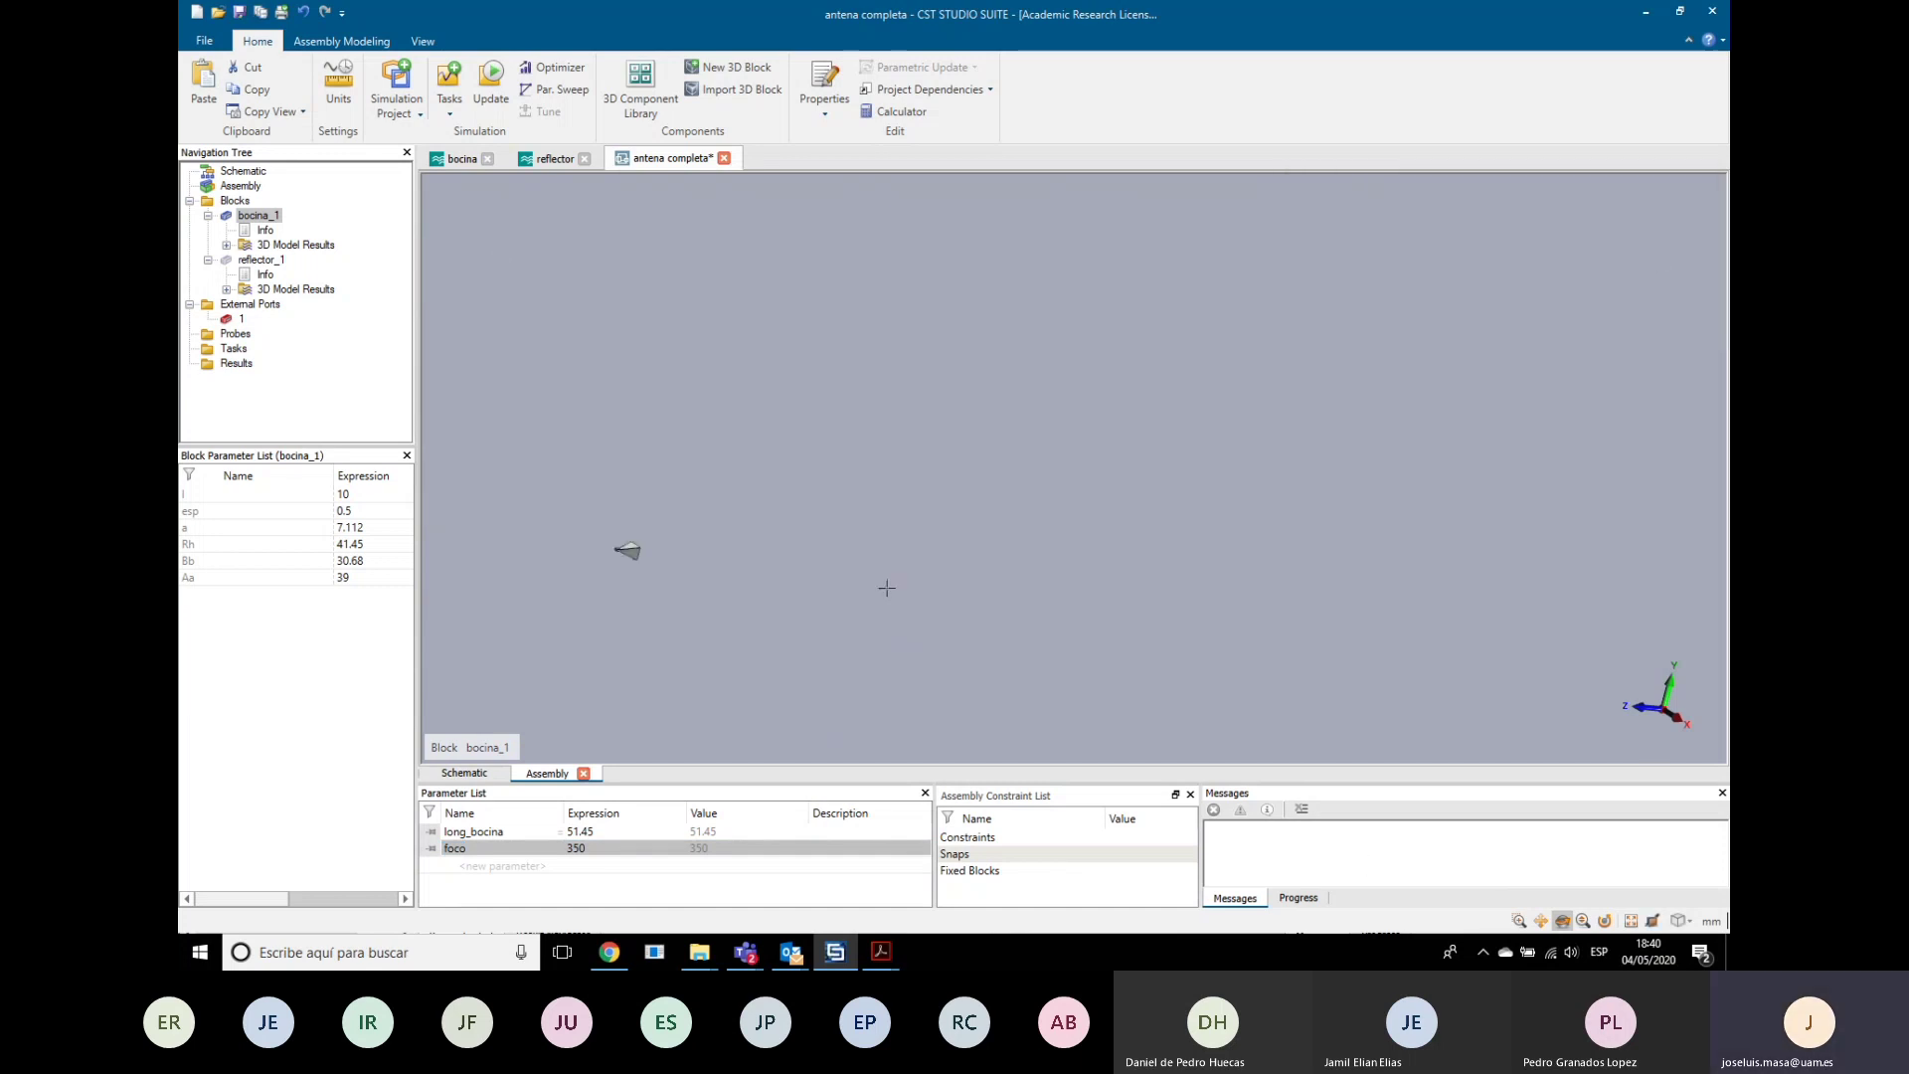
# Step: Show the reflector_1 block again and clear the block selection
pyautogui.rightClick(269, 263)
pyautogui.click(287, 425)
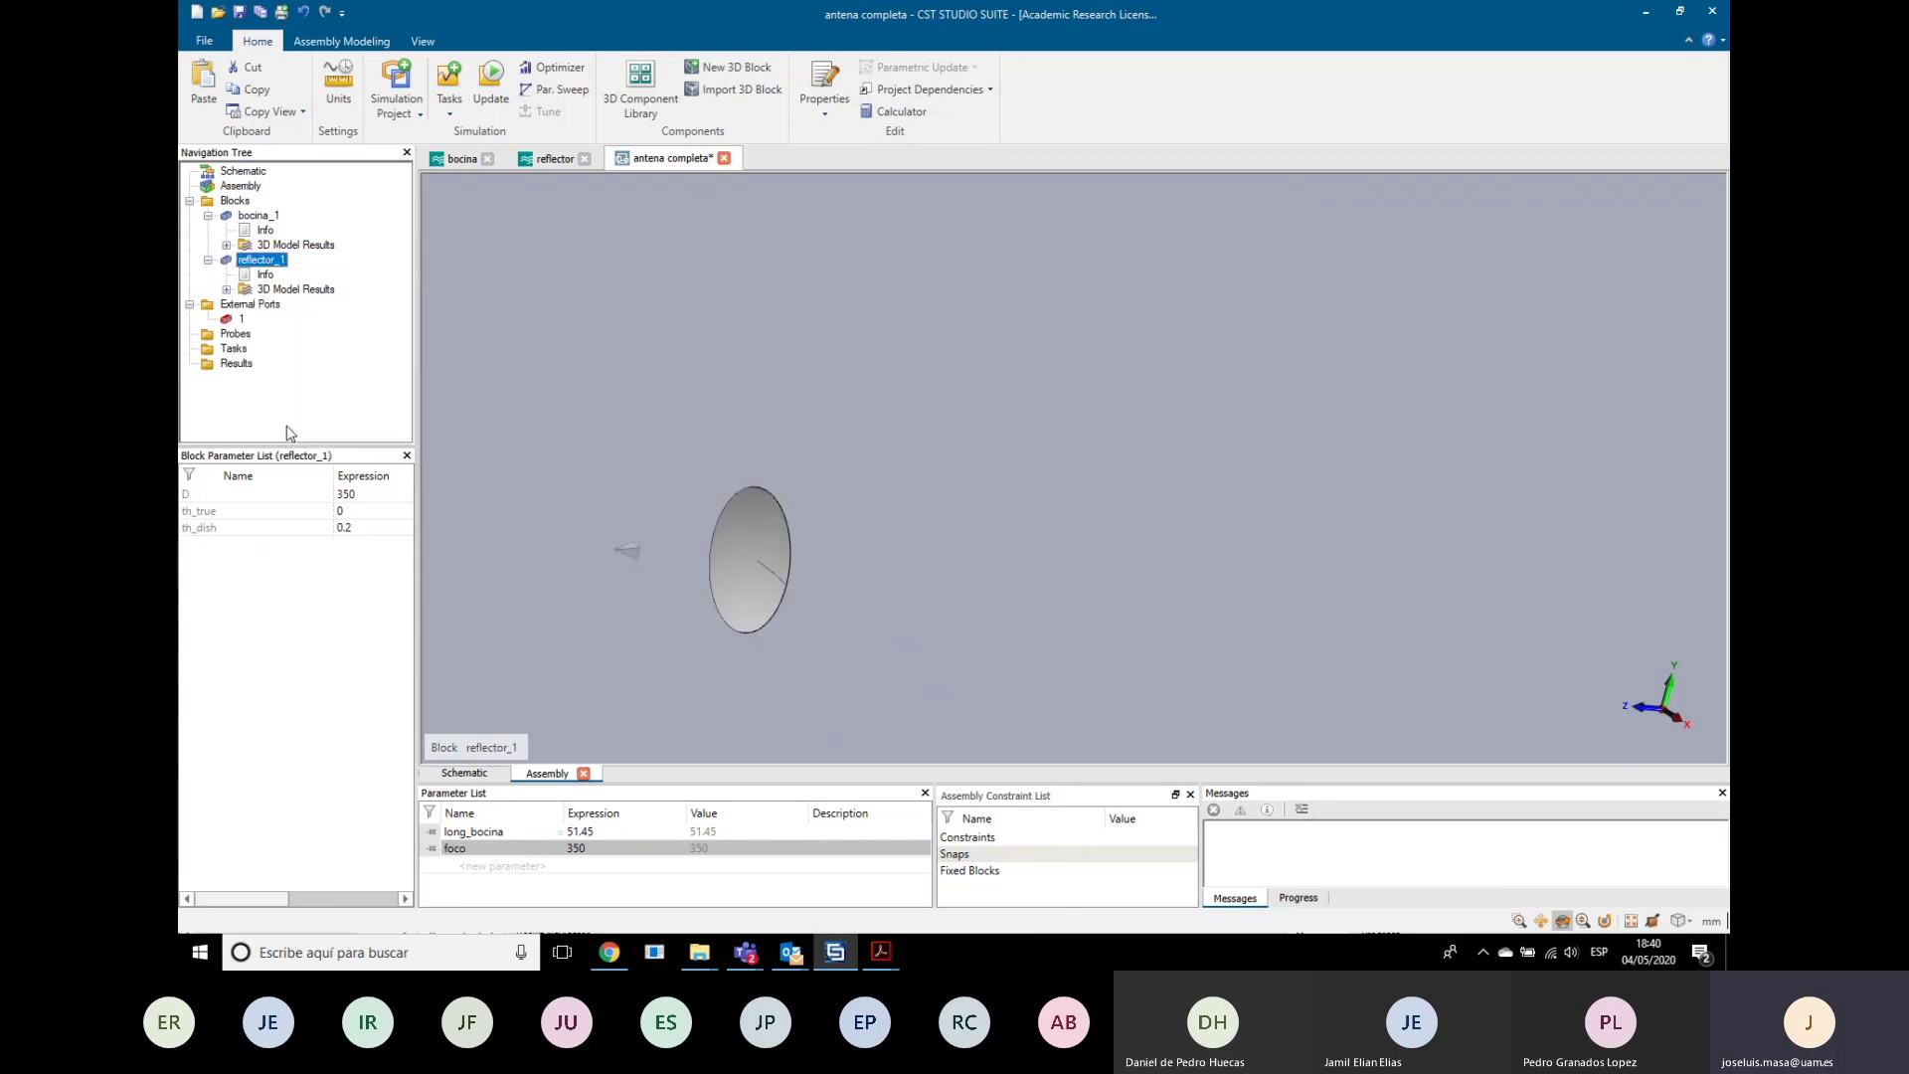
pyautogui.click(236, 201)
# Step: Examine the translated horn's position and aperture direction in front of the reflector dish from several angles
pyautogui.moveTo(564, 590)
pyautogui.mouseDown()
pyautogui.moveTo(660, 670)
pyautogui.moveTo(752, 618)
pyautogui.mouseUp()
pyautogui.moveTo(660, 447); pyautogui.dragTo(638, 486)
pyautogui.scroll(7, 676, 567)
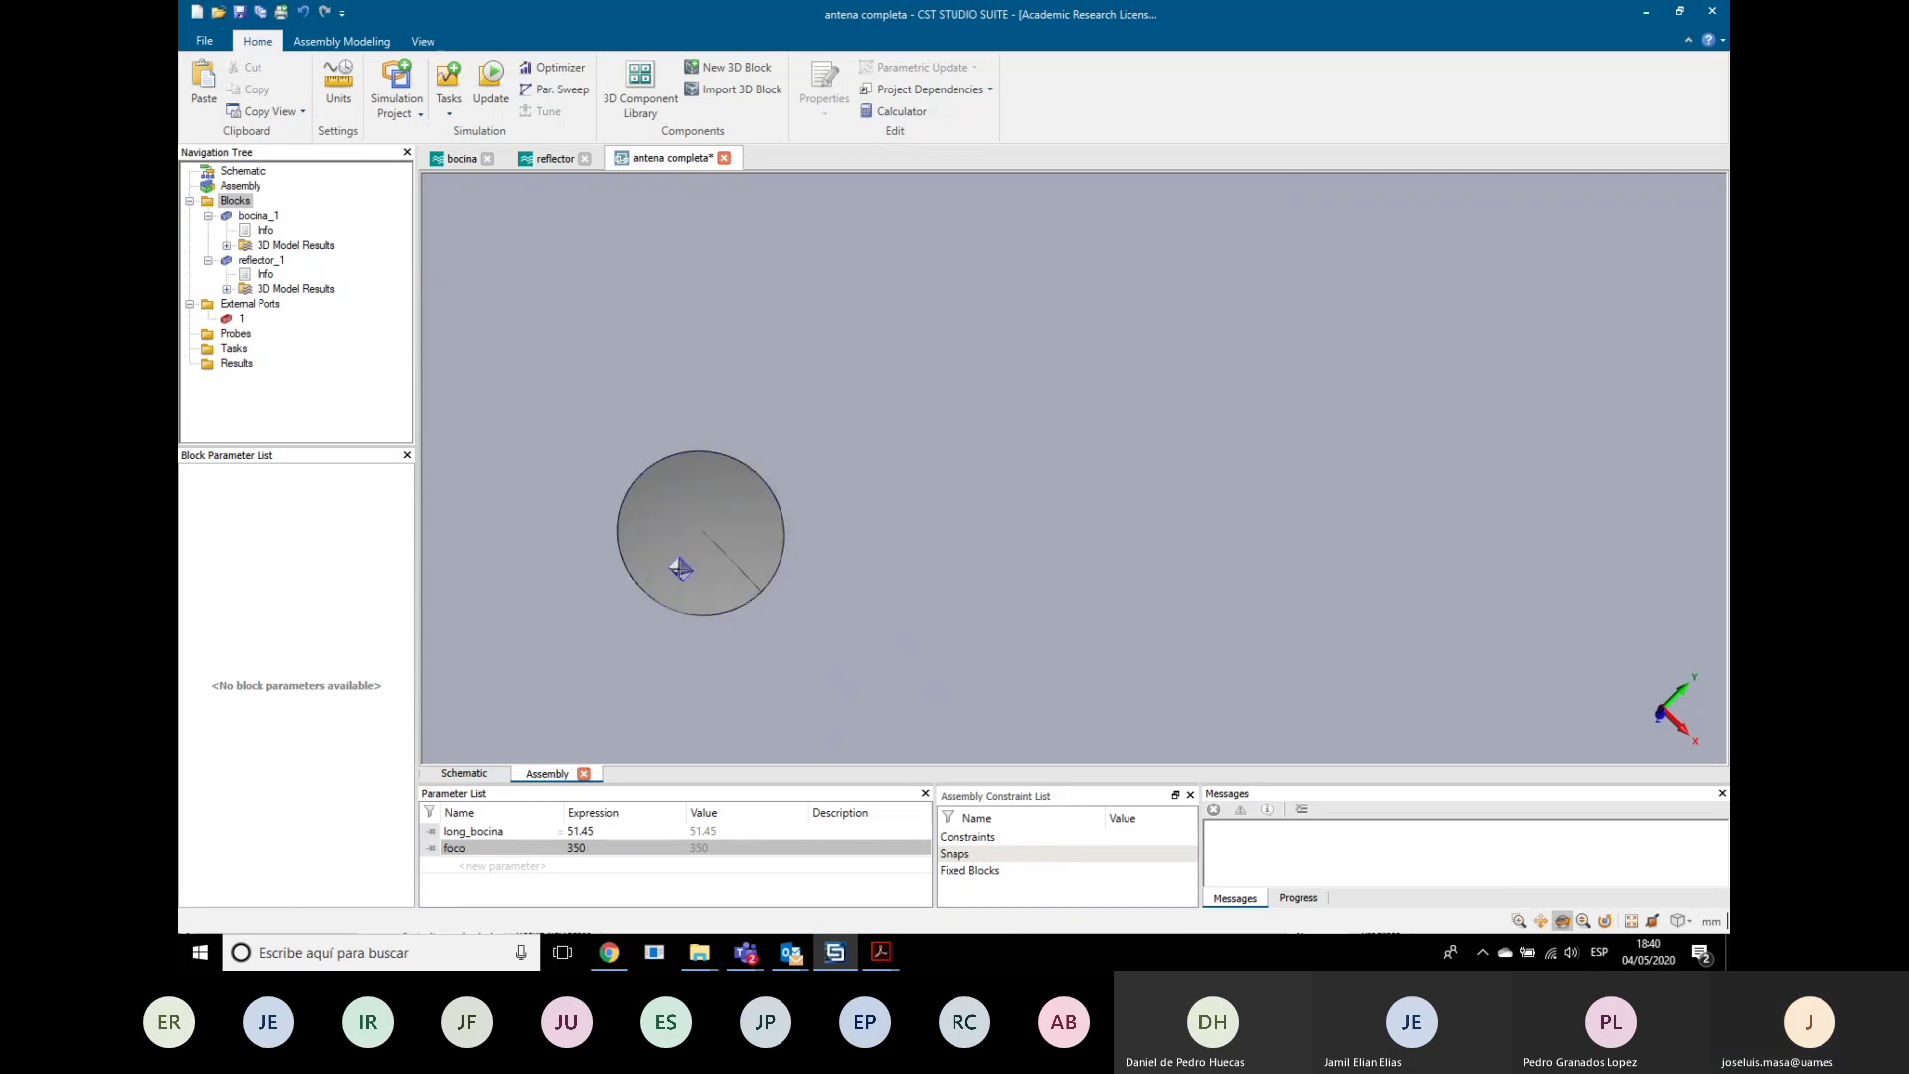
pyautogui.moveTo(858, 603)
pyautogui.mouseDown()
pyautogui.moveTo(814, 546)
pyautogui.moveTo(817, 572)
pyautogui.mouseUp()
pyautogui.scroll(-4, 1266, 634)
pyautogui.moveTo(1372, 696); pyautogui.dragTo(1248, 634)
pyautogui.moveTo(1230, 621)
pyautogui.mouseDown()
pyautogui.moveTo(1118, 525)
pyautogui.moveTo(1260, 634)
pyautogui.mouseUp()
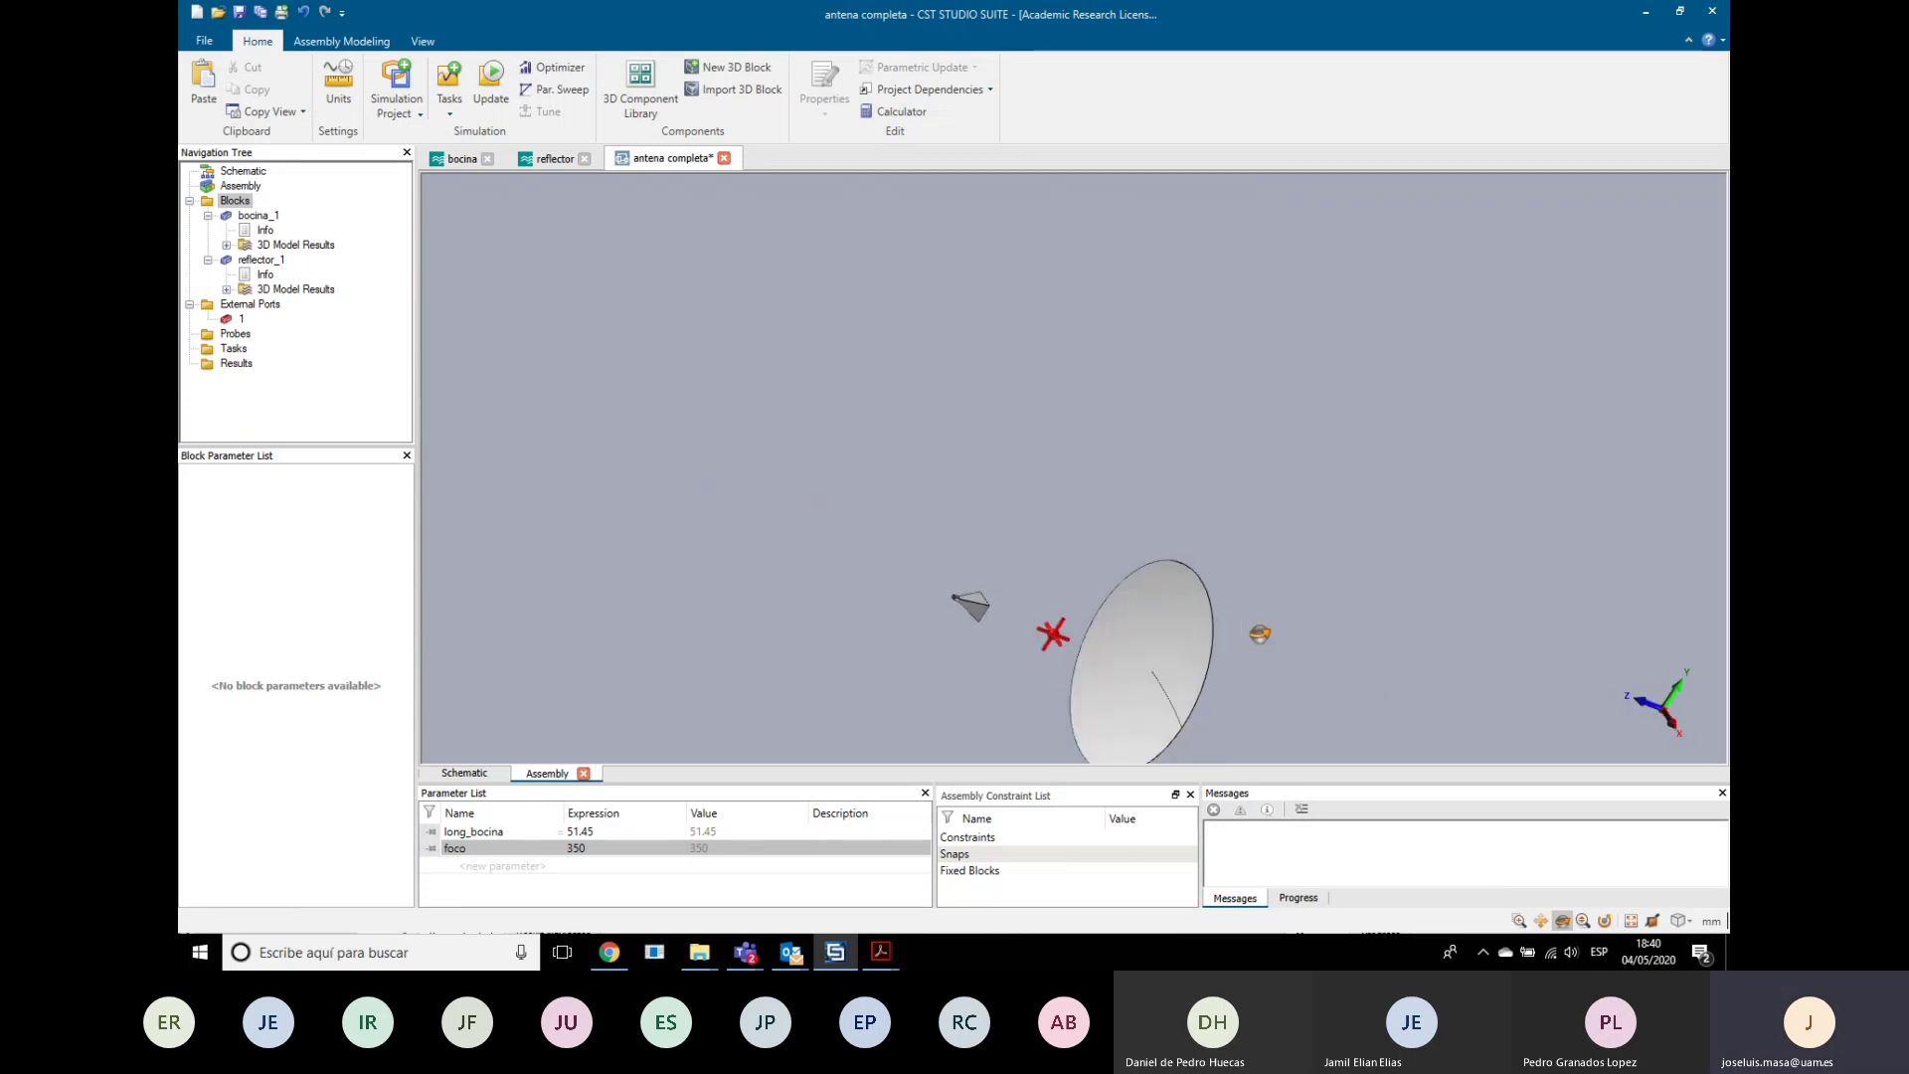
# Step: Pick the vertex point at the centre of the reflector dish to read its coordinates
pyautogui.scroll(2, 1134, 686)
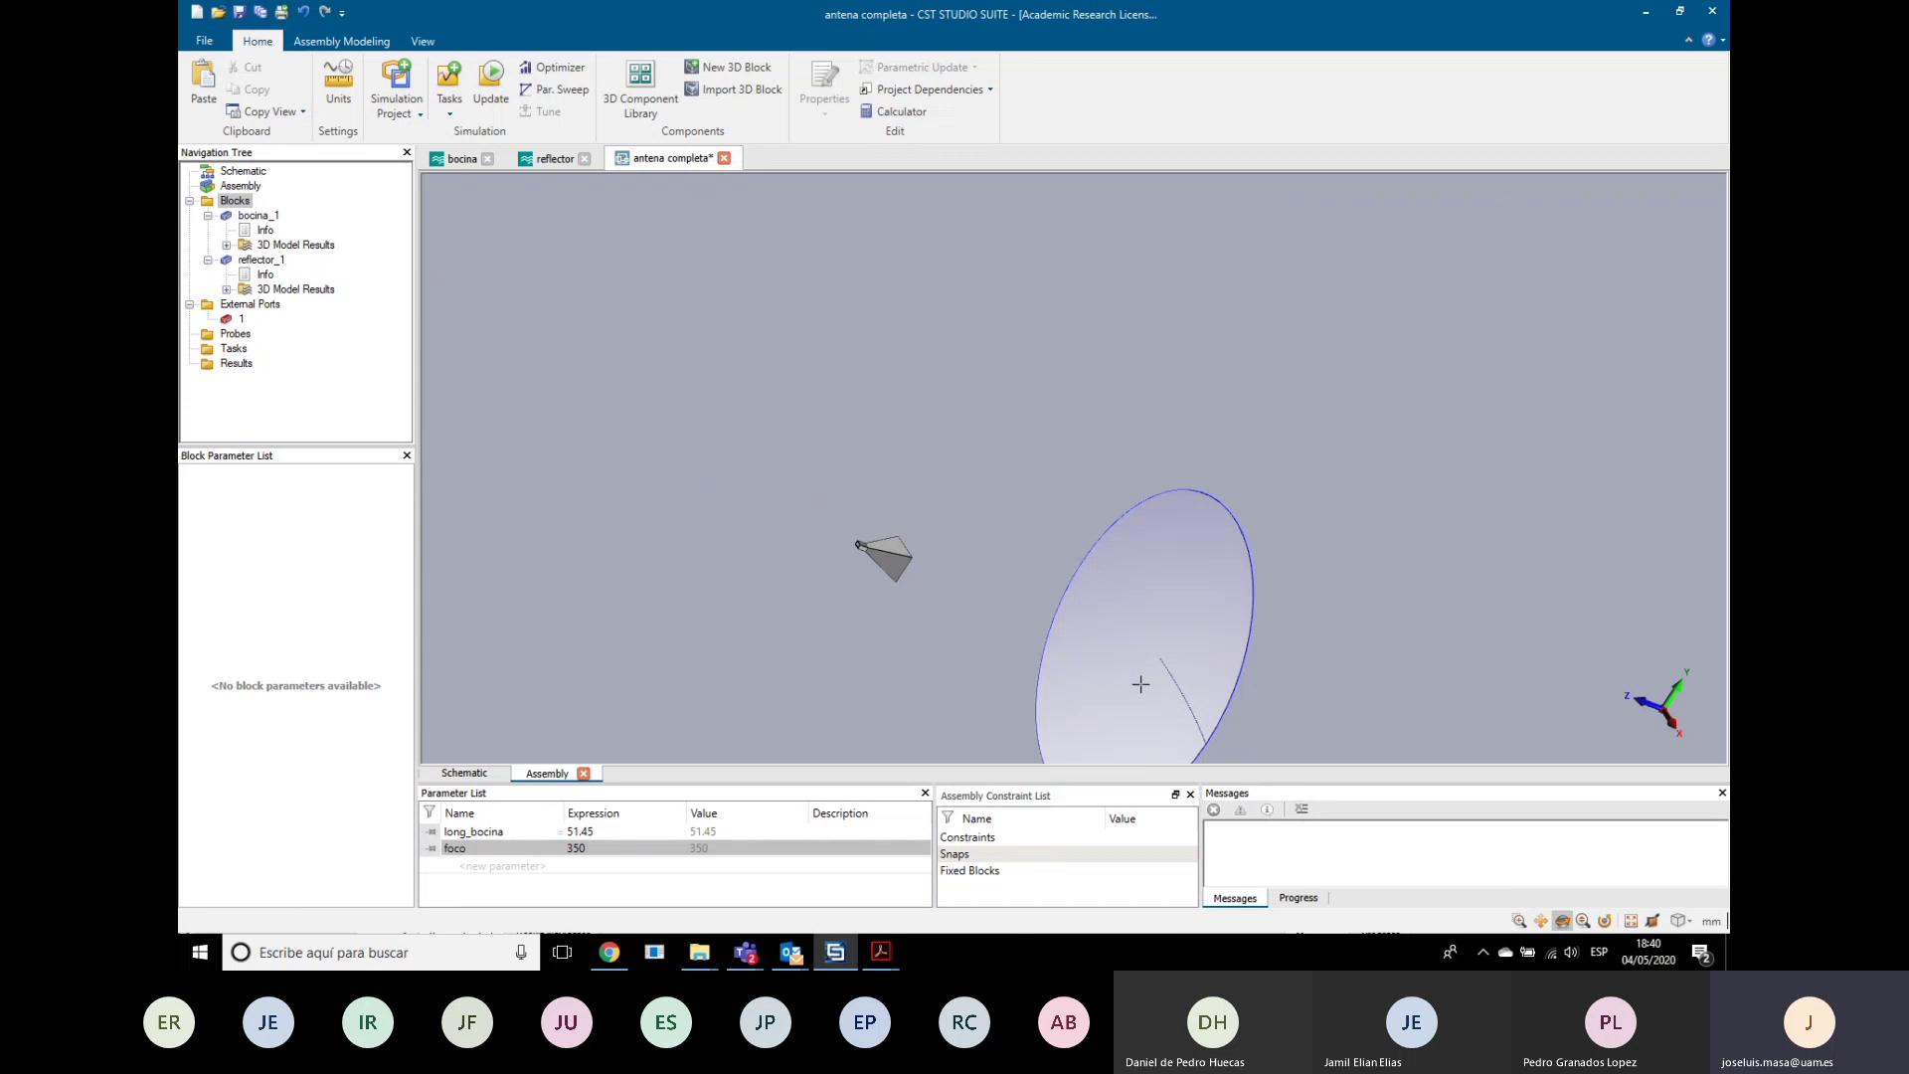
pyautogui.press('p')
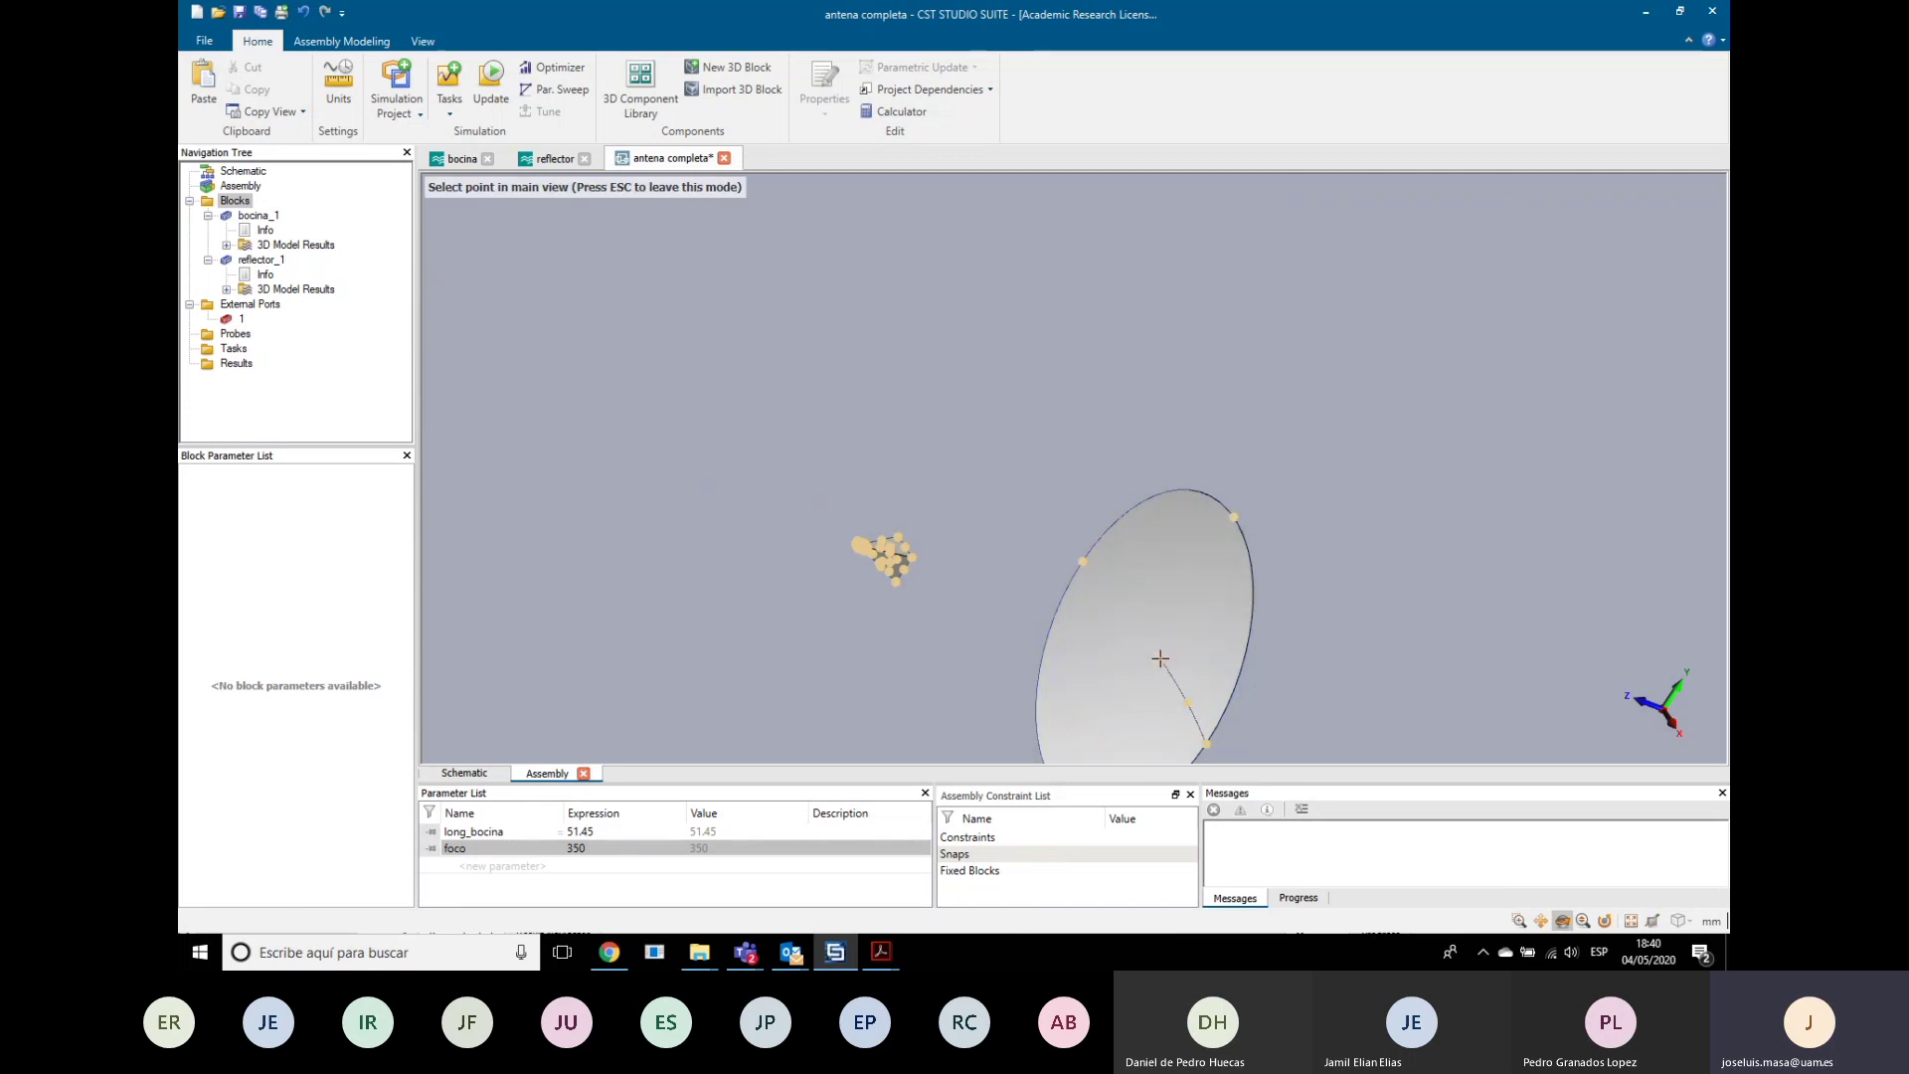
pyautogui.click(1160, 659)
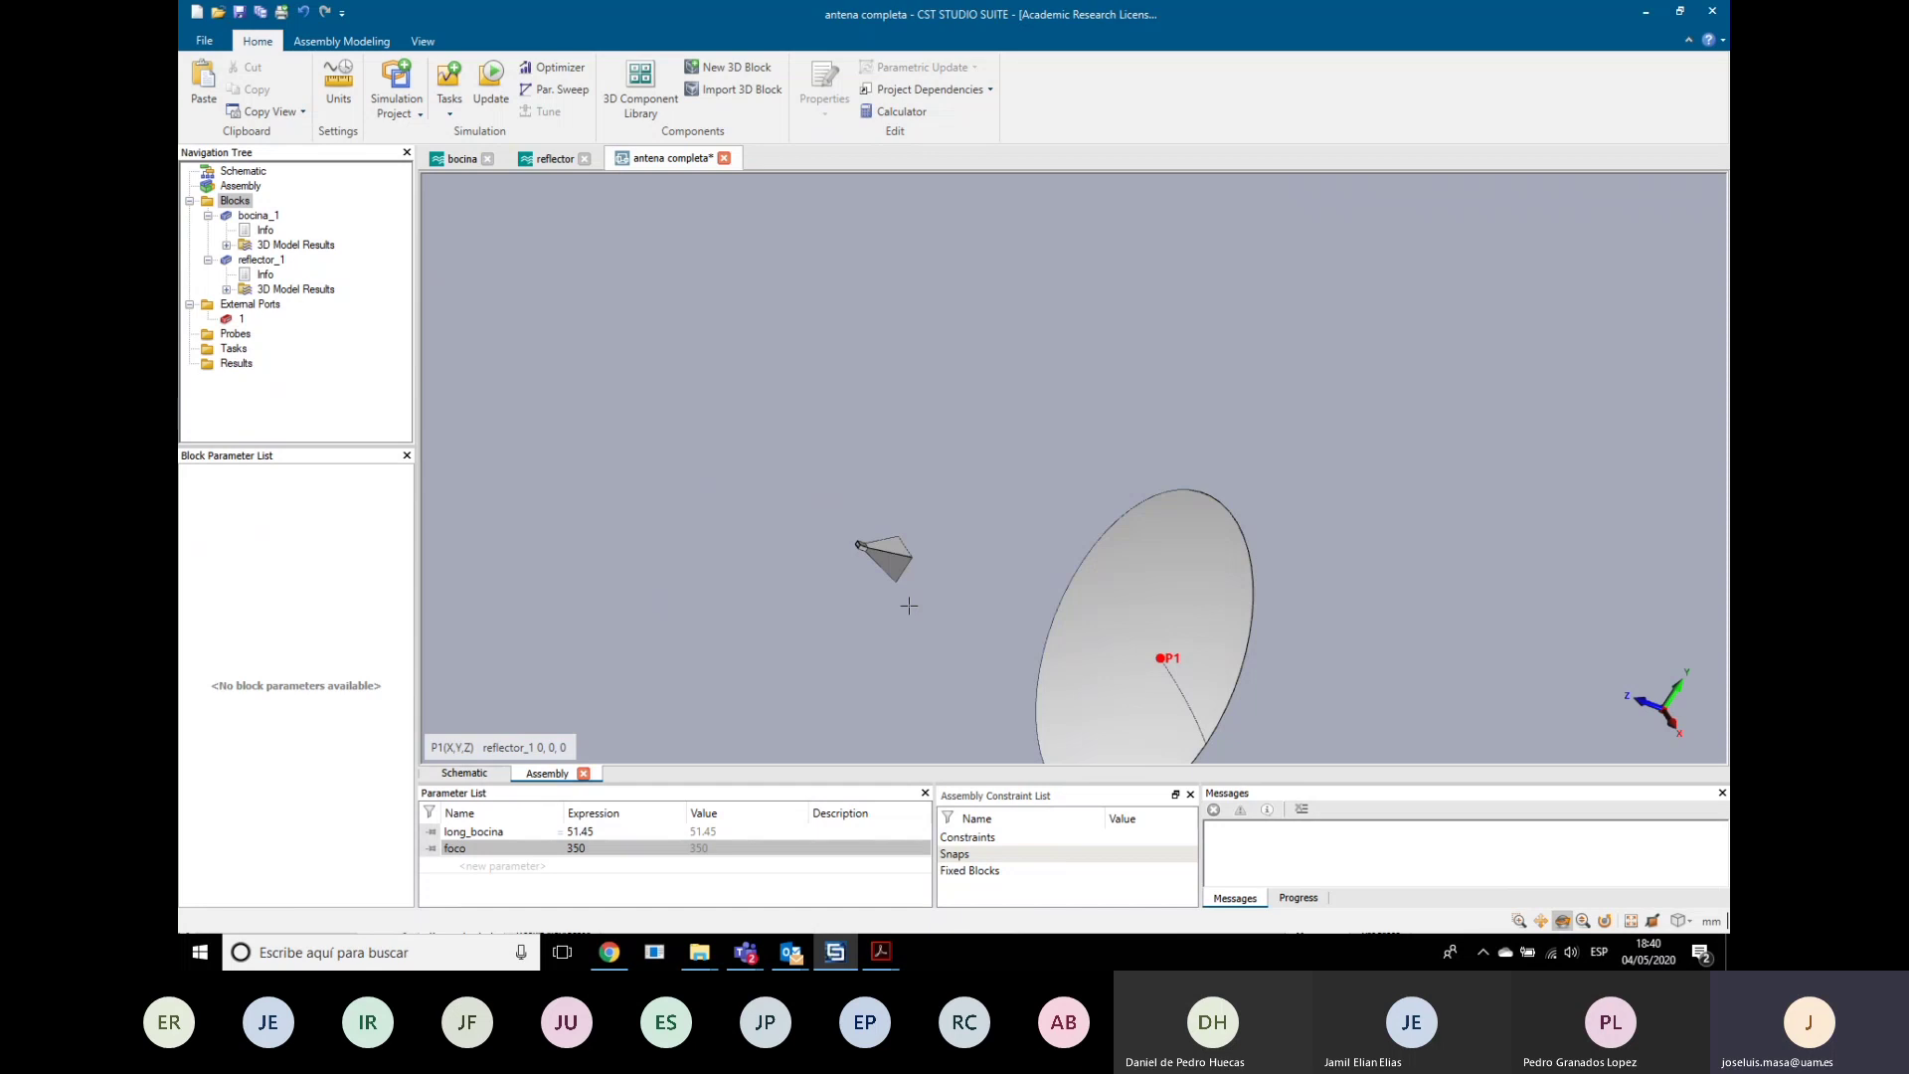
# Step: Pick an outer corner point of the horn's aperture to read its coordinates
pyautogui.scroll(5, 880, 597)
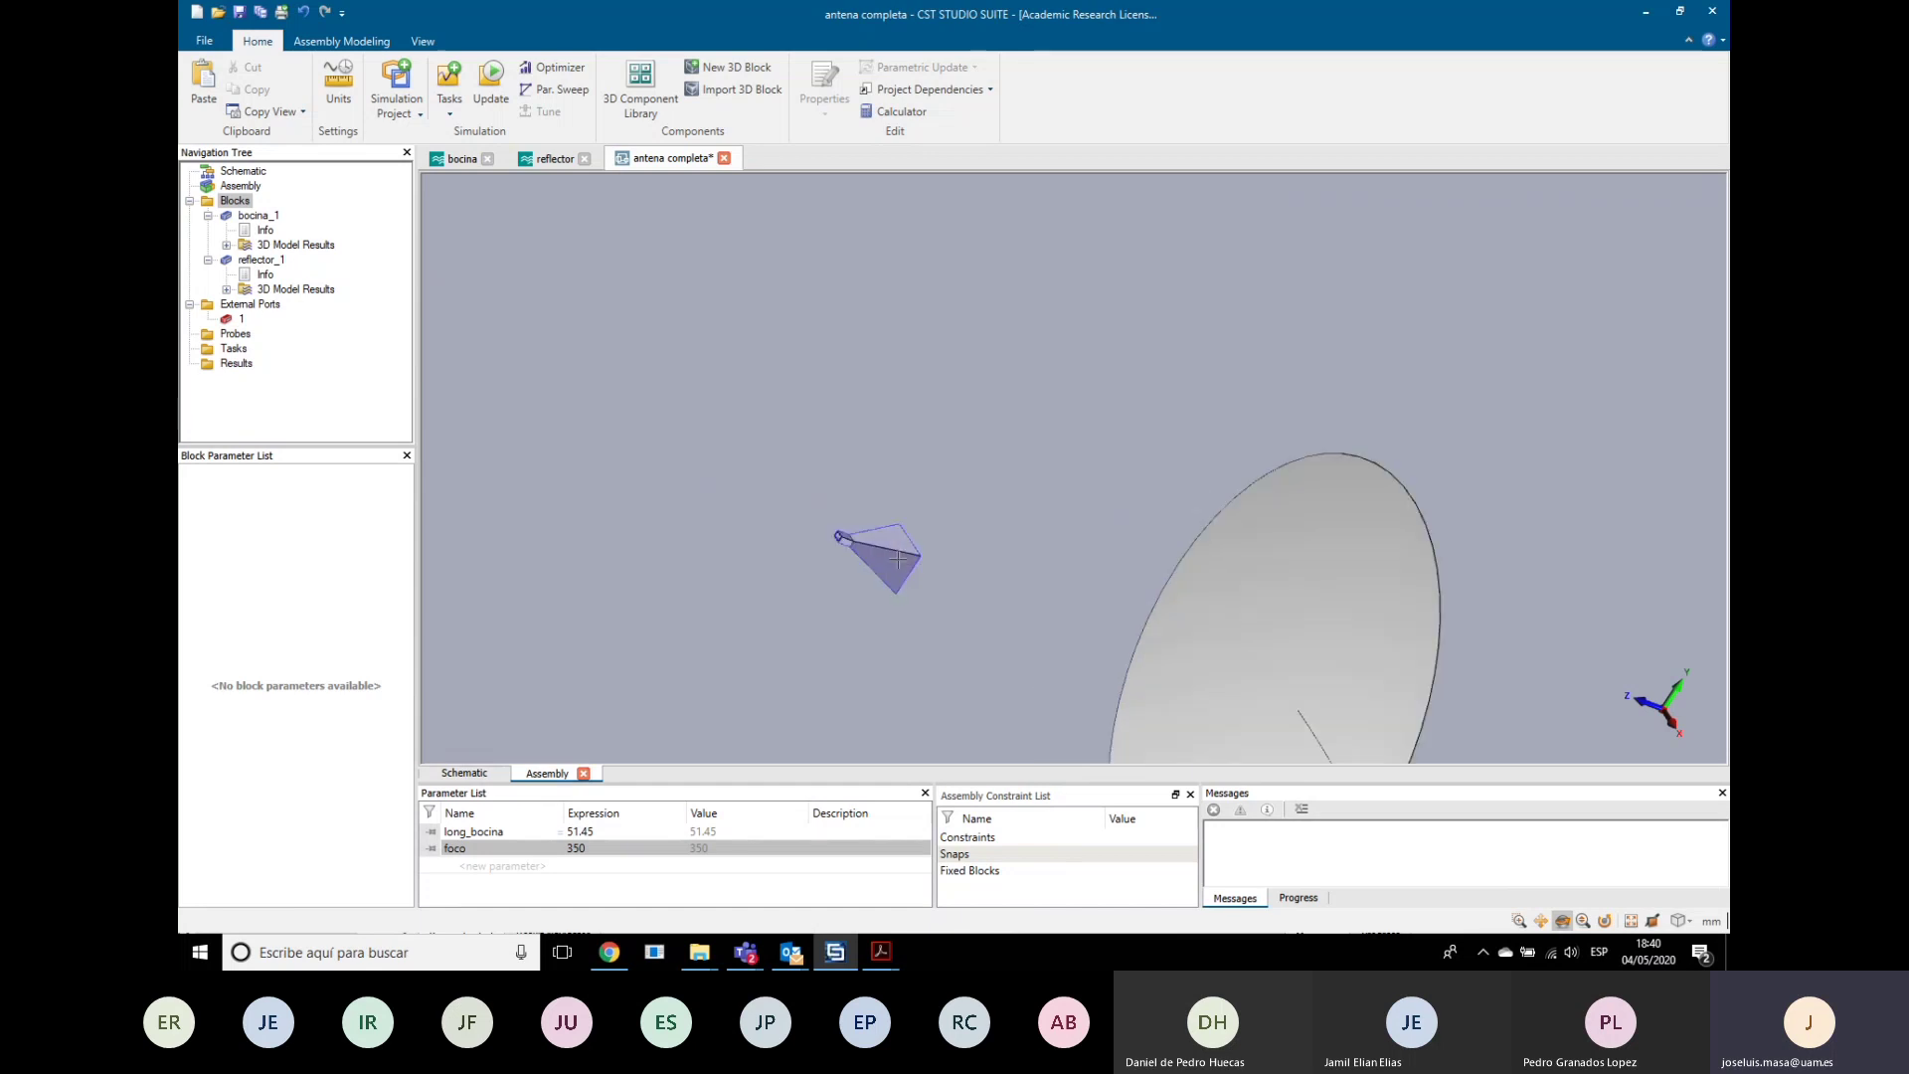
pyautogui.moveTo(1097, 601); pyautogui.dragTo(954, 556)
pyautogui.press('p')
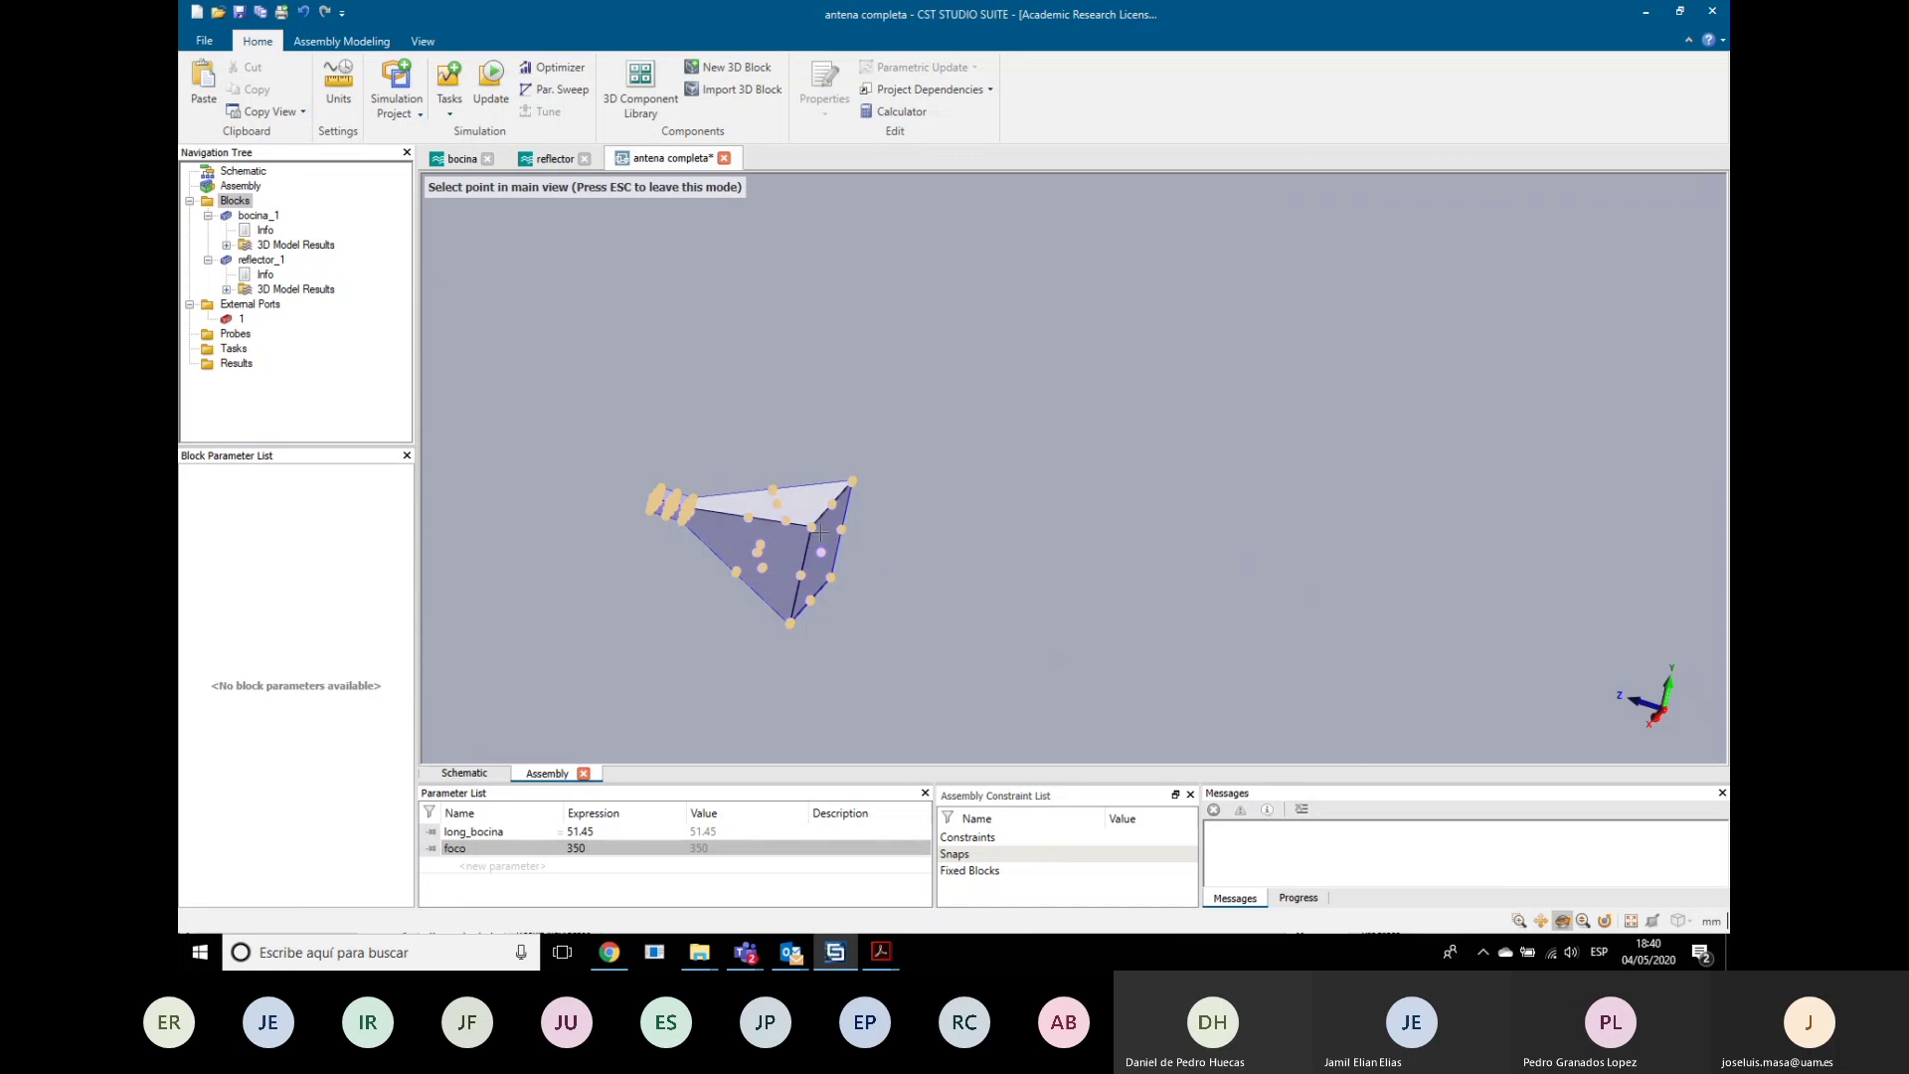
pyautogui.scroll(8, 819, 532)
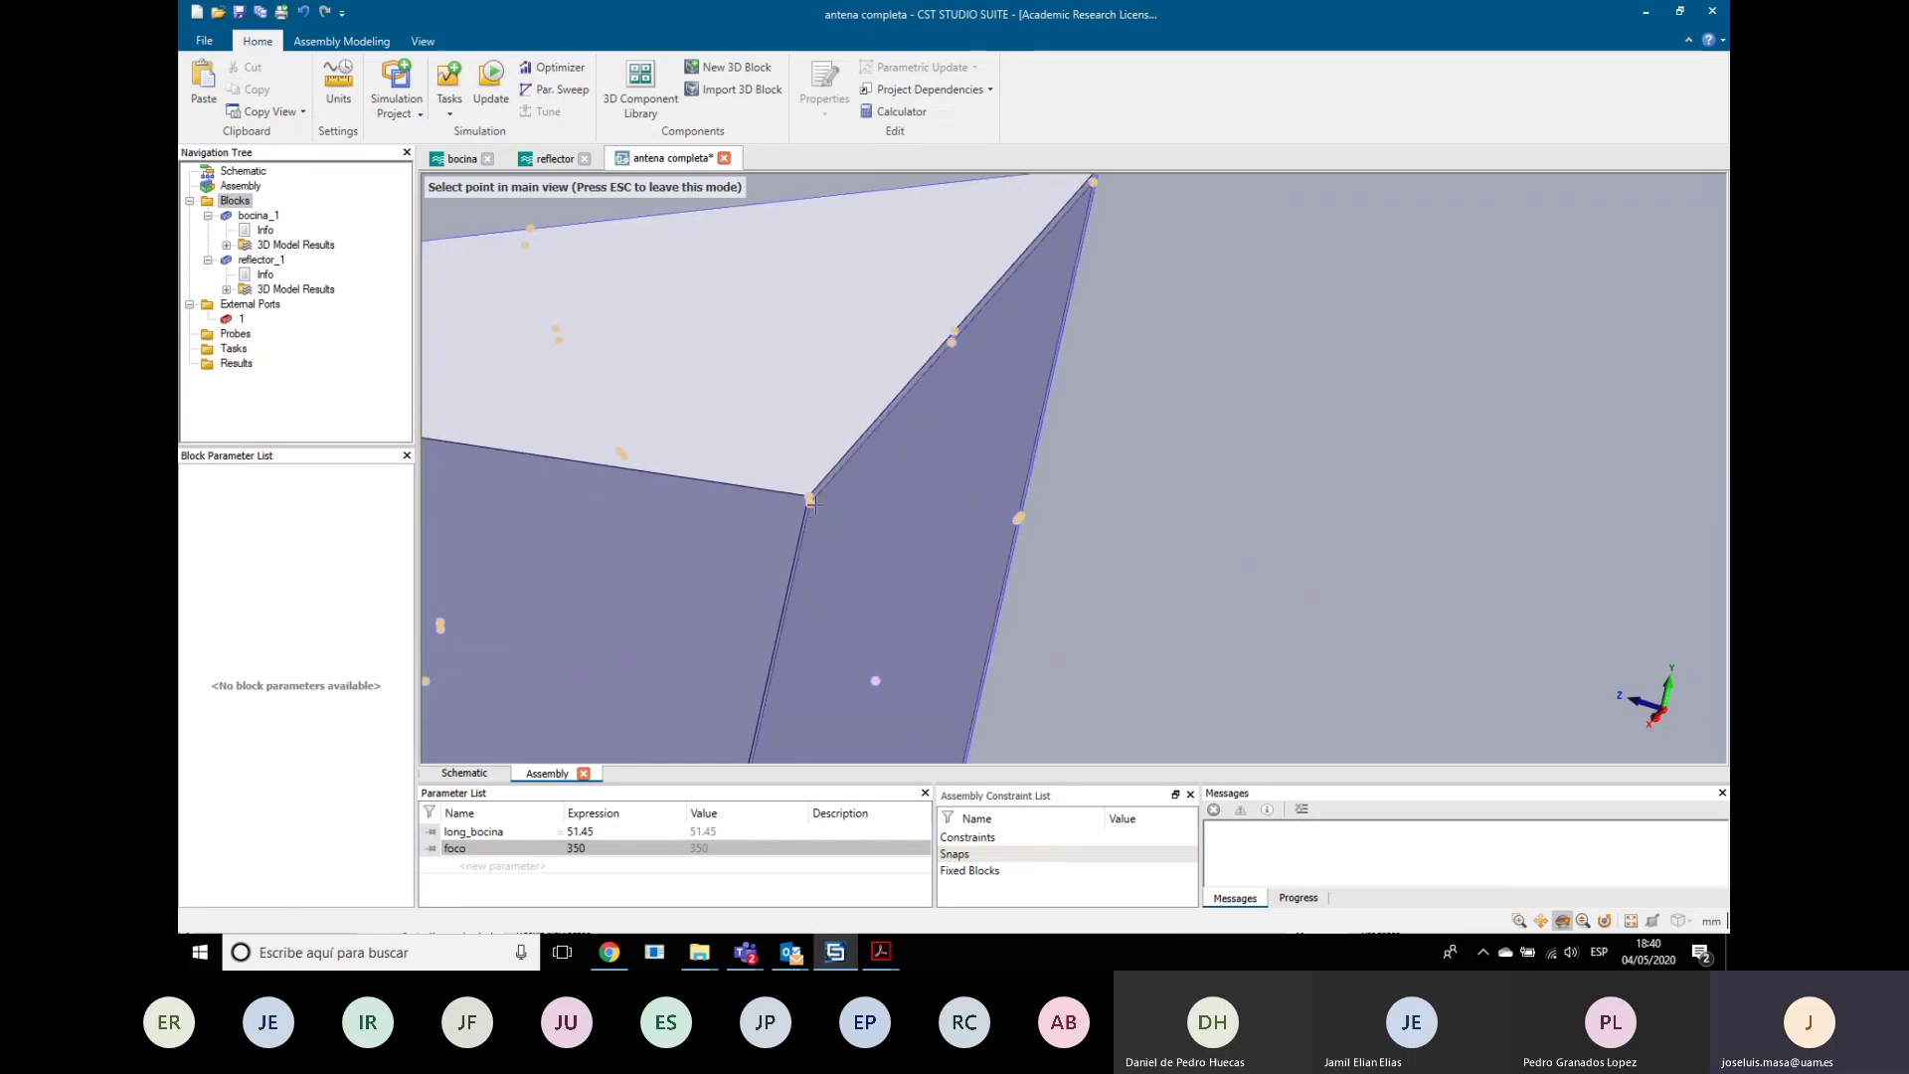
pyautogui.click(809, 498)
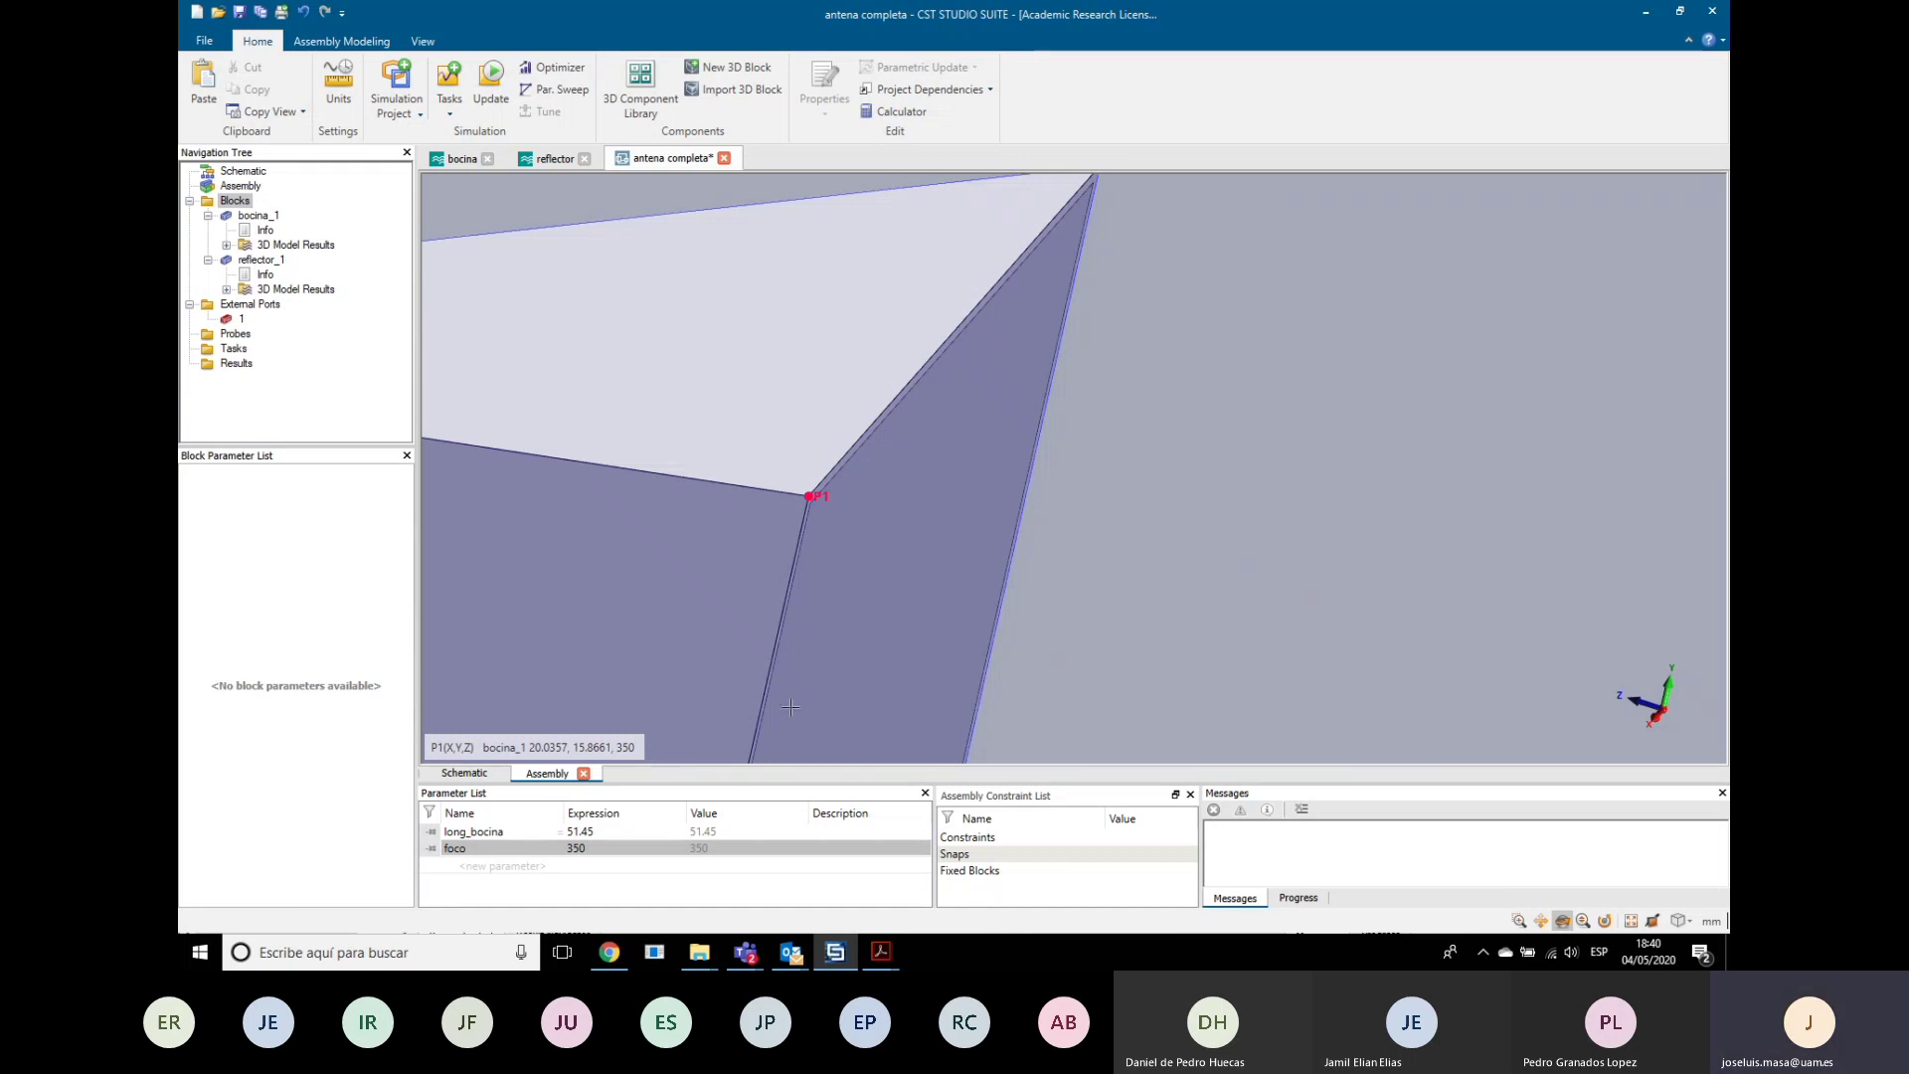
pyautogui.scroll(-5, 798, 626)
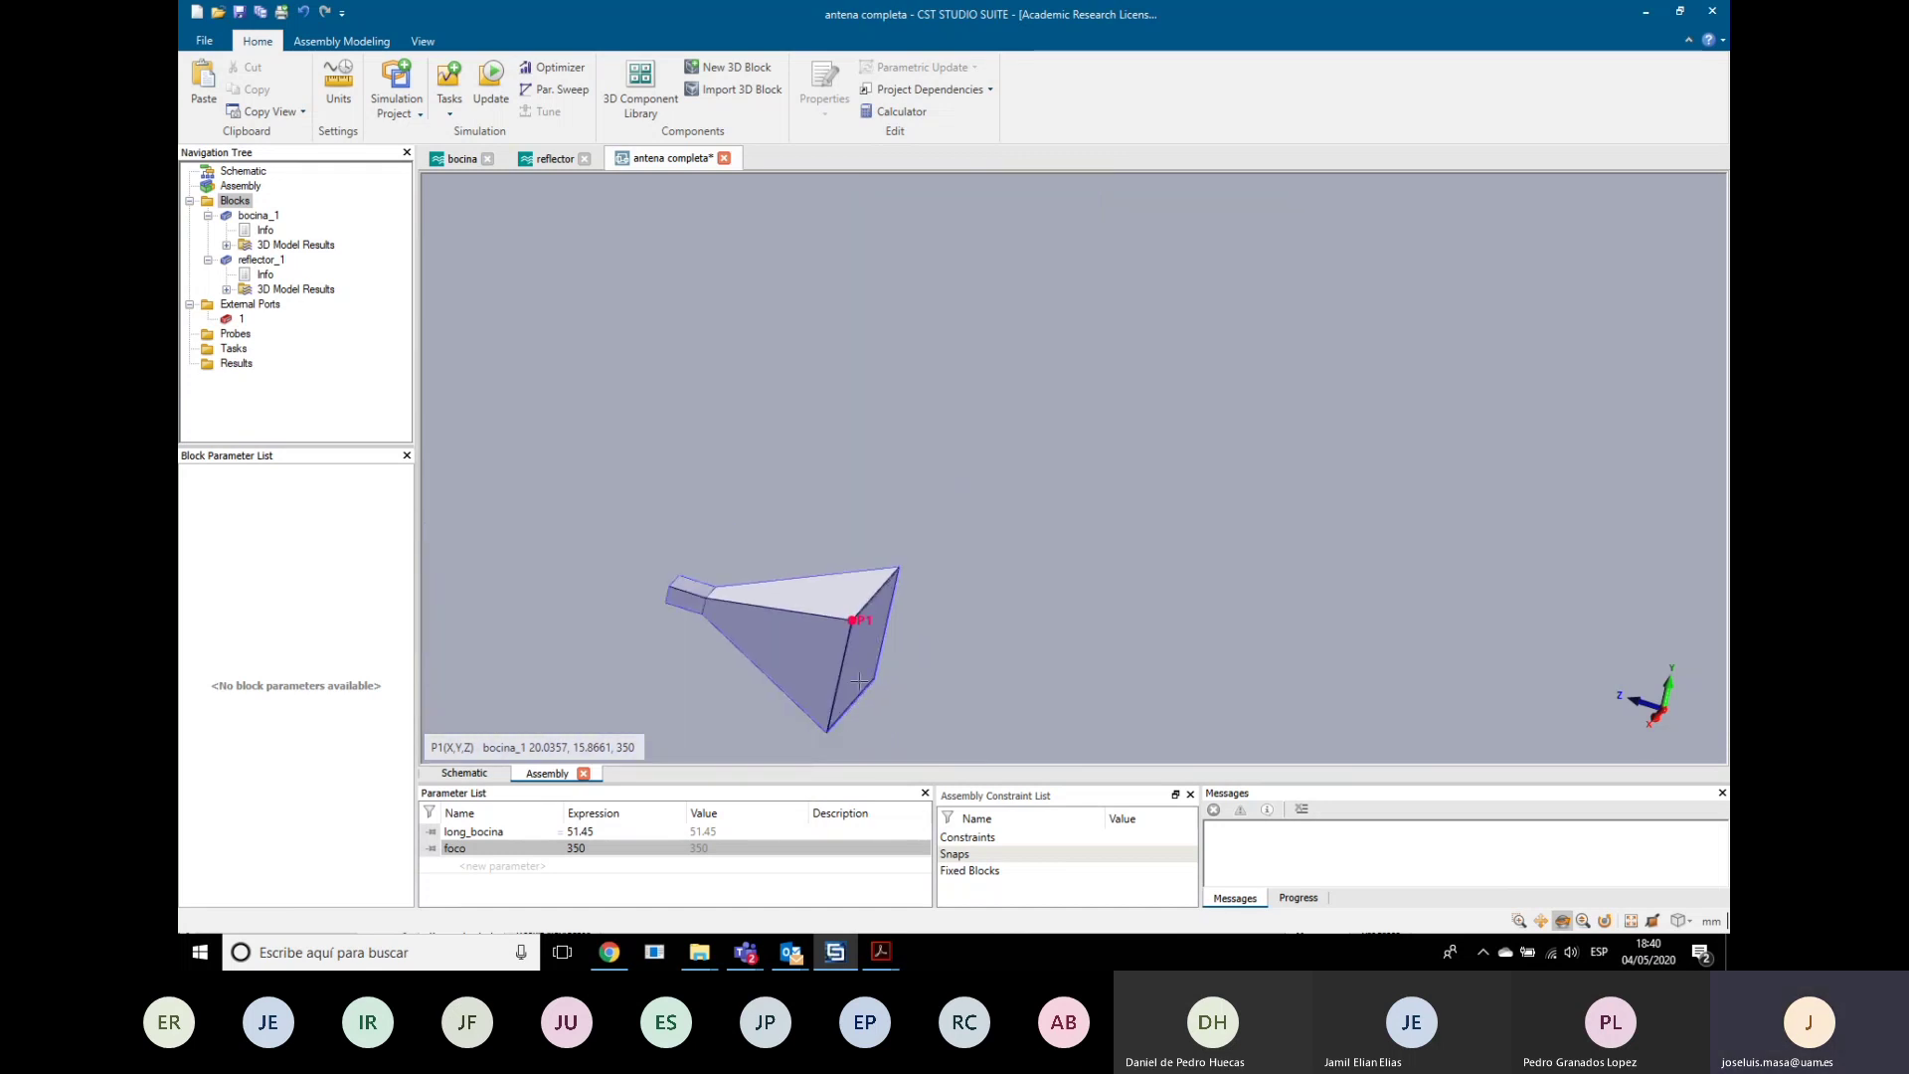
# Step: Save the antena completa project with the horn and reflector assembly
pyautogui.moveTo(860, 681)
pyautogui.mouseDown()
pyautogui.moveTo(1344, 574)
pyautogui.moveTo(1432, 659)
pyautogui.moveTo(1265, 577)
pyautogui.moveTo(1333, 598)
pyautogui.moveTo(1325, 581)
pyautogui.moveTo(1317, 635)
pyautogui.moveTo(1432, 712)
pyautogui.moveTo(1516, 716)
pyautogui.moveTo(1433, 724)
pyautogui.mouseUp()
pyautogui.scroll(-5, 1345, 575)
pyautogui.scroll(1, 1425, 643)
pyautogui.scroll(-2, 1425, 644)
pyautogui.scroll(5, 1433, 724)
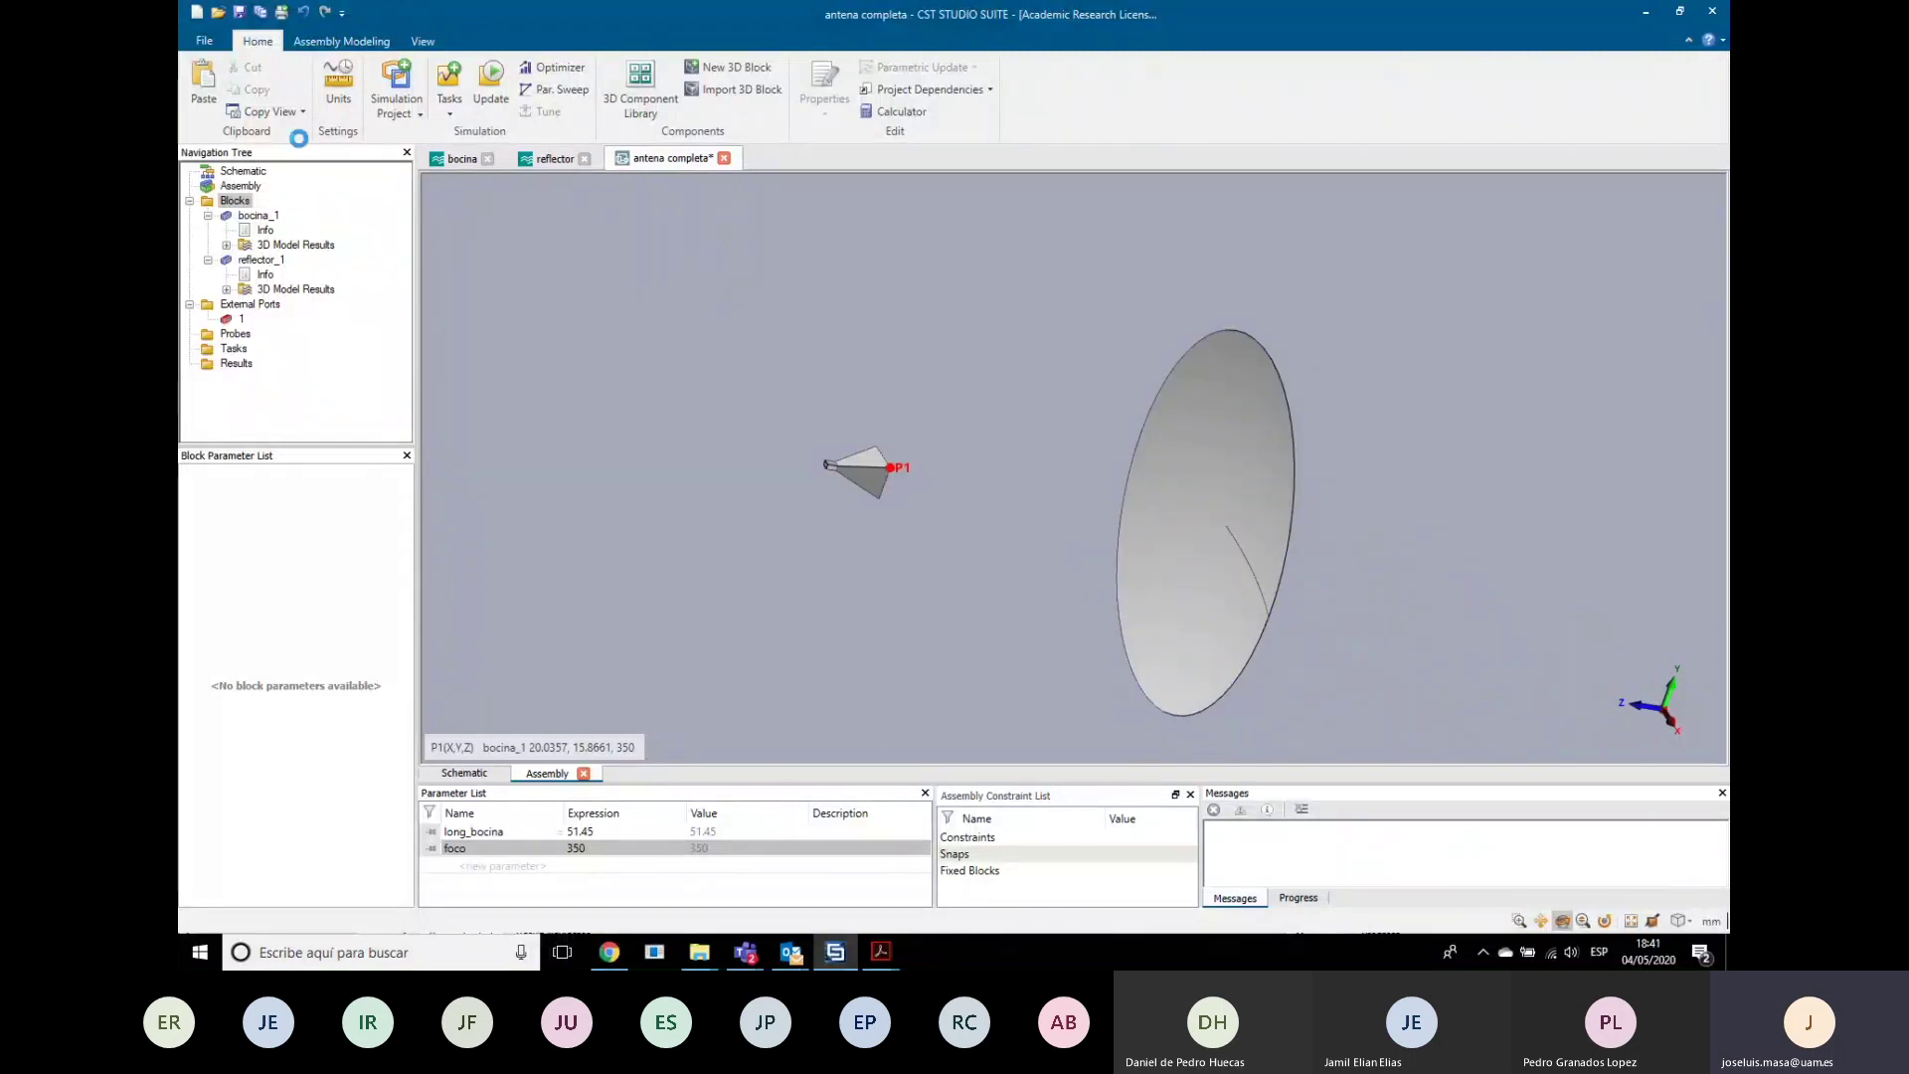
pyautogui.click(240, 13)
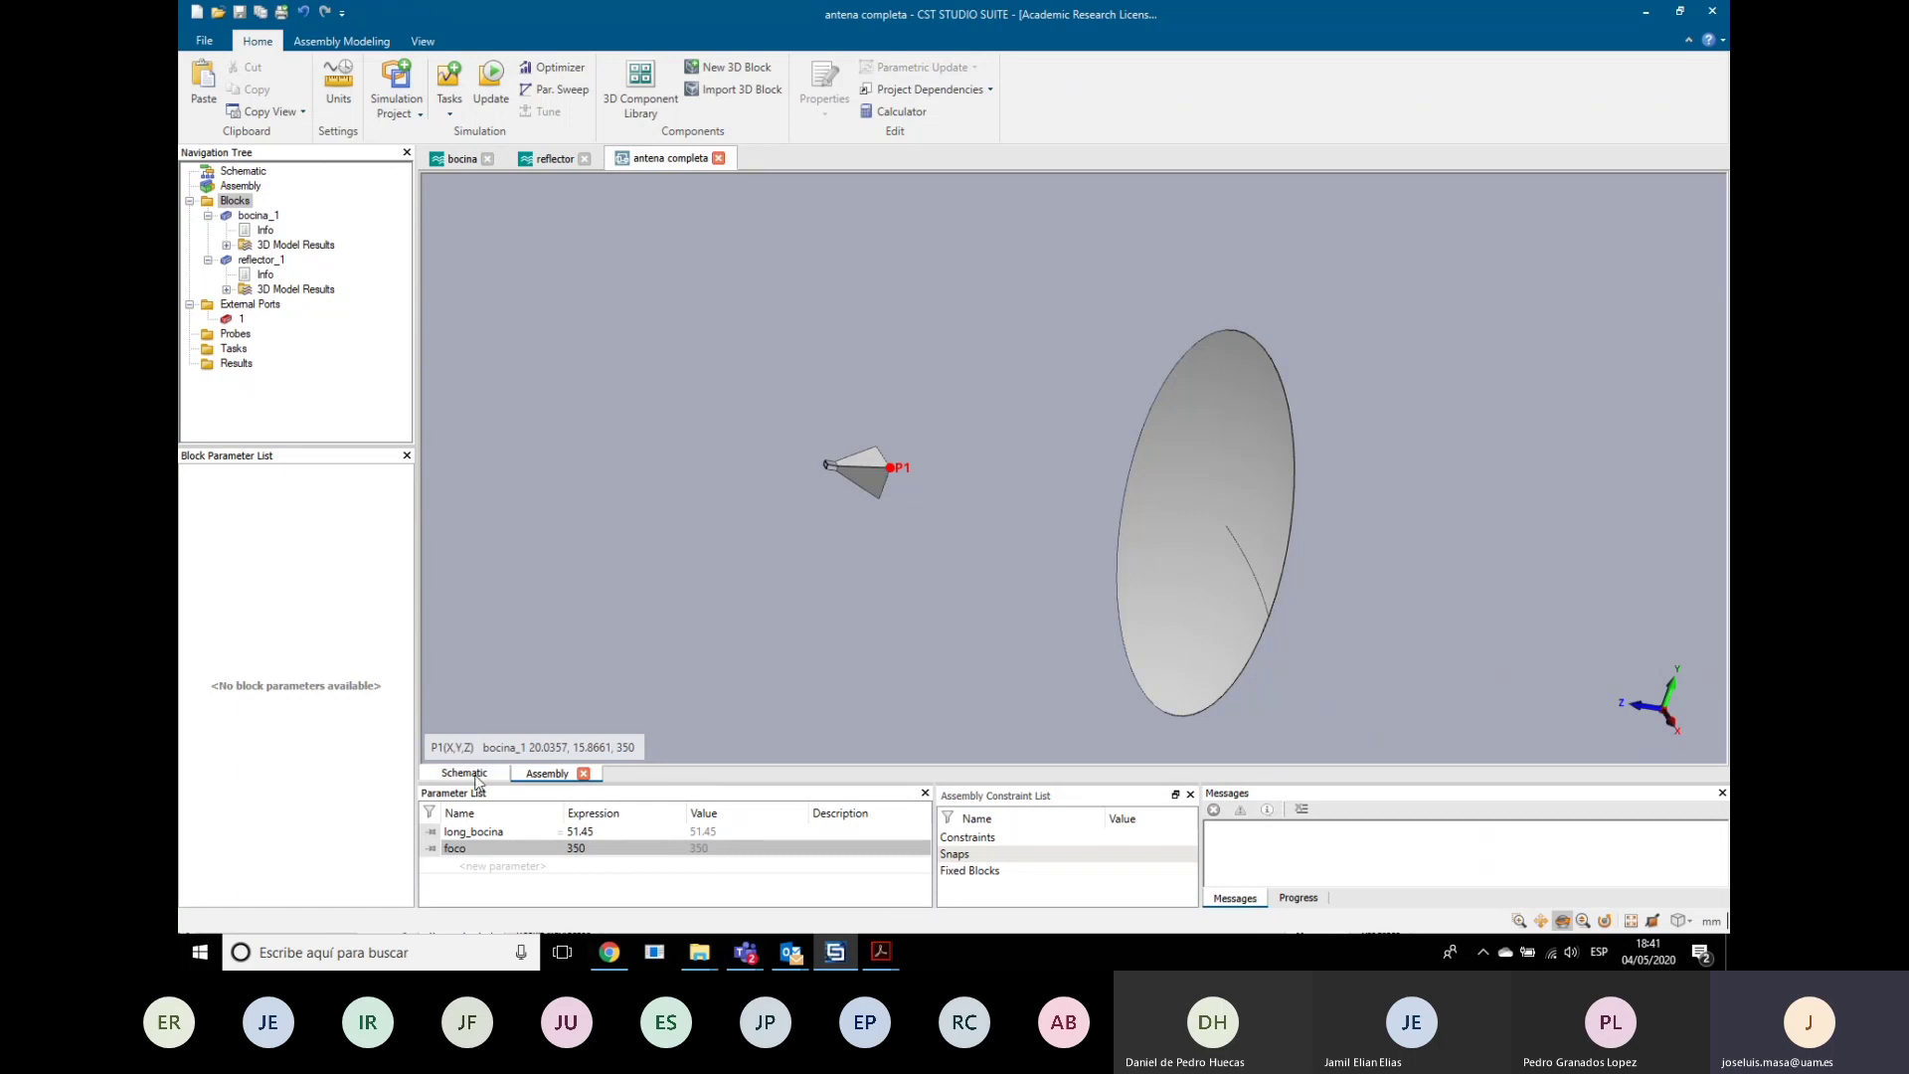
# Step: From the schematic, add a Simulation project task that considers the bocina_1 block for 3D model/schematic, and end the block type definition
pyautogui.click(465, 774)
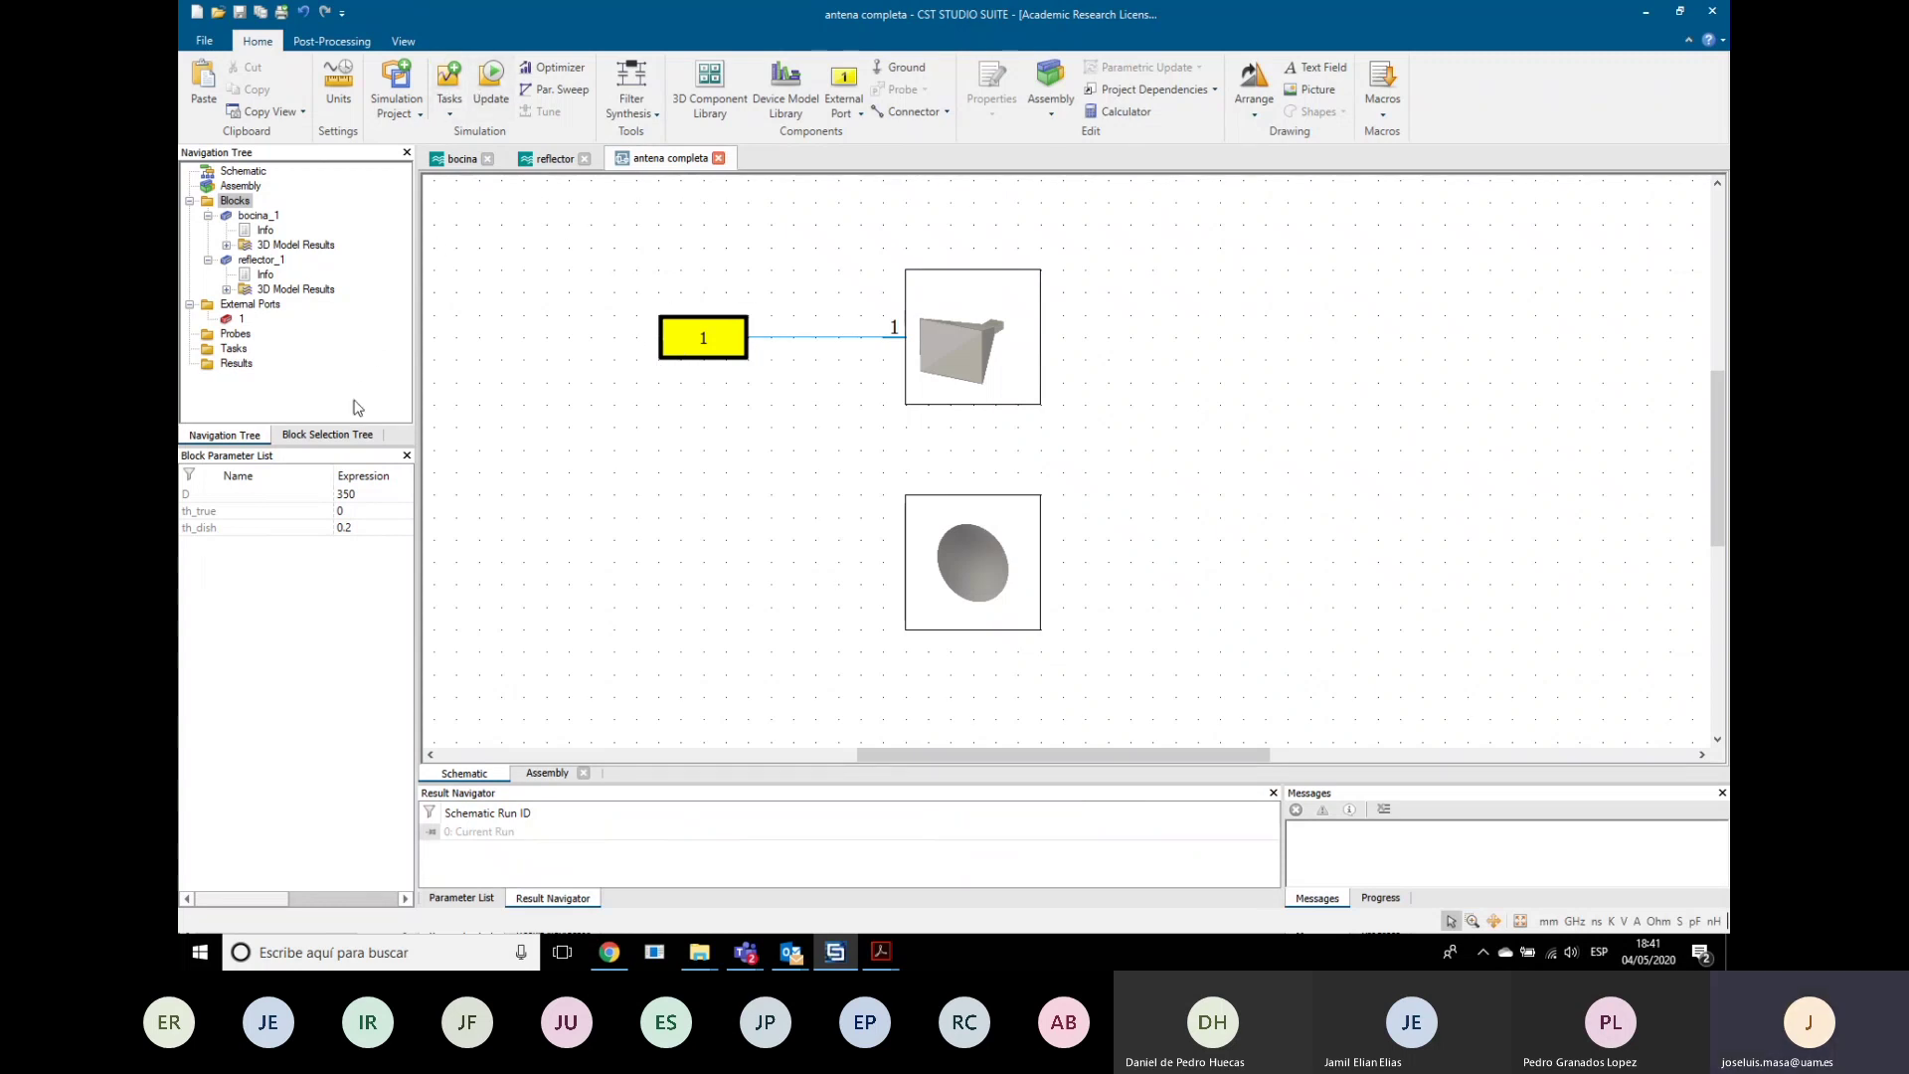
pyautogui.click(460, 94)
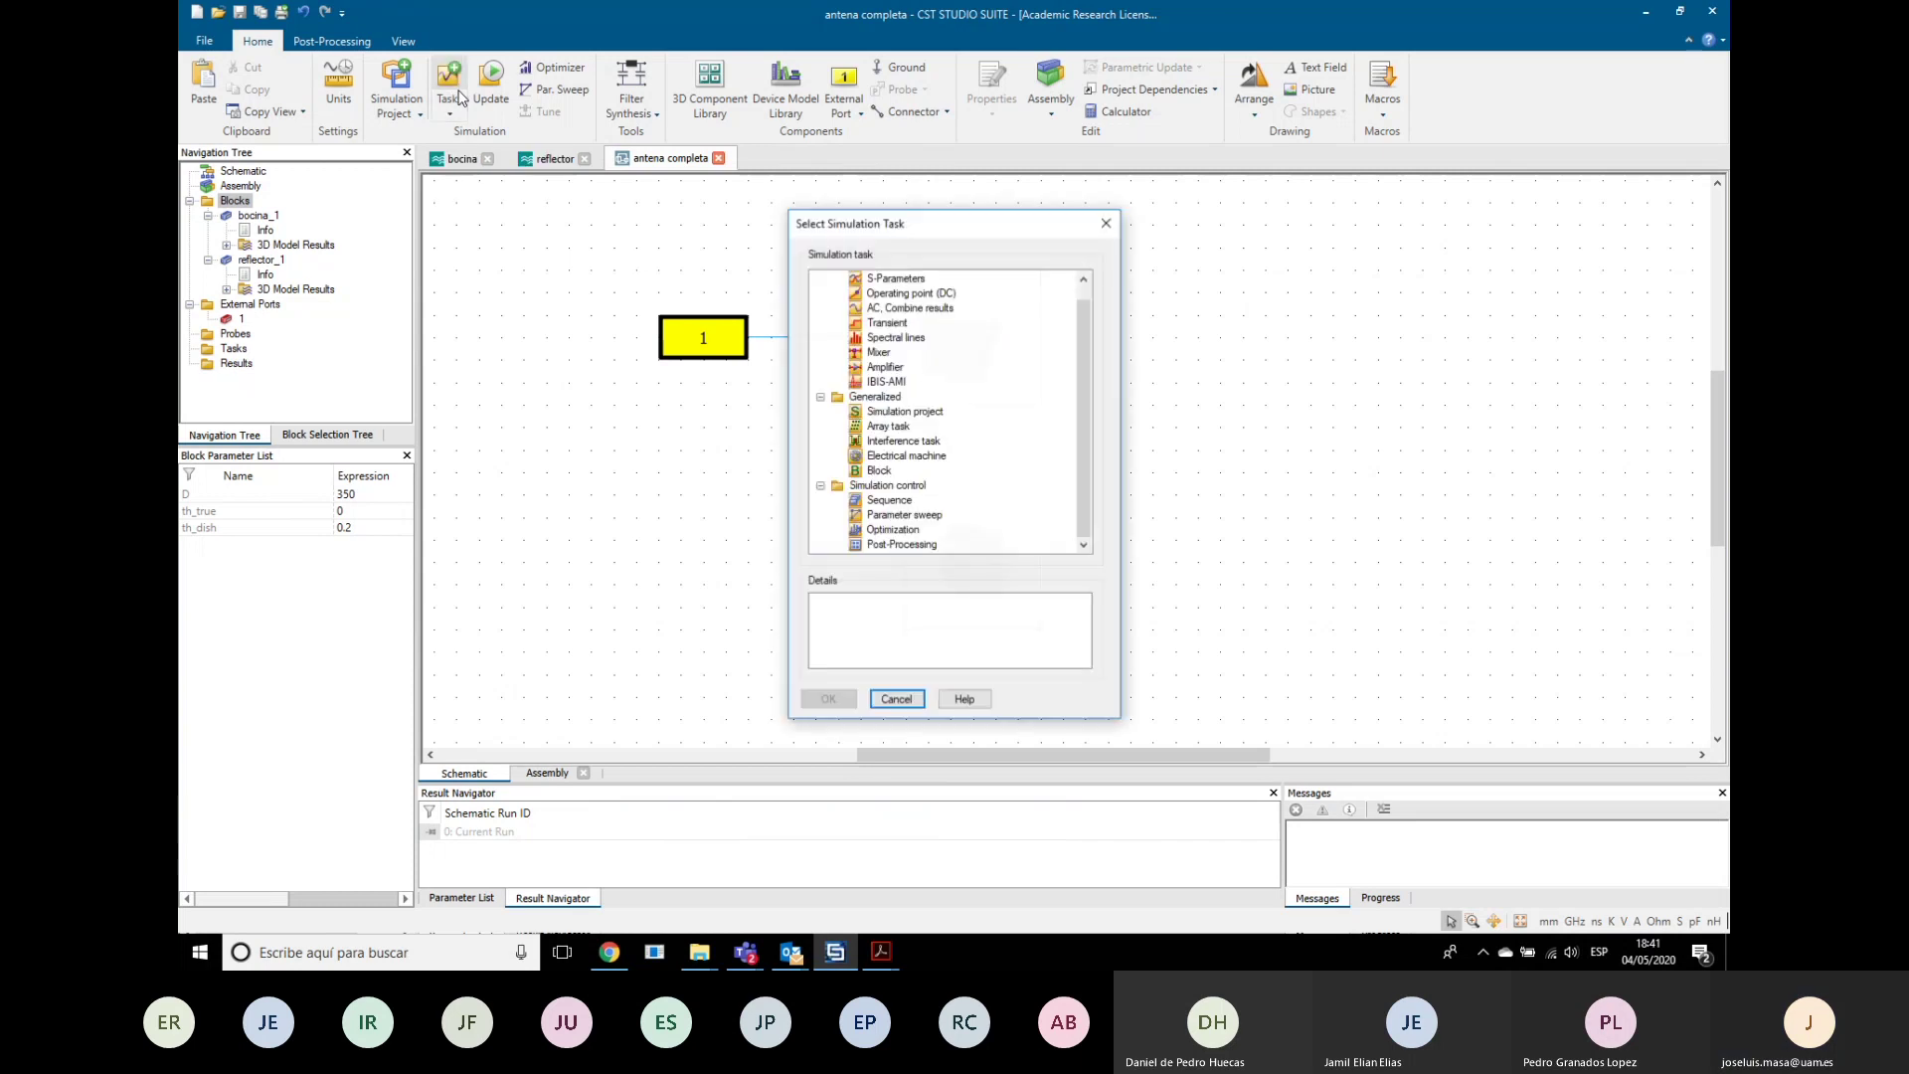
pyautogui.click(895, 412)
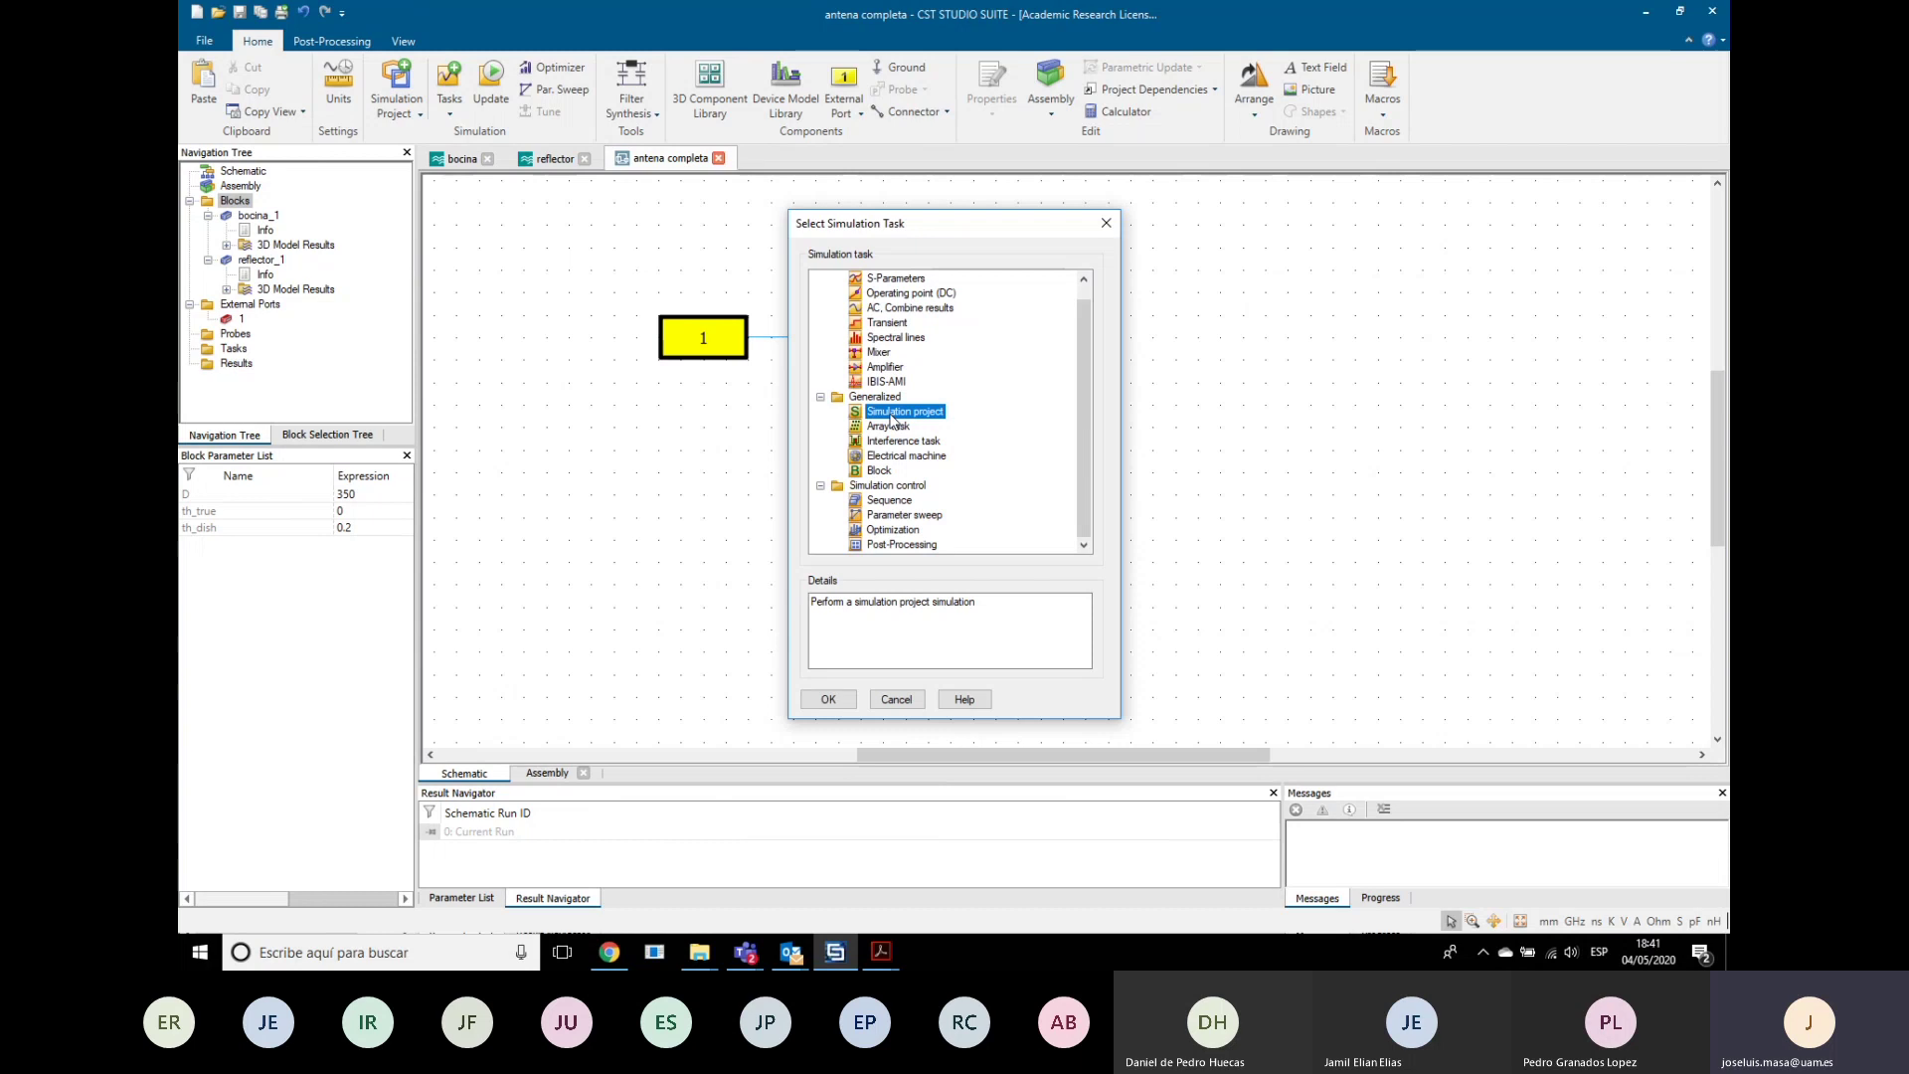
pyautogui.click(848, 696)
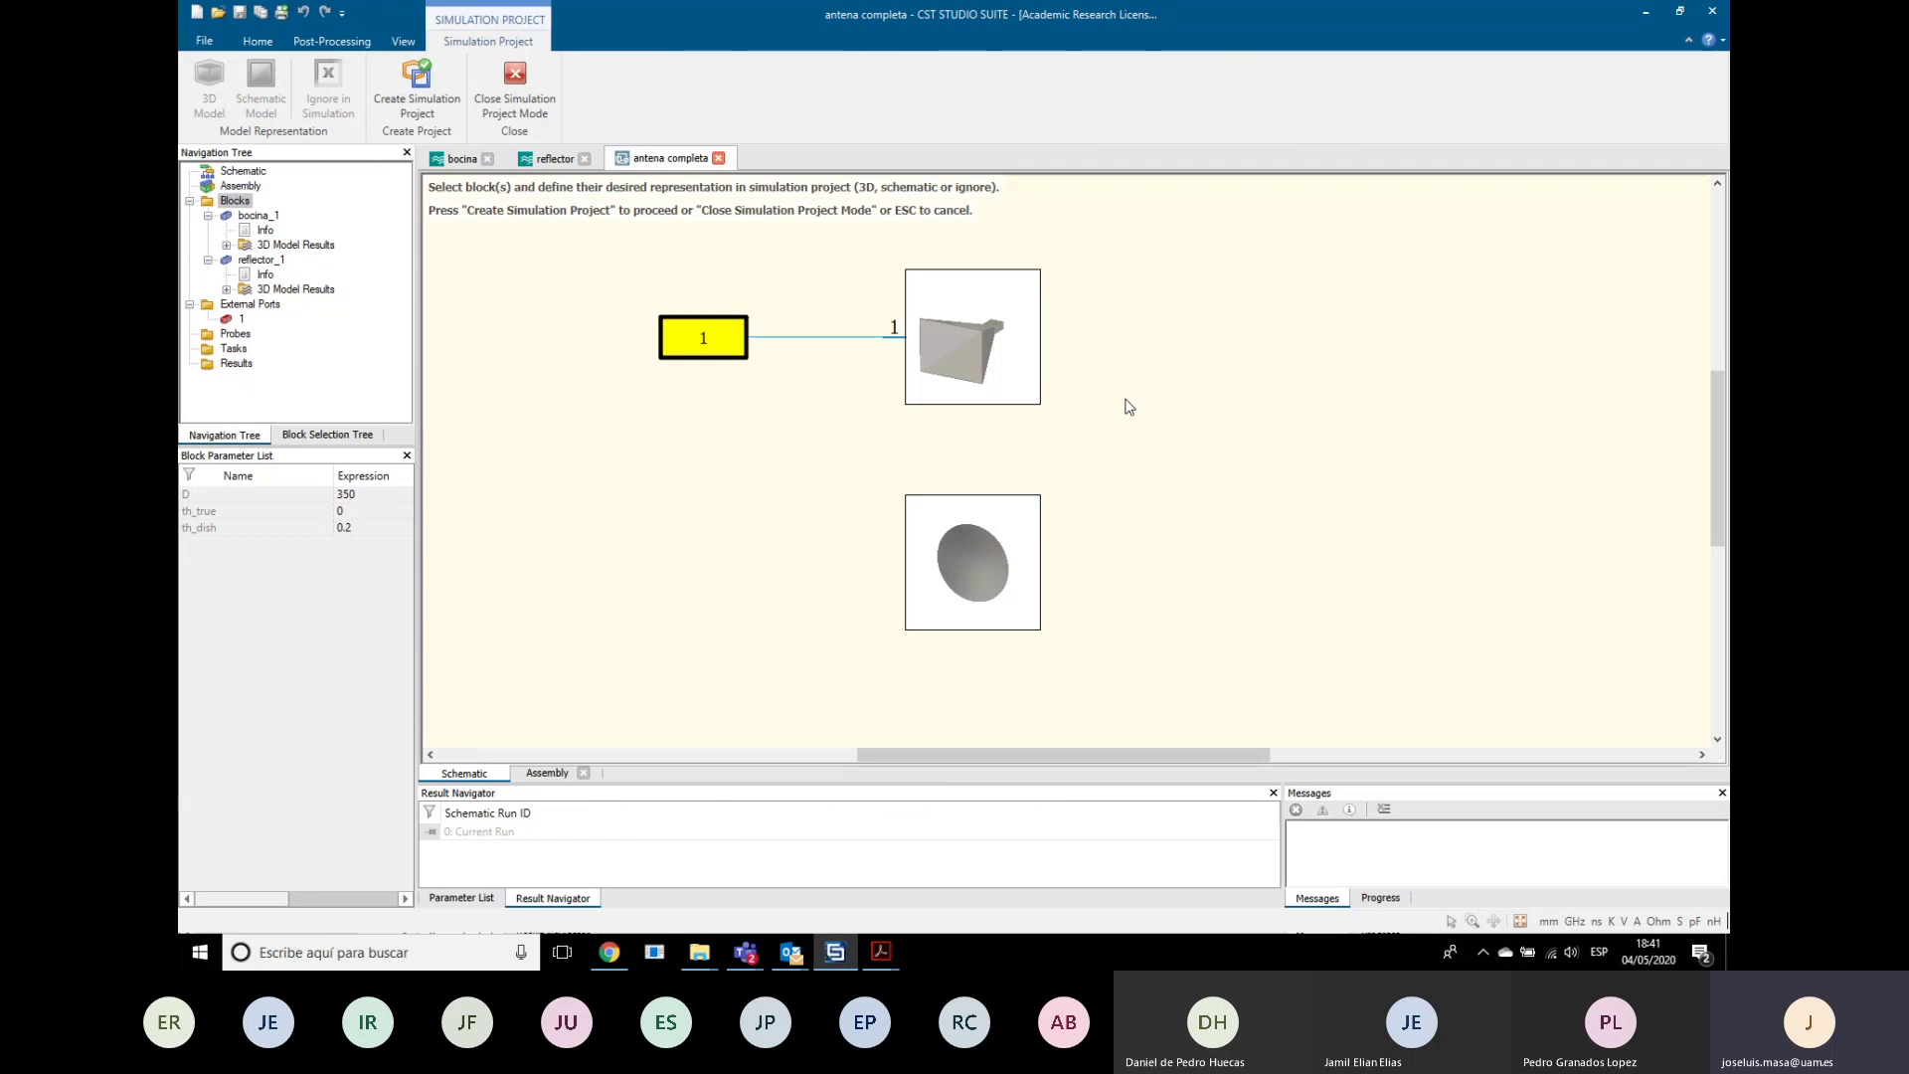
pyautogui.click(996, 343)
pyautogui.rightClick(996, 343)
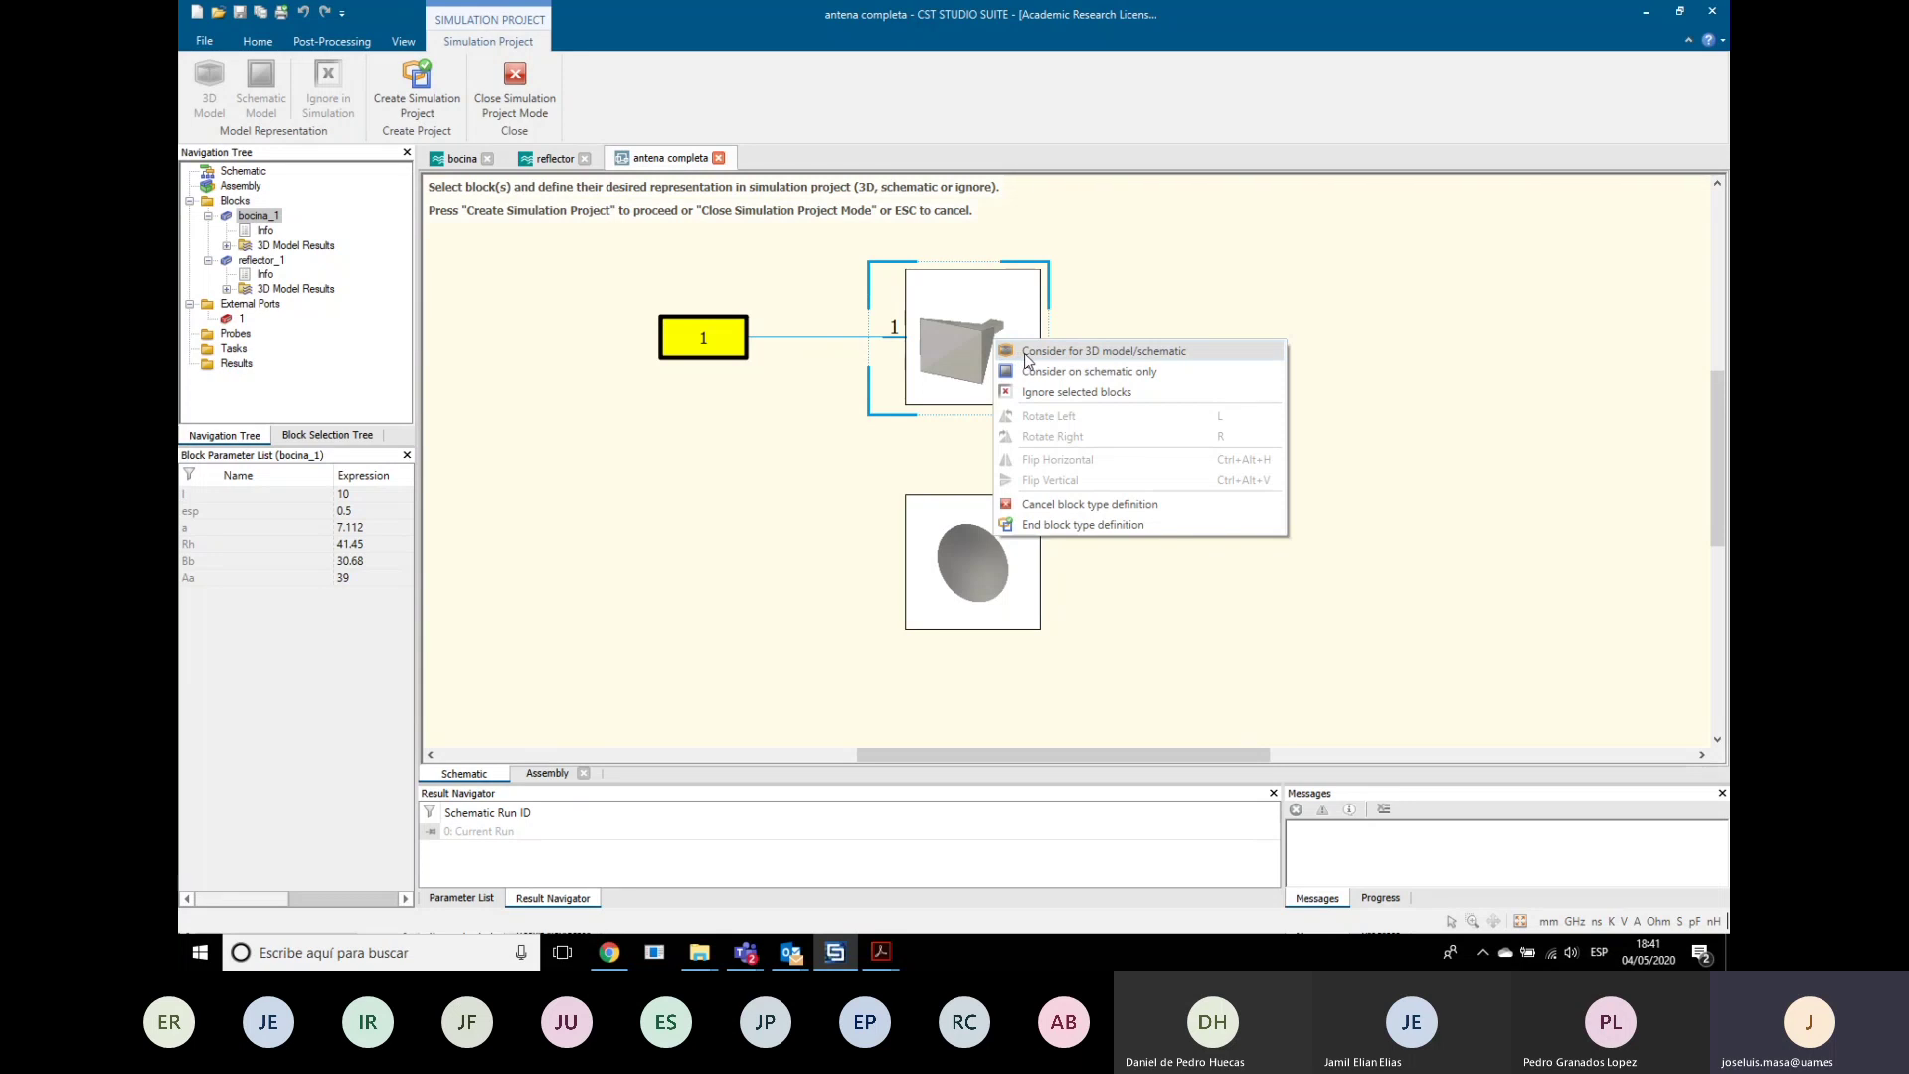
pyautogui.click(1027, 356)
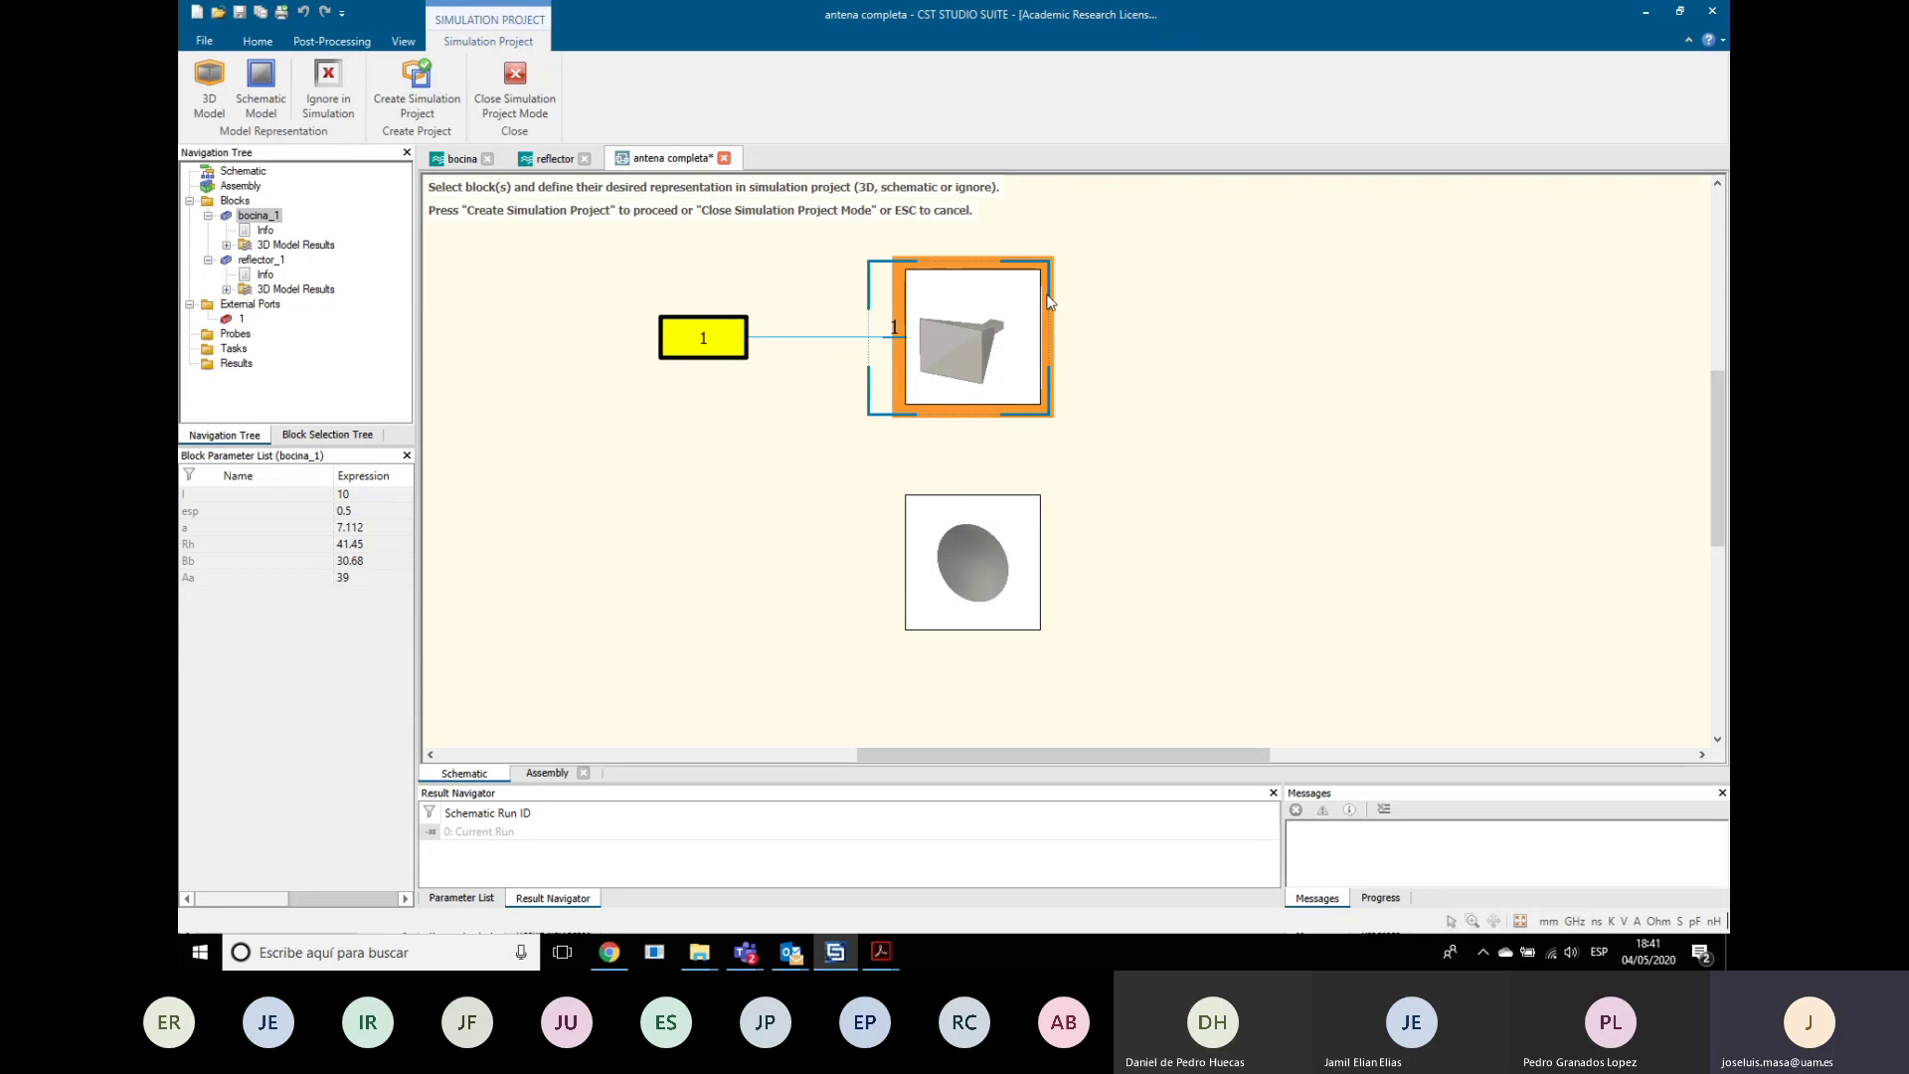
pyautogui.rightClick(970, 345)
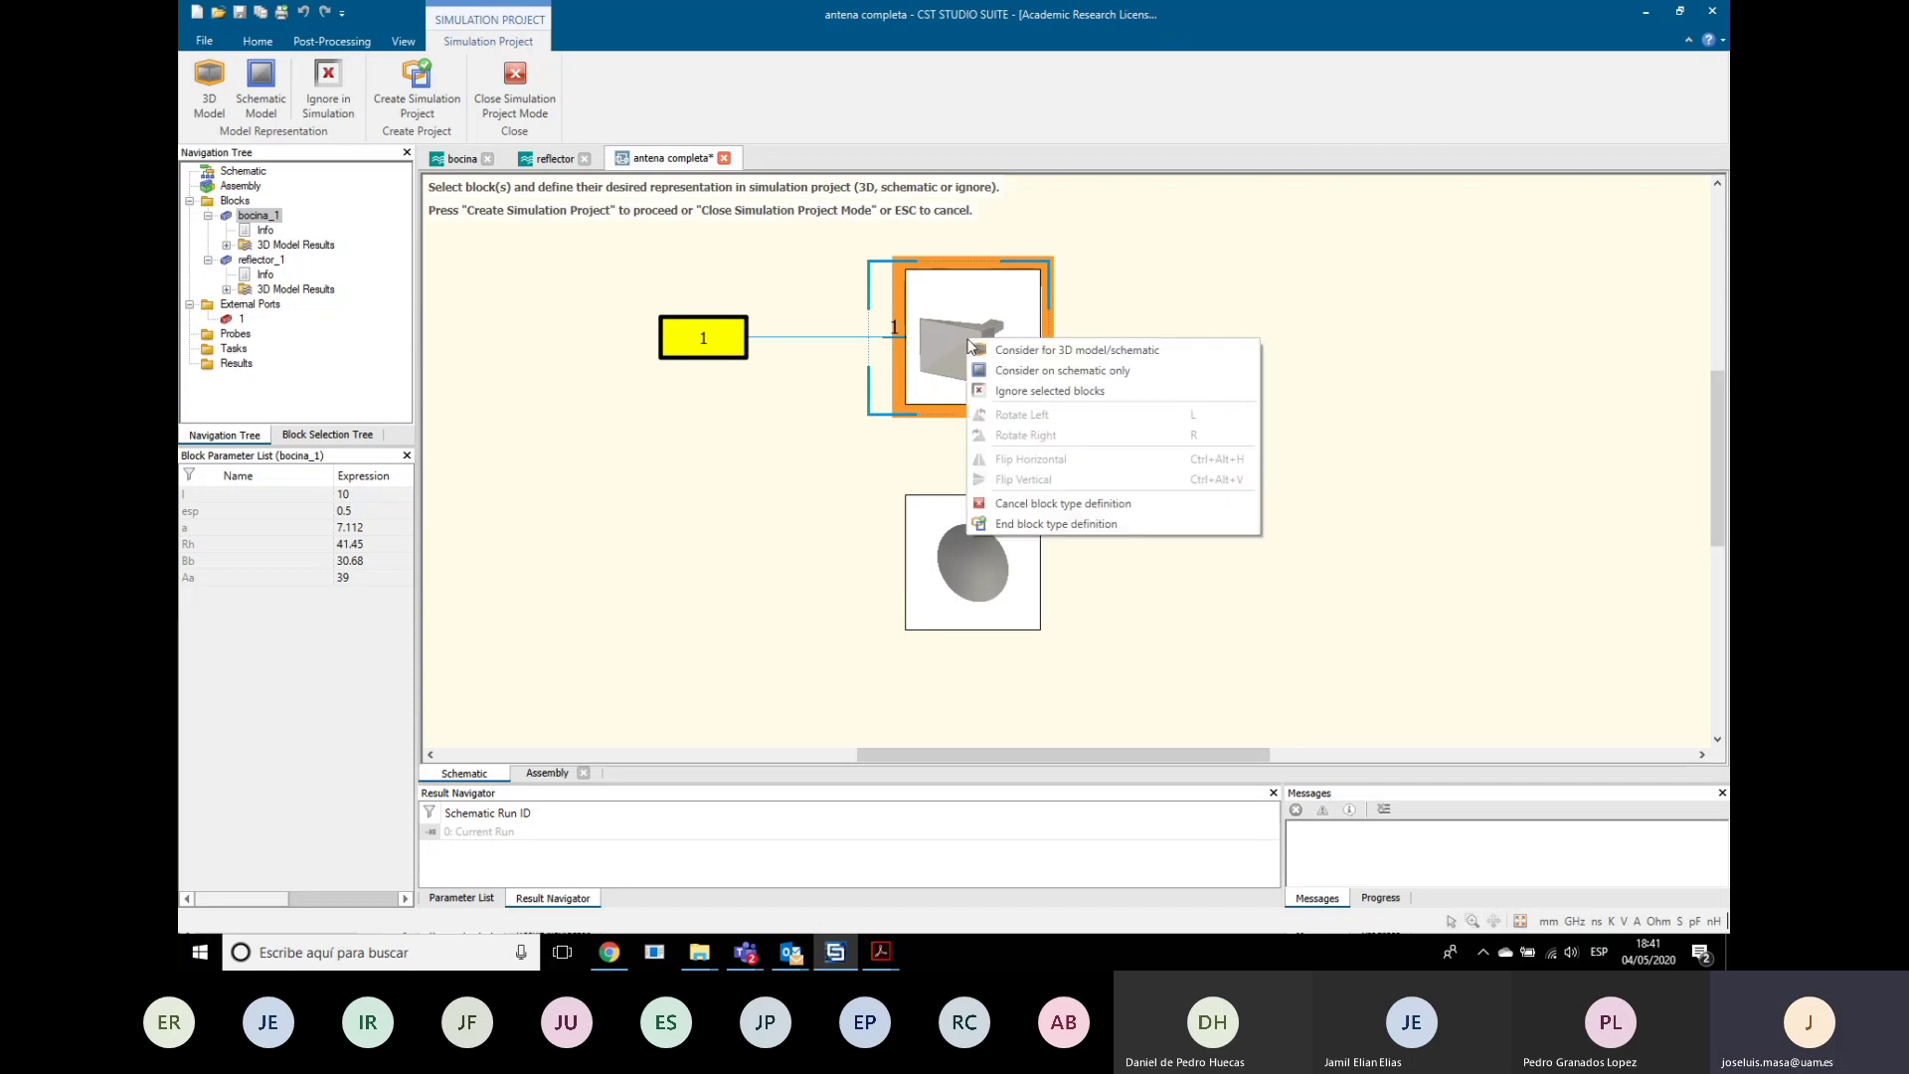
pyautogui.click(1021, 526)
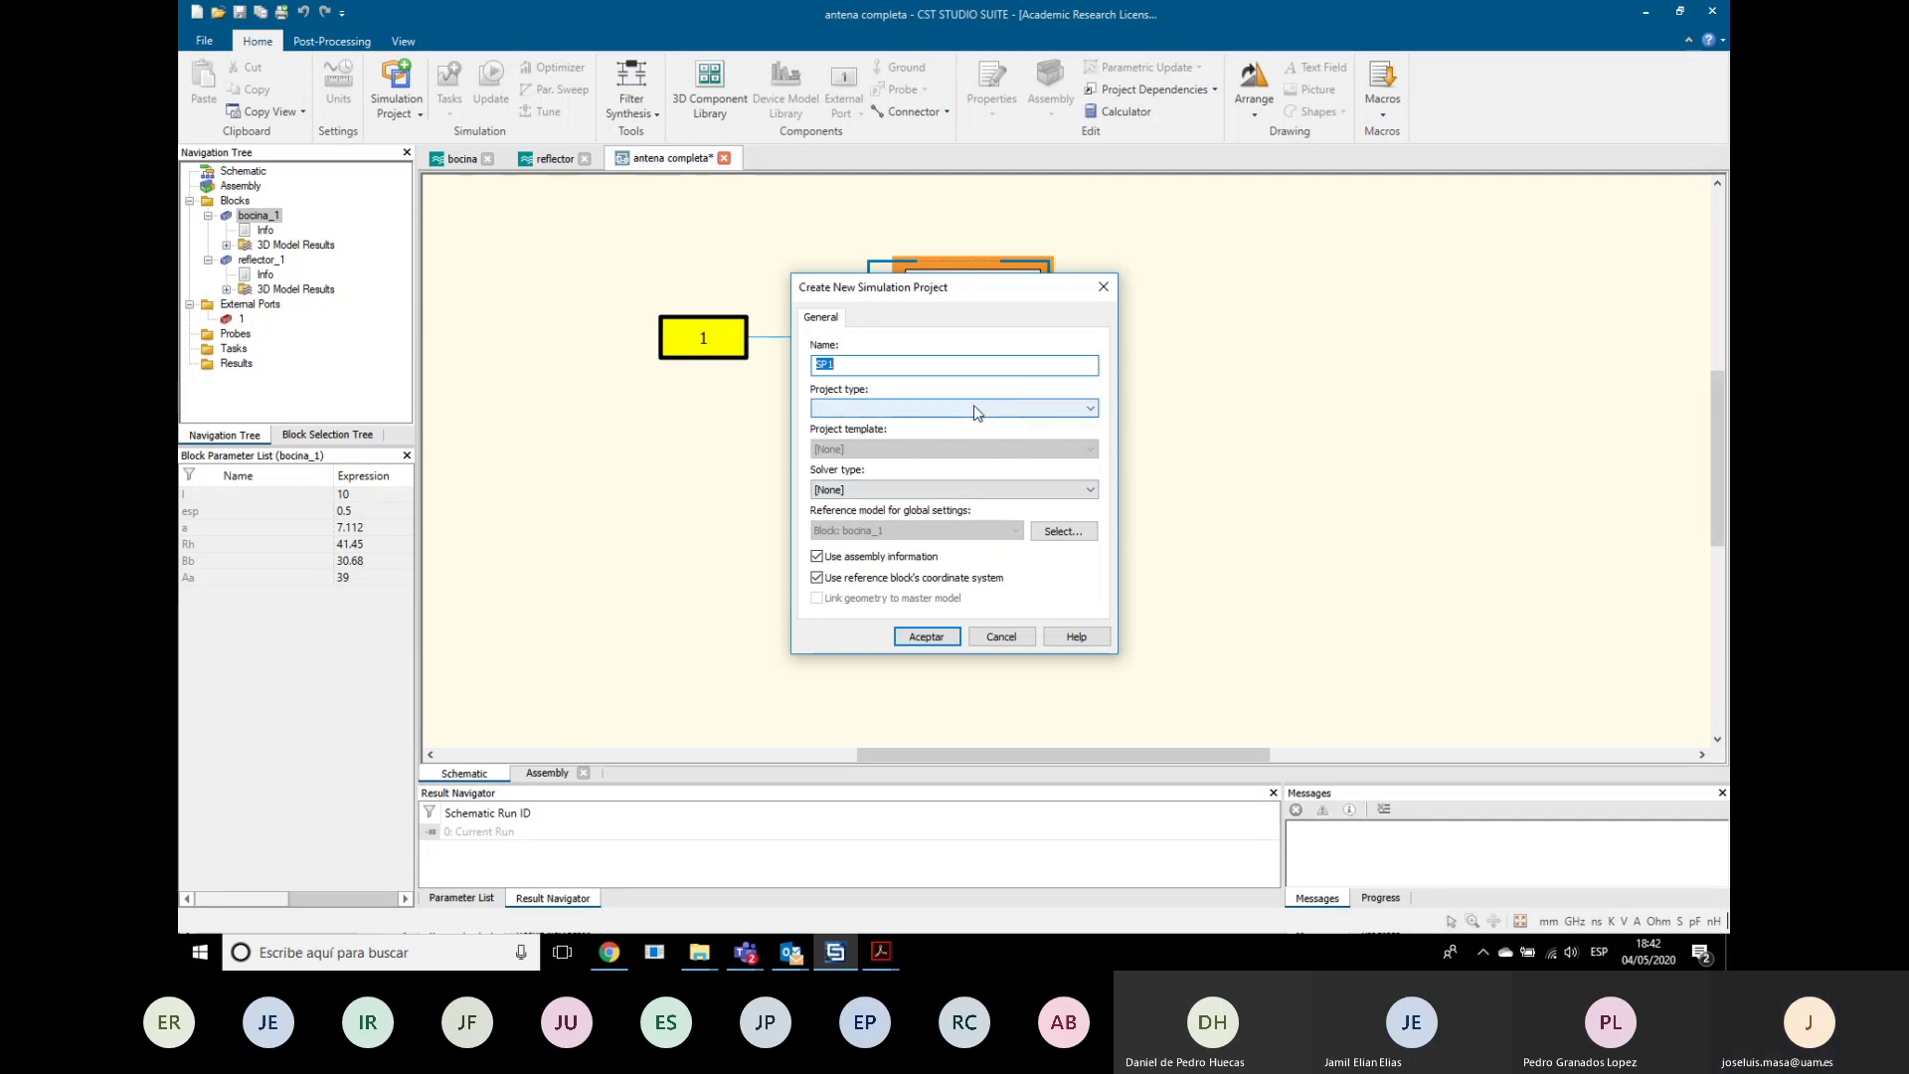
# Step: Create simulation project SP1 as High Frequency with the Transient solver, using bocina_1 as the reference model
pyautogui.click(938, 409)
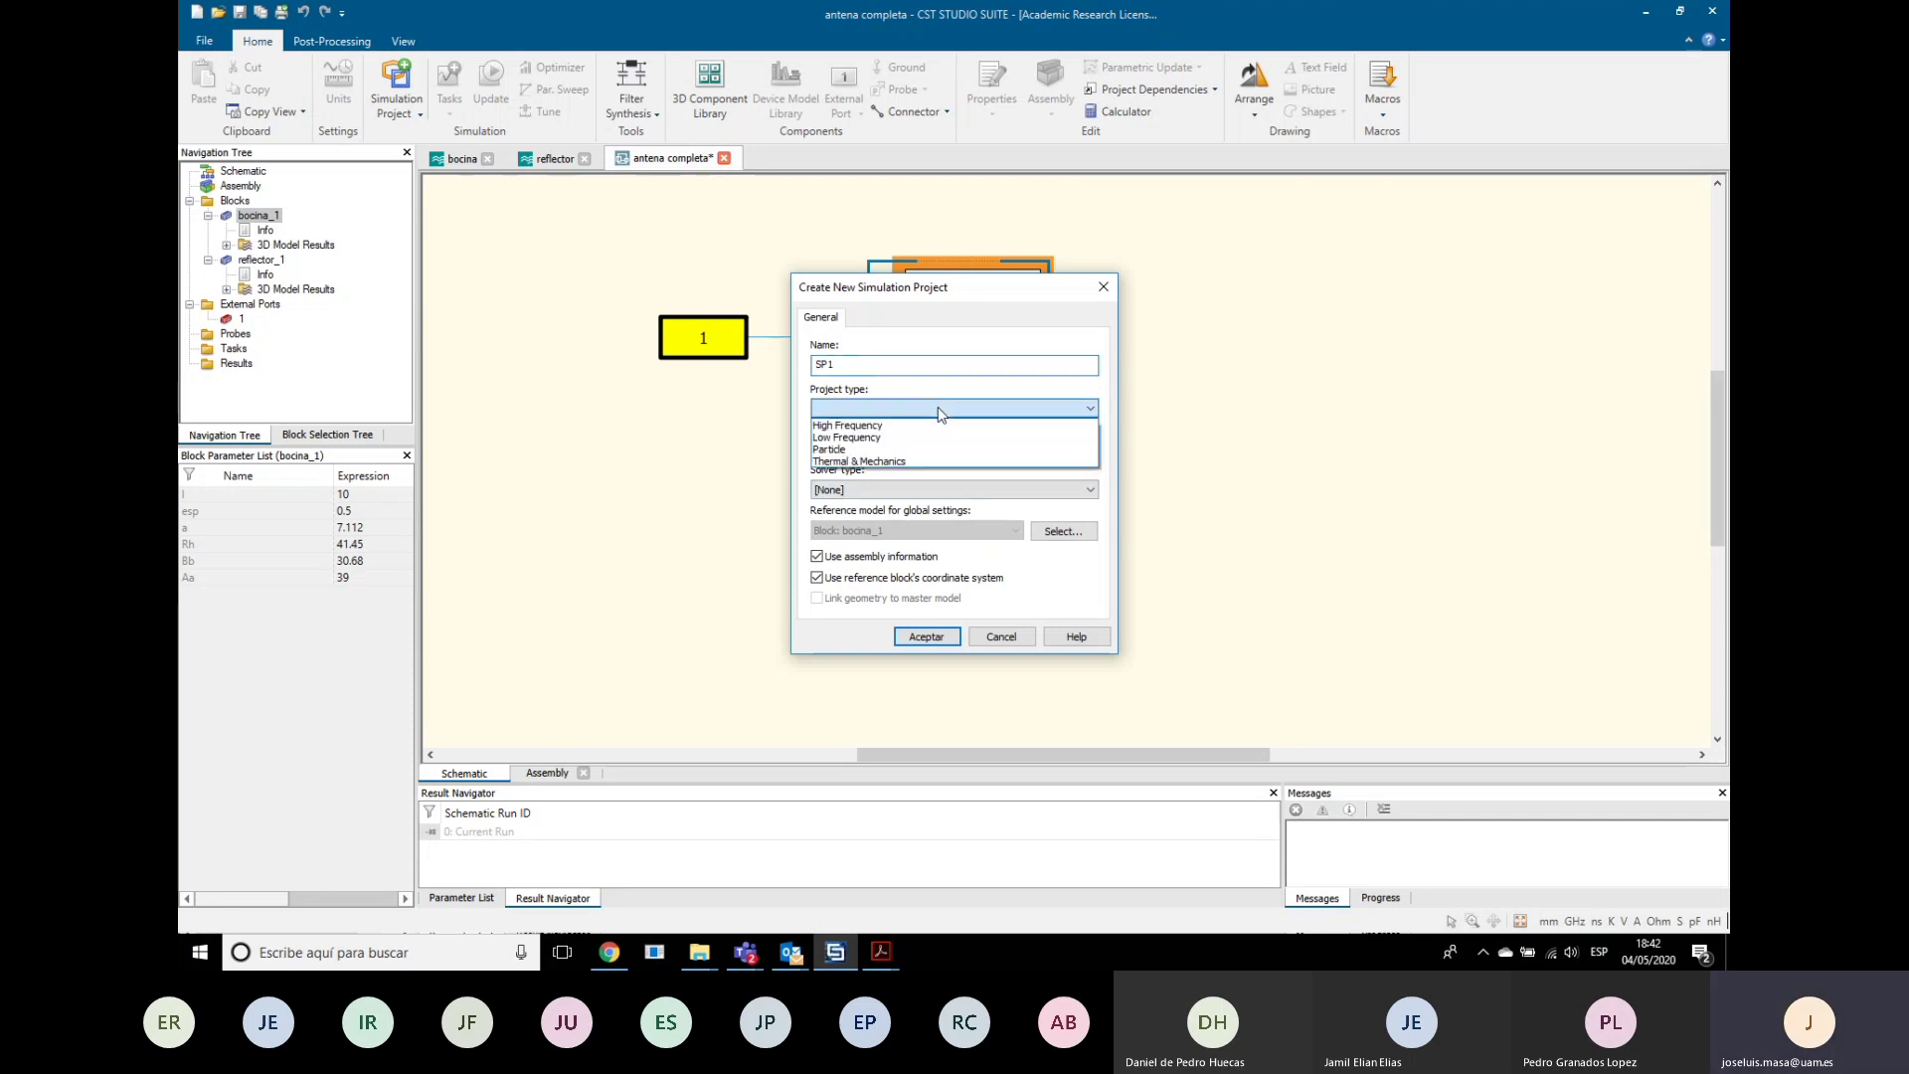
pyautogui.click(876, 427)
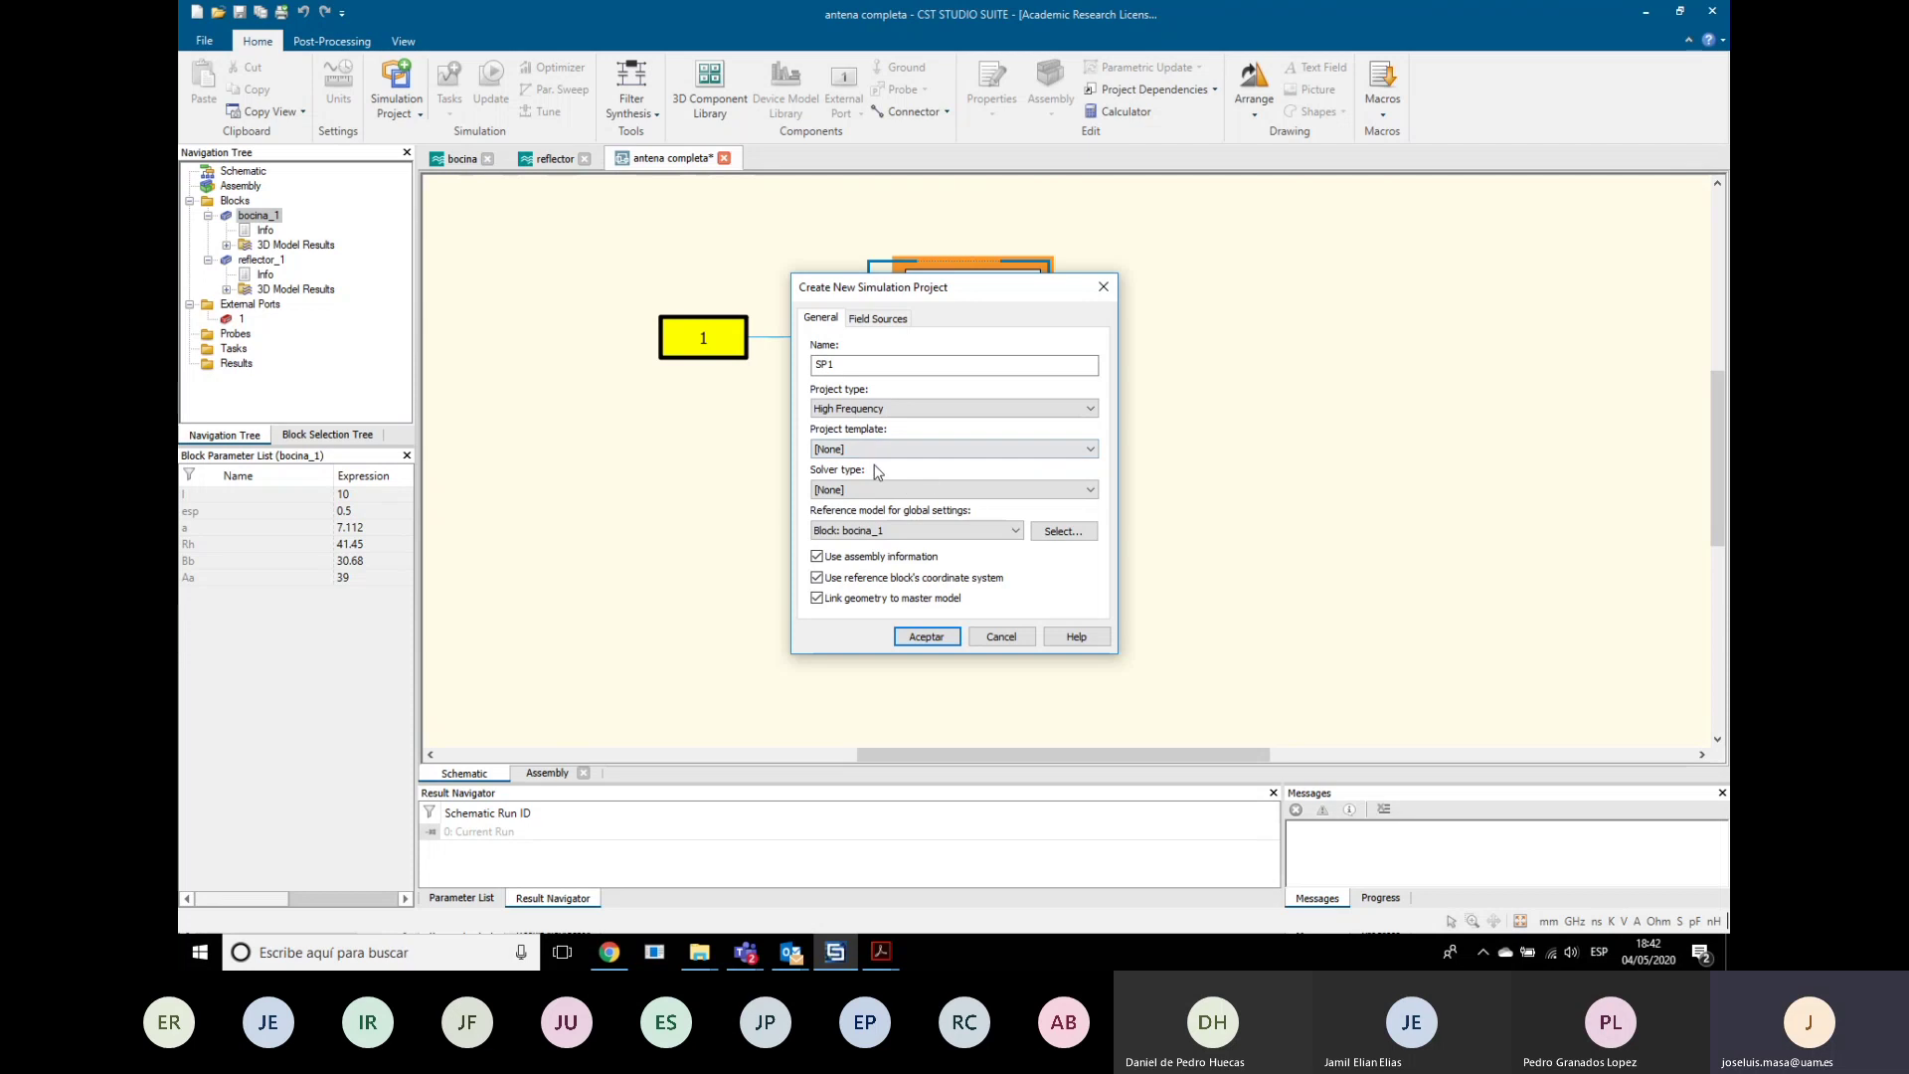
pyautogui.click(875, 490)
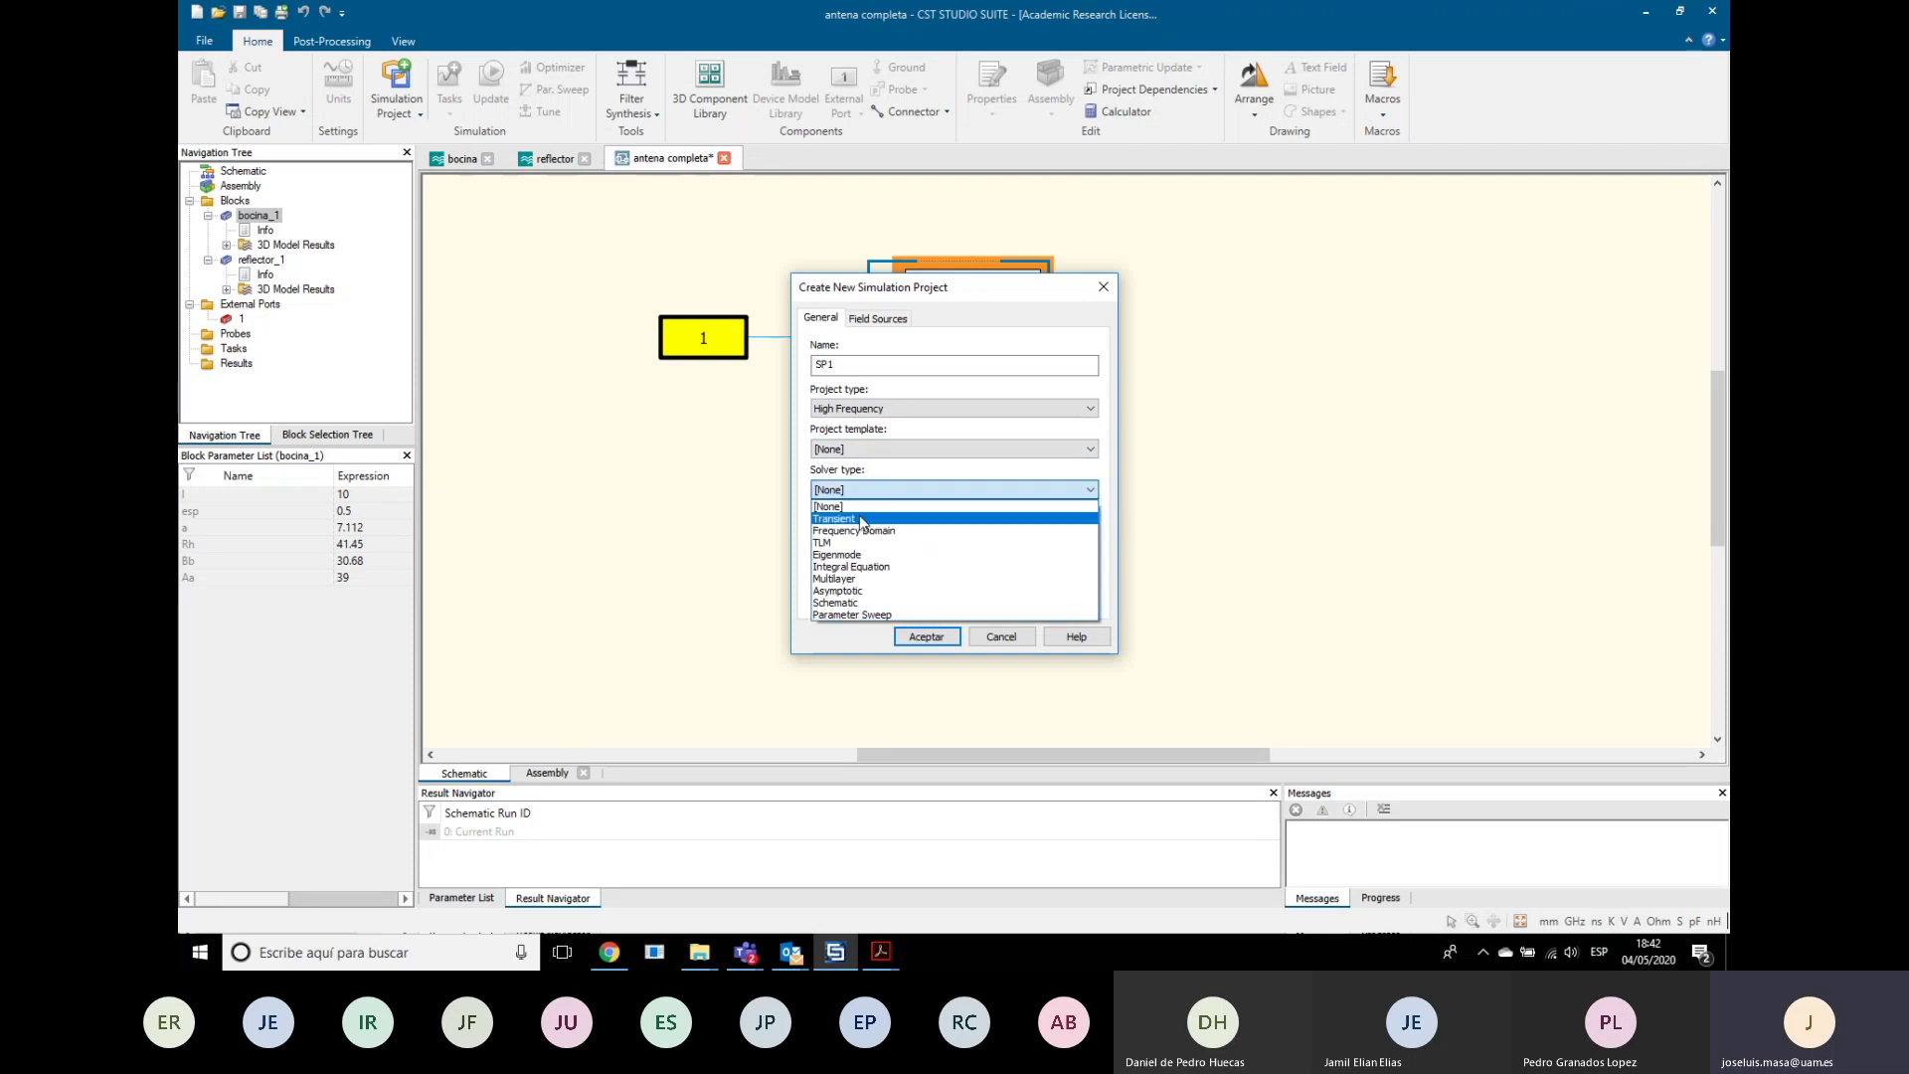
pyautogui.click(858, 520)
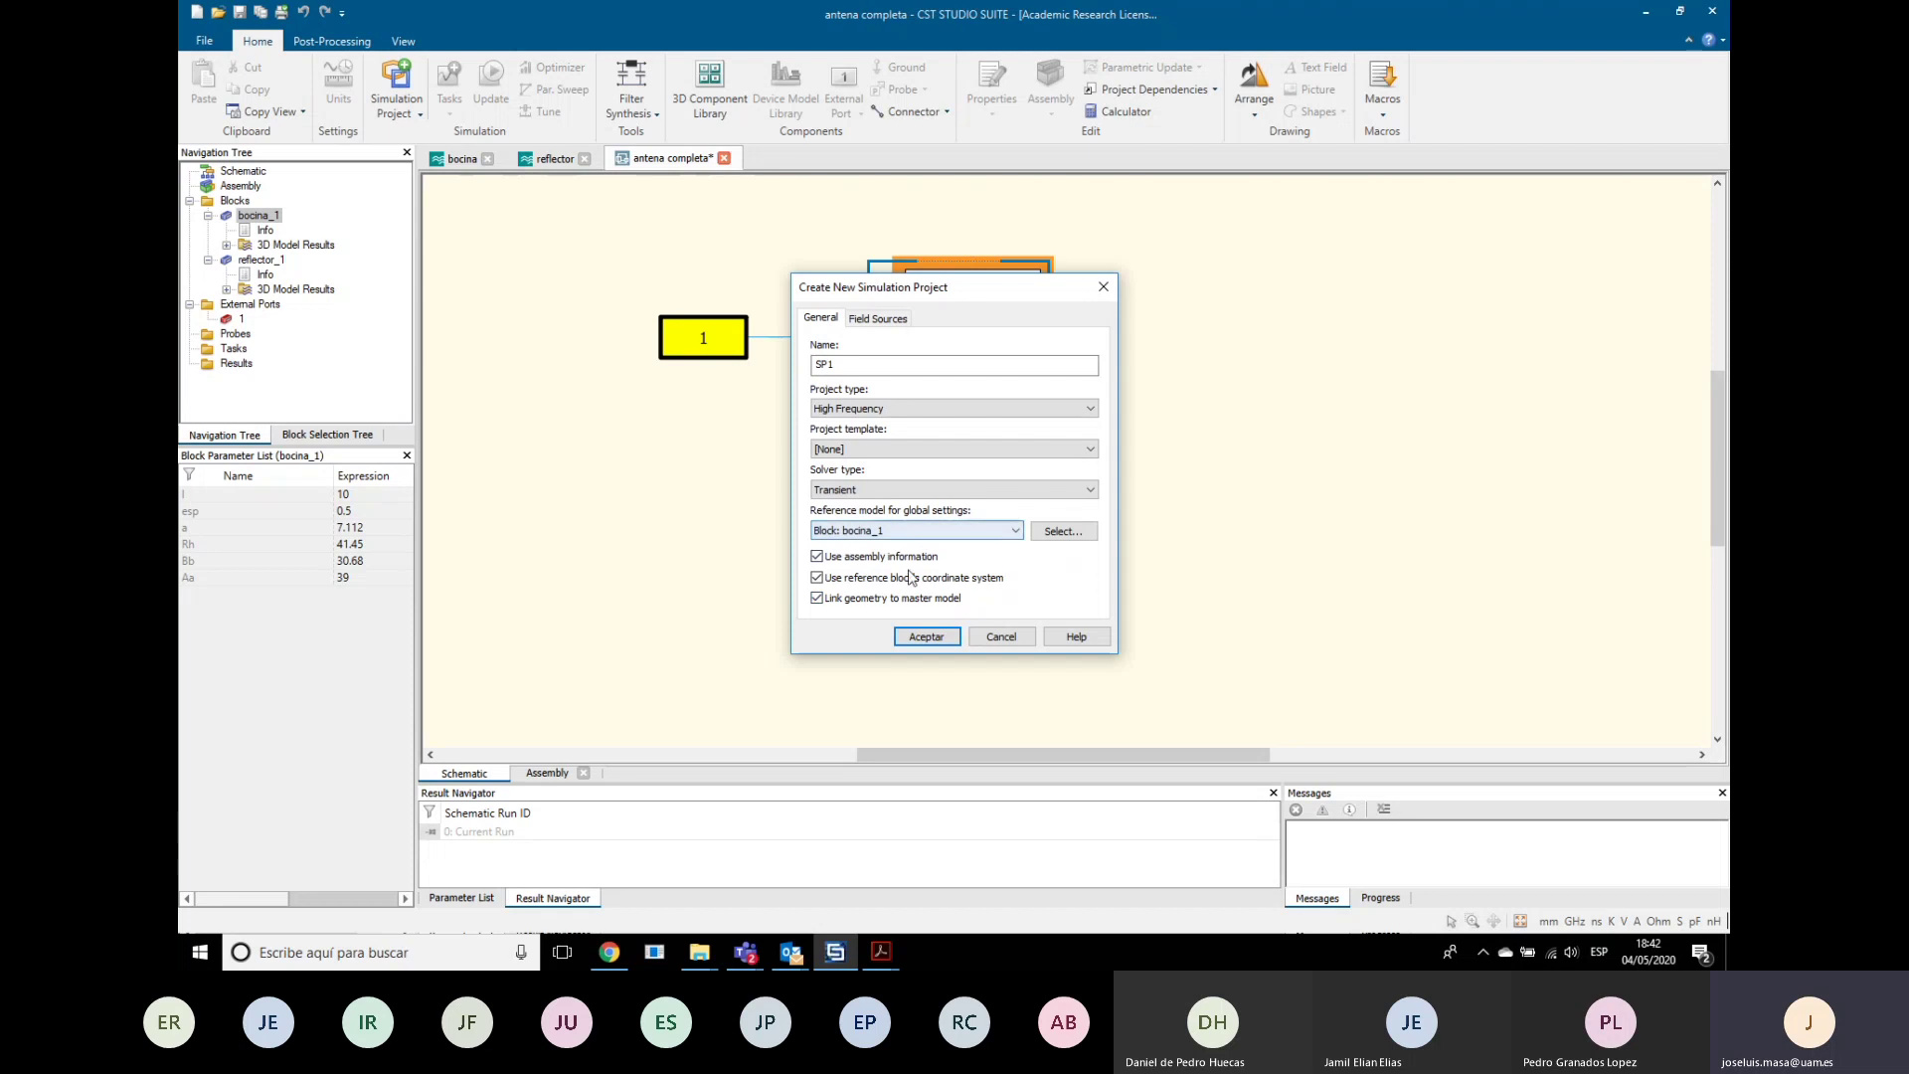
pyautogui.click(924, 637)
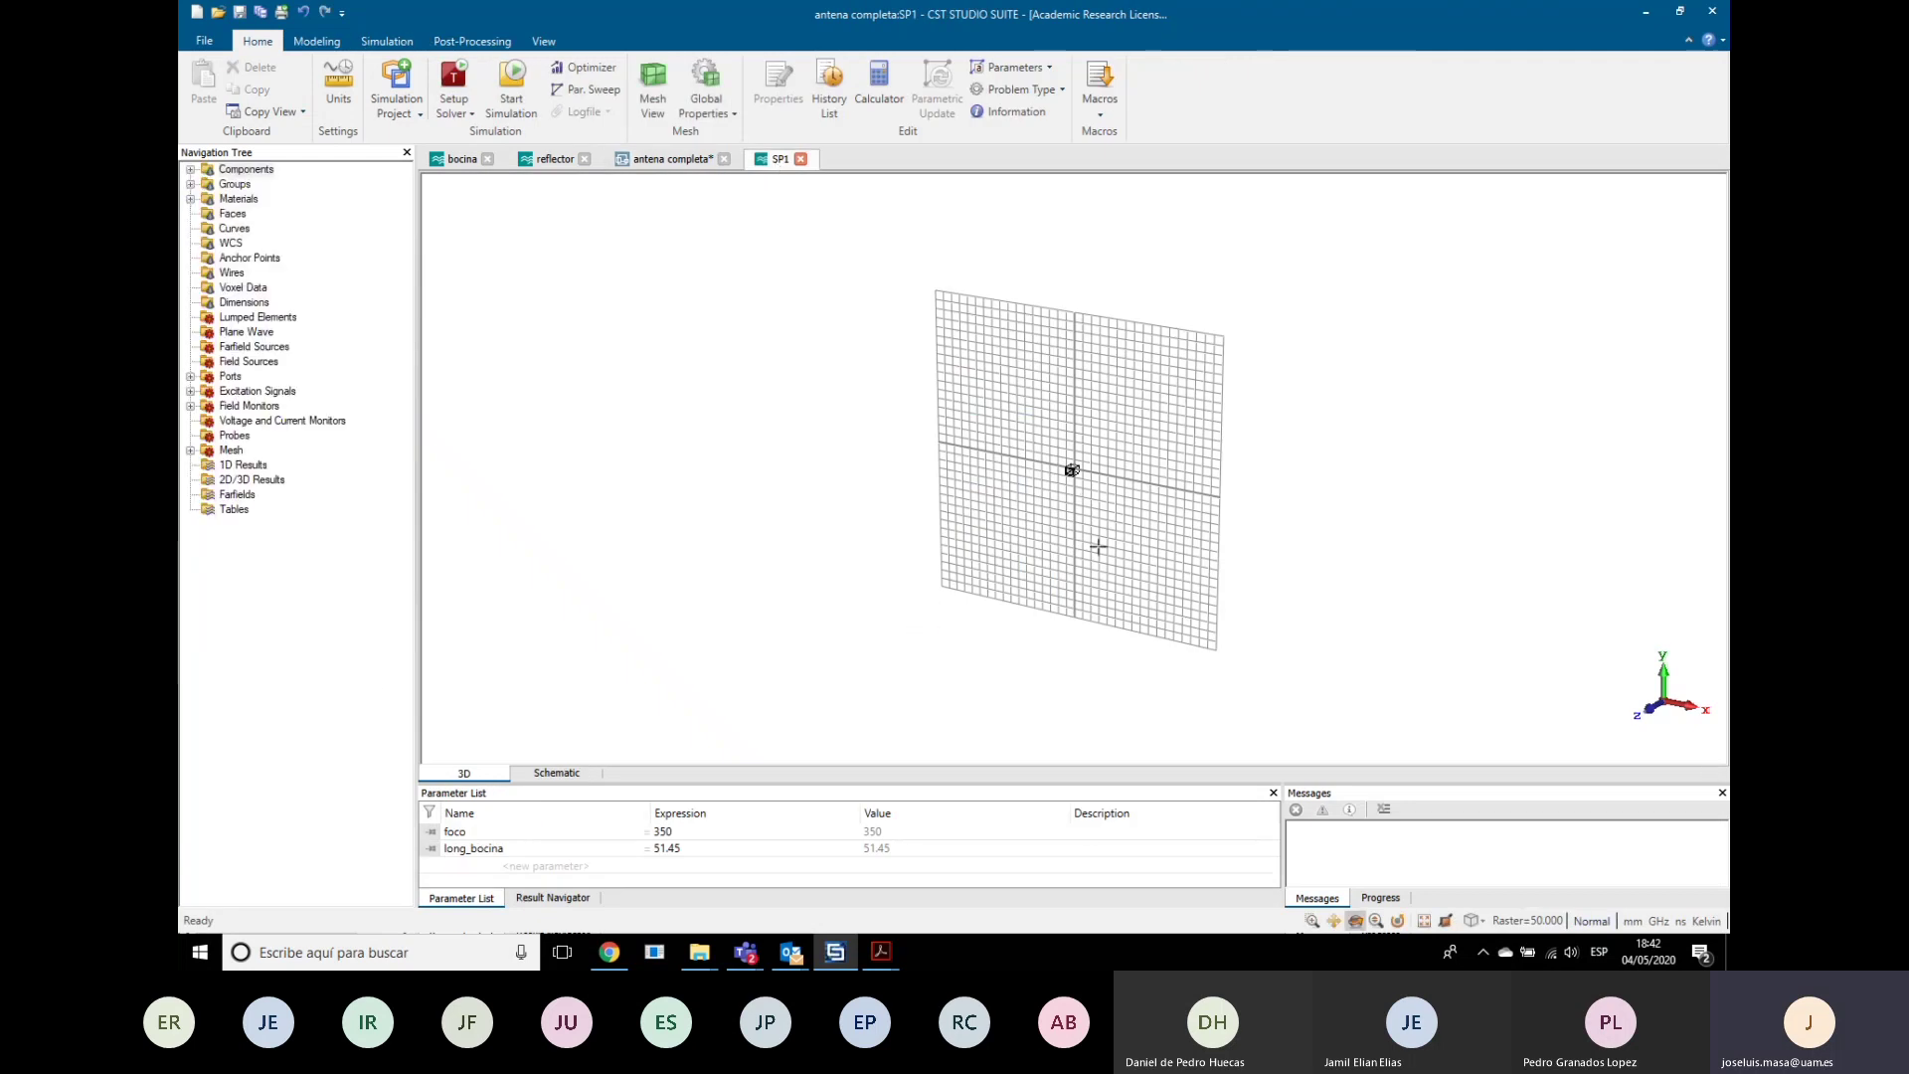
# Step: Examine the horn model in SP1, then return to antena completa and expand its SP1 task
pyautogui.scroll(5, 1062, 476)
pyautogui.scroll(6, 1229, 469)
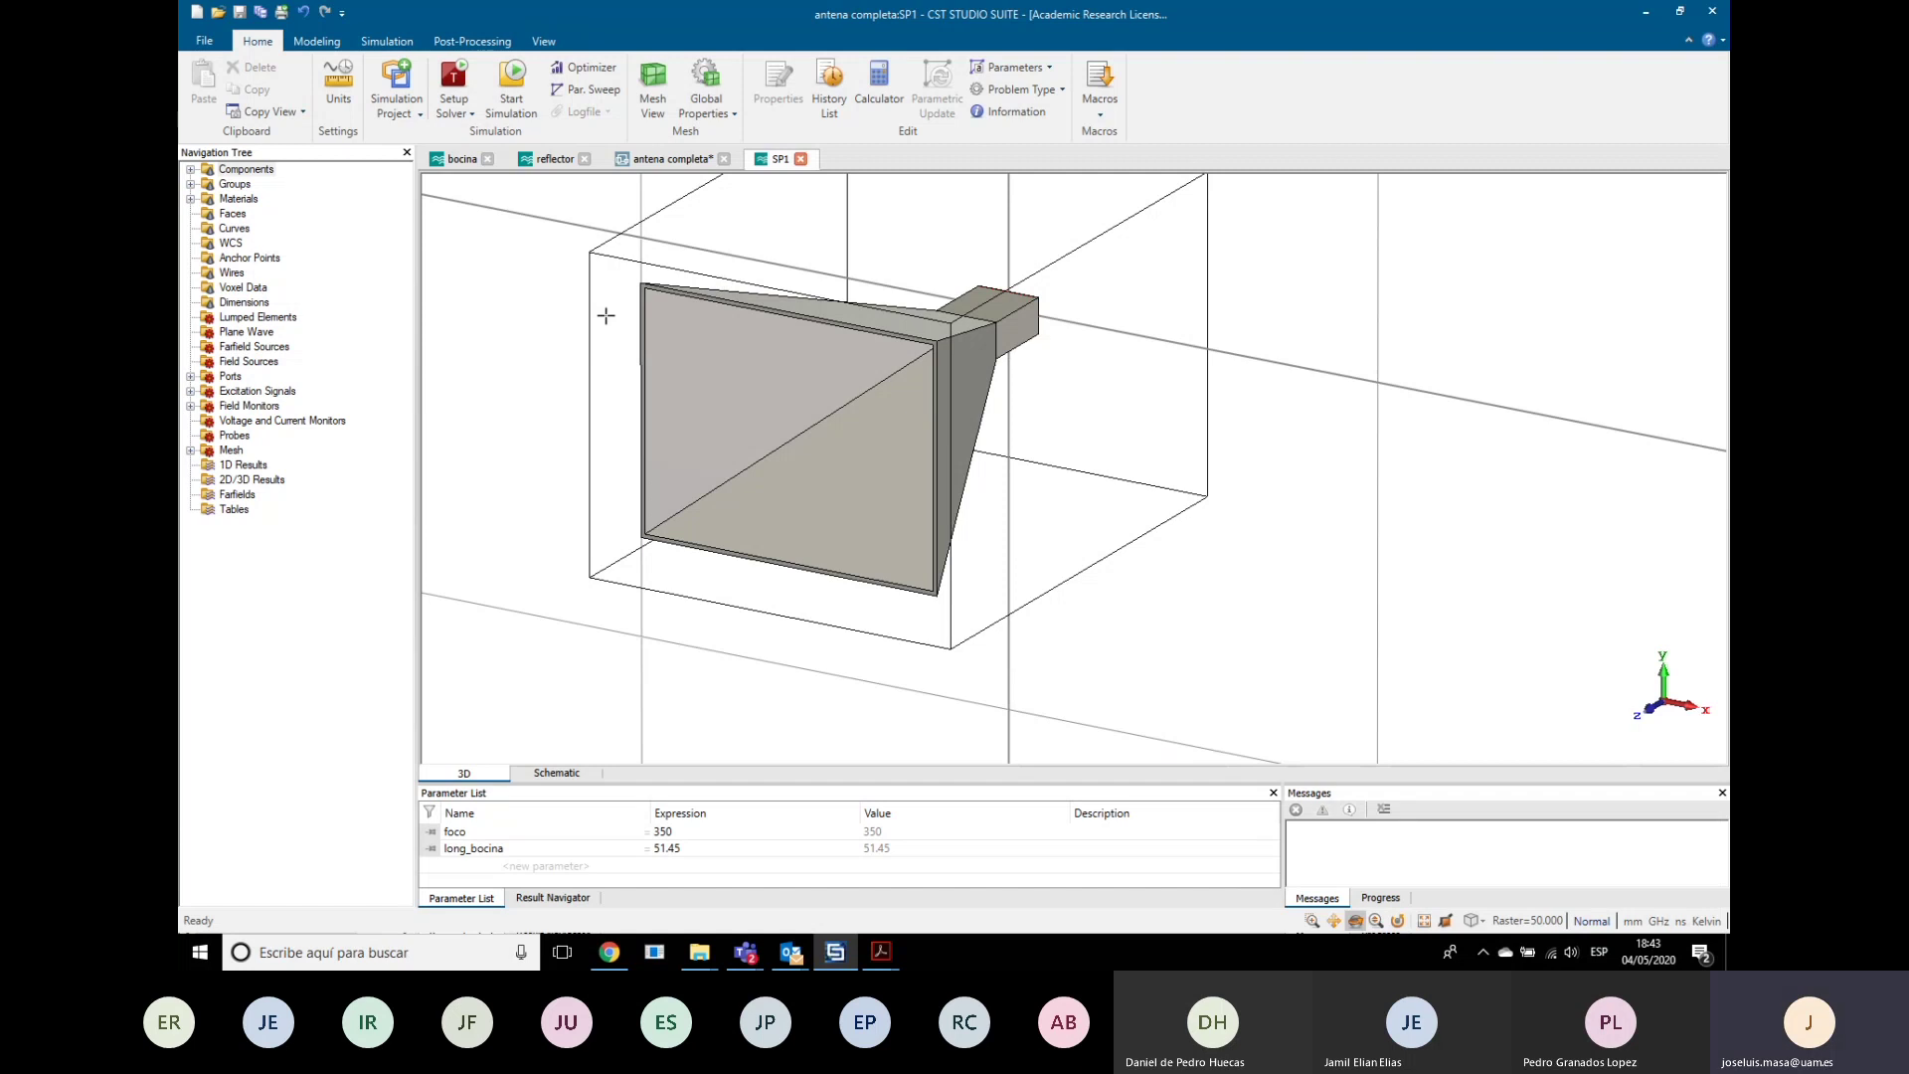
pyautogui.click(662, 159)
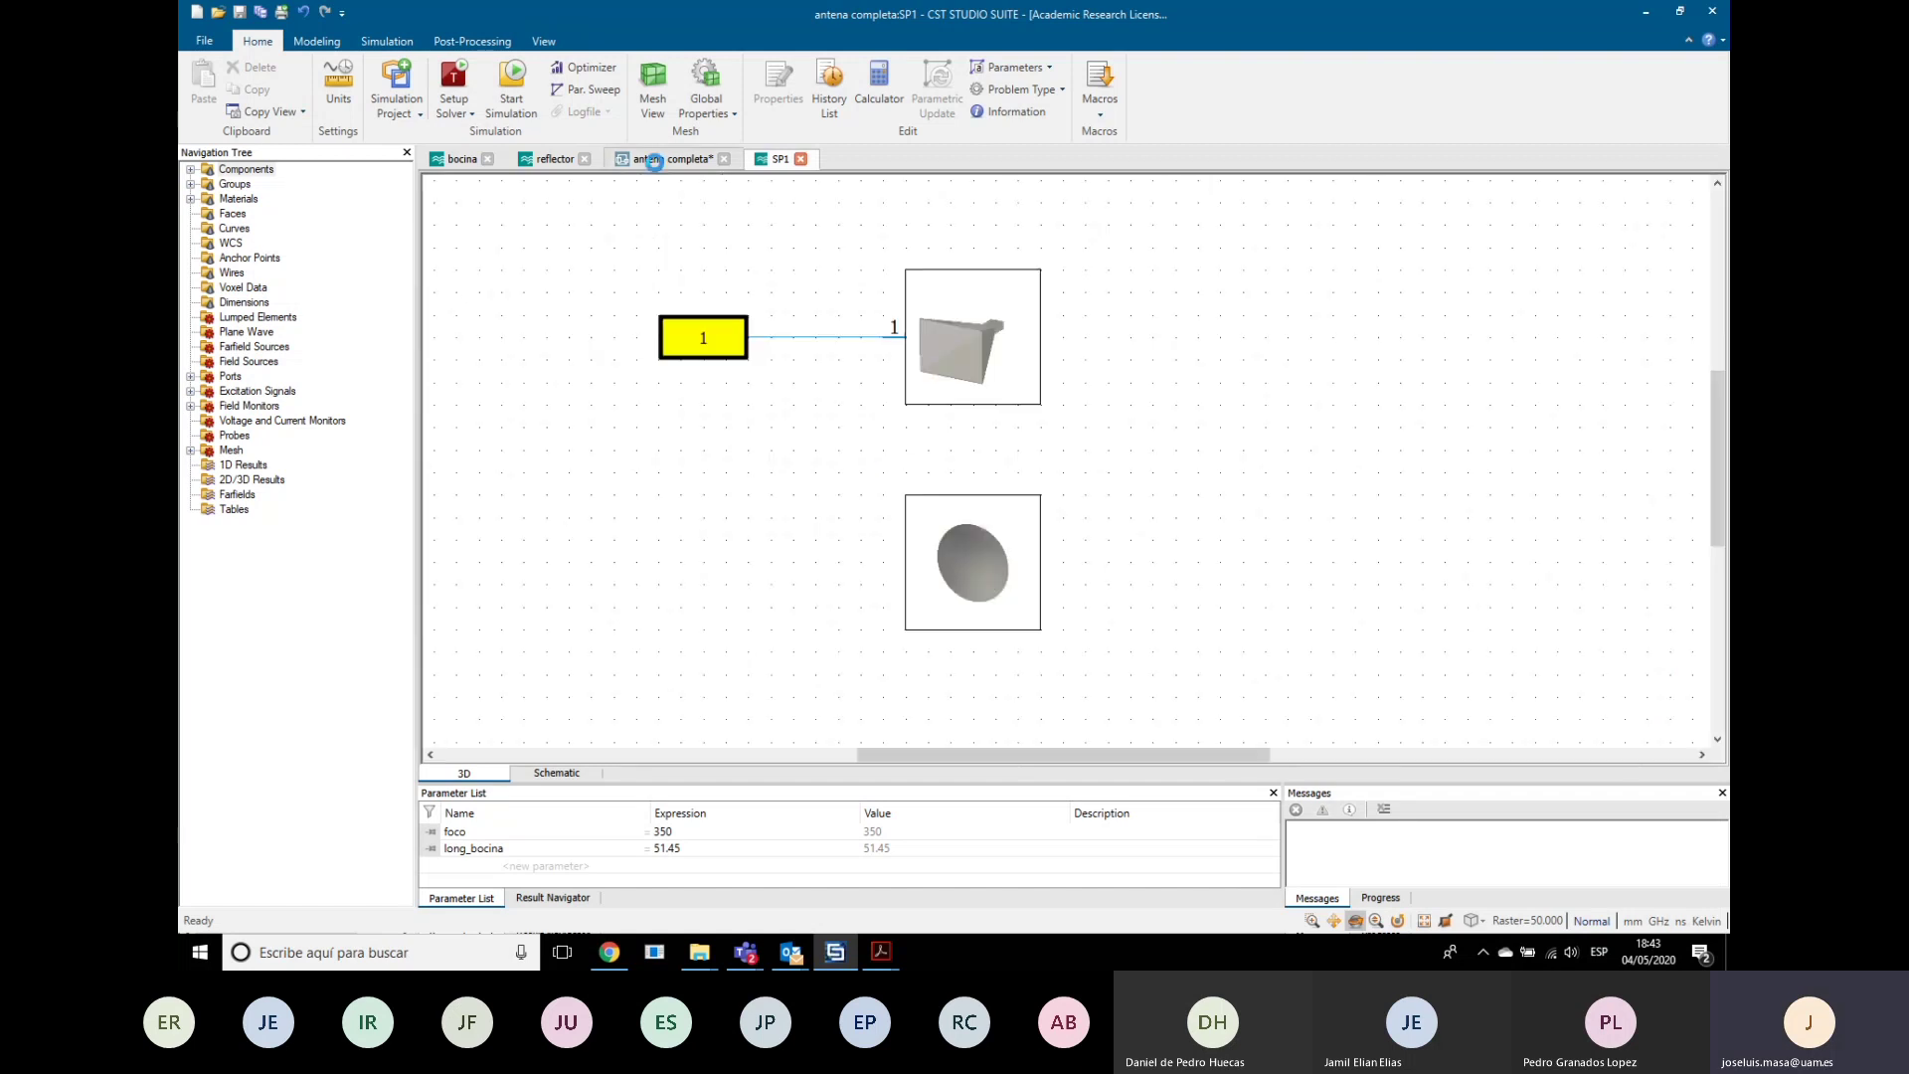
pyautogui.click(190, 349)
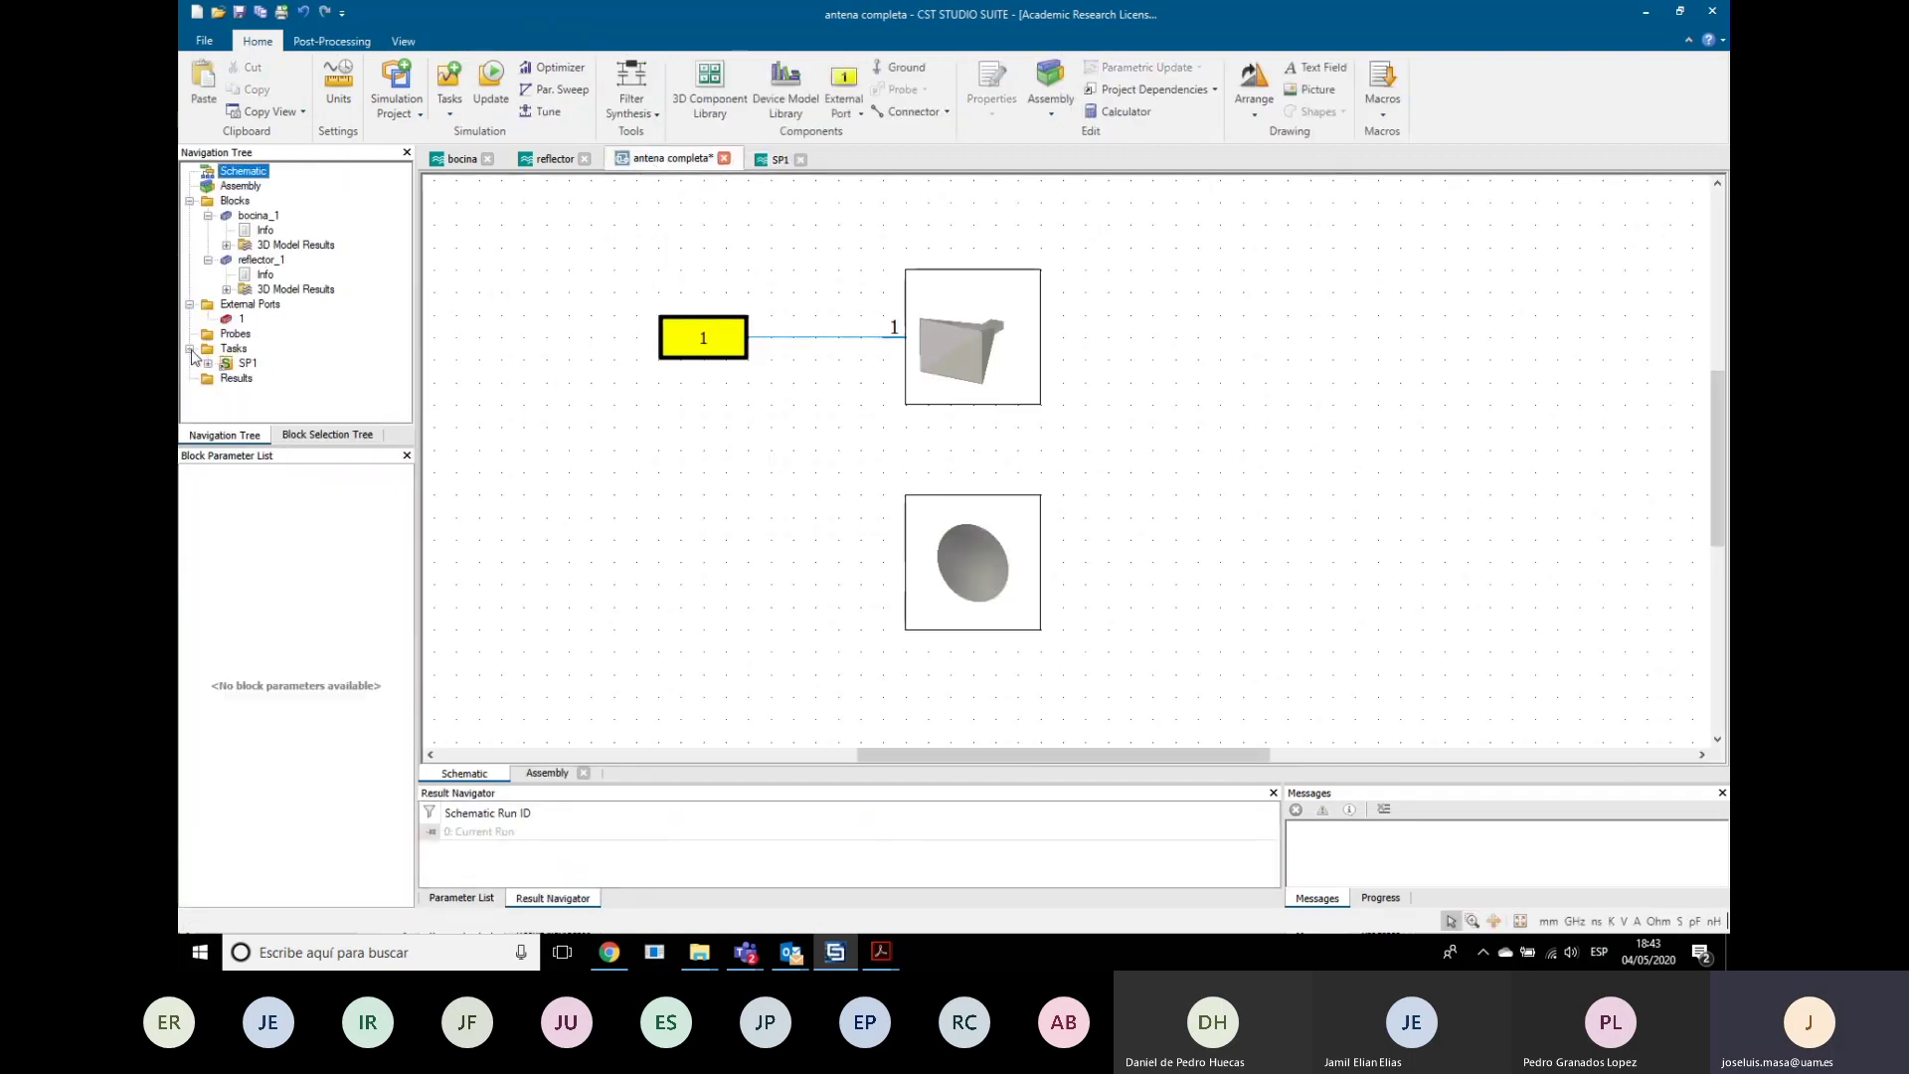
pyautogui.click(208, 365)
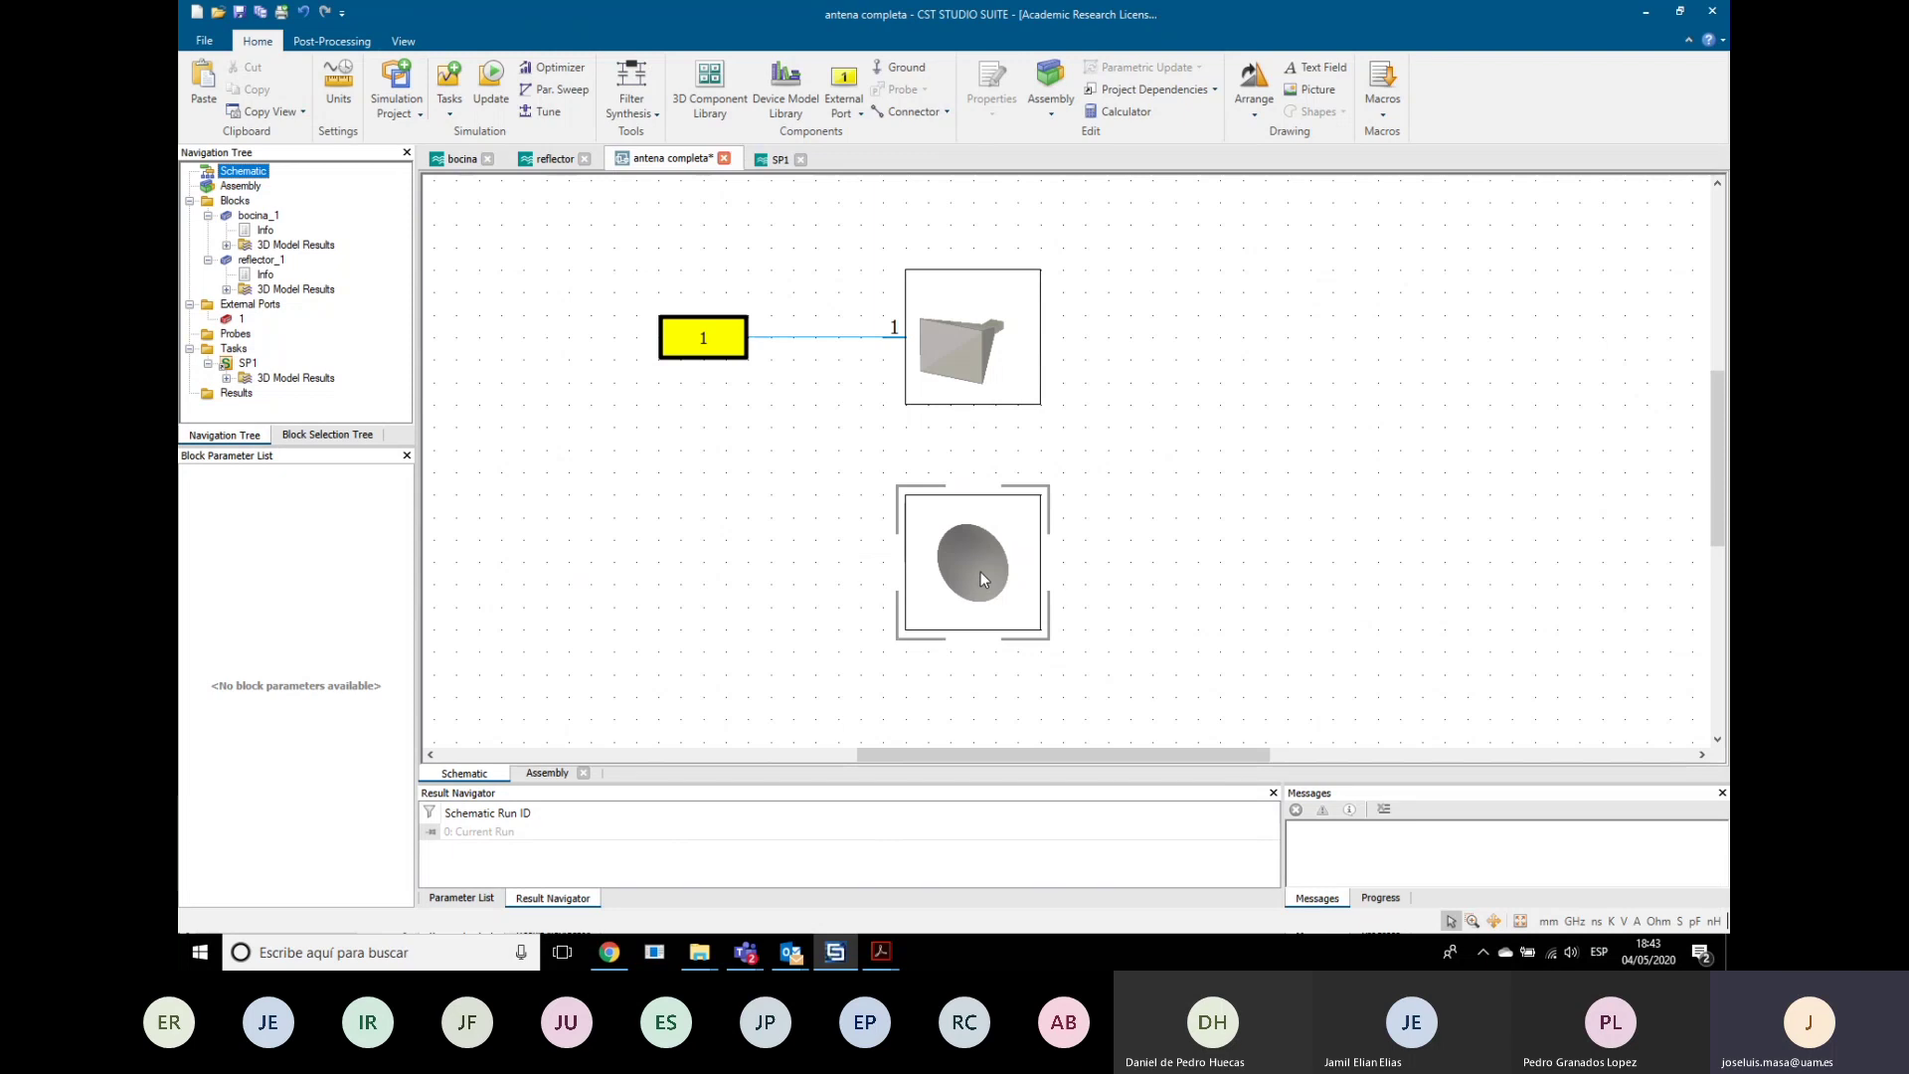
# Step: Add a second Simulation project task that considers the reflector_1 block for 3D model/schematic, and end the block type definition
pyautogui.click(451, 99)
pyautogui.click(485, 134)
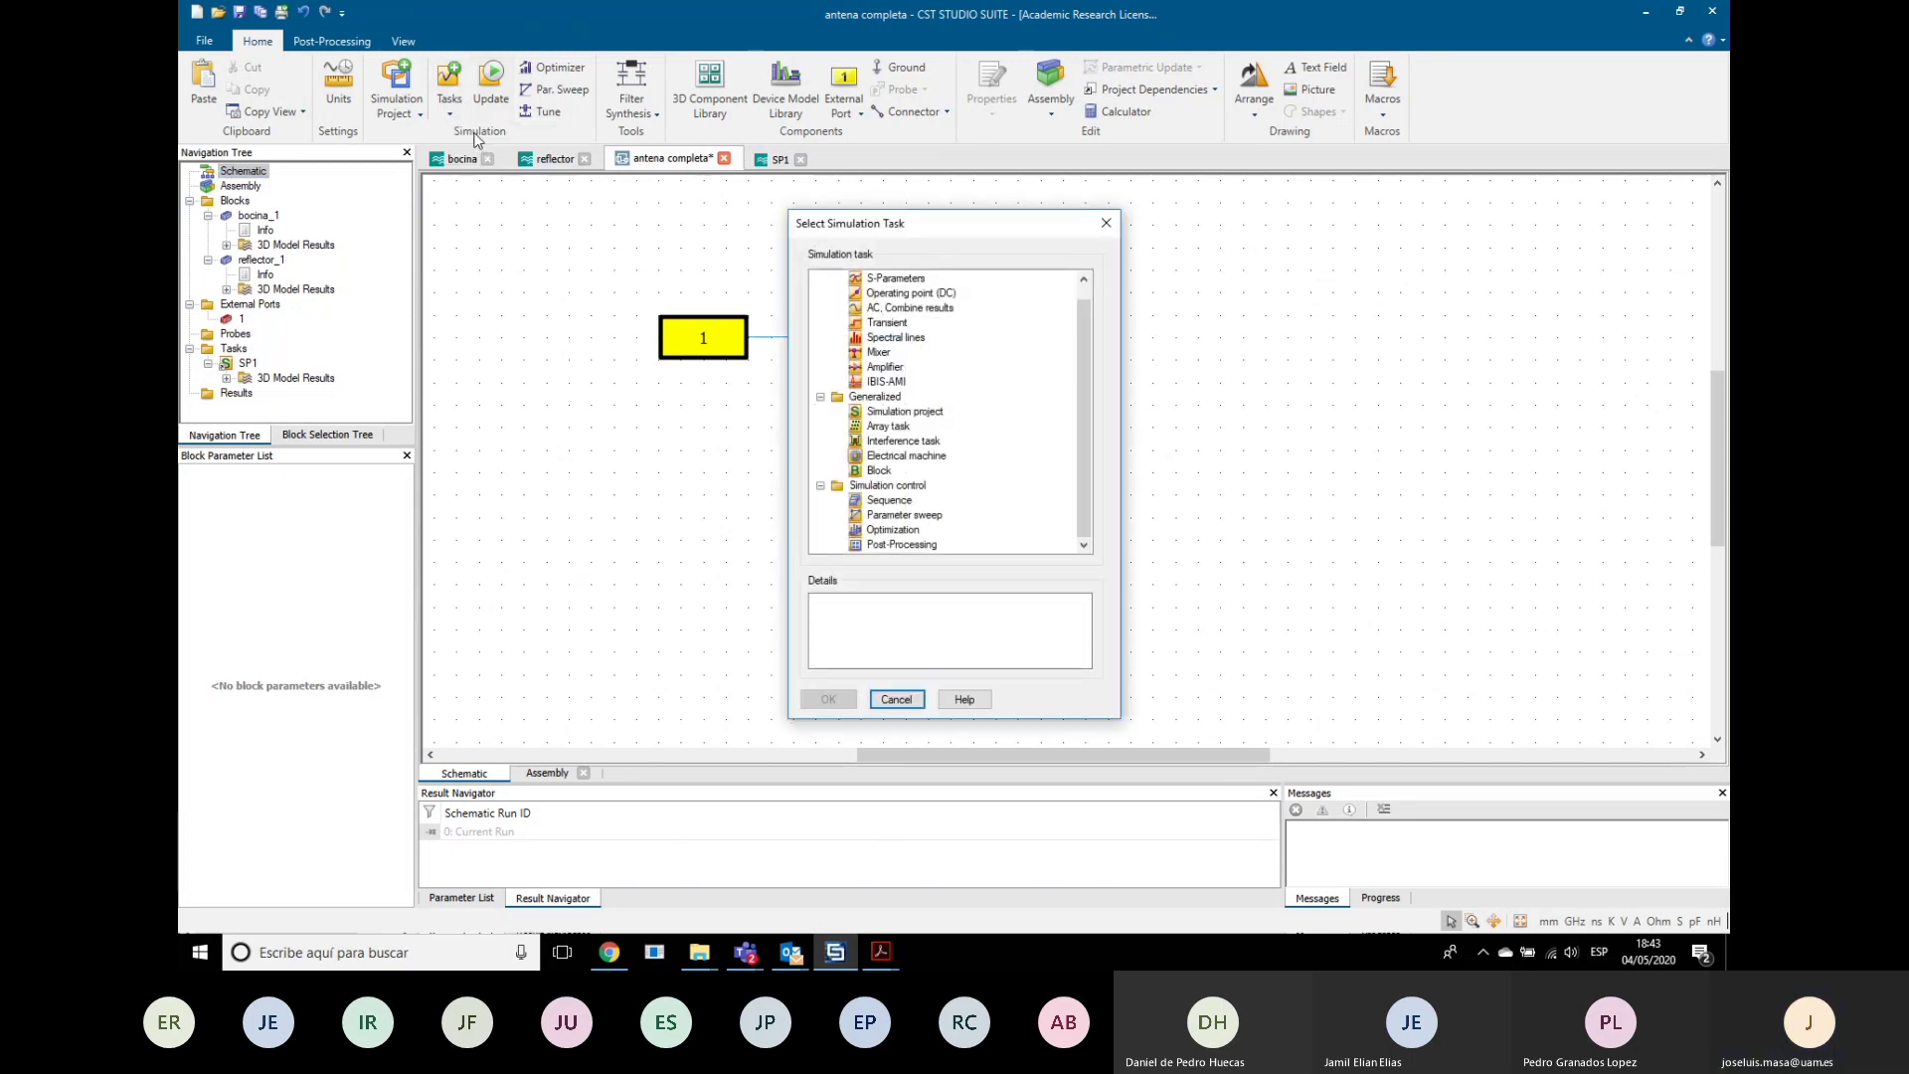
pyautogui.click(921, 412)
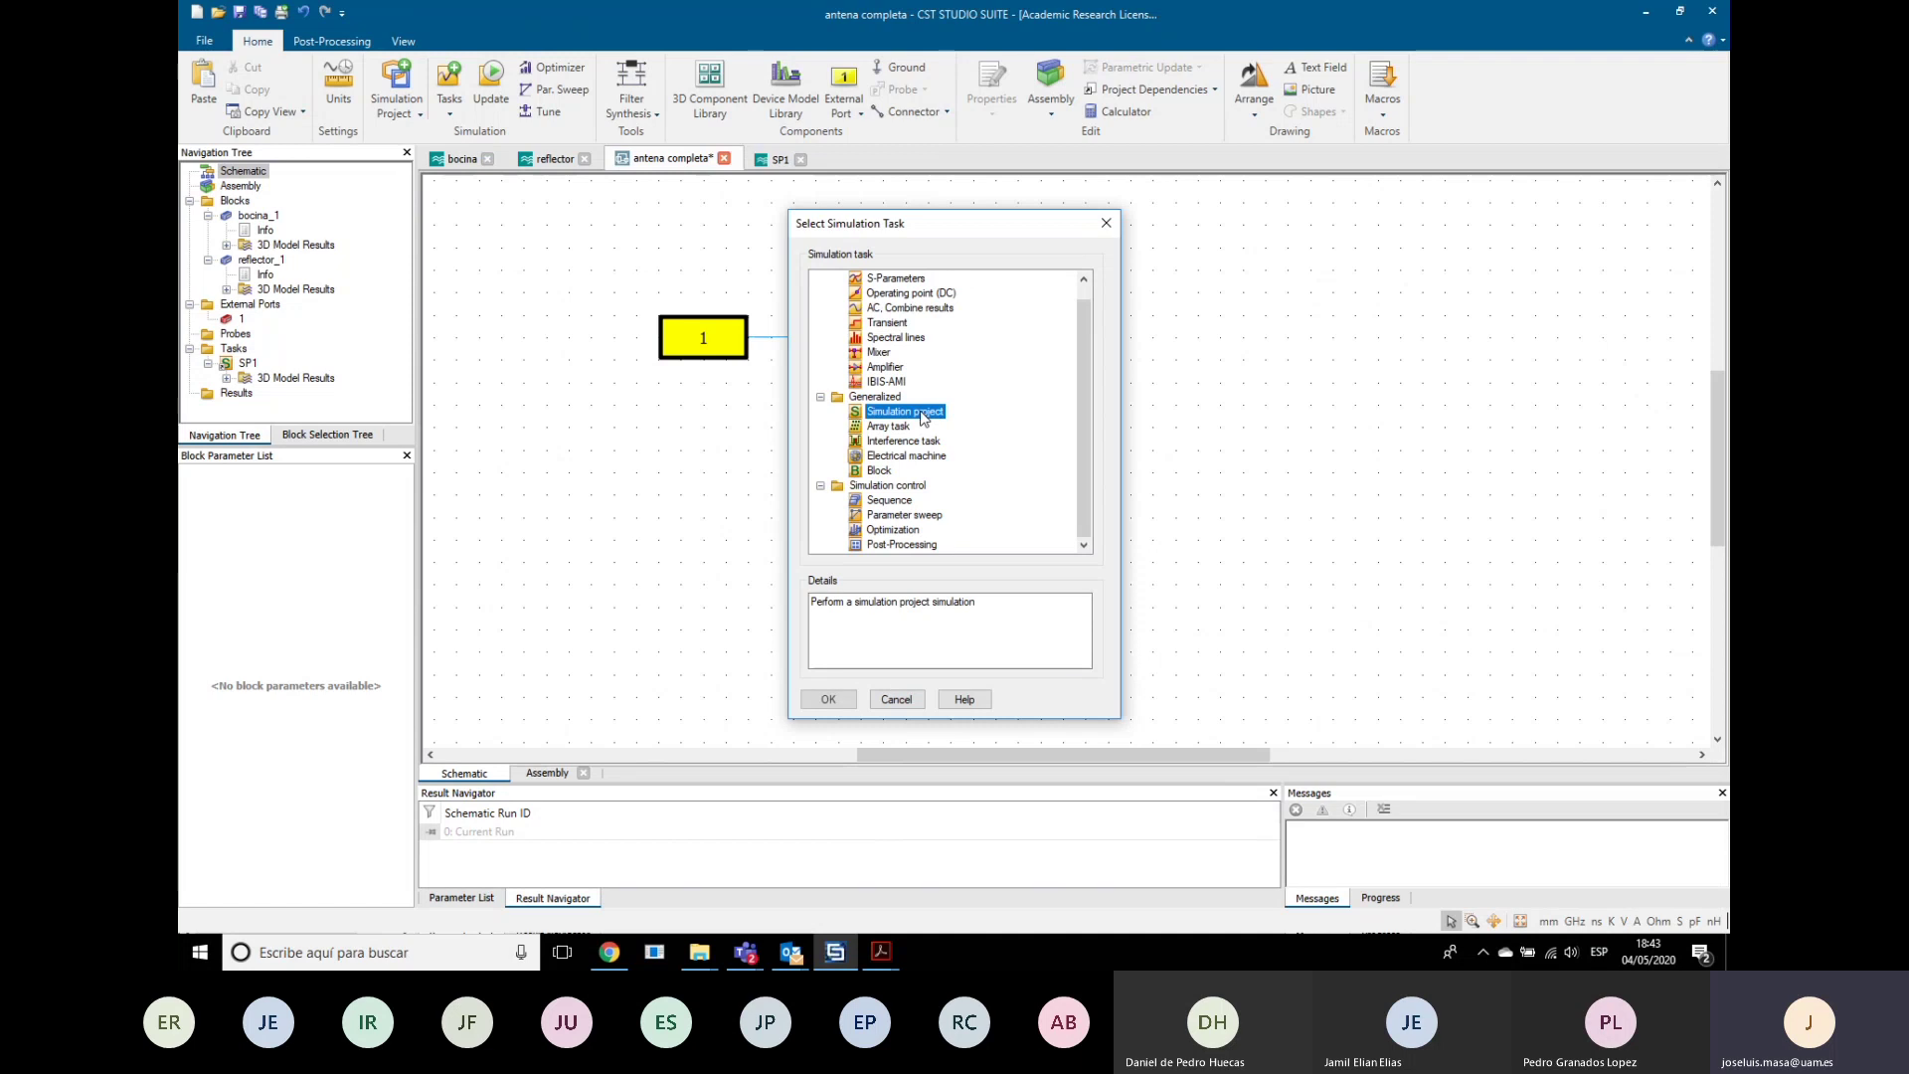
pyautogui.click(830, 699)
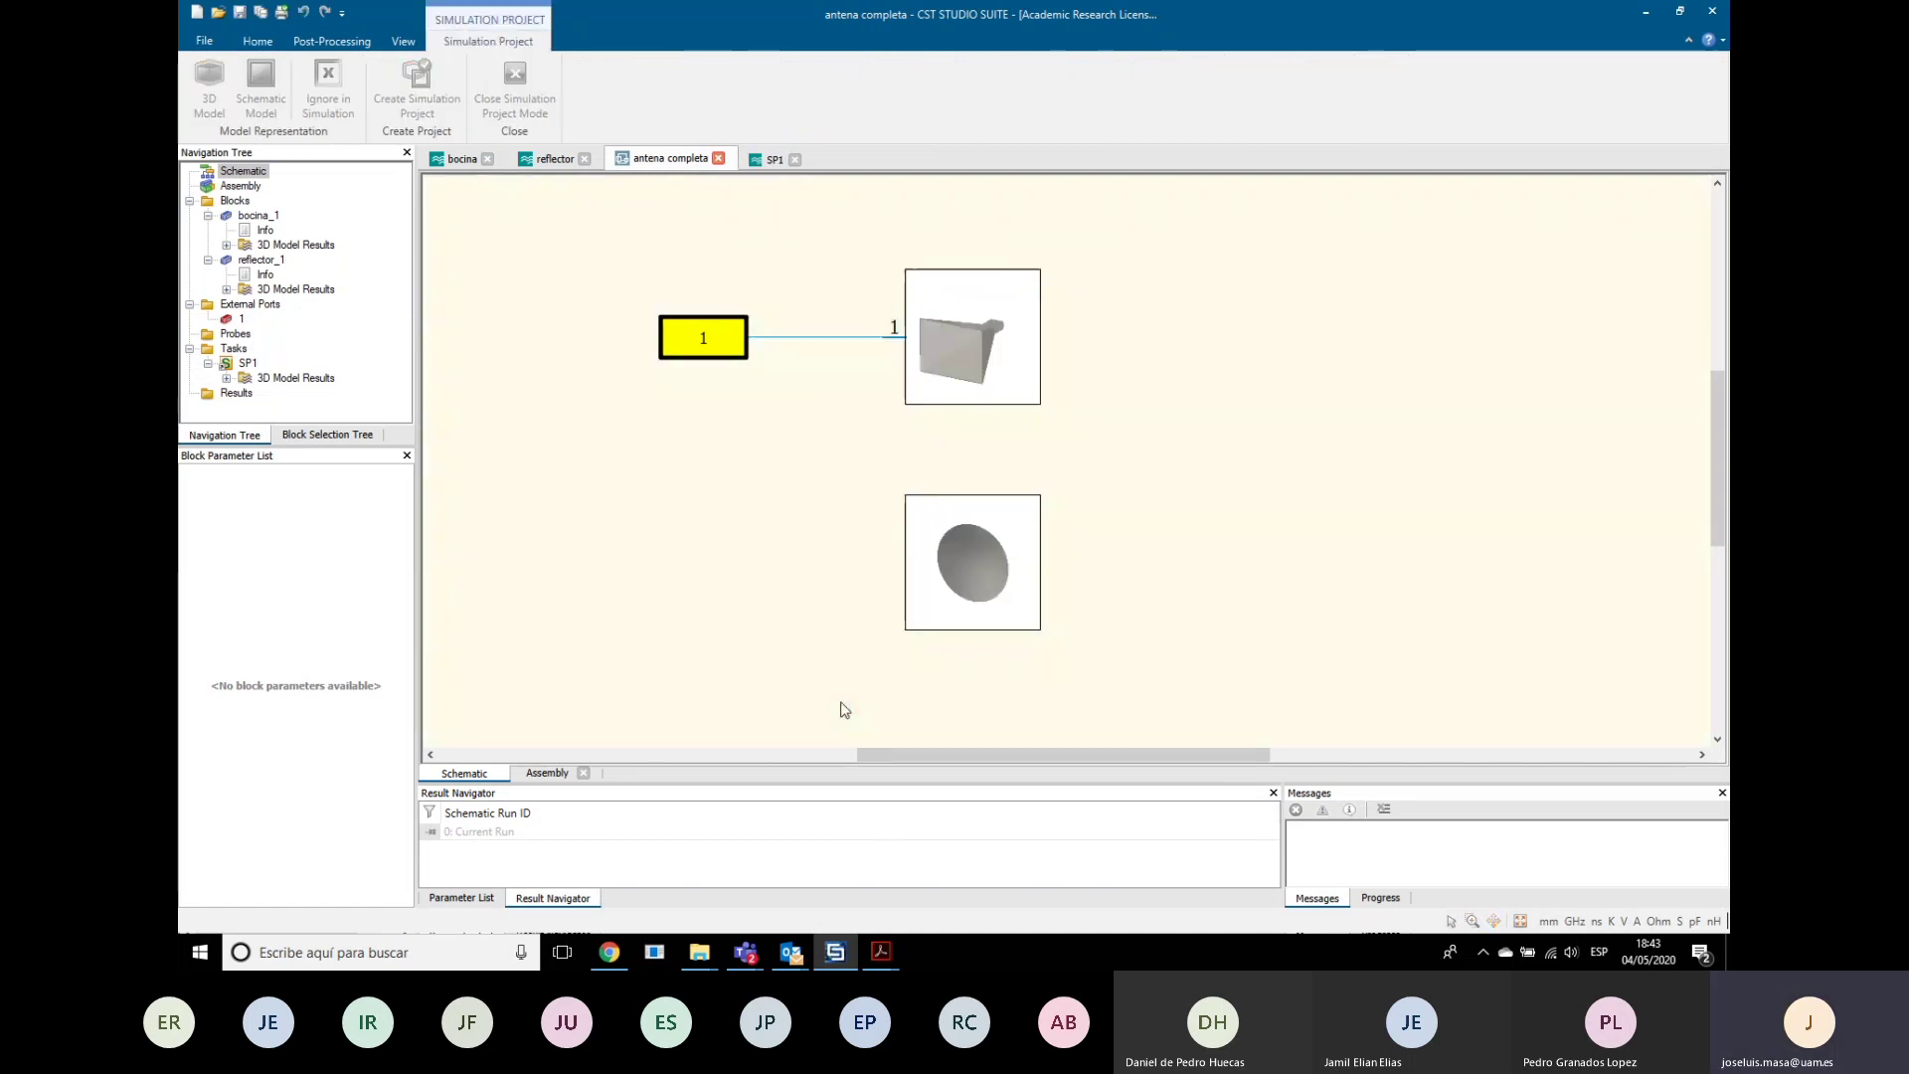
pyautogui.rightClick(928, 590)
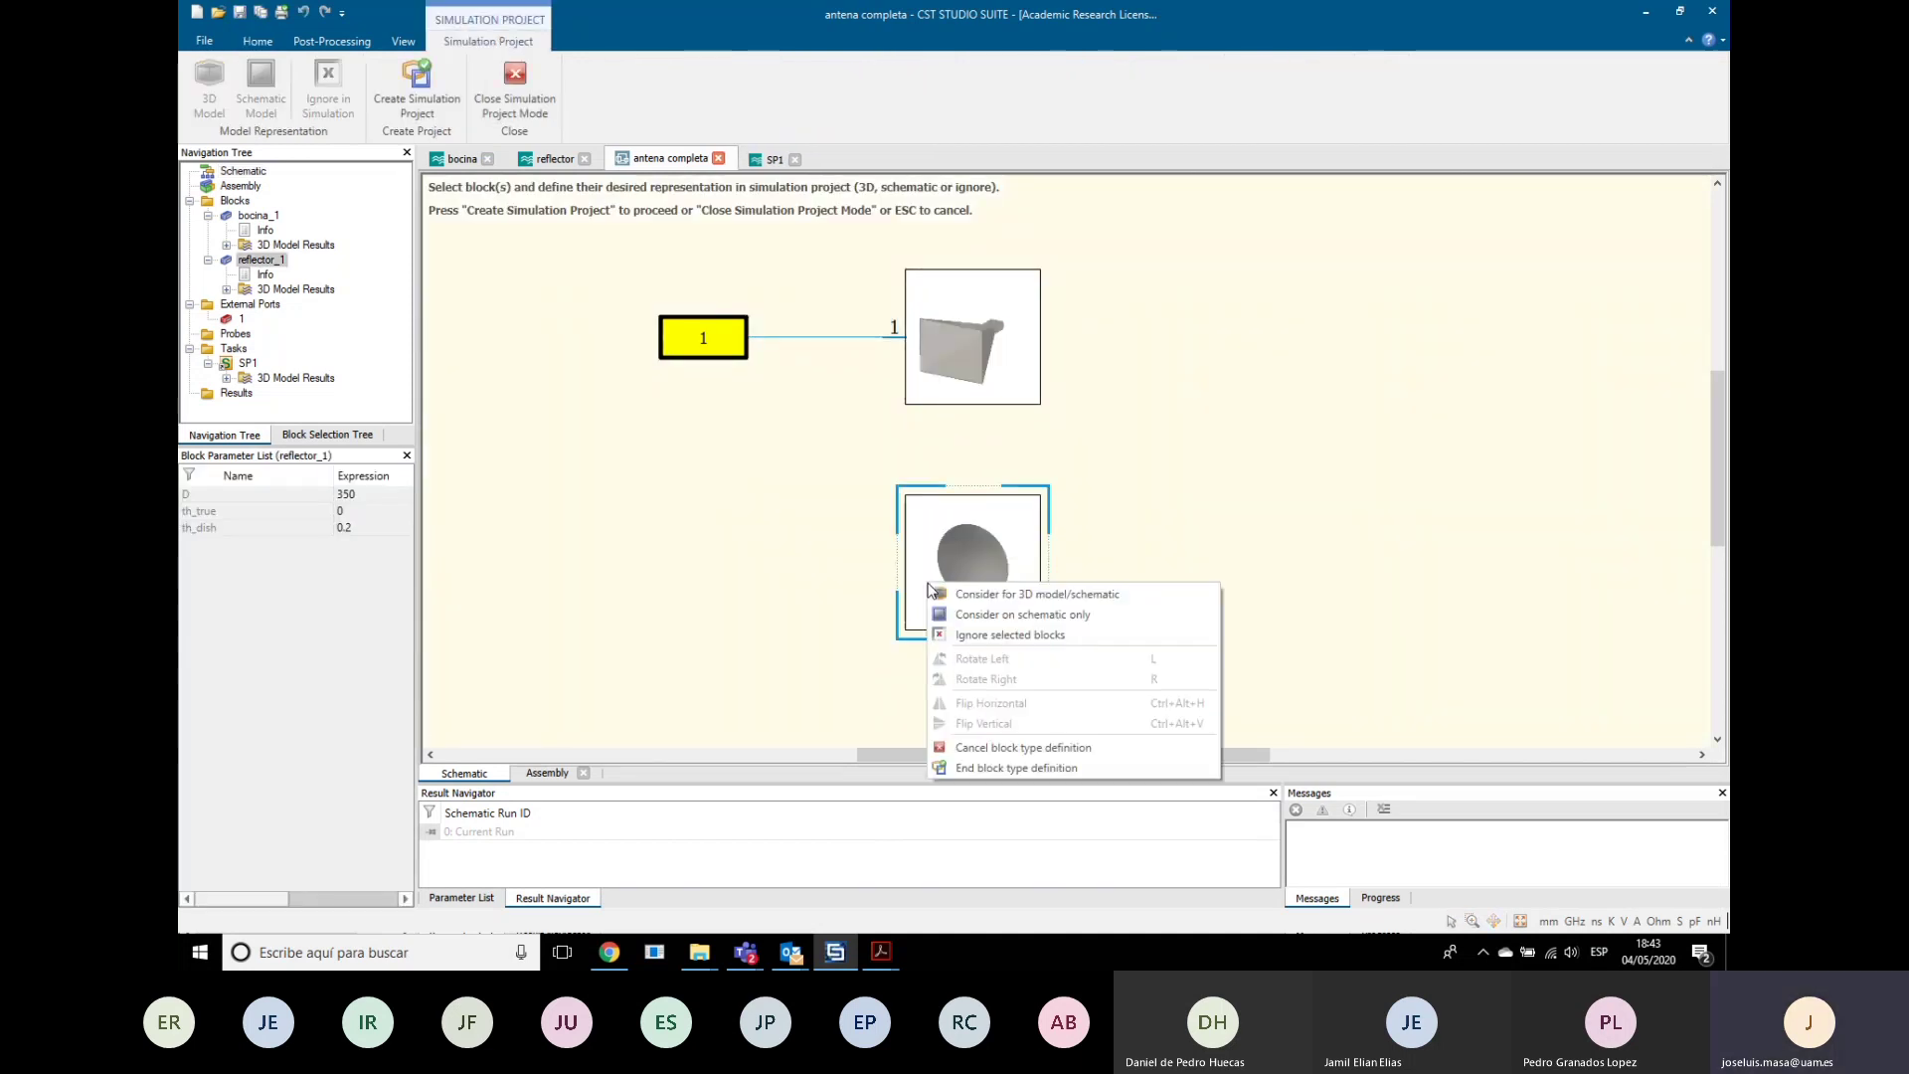
pyautogui.click(986, 596)
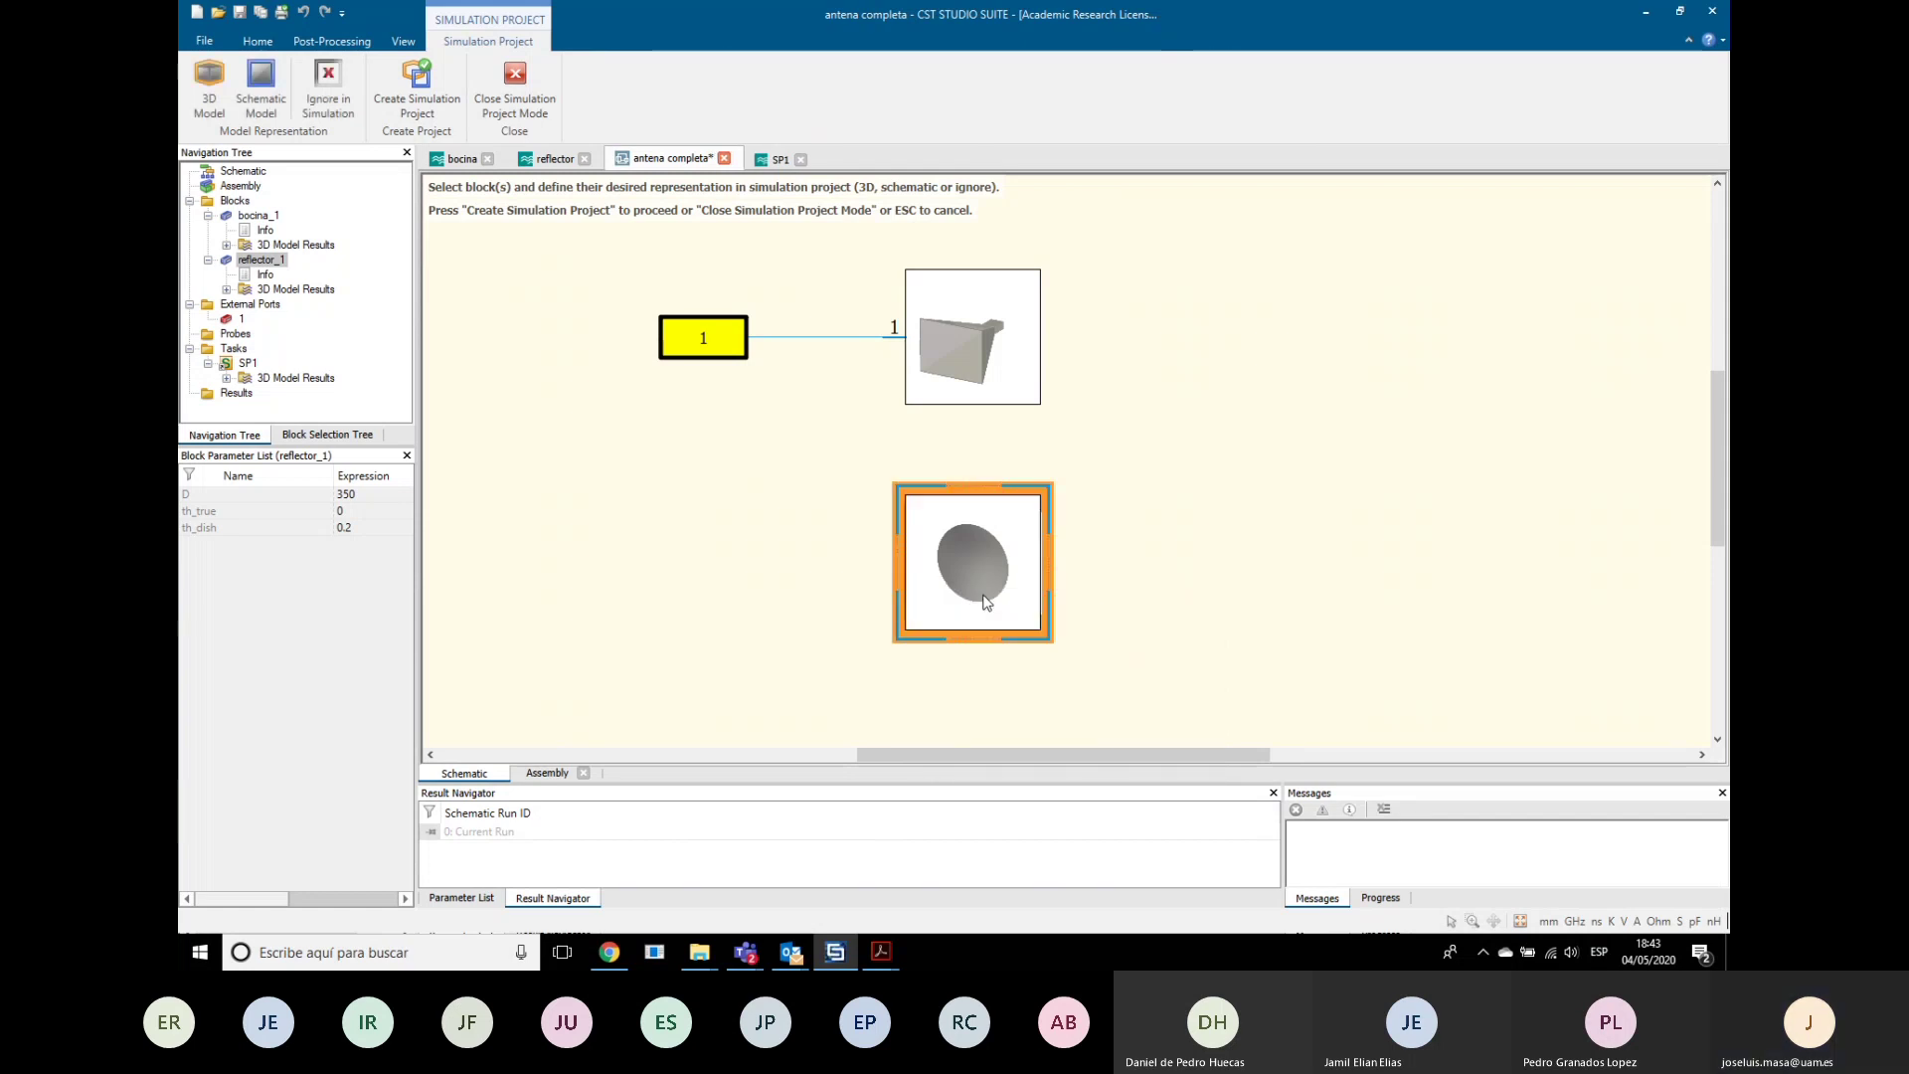
pyautogui.rightClick(987, 601)
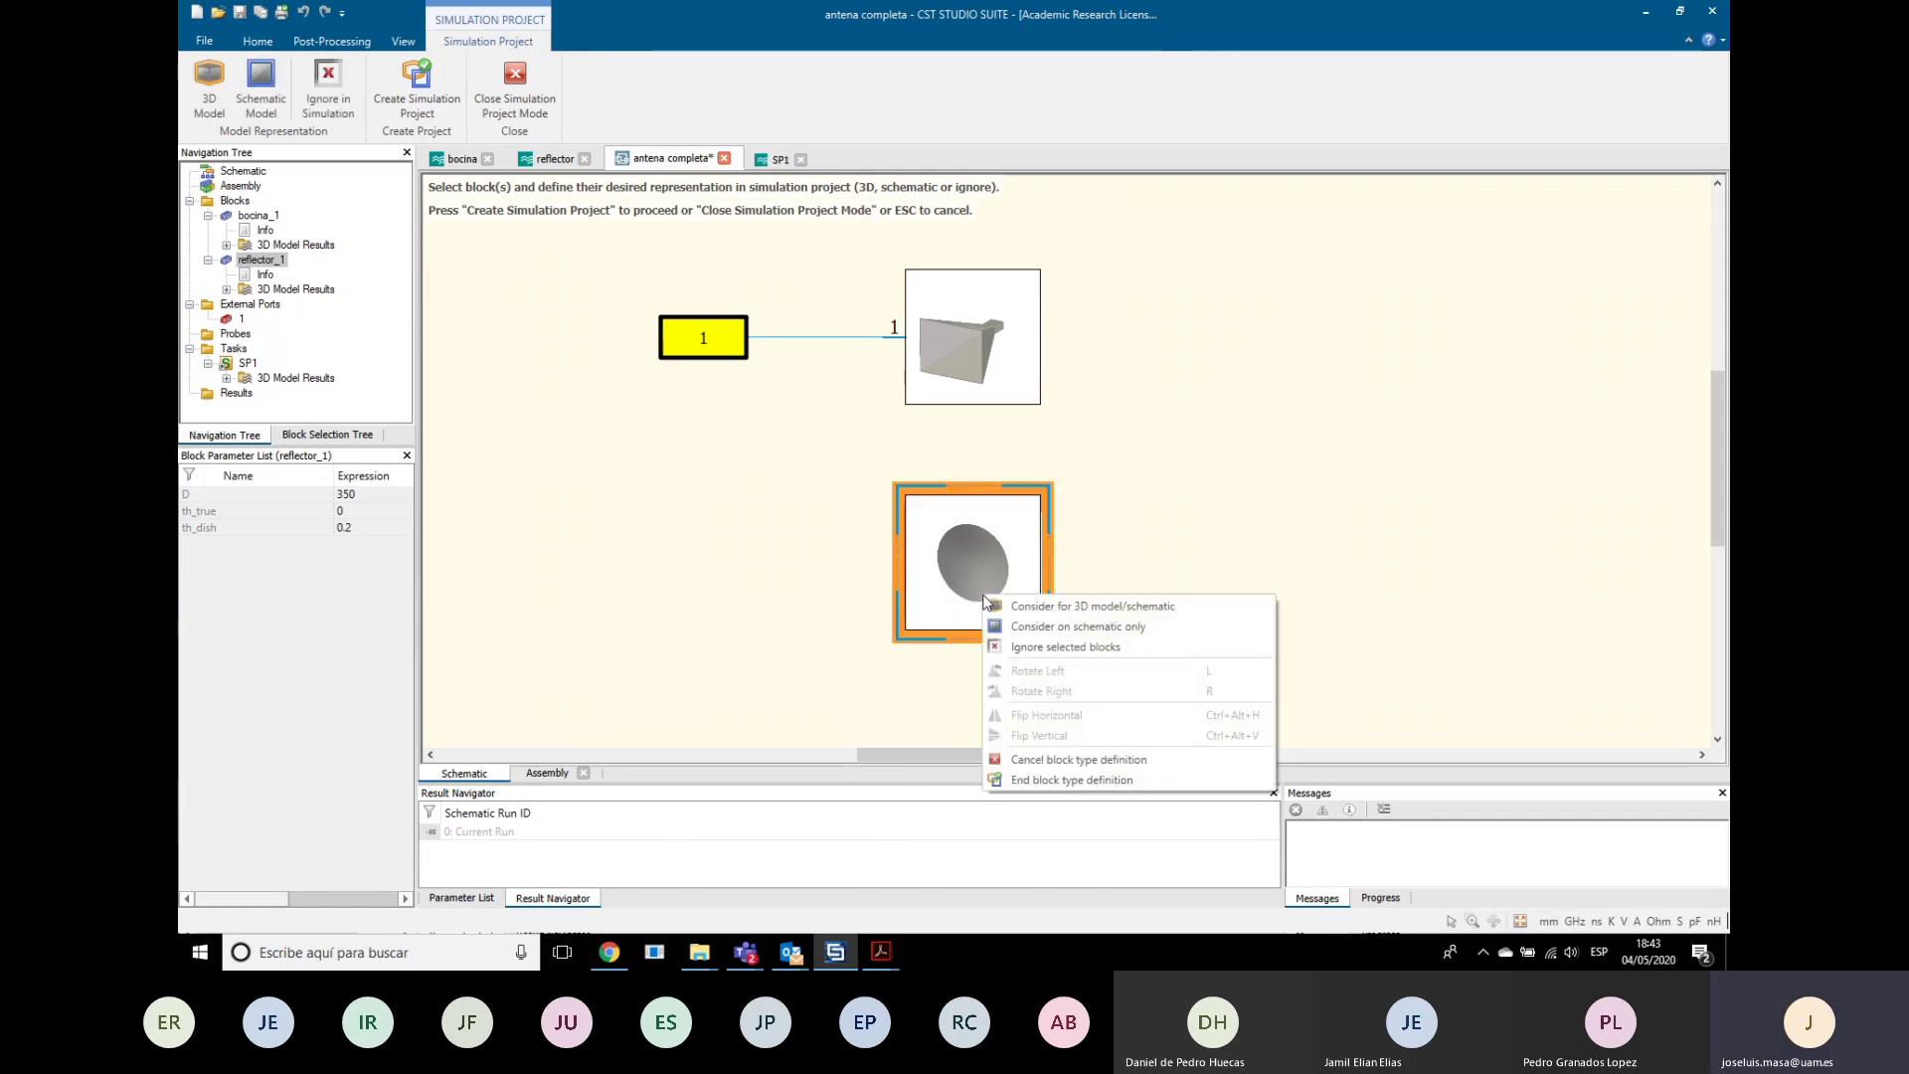
pyautogui.click(1069, 782)
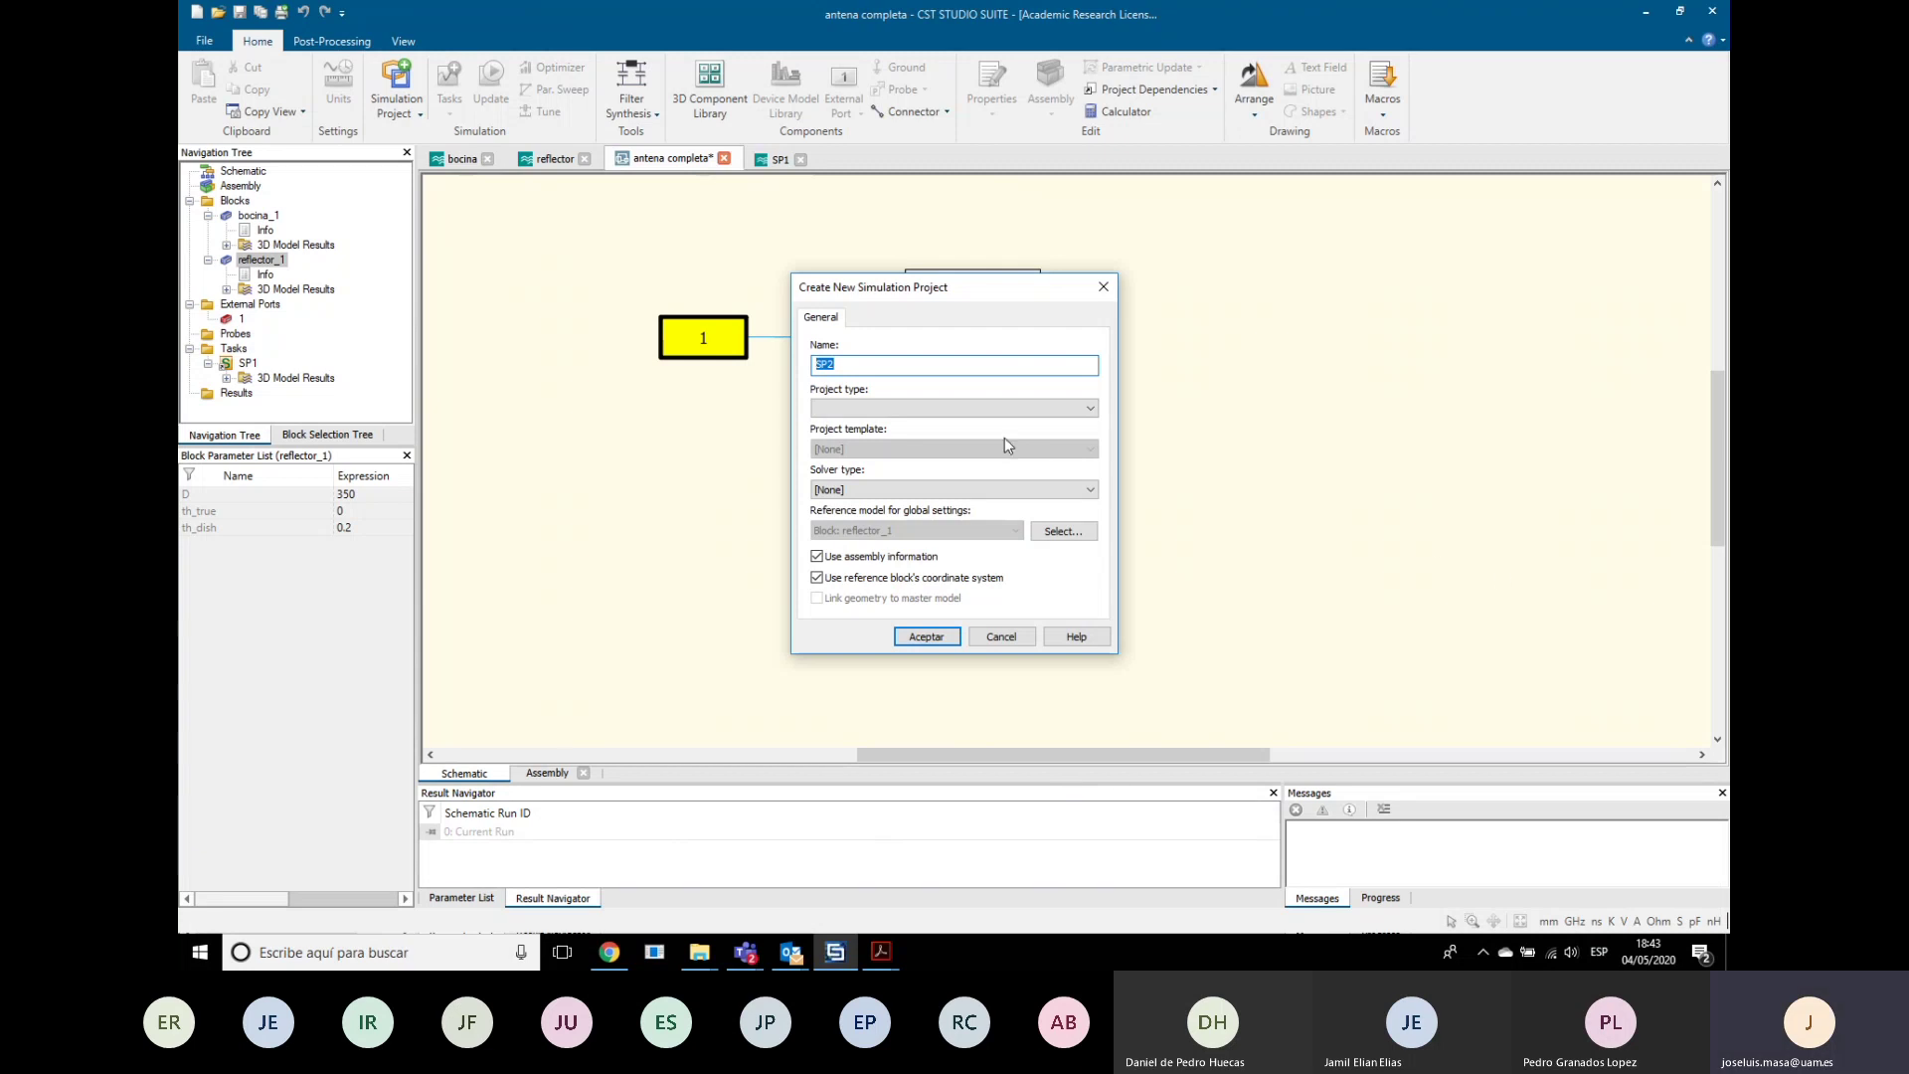
# Step: Create simulation project SP2 as High Frequency with the Asymptotic solver, reflector_1 as reference model, and SP1 as its field source
pyautogui.click(894, 409)
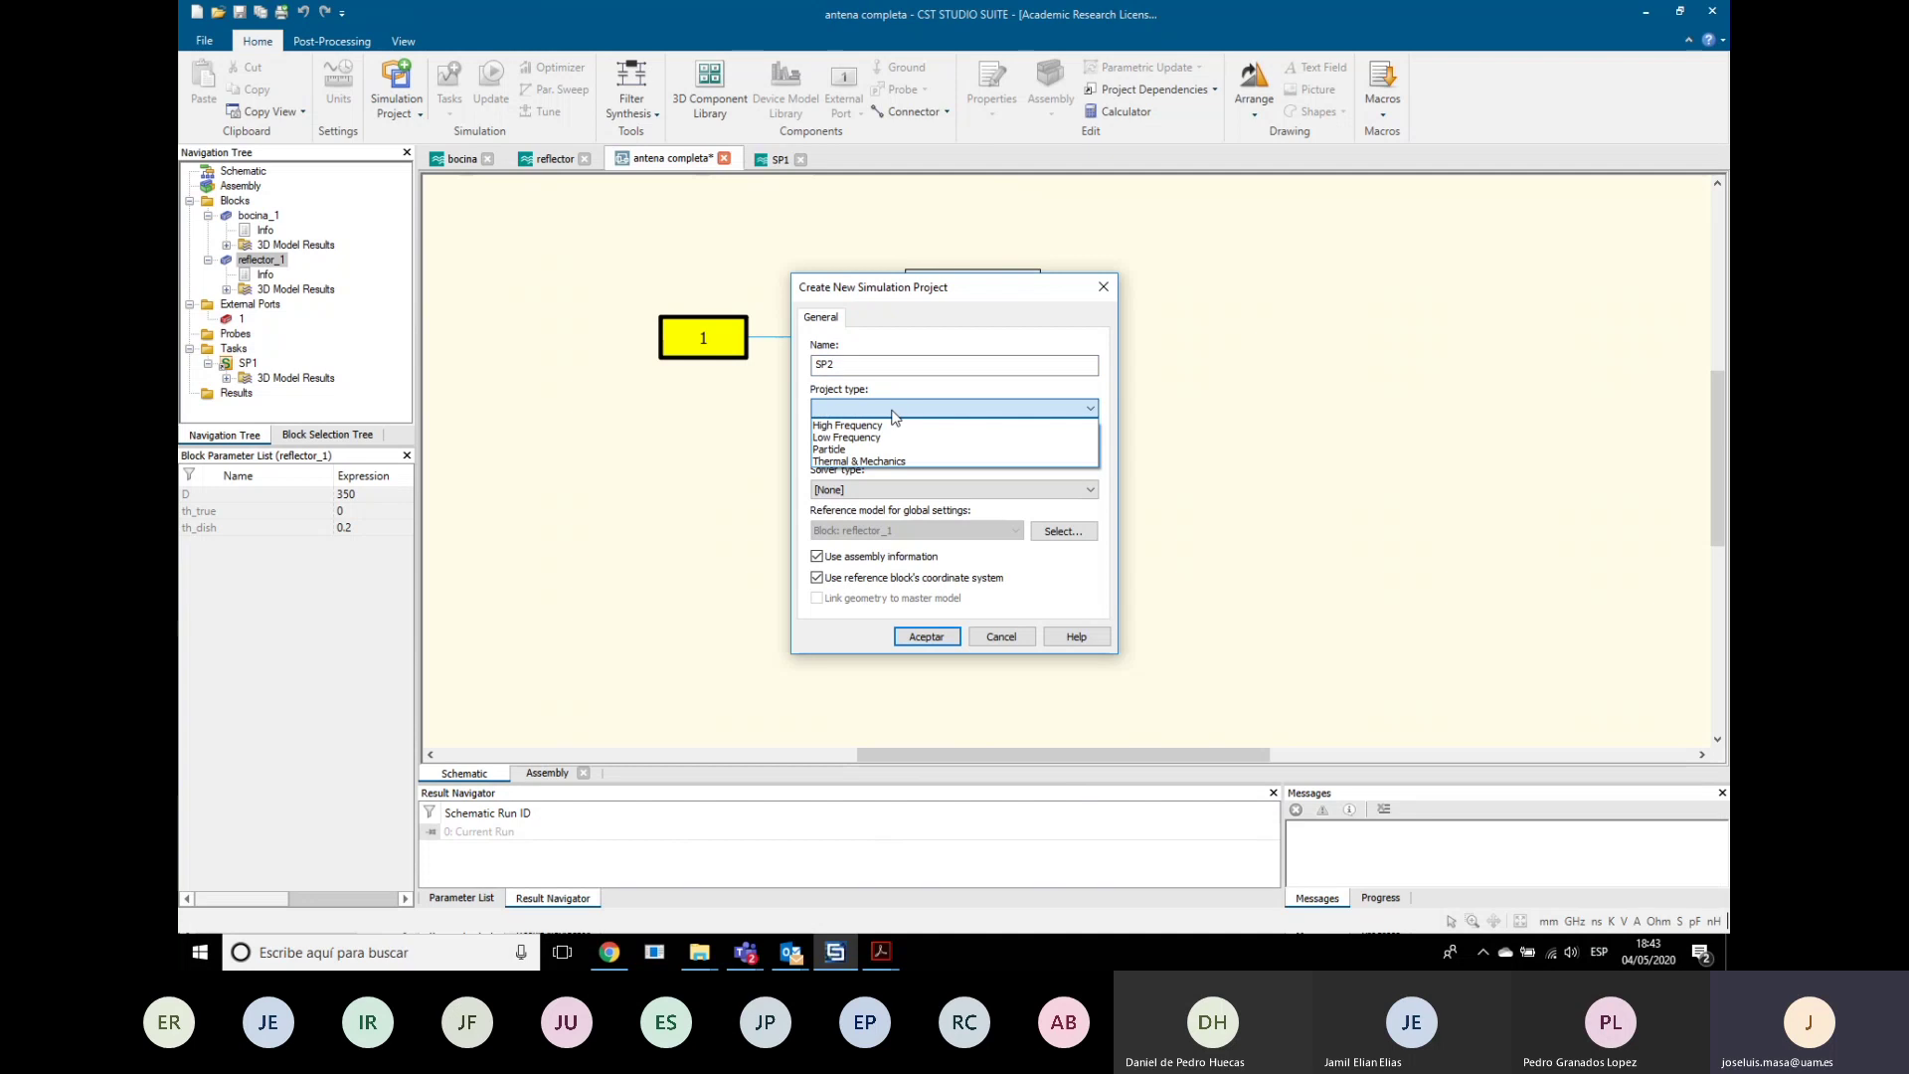
pyautogui.click(881, 426)
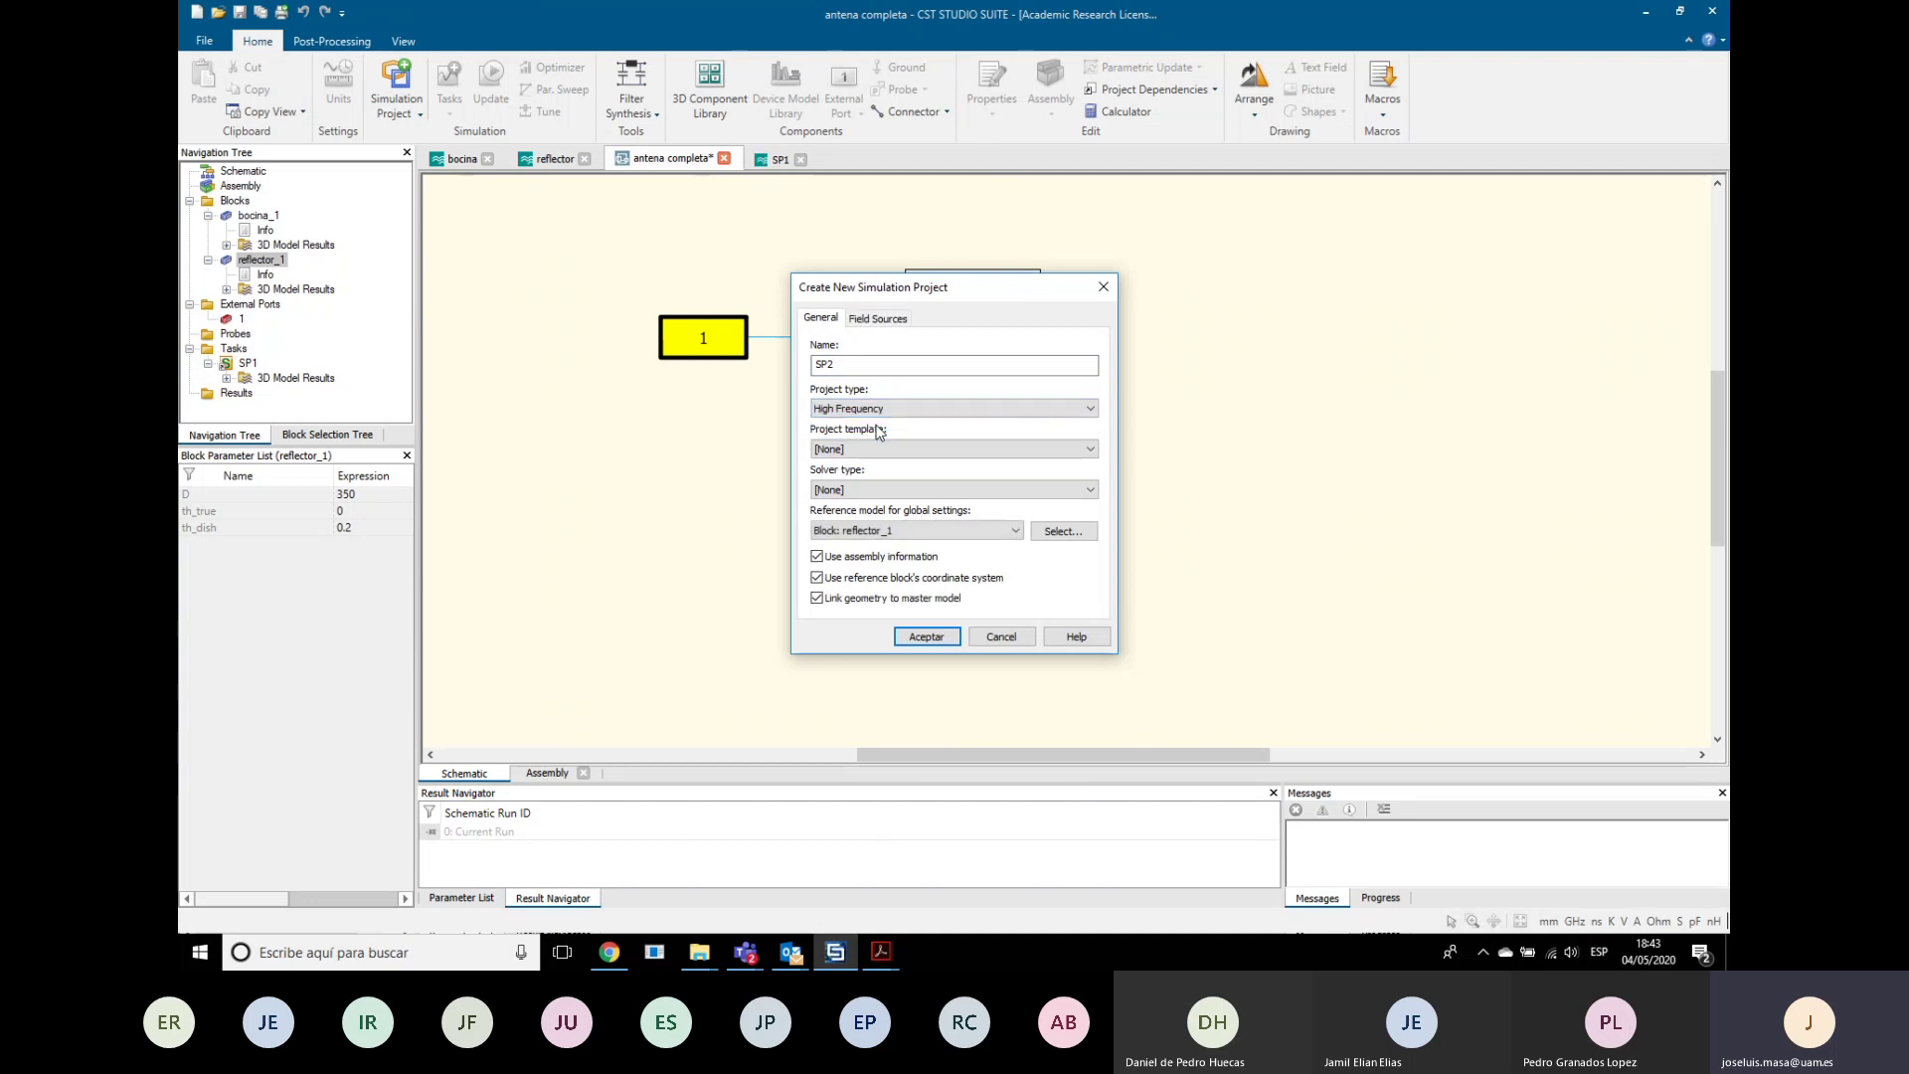
pyautogui.click(869, 491)
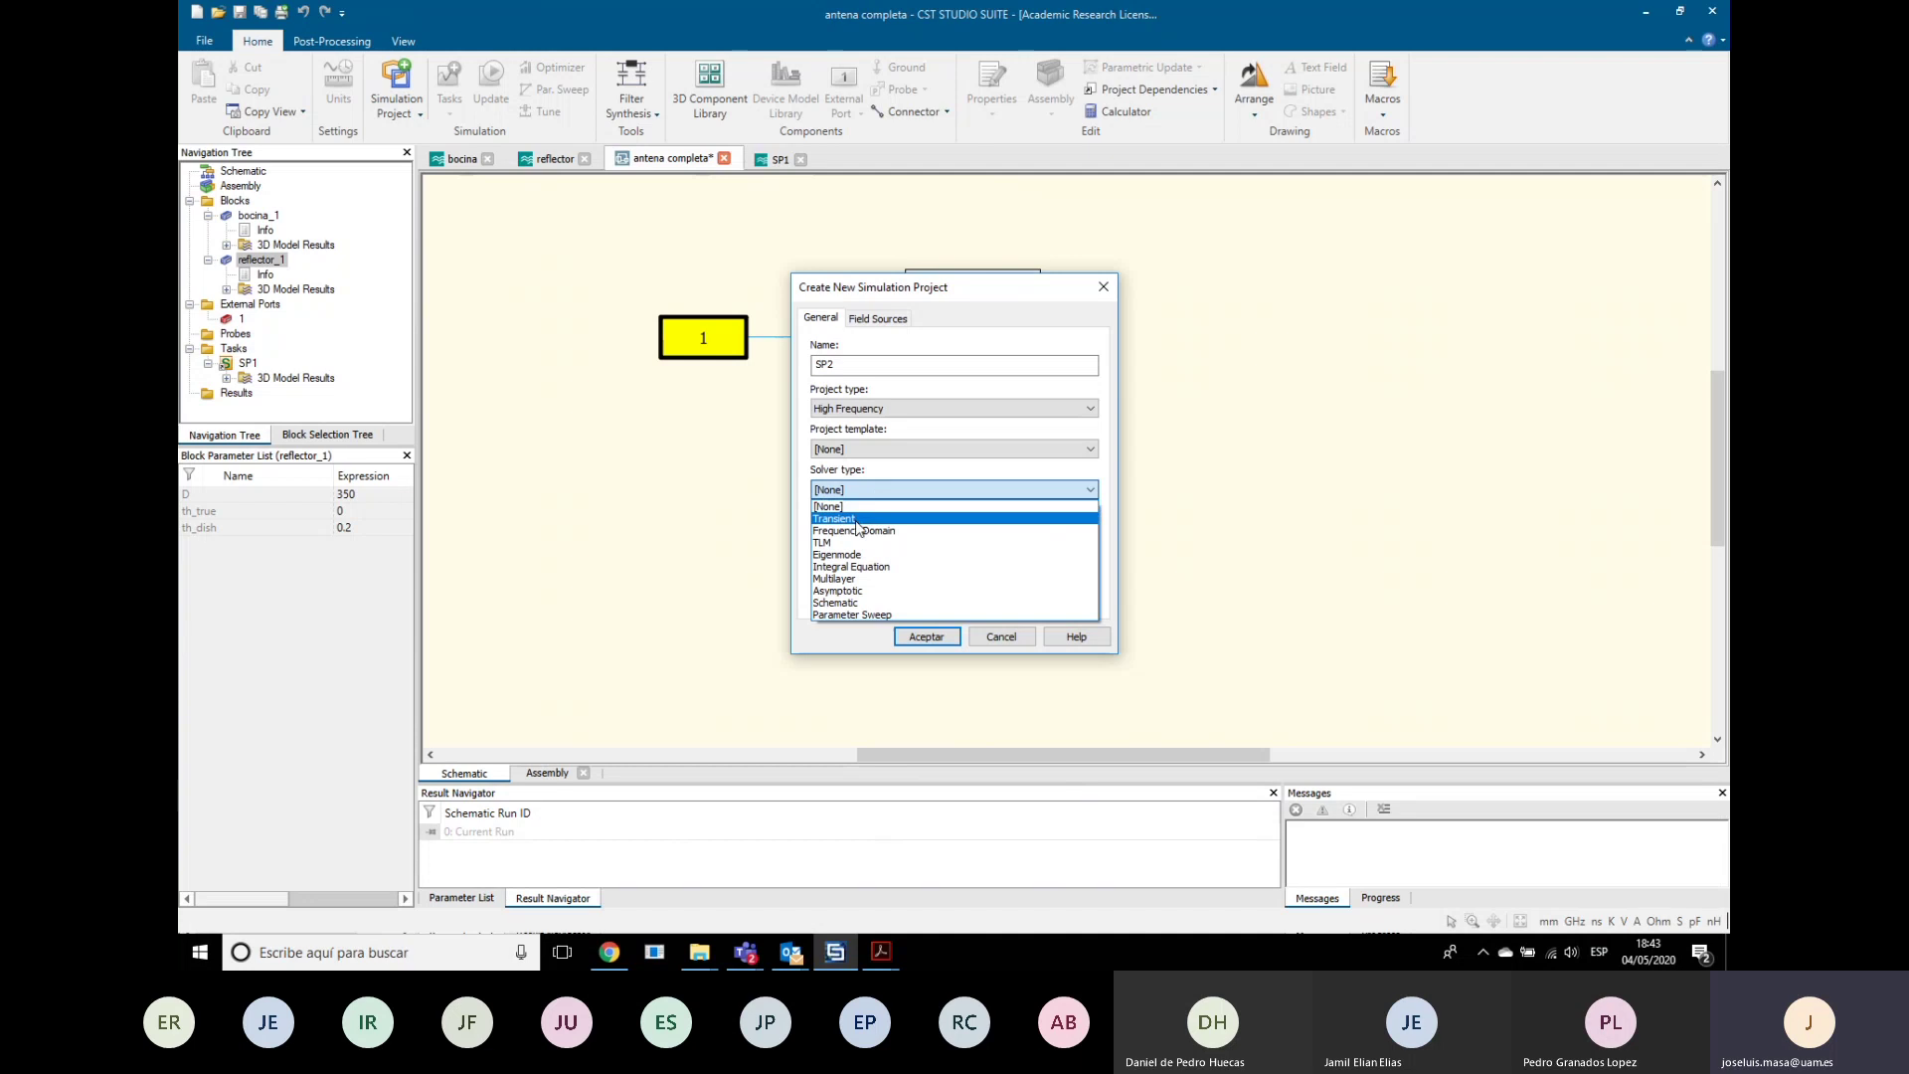
pyautogui.click(852, 594)
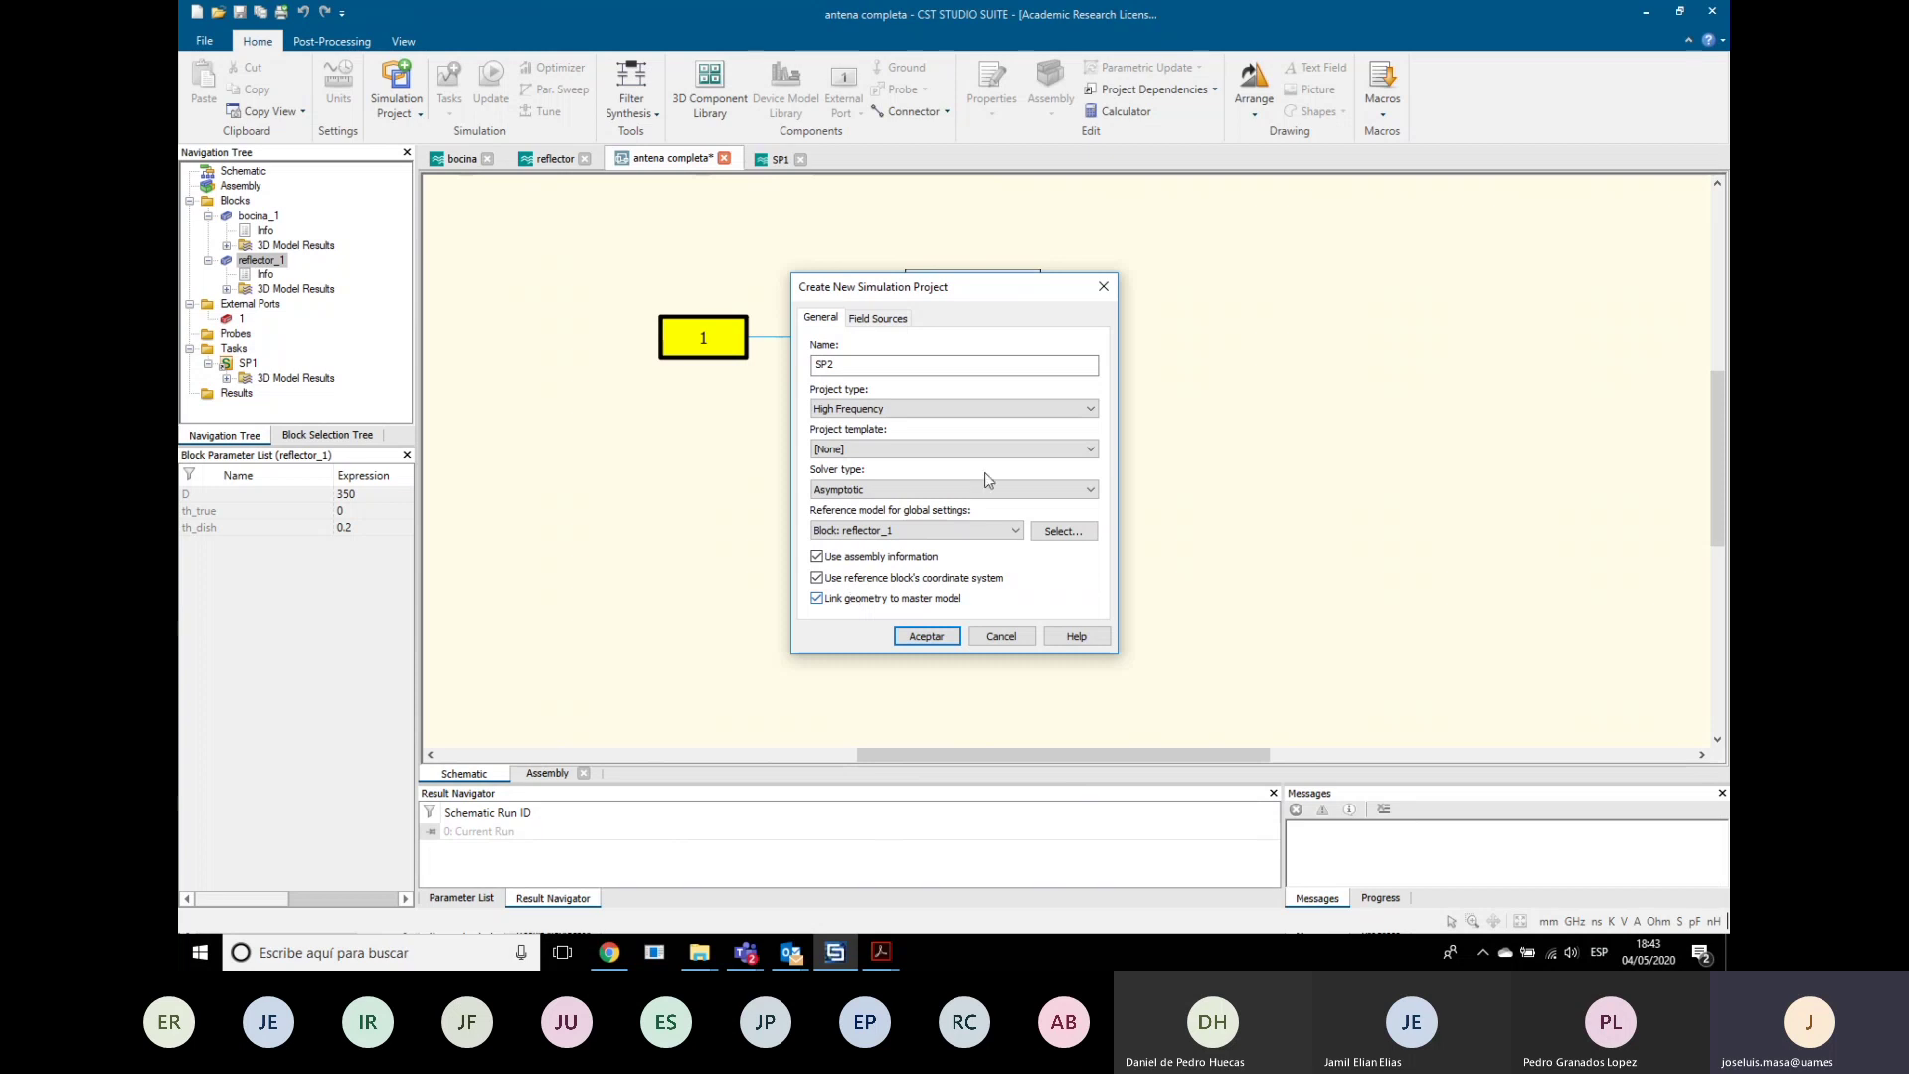
pyautogui.click(888, 320)
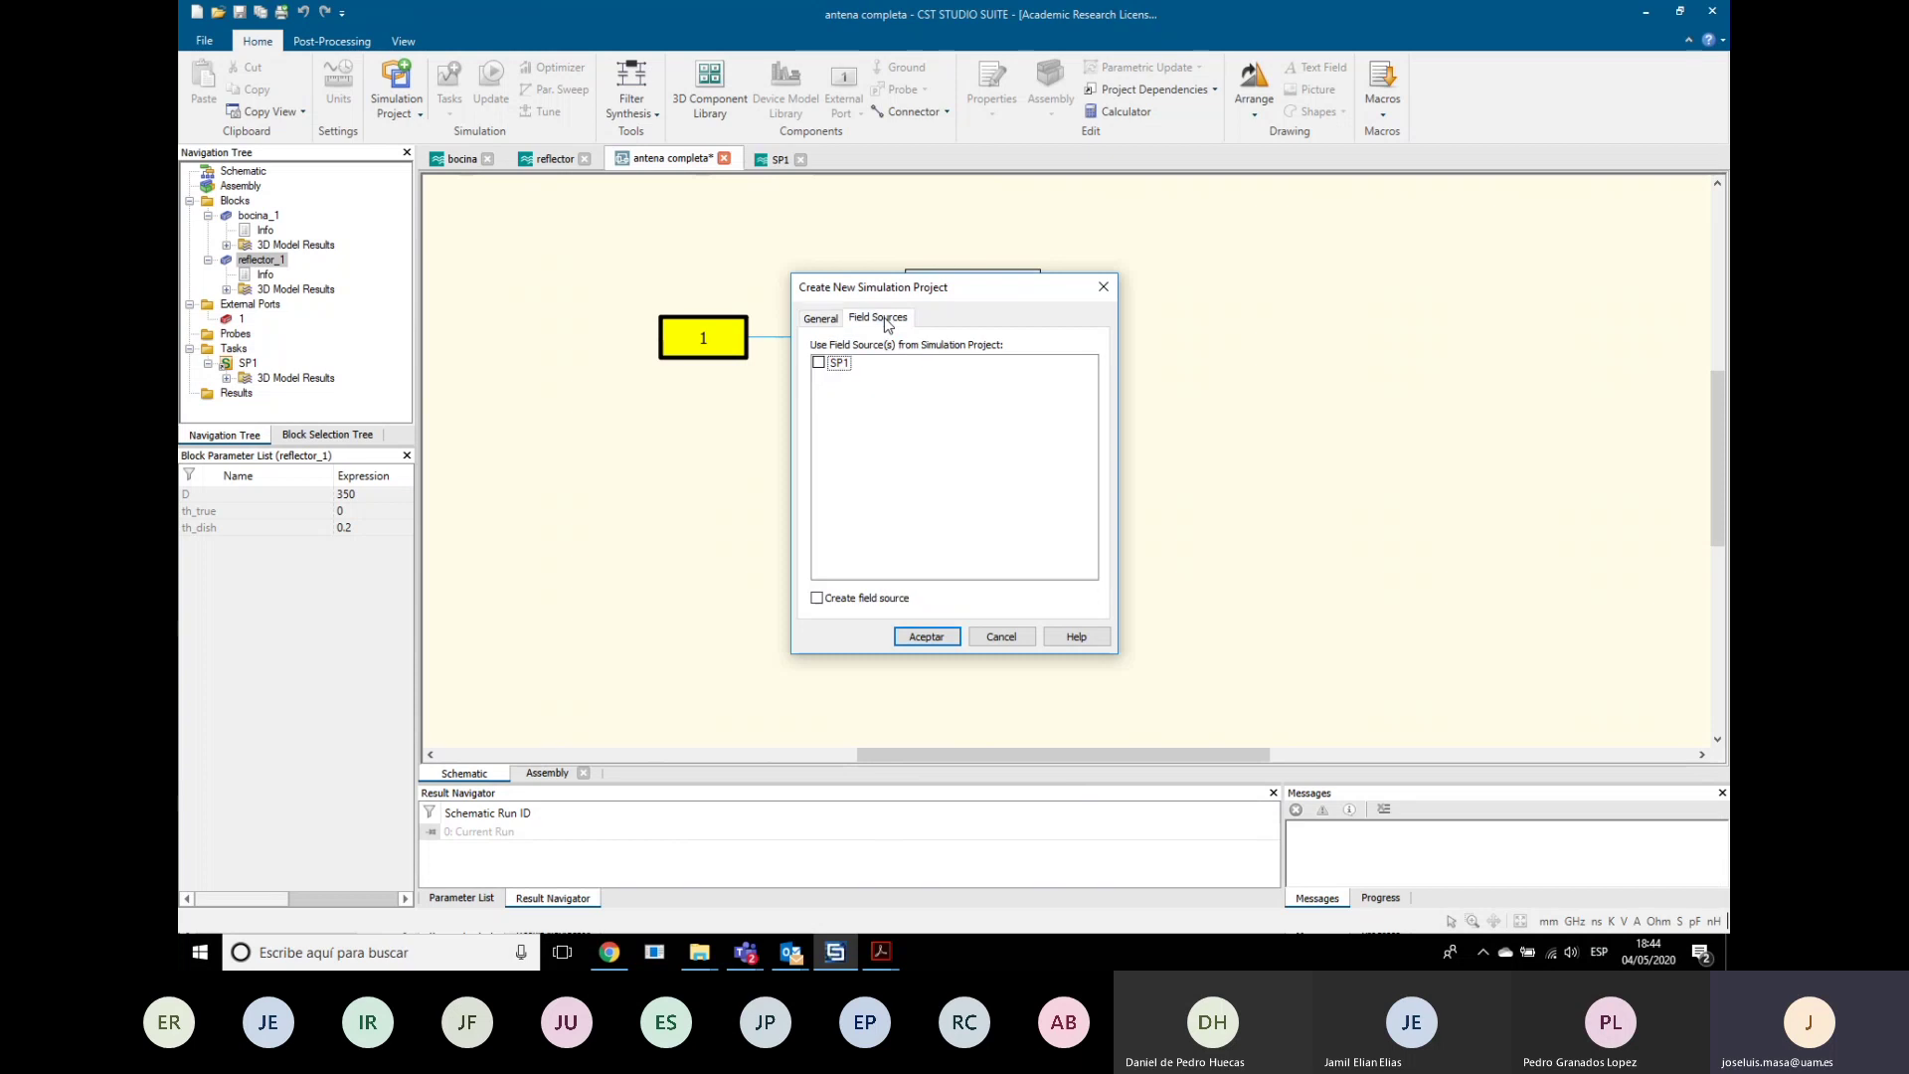
pyautogui.click(819, 363)
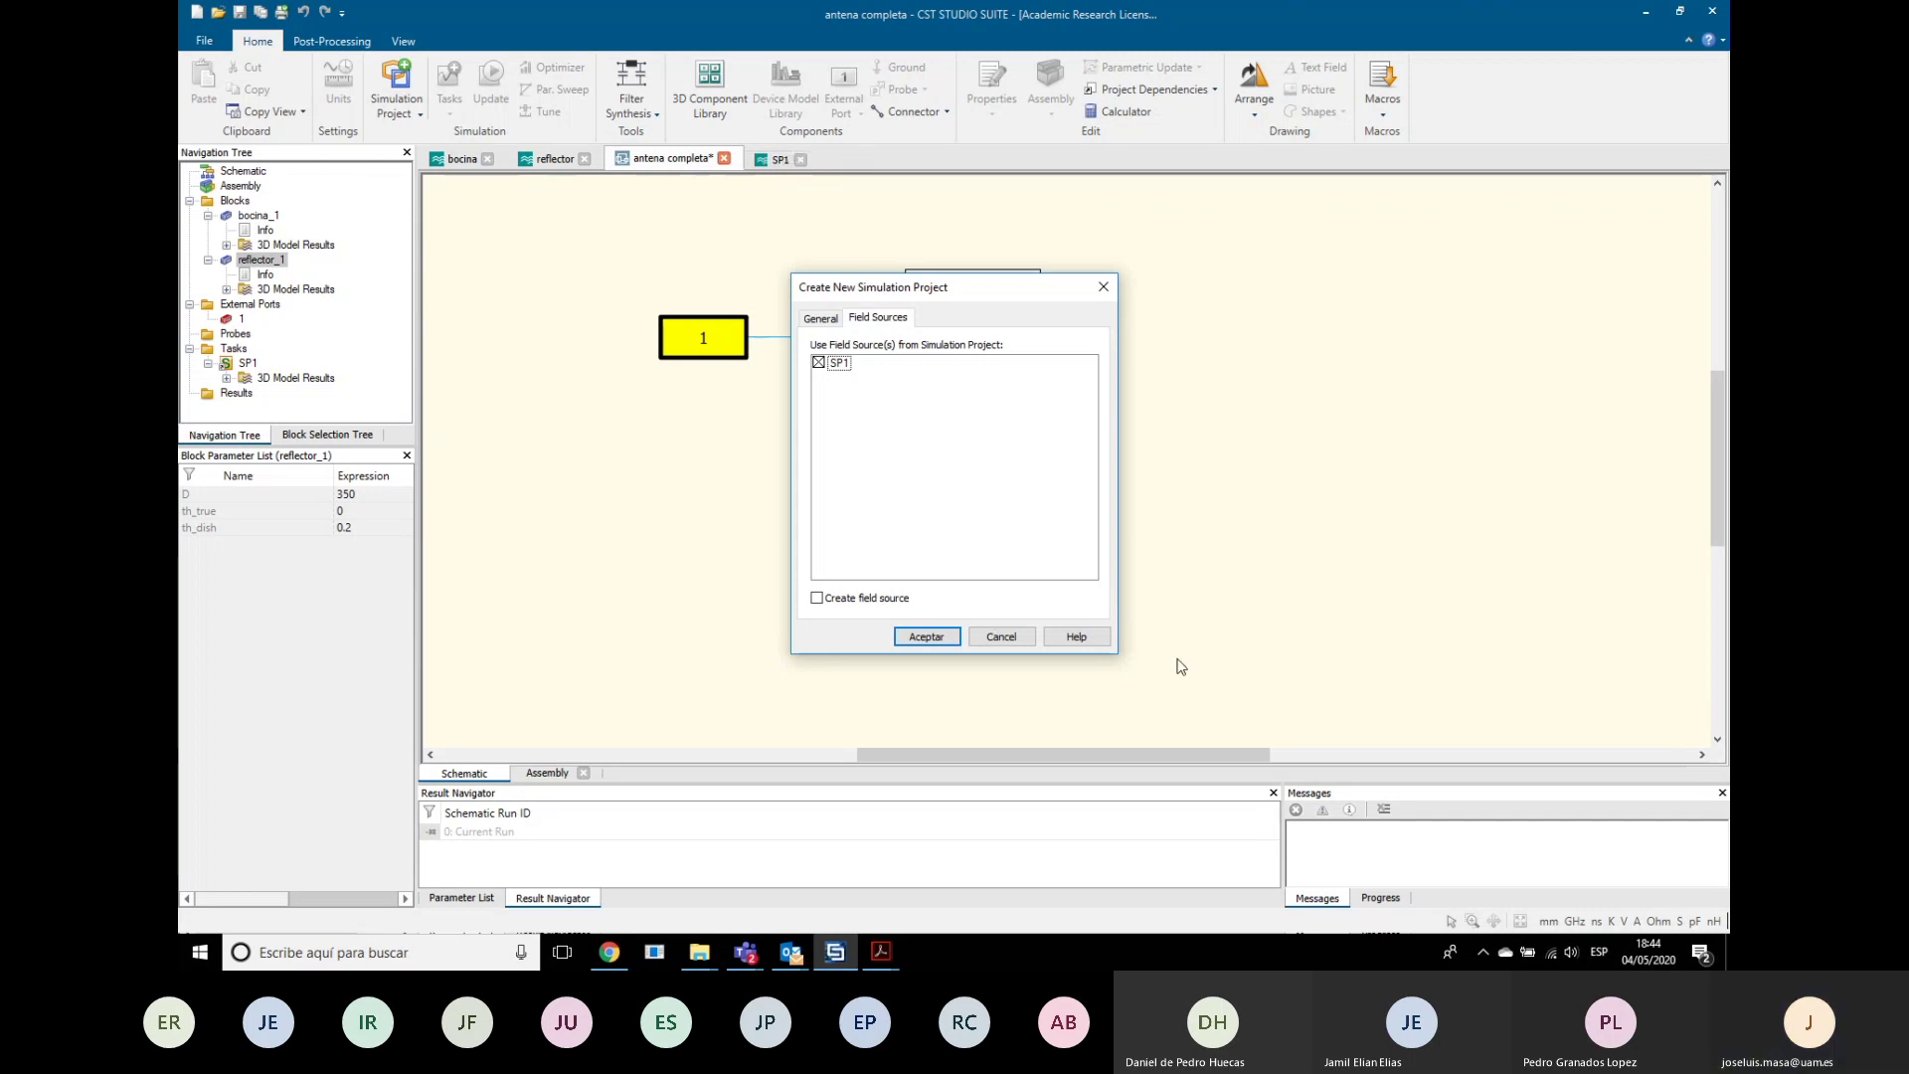
pyautogui.click(822, 318)
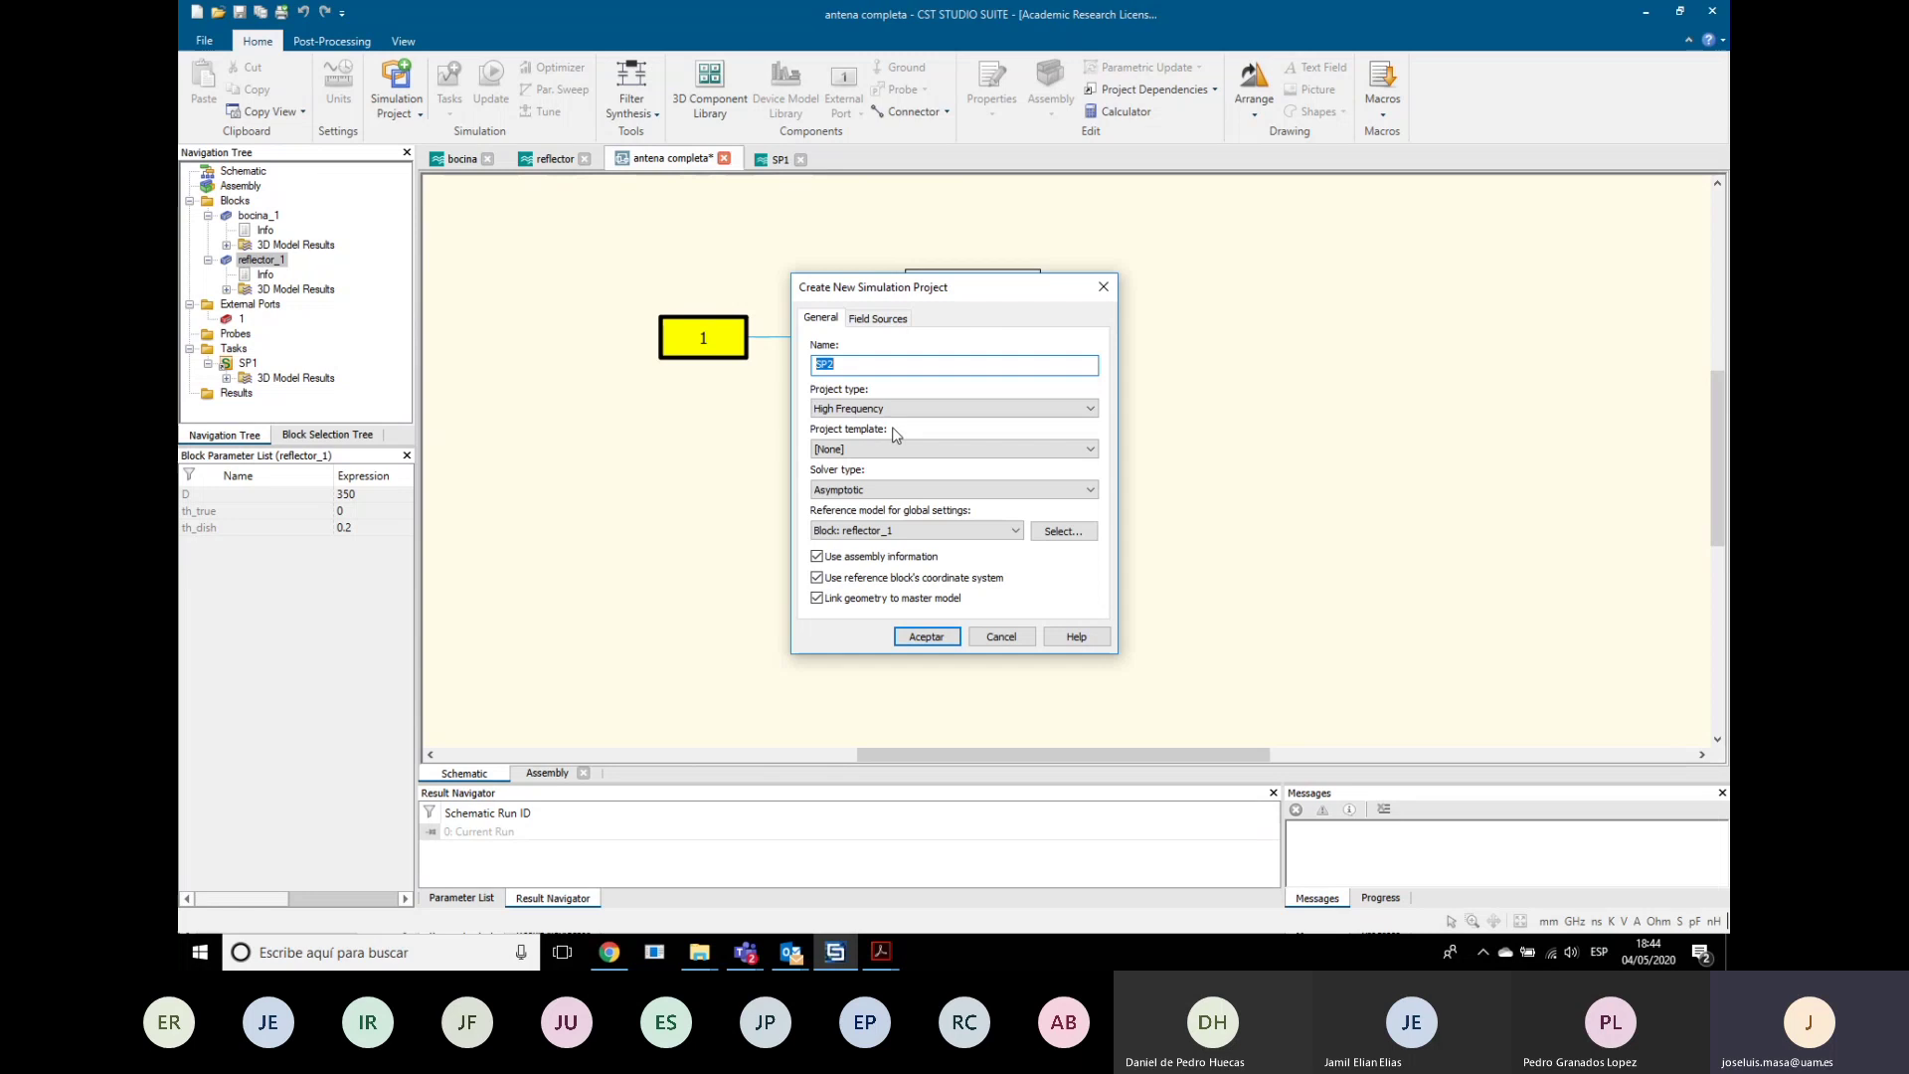
pyautogui.click(927, 638)
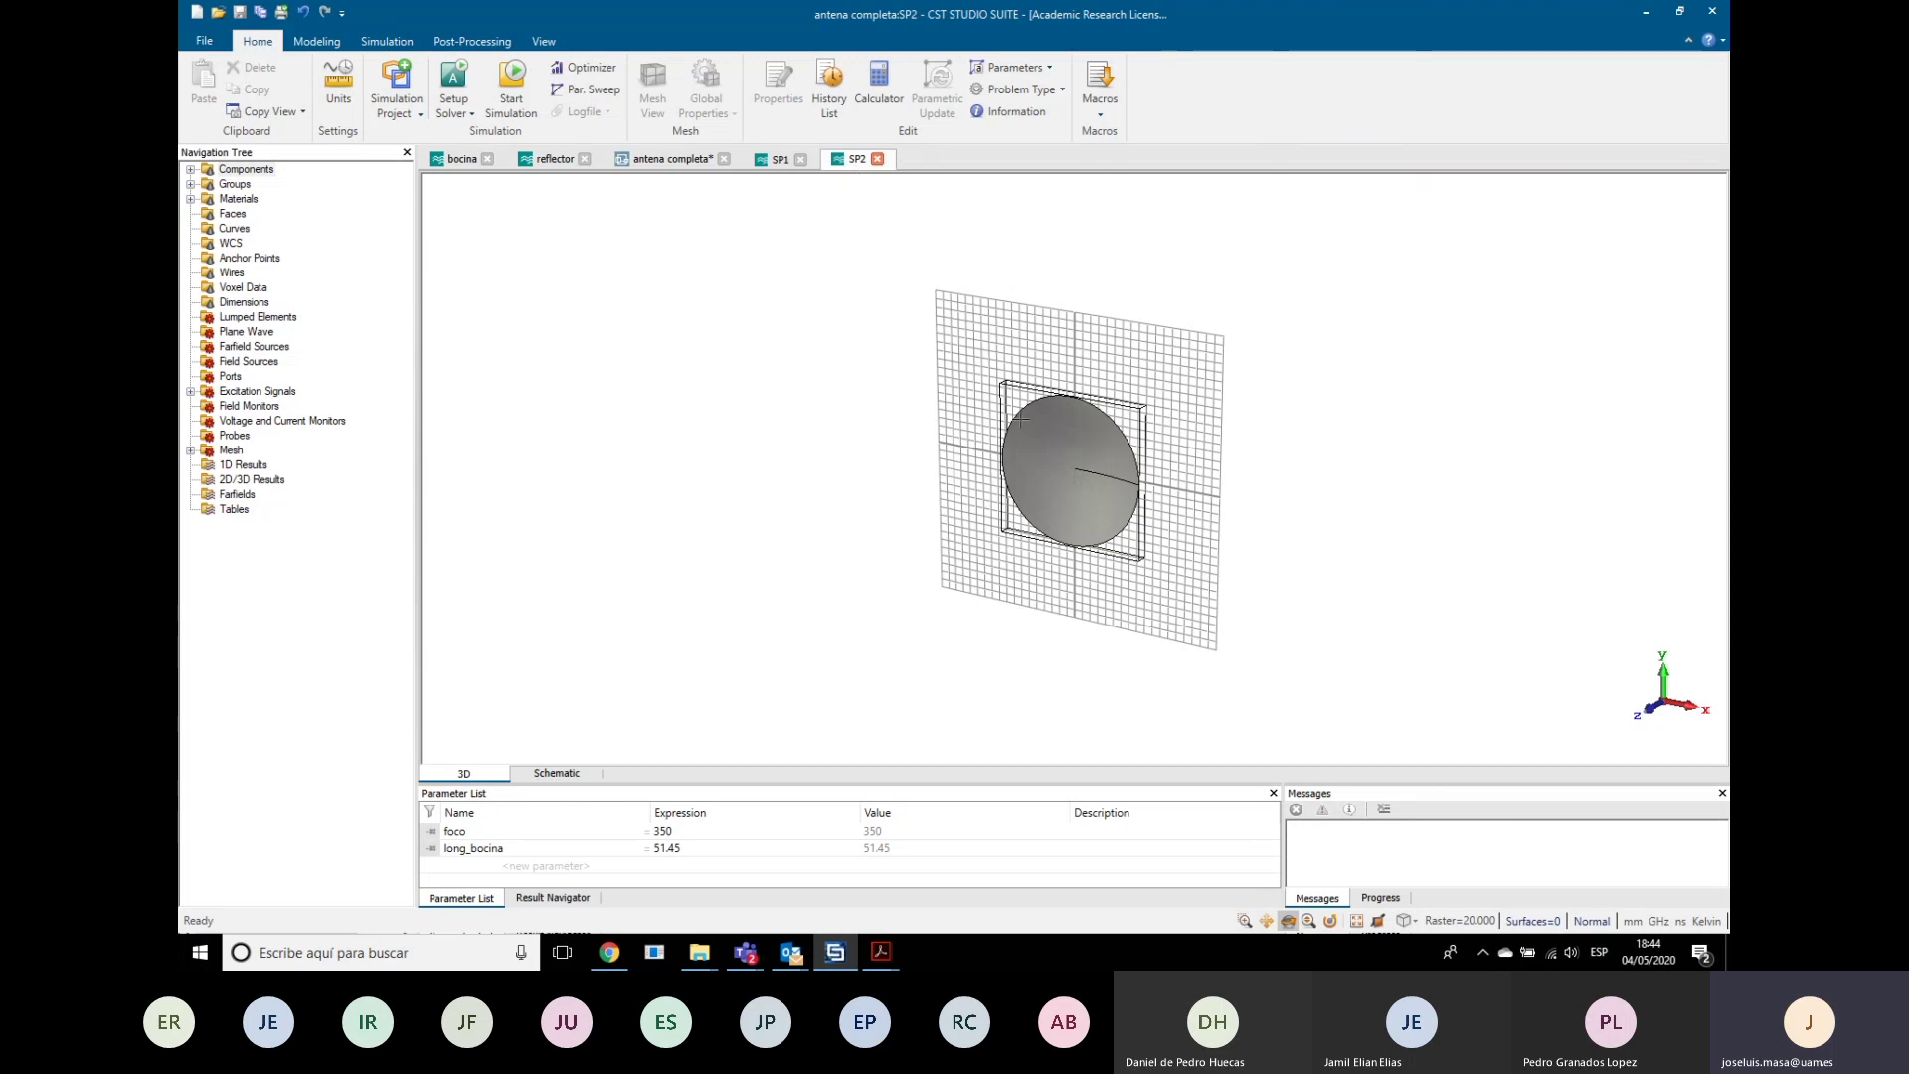
# Step: Return to antena completa, expand its SP2 task, and update all tasks to run the SP1 and SP2 simulations
pyautogui.click(660, 159)
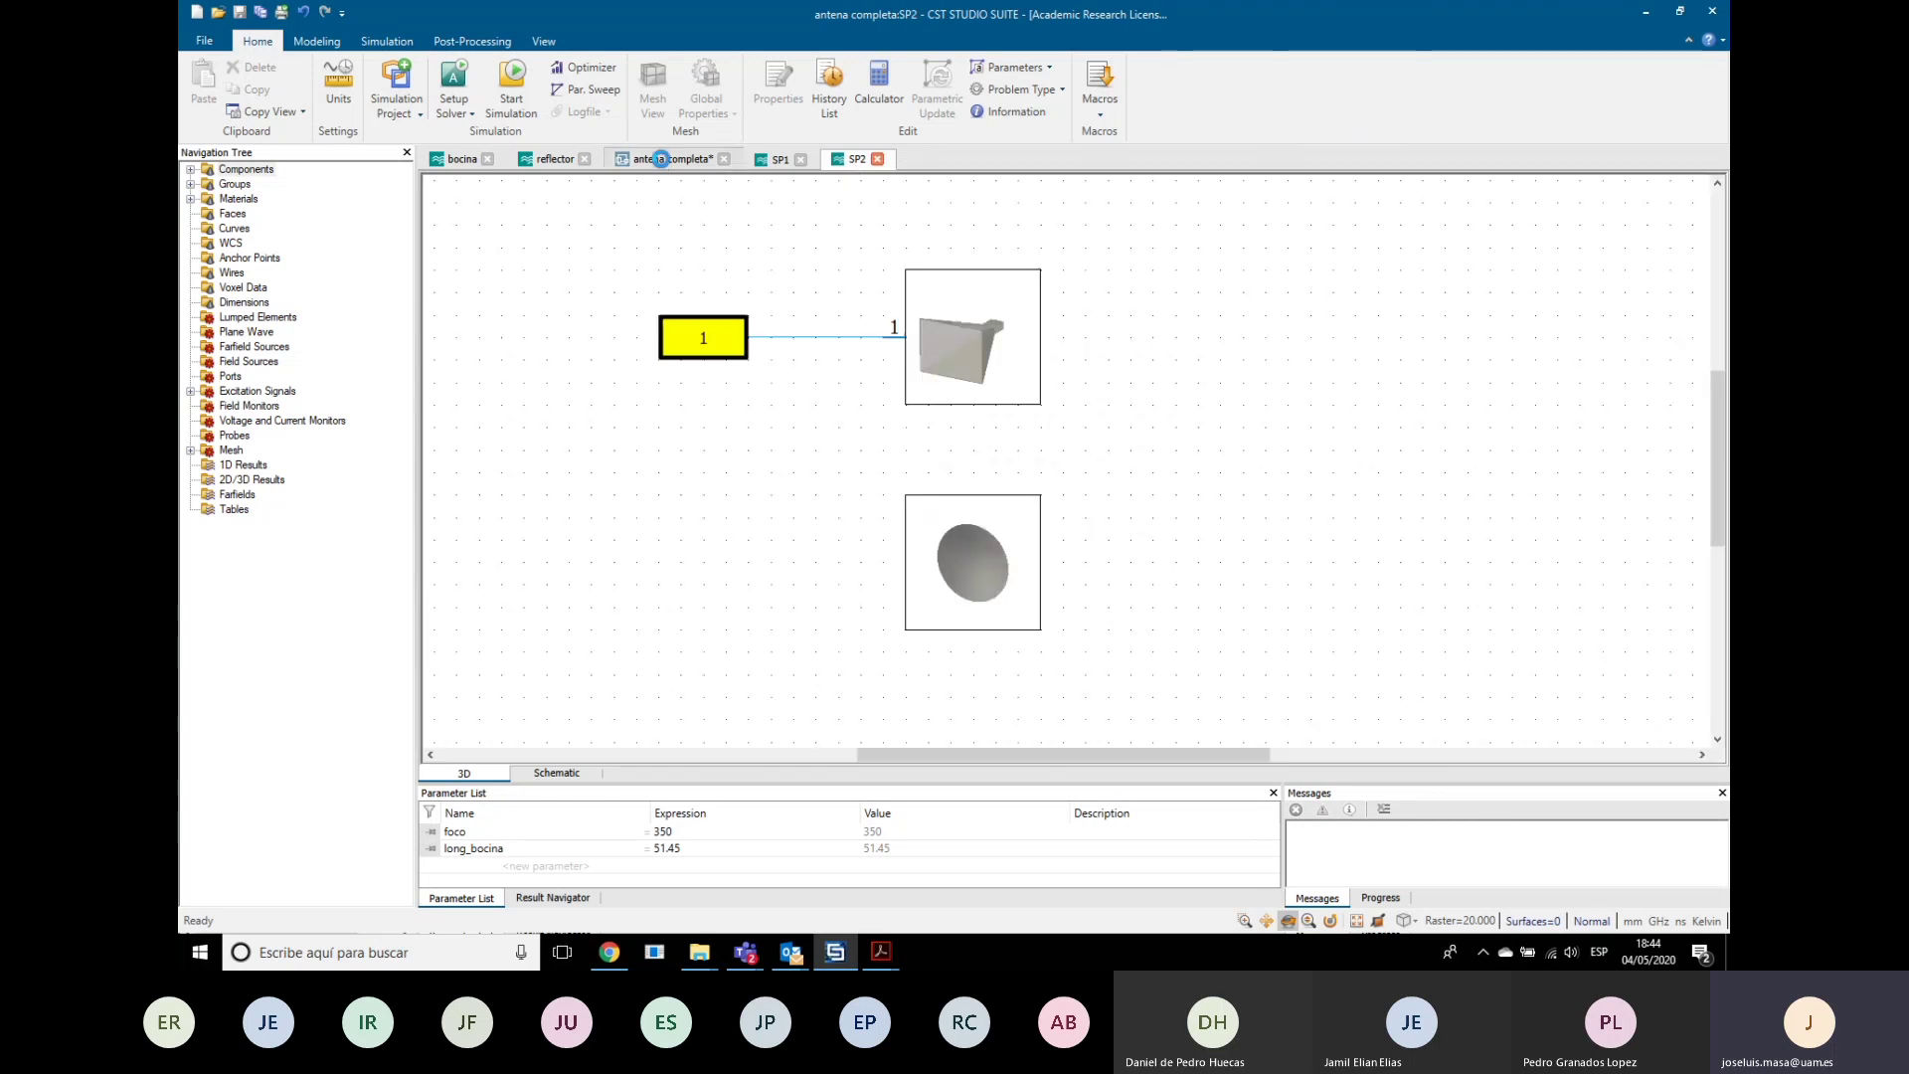
pyautogui.click(774, 160)
pyautogui.click(847, 161)
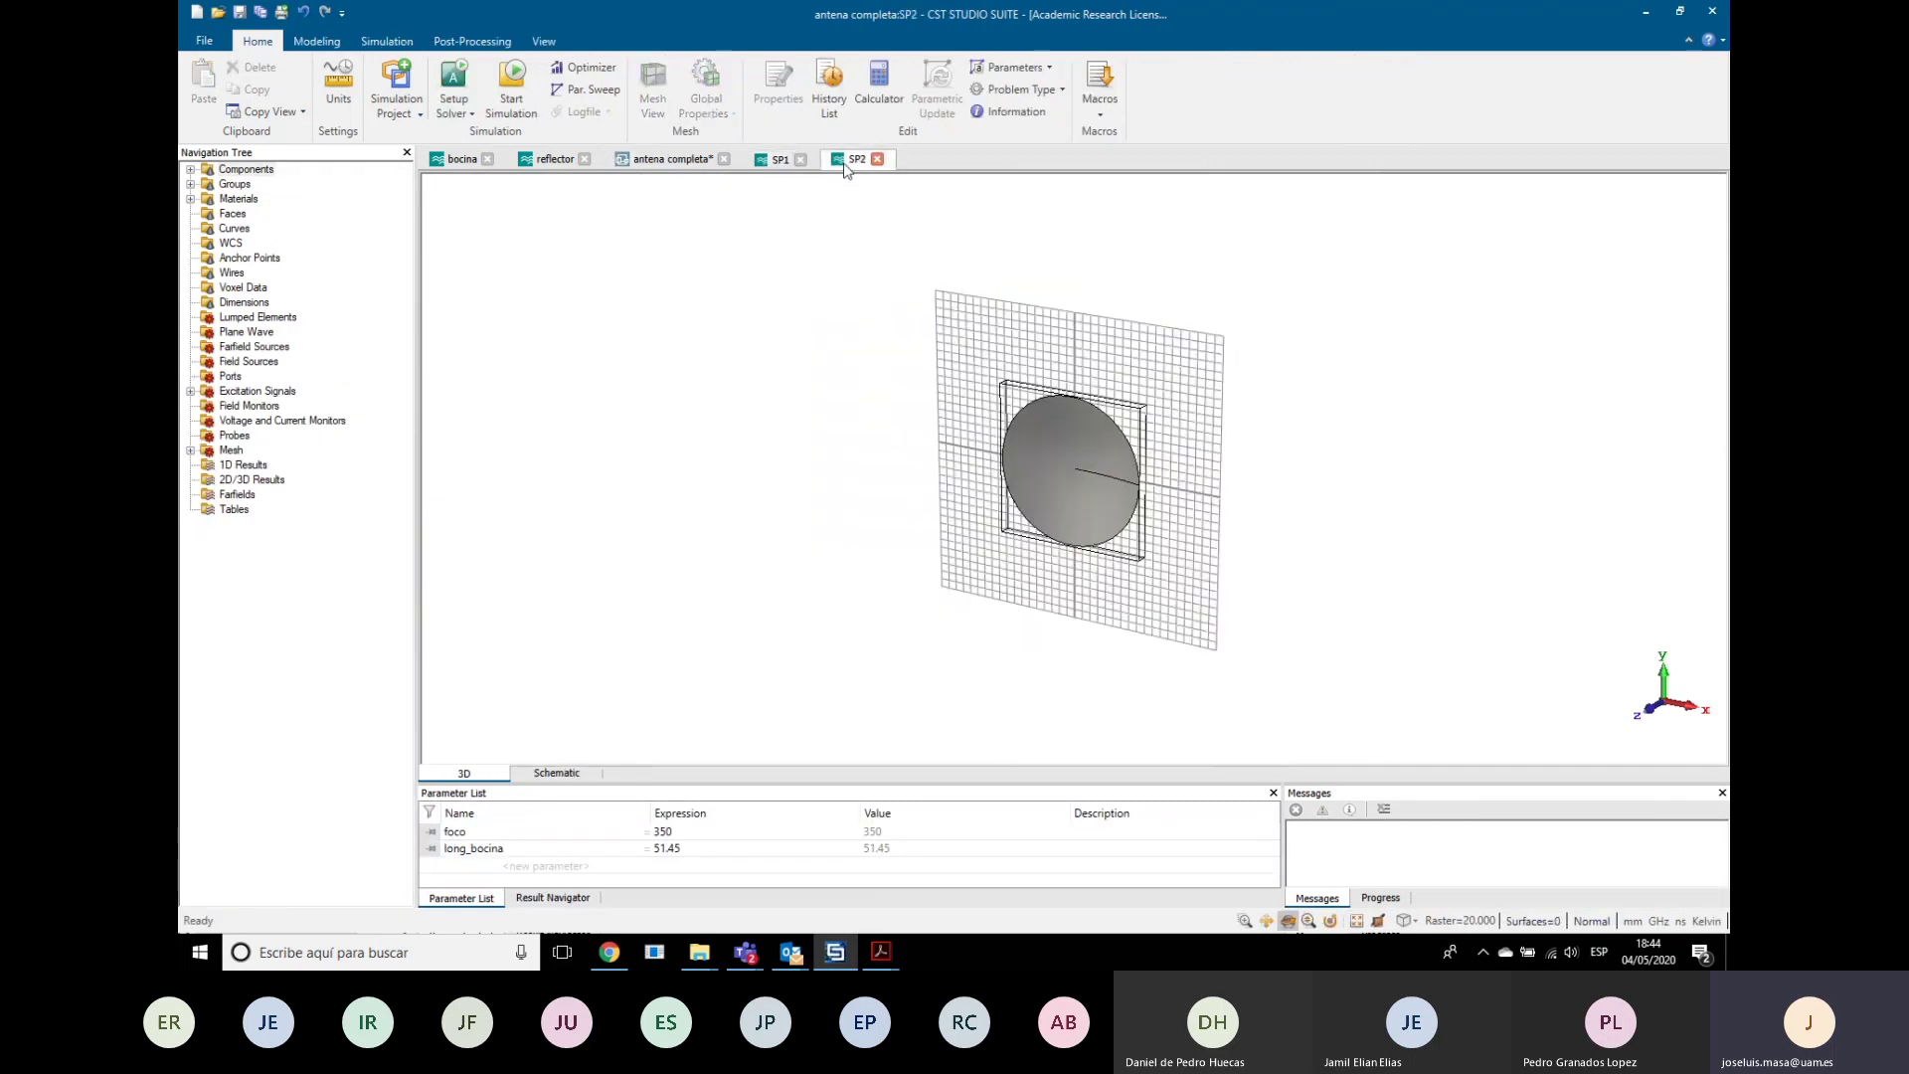
pyautogui.click(781, 162)
pyautogui.click(658, 159)
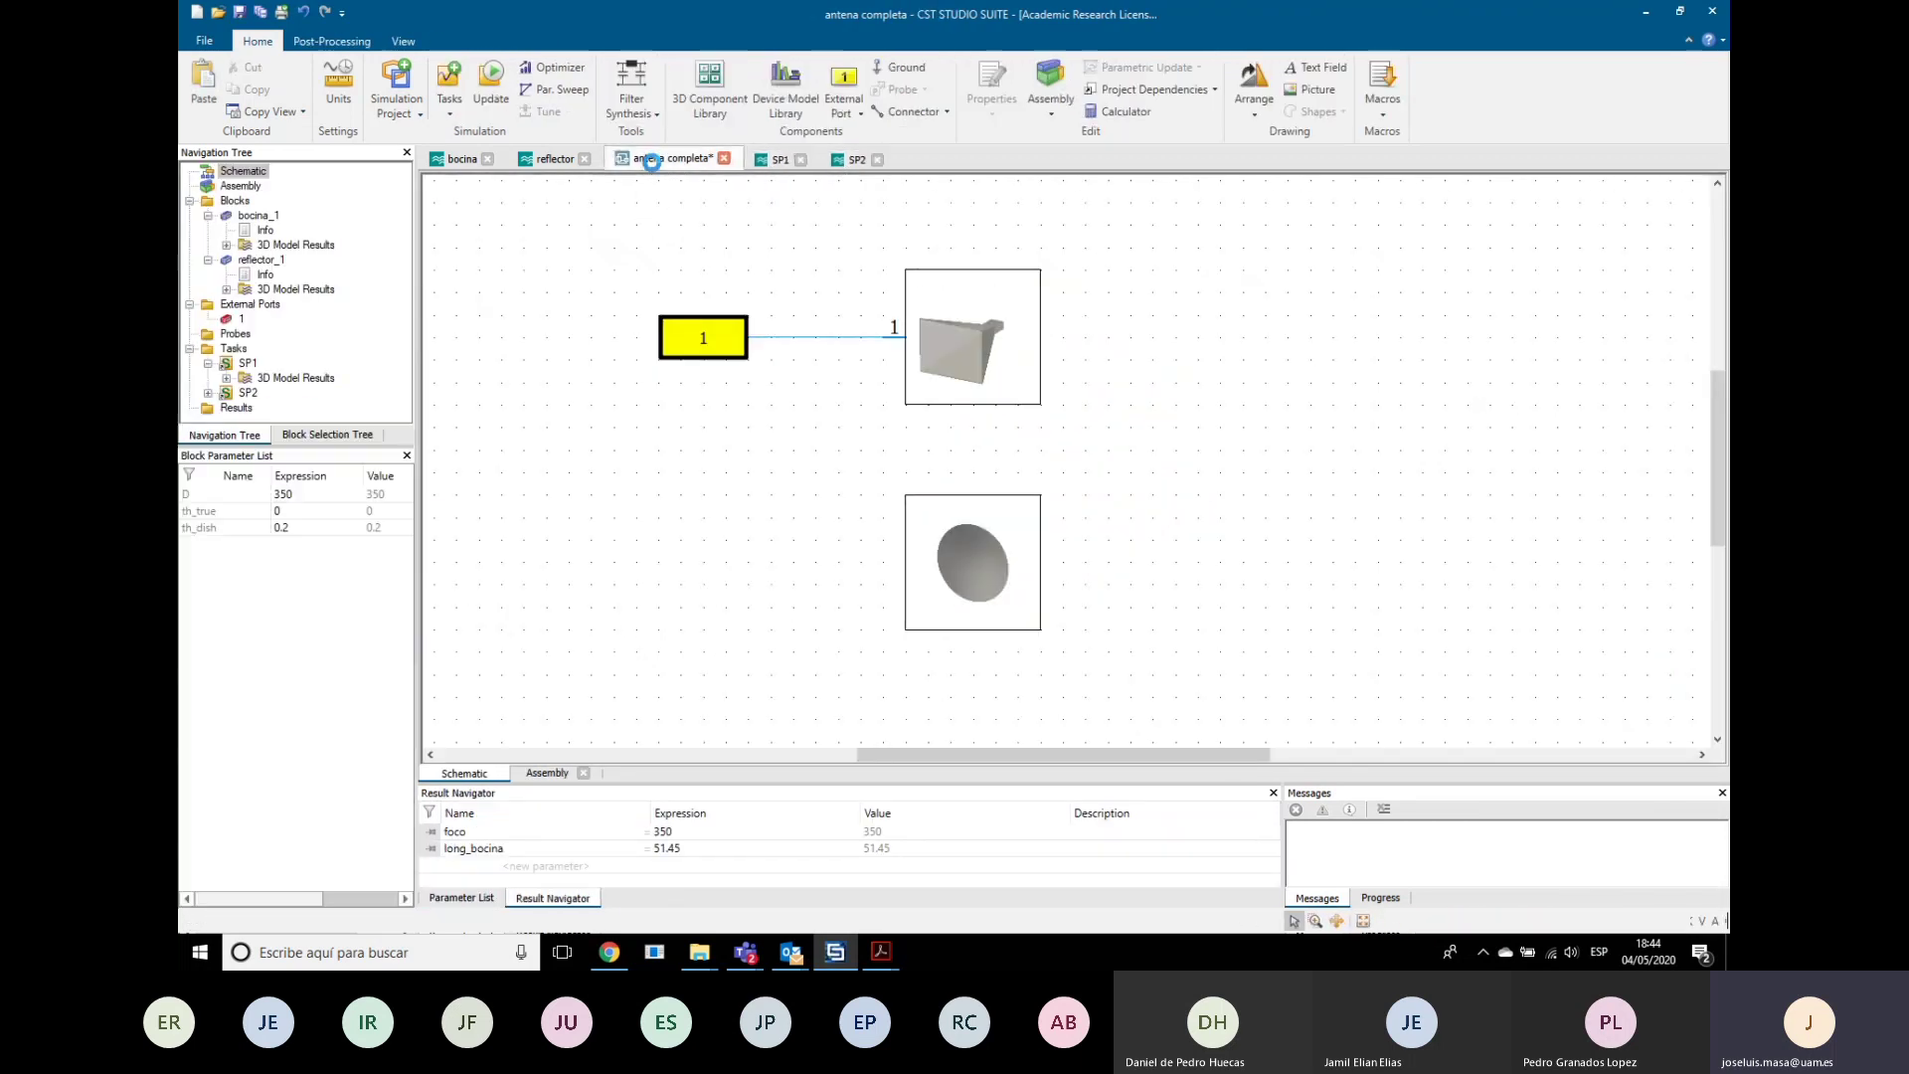
pyautogui.click(207, 392)
pyautogui.scroll(-1, 404, 365)
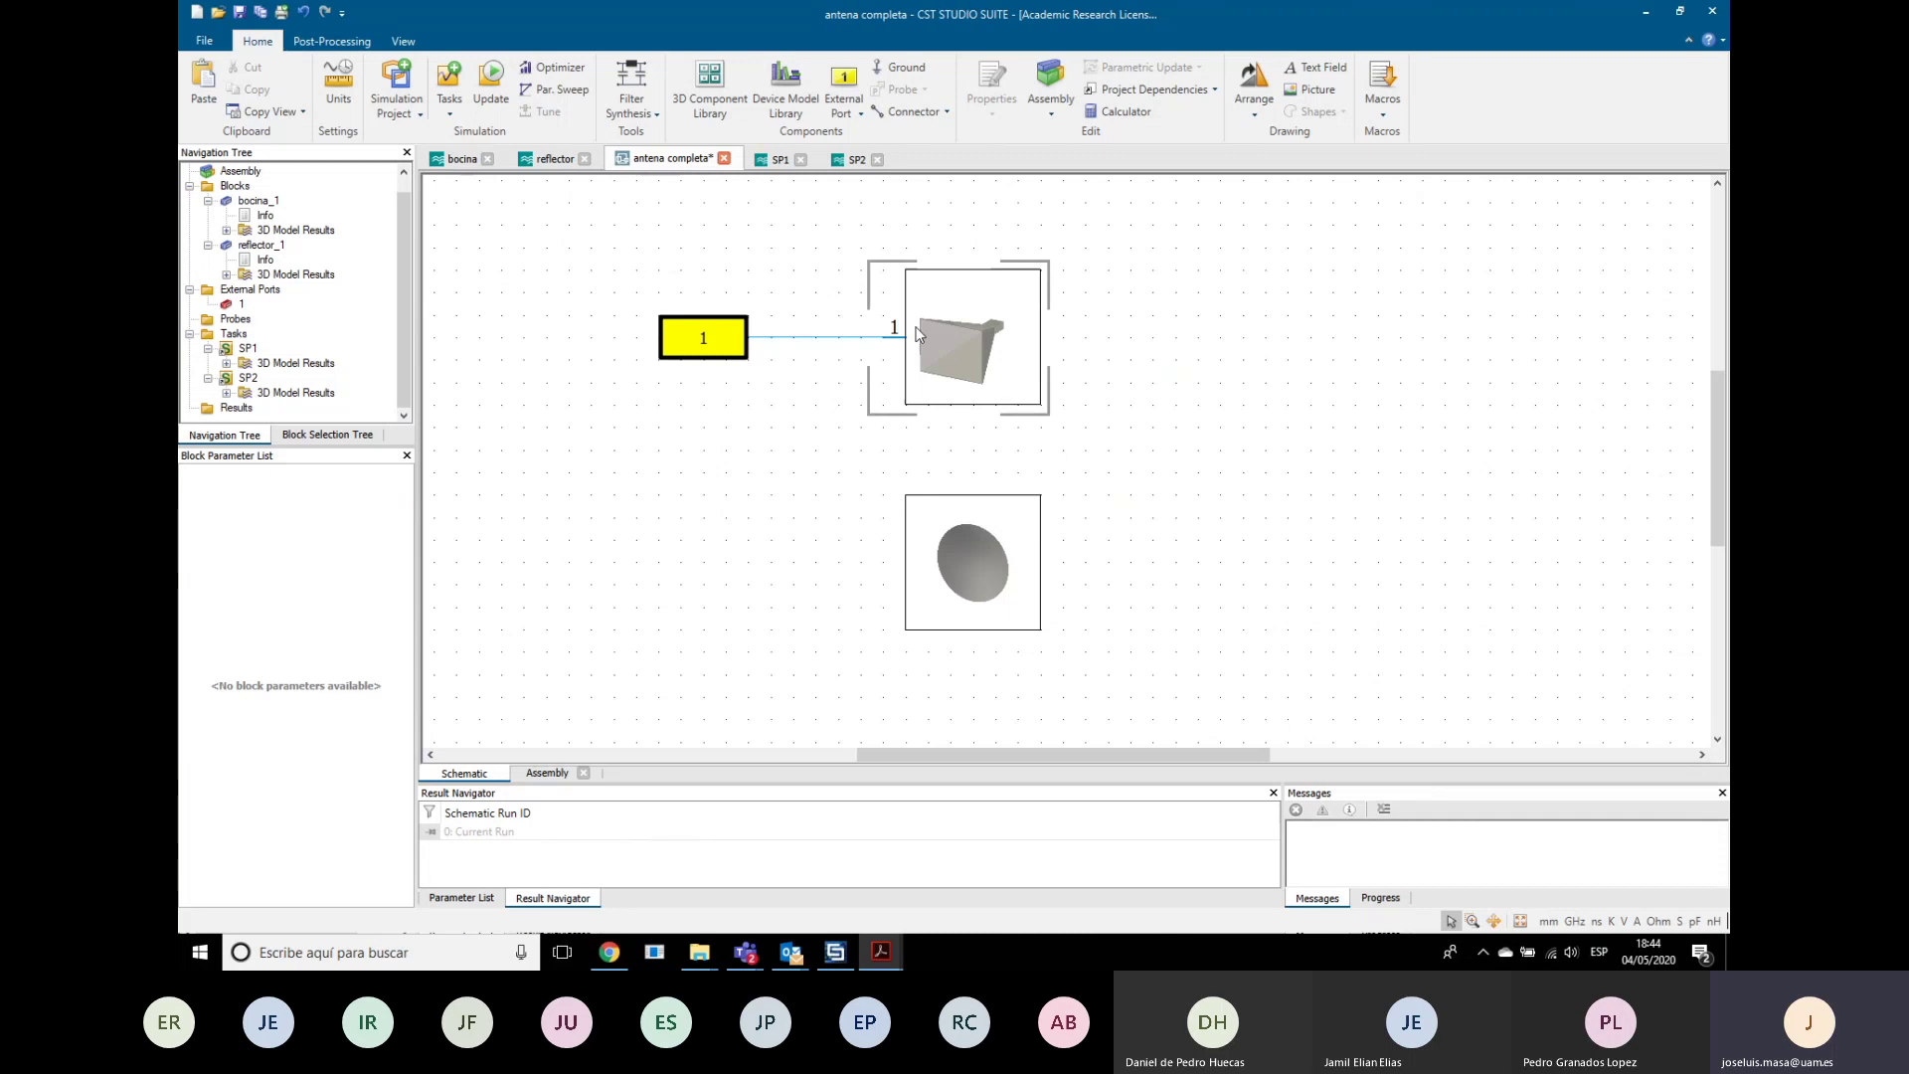
pyautogui.click(487, 86)
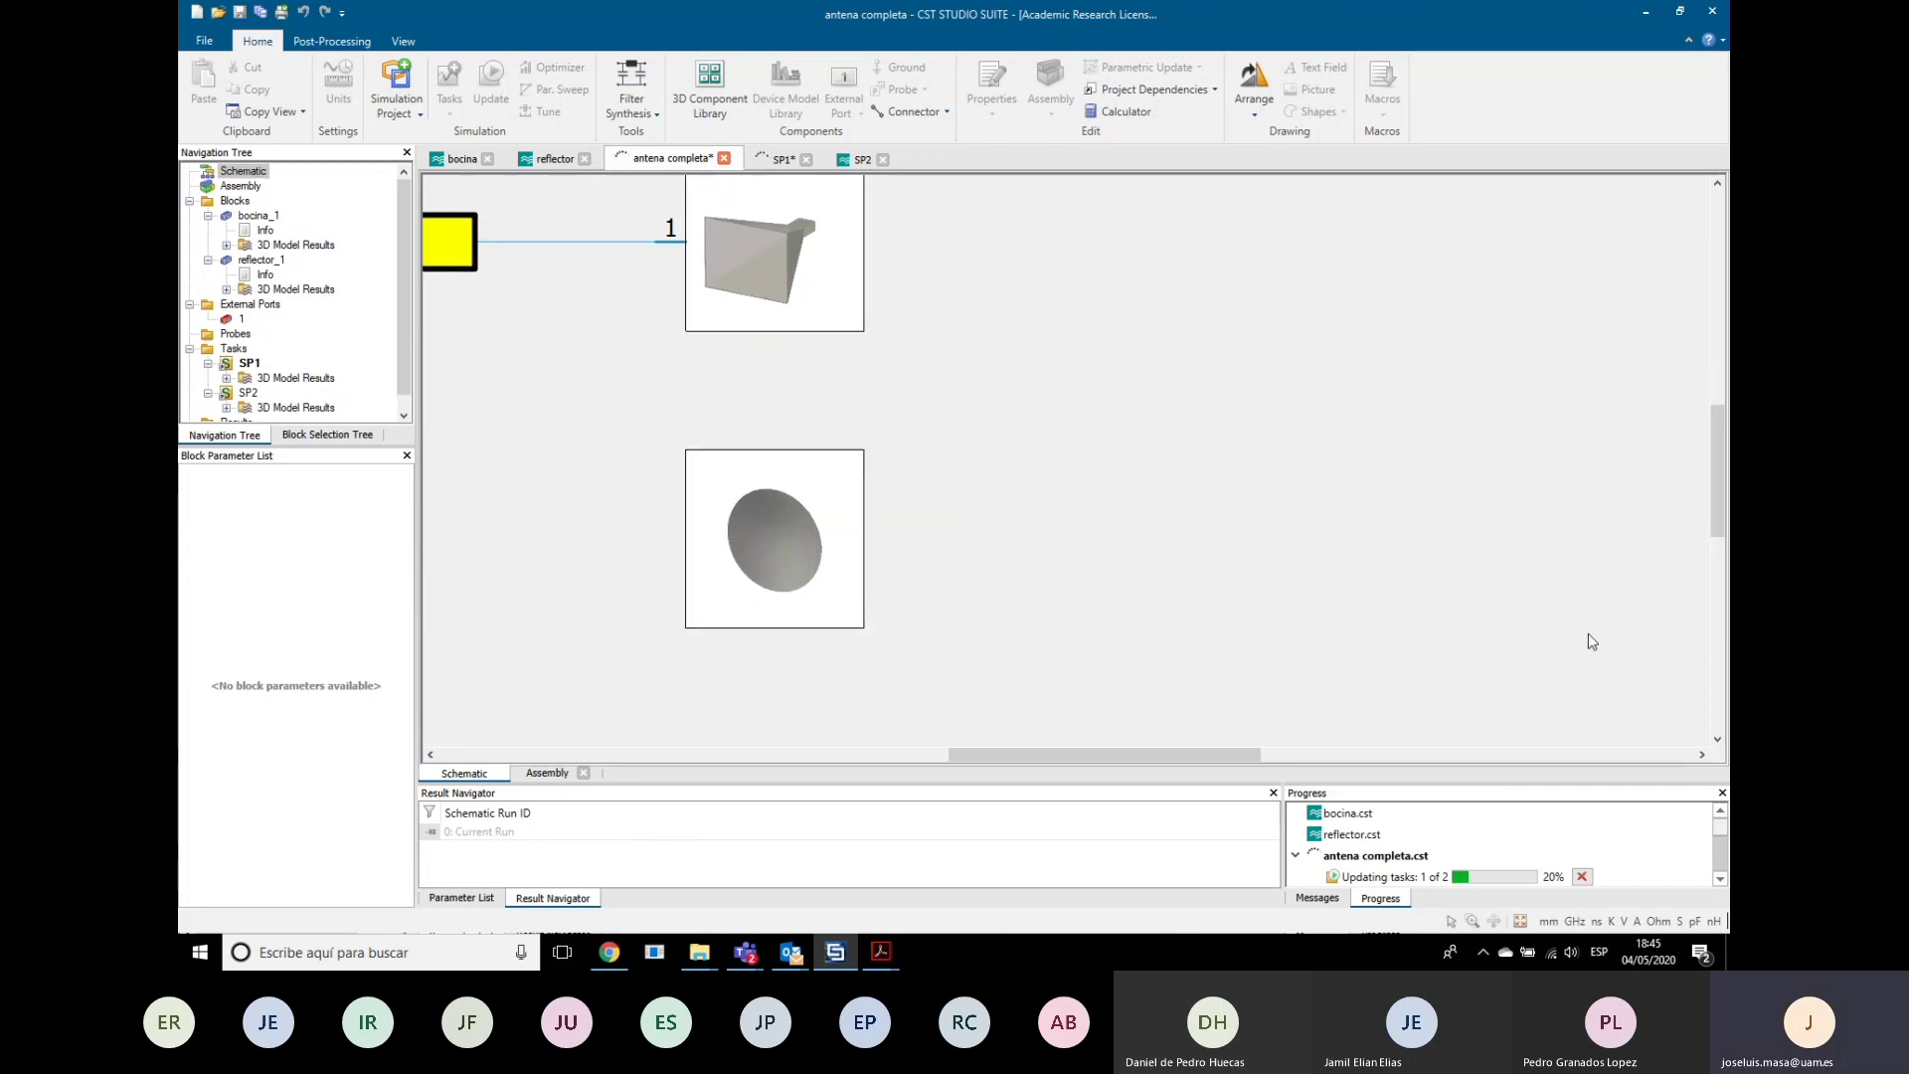
# Step: Monitor the solver progress of the running SP1 task
pyautogui.click(1720, 879)
pyautogui.click(1719, 879)
pyautogui.click(1719, 879)
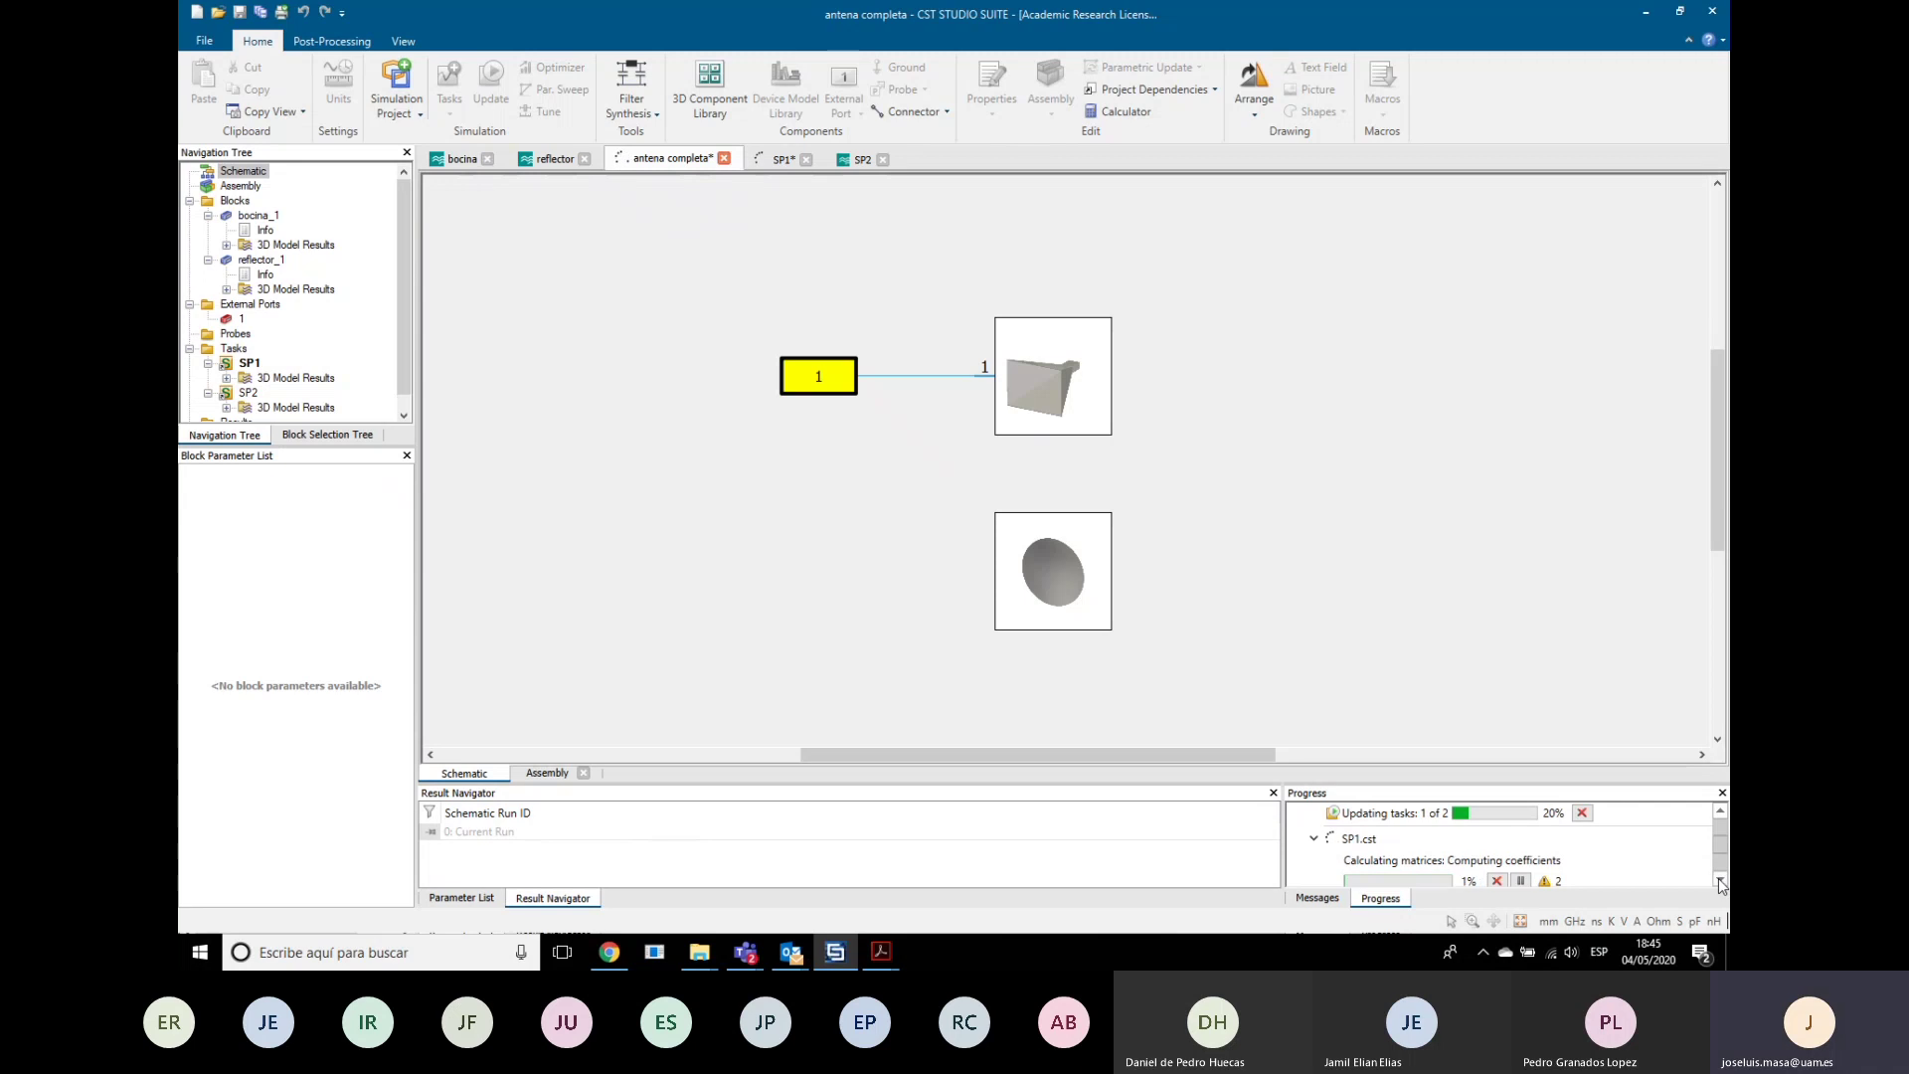
pyautogui.click(1719, 879)
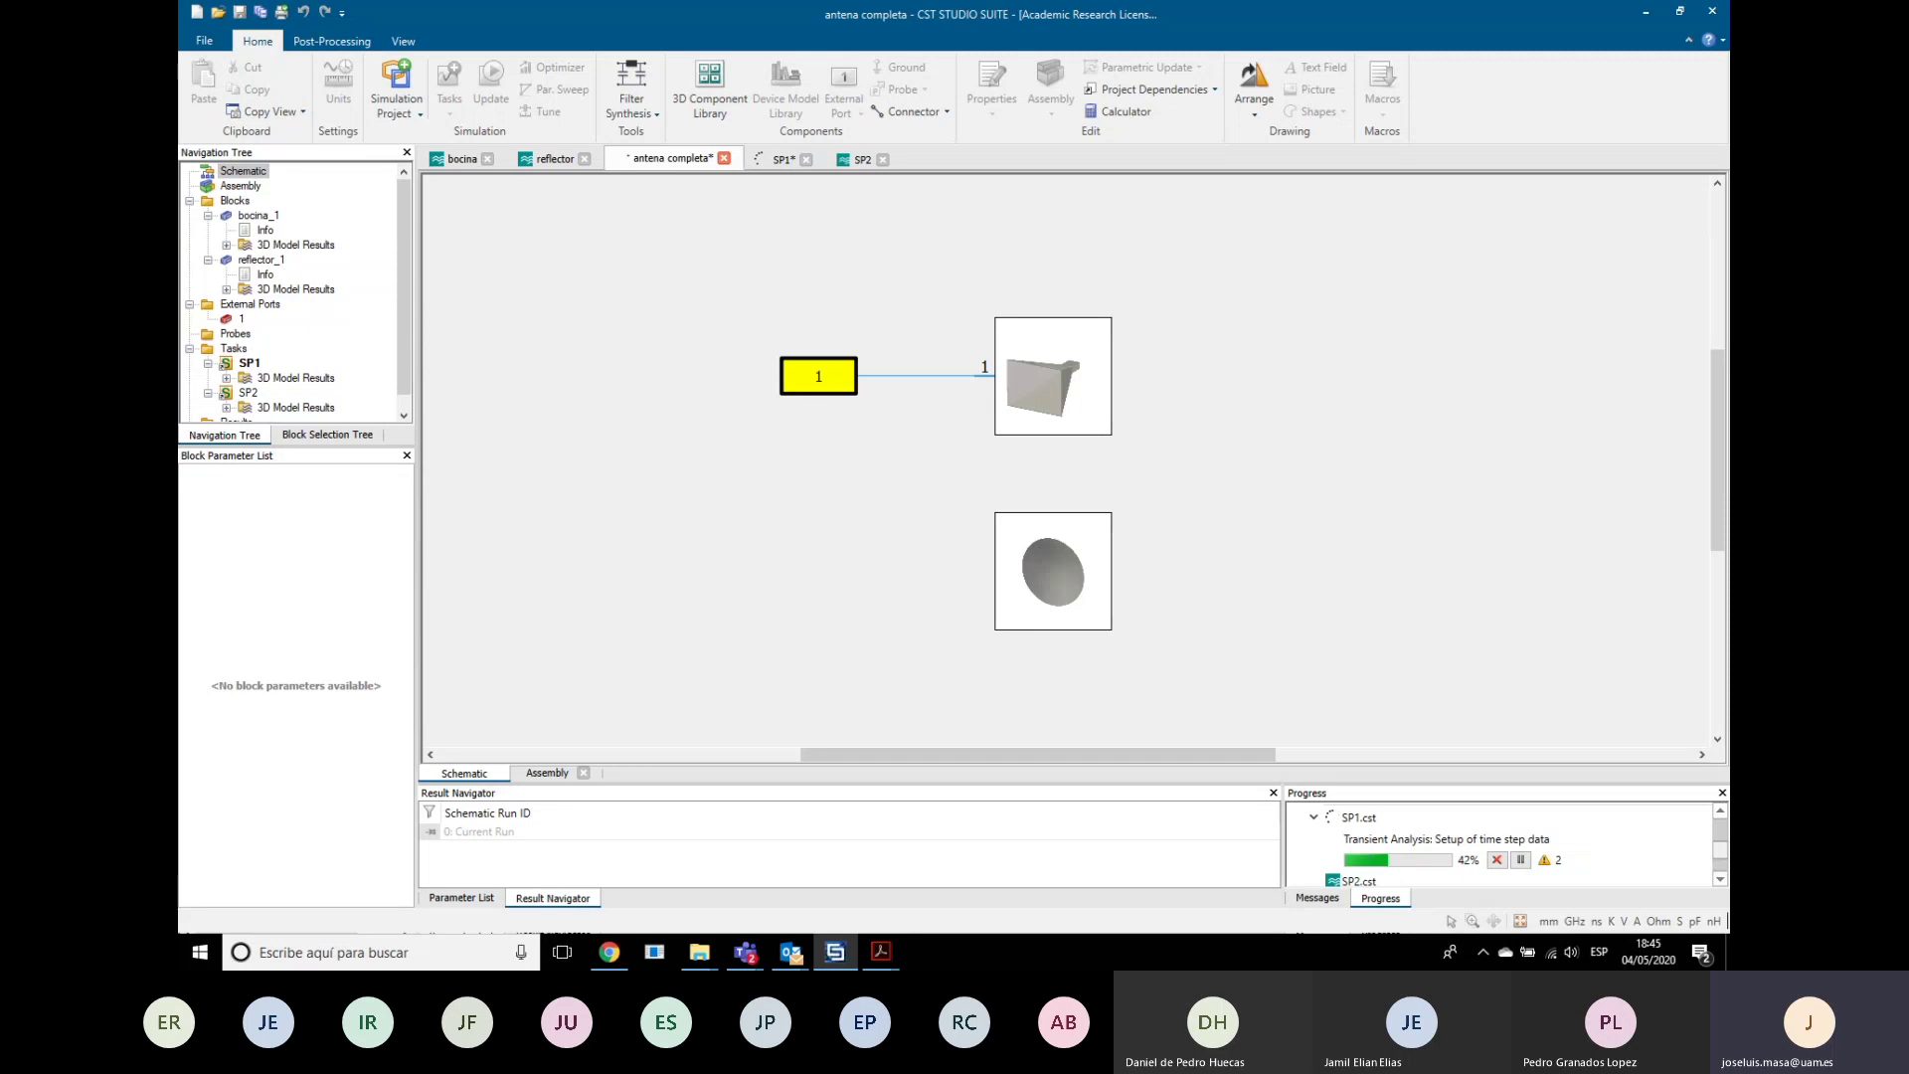
pyautogui.click(1721, 880)
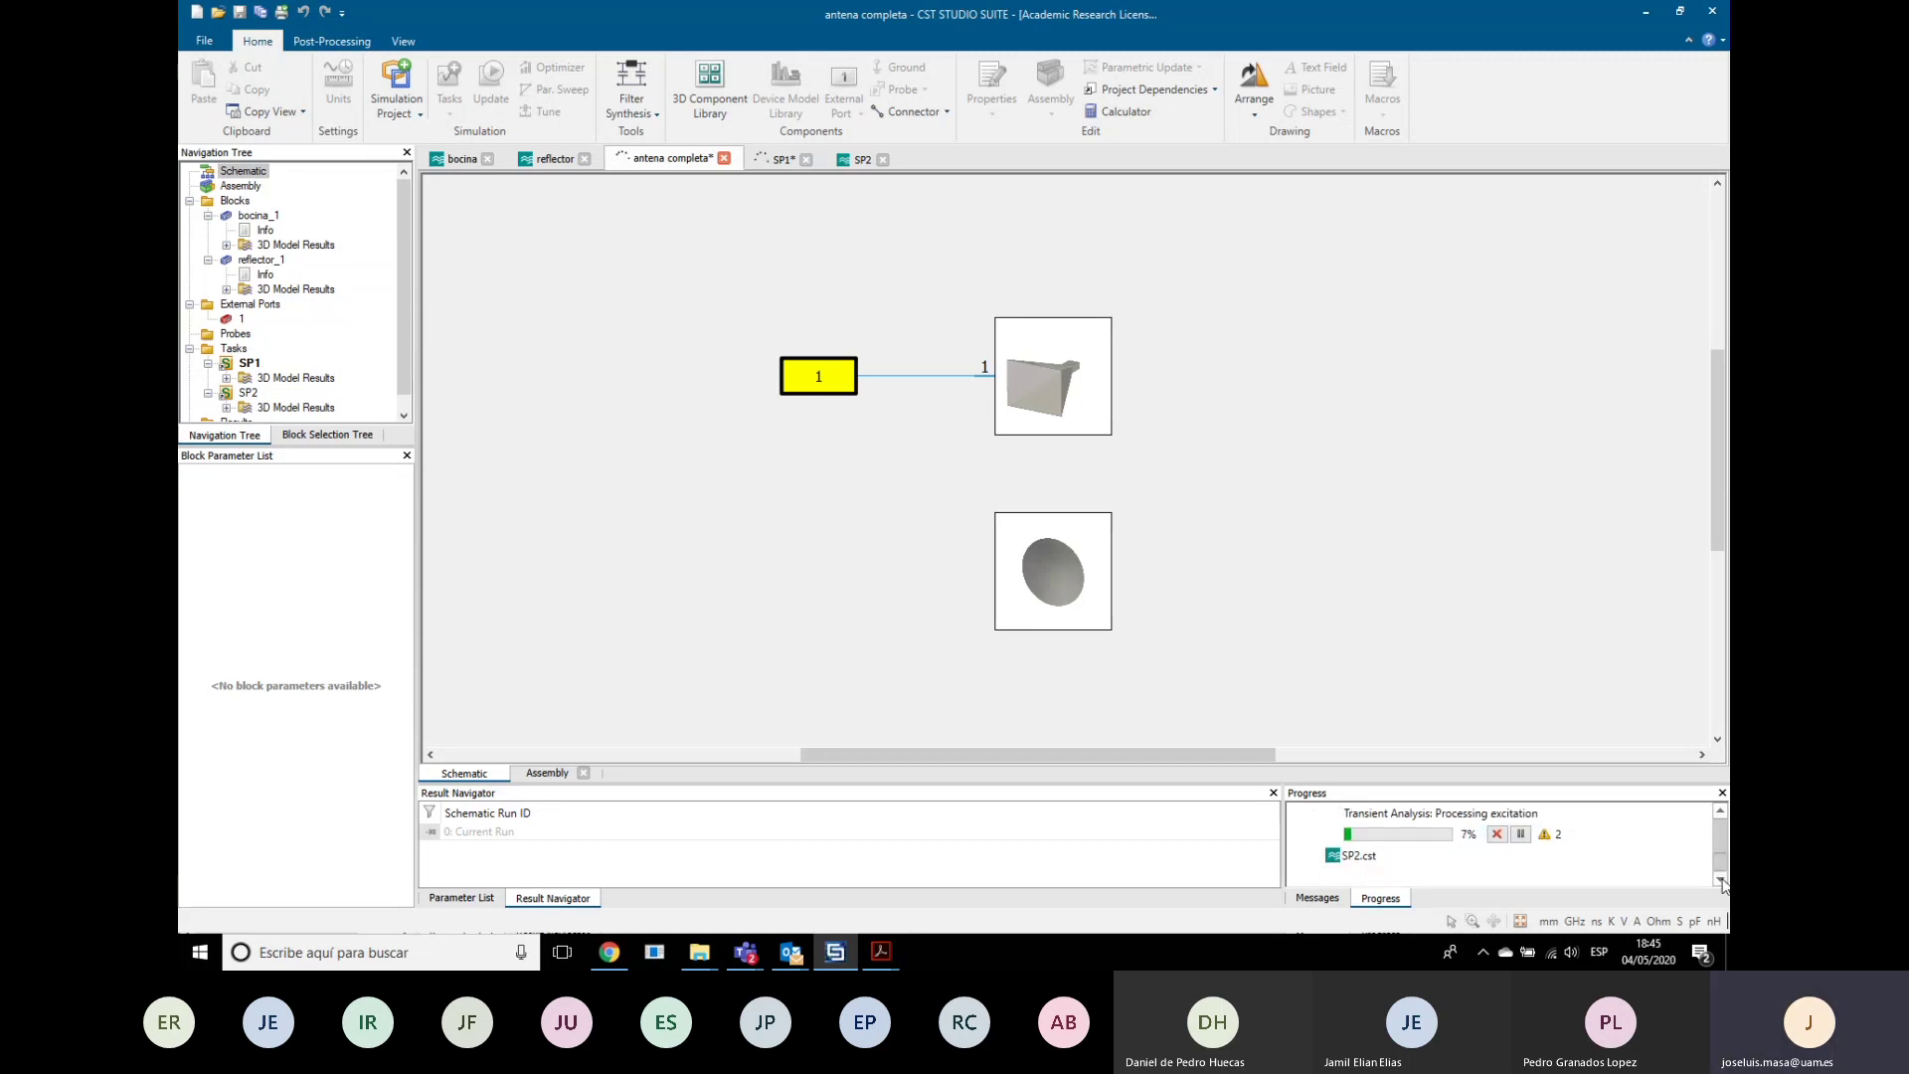
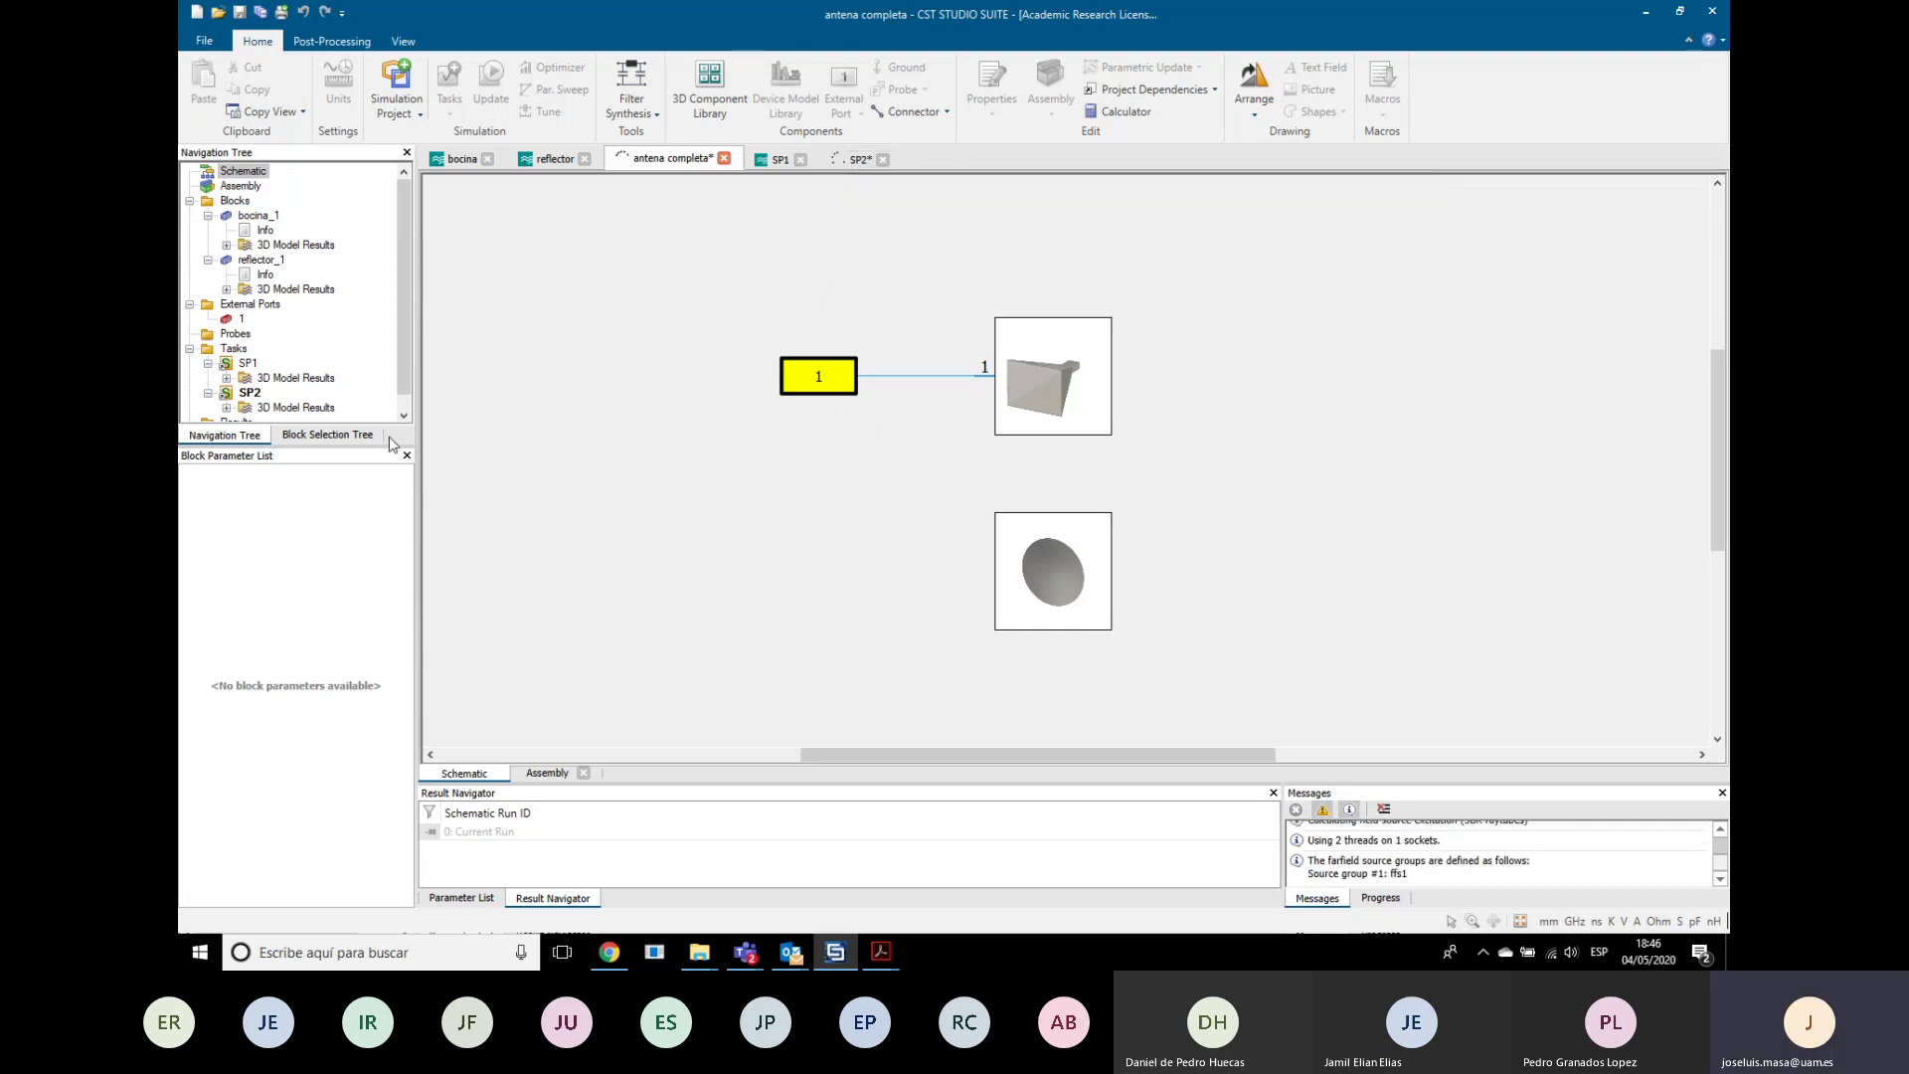
# Step: Expand the 3D model results of tasks SP1 and SP2 and review the farfields listed for each
pyautogui.scroll(-1, 405, 403)
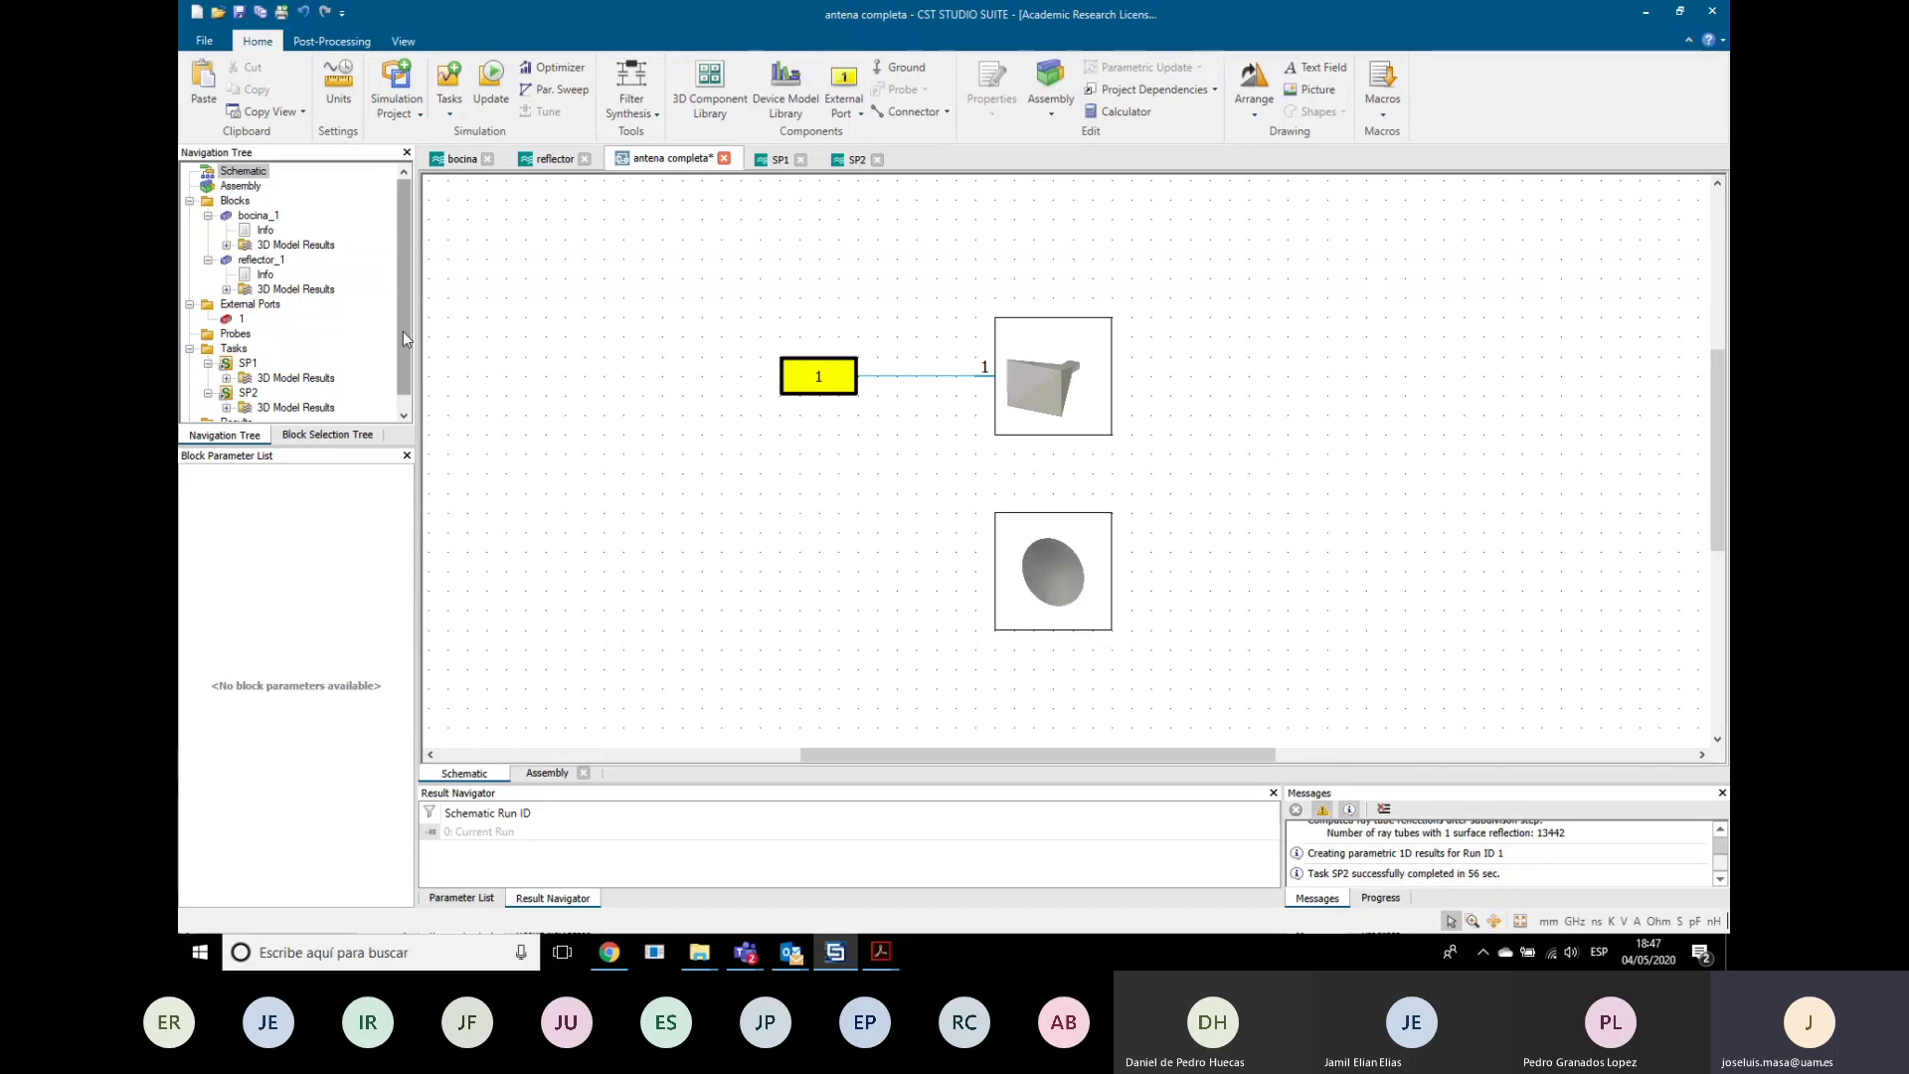
pyautogui.scroll(-1, 402, 331)
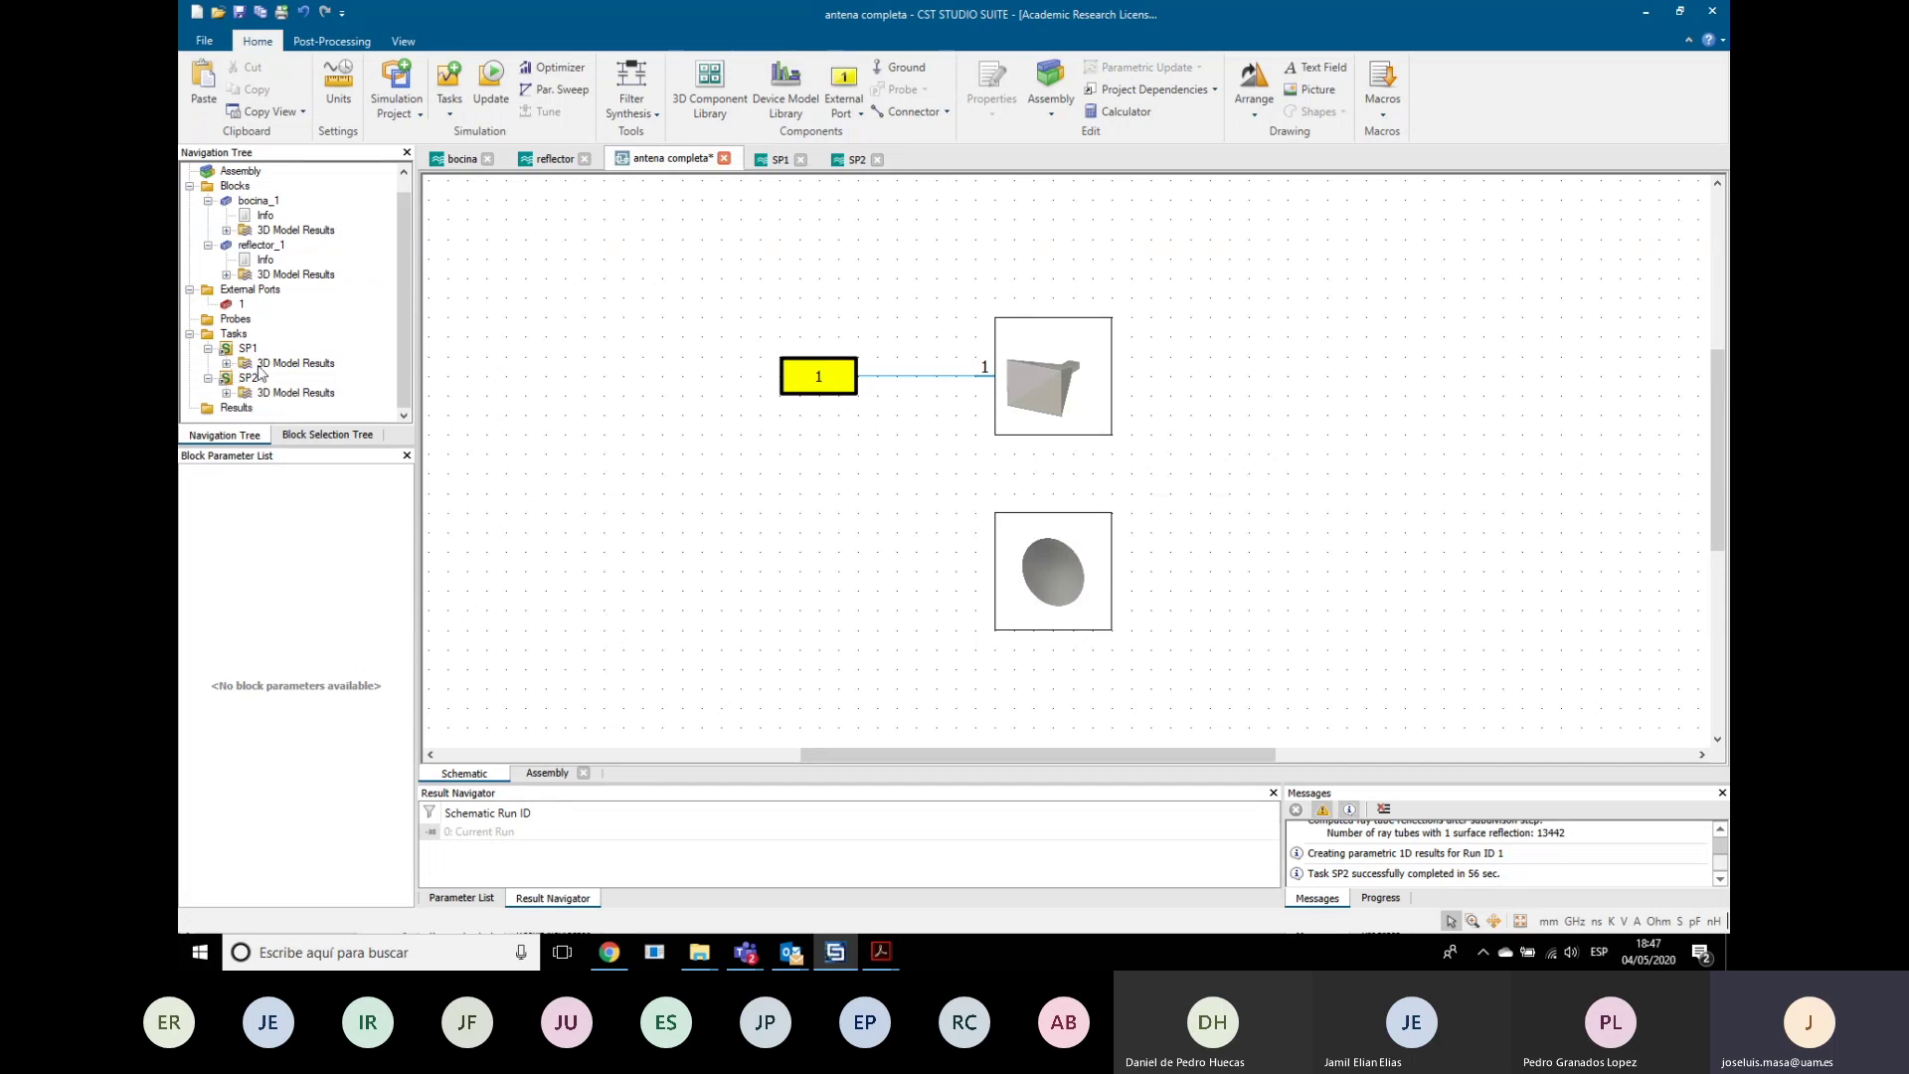
pyautogui.click(227, 364)
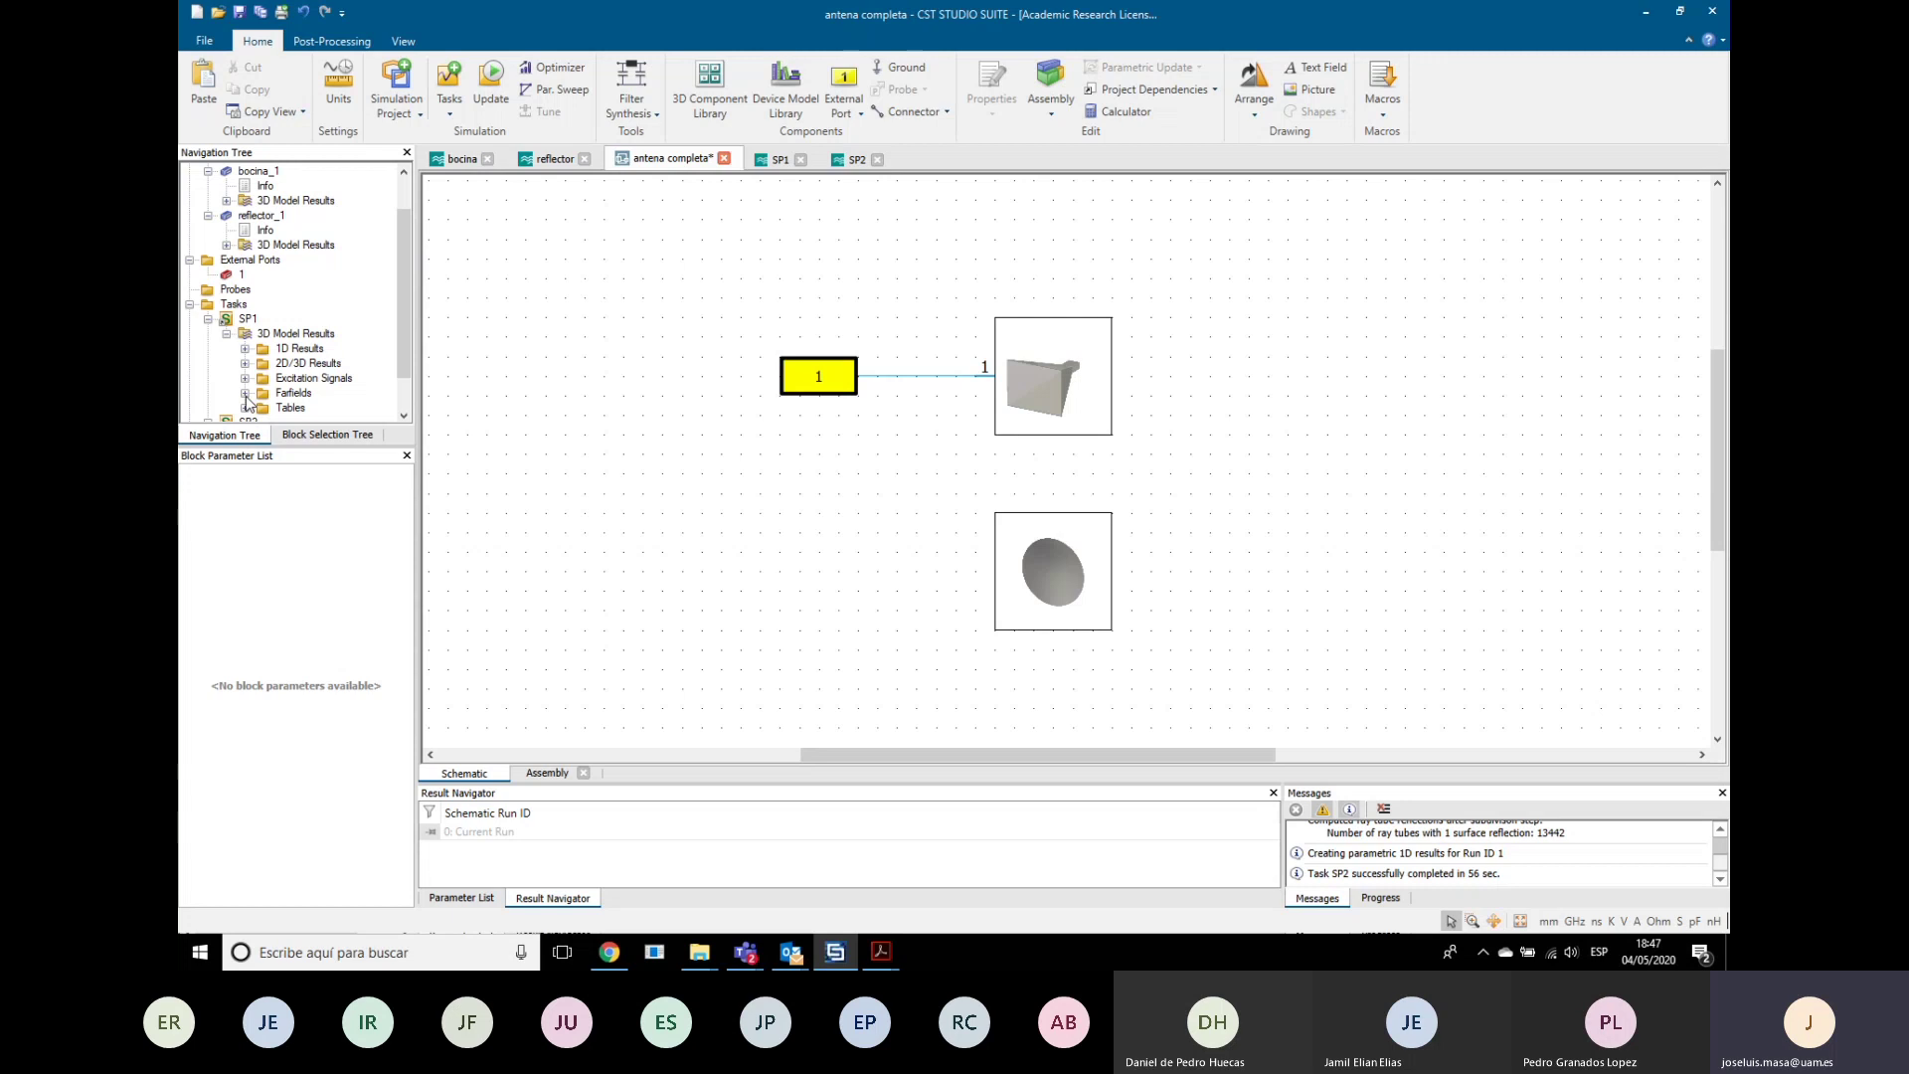
pyautogui.click(245, 393)
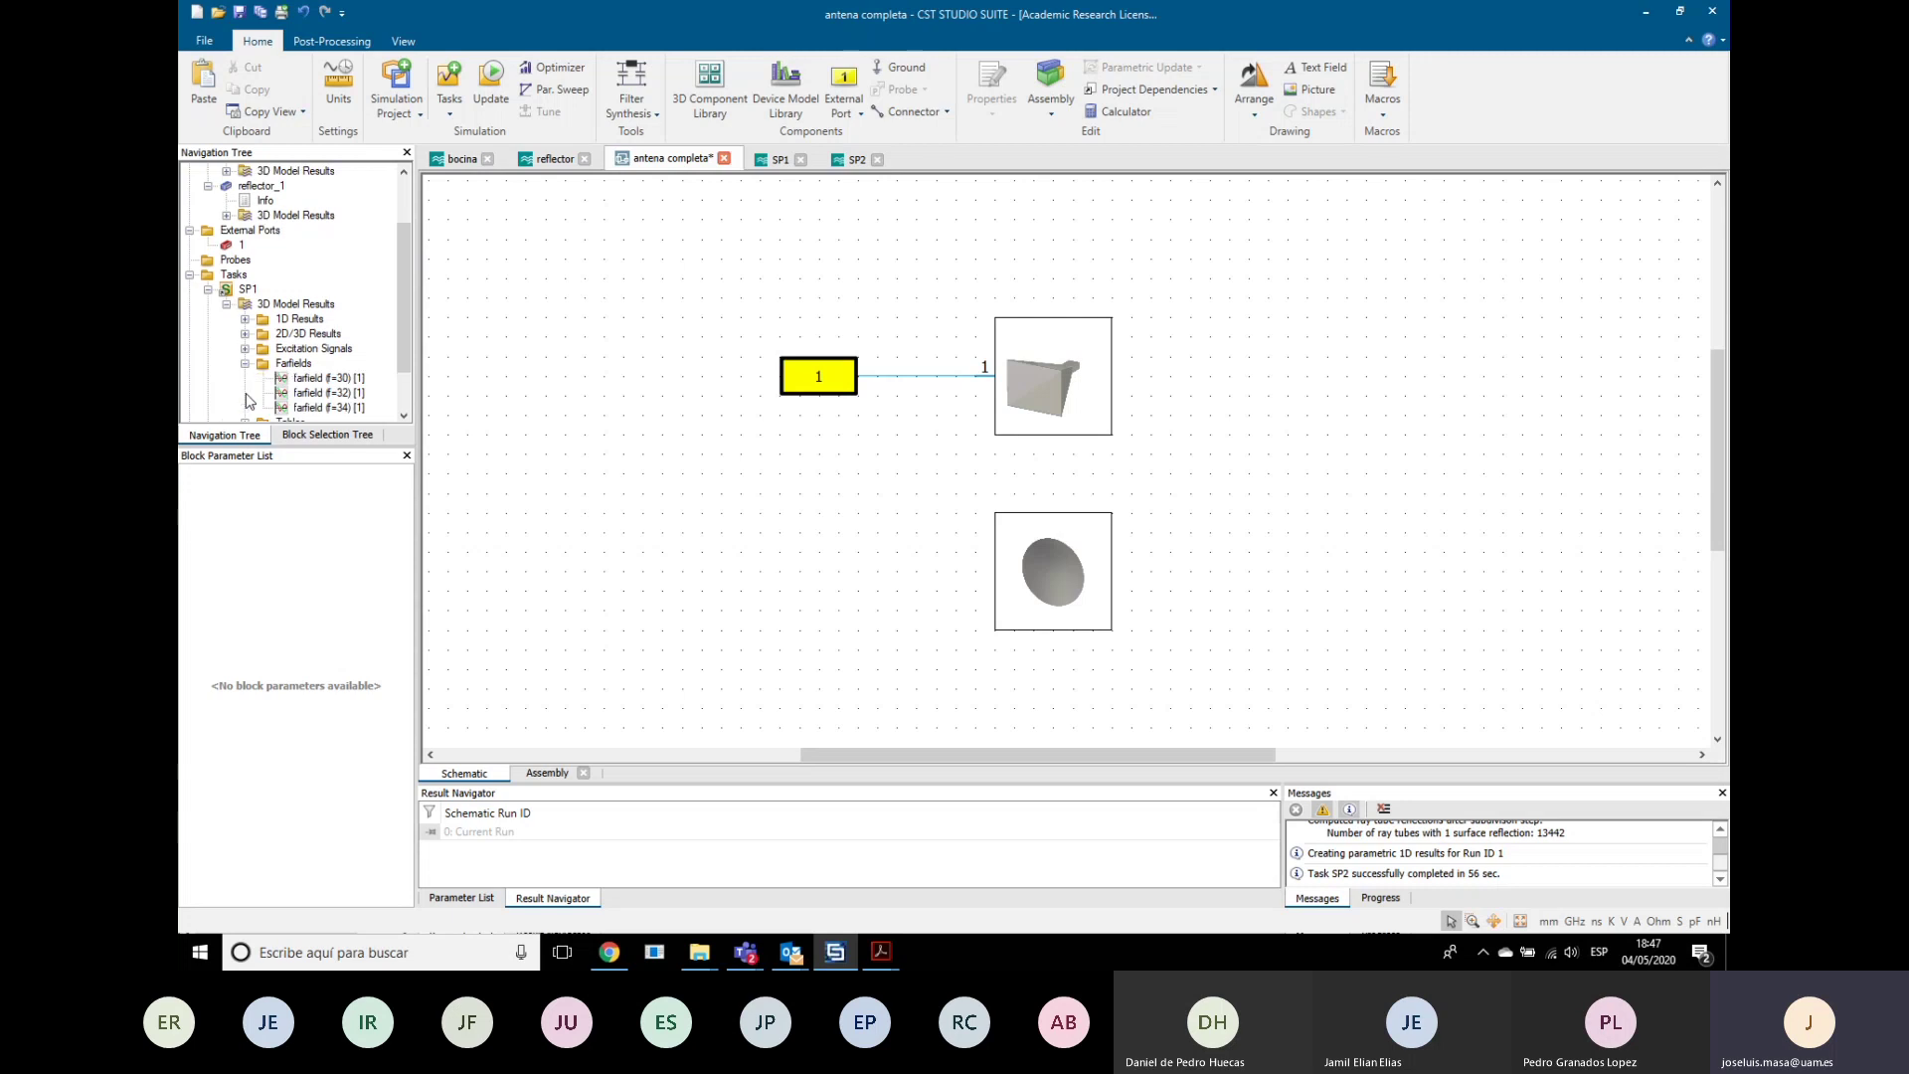
pyautogui.click(400, 354)
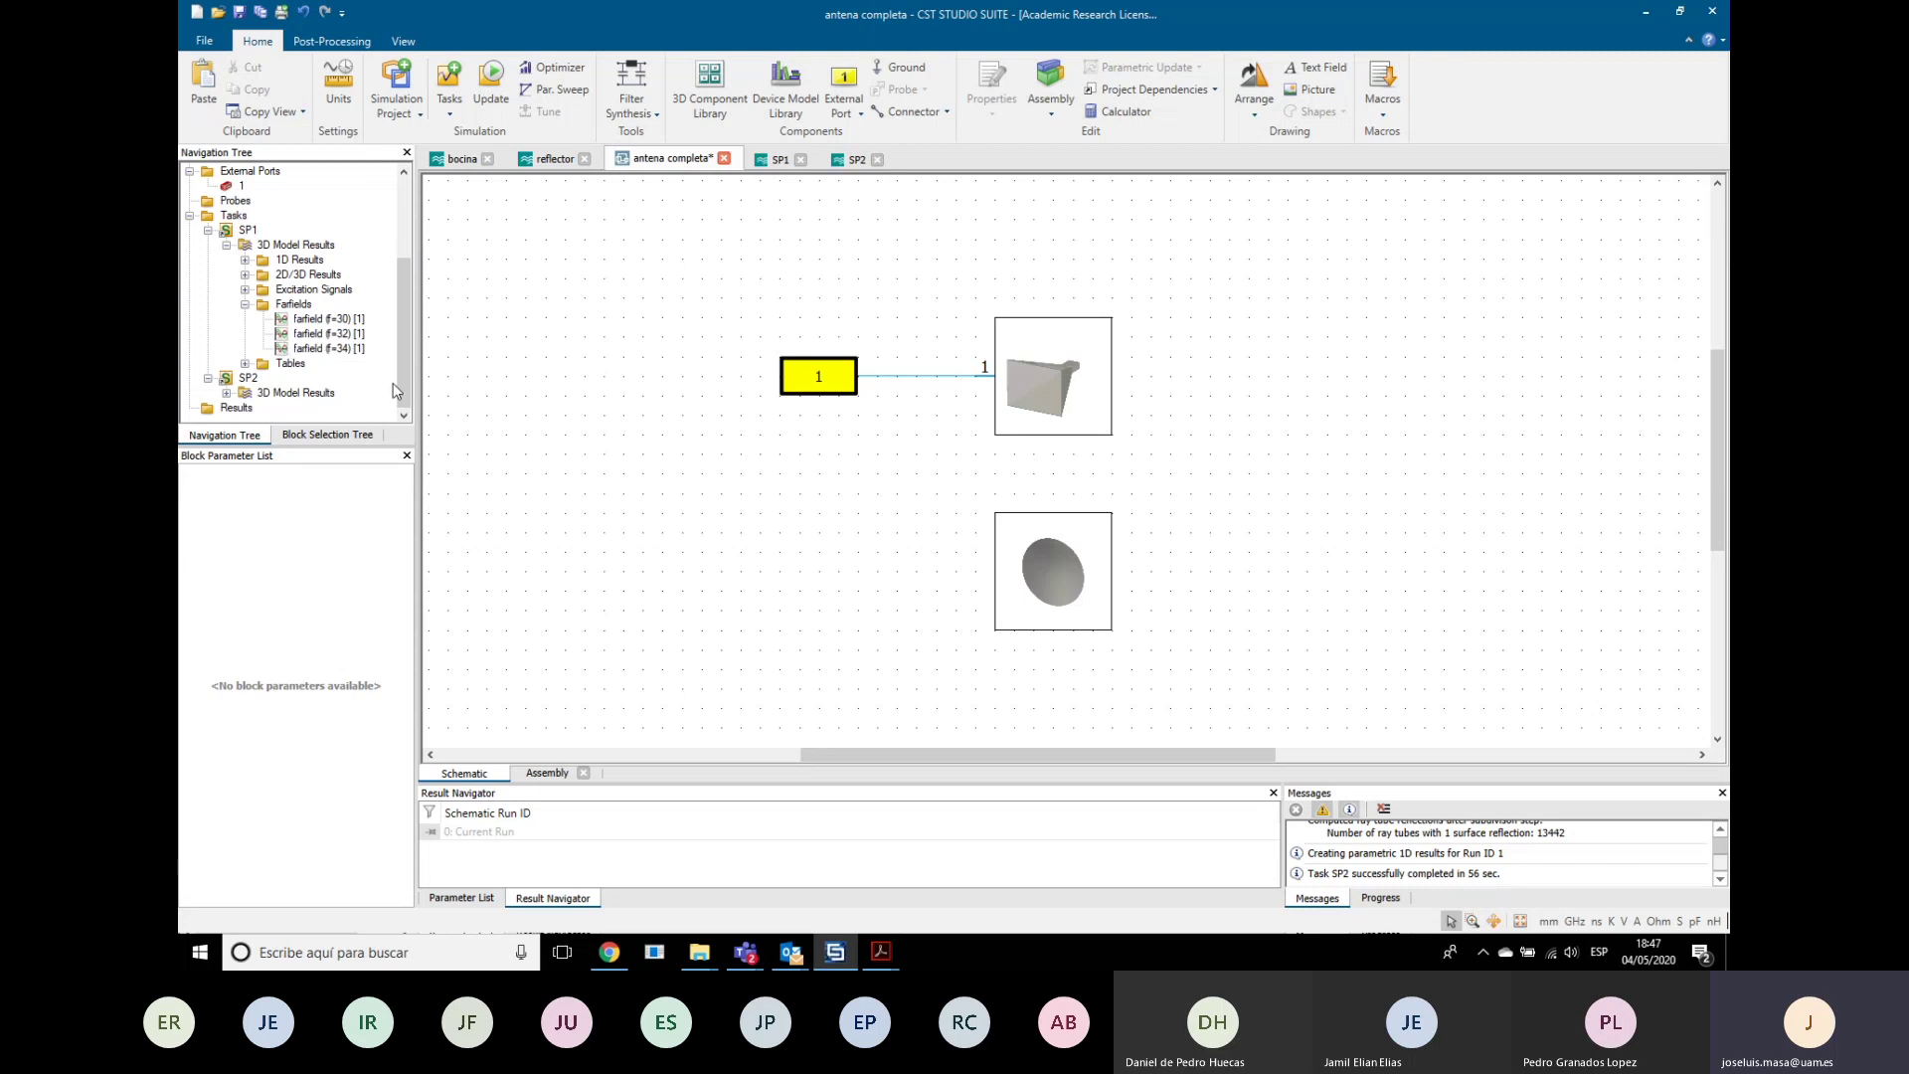
pyautogui.click(227, 393)
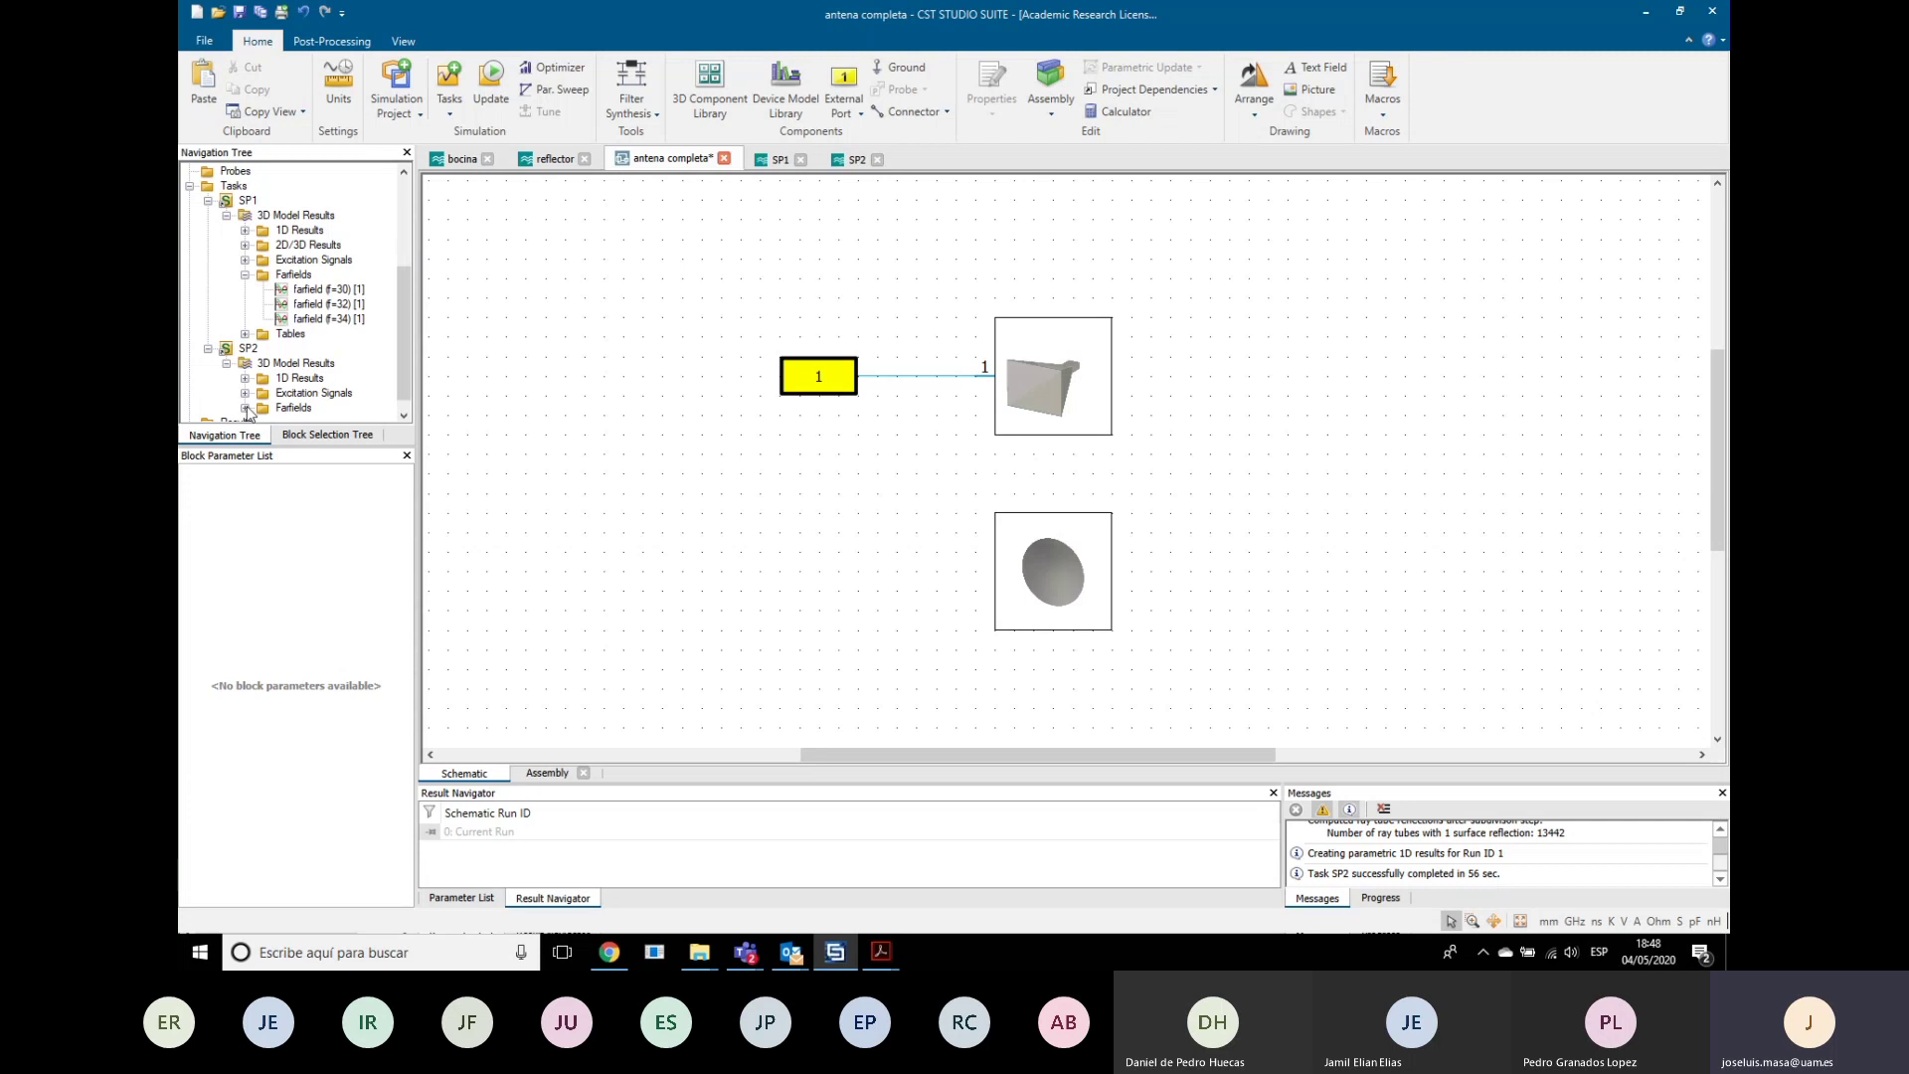
pyautogui.click(245, 408)
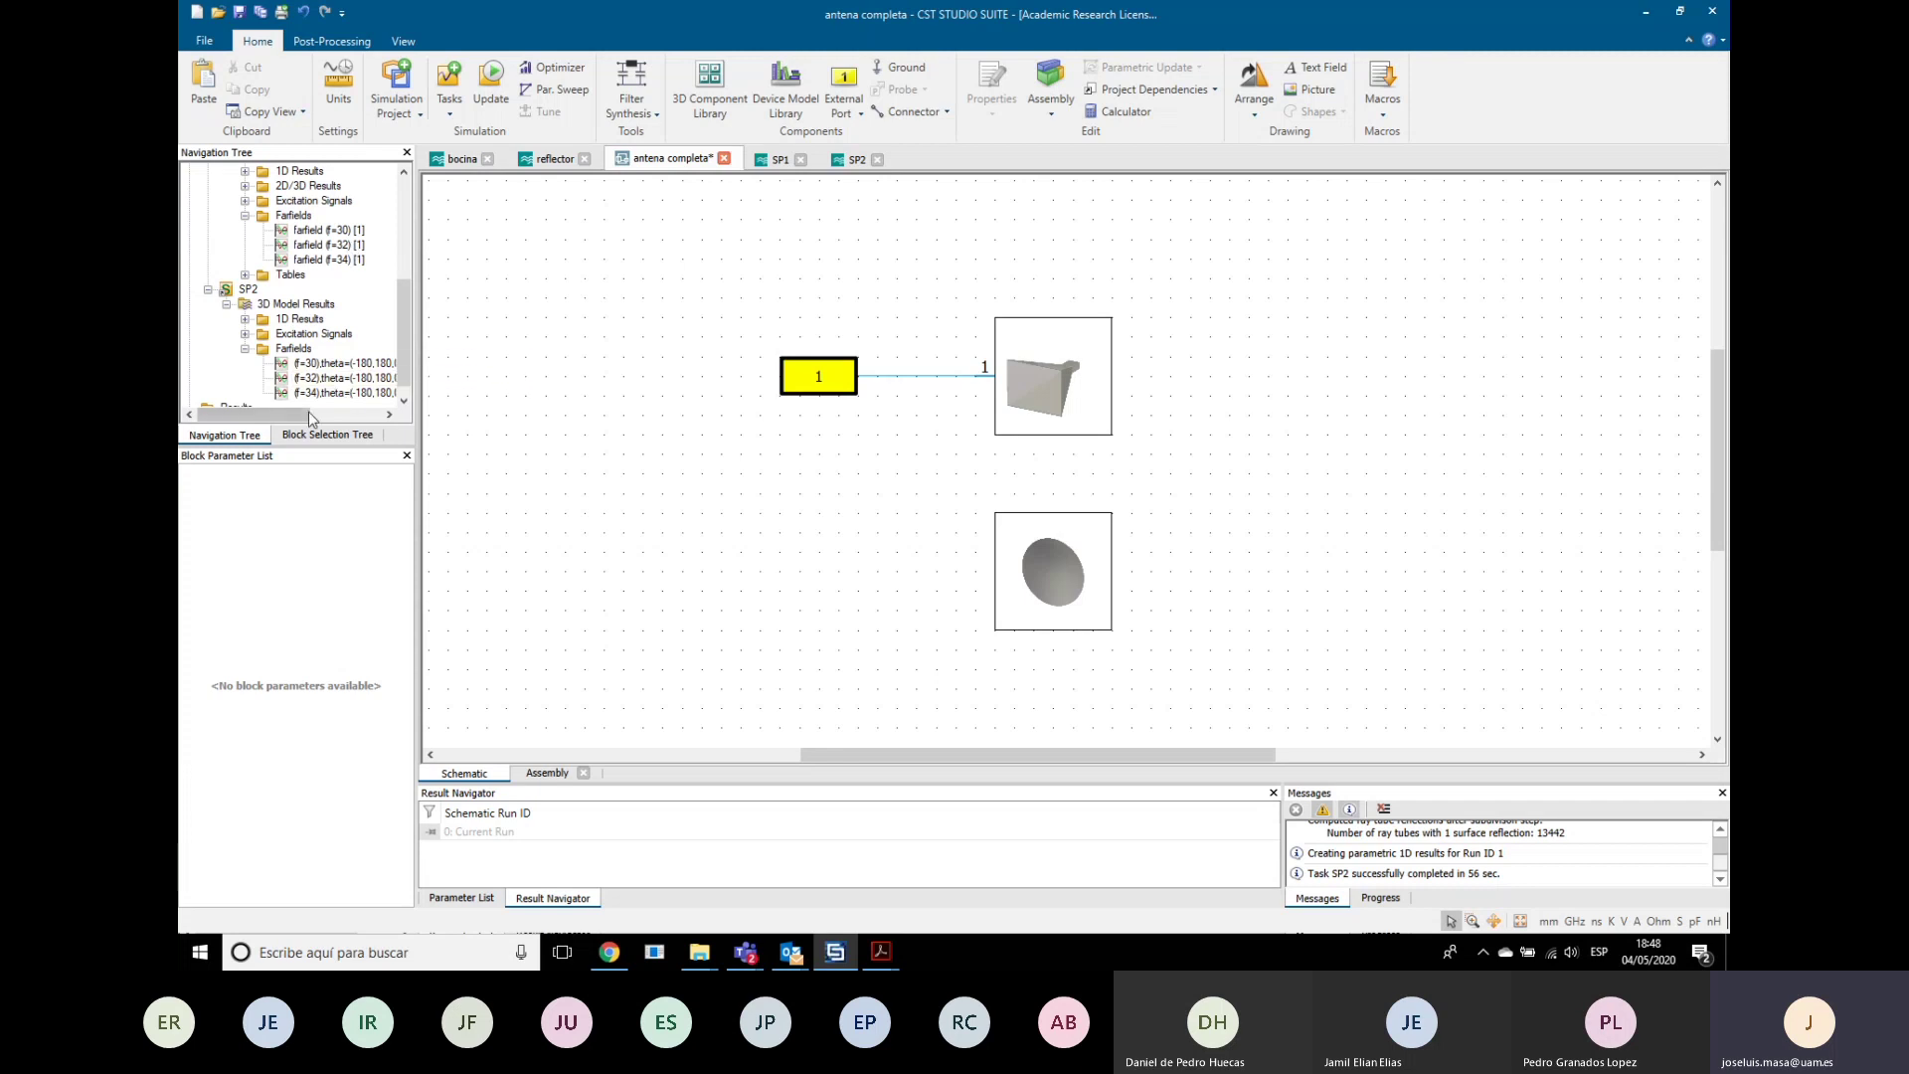
pyautogui.moveTo(304, 413)
pyautogui.mouseDown()
pyautogui.moveTo(390, 414)
pyautogui.moveTo(292, 429)
pyautogui.mouseUp()
# Step: Switch to the SP2 project and inspect the farfield source's placement relative to the reflector in 3D
pyautogui.click(855, 159)
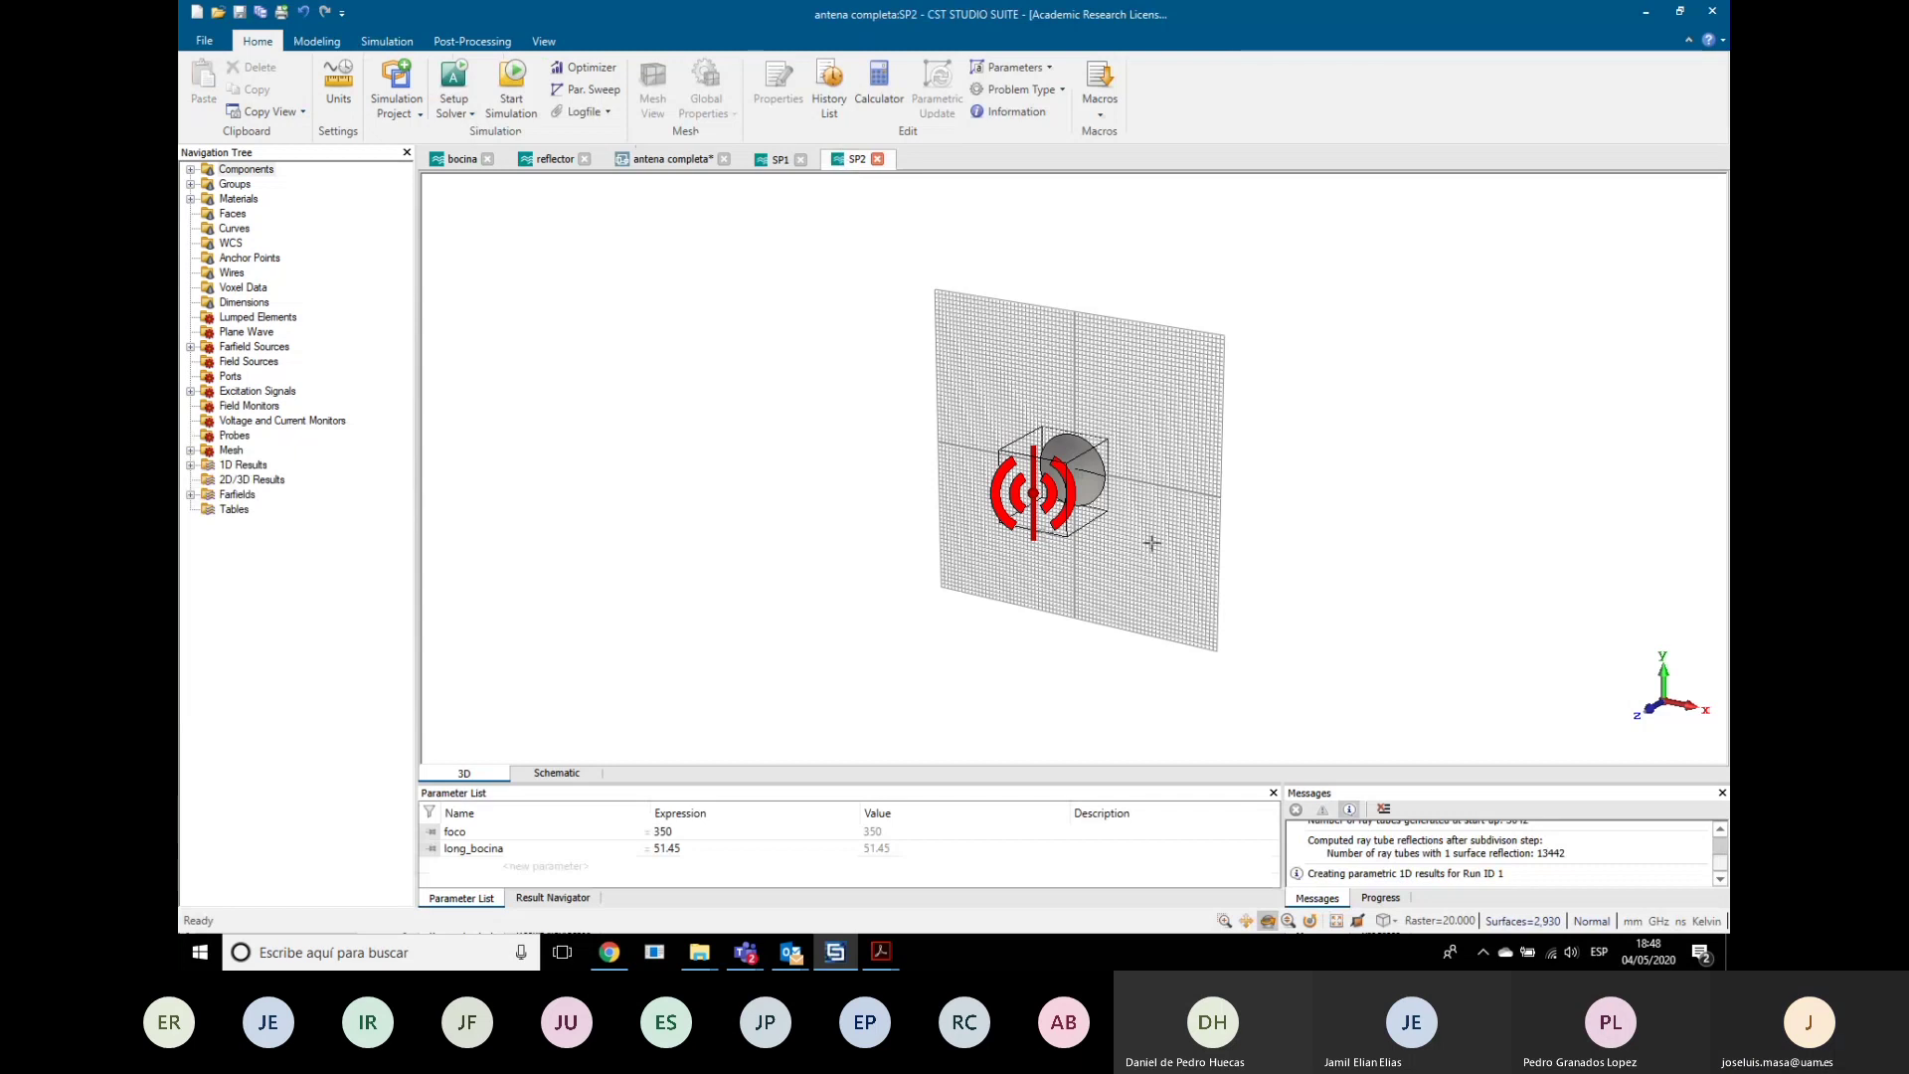
pyautogui.moveTo(1100, 513); pyautogui.dragTo(1034, 538)
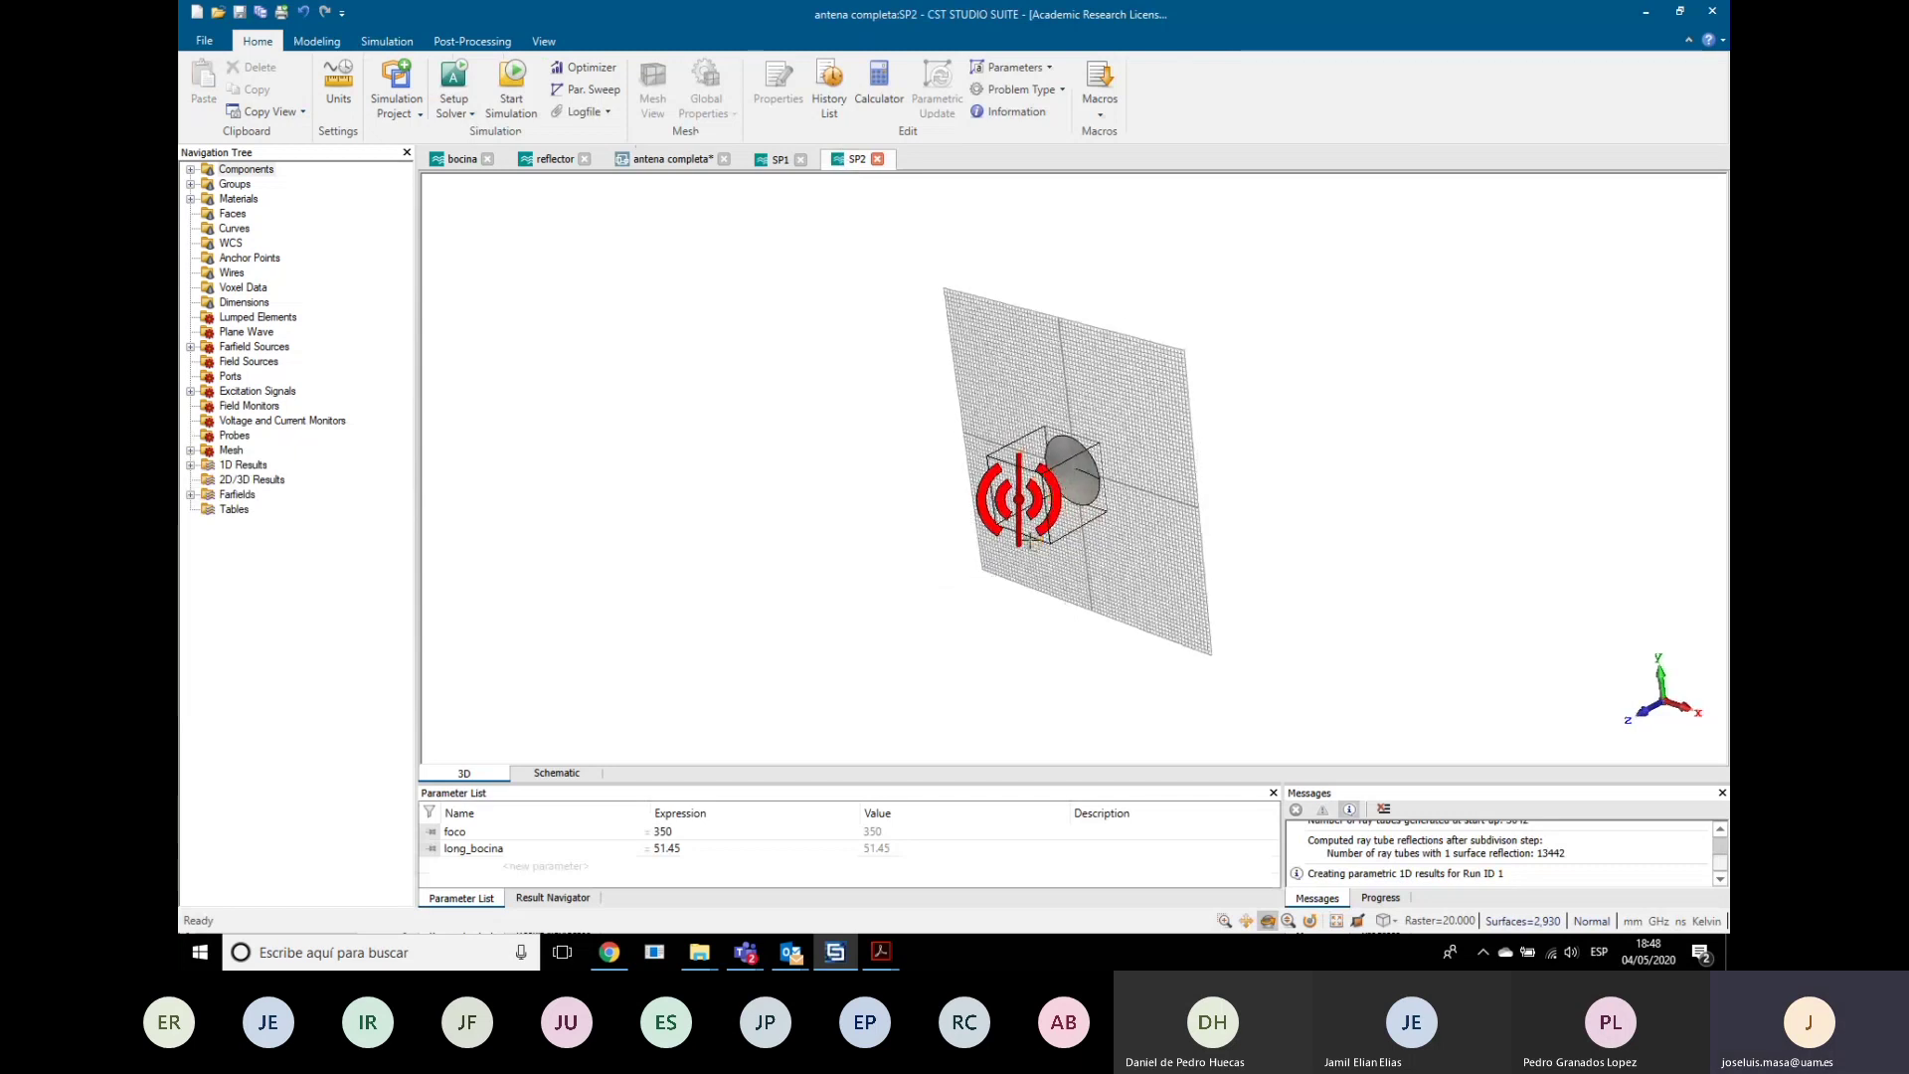
pyautogui.scroll(5, 1014, 498)
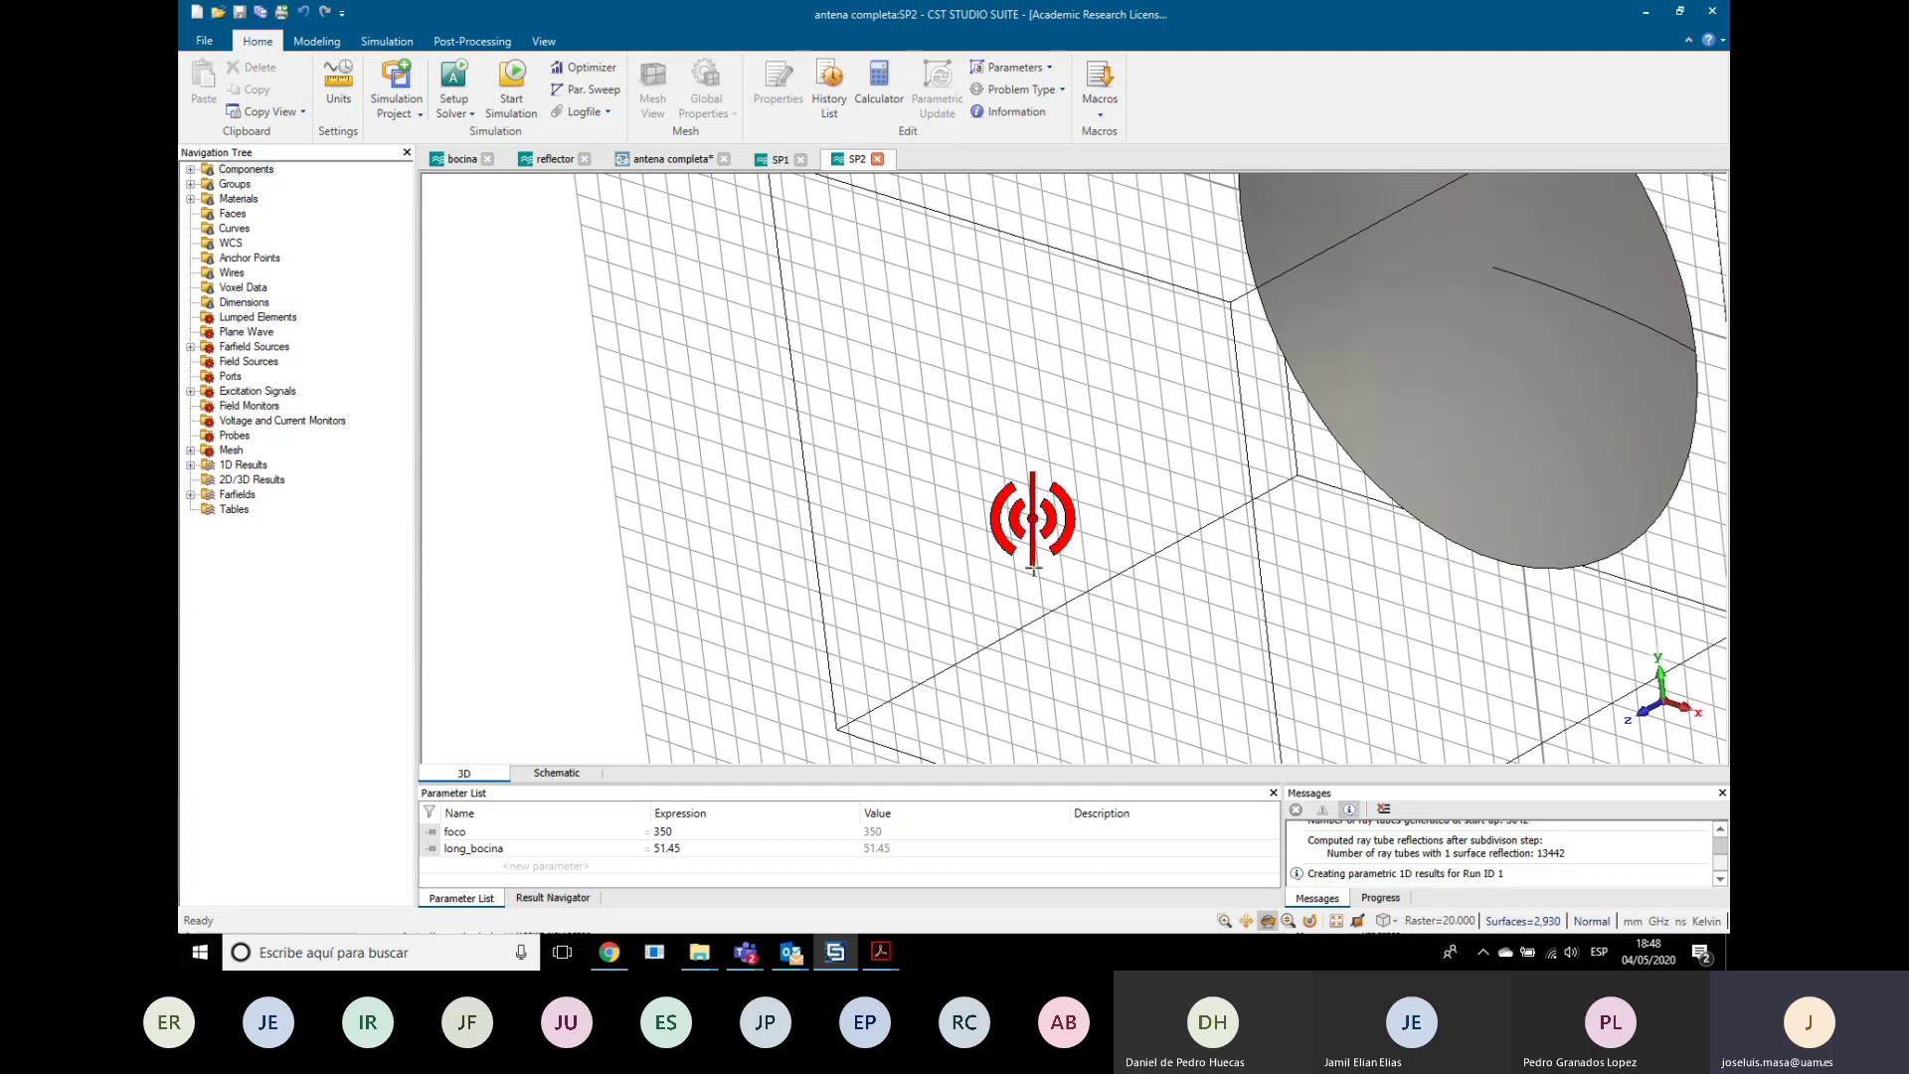
pyautogui.scroll(-5, 1033, 569)
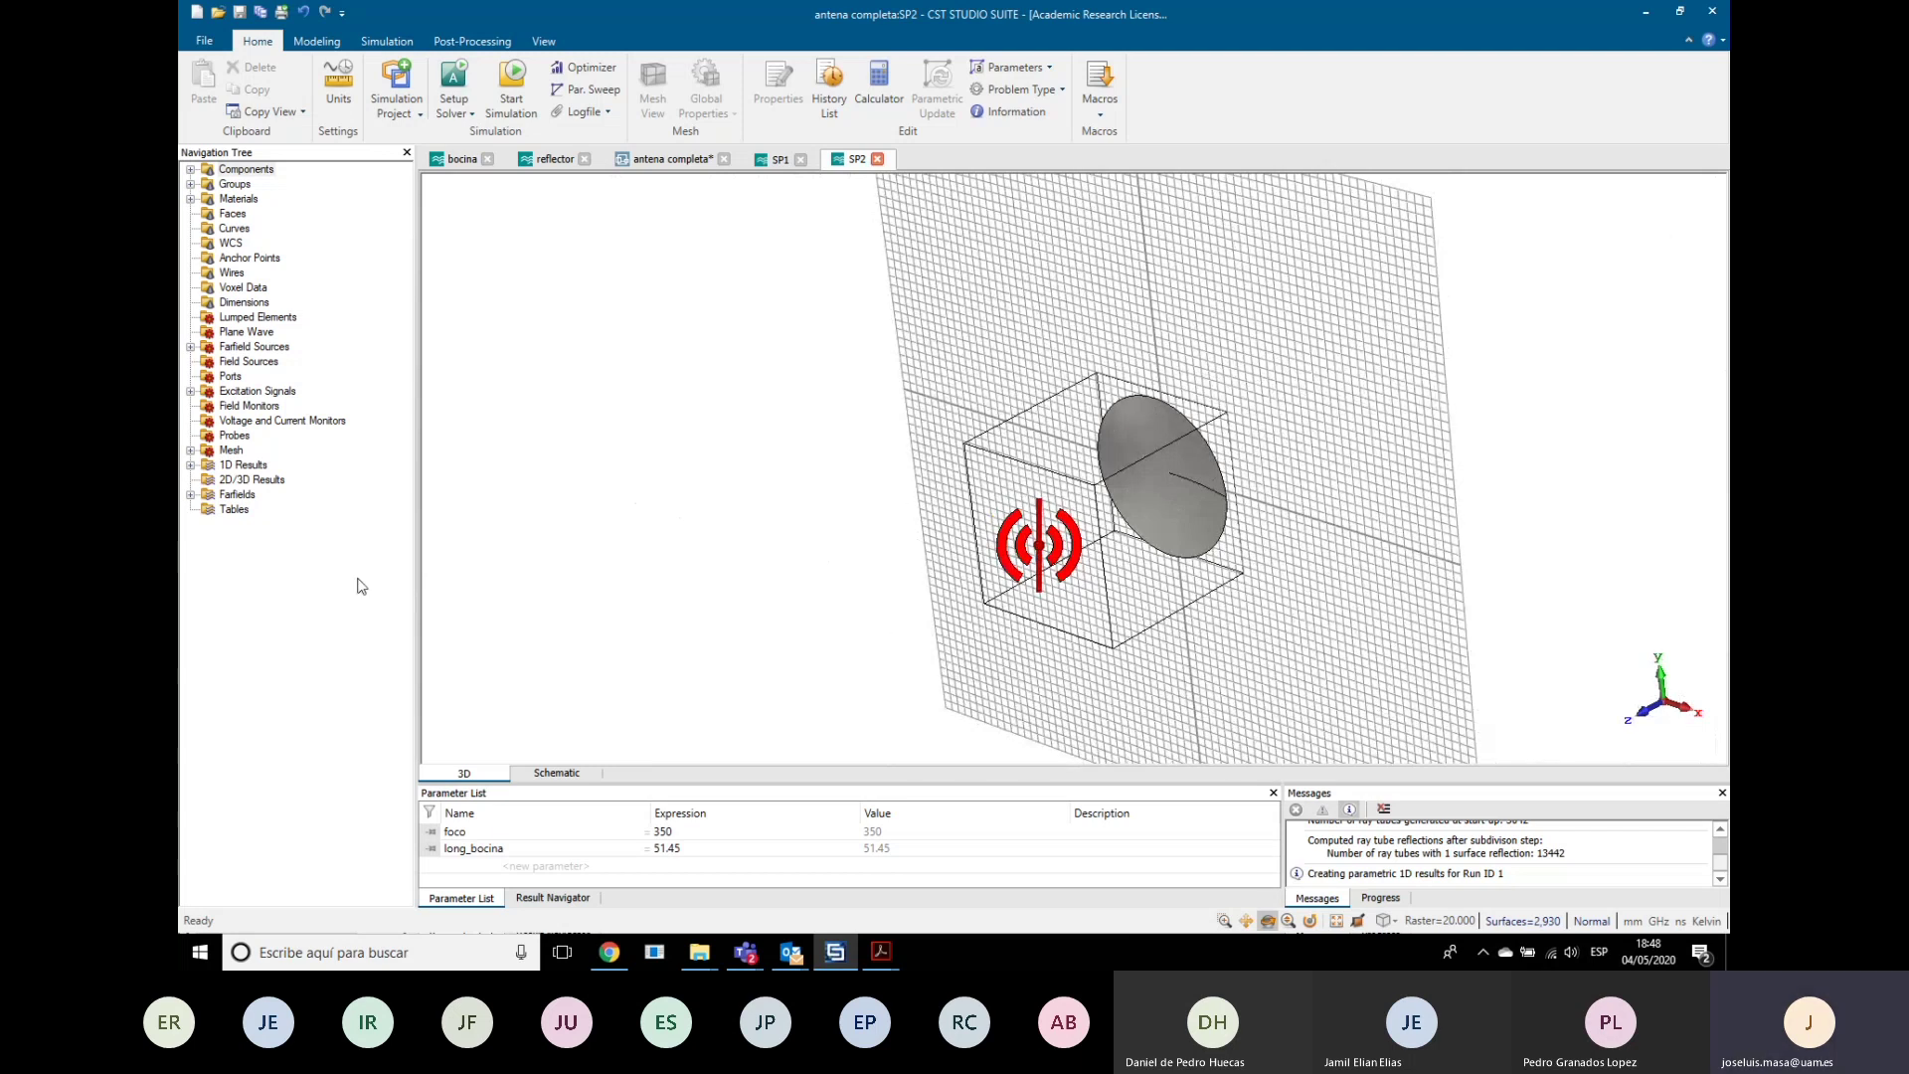
# Step: Display the Theta component of SP2's 32 GHz farfield and examine the main lobe in the 3D plot
pyautogui.click(190, 494)
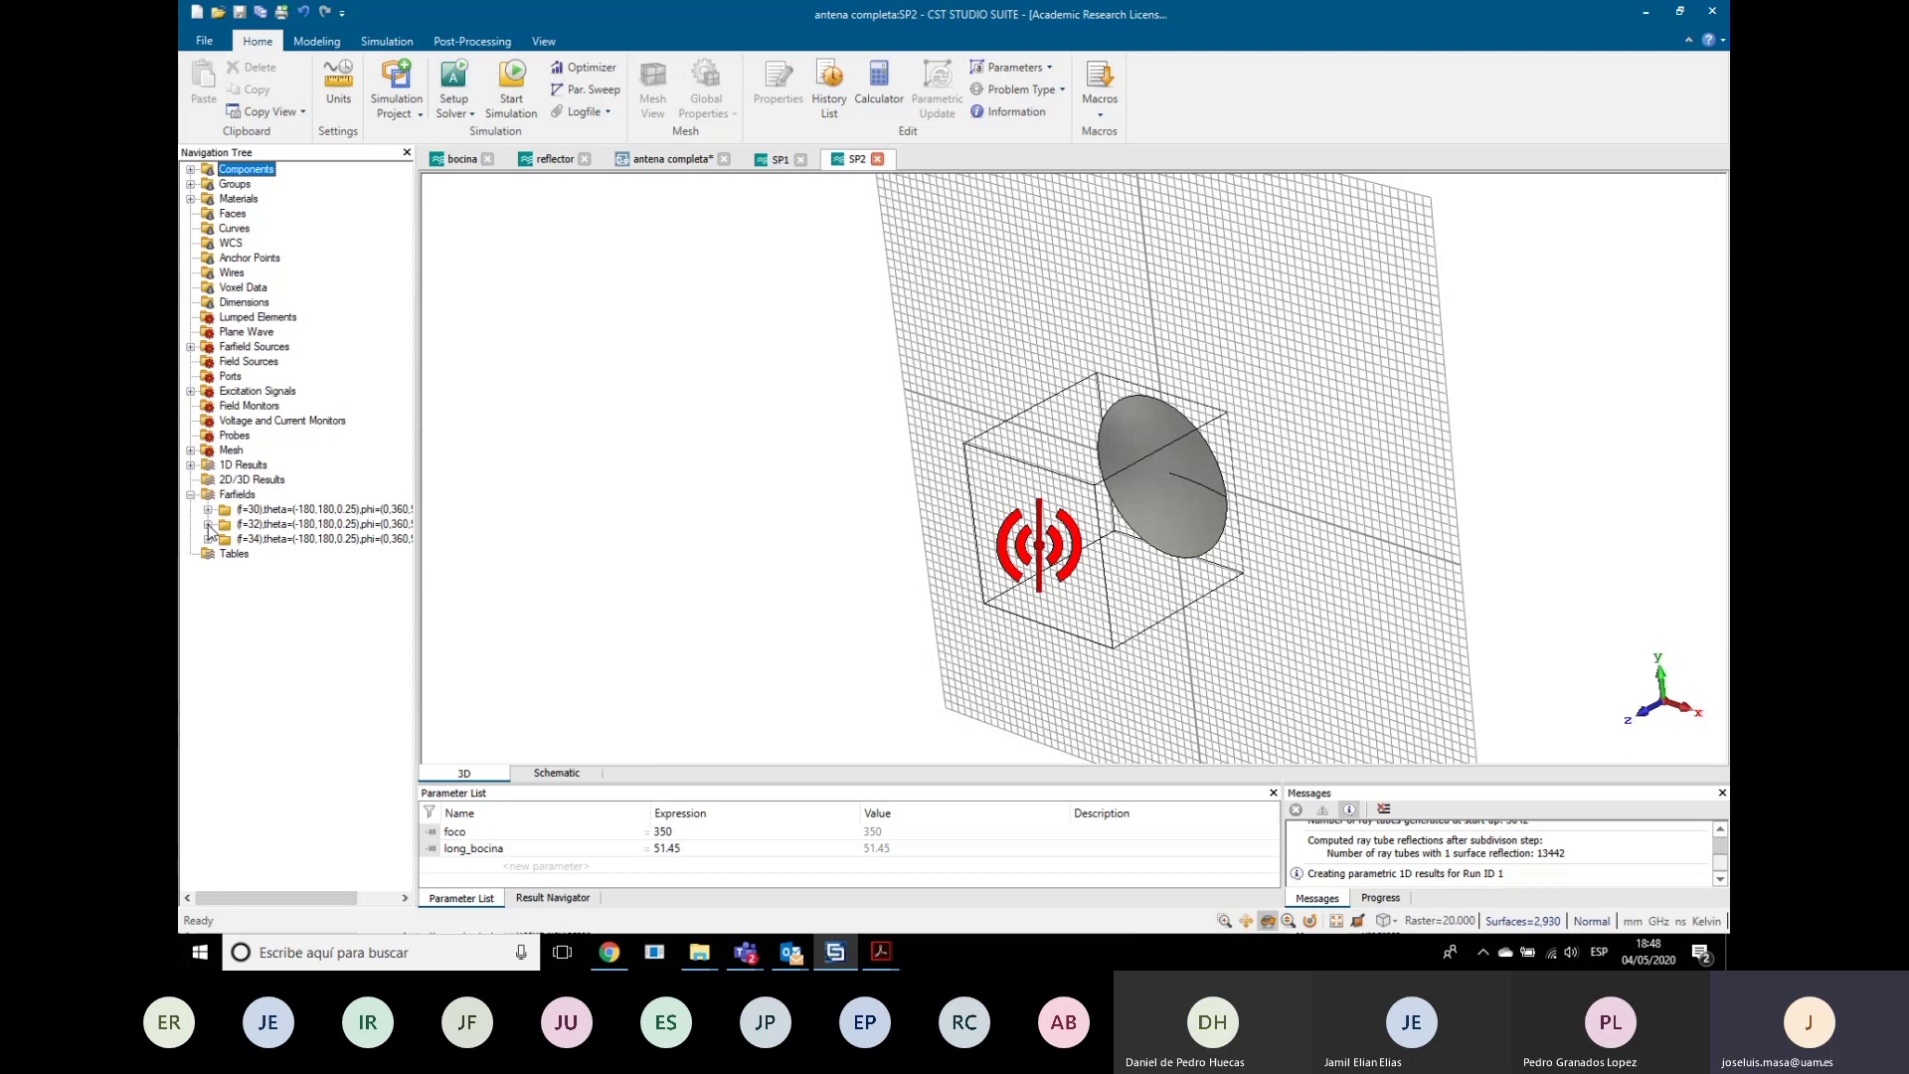
pyautogui.click(208, 524)
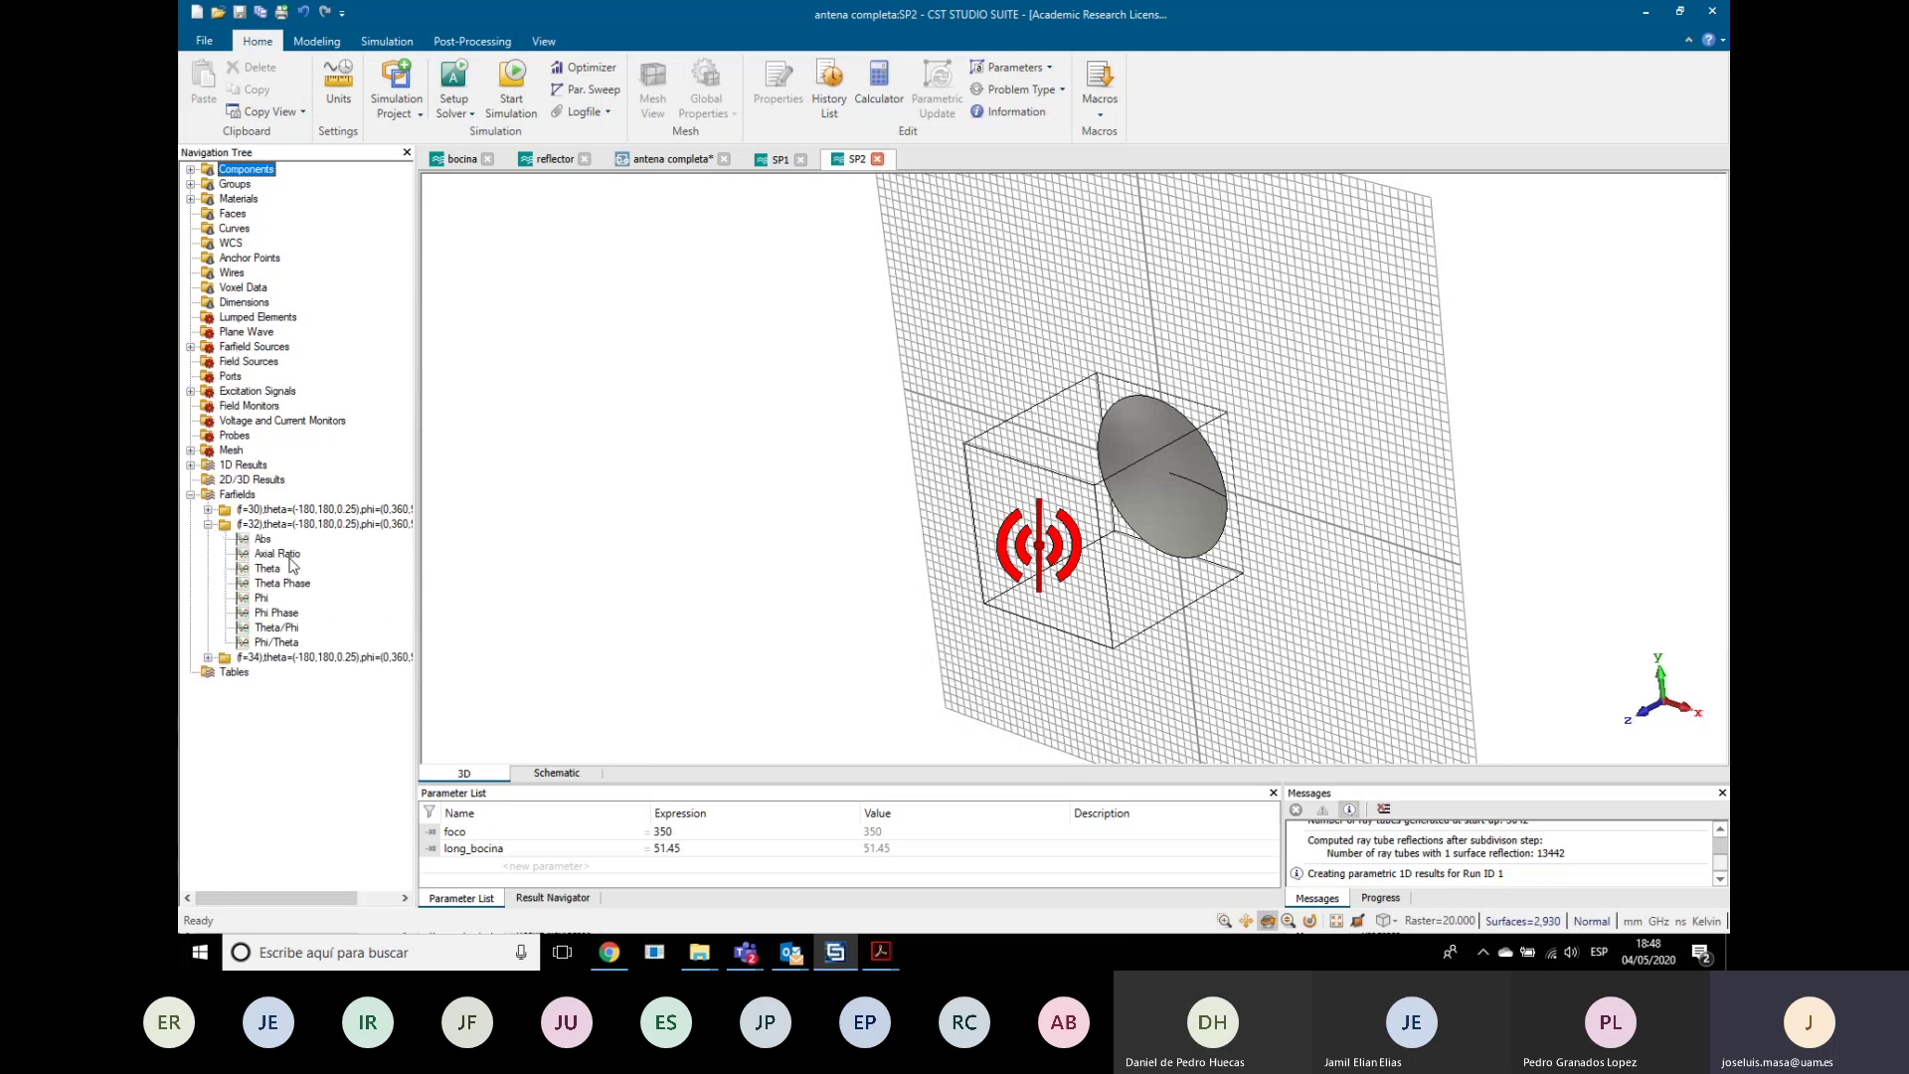
pyautogui.click(267, 569)
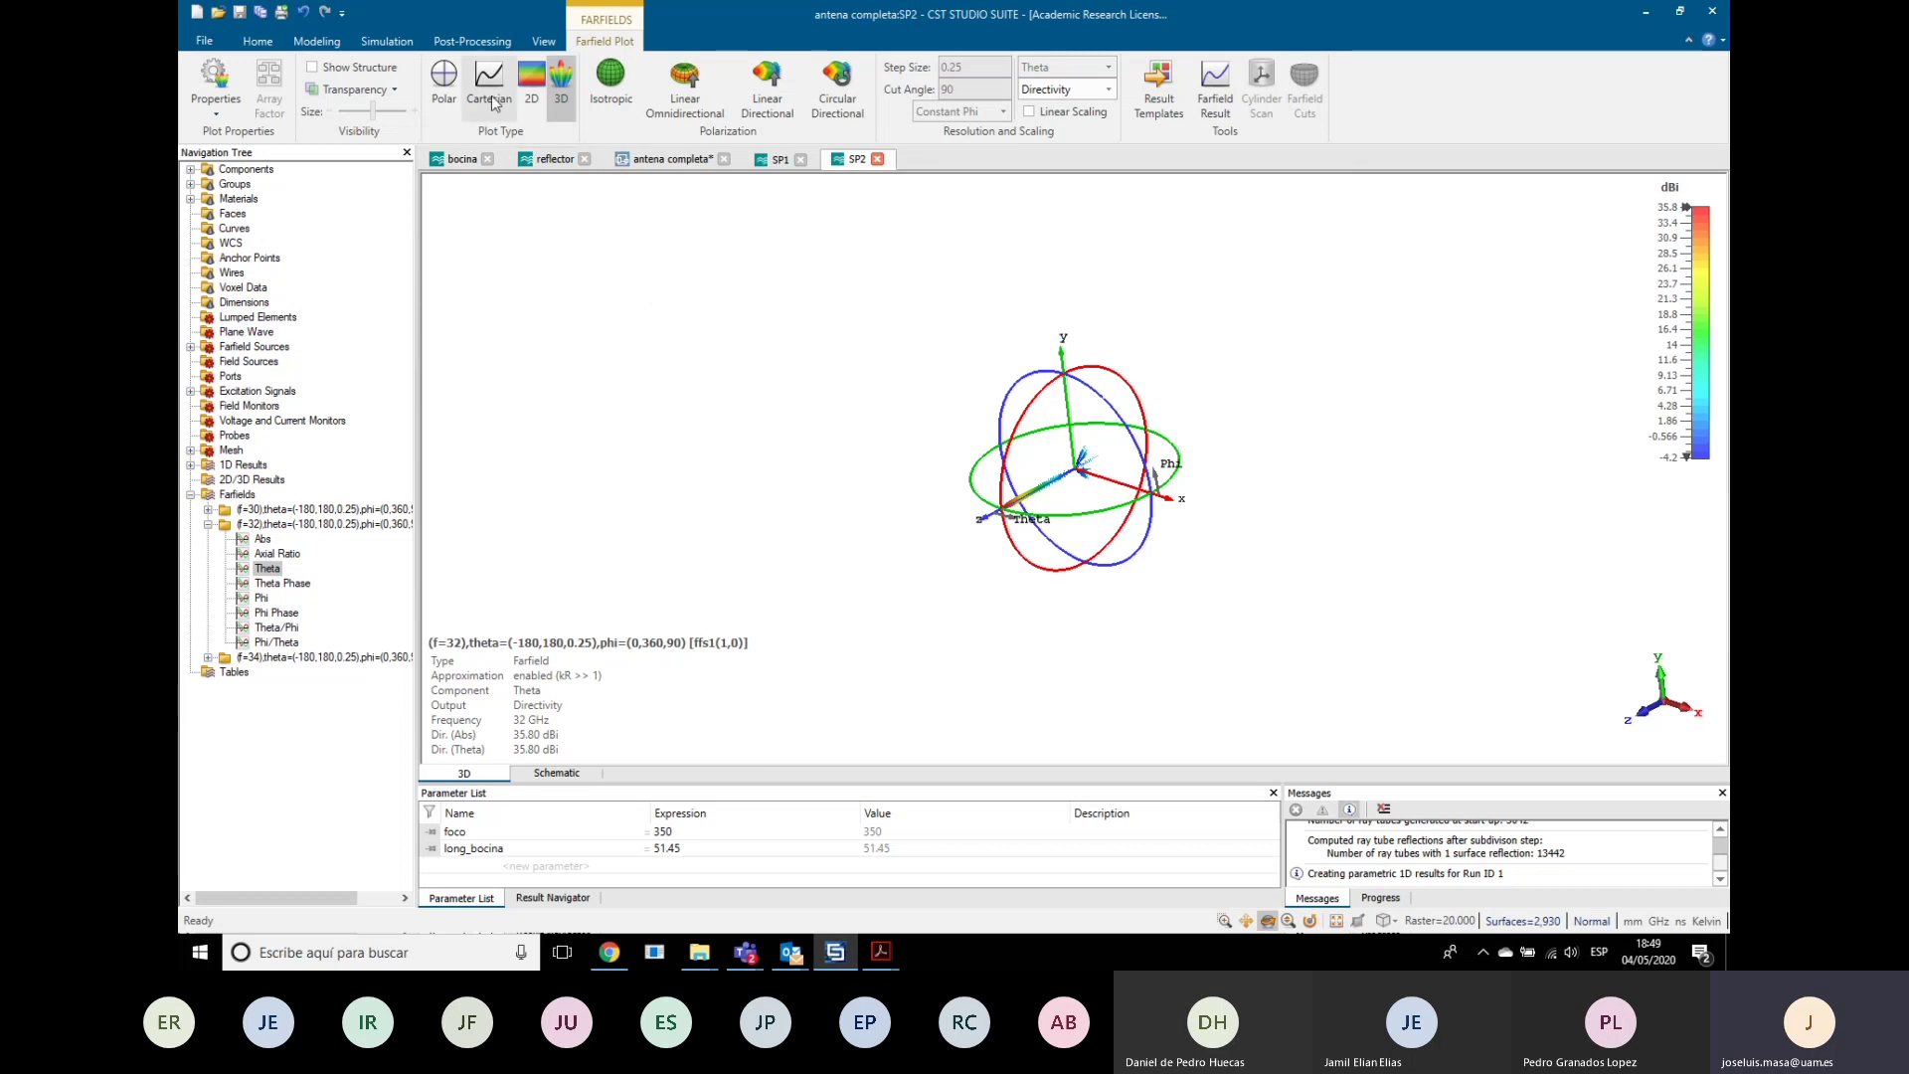
pyautogui.moveTo(969, 488); pyautogui.dragTo(1062, 513)
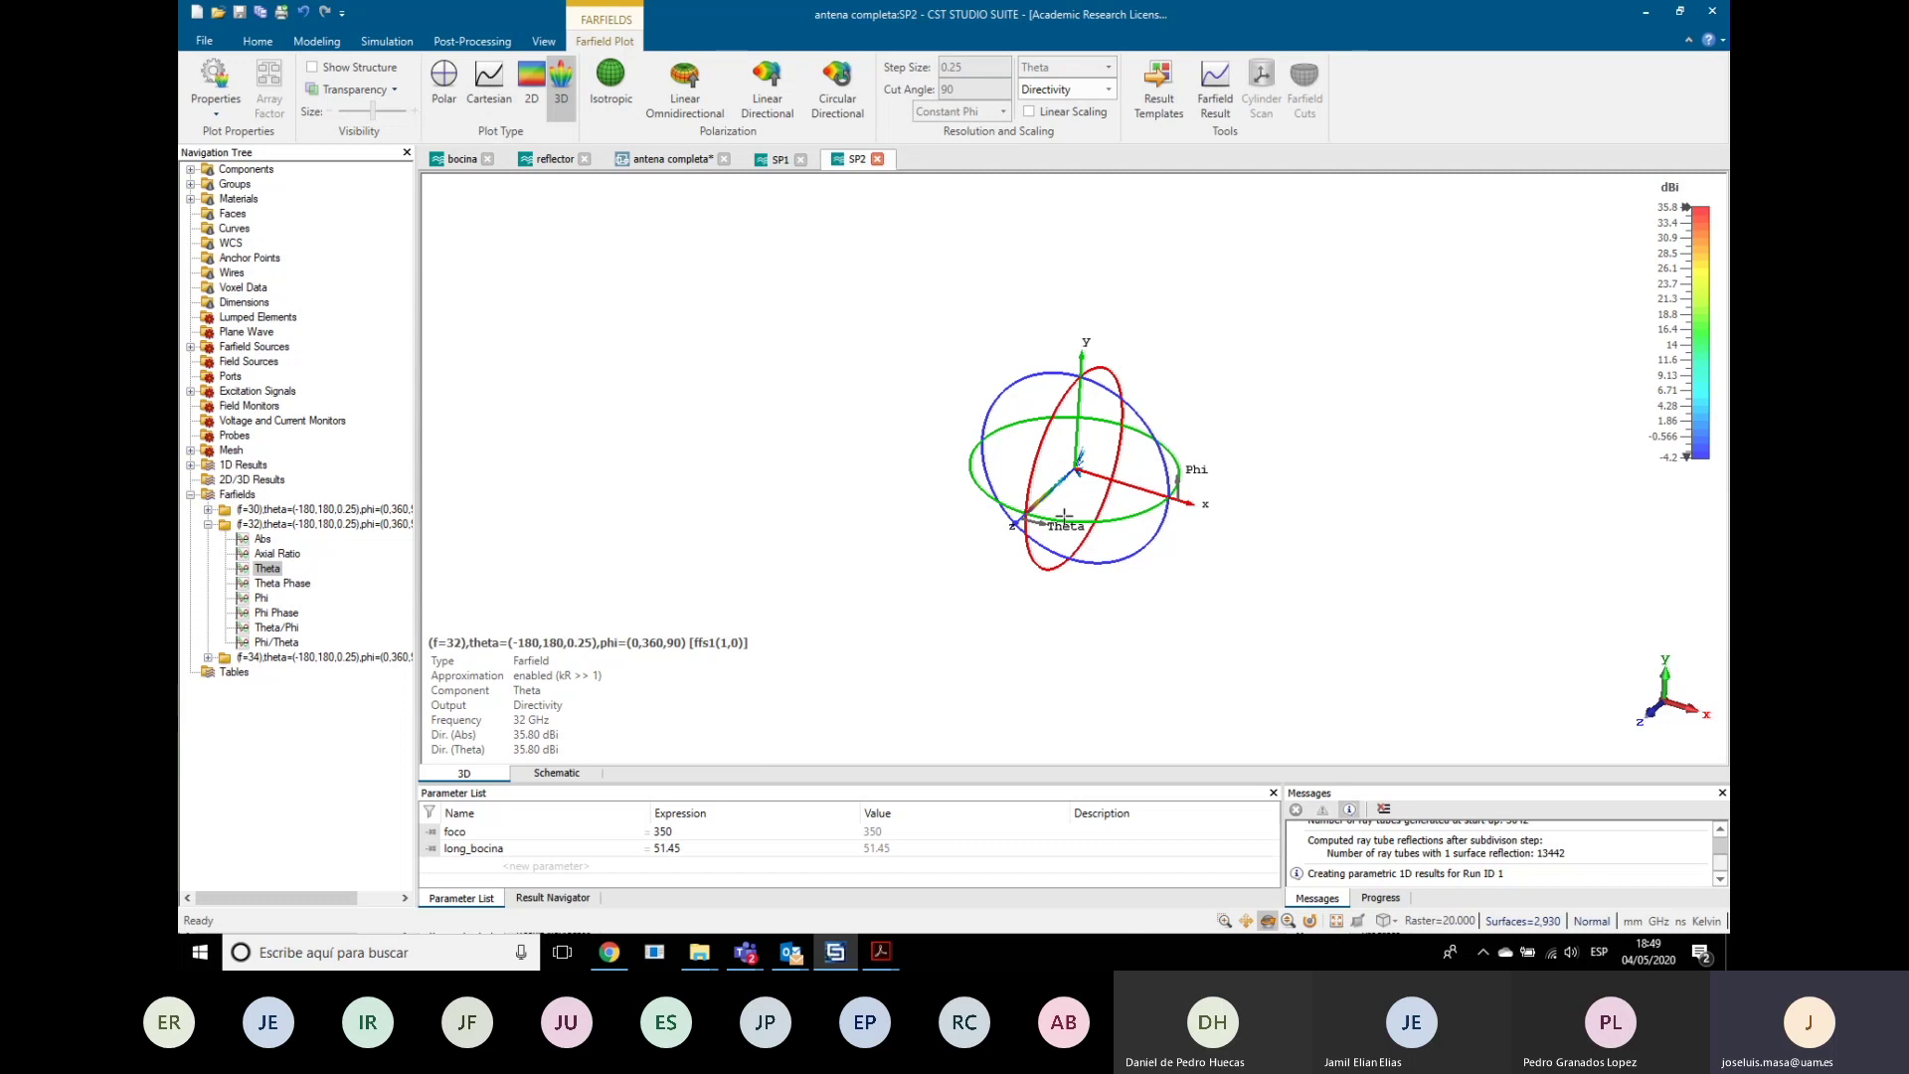
pyautogui.scroll(5, 1062, 514)
pyautogui.moveTo(940, 499); pyautogui.dragTo(920, 453)
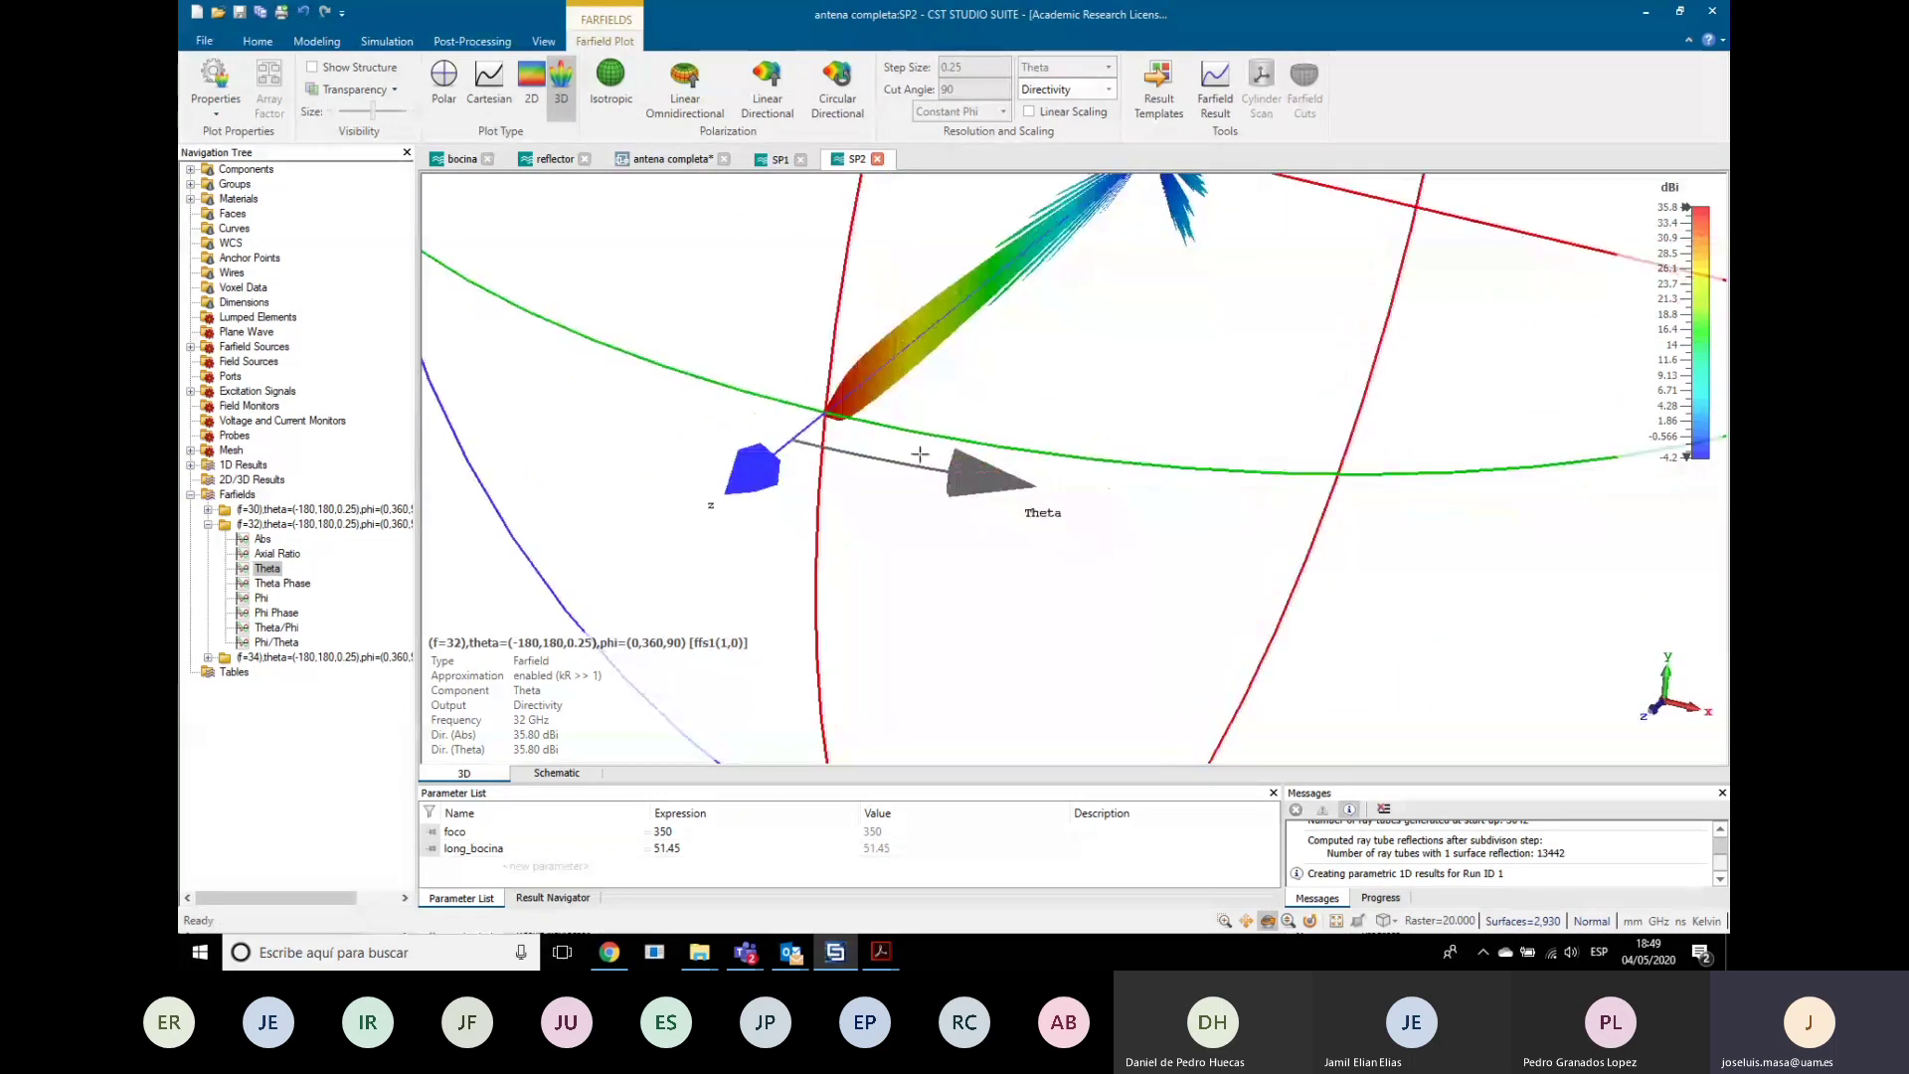
# Step: Examine SP2's absolute 32 GHz farfield pattern in 3D, then select the Theta component again for comparison
pyautogui.click(284, 523)
pyautogui.moveTo(771, 503); pyautogui.dragTo(939, 498)
pyautogui.scroll(-6, 892, 496)
pyautogui.scroll(5, 917, 478)
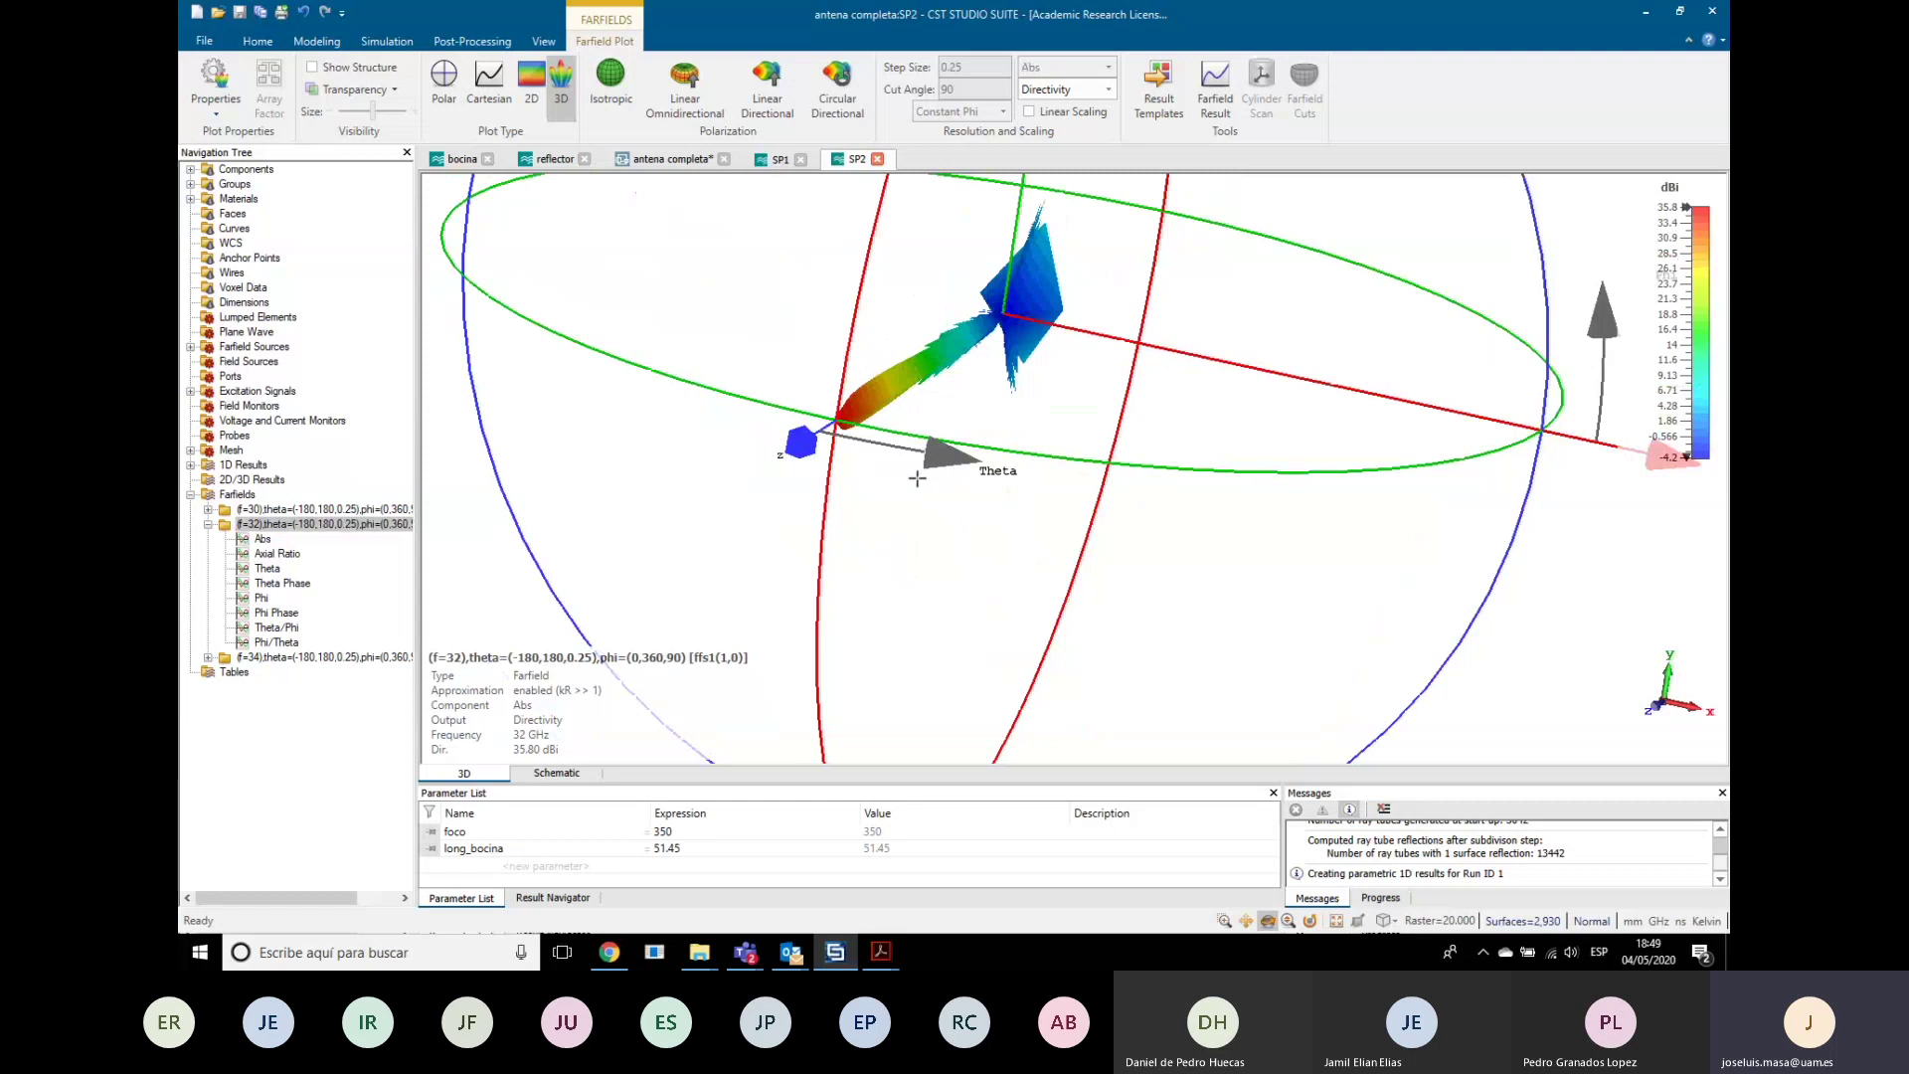
pyautogui.click(267, 568)
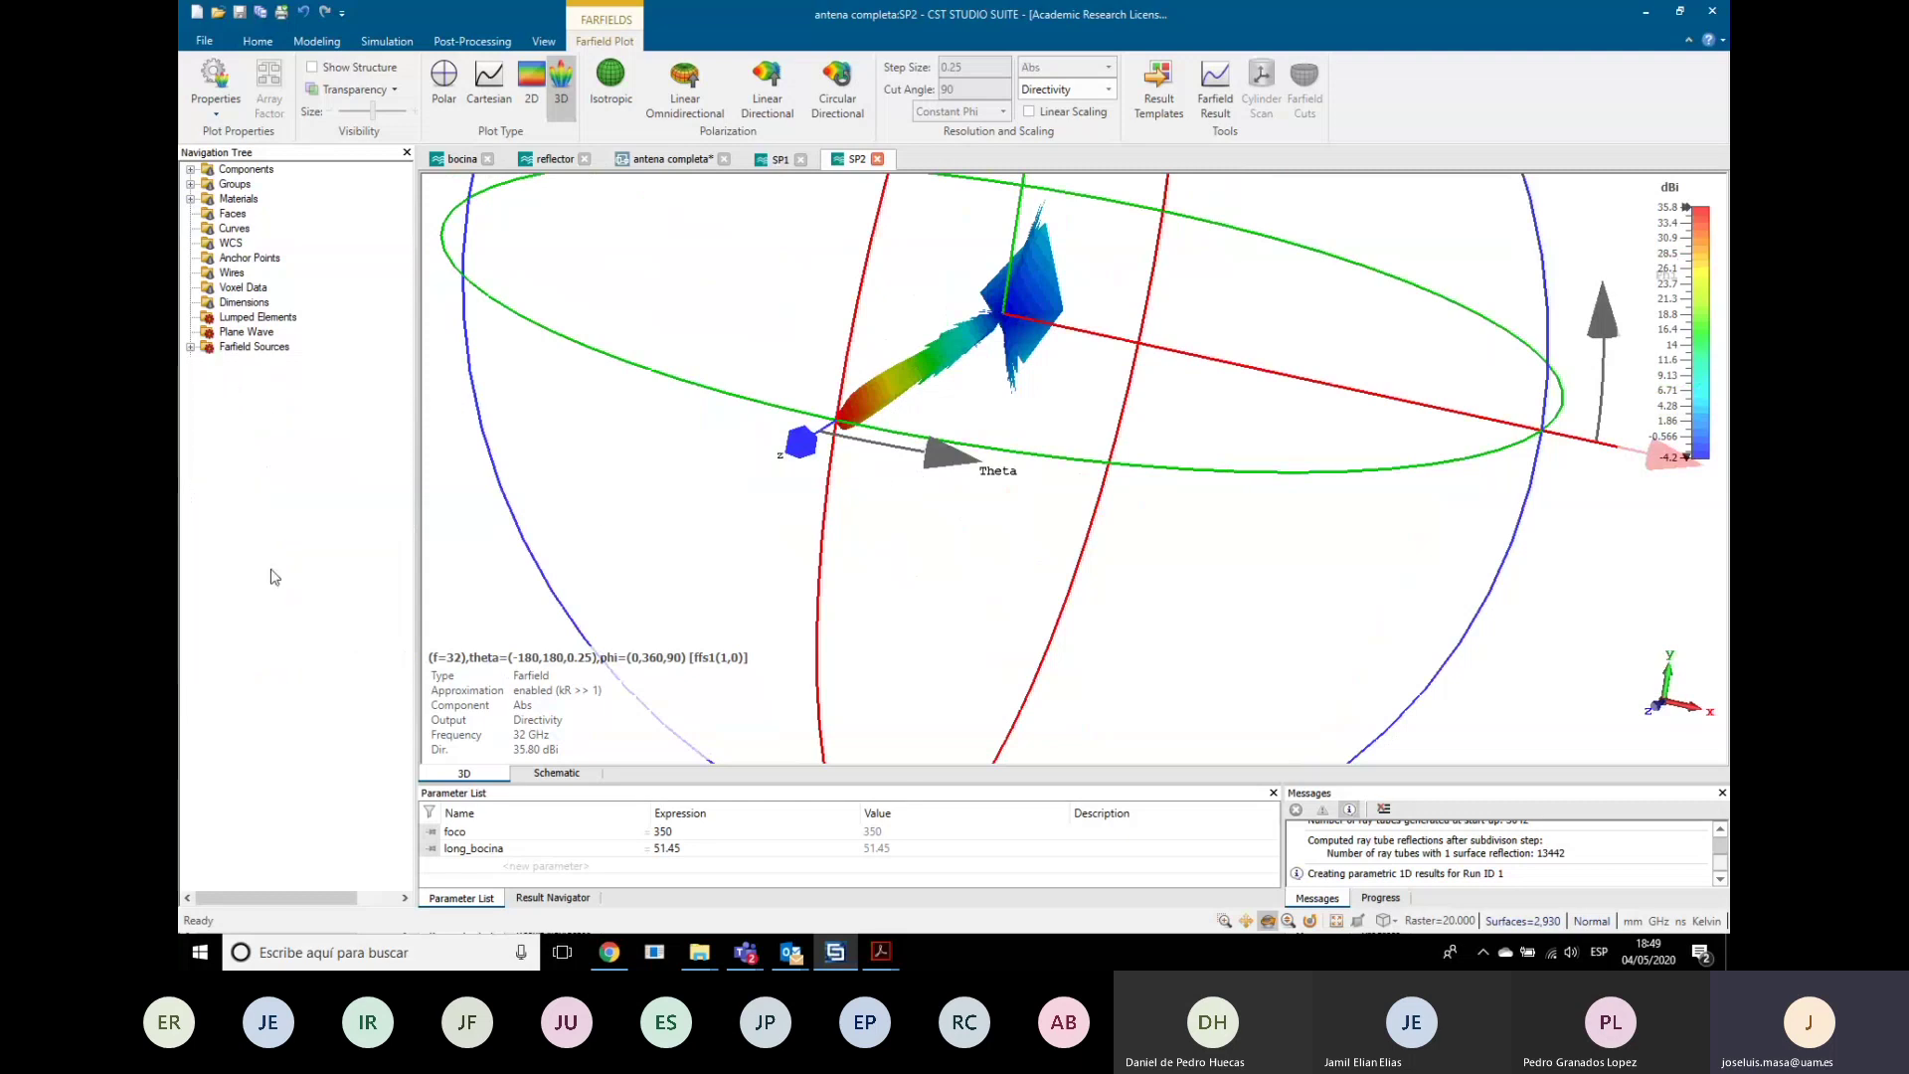
# Step: Plot the 32 GHz Theta farfield as a Cartesian cut over the full 360 degrees, with the range from -180 to +180 degrees
pyautogui.click(490, 90)
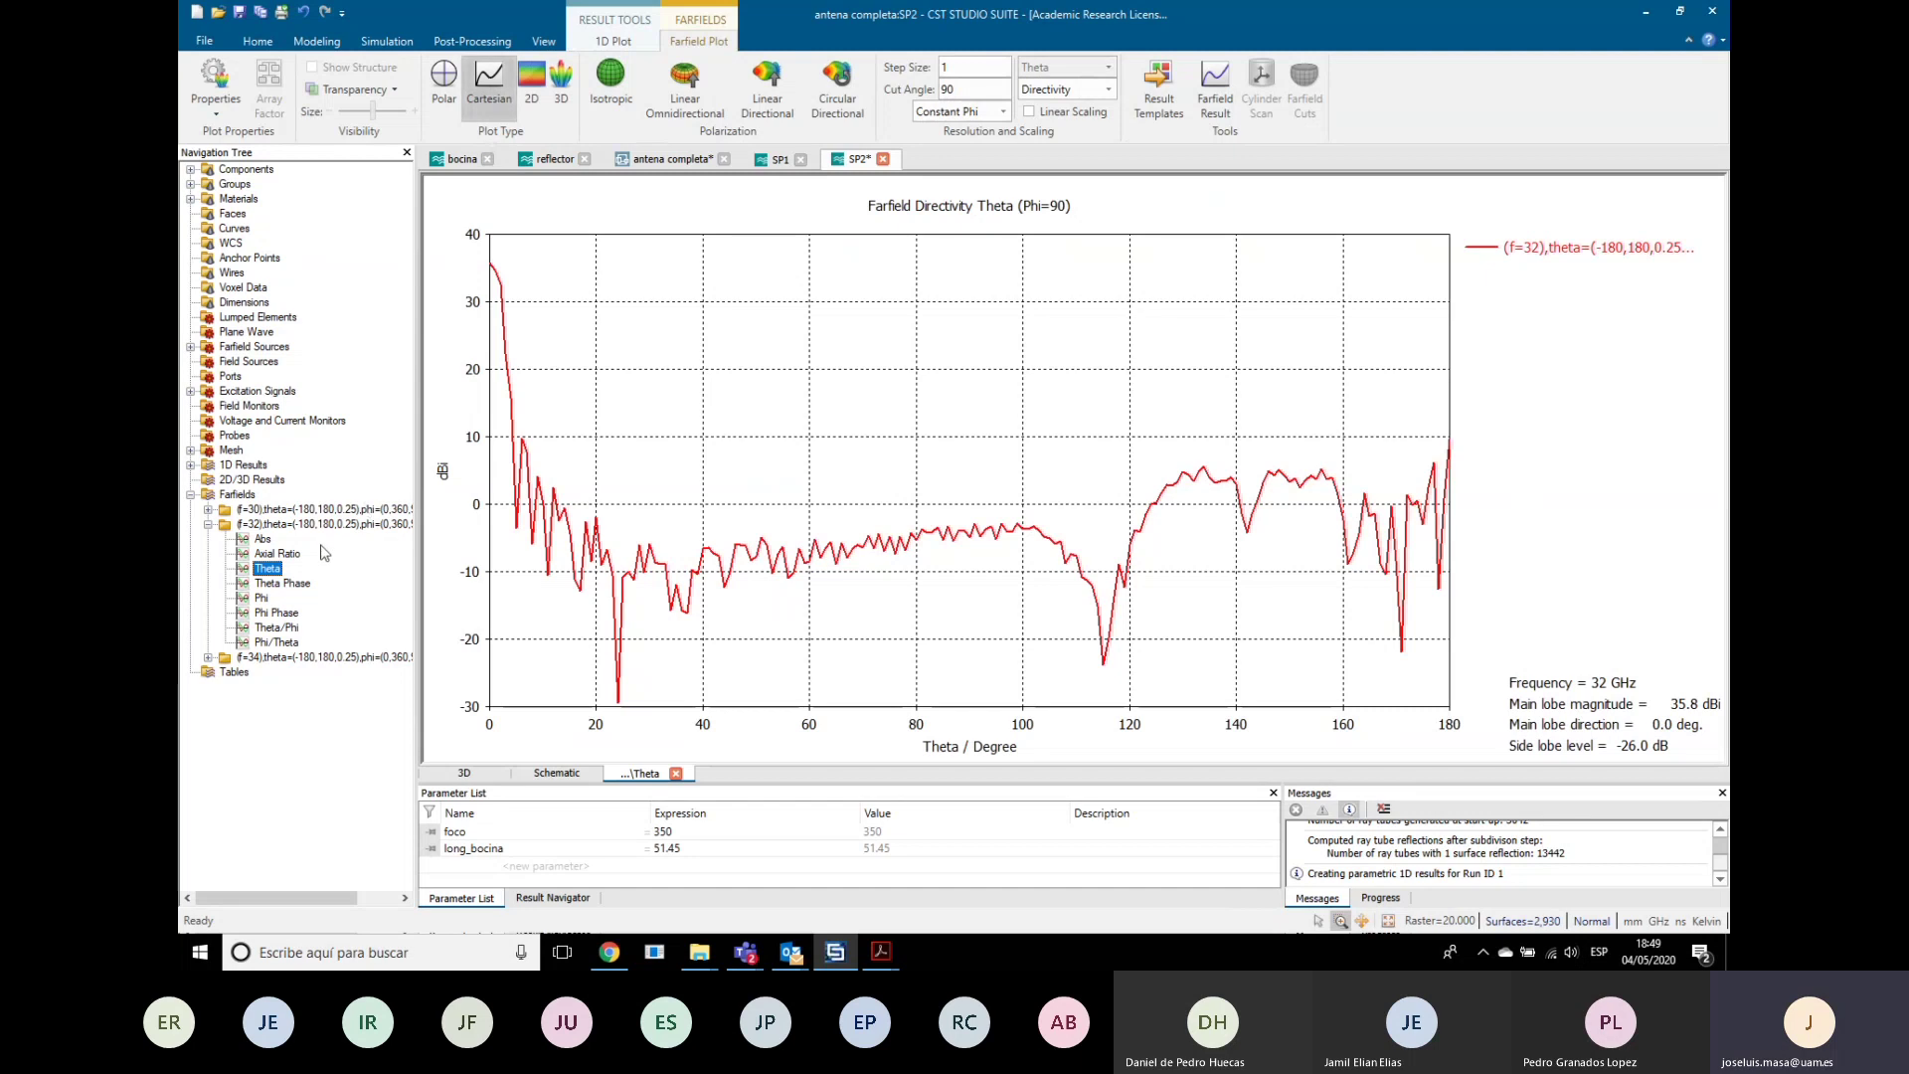
pyautogui.rightClick(272, 575)
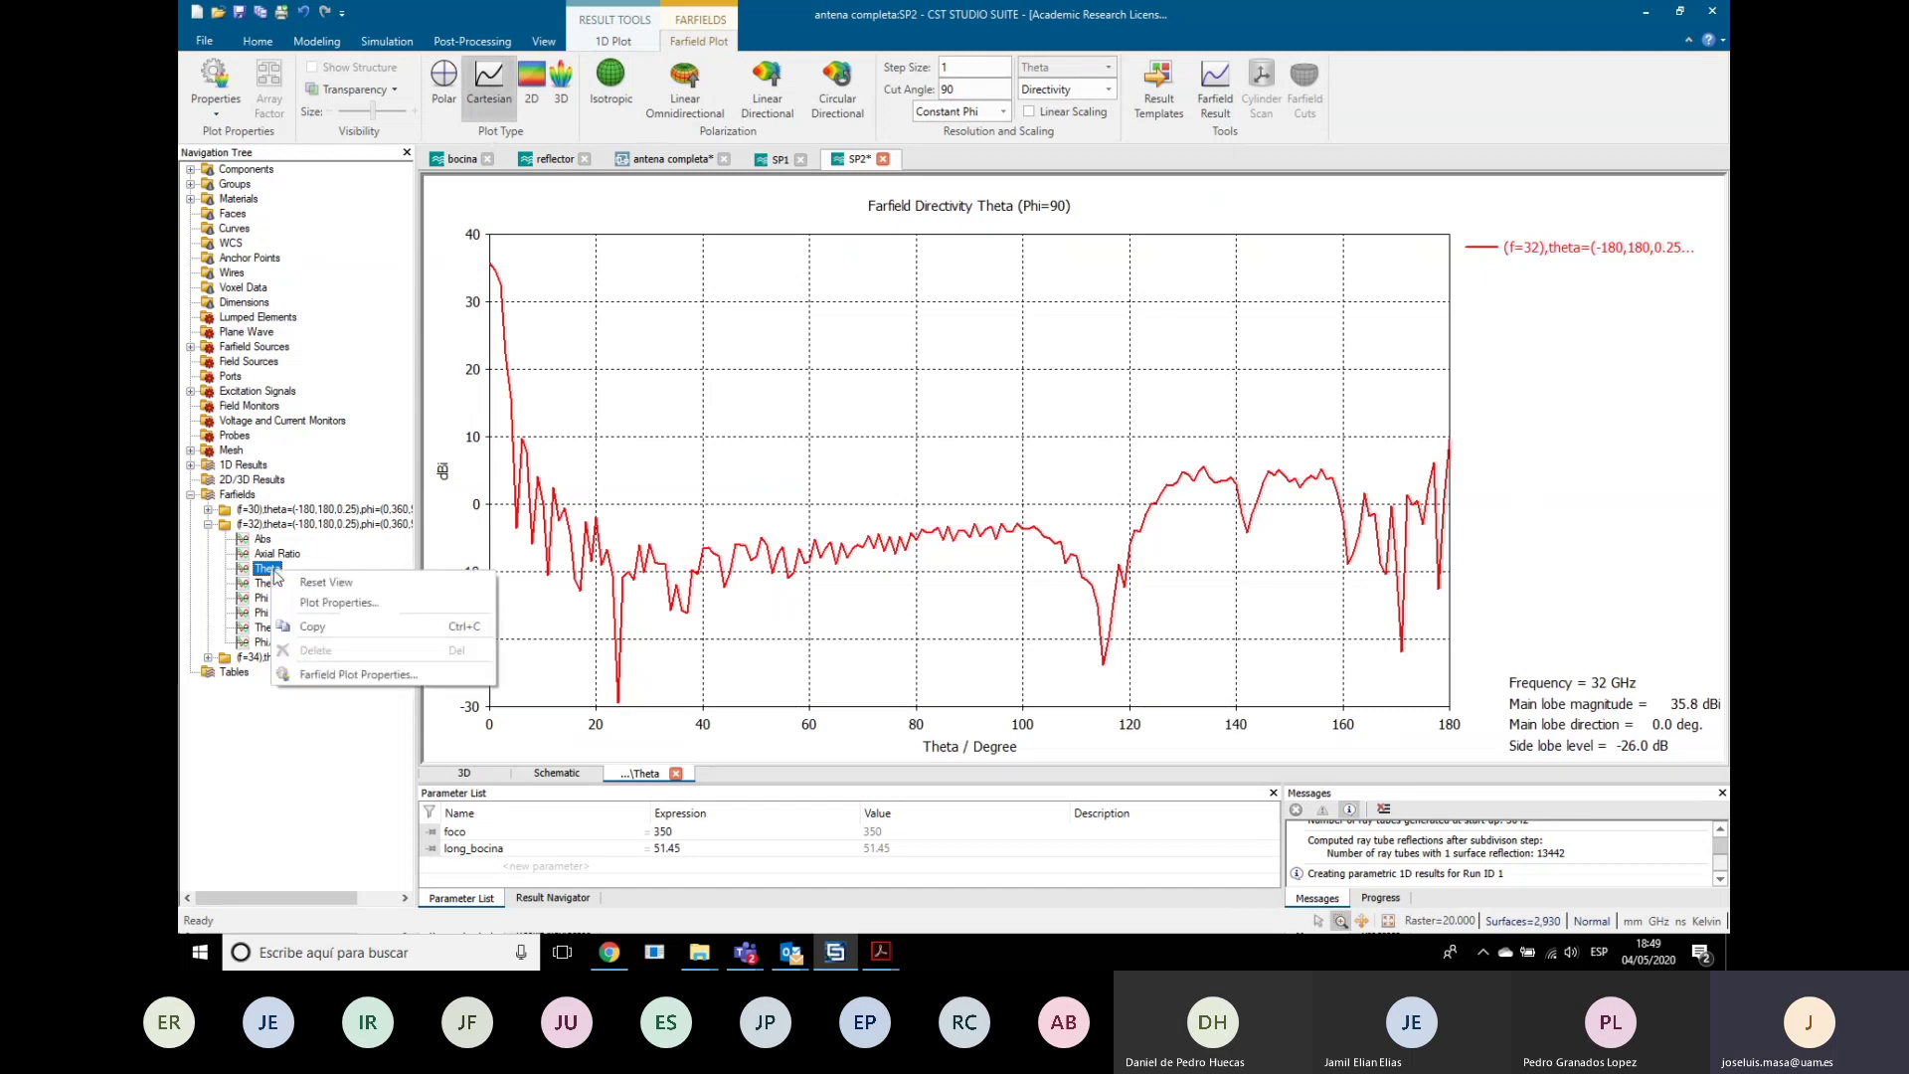
pyautogui.click(336, 678)
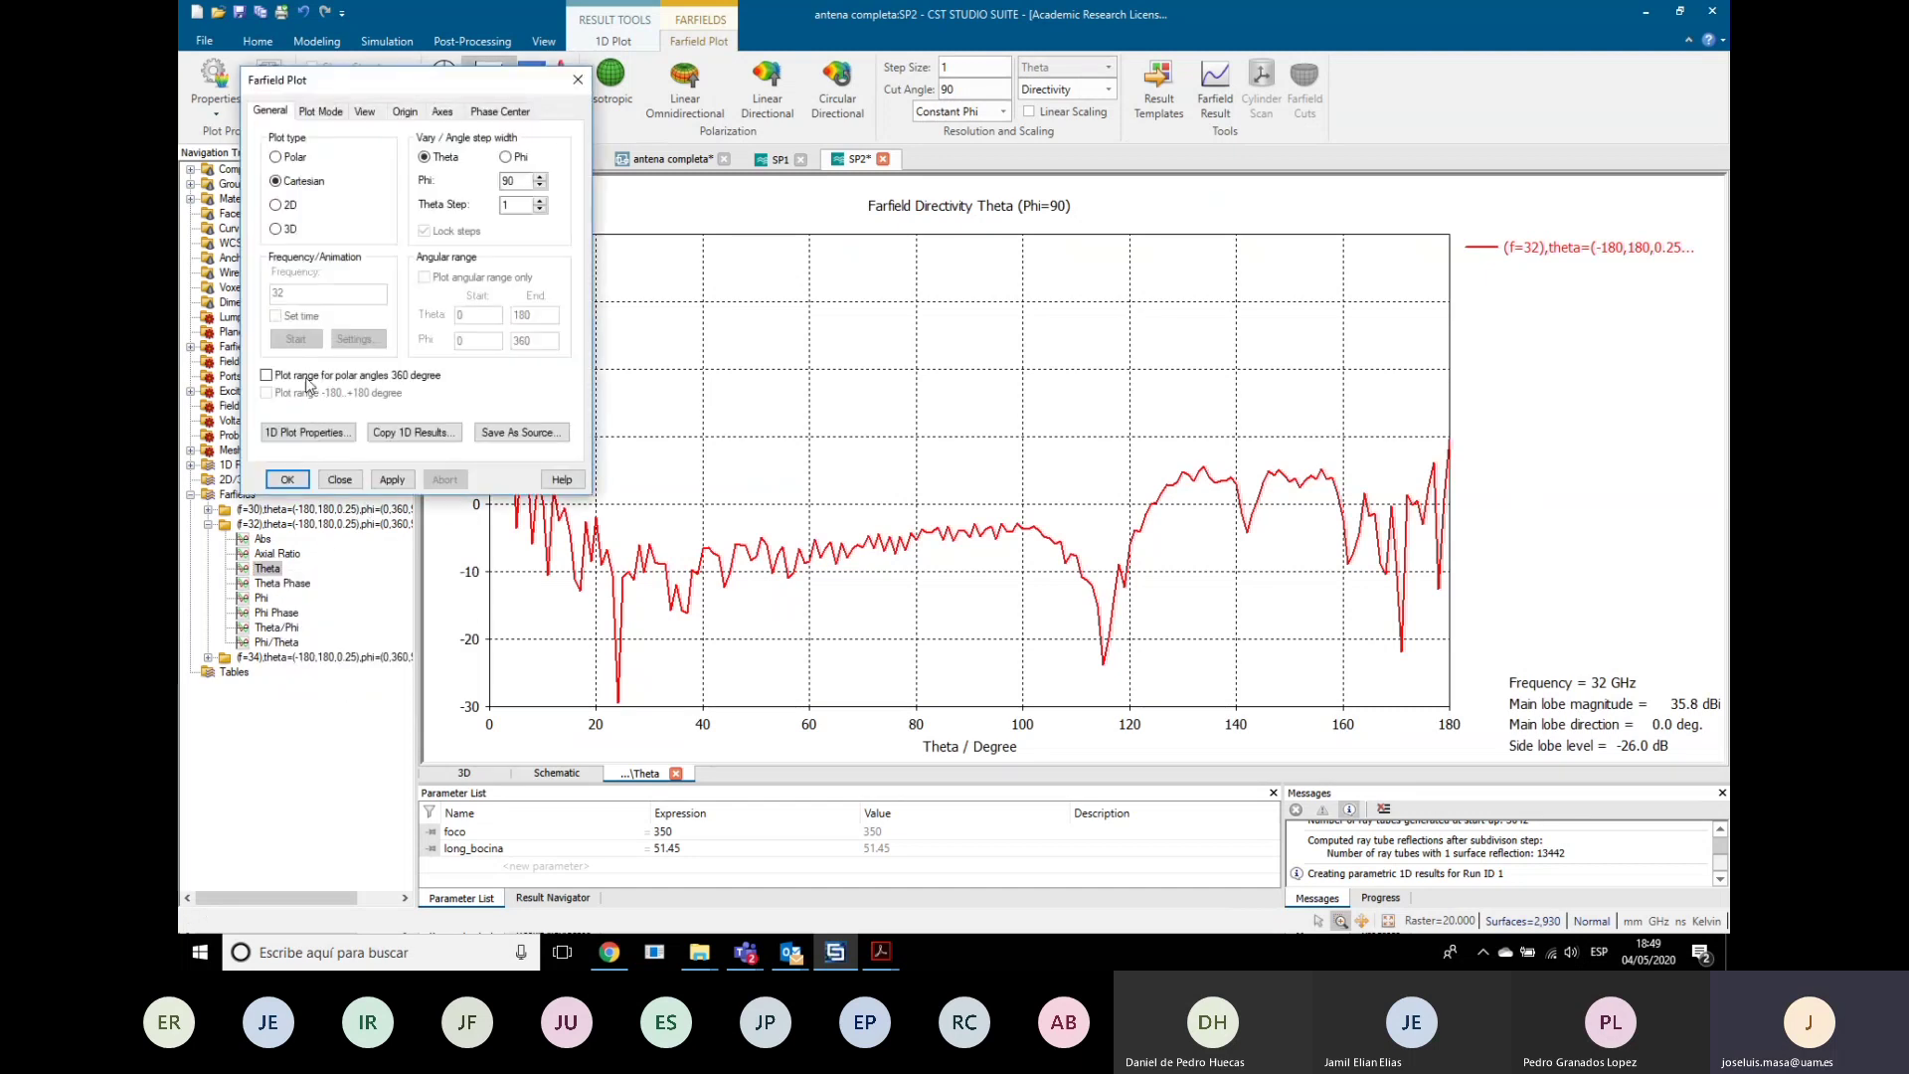
pyautogui.click(267, 375)
pyautogui.click(392, 480)
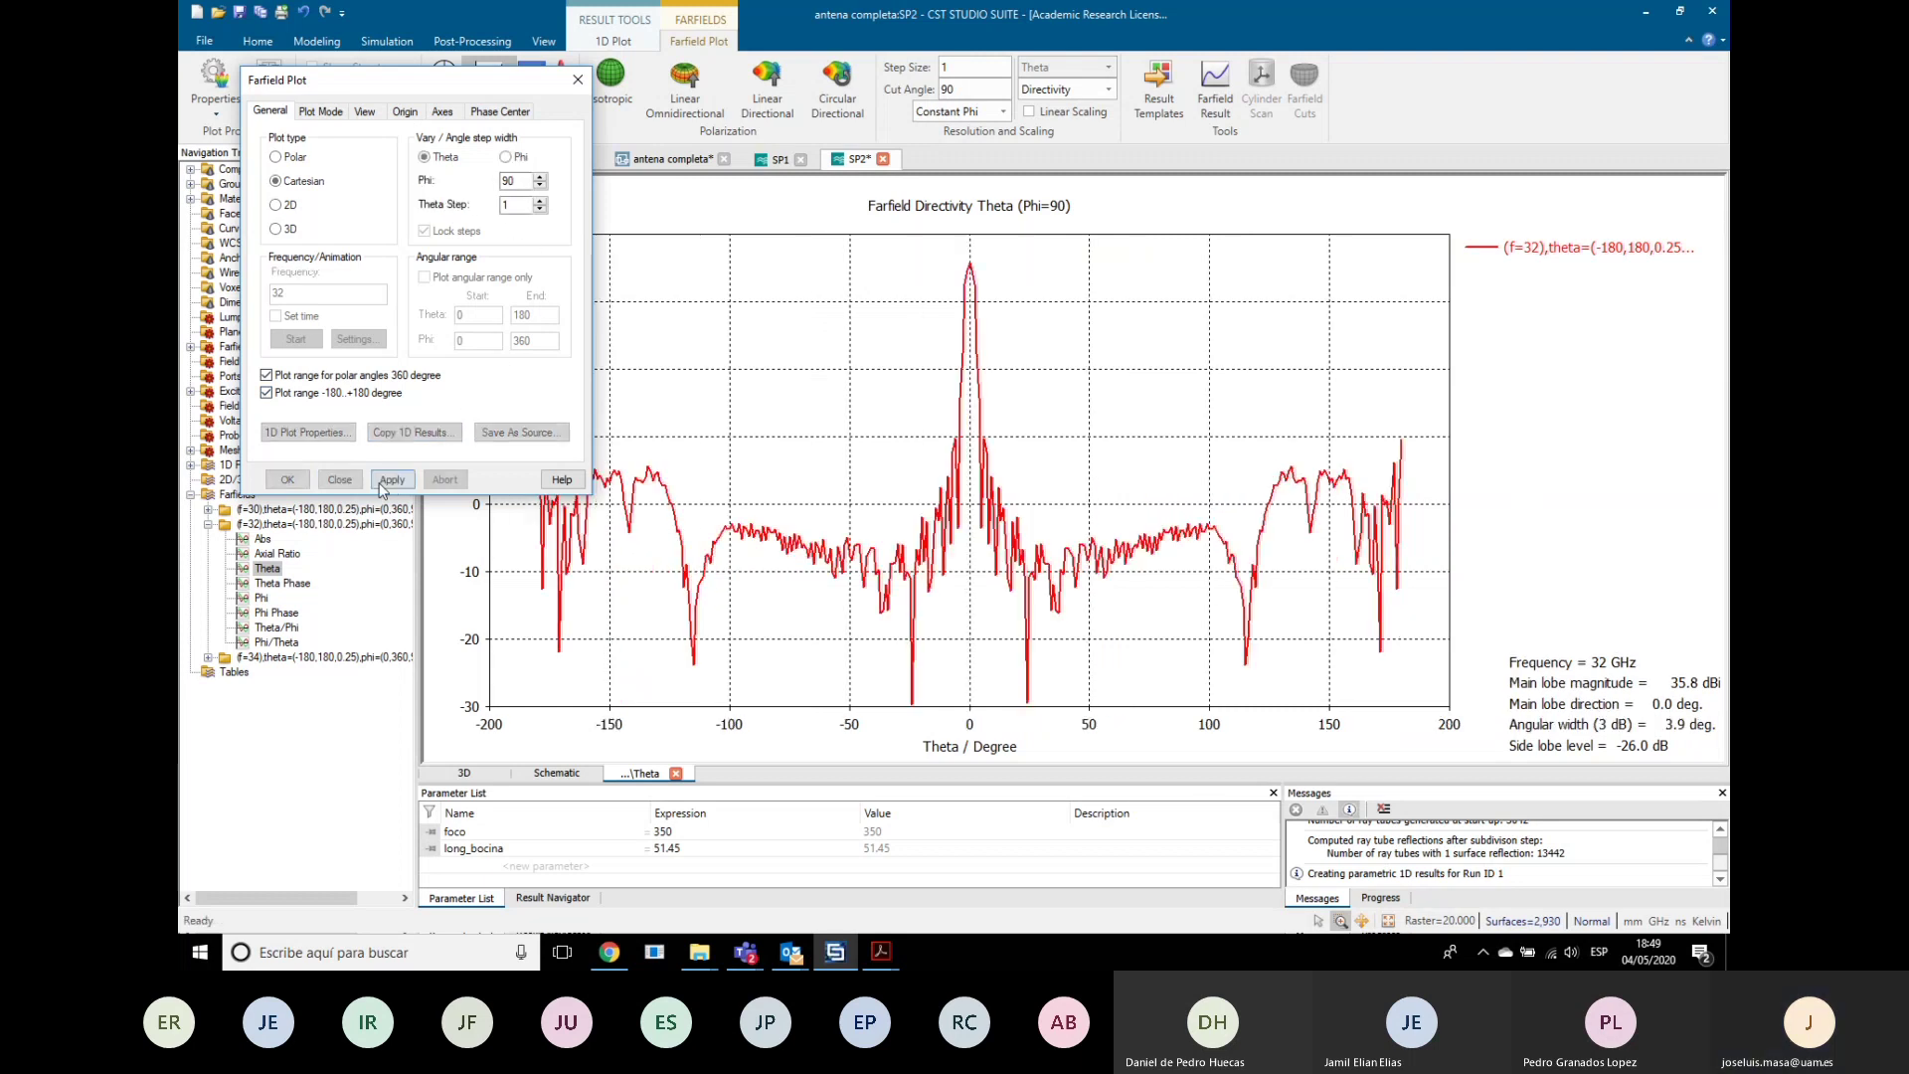
pyautogui.click(287, 479)
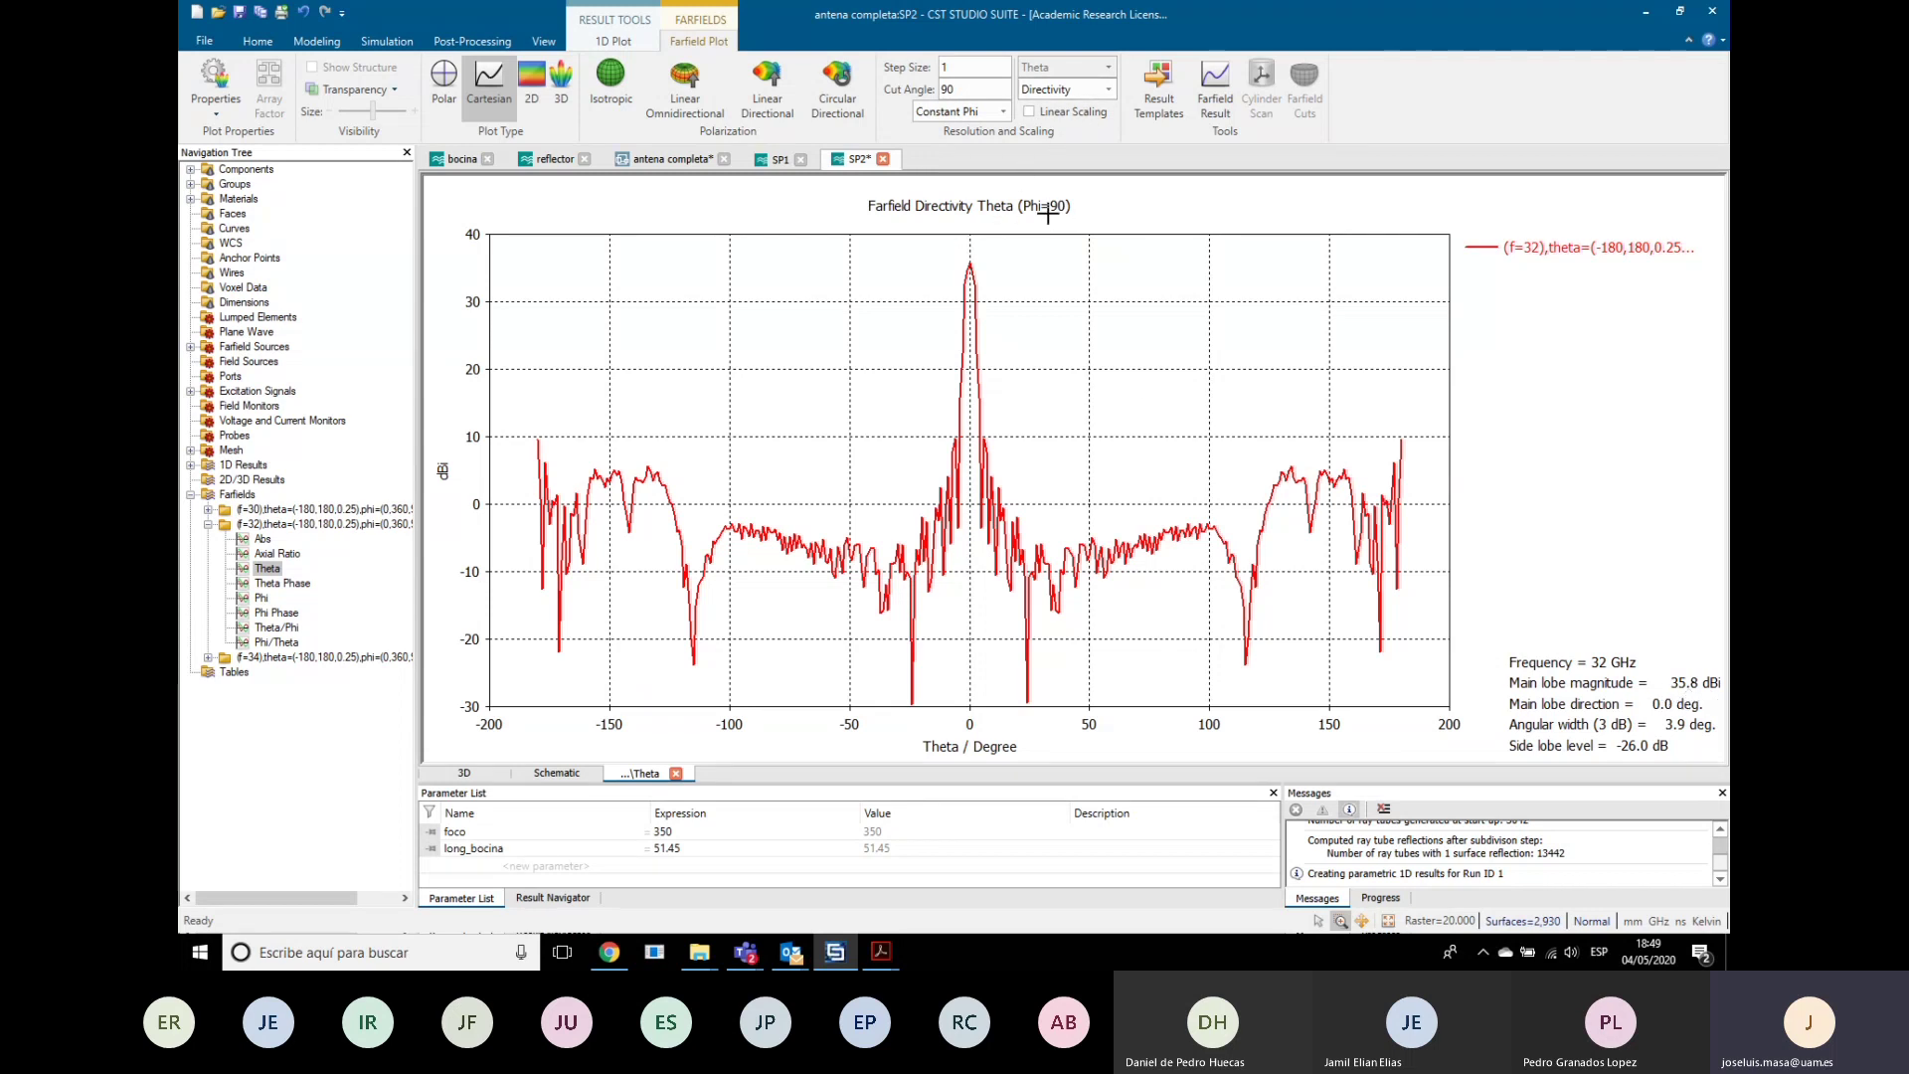
# Step: Set the Theta step of the Cartesian farfield cut to 0.25 degrees
pyautogui.rightClick(271, 575)
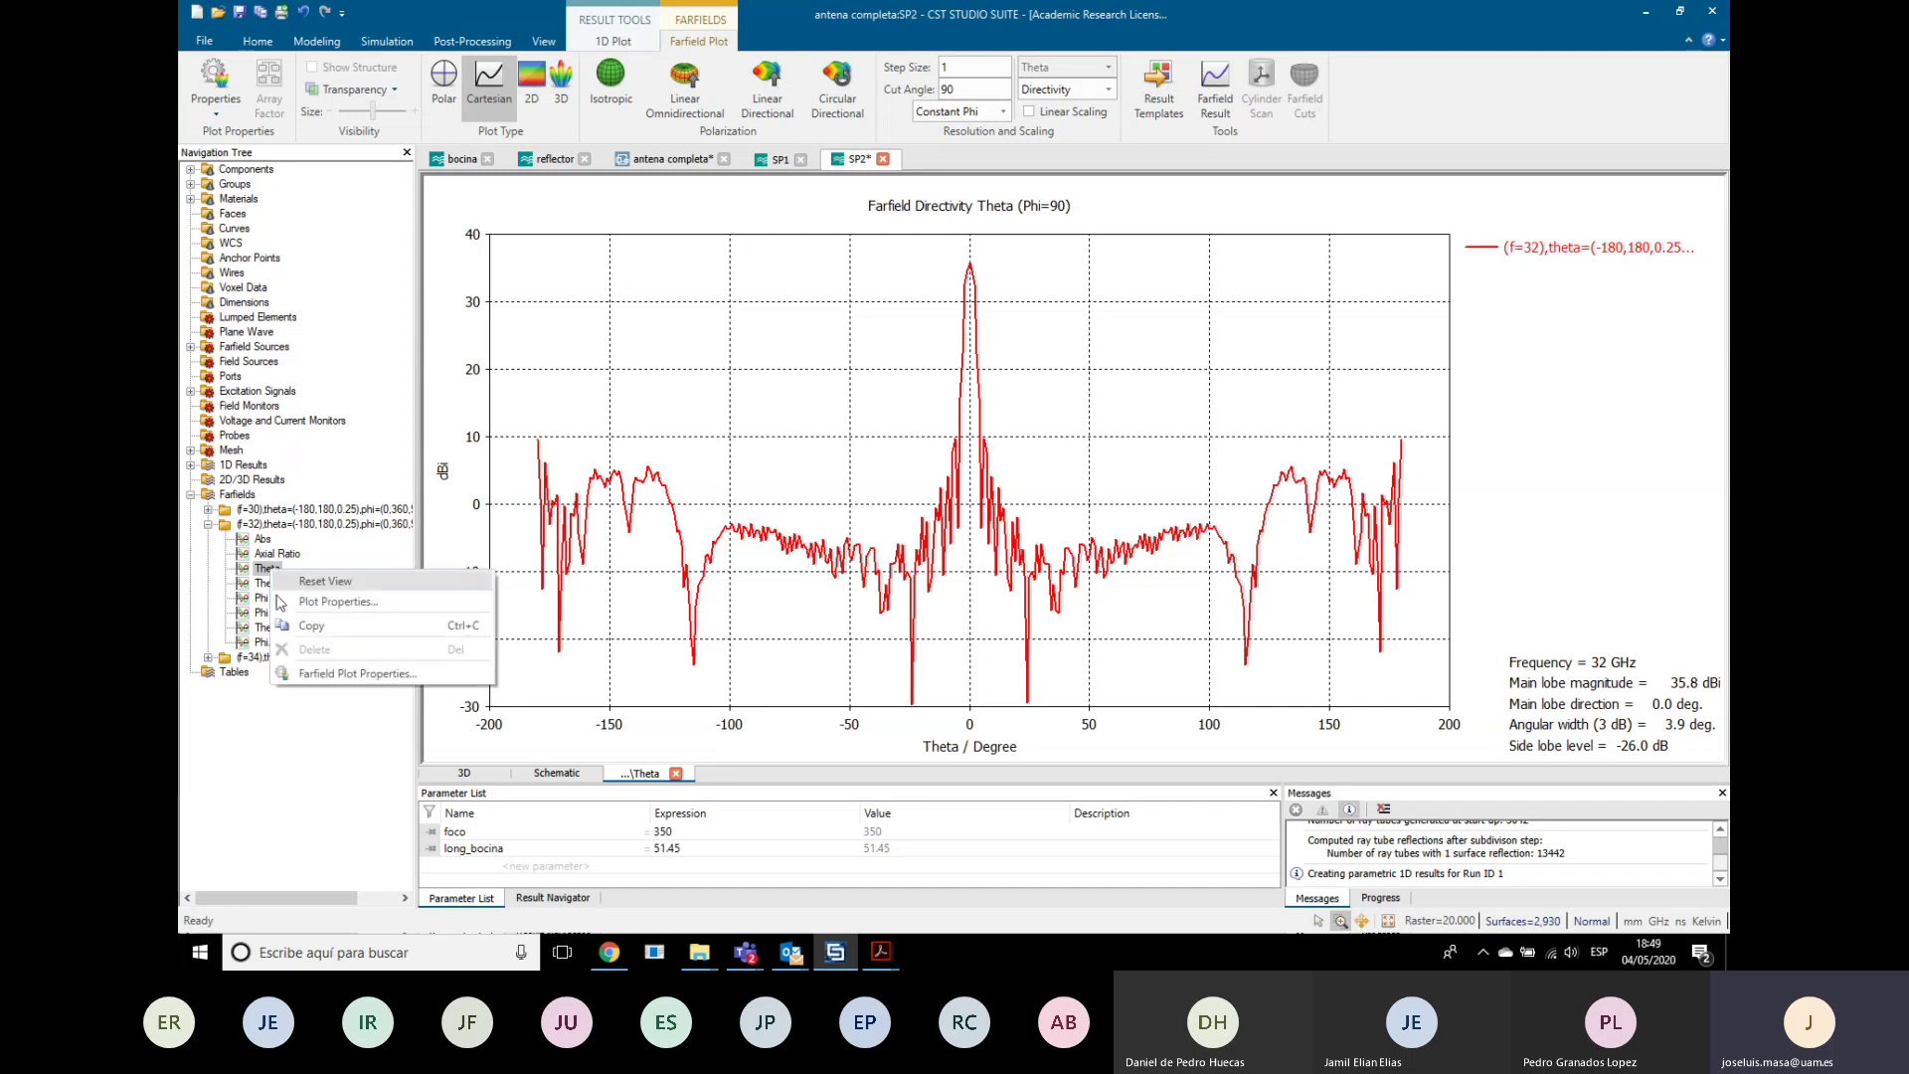
pyautogui.click(313, 678)
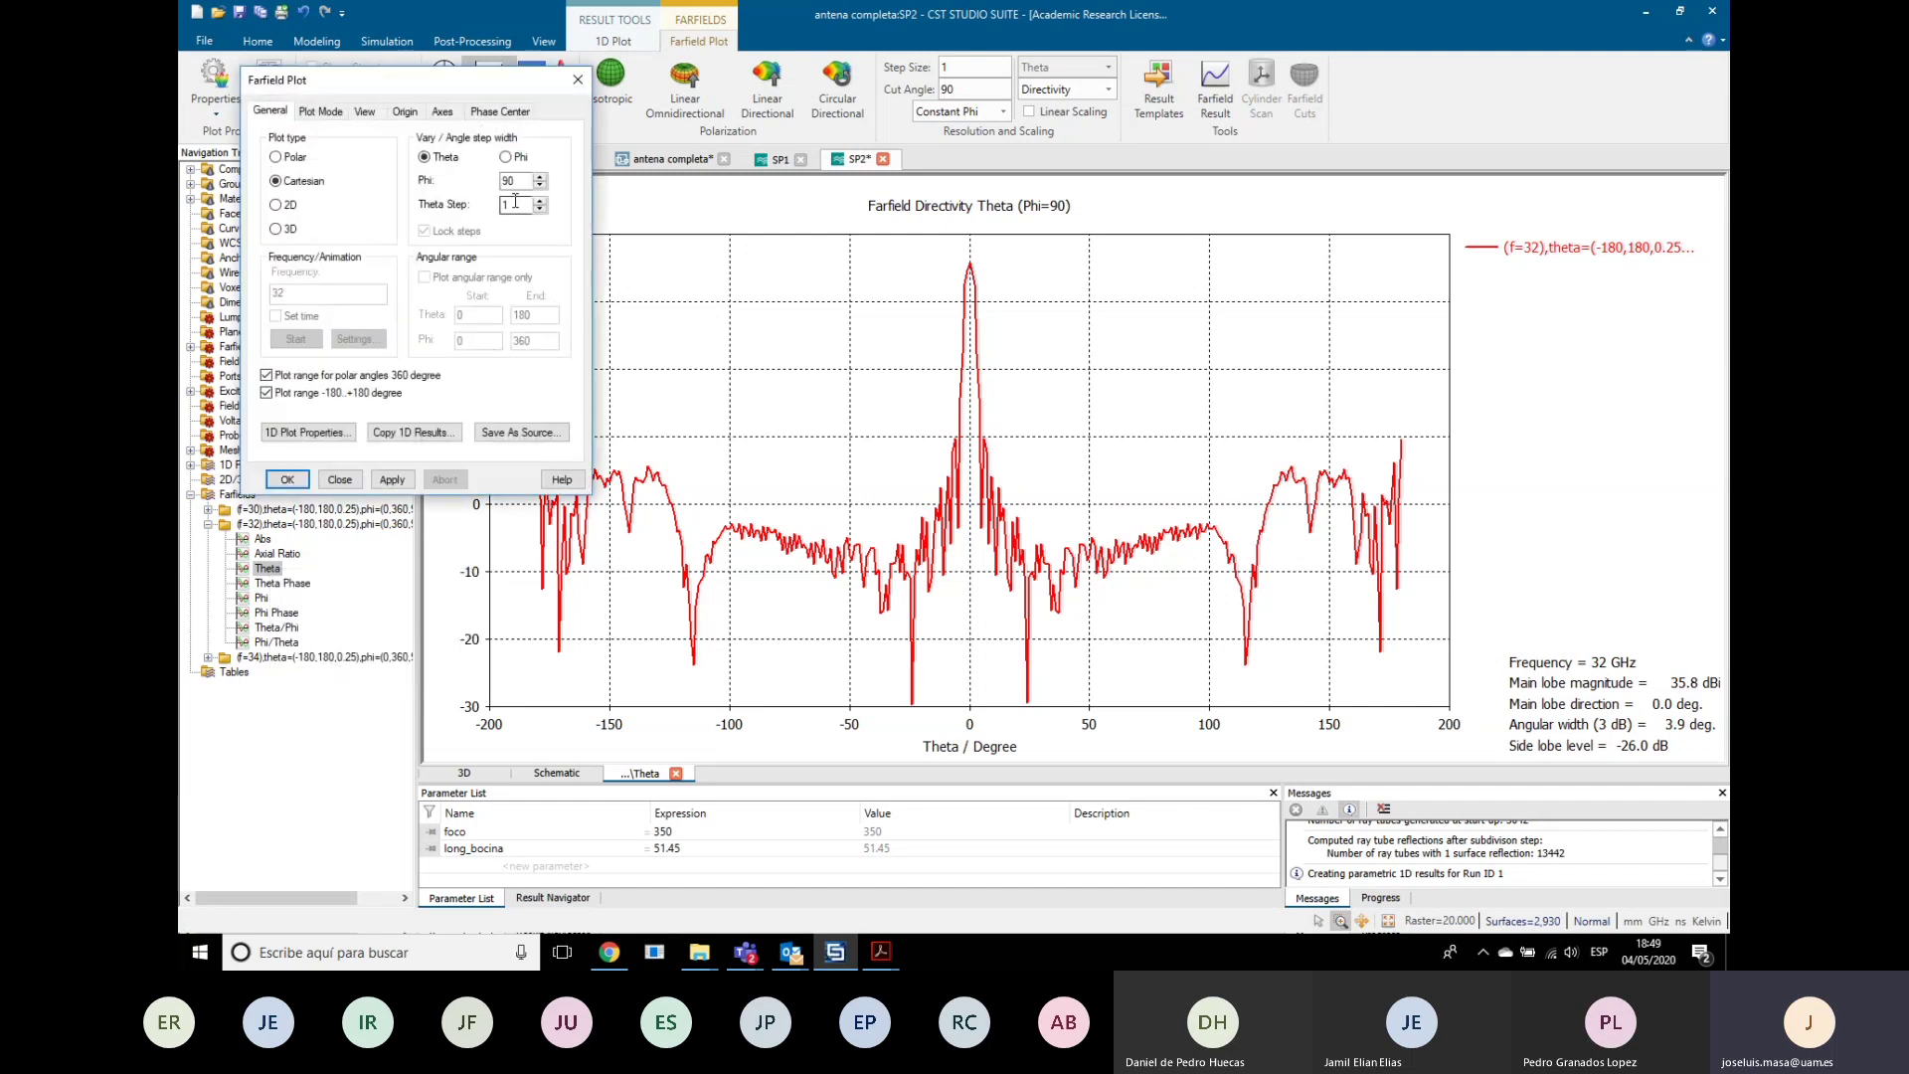
pyautogui.click(522, 206)
pyautogui.write('5')
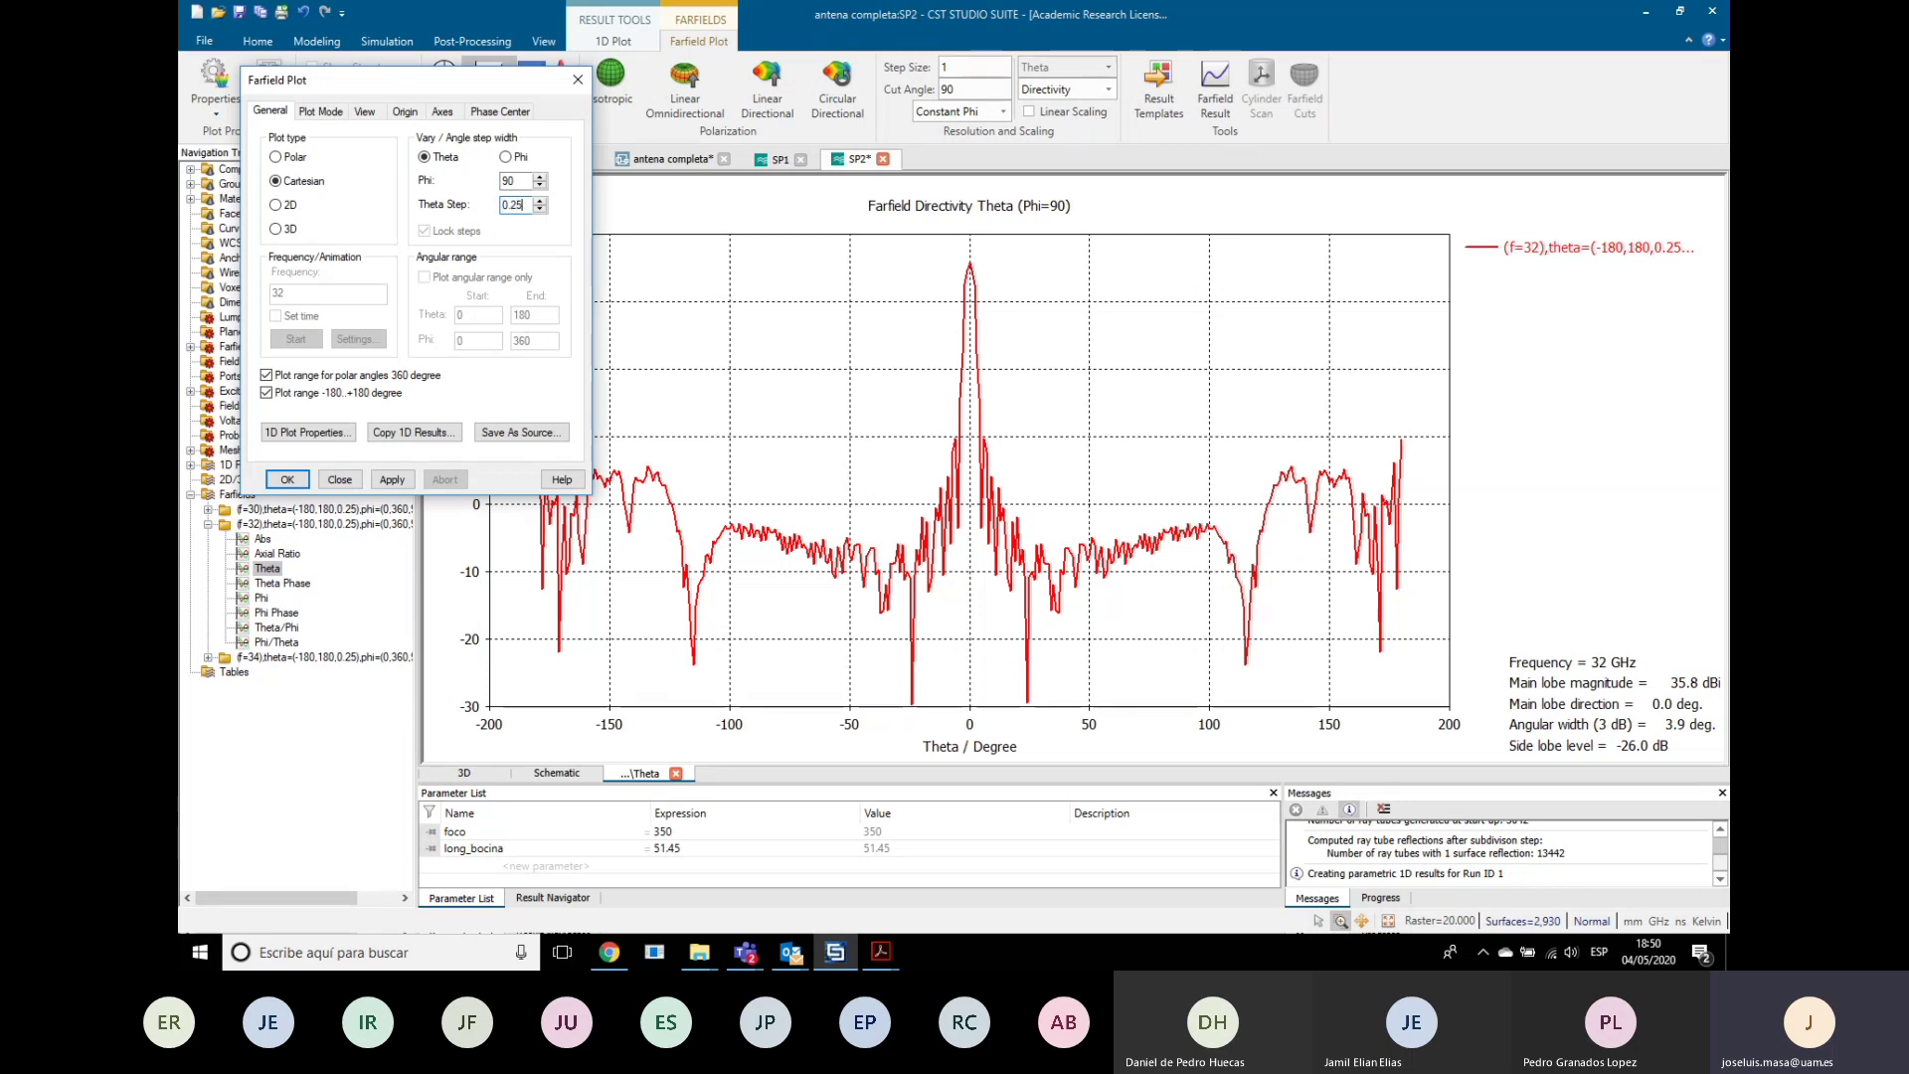
pyautogui.click(392, 480)
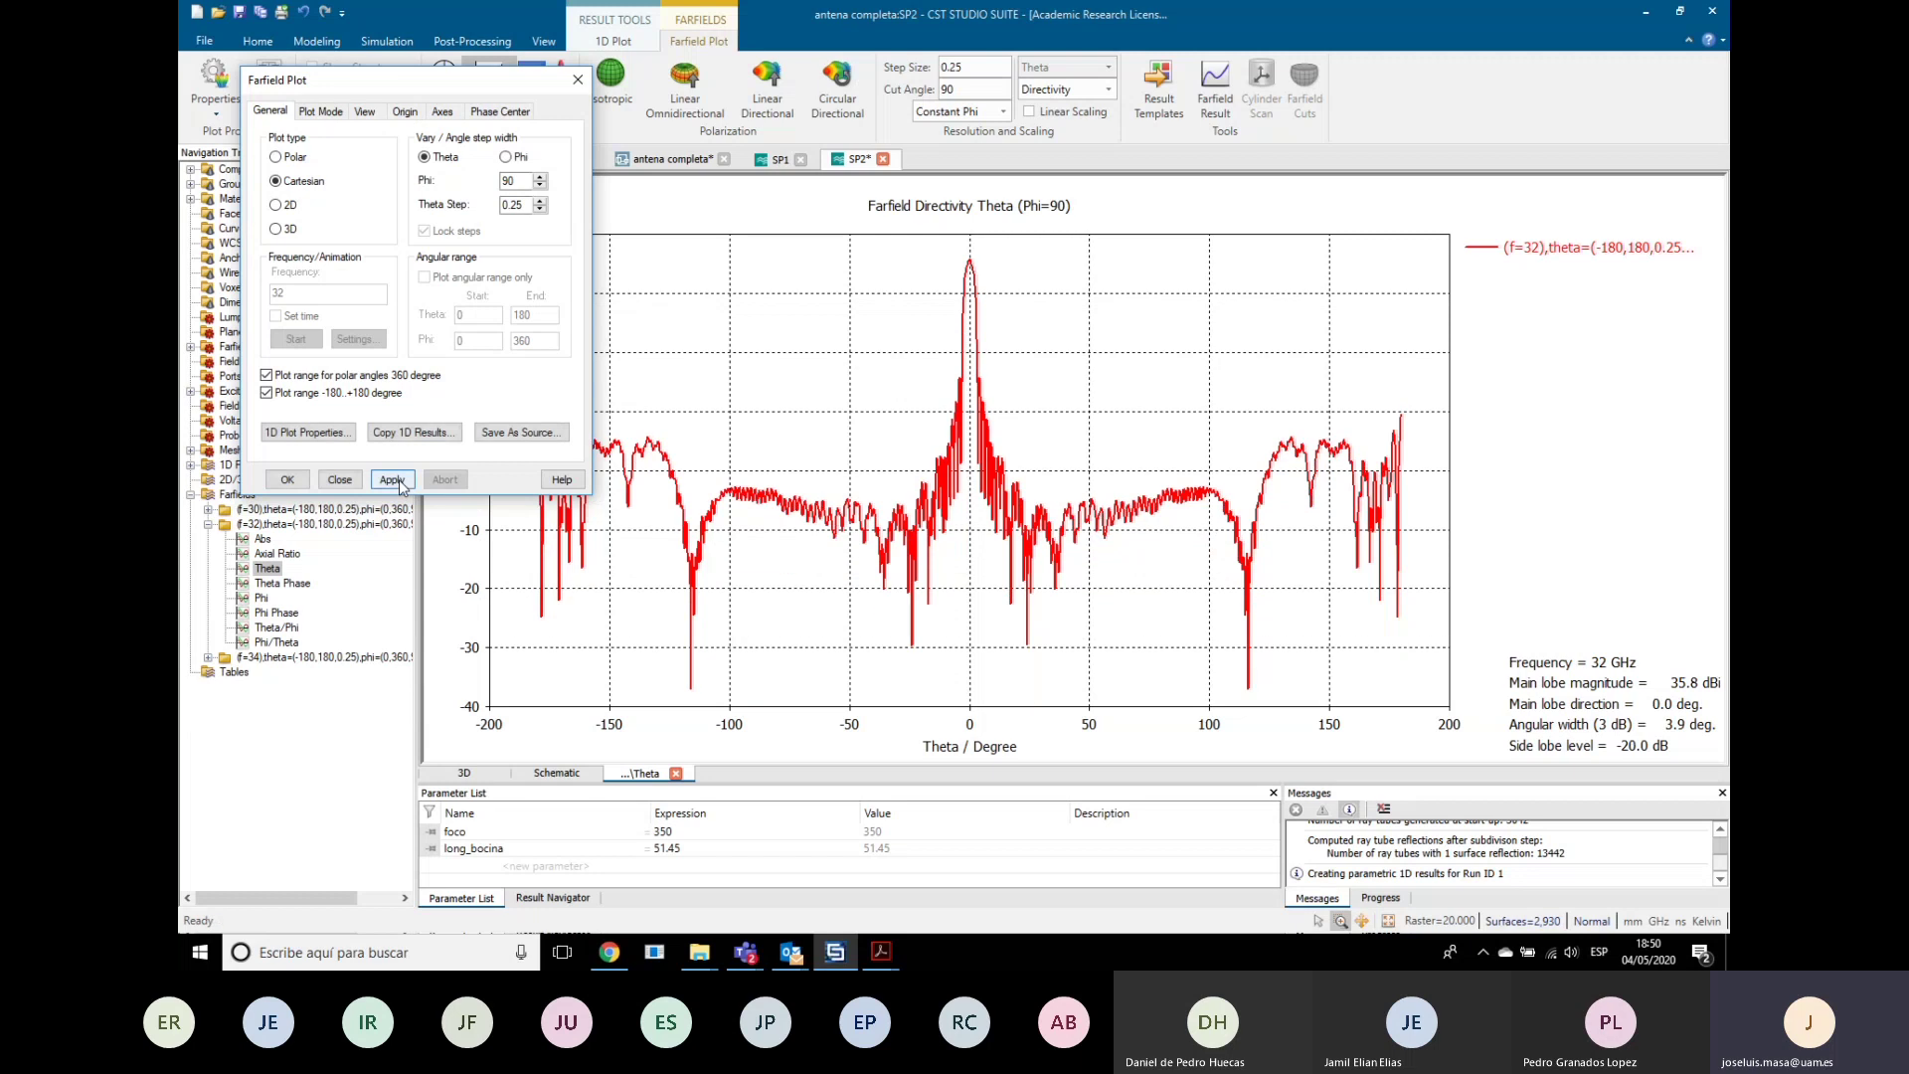
pyautogui.click(287, 481)
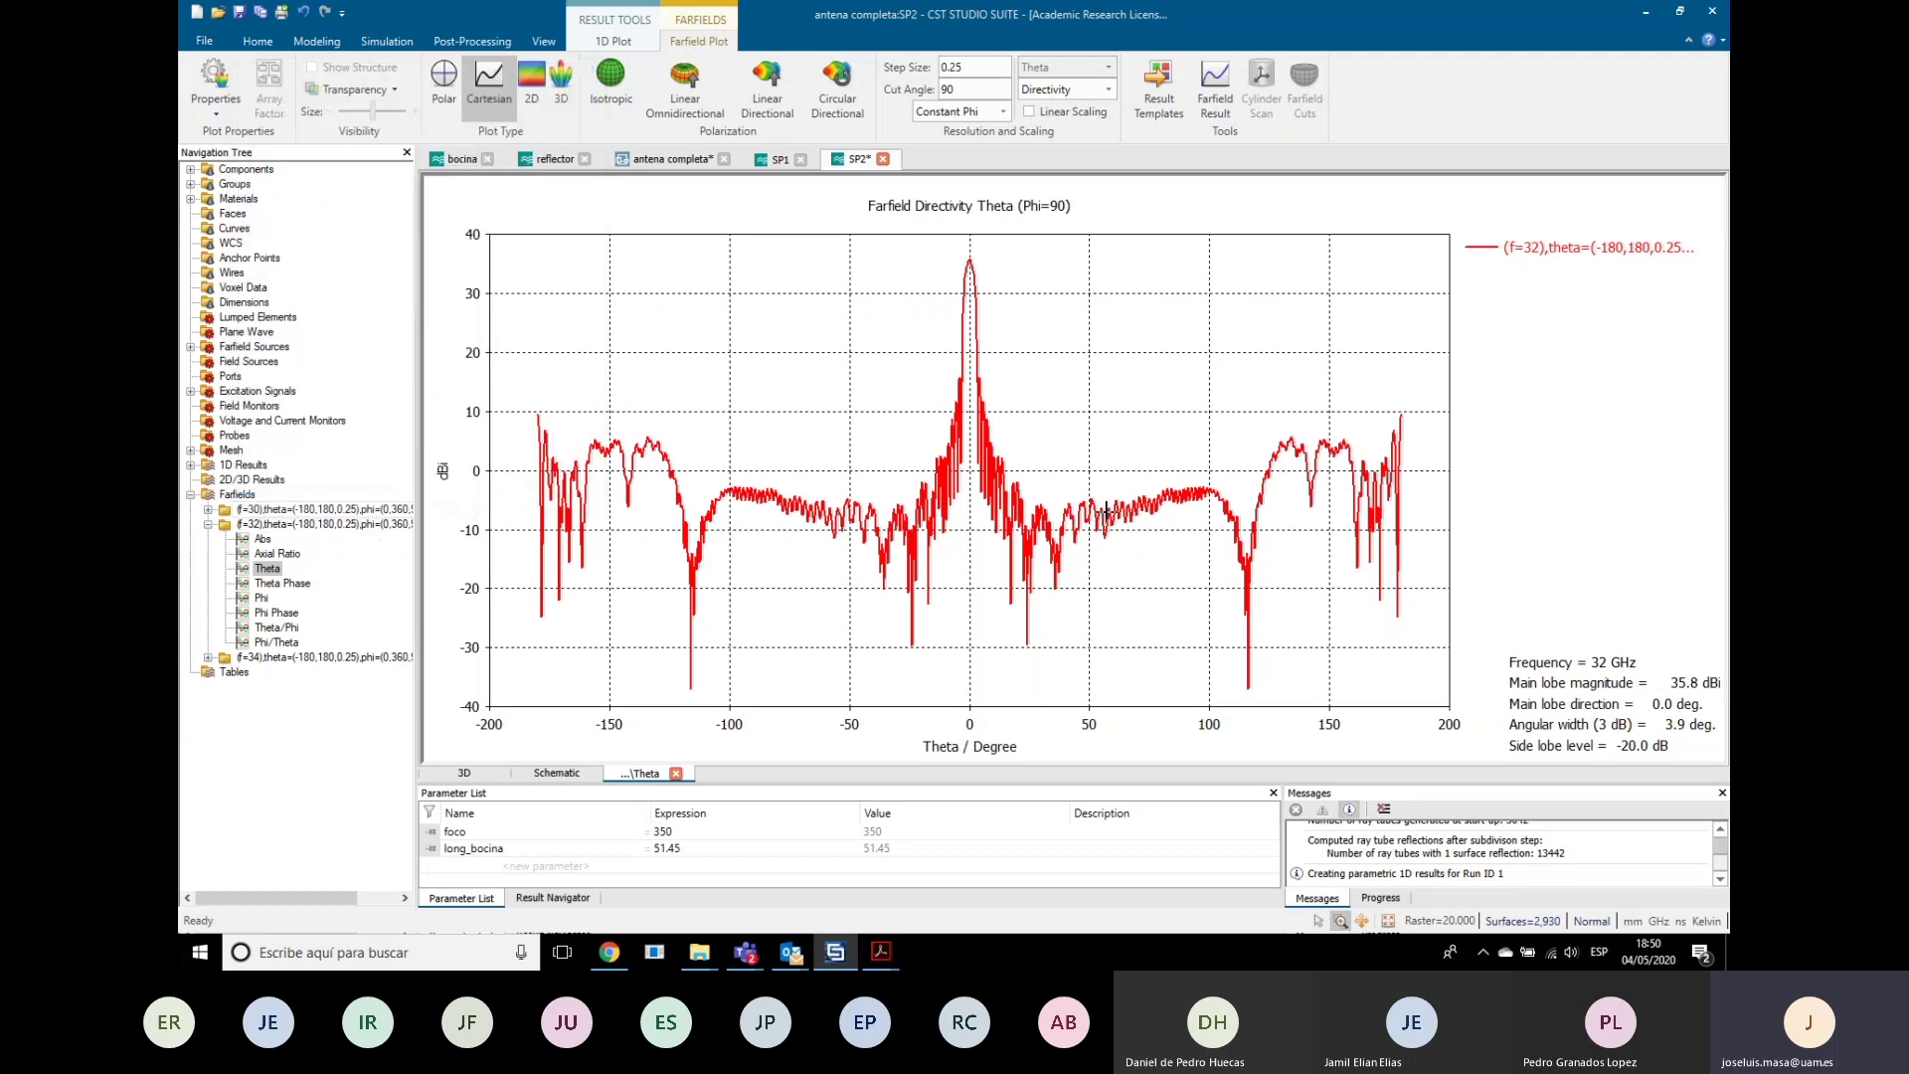
# Step: Turn off automatic ranging for the plot's X axis and limit it to -180 through 180 degrees
pyautogui.rightClick(827, 622)
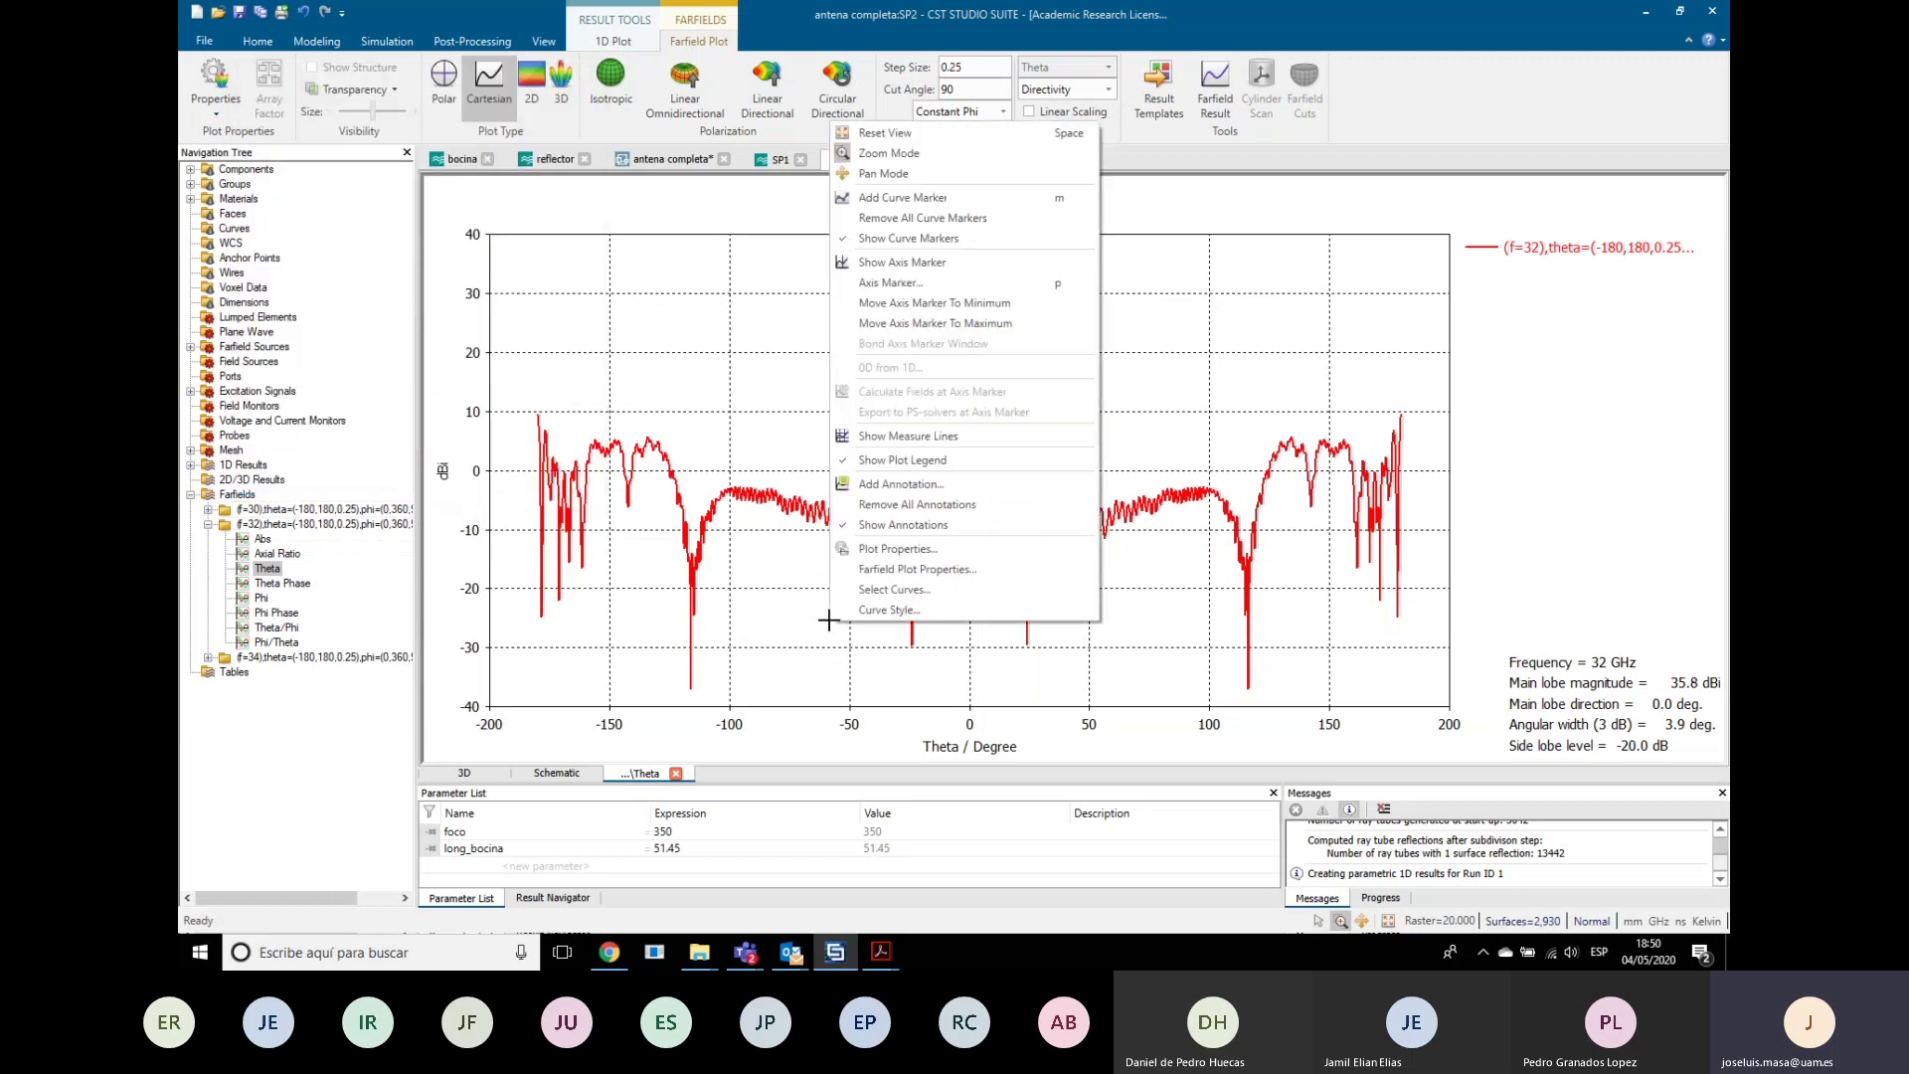
pyautogui.click(883, 550)
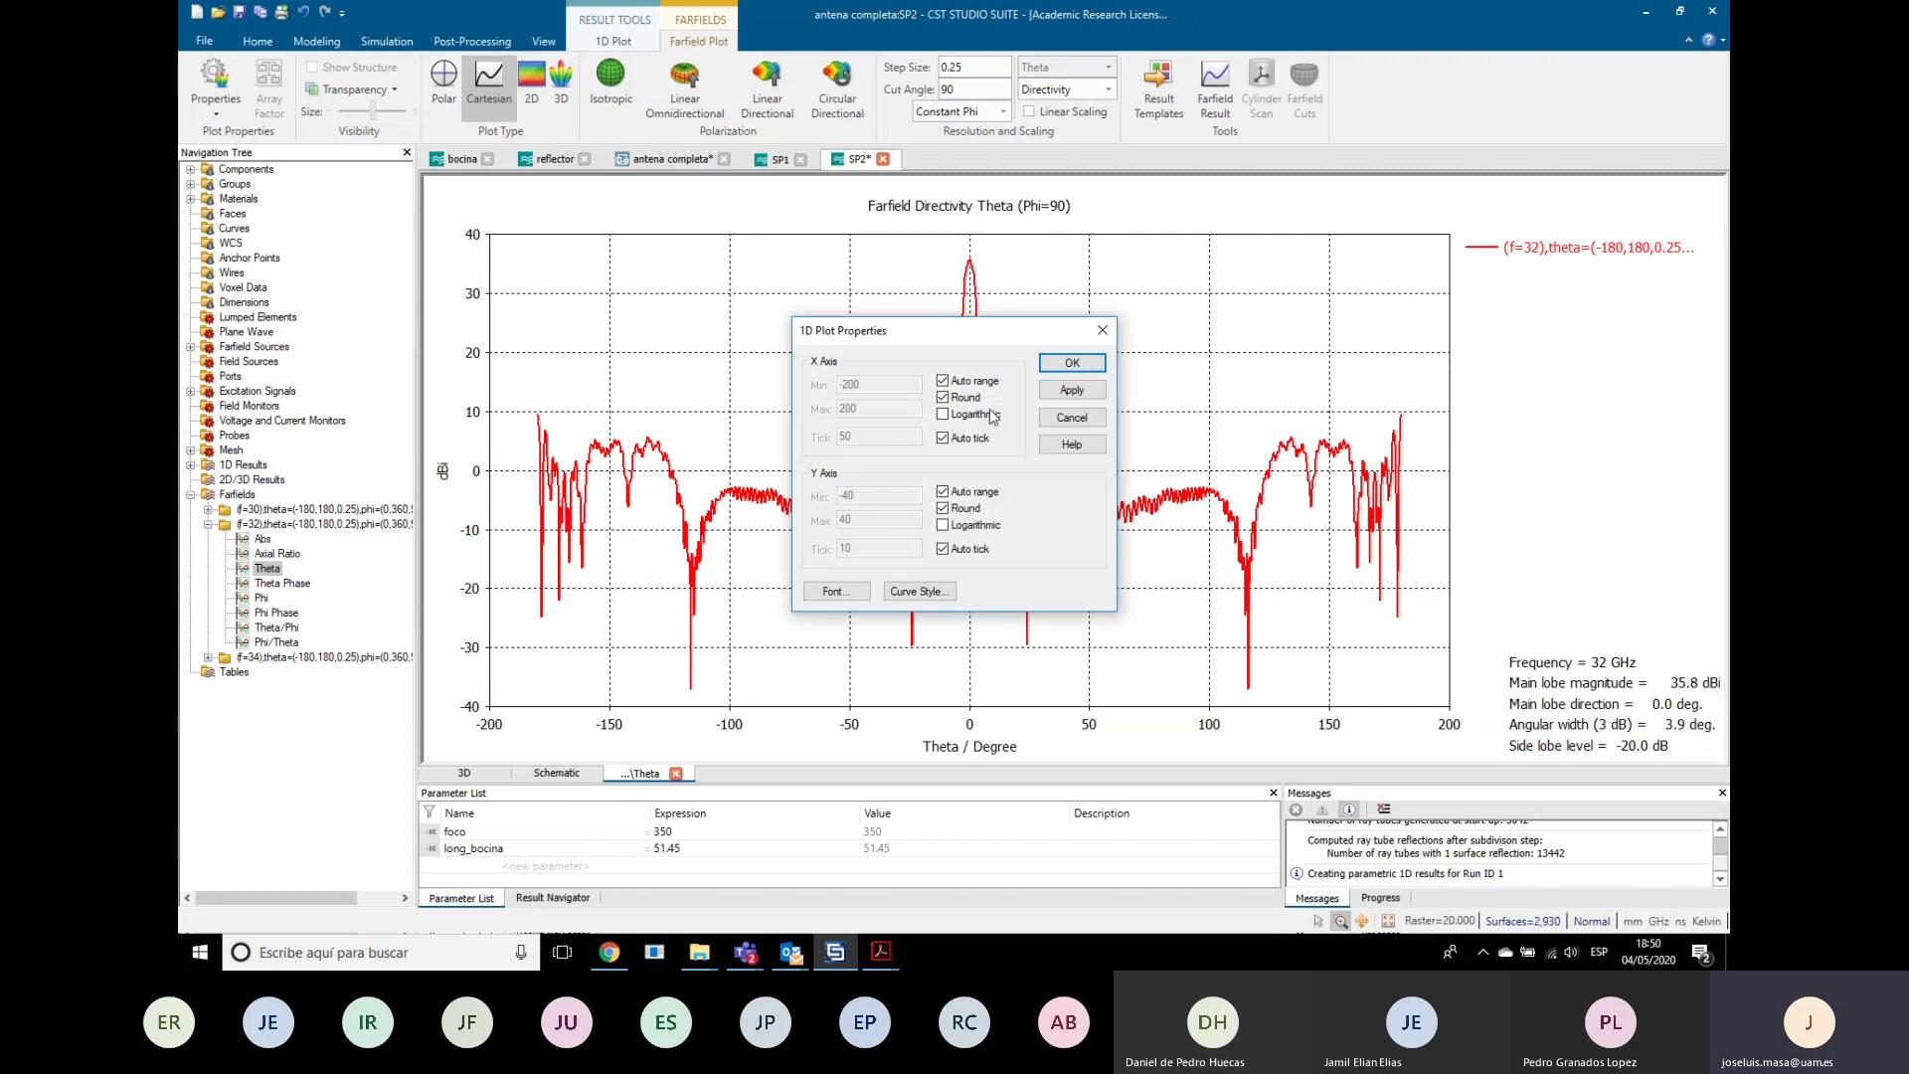
pyautogui.click(942, 381)
pyautogui.click(904, 382)
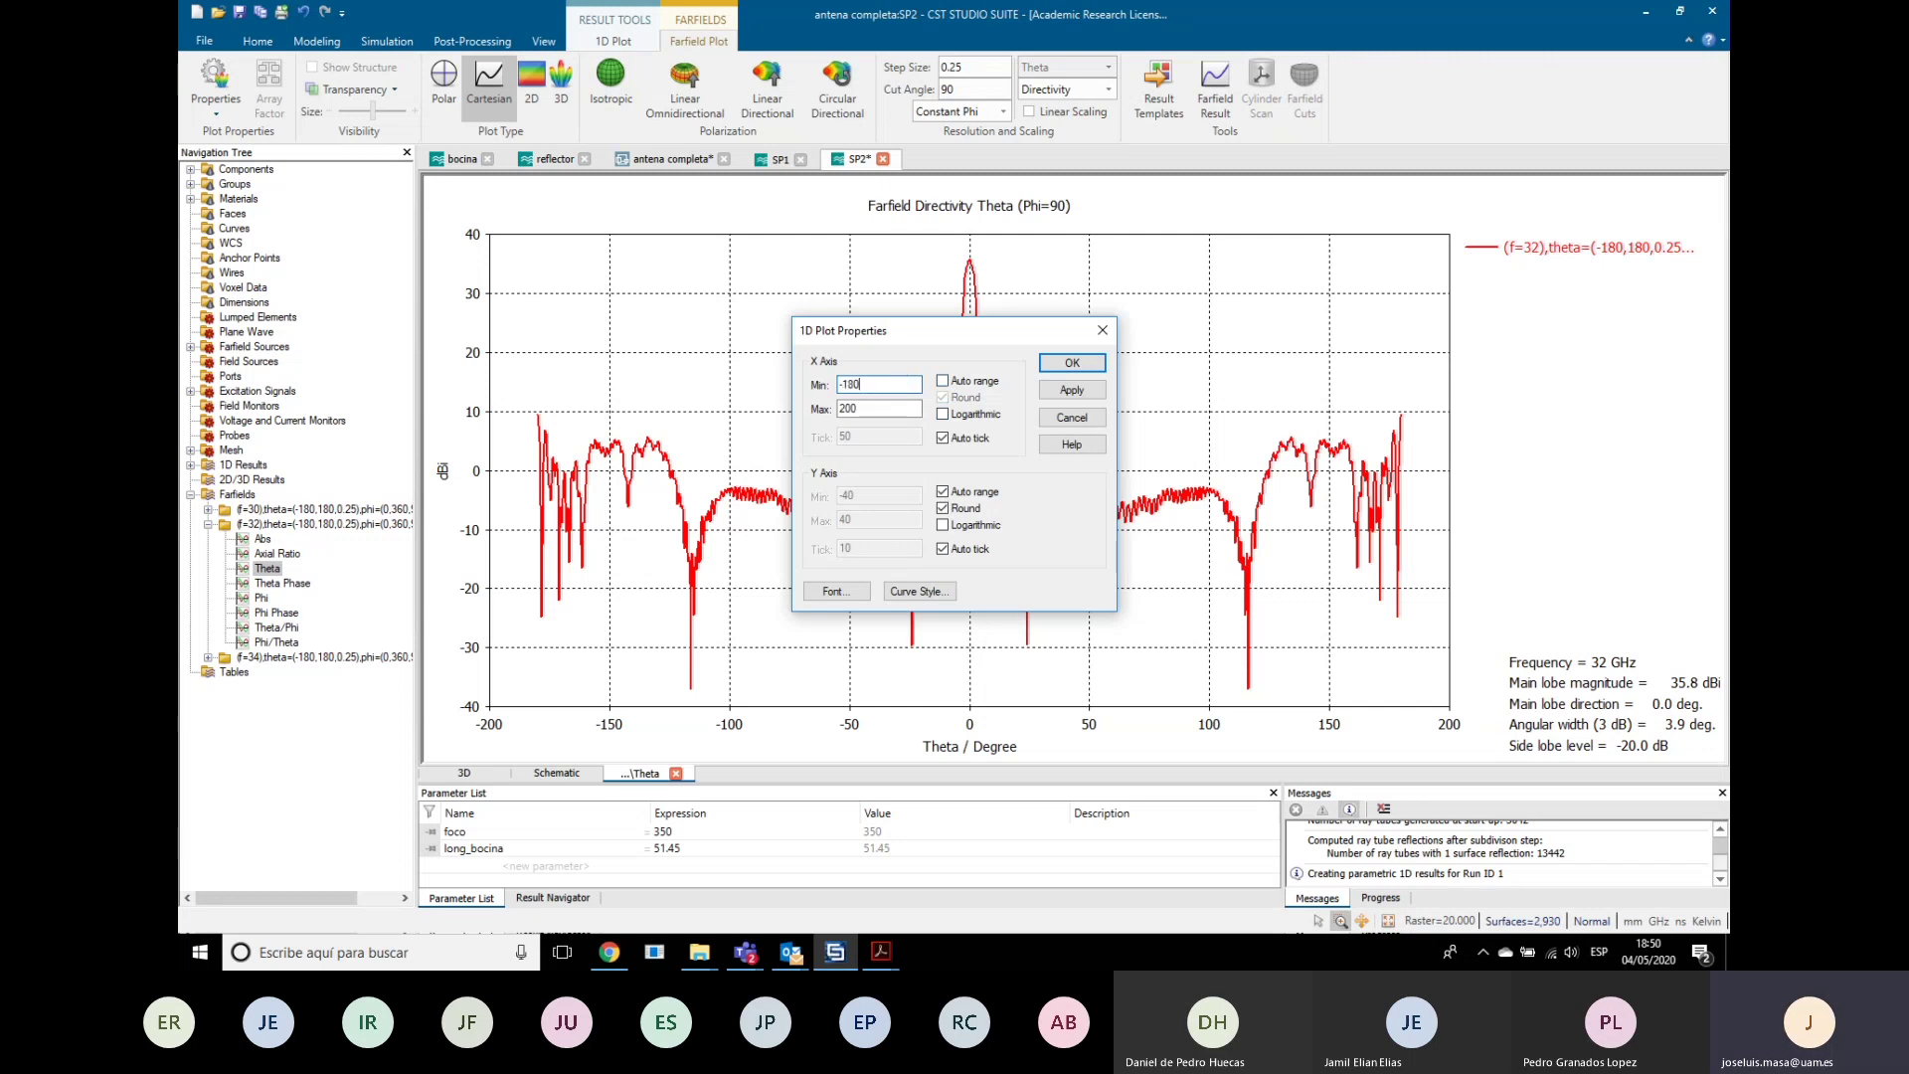
pyautogui.doubleClick(853, 408)
pyautogui.write('180')
pyautogui.click(1092, 390)
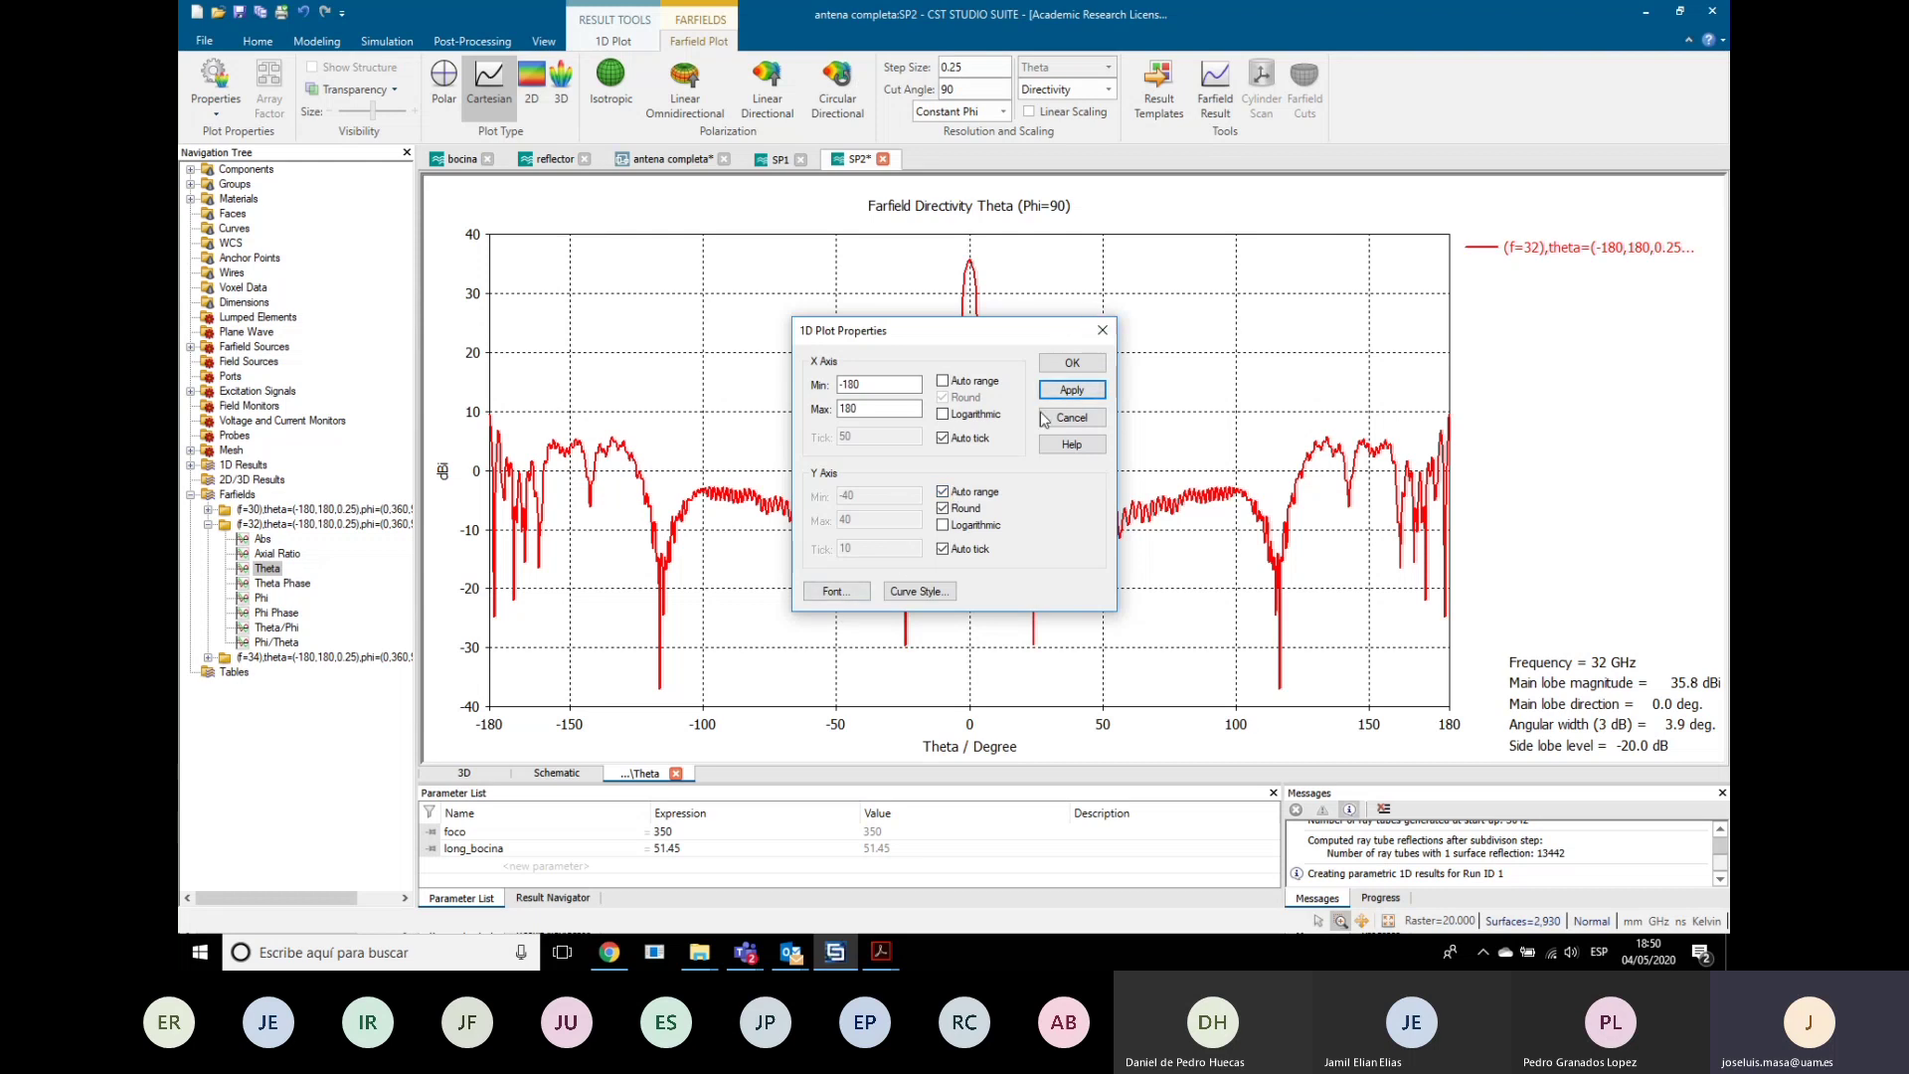
pyautogui.click(1103, 332)
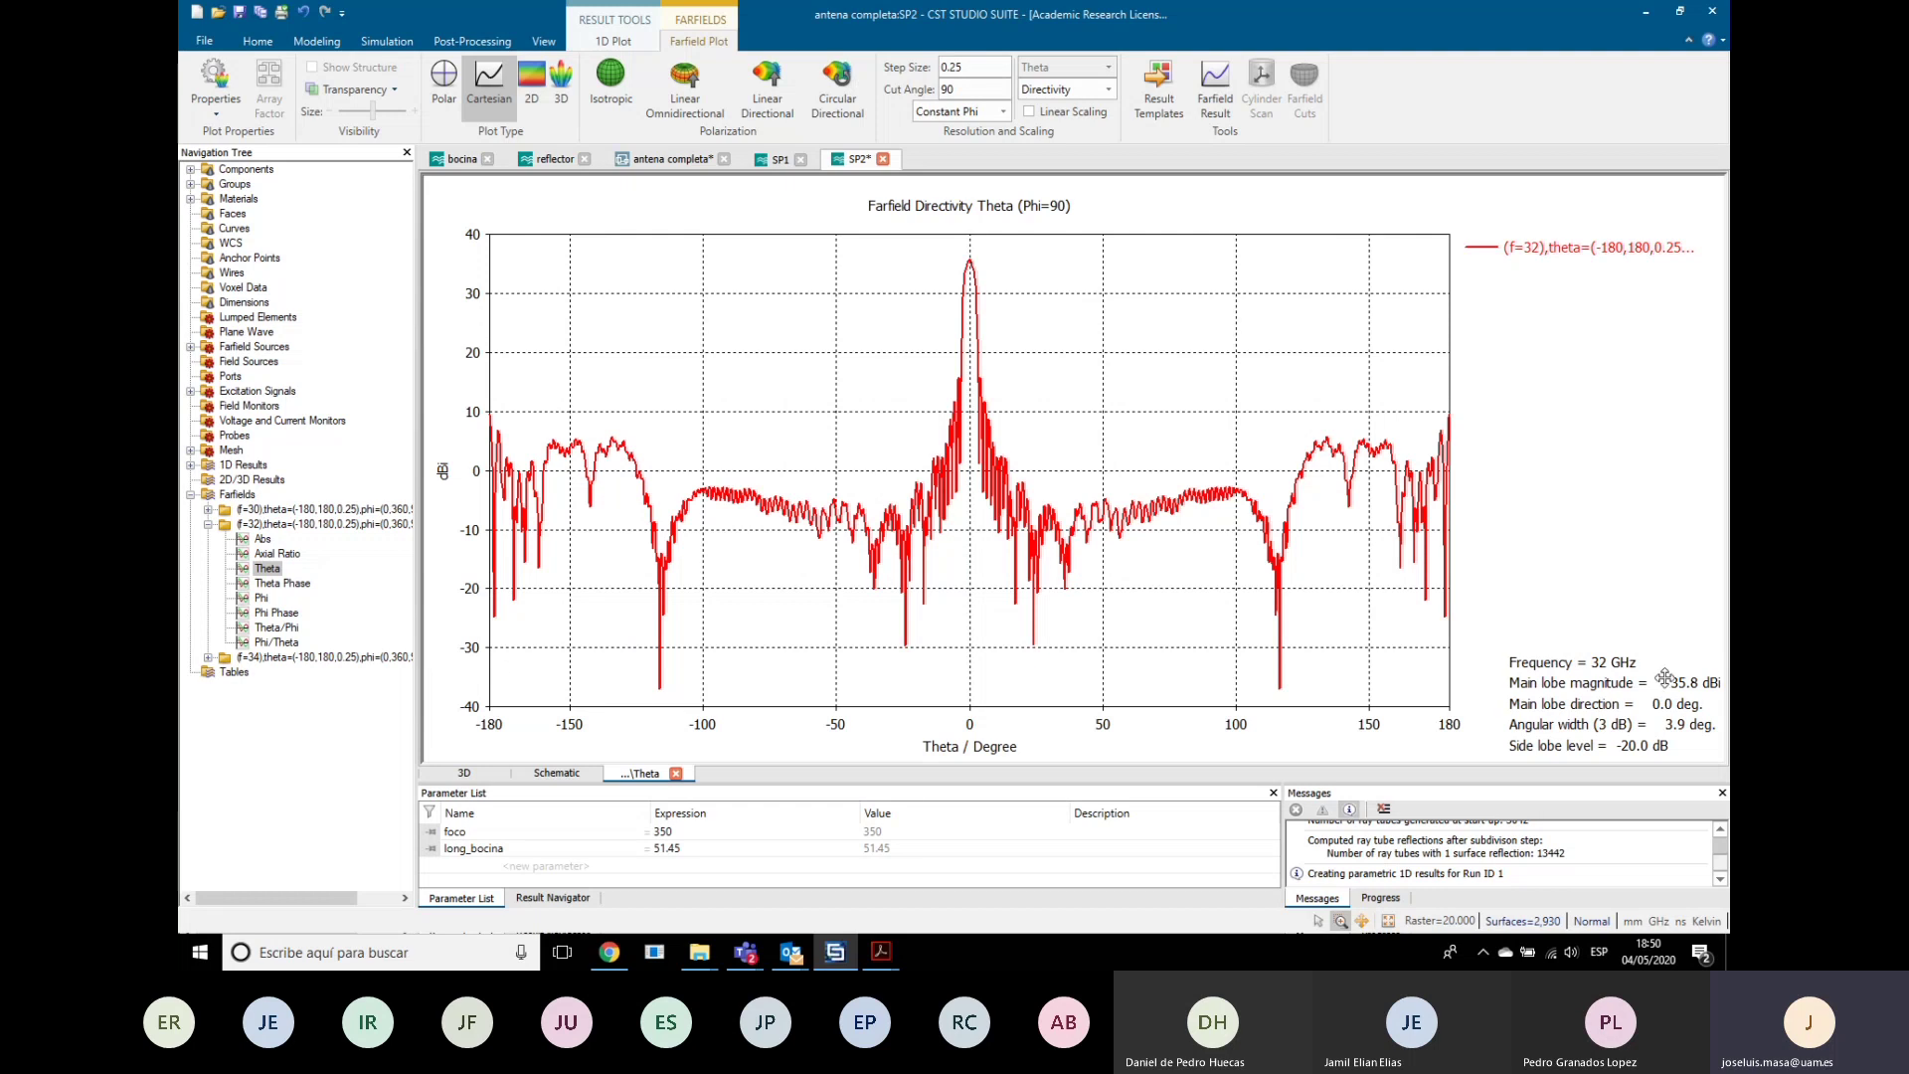
# Step: Review the available farfield quantities and plot mode options for the Theta cut, keeping Directivity as the plotted quantity
pyautogui.click(1064, 89)
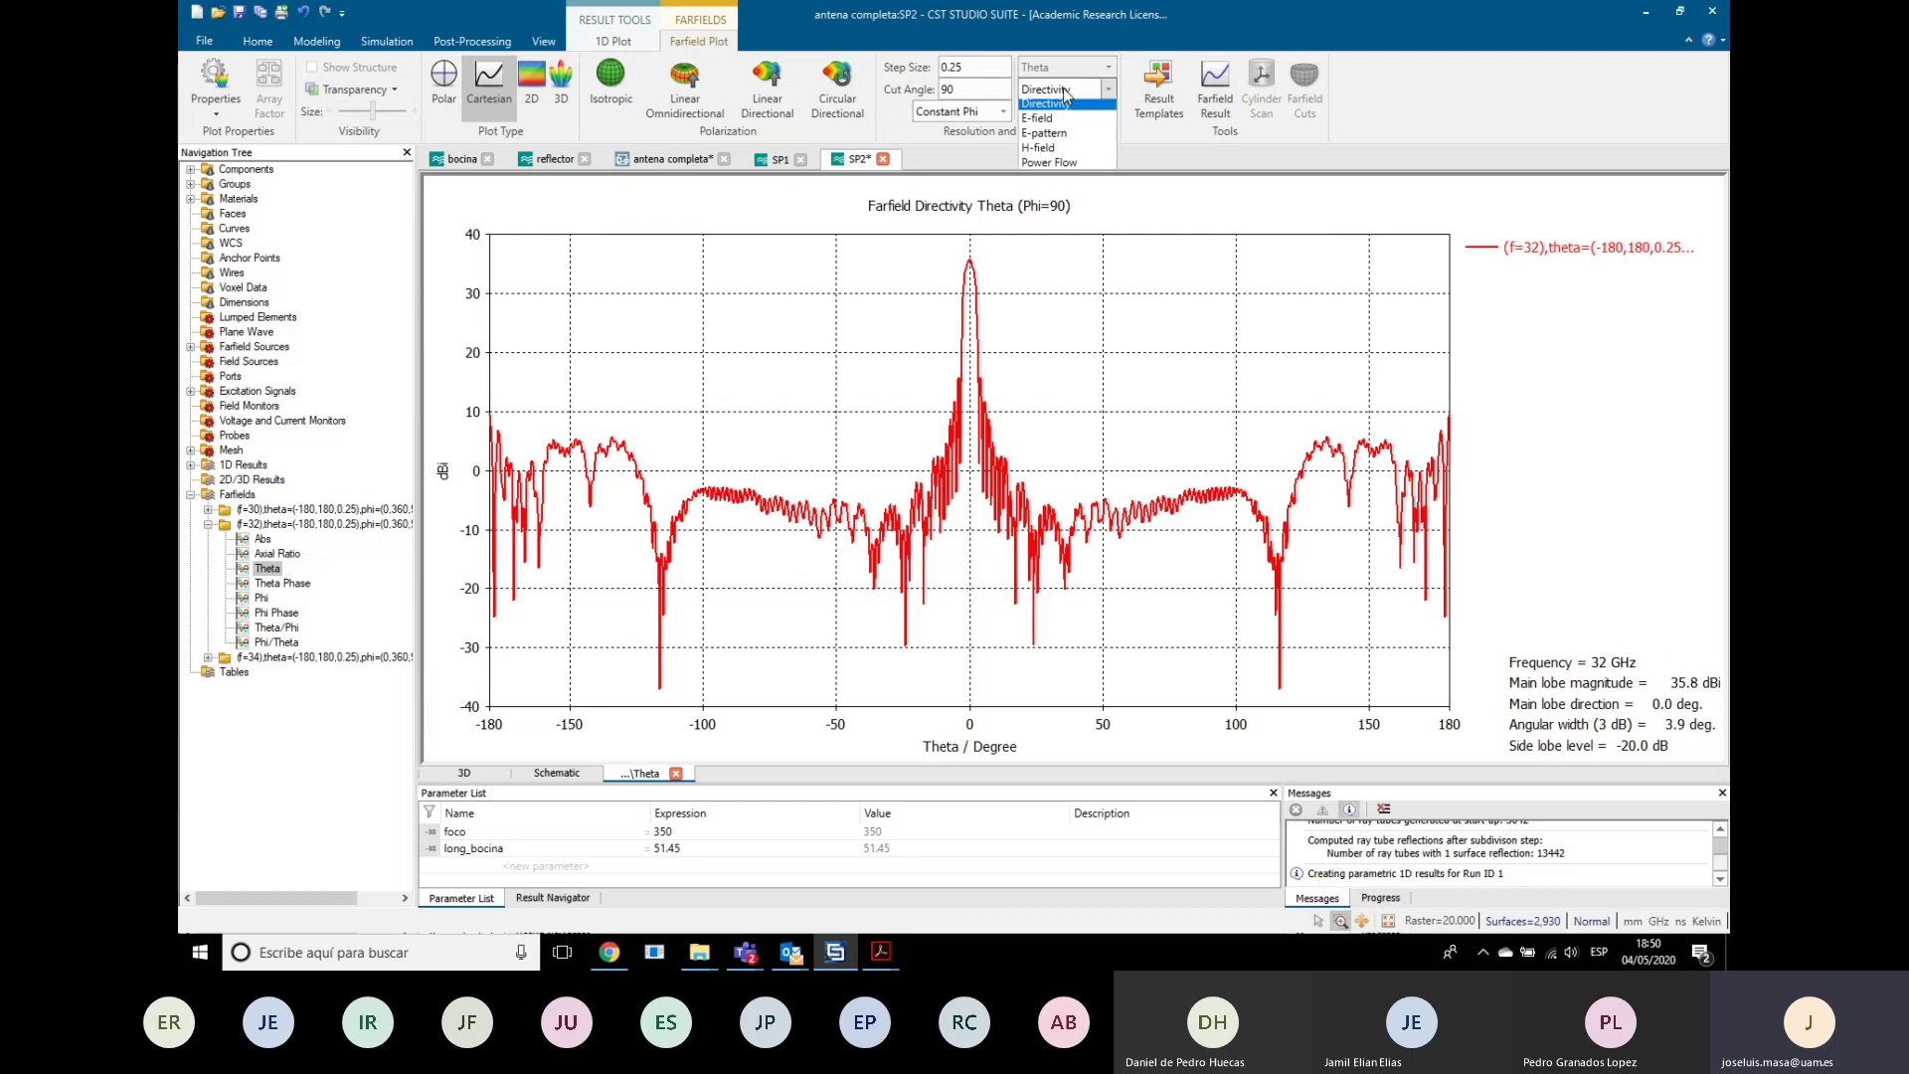
pyautogui.click(1060, 107)
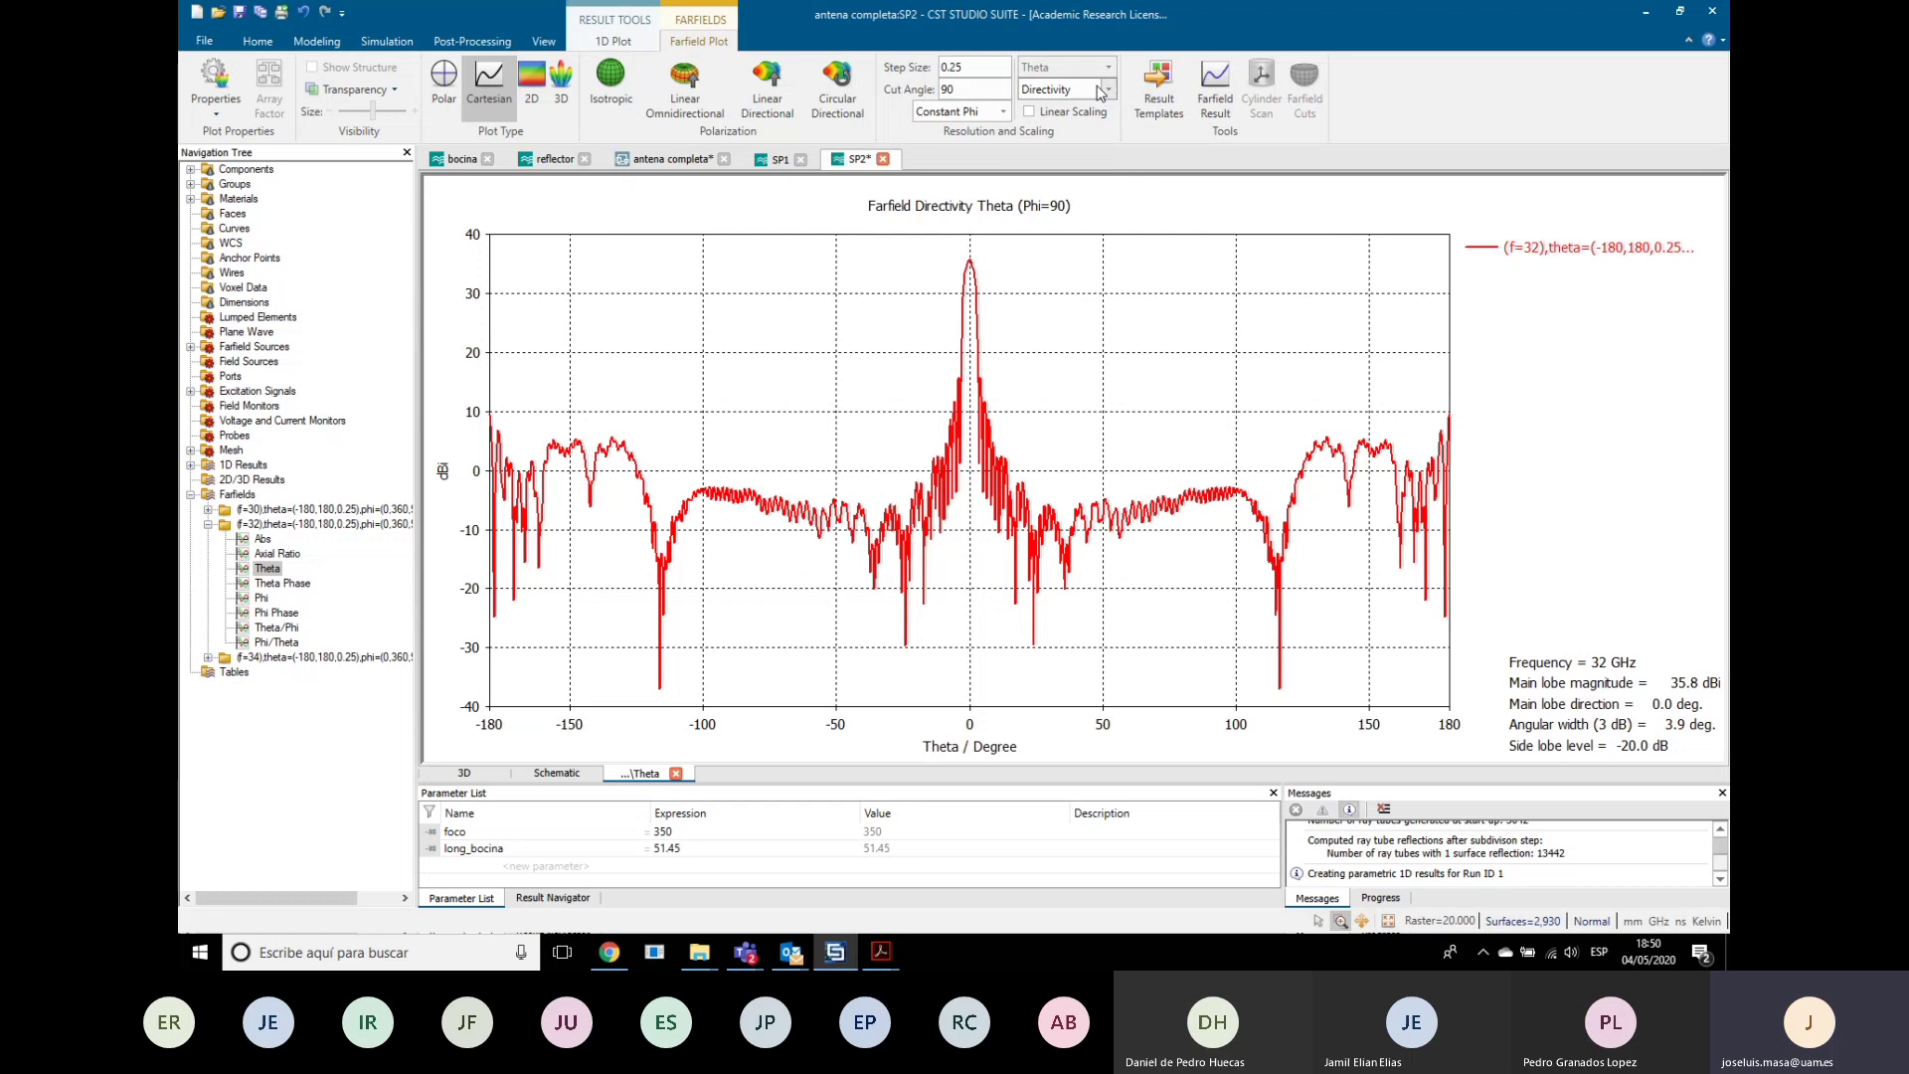
pyautogui.rightClick(270, 570)
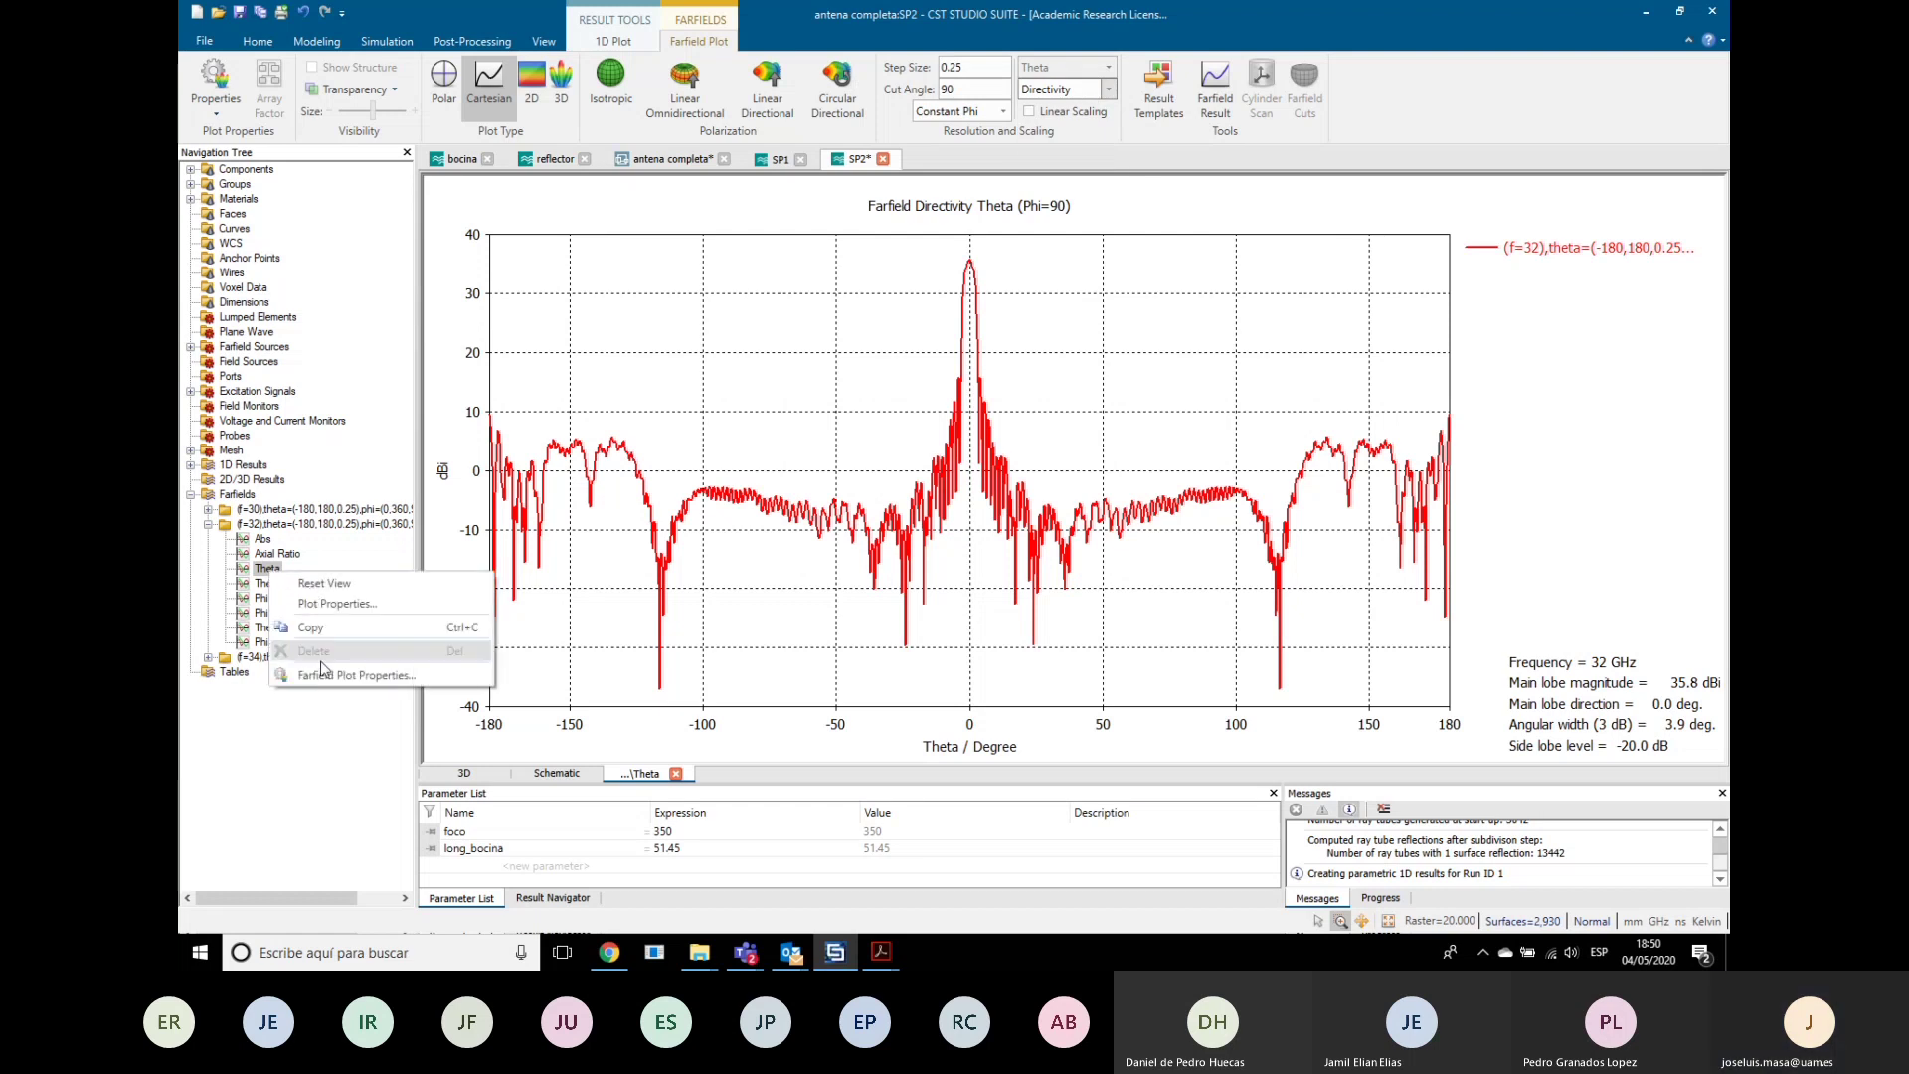
pyautogui.click(328, 675)
pyautogui.click(323, 111)
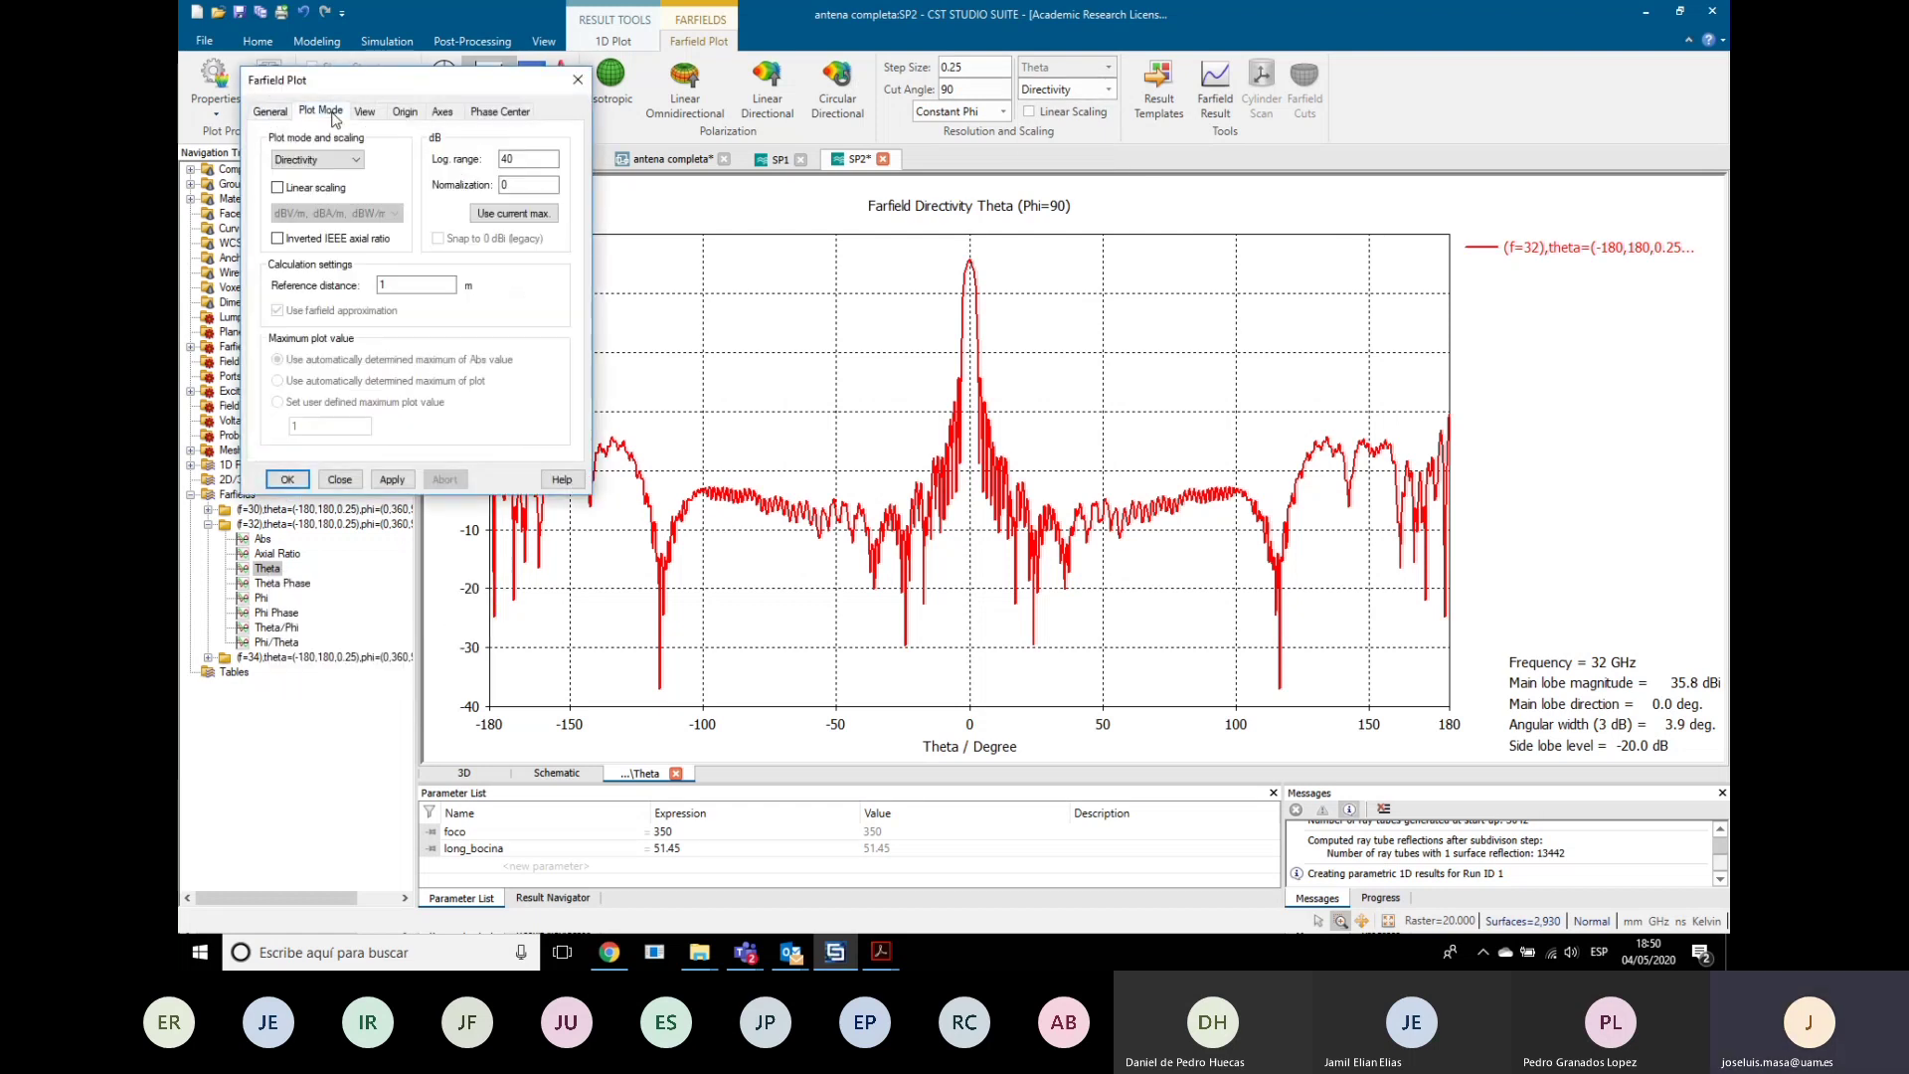
pyautogui.click(314, 162)
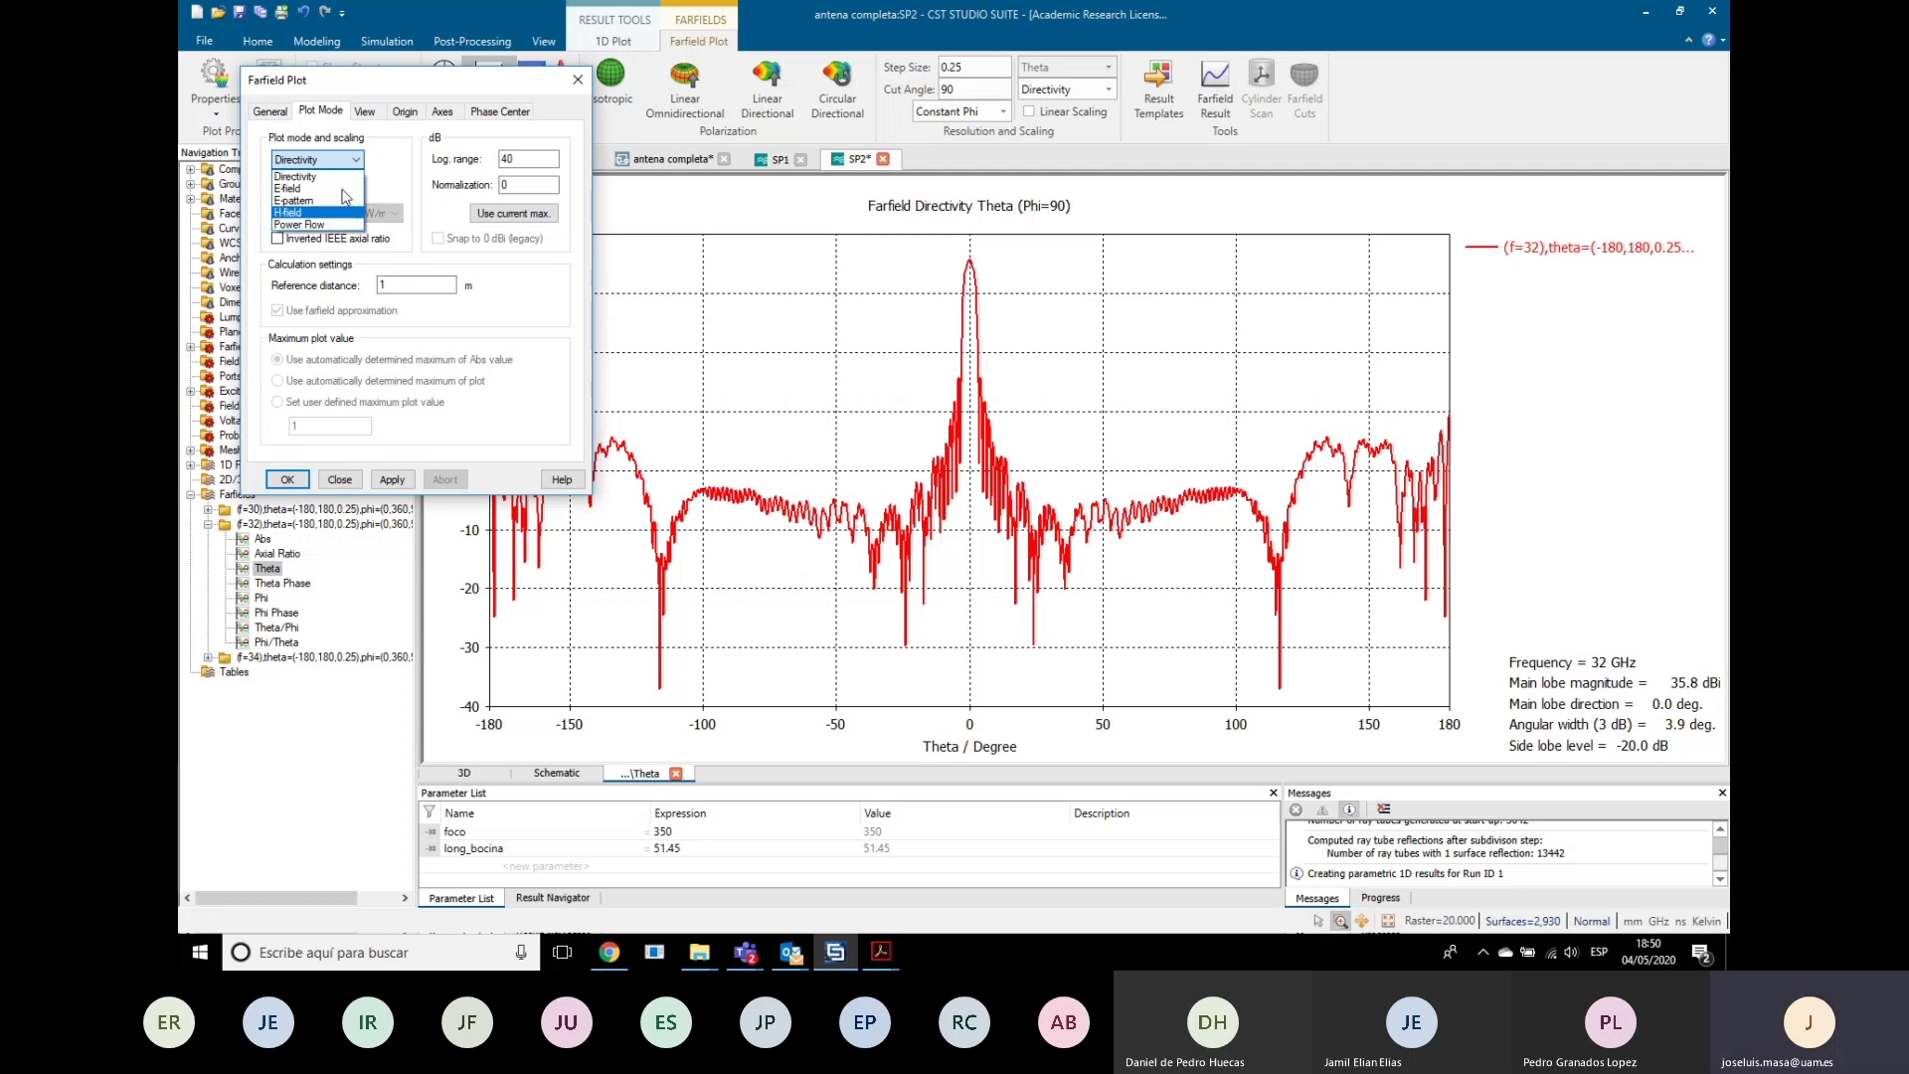
pyautogui.click(350, 488)
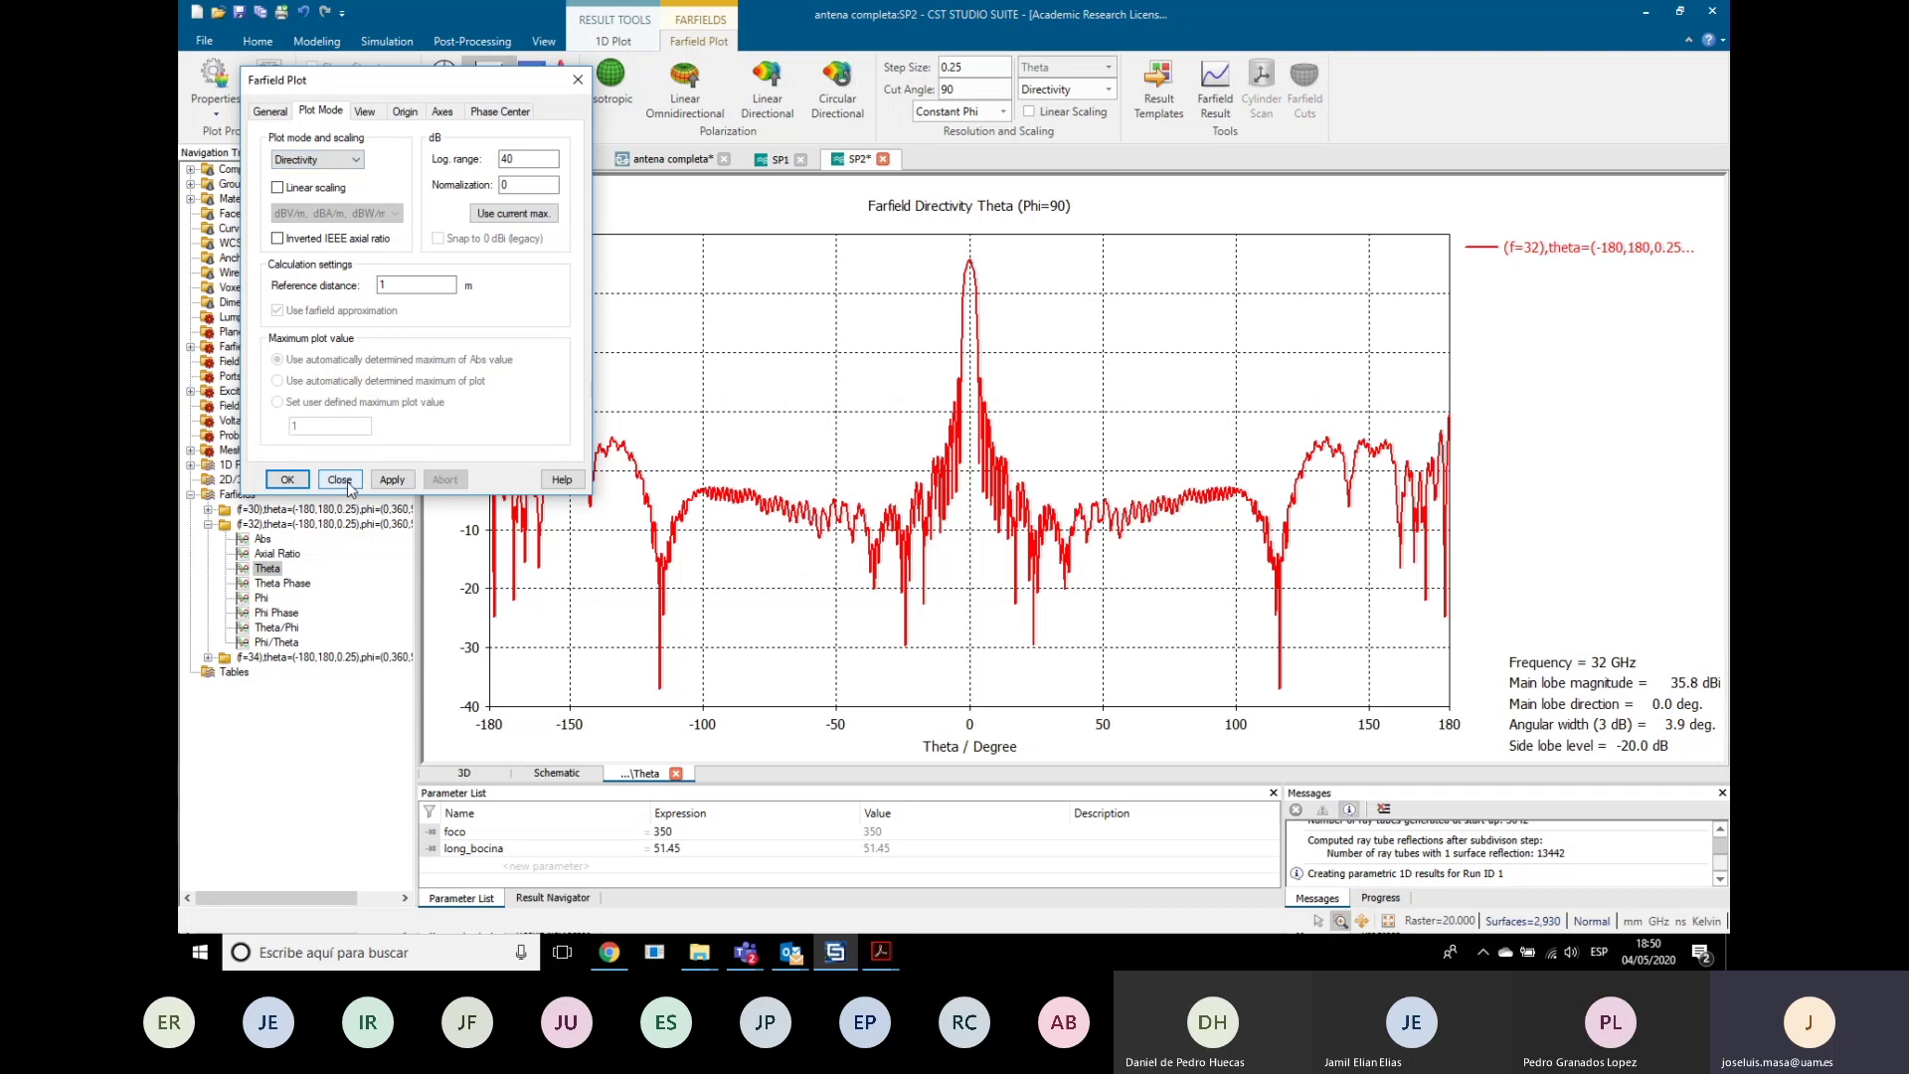
pyautogui.click(291, 485)
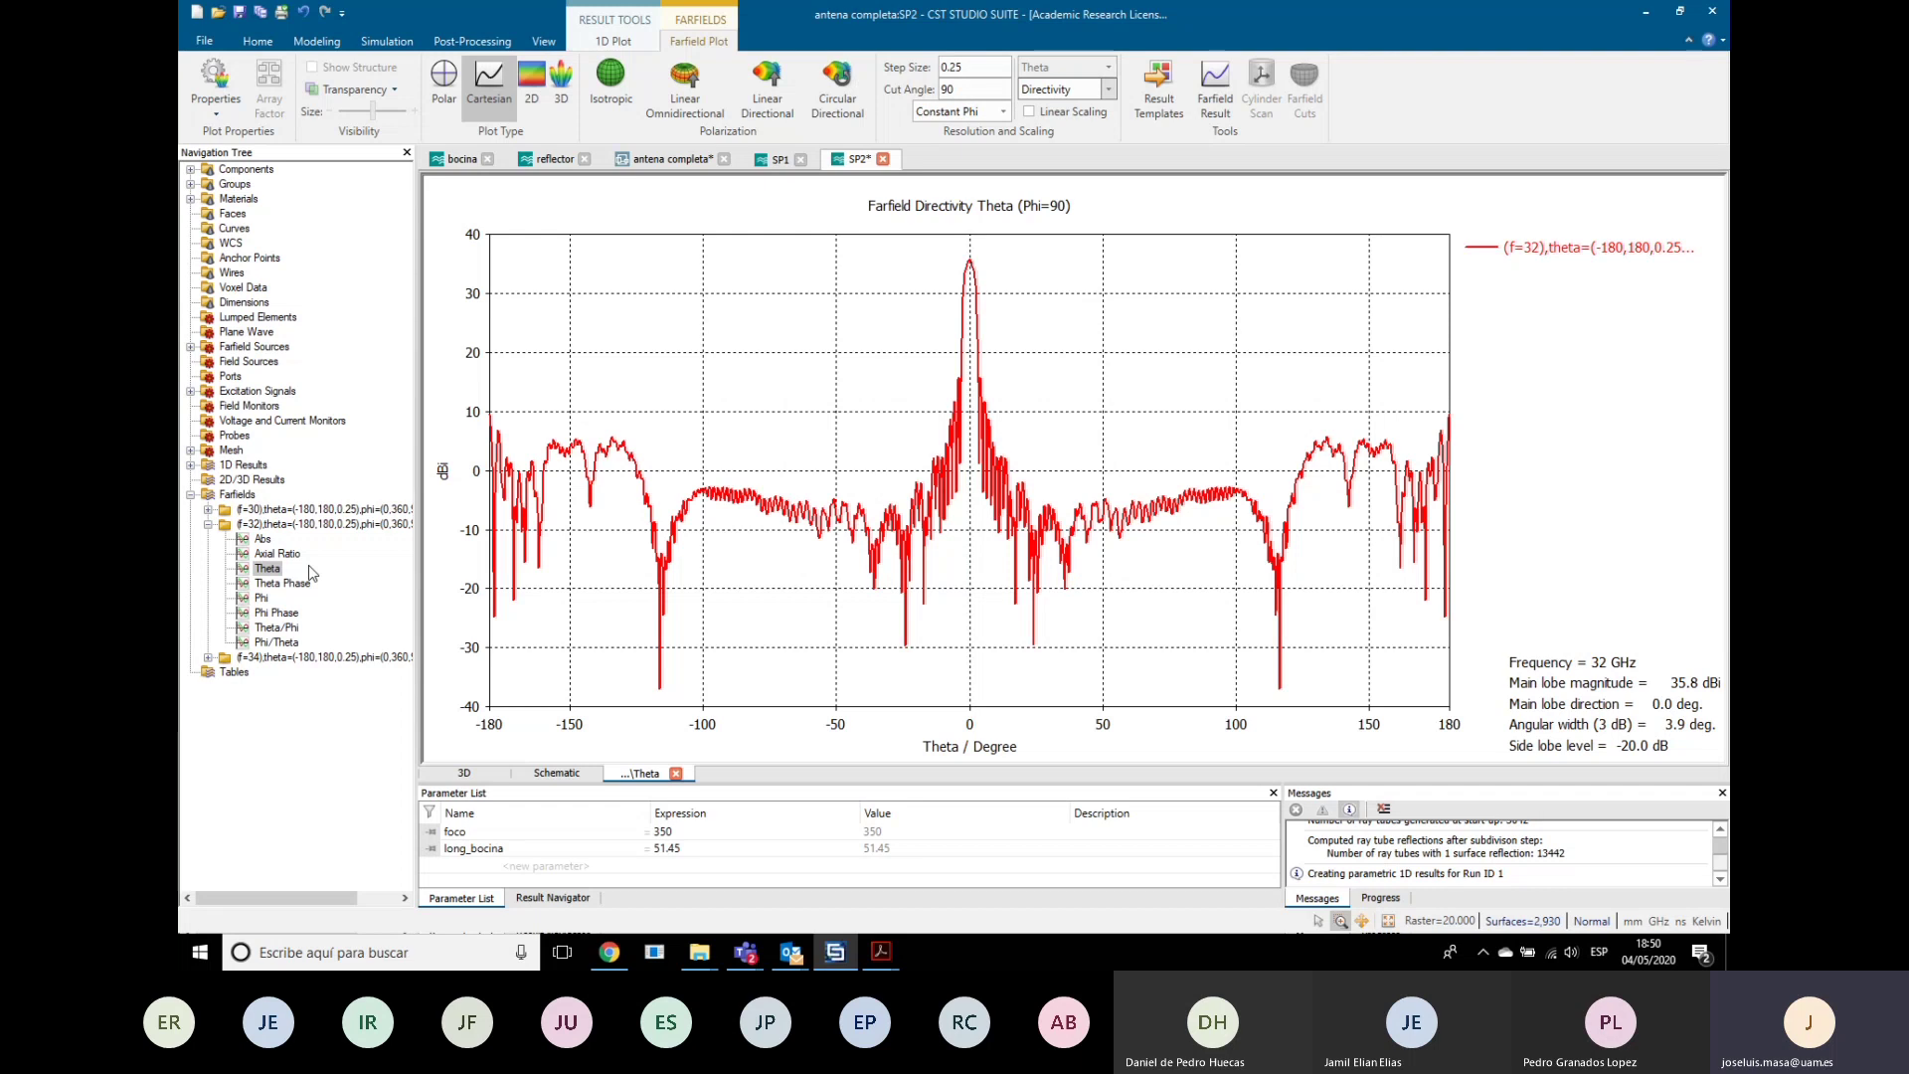
# Step: Check which 1D results SP2 contains, then switch to SP1 and display its S1,1 curve among the S-parameters
pyautogui.moveTo(417, 518); pyautogui.dragTo(505, 518)
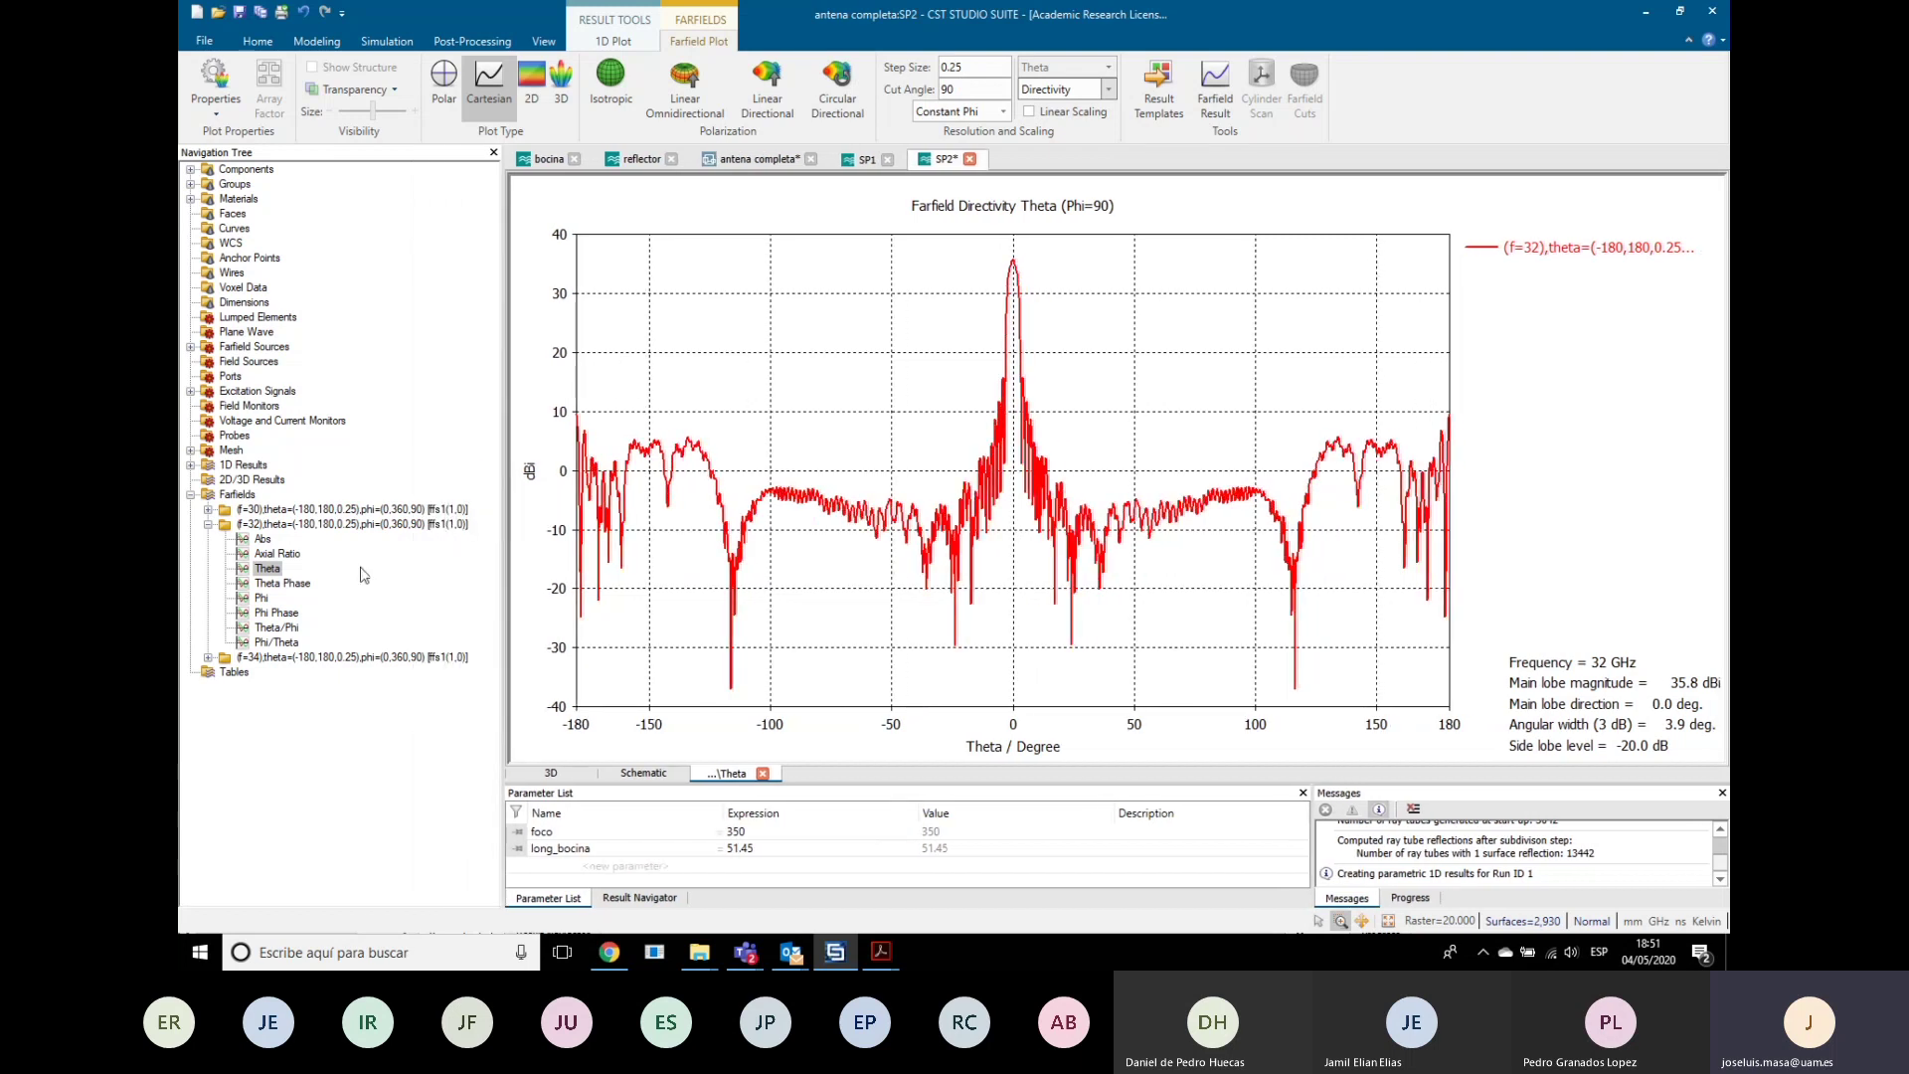
pyautogui.click(190, 464)
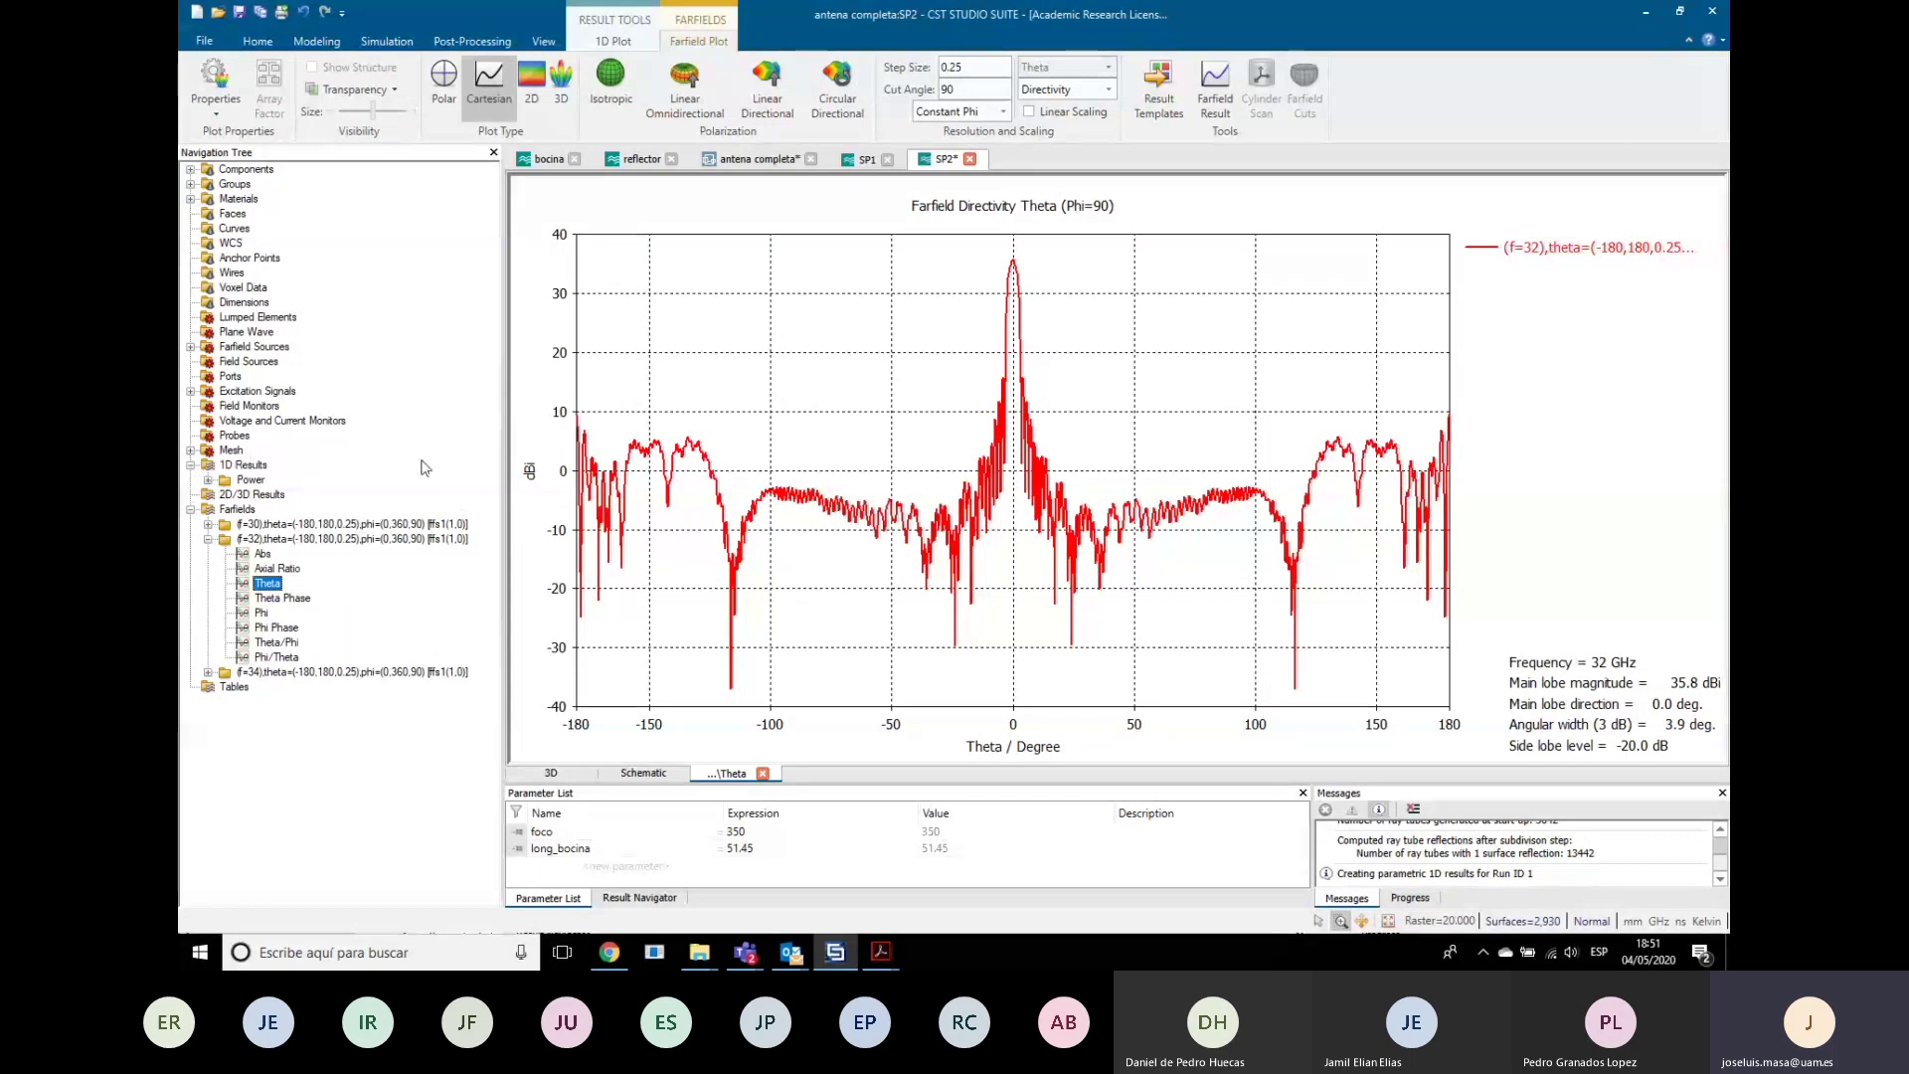
pyautogui.click(854, 163)
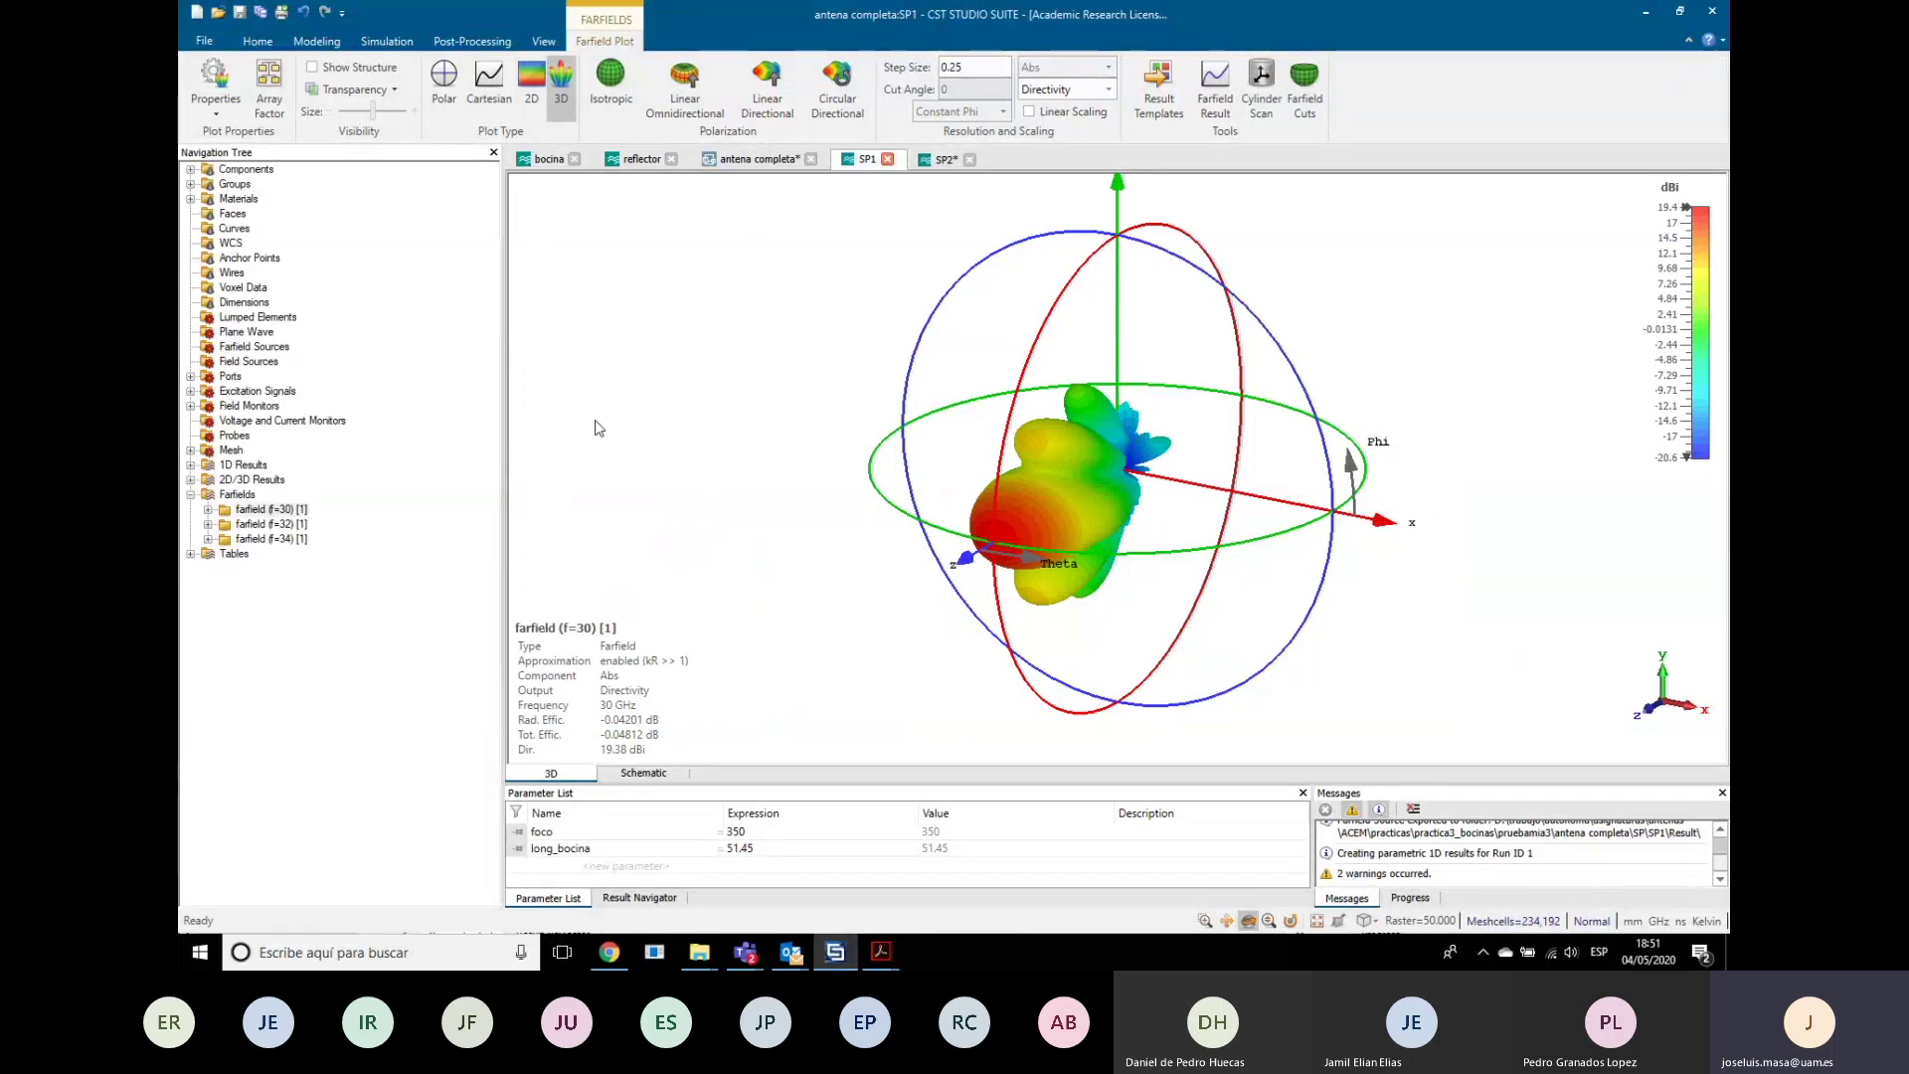
pyautogui.click(191, 465)
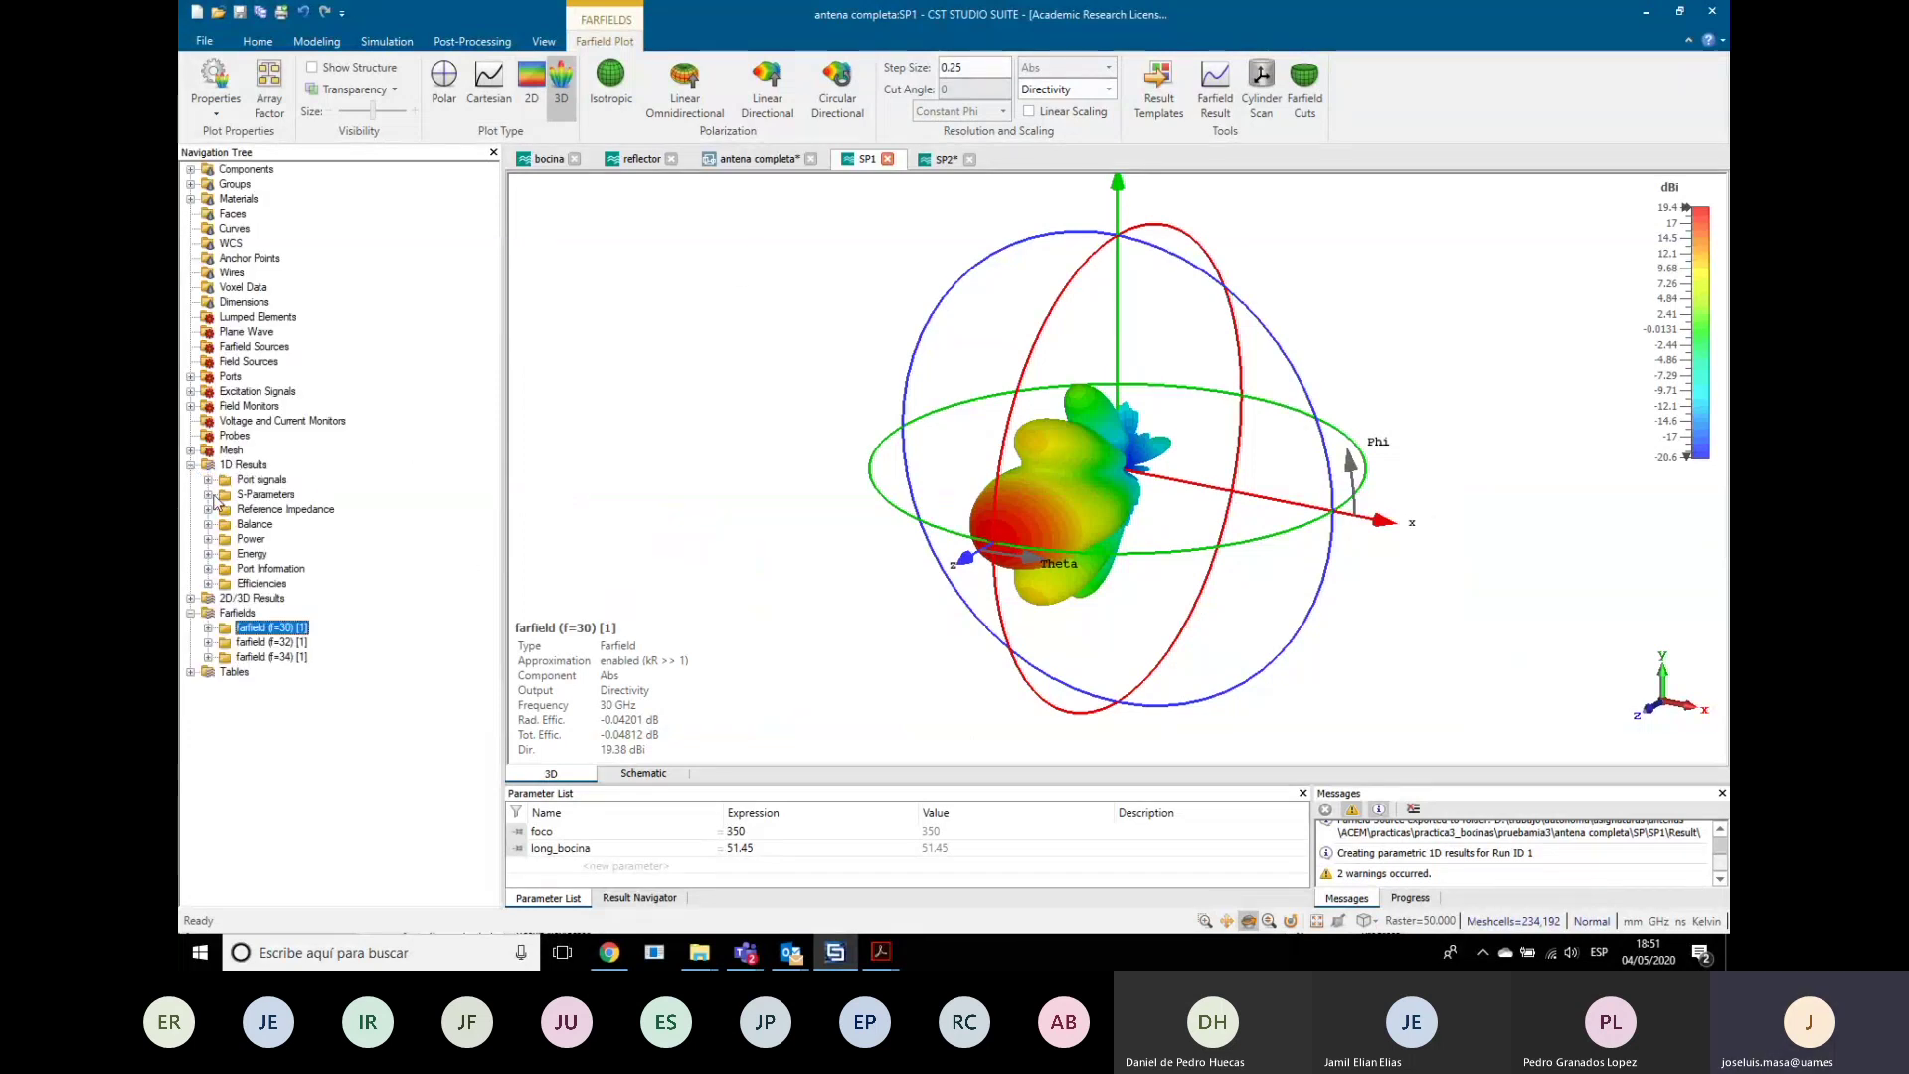
pyautogui.click(209, 494)
pyautogui.click(260, 509)
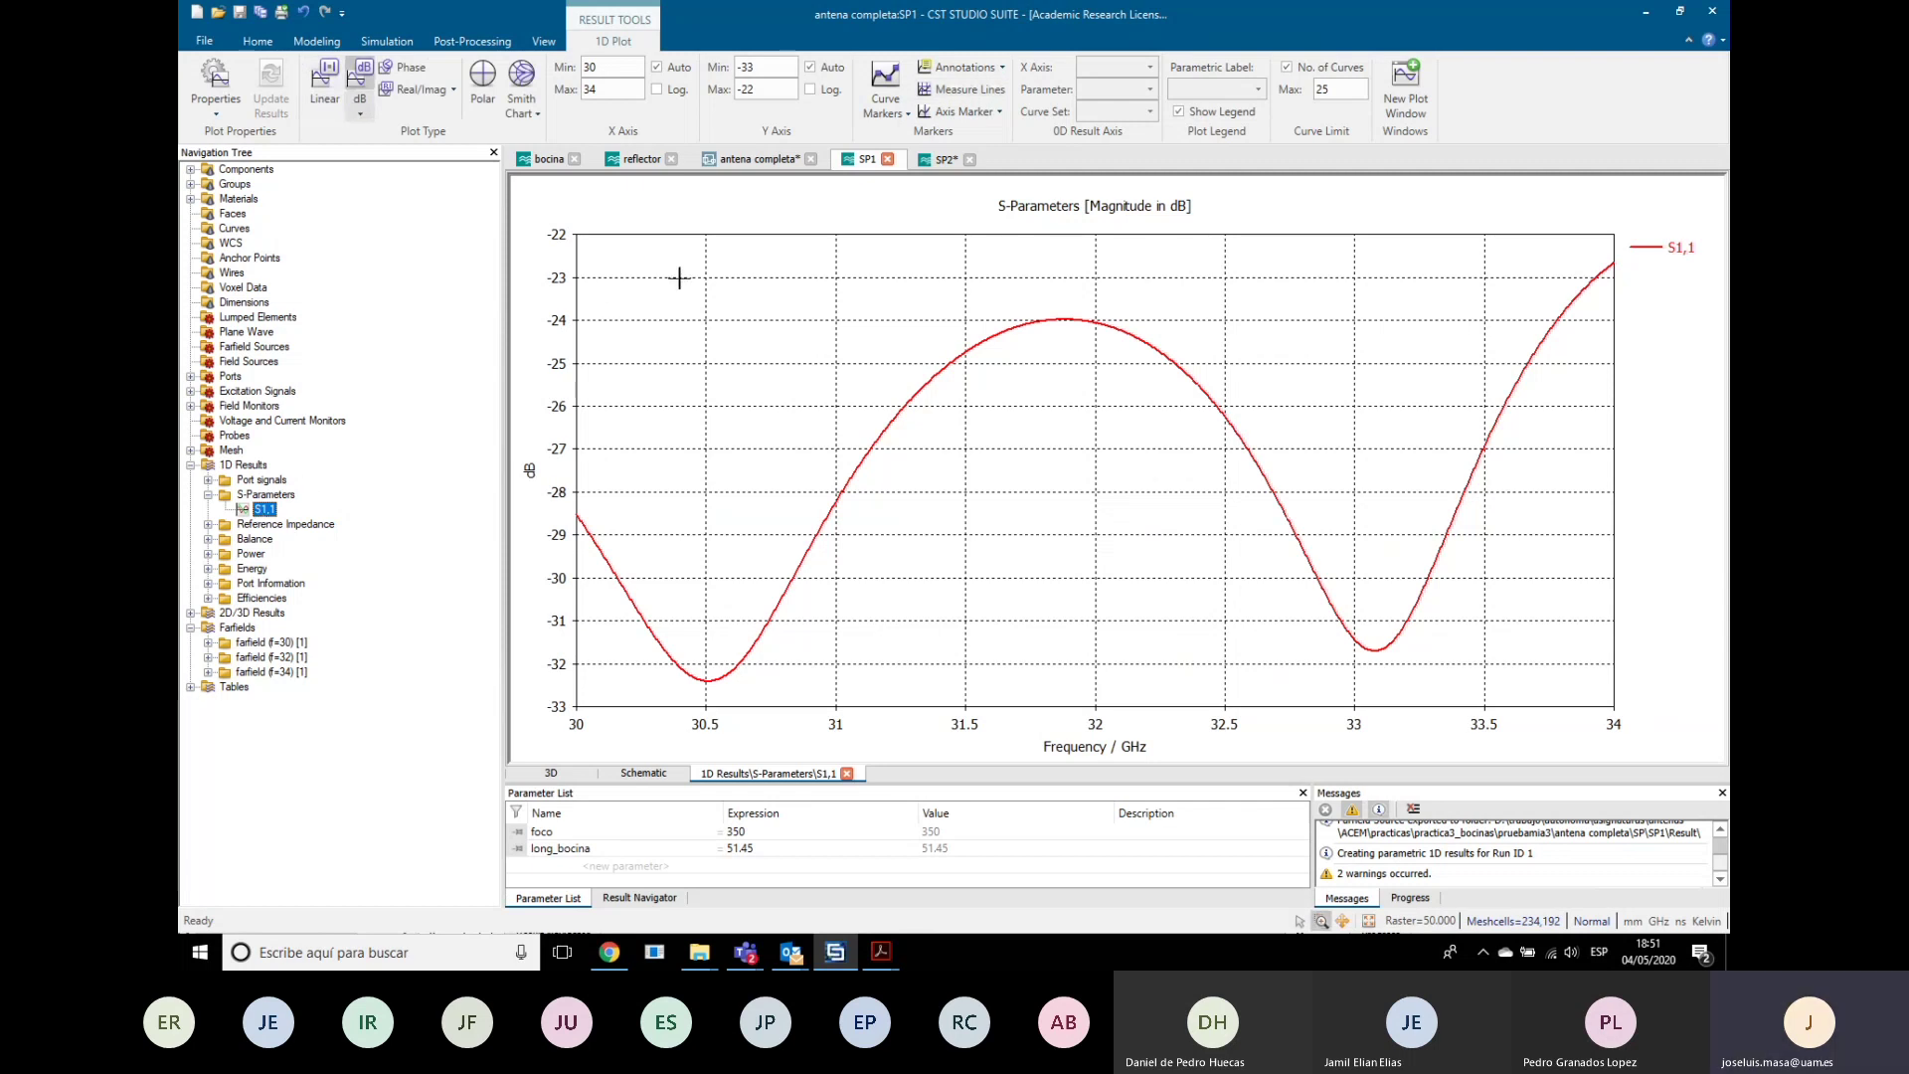
# Step: Plot the Theta component of SP1's 32 GHz farfield as a Cartesian cut, then display its Phi component instead
pyautogui.click(942, 159)
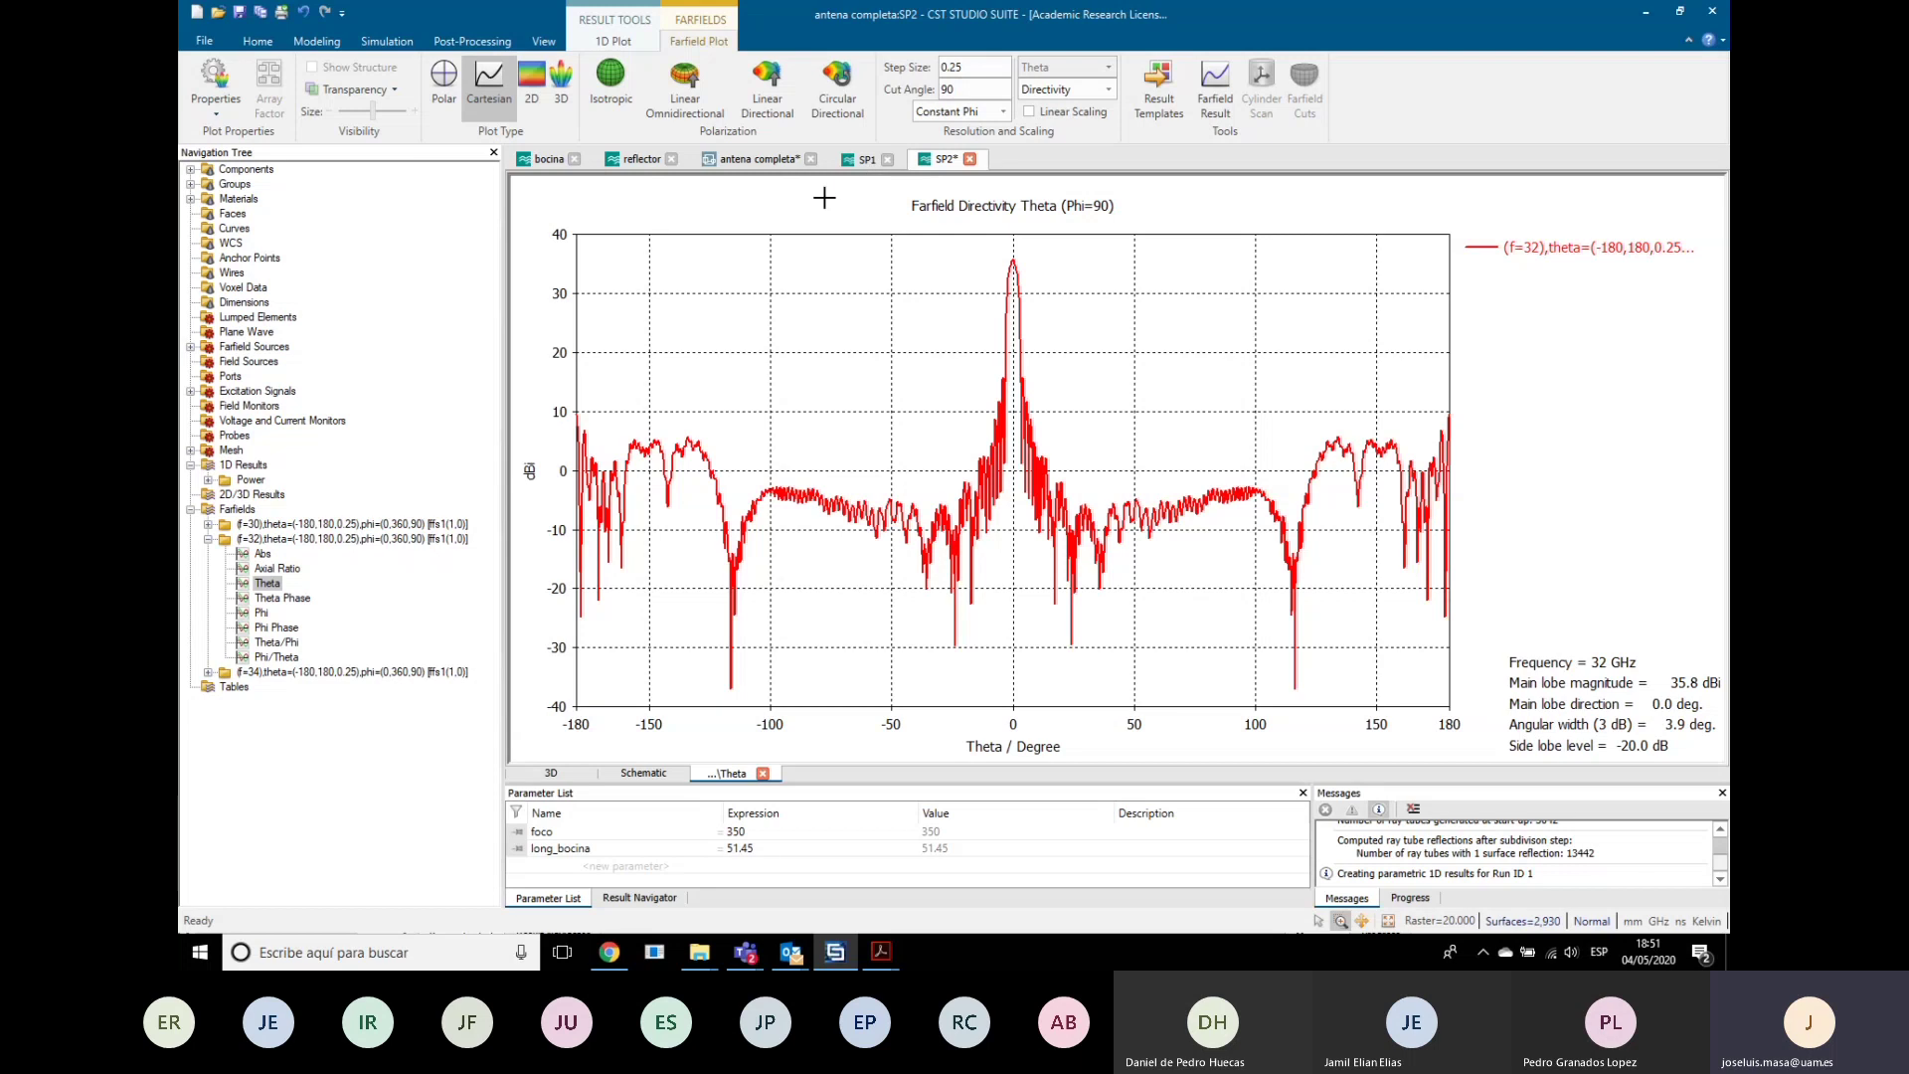
pyautogui.click(861, 160)
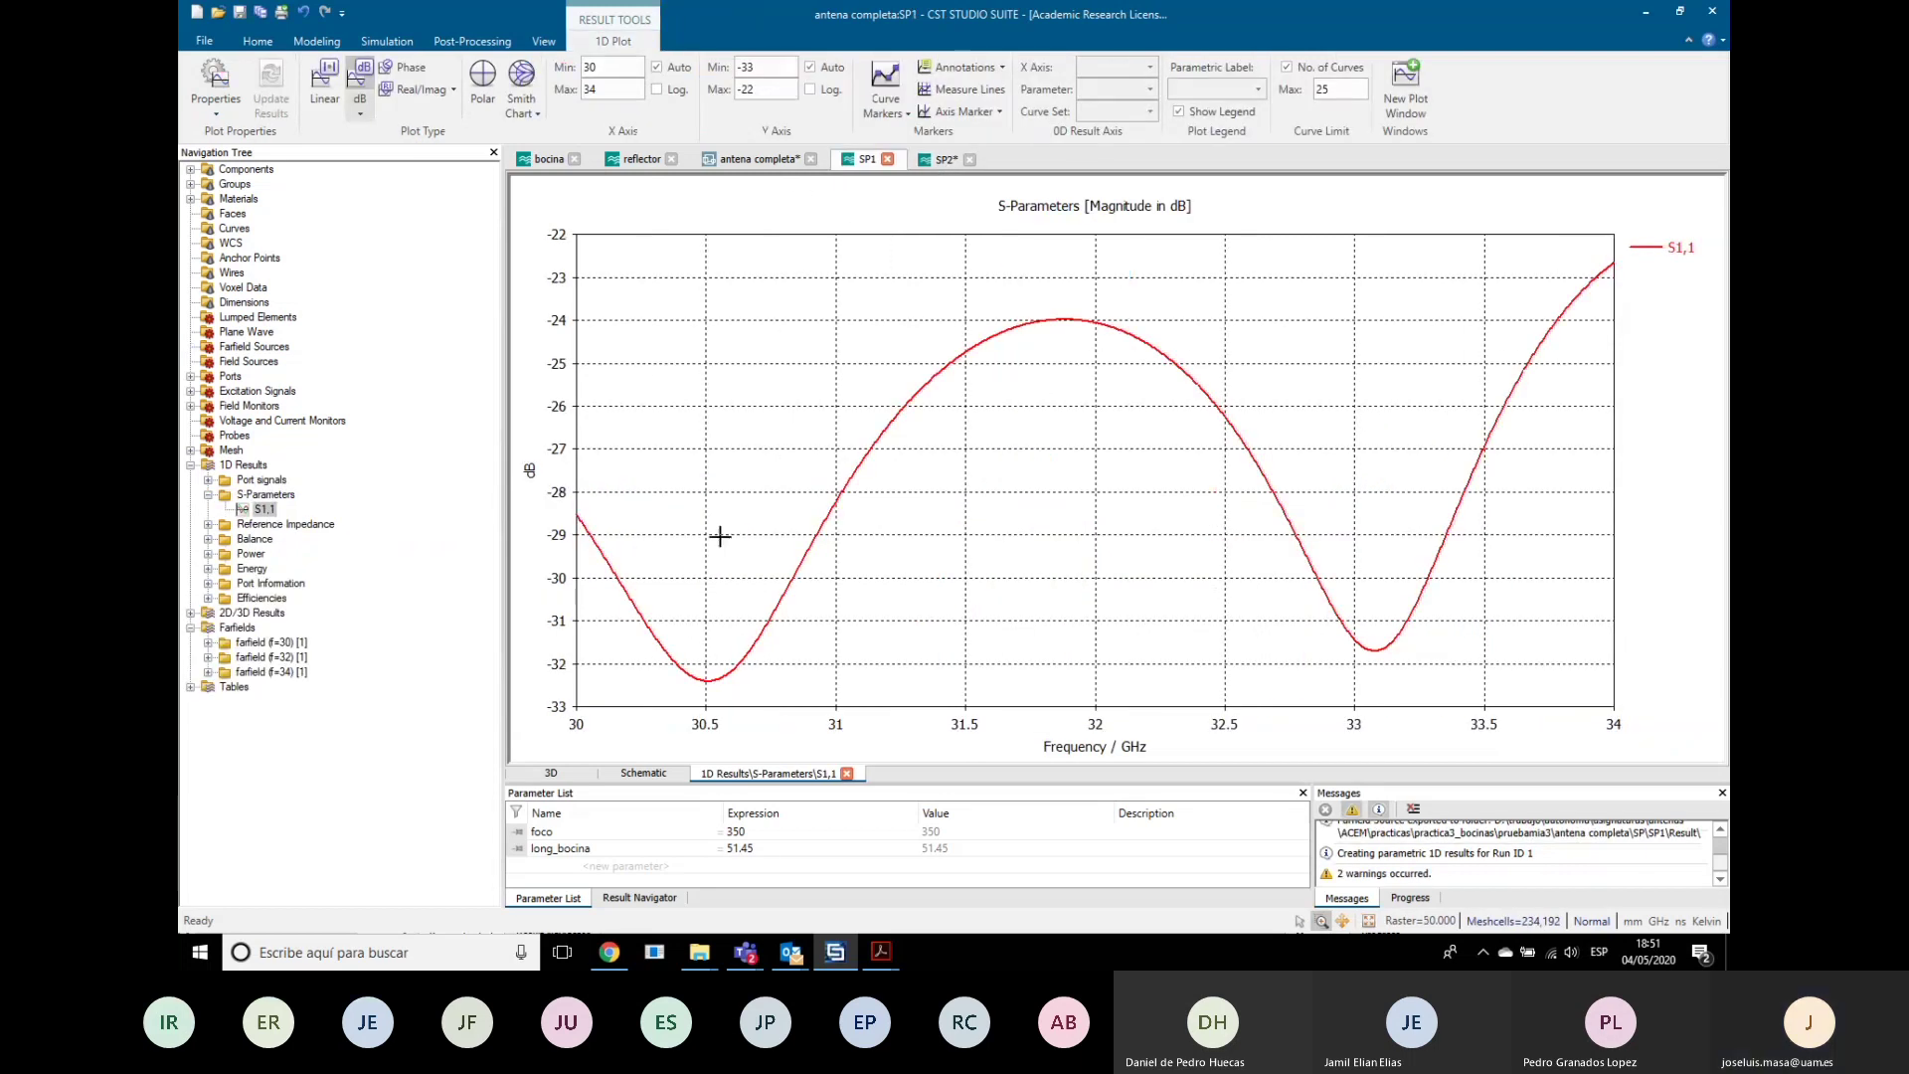
pyautogui.click(209, 659)
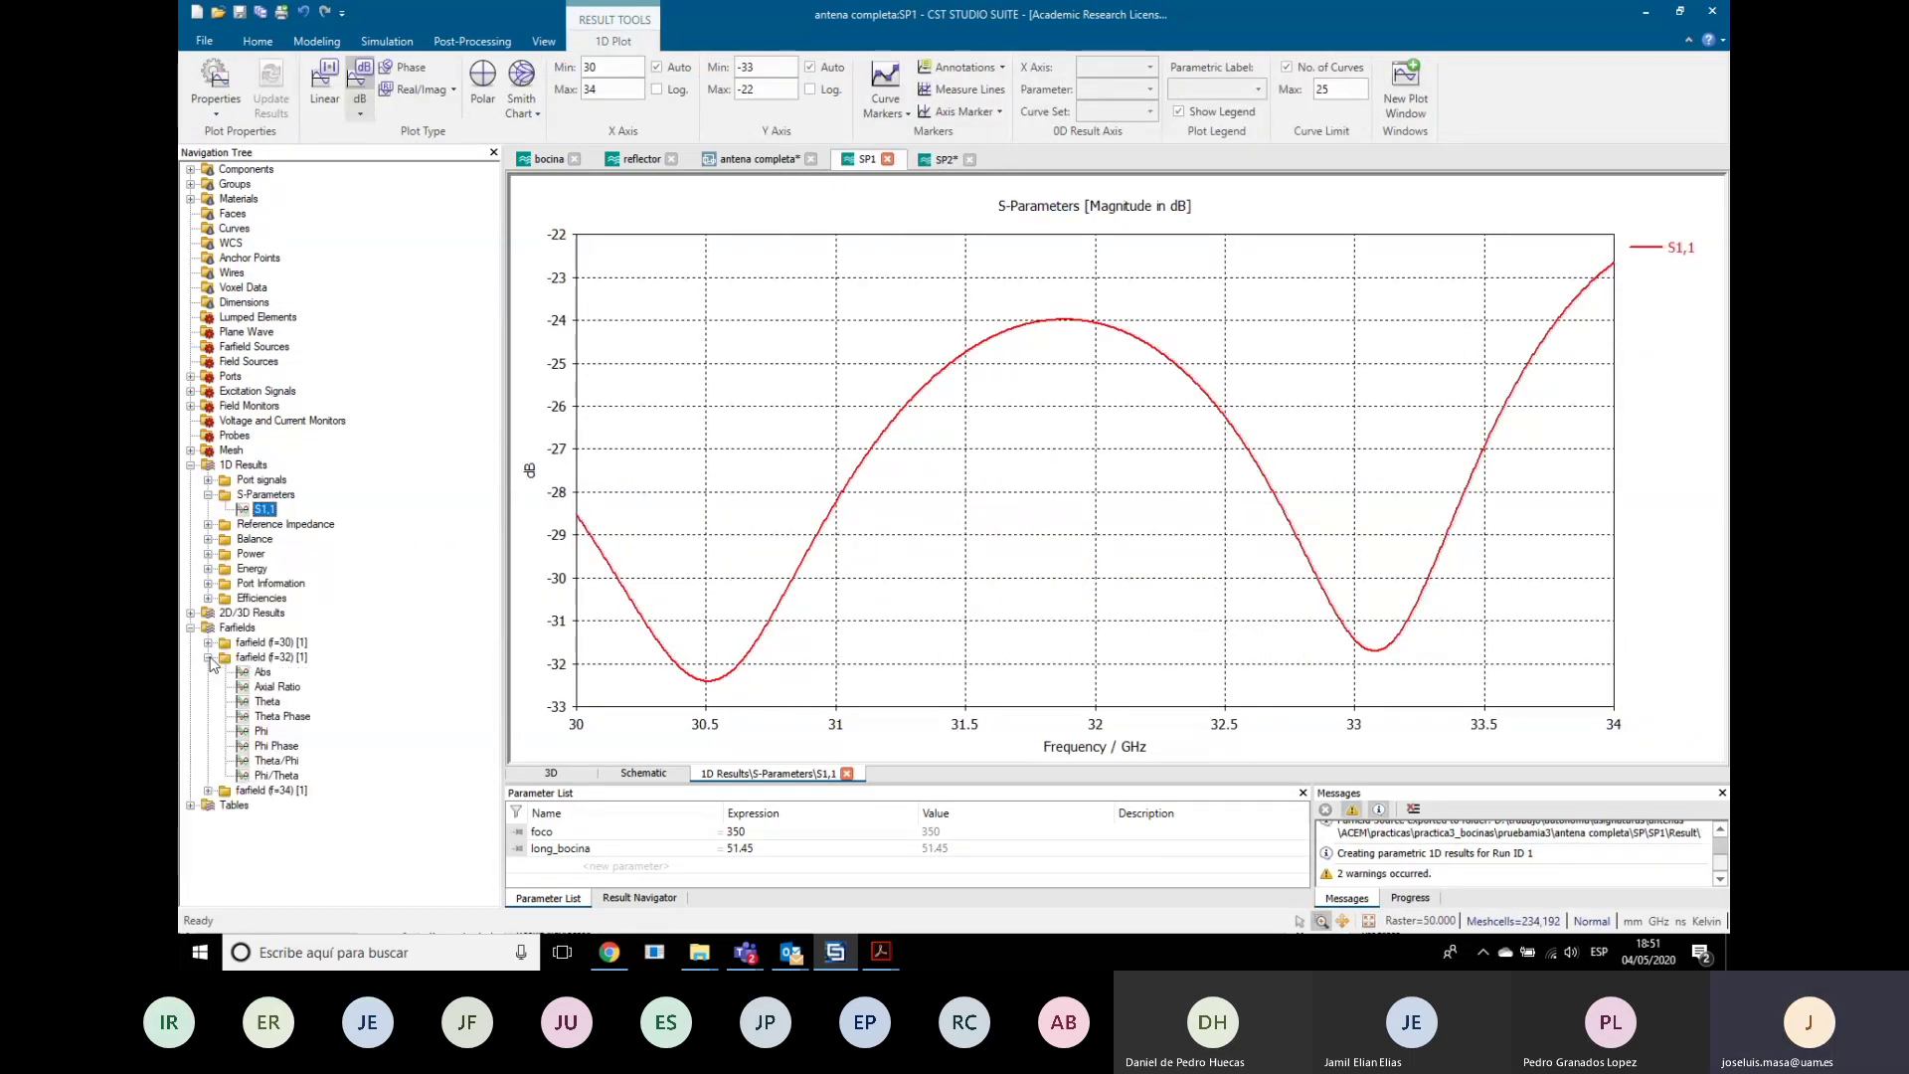
pyautogui.click(266, 702)
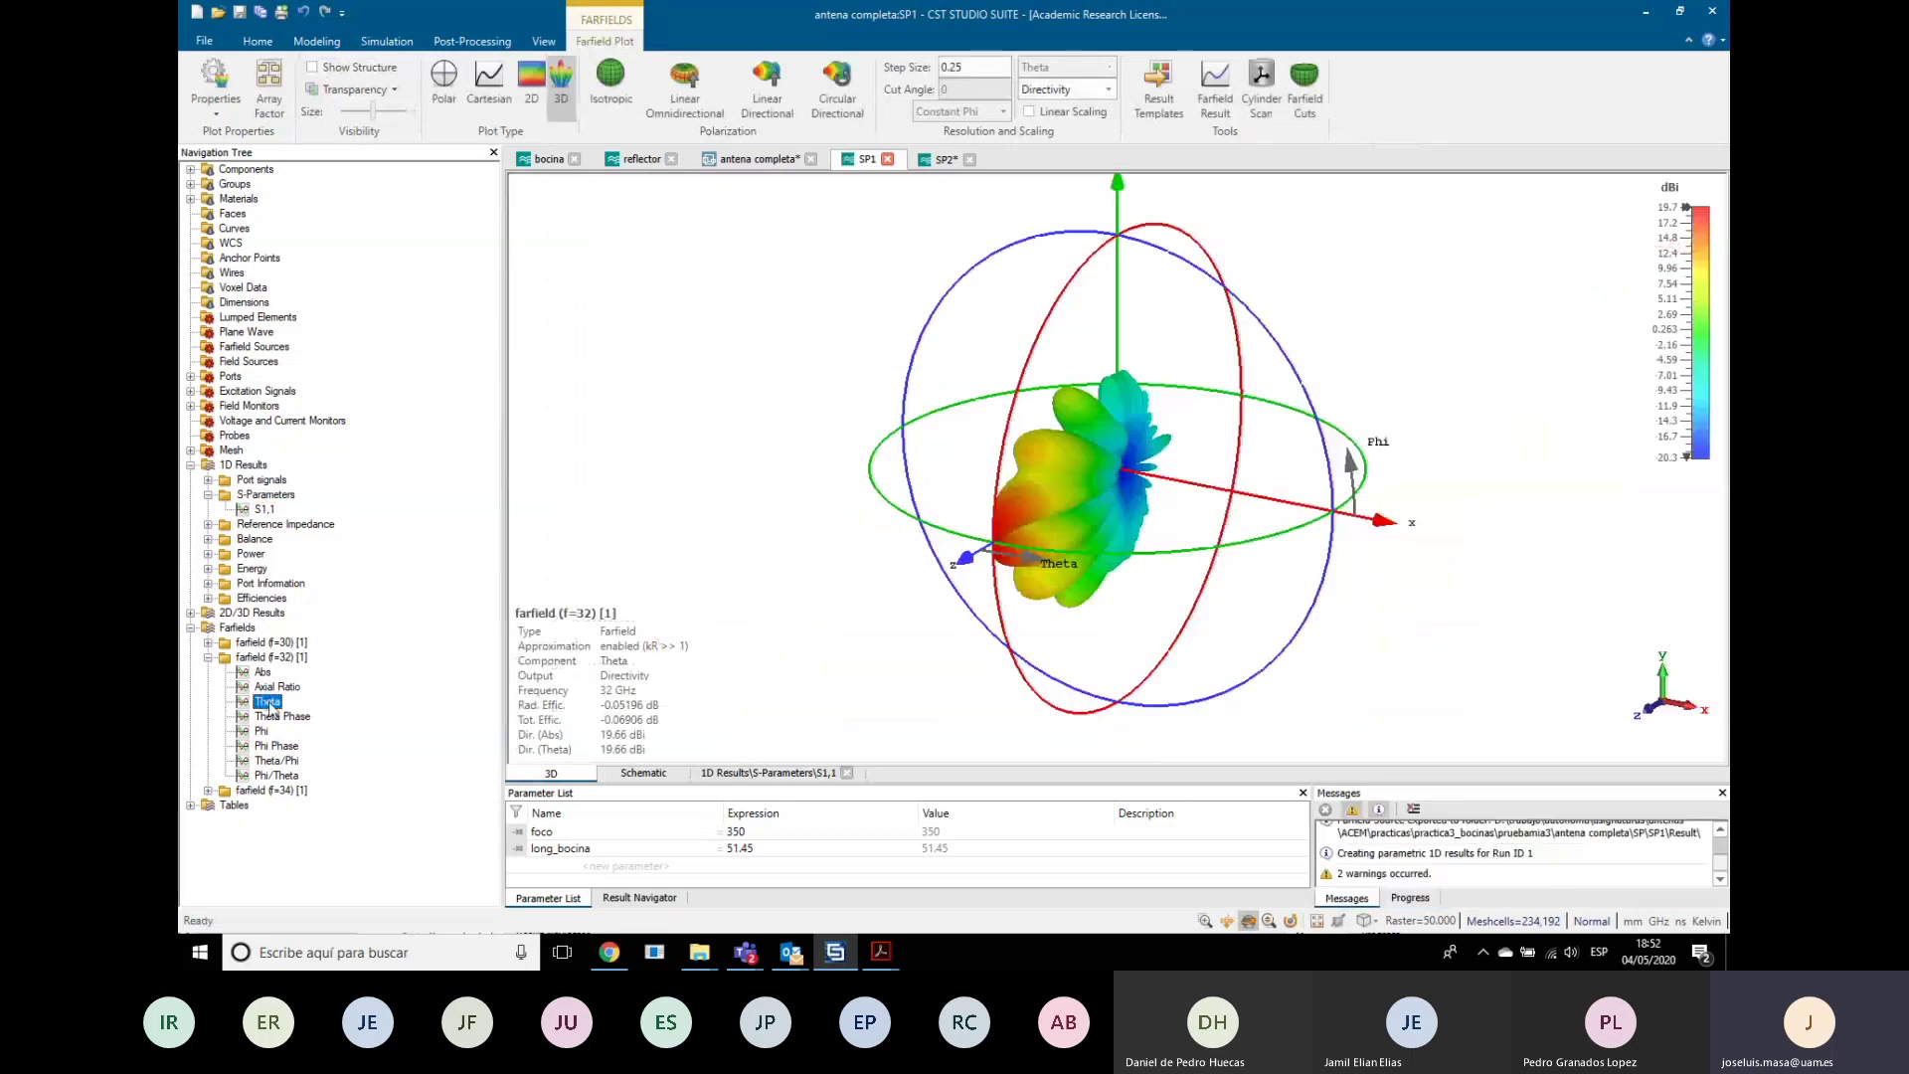
pyautogui.click(469, 79)
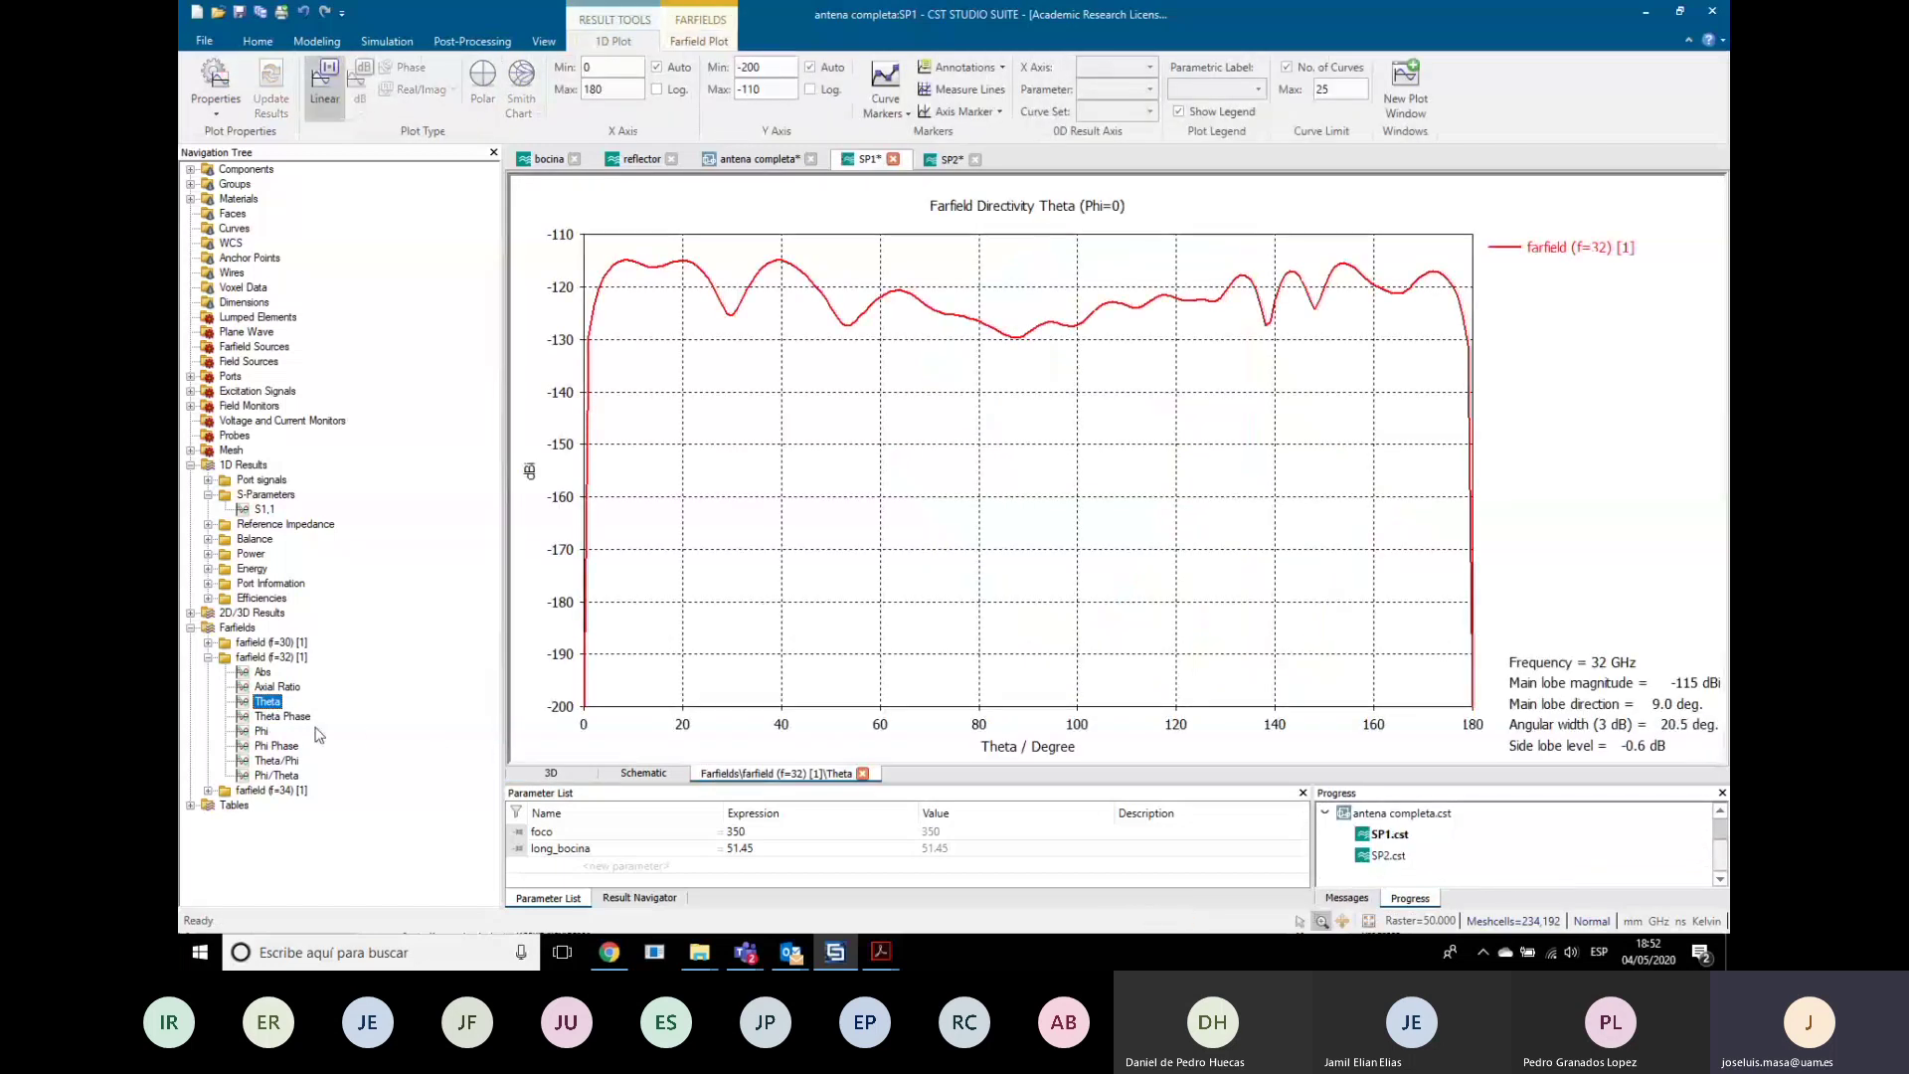
pyautogui.click(262, 731)
pyautogui.rightClick(729, 555)
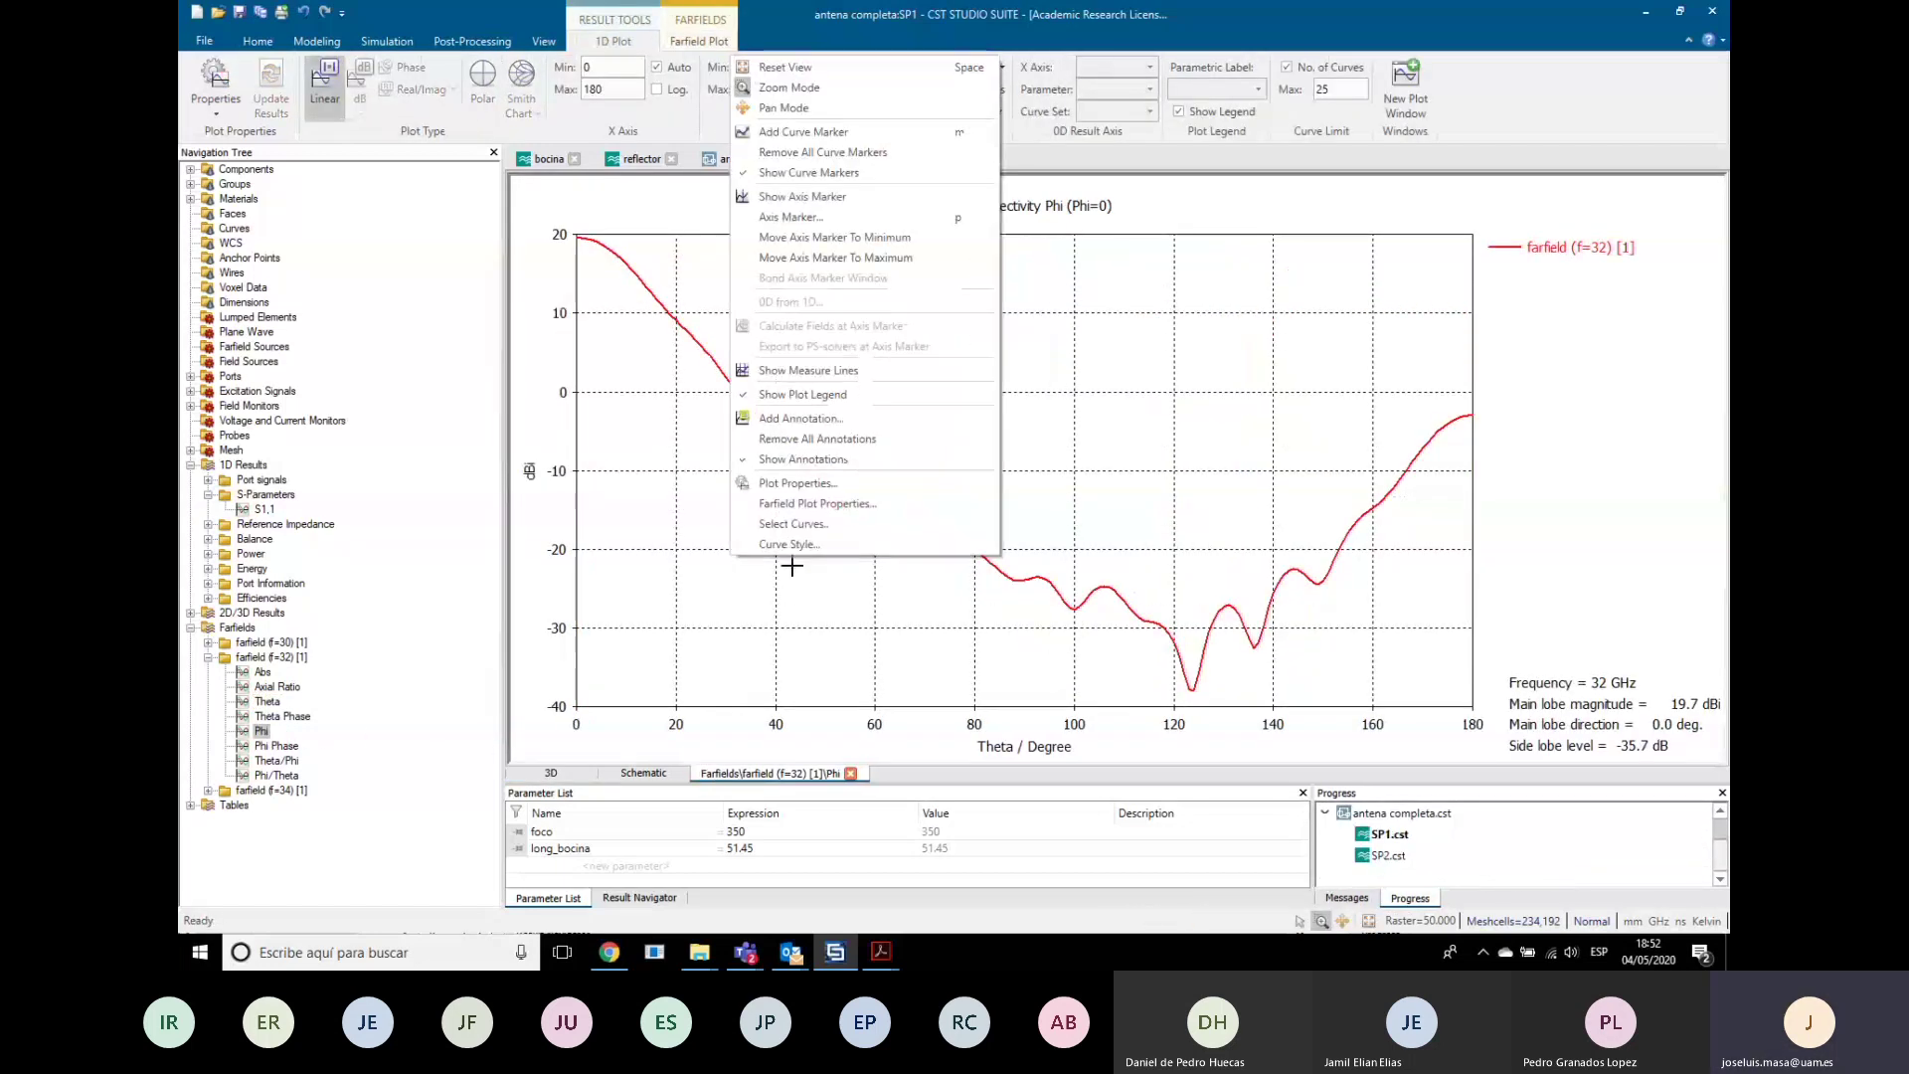
pyautogui.click(786, 484)
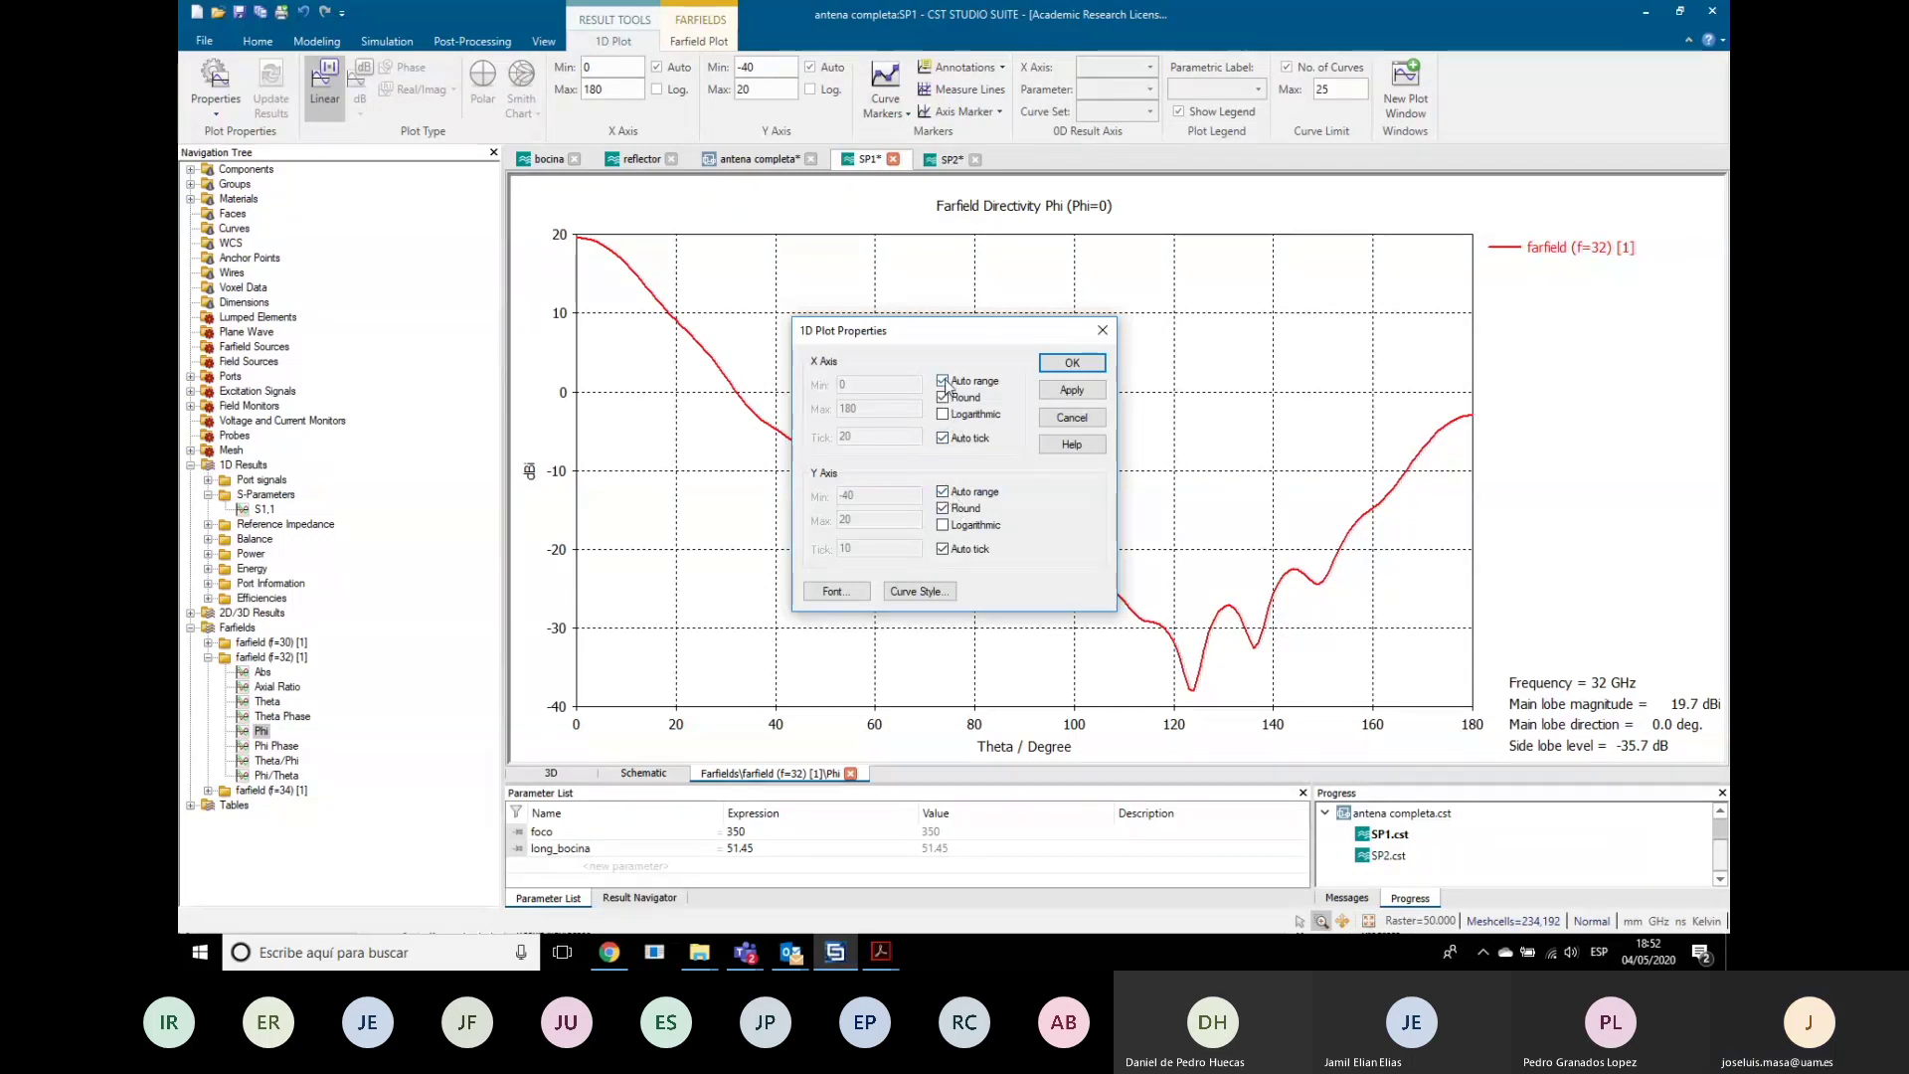
pyautogui.click(1077, 360)
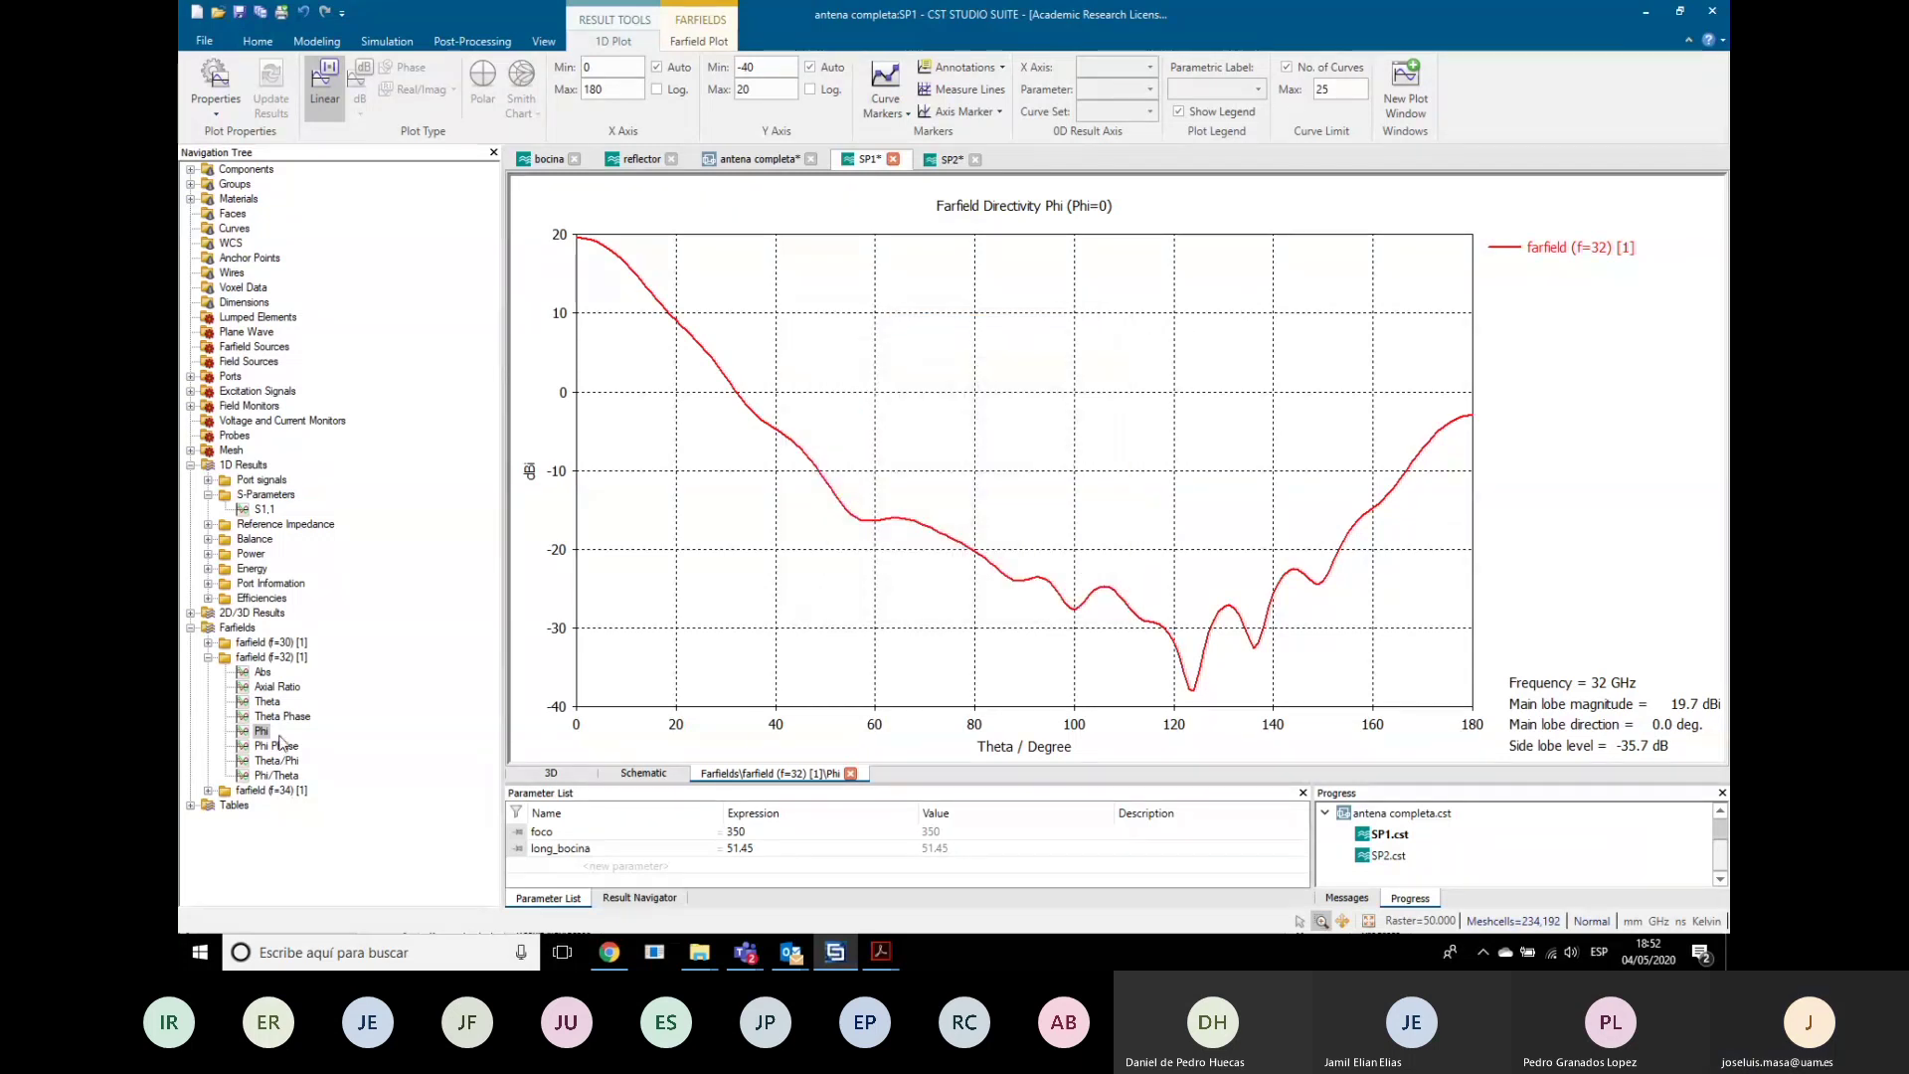
# Step: Extend SP1's 32 GHz Phi farfield cut to the full 360-degree polar range, plotted from -180 to +180 degrees
pyautogui.rightClick(260, 731)
pyautogui.click(316, 833)
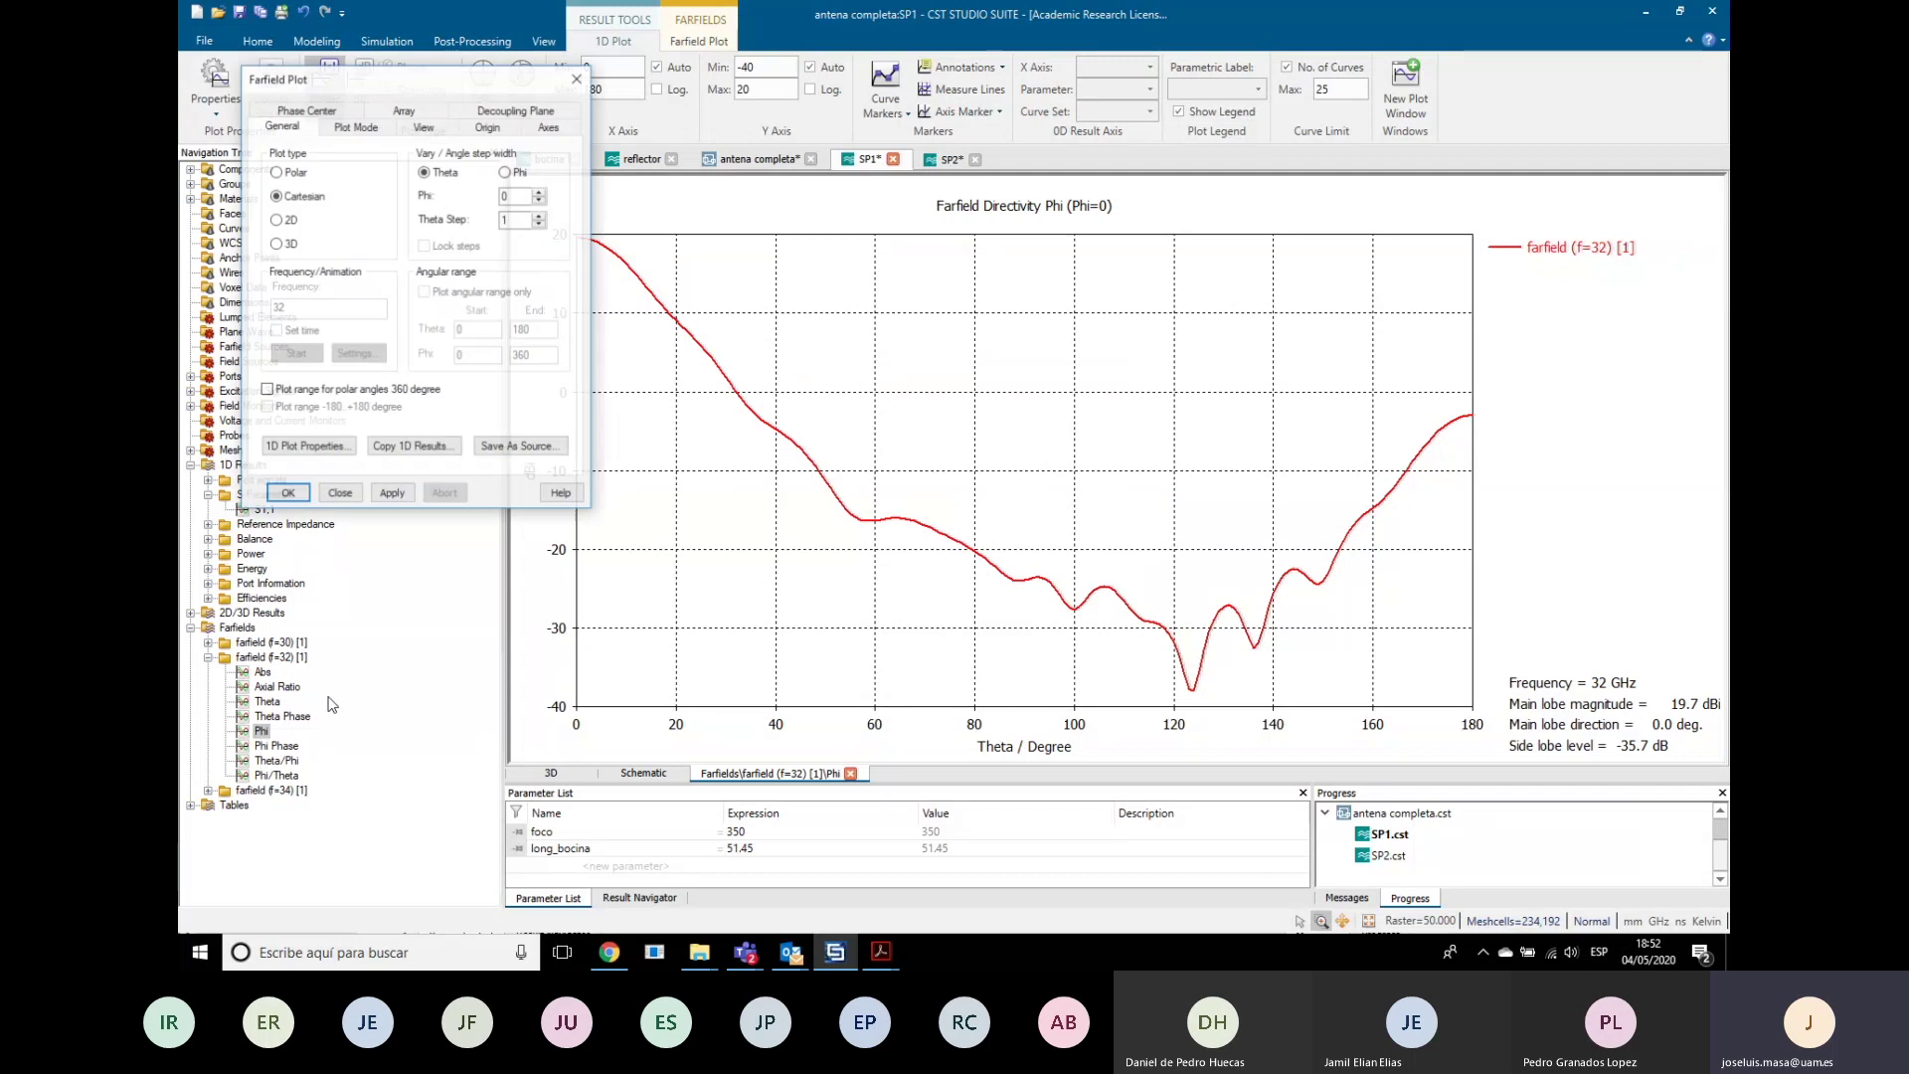
pyautogui.click(266, 390)
pyautogui.click(266, 408)
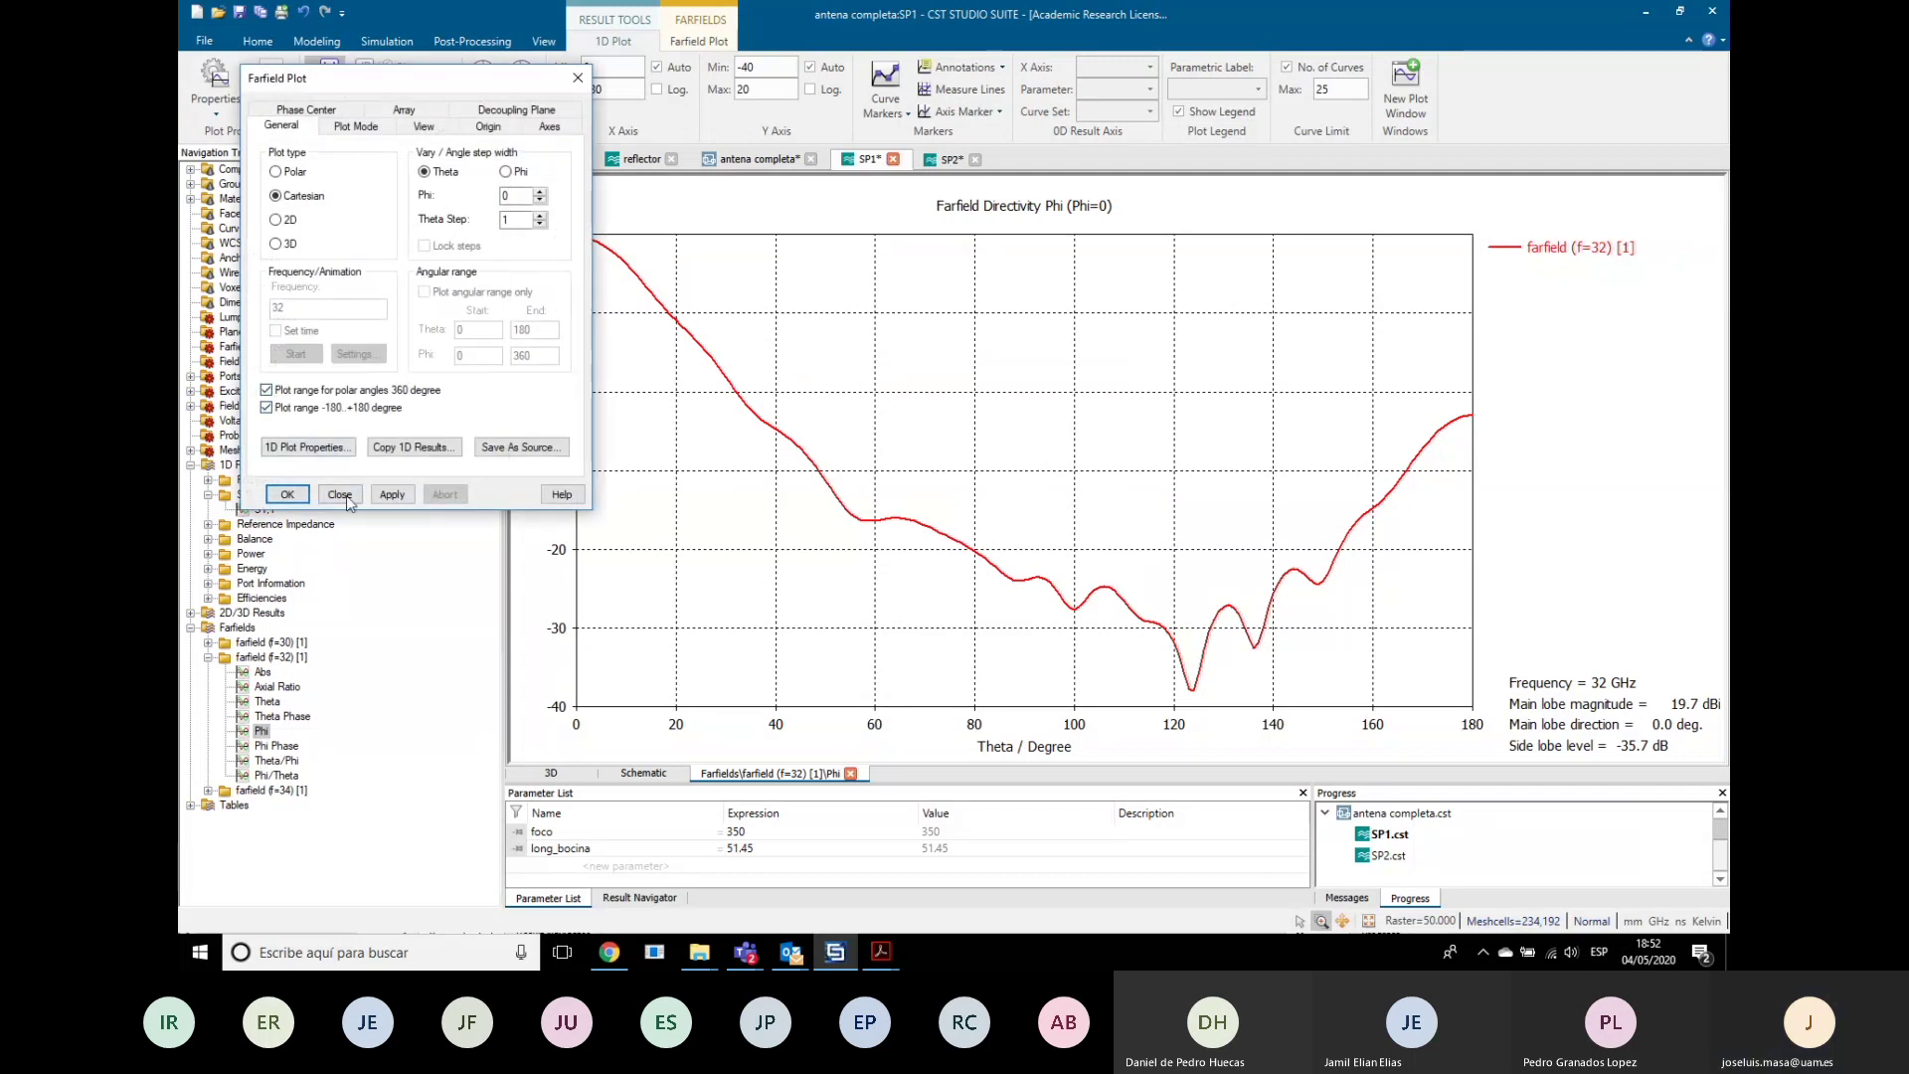
pyautogui.click(392, 494)
pyautogui.click(288, 495)
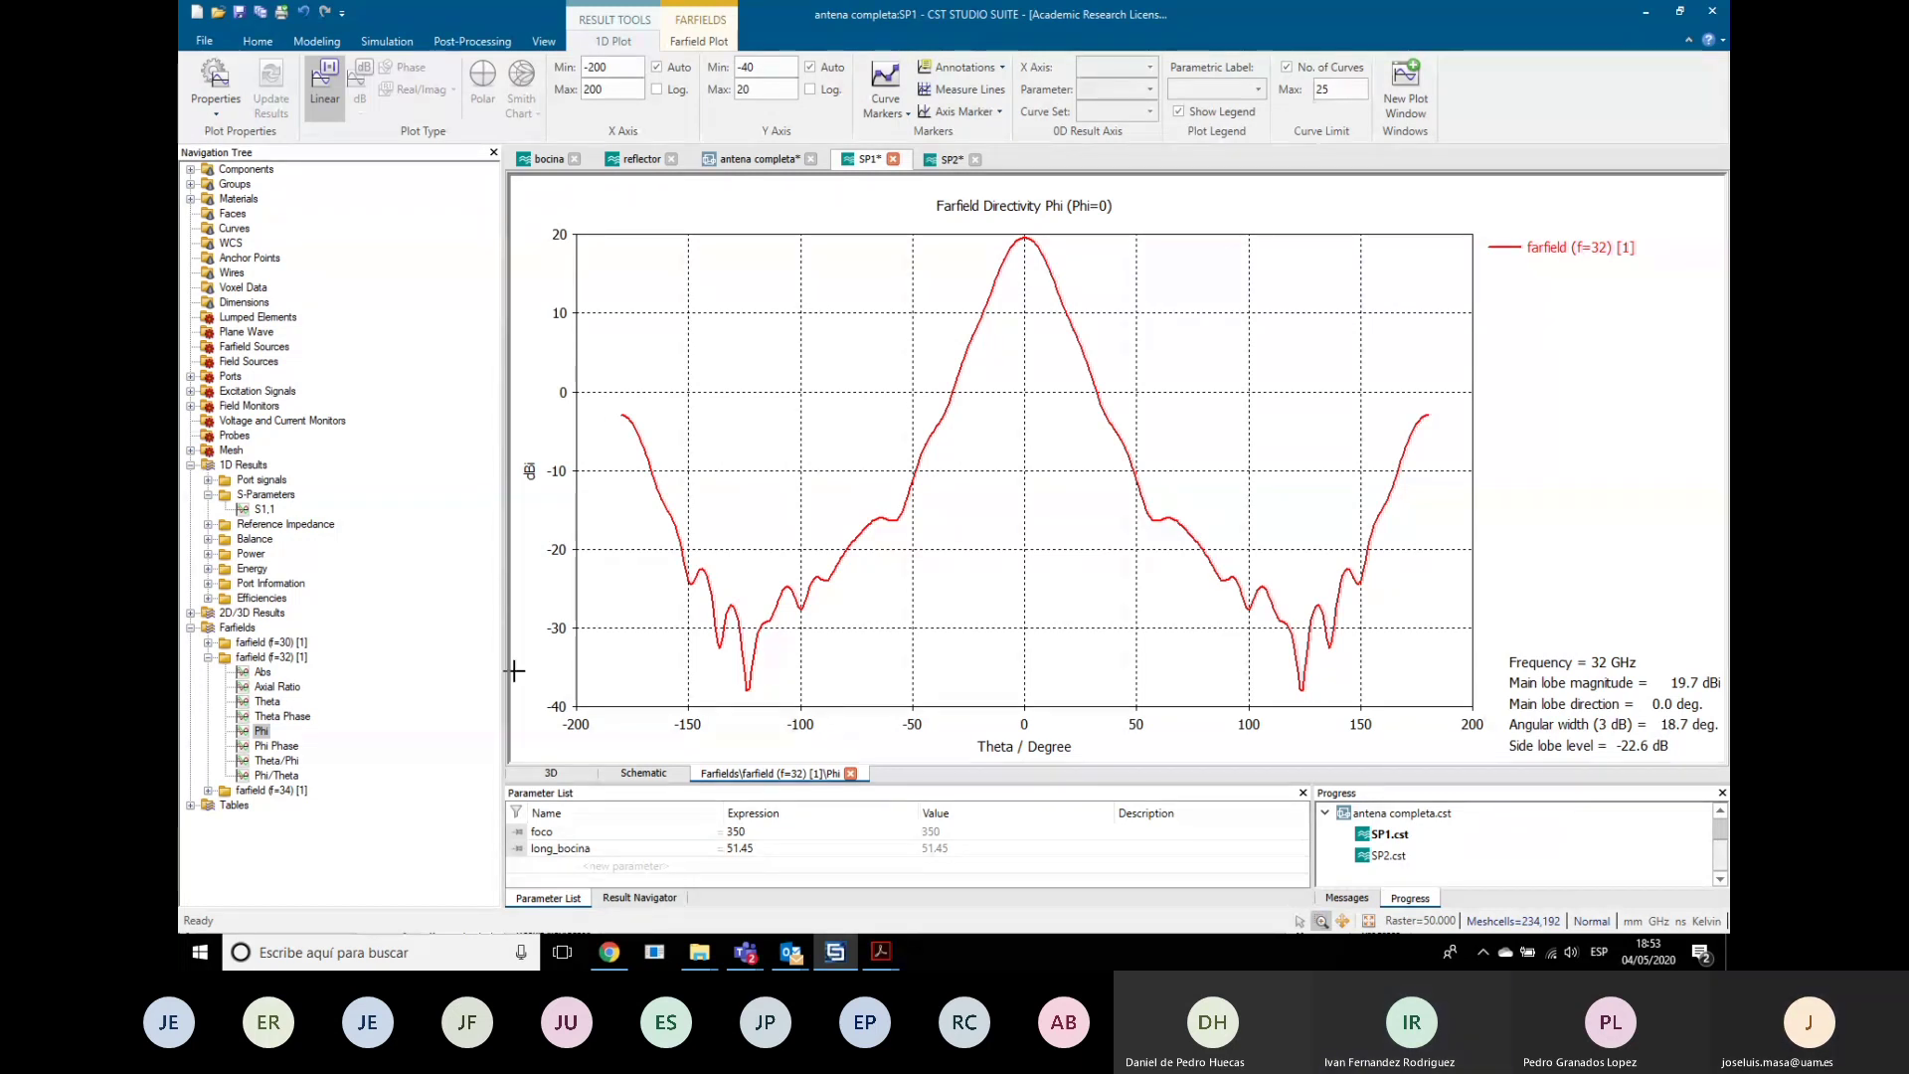
# Step: Normalize the Phi directivity plot to its current maximum value
pyautogui.rightClick(265, 733)
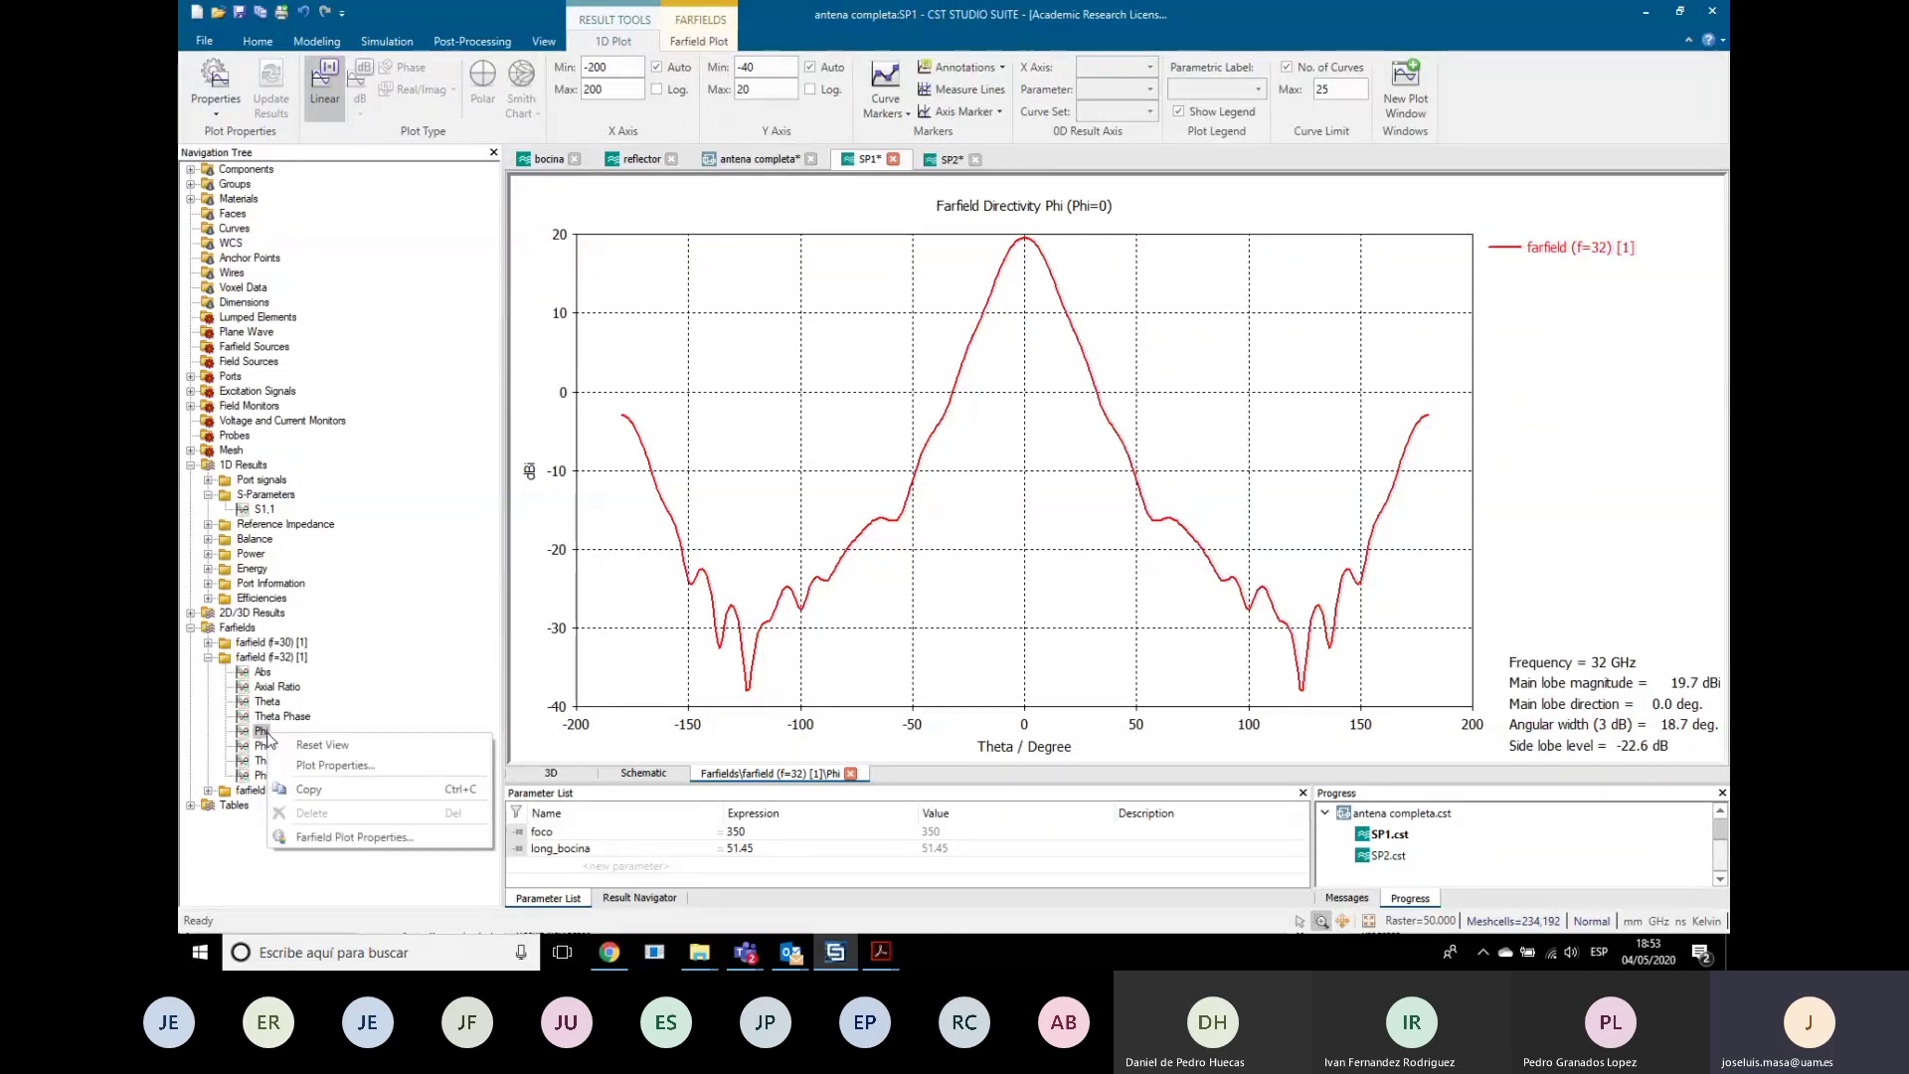
pyautogui.click(373, 837)
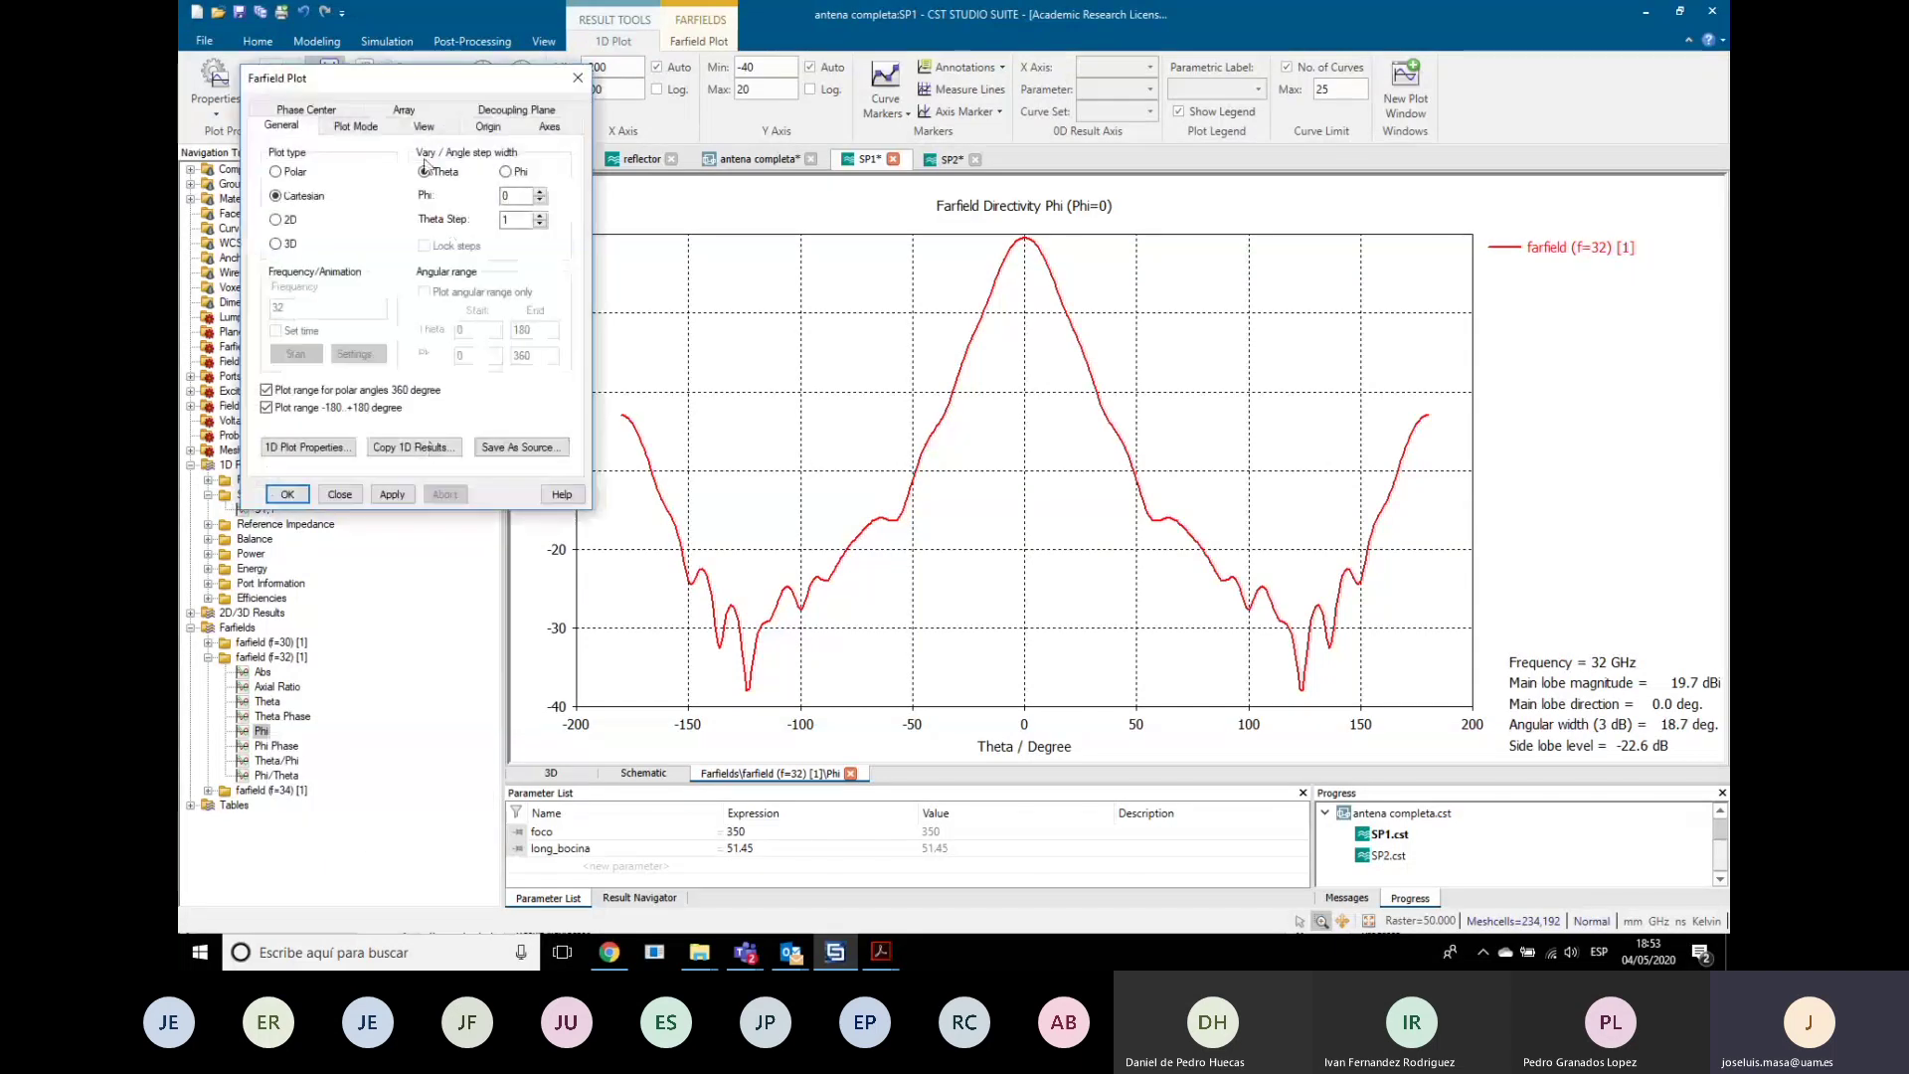
pyautogui.click(355, 126)
pyautogui.click(499, 230)
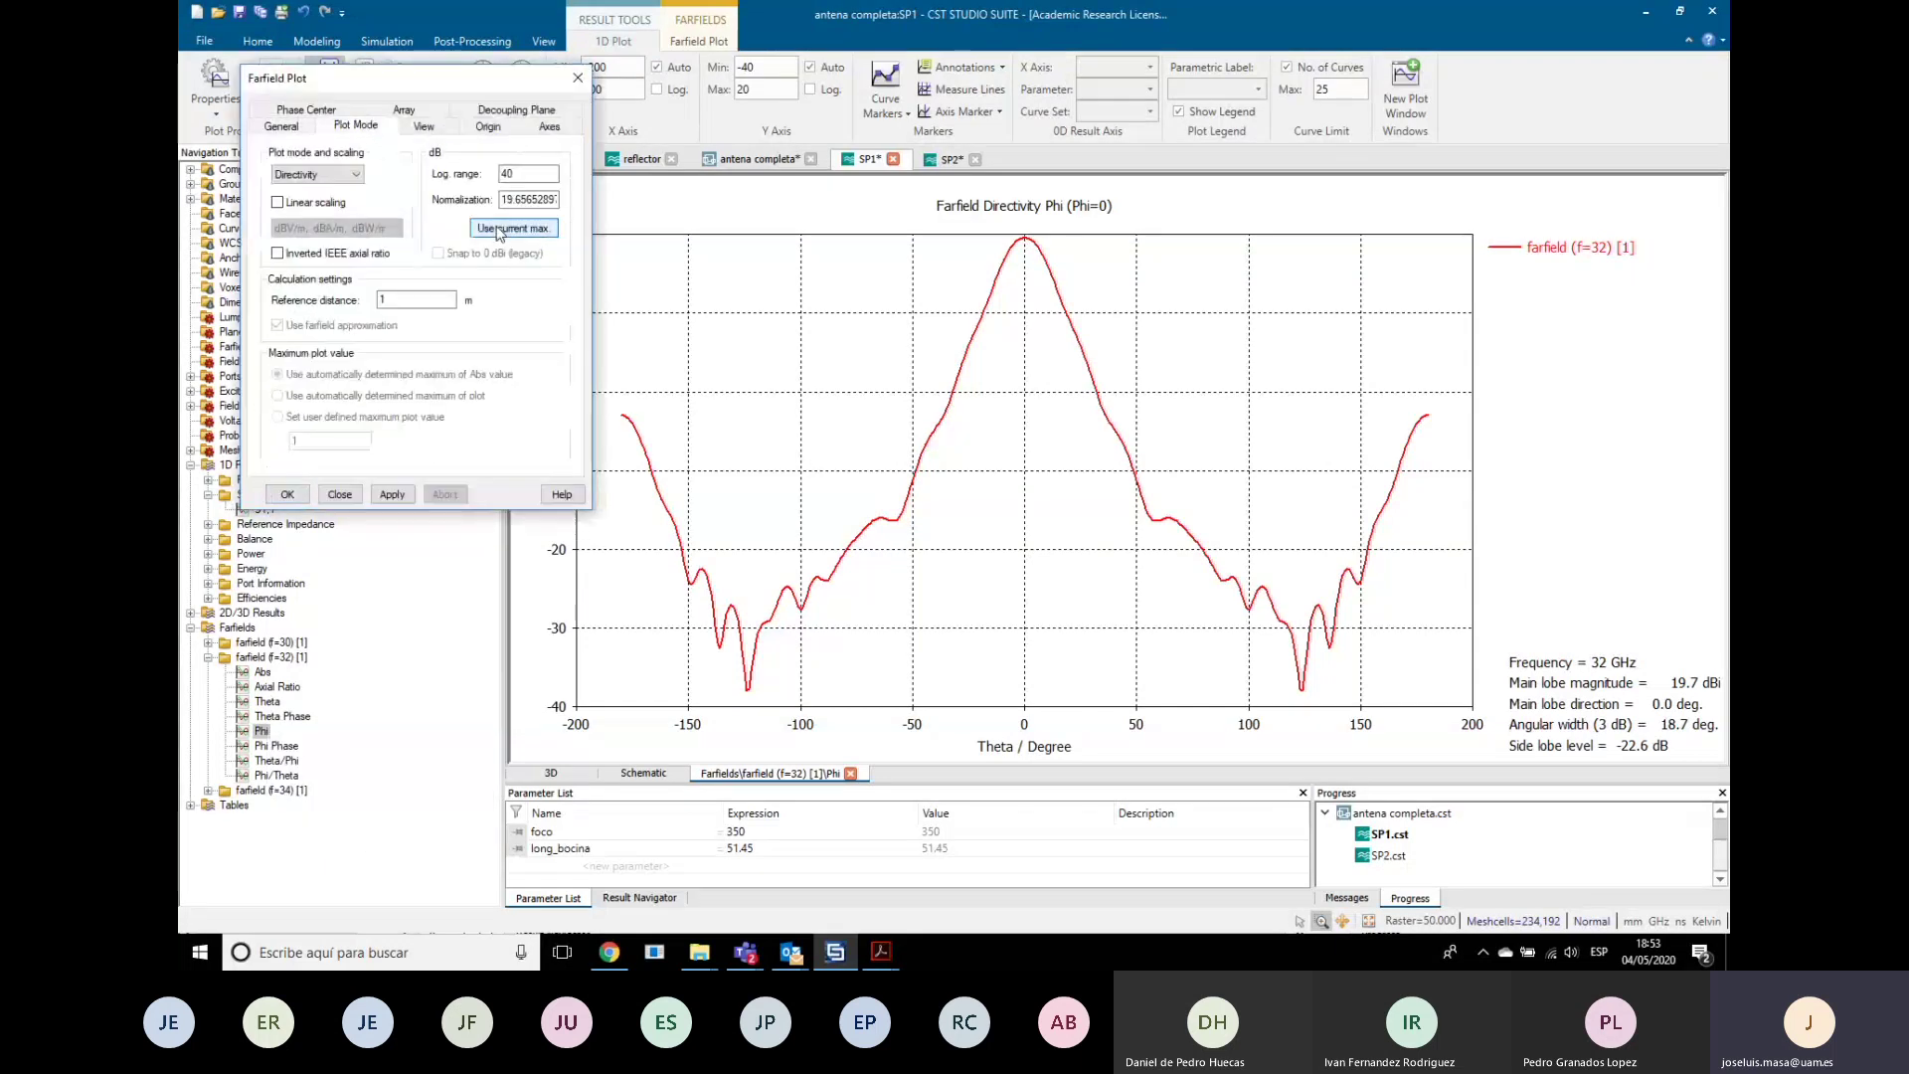
pyautogui.click(391, 494)
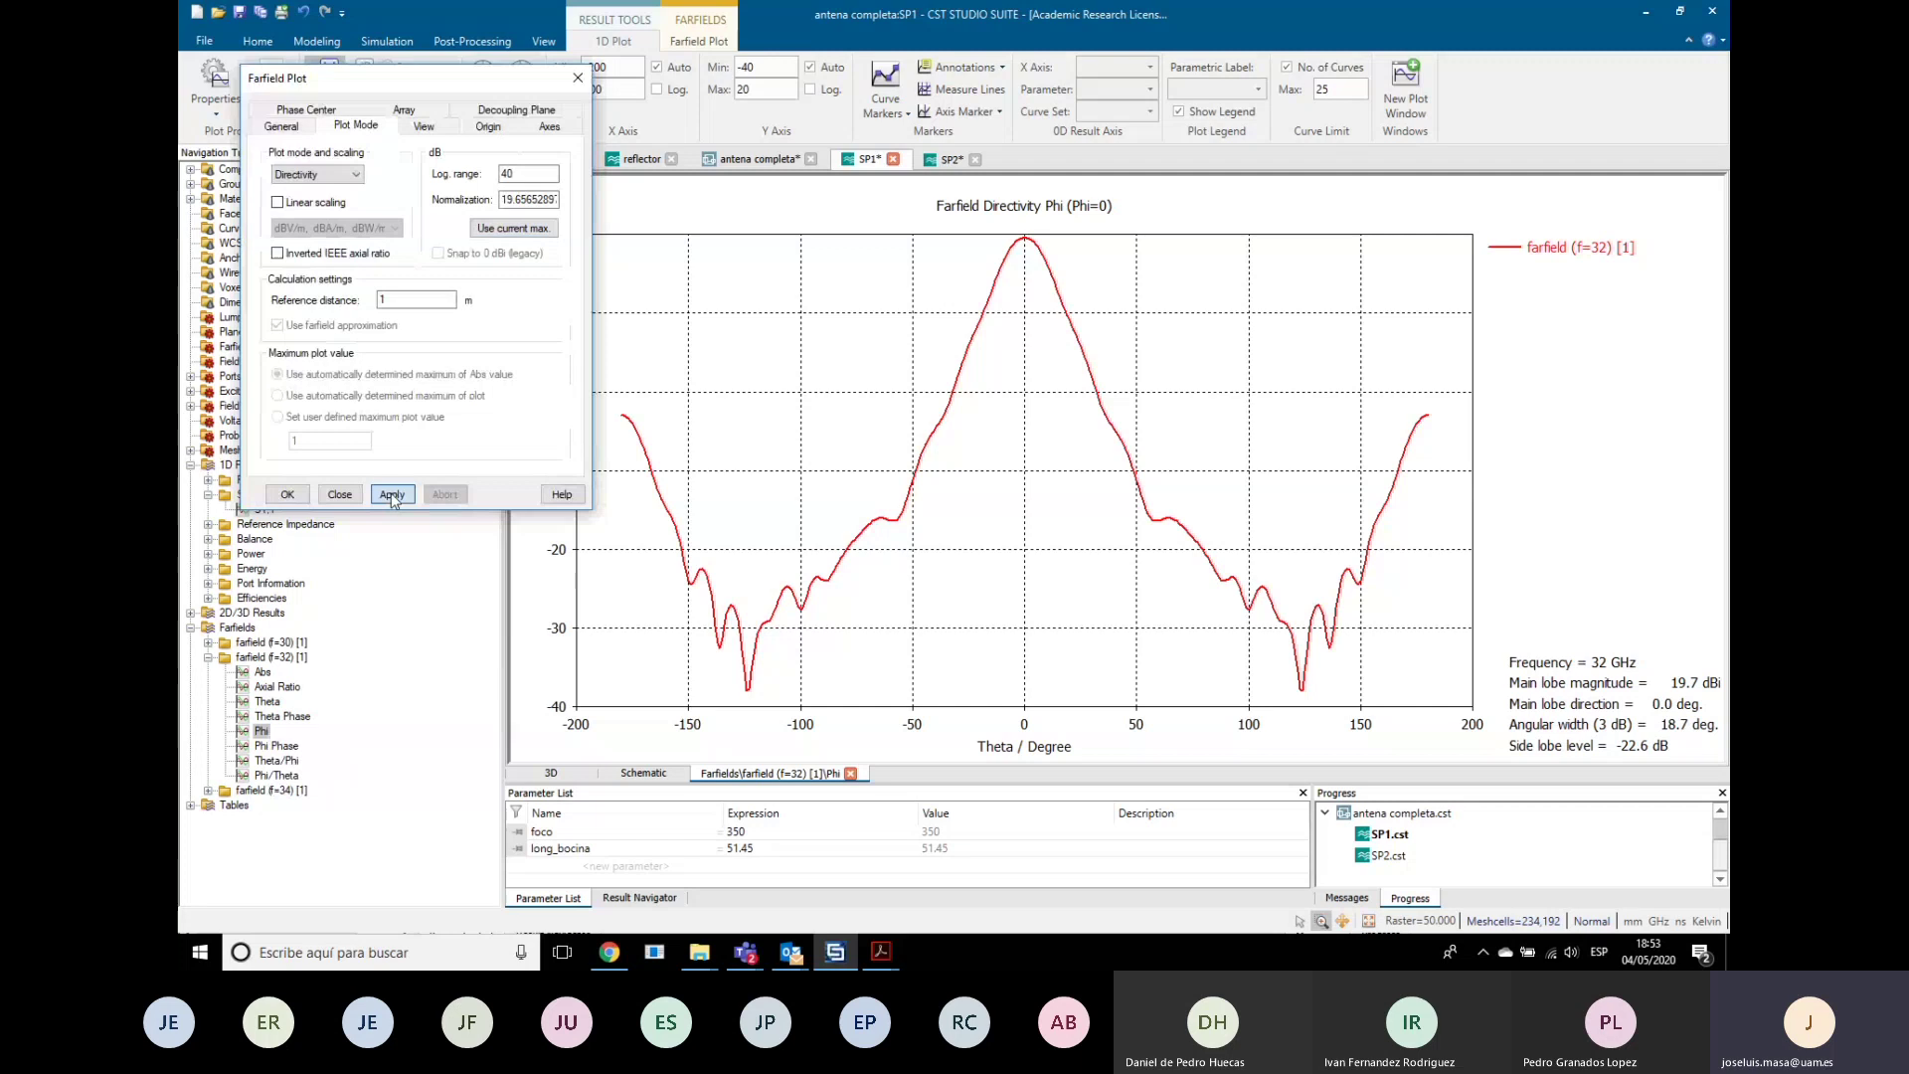
pyautogui.click(288, 494)
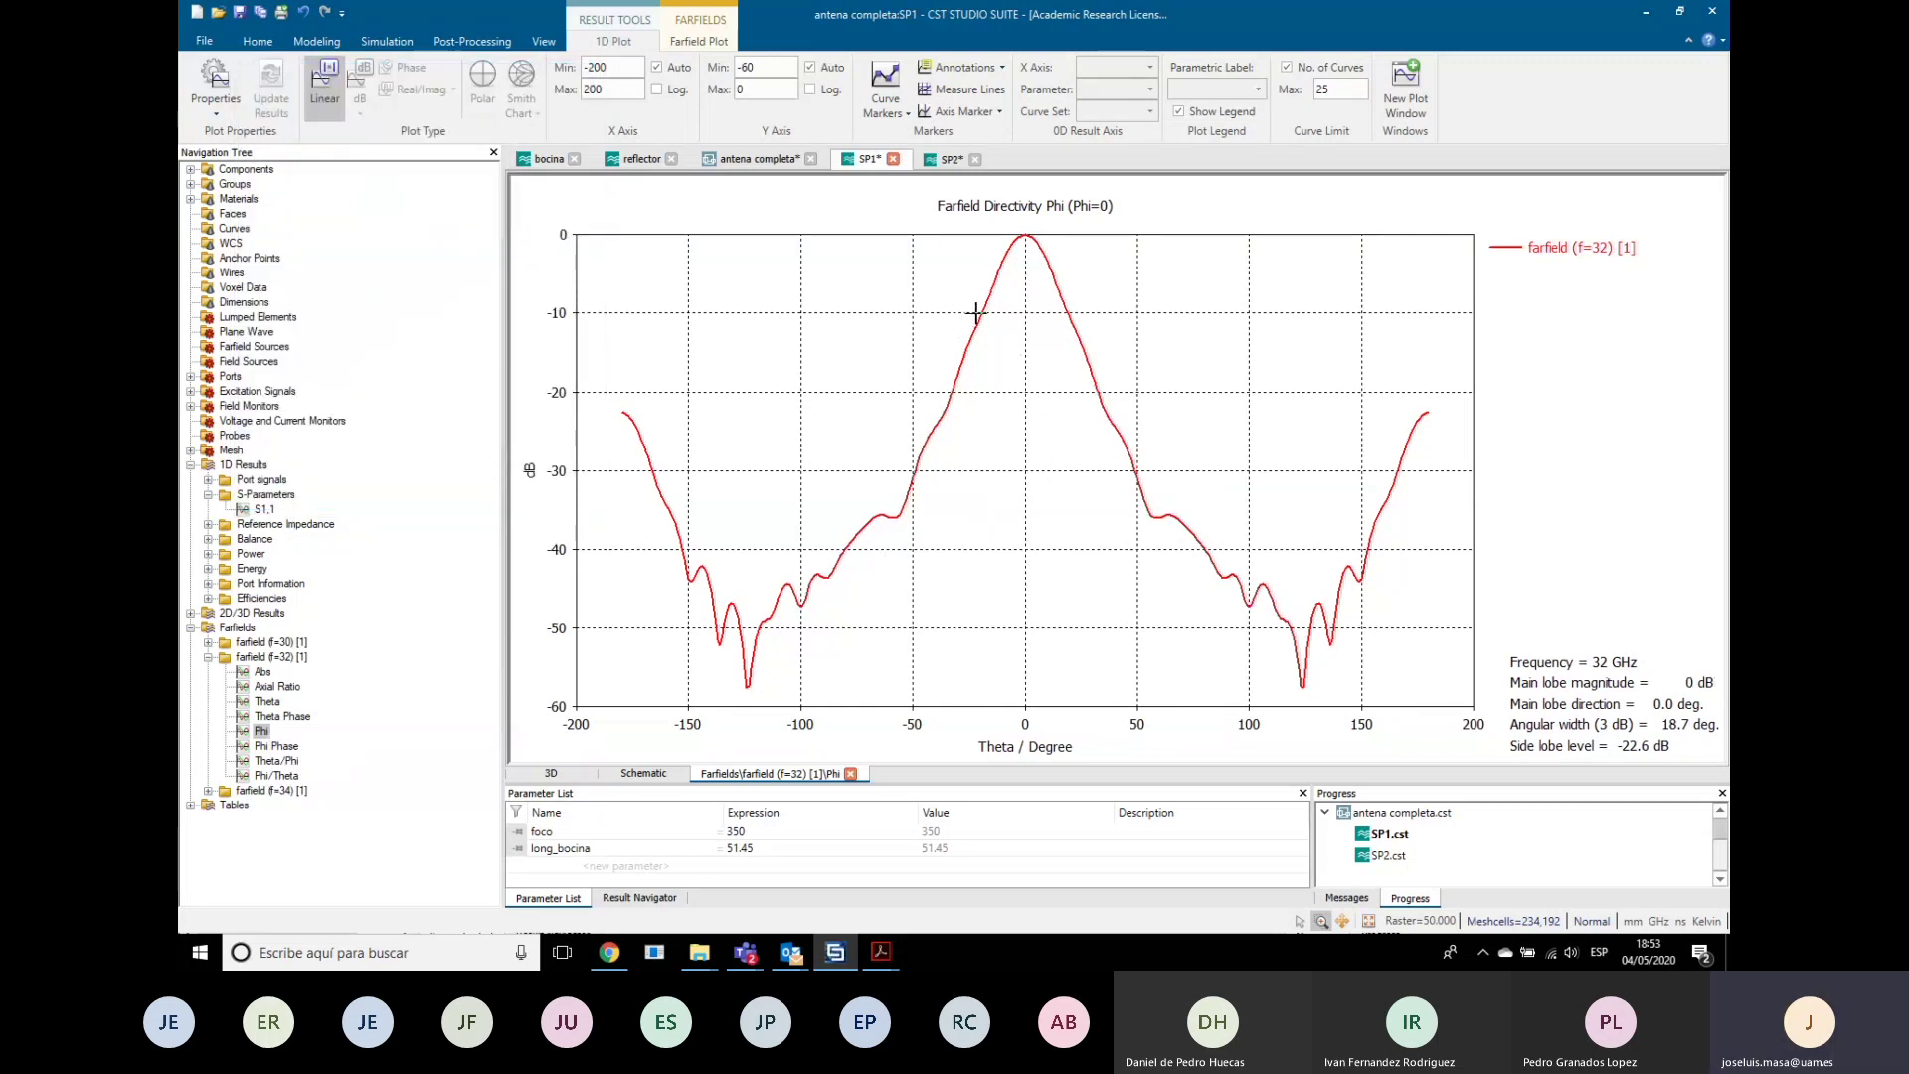
# Step: Place a curve marker on the negative-angle side of the main lobe and adjust it to the -10 dB level
pyautogui.click(905, 109)
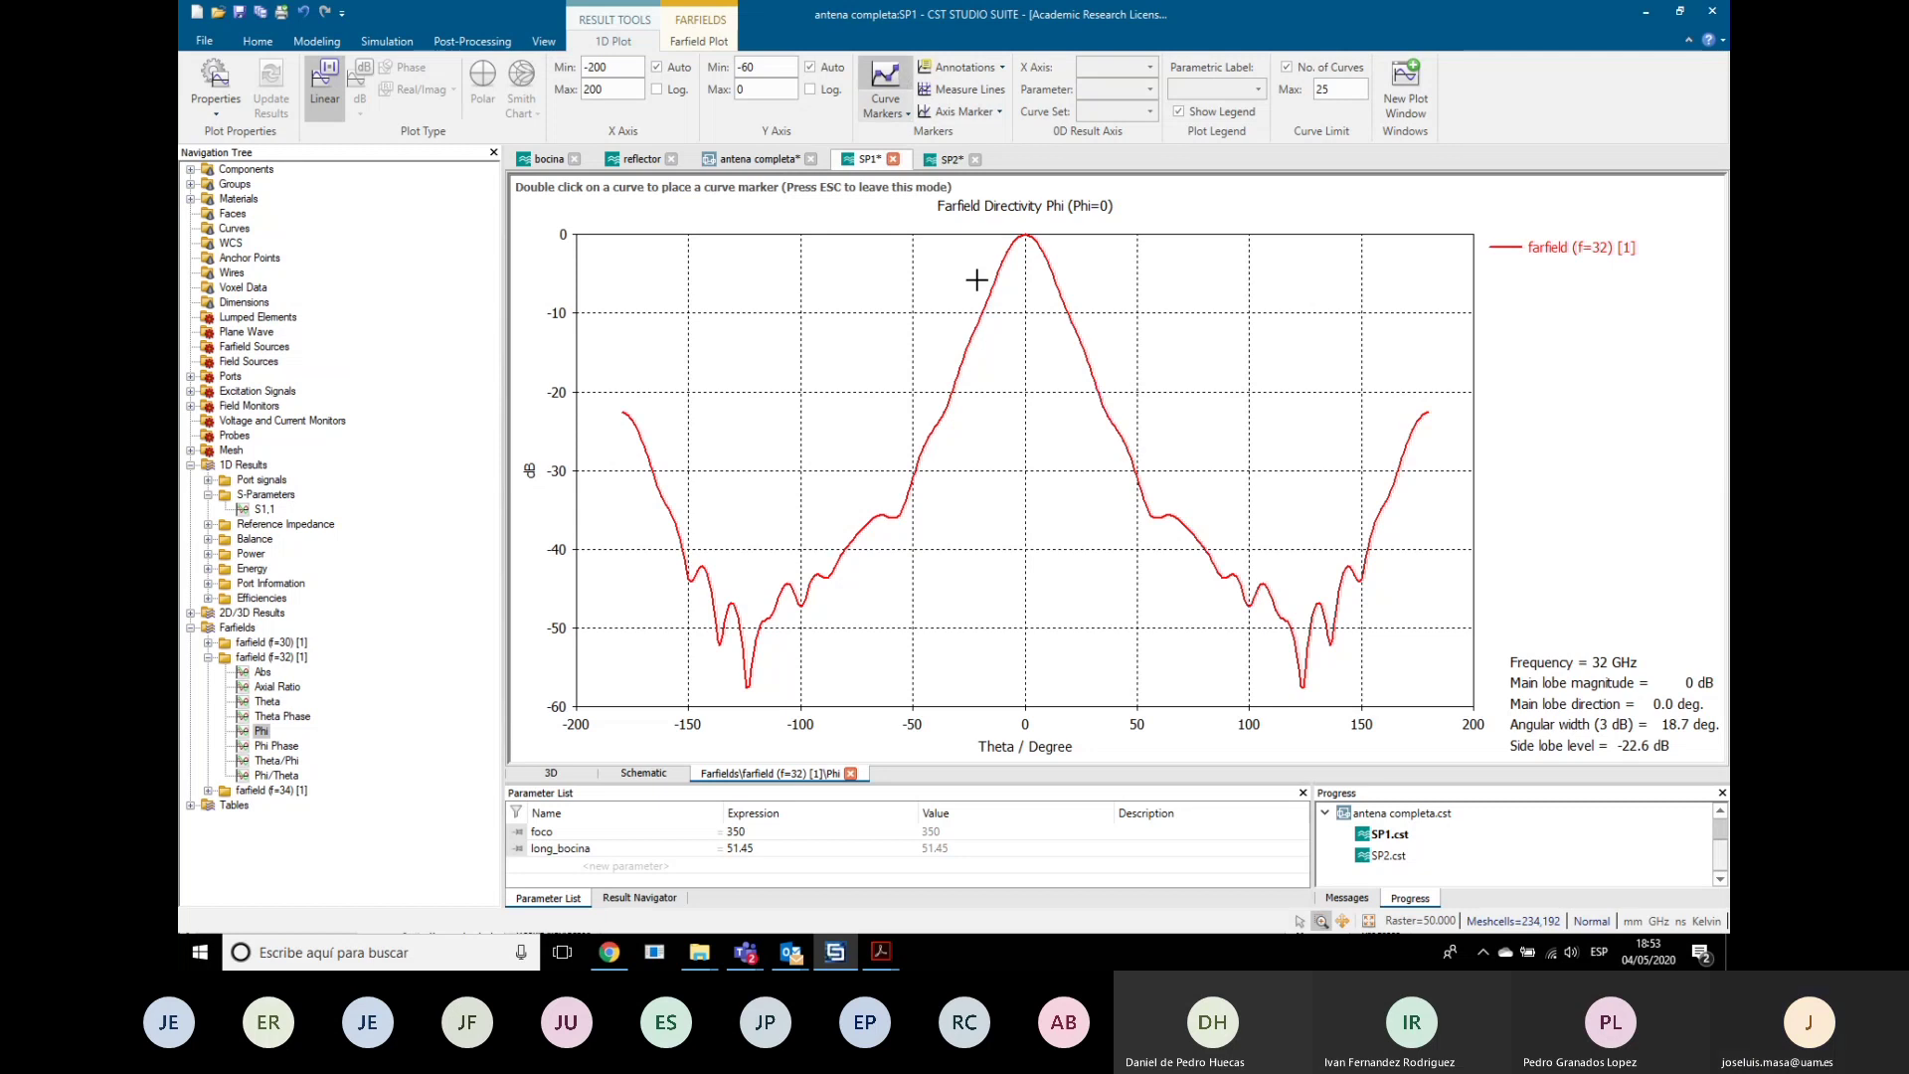
pyautogui.doubleClick(984, 319)
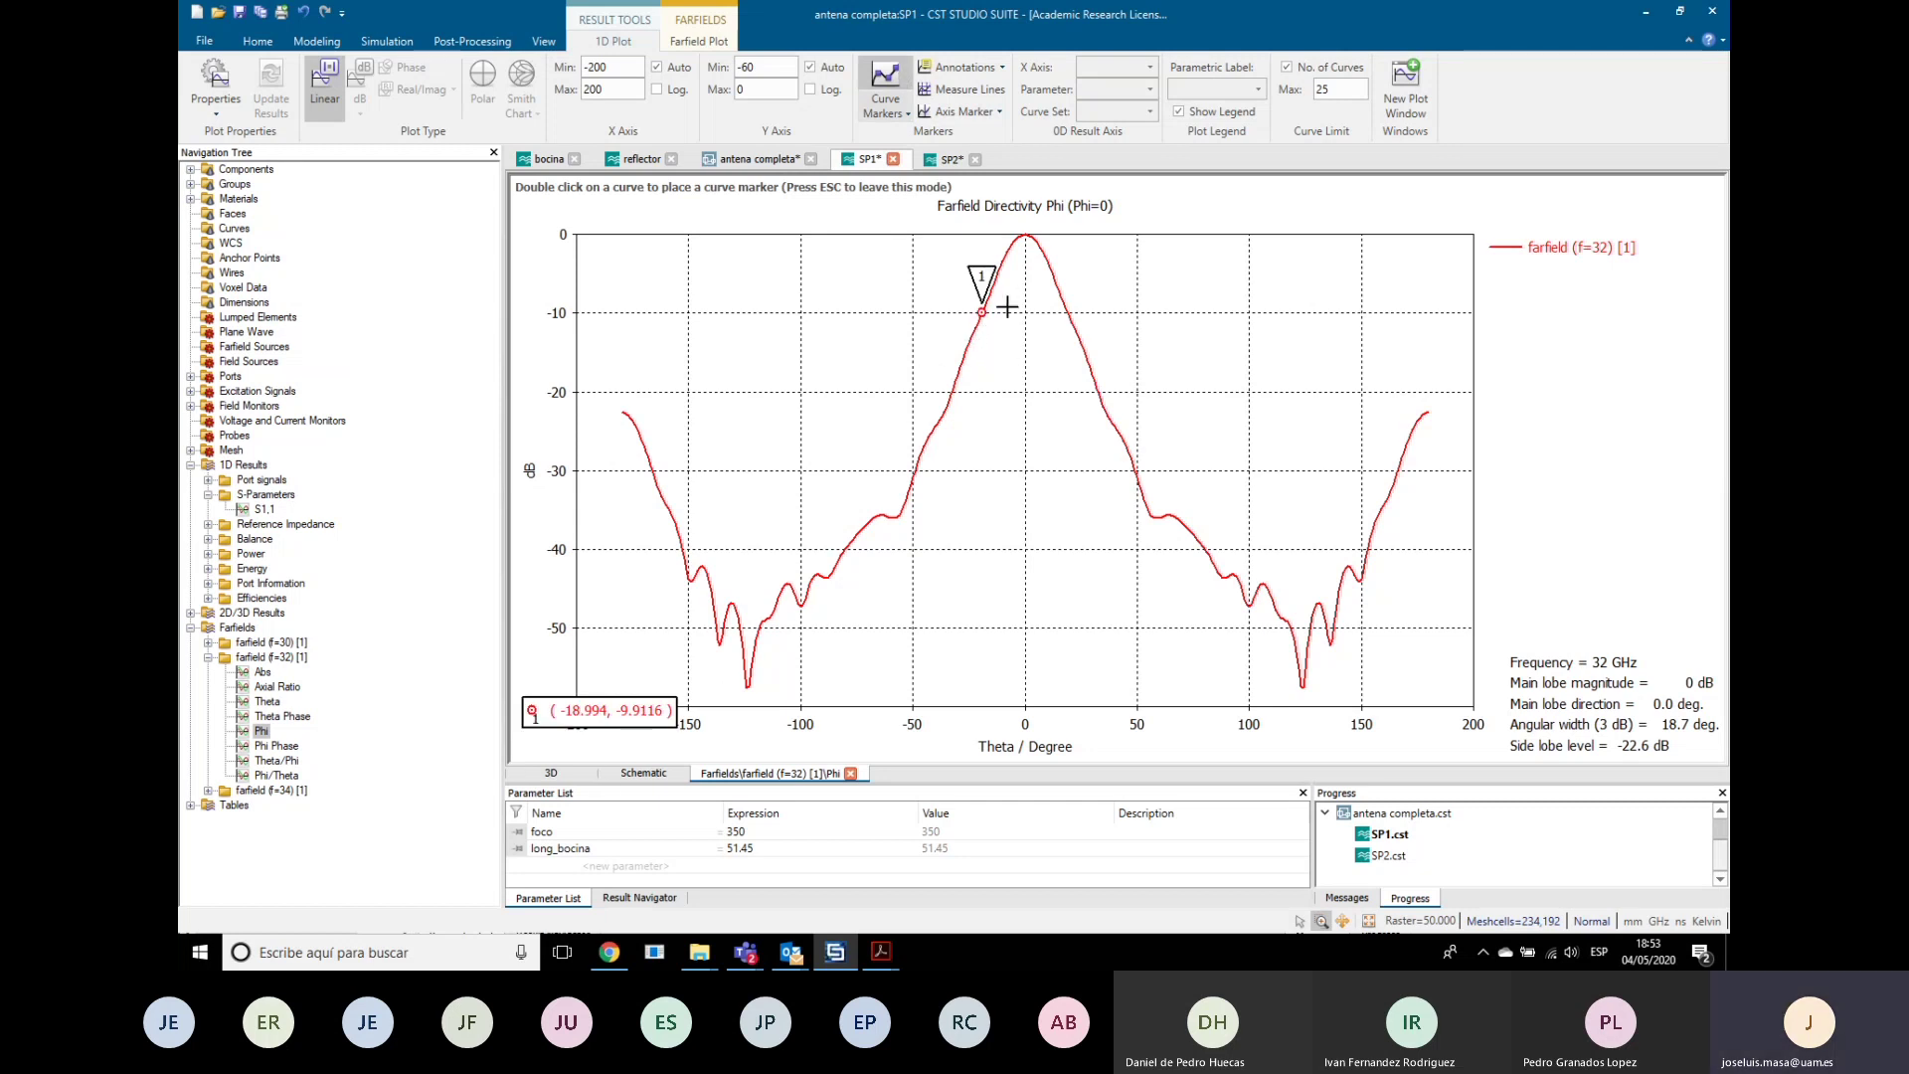
pyautogui.press('Escape')
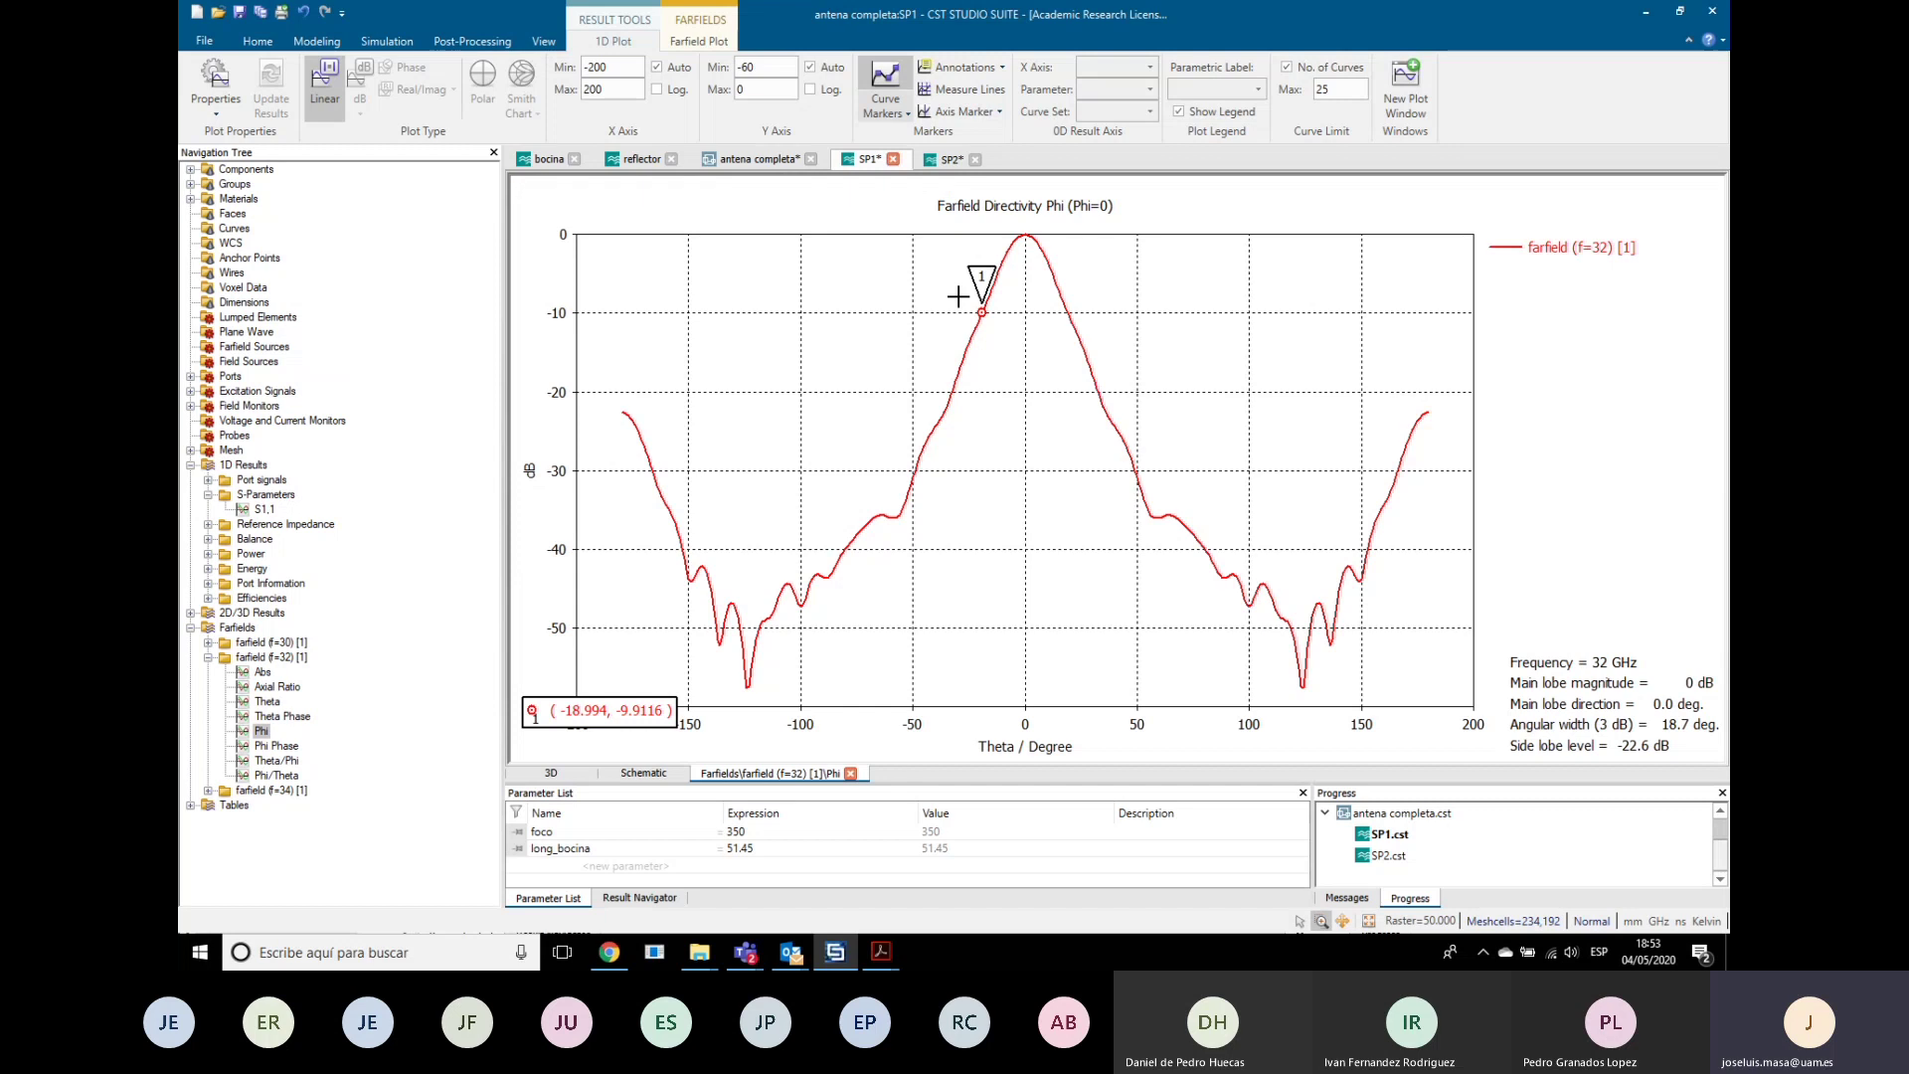
pyautogui.moveTo(964, 297); pyautogui.dragTo(1011, 333)
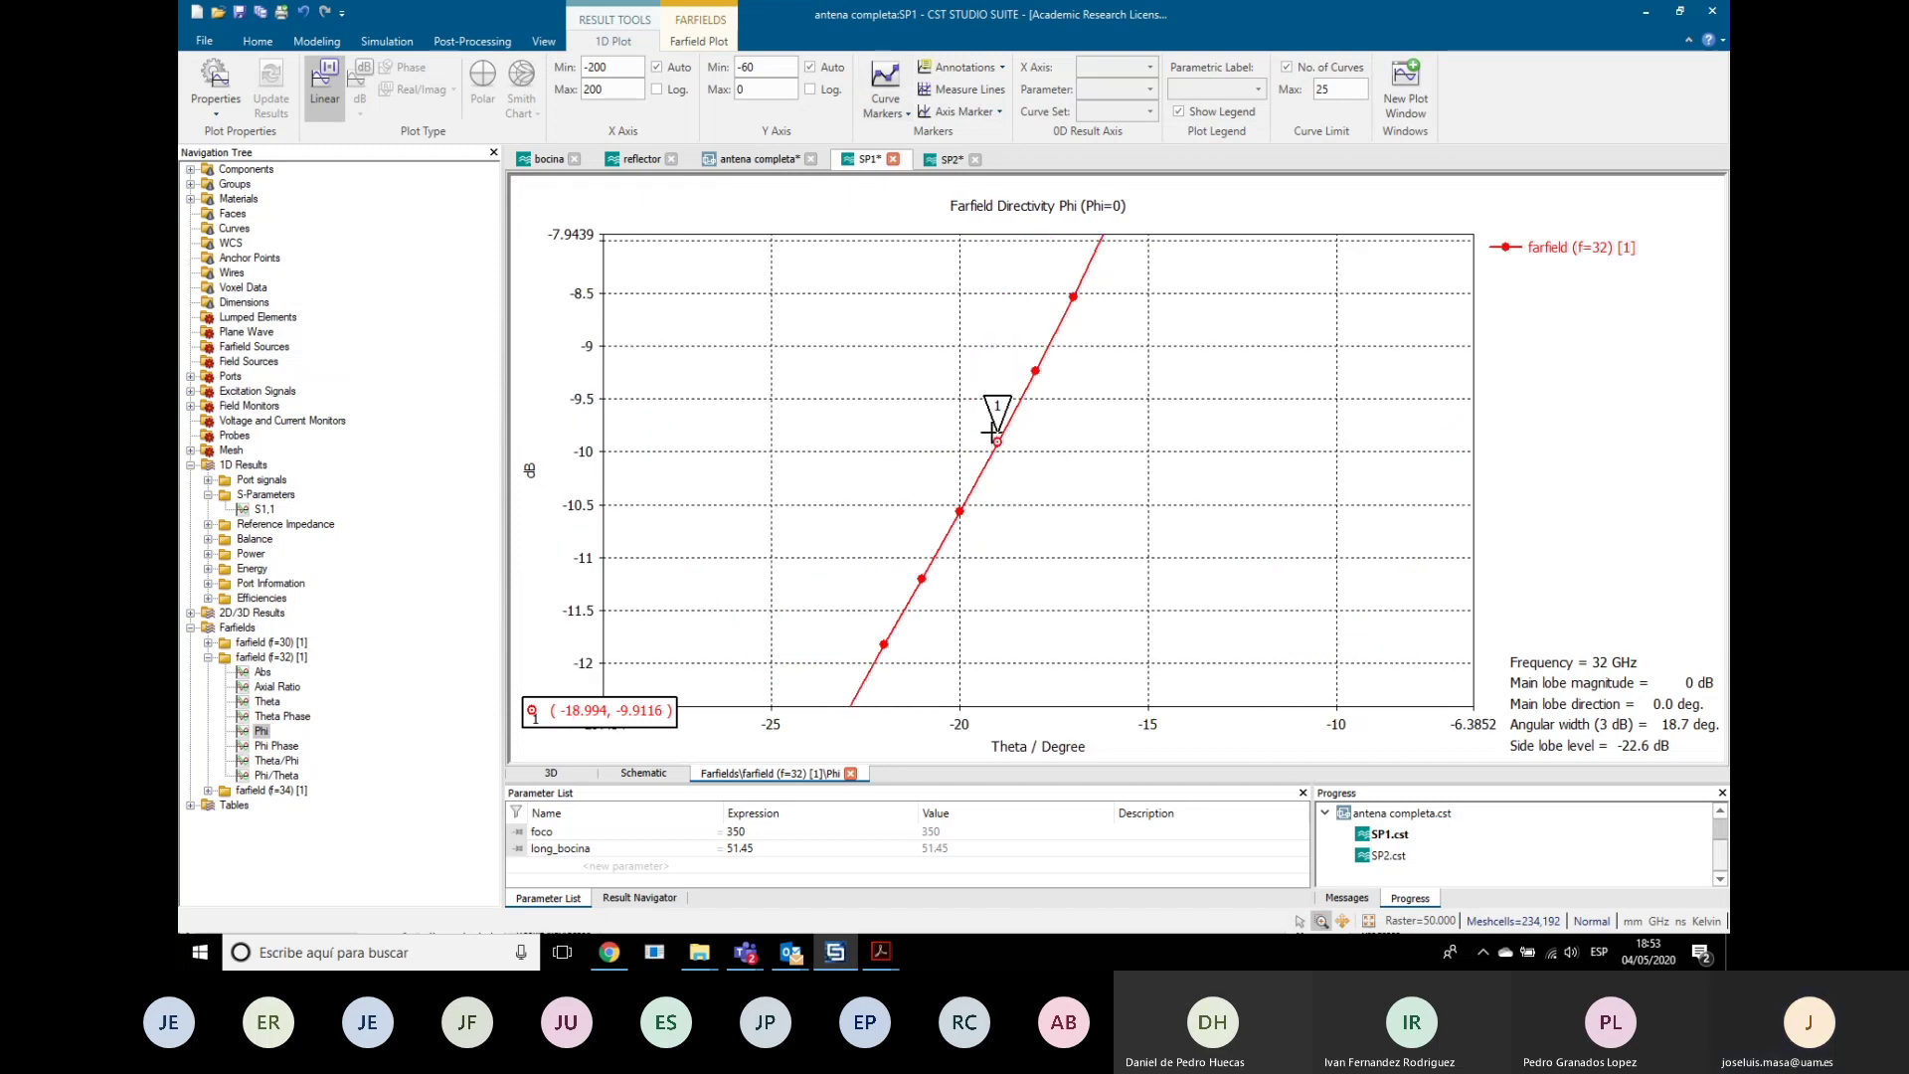
pyautogui.moveTo(970, 420); pyautogui.dragTo(1032, 473)
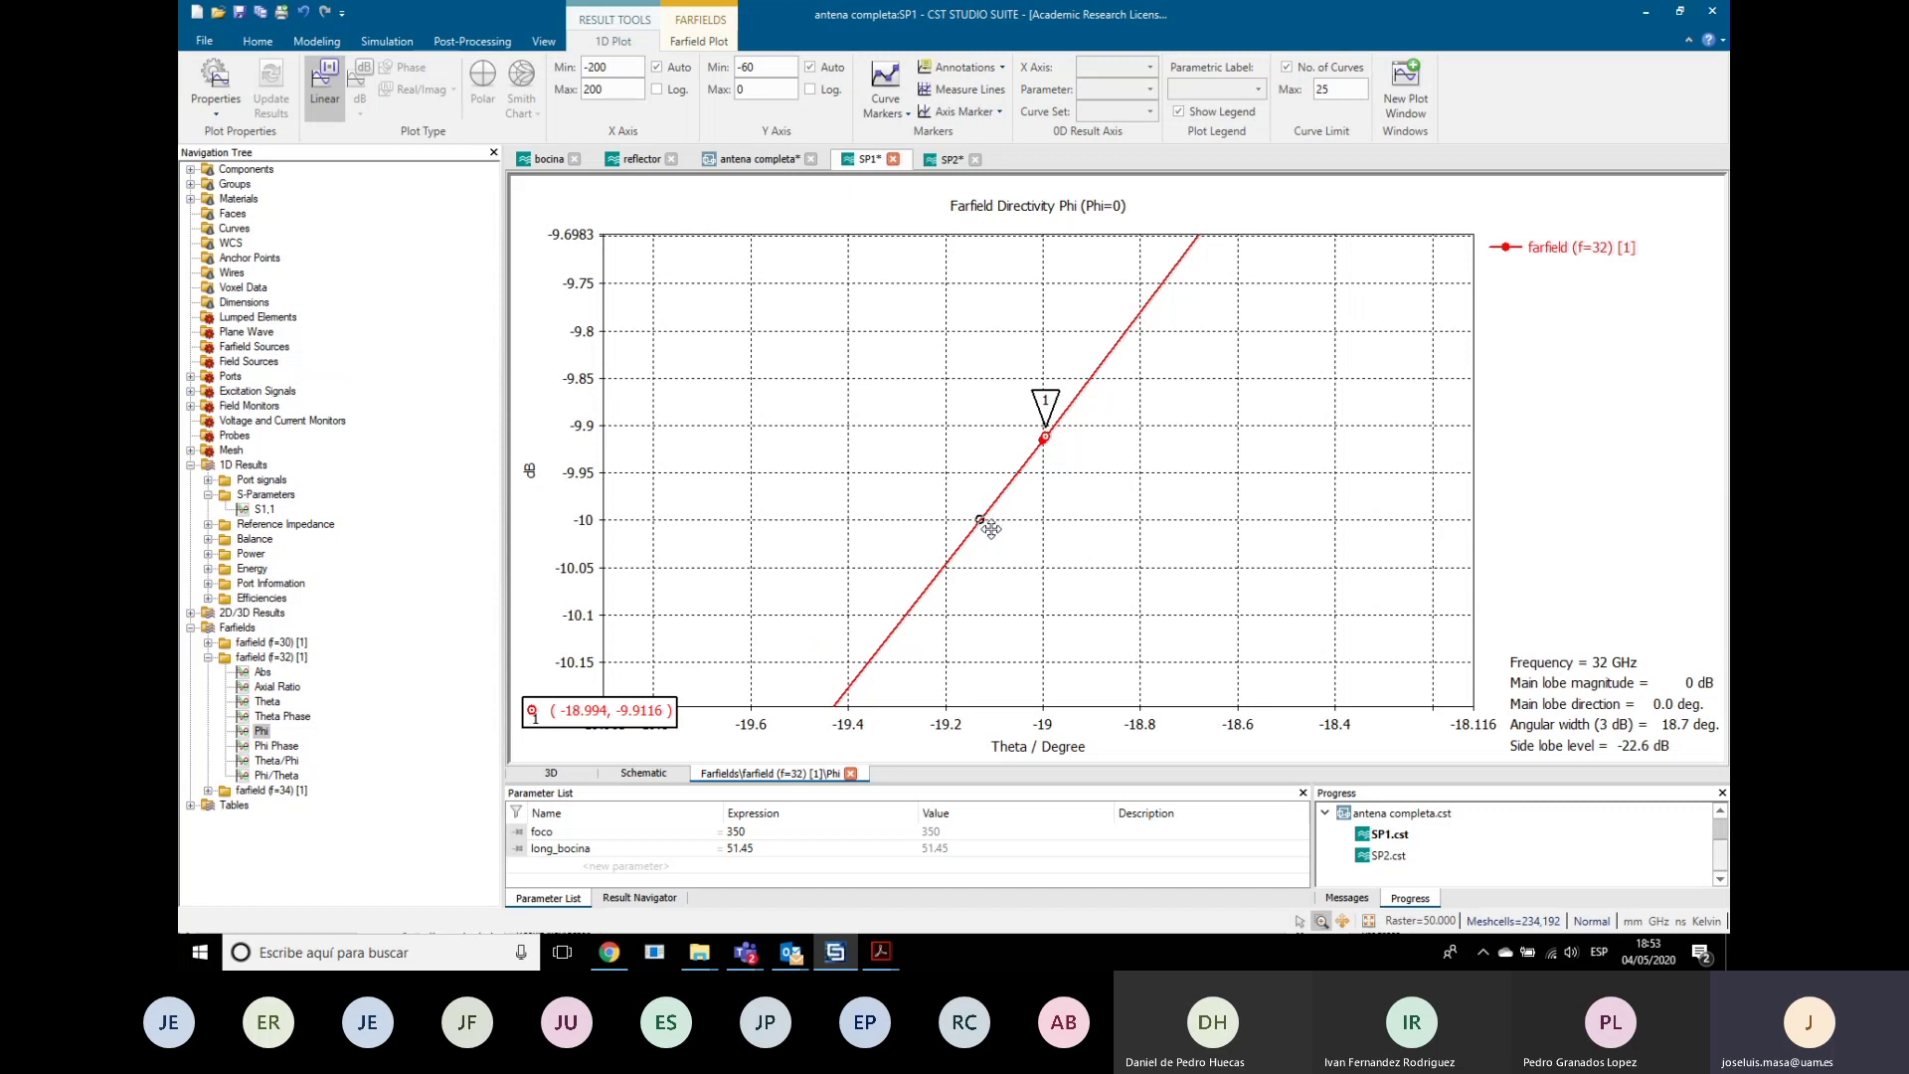
pyautogui.click(987, 522)
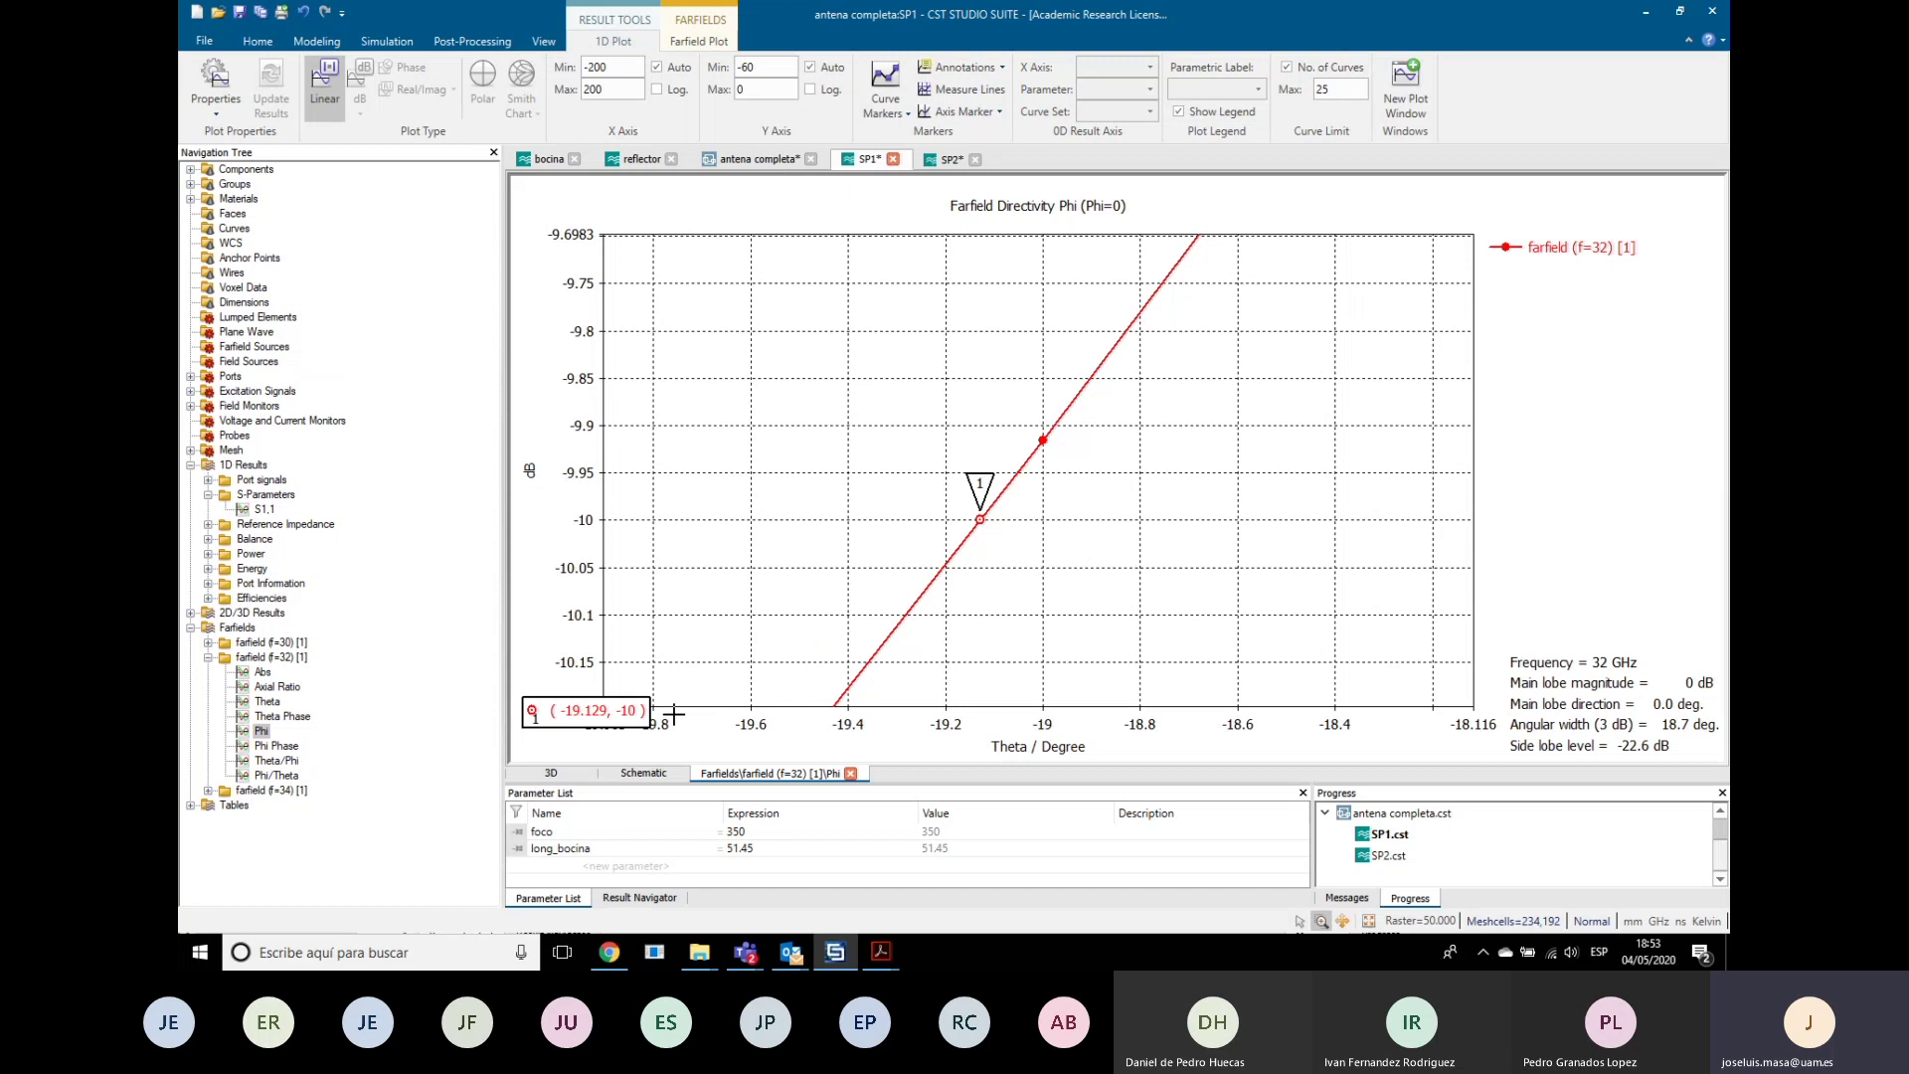
# Step: Set the constant-Phi cut angle to 90 degrees and display the Theta component of the 32 GHz farfield
pyautogui.scroll(-2, 1130, 567)
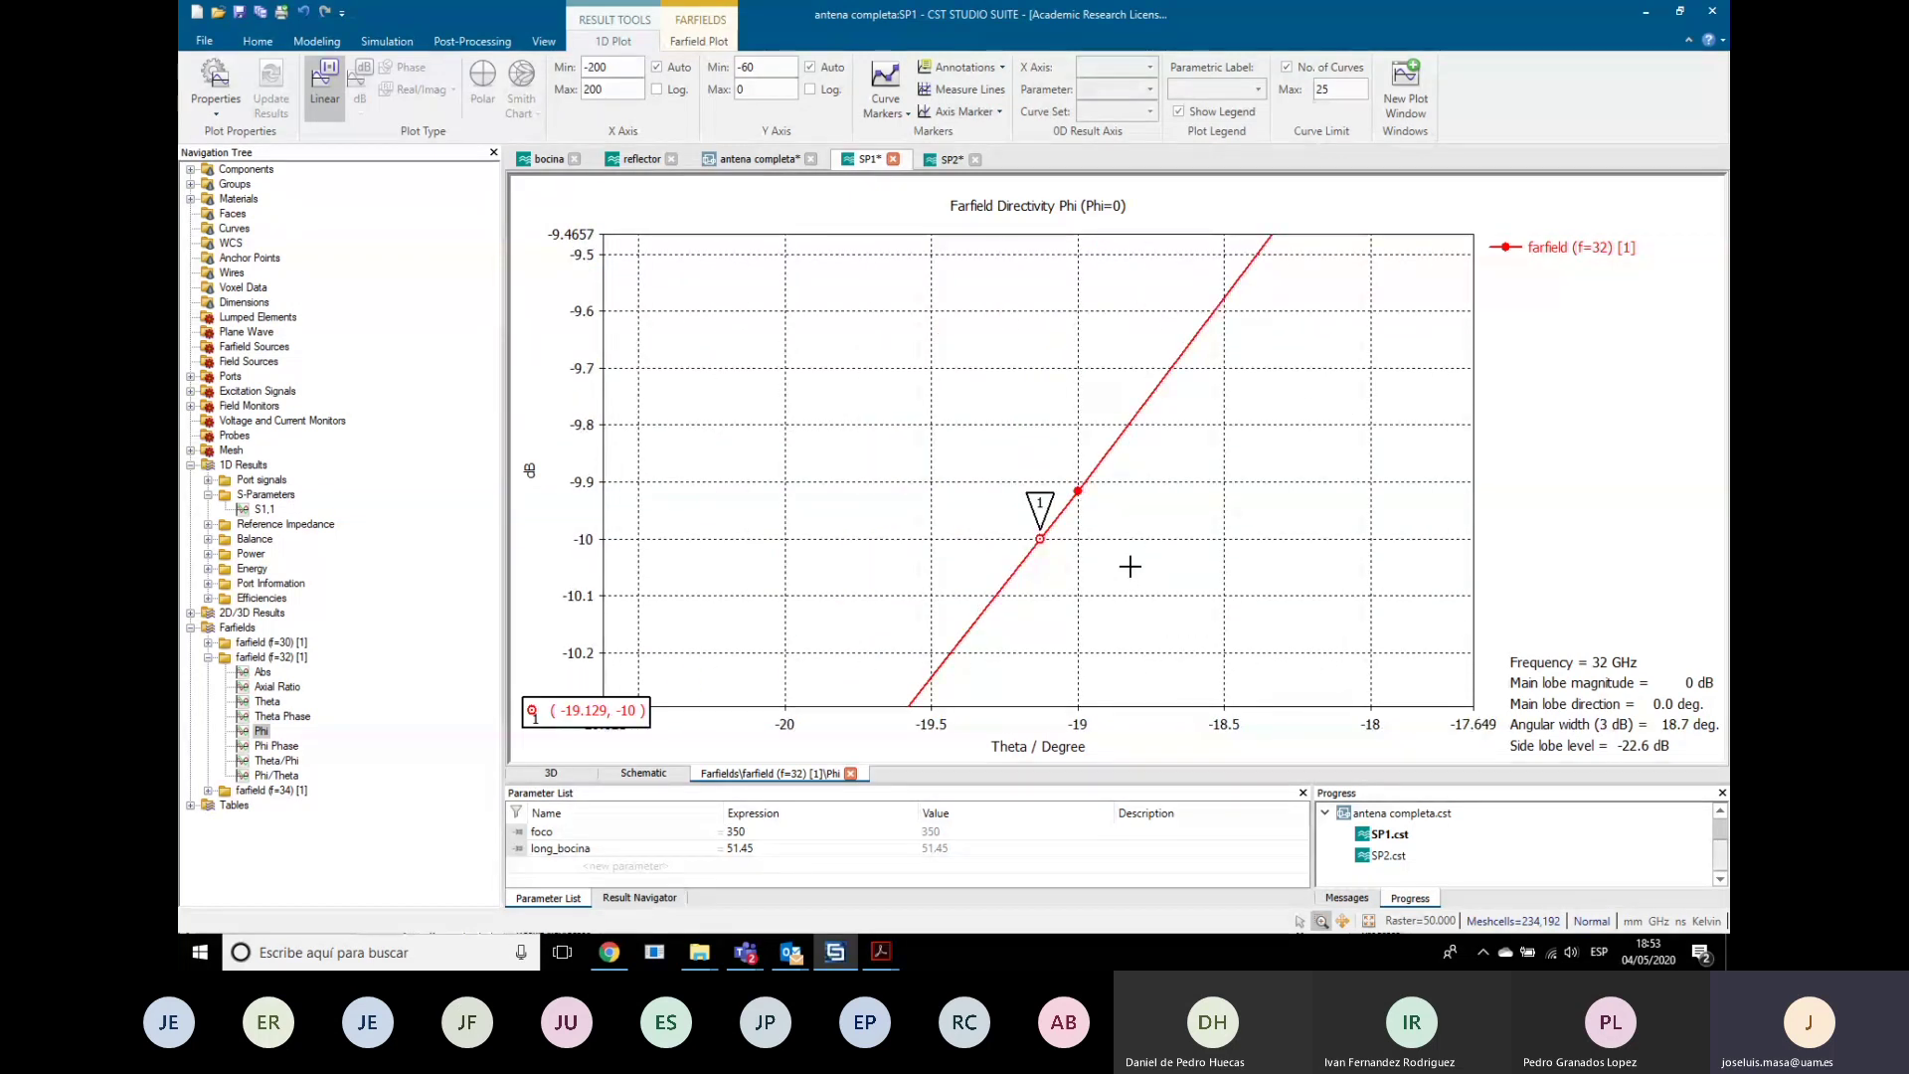
pyautogui.scroll(-5, 1129, 566)
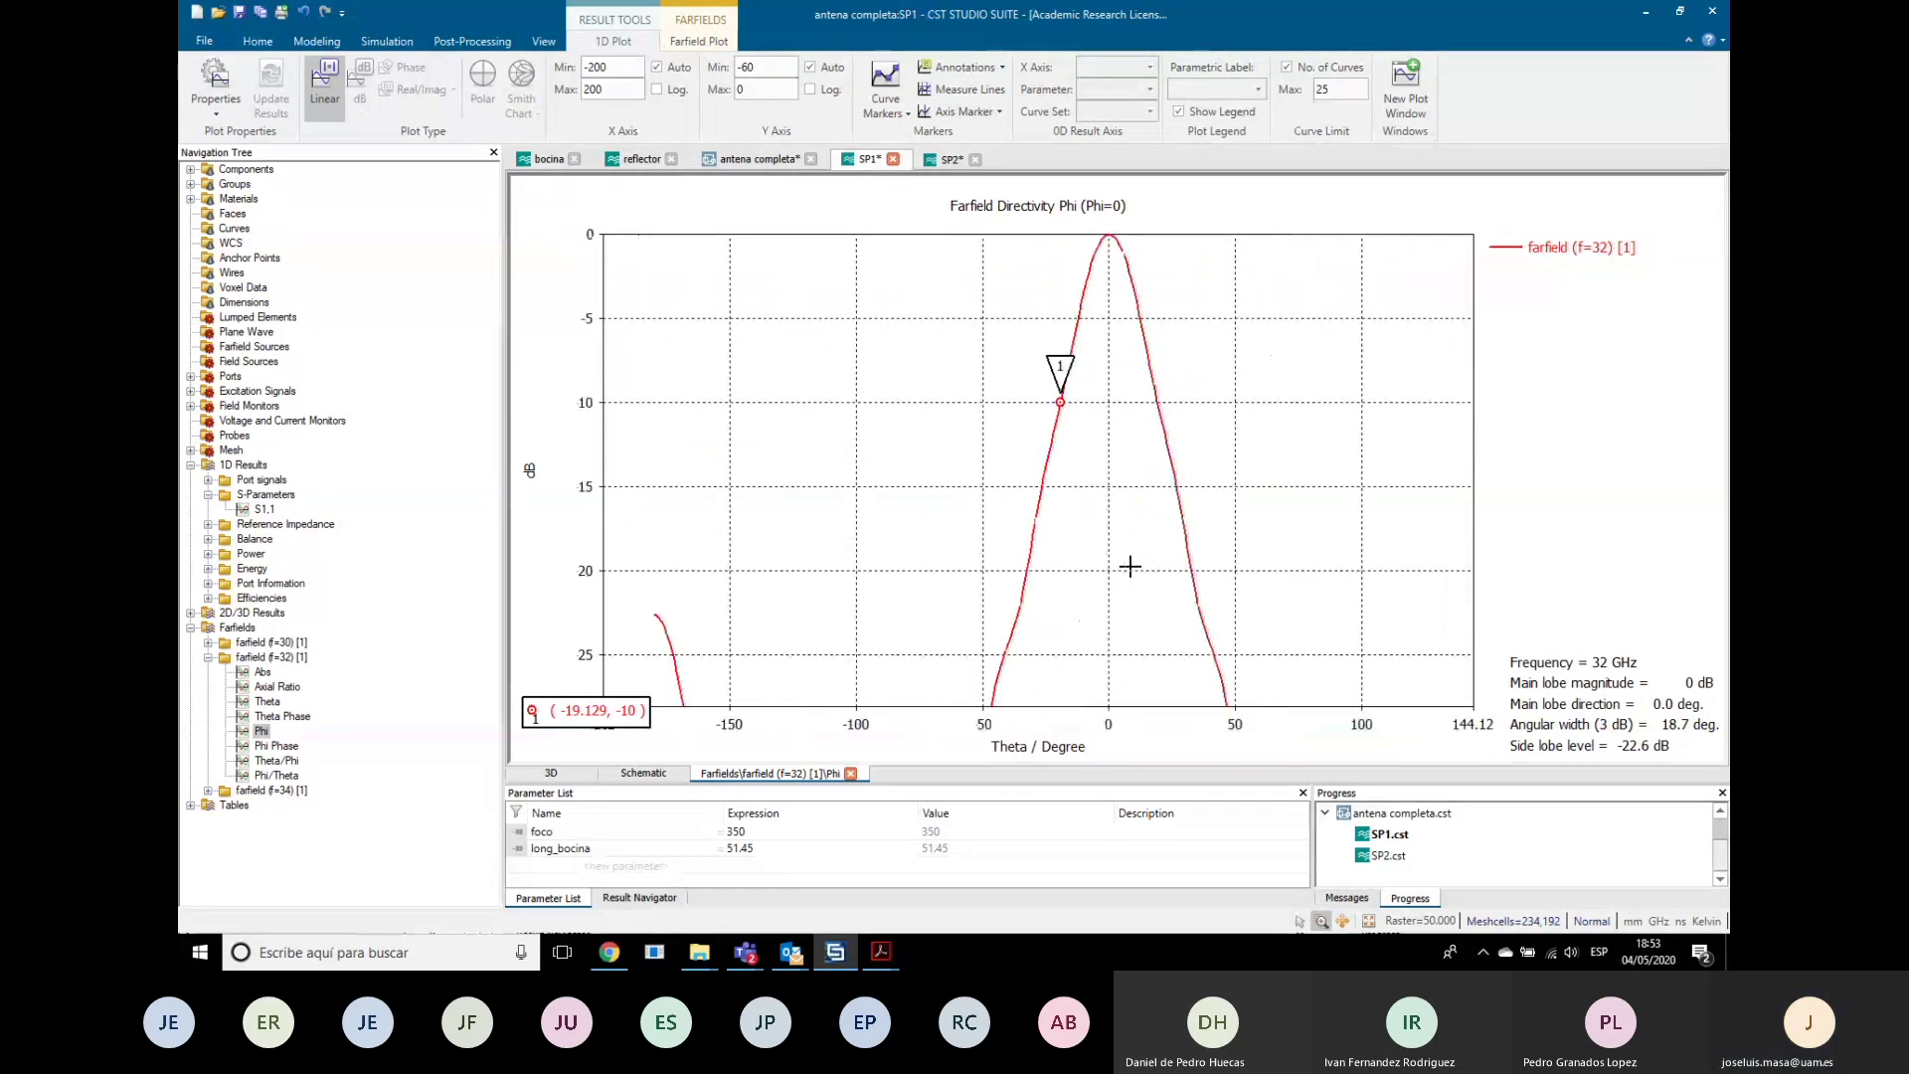
pyautogui.scroll(-2, 1130, 567)
pyautogui.scroll(-2, 1129, 567)
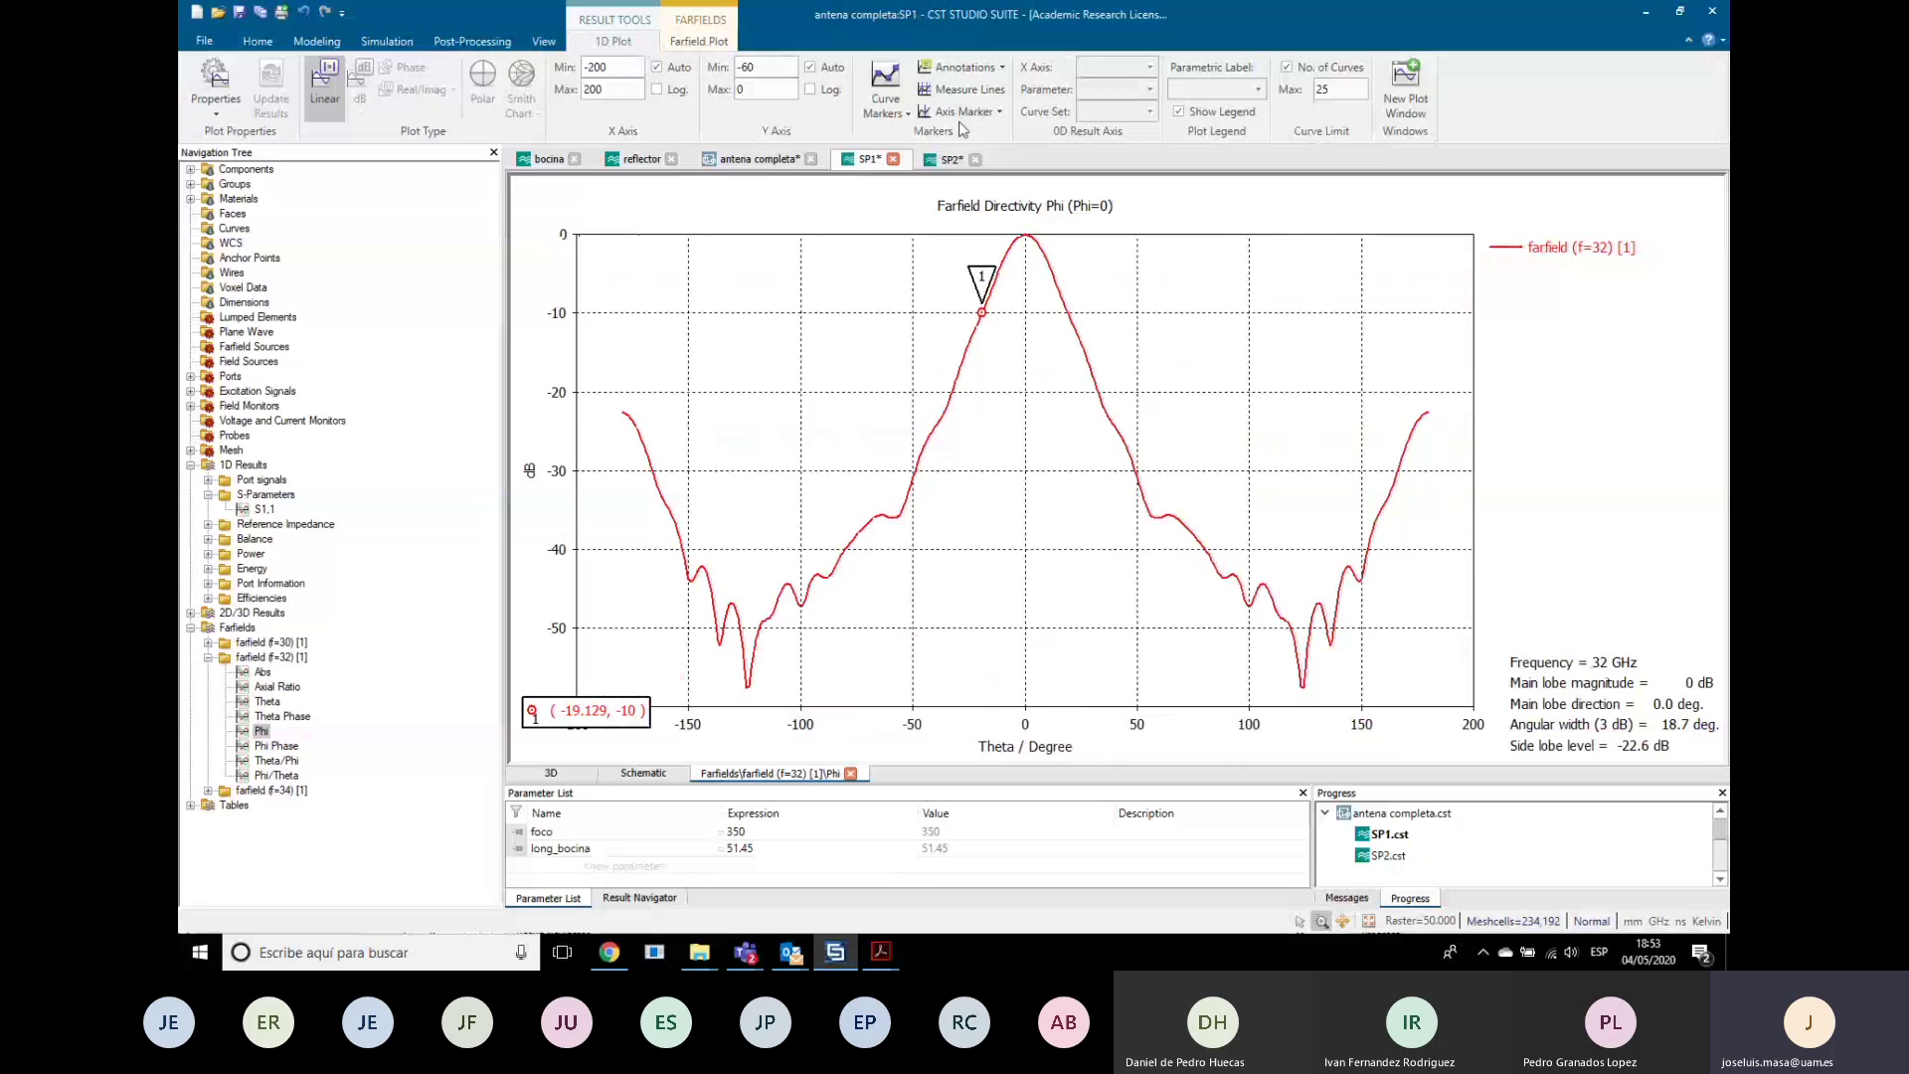
pyautogui.click(700, 41)
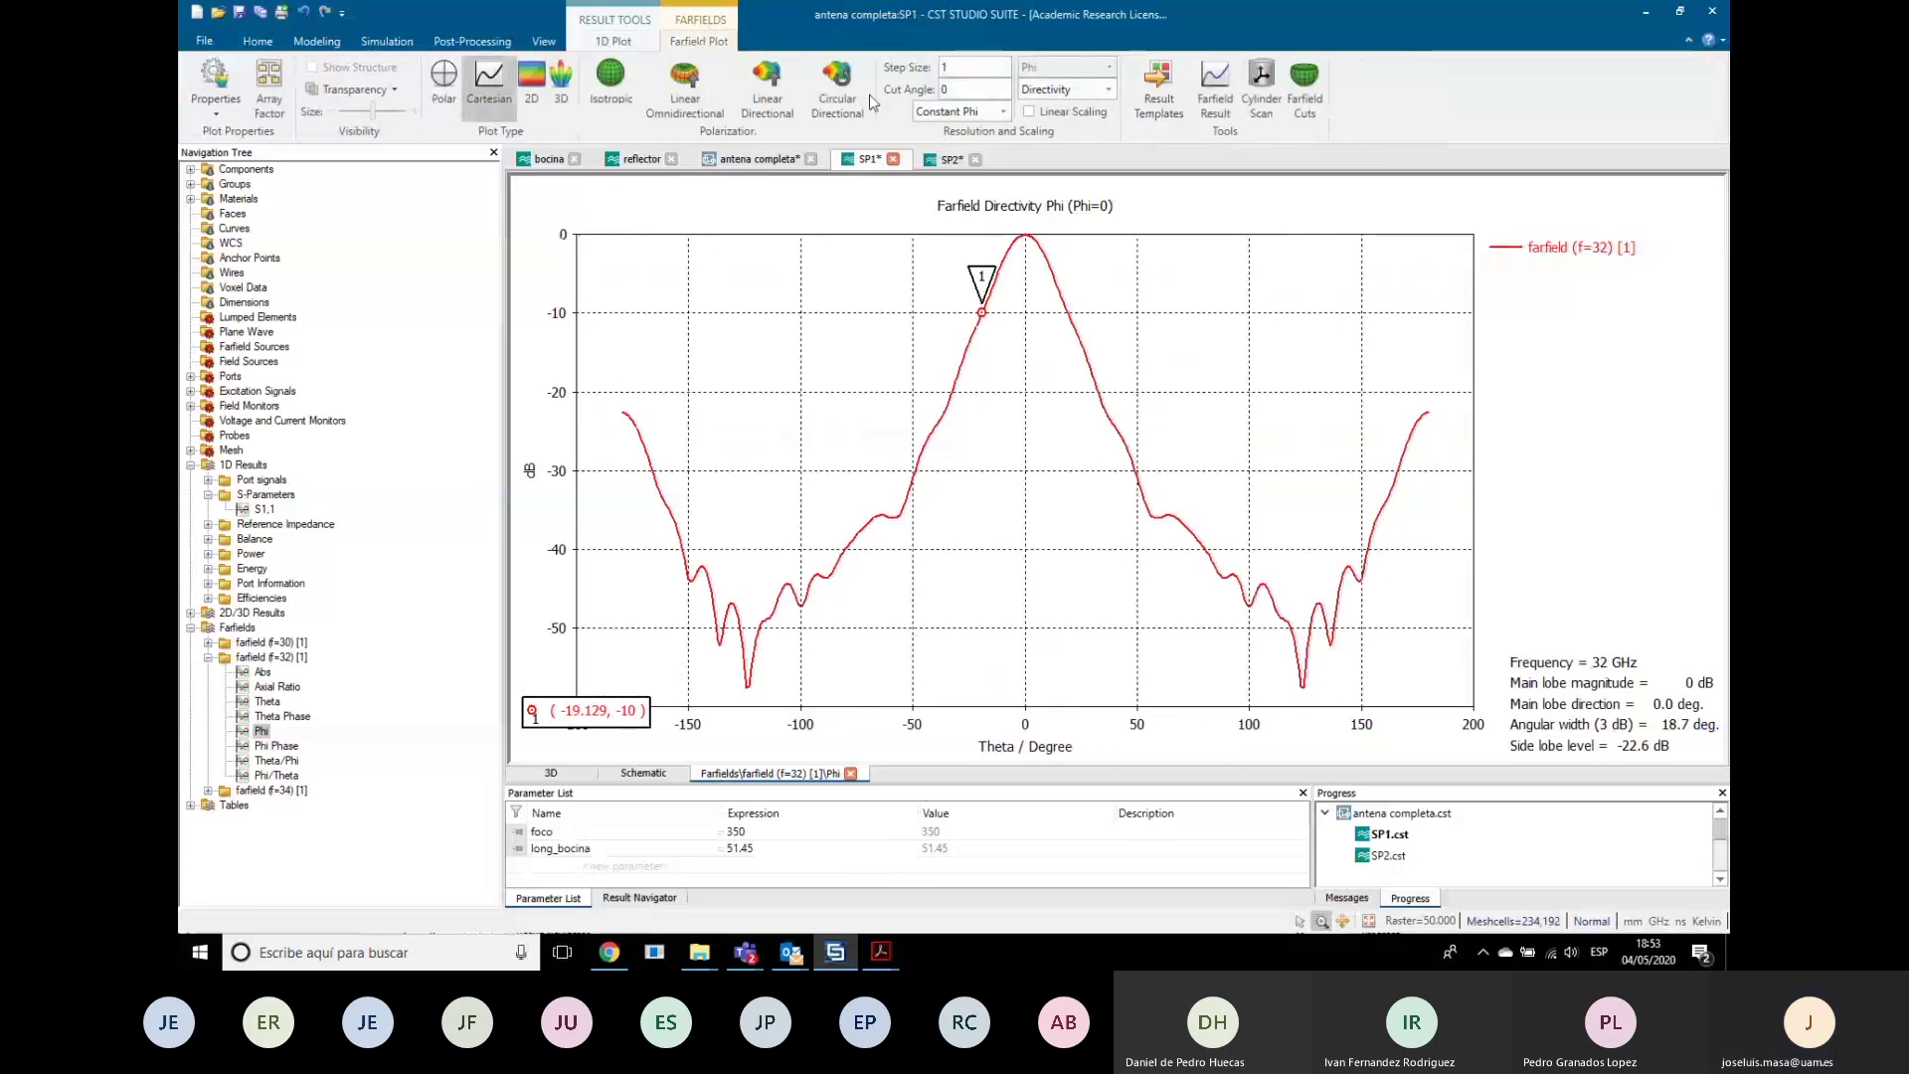
pyautogui.click(987, 88)
pyautogui.write('90')
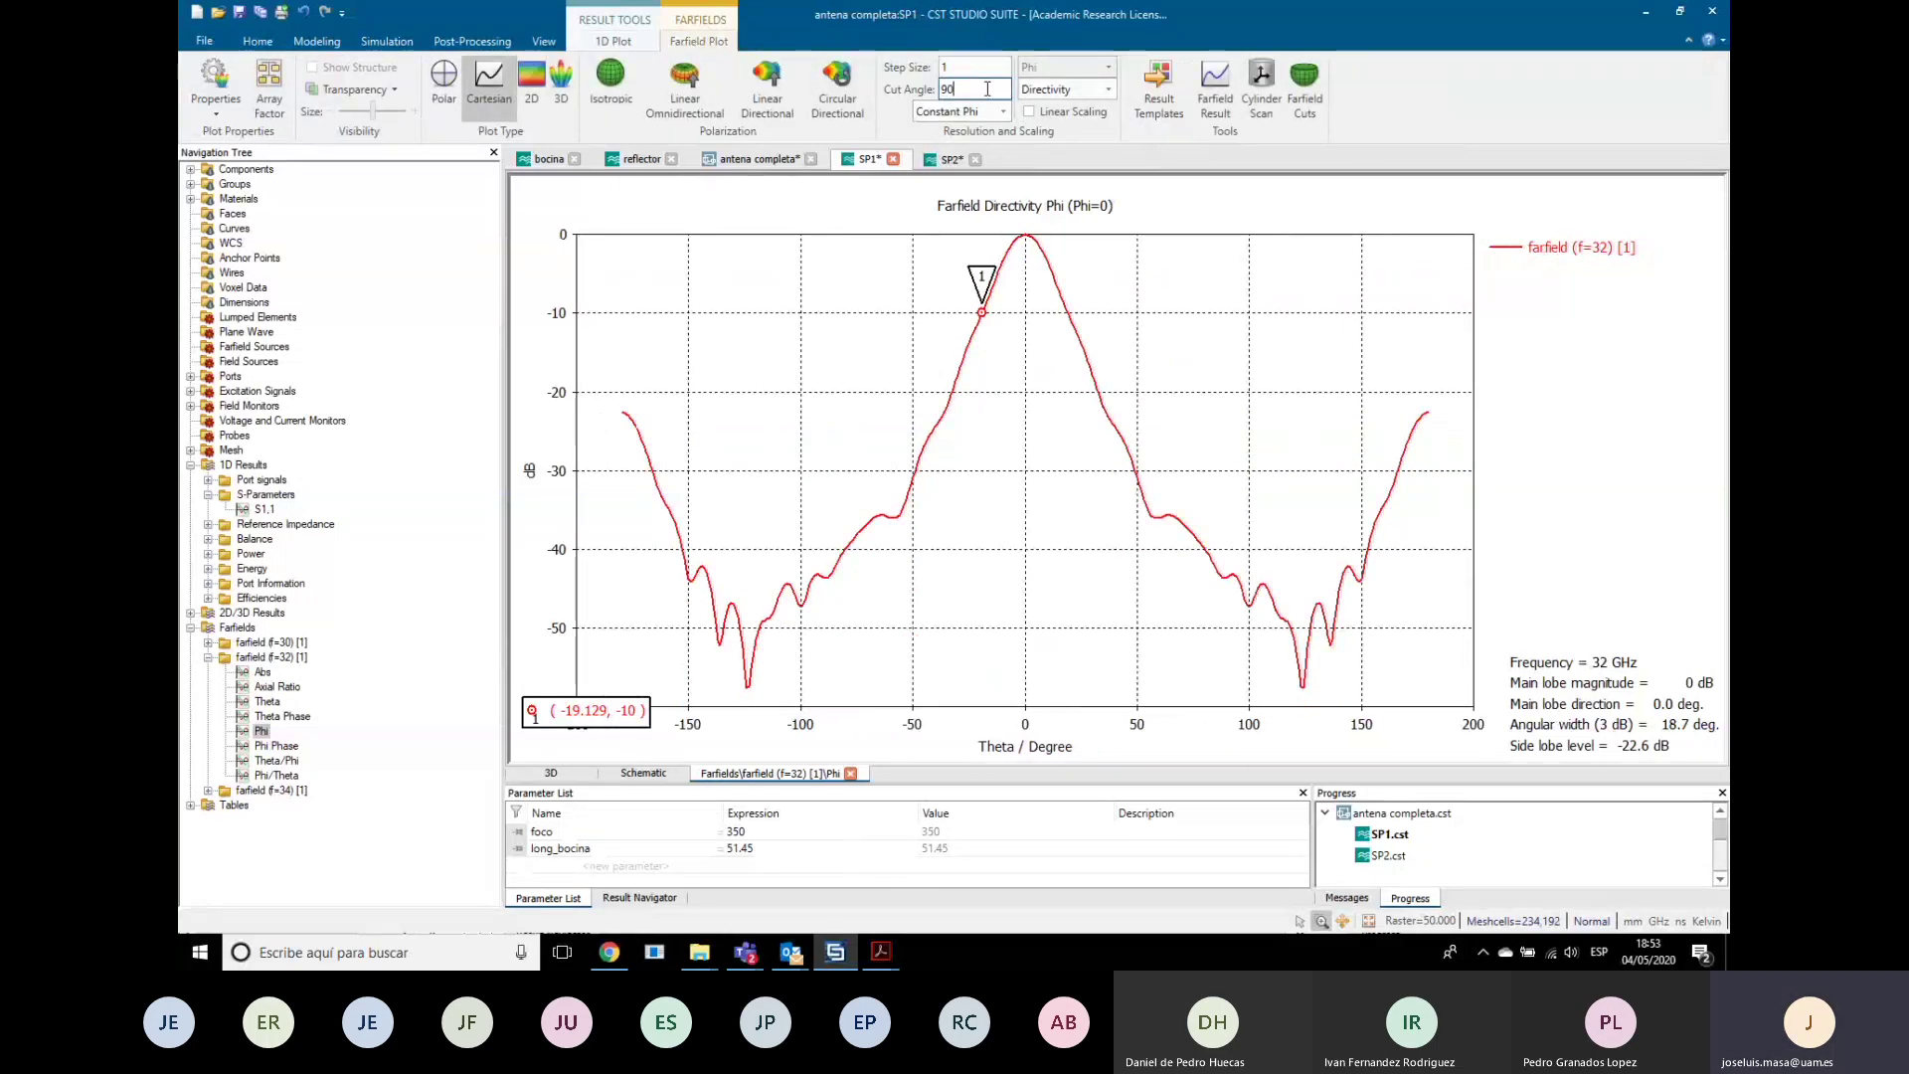
pyautogui.press('Return')
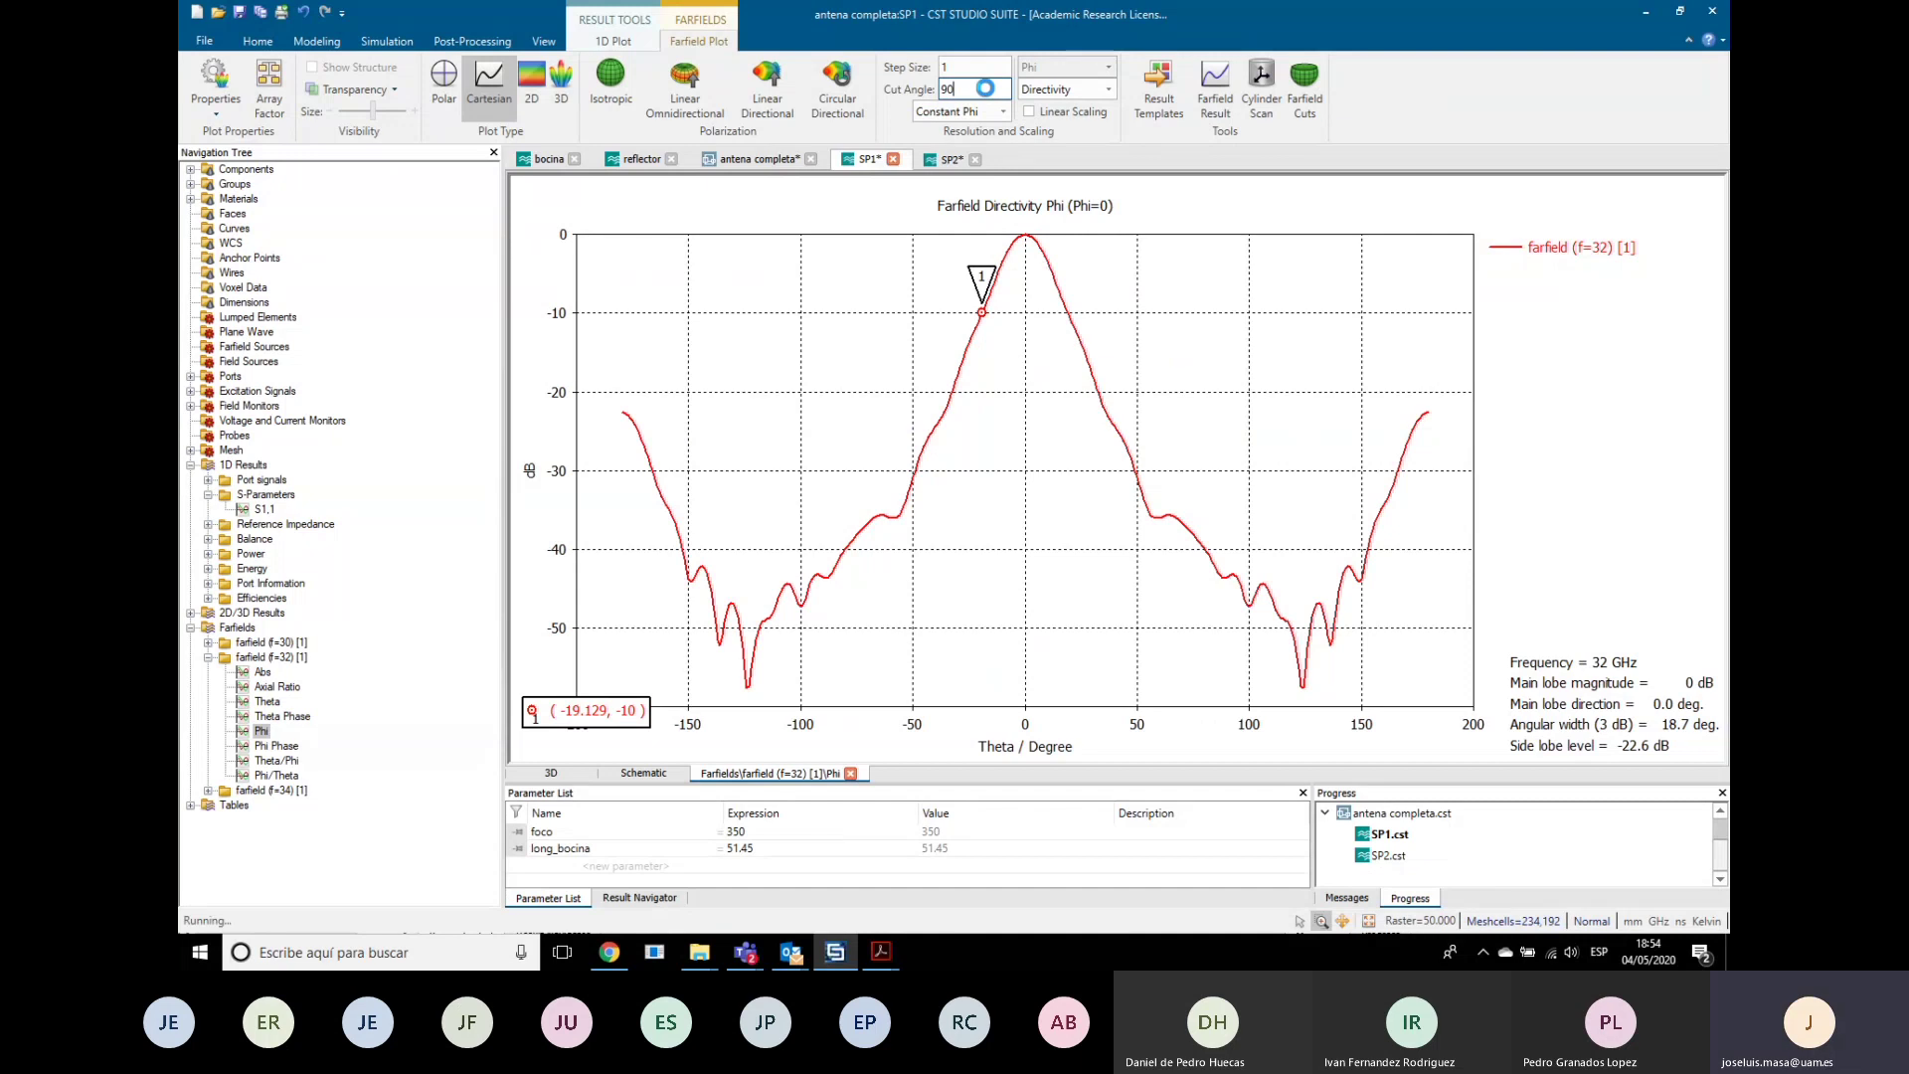
pyautogui.click(269, 702)
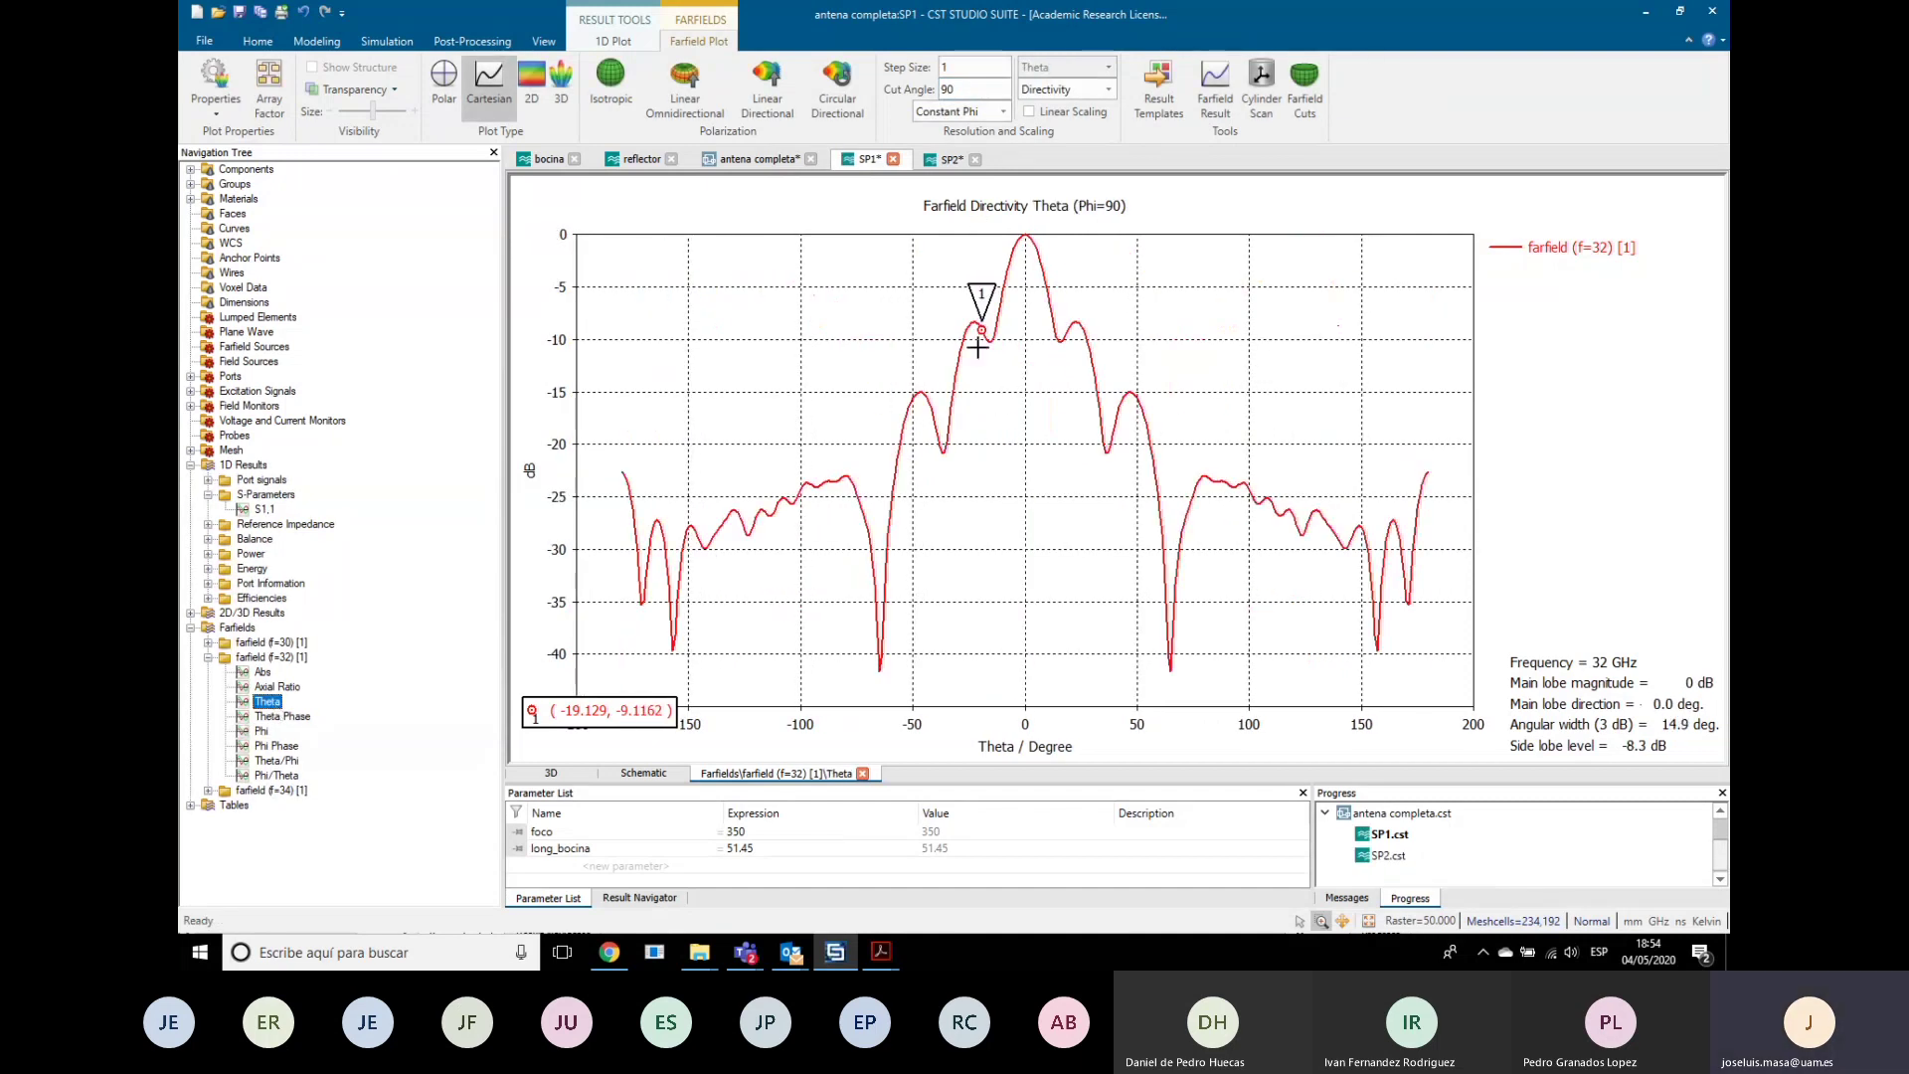
# Step: Move the curve marker on the Theta cut to about -9.5 dB on the main lobe's negative-angle flank and examine the neighbouring side lobe
pyautogui.moveTo(910, 292); pyautogui.dragTo(1149, 369)
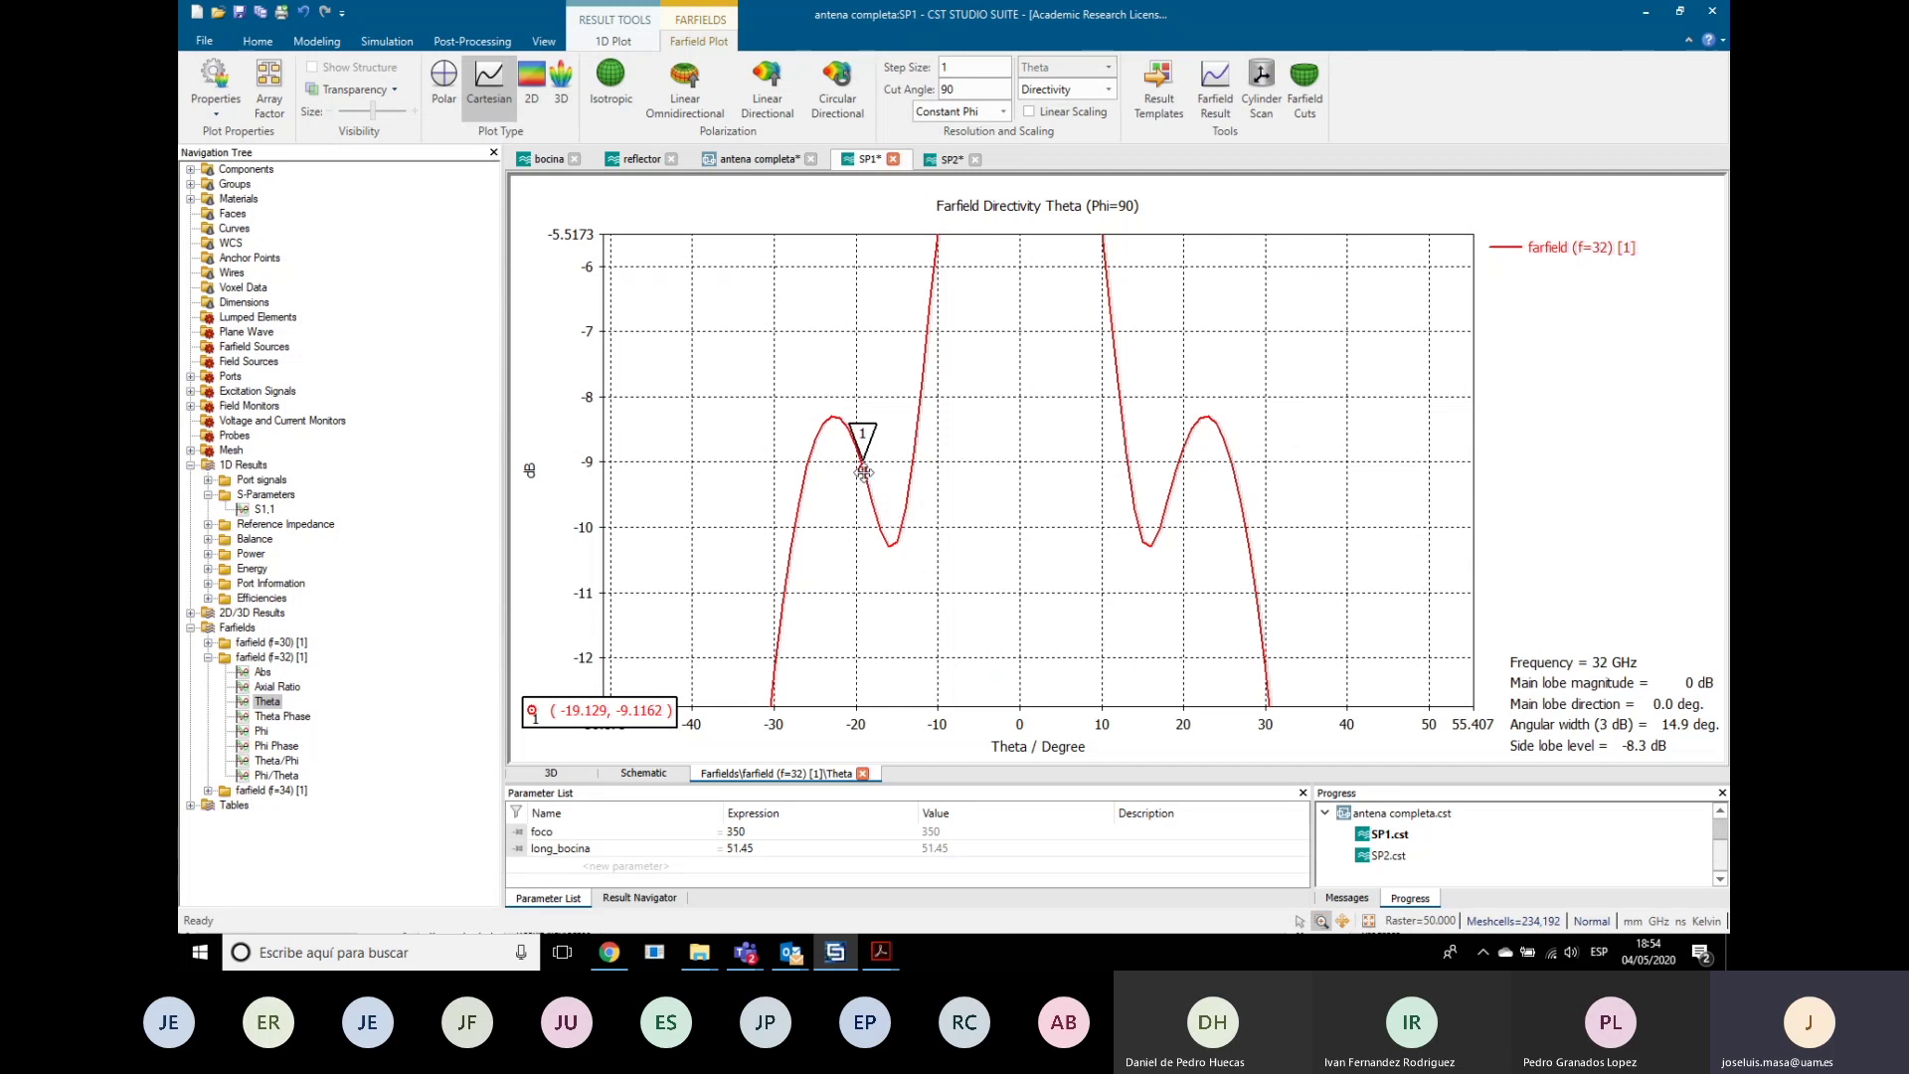
pyautogui.moveTo(863, 469); pyautogui.dragTo(899, 532)
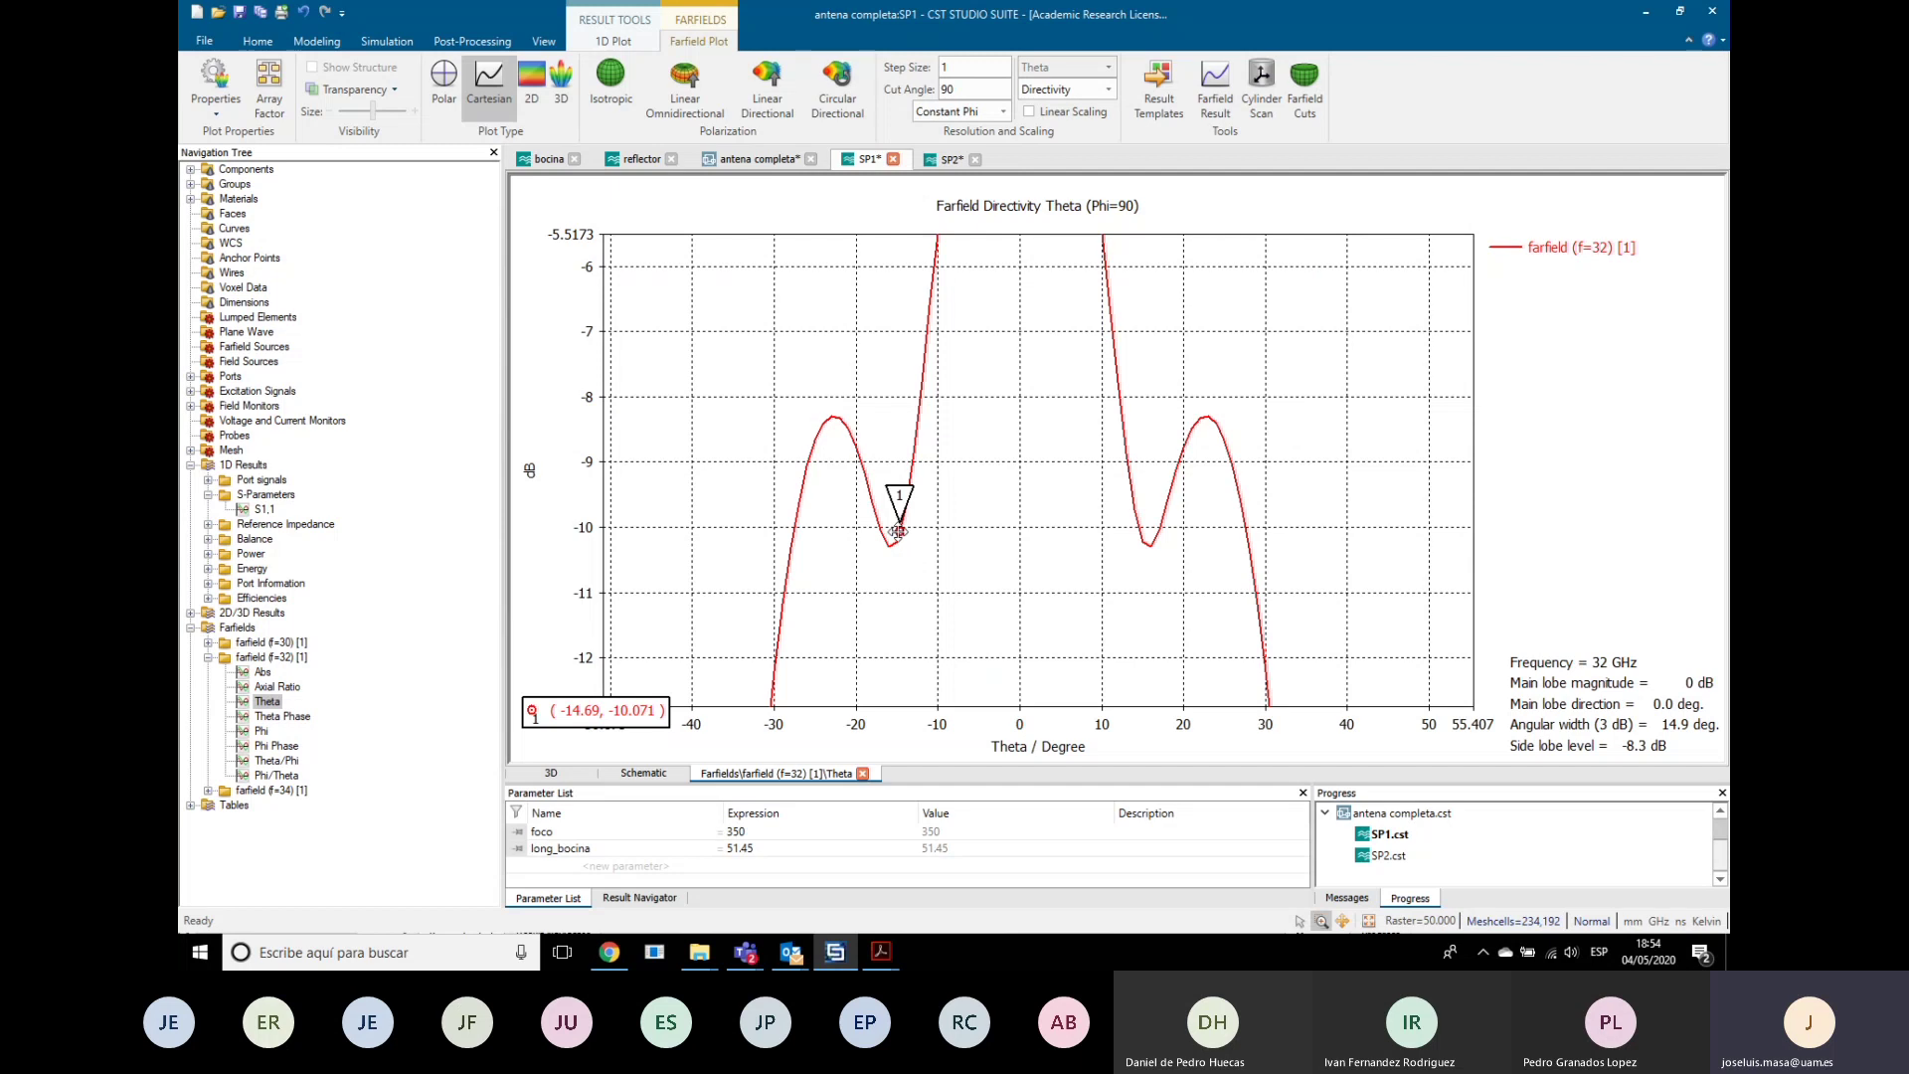
pyautogui.moveTo(910, 500); pyautogui.dragTo(906, 495)
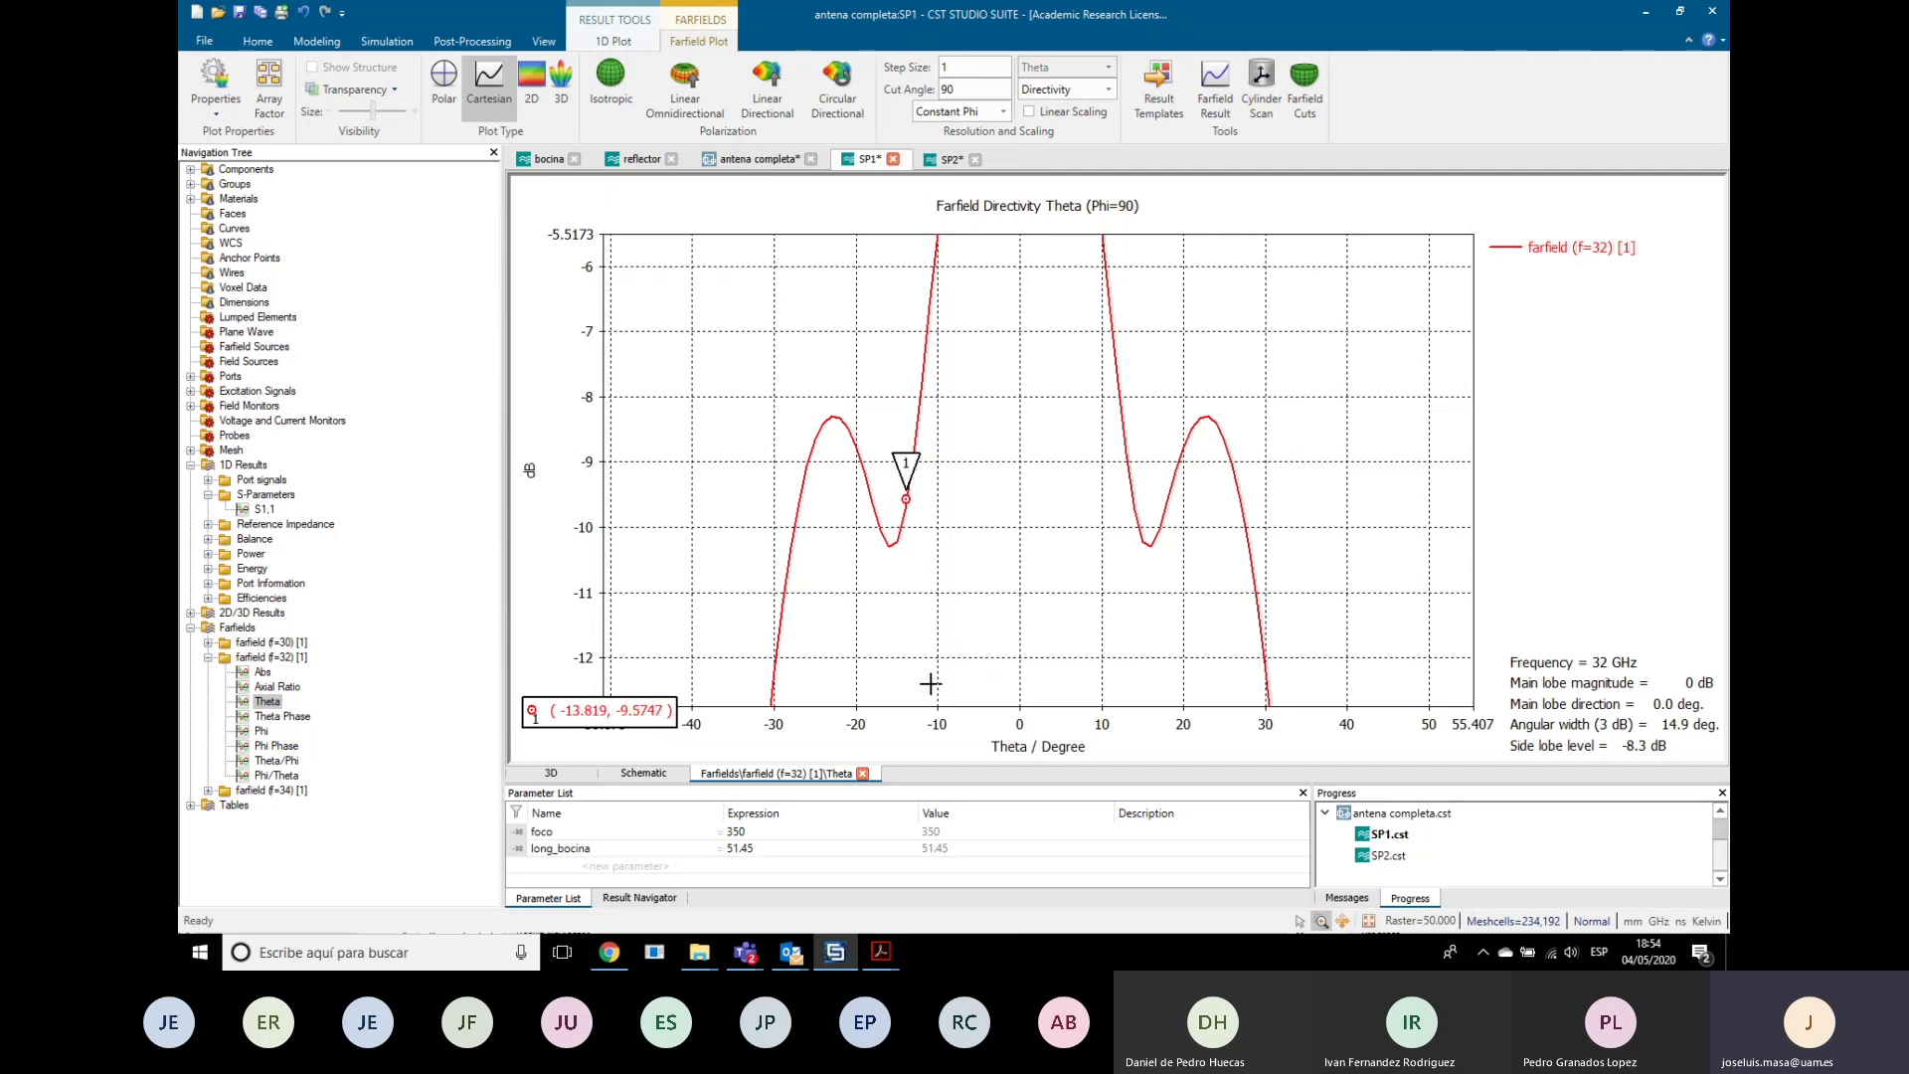
pyautogui.moveTo(770, 482); pyautogui.dragTo(943, 537)
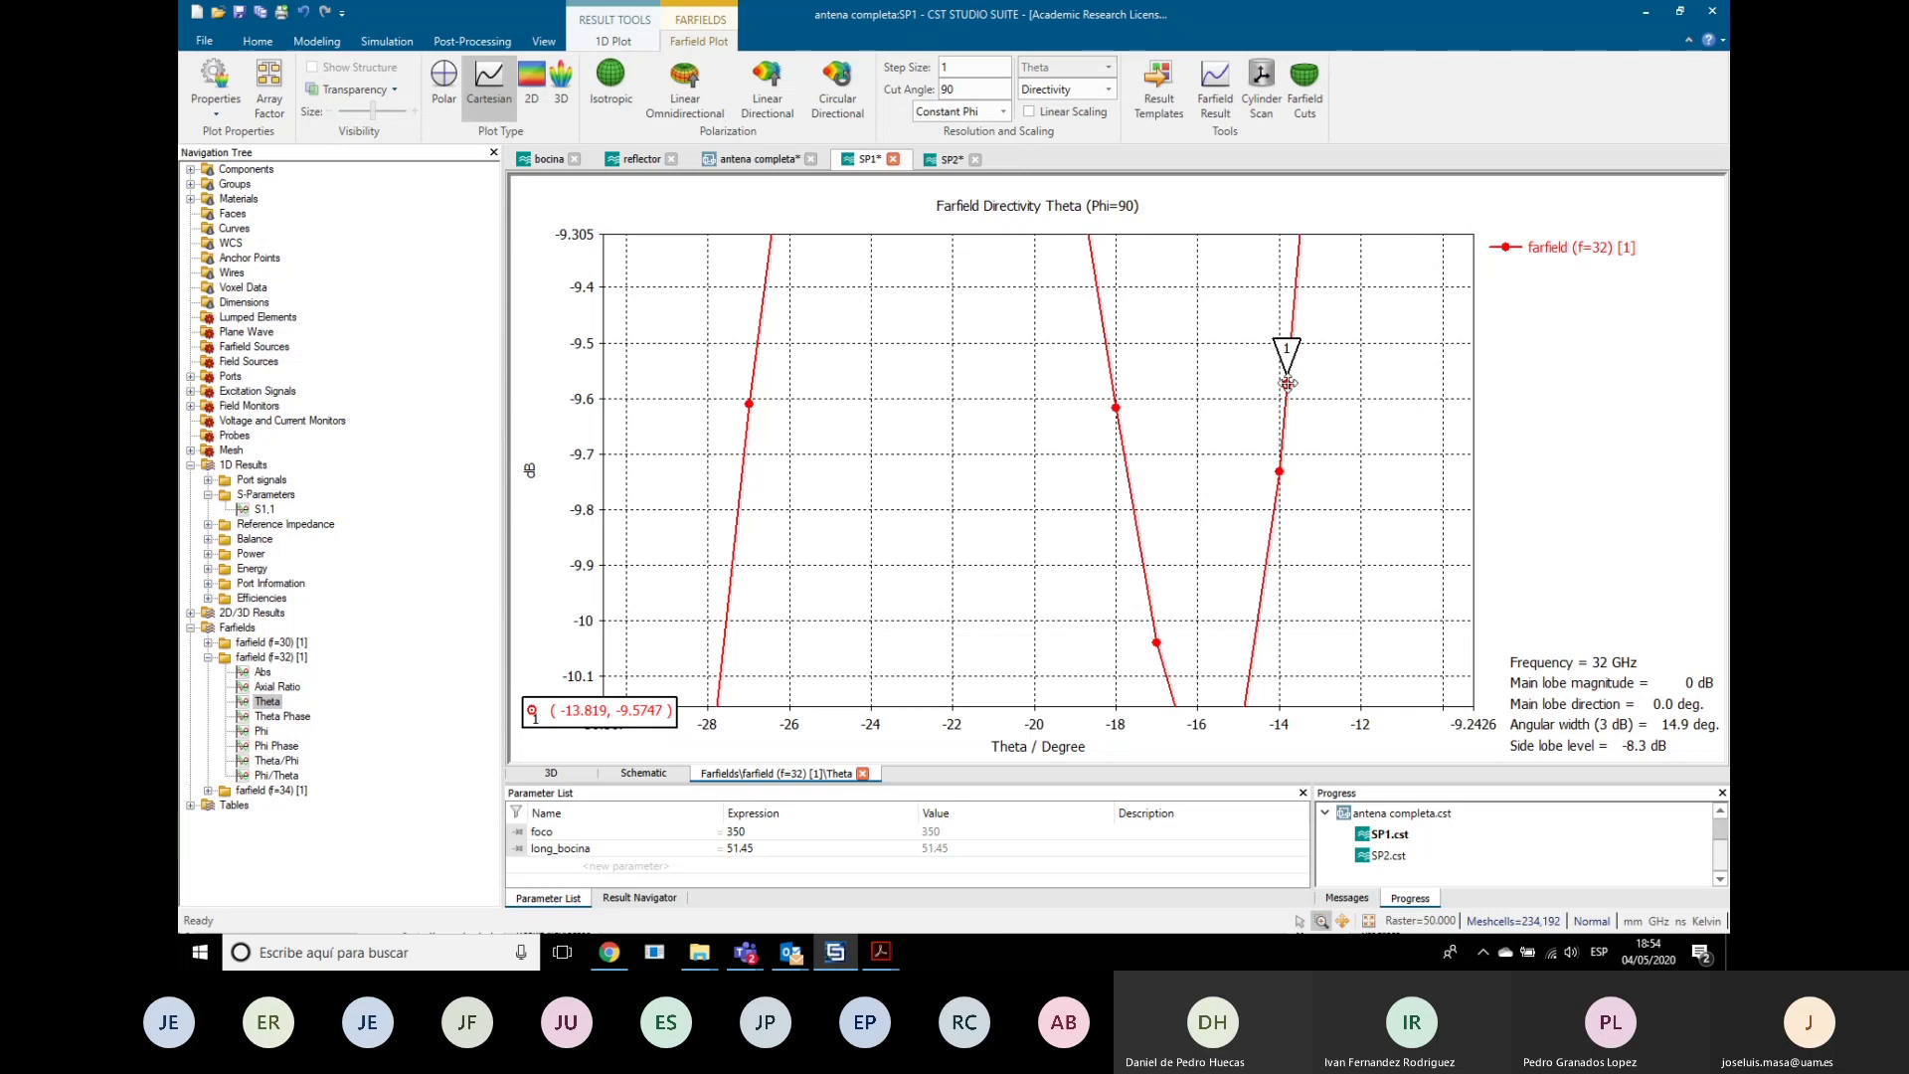
pyautogui.moveTo(1287, 383); pyautogui.dragTo(1289, 342)
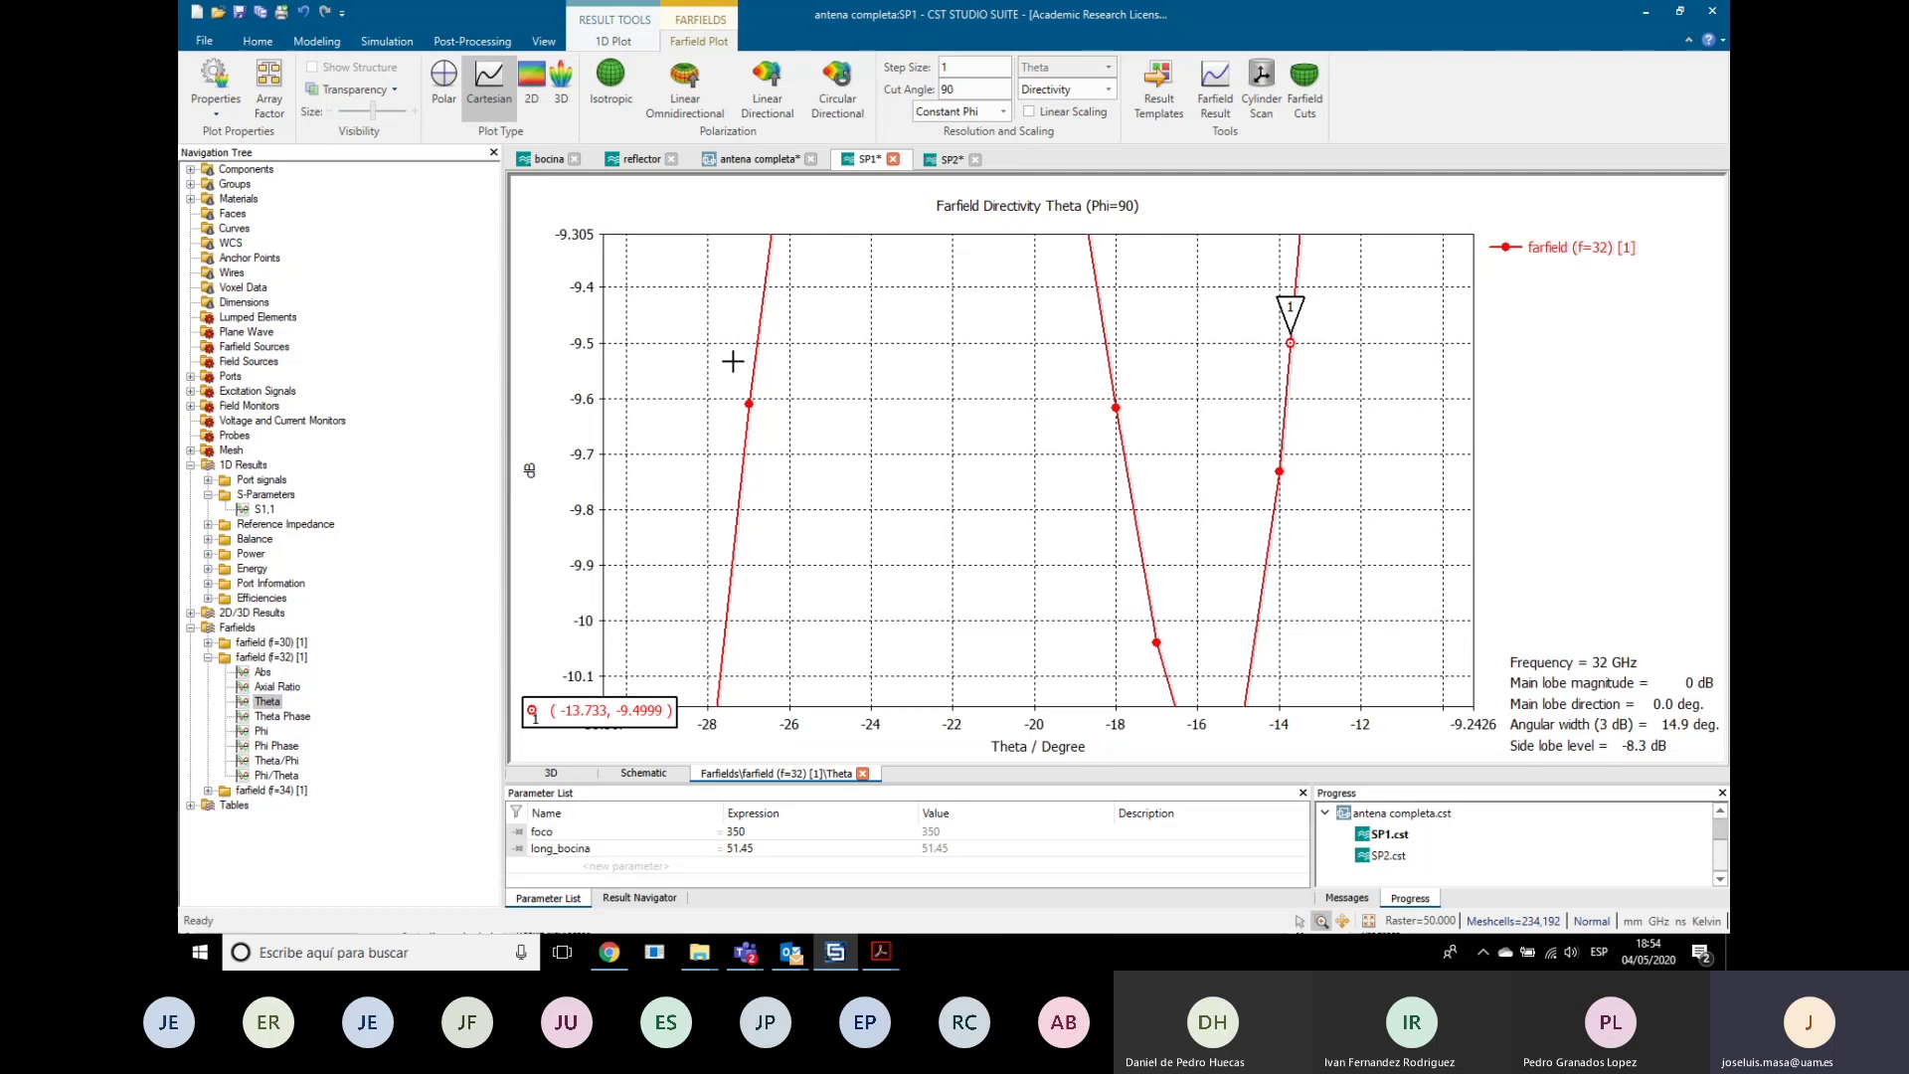
pyautogui.scroll(-4, 1081, 345)
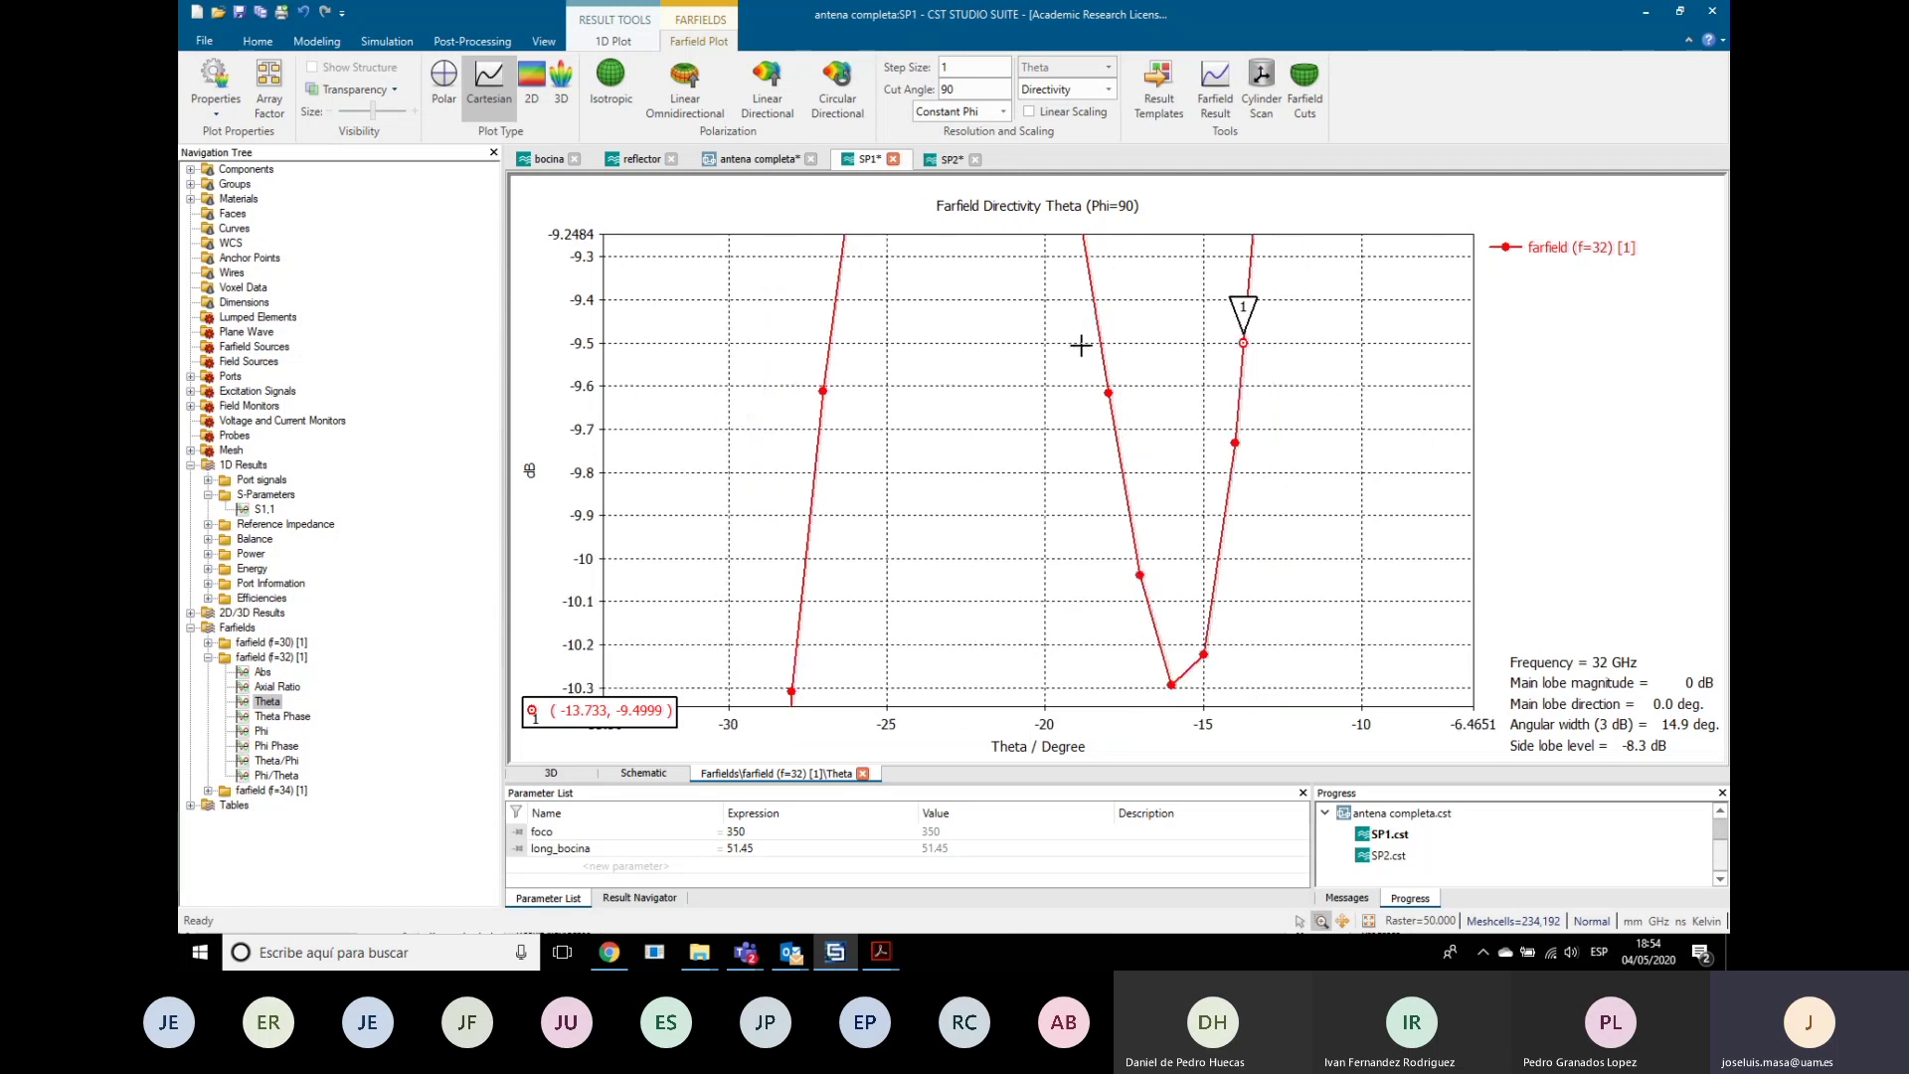
pyautogui.scroll(-8, 1081, 345)
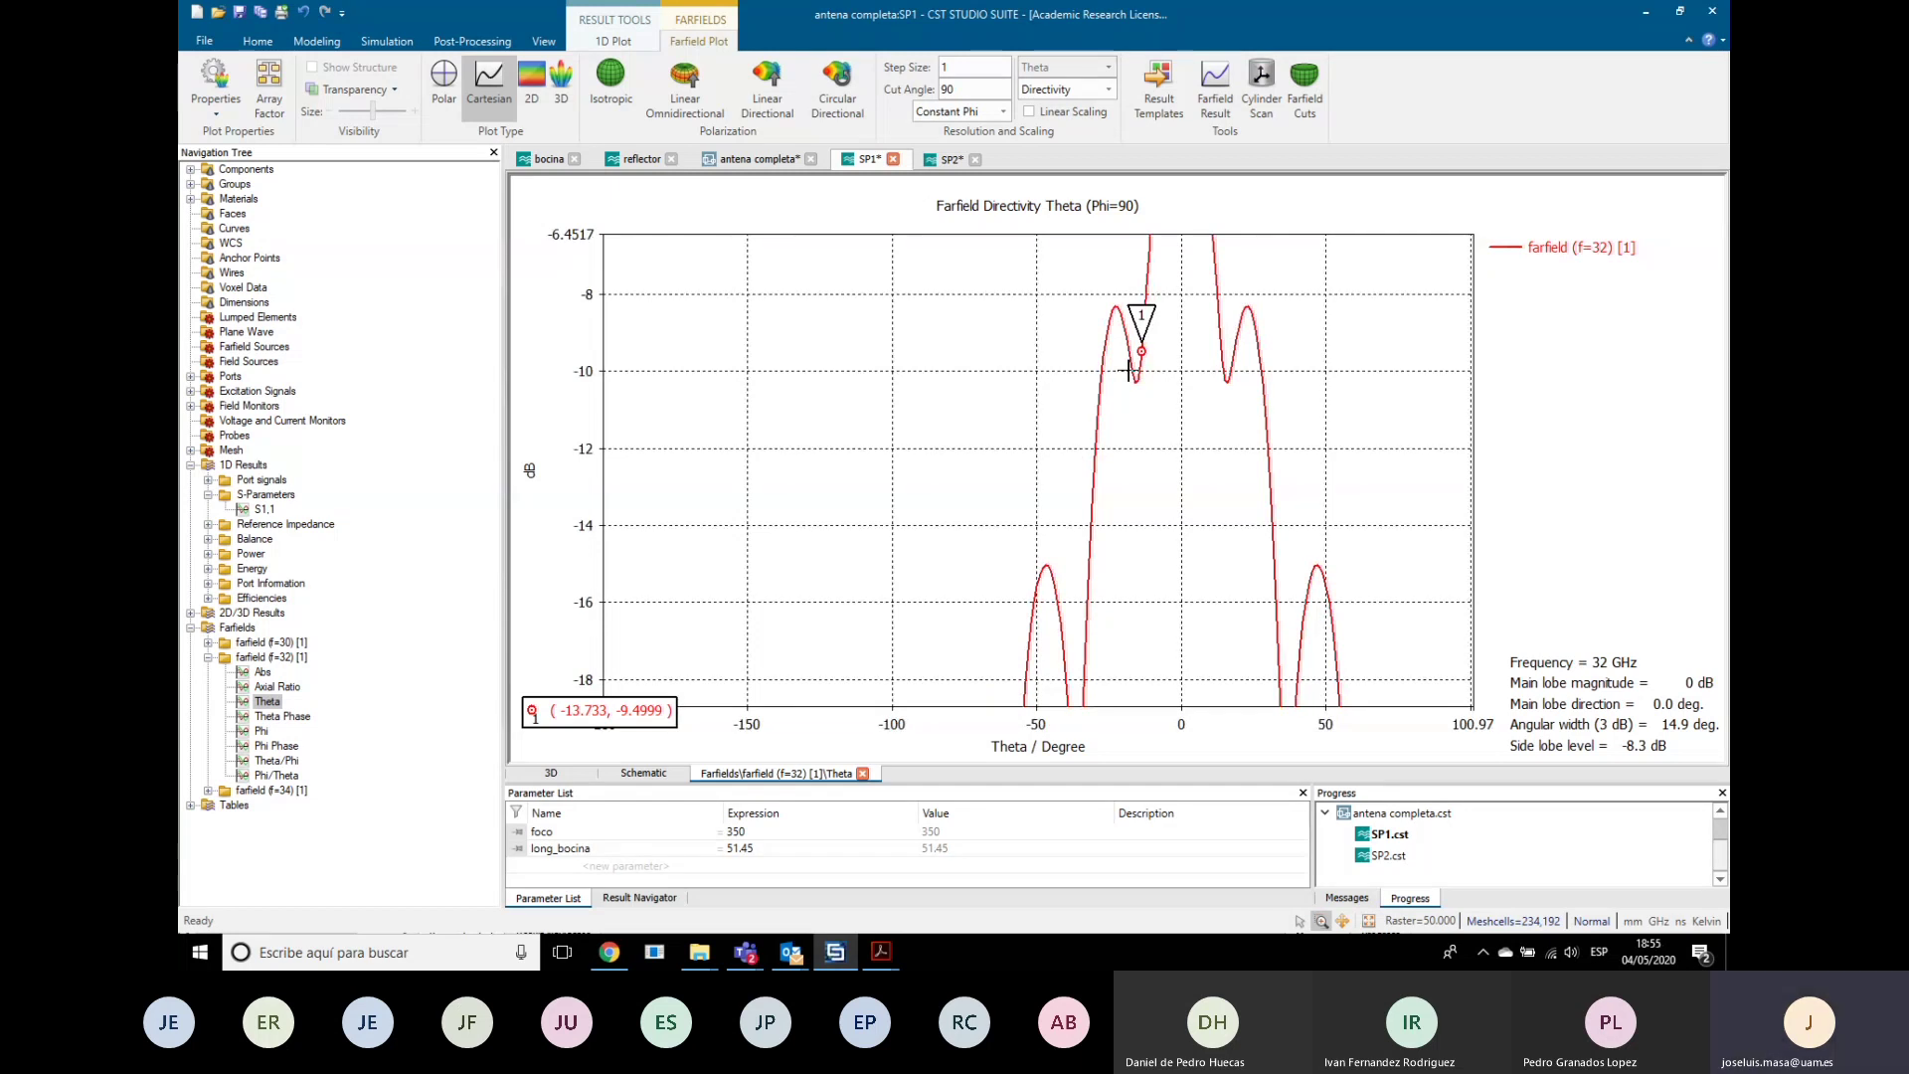
pyautogui.scroll(-2, 1068, 382)
pyautogui.scroll(-2, 1068, 400)
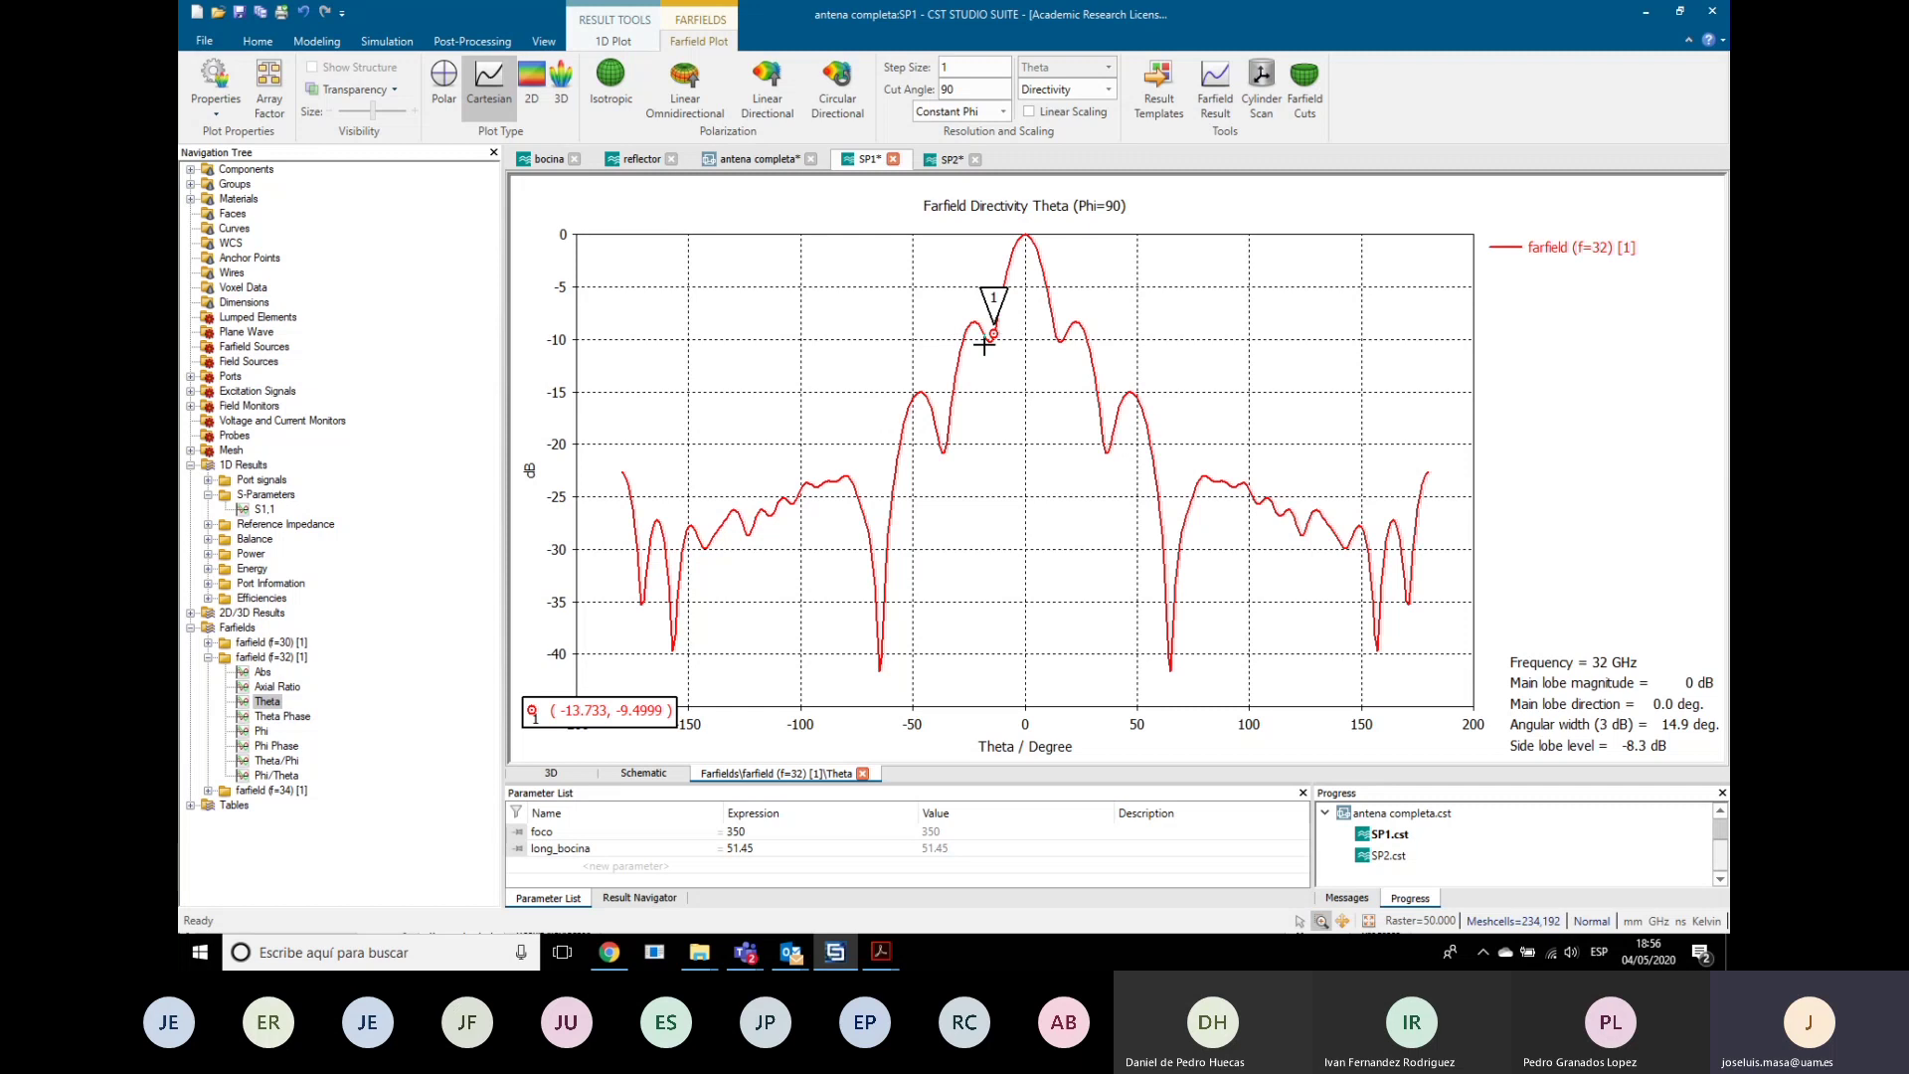
pyautogui.moveTo(958, 305); pyautogui.dragTo(1025, 356)
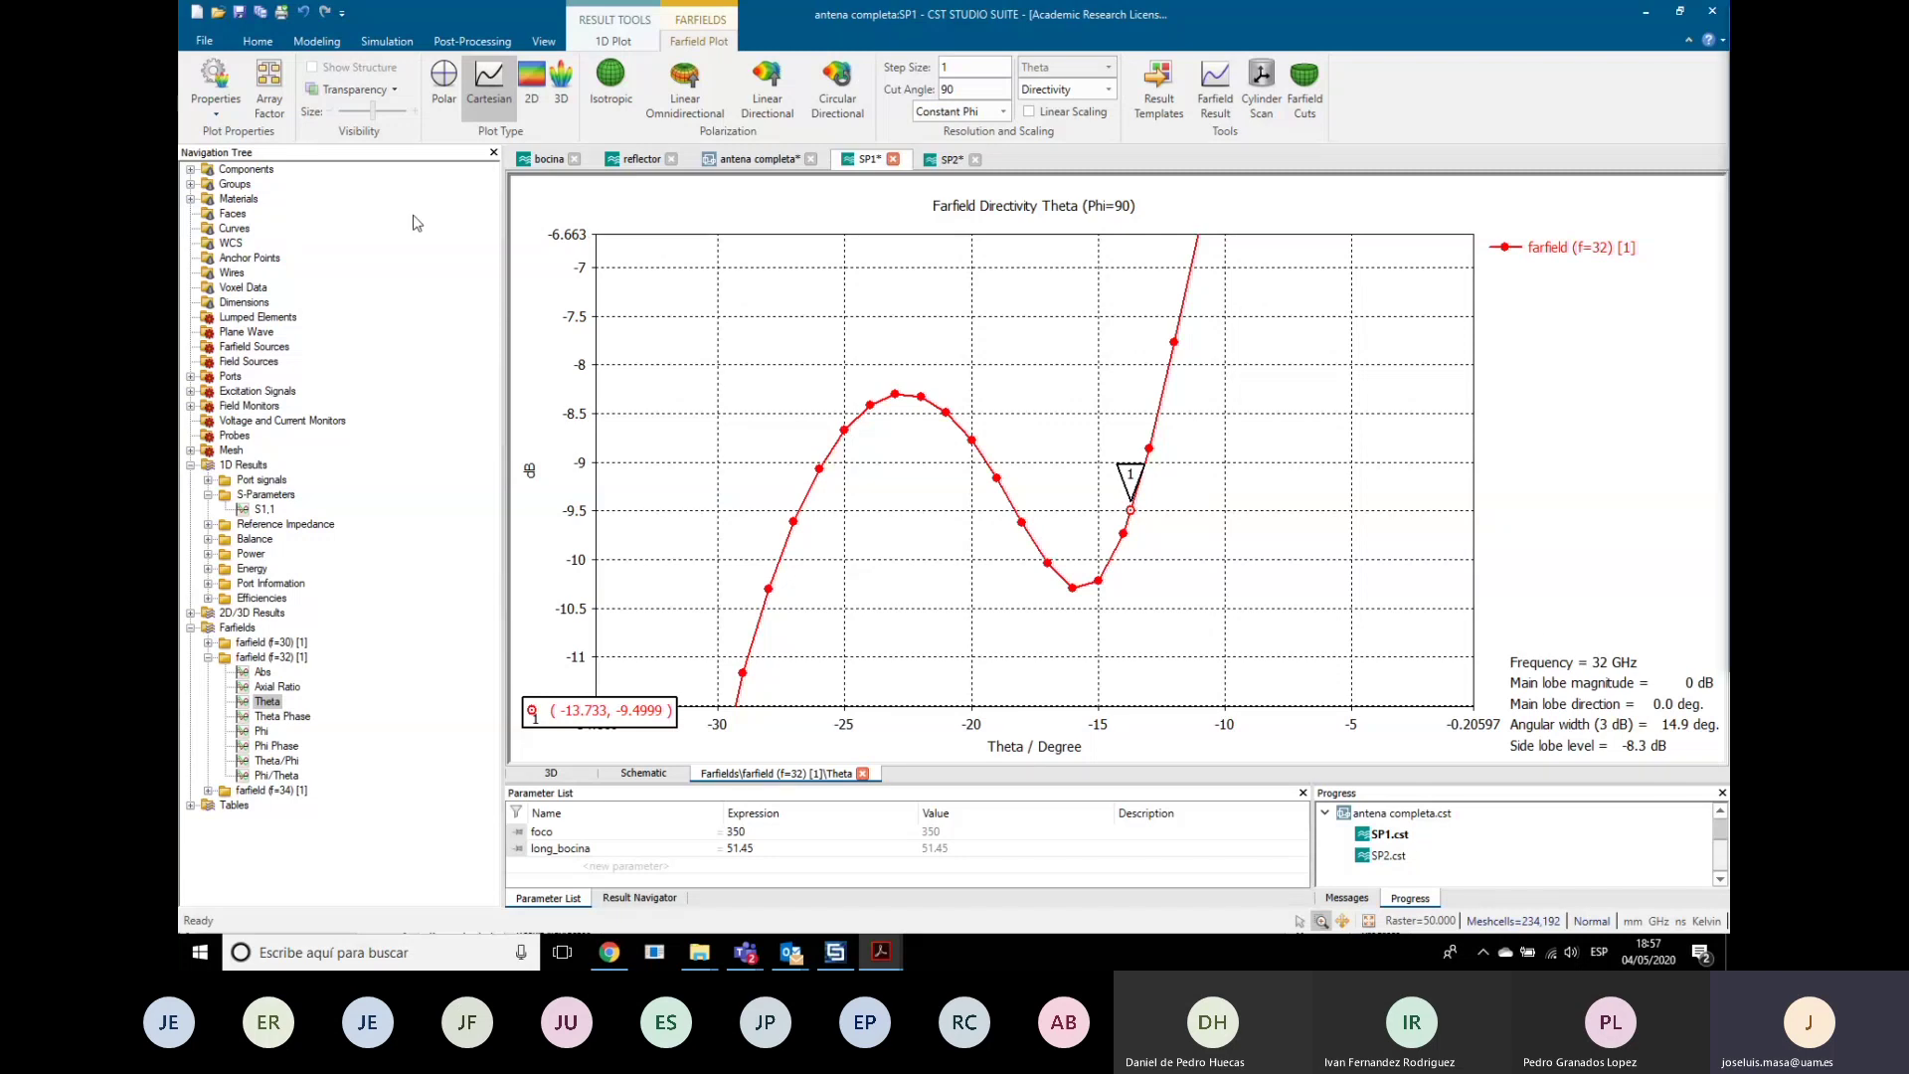
# Step: Switch to the reflector assignment PDF in Acrobat and select the feed horn's phase-error requirement text
pyautogui.hotkey('alt', 'Tab')
pyautogui.moveTo(945, 59); pyautogui.dragTo(931, 0)
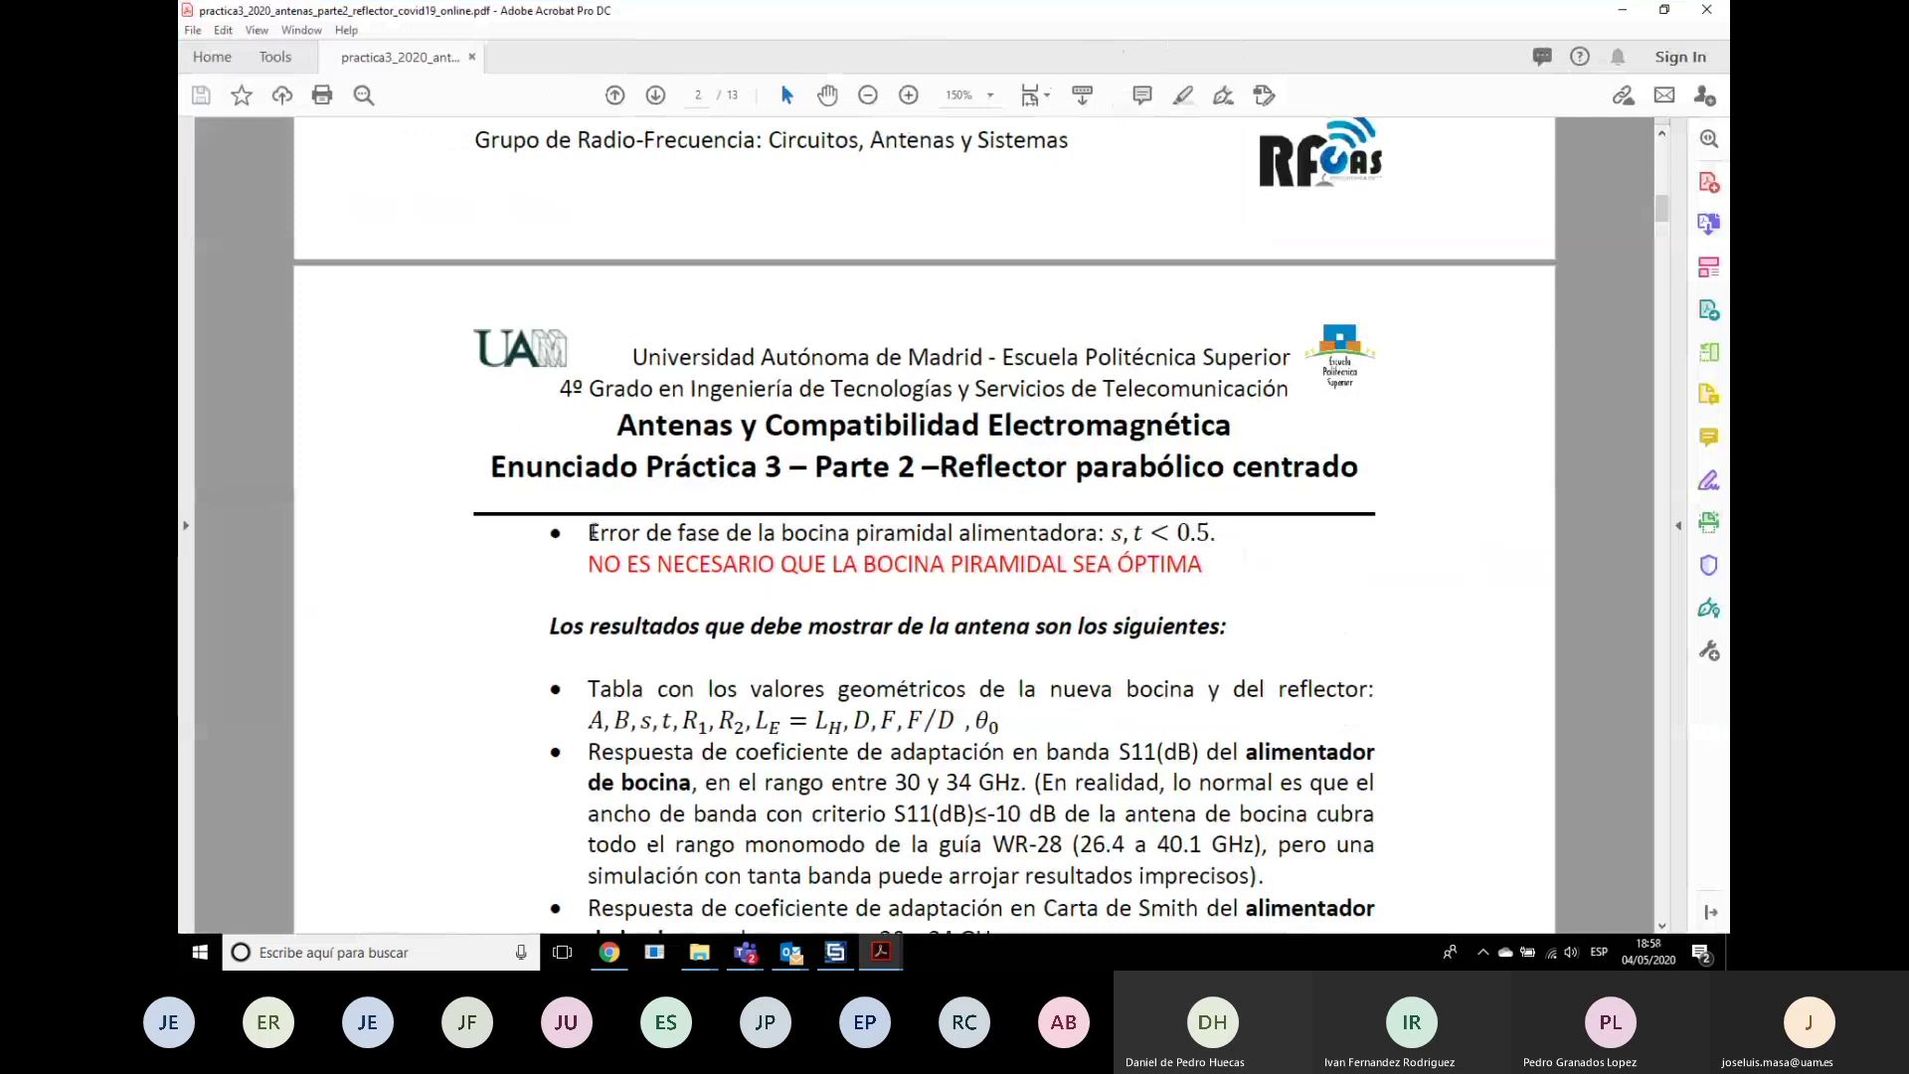
pyautogui.moveTo(586, 533); pyautogui.dragTo(1213, 538)
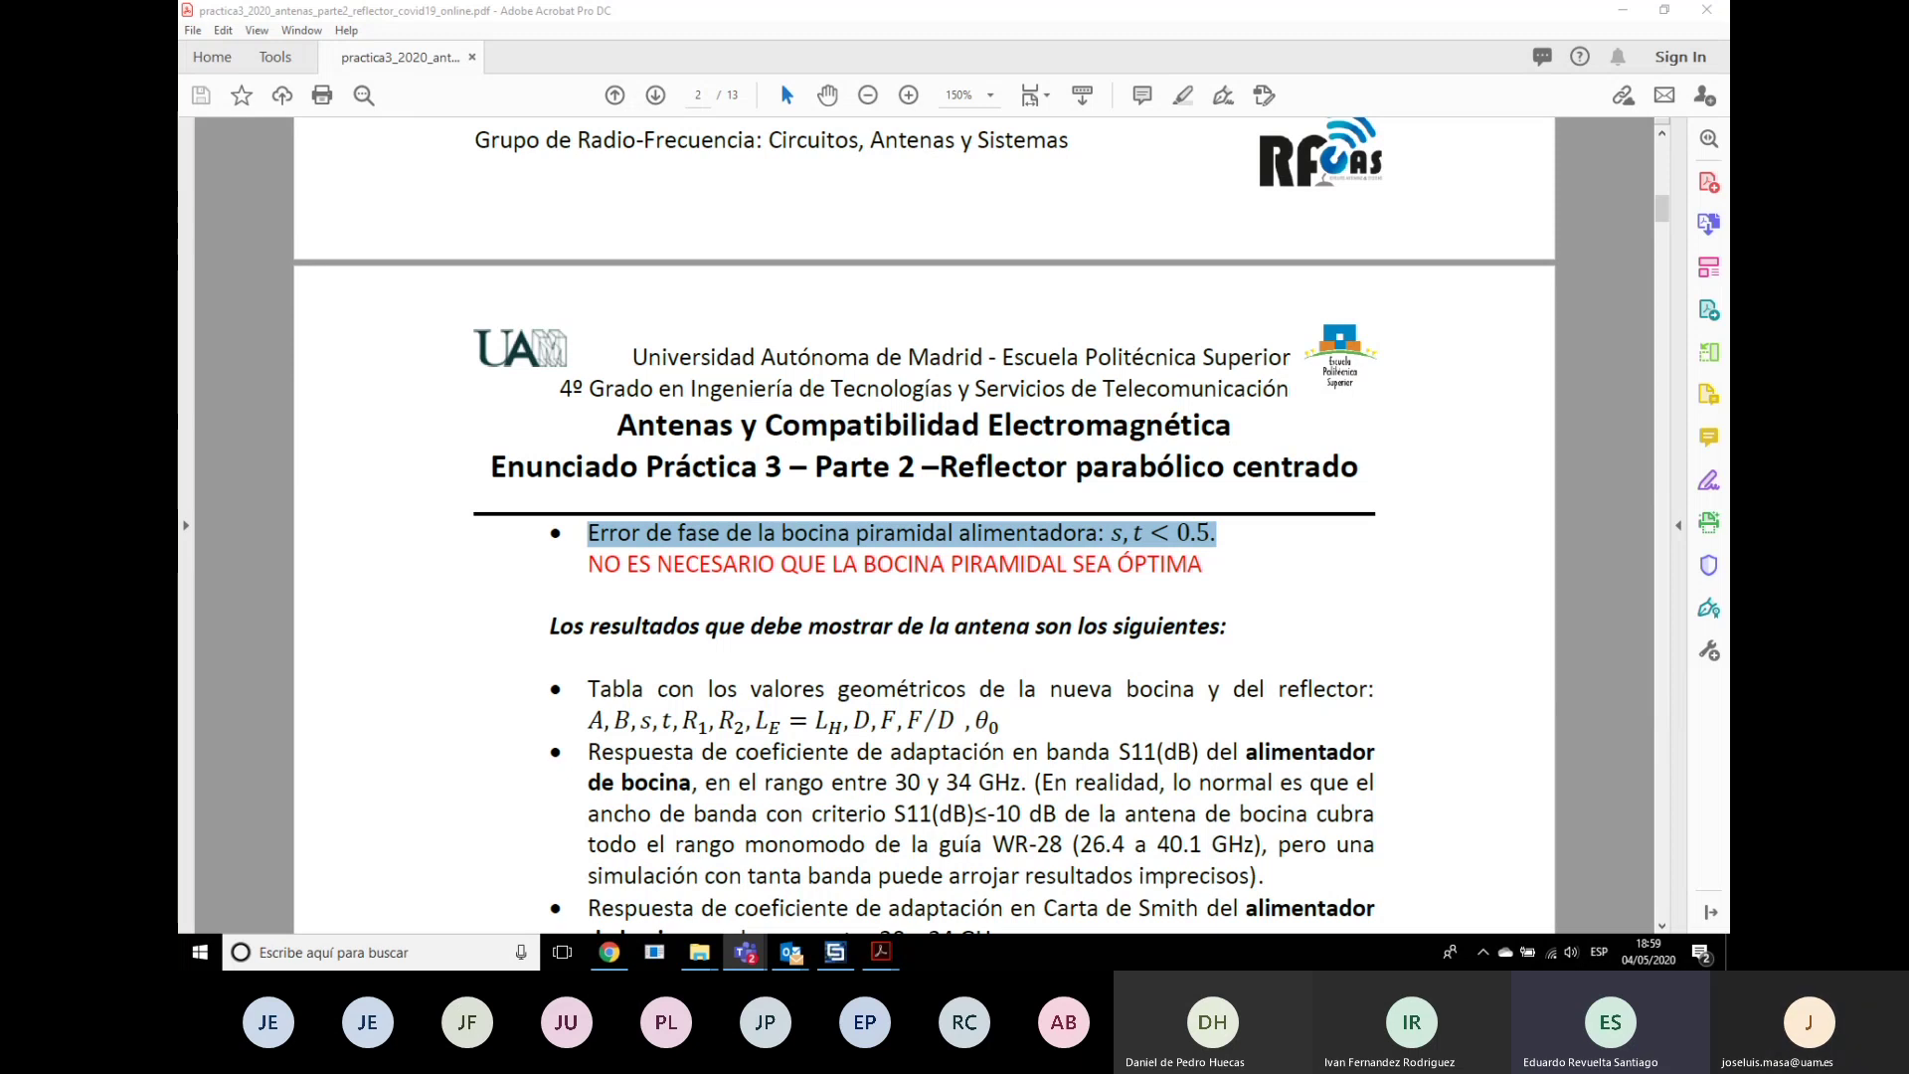
# Step: Examine the reflector assignment's required results, from the horn's S11 response to the E- and H-plane plot notes and summary table
pyautogui.scroll(-10, 992, 669)
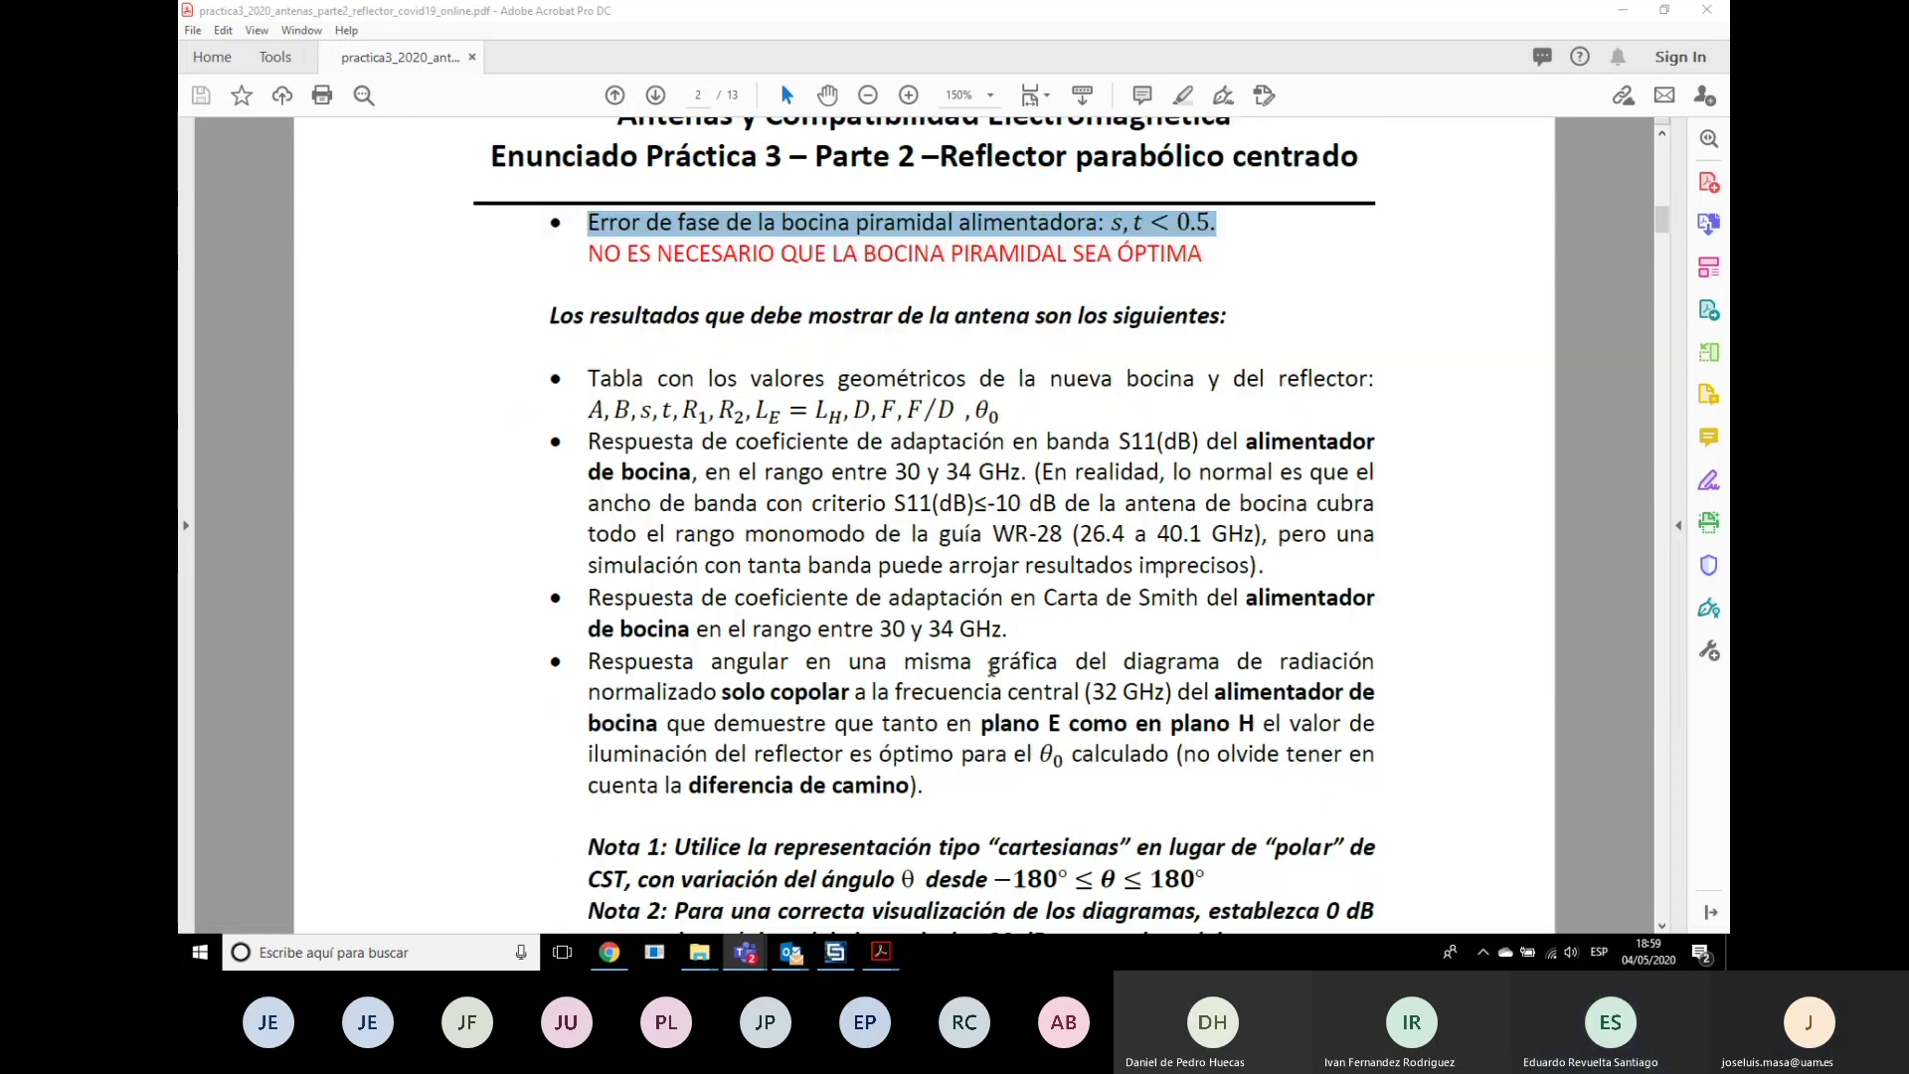
pyautogui.scroll(-14, 991, 669)
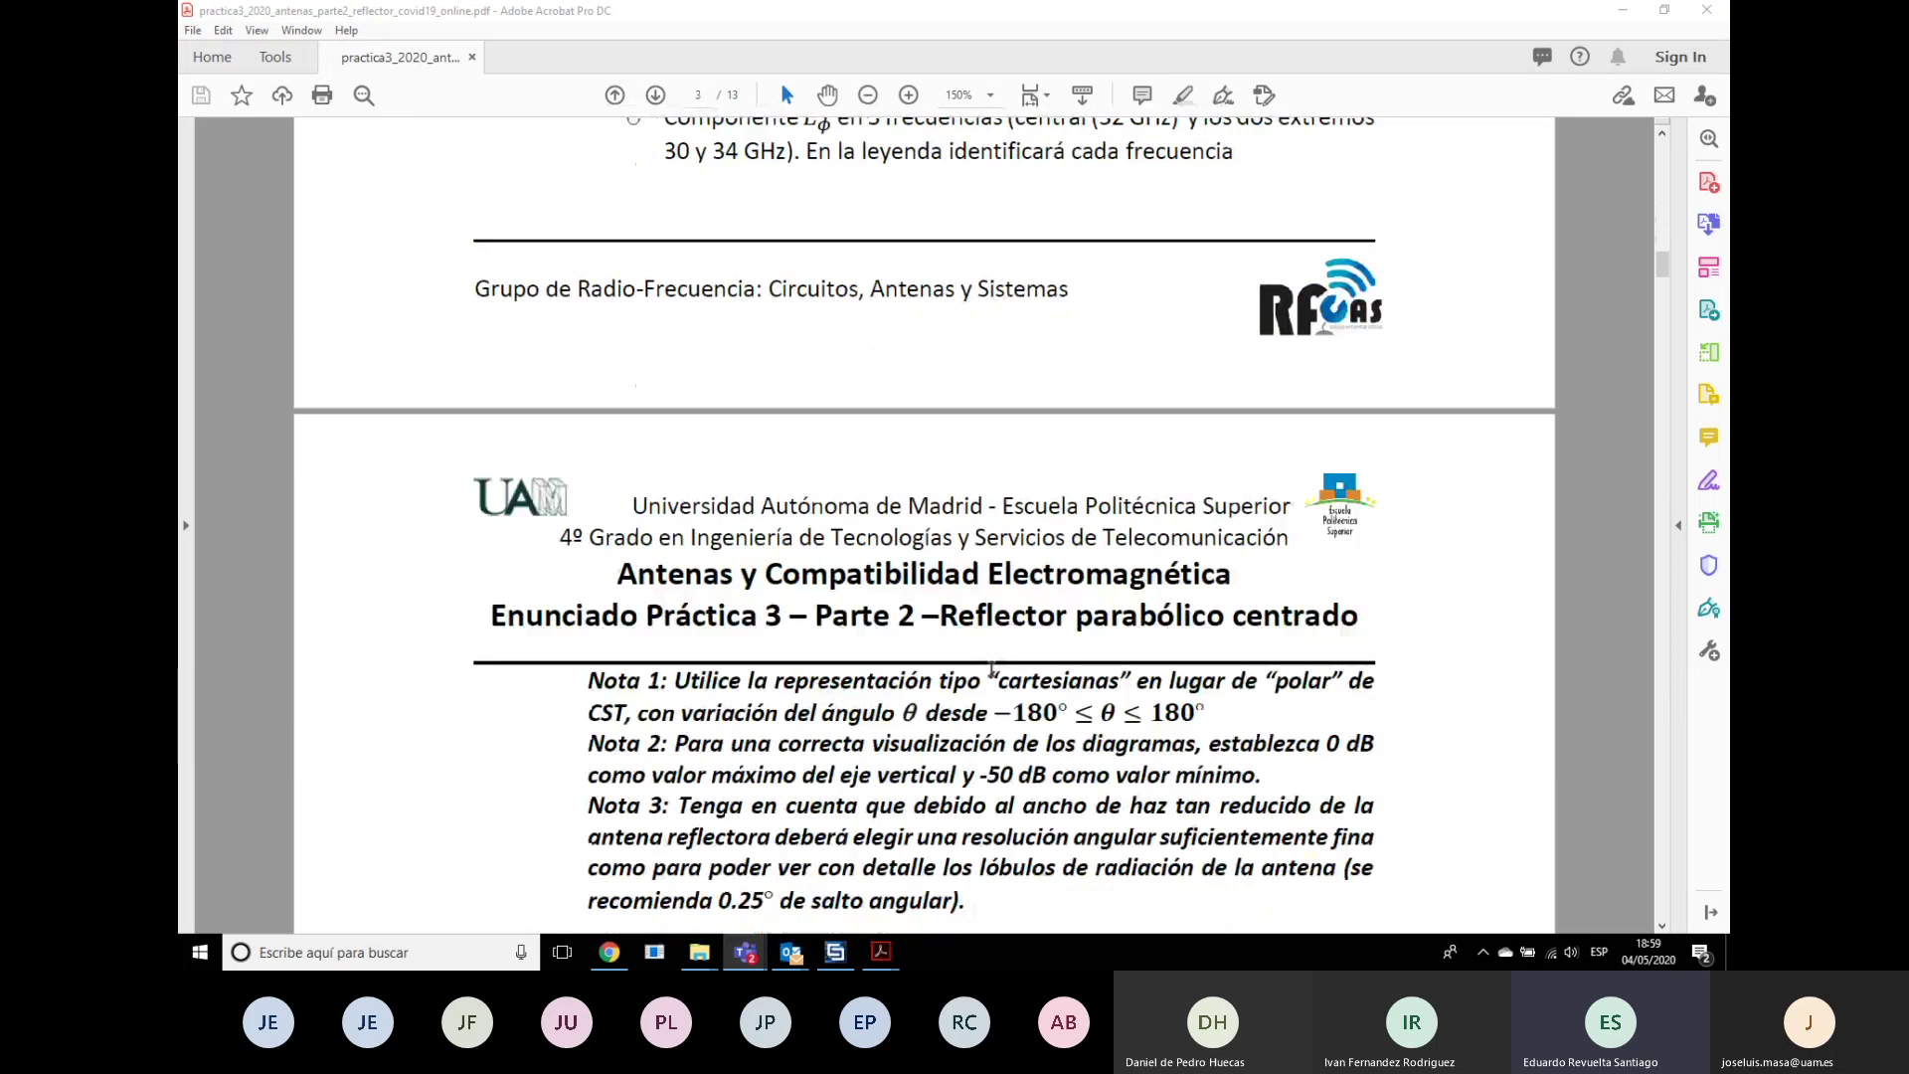
pyautogui.scroll(7, 991, 669)
pyautogui.scroll(-14, 991, 672)
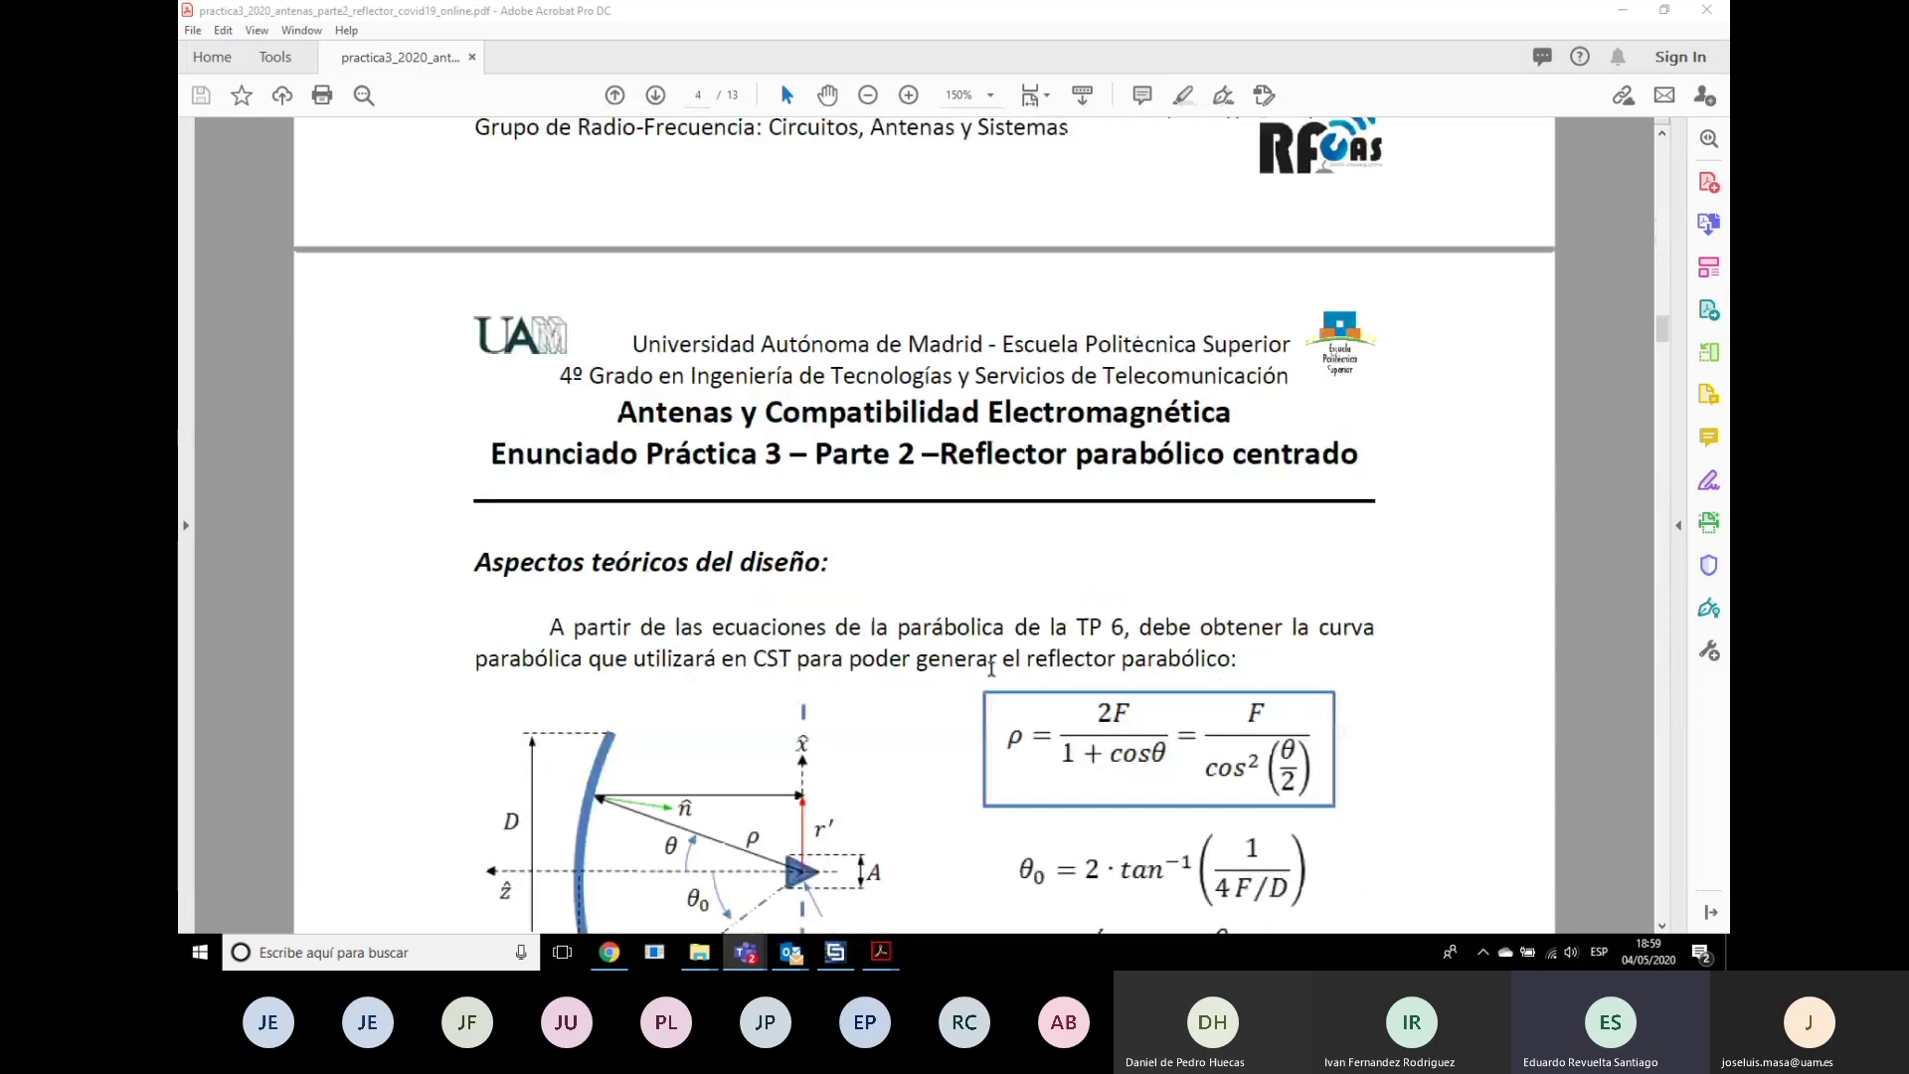
pyautogui.scroll(-20, 994, 676)
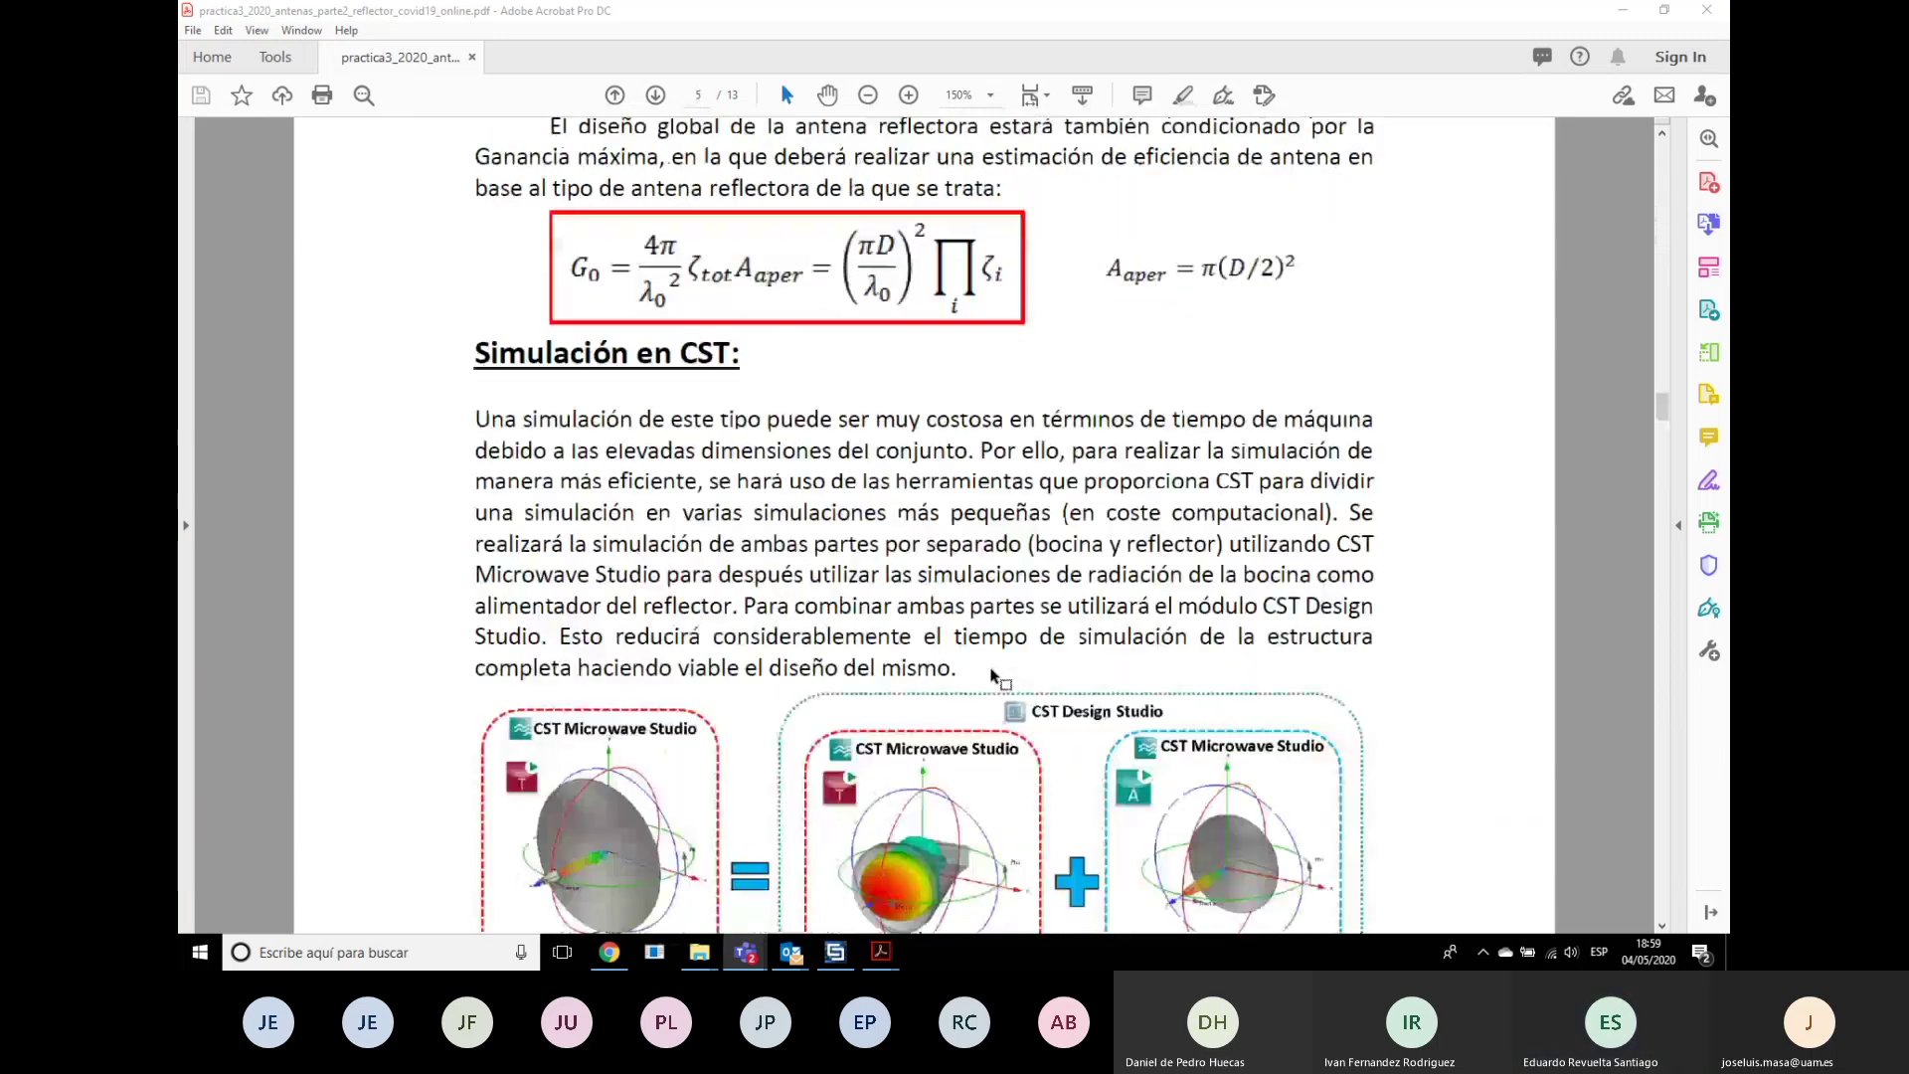
pyautogui.moveTo(1664, 408); pyautogui.dragTo(1573, 281)
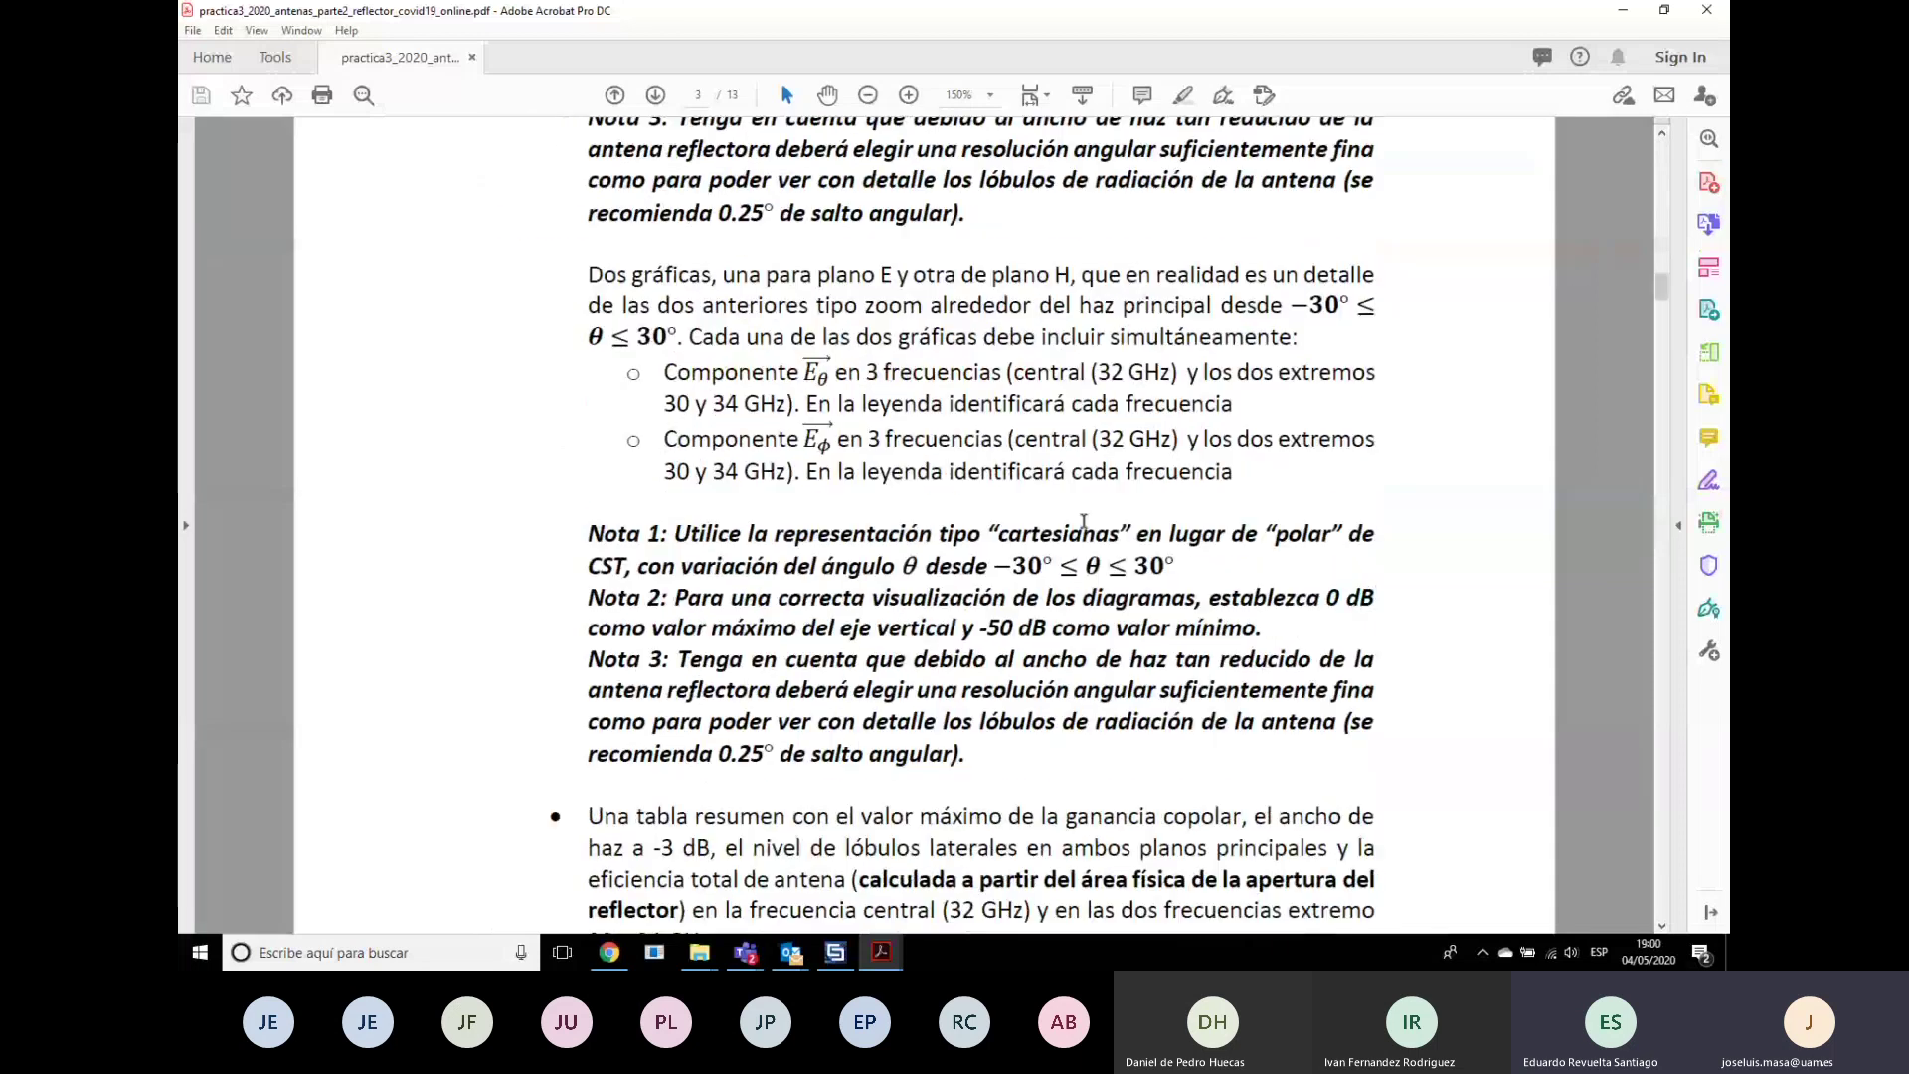
pyautogui.scroll(-5, 1083, 521)
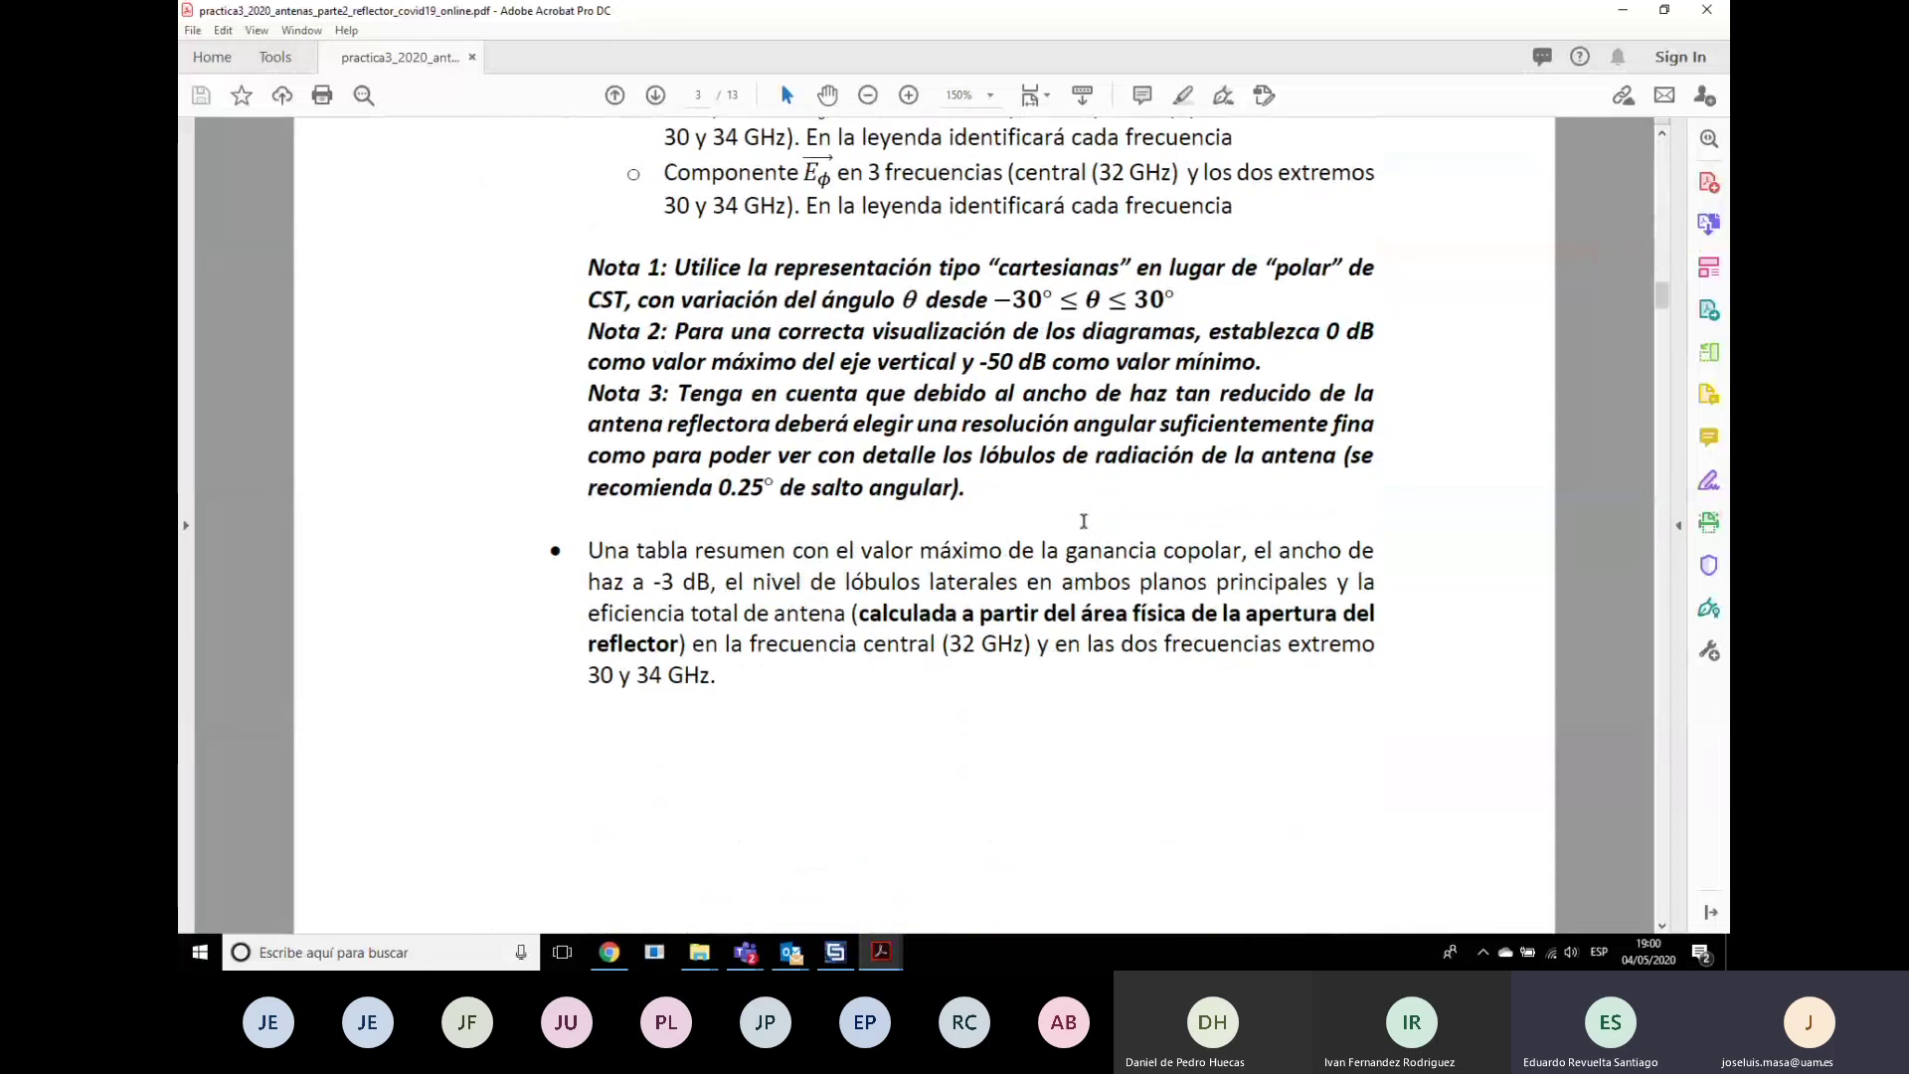
pyautogui.scroll(3, 1084, 521)
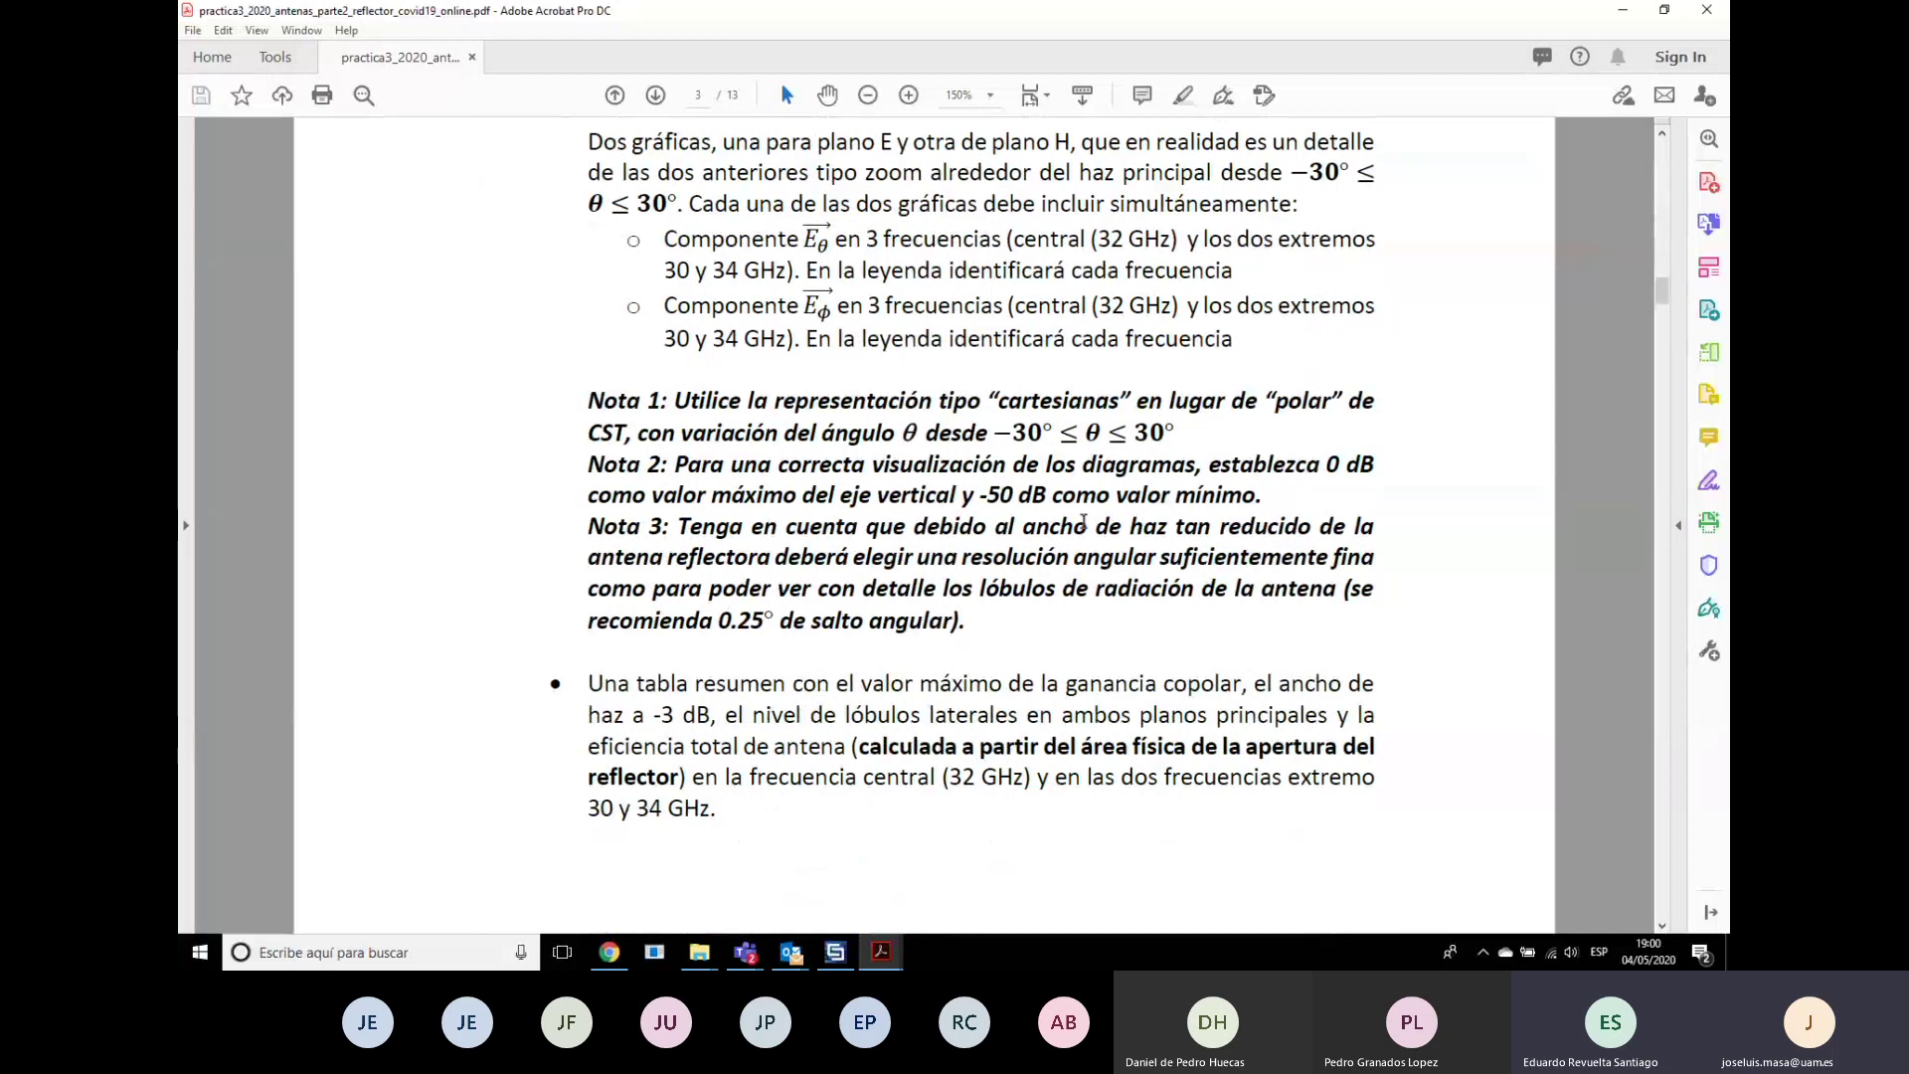
pyautogui.scroll(4, 1084, 521)
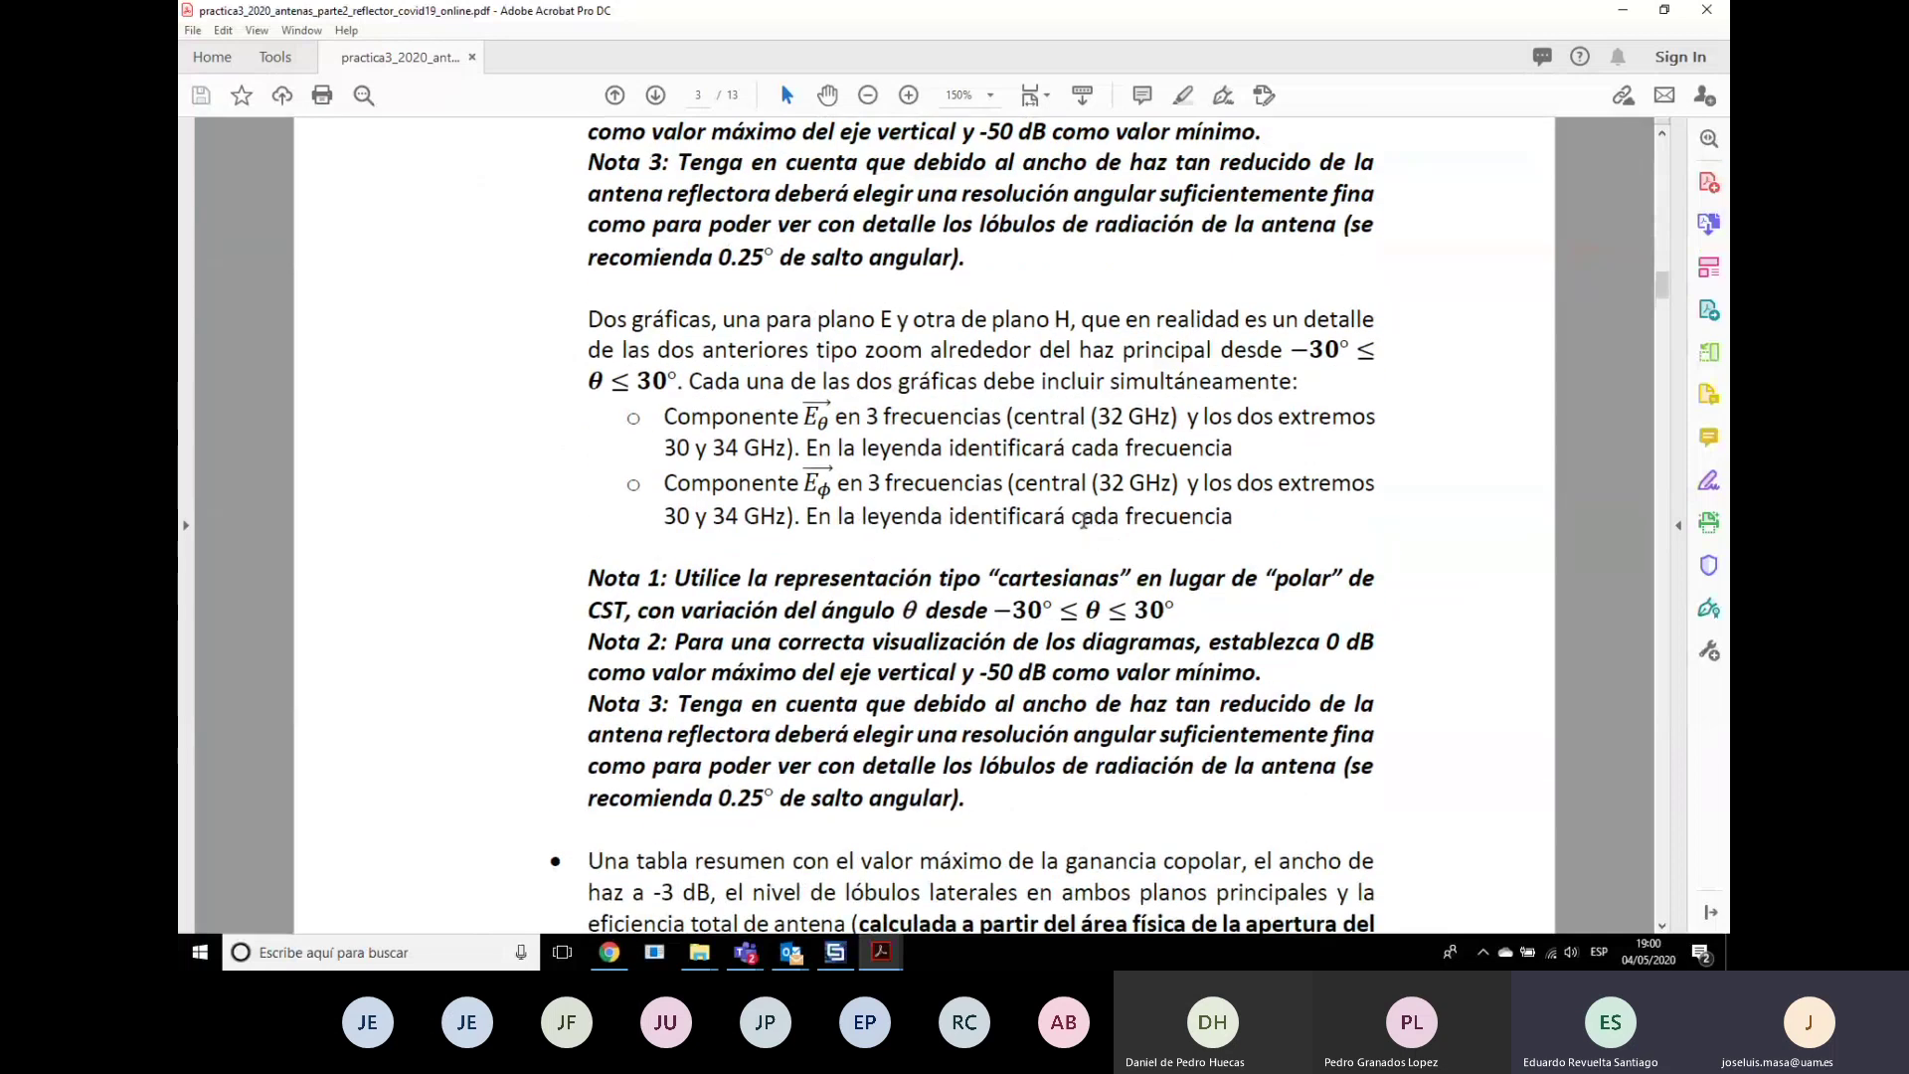
pyautogui.scroll(-7, 1084, 521)
pyautogui.scroll(-2, 1084, 521)
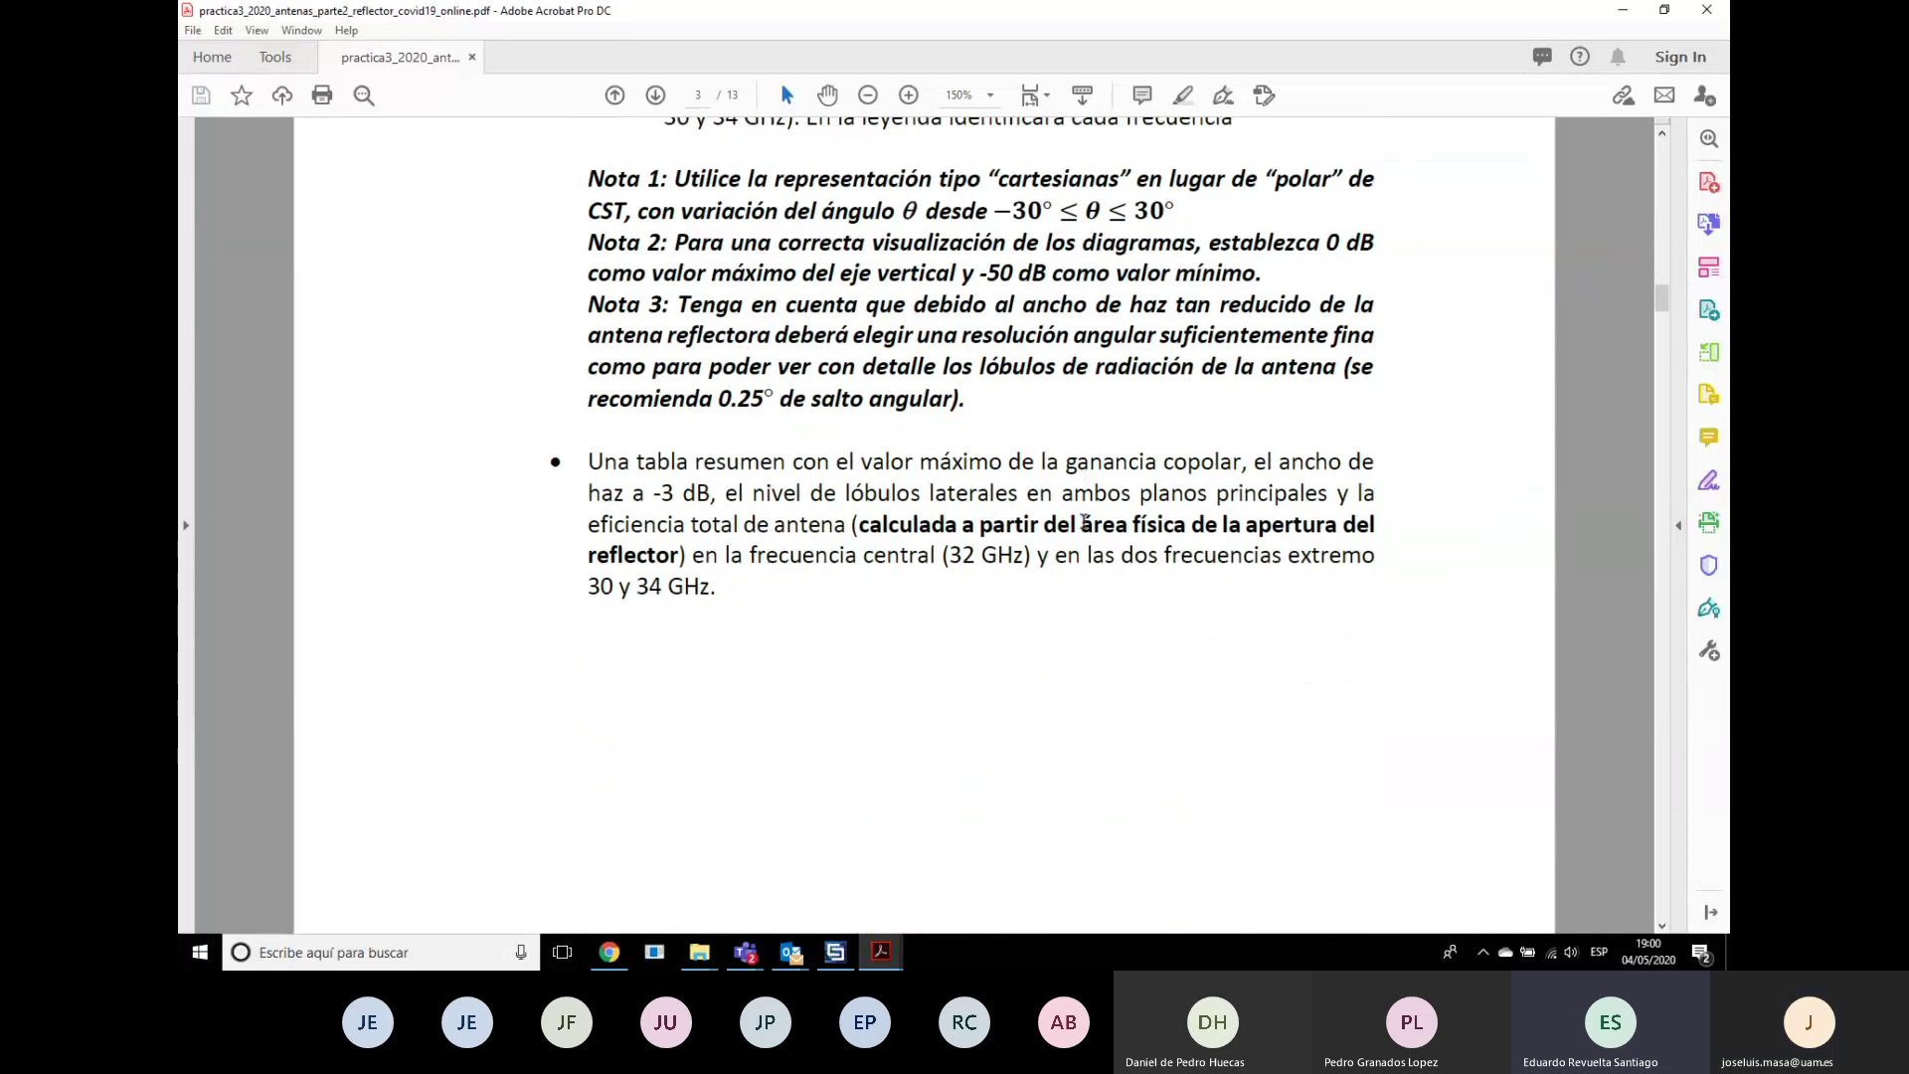
# Step: Select the summary-table requirement on copolar gain, -3 dB beamwidth, side lobes and efficiency, and recheck the plot requirements preceding it
pyautogui.moveTo(579, 432); pyautogui.dragTo(857, 515)
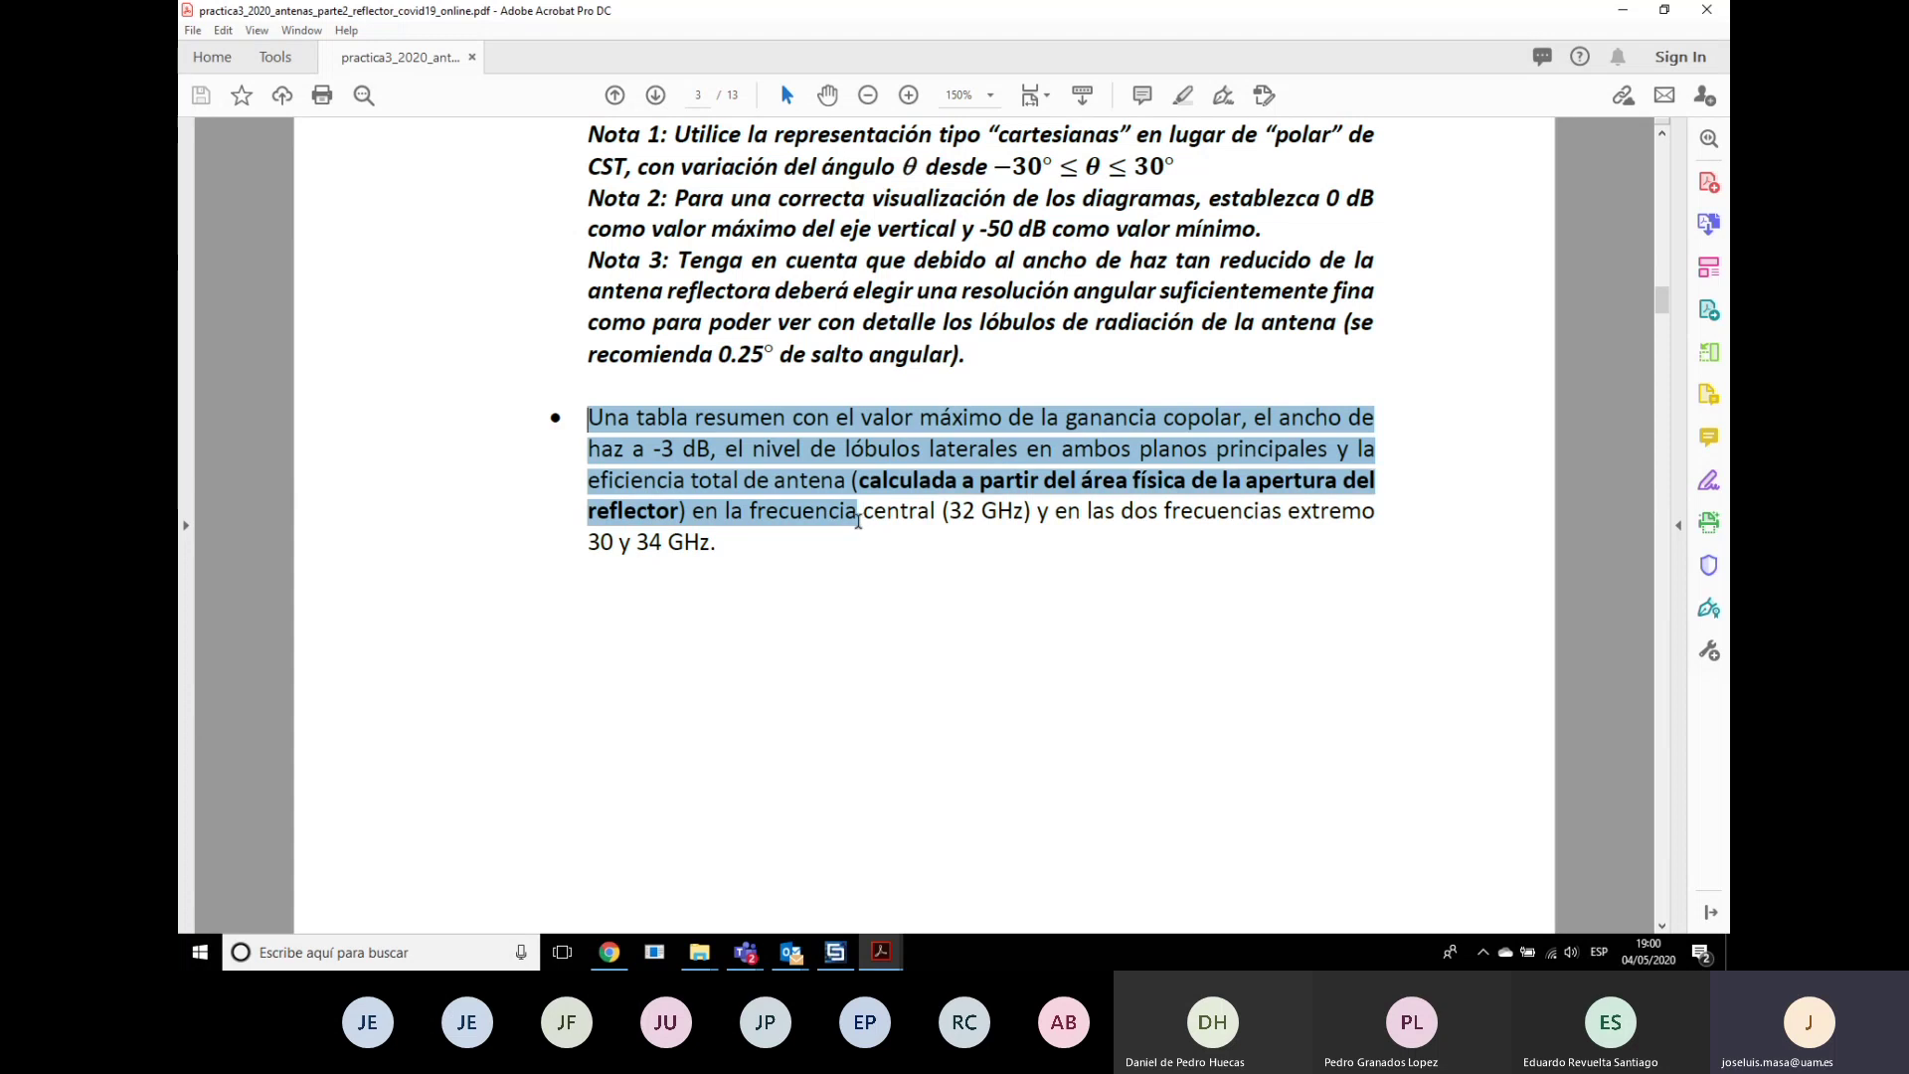
pyautogui.moveTo(860, 570); pyautogui.dragTo(865, 549)
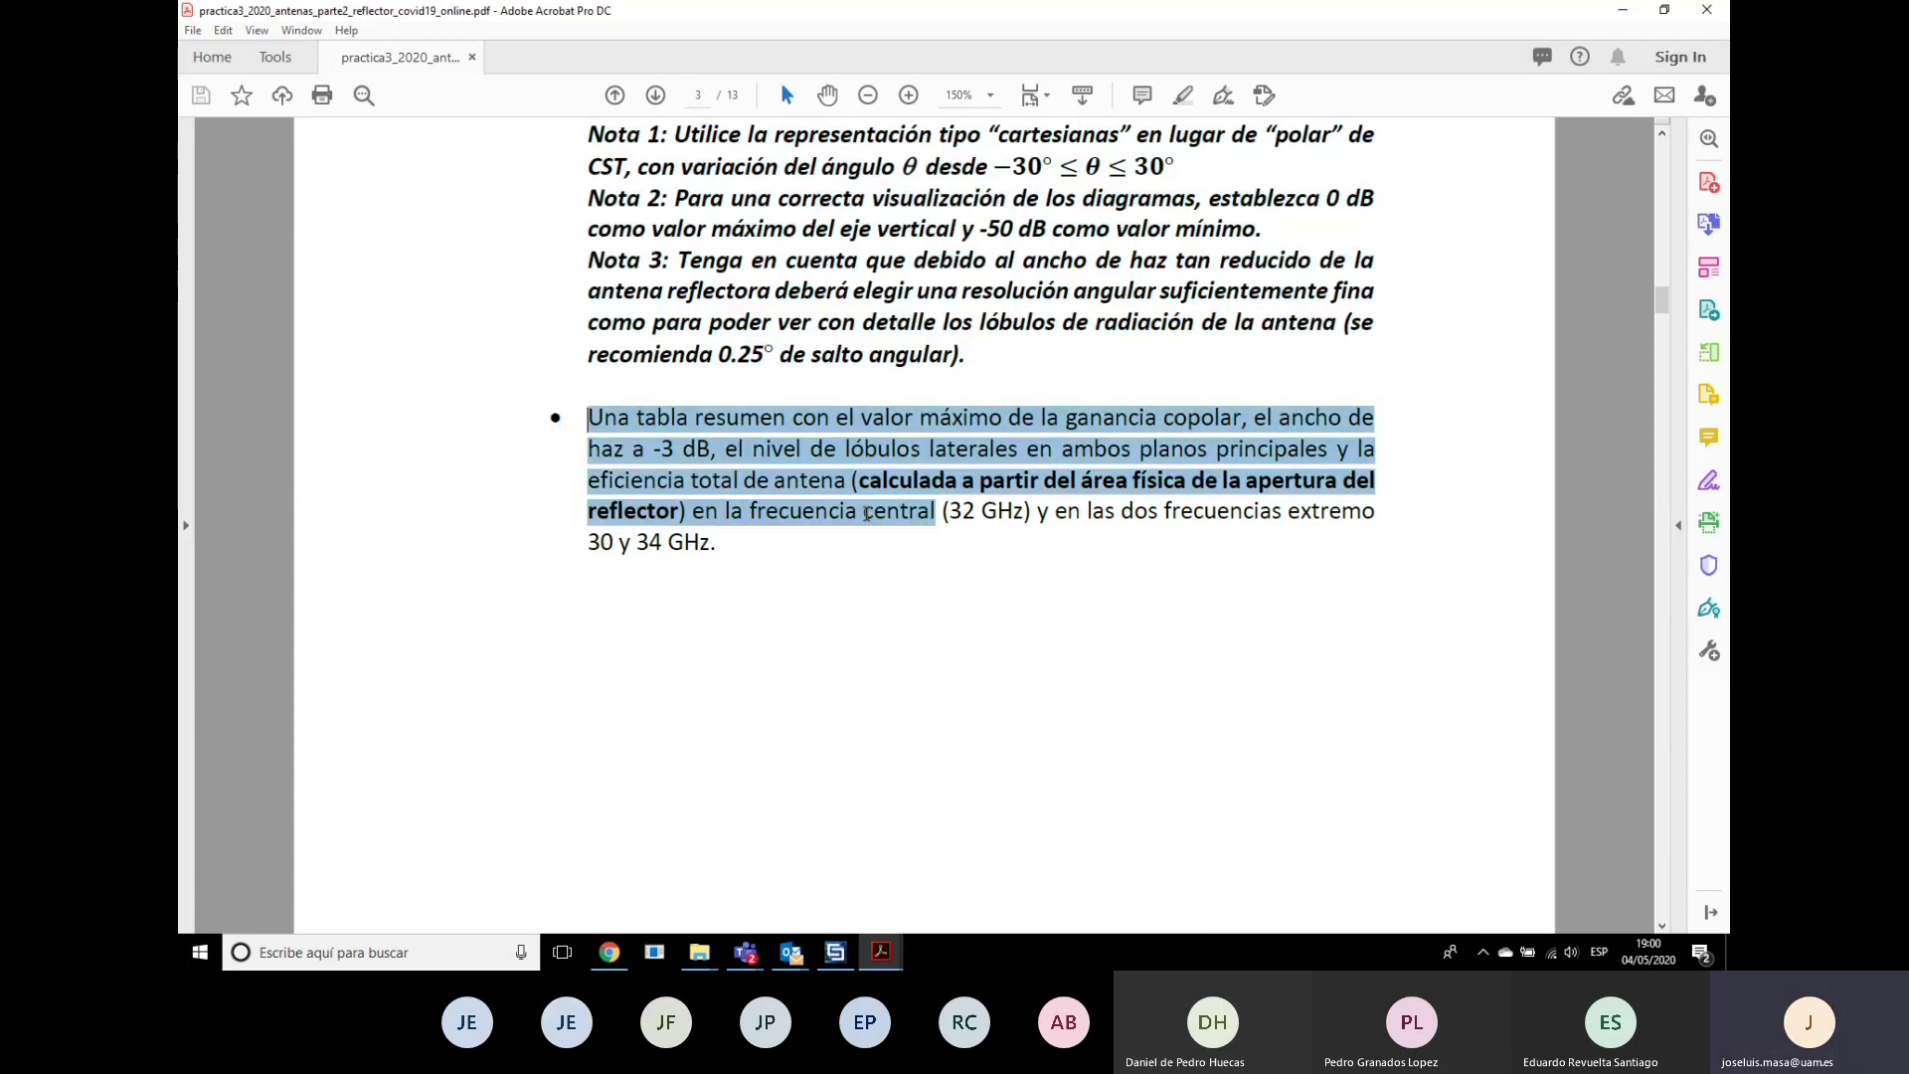
pyautogui.scroll(3, 843, 567)
pyautogui.scroll(2, 838, 562)
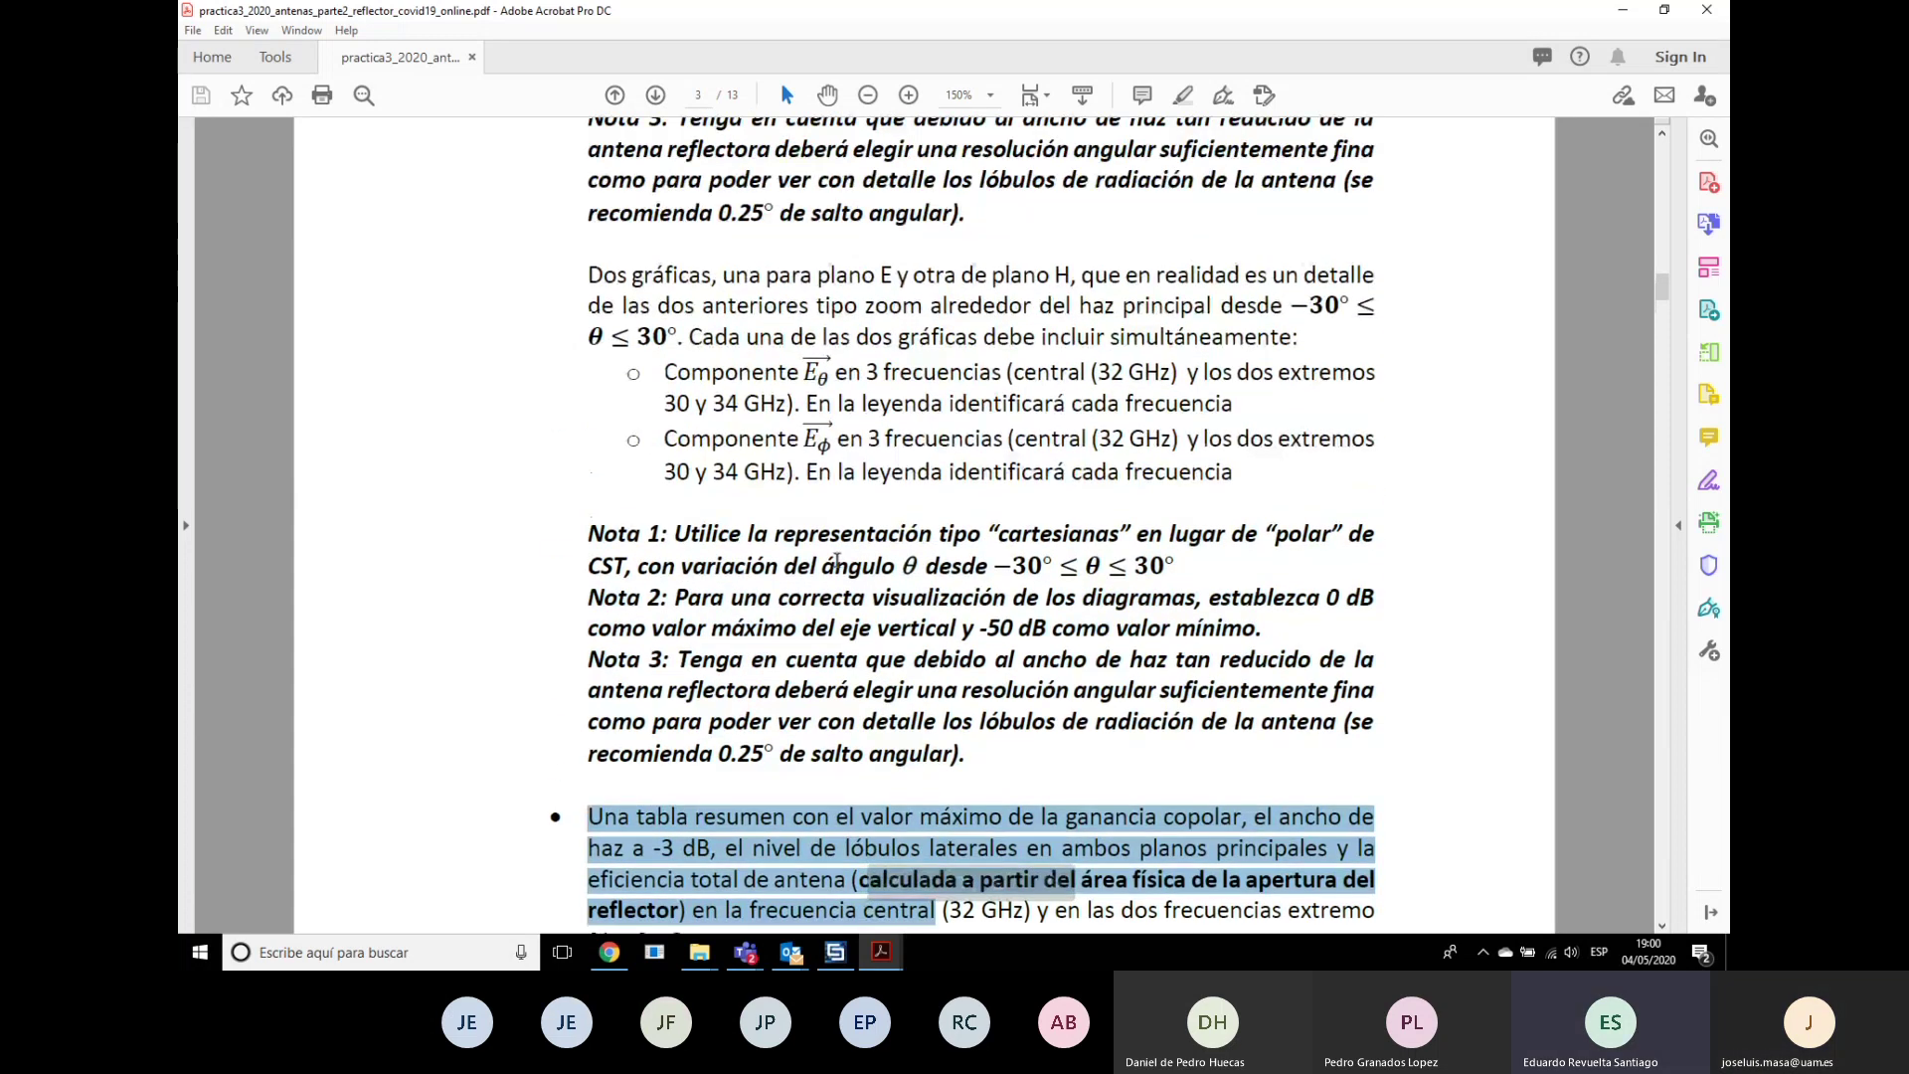
pyautogui.scroll(1, 837, 562)
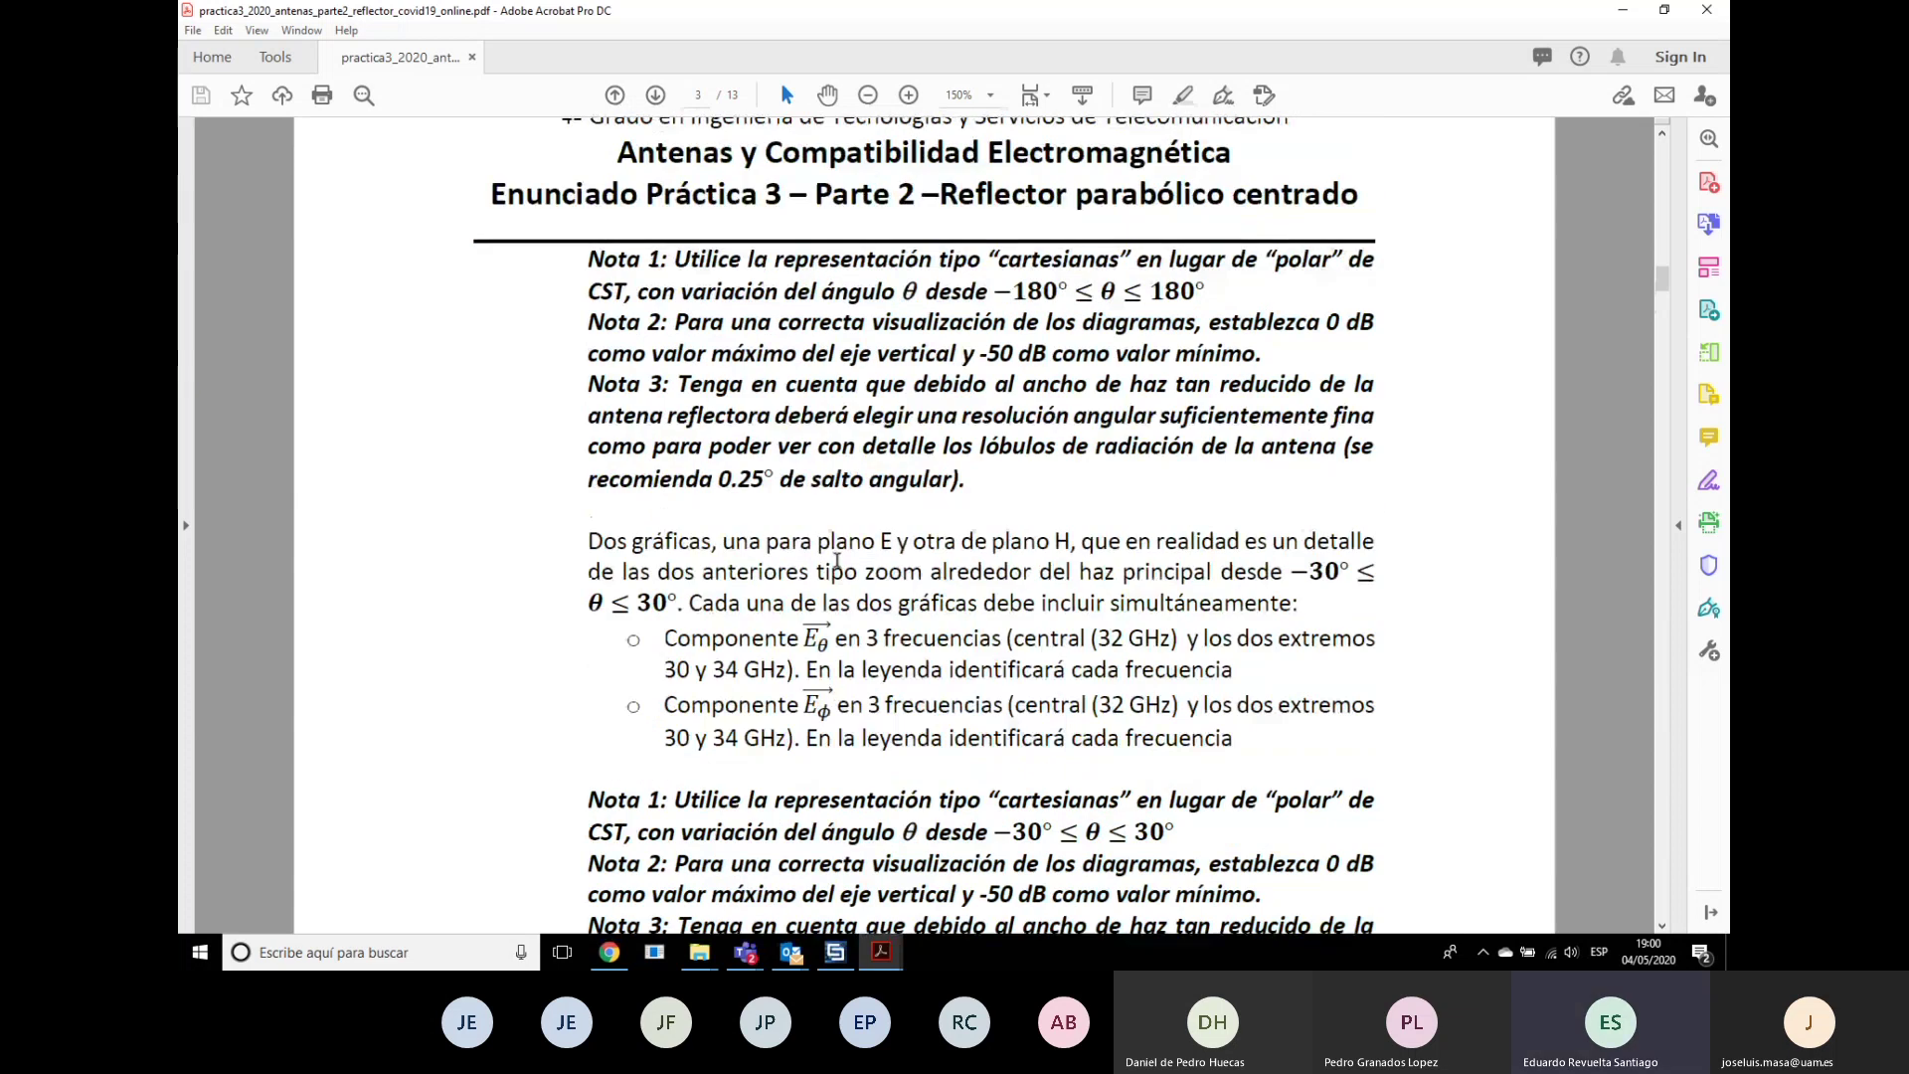
pyautogui.scroll(-1, 835, 557)
pyautogui.scroll(4, 816, 518)
pyautogui.scroll(15, 606, 463)
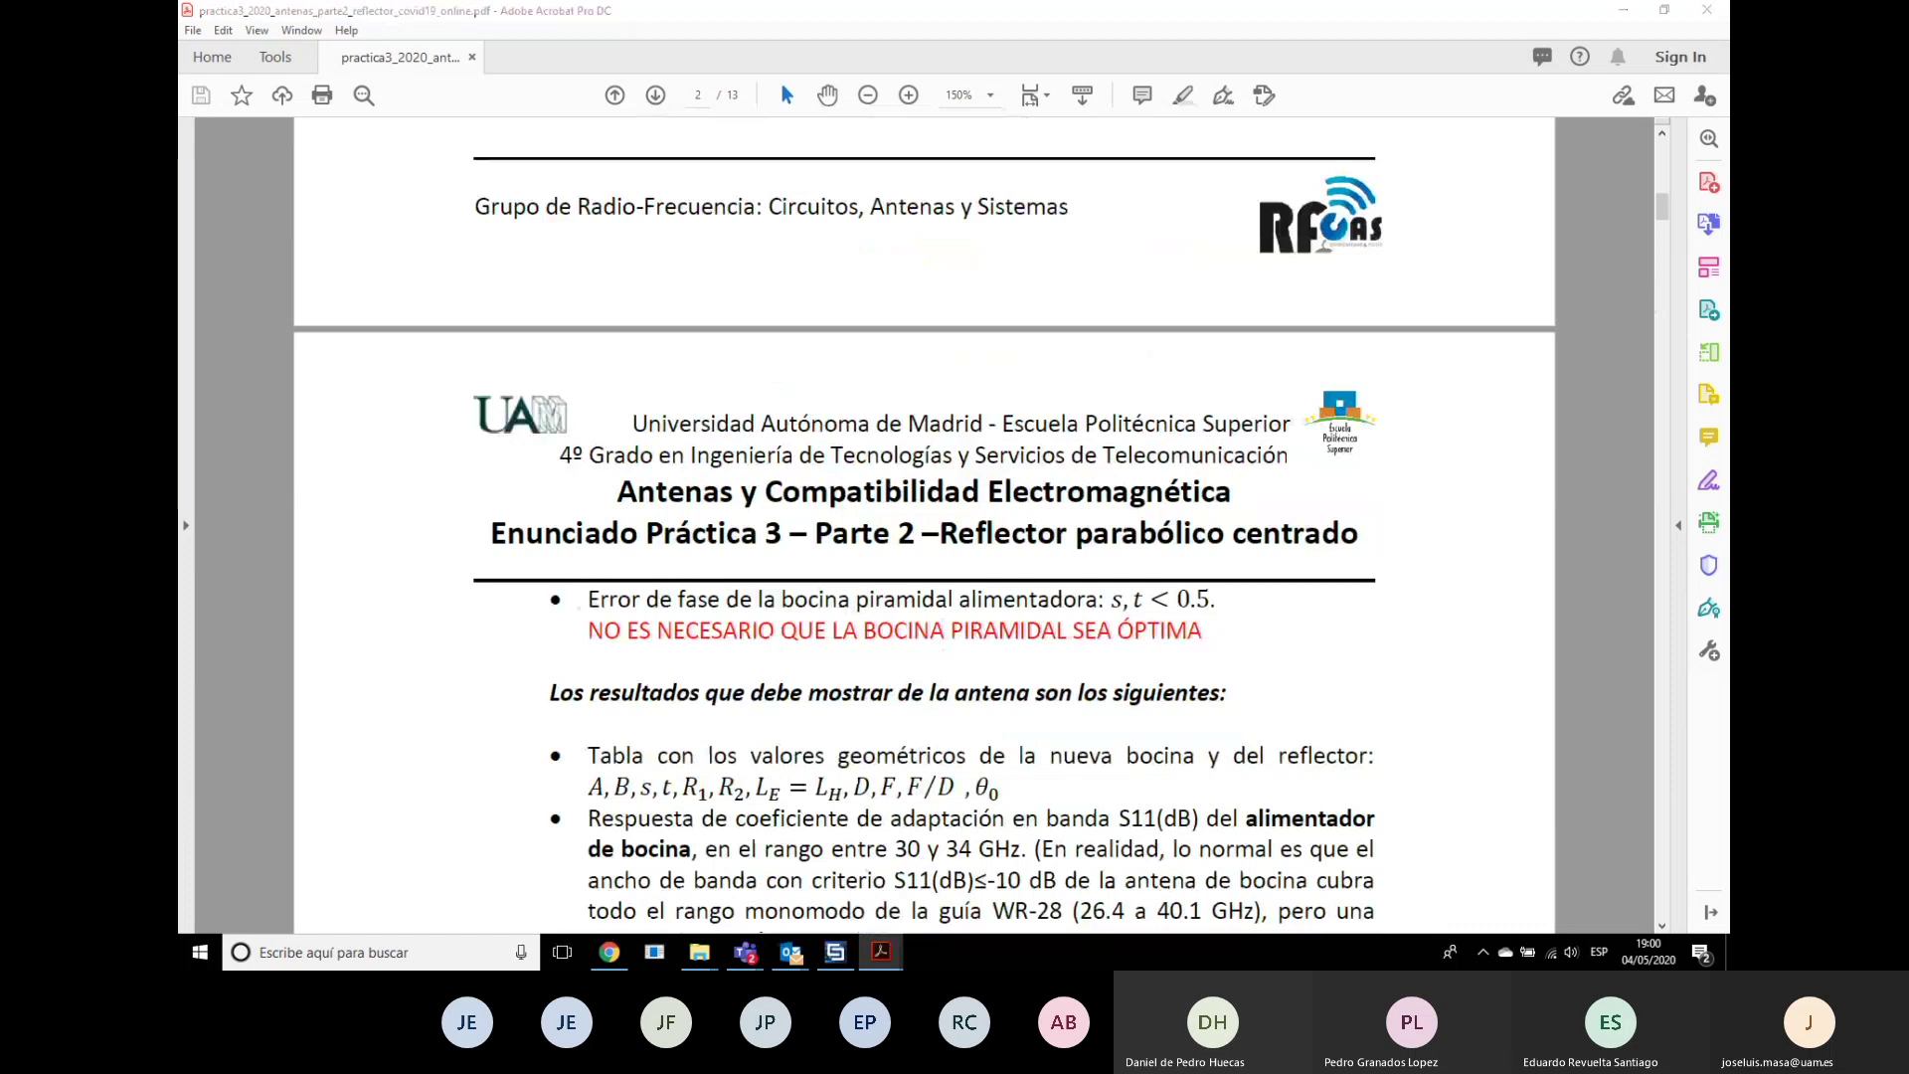
# Step: Switch to File Explorer and open the practica3_bocinas folder inside ACEM's practicas folder
pyautogui.hotkey('alt', 'Tab')
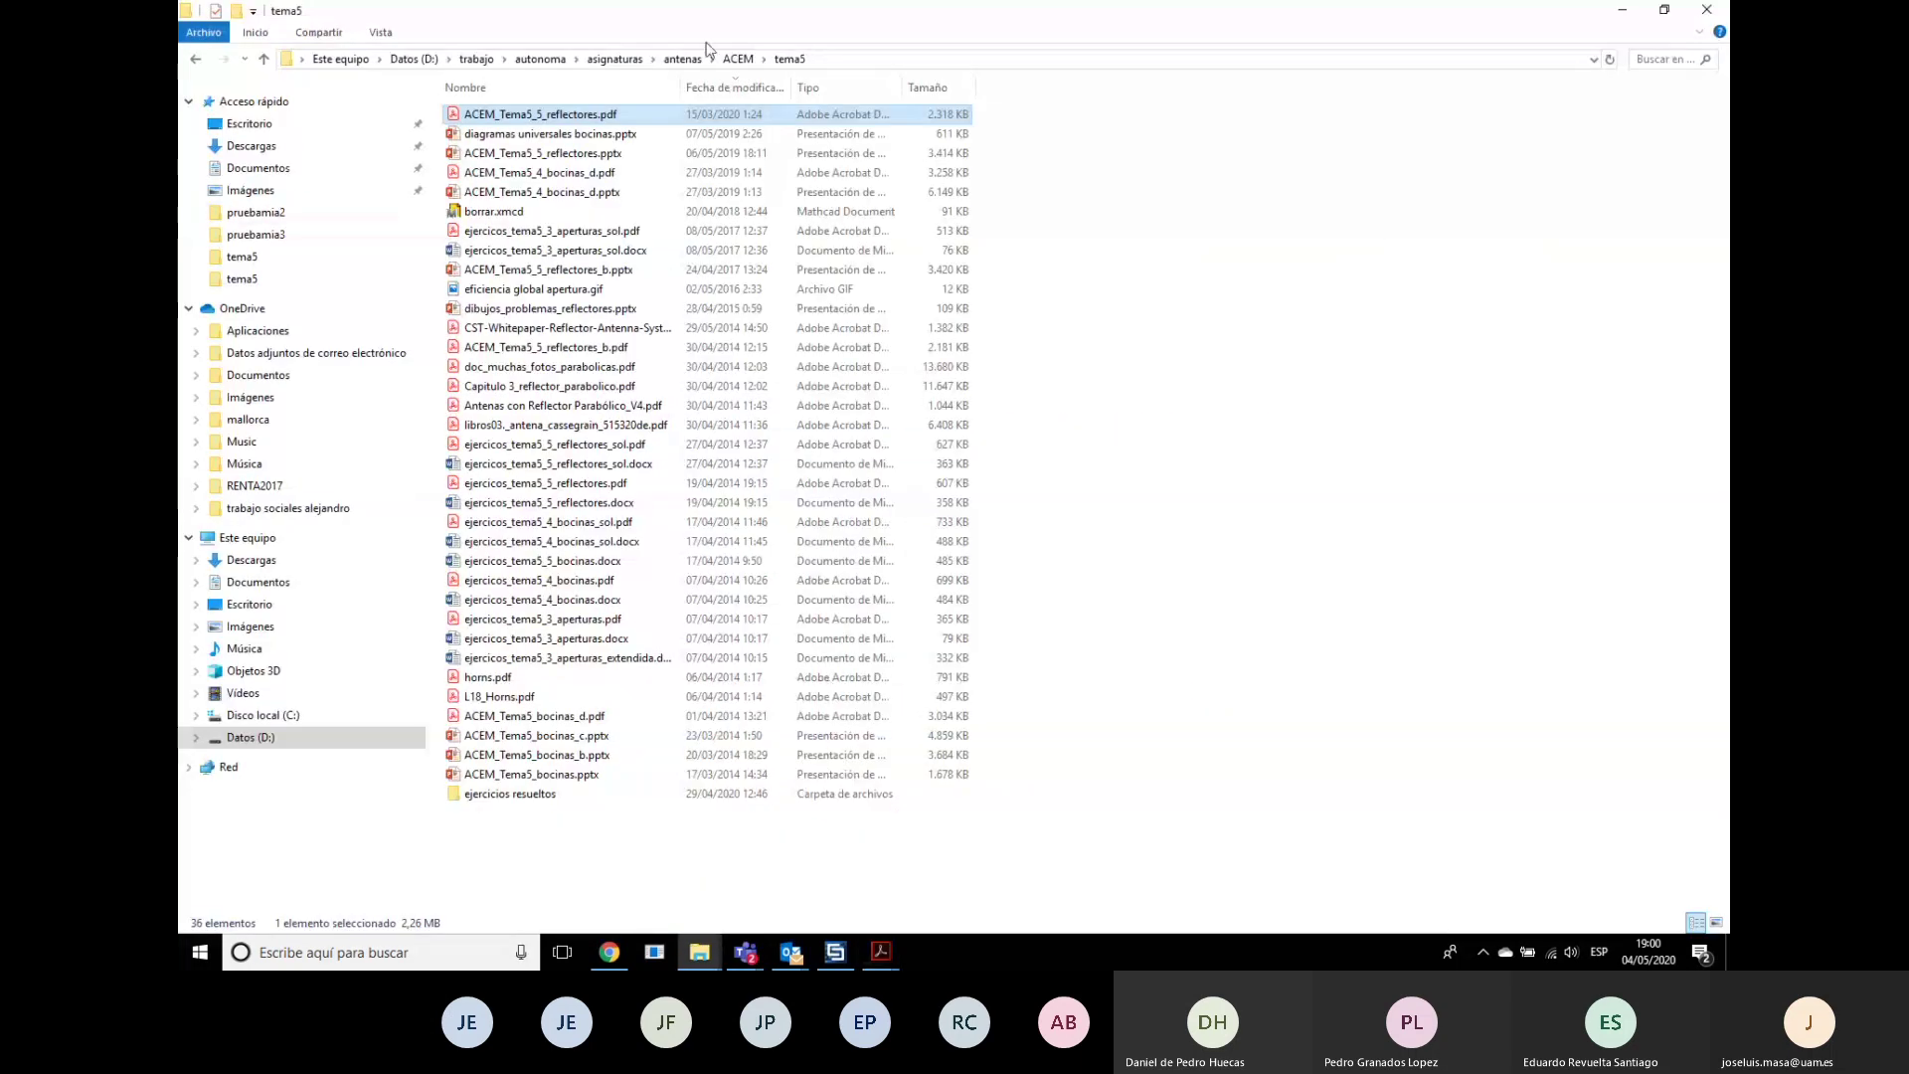
pyautogui.click(736, 59)
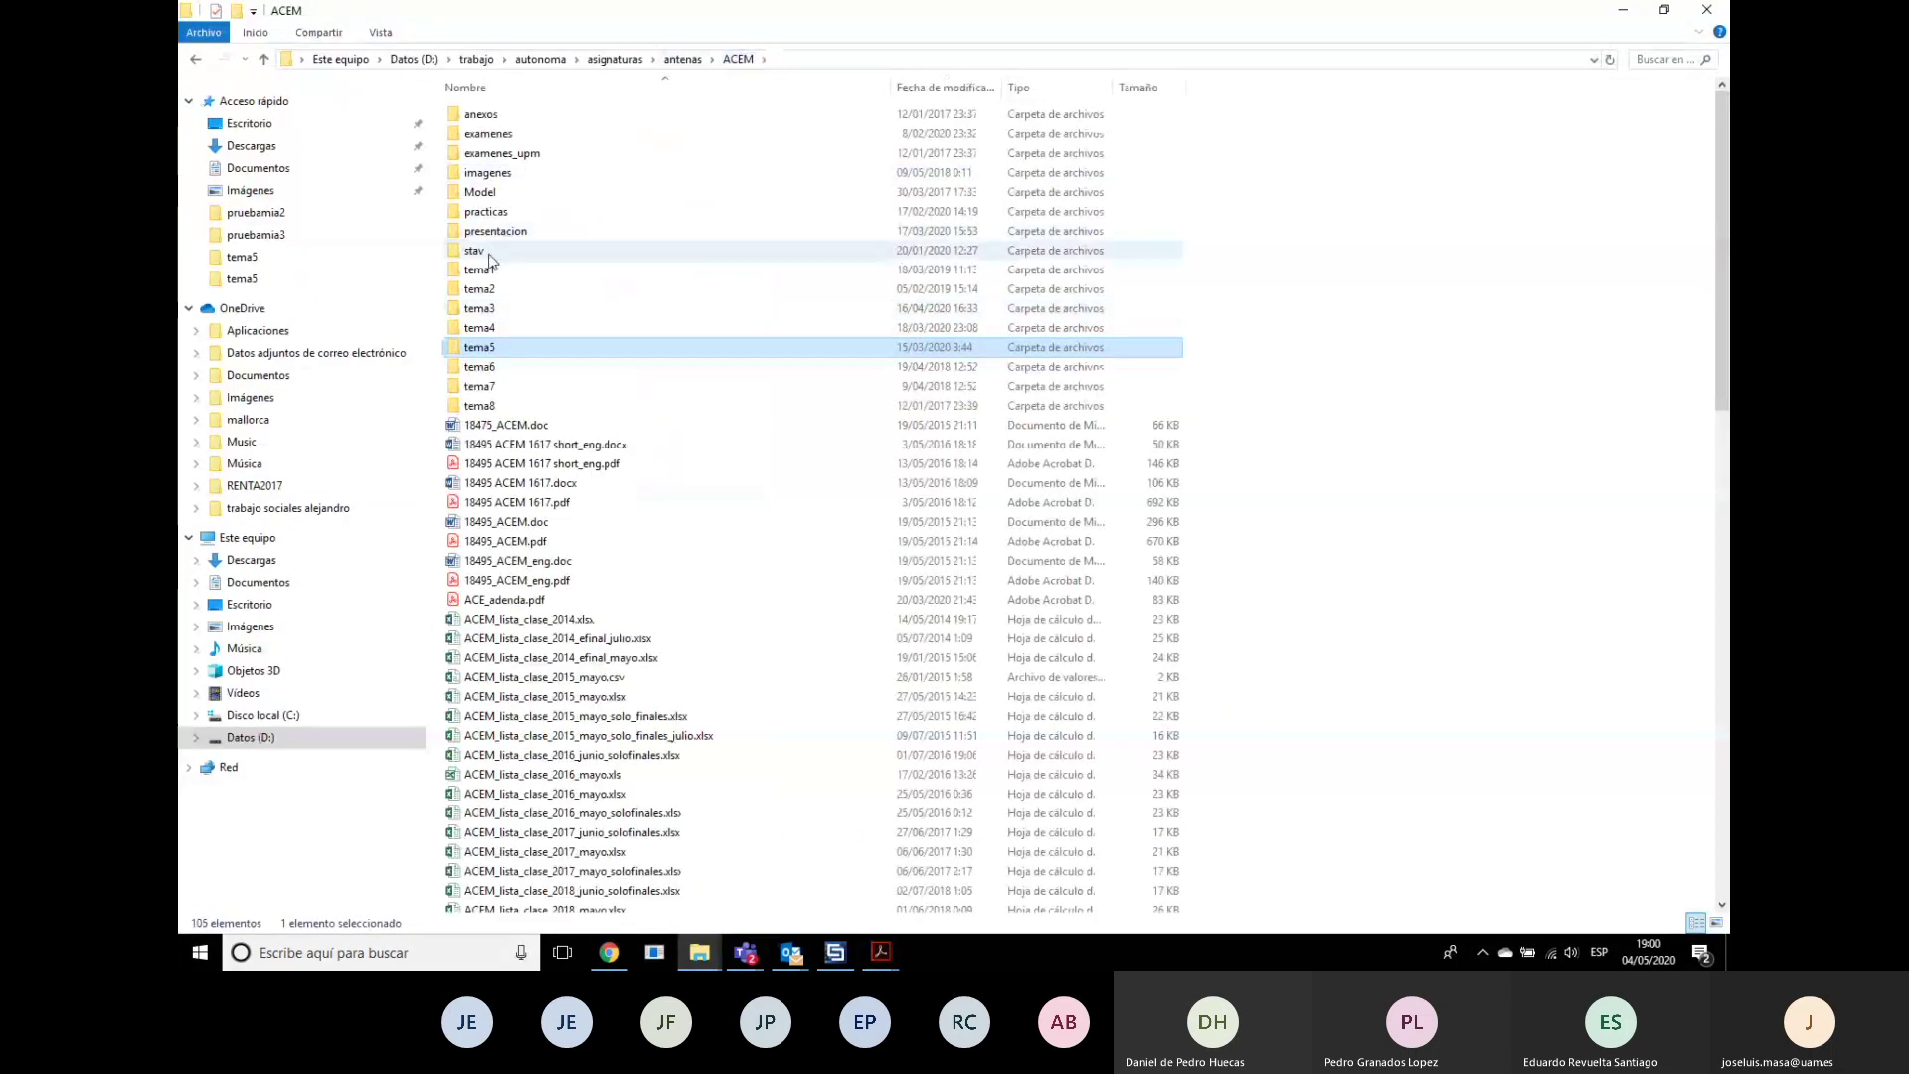
pyautogui.click(488, 211)
pyautogui.doubleClick(488, 212)
pyautogui.click(490, 231)
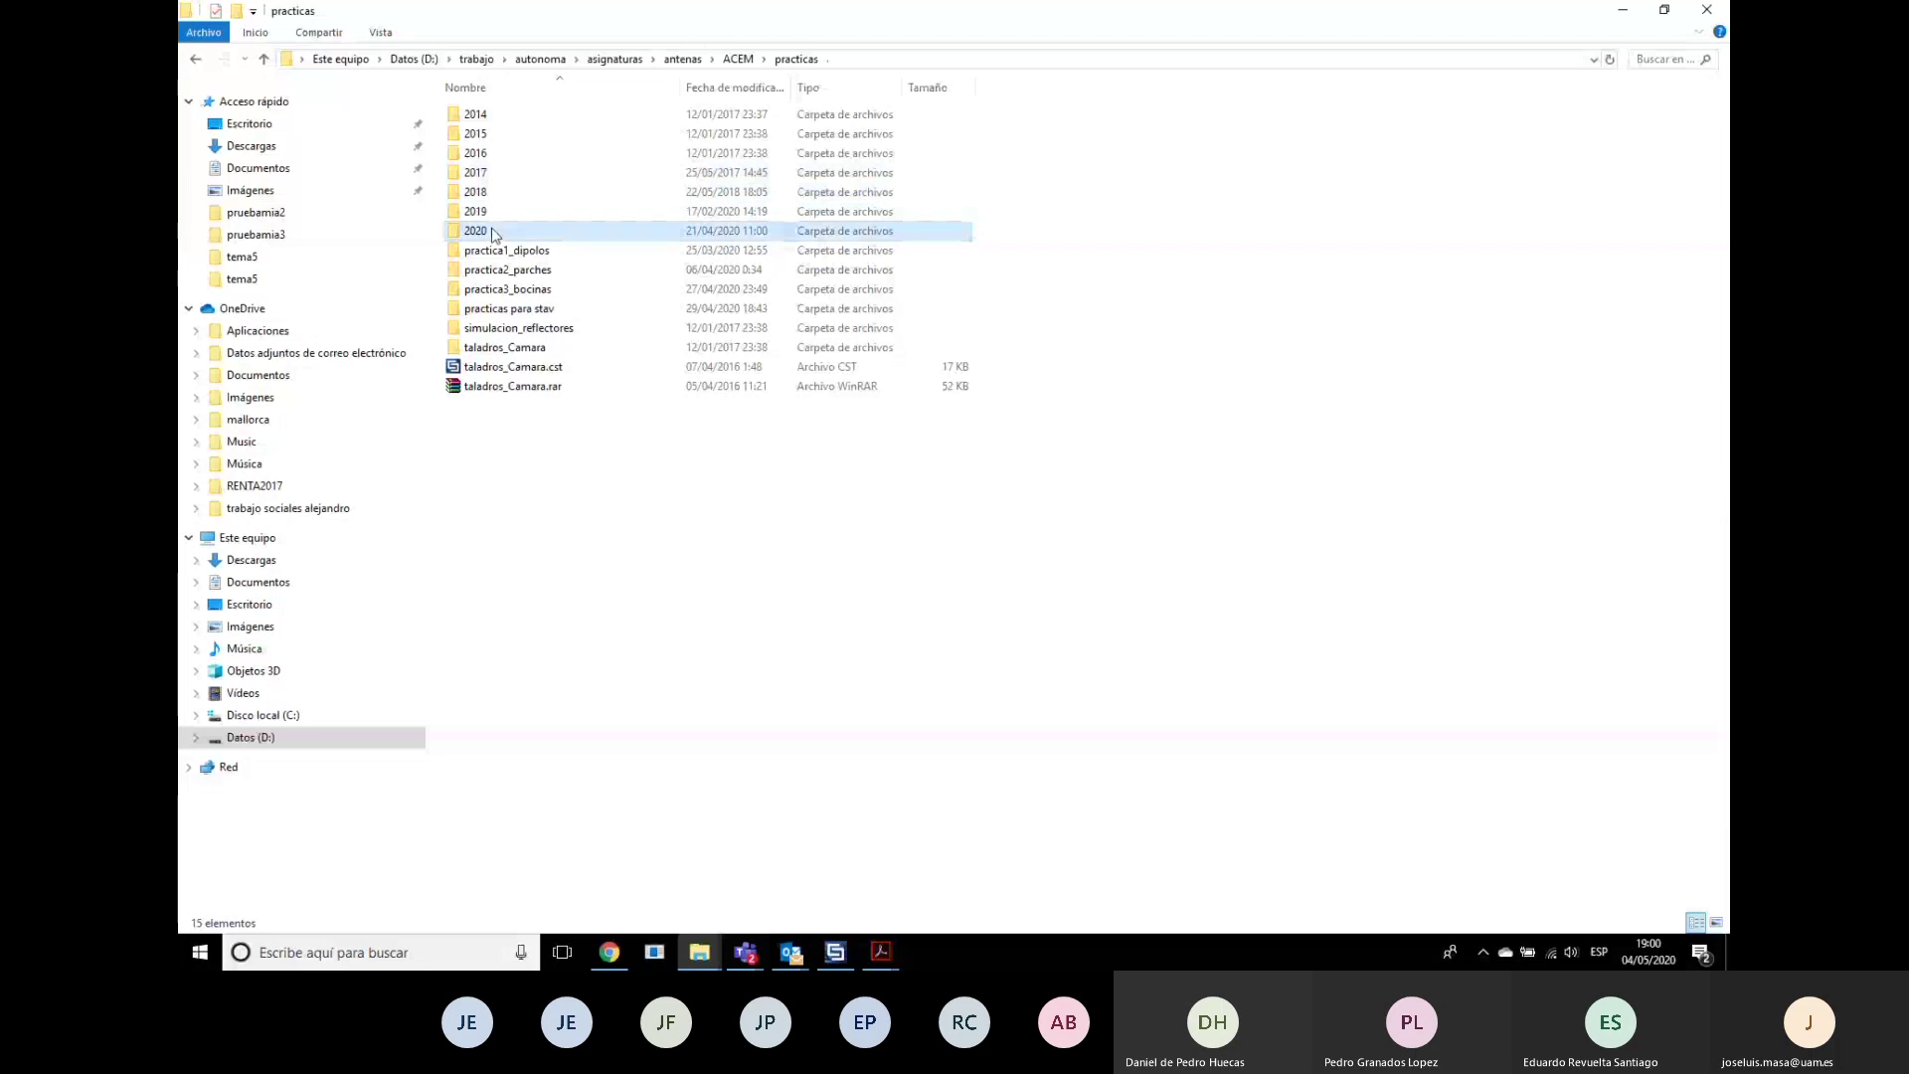
pyautogui.doubleClick(490, 230)
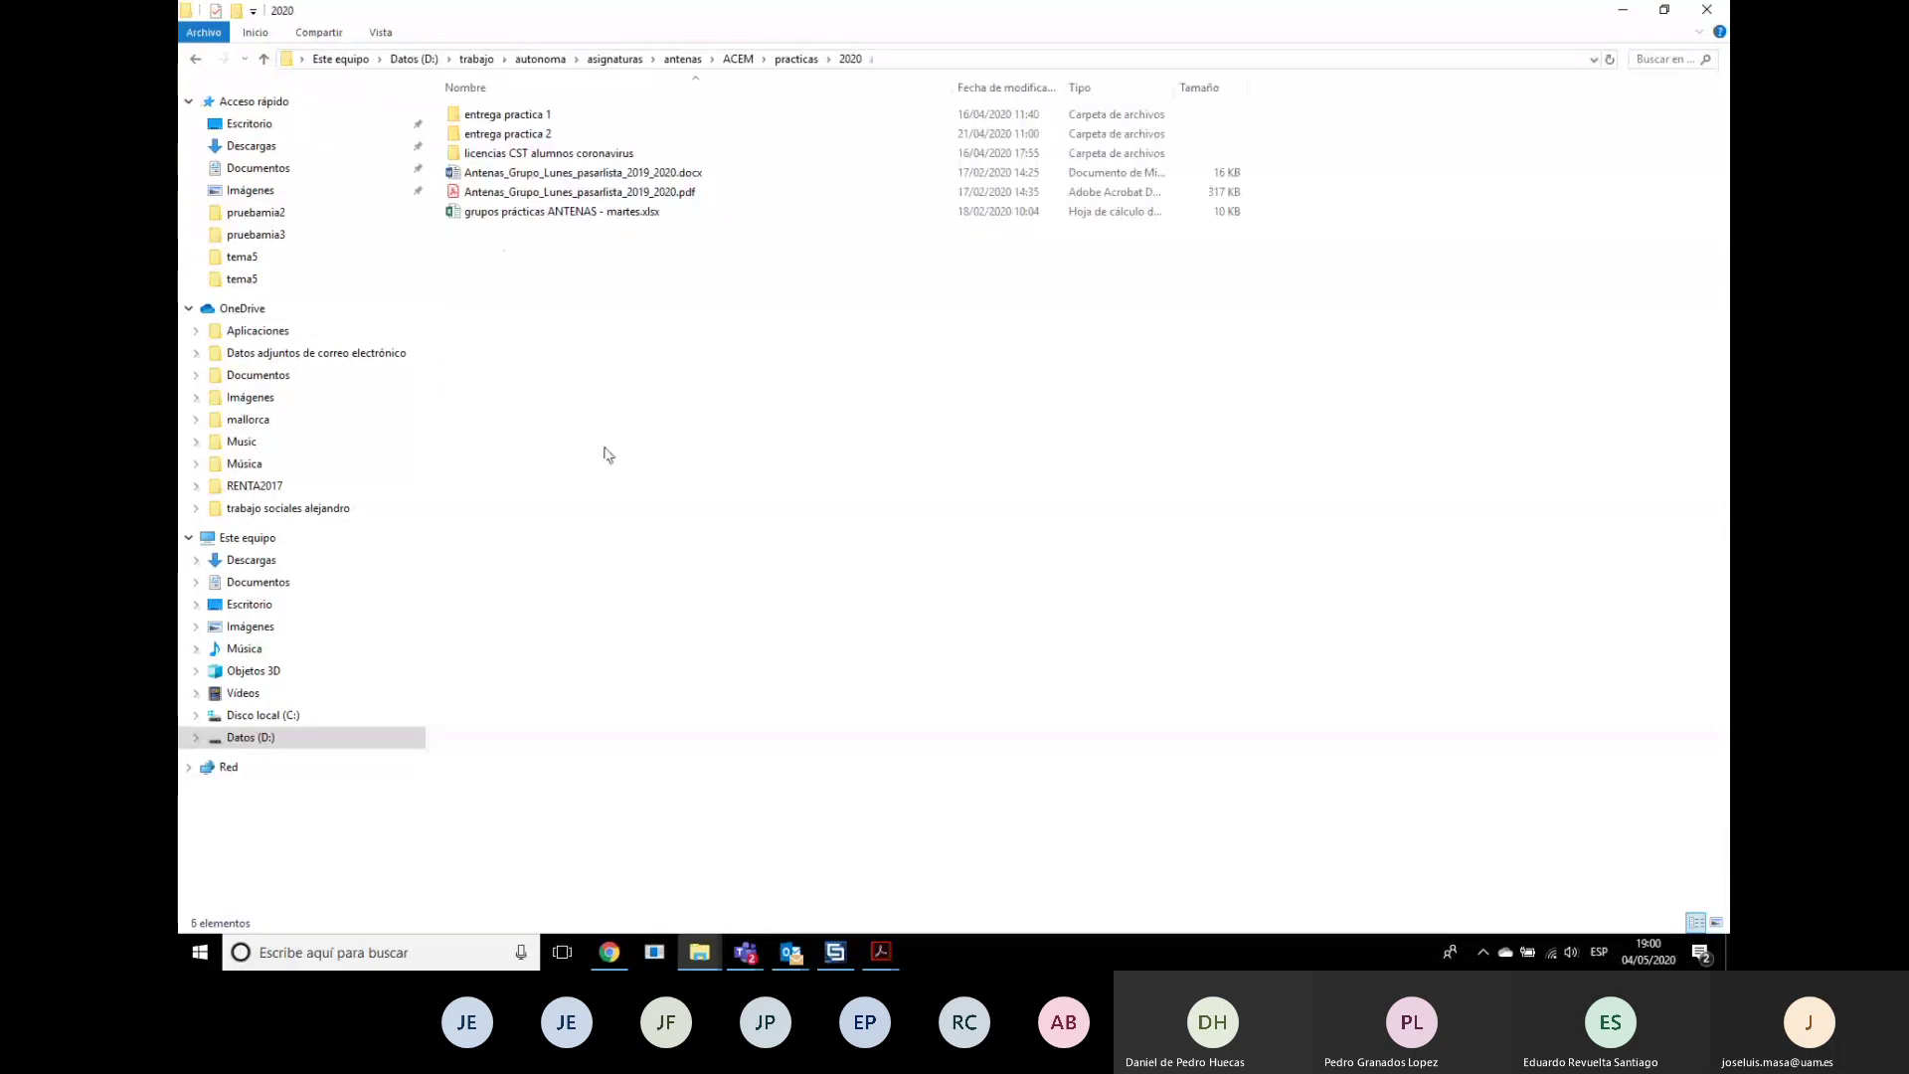
pyautogui.click(797, 59)
pyautogui.doubleClick(532, 288)
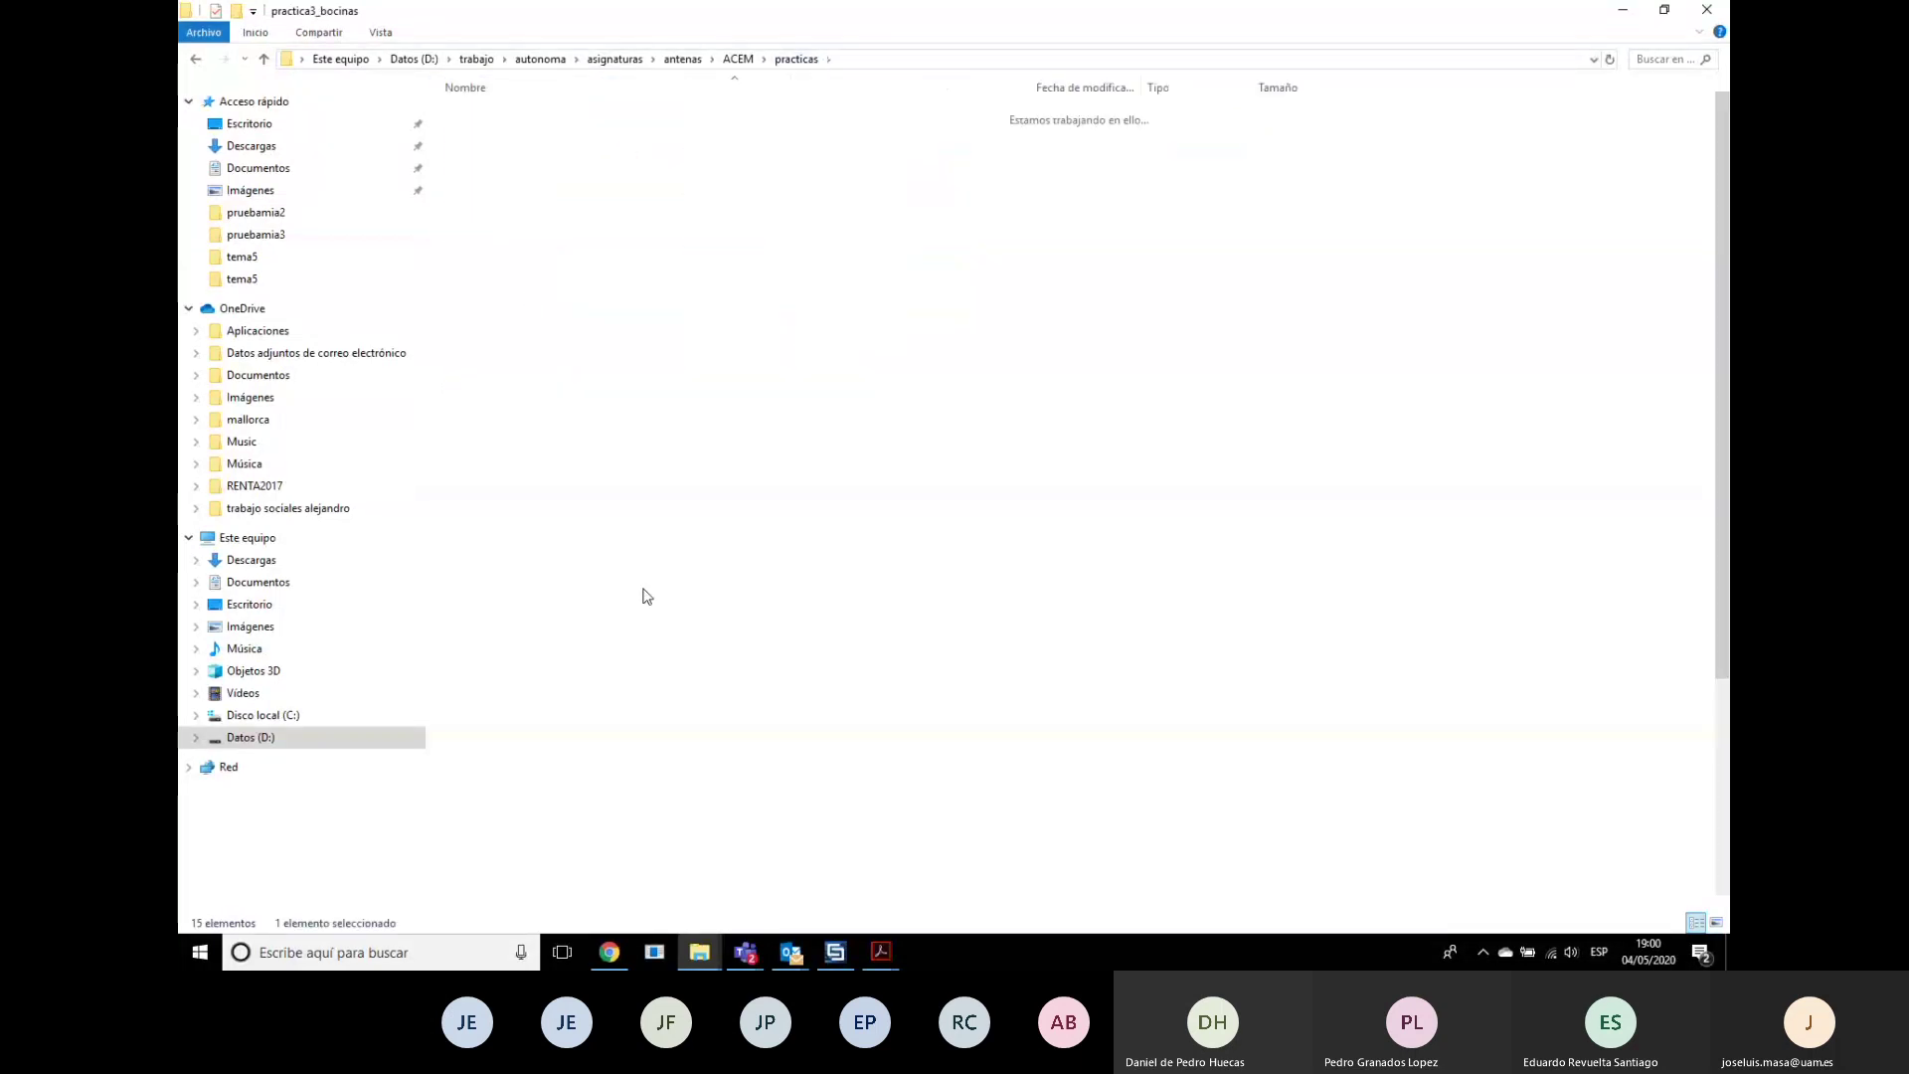
# Step: Open the pyramidal horn assignment, practica3_2020_antenas_bocinapiramidal_covid19_online.pdf
pyautogui.scroll(-4, 622, 701)
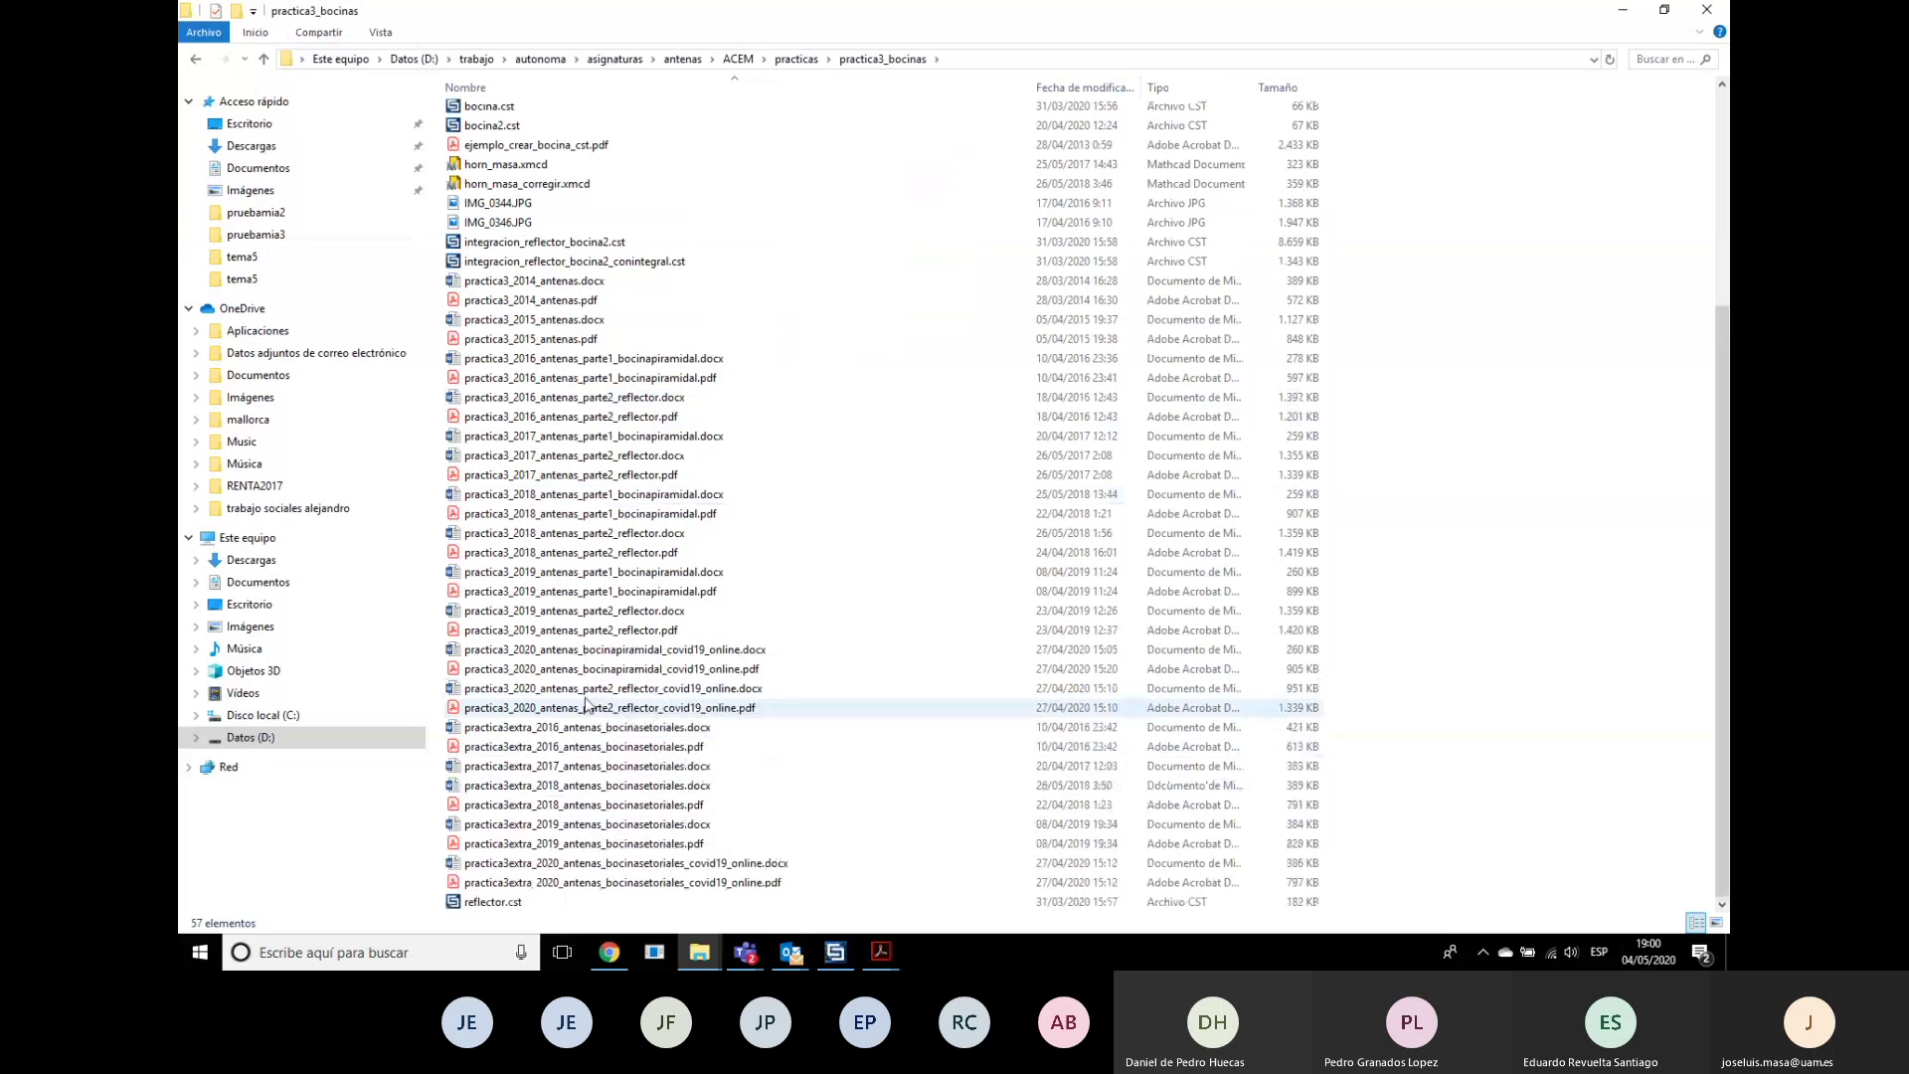
pyautogui.click(582, 672)
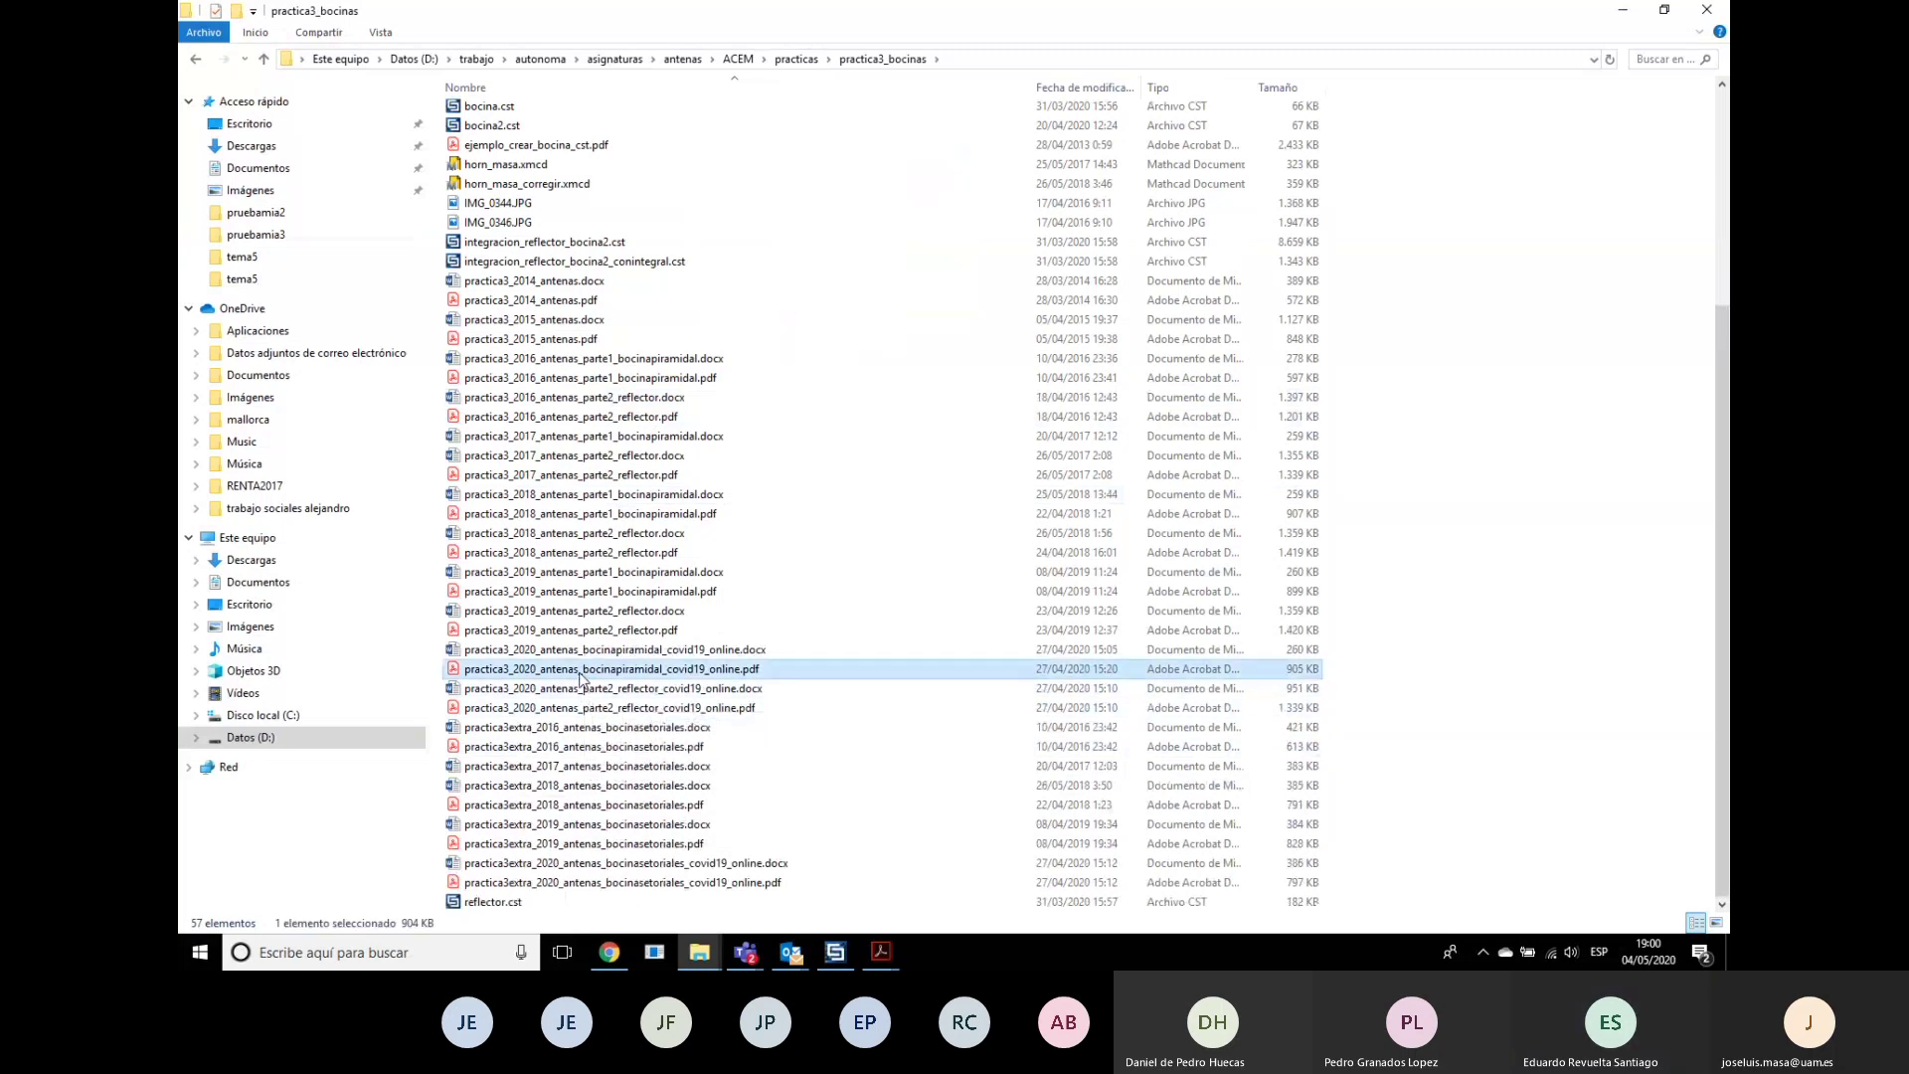
pyautogui.doubleClick(581, 672)
# Step: Find the summary-table requirement on page 3 of the horn assignment and select its -10 dB beamwidth wording
pyautogui.scroll(-5, 1602, 438)
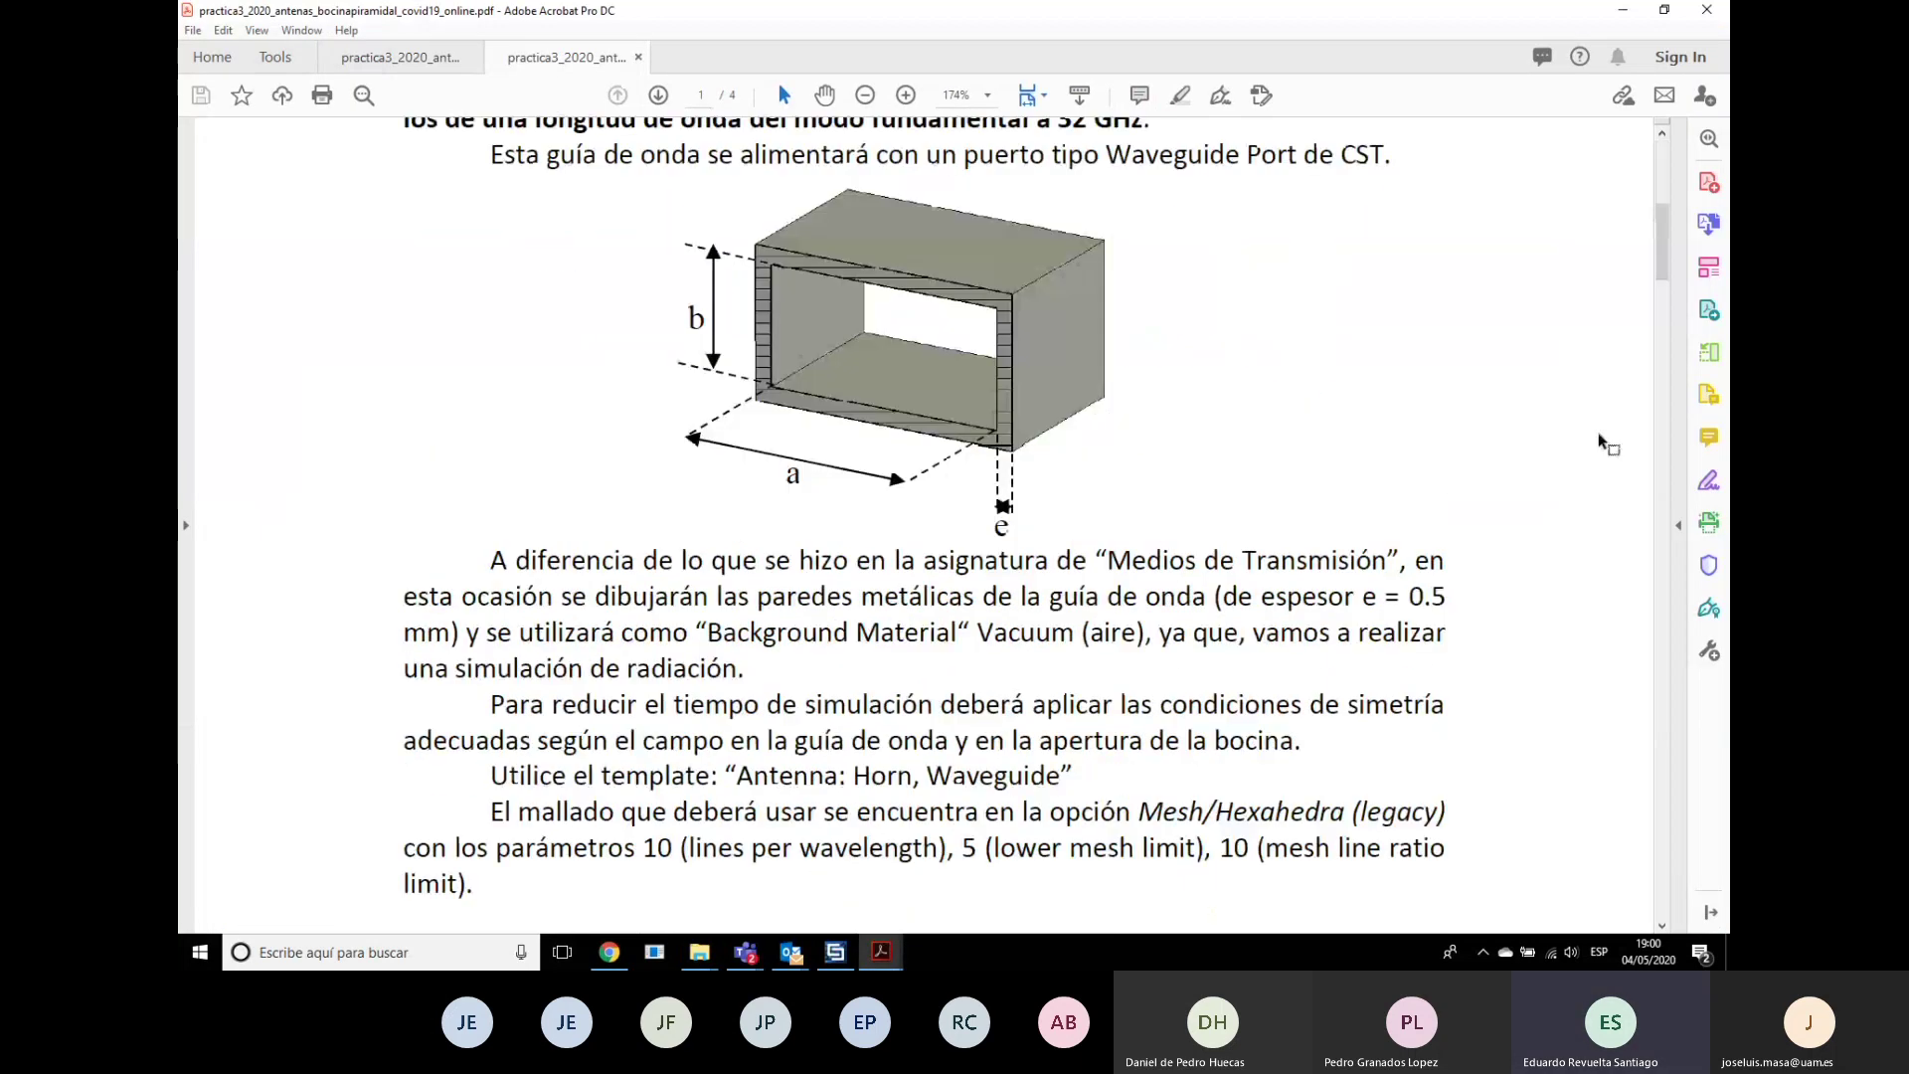
pyautogui.moveTo(1660, 265); pyautogui.dragTo(1664, 593)
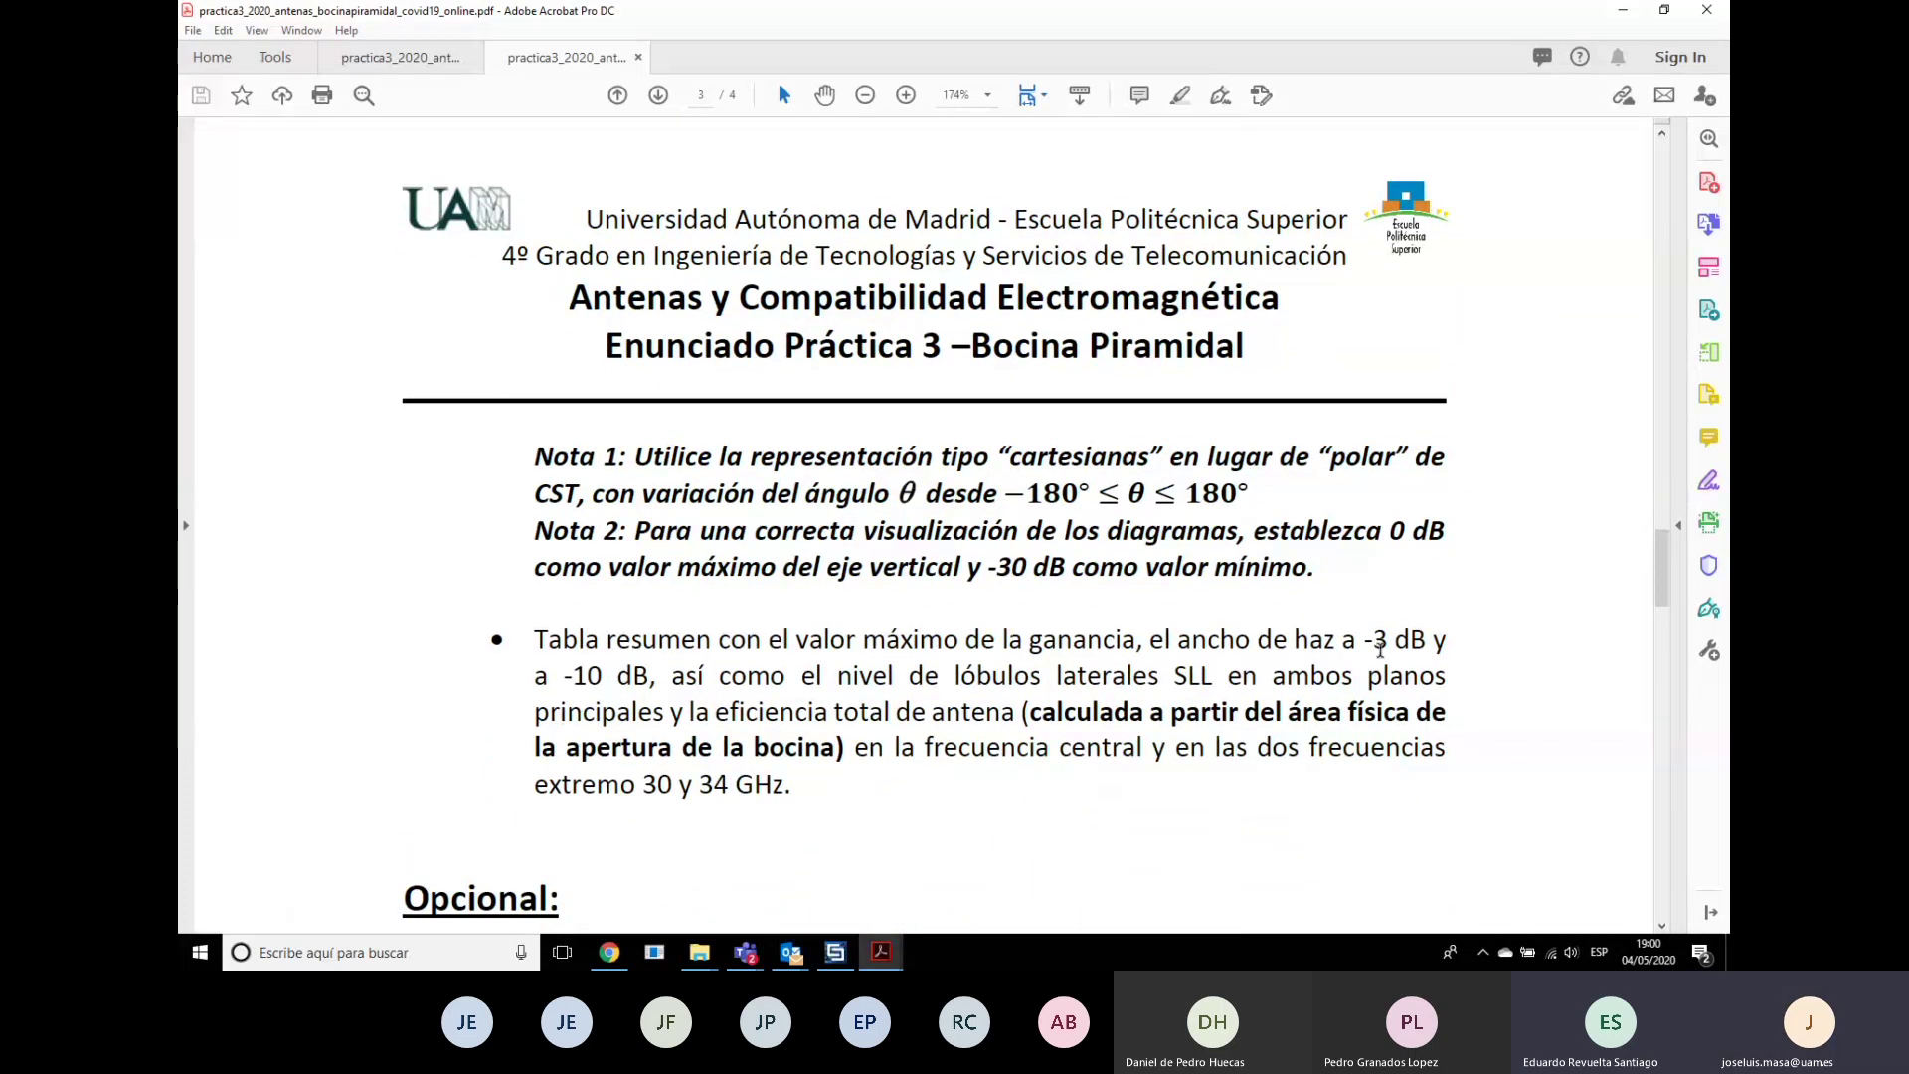
pyautogui.moveTo(1437, 645); pyautogui.dragTo(651, 684)
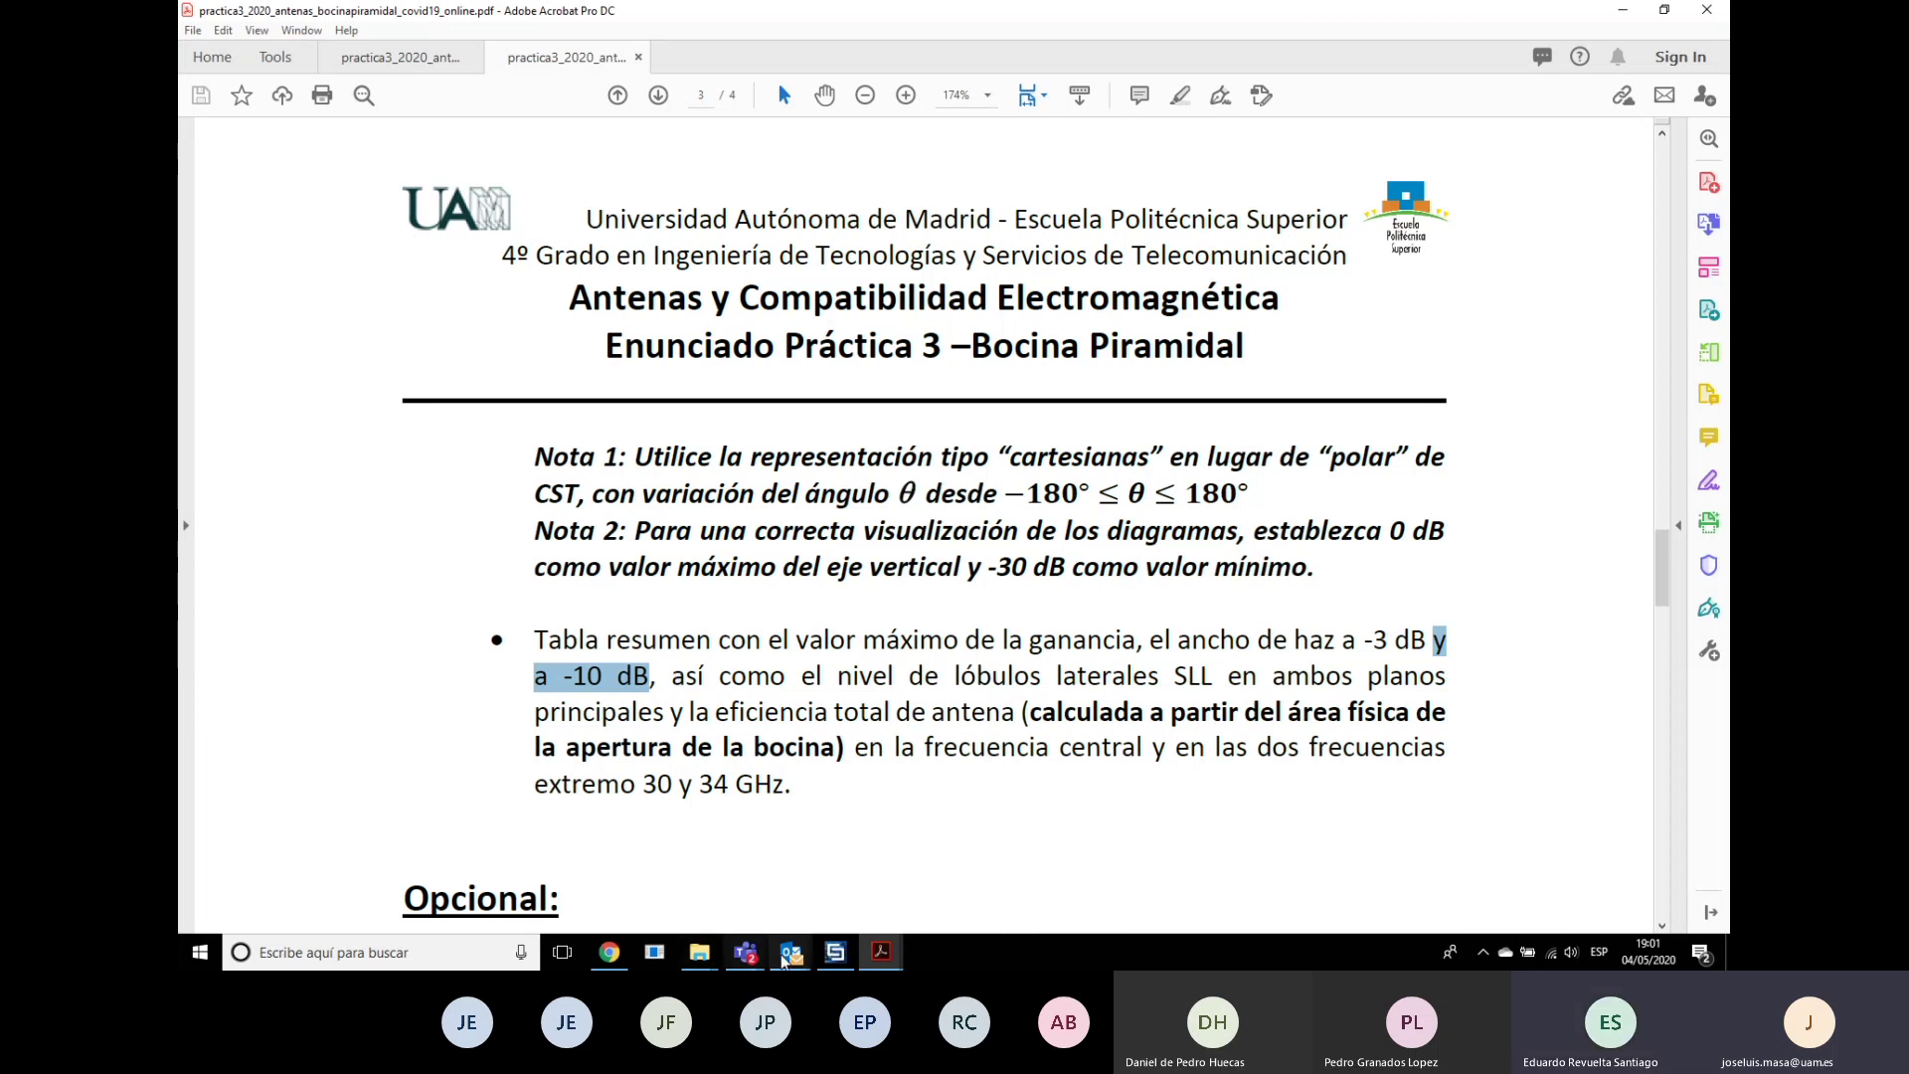
# Step: Switch to CST Studio Suite and check the -10 dB points on both sides of the dip, leaving the curve marker on the main lobe's flank
pyautogui.click(835, 952)
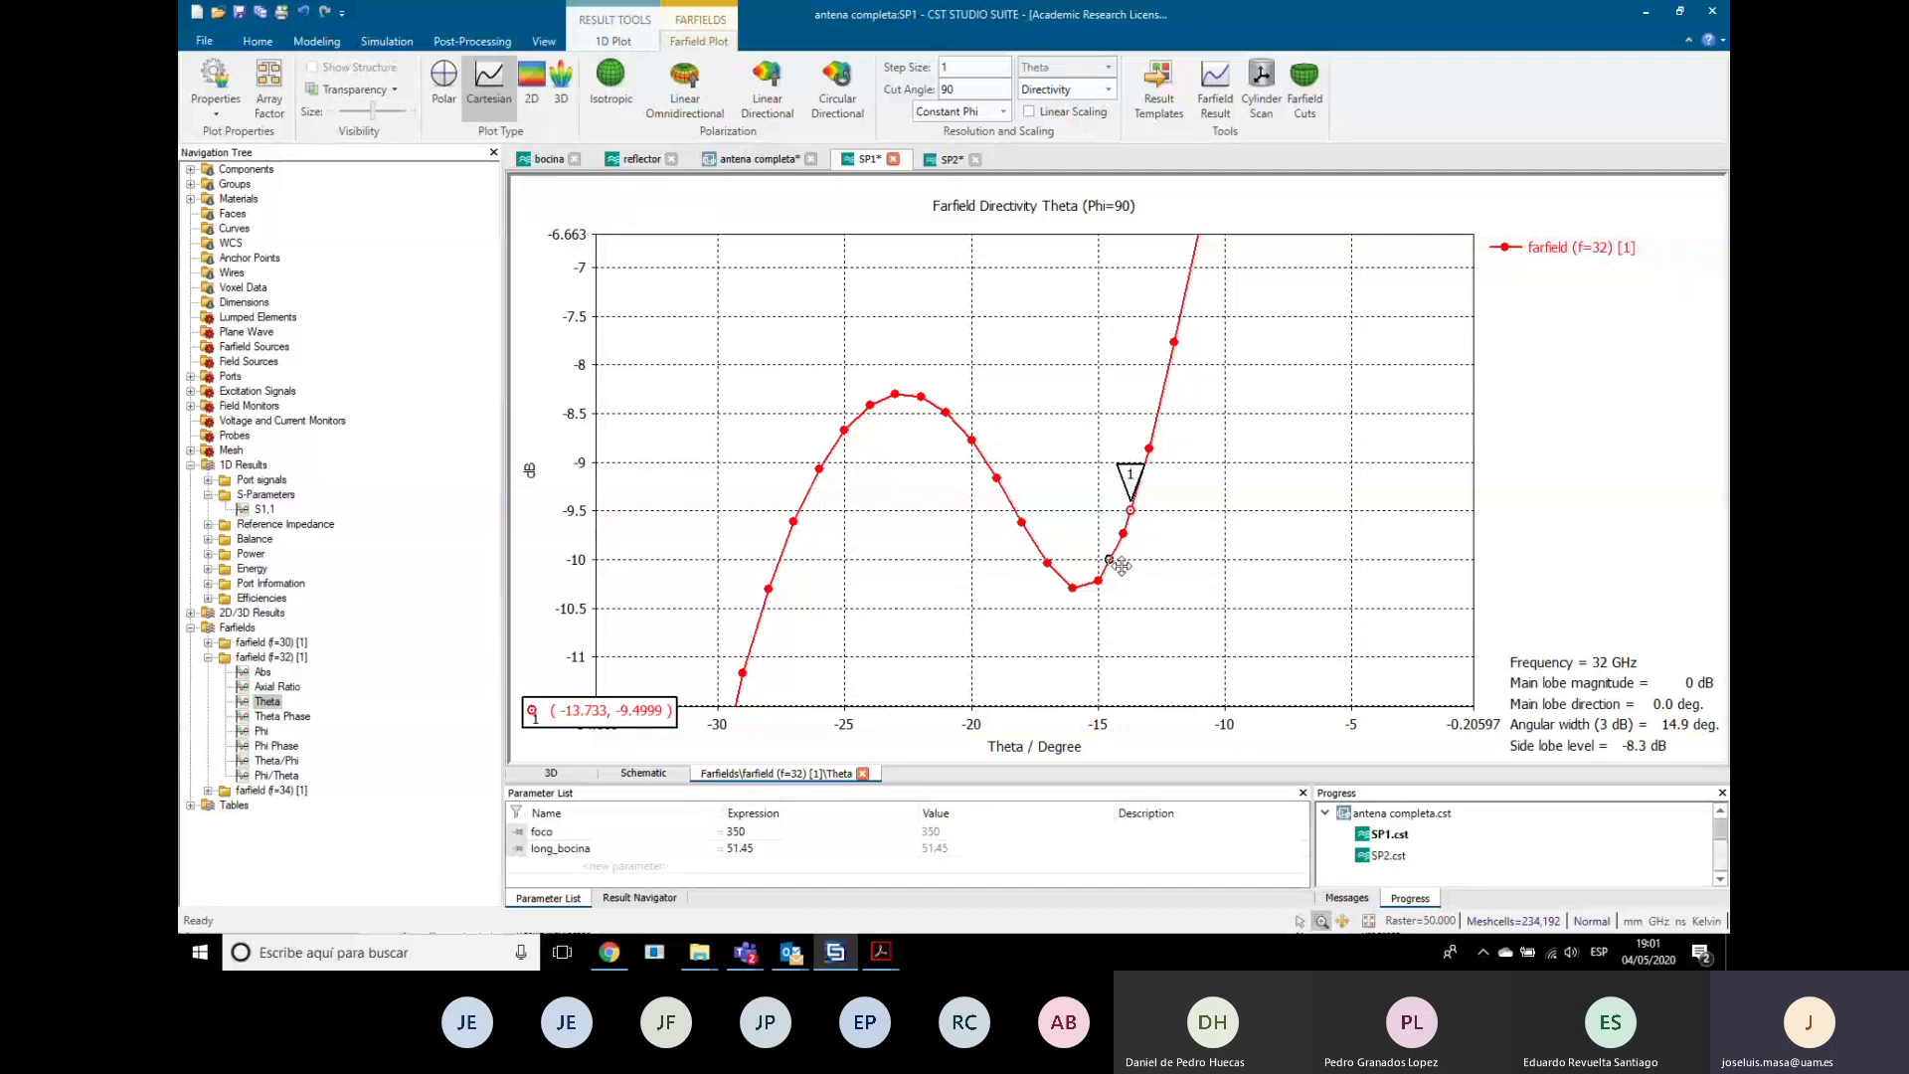
pyautogui.click(1119, 565)
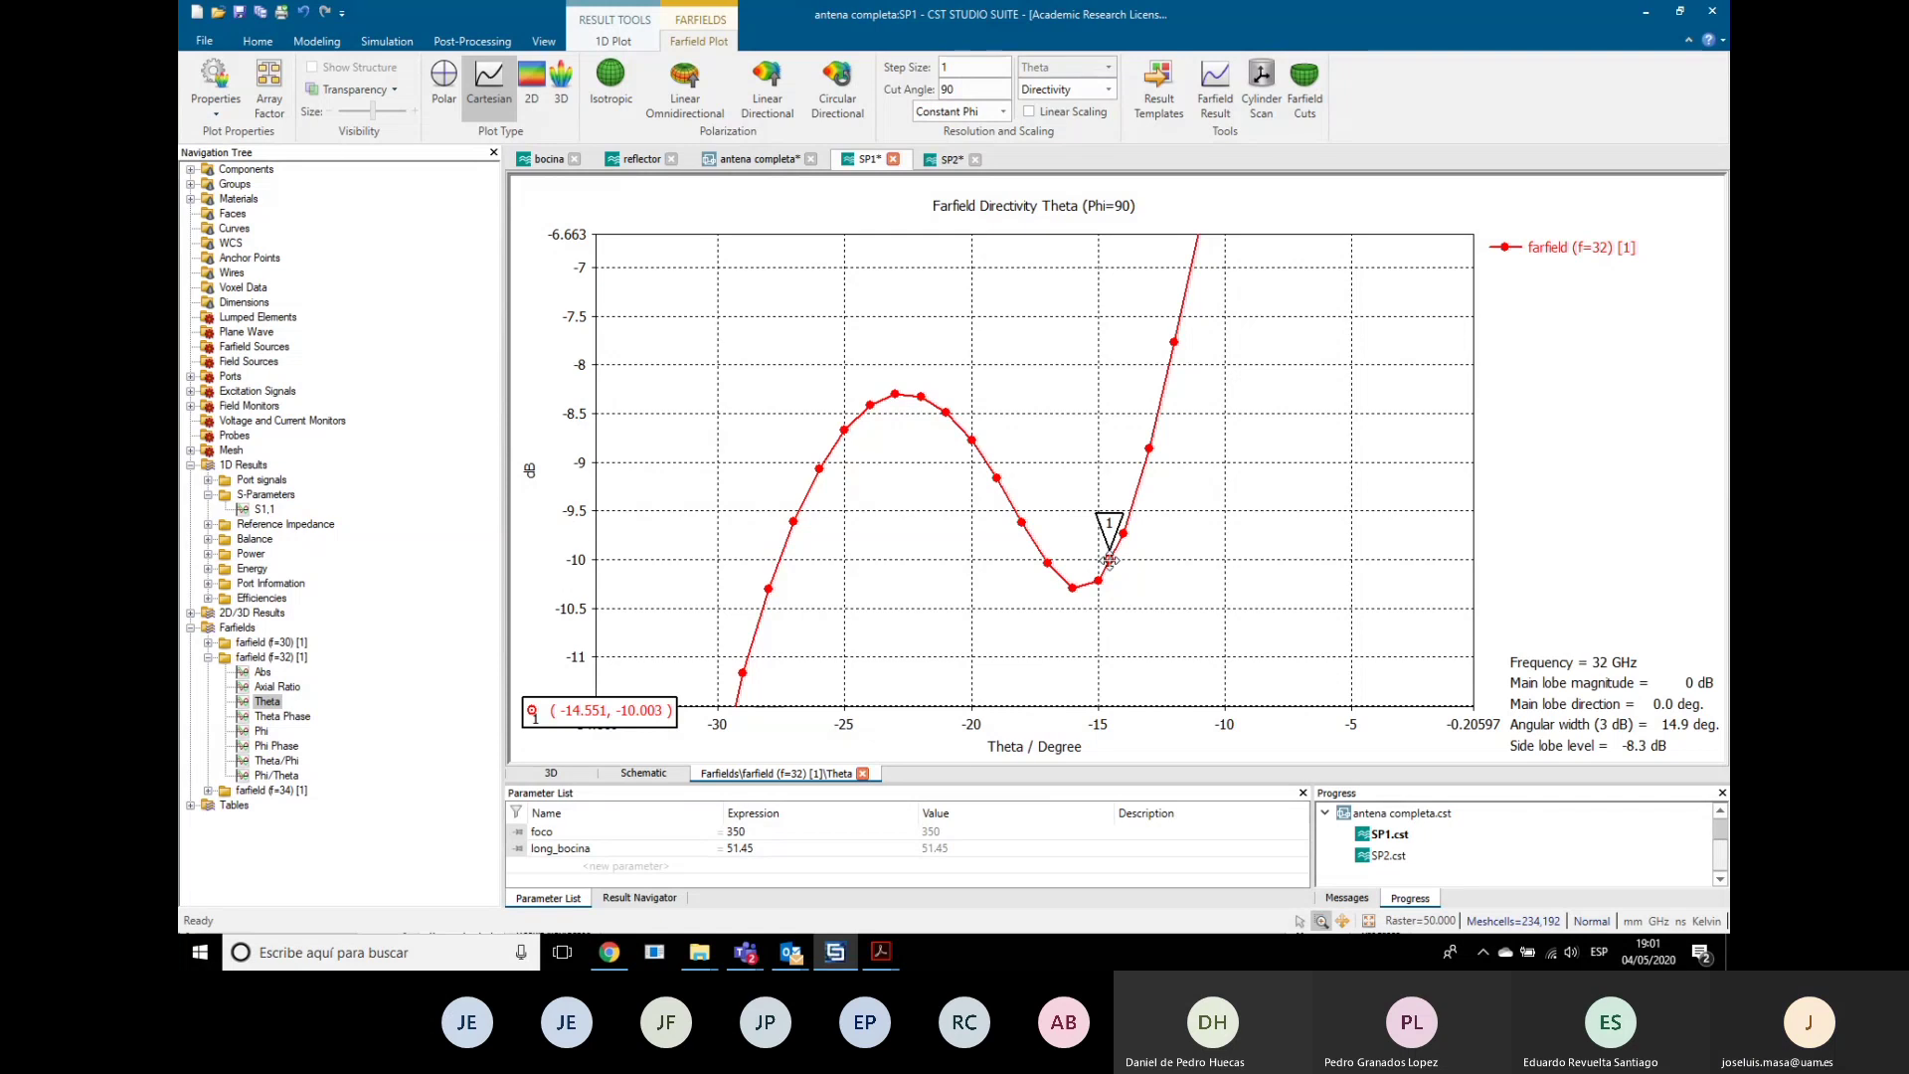
pyautogui.click(1045, 564)
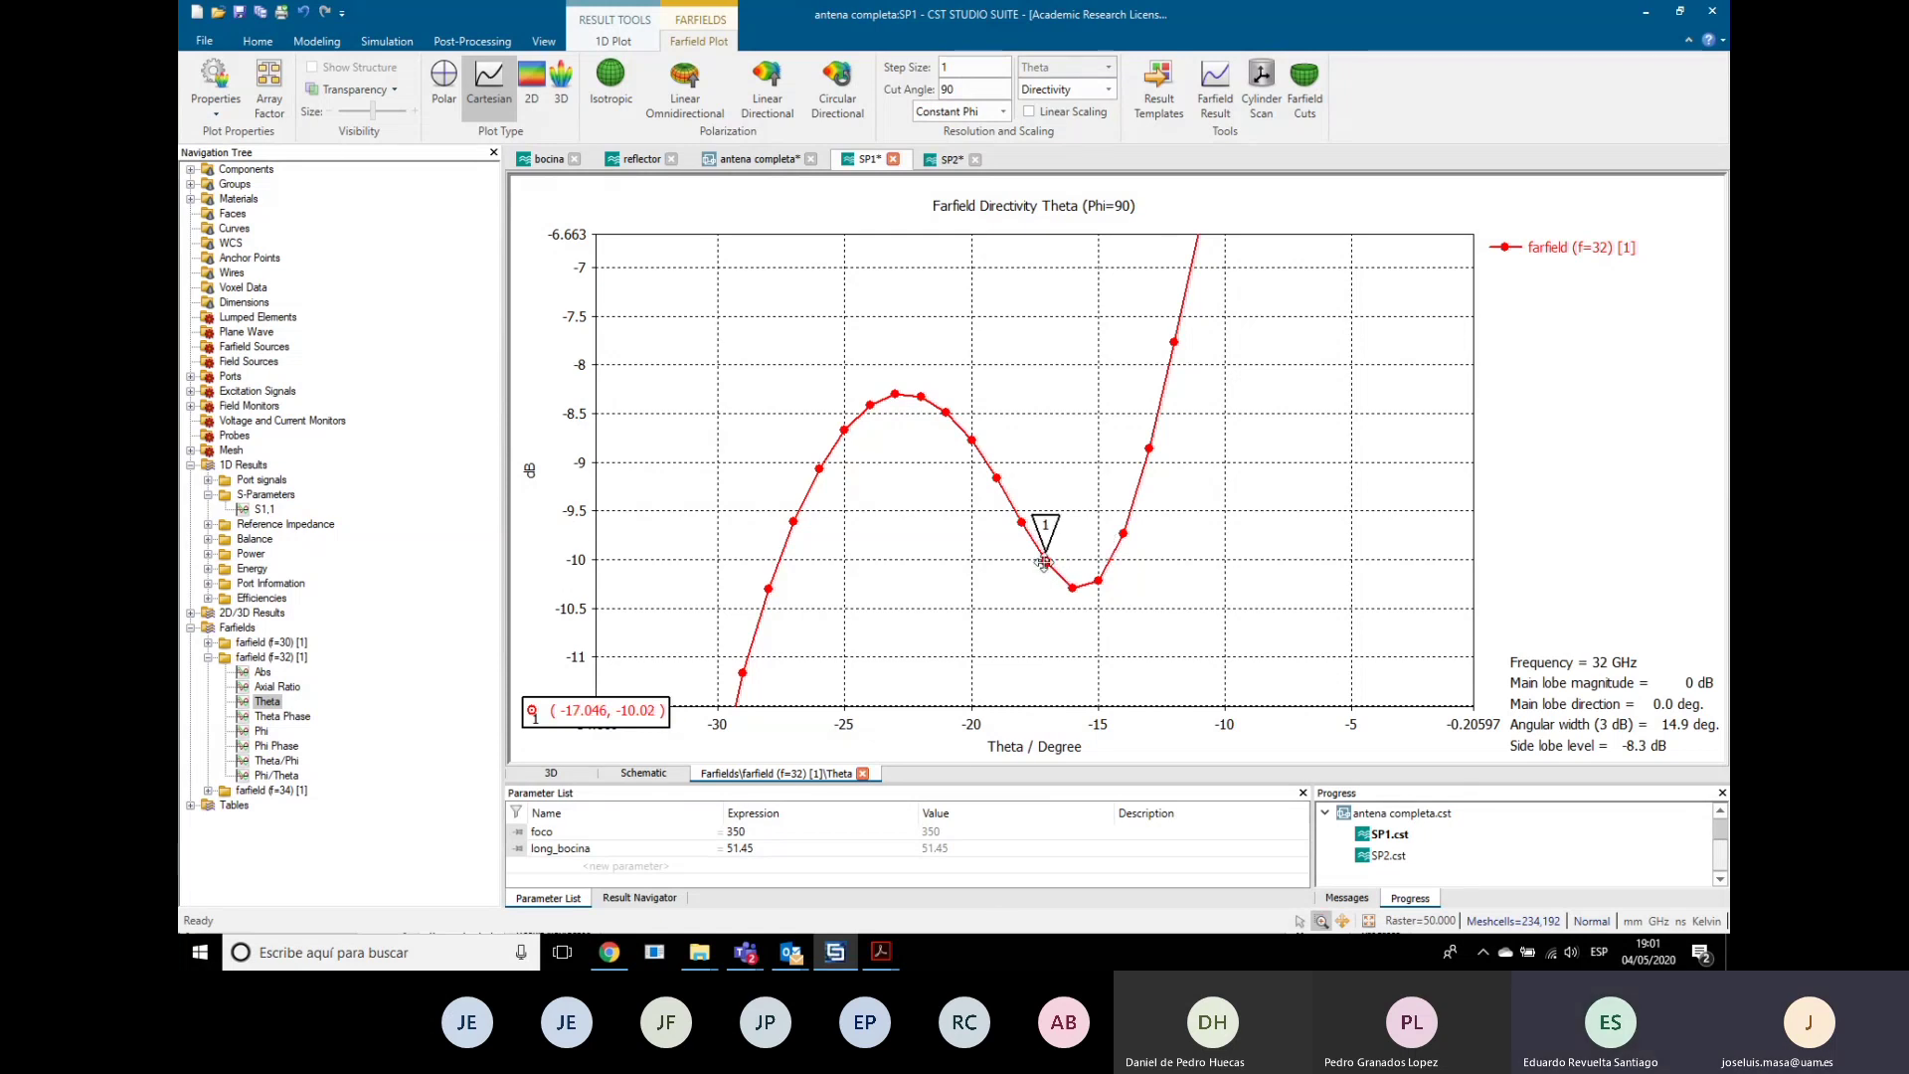
pyautogui.click(1109, 562)
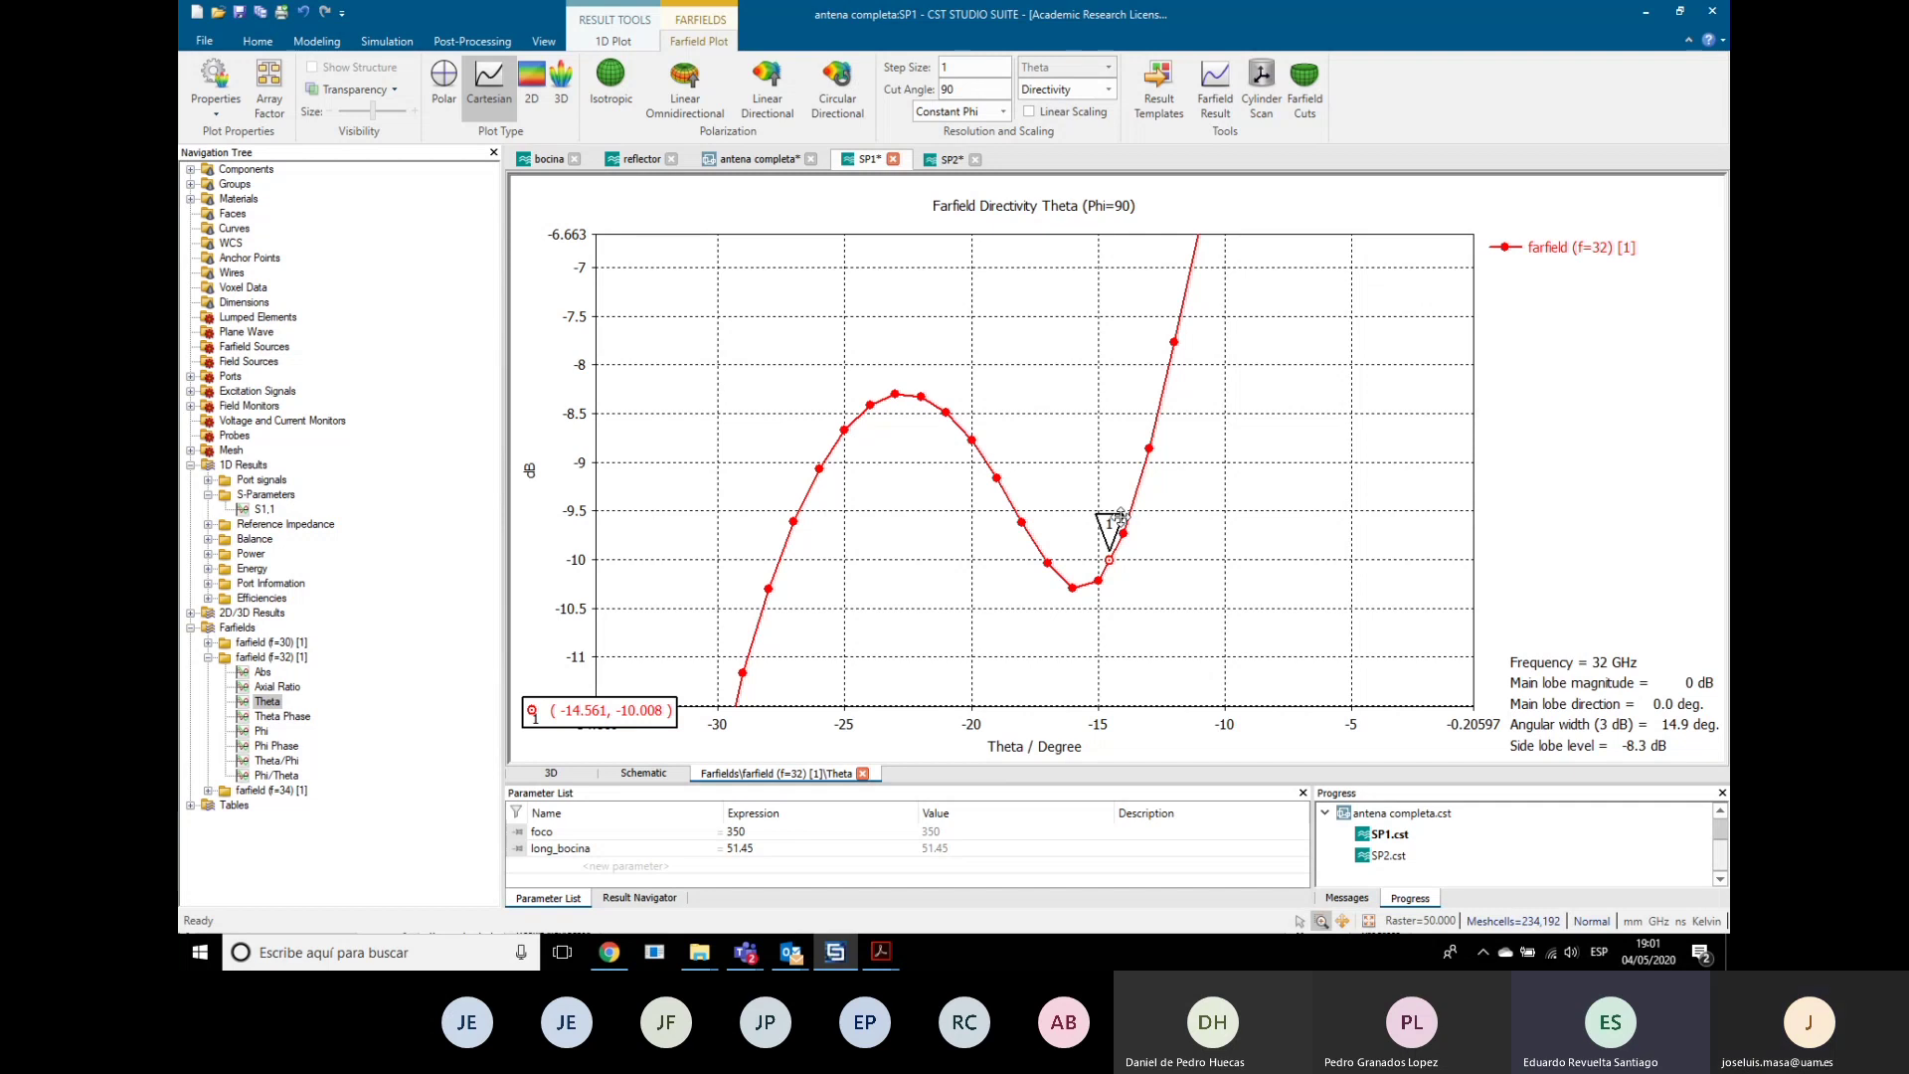
pyautogui.hotkey('alt', 'Tab')
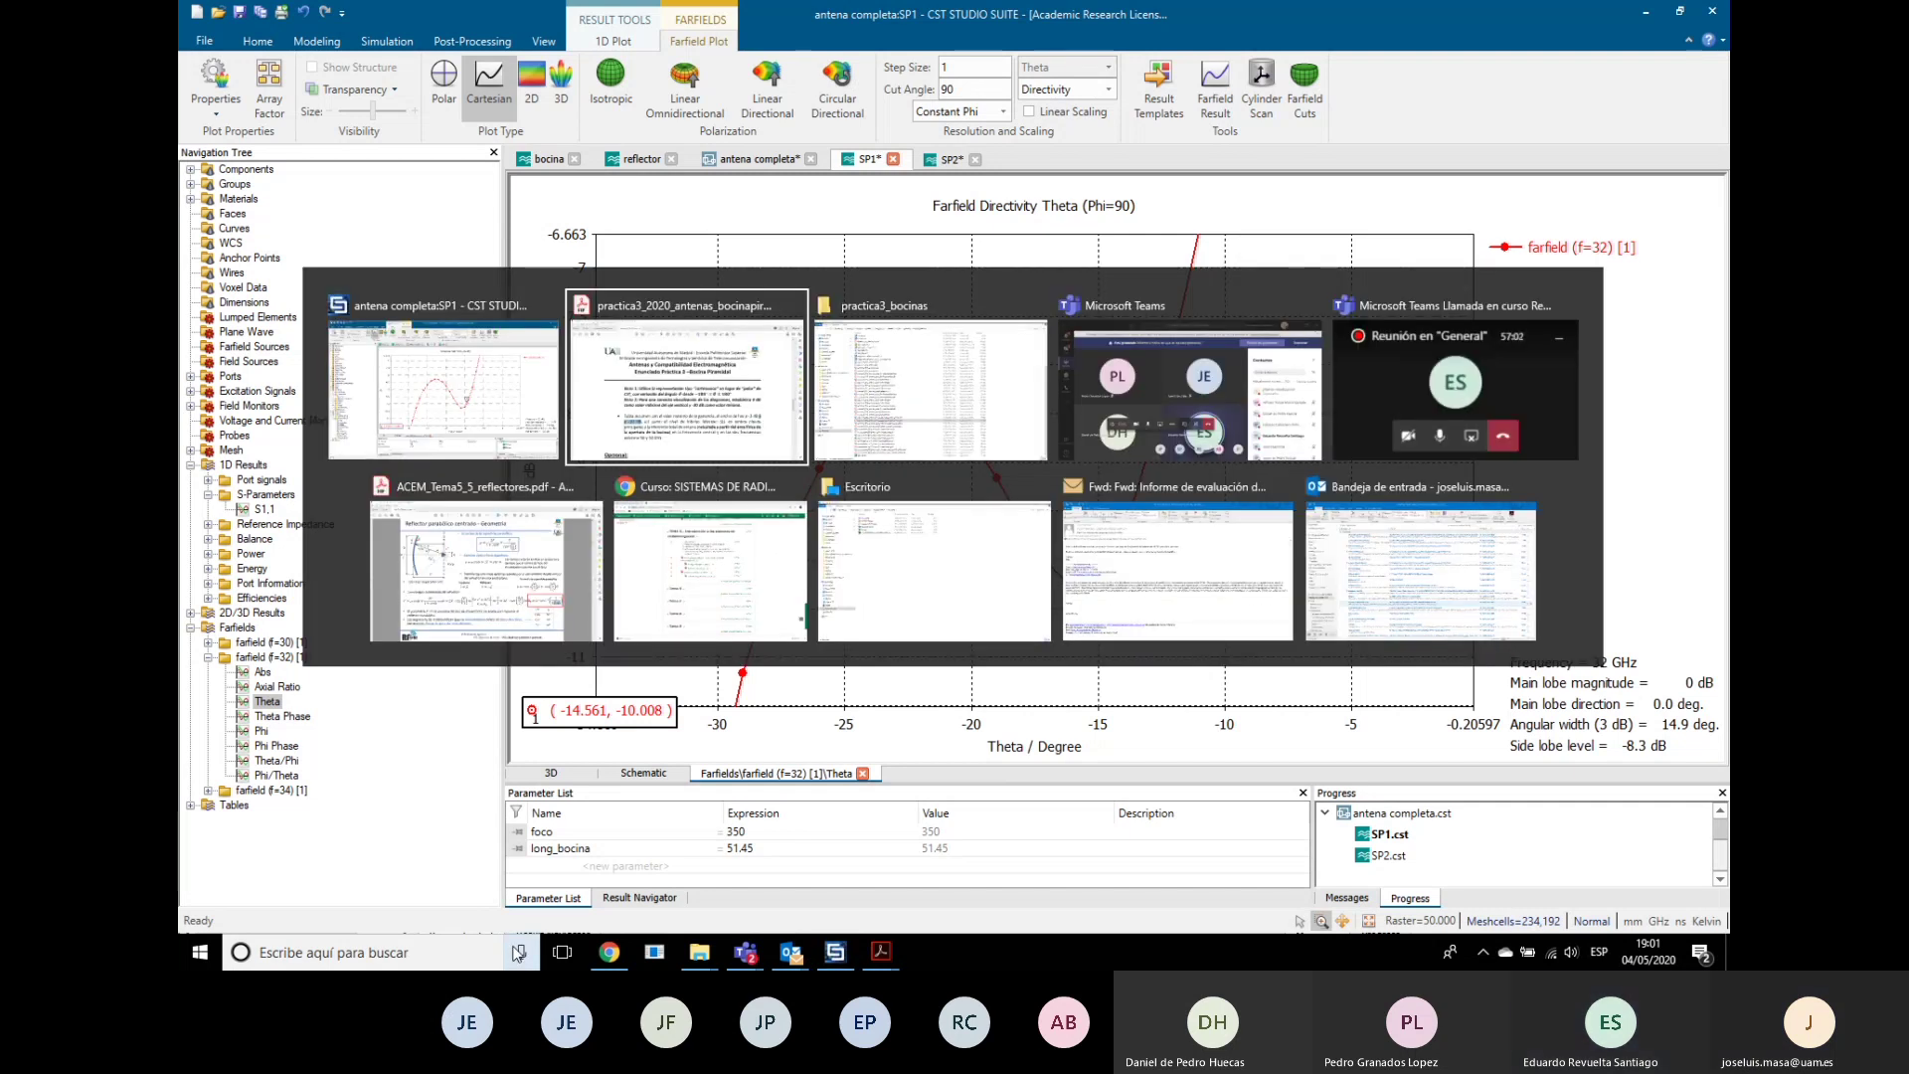